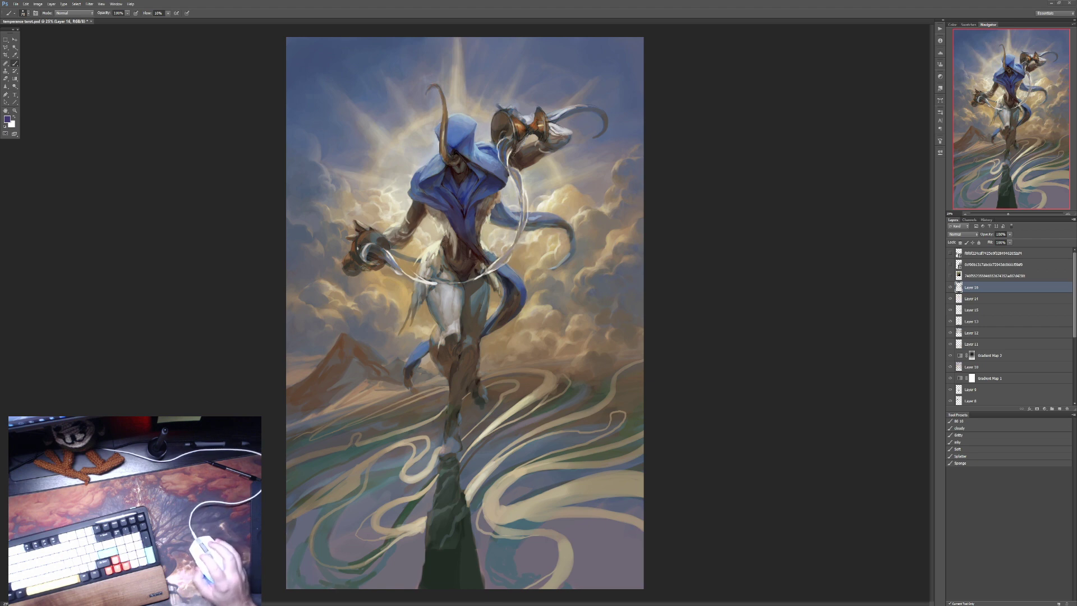
Step: Switch from Chrome back to the Temperance painting in Photoshop and bring it to the front
key("alt+Tab")
key("super+shift+Right")
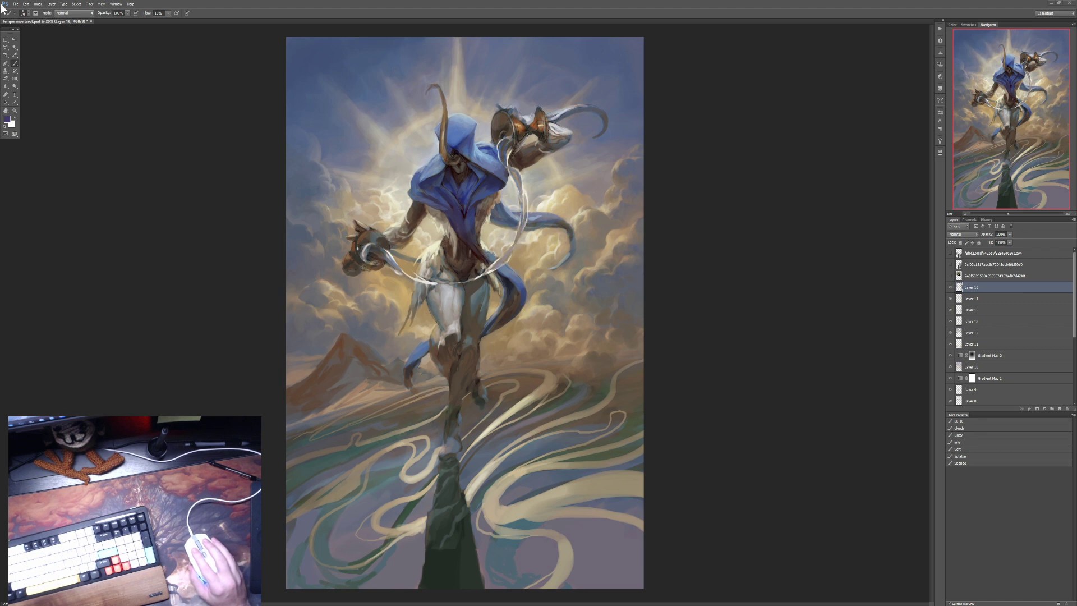
key("super+e")
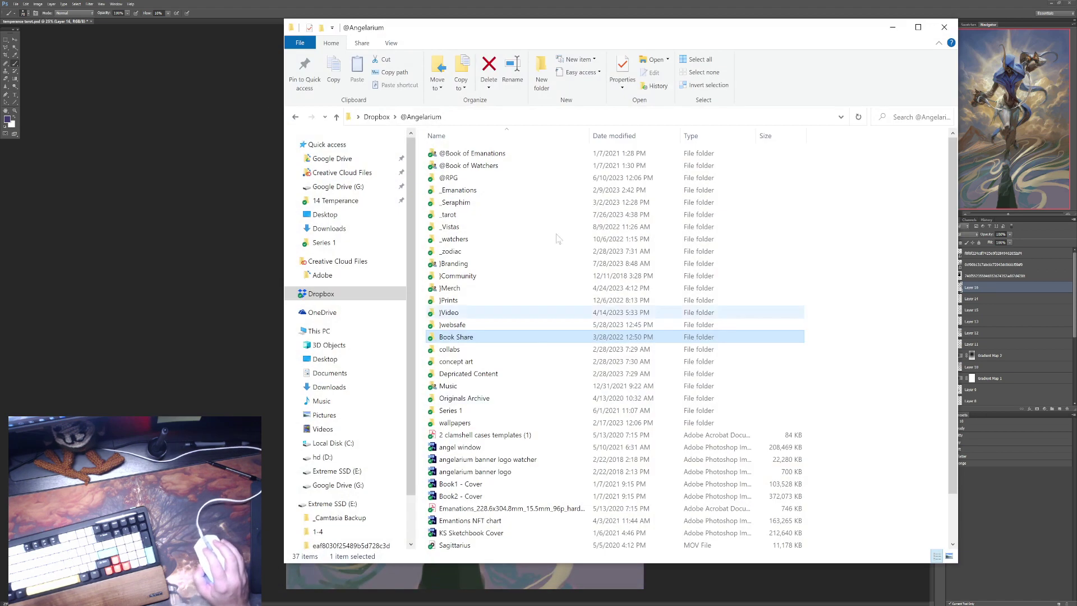
key("alt+Tab")
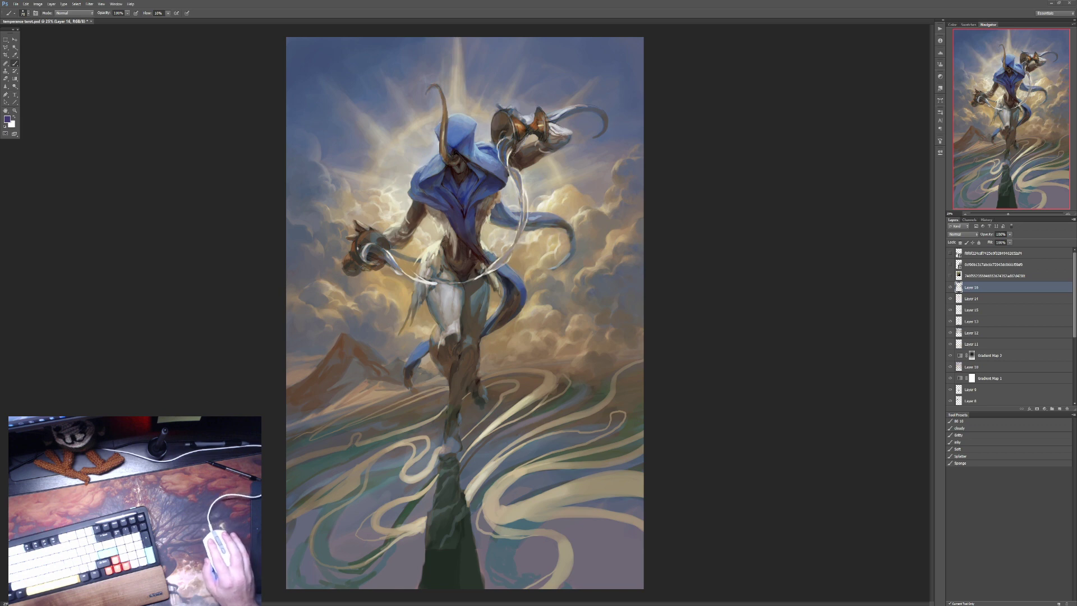
key("alt+Tab")
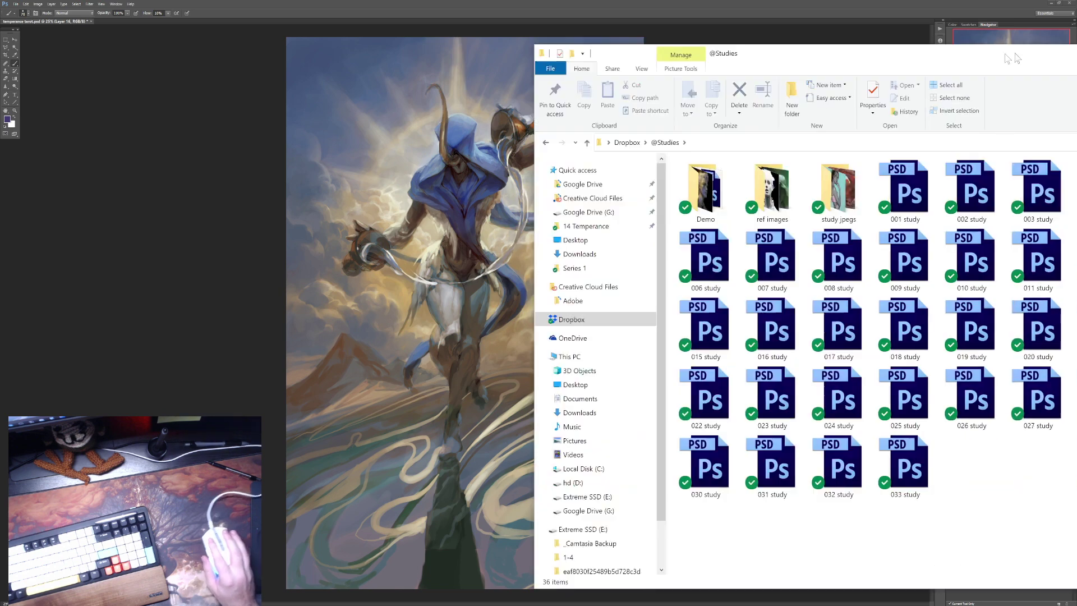
double_click(607, 198)
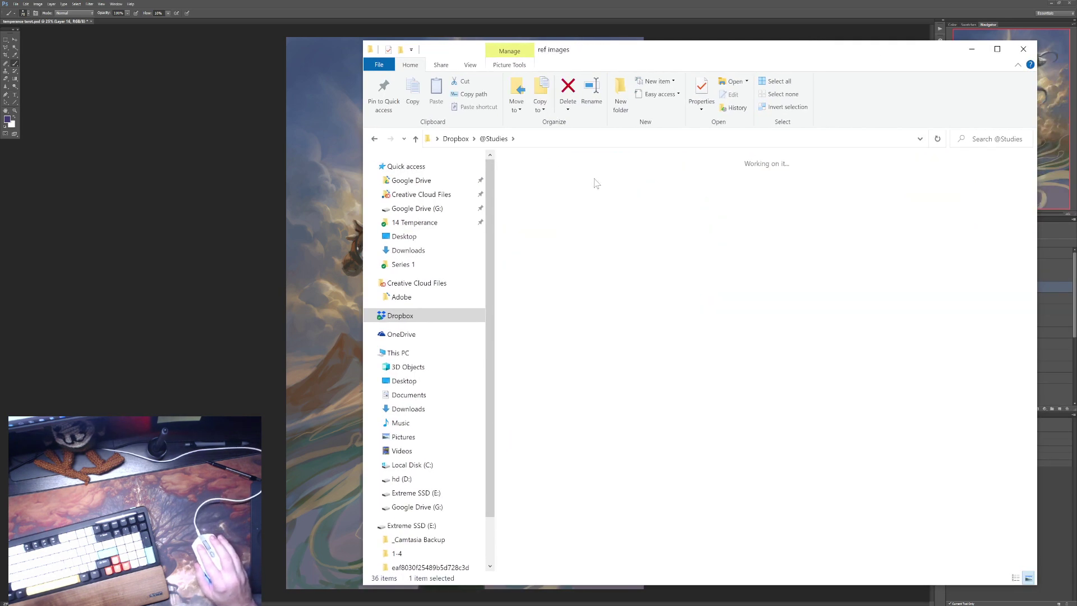
left_click(607, 198)
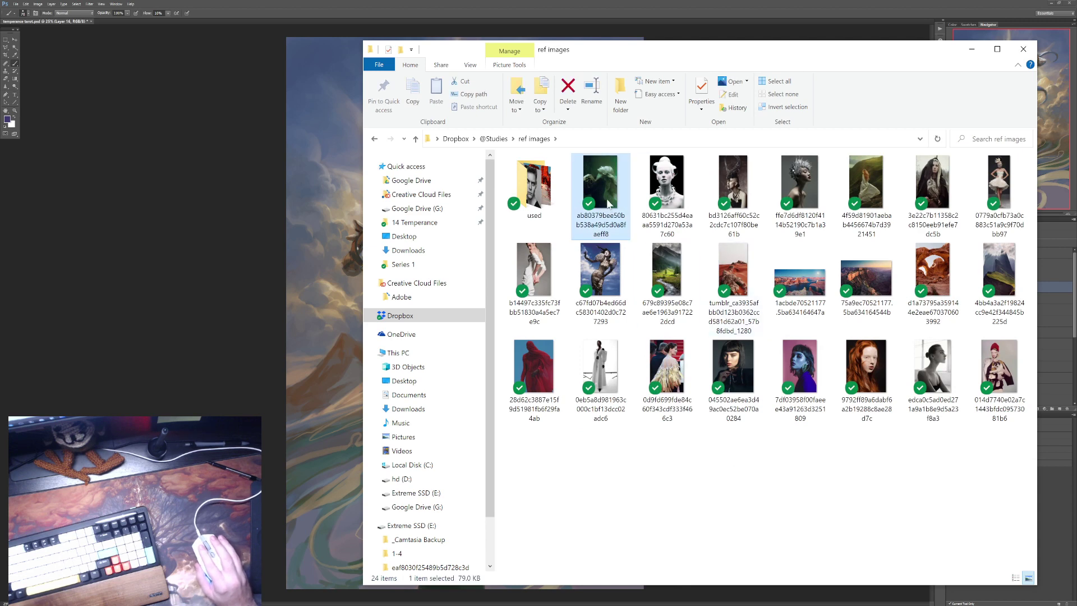
double_click(605, 198)
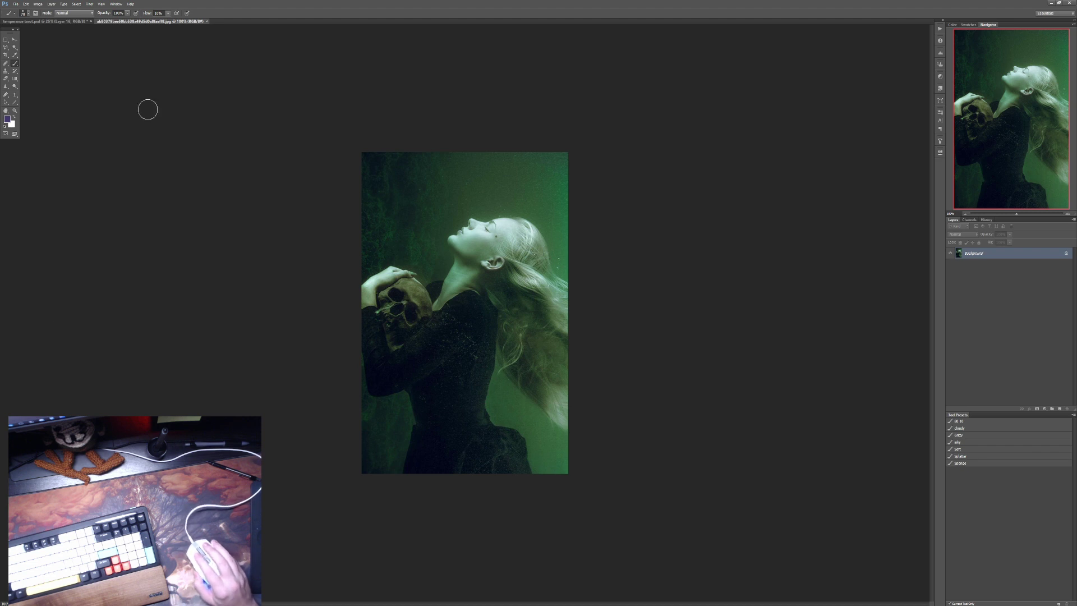
Step: Resize the reference photo to 300 ppi resolution and 7 inches tall
left_click(37, 4)
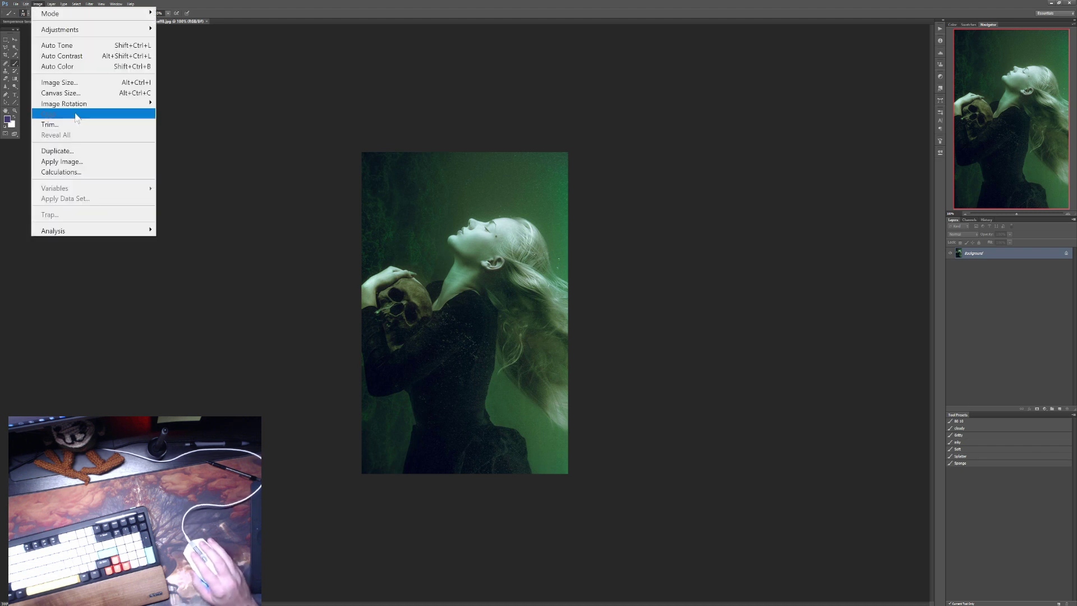
left_click(59, 82)
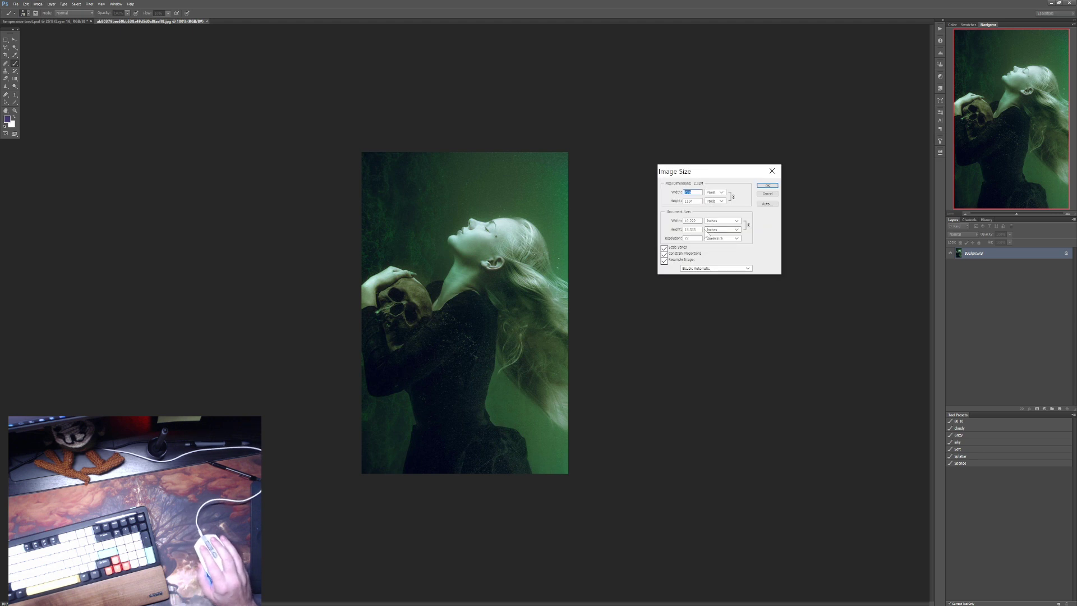
double_click(690, 238)
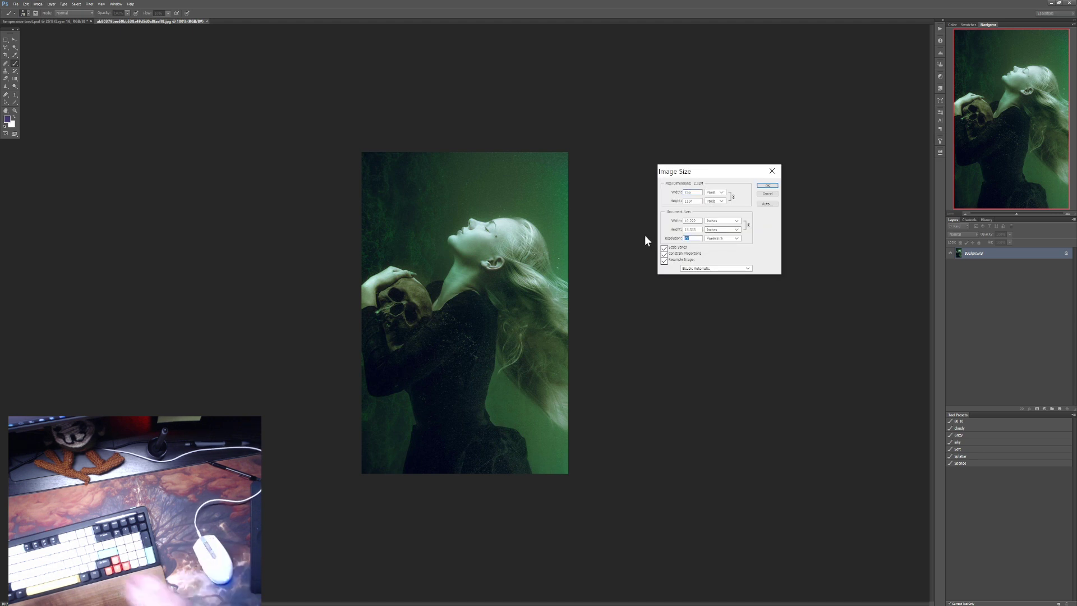
type("300")
key("shift+Tab")
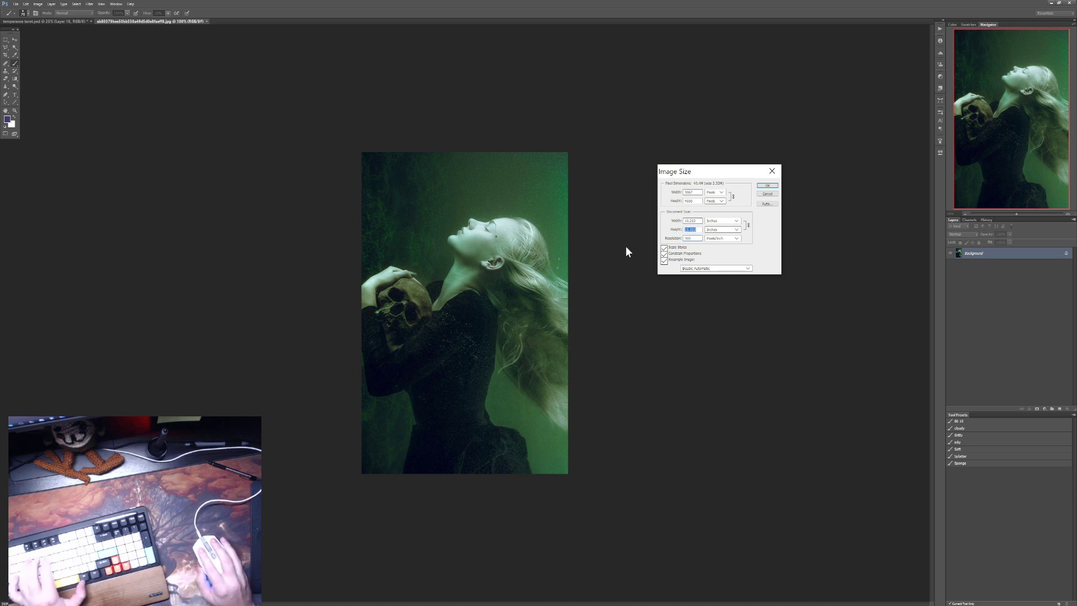
type("7")
left_click(766, 186)
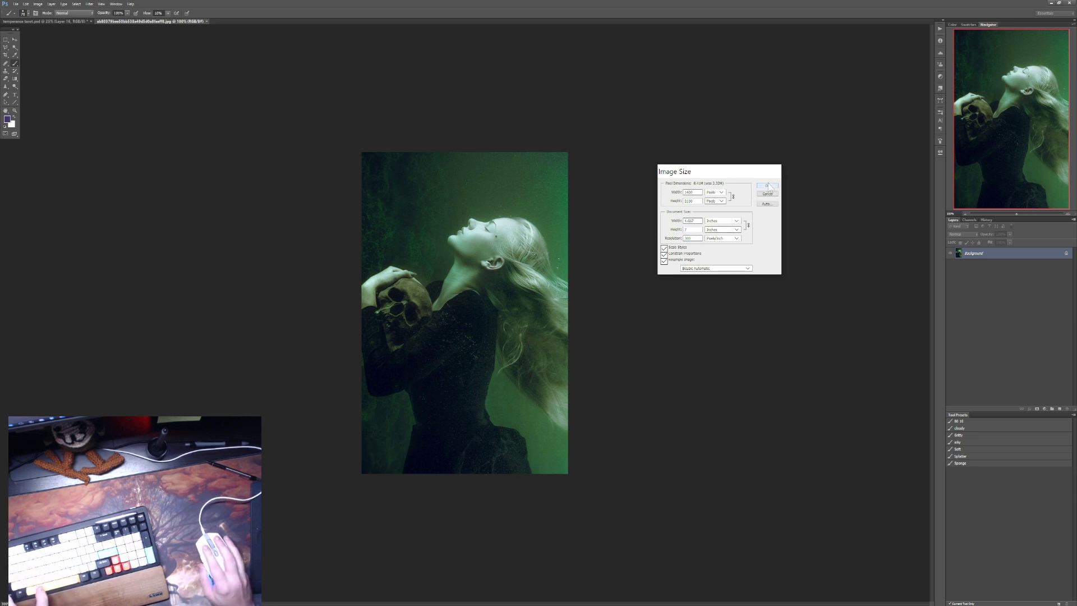
Step: Create a new blank document 4.5 inches wide by 7 inches tall
left_click(16, 4)
left_click(25, 13)
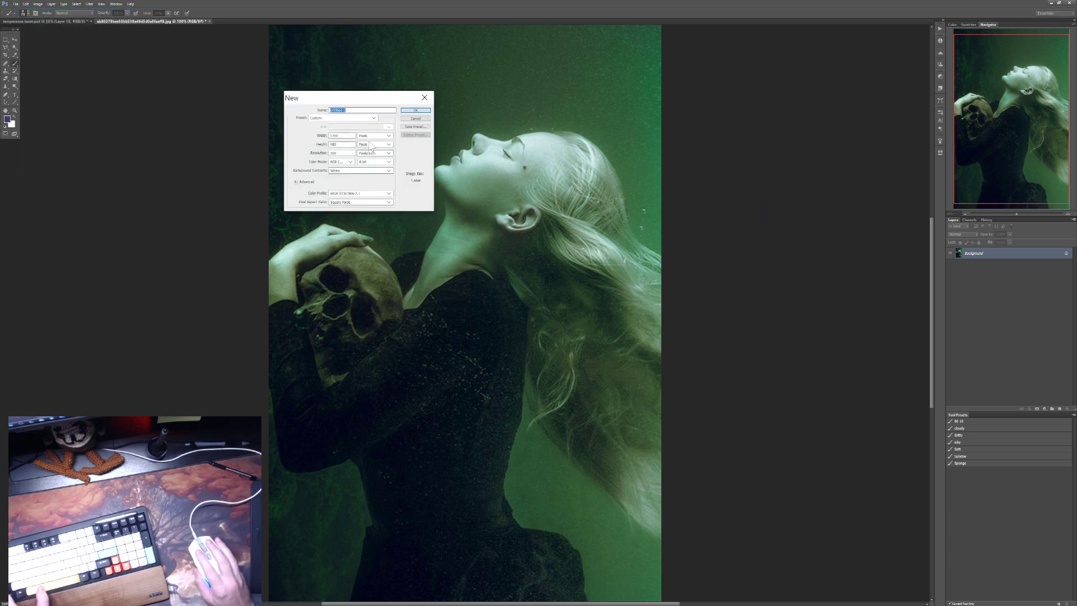
left_click(386, 137)
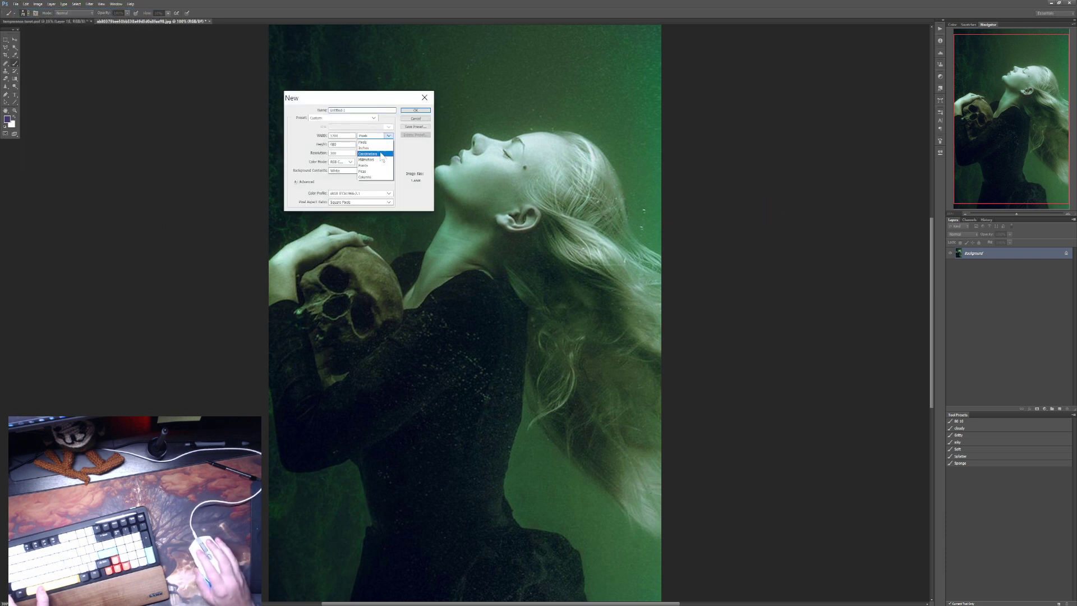
left_click(364, 147)
double_click(341, 136)
type("4")
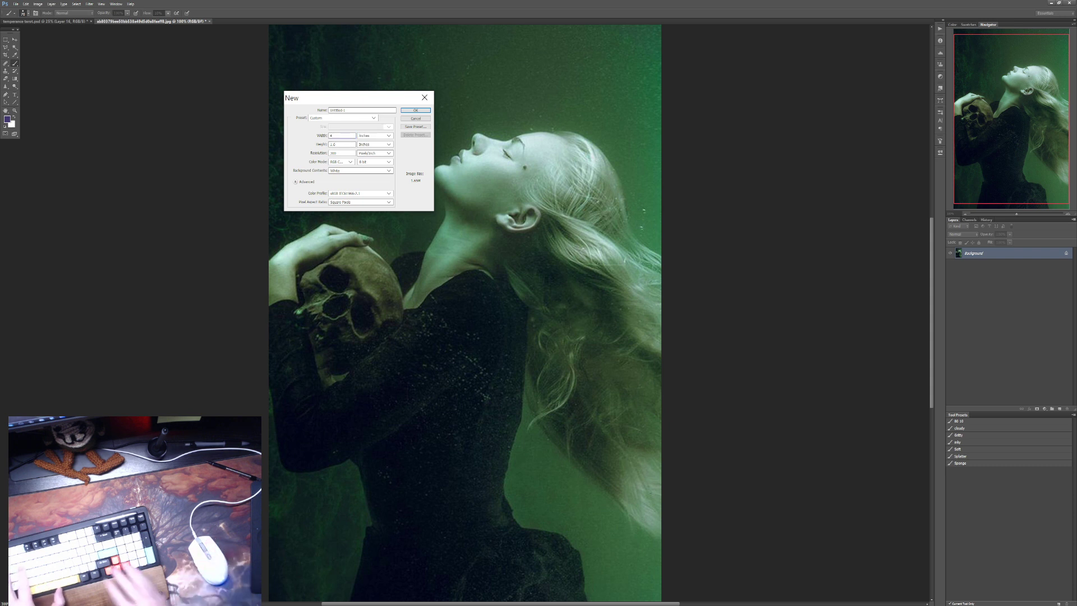
type(".5")
key("Tab")
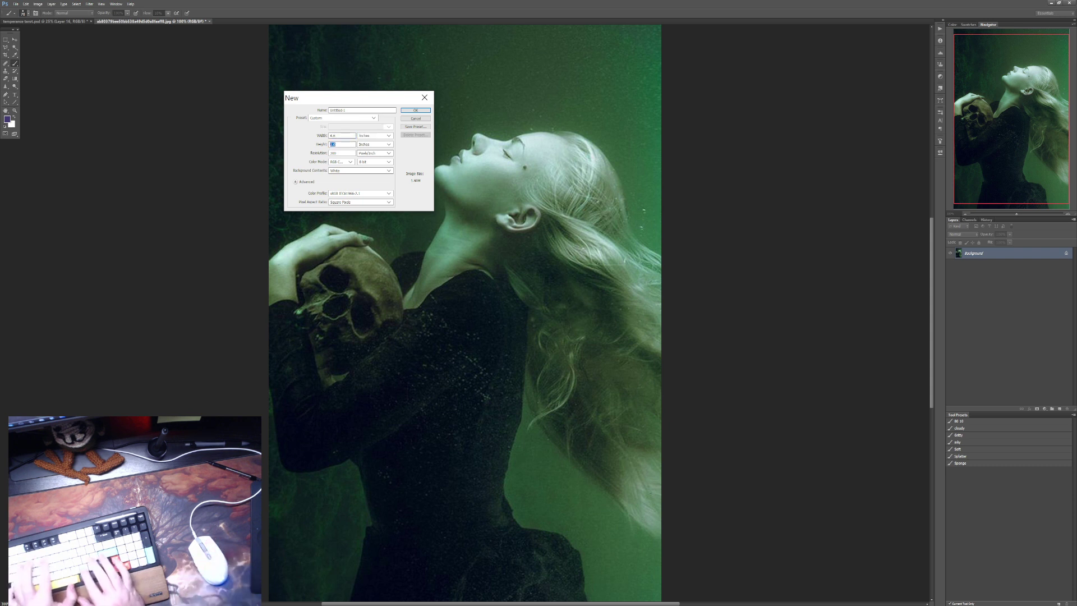
type("7")
key("Tab")
key("Tab")
key("Return")
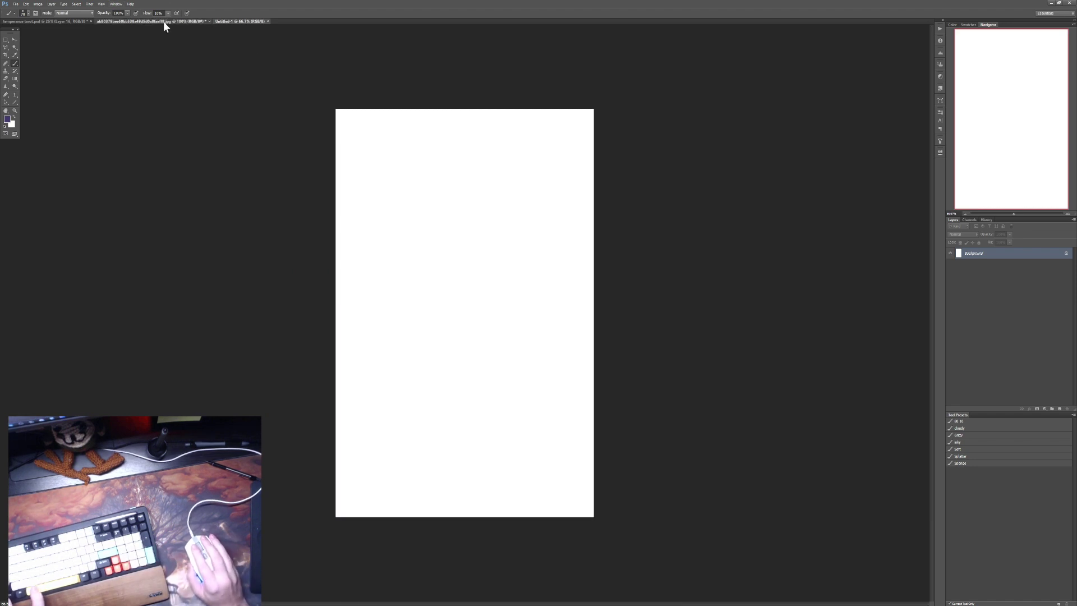
left_click(164, 21)
Step: Tile the skull photo and Untitled-1 canvas using Window > Arrange > 2-up Vertical
left_click(116, 4)
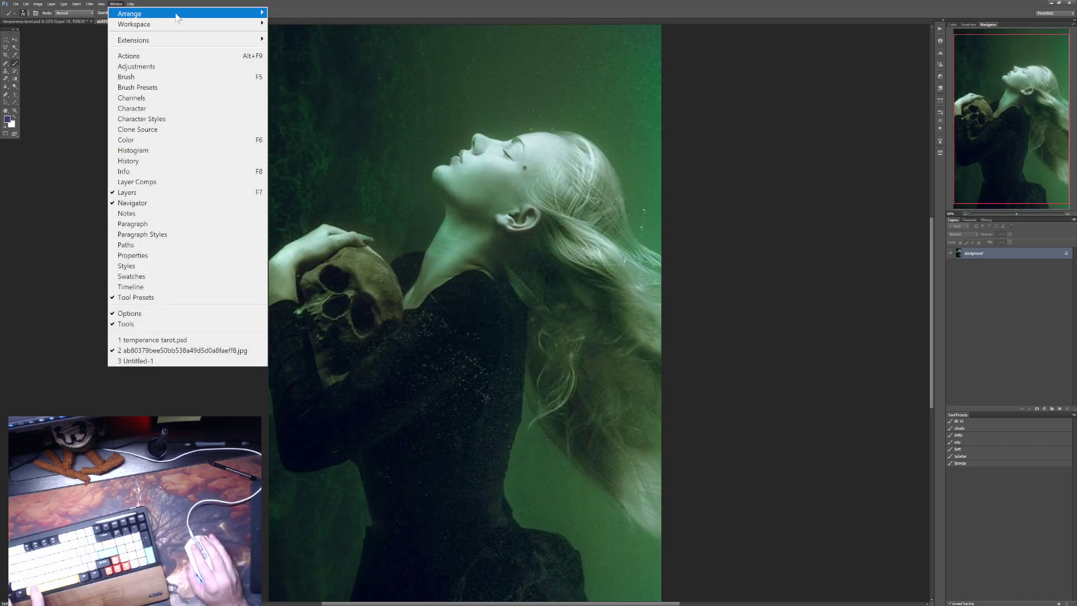
mouse_move(135, 13)
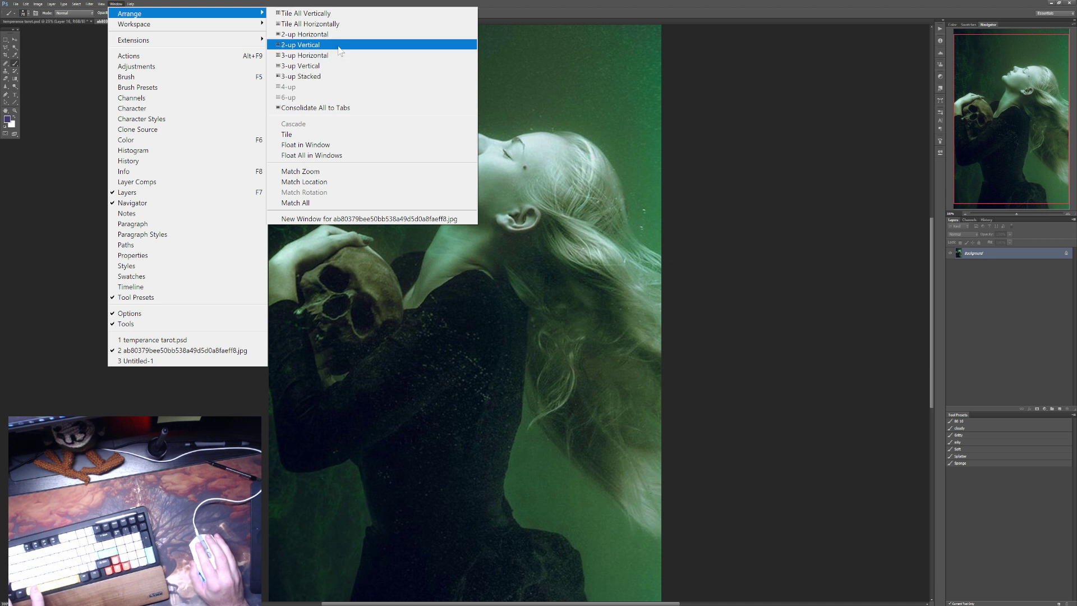
left_click(336, 45)
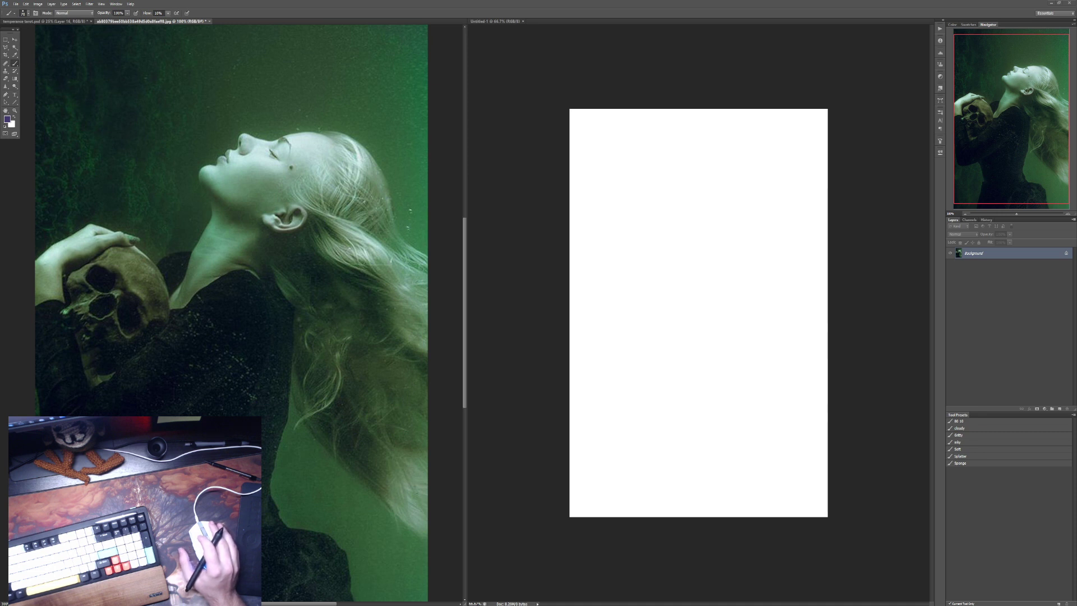
Step: Zoom the skull reference photo out to 66.7%
left_click(630, 71)
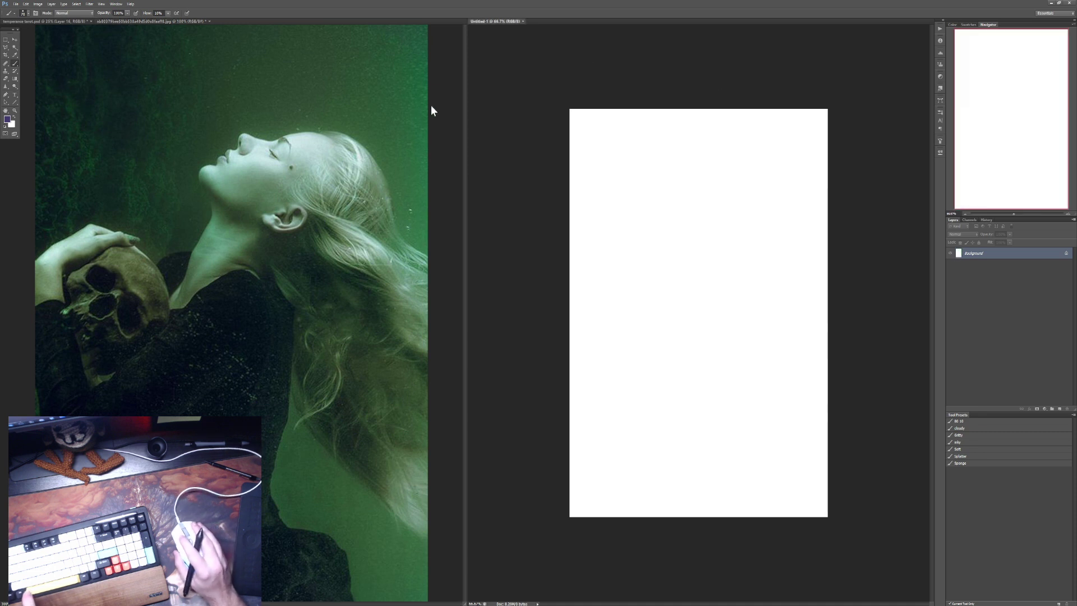
left_click(442, 110)
key("ctrl+minus")
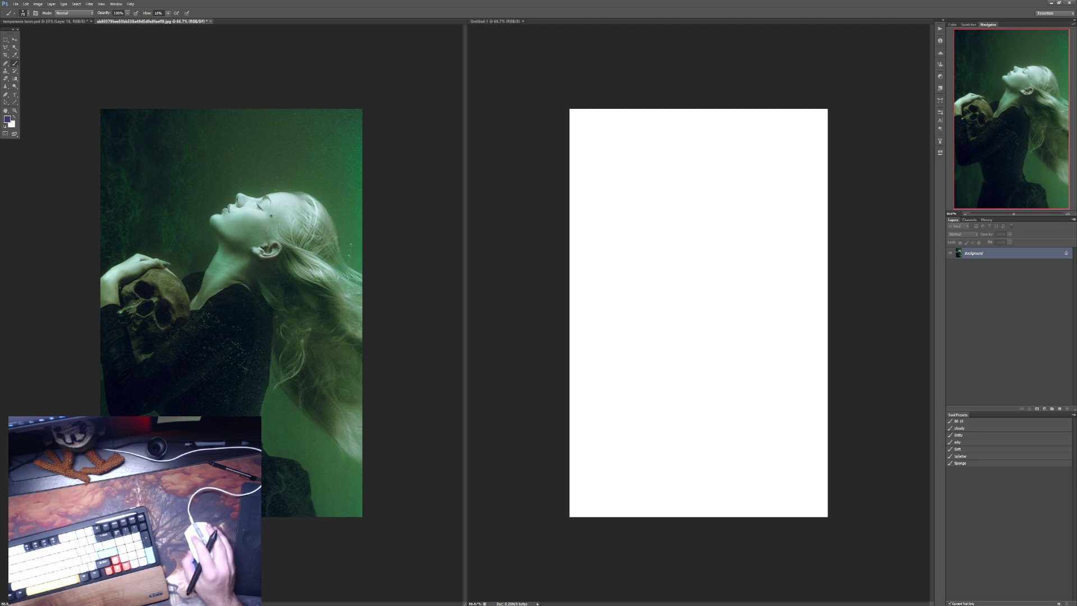
Step: Fill the canvas with mid grey #a1a1a1 and add a new empty Layer 1
left_click(765, 28)
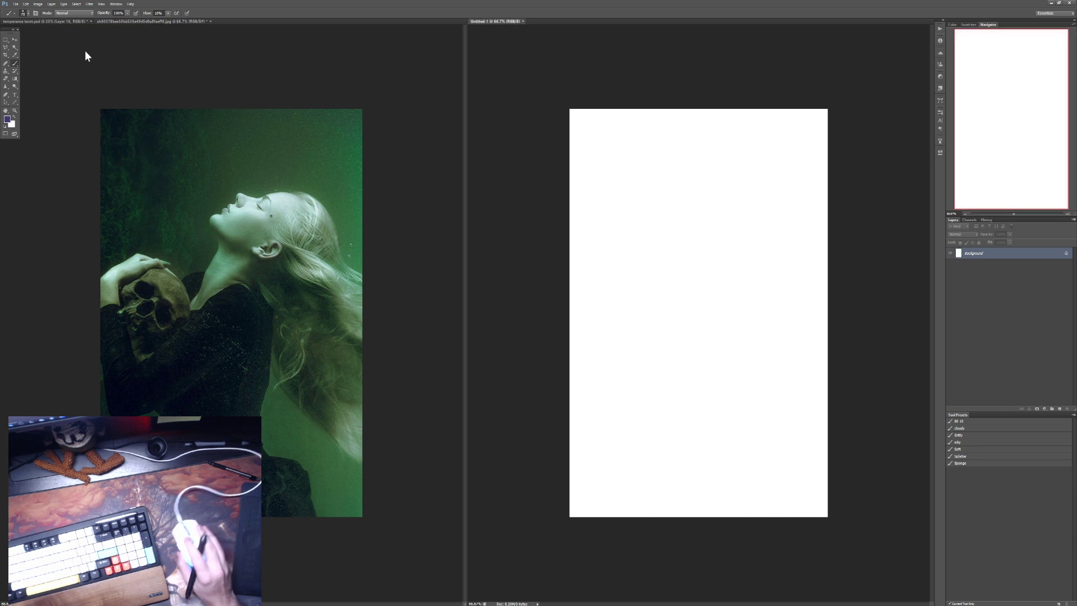
left_click(8, 120)
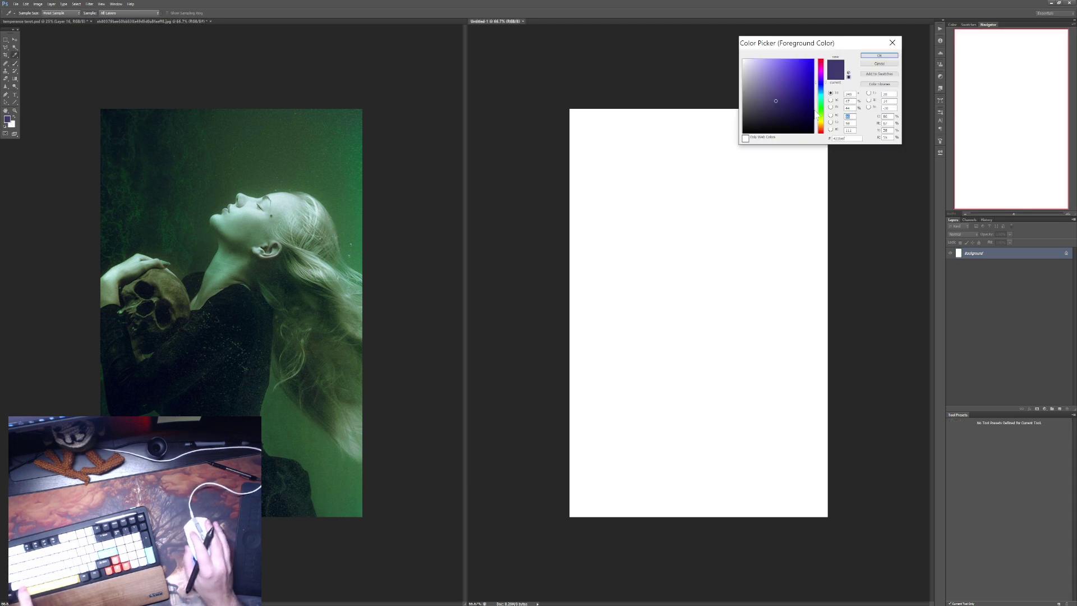
left_click(743, 86)
left_click(879, 55)
key("b")
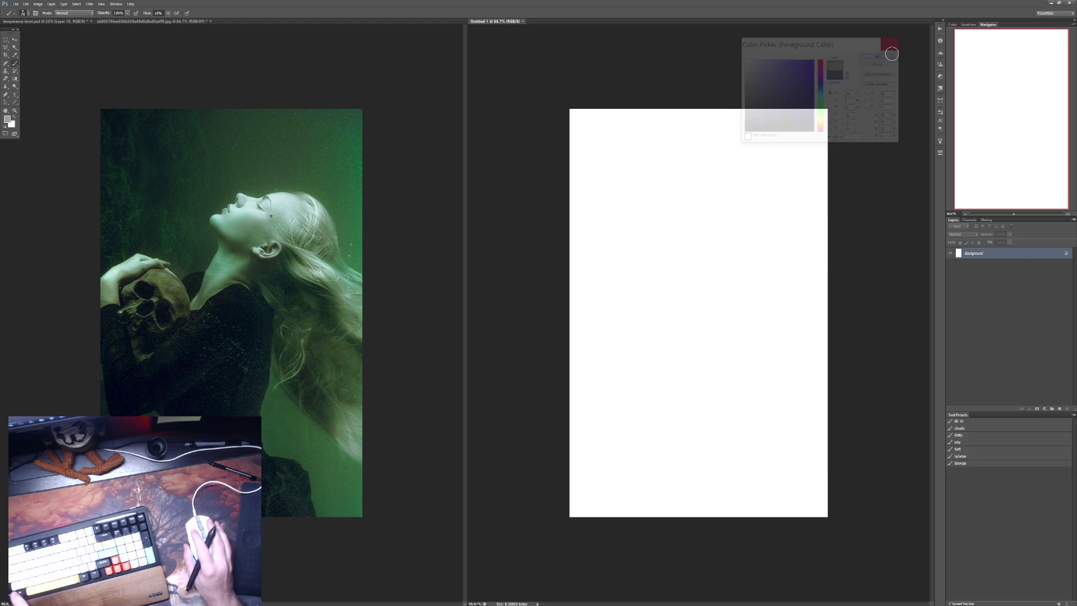
key("alt+BackSpace")
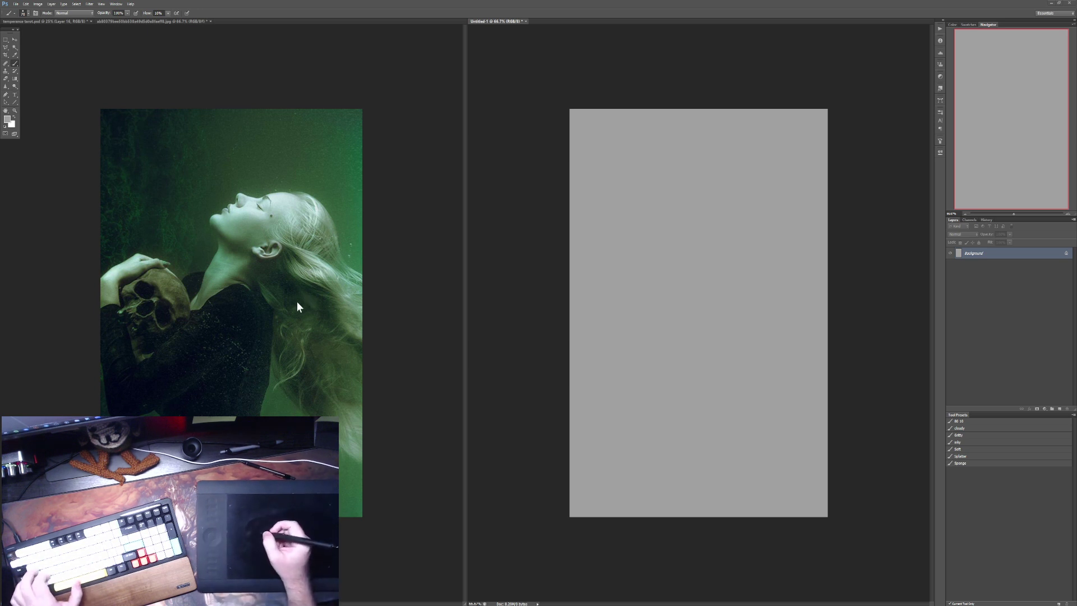
left_click(1059, 409)
Step: Select the Sponge brush preset and shrink it from 250 to 70 at 30% opacity
left_click(979, 463)
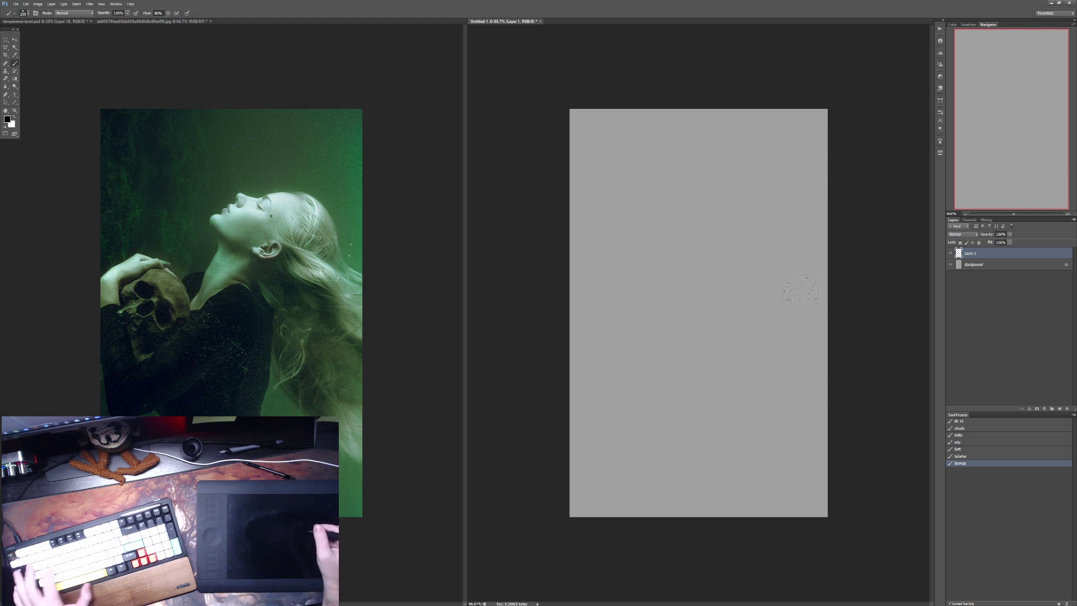
key("bracketleft")
key("bracketleft")
key("bracketleft")
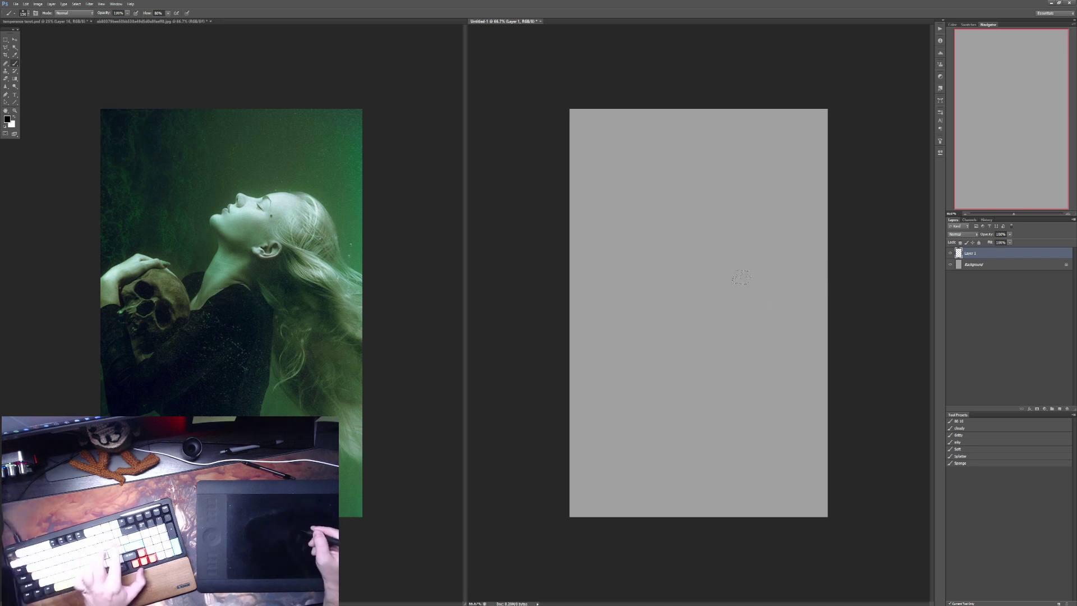
key("bracketleft")
key("bracketleft")
key("bracketleft")
key("bracketleft")
key("bracketleft")
key("3")
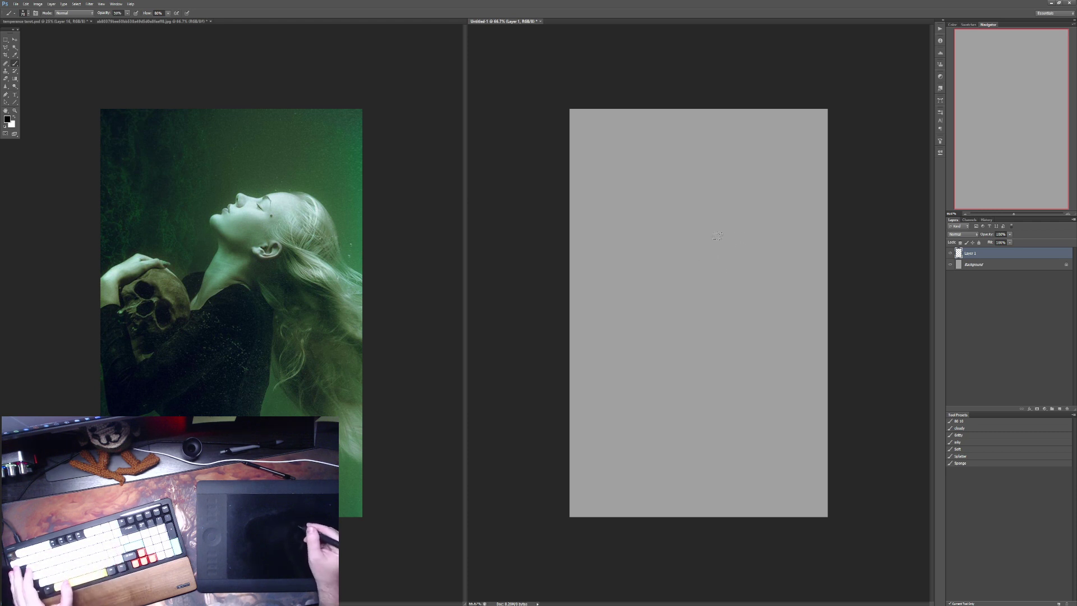
Step: Rough in the head outline, neck and body curves, base lines and raised arm diagonal
left_click_drag(697, 219, 720, 207)
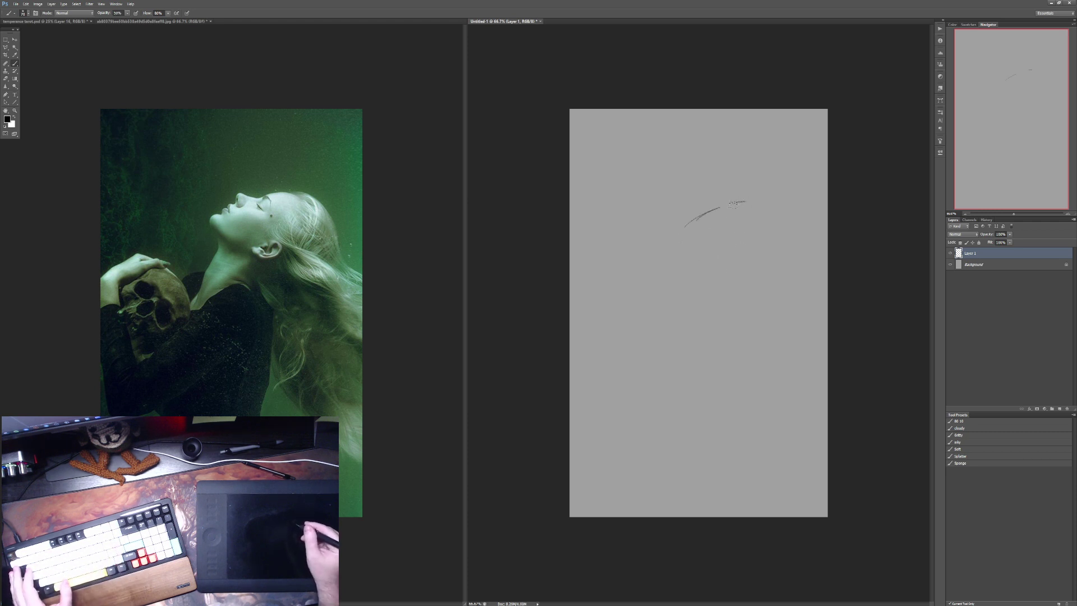
left_click_drag(785, 225, 764, 274)
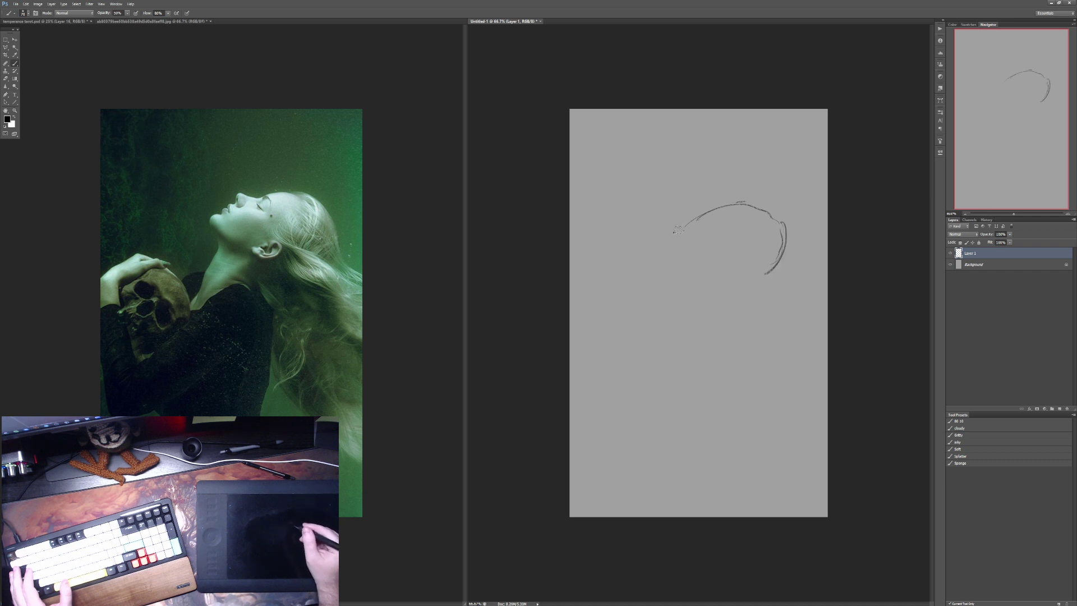
left_click_drag(678, 230, 696, 251)
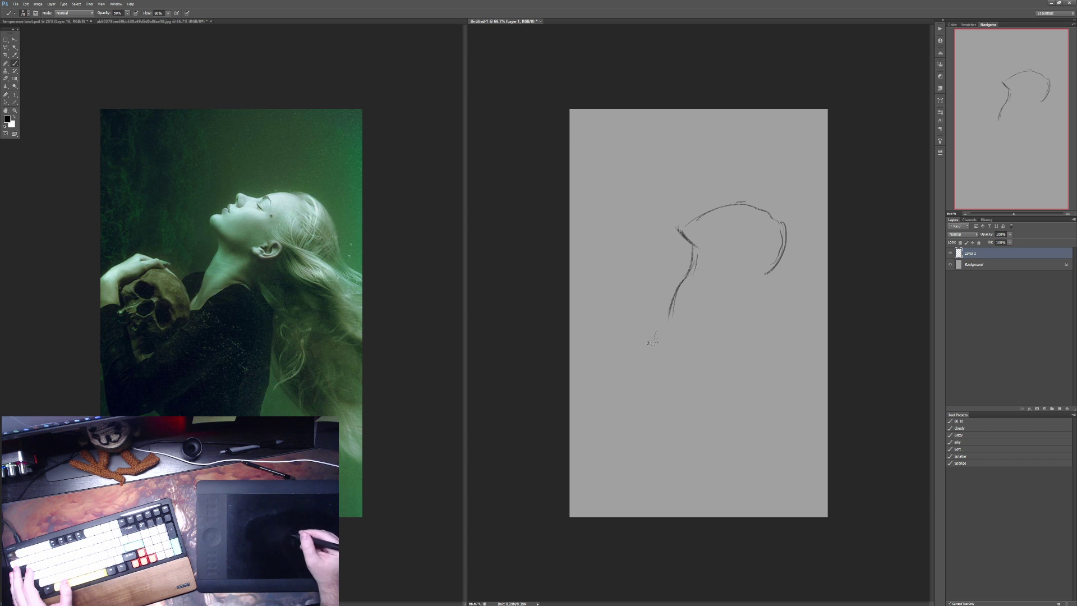
mouse_move(653, 341)
left_mouse_down()
mouse_move(746, 314)
mouse_move(673, 336)
left_mouse_up()
mouse_move(746, 306)
left_mouse_down()
mouse_move(725, 427)
mouse_move(746, 291)
mouse_move(720, 405)
mouse_move(723, 444)
mouse_move(738, 479)
mouse_move(771, 461)
left_mouse_up()
left_click_drag(757, 459, 778, 481)
left_click_drag(781, 495, 784, 515)
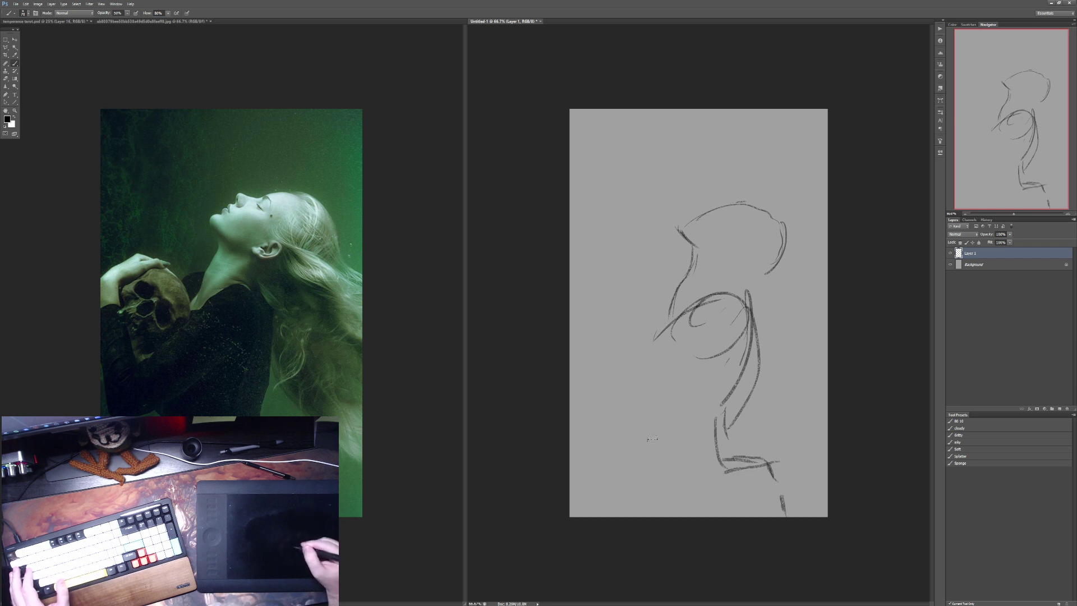
mouse_move(624, 397)
left_mouse_down()
mouse_move(665, 353)
mouse_move(616, 396)
mouse_move(626, 402)
mouse_move(674, 365)
mouse_move(638, 401)
mouse_move(655, 470)
left_mouse_up()
left_click_drag(641, 432, 649, 516)
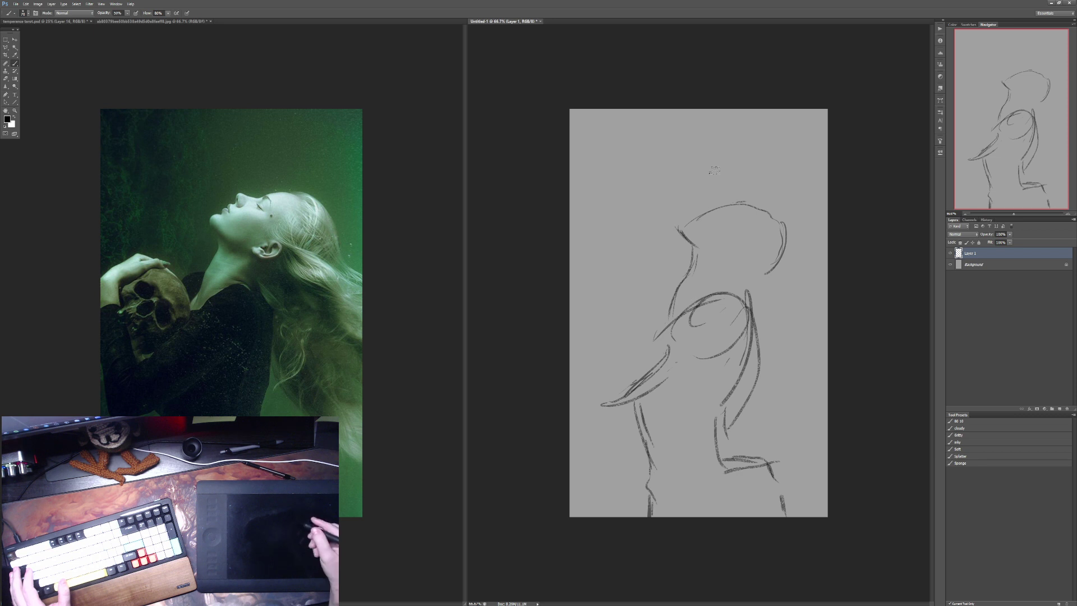
mouse_move(679, 225)
left_mouse_down()
mouse_move(731, 194)
mouse_move(716, 200)
mouse_move(770, 203)
mouse_move(773, 262)
mouse_move(788, 288)
mouse_move(821, 290)
mouse_move(814, 306)
mouse_move(773, 268)
left_mouse_up()
key("ctrl+z")
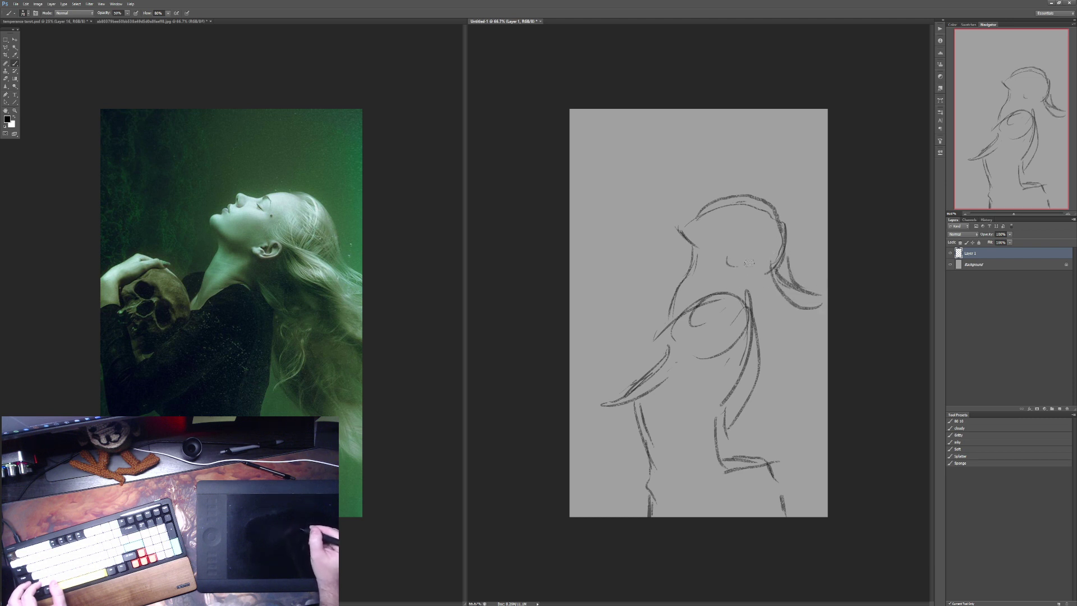
Step: Sketch the ear, neck and shoulder line, raised forearm and lower torso contours
left_click_drag(755, 255, 738, 270)
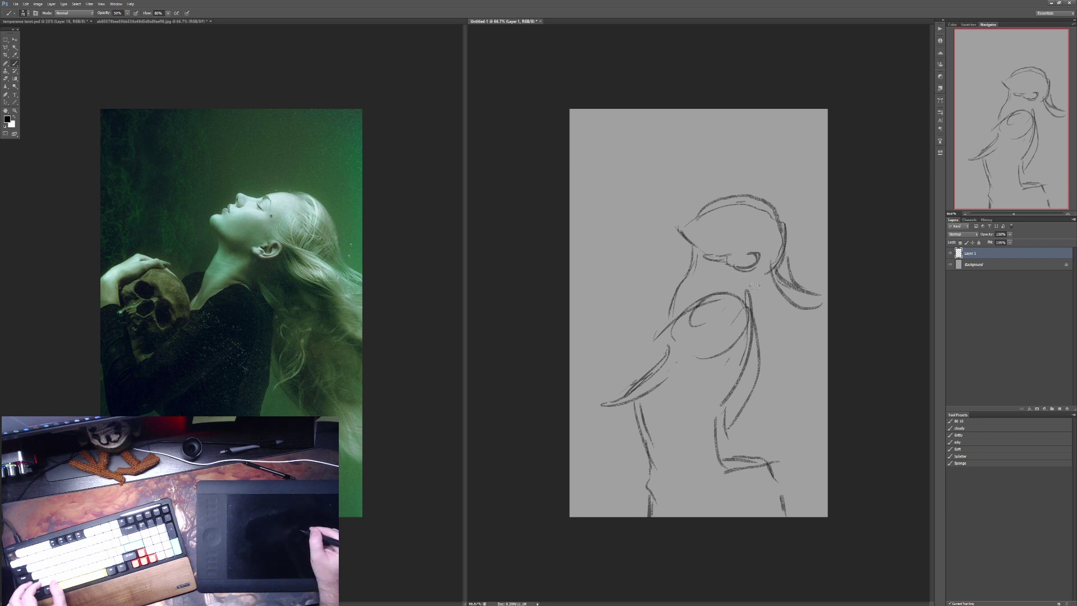
mouse_move(745, 290)
left_mouse_down()
mouse_move(760, 286)
mouse_move(776, 308)
left_mouse_up()
mouse_move(752, 295)
left_mouse_down()
mouse_move(775, 305)
mouse_move(762, 327)
mouse_move(825, 414)
mouse_move(781, 382)
mouse_move(837, 405)
mouse_move(802, 401)
mouse_move(829, 445)
left_mouse_up()
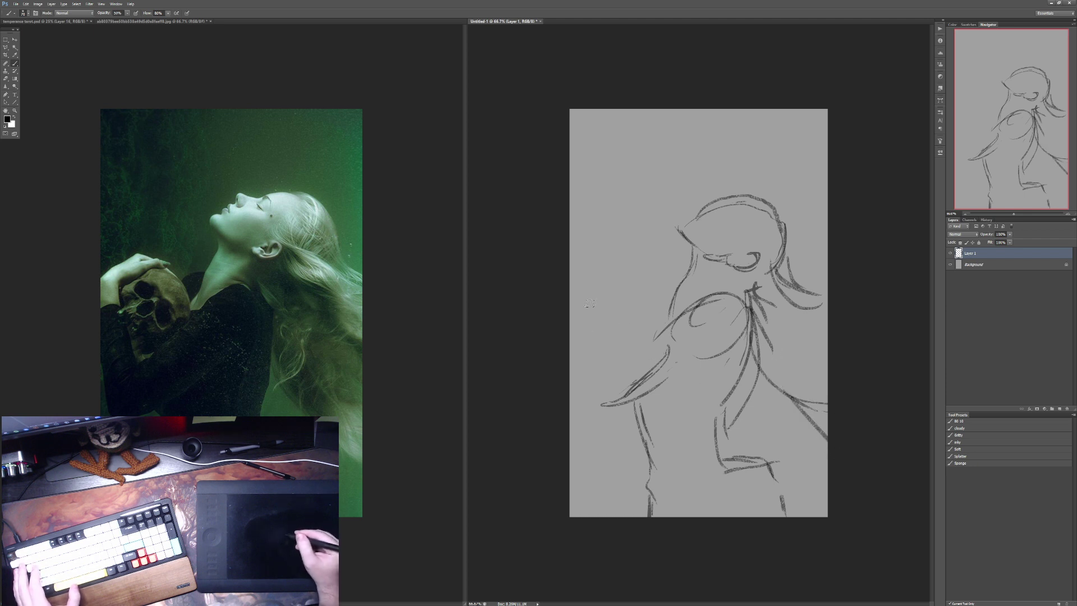
mouse_move(572, 302)
left_mouse_down()
mouse_move(627, 288)
mouse_move(646, 307)
left_mouse_up()
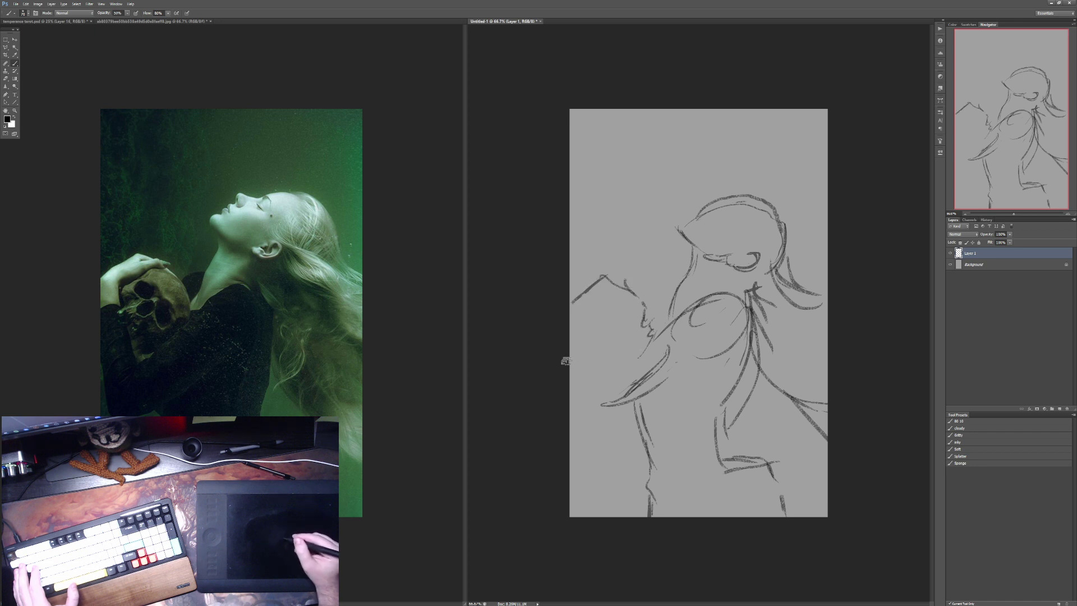
mouse_move(567, 364)
left_mouse_down()
mouse_move(593, 413)
mouse_move(648, 394)
left_mouse_up()
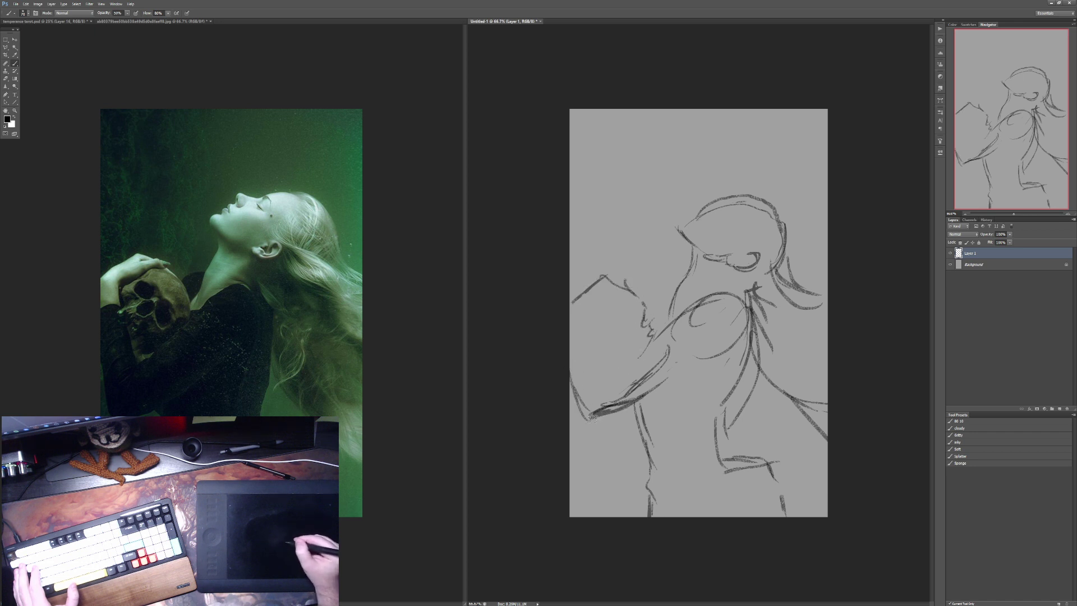
left_click_drag(589, 419, 665, 373)
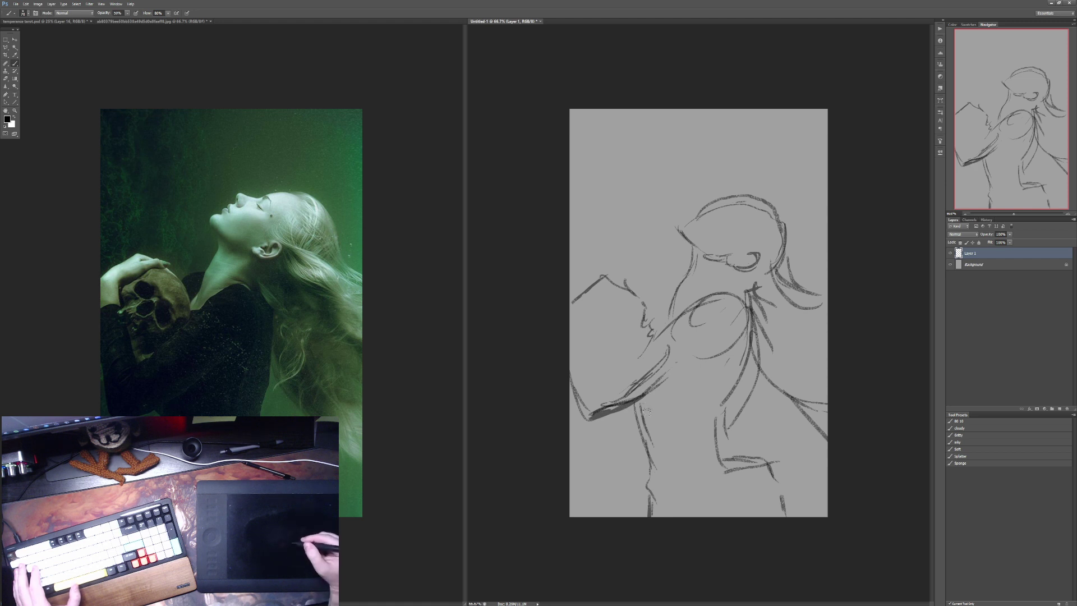
mouse_move(629, 406)
left_mouse_down()
mouse_move(668, 486)
mouse_move(643, 483)
mouse_move(645, 458)
mouse_move(645, 528)
left_mouse_up()
left_click_drag(722, 422, 746, 465)
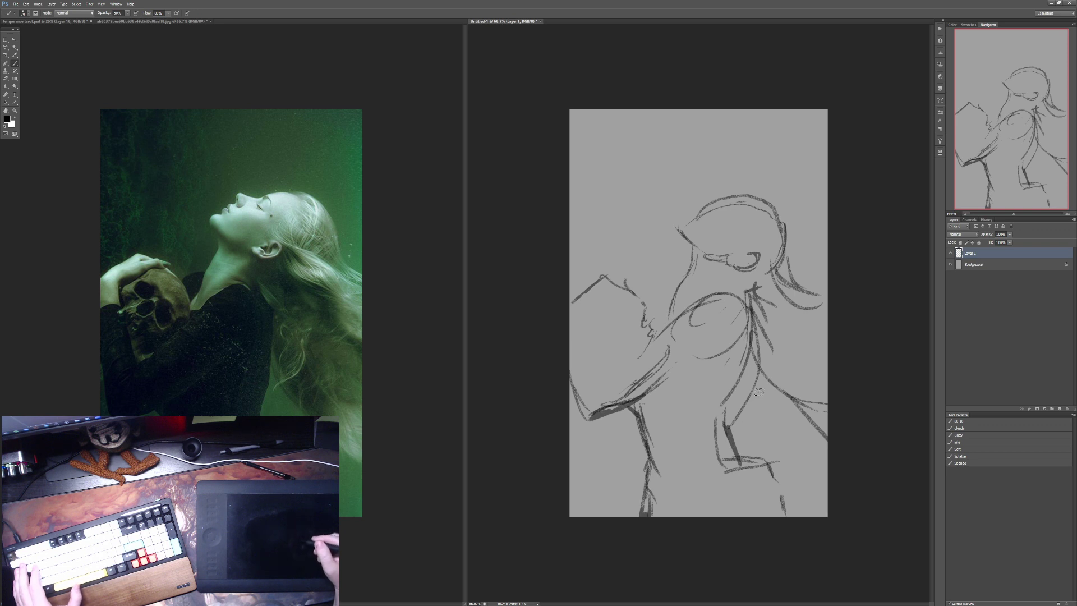
Step: Resize the eraser at full strength, then return to the brush at 40% opacity
key("e")
key("0")
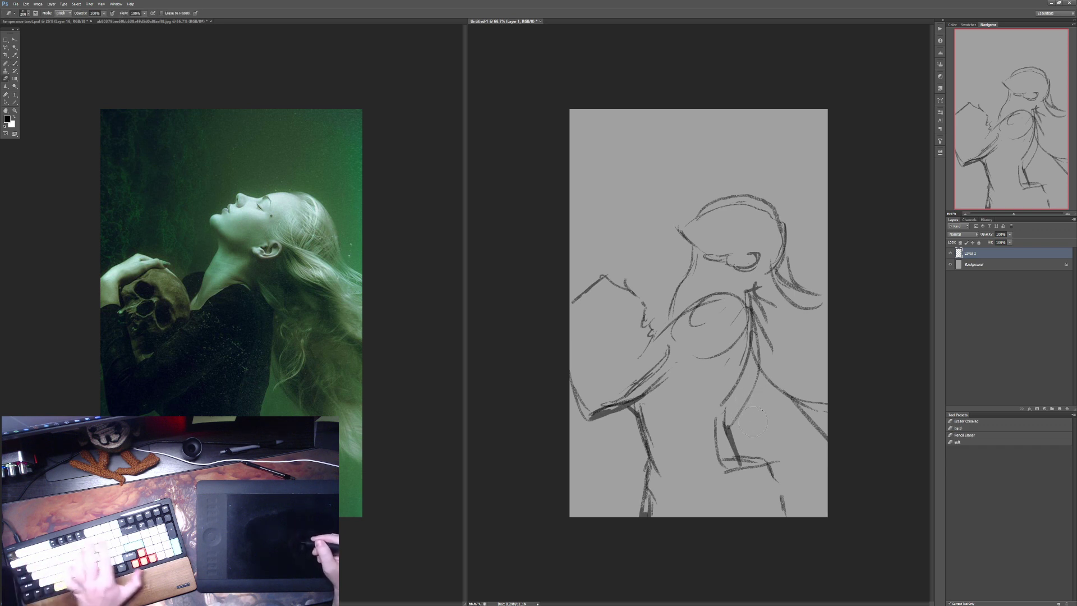
key("bracketright")
key("bracketright")
key("bracketright")
key("bracketright")
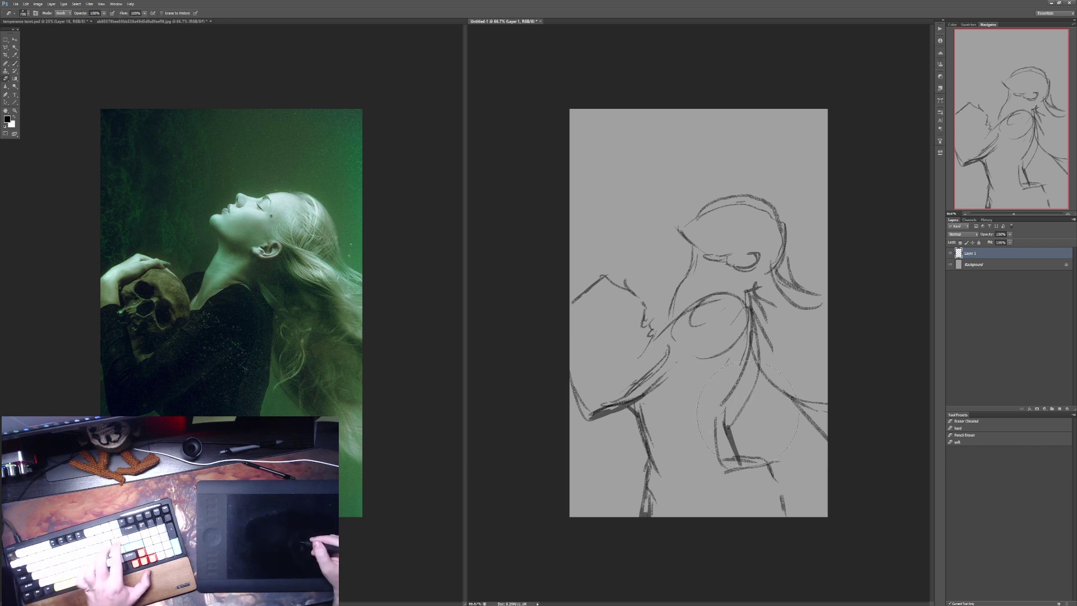
key("bracketleft")
key("bracketleft")
key("bracketleft")
key("bracketleft")
key("bracketleft")
key("bracketleft")
key("bracketleft")
key("bracketleft")
key("bracketleft")
key("bracketleft")
key("bracketleft")
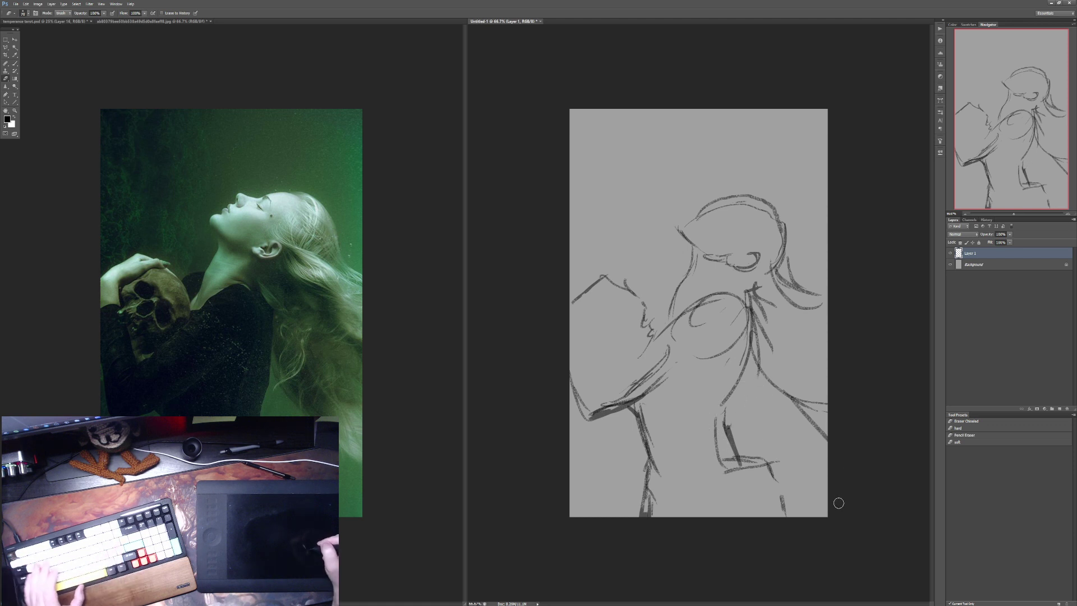
key("b")
key("4")
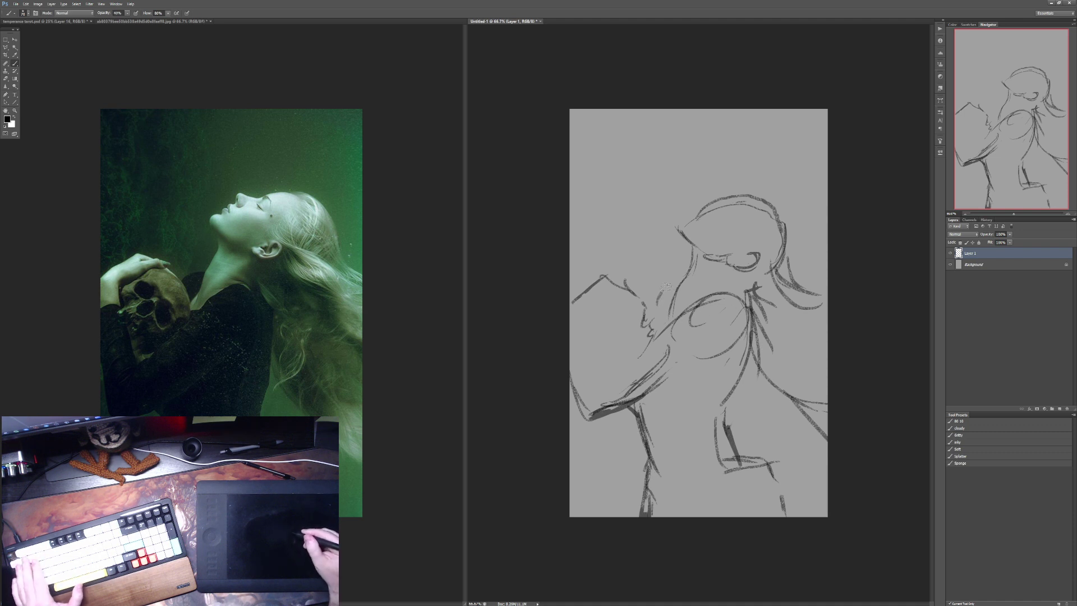
Step: Sketch the round skull outline in the raised hand and darken the arm and shoulder
mouse_move(665, 285)
left_mouse_down()
mouse_move(648, 322)
mouse_move(640, 298)
mouse_move(652, 332)
mouse_move(592, 331)
mouse_move(621, 291)
left_mouse_up()
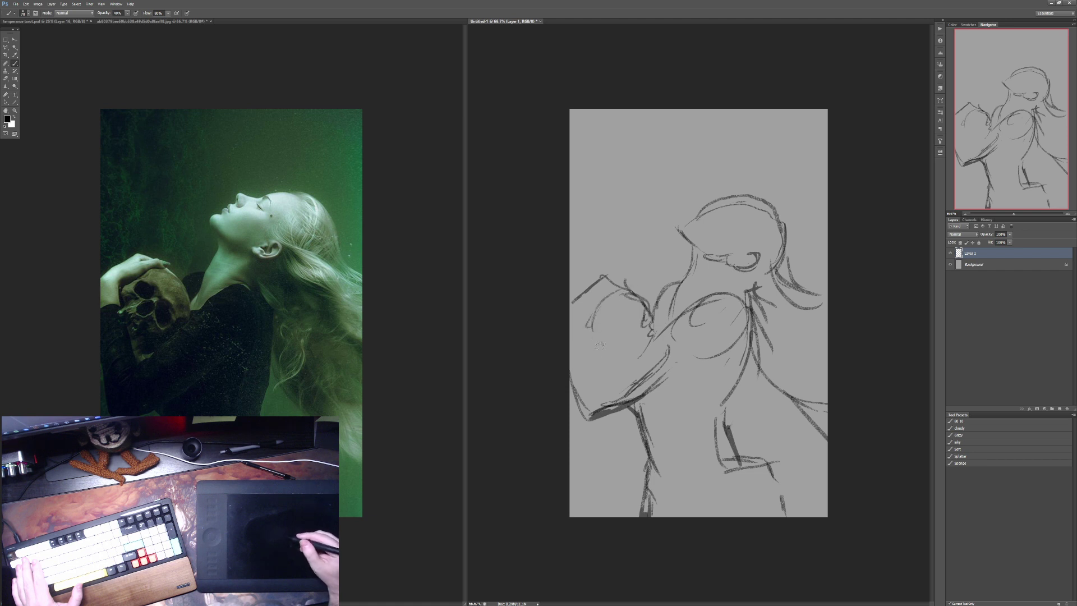
mouse_move(599, 344)
left_mouse_down()
mouse_move(608, 365)
mouse_move(649, 344)
left_mouse_up()
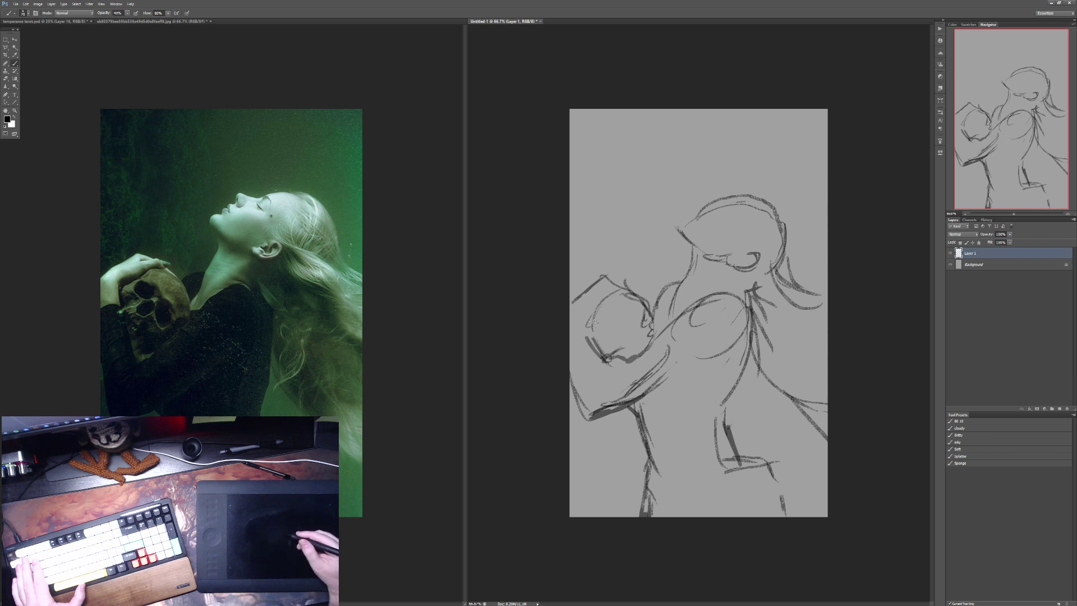
mouse_move(595, 321)
left_mouse_down()
mouse_move(601, 300)
mouse_move(593, 309)
mouse_move(625, 285)
mouse_move(632, 291)
mouse_move(623, 286)
mouse_move(593, 323)
mouse_move(590, 314)
mouse_move(592, 331)
mouse_move(585, 307)
mouse_move(603, 368)
mouse_move(585, 309)
mouse_move(608, 385)
mouse_move(600, 344)
mouse_move(605, 379)
mouse_move(638, 360)
left_mouse_up()
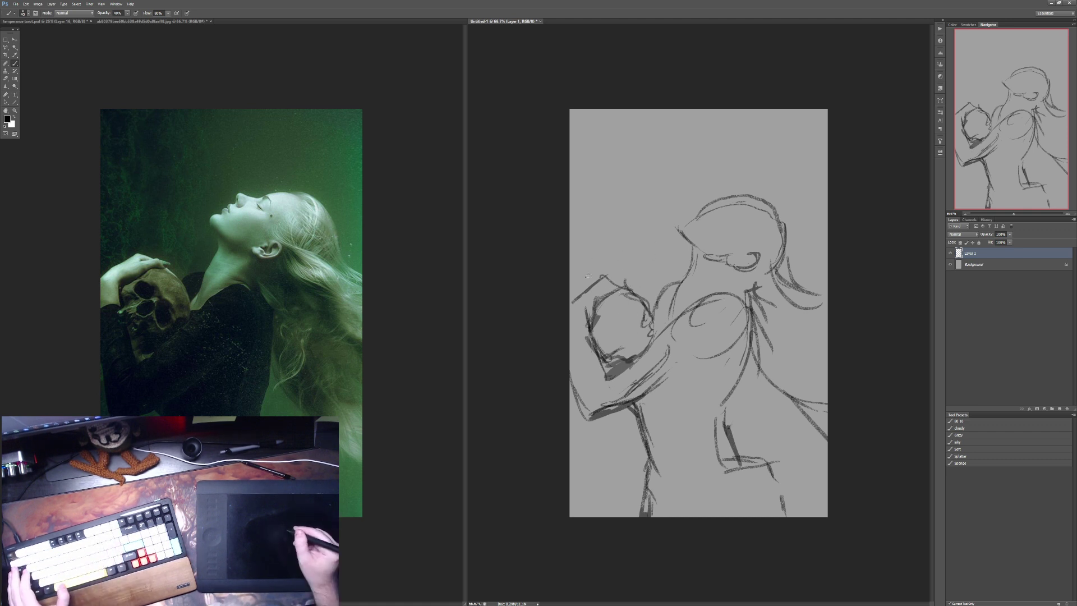
left_click_drag(598, 274, 576, 284)
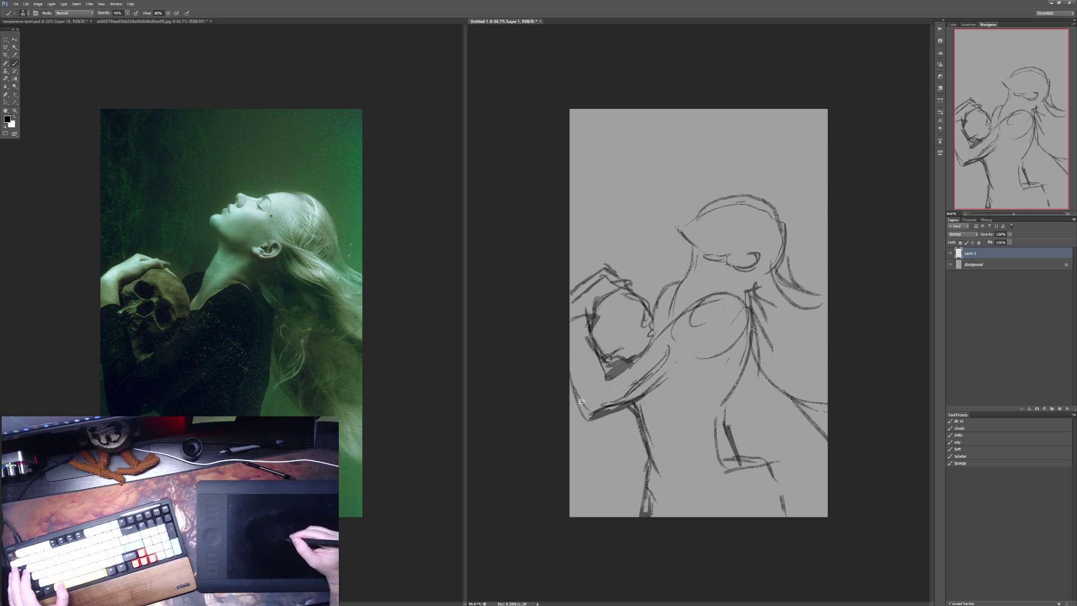
mouse_move(570, 361)
left_mouse_down()
mouse_move(588, 422)
mouse_move(649, 402)
left_mouse_up()
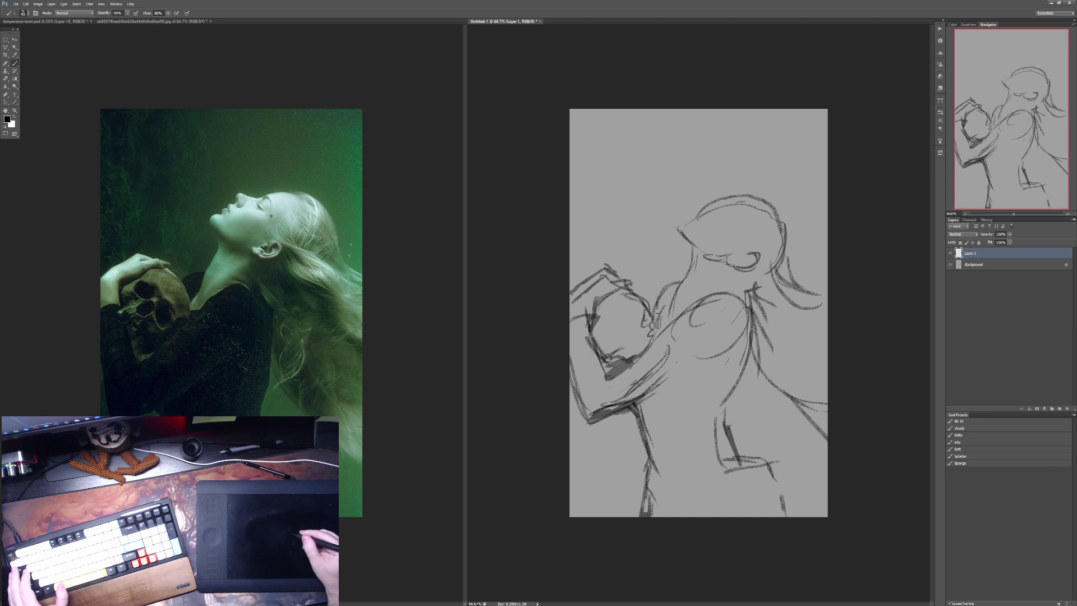
left_click_drag(633, 291, 663, 325)
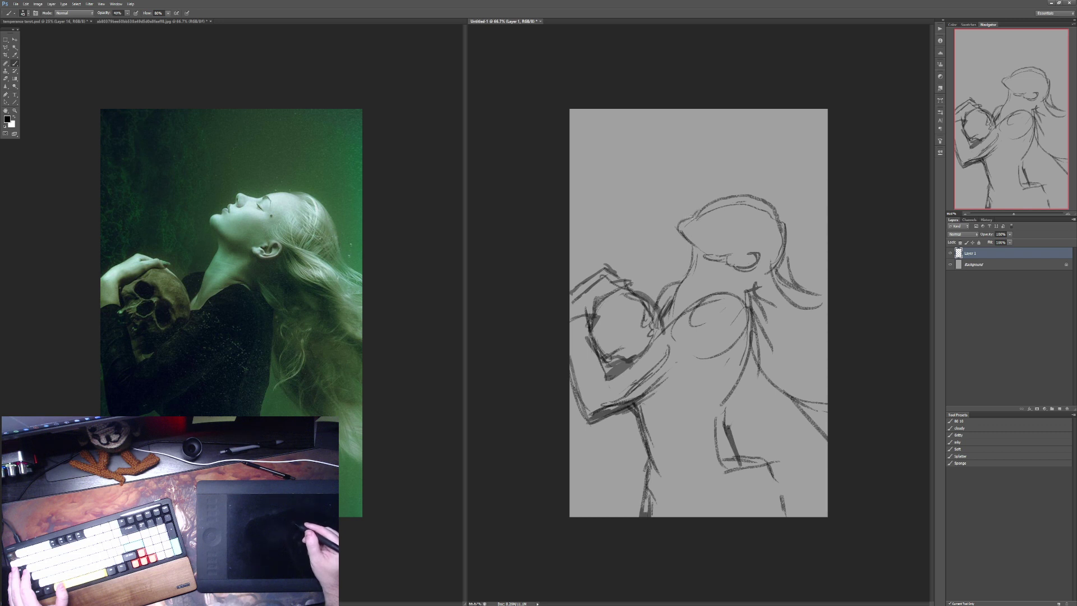
Step: Firm up the top of the head, the line under the chin and the torso's right edge
left_click_drag(701, 205, 708, 195)
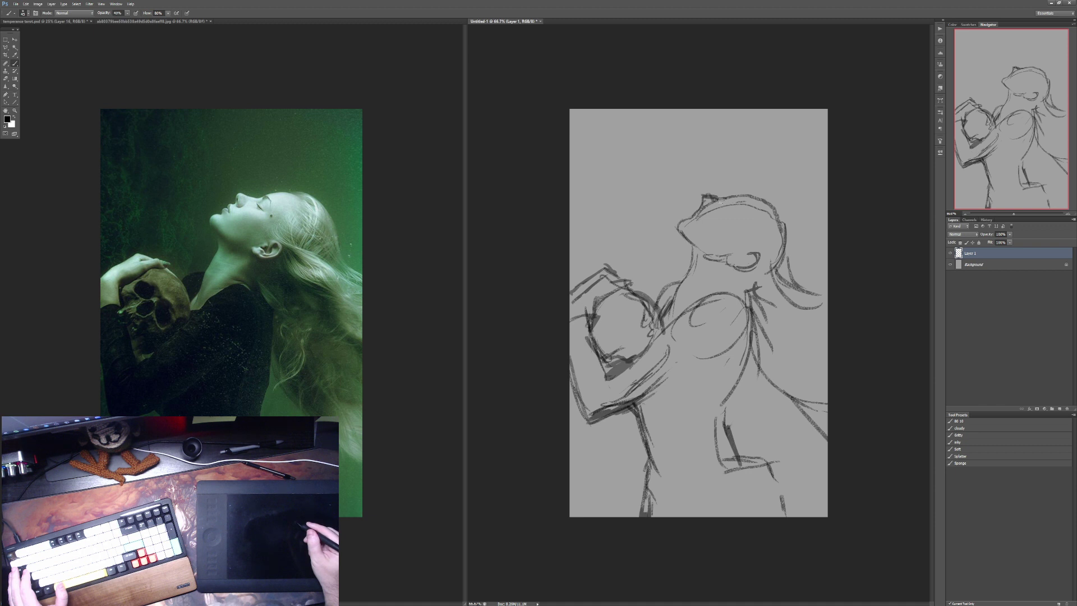
mouse_move(740, 193)
left_mouse_down()
mouse_move(766, 196)
mouse_move(791, 225)
mouse_move(793, 284)
mouse_move(800, 299)
mouse_move(823, 298)
left_mouse_up()
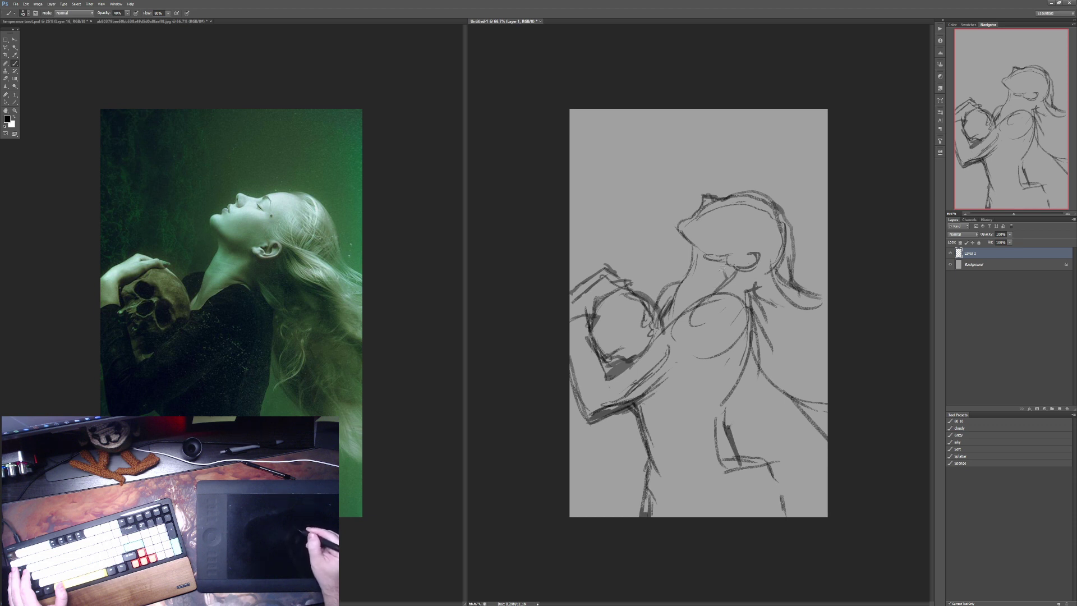
left_click_drag(729, 268, 760, 284)
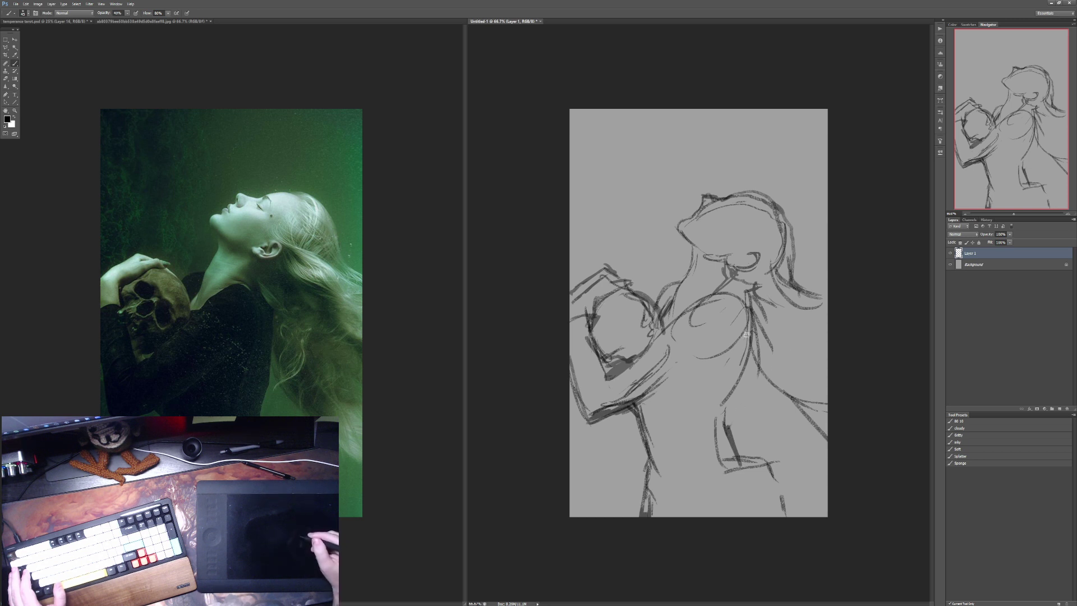
left_click_drag(749, 321, 738, 382)
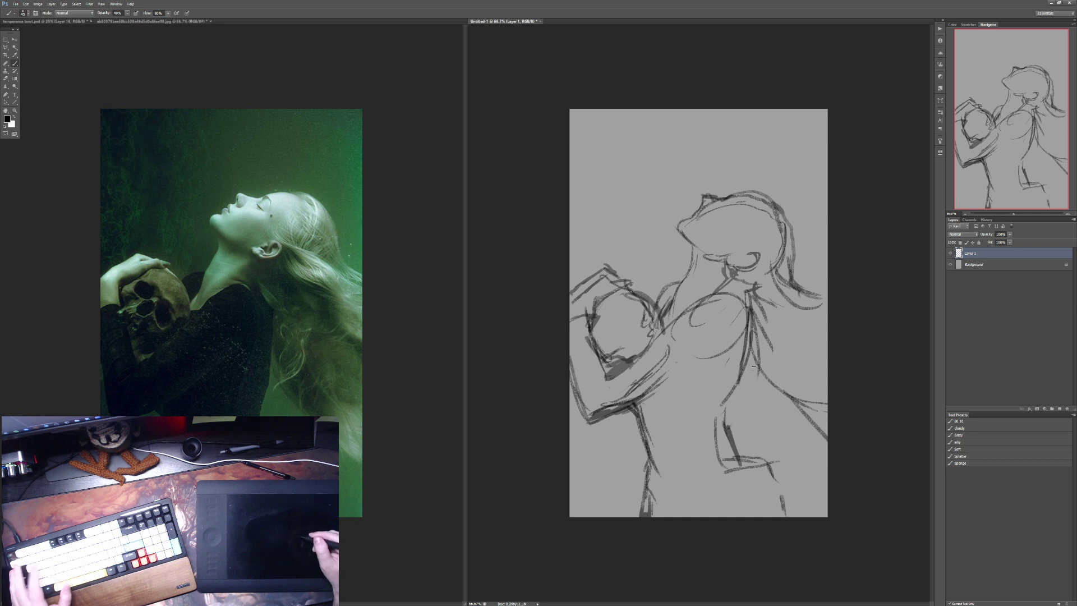
Step: Redraw and trim the right and lower torso lines, alternating brush and eraser
key("e")
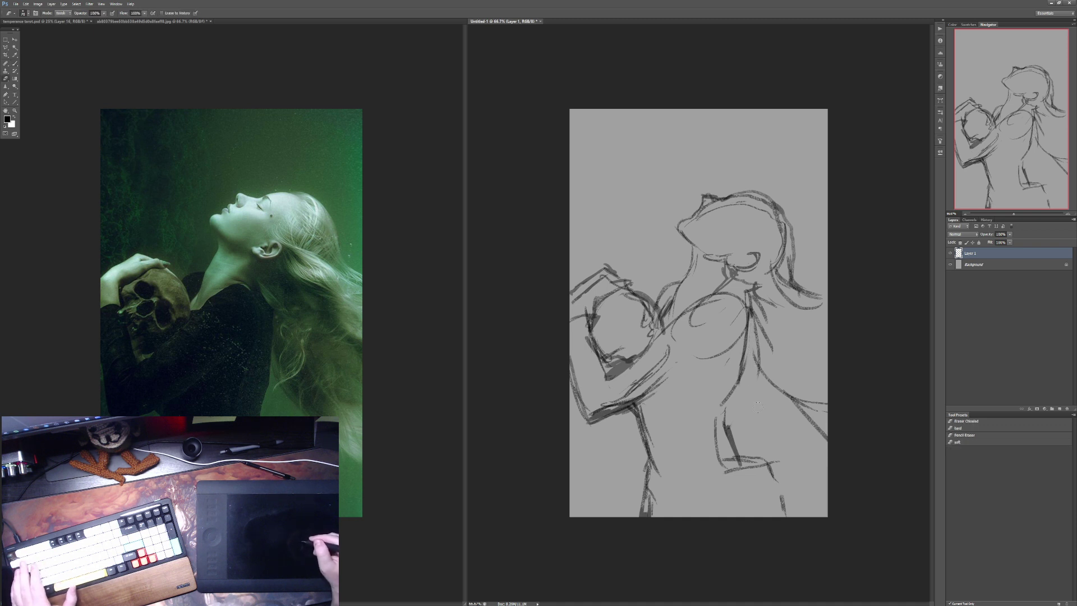
key("b")
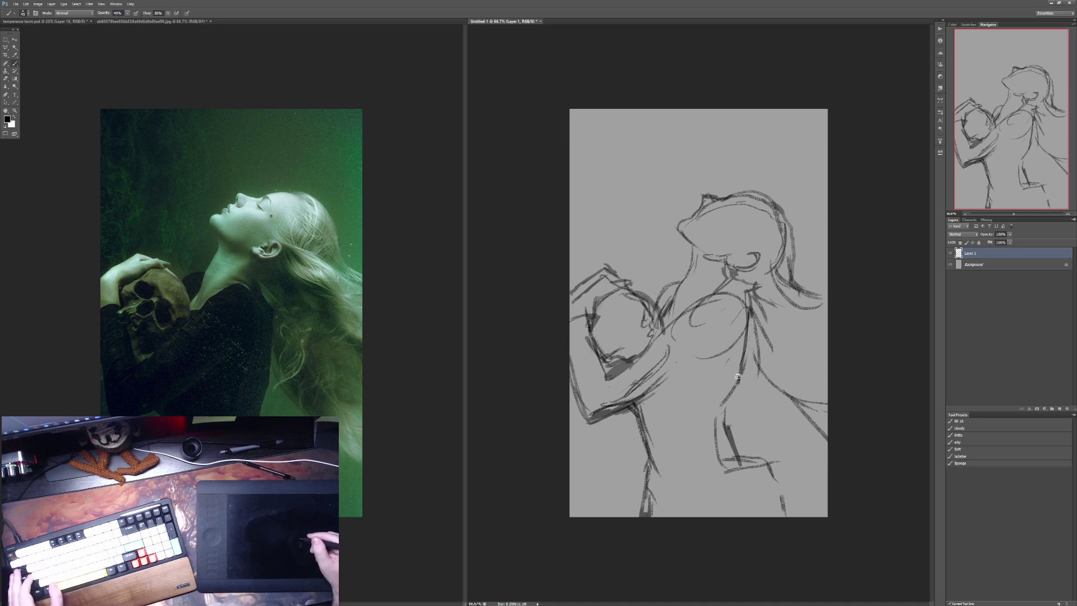
left_click_drag(744, 364, 720, 405)
mouse_move(745, 371)
left_mouse_down()
mouse_move(749, 319)
mouse_move(744, 364)
left_mouse_up()
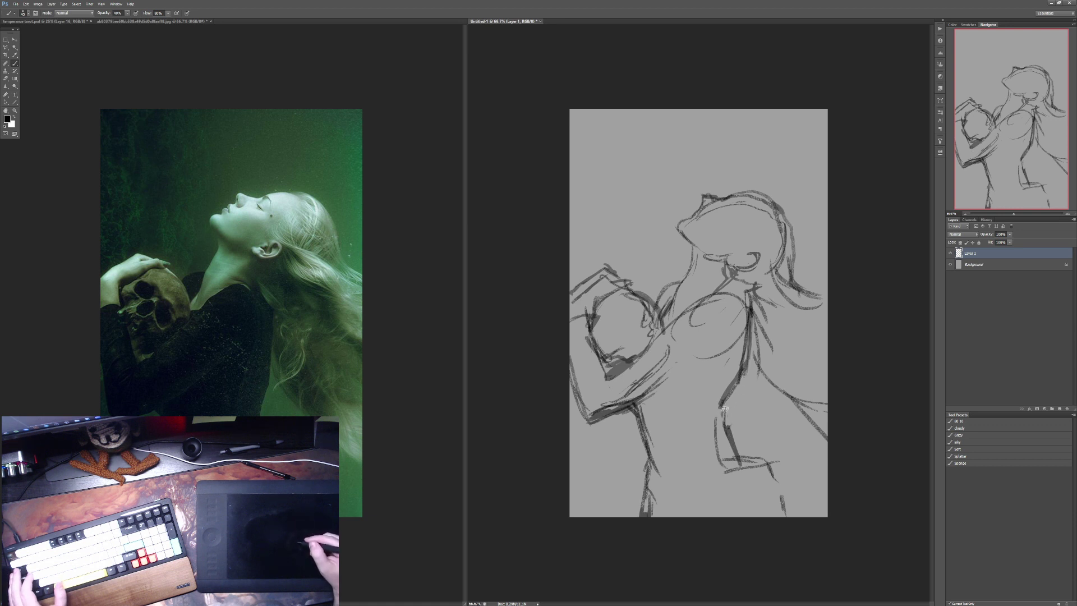
left_click_drag(737, 385, 714, 432)
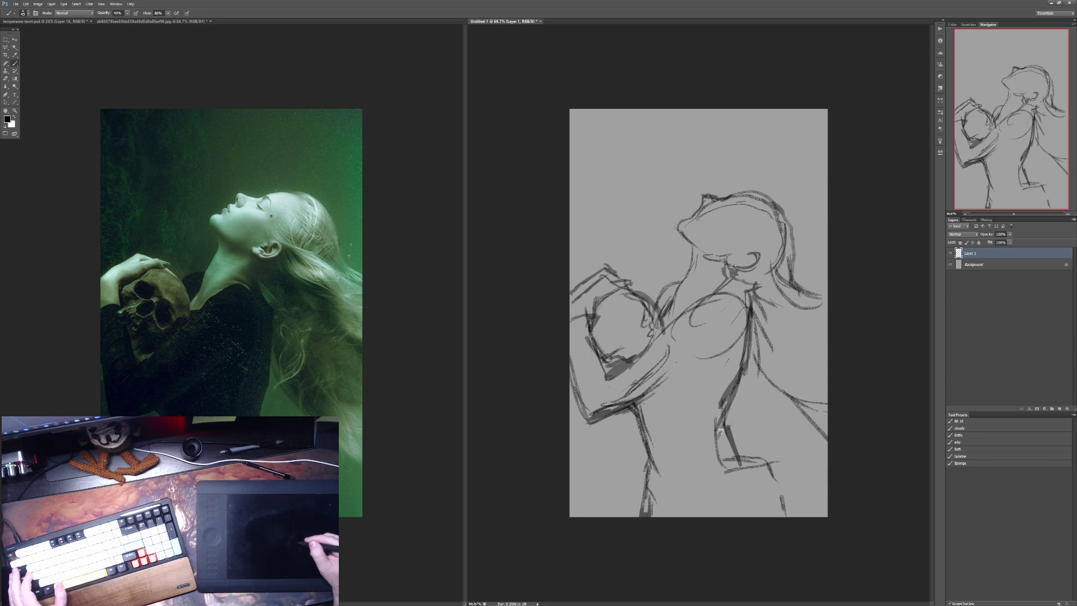
key("e")
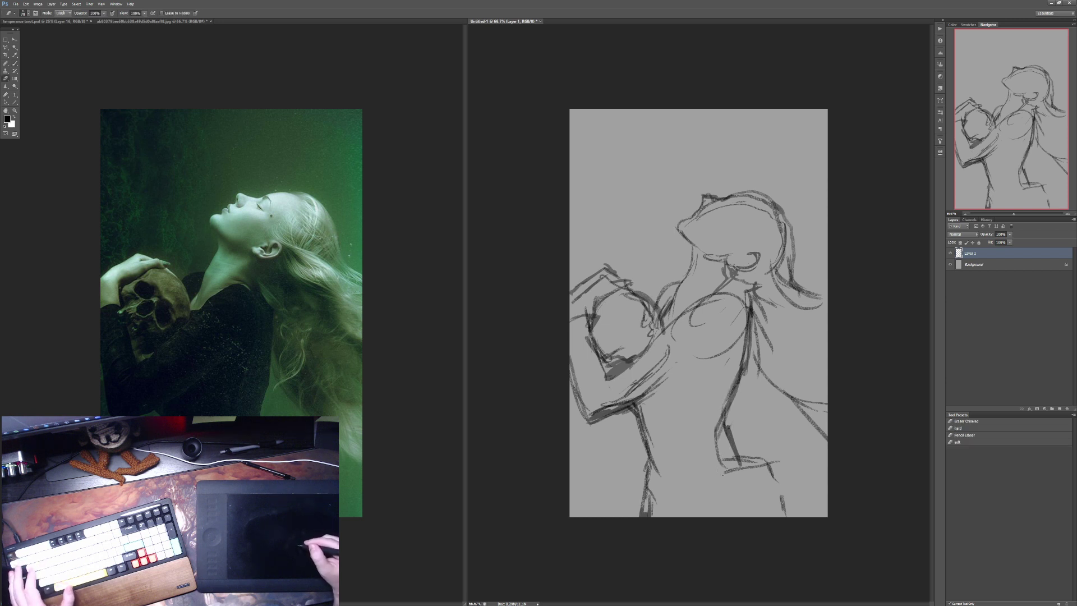
left_click_drag(718, 426, 723, 455)
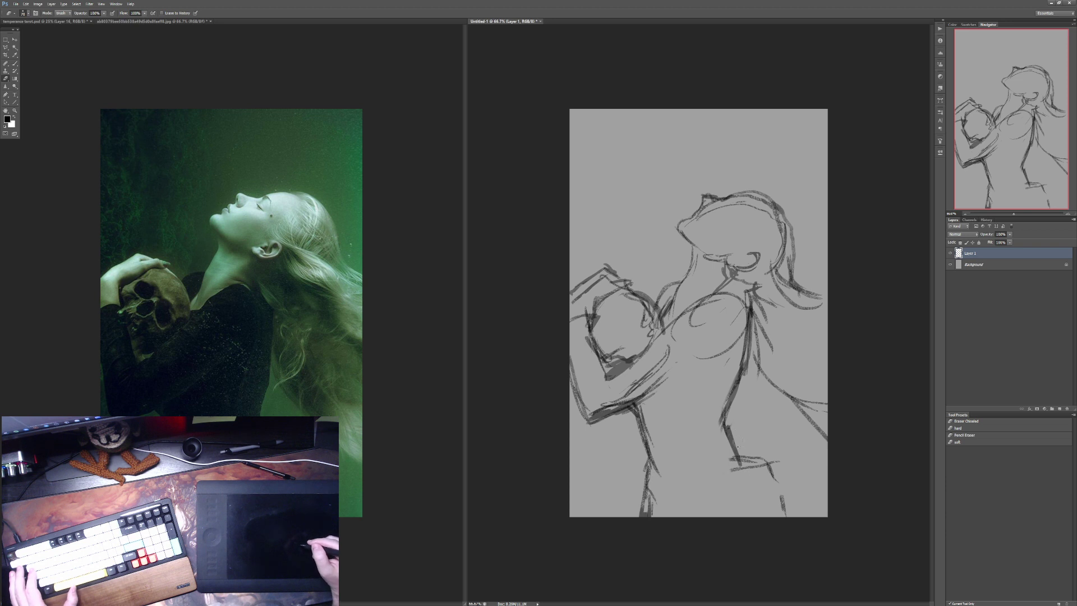
key("b")
mouse_move(740, 370)
left_mouse_down()
mouse_move(724, 432)
mouse_move(735, 376)
left_mouse_up()
key("e")
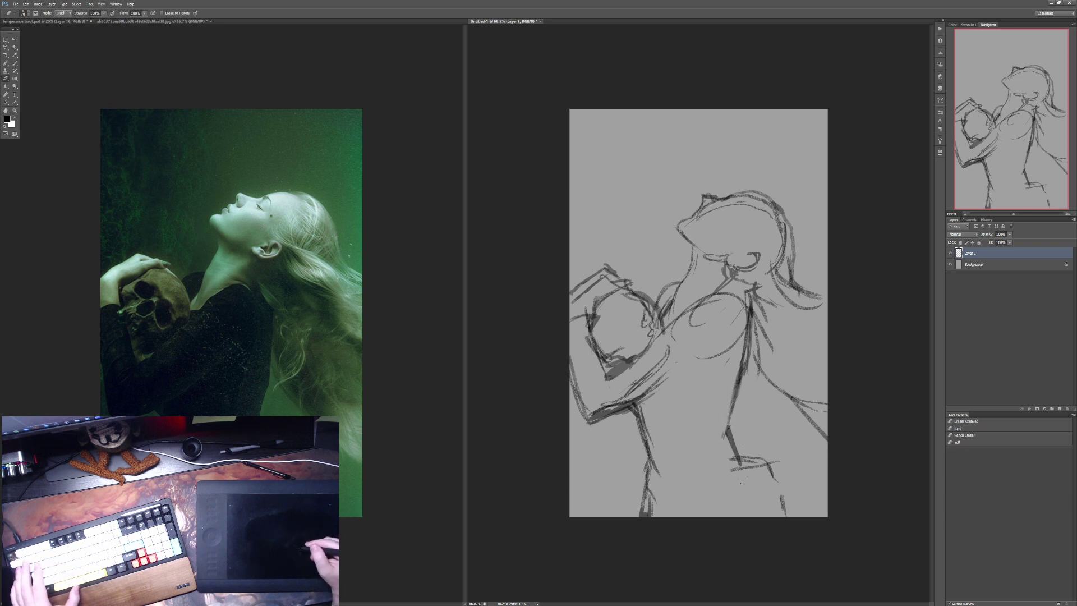
key("b")
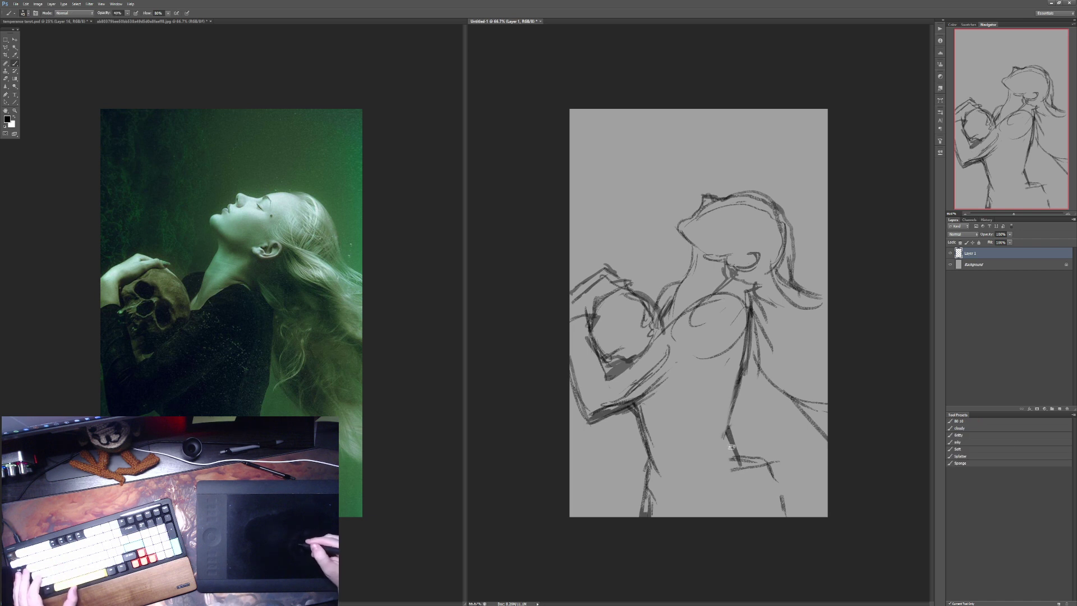
mouse_move(732, 456)
left_mouse_down()
mouse_move(777, 455)
mouse_move(799, 522)
left_mouse_up()
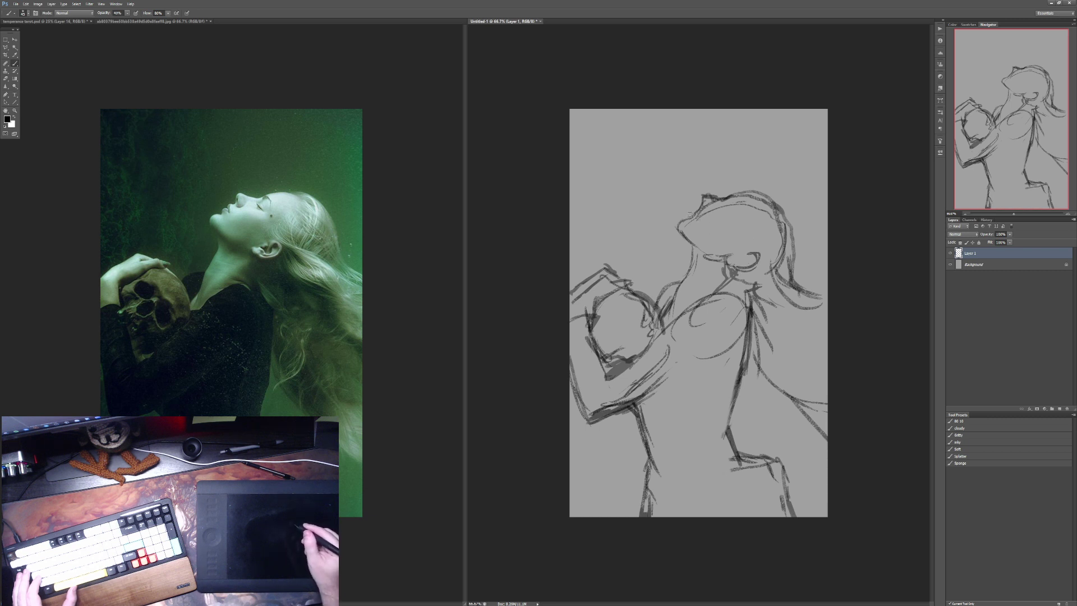
Step: Strengthen the chin and head outline and paint a dark eye socket on the skull
mouse_move(679, 224)
left_mouse_down()
mouse_move(694, 211)
mouse_move(678, 223)
left_mouse_up()
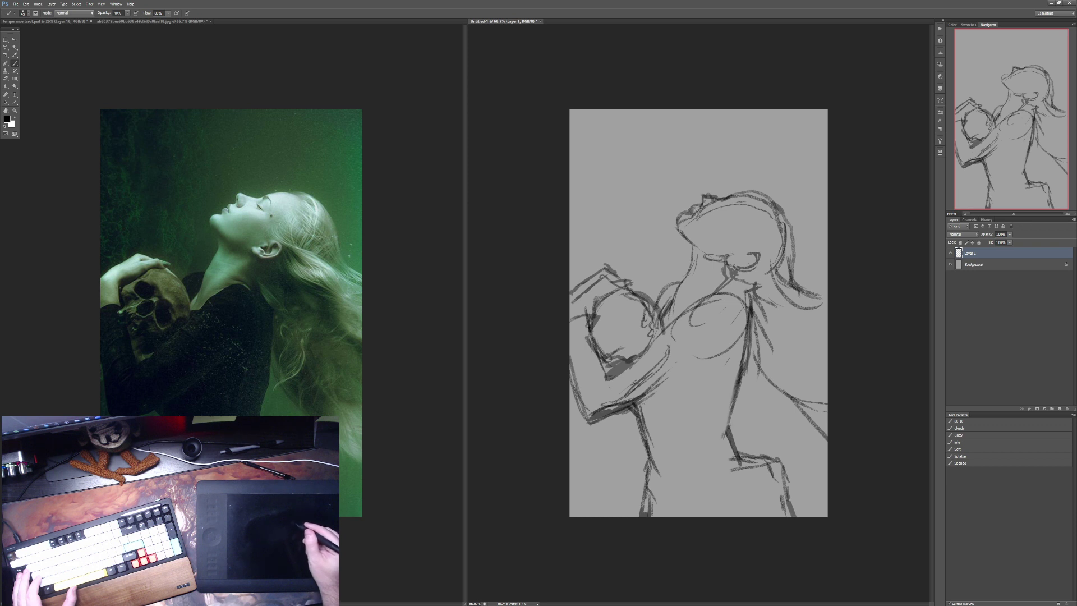
left_click_drag(696, 207, 704, 192)
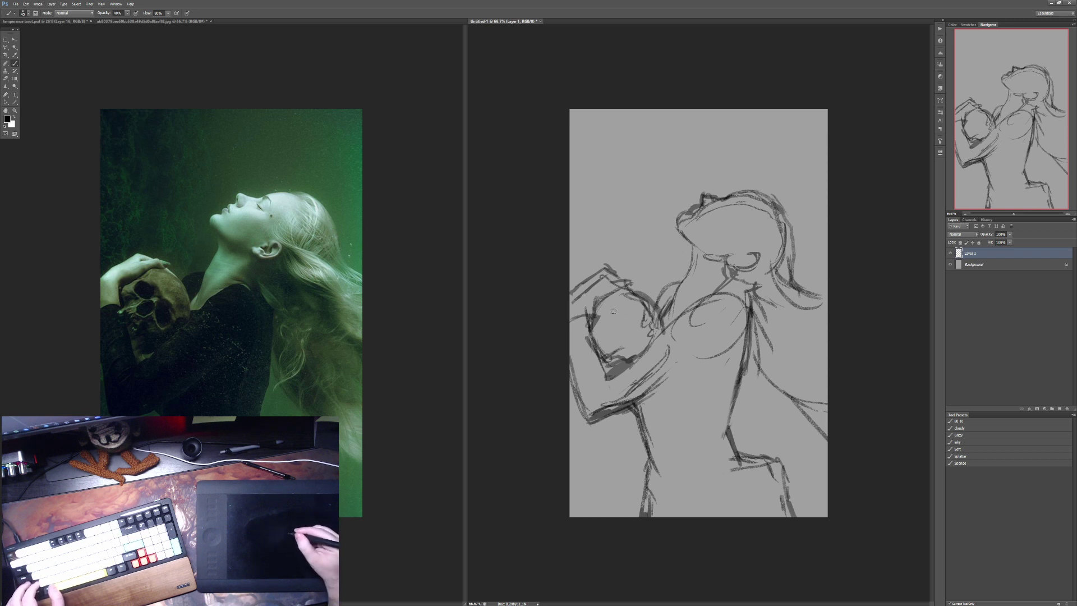
mouse_move(623, 306)
left_mouse_down()
mouse_move(611, 313)
mouse_move(627, 306)
mouse_move(617, 312)
mouse_move(631, 334)
left_mouse_up()
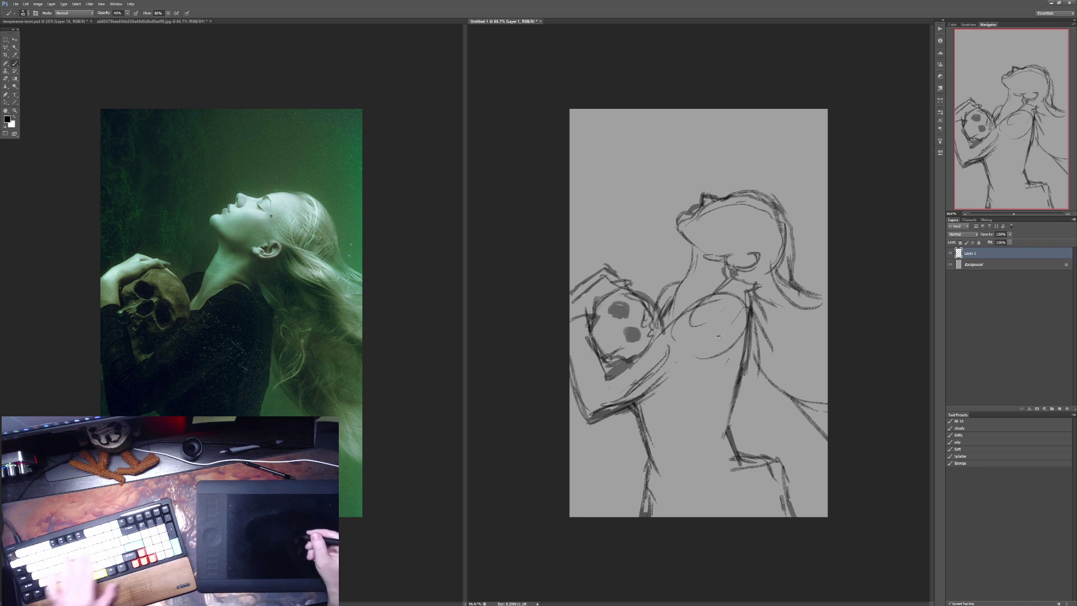
Step: At 50% brush opacity, sketch dress lines across the torso and darken the jaw, neck and hairline
key("5")
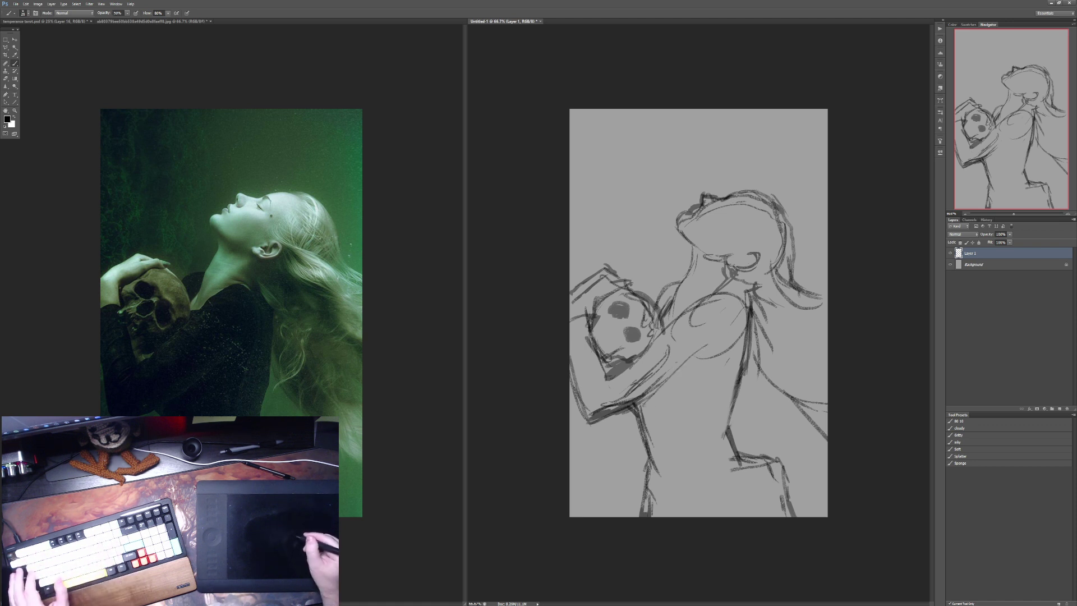
mouse_move(693, 354)
left_mouse_down()
mouse_move(654, 379)
mouse_move(642, 403)
mouse_move(658, 448)
mouse_move(701, 443)
mouse_move(654, 442)
mouse_move(671, 487)
mouse_move(704, 448)
mouse_move(659, 487)
left_mouse_up()
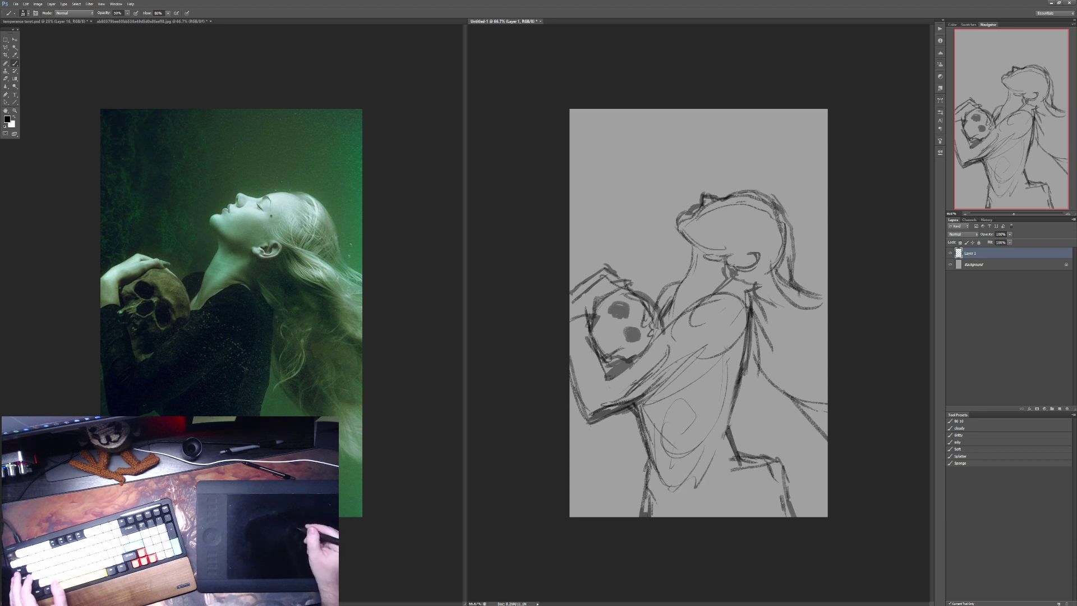
left_click_drag(746, 240, 728, 257)
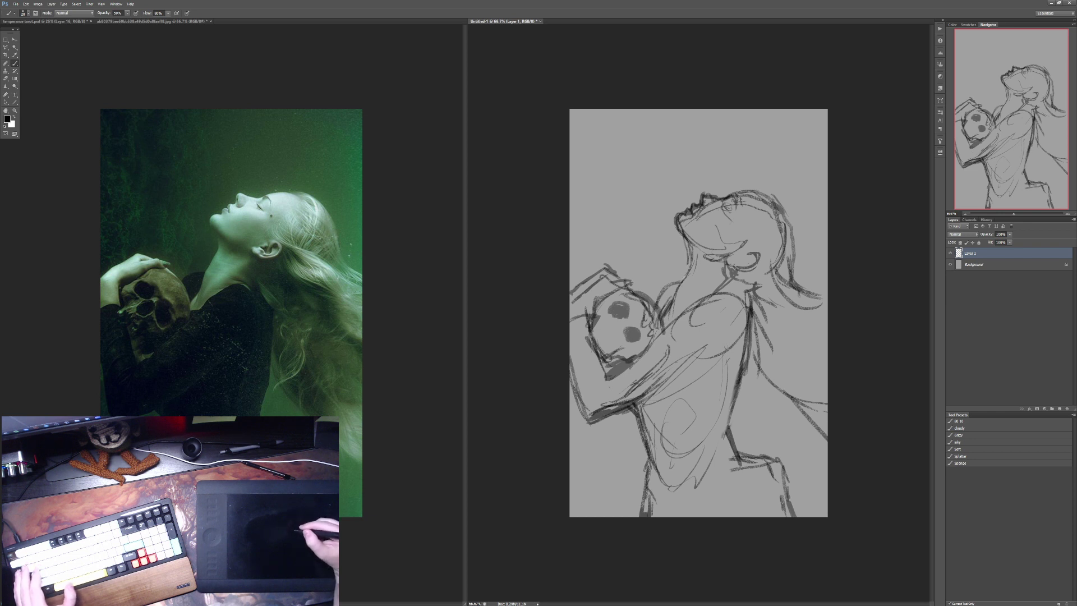
left_click_drag(689, 258, 674, 291)
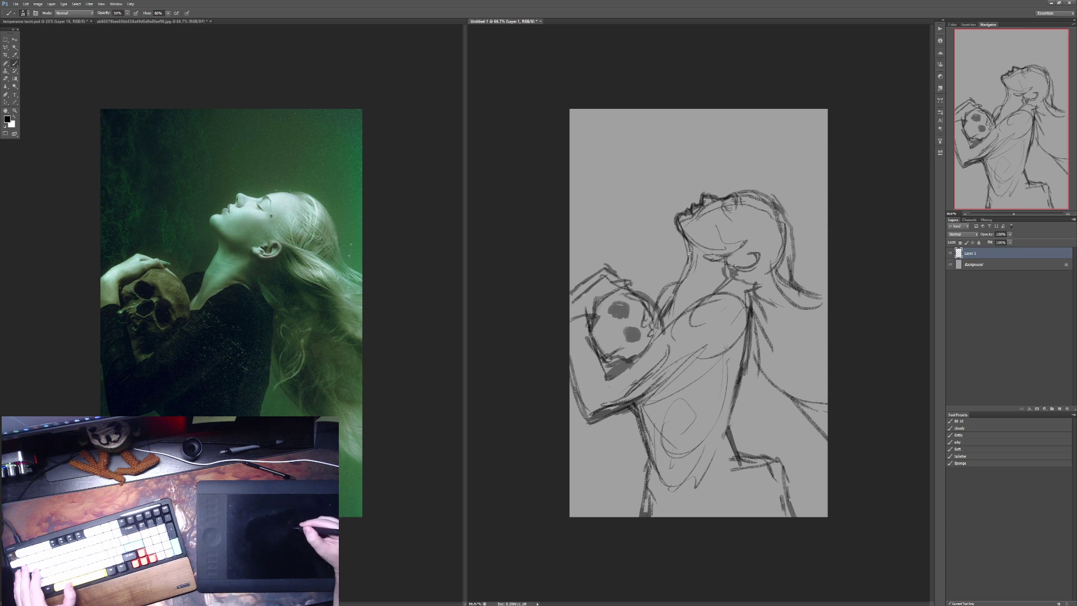
left_click_drag(690, 253, 667, 307)
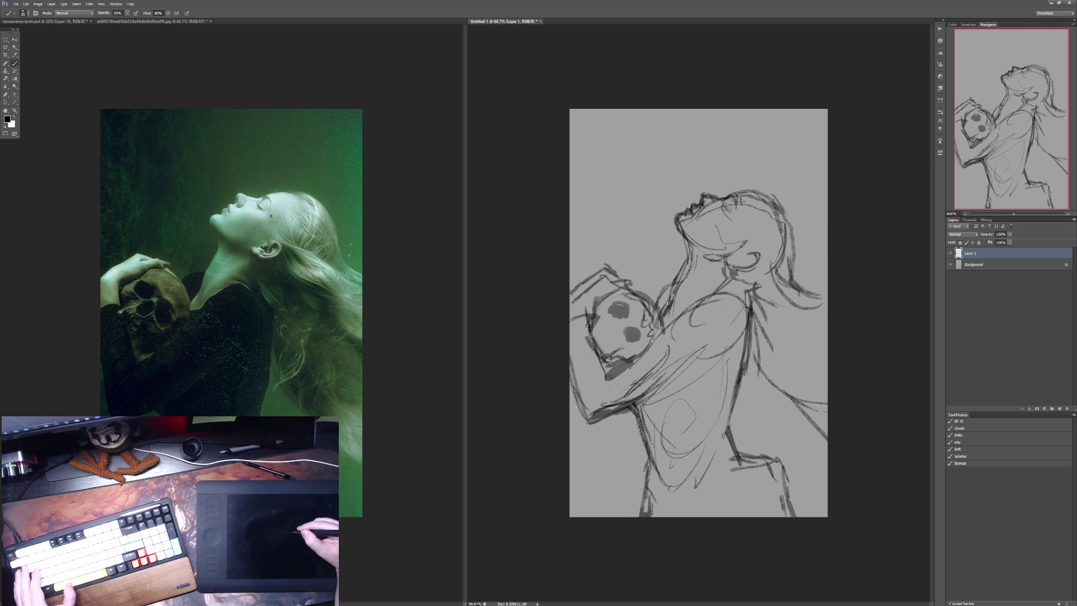
key("e")
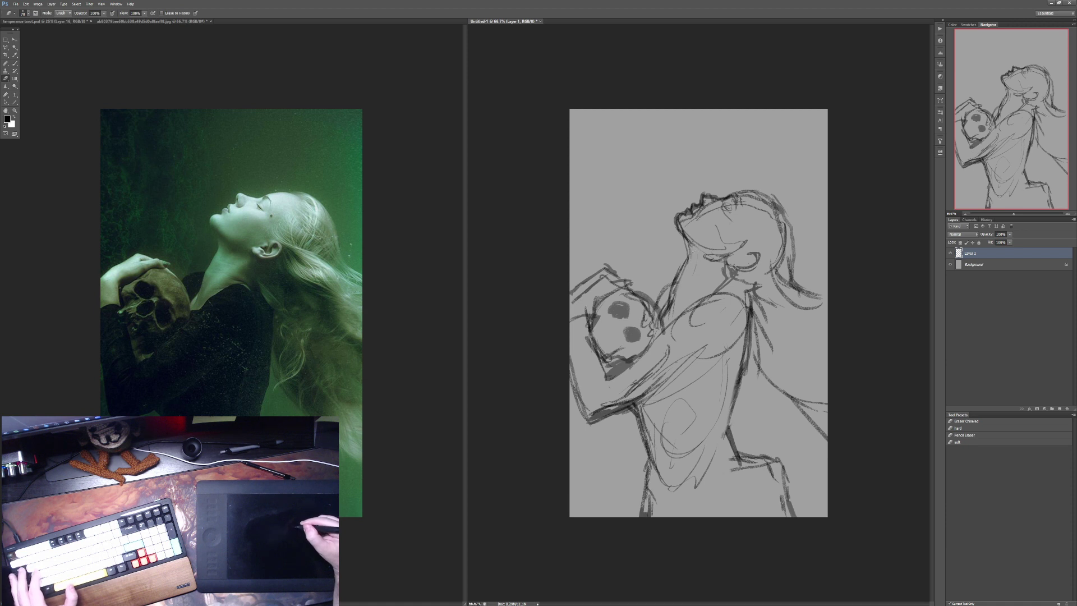
Step: Erase to lighten the strokes near the chin
key("b")
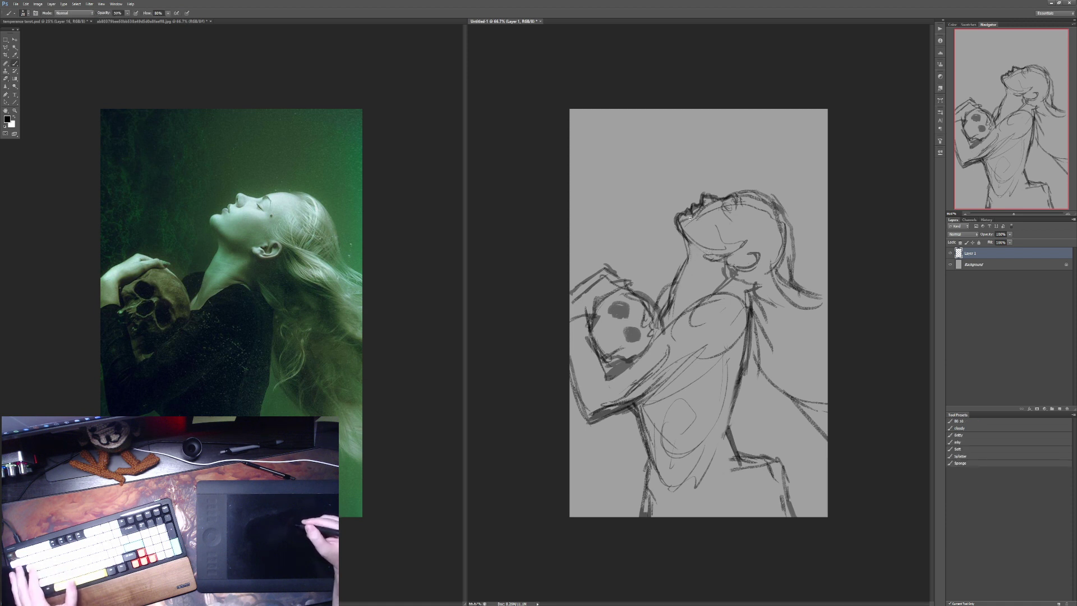
key("e")
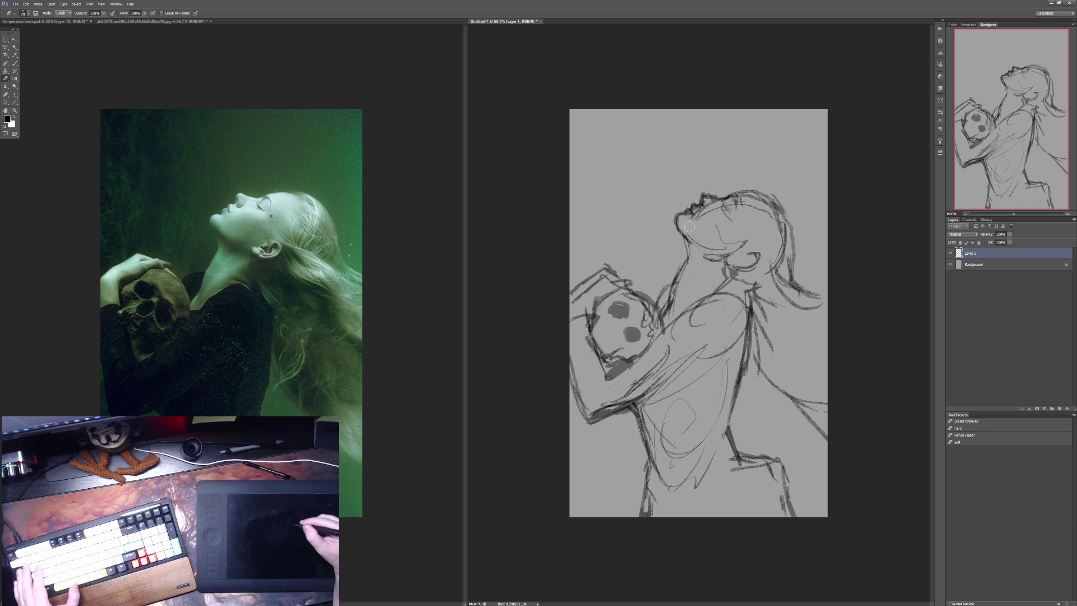
mouse_move(690, 227)
left_mouse_down()
mouse_move(701, 225)
mouse_move(694, 217)
left_mouse_up()
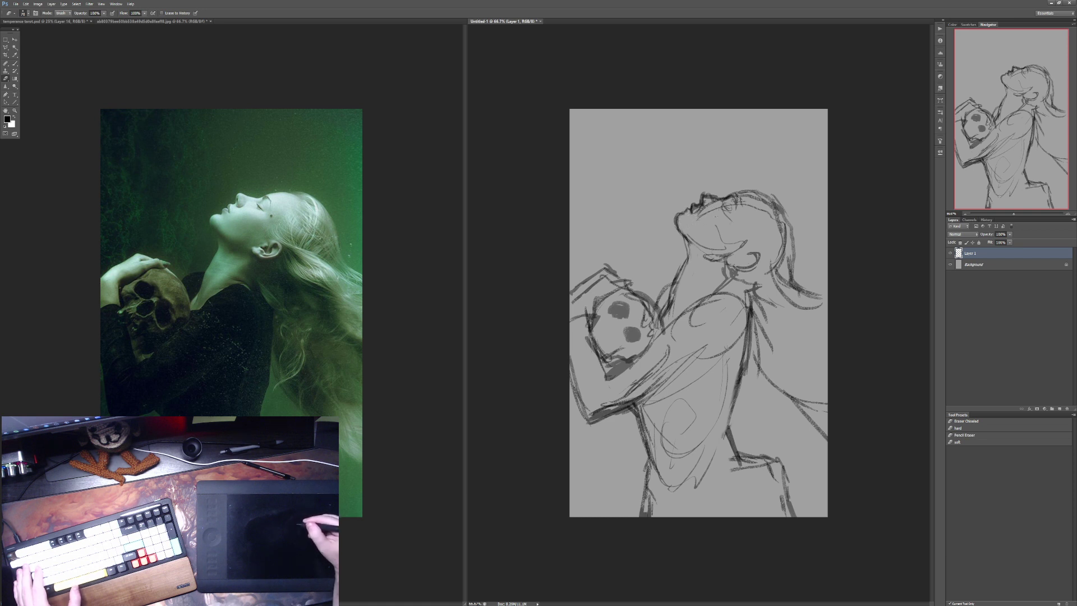
Step: Brush a faint chest stroke, the back and neck contour, and a hair strand right of the neck
key("b")
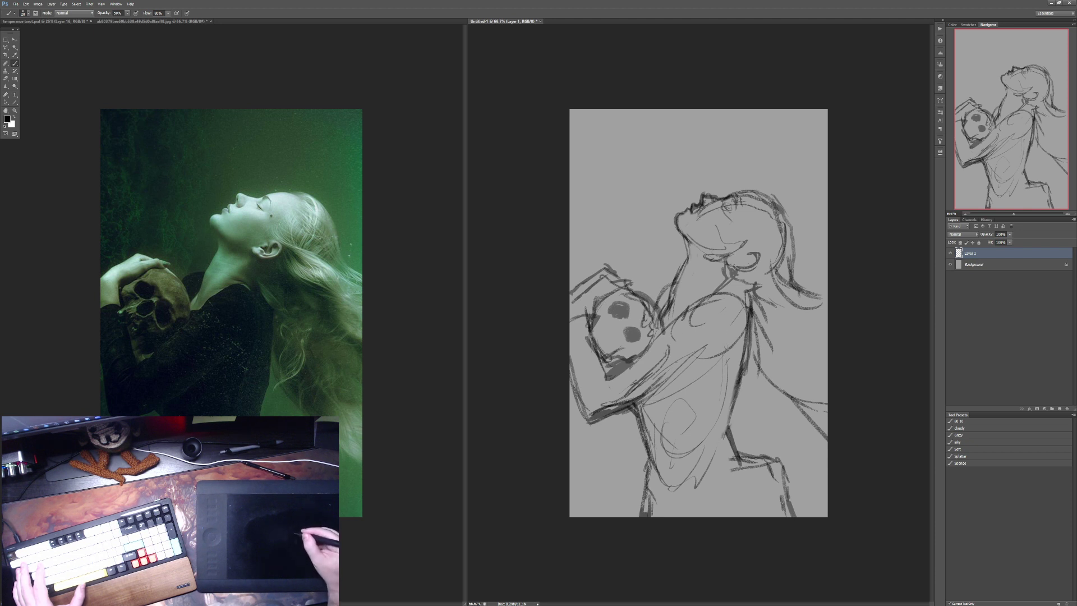
left_click_drag(665, 324, 706, 296)
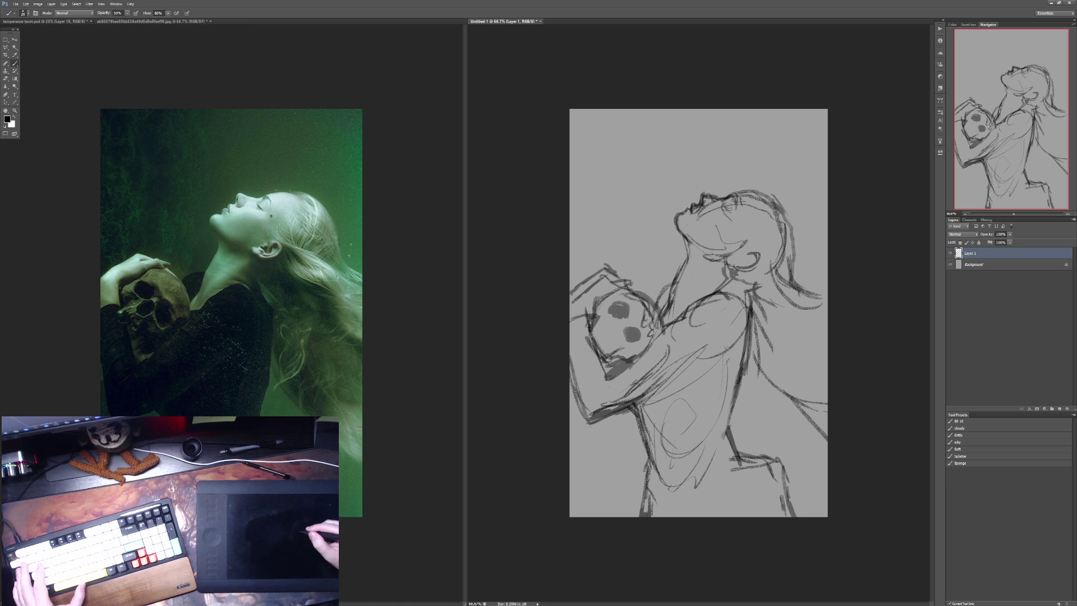
mouse_move(749, 293)
left_mouse_down()
mouse_move(728, 322)
mouse_move(734, 336)
left_mouse_up()
mouse_move(754, 287)
left_mouse_down()
mouse_move(739, 321)
mouse_move(728, 282)
left_mouse_up()
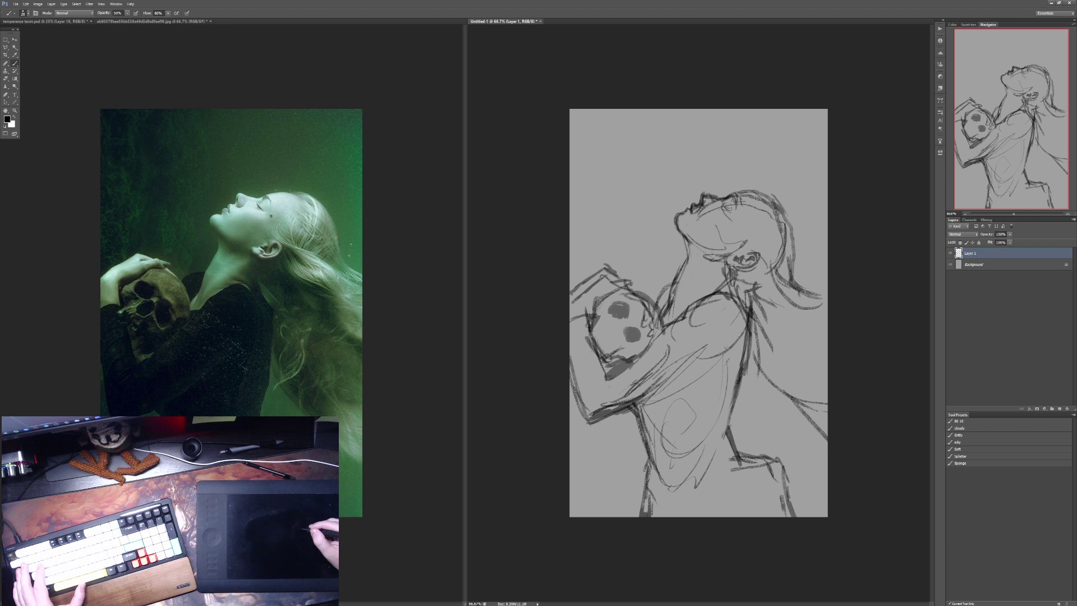
left_click_drag(760, 262, 764, 286)
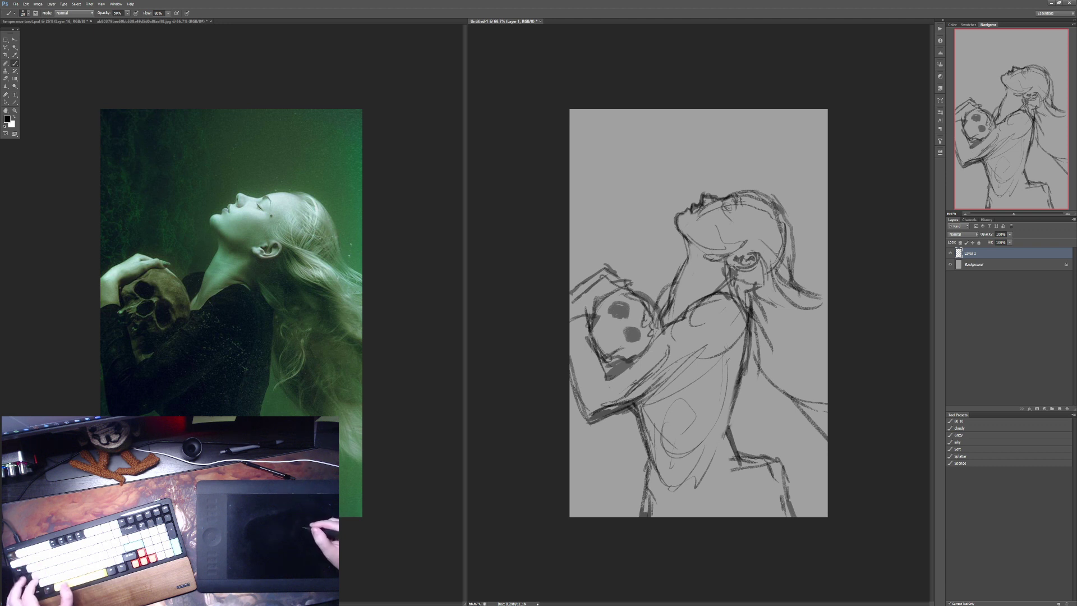
mouse_move(758, 248)
left_mouse_down()
mouse_move(811, 307)
mouse_move(806, 327)
mouse_move(805, 315)
mouse_move(788, 328)
mouse_move(813, 357)
left_mouse_up()
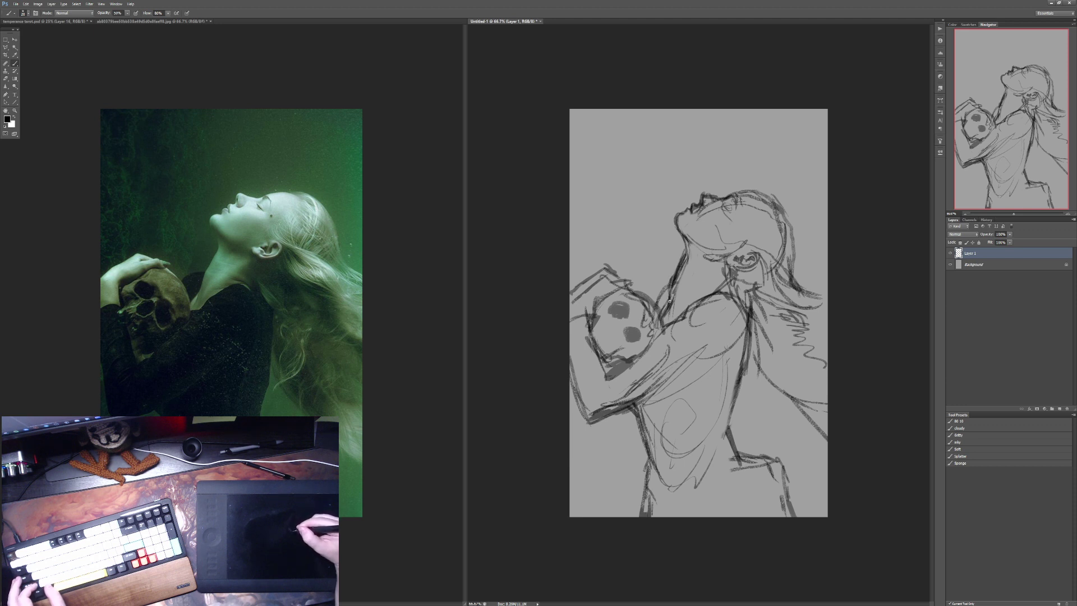
Step: Erase stray strokes and lighten the lines on the neck
key("e")
mouse_move(676, 289)
left_mouse_down()
mouse_move(690, 247)
mouse_move(689, 274)
mouse_move(671, 269)
left_mouse_up()
key("b")
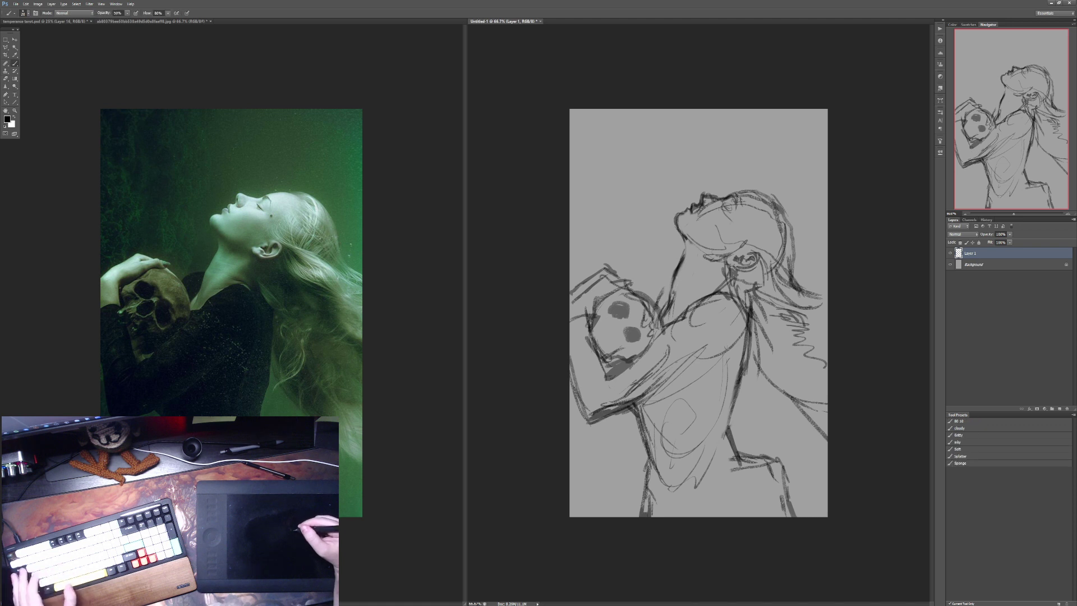
key("e")
left_click_drag(678, 284, 678, 264)
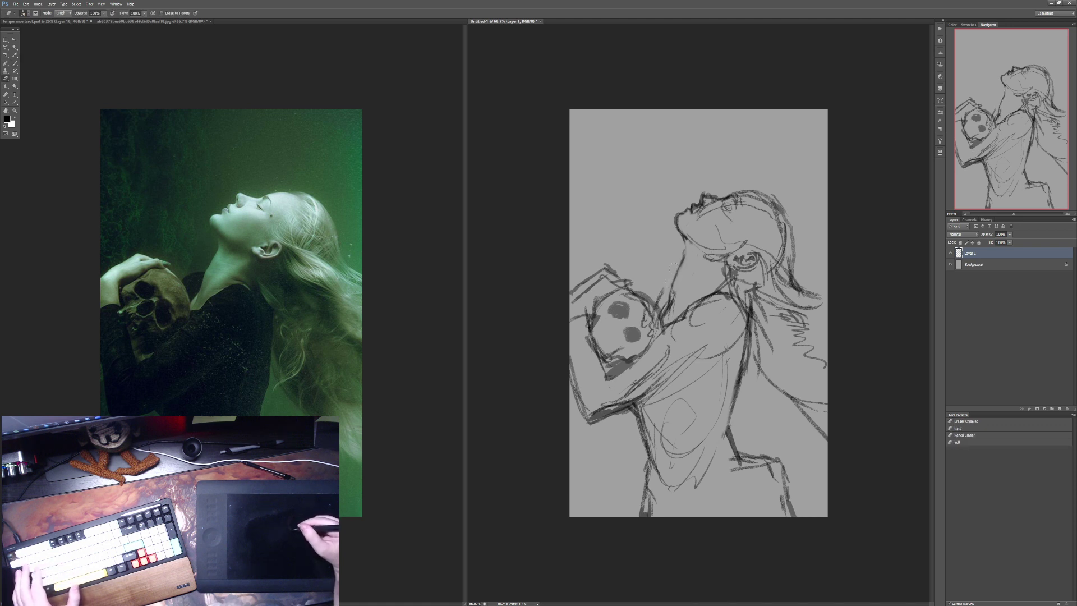
key("b")
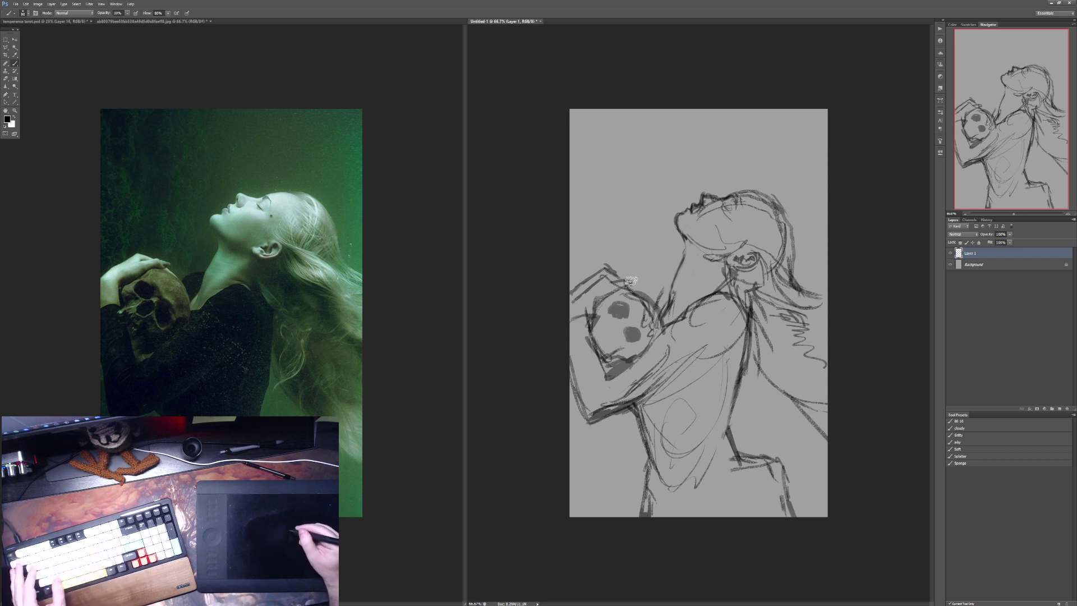
Step: Shade the skull grey, undo a stray top-edge stroke, and fill the lower torso with a size-100 brush
mouse_move(580, 290)
left_mouse_down()
mouse_move(599, 279)
mouse_move(599, 296)
mouse_move(614, 299)
mouse_move(592, 291)
mouse_move(574, 323)
mouse_move(578, 353)
mouse_move(591, 315)
mouse_move(574, 350)
mouse_move(582, 389)
mouse_move(571, 351)
mouse_move(590, 416)
mouse_move(626, 395)
mouse_move(612, 396)
mouse_move(598, 355)
mouse_move(607, 400)
mouse_move(605, 318)
mouse_move(597, 339)
mouse_move(616, 290)
mouse_move(650, 315)
mouse_move(665, 297)
mouse_move(612, 349)
mouse_move(627, 341)
mouse_move(640, 354)
mouse_move(621, 392)
mouse_move(646, 406)
mouse_move(654, 437)
mouse_move(673, 392)
left_mouse_up()
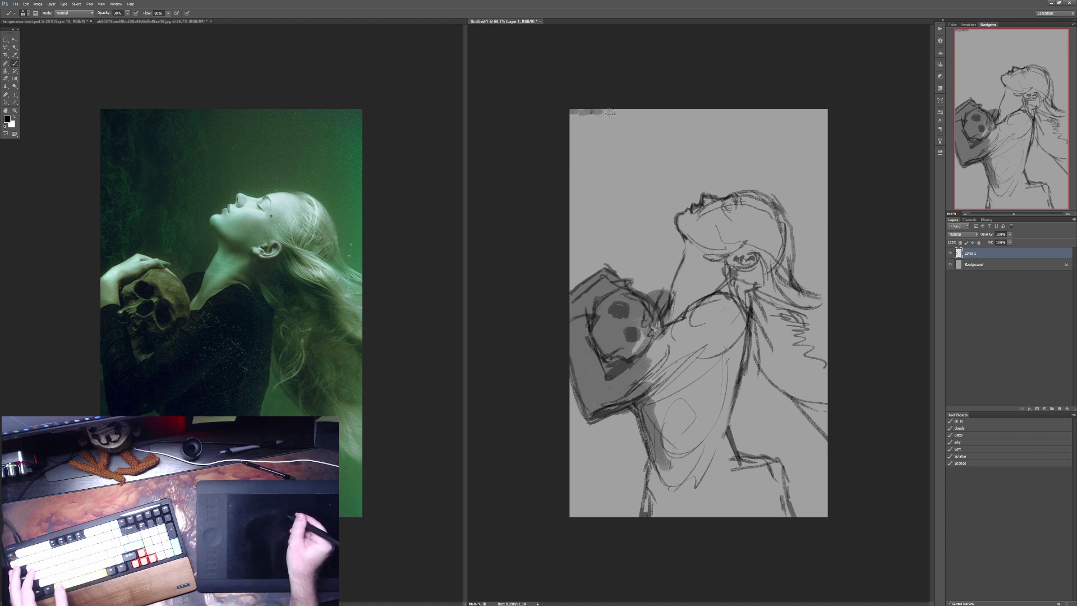
key("ctrl+z")
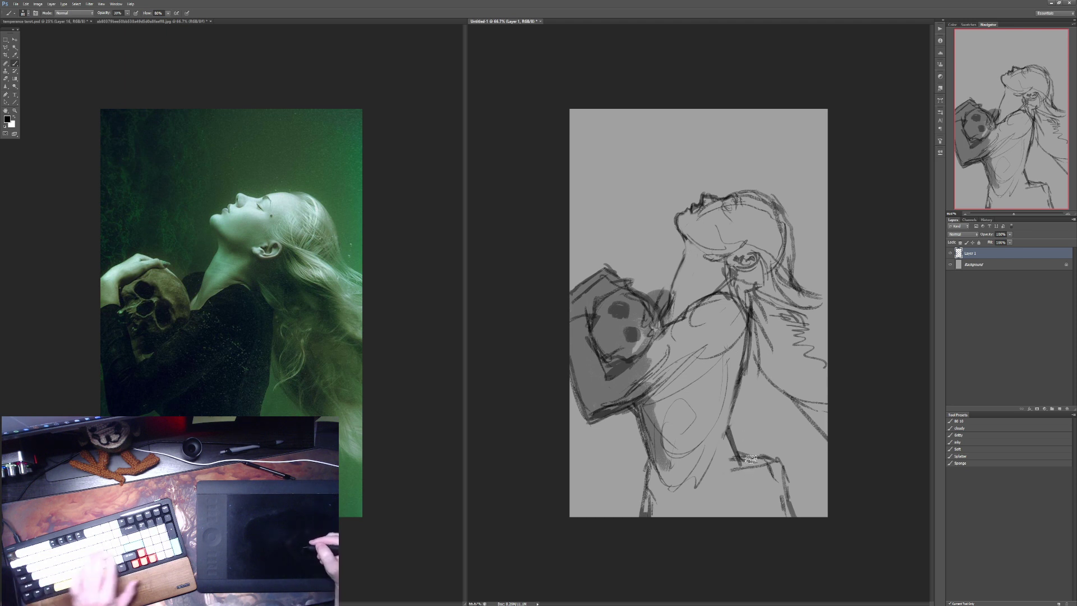
key("bracketright")
mouse_move(661, 470)
left_mouse_down()
mouse_move(655, 504)
mouse_move(674, 503)
mouse_move(688, 460)
mouse_move(711, 518)
mouse_move(721, 484)
mouse_move(727, 503)
mouse_move(738, 478)
mouse_move(750, 490)
mouse_move(748, 463)
mouse_move(765, 458)
mouse_move(787, 526)
mouse_move(782, 534)
mouse_move(754, 473)
mouse_move(739, 520)
mouse_move(725, 510)
mouse_move(709, 434)
mouse_move(730, 367)
mouse_move(686, 485)
mouse_move(710, 424)
mouse_move(673, 458)
mouse_move(672, 414)
mouse_move(655, 406)
mouse_move(661, 347)
mouse_move(647, 353)
mouse_move(643, 337)
mouse_move(655, 331)
mouse_move(660, 368)
mouse_move(670, 344)
mouse_move(680, 357)
mouse_move(660, 332)
mouse_move(685, 275)
mouse_move(678, 339)
mouse_move(697, 324)
mouse_move(689, 421)
mouse_move(729, 337)
mouse_move(701, 356)
mouse_move(723, 259)
mouse_move(698, 288)
mouse_move(693, 241)
left_mouse_up()
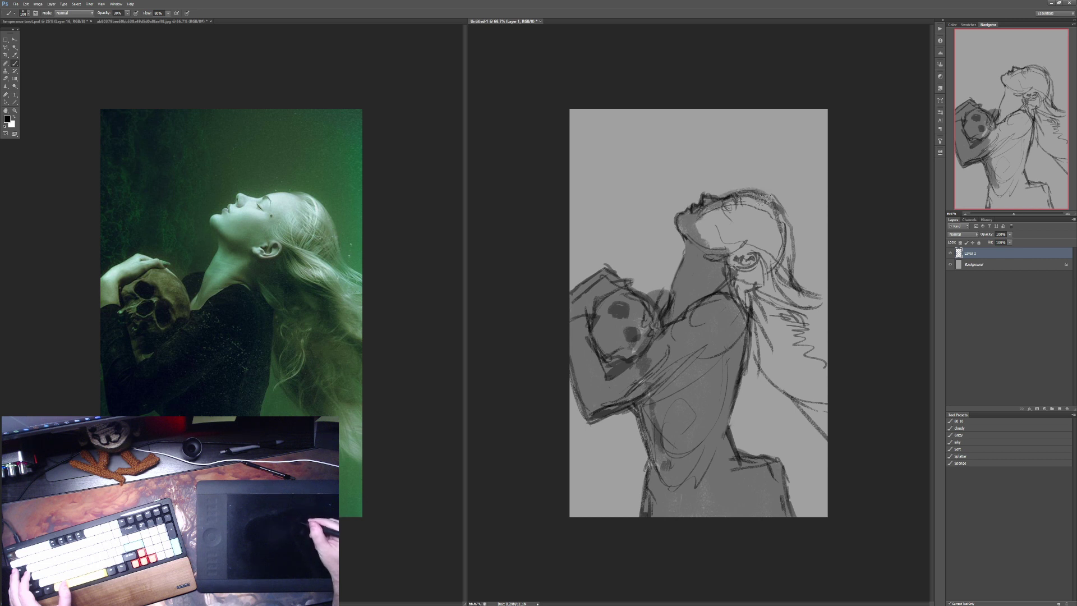
Step: Paint grey over the hair and head, then at 40% opacity darken chest, shoulder and lower arm
mouse_move(776, 231)
left_mouse_down()
mouse_move(782, 294)
mouse_move(746, 198)
mouse_move(717, 214)
mouse_move(705, 241)
mouse_move(743, 211)
mouse_move(733, 267)
mouse_move(743, 294)
mouse_move(763, 276)
mouse_move(763, 329)
mouse_move(781, 355)
mouse_move(777, 325)
mouse_move(786, 385)
mouse_move(746, 336)
mouse_move(823, 408)
mouse_move(835, 437)
mouse_move(803, 390)
mouse_move(831, 383)
mouse_move(814, 388)
mouse_move(791, 364)
mouse_move(775, 247)
mouse_move(795, 295)
mouse_move(785, 293)
mouse_move(835, 306)
mouse_move(790, 331)
left_mouse_up()
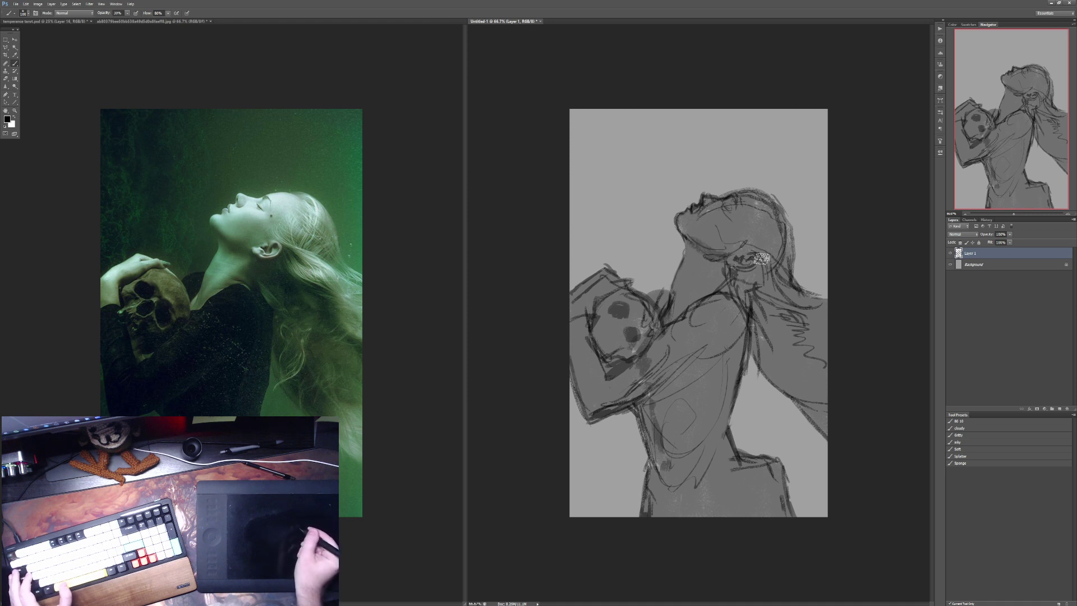
key("4")
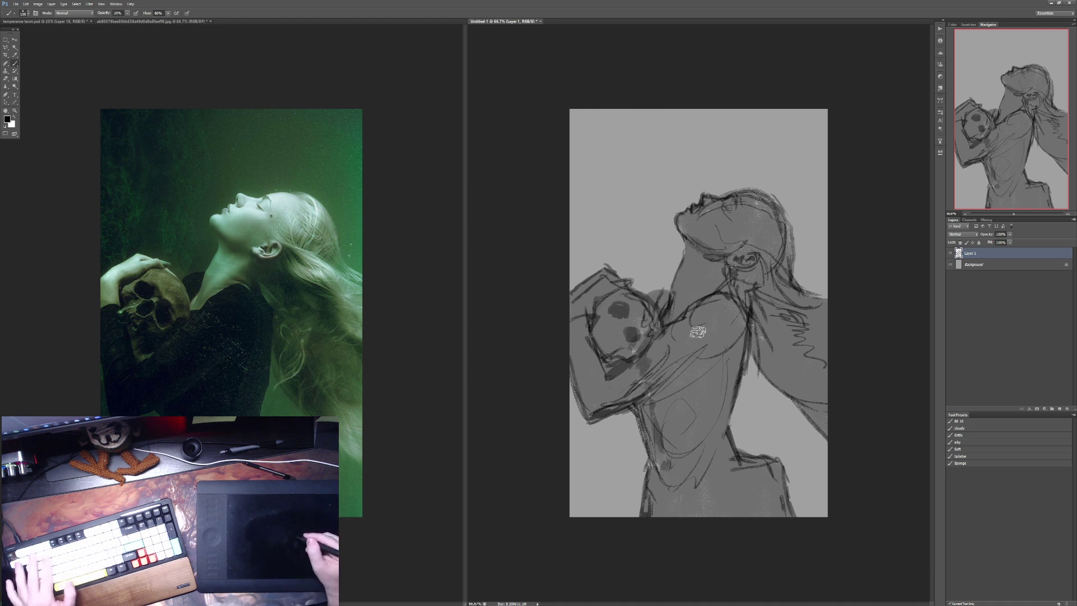
mouse_move(704, 317)
left_mouse_down()
mouse_move(661, 352)
mouse_move(676, 331)
mouse_move(667, 353)
left_mouse_up()
mouse_move(695, 307)
left_mouse_down()
mouse_move(739, 316)
mouse_move(734, 381)
mouse_move(728, 329)
mouse_move(700, 343)
mouse_move(691, 374)
mouse_move(683, 349)
mouse_move(647, 375)
mouse_move(627, 379)
mouse_move(643, 356)
mouse_move(603, 383)
mouse_move(584, 327)
mouse_move(570, 336)
mouse_move(586, 322)
mouse_move(573, 334)
mouse_move(587, 377)
mouse_move(572, 351)
mouse_move(578, 375)
left_mouse_up()
mouse_move(605, 411)
left_mouse_down()
mouse_move(647, 386)
mouse_move(652, 496)
mouse_move(661, 471)
left_mouse_up()
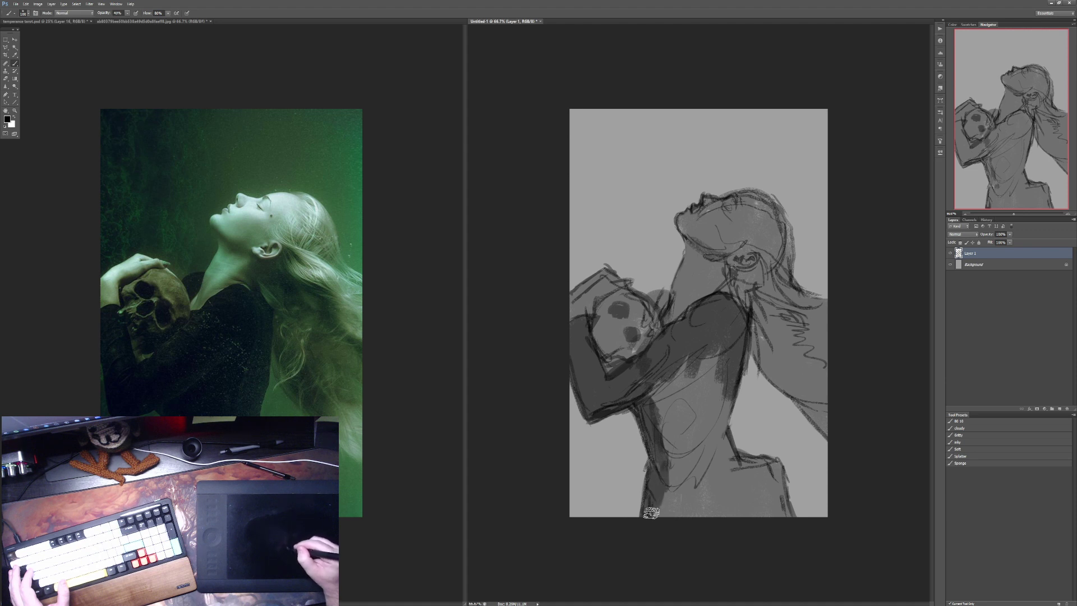
Step: Paint a dark torso stroke, then at 30% opacity darken hair strands and the jaw and neck shadow
mouse_move(651, 508)
left_mouse_down()
mouse_move(669, 474)
mouse_move(680, 498)
mouse_move(664, 368)
mouse_move(655, 419)
mouse_move(679, 415)
mouse_move(716, 350)
mouse_move(704, 403)
mouse_move(731, 369)
mouse_move(728, 465)
mouse_move(738, 473)
mouse_move(727, 437)
mouse_move(739, 463)
mouse_move(766, 459)
mouse_move(785, 505)
mouse_move(771, 476)
mouse_move(770, 519)
mouse_move(750, 478)
mouse_move(748, 526)
mouse_move(709, 443)
mouse_move(699, 533)
mouse_move(682, 509)
mouse_move(697, 534)
mouse_move(712, 497)
left_mouse_up()
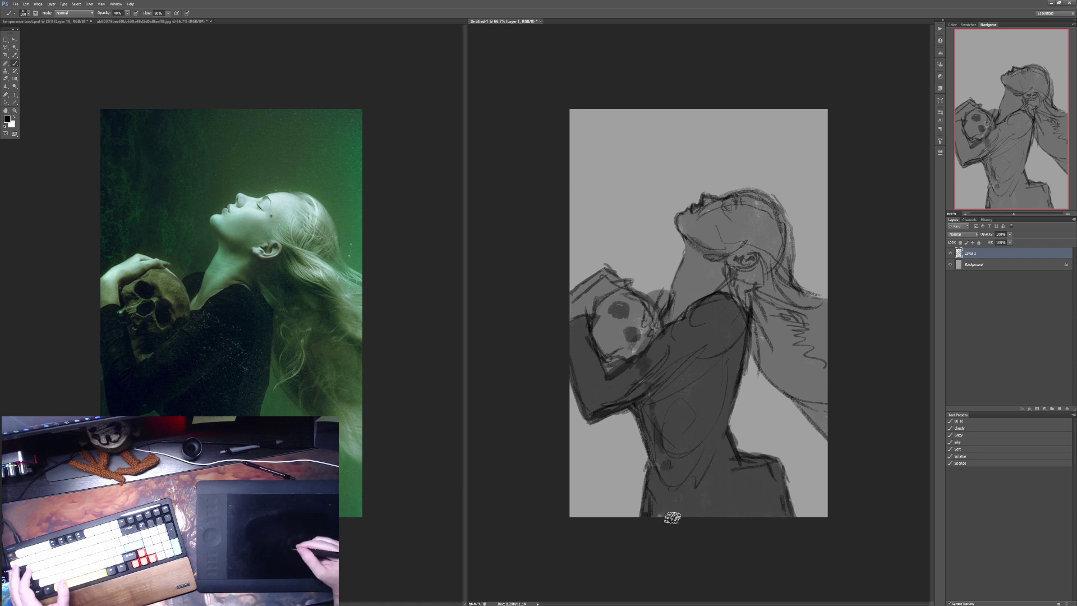
key("3")
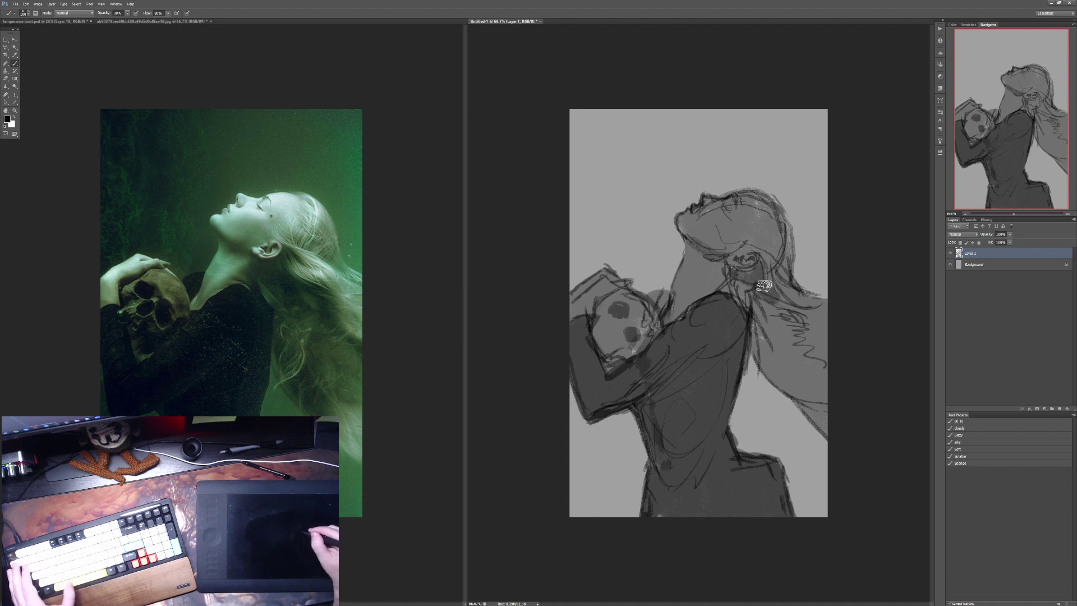
mouse_move(805, 308)
left_mouse_down()
mouse_move(798, 339)
mouse_move(827, 355)
left_mouse_up()
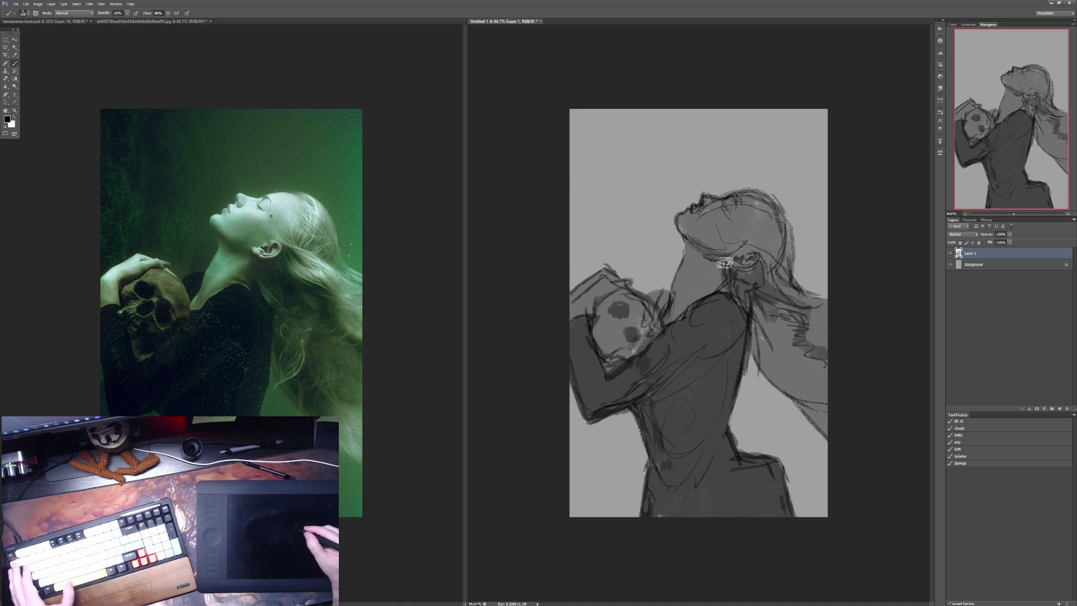
left_click_drag(725, 263, 770, 297)
mouse_move(771, 353)
left_mouse_down()
mouse_move(799, 387)
mouse_move(748, 311)
left_mouse_up()
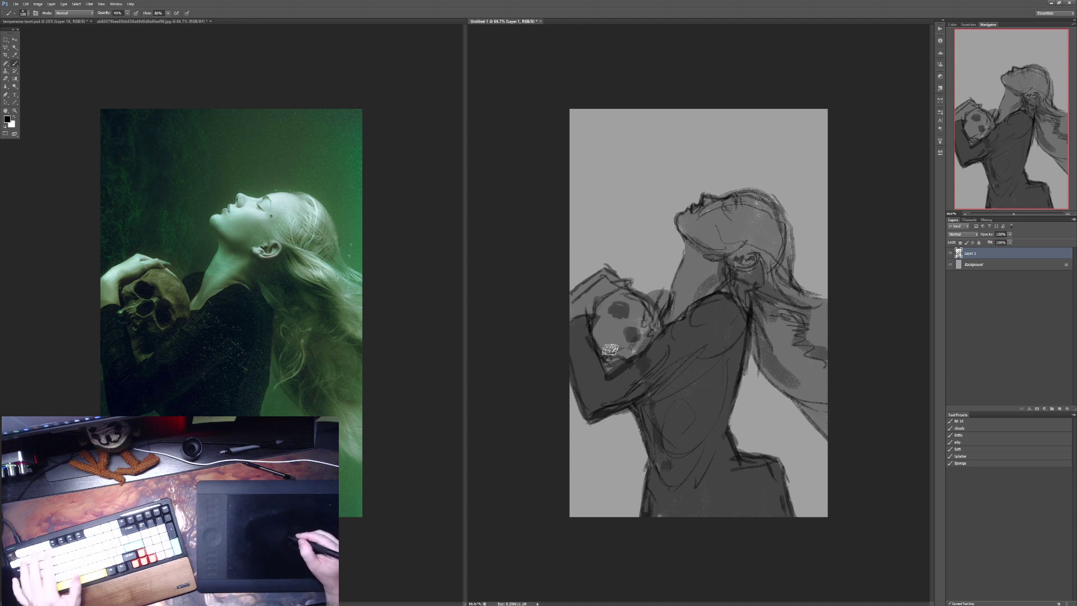
Step: Undo a trial stroke on the skull and set the brush to 100% opacity and size 50
mouse_move(600, 336)
left_mouse_down()
mouse_move(615, 354)
mouse_move(627, 341)
mouse_move(625, 359)
mouse_move(597, 337)
mouse_move(615, 344)
mouse_move(631, 316)
mouse_move(640, 337)
mouse_move(656, 323)
left_mouse_up()
key("ctrl+z")
key("2")
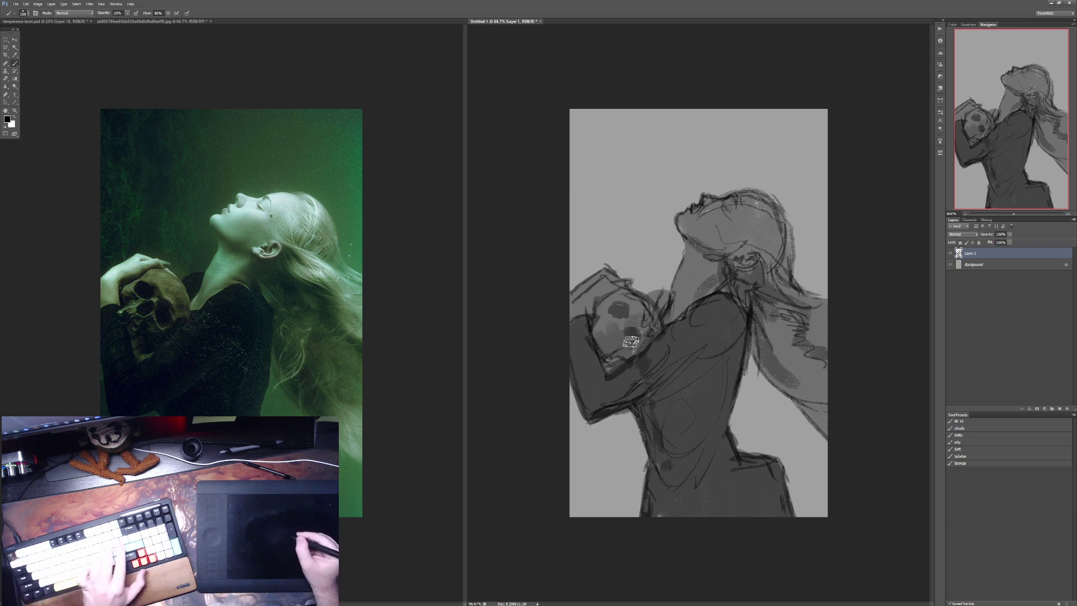
key("bracketleft")
key("bracketleft")
key("bracketleft")
key("bracketleft")
key("bracketleft")
key("0")
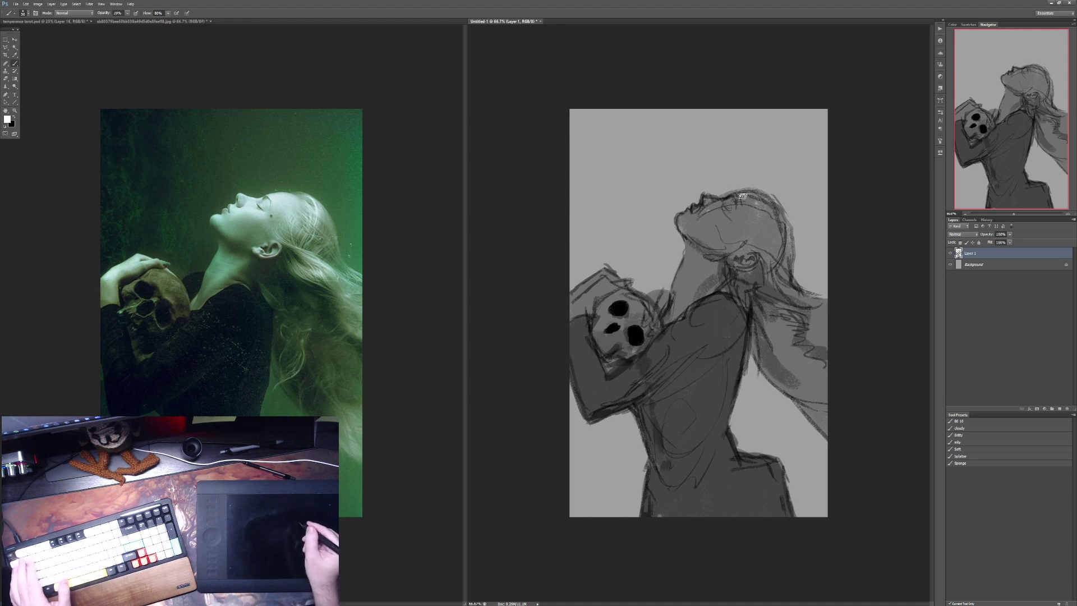
Step: Undo a light stroke near the head, darken the hair strand beside the neck, and lighten the hair's right edge
left_click_drag(740, 205, 745, 208)
key("ctrl+z")
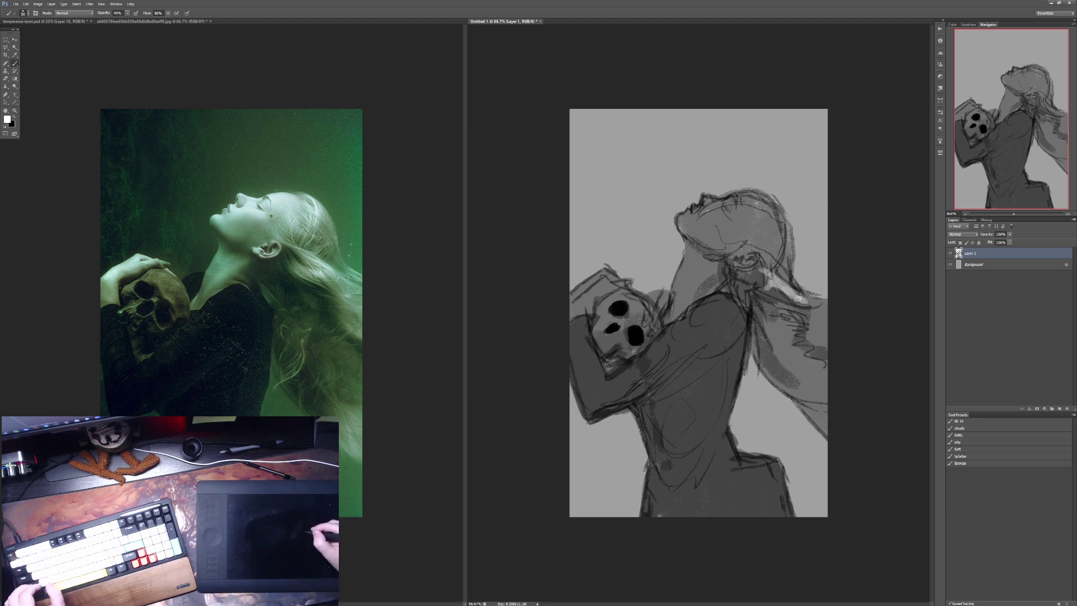
left_click_drag(809, 295, 786, 296)
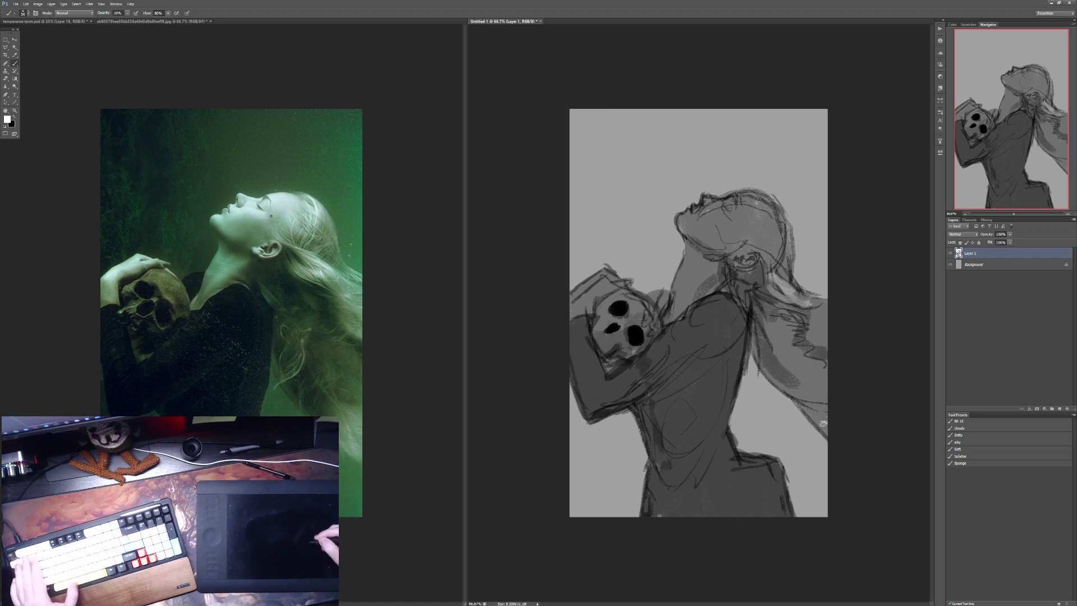
mouse_move(792, 387)
left_mouse_down()
mouse_move(819, 404)
mouse_move(835, 387)
left_mouse_up()
Step: With black at 40% opacity, deepen the shading across the torso, chest and stomach
key("x")
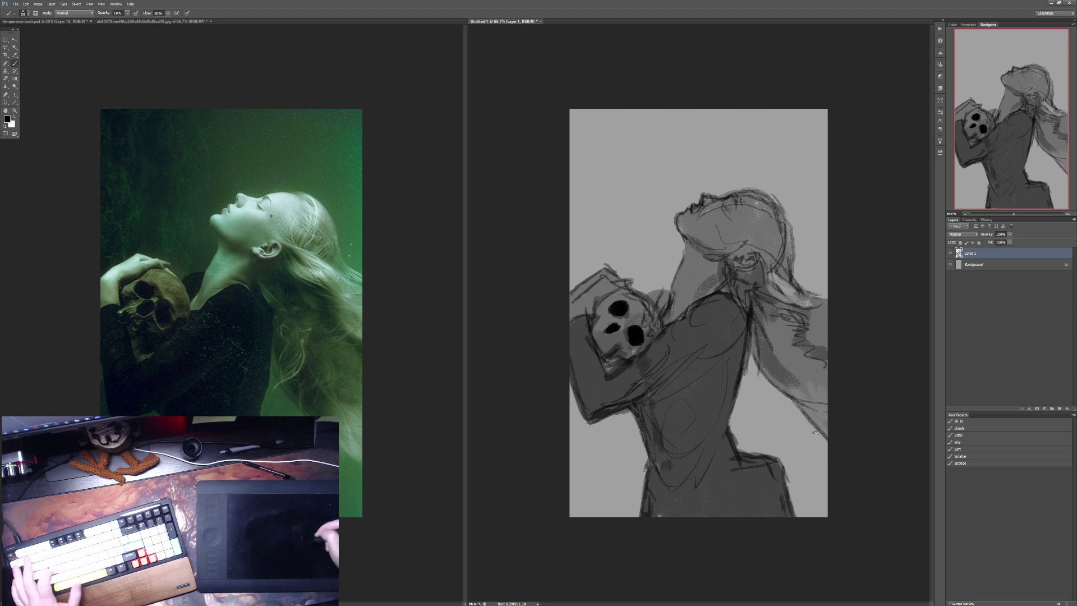
key("4")
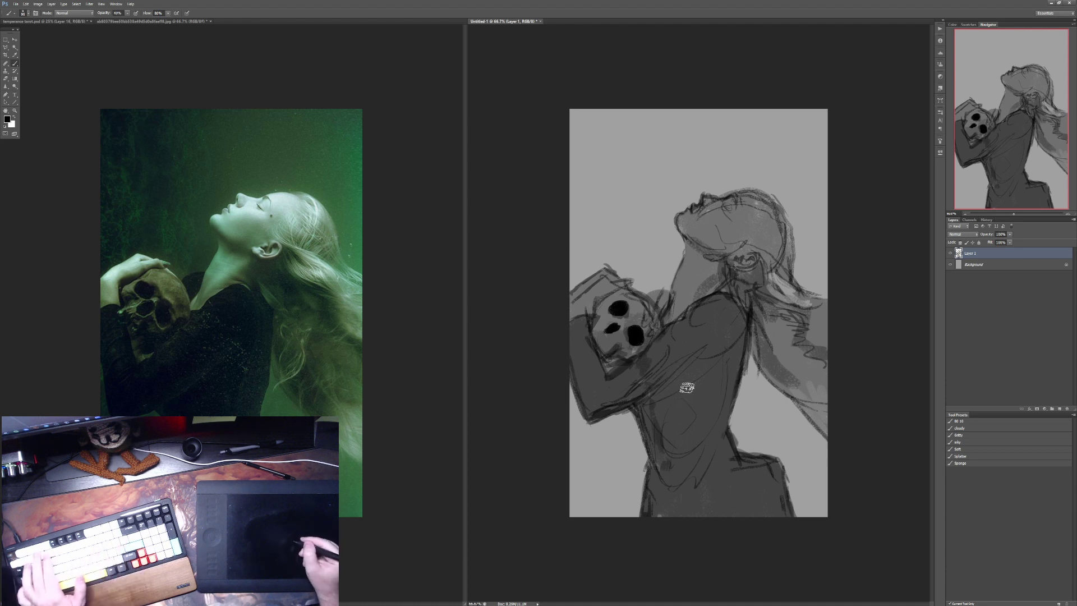
mouse_move(658, 389)
left_mouse_down()
mouse_move(642, 412)
mouse_move(656, 437)
mouse_move(658, 416)
mouse_move(688, 390)
mouse_move(662, 433)
mouse_move(652, 419)
mouse_move(657, 479)
mouse_move(663, 457)
mouse_move(652, 500)
mouse_move(660, 484)
mouse_move(673, 513)
mouse_move(682, 502)
mouse_move(678, 528)
mouse_move(686, 432)
mouse_move(671, 448)
mouse_move(666, 510)
mouse_move(692, 397)
mouse_move(689, 431)
mouse_move(713, 494)
mouse_move(692, 444)
mouse_move(723, 486)
mouse_move(724, 463)
mouse_move(756, 475)
mouse_move(723, 513)
mouse_move(761, 507)
left_mouse_up()
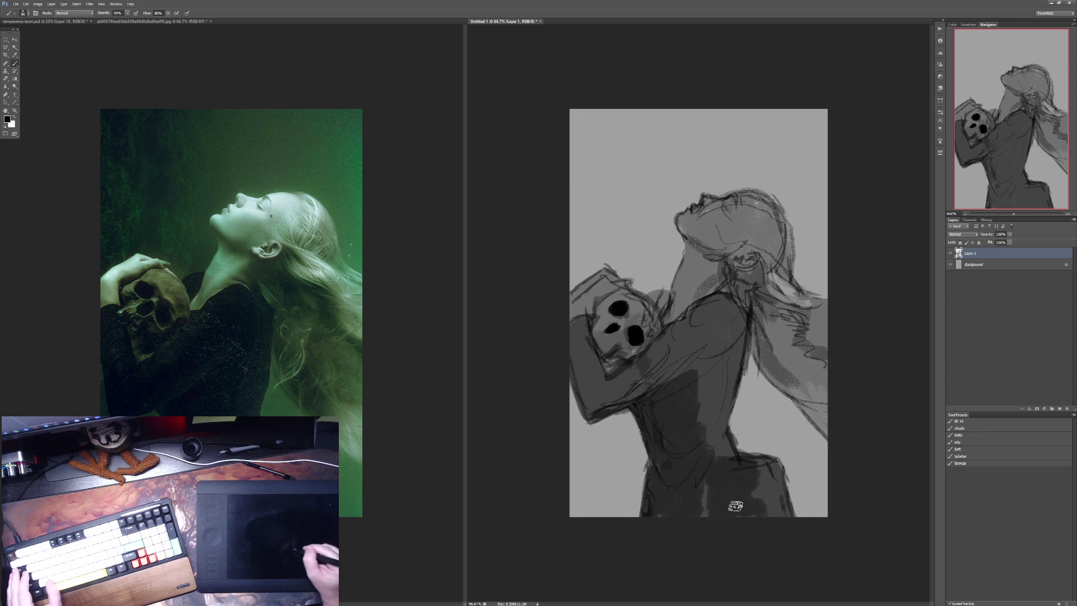
mouse_move(704, 445)
left_mouse_down()
mouse_move(698, 377)
mouse_move(683, 397)
mouse_move(716, 312)
mouse_move(737, 331)
mouse_move(709, 330)
mouse_move(661, 363)
mouse_move(676, 370)
mouse_move(699, 328)
mouse_move(619, 394)
mouse_move(588, 399)
mouse_move(587, 359)
left_mouse_up()
Step: Compare with the reference photo and darken the hair right of the head with soft 10–30% strokes
key("2")
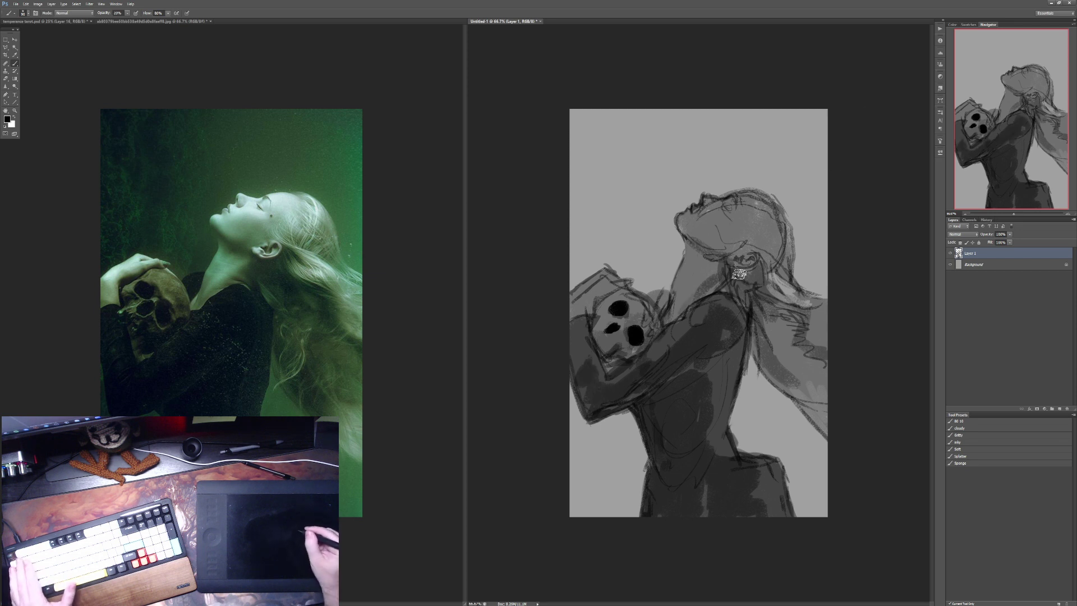
key("ctrl+Tab")
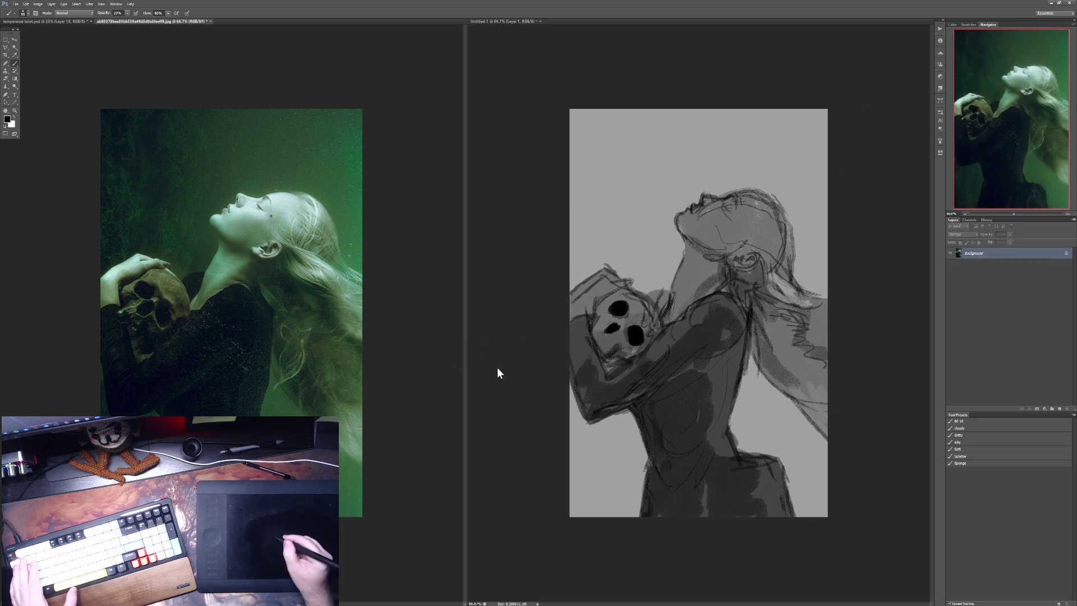
key("ctrl+shift+Tab")
key("ctrl+Tab")
key("ctrl+shift+Tab")
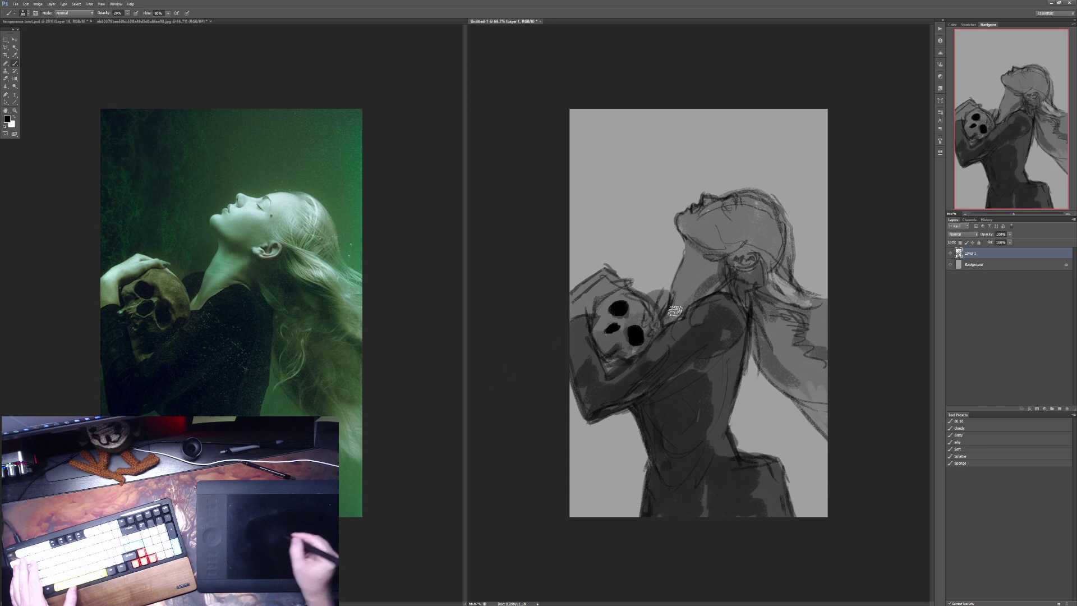
left_click_drag(796, 262, 804, 276)
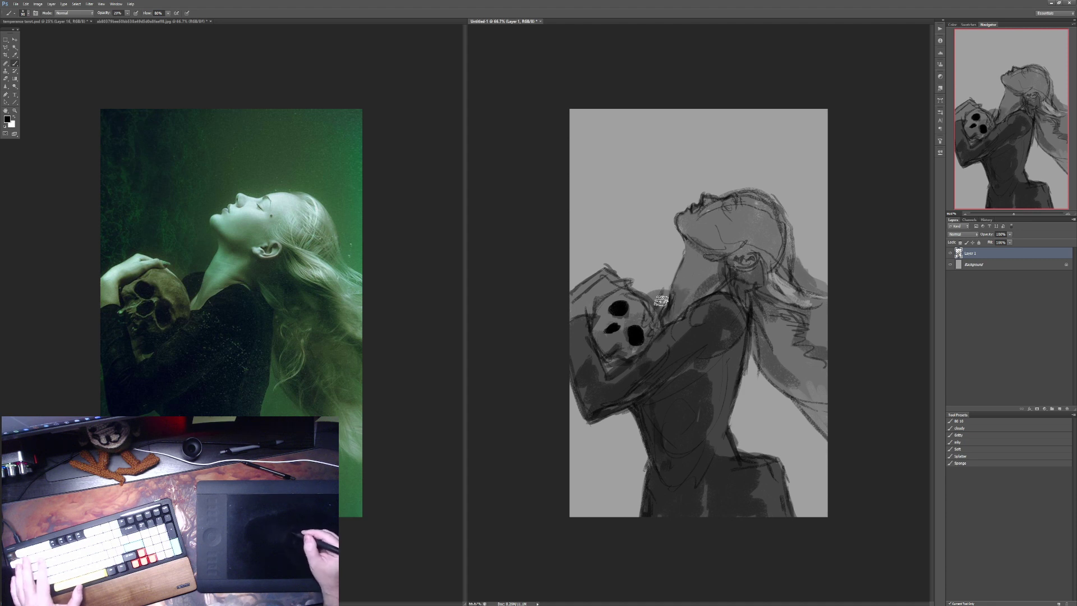
key("3")
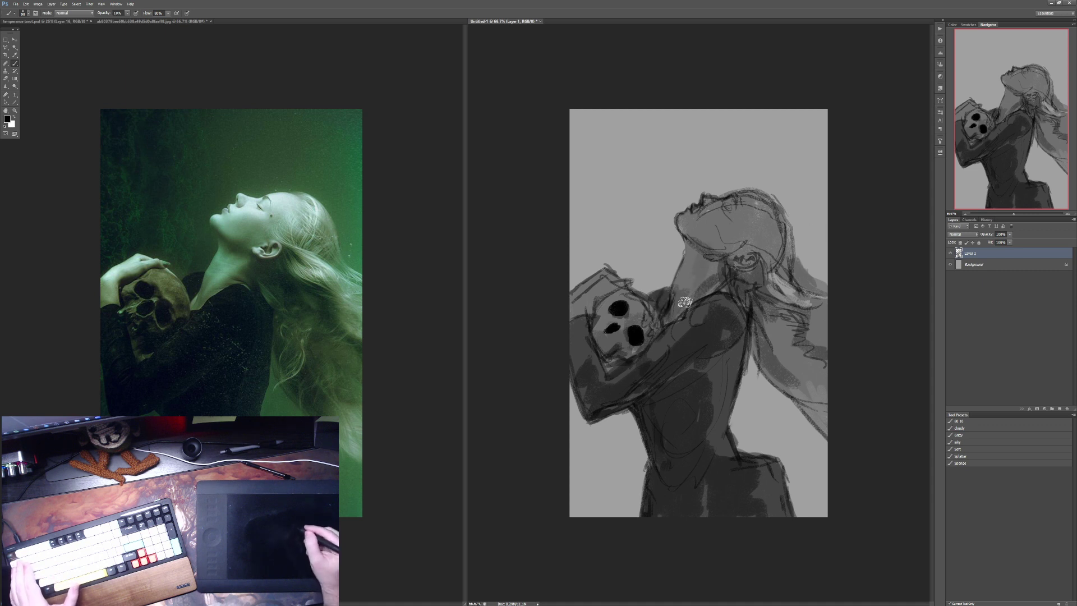
key("1")
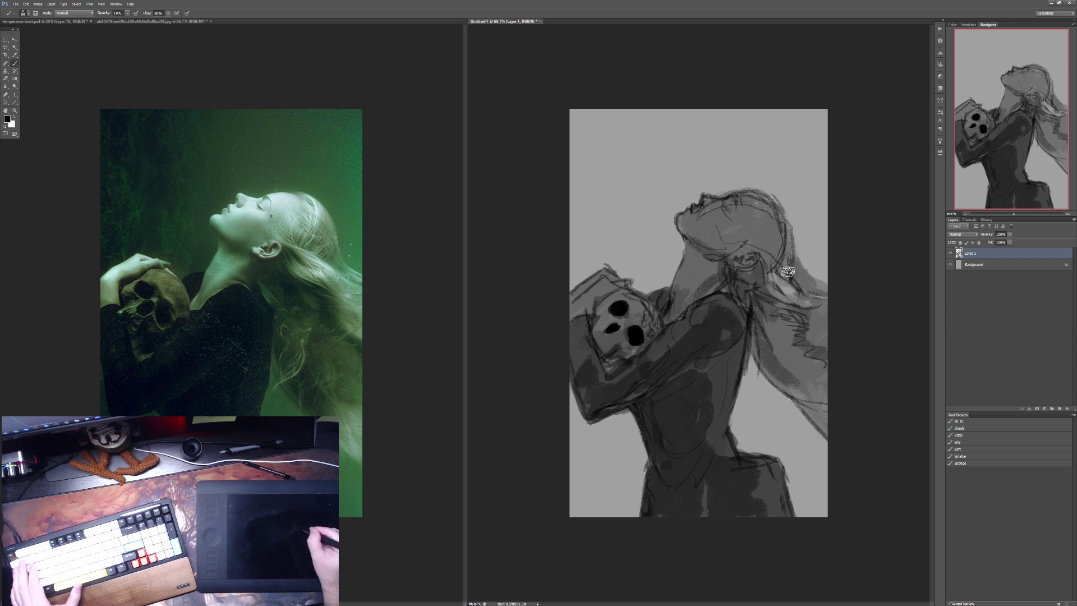
mouse_move(795, 292)
left_mouse_down()
mouse_move(755, 204)
mouse_move(722, 208)
mouse_move(760, 250)
left_mouse_up()
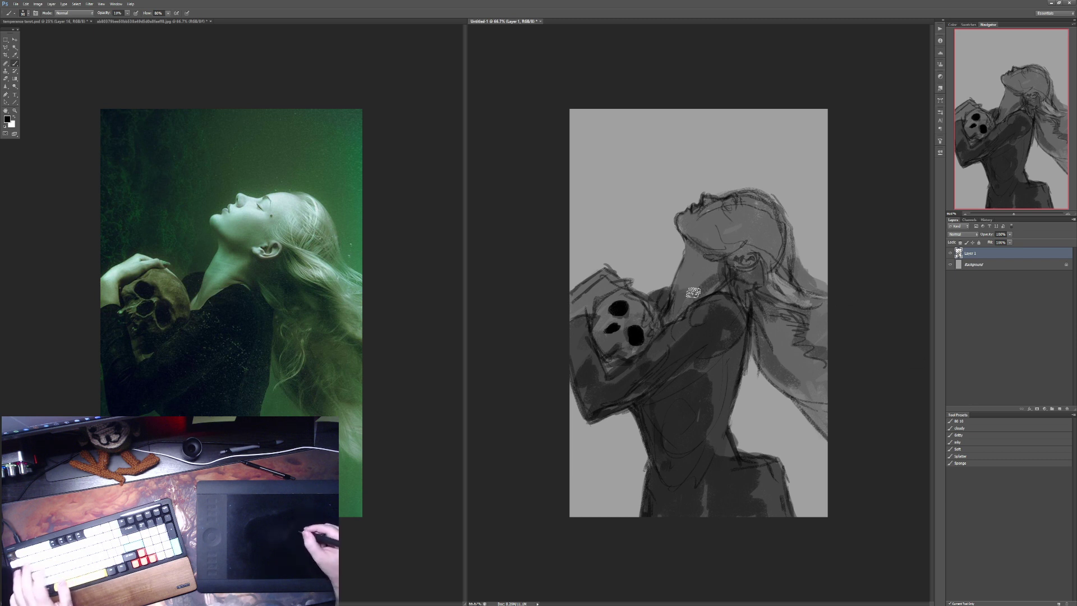
Step: With white, lighten the neck, head and hair, checking the reference and ending at 90% opacity
key("x")
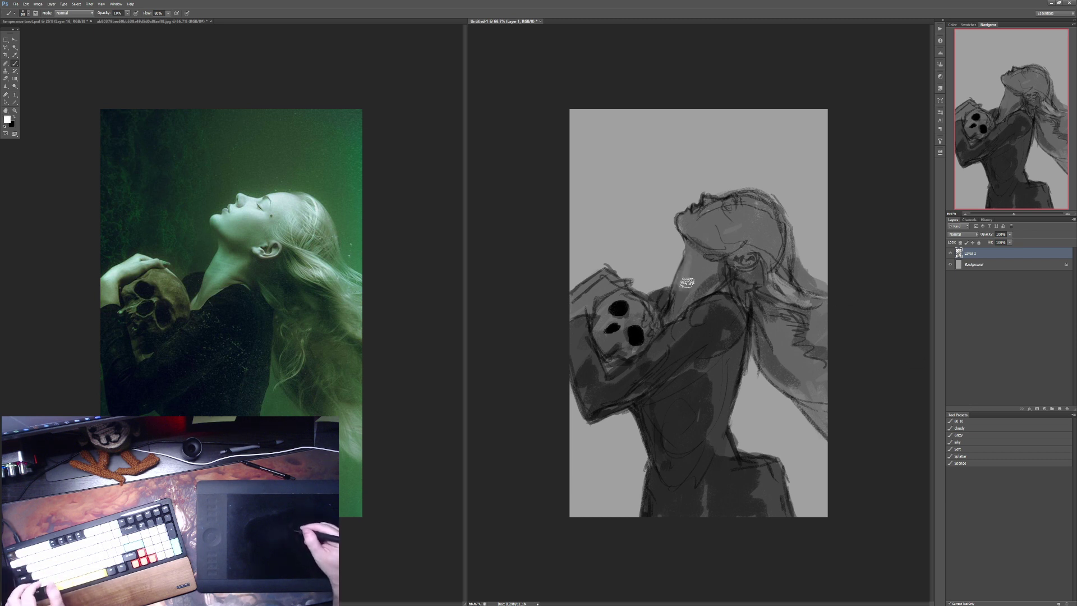
mouse_move(687, 283)
left_mouse_down()
mouse_move(681, 299)
mouse_move(718, 266)
left_mouse_up()
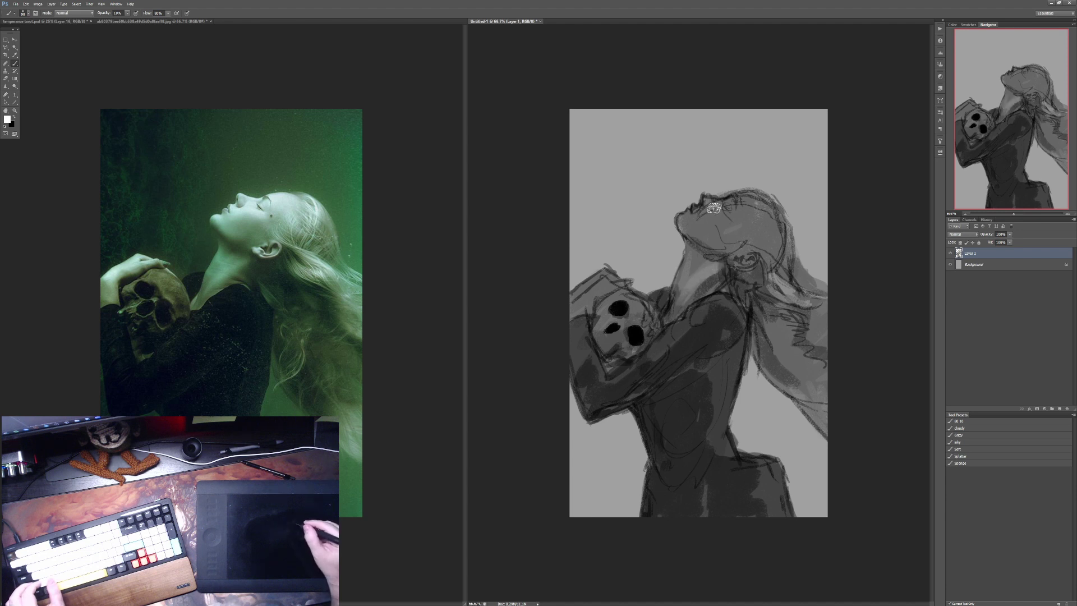
key("3")
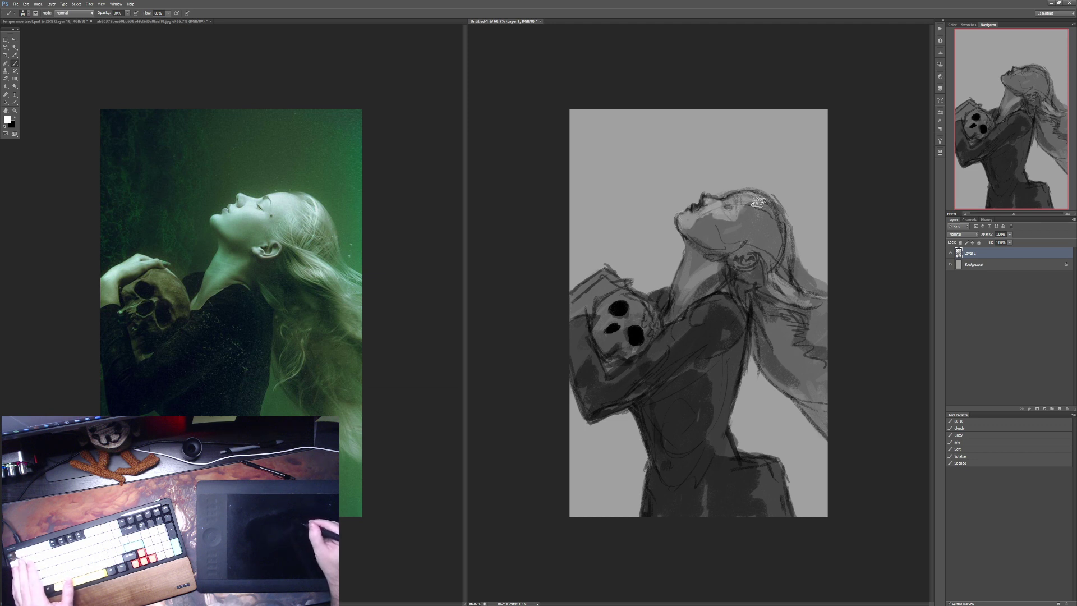
left_click_drag(783, 213, 770, 254)
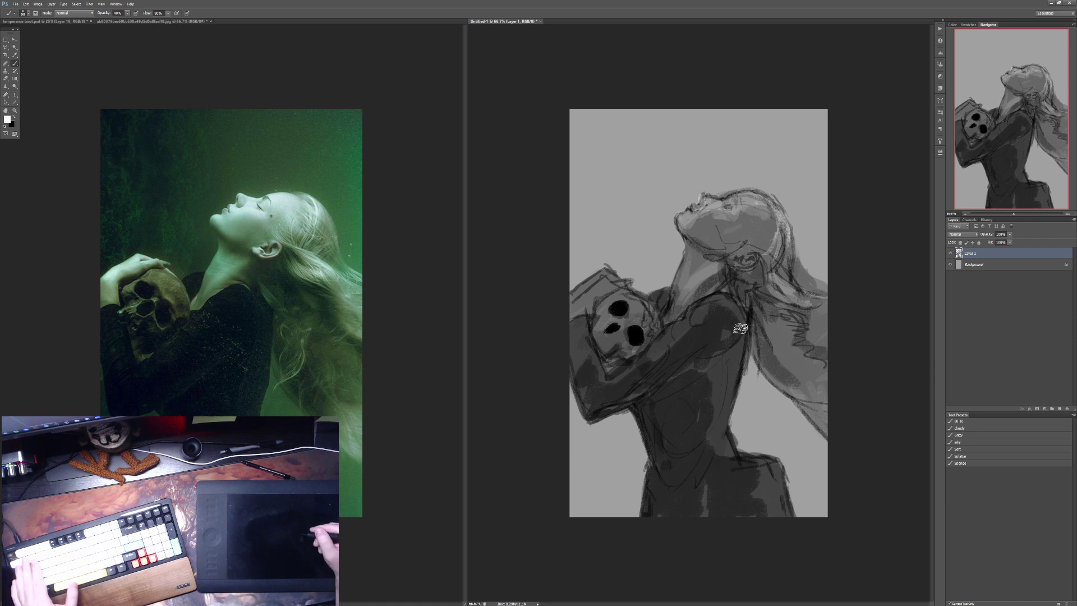
key("5")
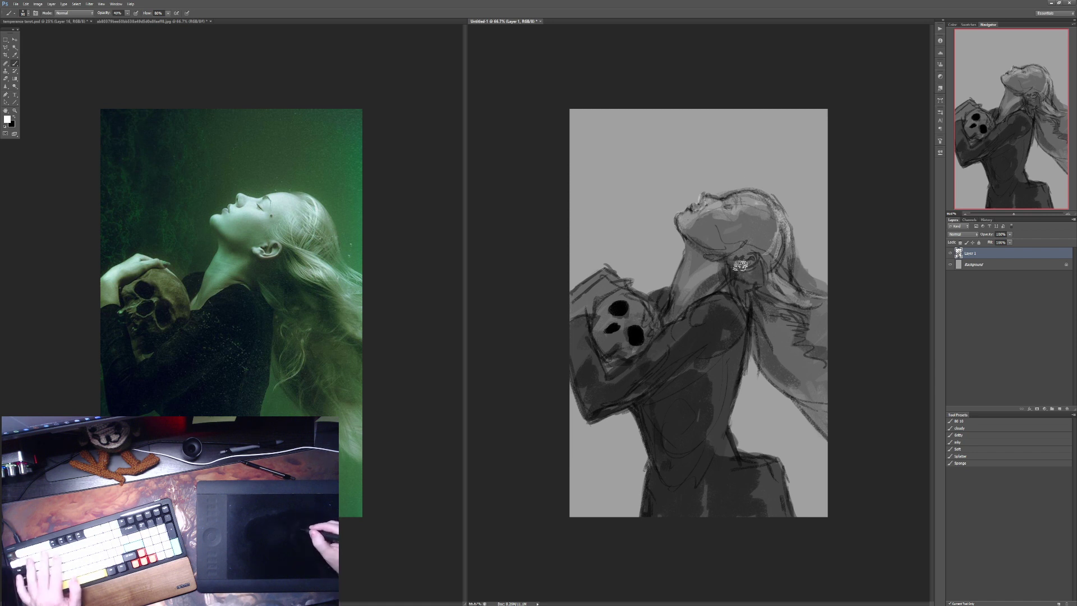
left_click(449, 322)
left_click(497, 341)
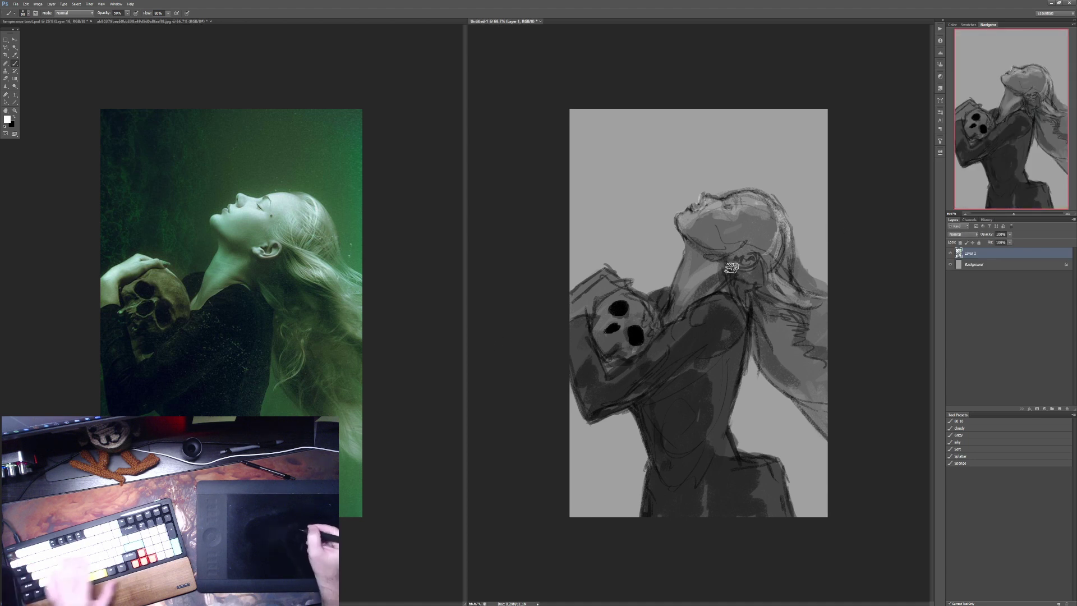
key("0")
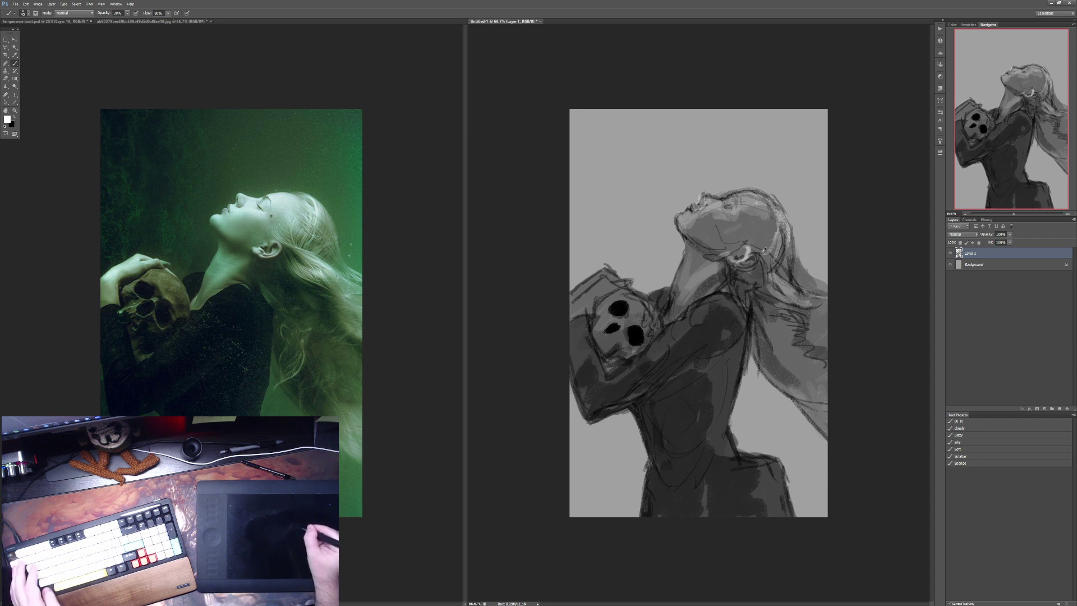
key("9")
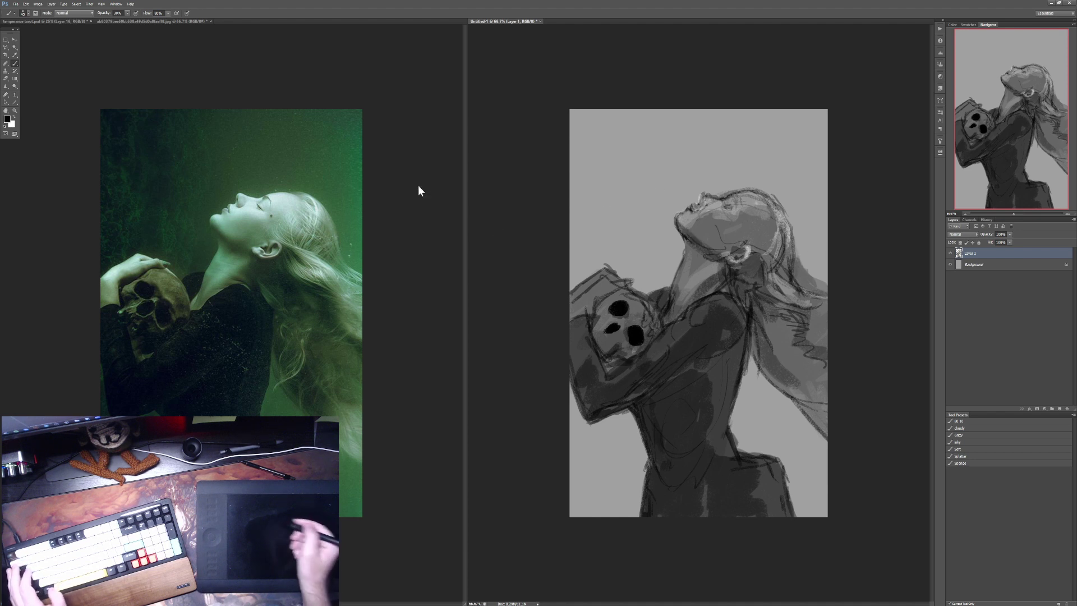
Step: Pick a dark muted green as the foreground colour and dab it beside the left elbow
left_click(9, 119)
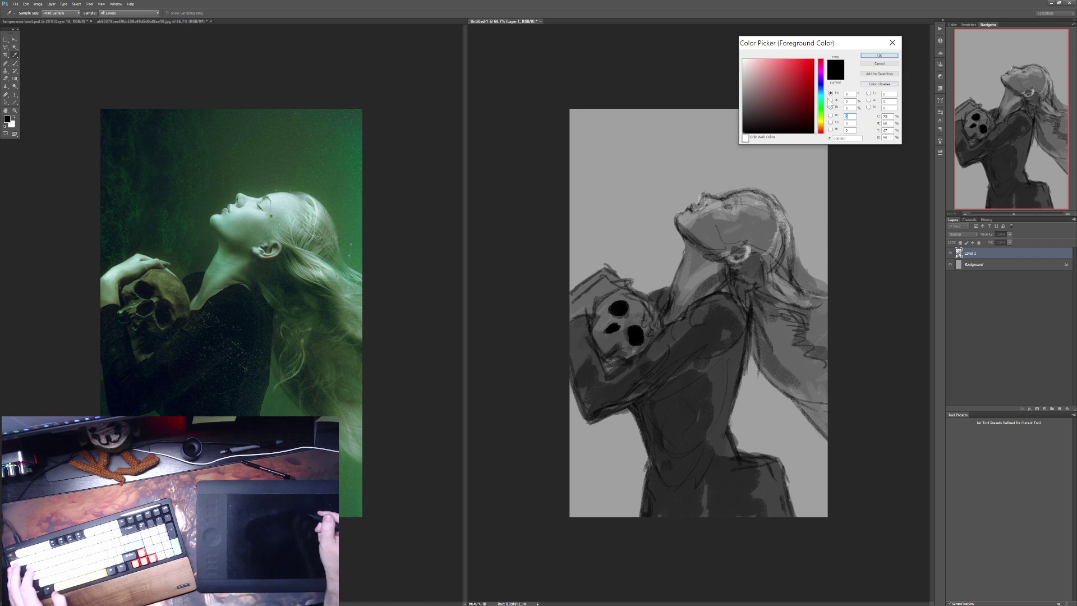
left_click(822, 106)
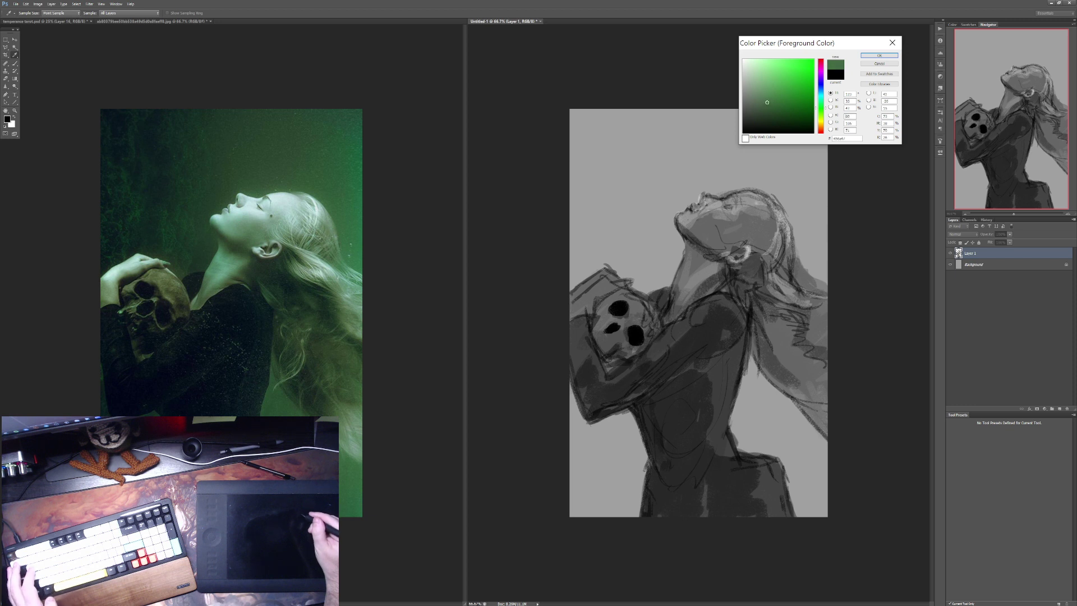
left_click(879, 55)
key("b")
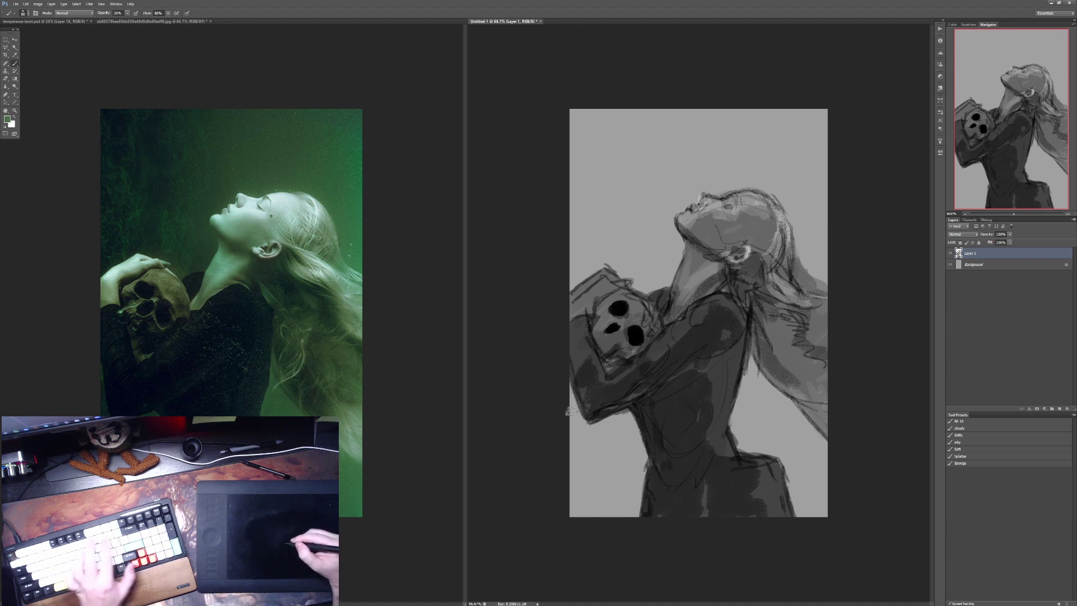
left_click_drag(579, 442, 583, 418)
Step: On a new layer at 100% opacity, paint green beside the left elbow and down the left edge
key("ctrl+z")
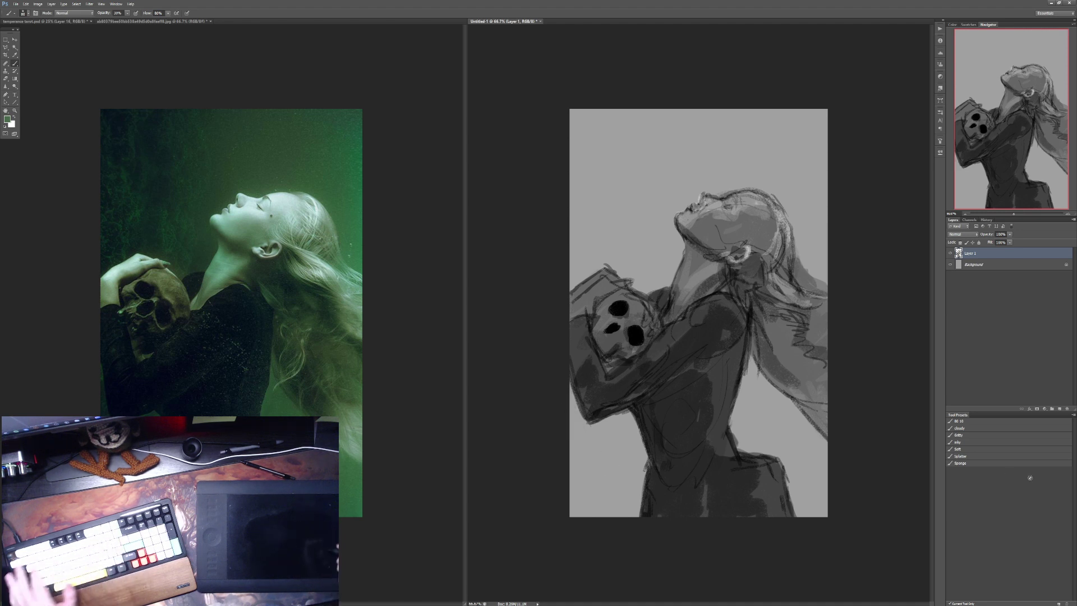
left_click(1059, 409)
key("0")
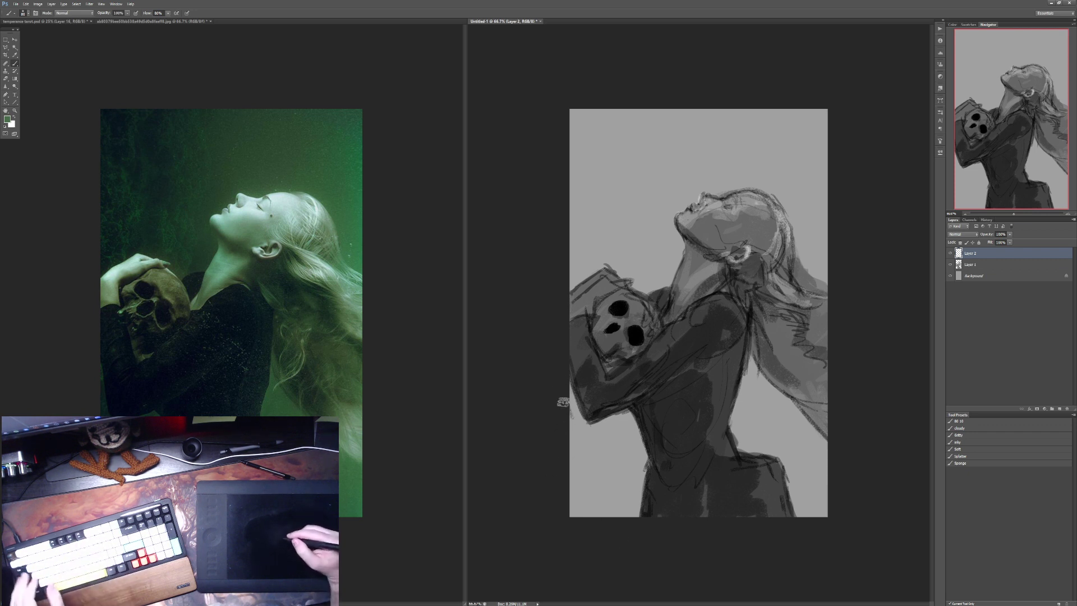
left_click_drag(580, 434, 573, 387)
mouse_move(578, 425)
left_mouse_down()
mouse_move(584, 515)
mouse_move(568, 510)
mouse_move(582, 534)
mouse_move(603, 468)
mouse_move(591, 543)
mouse_move(620, 457)
mouse_move(626, 522)
mouse_move(637, 469)
mouse_move(637, 508)
left_mouse_up()
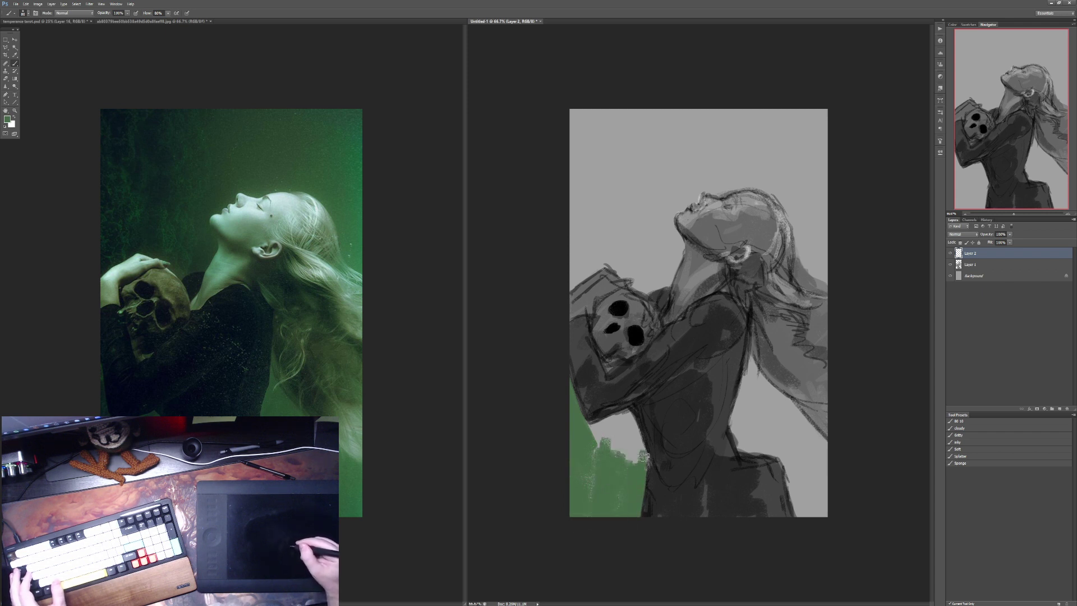
mouse_move(636, 443)
left_mouse_down()
mouse_move(622, 412)
mouse_move(585, 431)
mouse_move(618, 424)
mouse_move(595, 455)
mouse_move(622, 426)
mouse_move(632, 464)
mouse_move(621, 421)
left_mouse_up()
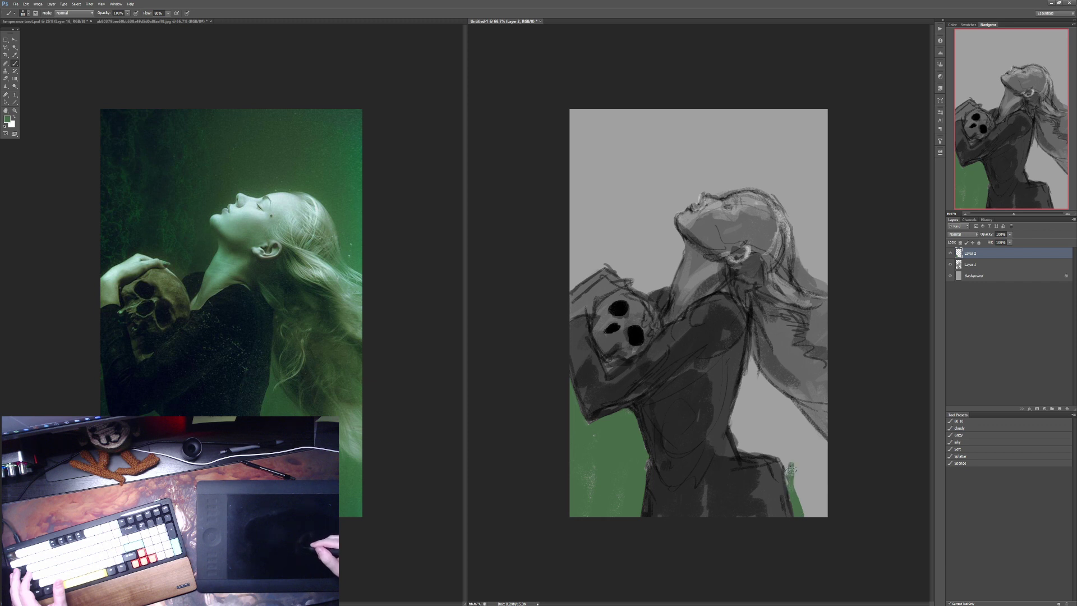
Step: Paint green over the background beside the hip and along the lower back
mouse_move(790, 469)
left_mouse_down()
mouse_move(813, 508)
mouse_move(815, 477)
mouse_move(782, 433)
mouse_move(787, 462)
left_mouse_up()
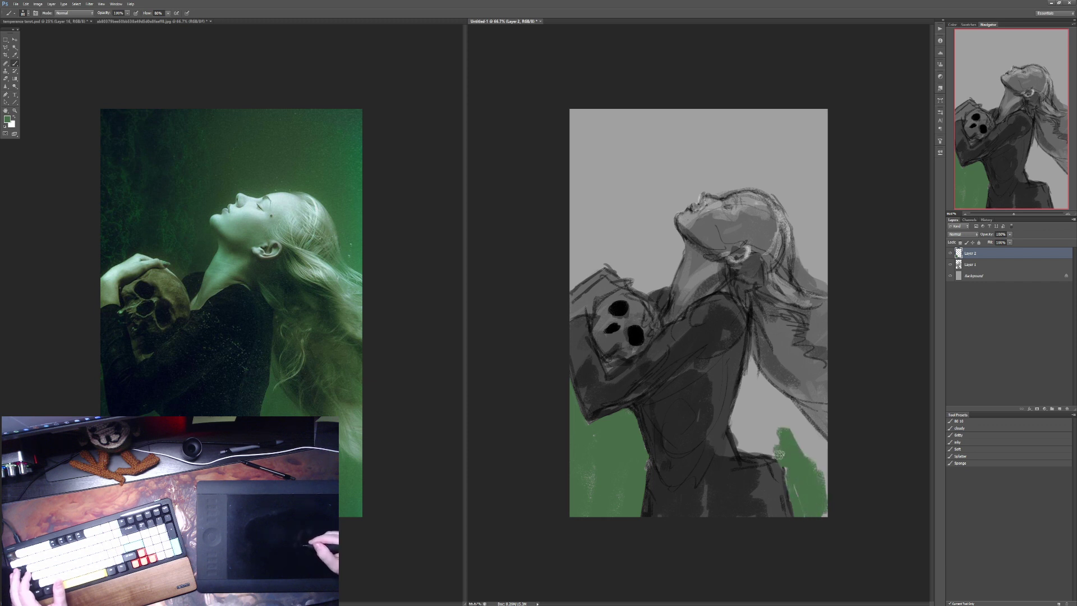
left_click_drag(748, 447, 776, 450)
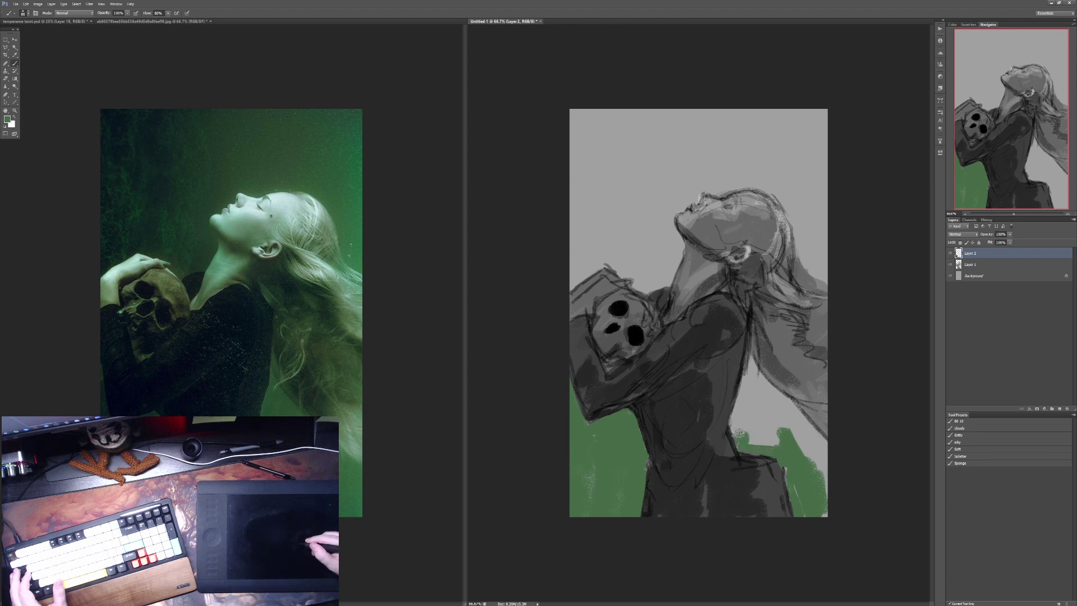
mouse_move(735, 420)
left_mouse_down()
mouse_move(746, 355)
mouse_move(761, 377)
mouse_move(743, 410)
mouse_move(761, 435)
mouse_move(778, 422)
mouse_move(763, 445)
left_mouse_up()
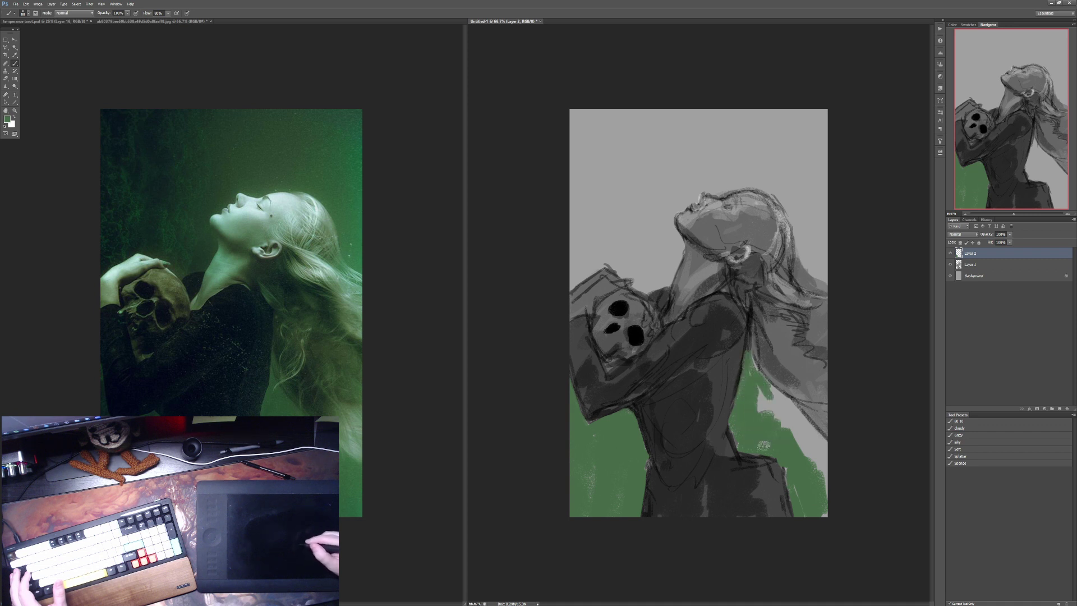
mouse_move(759, 399)
left_mouse_down()
mouse_move(793, 420)
mouse_move(789, 412)
mouse_move(828, 467)
mouse_move(831, 481)
mouse_move(817, 467)
mouse_move(823, 457)
mouse_move(825, 530)
left_mouse_up()
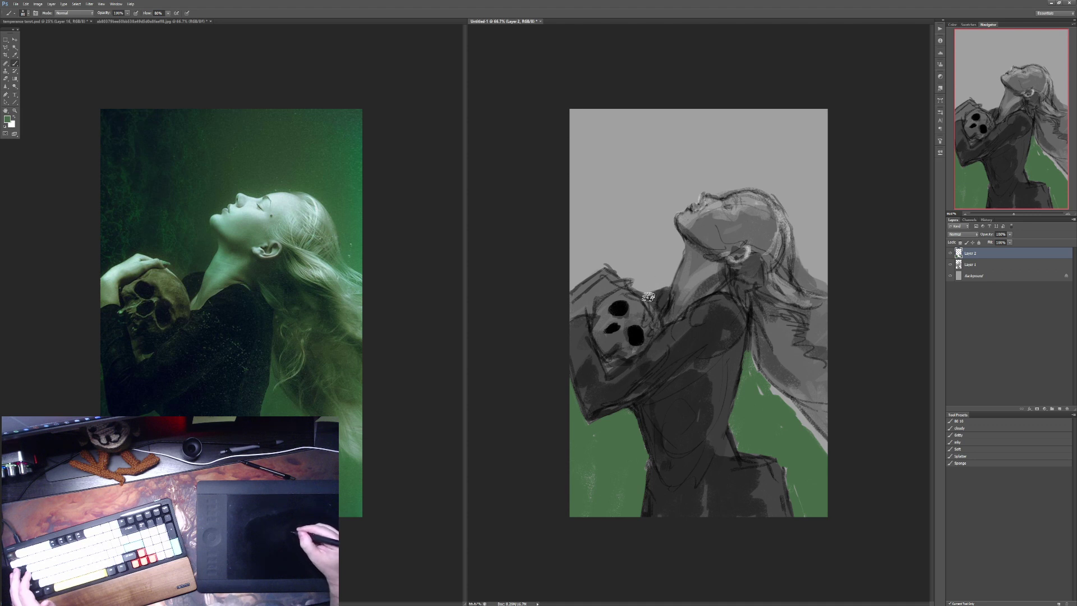
Step: Fill the grey around the neck, left of the skull arm, and the sky above the head with green
left_click_drag(668, 282, 677, 256)
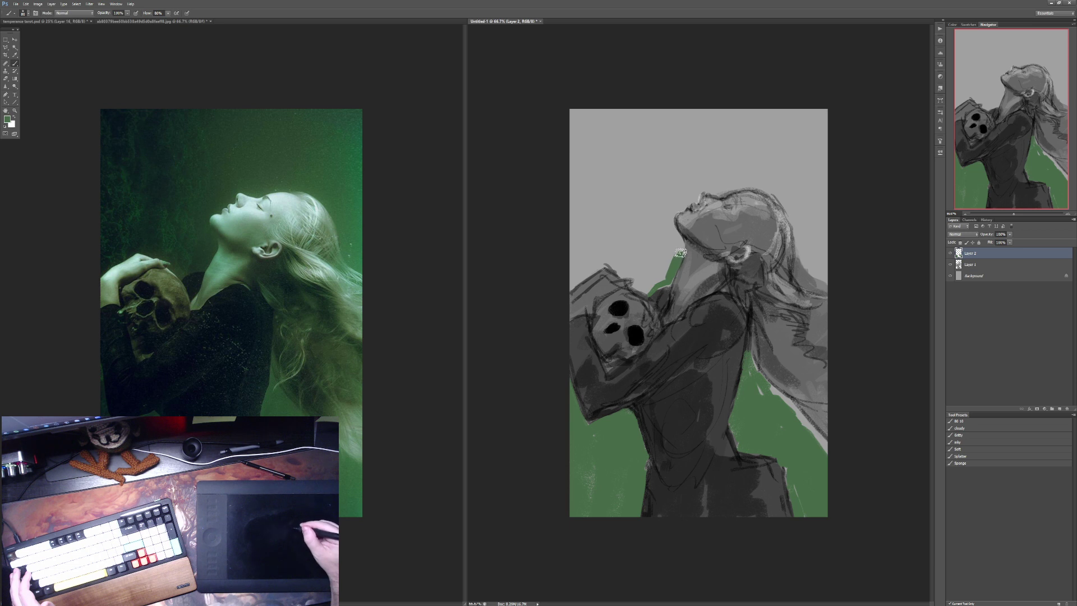
left_click_drag(674, 253, 652, 284)
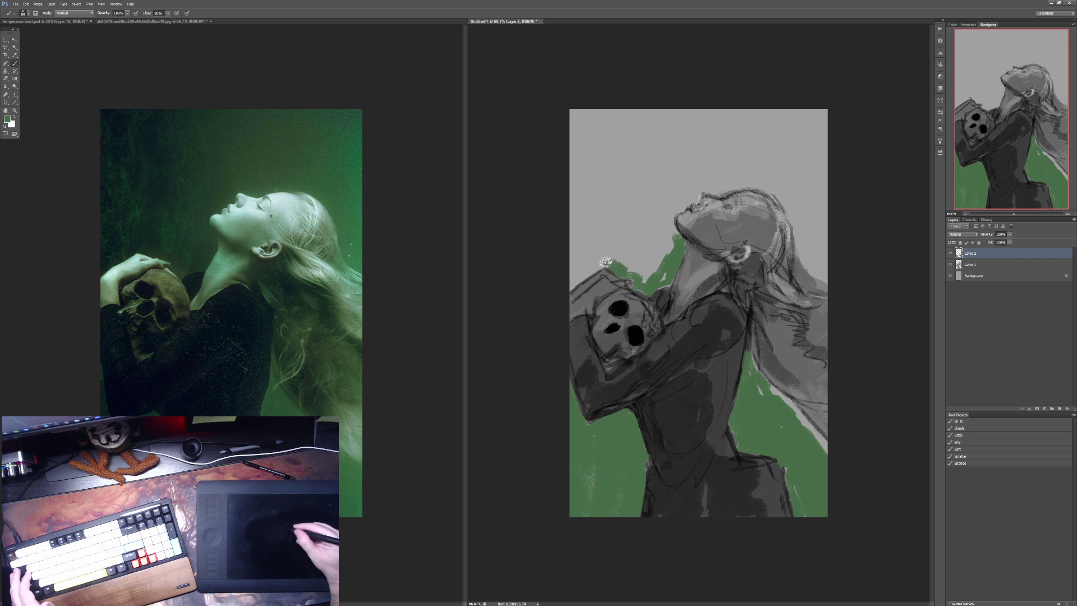
mouse_move(608, 260)
left_mouse_down()
mouse_move(563, 289)
mouse_move(597, 252)
mouse_move(585, 237)
mouse_move(563, 259)
mouse_move(574, 115)
mouse_move(567, 135)
mouse_move(587, 185)
mouse_move(610, 115)
mouse_move(581, 217)
mouse_move(608, 206)
mouse_move(616, 257)
mouse_move(634, 272)
mouse_move(642, 258)
mouse_move(656, 279)
mouse_move(675, 238)
mouse_move(664, 216)
mouse_move(673, 238)
mouse_move(656, 253)
mouse_move(656, 224)
mouse_move(624, 258)
mouse_move(652, 227)
mouse_move(659, 241)
mouse_move(671, 206)
left_mouse_up()
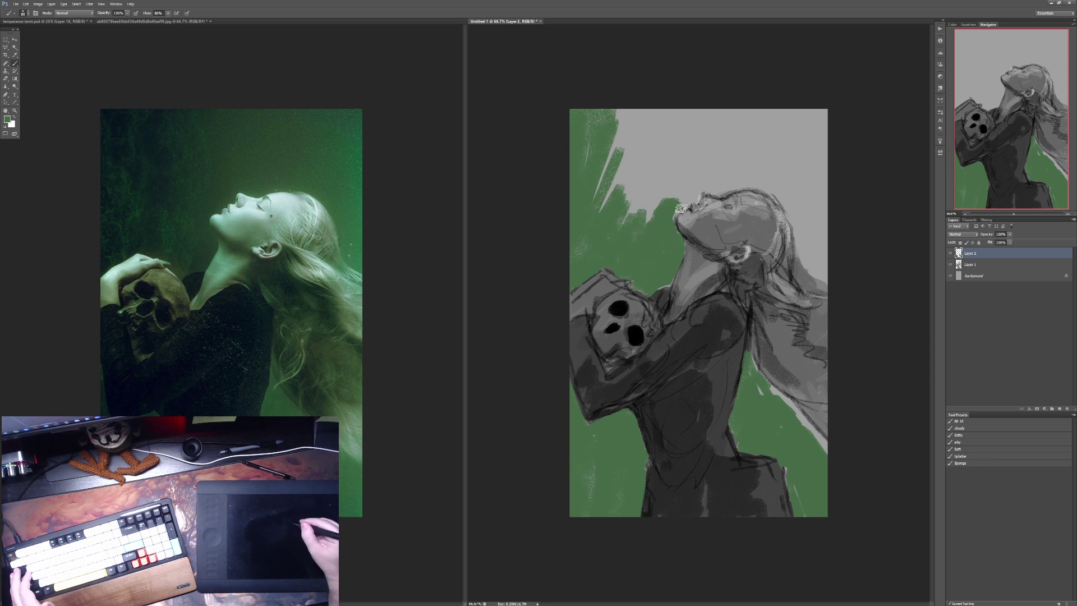
mouse_move(695, 196)
left_mouse_down()
mouse_move(654, 202)
mouse_move(634, 230)
mouse_move(652, 184)
mouse_move(622, 237)
mouse_move(644, 148)
mouse_move(618, 160)
mouse_move(611, 179)
mouse_move(613, 102)
mouse_move(608, 171)
mouse_move(669, 99)
mouse_move(625, 183)
mouse_move(684, 143)
mouse_move(656, 196)
mouse_move(708, 163)
mouse_move(693, 186)
mouse_move(724, 166)
mouse_move(711, 188)
mouse_move(752, 180)
mouse_move(734, 187)
mouse_move(780, 189)
mouse_move(726, 180)
mouse_move(640, 112)
left_mouse_up()
mouse_move(792, 110)
left_mouse_down()
mouse_move(729, 133)
mouse_move(808, 115)
mouse_move(746, 162)
mouse_move(801, 122)
mouse_move(816, 169)
mouse_move(828, 132)
mouse_move(763, 163)
mouse_move(799, 185)
mouse_move(772, 188)
mouse_move(792, 203)
mouse_move(807, 256)
mouse_move(827, 275)
mouse_move(810, 216)
mouse_move(829, 233)
mouse_move(868, 233)
left_mouse_up()
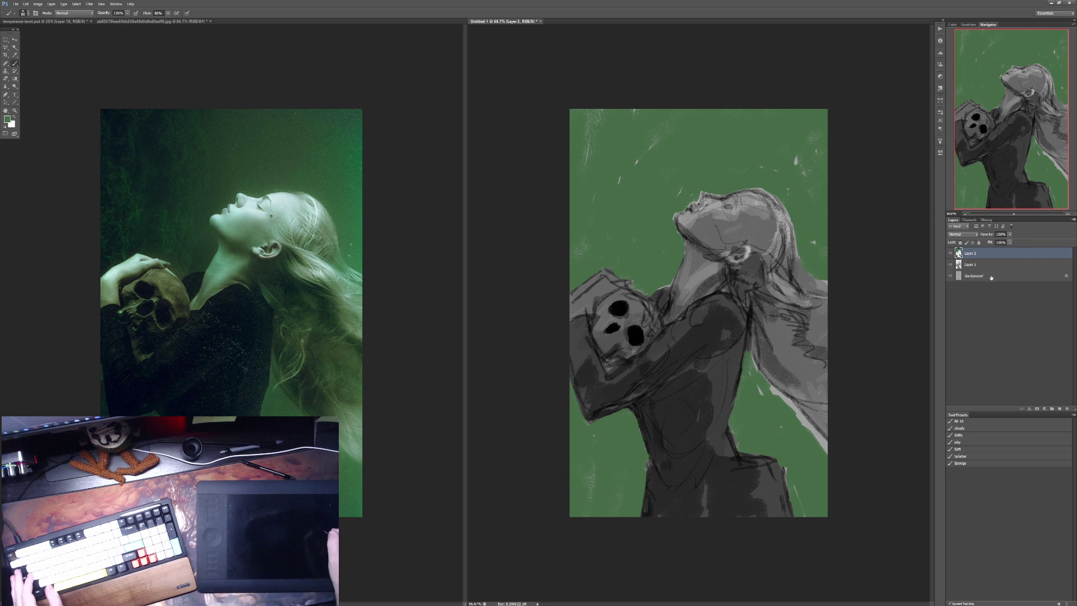
Step: On a new layer, lay faint black shading on the torso at 40% opacity
left_click(1059, 409)
key("d")
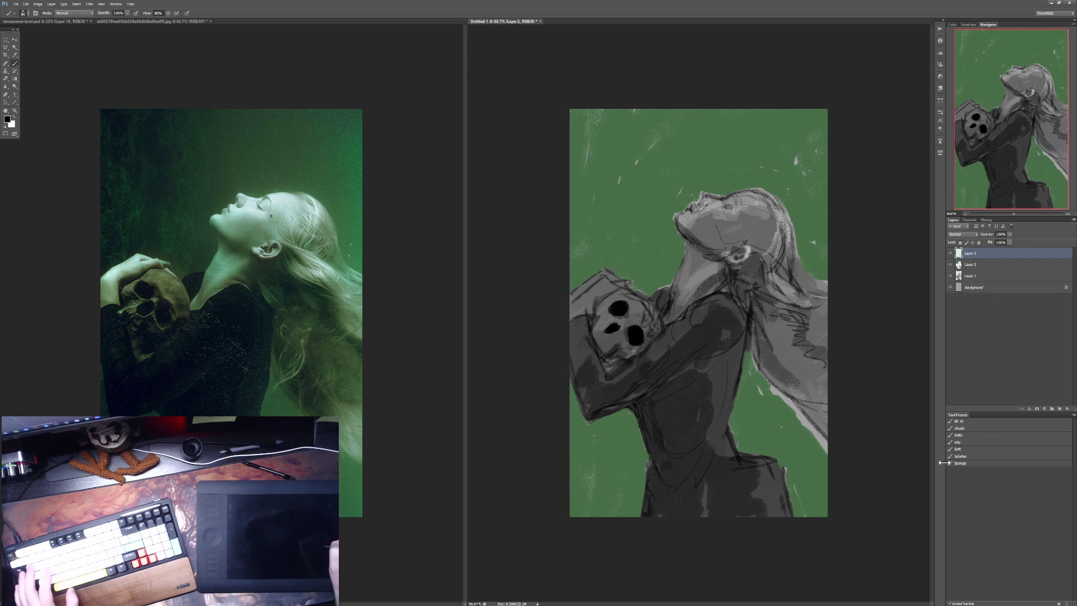
key("4")
mouse_move(665, 451)
left_mouse_down()
mouse_move(657, 400)
mouse_move(718, 385)
mouse_move(644, 401)
mouse_move(701, 359)
mouse_move(673, 404)
left_mouse_up()
key("5")
key("3")
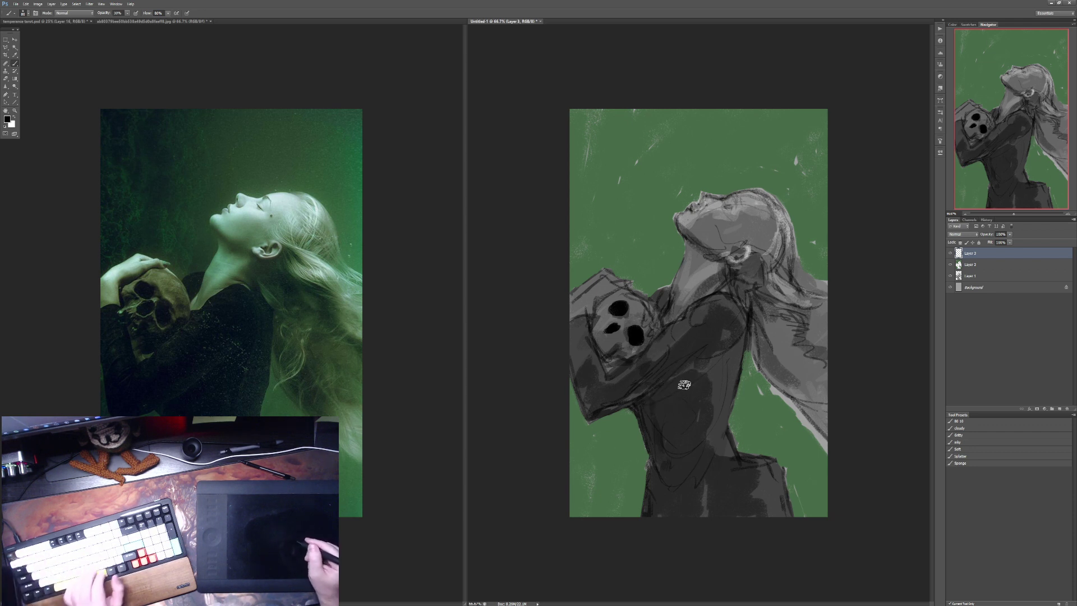
Step: Darken the torso, shoulder and chest with a 125 brush at 40% opacity
key("bracketright")
key("bracketright")
key("bracketright")
key("4")
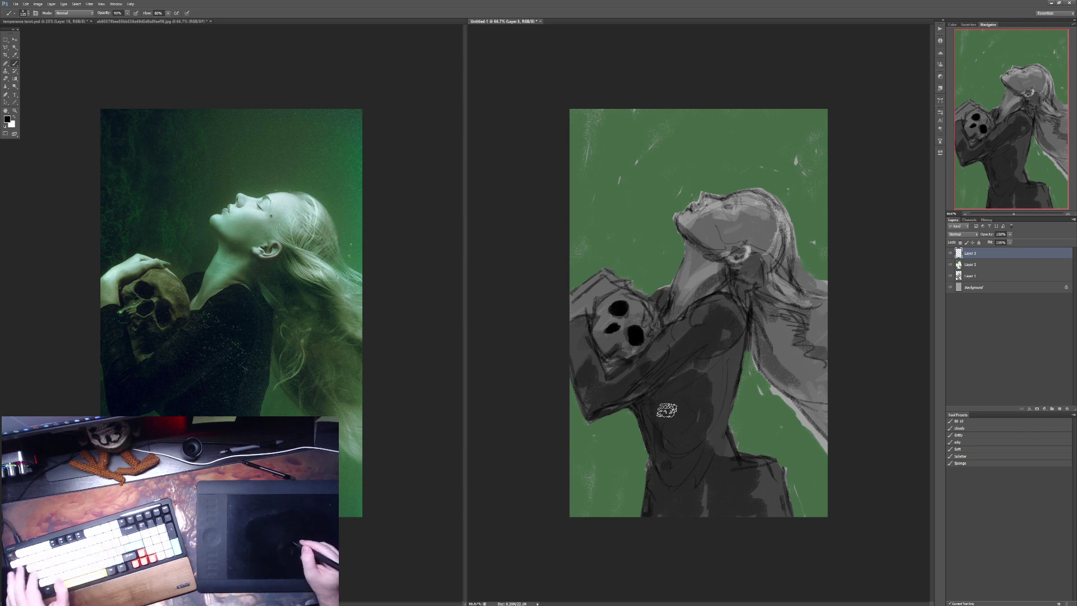
mouse_move(645, 409)
left_mouse_down()
mouse_move(668, 384)
mouse_move(654, 407)
mouse_move(699, 384)
mouse_move(665, 448)
mouse_move(694, 435)
mouse_move(676, 459)
mouse_move(663, 442)
mouse_move(659, 470)
mouse_move(651, 466)
mouse_move(650, 506)
mouse_move(683, 533)
mouse_move(717, 429)
mouse_move(714, 520)
mouse_move(740, 494)
mouse_move(758, 519)
mouse_move(765, 488)
mouse_move(765, 499)
mouse_move(734, 464)
mouse_move(770, 462)
mouse_move(783, 510)
mouse_move(773, 482)
mouse_move(757, 482)
mouse_move(733, 531)
mouse_move(704, 514)
left_mouse_up()
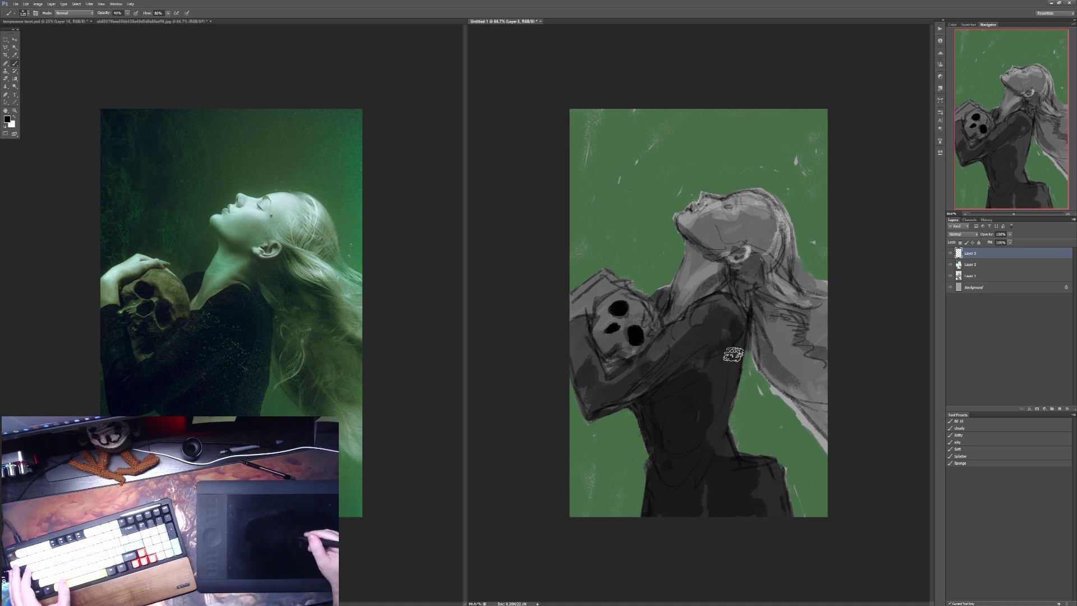
mouse_move(725, 306)
left_mouse_down()
mouse_move(691, 316)
mouse_move(646, 368)
mouse_move(707, 351)
mouse_move(709, 369)
mouse_move(645, 367)
mouse_move(609, 404)
mouse_move(624, 362)
mouse_move(609, 349)
mouse_move(640, 365)
mouse_move(647, 353)
mouse_move(594, 351)
mouse_move(598, 362)
mouse_move(578, 322)
mouse_move(572, 355)
mouse_move(598, 408)
left_mouse_up()
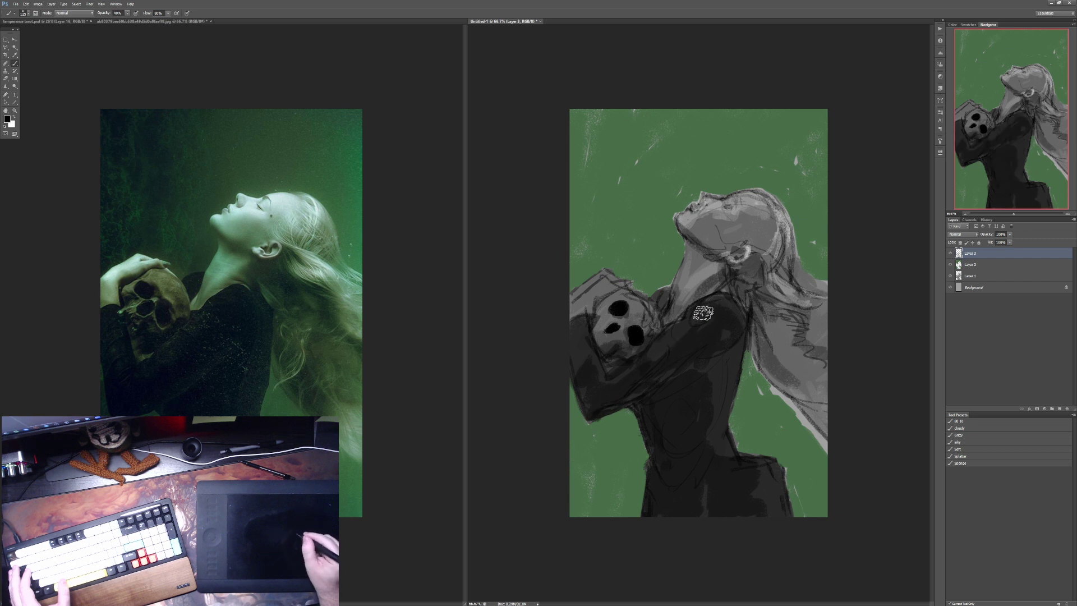
key("bracketleft")
key("bracketleft")
key("bracketleft")
key("bracketleft")
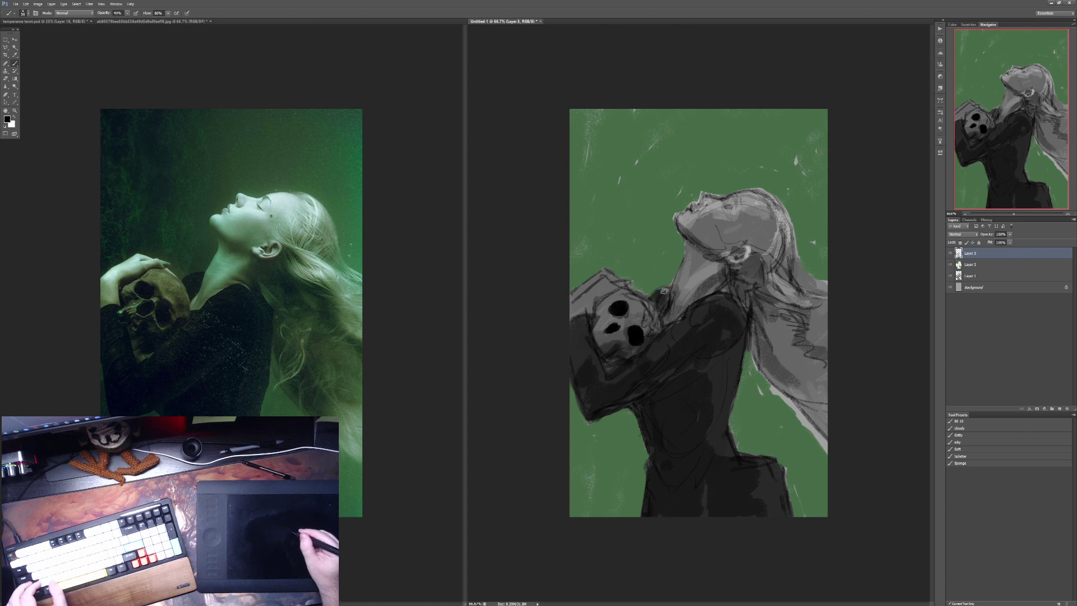
key("x")
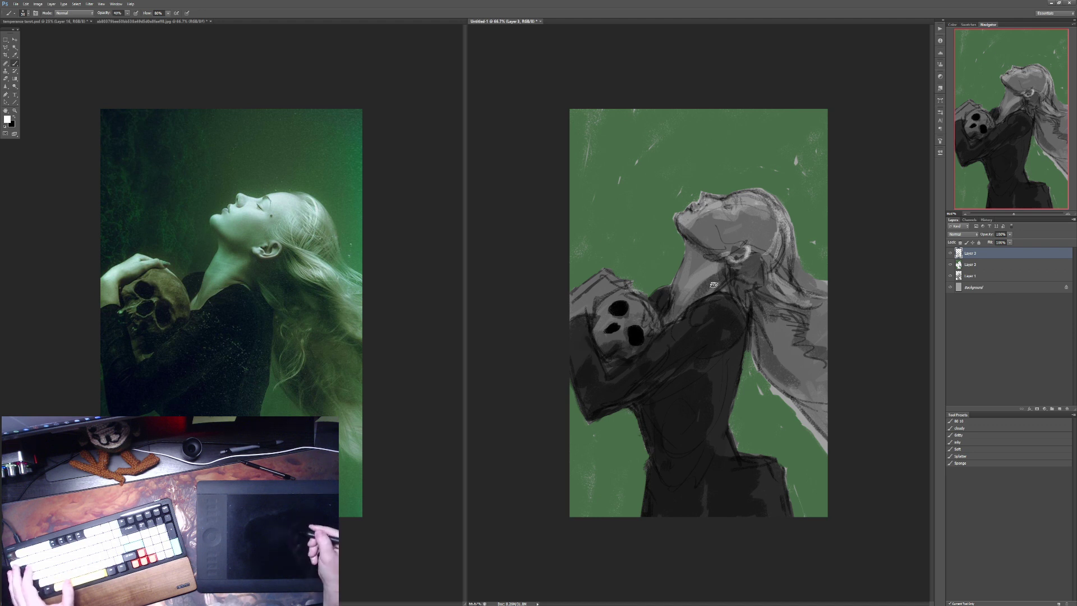
key("3")
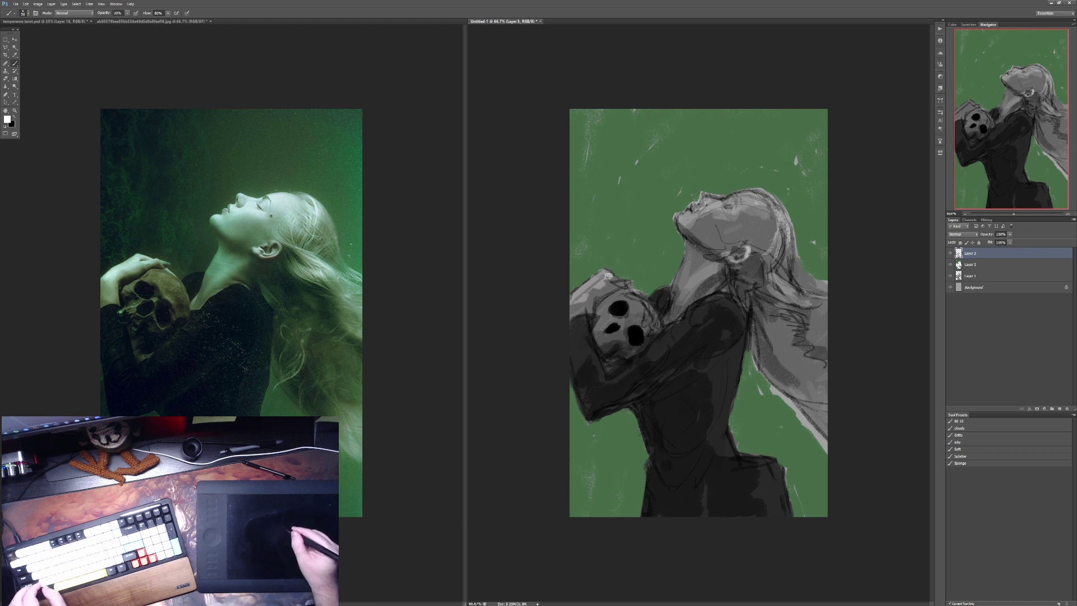
Step: Lighten the hand on the skull, then sample black from the eye socket at 80% opacity
mouse_move(596, 286)
left_mouse_down()
mouse_move(609, 285)
mouse_move(581, 300)
mouse_move(584, 284)
left_mouse_up()
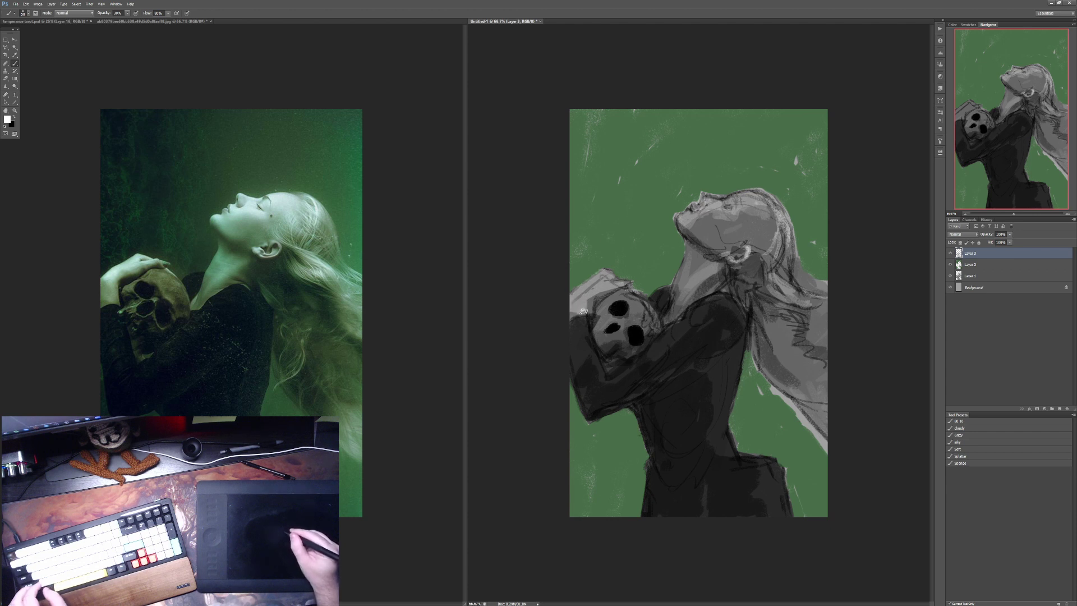
key("x")
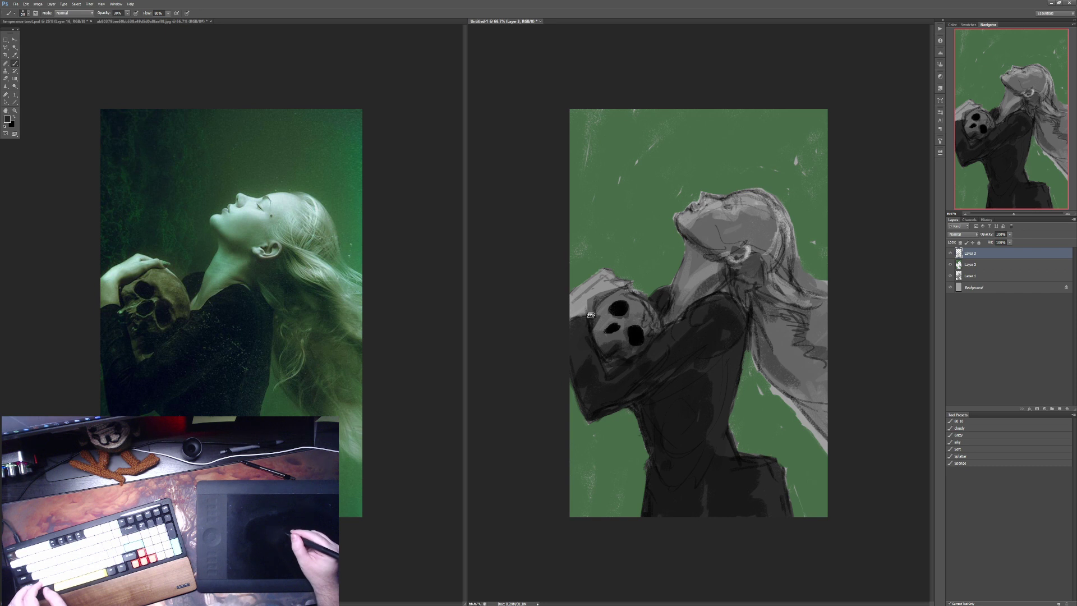
key("x")
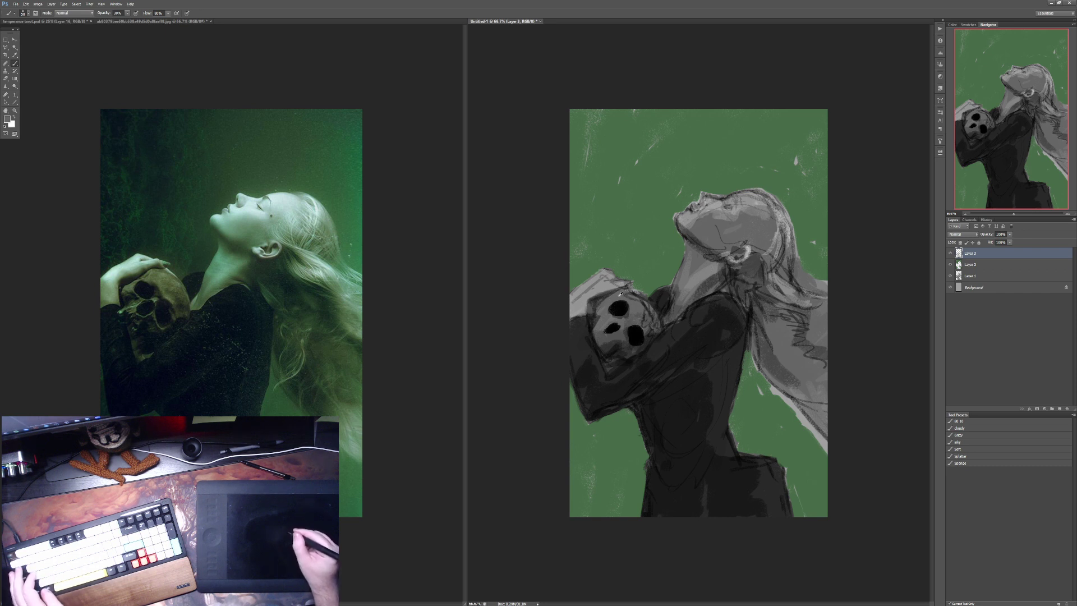
key("0")
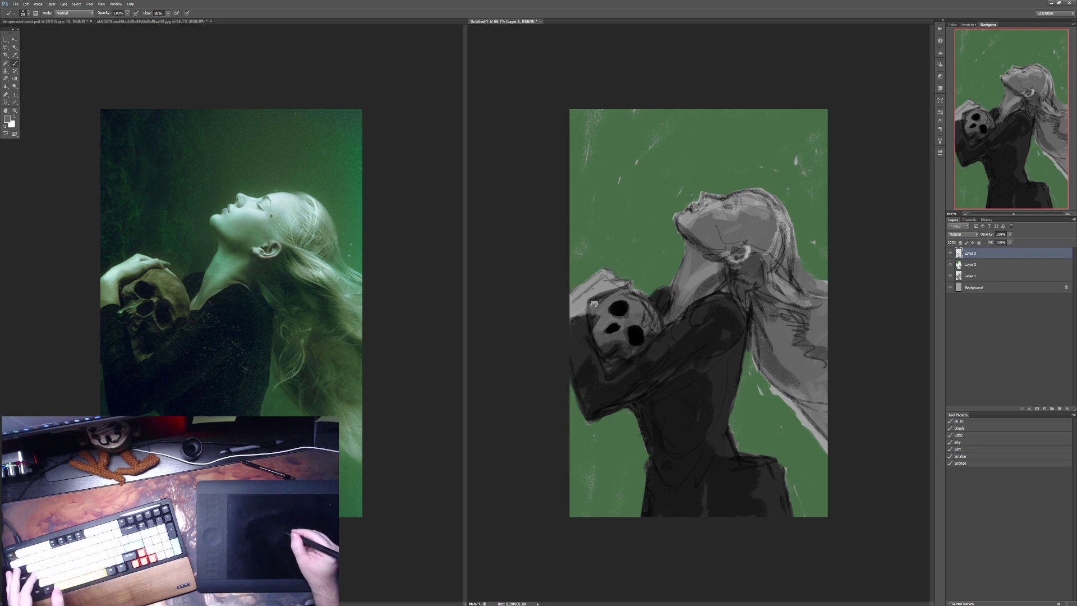
left_click(617, 309, "alt")
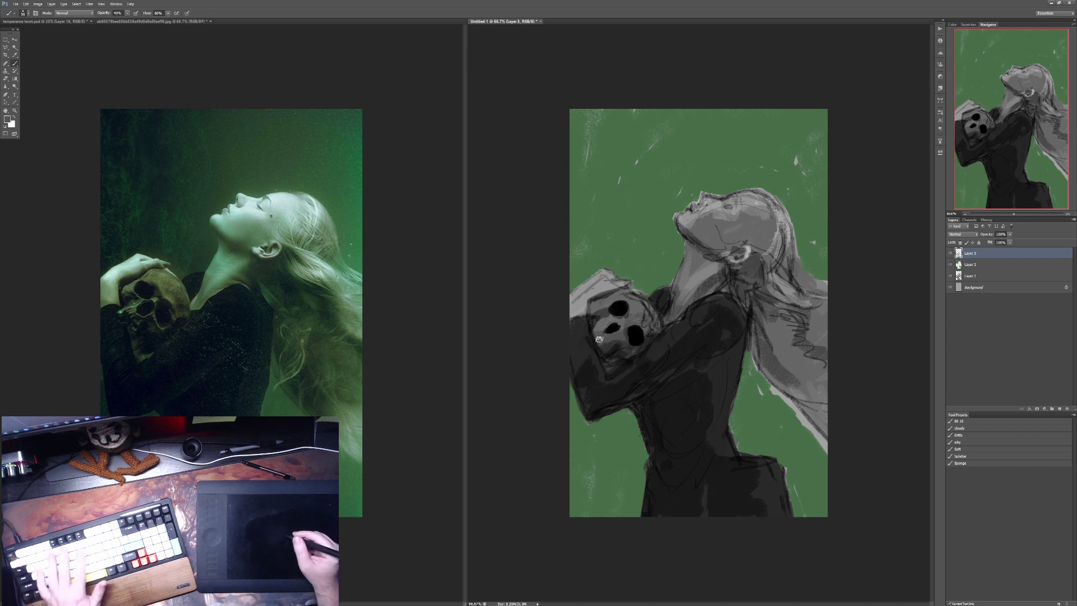
key("8")
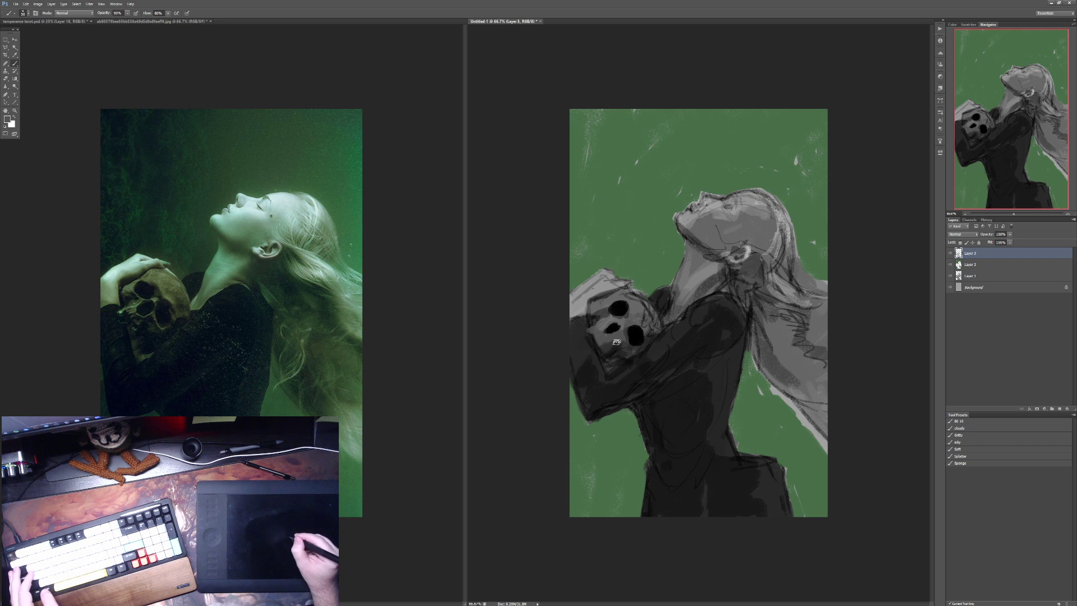
Step: Sample darker and light grey tones from the skull, finishing with white at 20% opacity
left_click(604, 344, "alt")
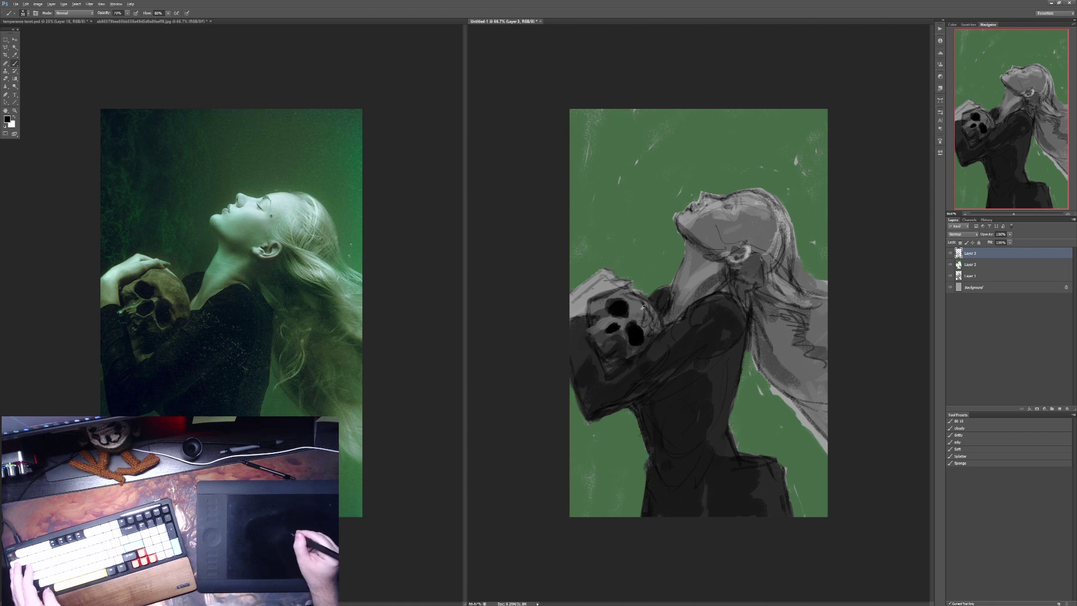
left_click(624, 301, "alt")
key("2")
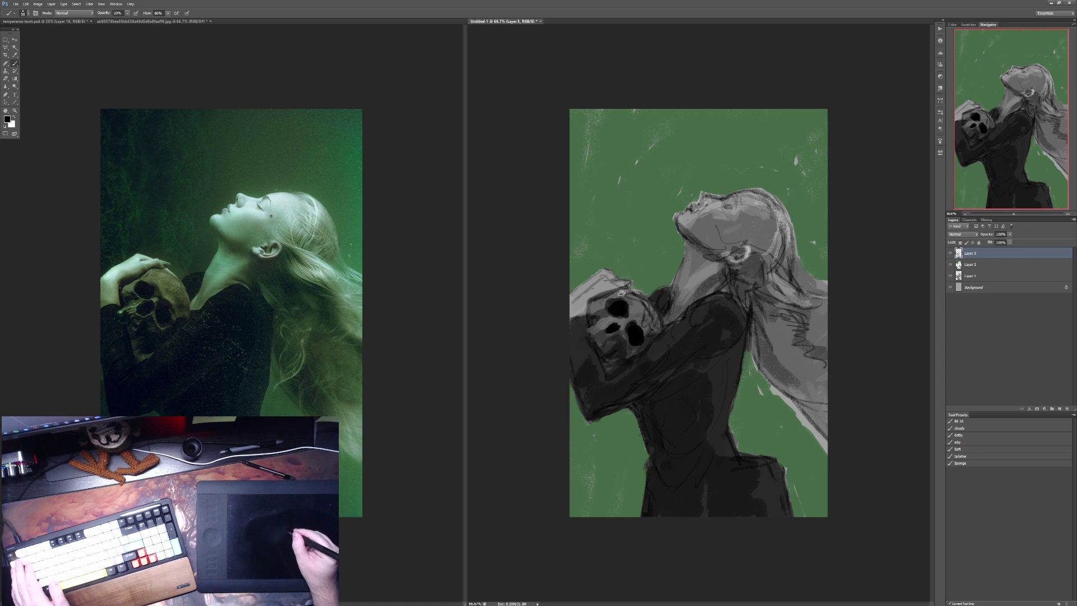
key("6")
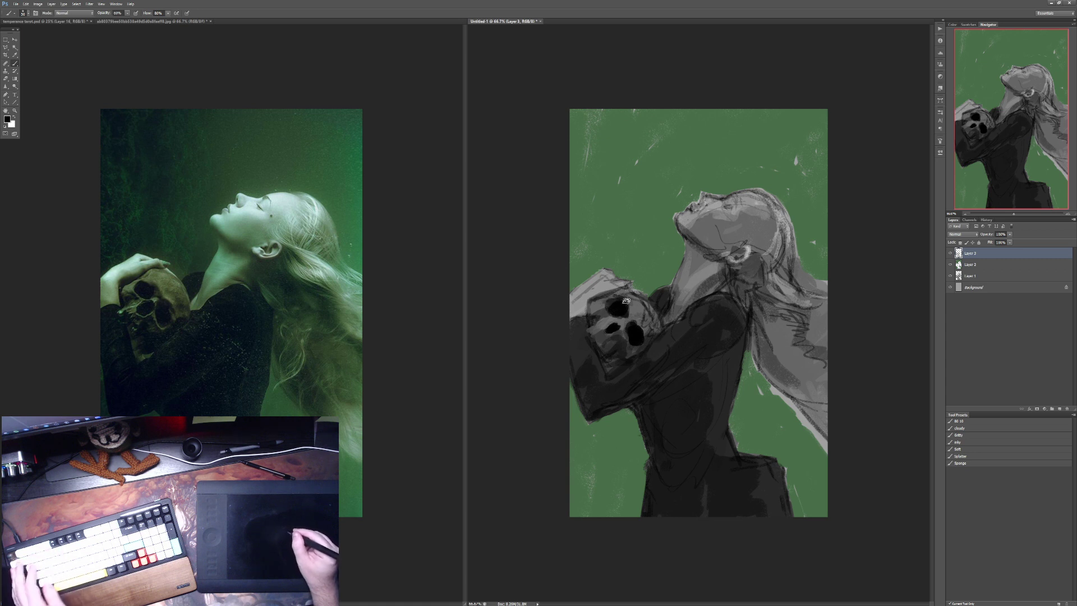
left_click(634, 305, "alt")
key("8")
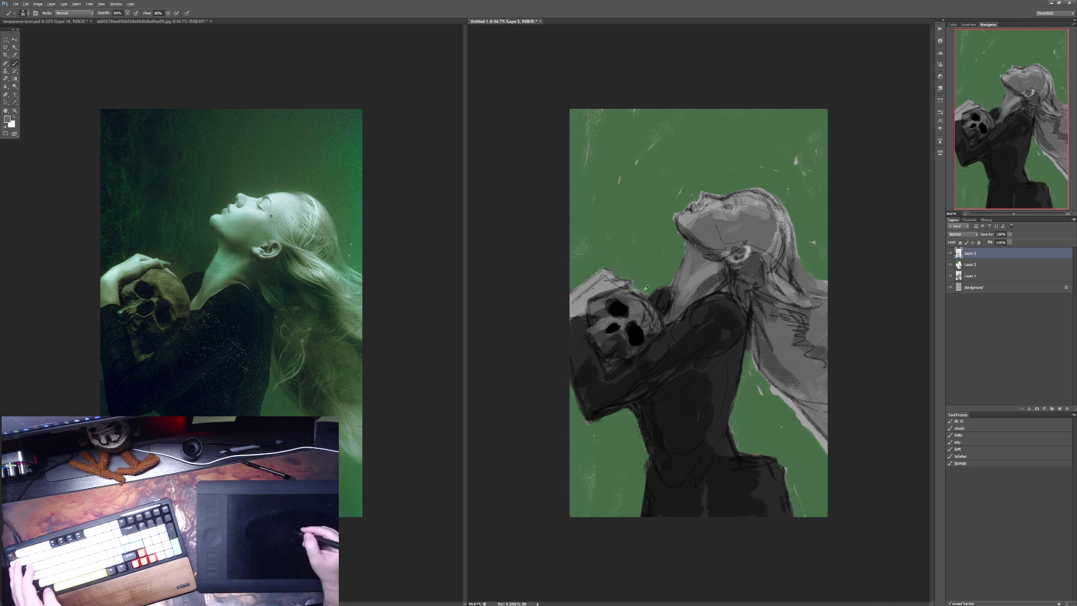
key("alt")
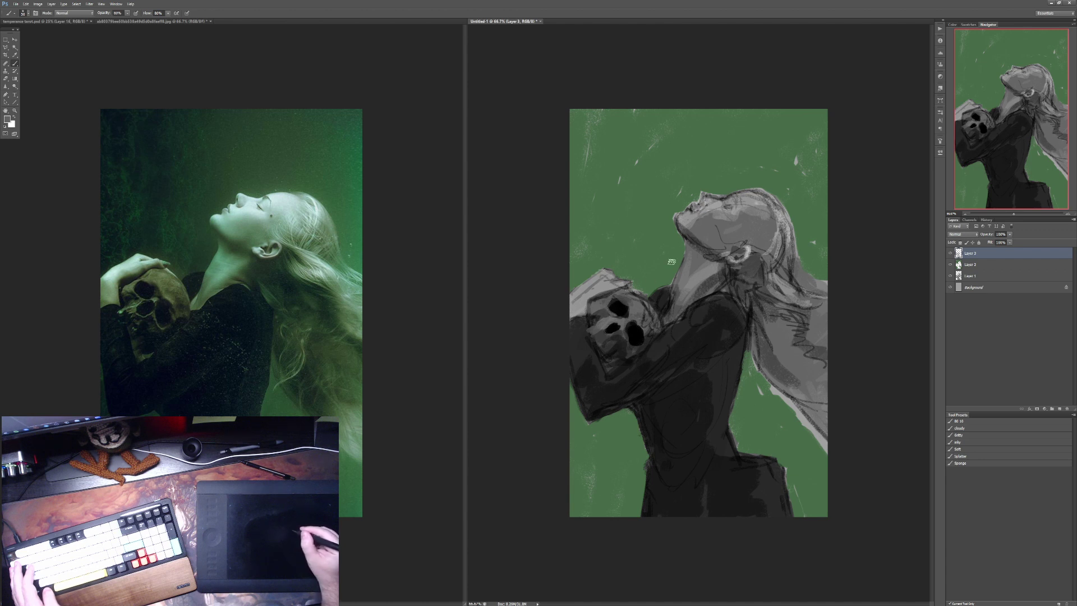
key("x")
key("2")
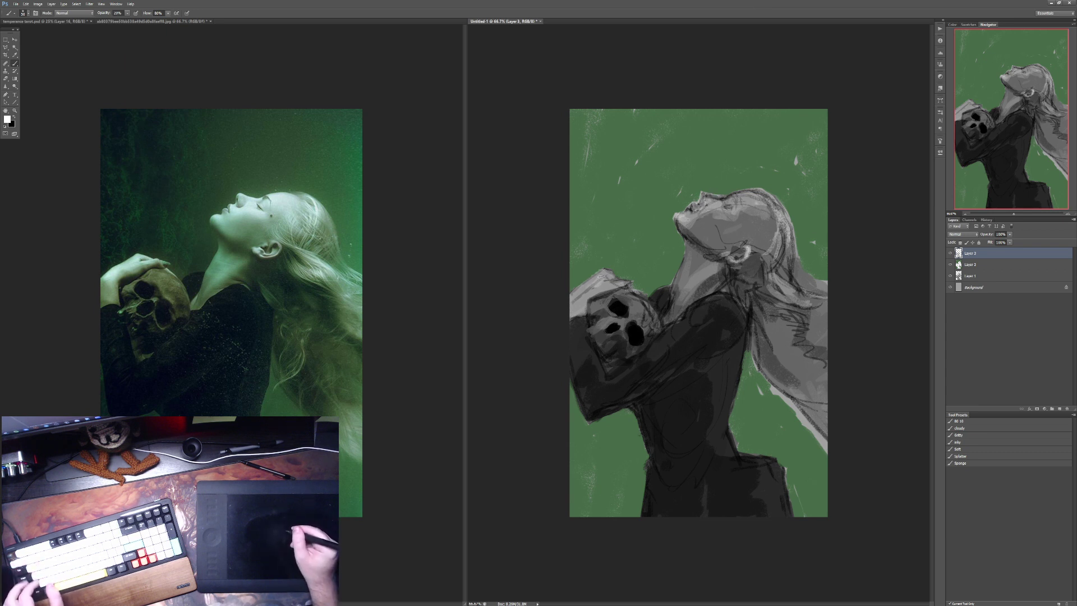
Step: Lighten the top of the skull-holding arm at 40% brush opacity, then settle on 40%
key("4")
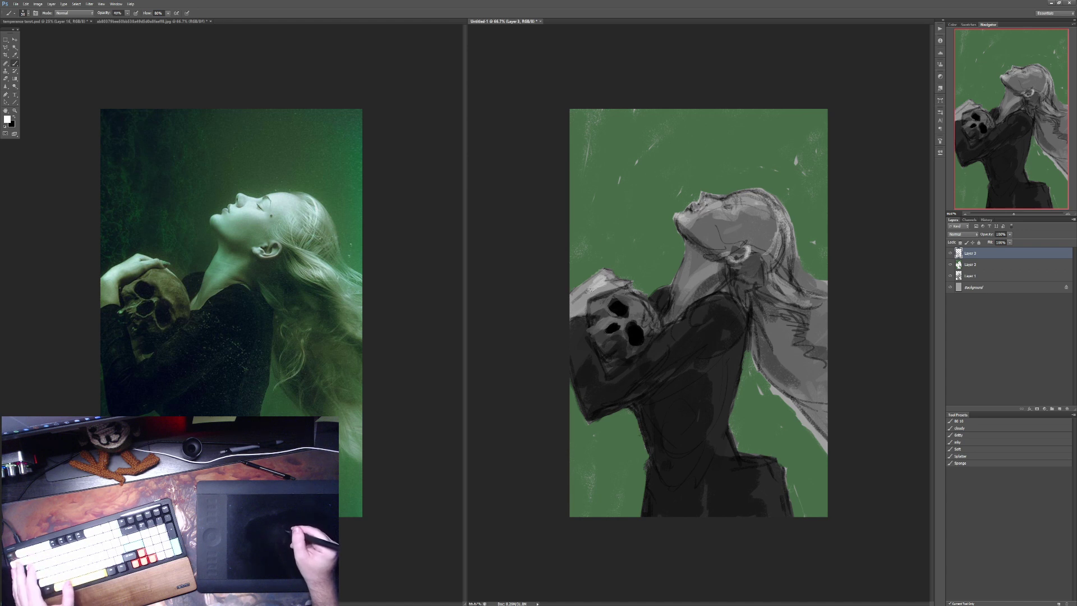
mouse_move(599, 285)
left_mouse_down()
mouse_move(571, 297)
mouse_move(601, 292)
left_mouse_up()
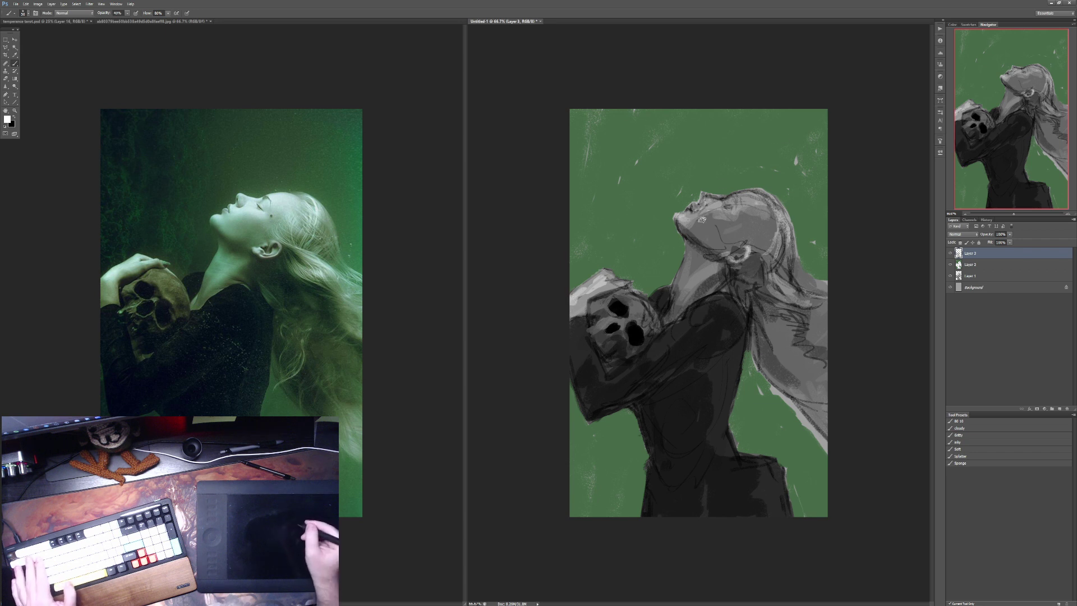
key("3")
key("5")
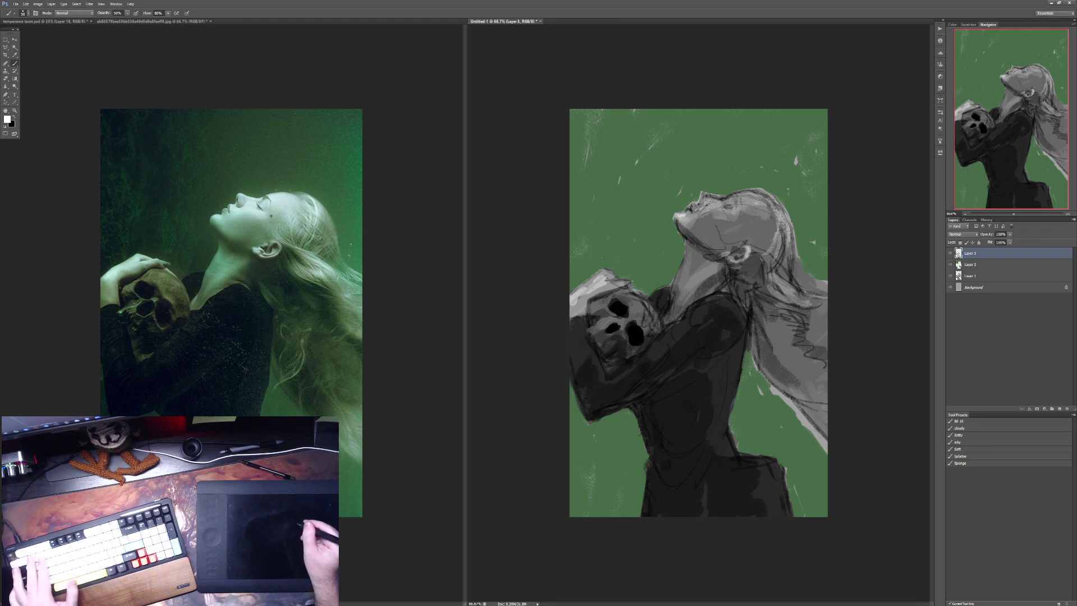
key("4")
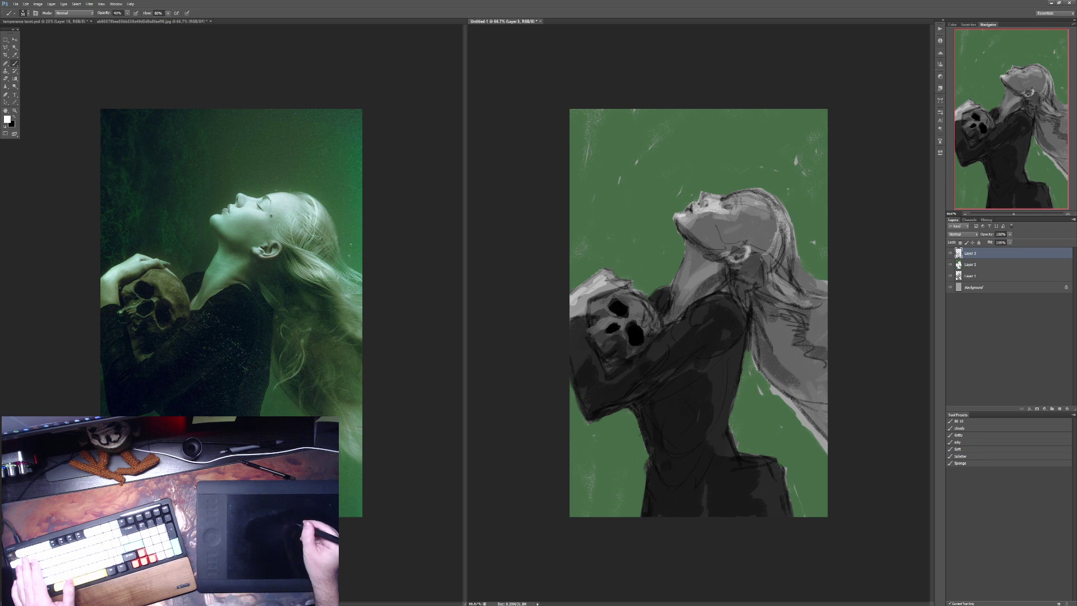
Step: Paint light grey strokes on the face and top of the hair at 50% opacity
left_click_drag(732, 214, 738, 197)
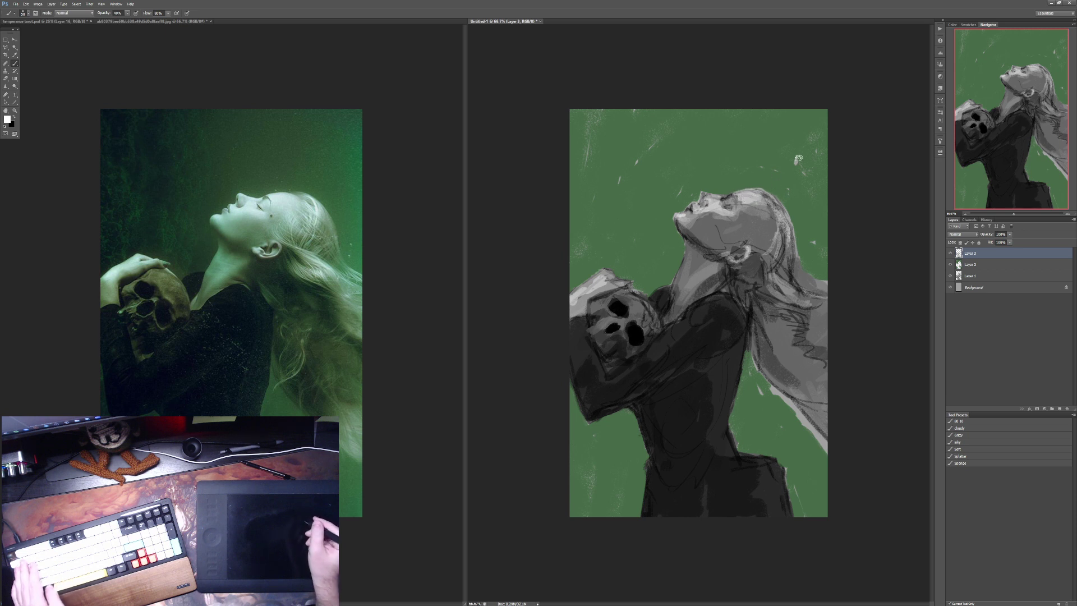
left_click(748, 185, "alt")
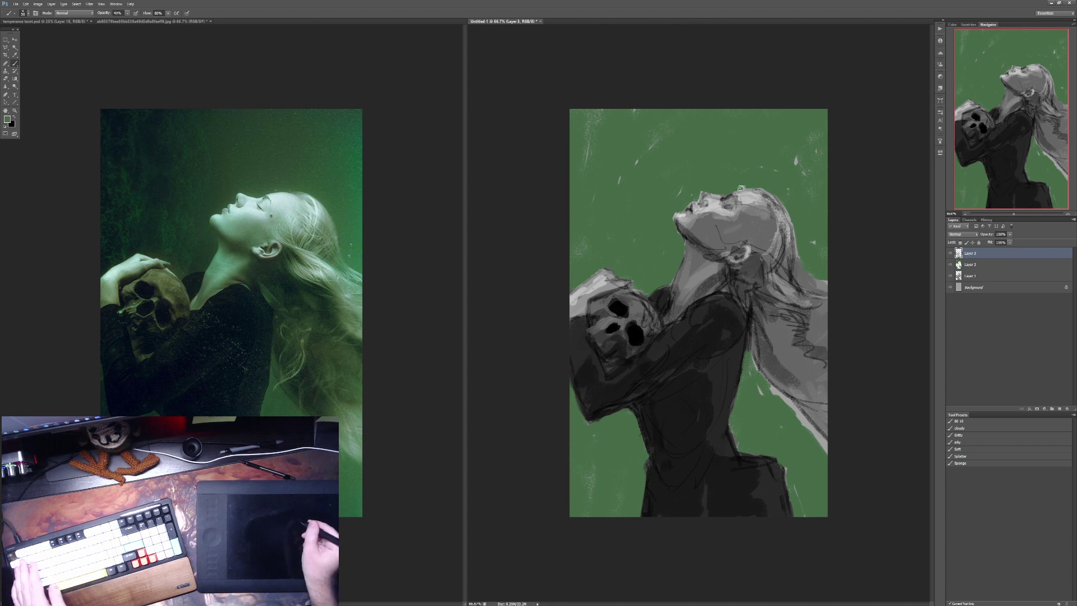
left_click(780, 208, "alt")
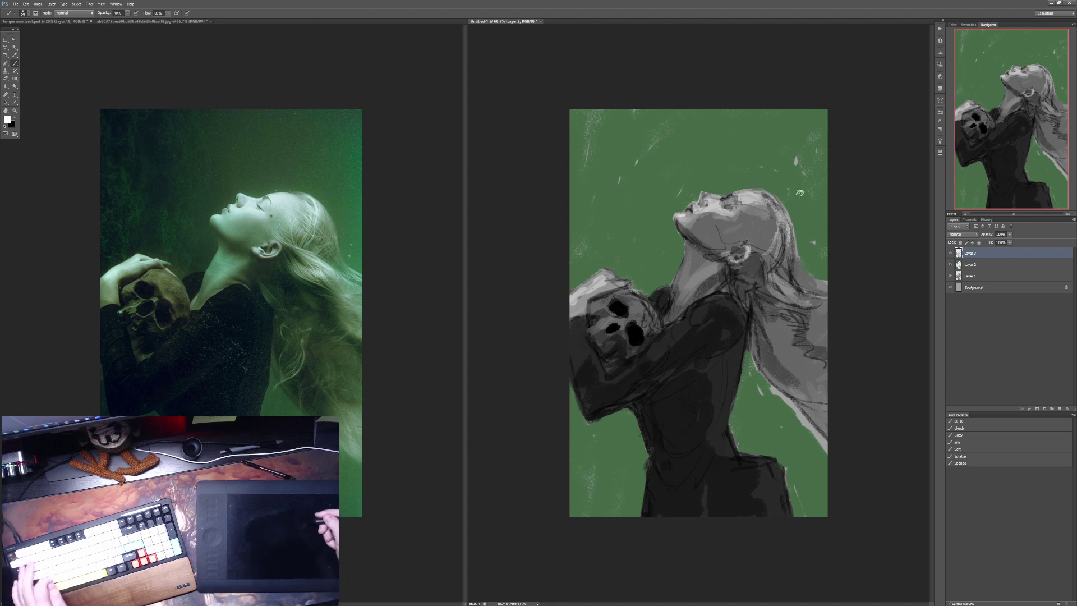
key("5")
left_click_drag(779, 209, 775, 197)
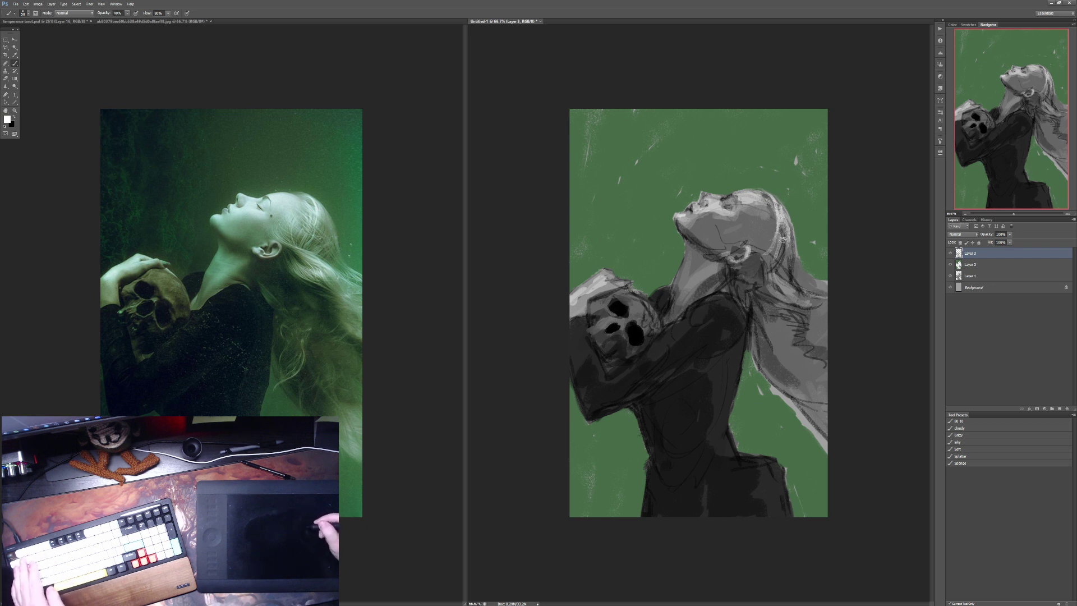
Step: With the 80 10 preset enlarged at 10% opacity, paint faint light tones on neck, hair and jawline
left_click(974, 421)
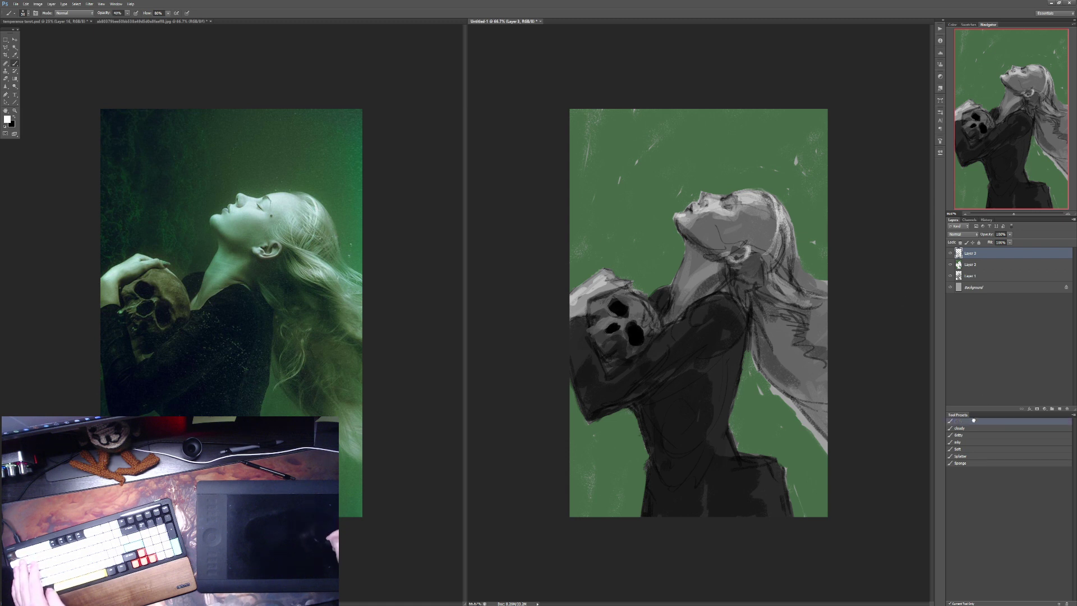
key("bracketright")
key("1")
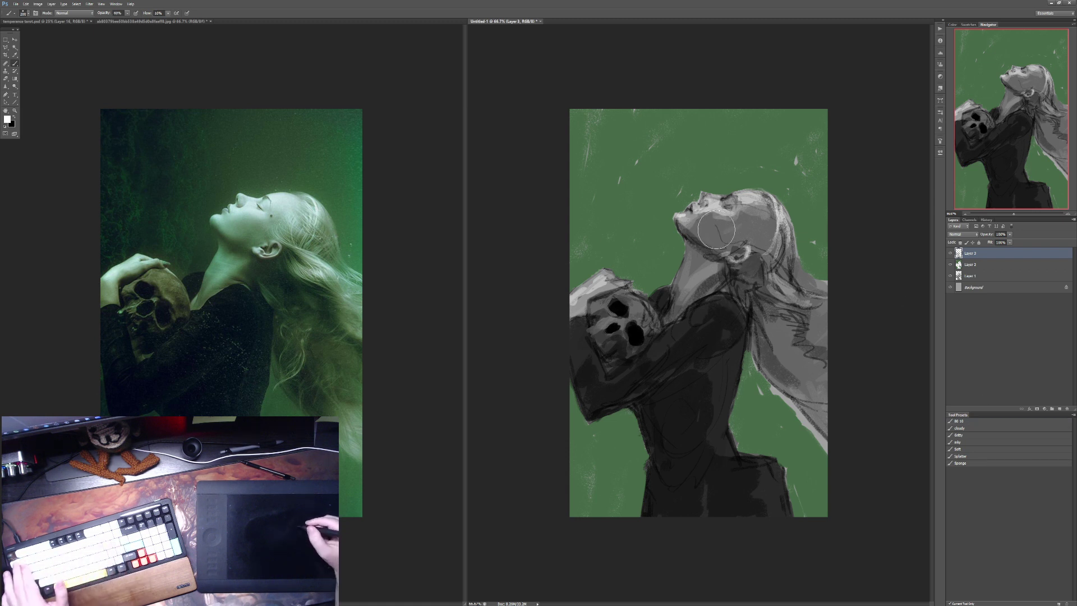
mouse_move(727, 251)
left_mouse_down()
mouse_move(701, 228)
mouse_move(713, 247)
mouse_move(723, 222)
mouse_move(774, 209)
left_mouse_up()
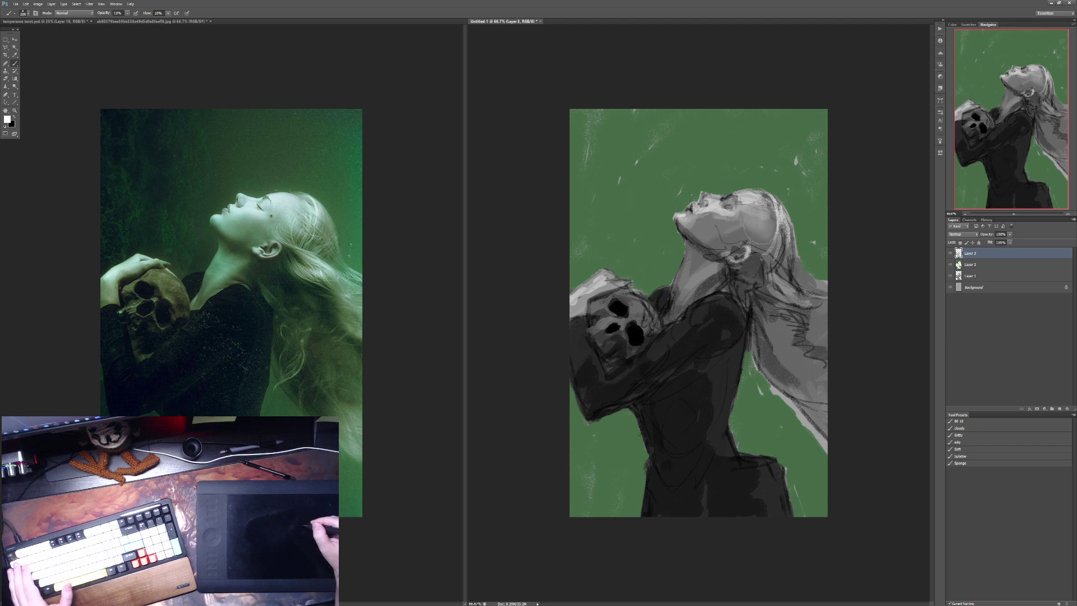
mouse_move(784, 246)
left_mouse_down()
mouse_move(788, 216)
mouse_move(773, 224)
mouse_move(764, 196)
mouse_move(775, 211)
left_mouse_up()
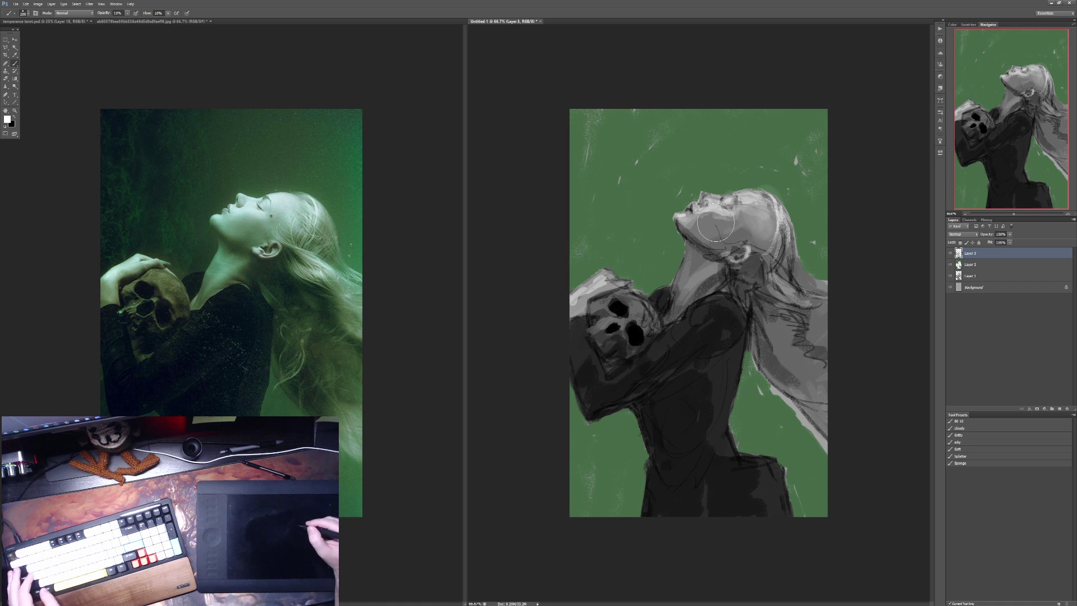
left_click_drag(709, 229, 696, 231)
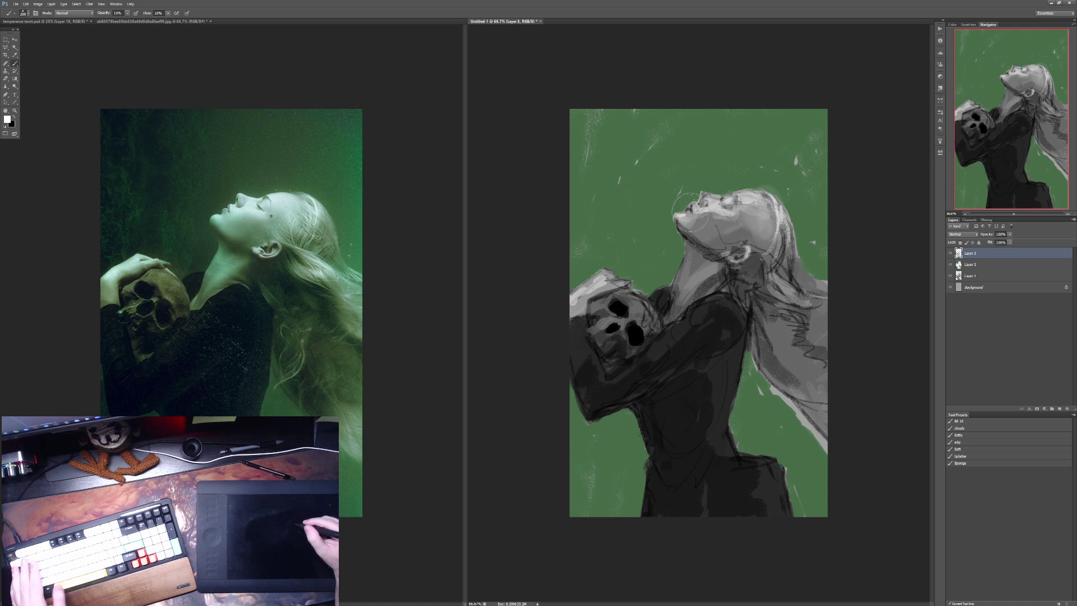
Step: Resize the brush and adjust its opacity, settling at 30%
key("alt")
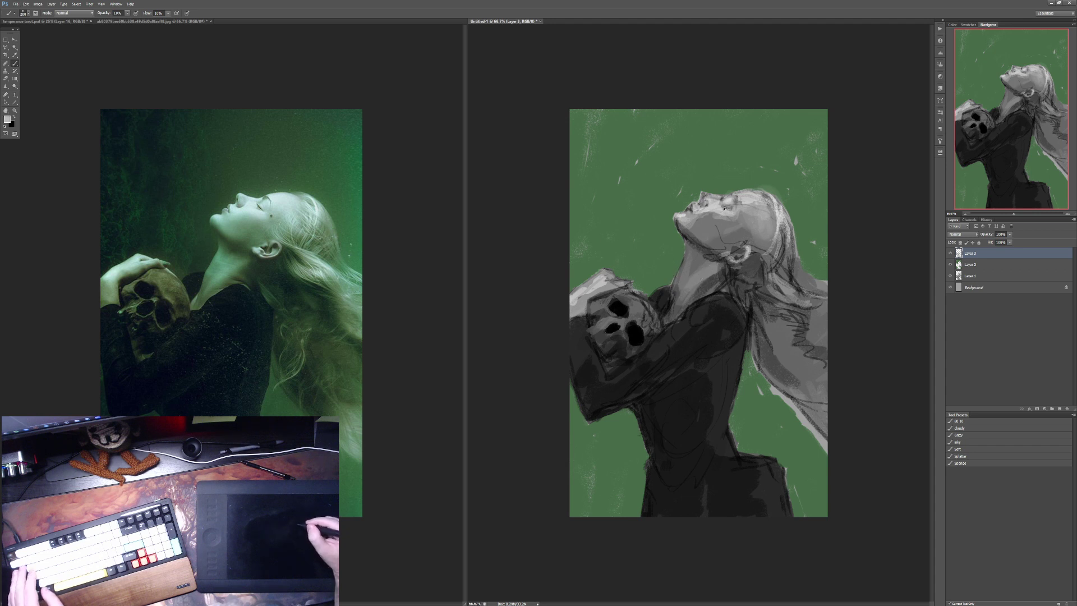
key("bracketright")
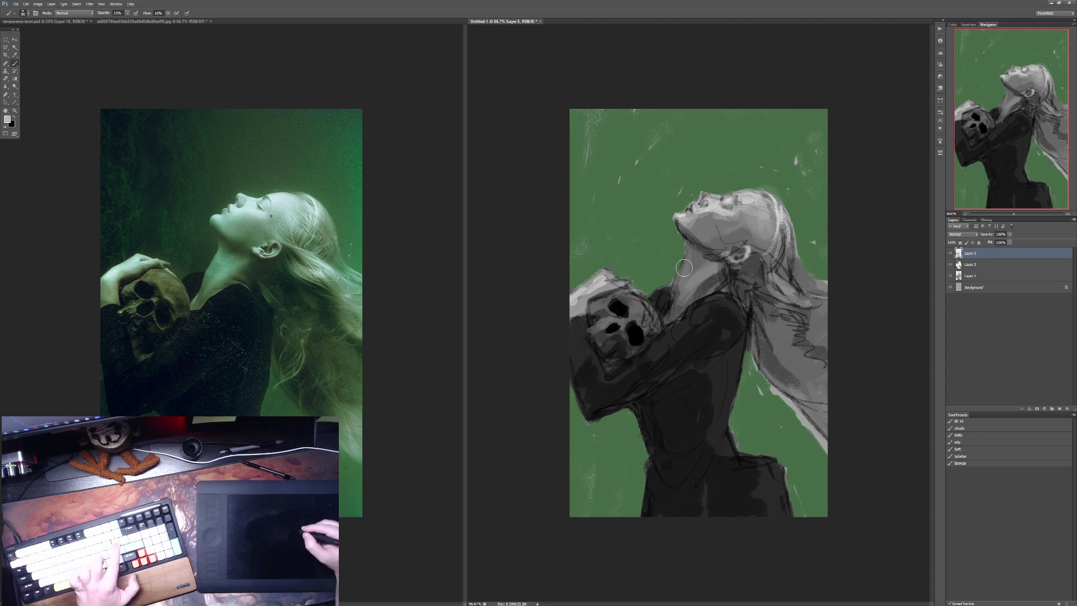
key("bracketleft")
key("bracketleft")
key("7")
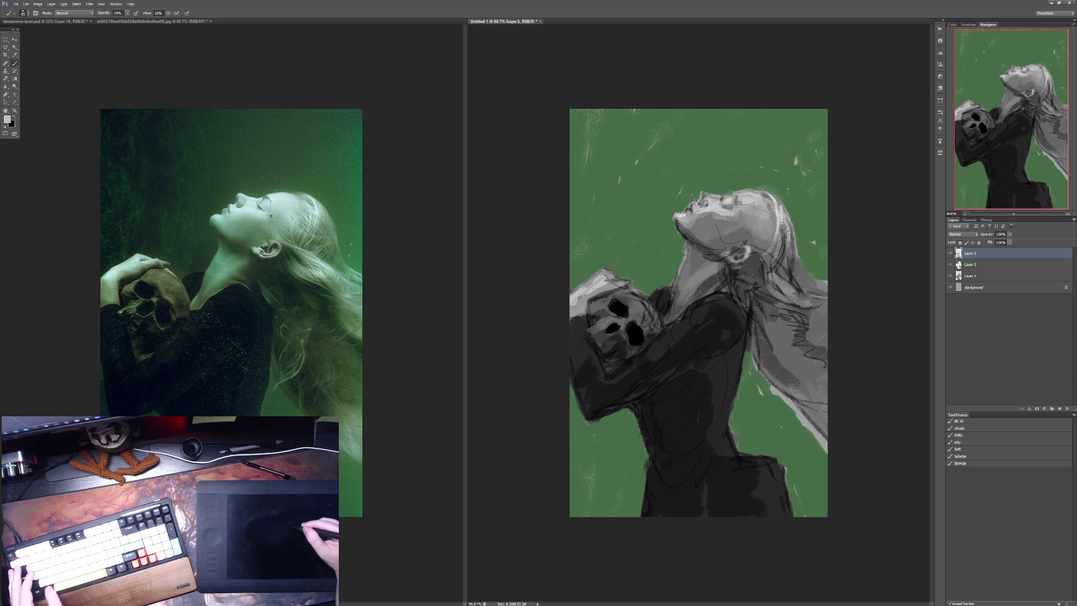
key("3")
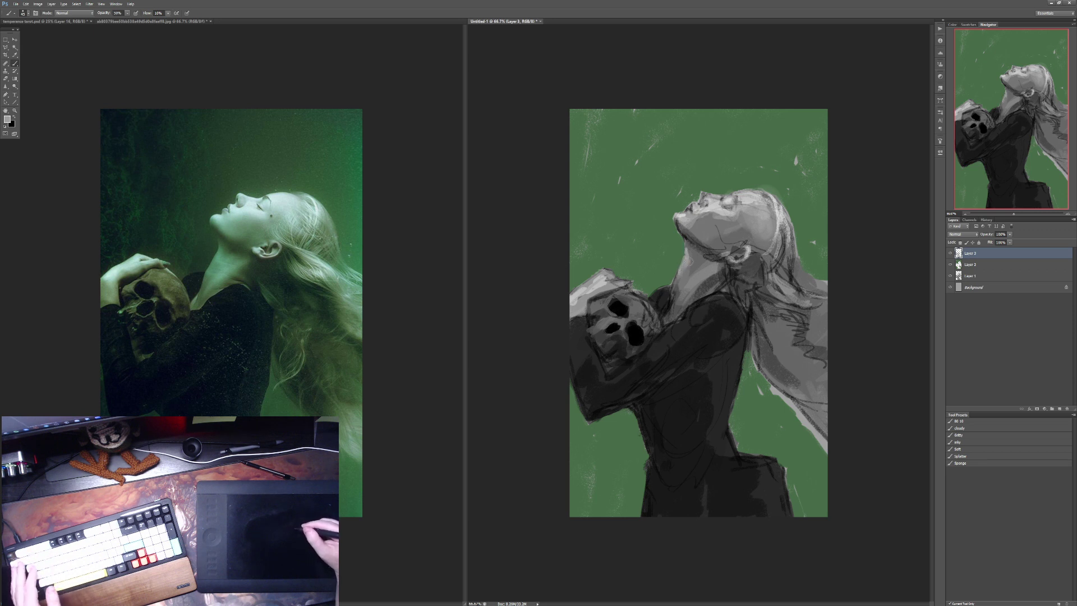
Step: Sample darker and lighter tones from the neck and set brush opacity to 60%
left_click(678, 282, "alt")
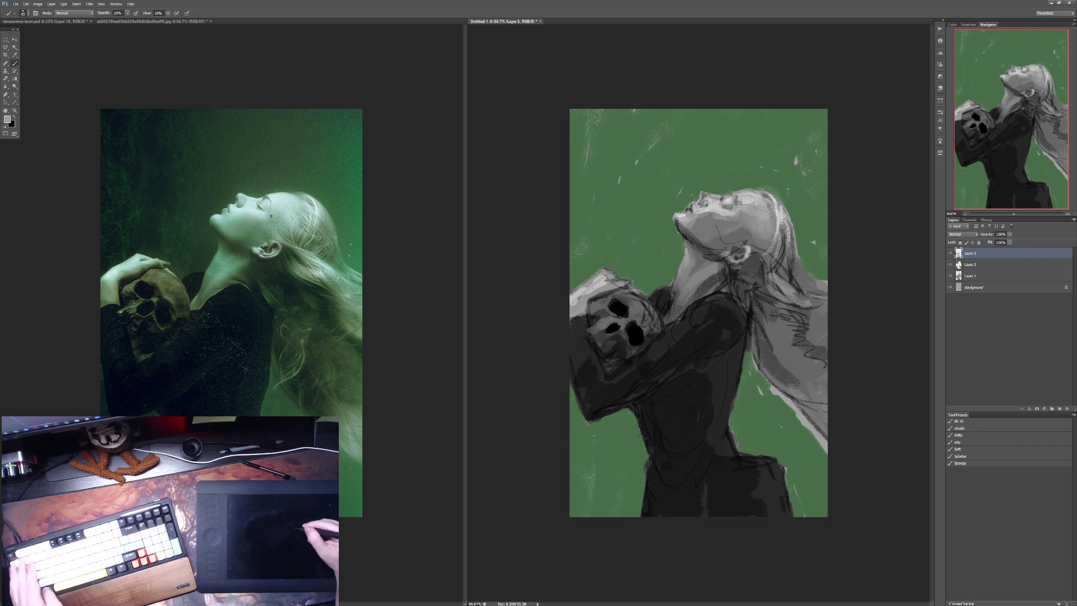
key("7")
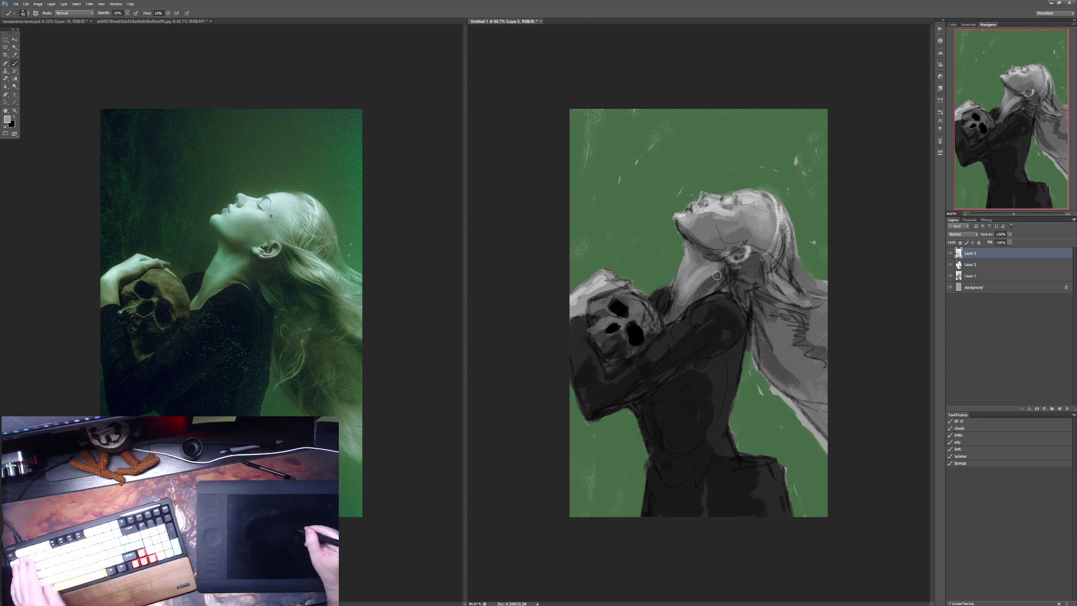
left_click(689, 303, "alt")
left_click(691, 298, "alt")
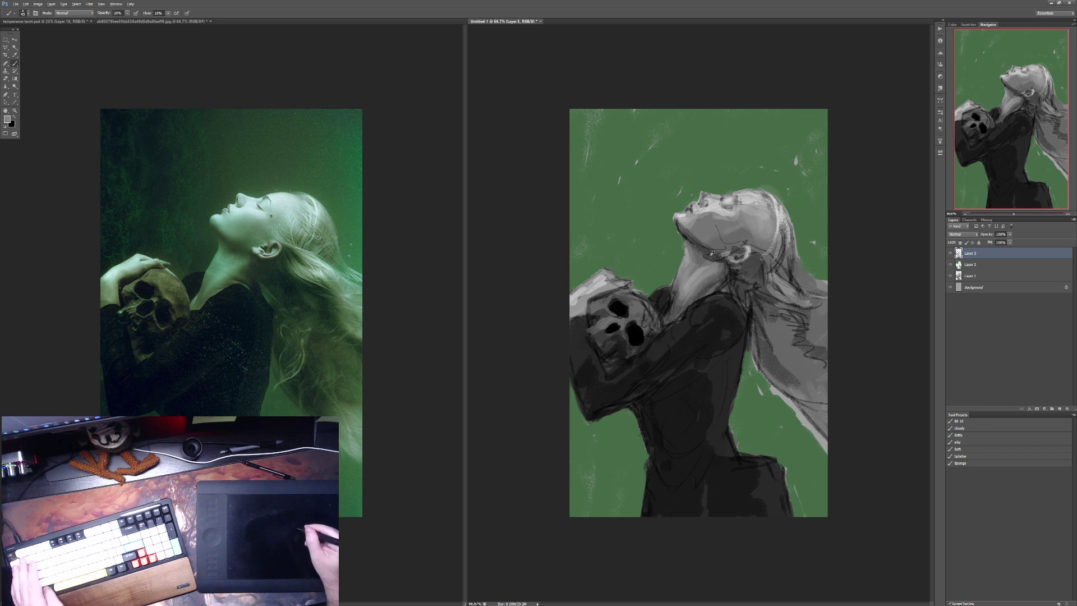
key("6")
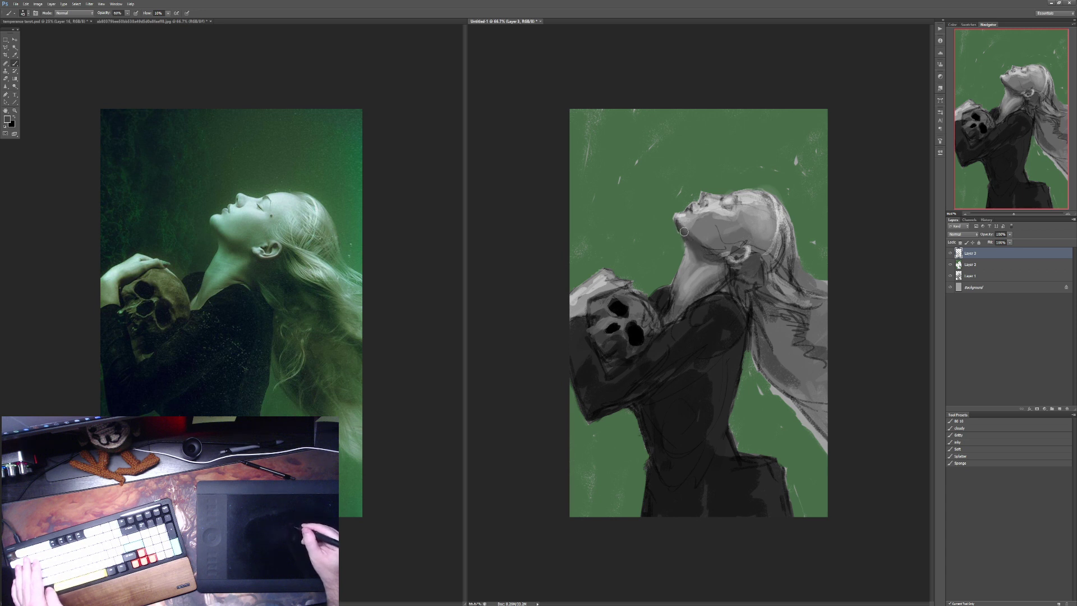
key("3")
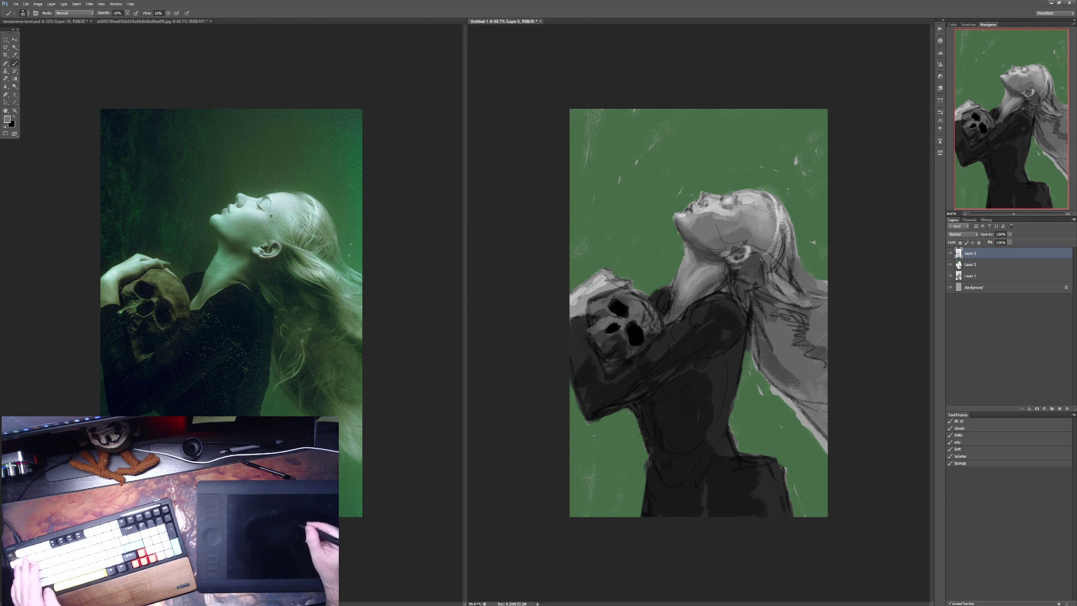
left_click(717, 202, "alt")
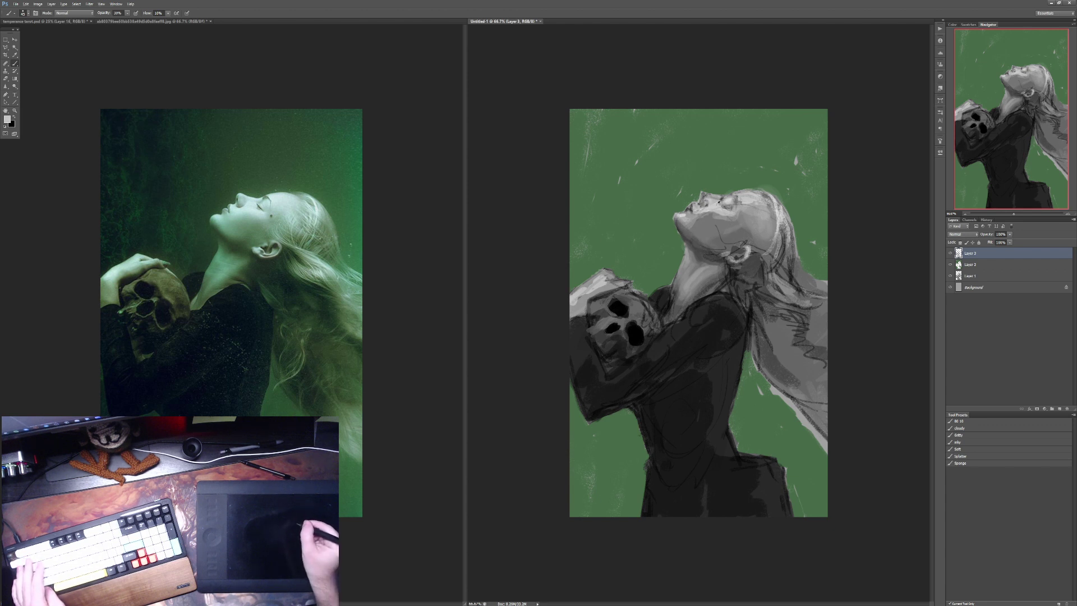
key("7")
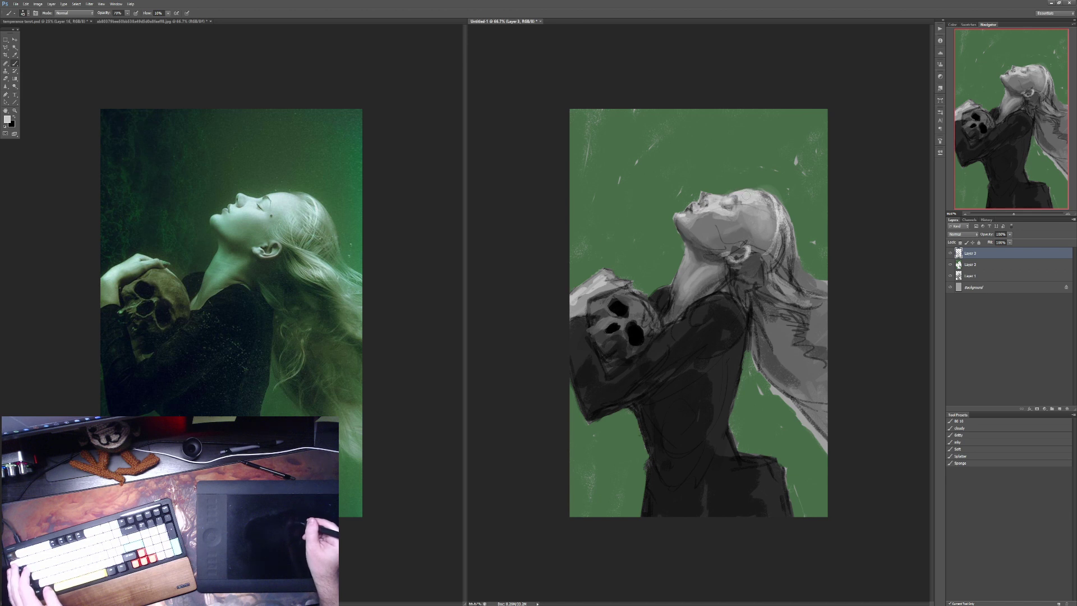
key("3")
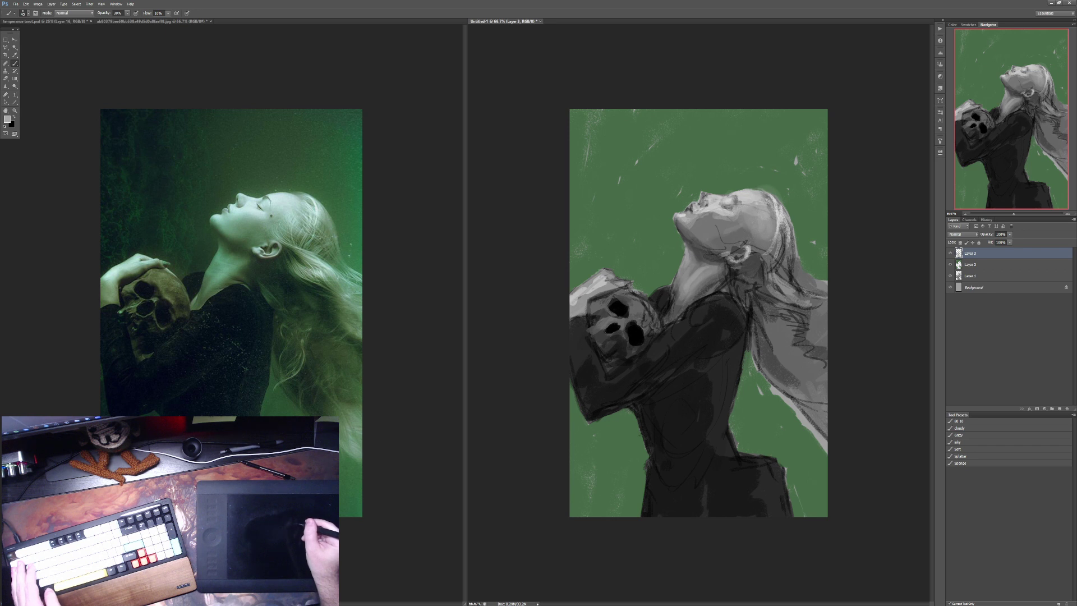
left_click(707, 198, "alt")
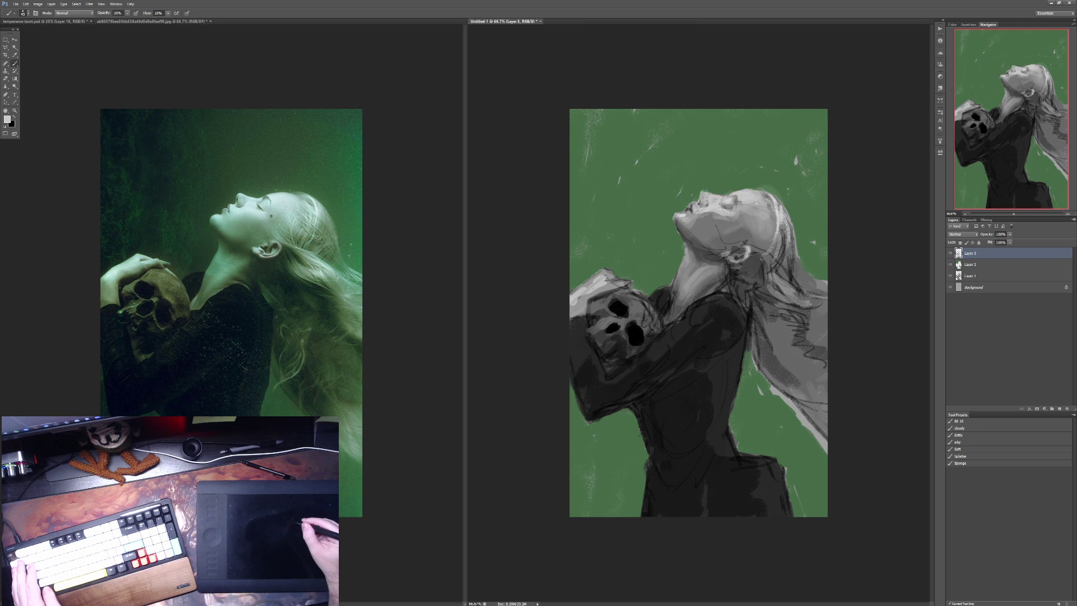
left_click(702, 191, "alt")
left_click(699, 212, "alt")
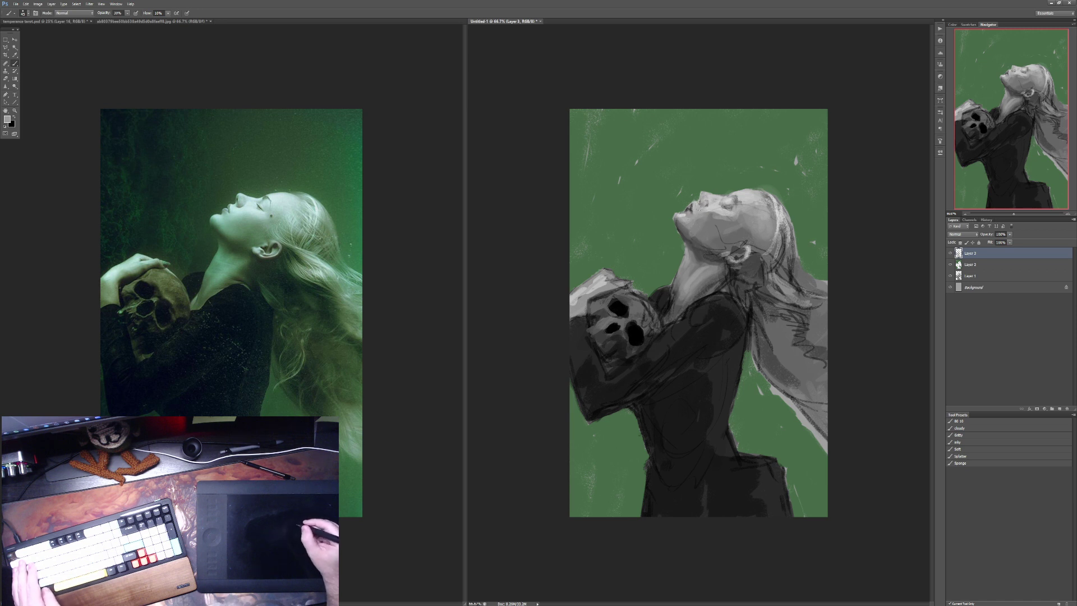
left_click(685, 203, "alt")
key("8")
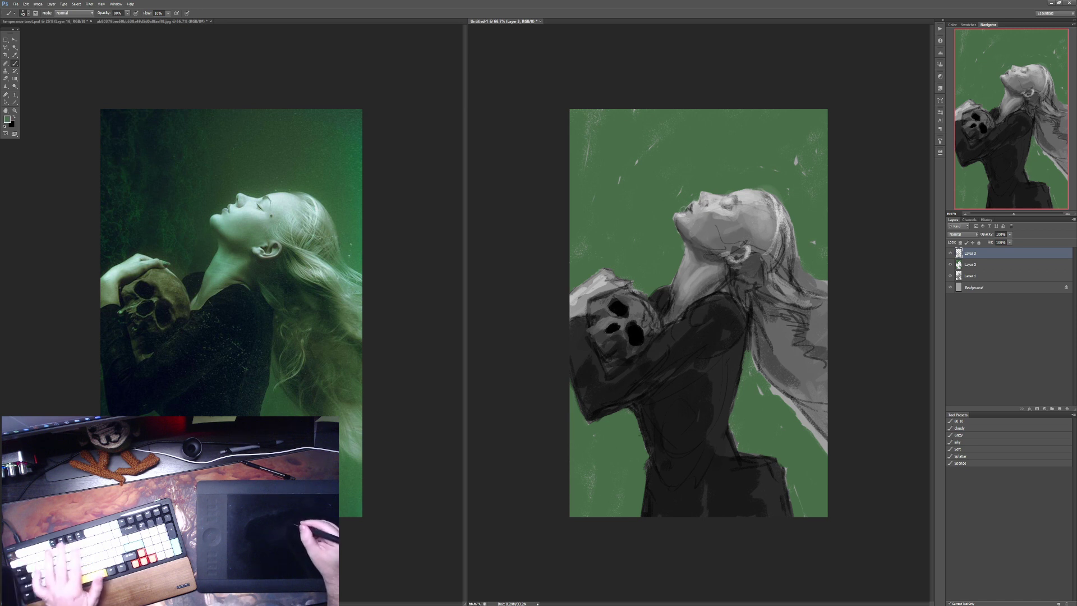
left_click(689, 203, "alt")
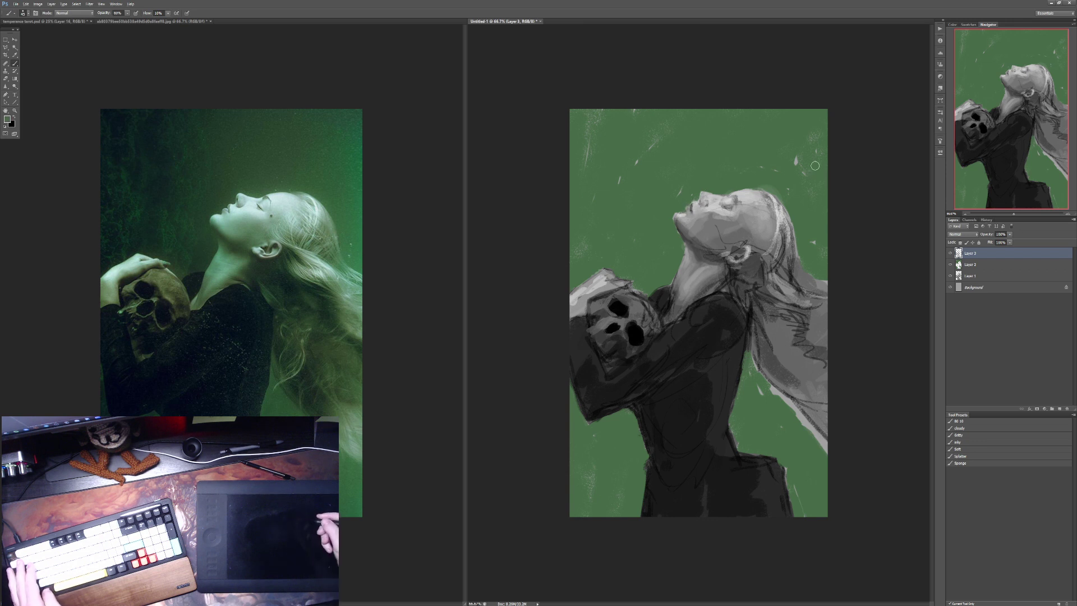
key("4")
left_click(786, 256, "alt")
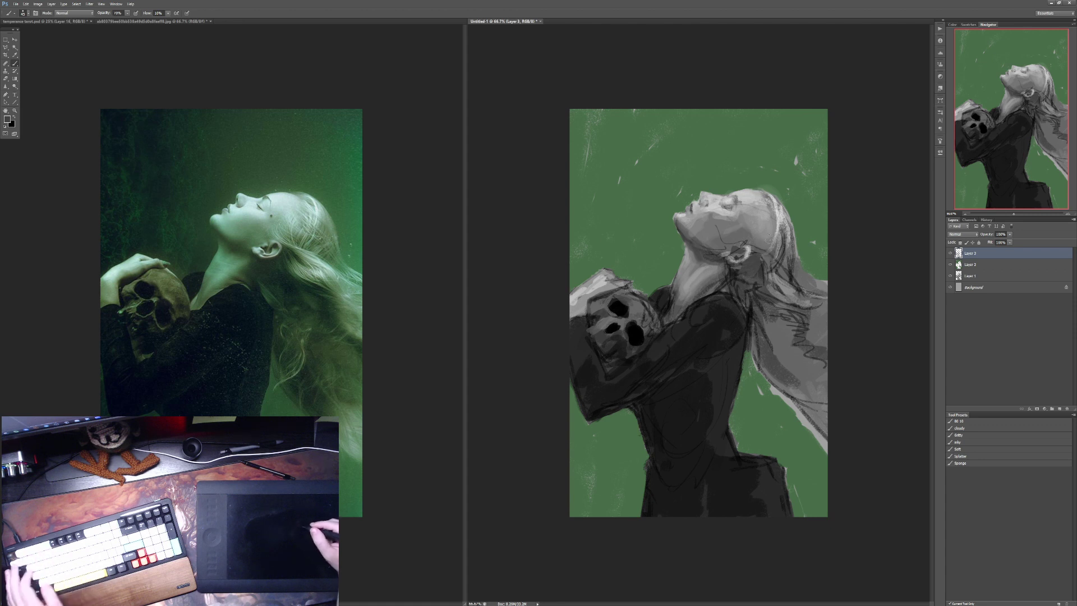
key("s")
key("b")
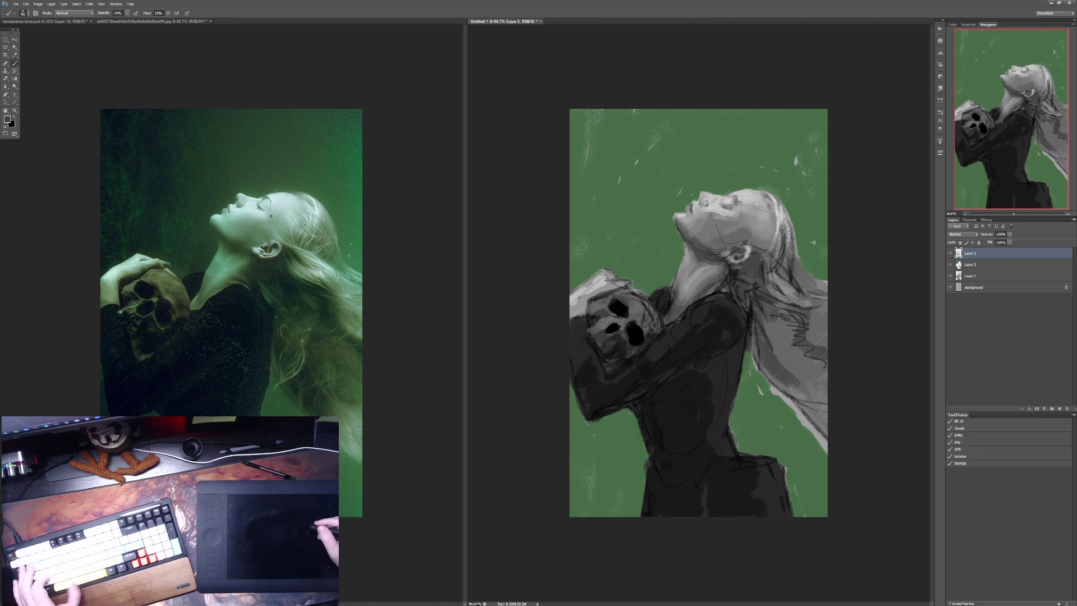
key("3")
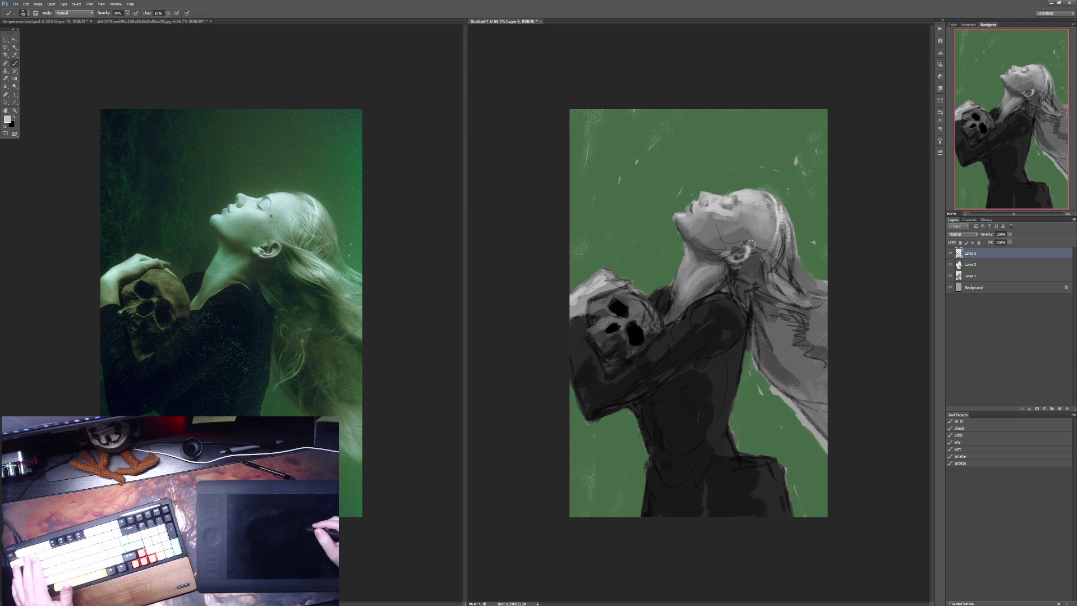
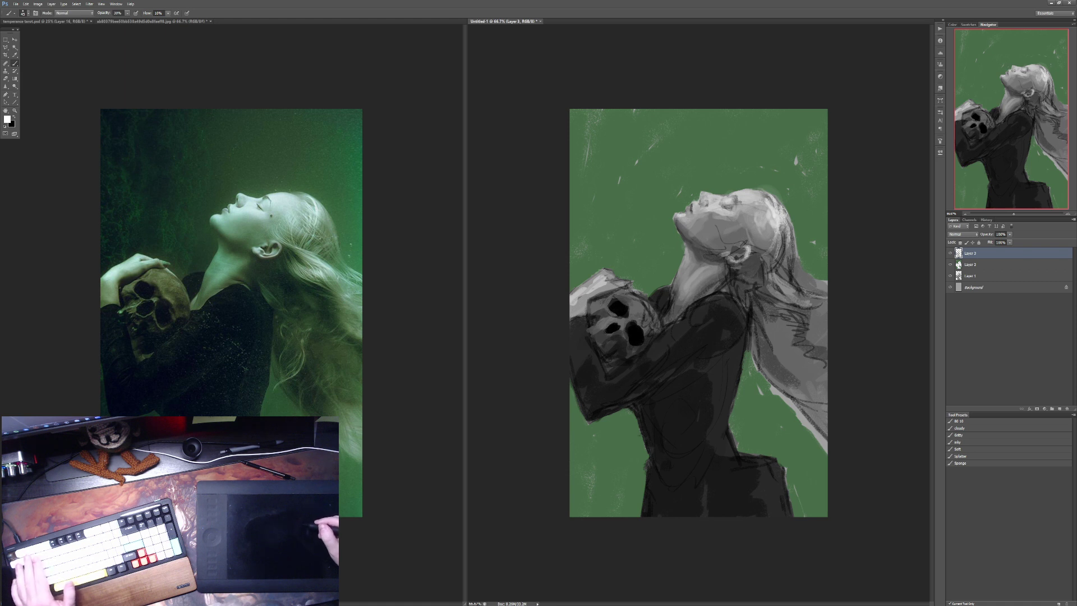
Step: Sample light greys from the face and paint a highlight along the skull's top-left edge
left_click(728, 231, "alt")
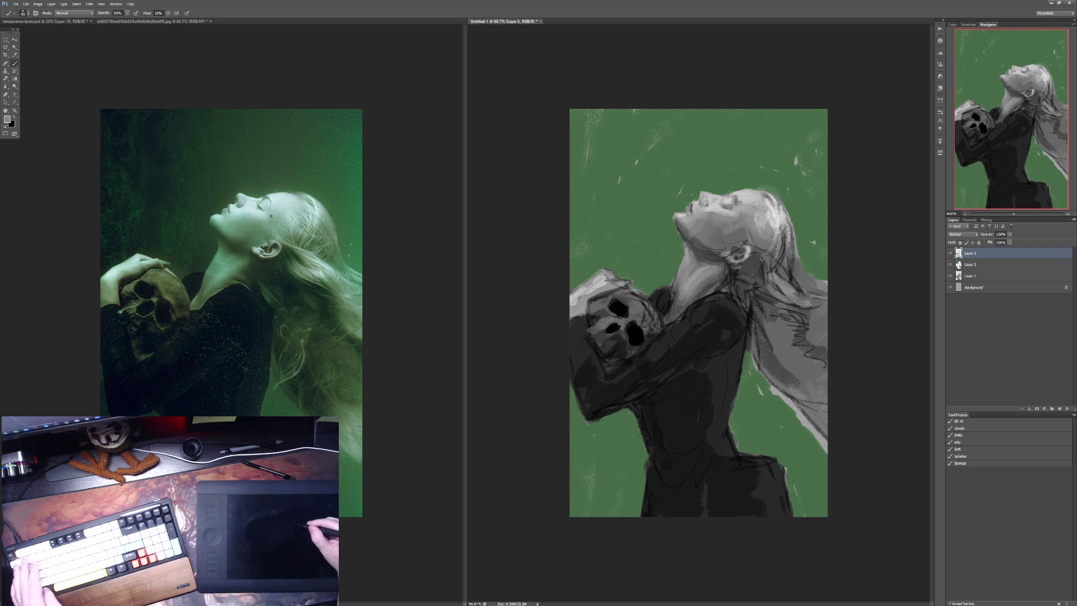
left_click(714, 207, "alt")
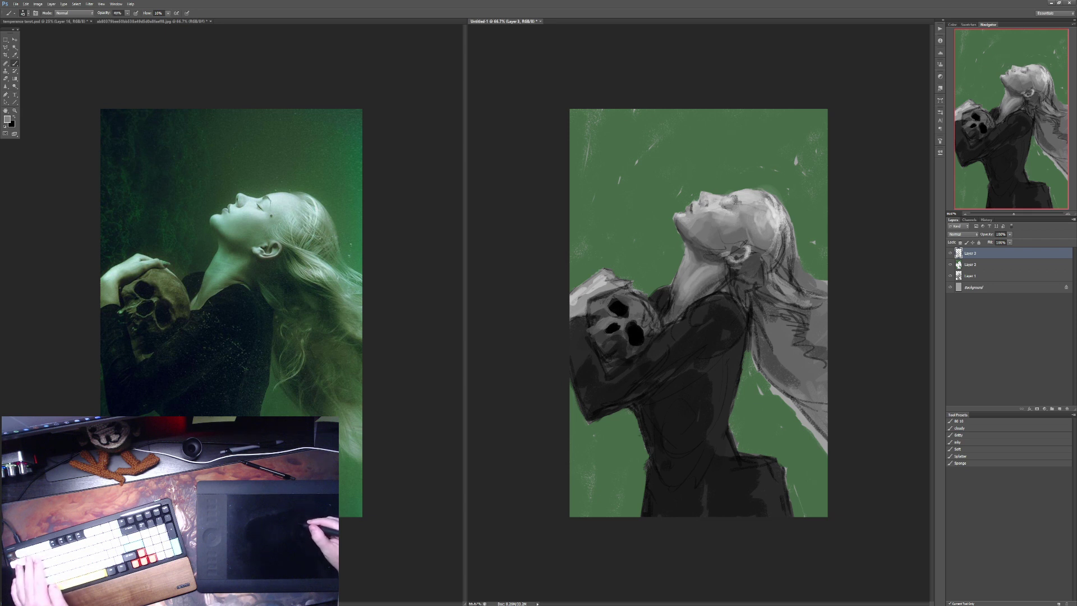
left_click(575, 292, "alt")
left_click_drag(575, 294, 574, 307)
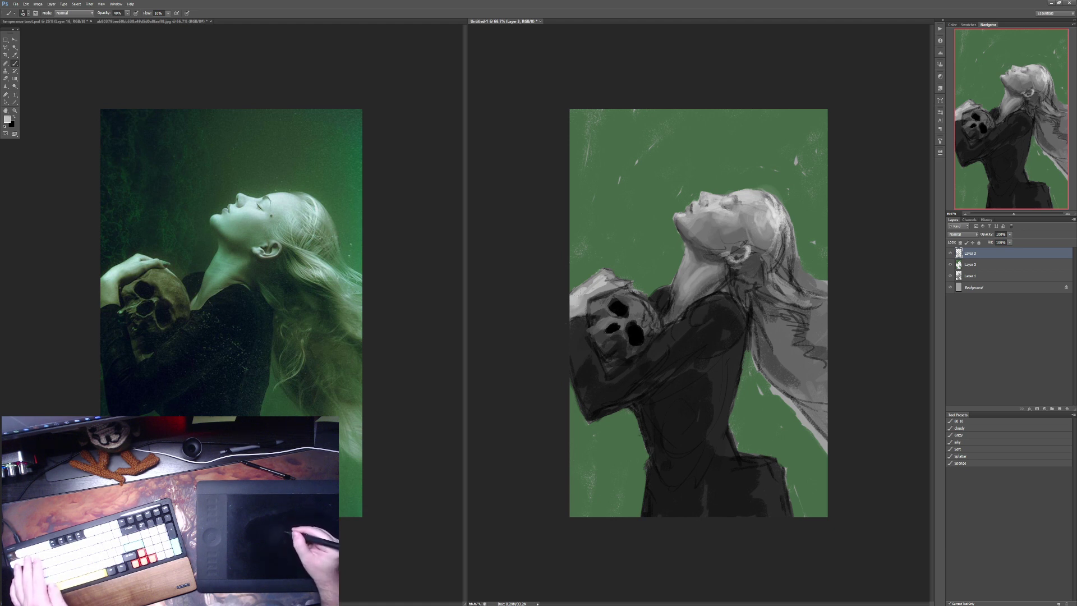
key("3")
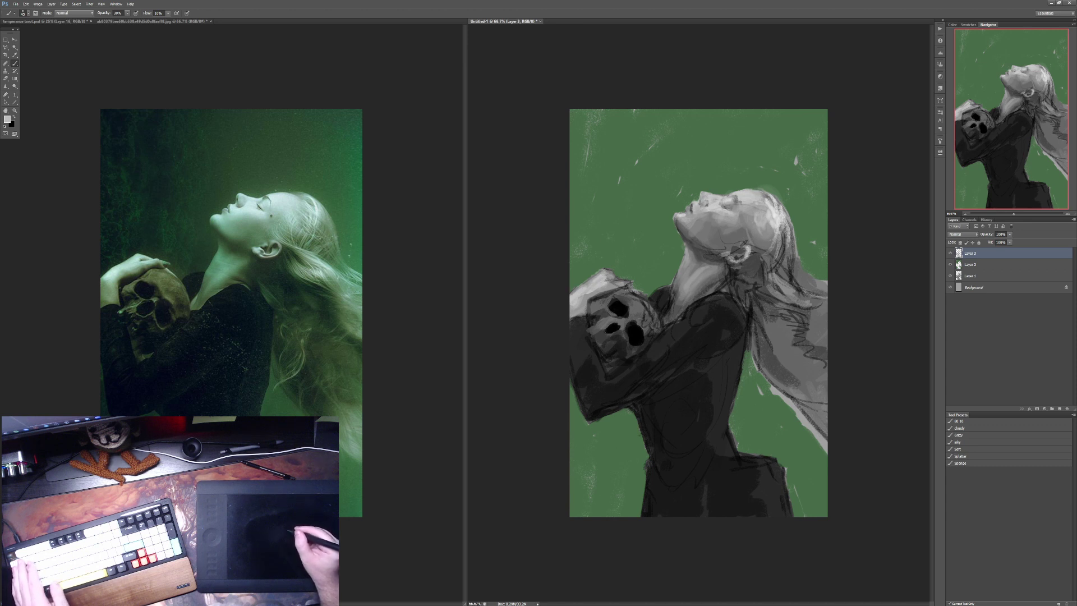
Step: Sample background greens near the skull hand, switching brush opacity between 80% and 40%
left_click(617, 261, "alt")
key("8")
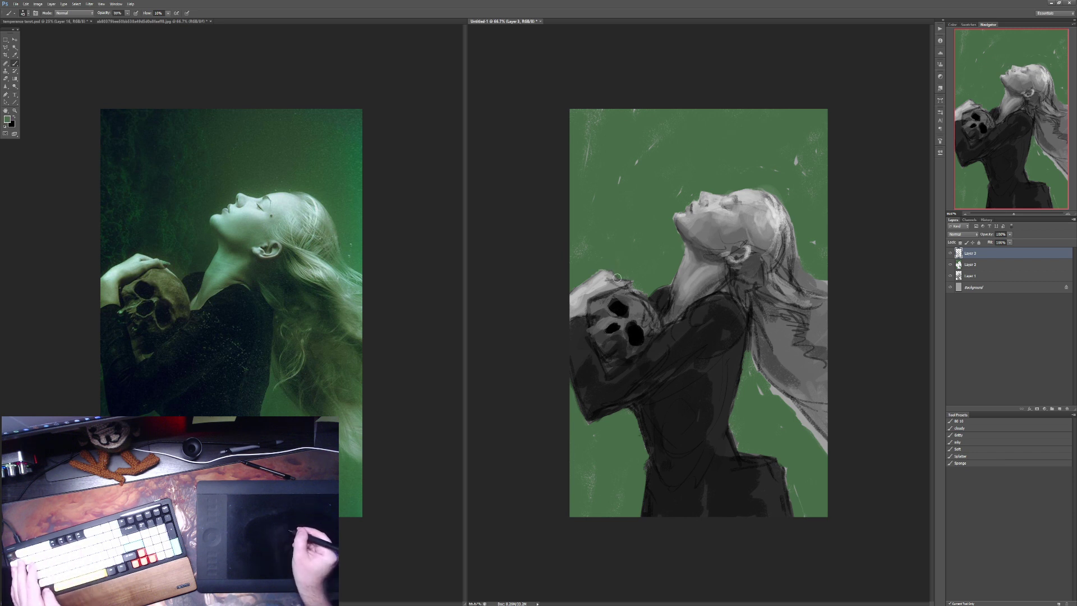
left_click(621, 274, "alt")
left_click(619, 283, "alt")
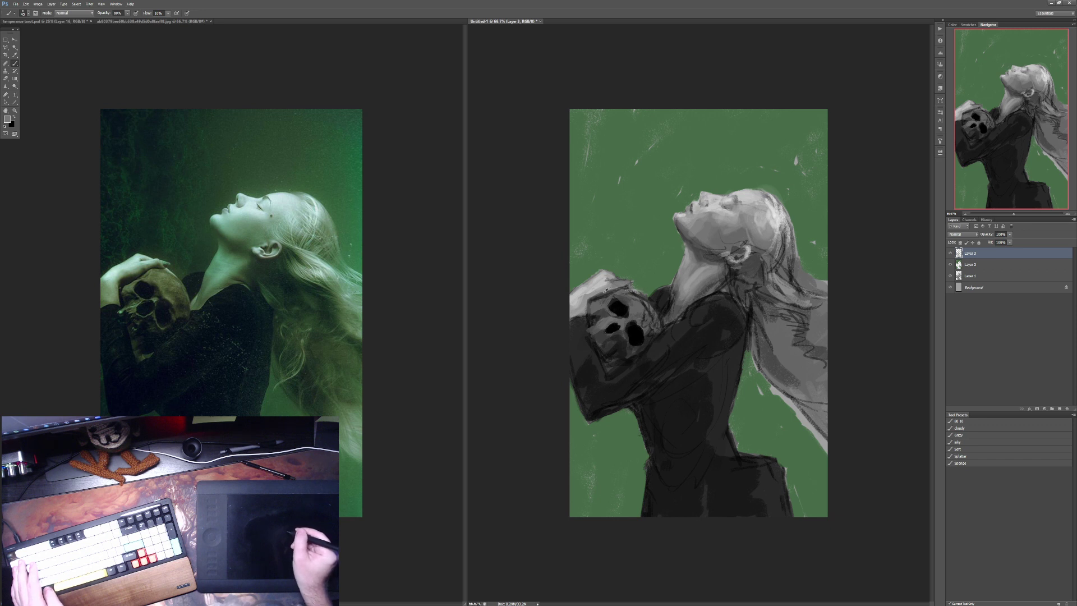
left_click(622, 288, "alt")
key("4")
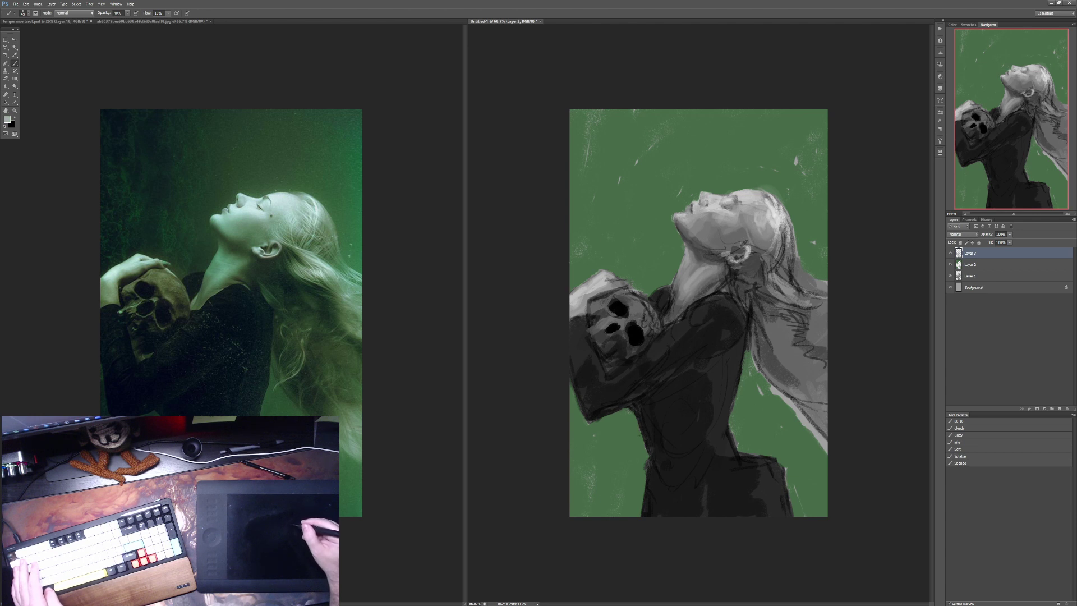
left_click(675, 208, "alt")
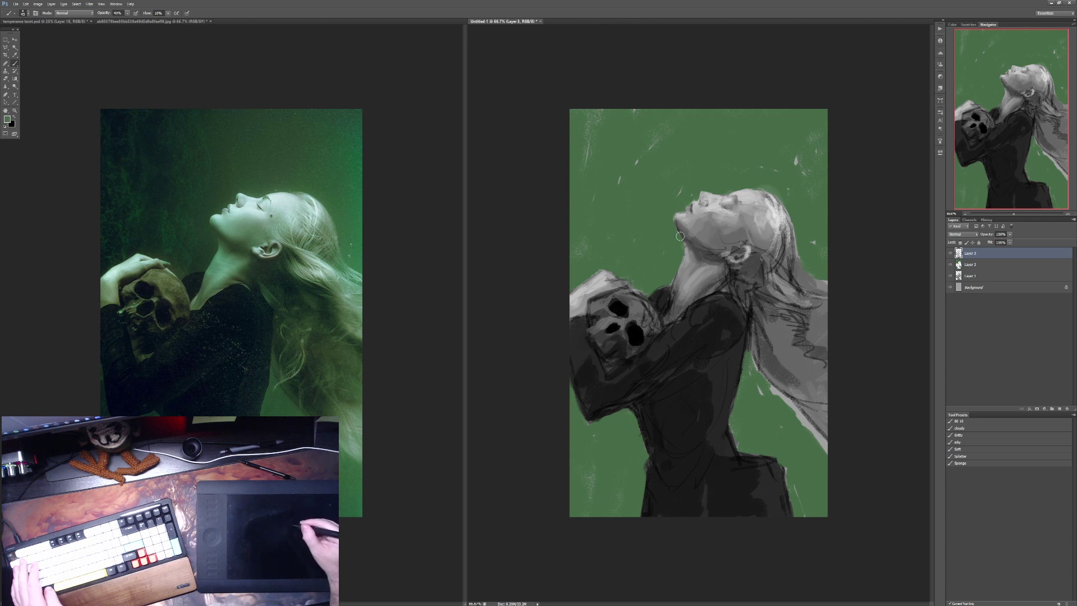
Step: Sample greys from the hair and dress, cycling brush opacity through 60%, 30%, 40% and 60%
left_click(758, 185, "alt")
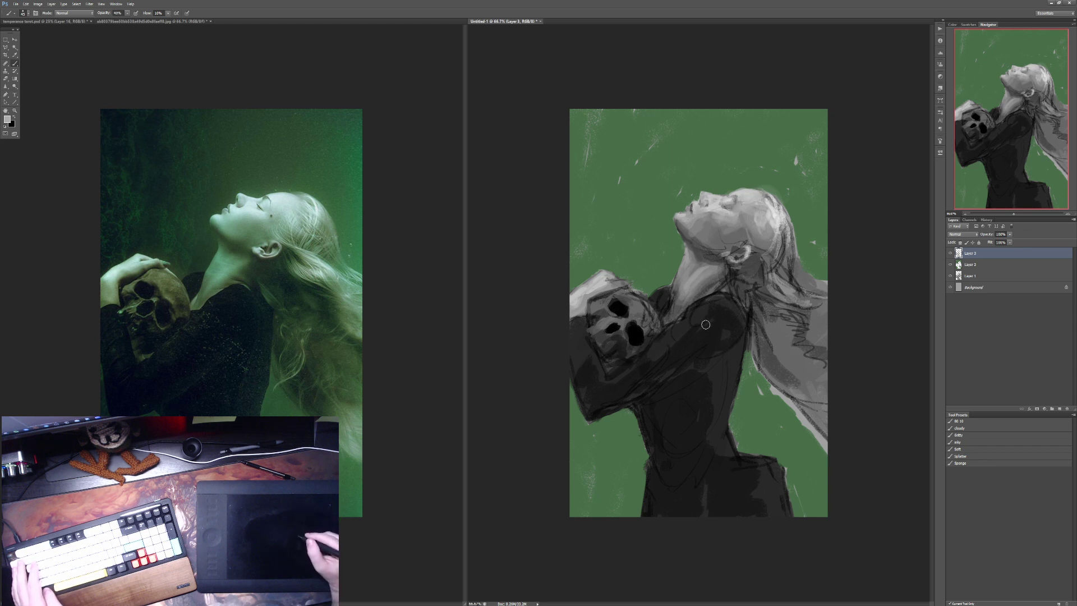
left_click(688, 312, "alt")
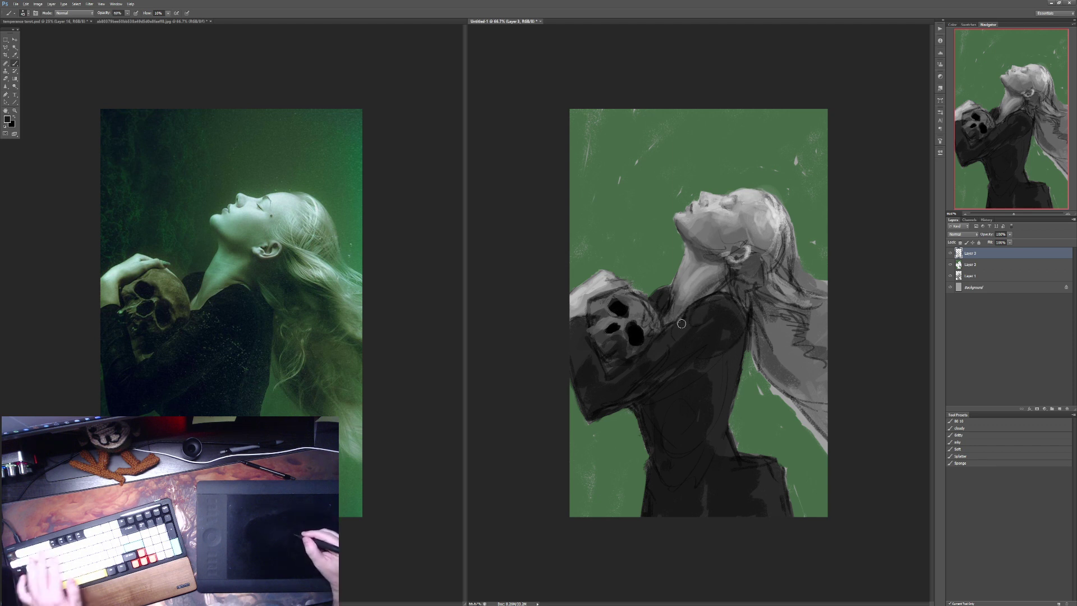
key("6")
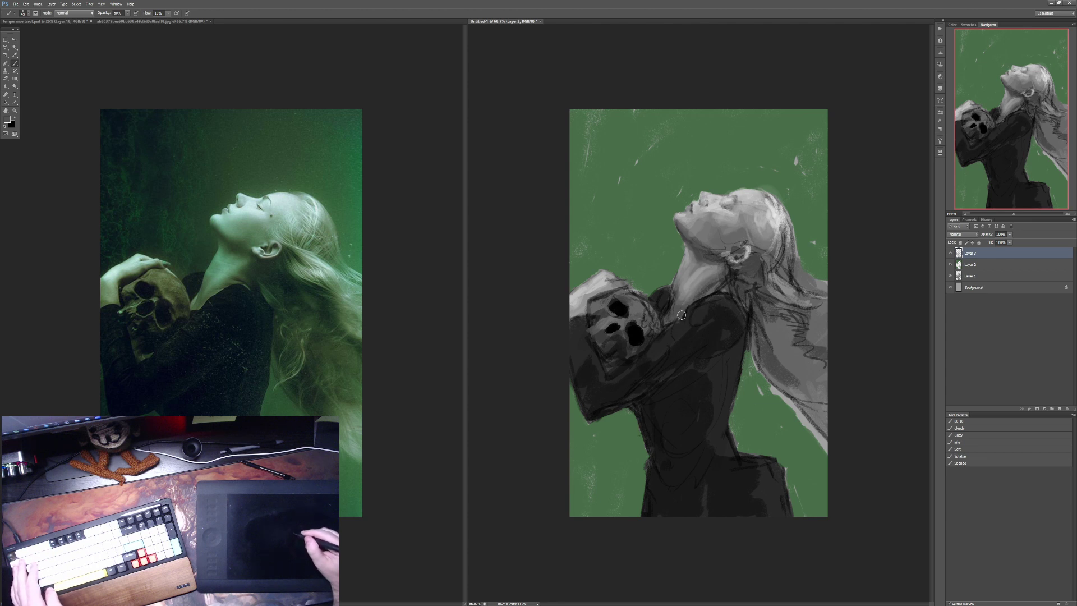
left_click(661, 335, "alt")
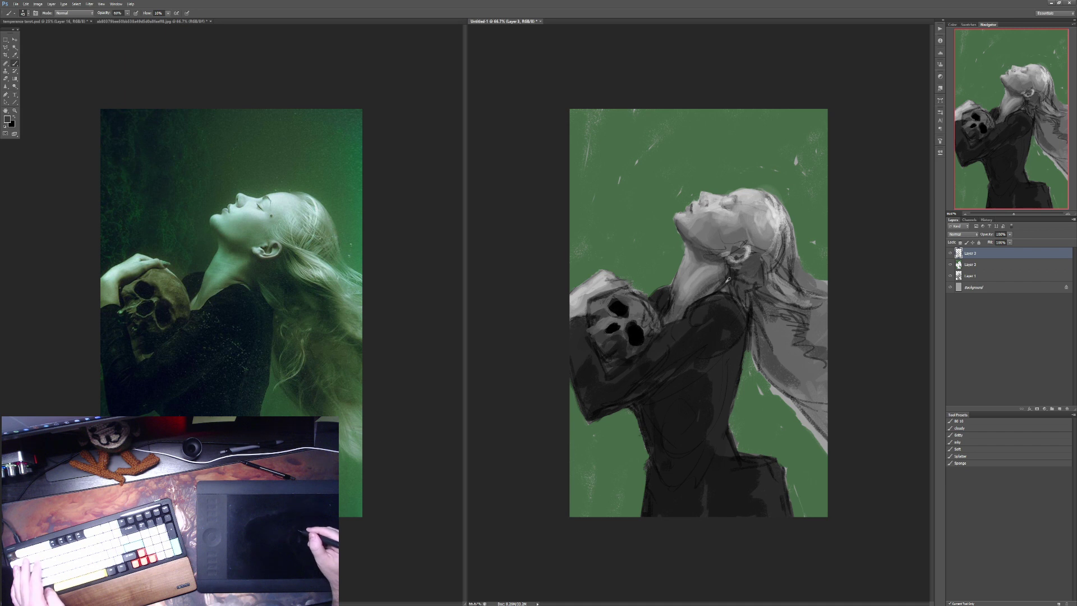
key("3")
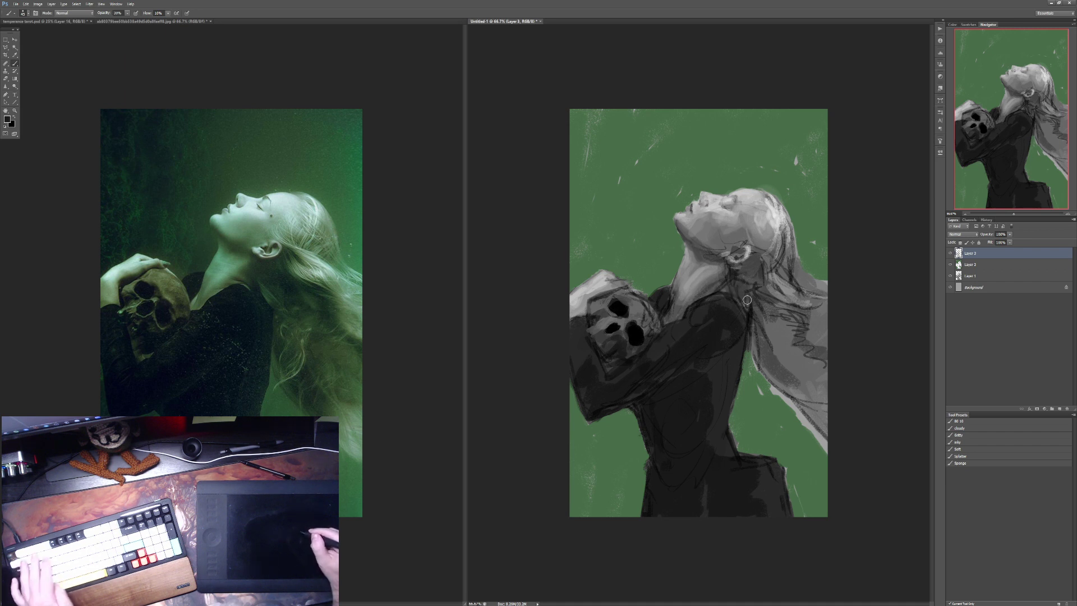
key("4")
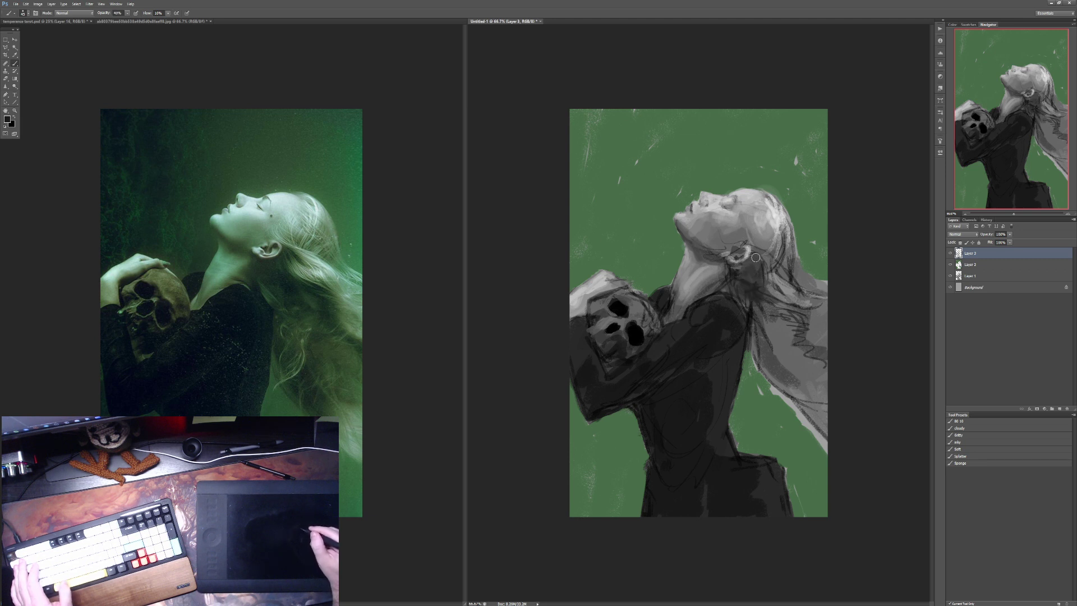
left_click(791, 283, "alt")
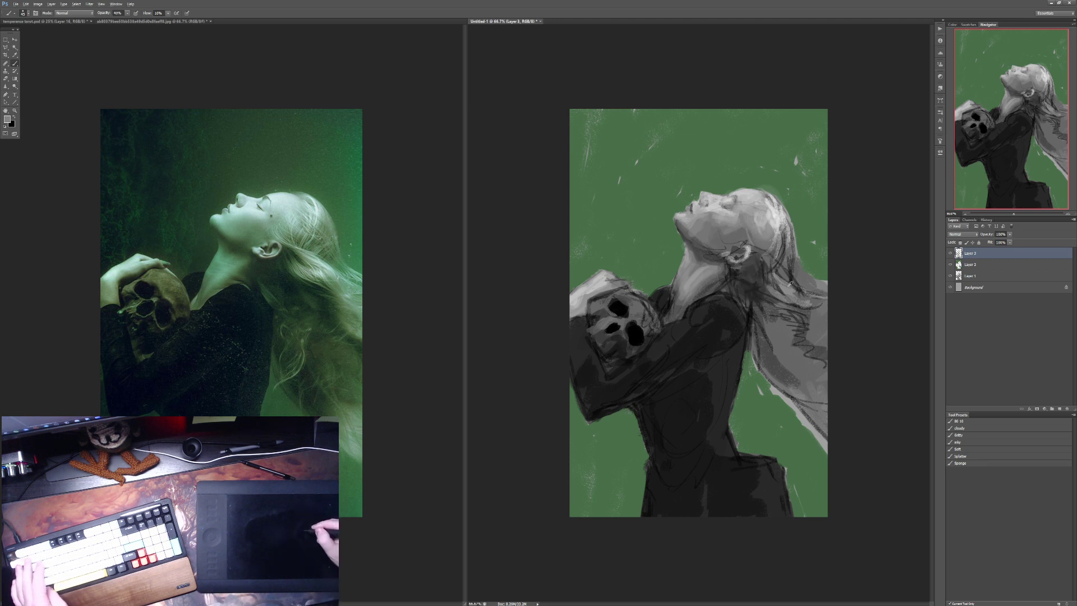
key("6")
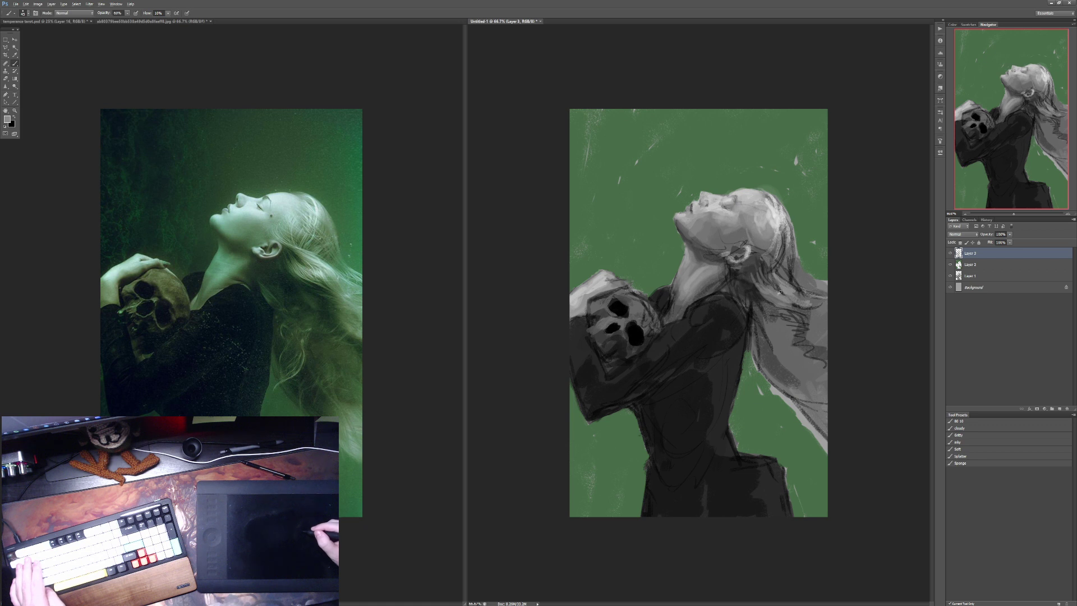
left_click(777, 289, "alt")
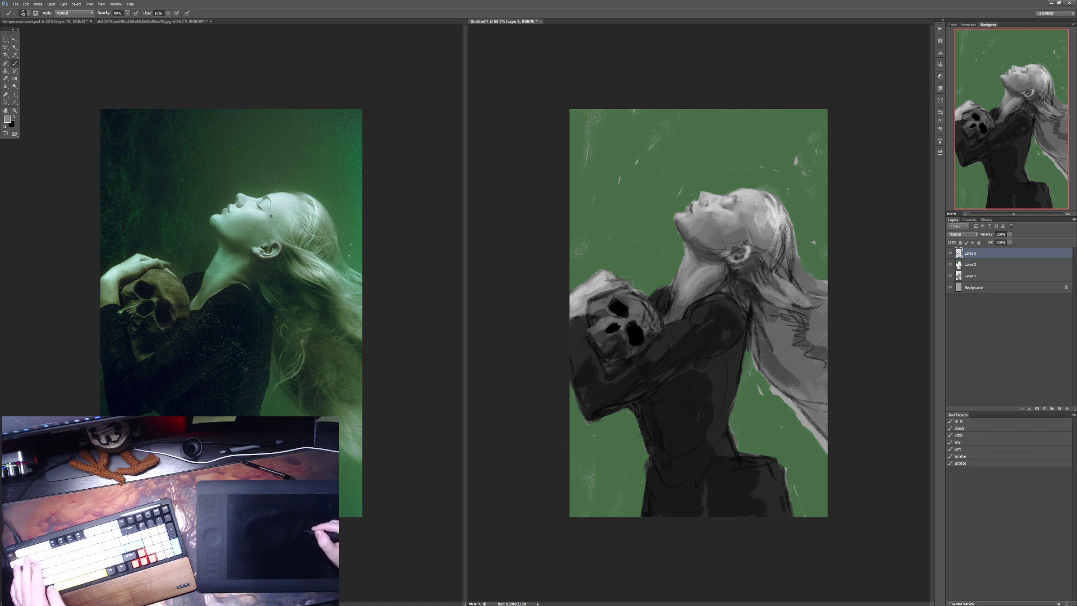
Step: Hatch dark black strokes at 30% opacity down the flowing hair's right edge
left_click(776, 276, "alt")
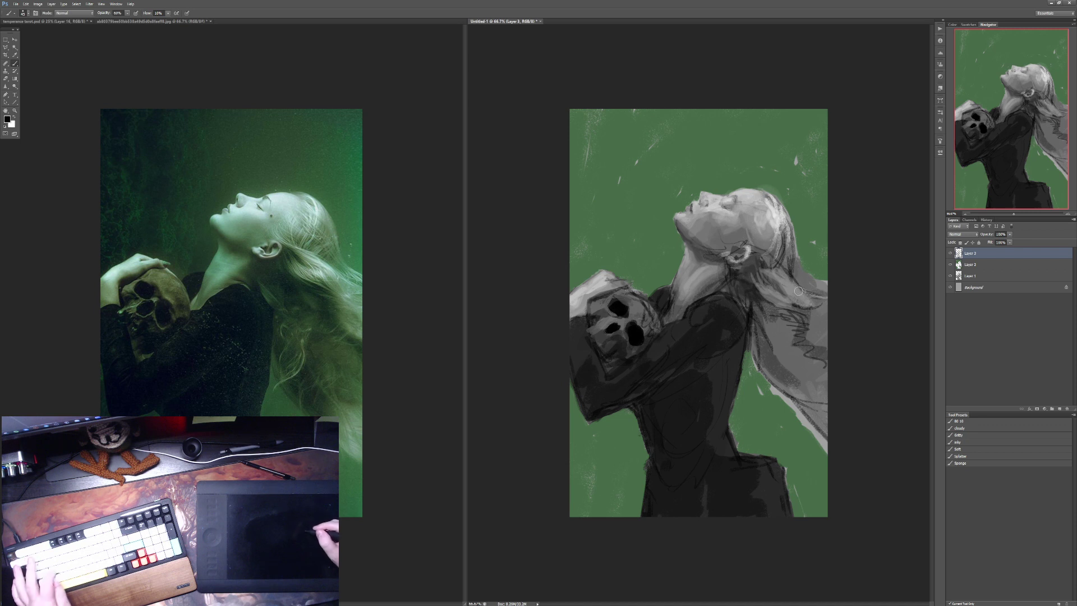
key("1")
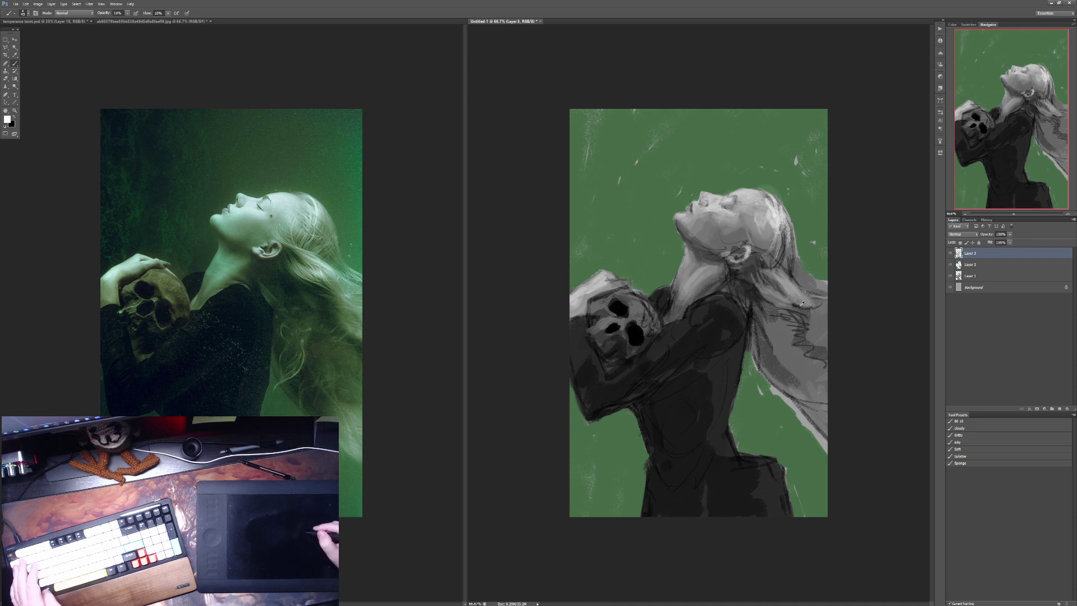
key("x")
key("3")
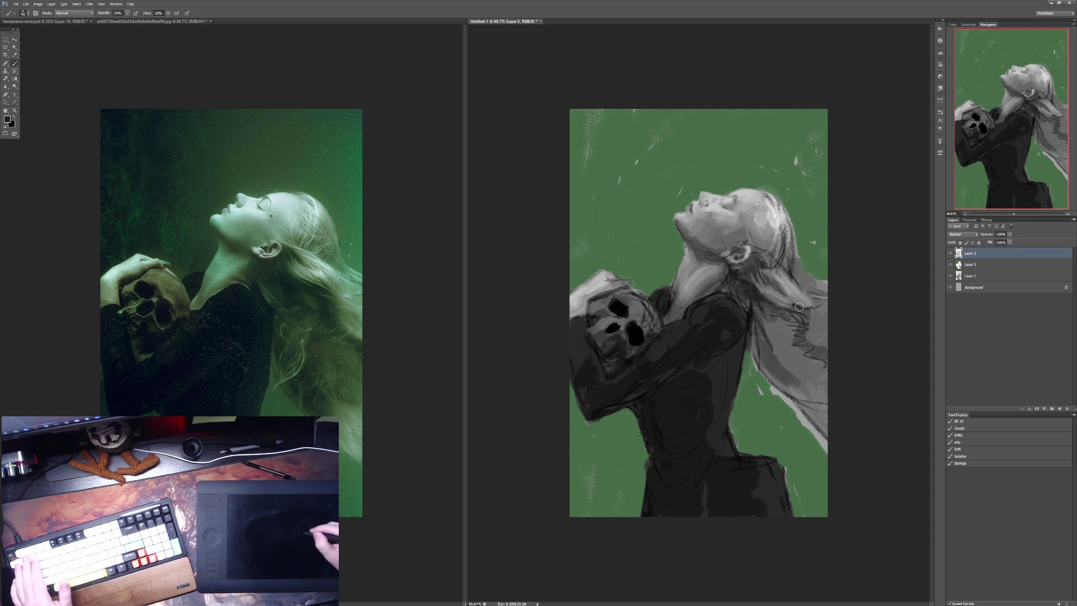
mouse_move(796, 320)
left_mouse_down()
mouse_move(801, 311)
mouse_move(777, 331)
mouse_move(774, 353)
mouse_move(804, 353)
mouse_move(826, 393)
left_mouse_up()
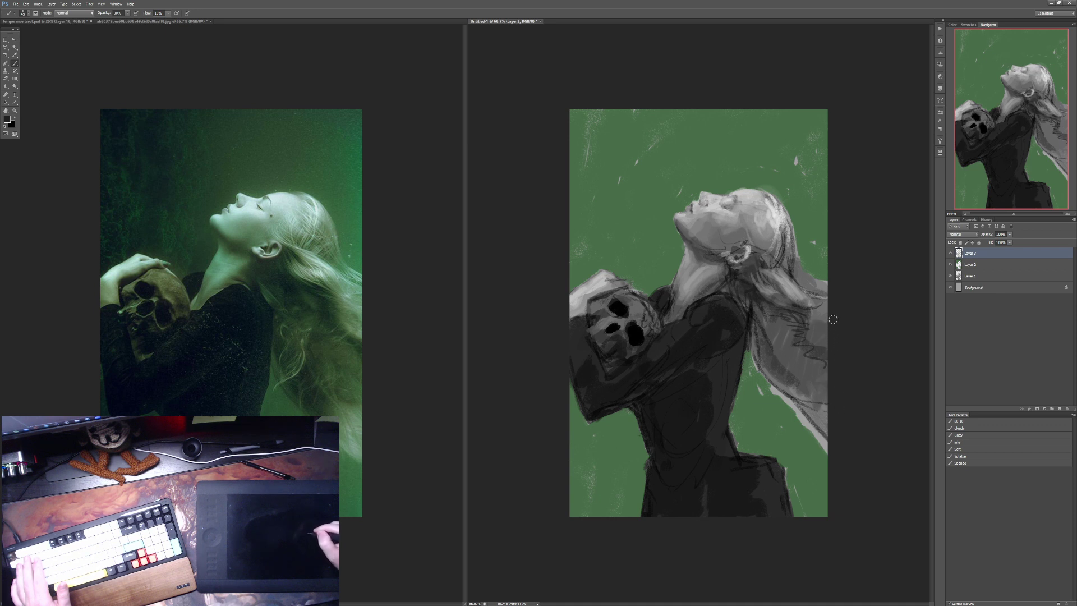
mouse_move(781, 347)
left_mouse_down()
mouse_move(756, 345)
mouse_move(759, 360)
mouse_move(805, 392)
left_mouse_up()
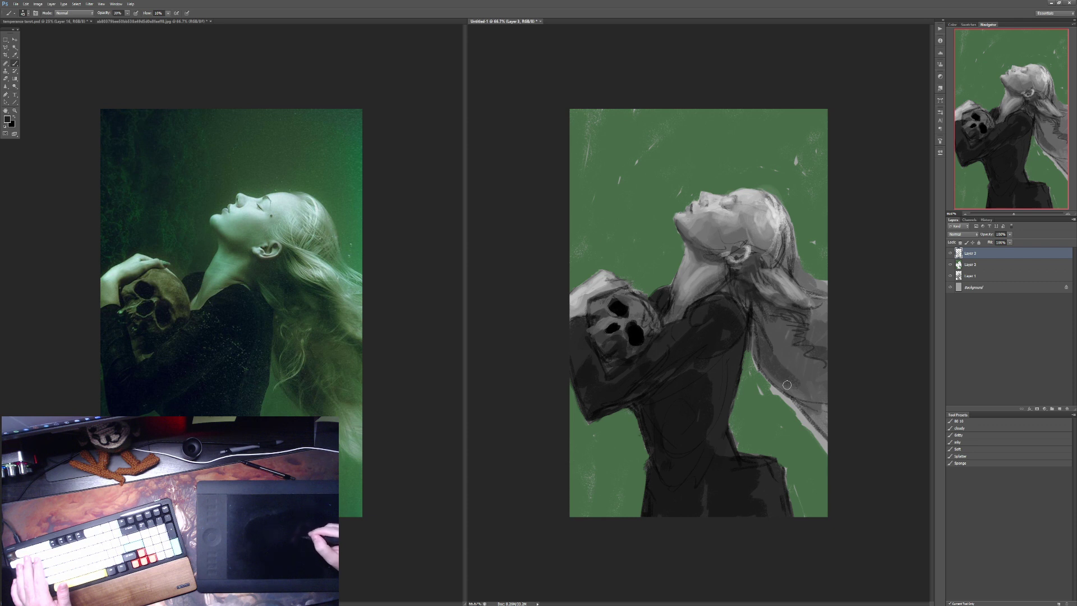
mouse_move(761, 303)
left_mouse_down()
mouse_move(767, 330)
mouse_move(781, 313)
mouse_move(779, 354)
mouse_move(802, 328)
mouse_move(804, 347)
mouse_move(818, 338)
mouse_move(821, 359)
mouse_move(833, 366)
mouse_move(794, 388)
mouse_move(814, 388)
mouse_move(822, 422)
left_mouse_up()
left_click_drag(823, 343, 806, 317)
Step: Brush sampled light and mid greys at 90% opacity over the hair strip near the right edge
left_click(826, 424, "alt")
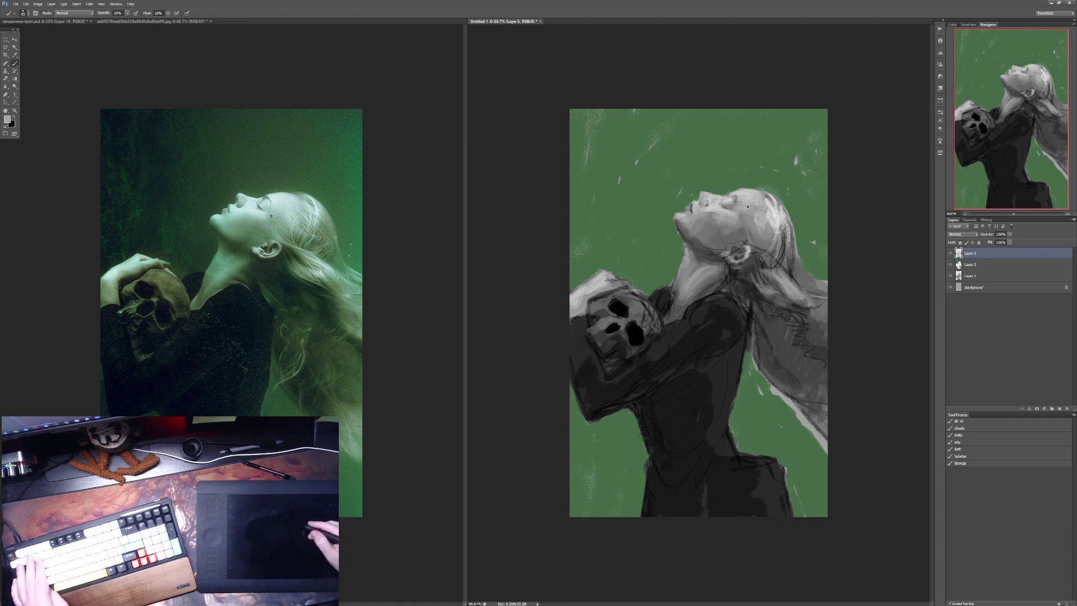
mouse_move(826, 425)
left_mouse_down()
mouse_move(819, 395)
mouse_move(835, 428)
mouse_move(823, 442)
mouse_move(816, 396)
mouse_move(831, 410)
mouse_move(812, 378)
mouse_move(848, 378)
mouse_move(801, 373)
mouse_move(808, 401)
mouse_move(841, 363)
mouse_move(778, 402)
mouse_move(814, 435)
left_mouse_up()
left_click(792, 373, "alt")
left_click(778, 402, "alt")
key("9")
mouse_move(799, 387)
left_mouse_down()
mouse_move(771, 375)
mouse_move(797, 401)
mouse_move(757, 358)
left_mouse_up()
left_click(774, 393, "alt")
key("6")
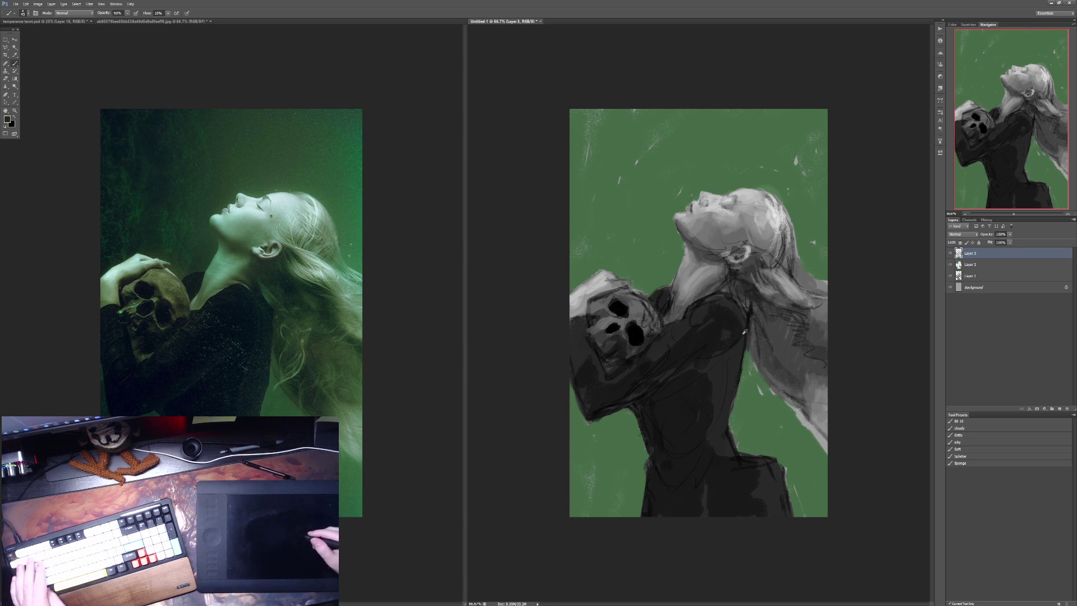
Step: Paint light, then darker 30% strokes along the body and hair edge, darkening the lower hair edge
left_click(749, 278, "alt")
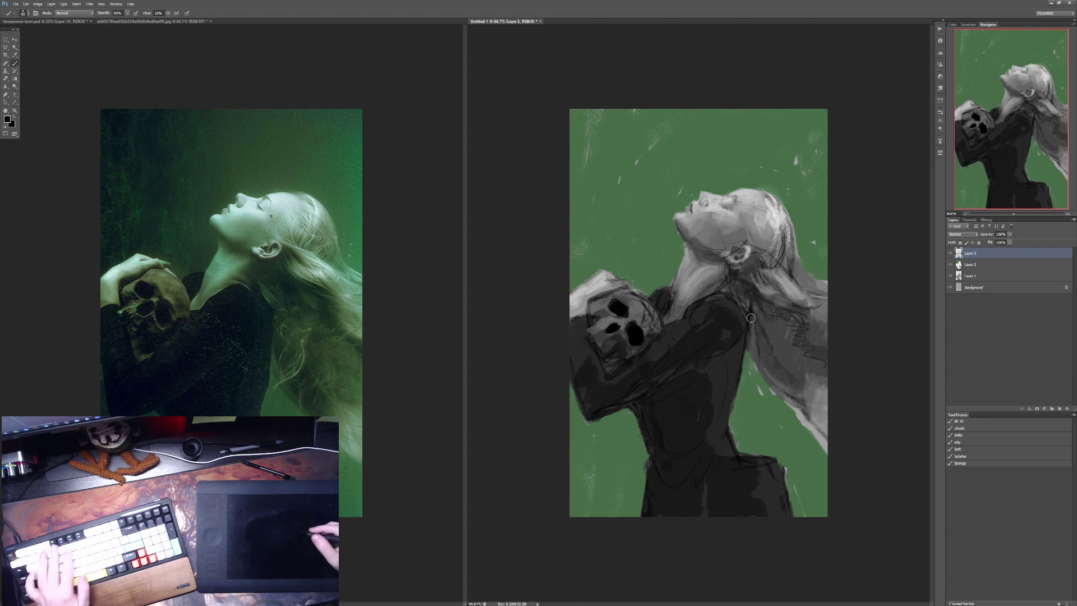
key("7")
left_click_drag(743, 336, 744, 368)
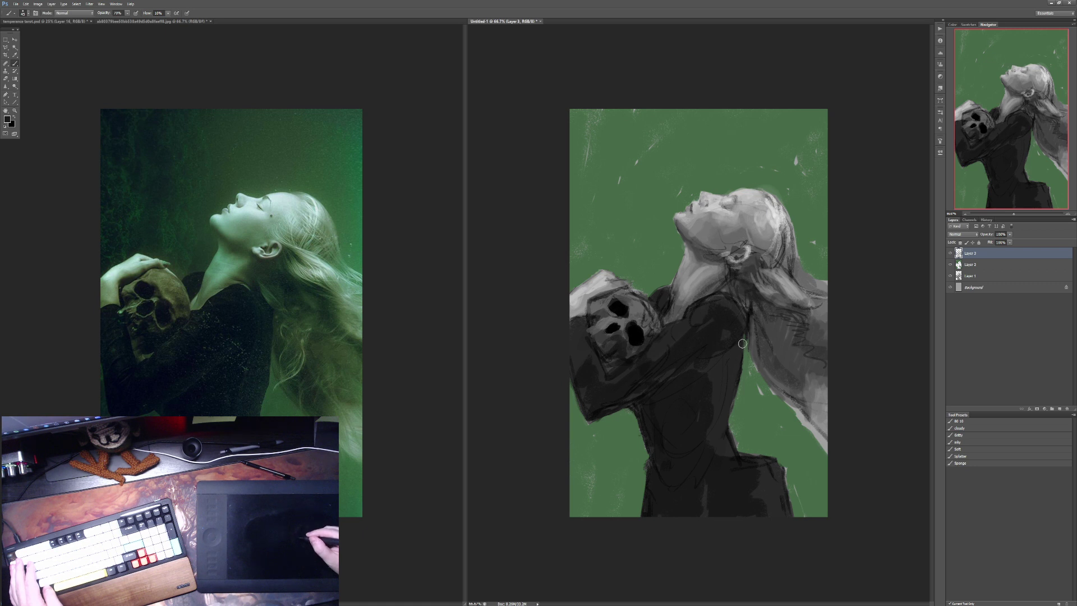
key("8")
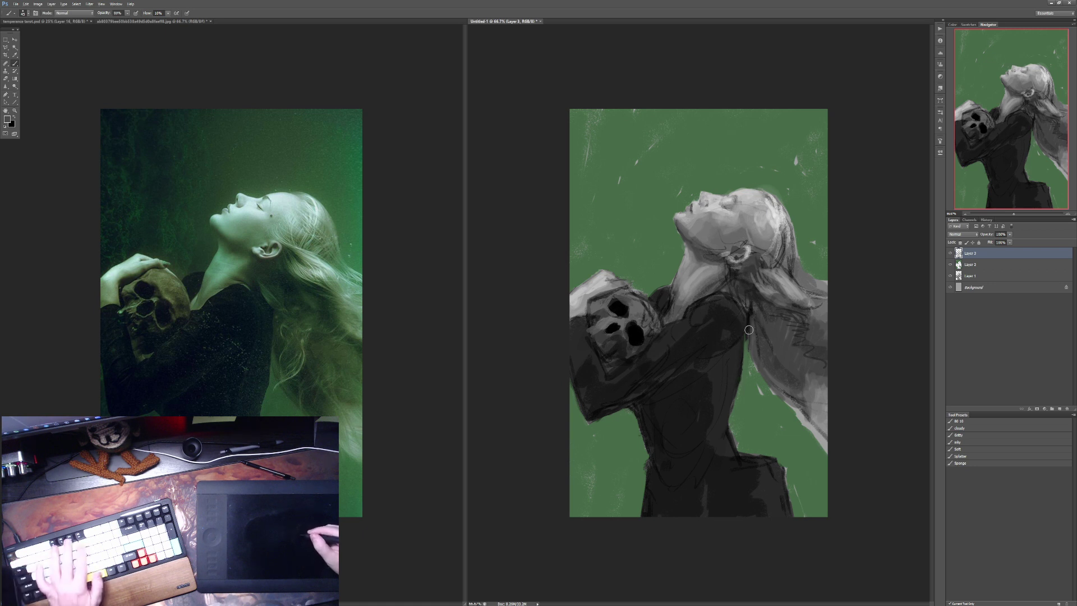
key("3")
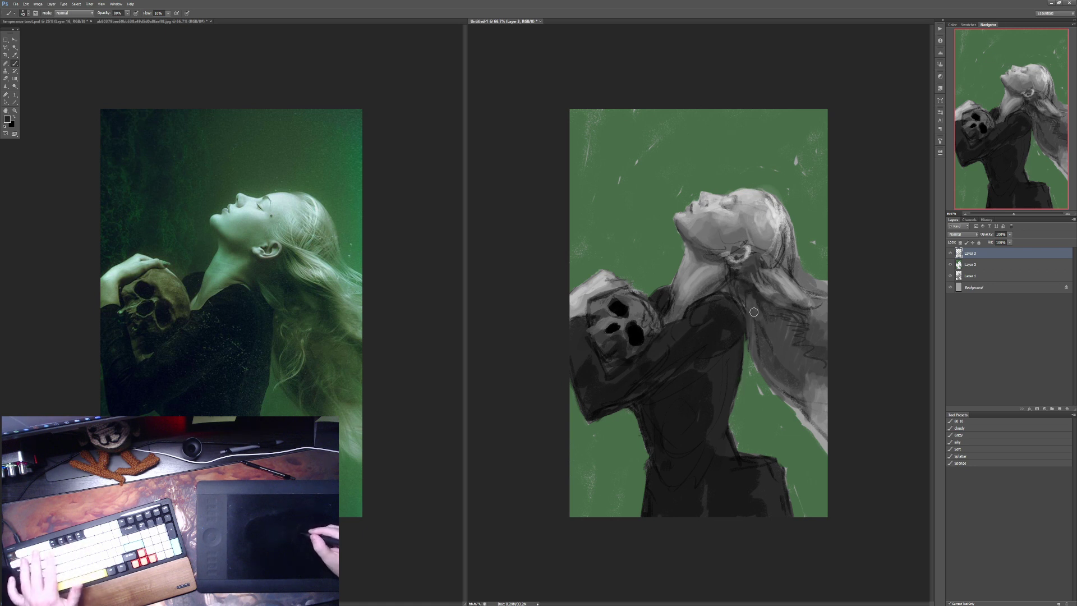
mouse_move(756, 300)
left_mouse_down()
mouse_move(751, 319)
mouse_move(758, 314)
mouse_move(772, 364)
left_mouse_up()
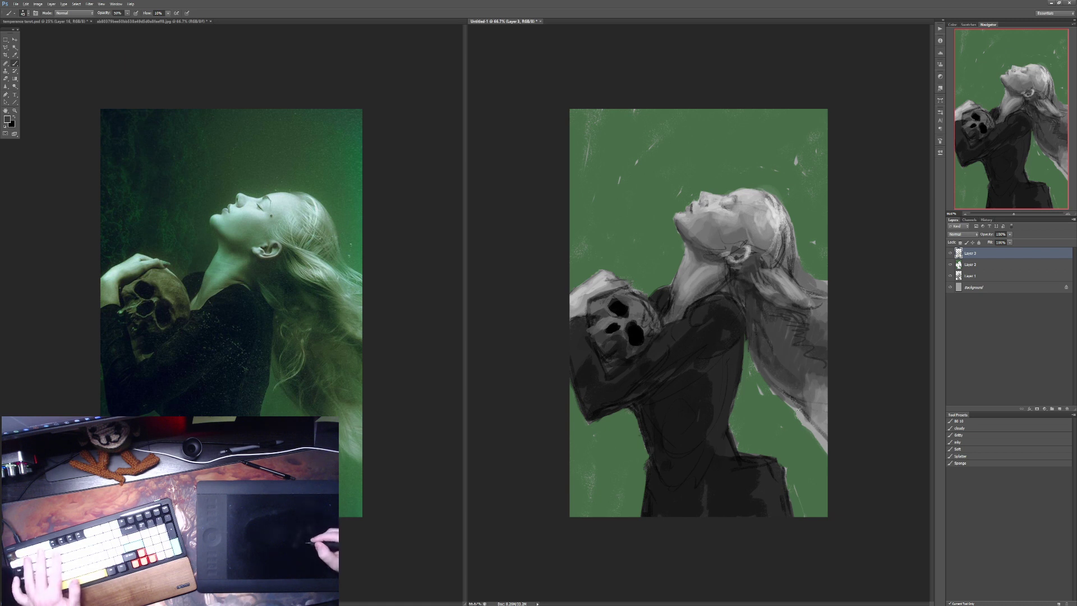
left_click_drag(785, 397, 818, 438)
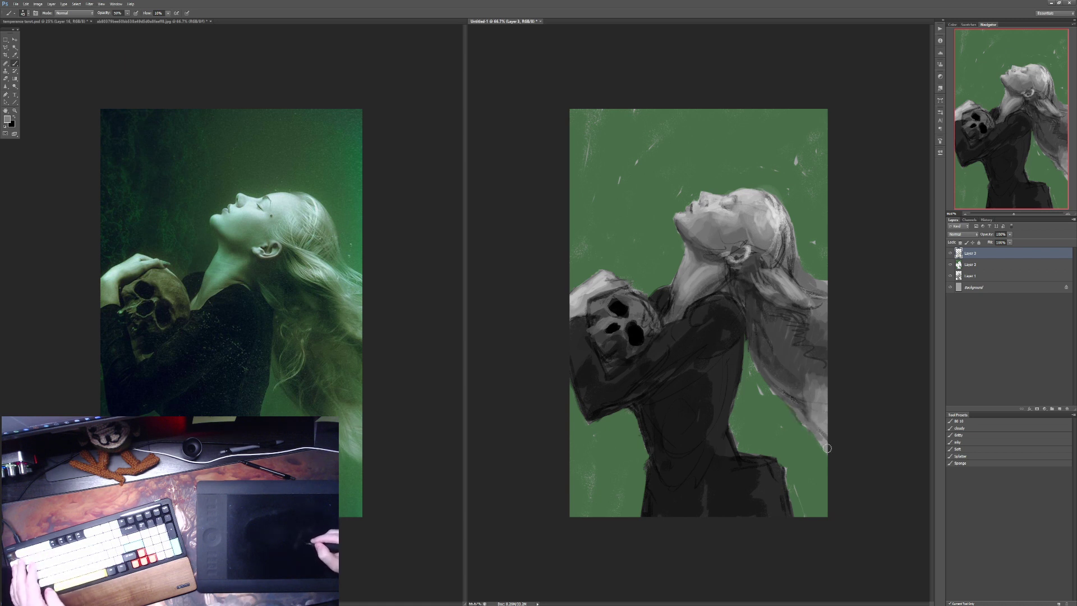
Step: Sample tones from the hair edge and face, switch to black, and set opacity 30–60%
left_click(795, 427, "alt")
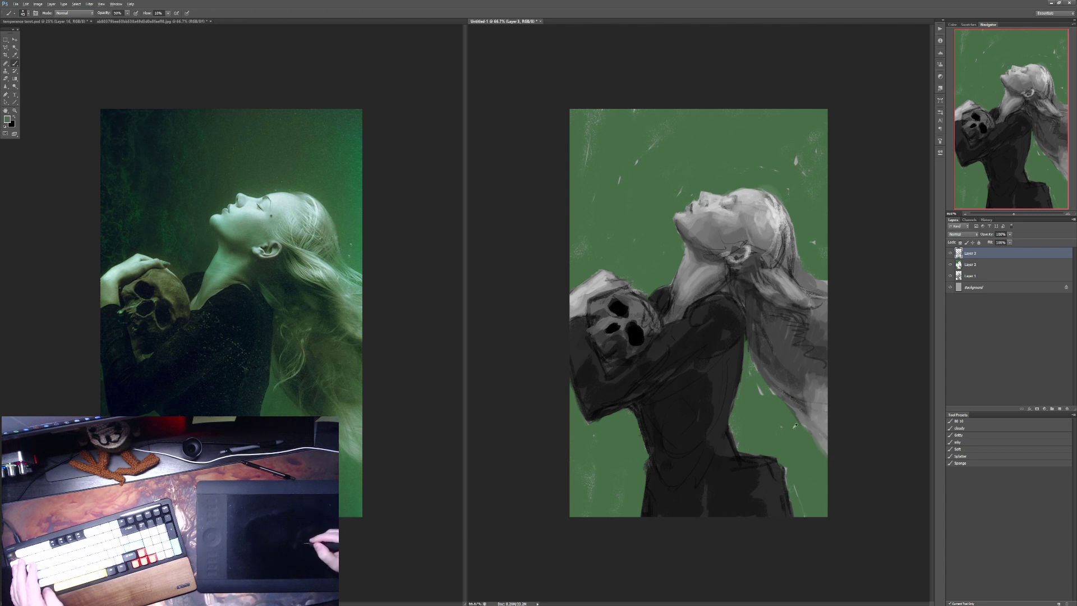
left_click(721, 216, "alt")
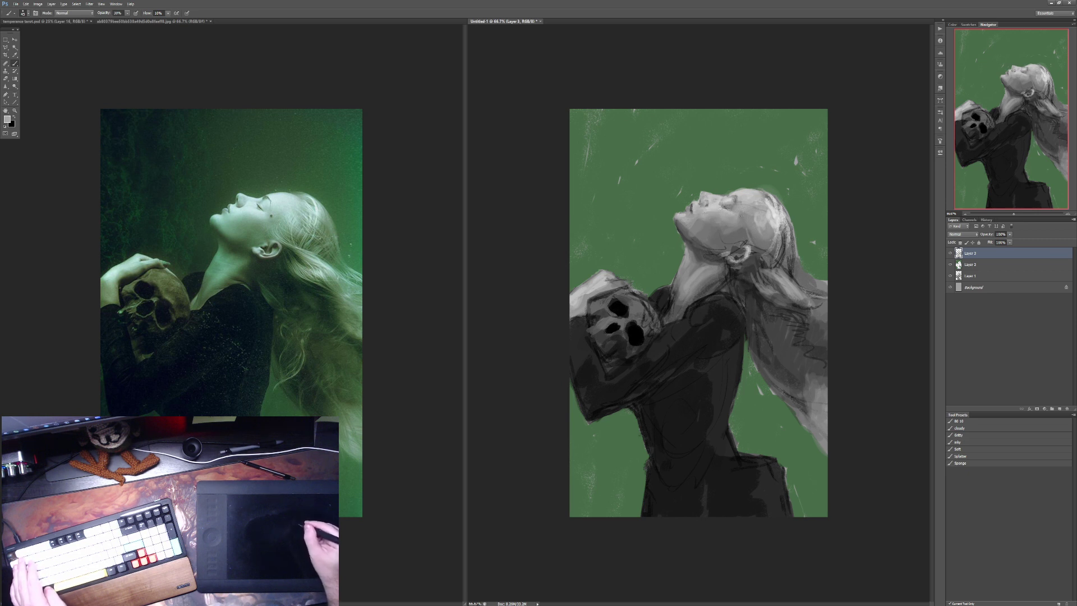
key("x")
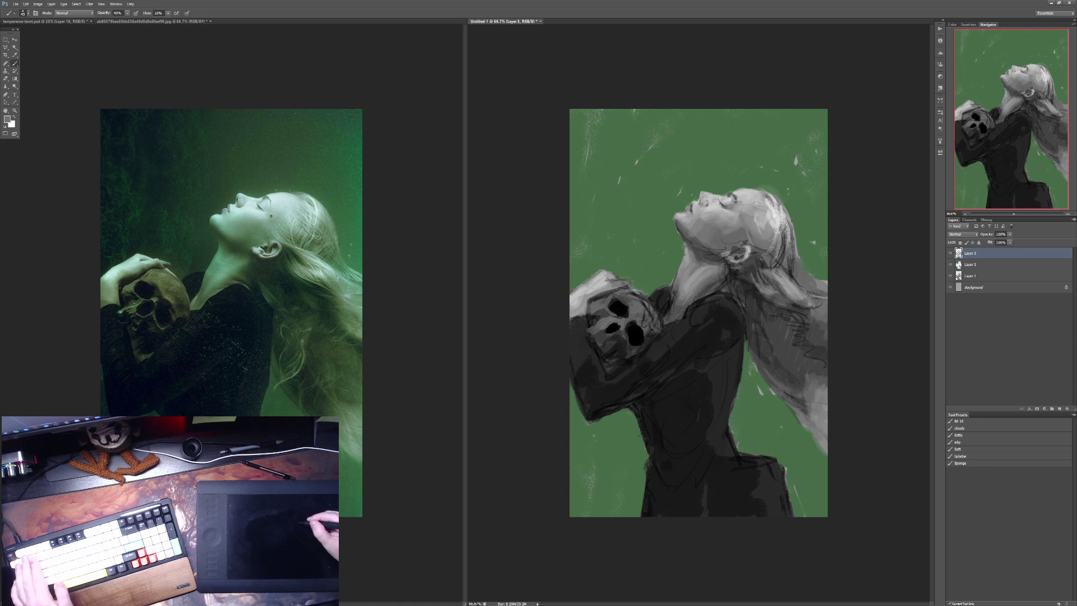
key("3")
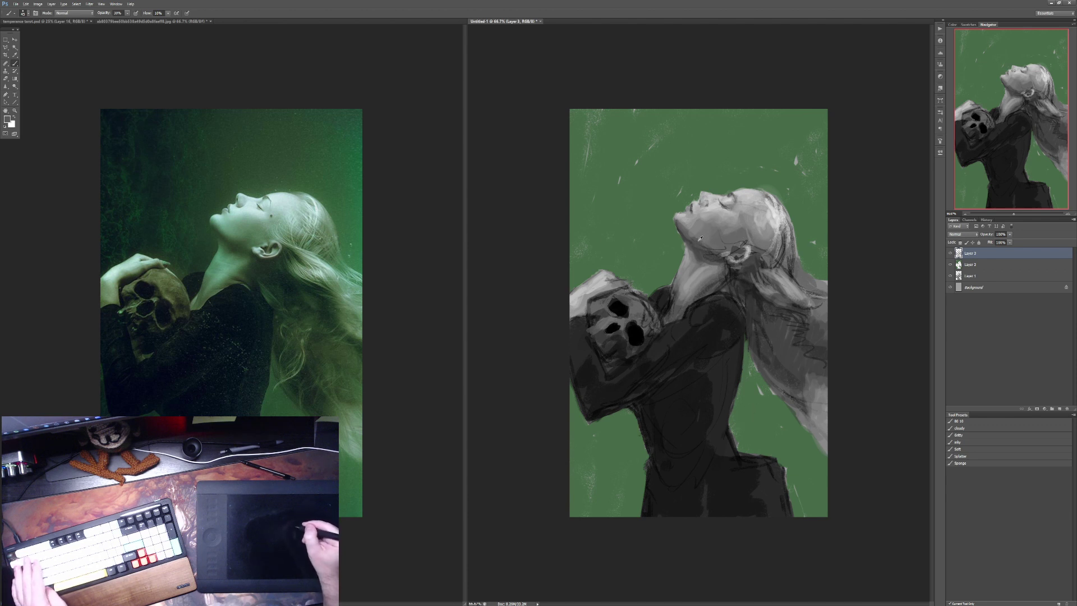
key("4")
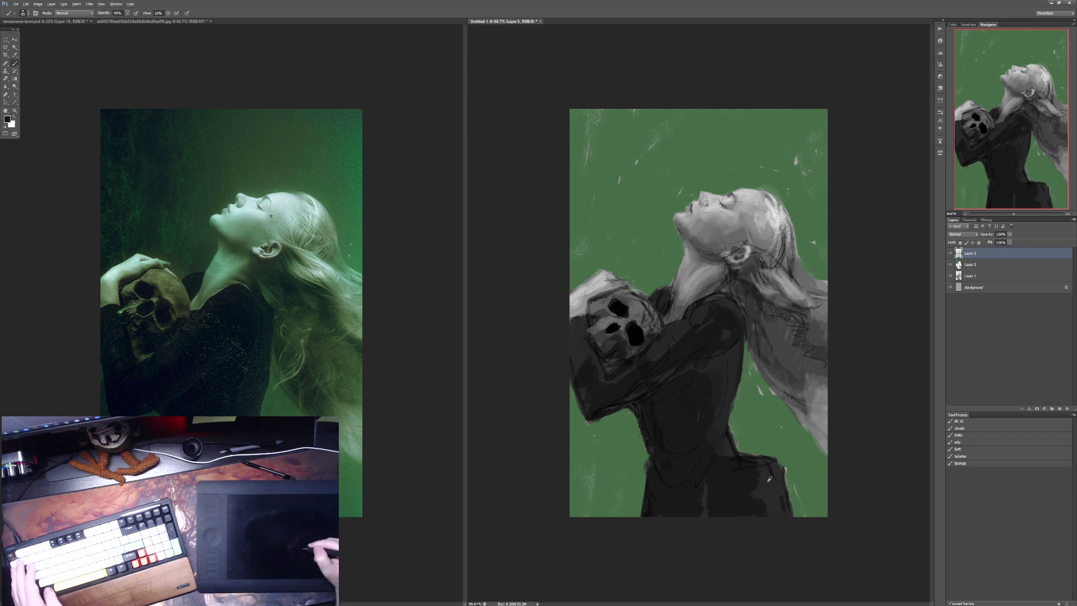
key("6")
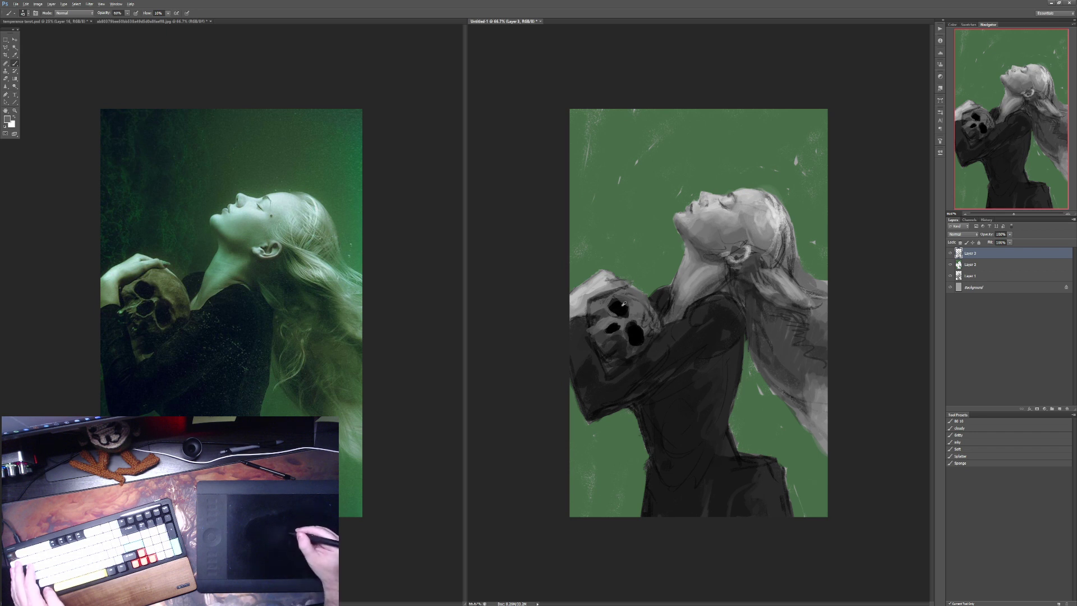
Step: Darken around the skull's right eye socket in black at 40–30%, then repaint the lower socket at 70%
key("d")
key("4")
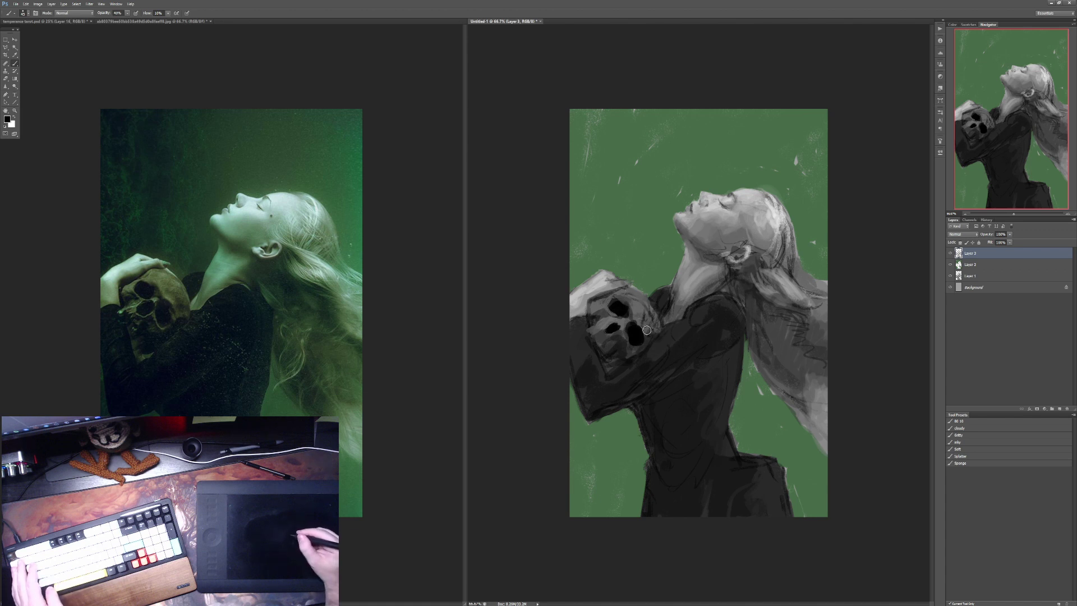
left_click_drag(646, 330, 639, 333)
key("3")
left_click_drag(643, 325, 649, 333)
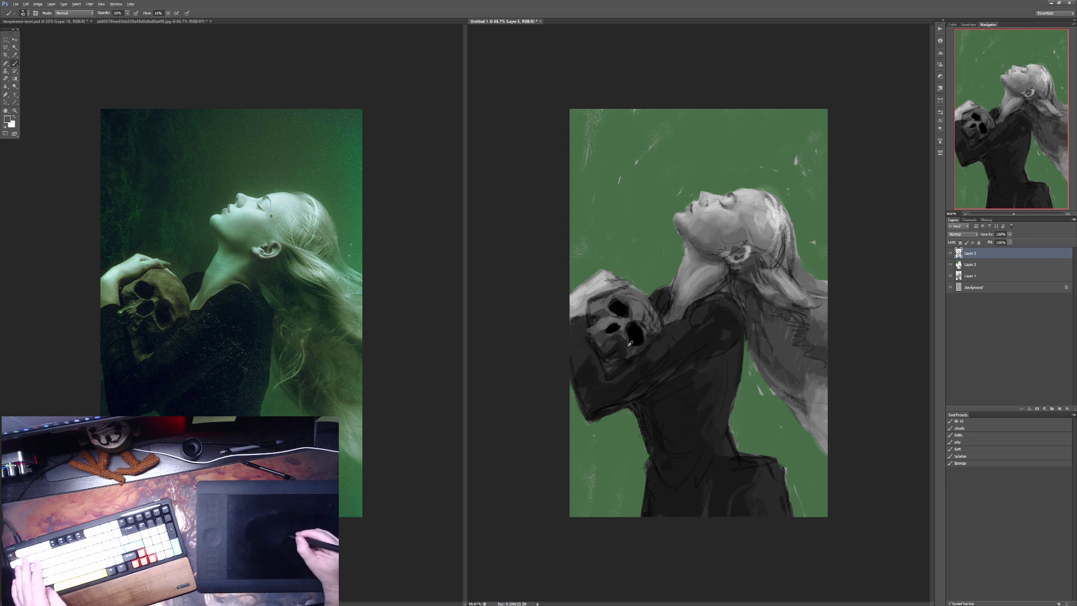
key("7")
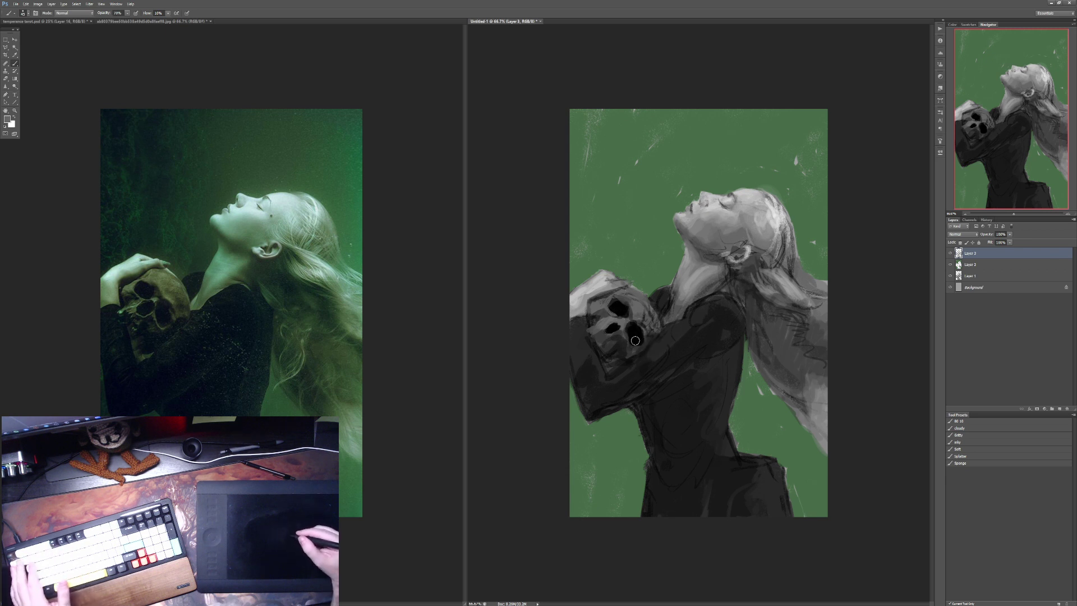
left_click_drag(627, 330, 636, 344)
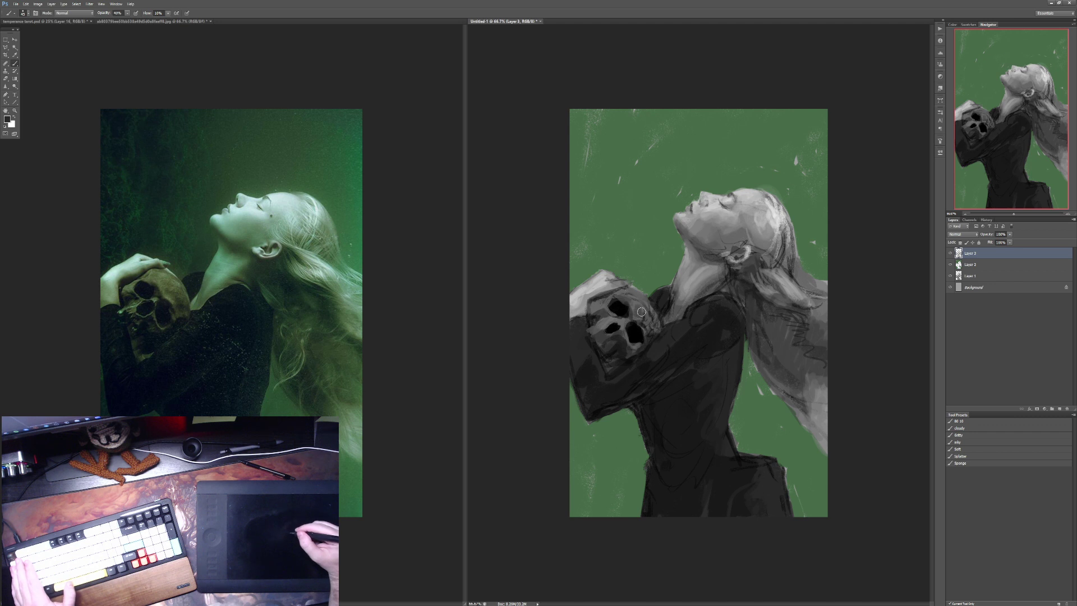
Step: Sample light grey and socket black from the skull, adjusting black opacity between 20% and 60%
left_click(642, 301, "alt")
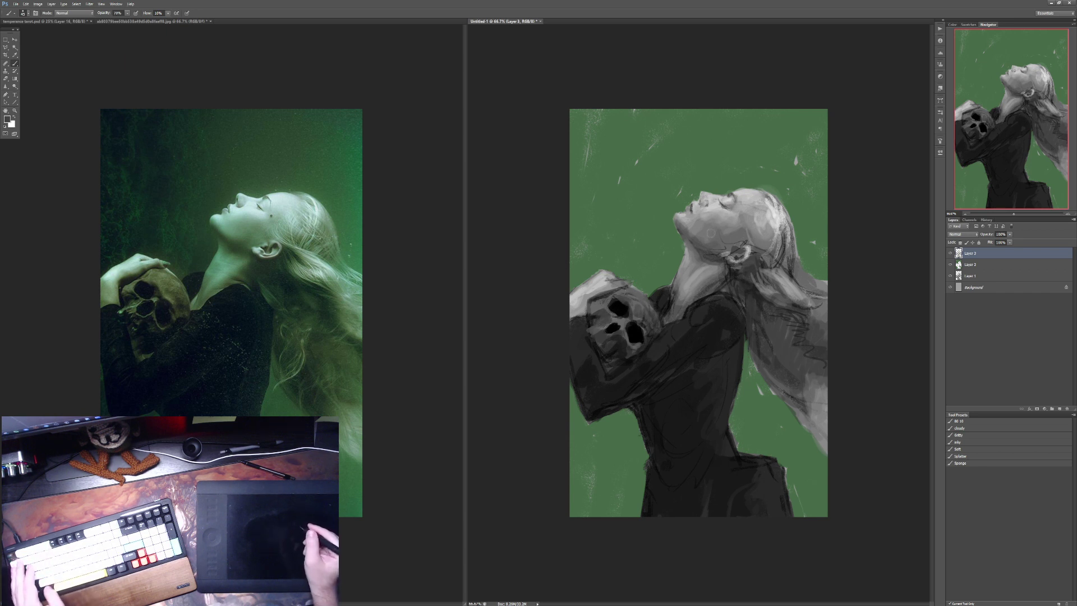
left_click(622, 312, "alt")
key("2")
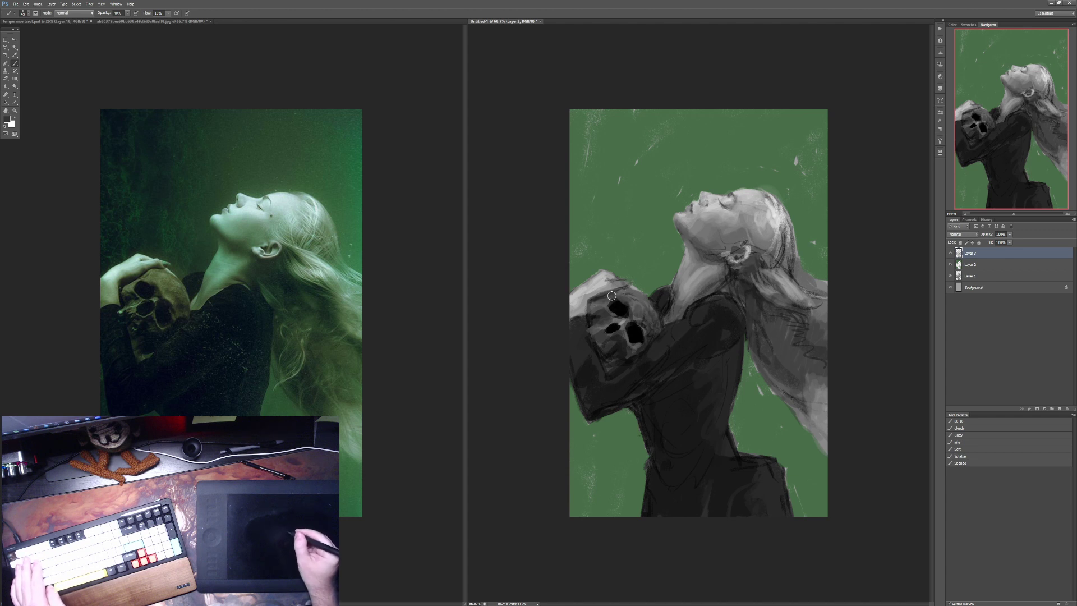
left_click(624, 323, "alt")
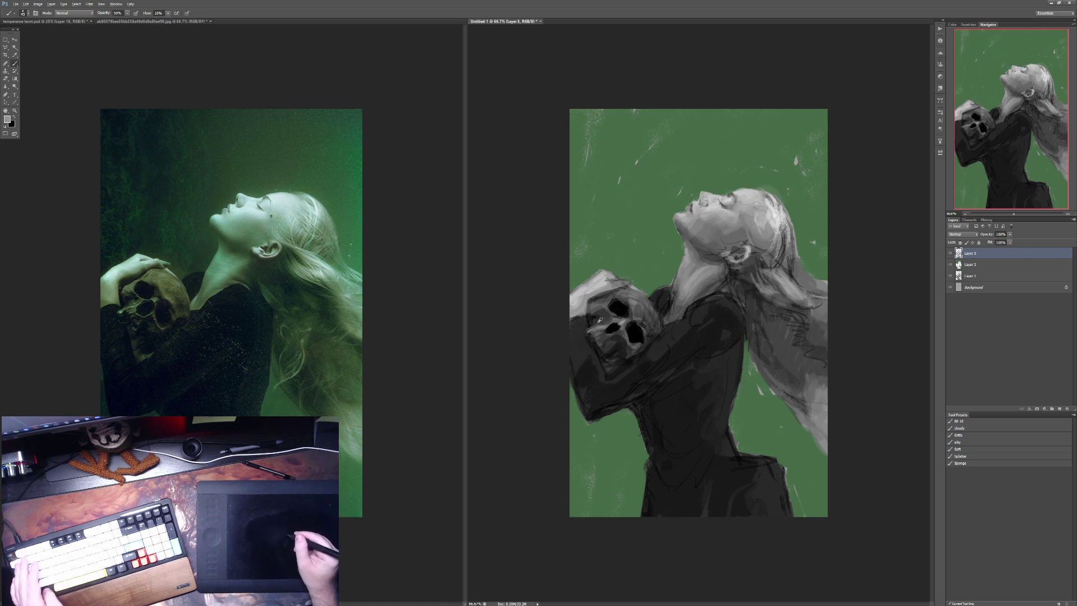
key("x")
key("6")
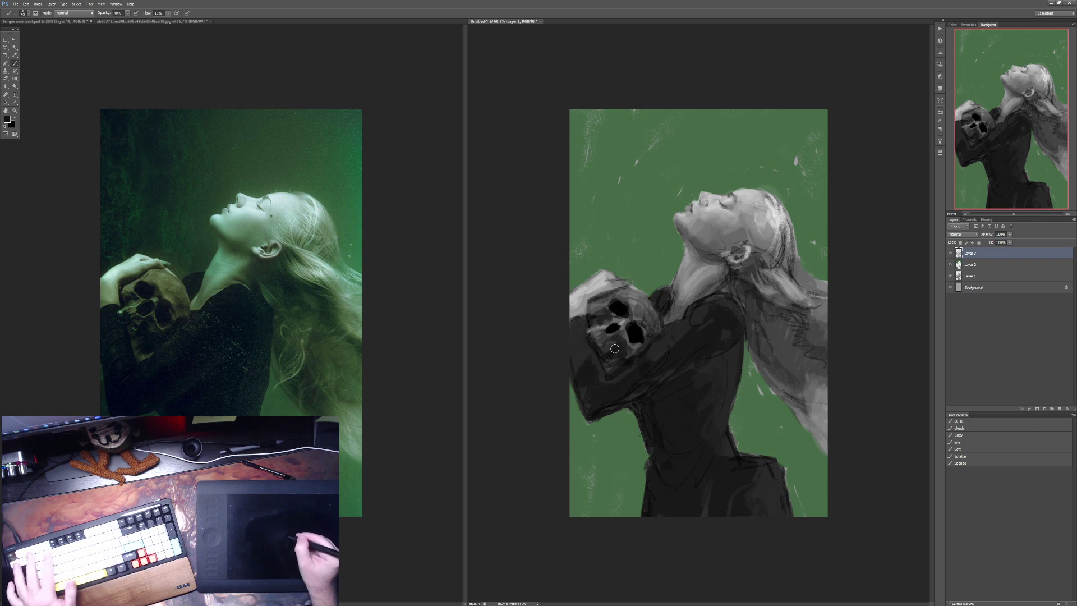
key("4")
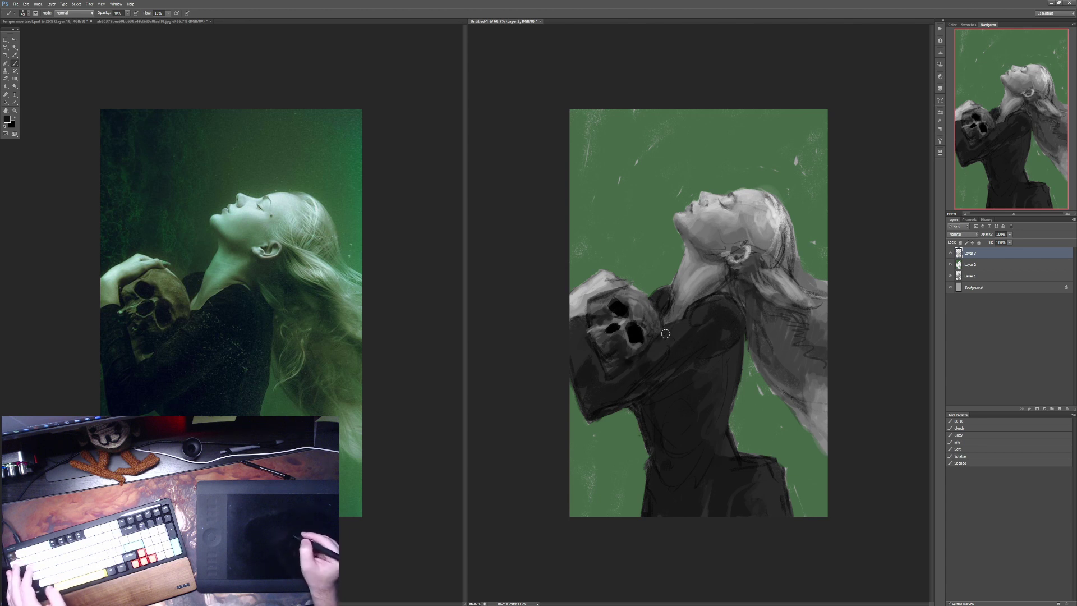
Step: Reset to default black at 90%, then sample the dark dress colour at 30% opacity
key("d")
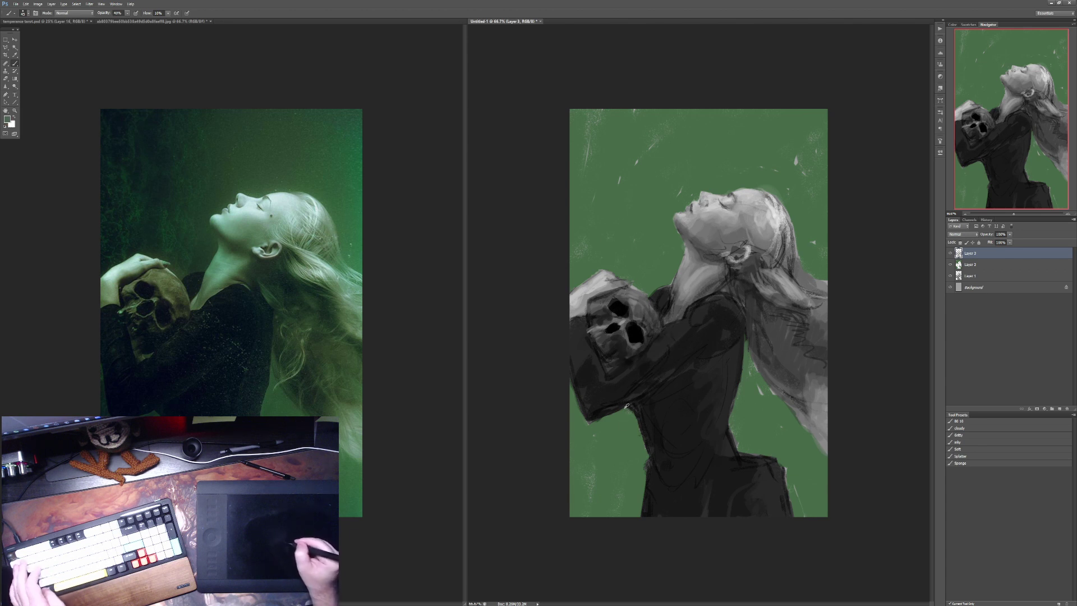
key("9")
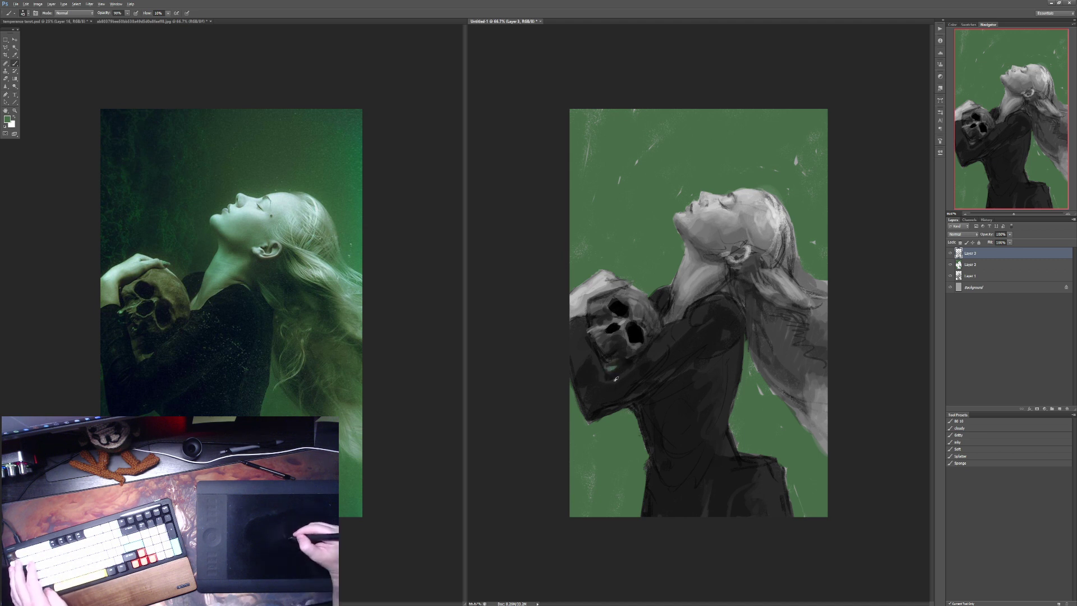
left_click(634, 375, "alt")
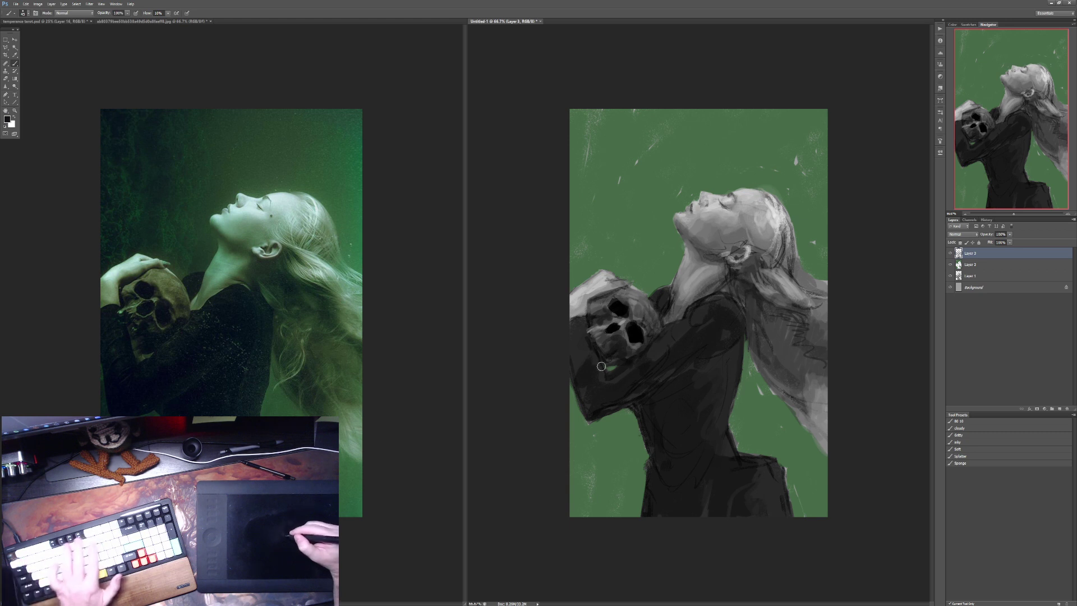
key("3")
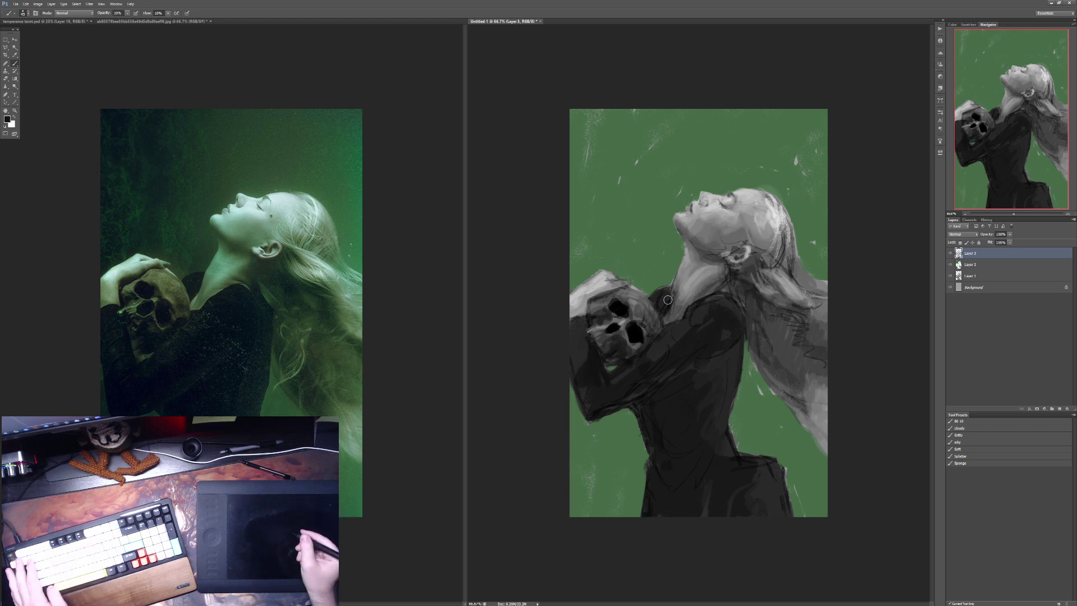
Step: Sample greens and greys around the jaw and figure, settling on the dark colour at 40% opacity
left_click(678, 236, "alt")
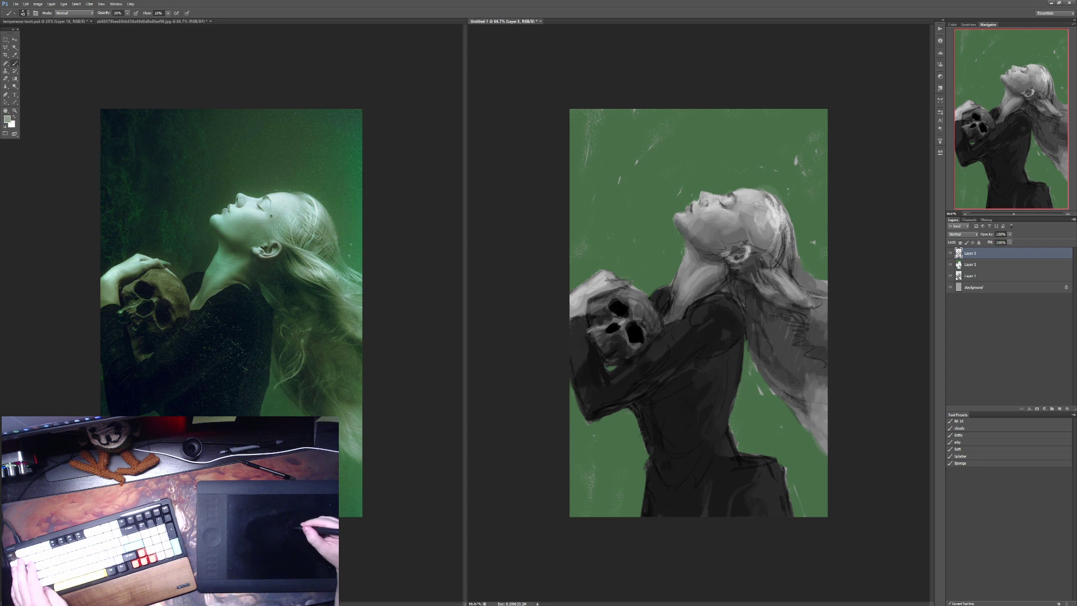
key("8")
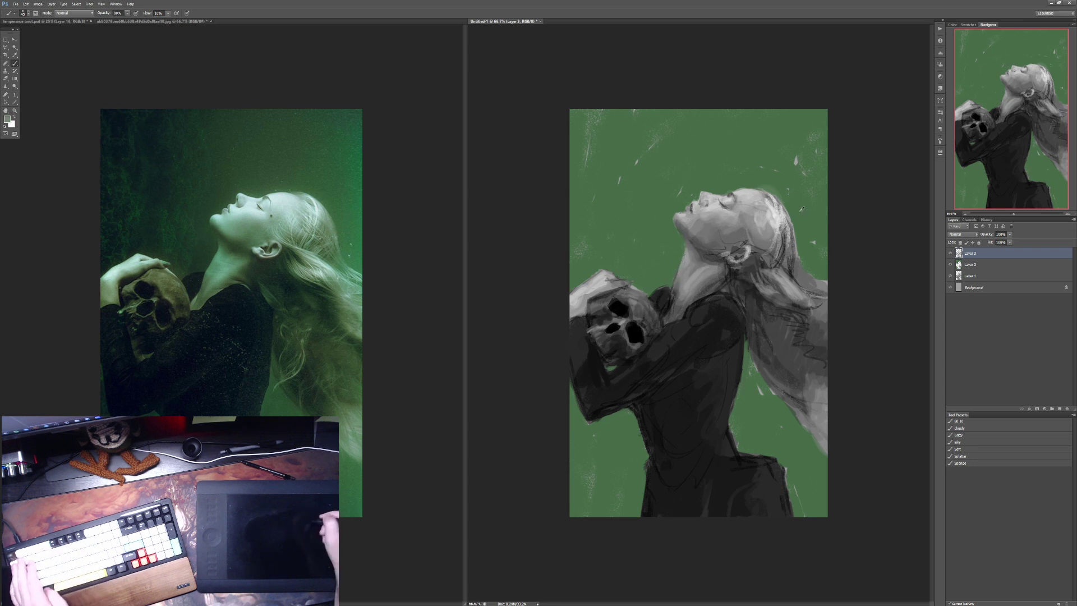
left_click(752, 178, "alt")
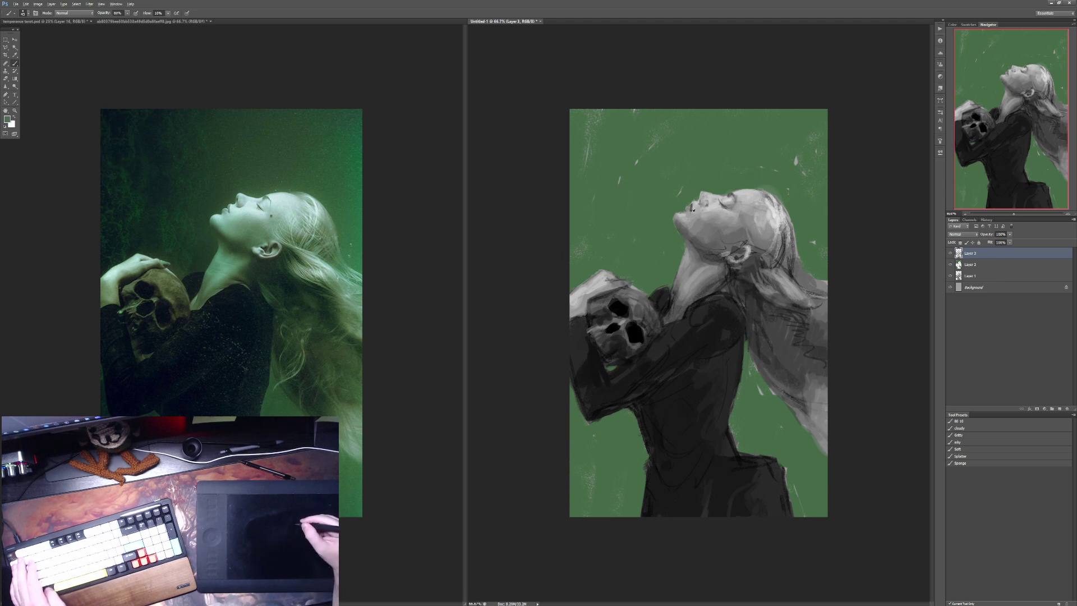
left_click(704, 228, "alt")
key("4")
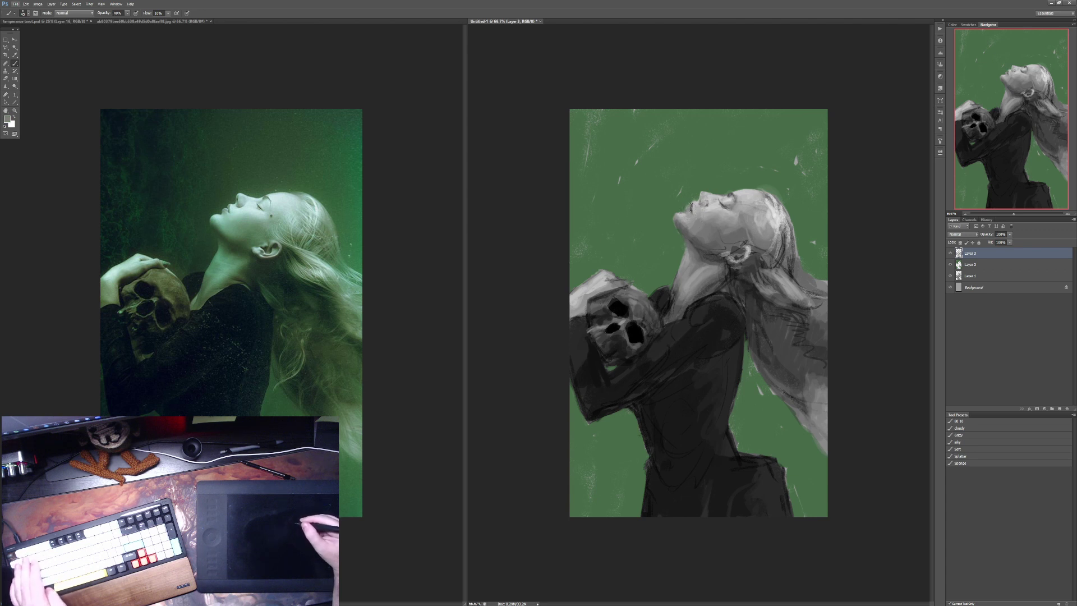
left_click(703, 281, "alt")
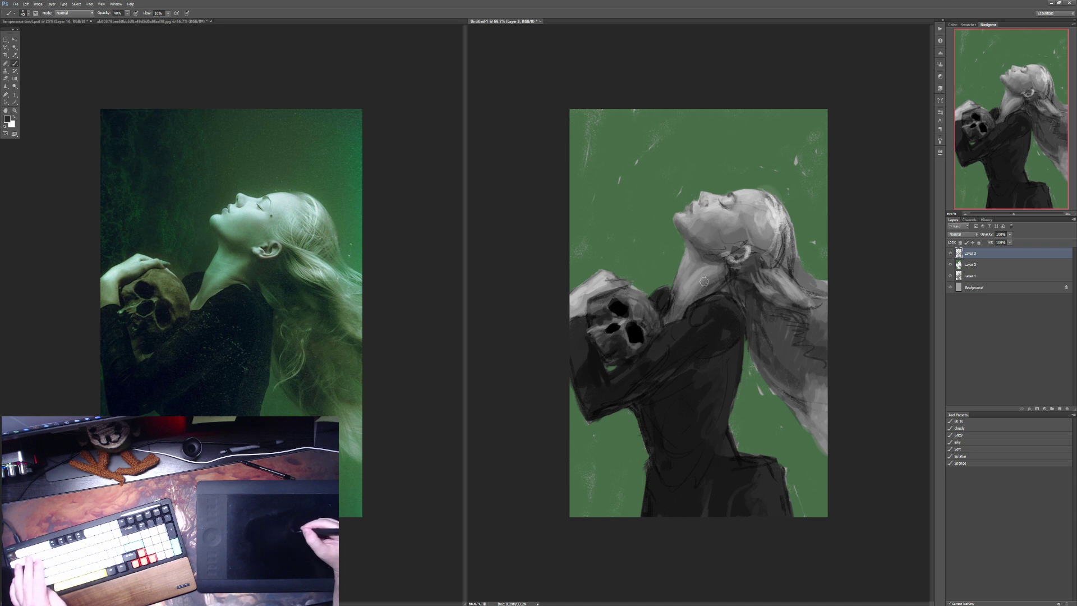
key("3")
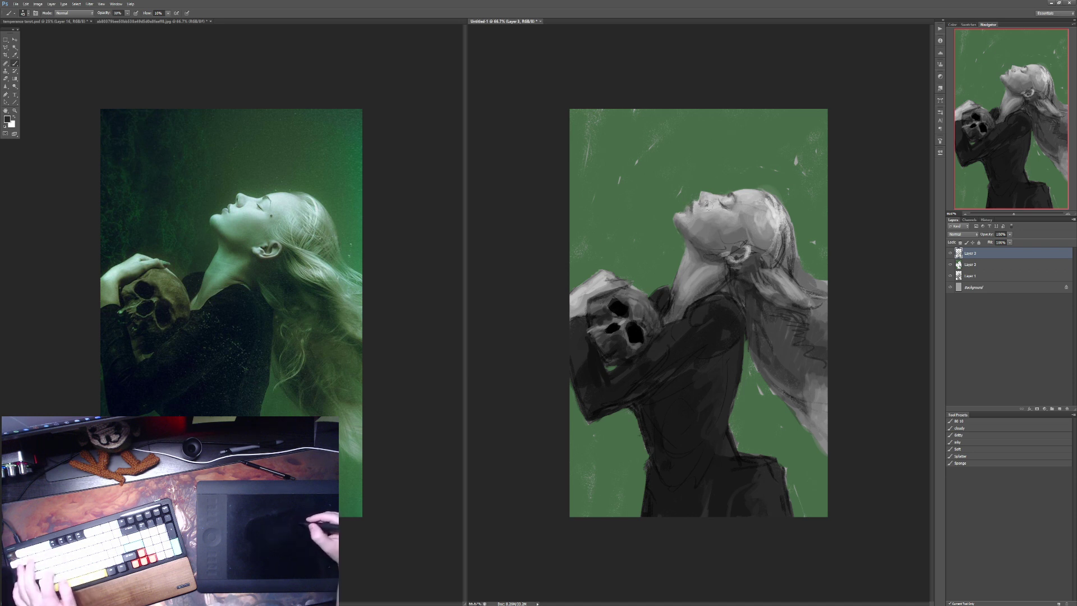
key("x")
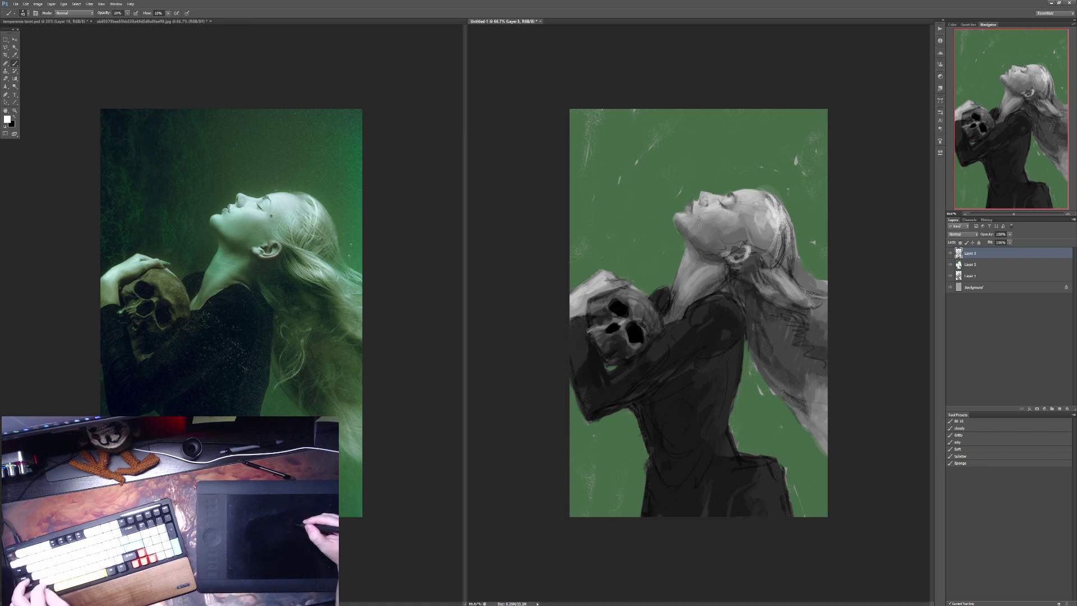
key("x")
key("4")
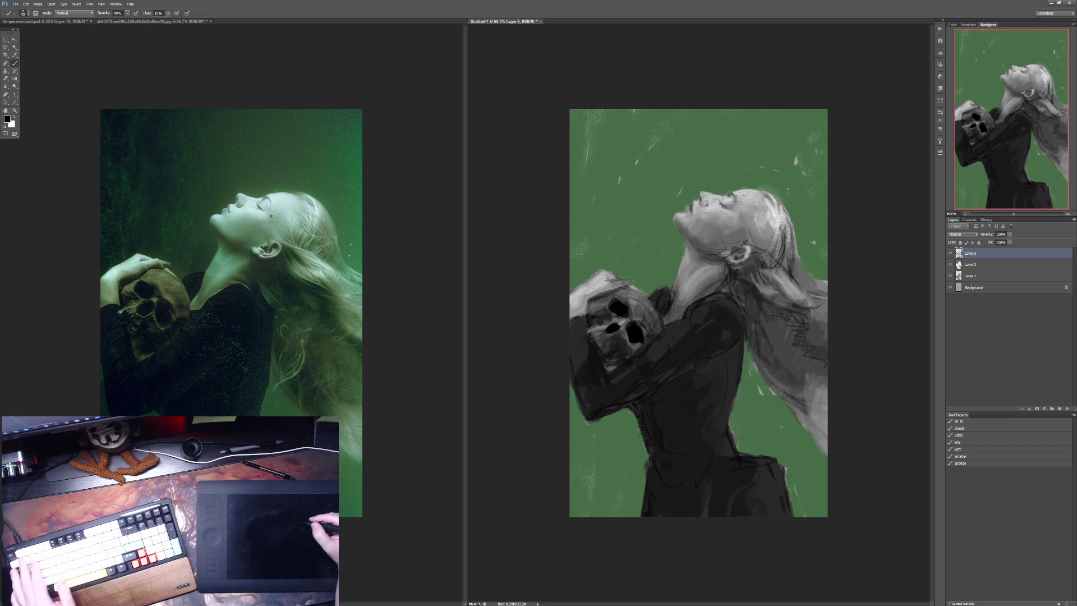
Step: Sample a light grey from the jaw and paint soft 20% strokes on top of the hair
left_click(705, 187, "alt")
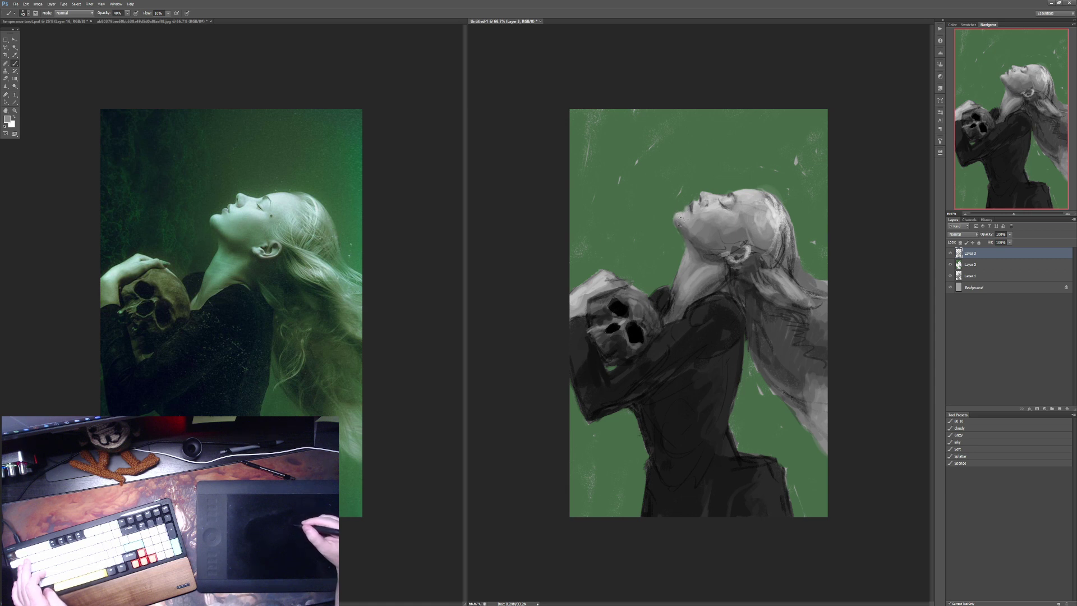
left_click(677, 222, "alt")
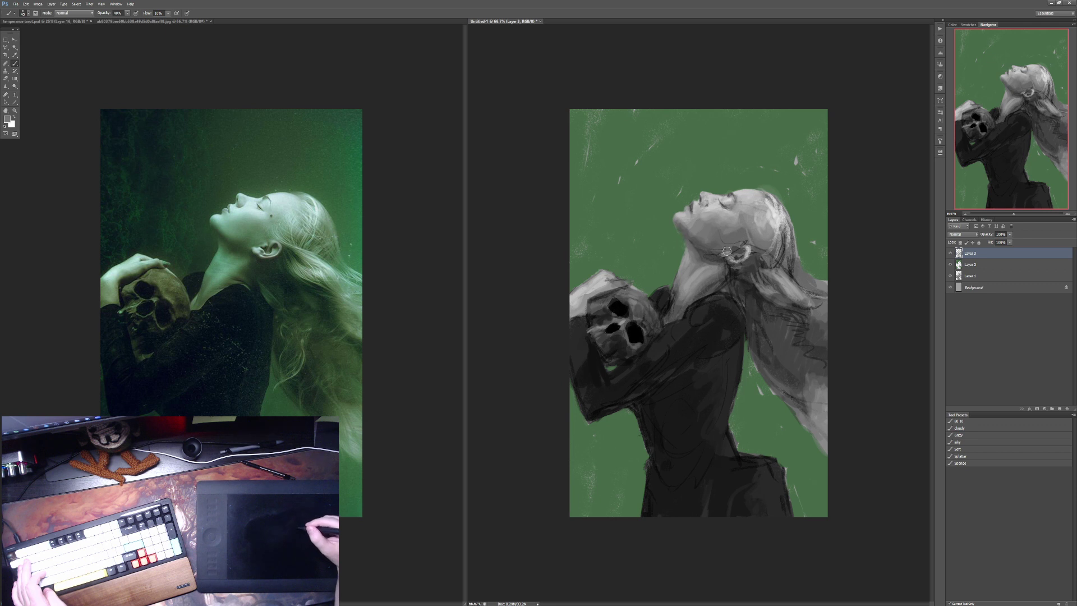
left_click(706, 251, "alt")
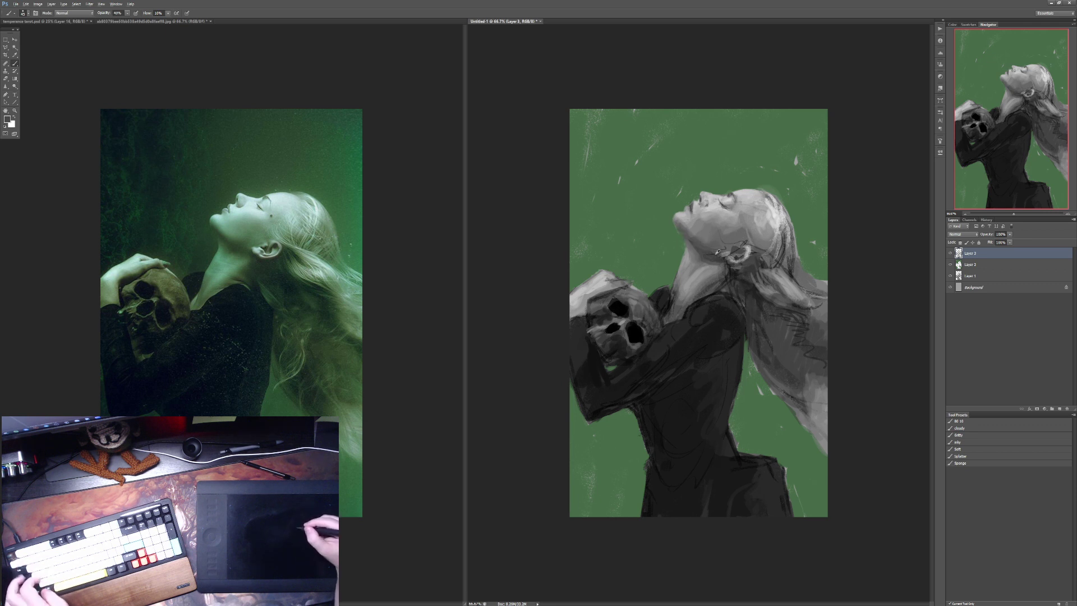
key("3")
key("2")
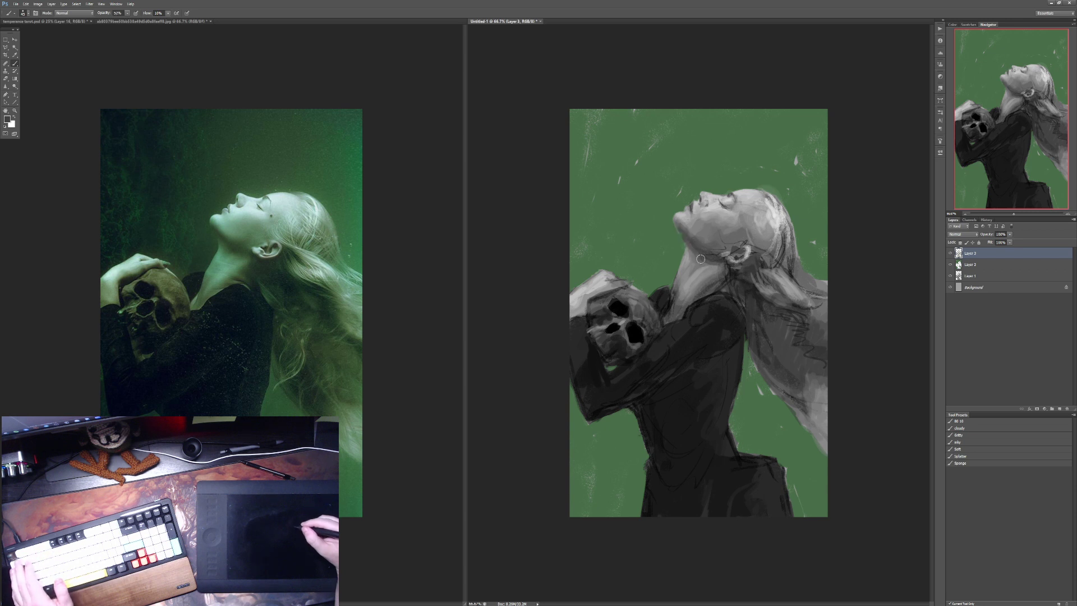
left_click(696, 236, "alt")
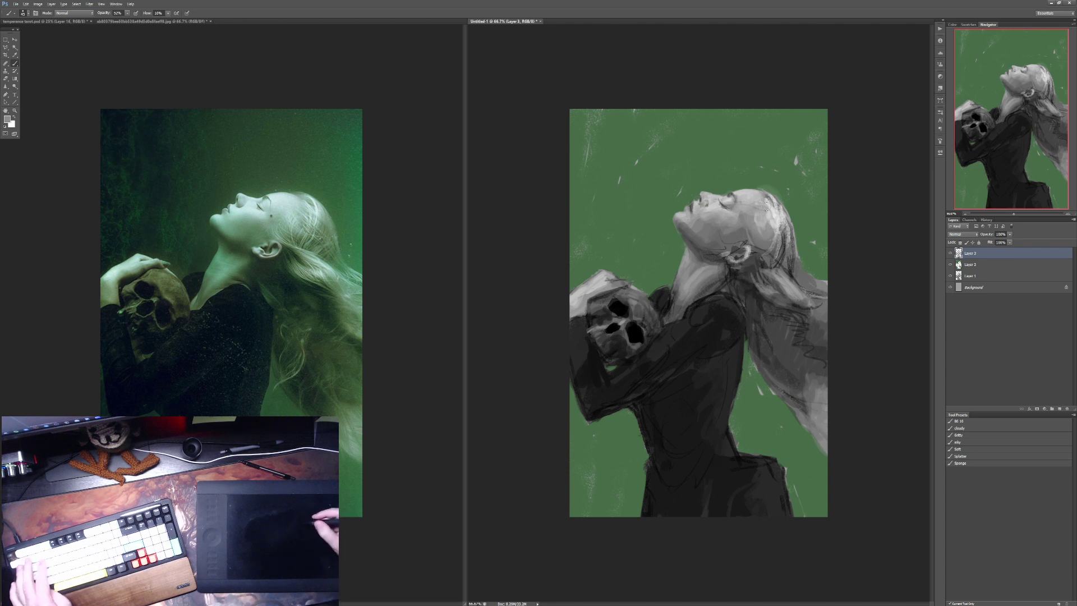
left_click_drag(767, 203, 772, 213)
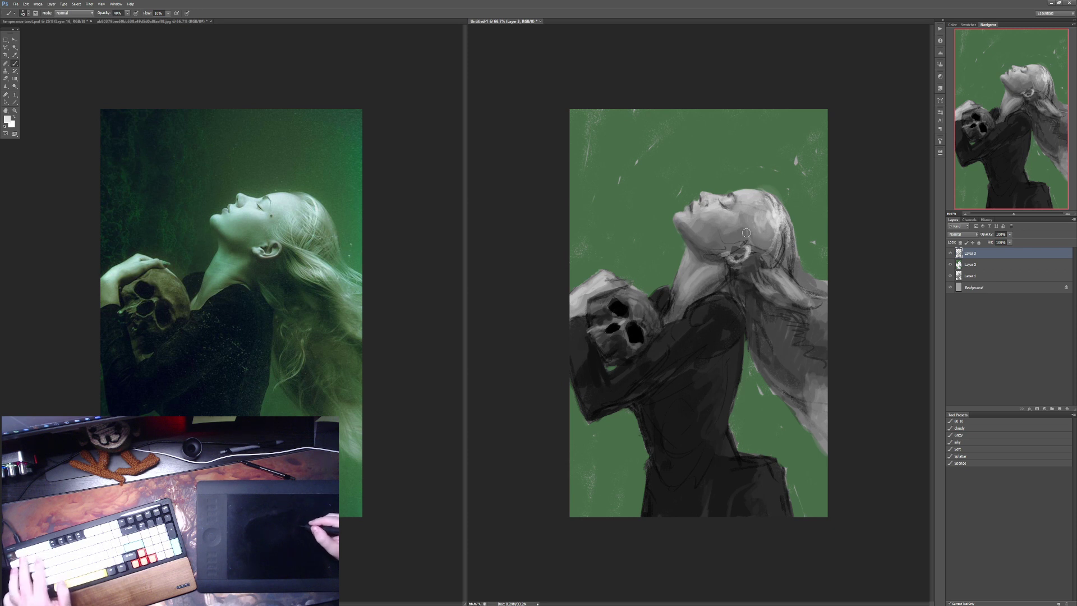
key("3")
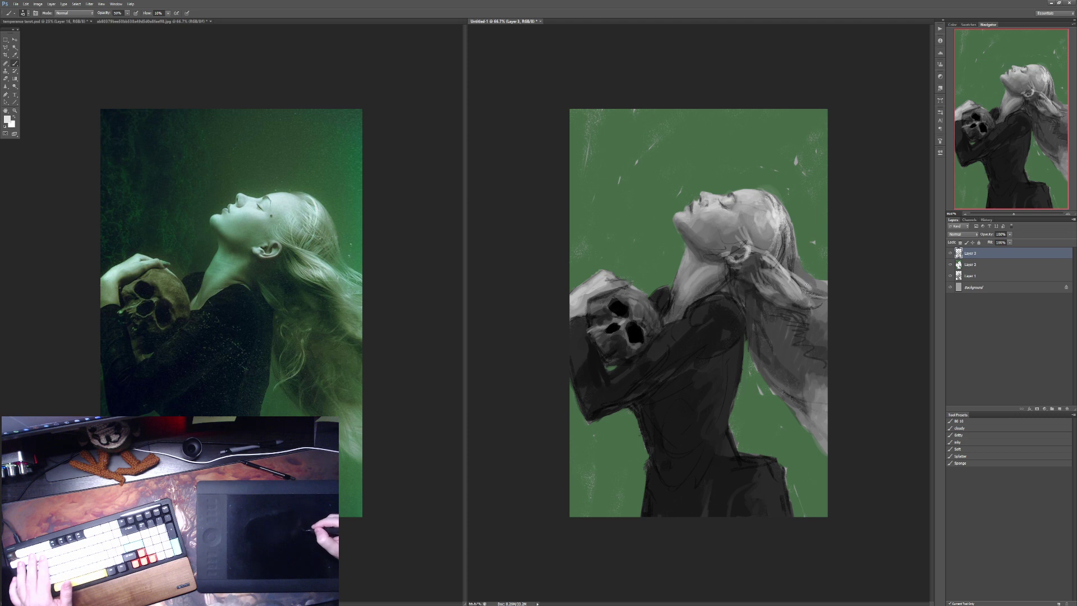
Step: Paint light strands into the hair at 40%, sampling the green at the hair edge
key("4")
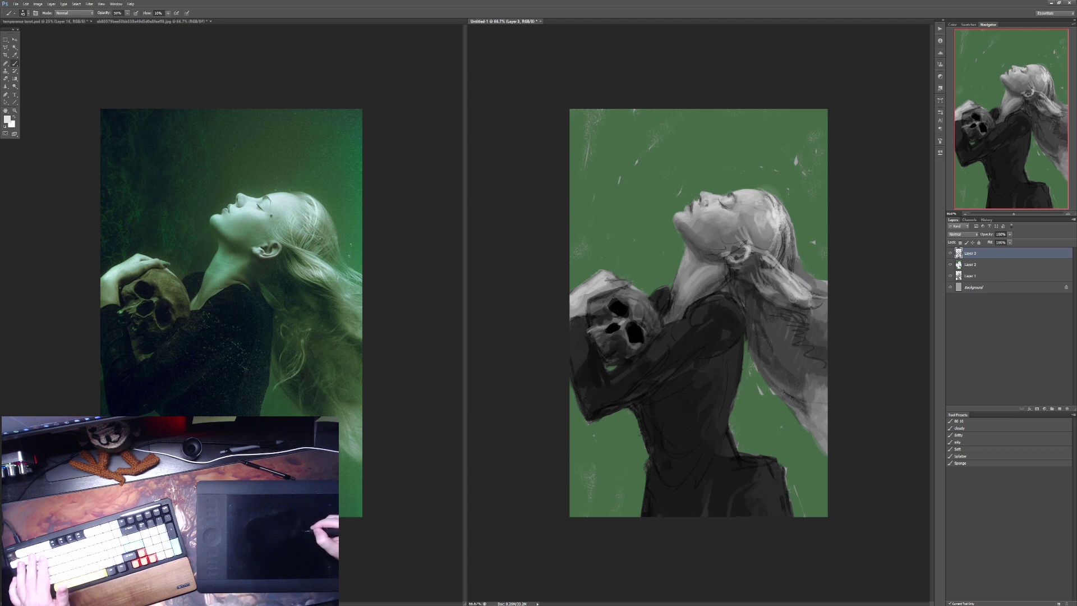
left_click_drag(763, 286, 795, 306)
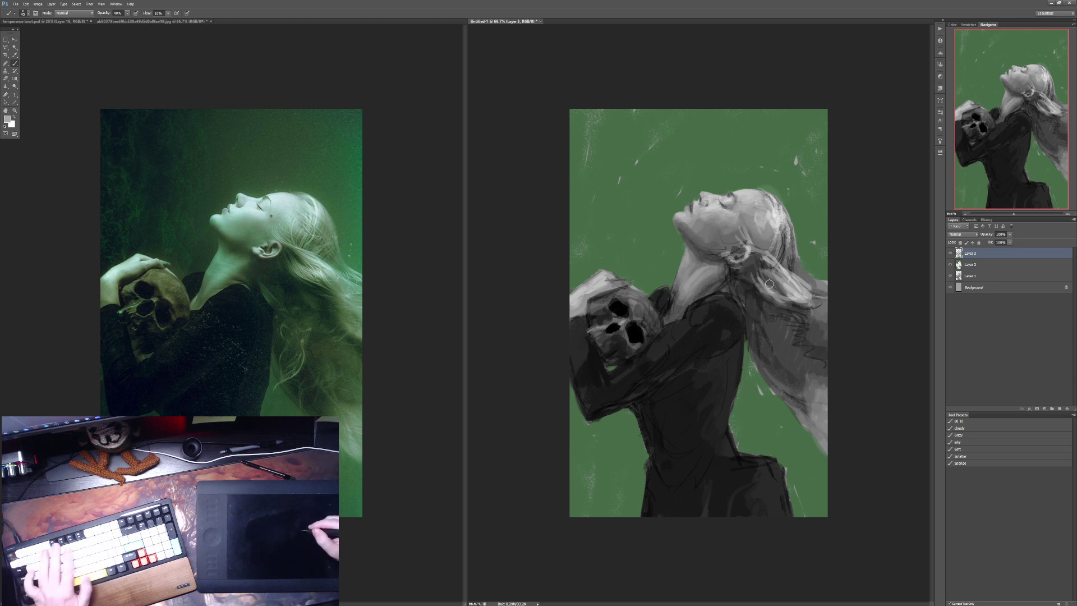
key("7")
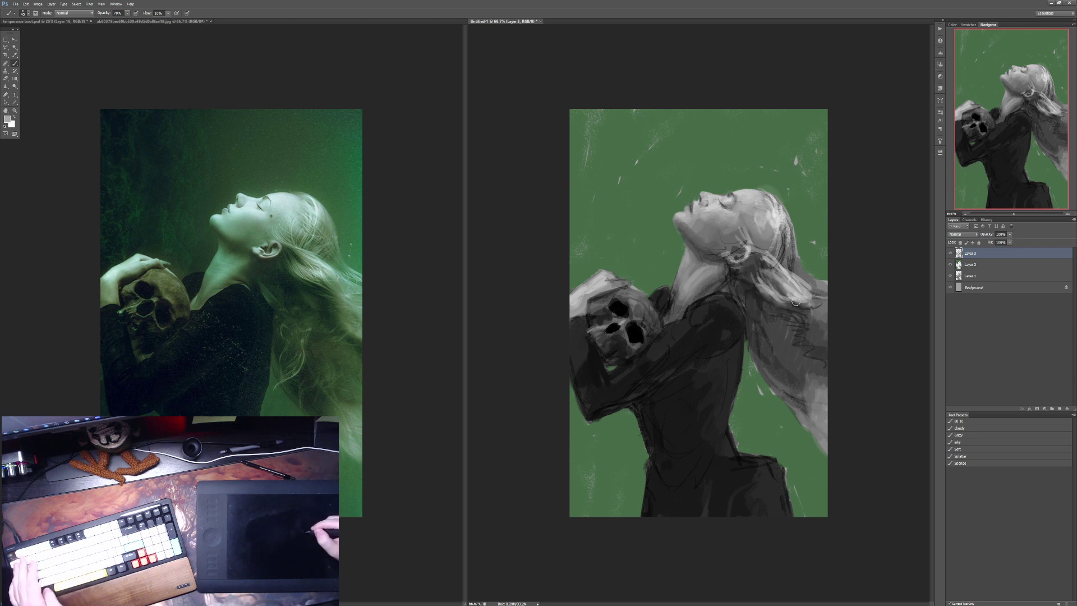
key("4")
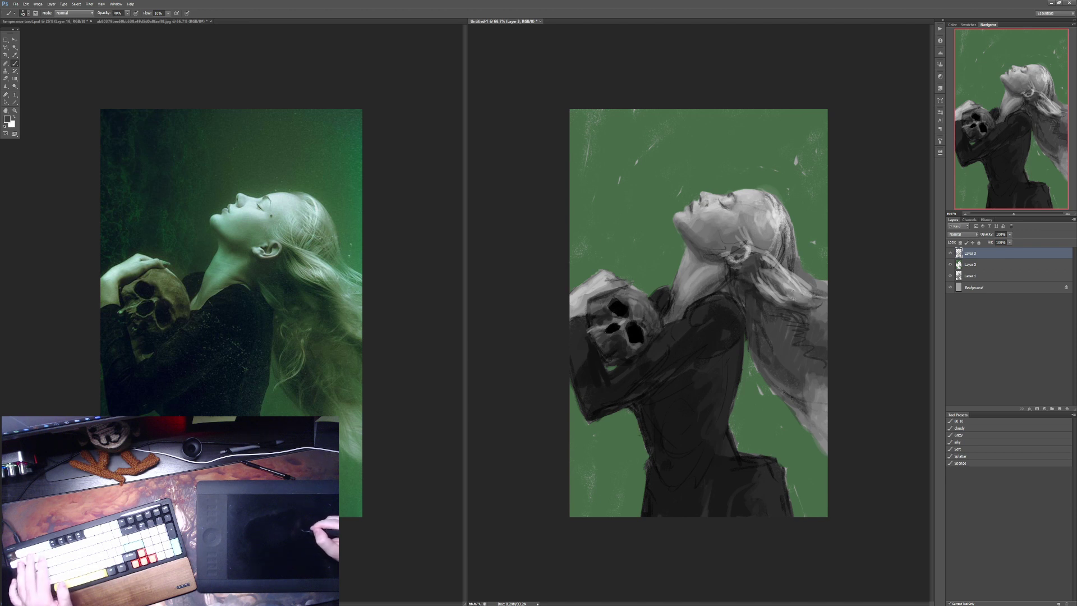
left_click(803, 274, "alt")
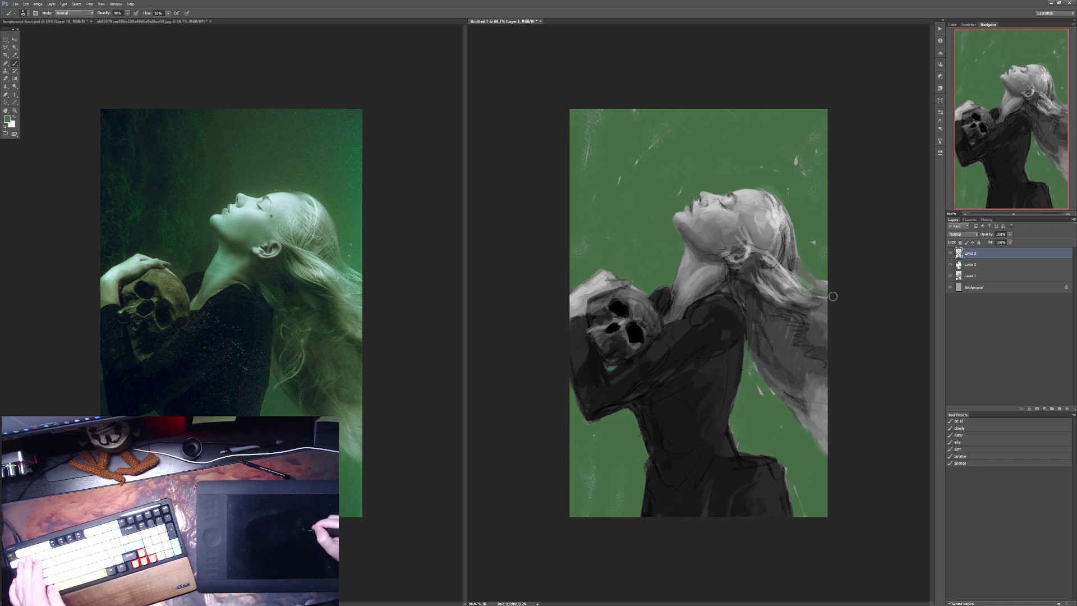
key("2")
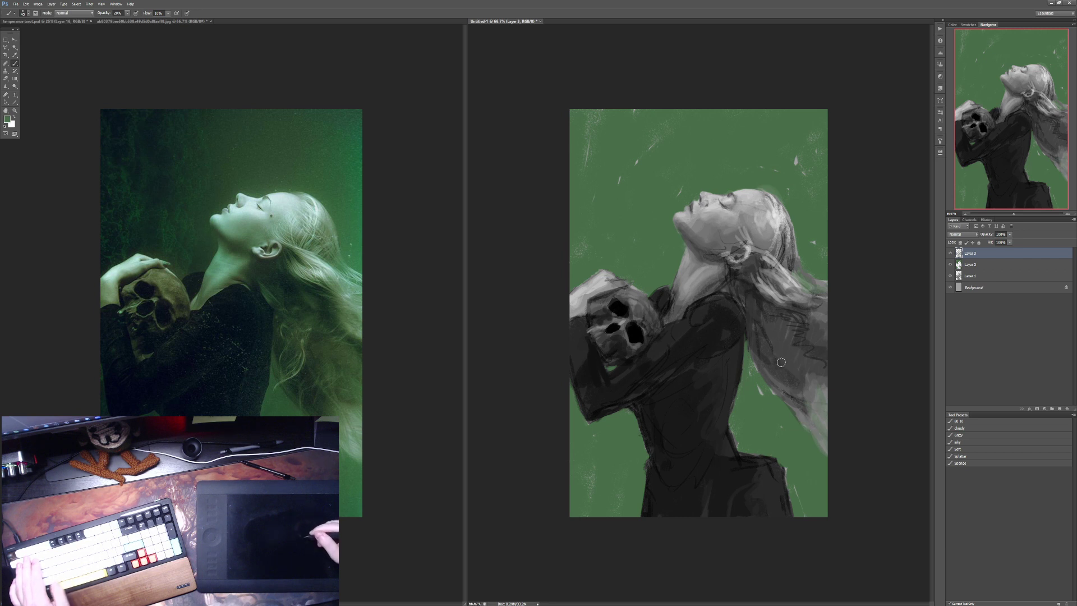
key("4")
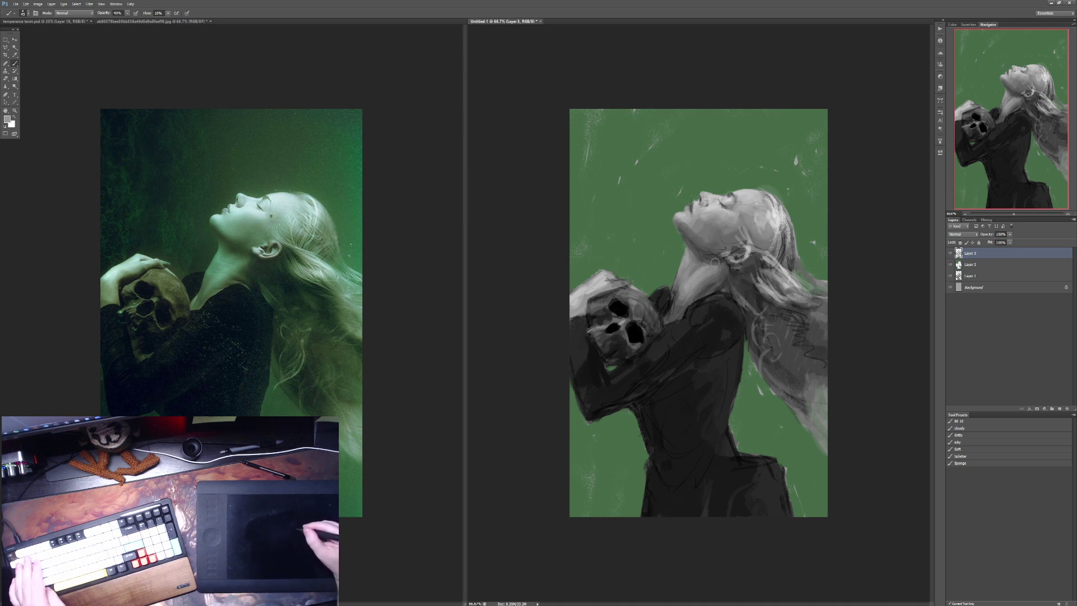
key("3")
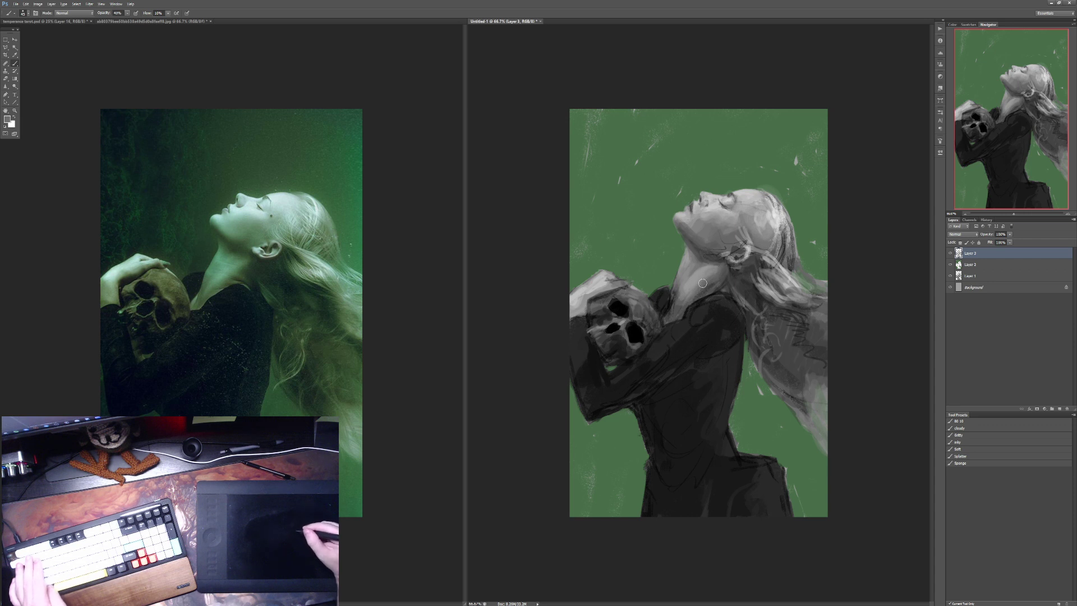
Step: Sample darker and lighter greys from the neck, toggle colours, and settle brush opacity at 40%
left_click(731, 279, "alt")
key("6")
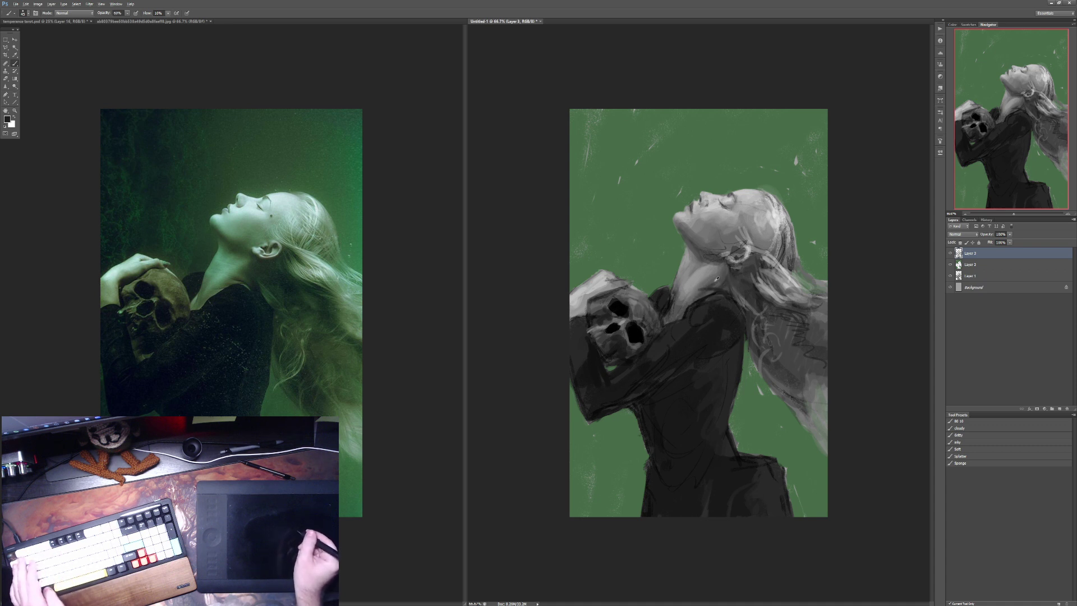
left_click(706, 276, "alt")
key("3")
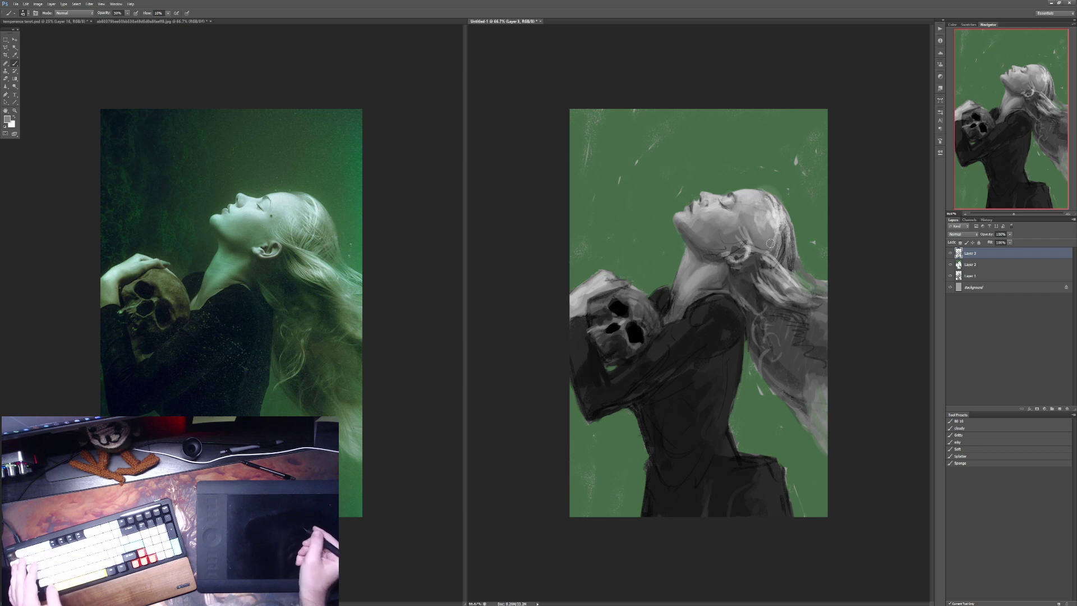
key("x")
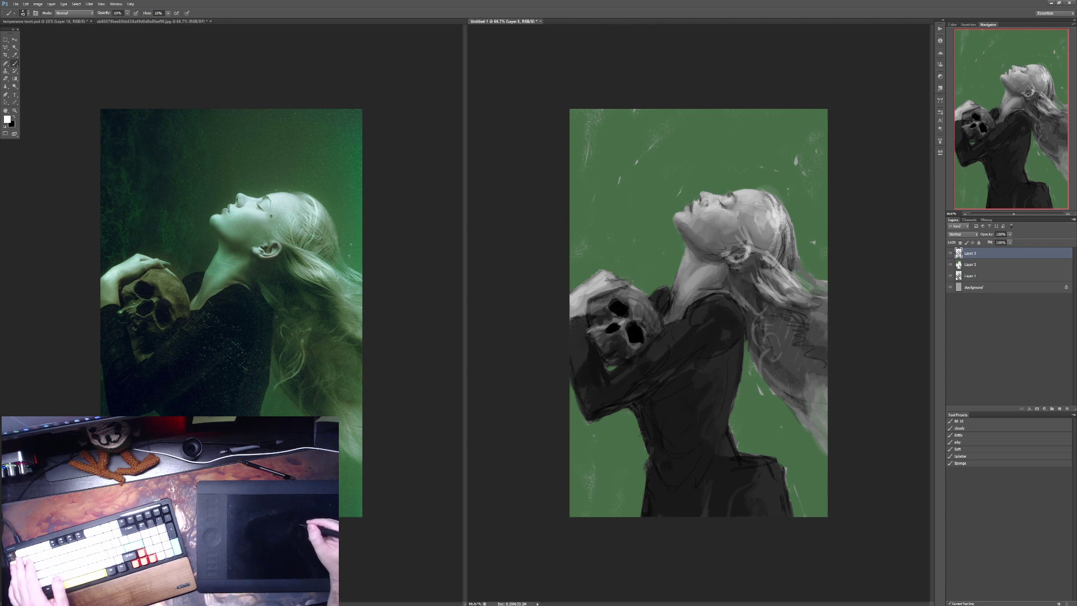
key("x")
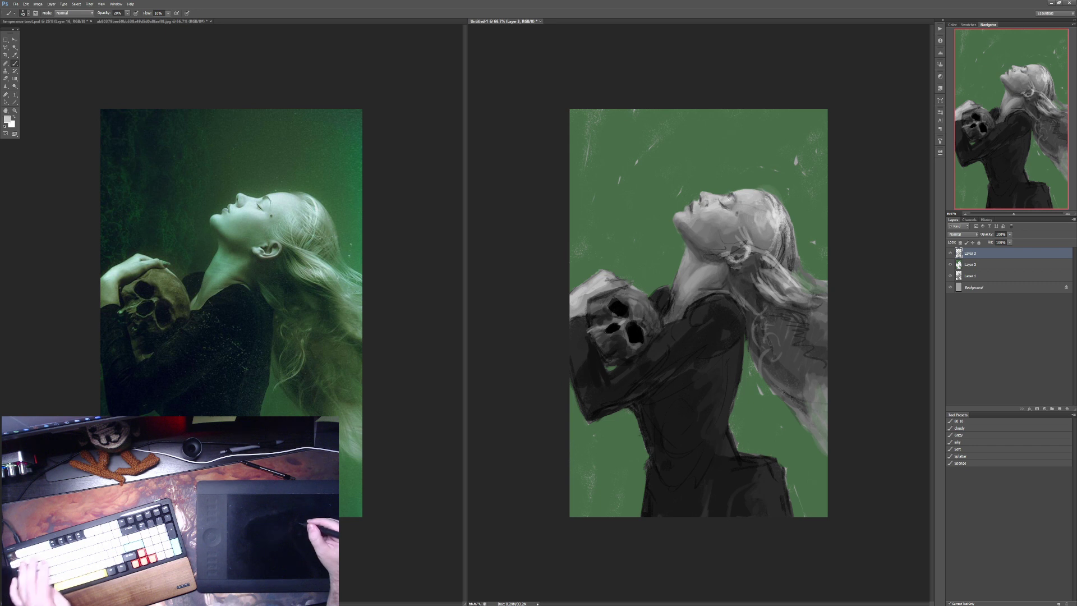
key("alt")
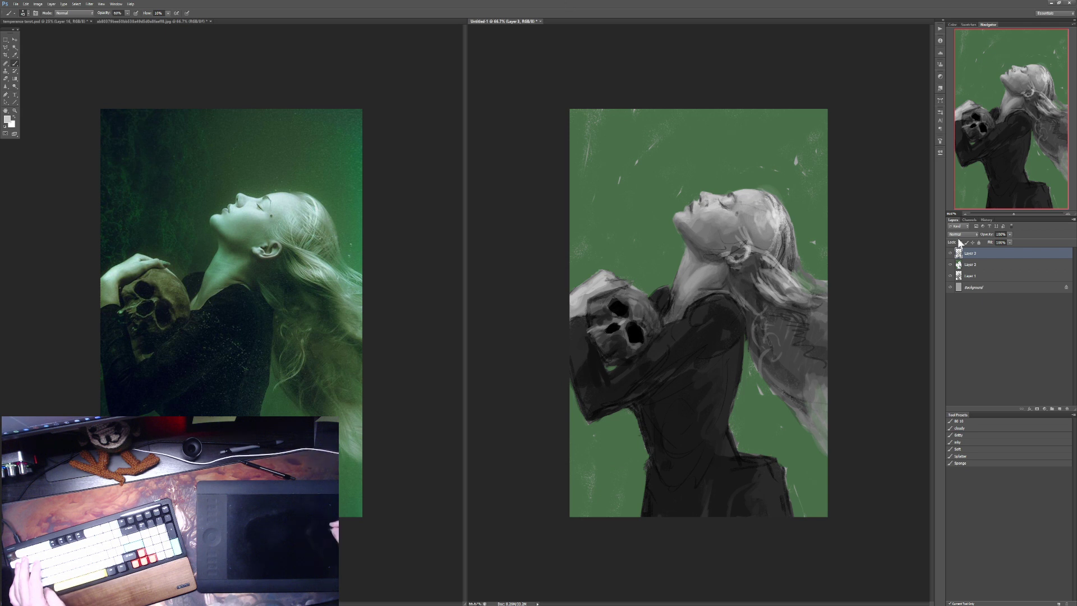
key("7")
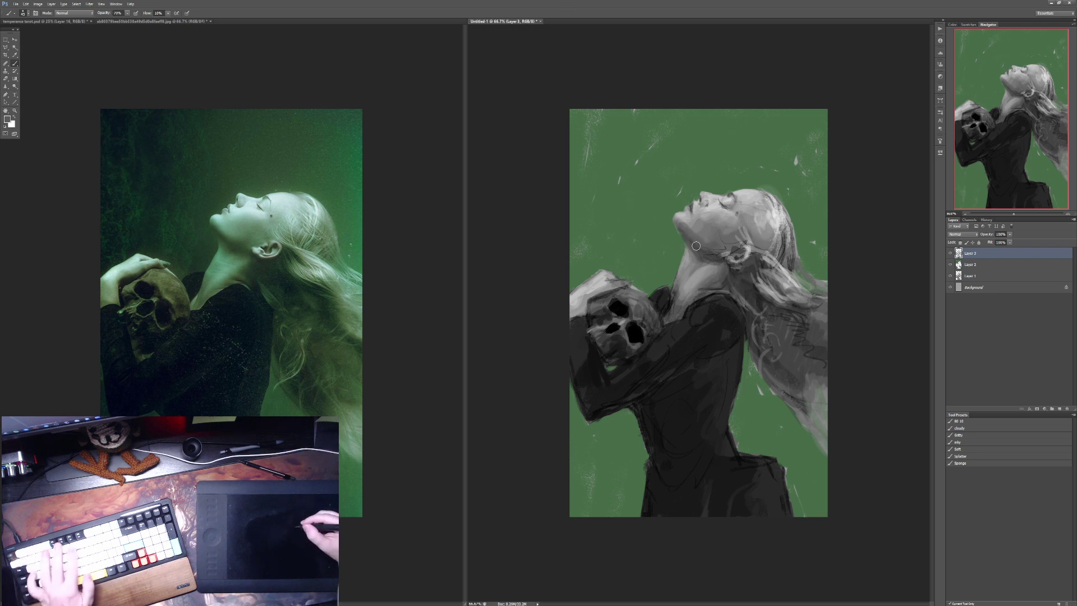
key("4")
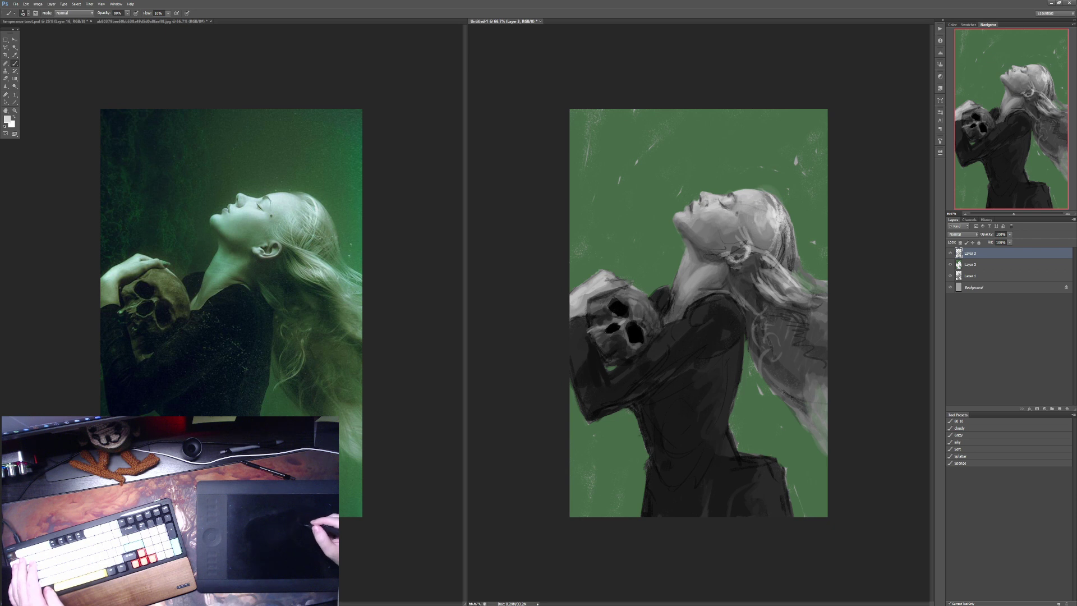
key("4")
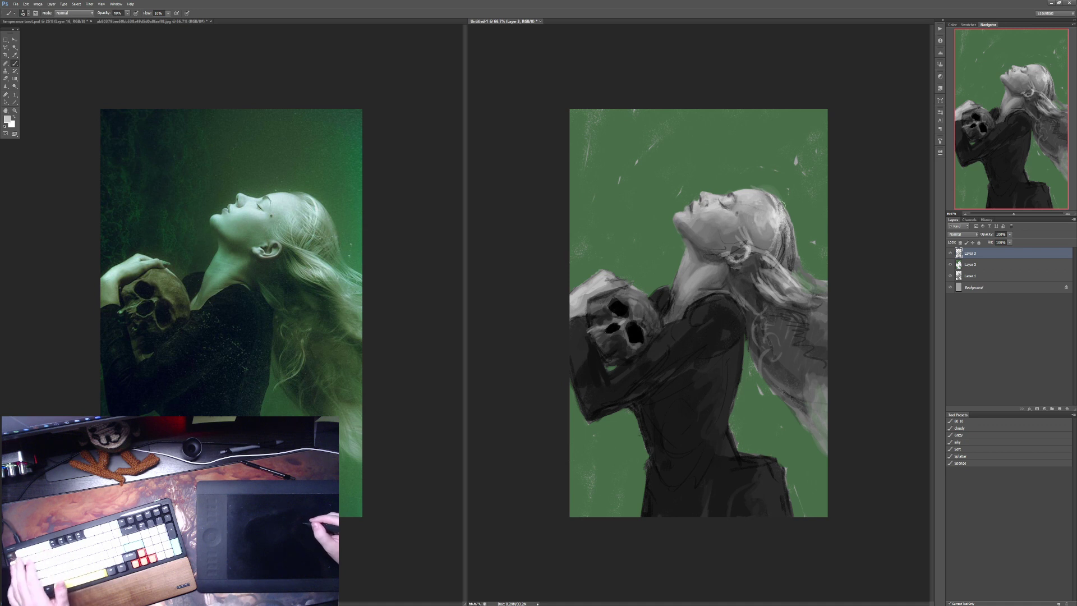
key("4")
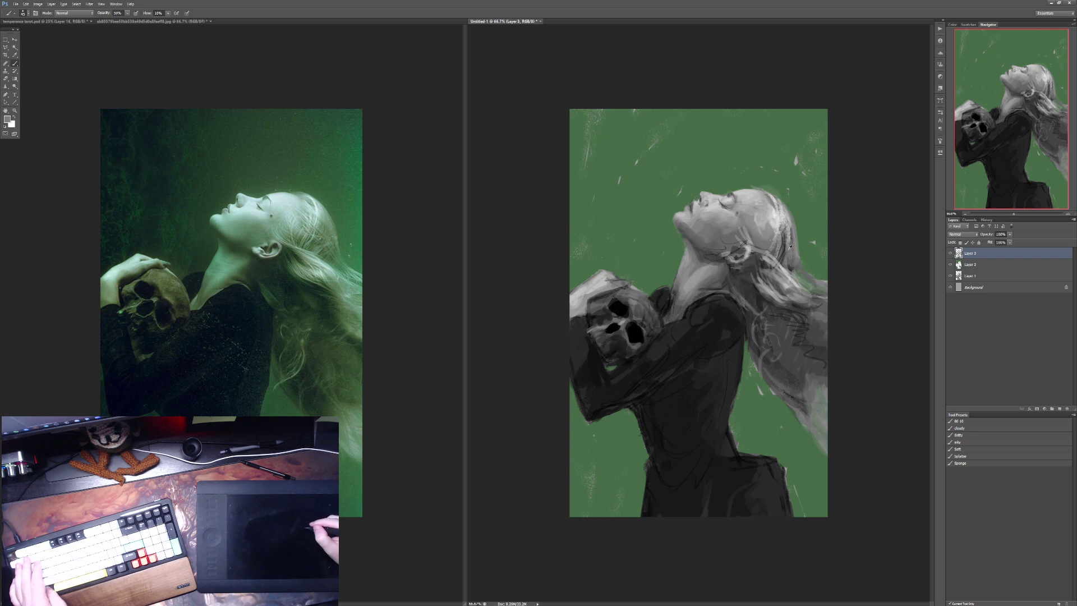
Step: Paint light and dark strokes into the hair near the ear, then switch to white at 30%
mouse_move(781, 253)
left_mouse_down()
mouse_move(781, 241)
mouse_move(784, 263)
left_mouse_up()
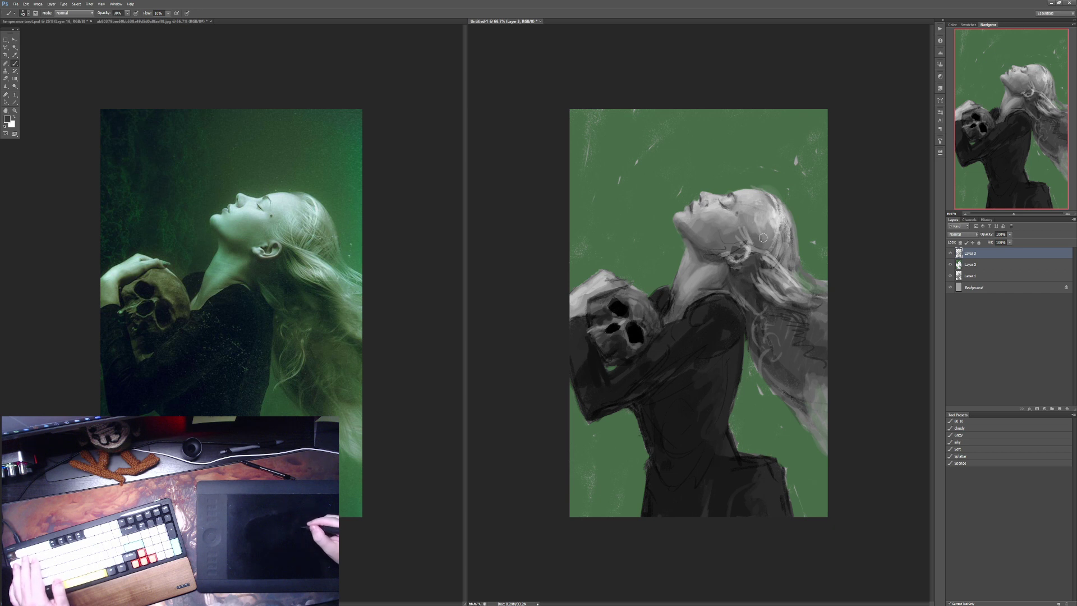
mouse_move(763, 238)
left_mouse_down()
mouse_move(782, 263)
mouse_move(792, 258)
mouse_move(804, 281)
left_mouse_up()
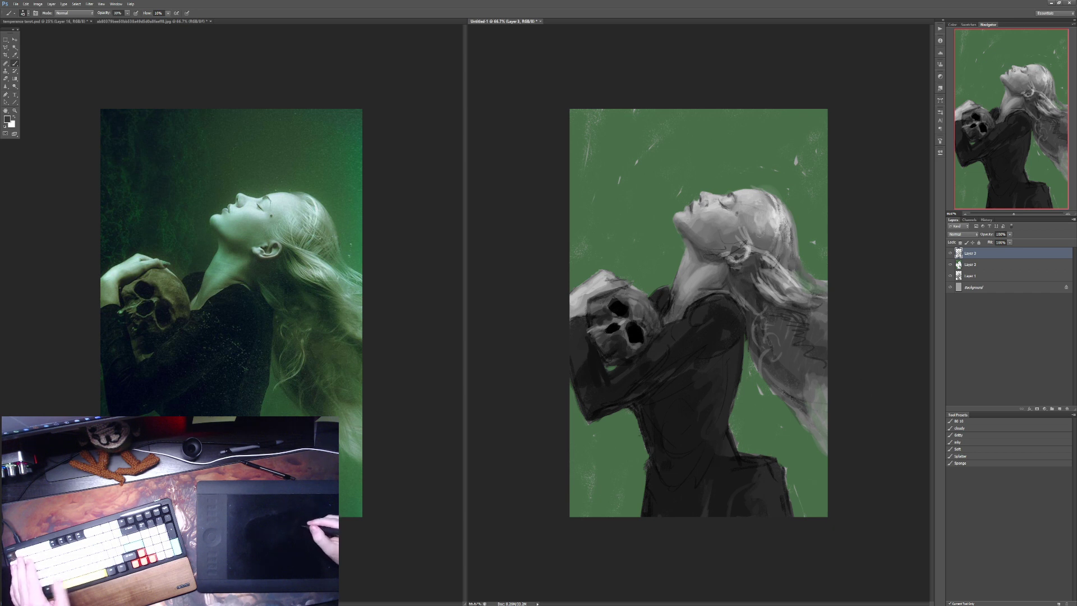
key("4")
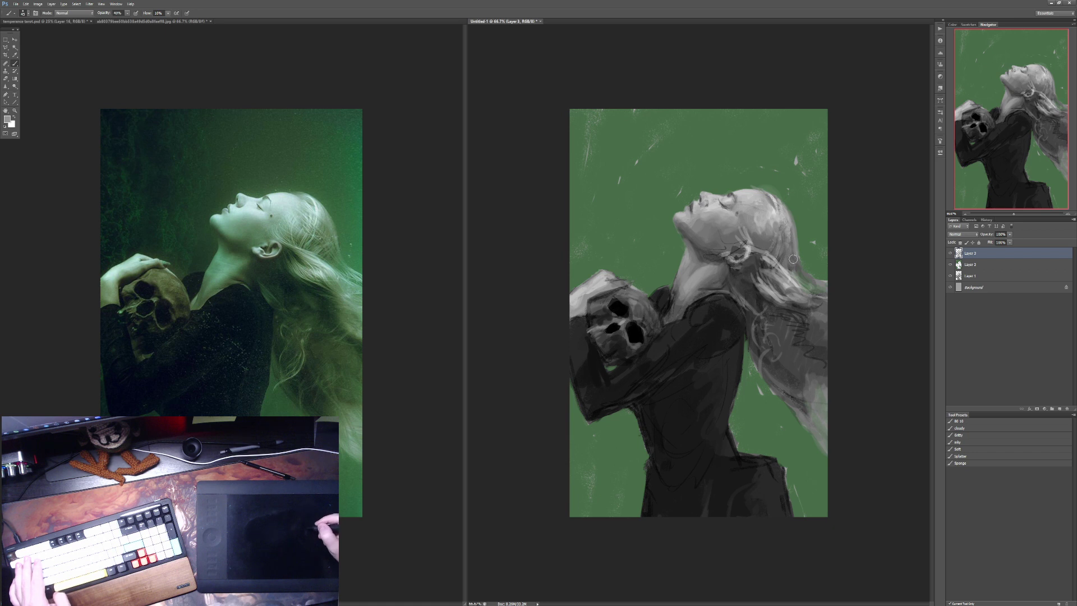
key("d")
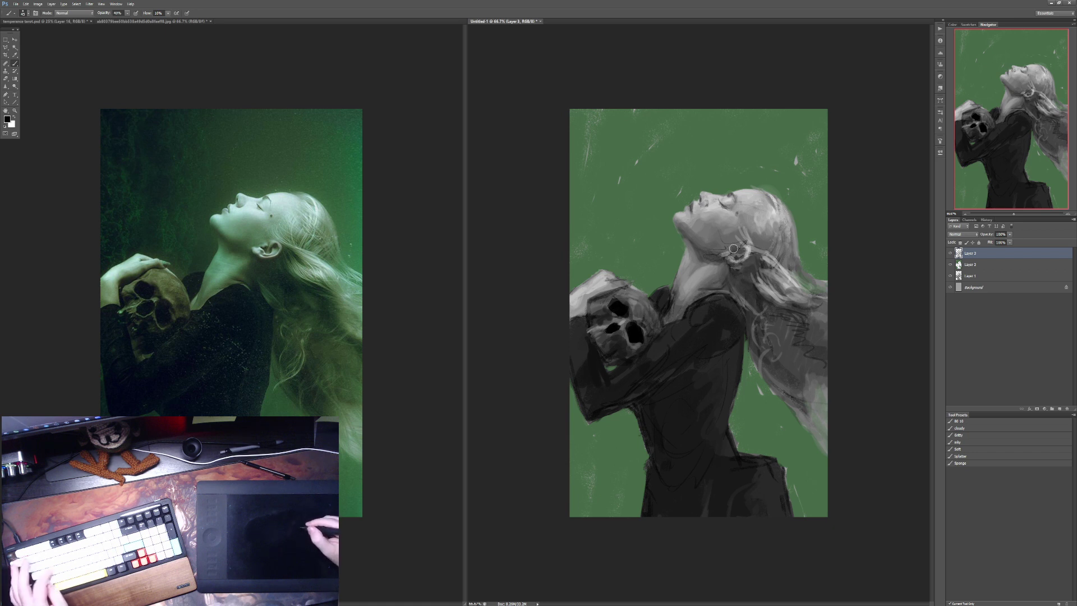
key("x")
key("3")
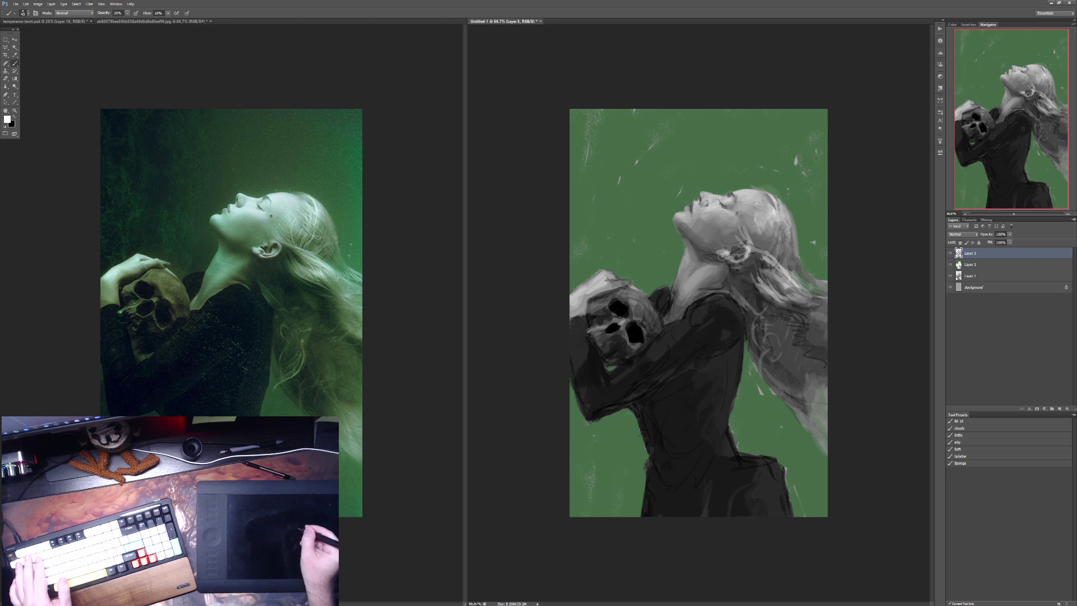
Step: Sample greys from the neck and hair and paint lighter strands along the hair's right edge at 20–30%
left_click(734, 261, "alt")
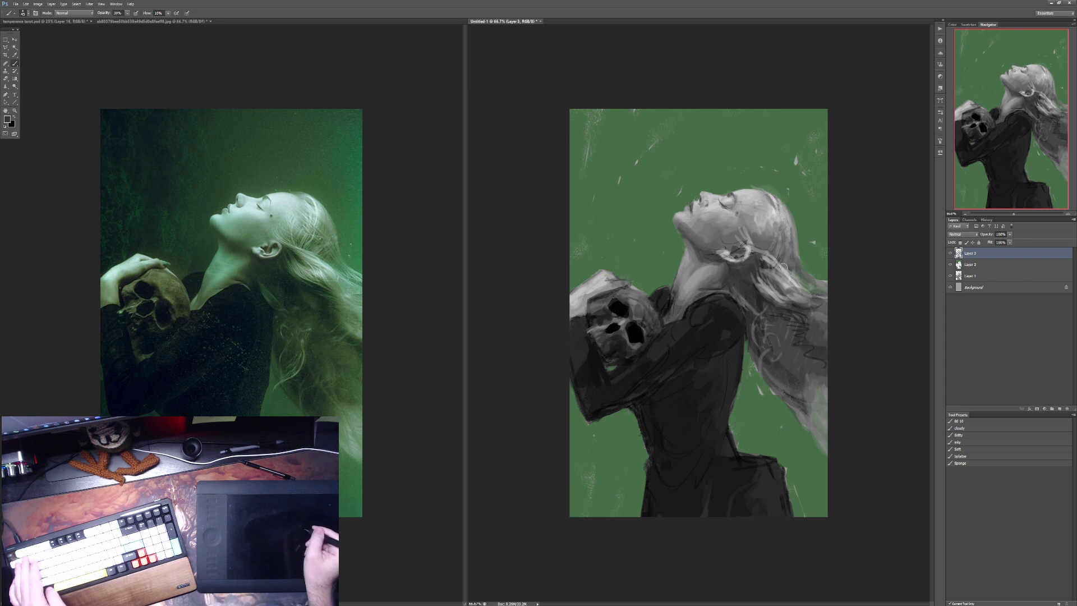
key("4")
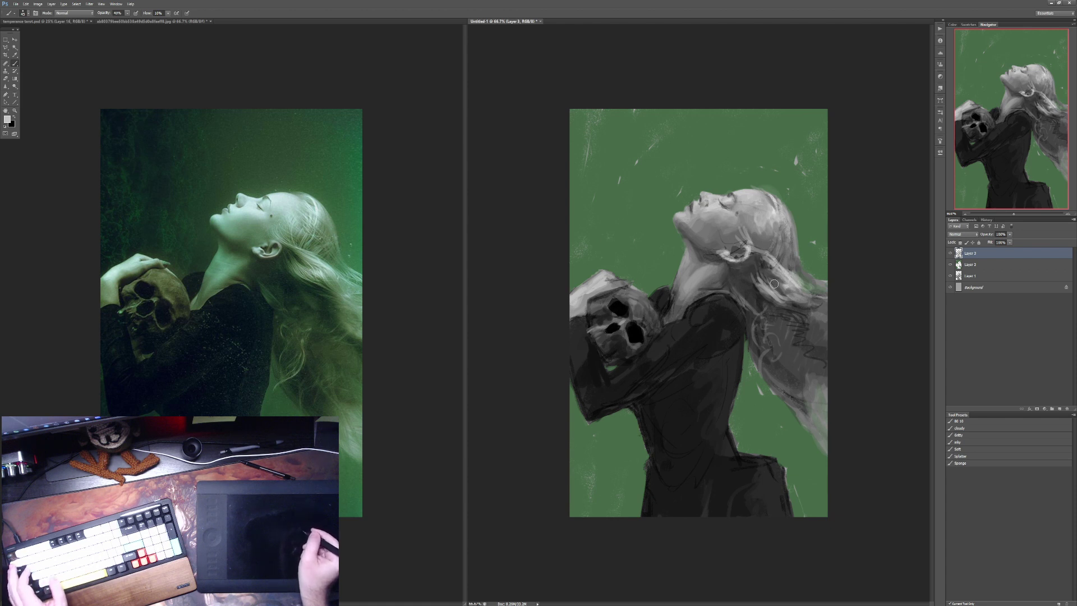
key("6")
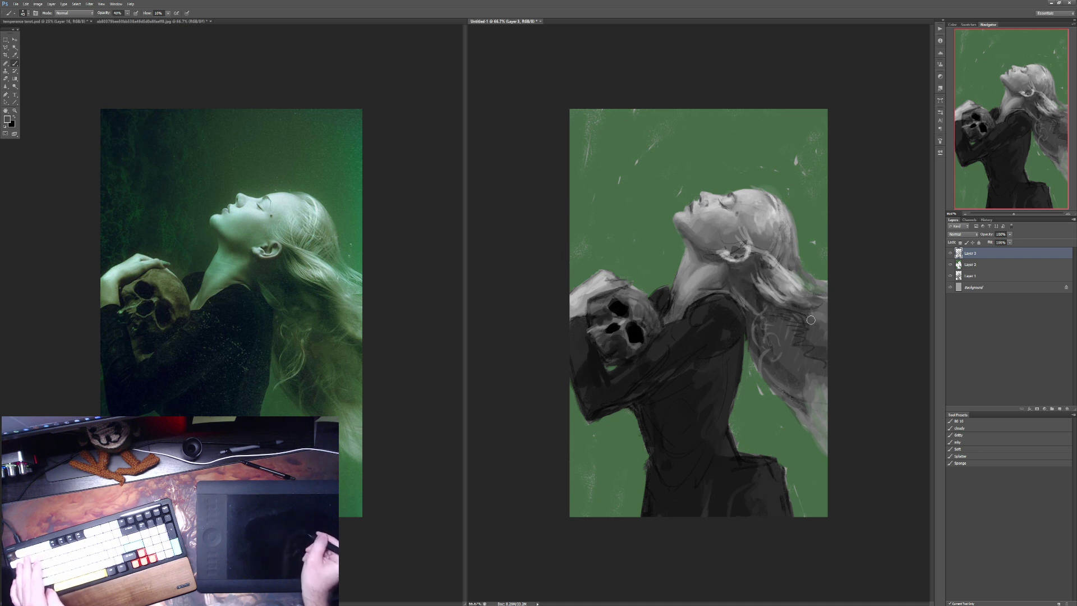
left_click(789, 305, "alt")
key("3")
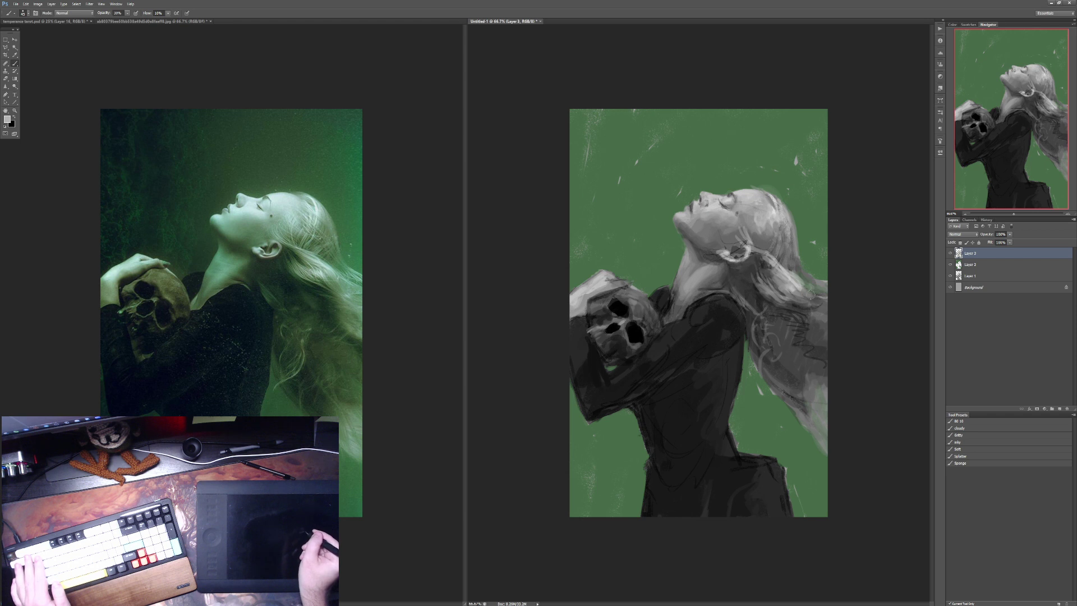
mouse_move(806, 292)
left_mouse_down()
mouse_move(815, 324)
mouse_move(802, 341)
mouse_move(776, 339)
mouse_move(805, 309)
mouse_move(819, 325)
left_mouse_up()
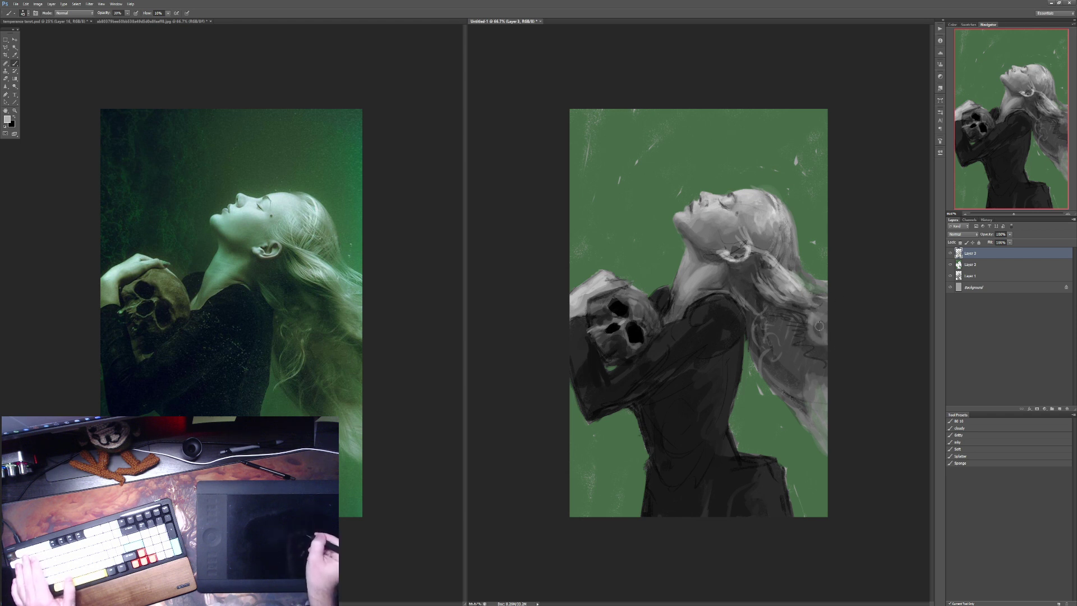
key("2")
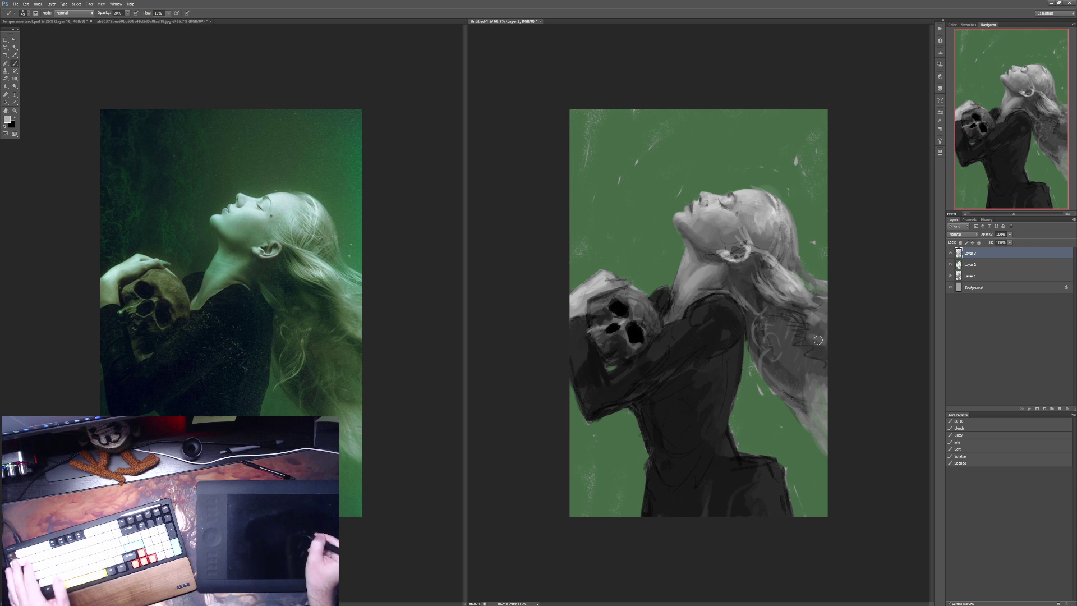
mouse_move(823, 328)
left_mouse_down()
mouse_move(815, 315)
mouse_move(829, 325)
left_mouse_up()
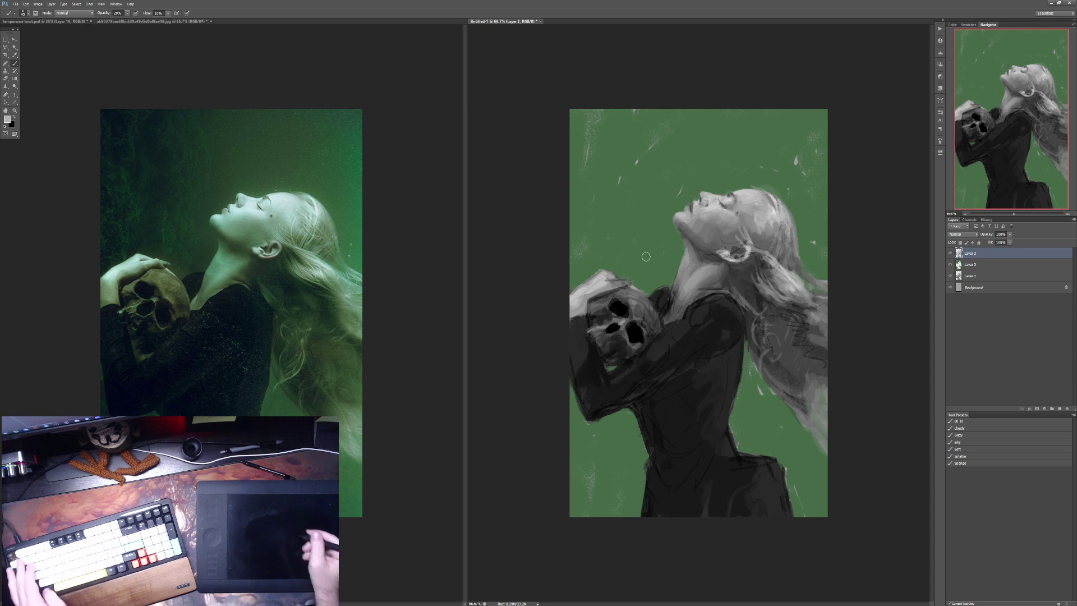
Step: Pick a darker green foreground colour and add a new Layer 4 above Layer 3
left_click(7, 119)
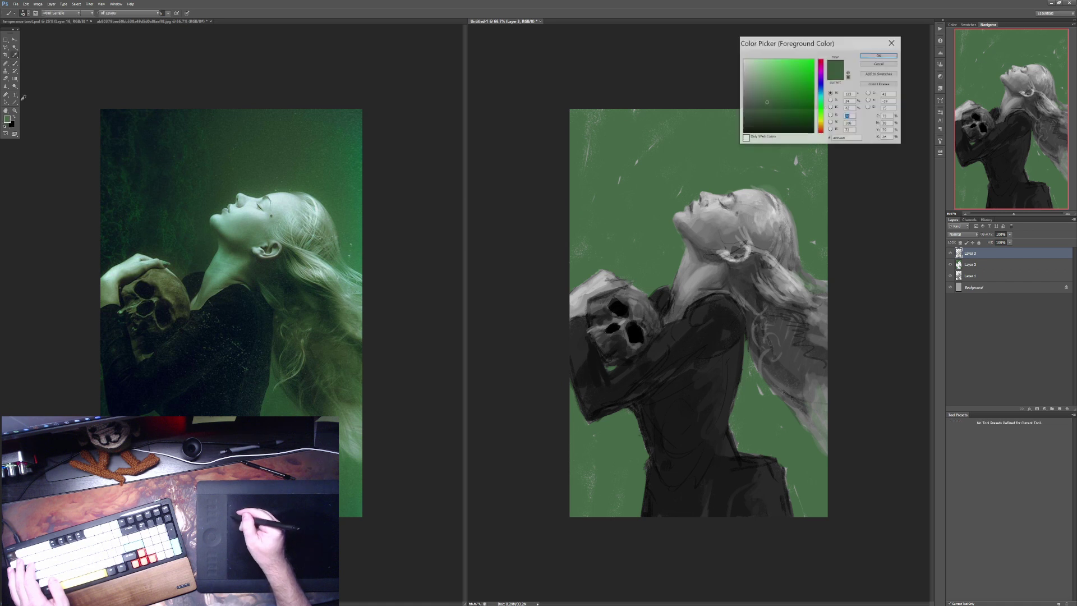
left_click(779, 114)
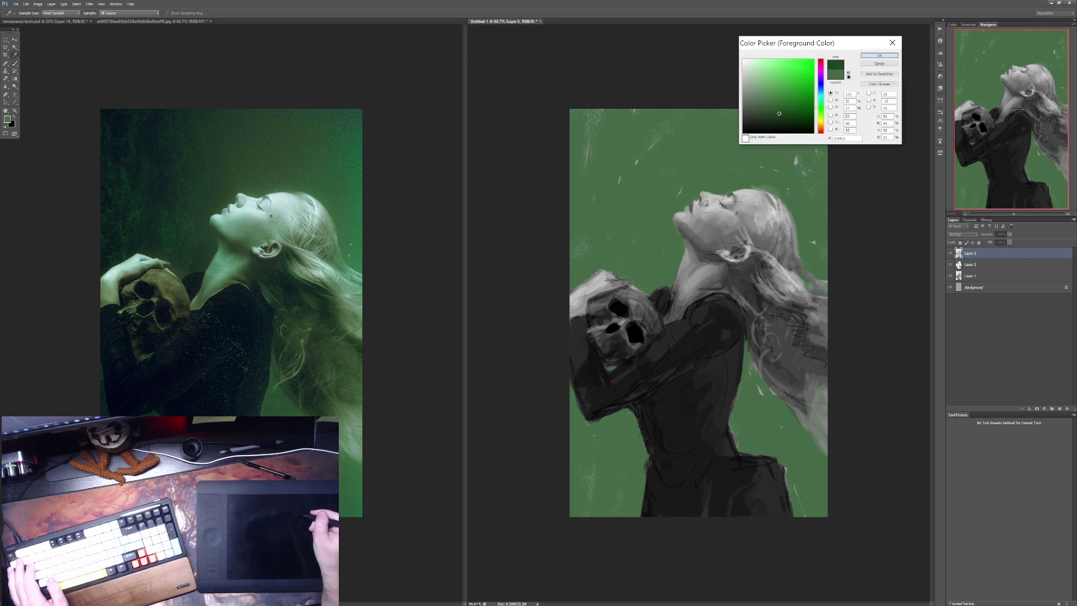
left_click(869, 55)
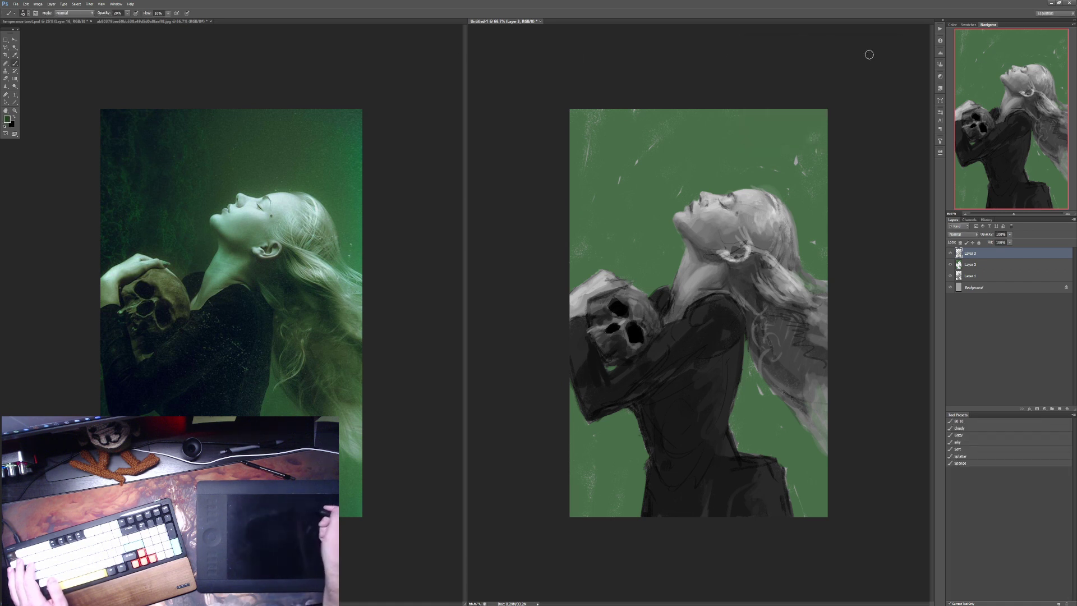
left_click(992, 265)
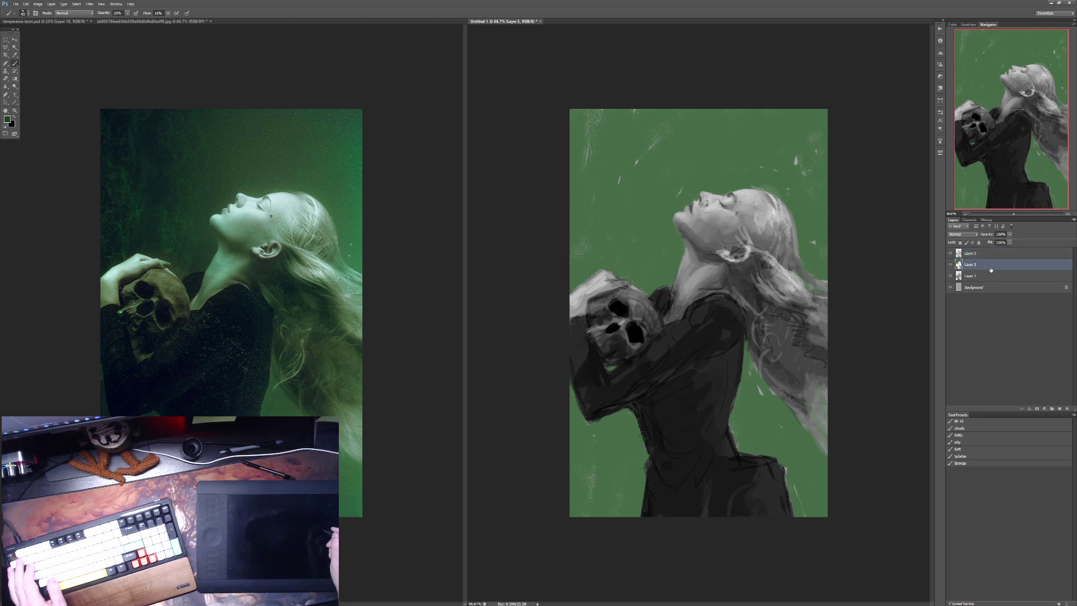
left_click(987, 256)
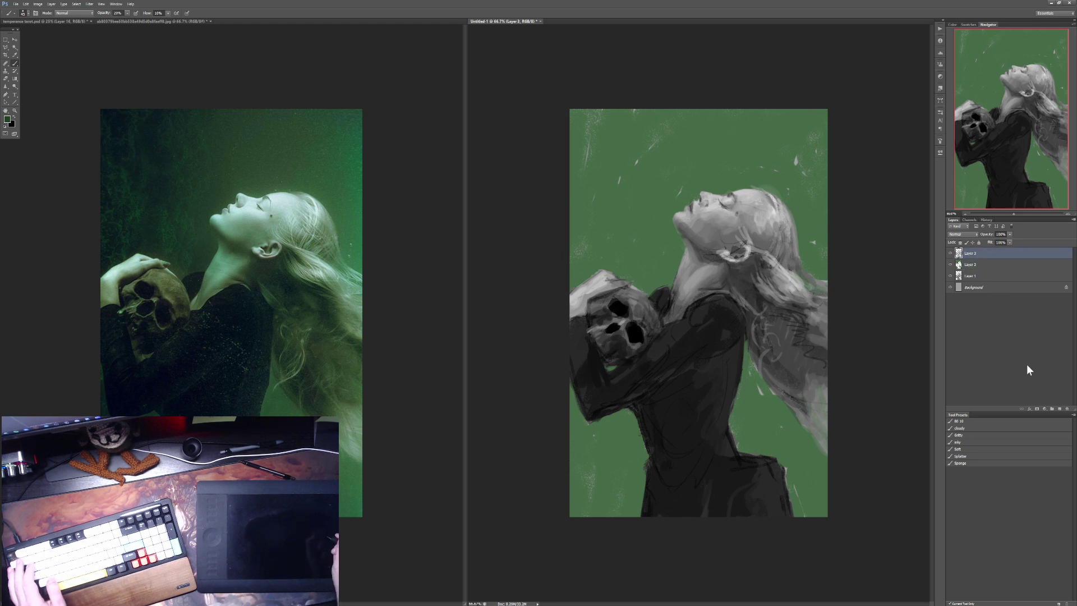
left_click(1062, 409)
Step: Select the Sponge brush, undo a trial dab, and set it to 20% opacity, size 150
left_click(981, 462)
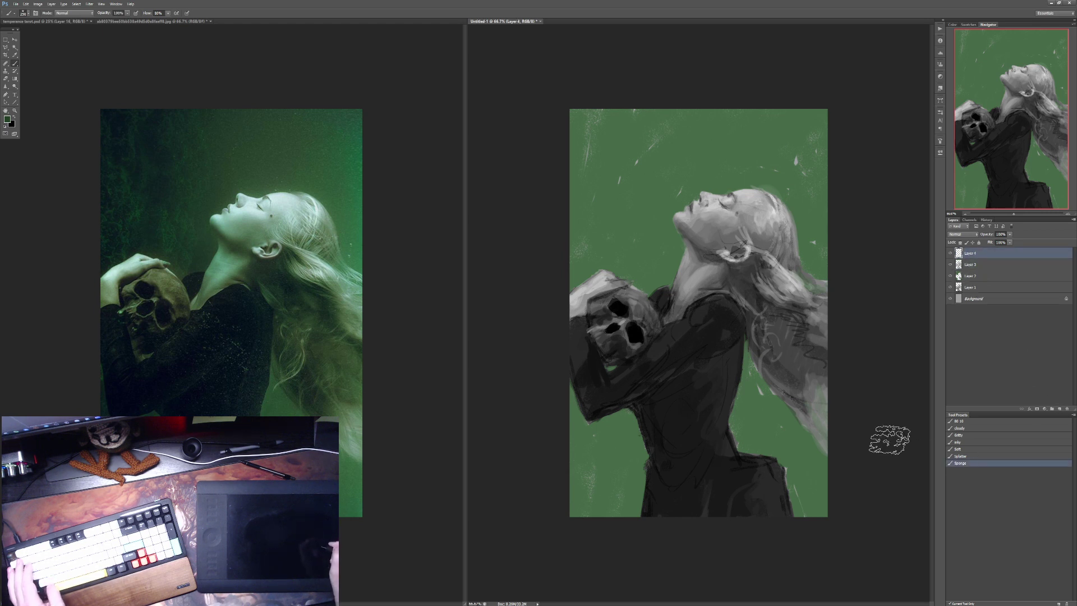
mouse_move(639, 175)
left_mouse_down()
mouse_move(599, 132)
mouse_move(584, 172)
mouse_move(596, 109)
mouse_move(586, 181)
mouse_move(596, 193)
mouse_move(609, 152)
mouse_move(598, 177)
mouse_move(574, 110)
mouse_move(591, 90)
mouse_move(599, 186)
mouse_move(572, 122)
mouse_move(592, 83)
mouse_move(616, 118)
mouse_move(626, 192)
mouse_move(684, 124)
mouse_move(603, 118)
mouse_move(612, 158)
mouse_move(574, 155)
mouse_move(690, 153)
mouse_move(646, 184)
mouse_move(617, 130)
mouse_move(573, 101)
mouse_move(583, 203)
mouse_move(574, 253)
mouse_move(640, 263)
mouse_move(661, 248)
mouse_move(656, 275)
mouse_move(652, 226)
mouse_move(692, 183)
mouse_move(727, 177)
left_mouse_up()
key("ctrl+z")
key("2")
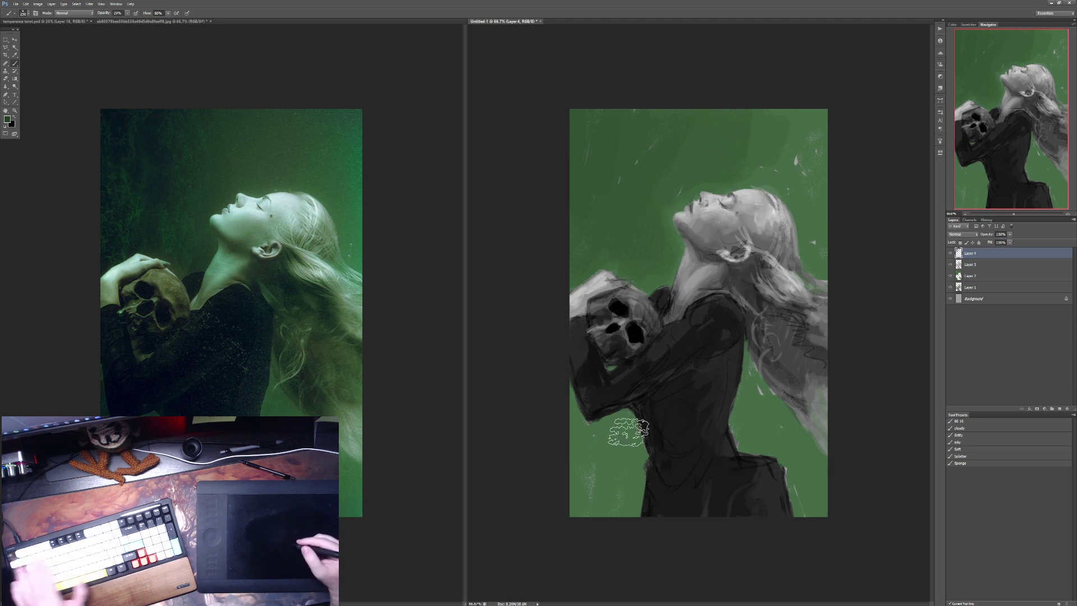
key("bracketleft")
key("bracketleft")
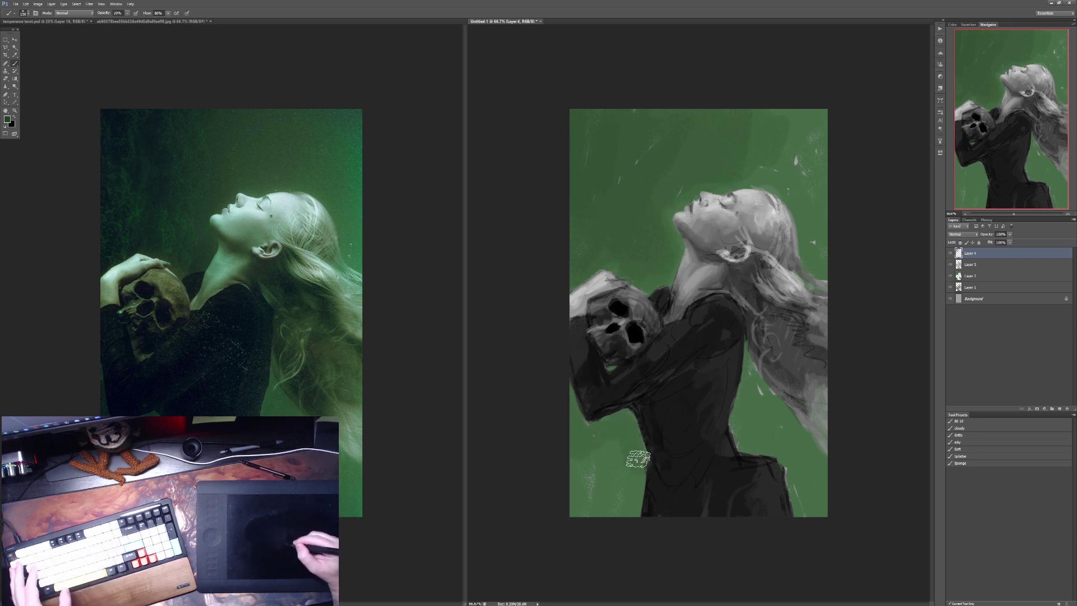
Step: Dab textured dark green at 40% over the lower-left background and along the dress edge
key("4")
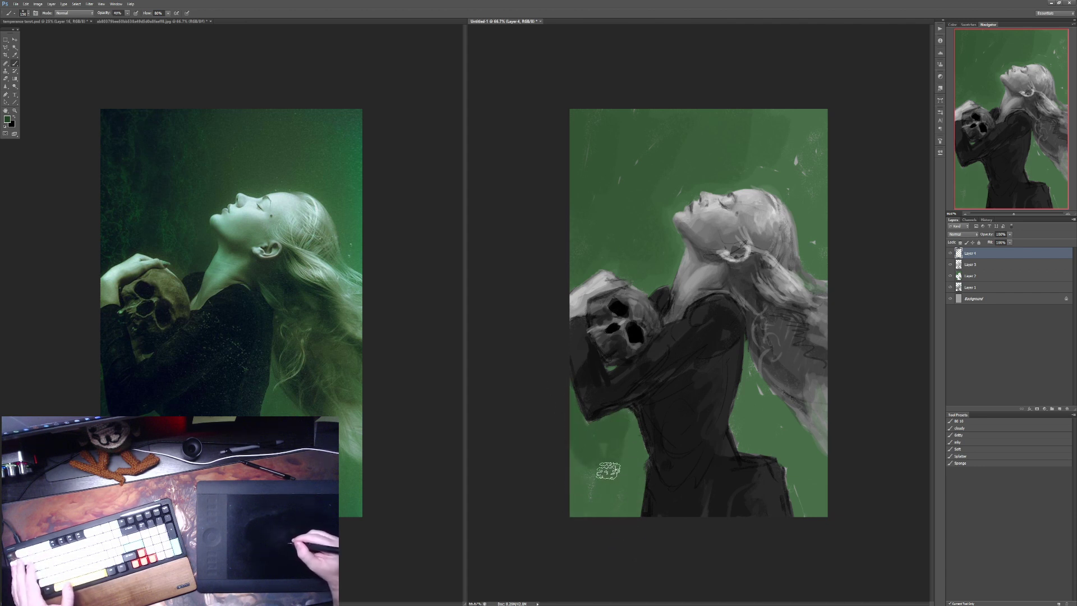
mouse_move(621, 452)
left_mouse_down()
mouse_move(624, 440)
mouse_move(600, 469)
mouse_move(568, 482)
left_mouse_up()
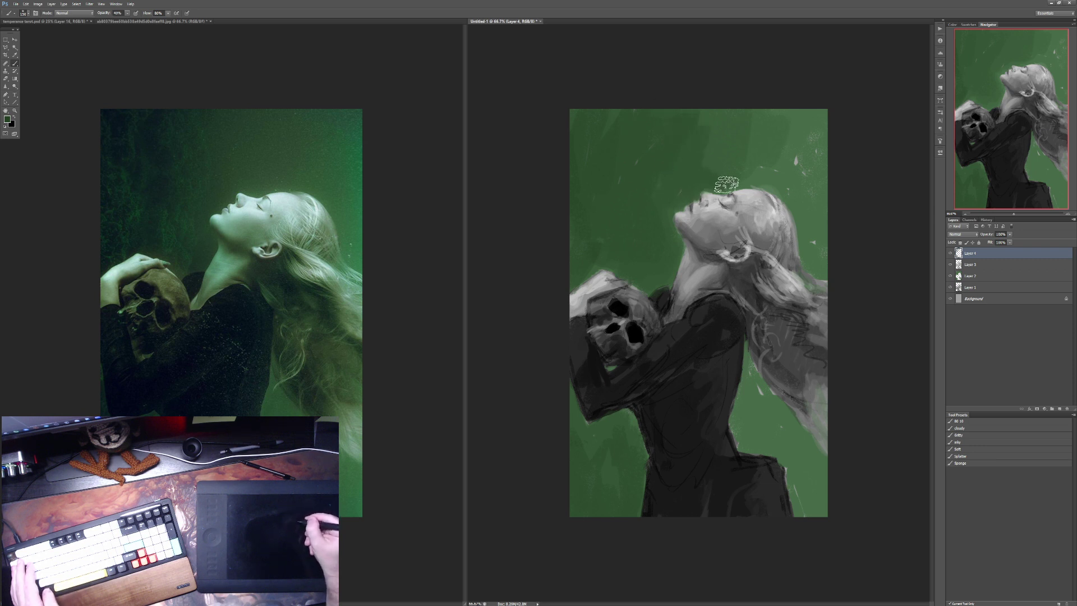
key("5")
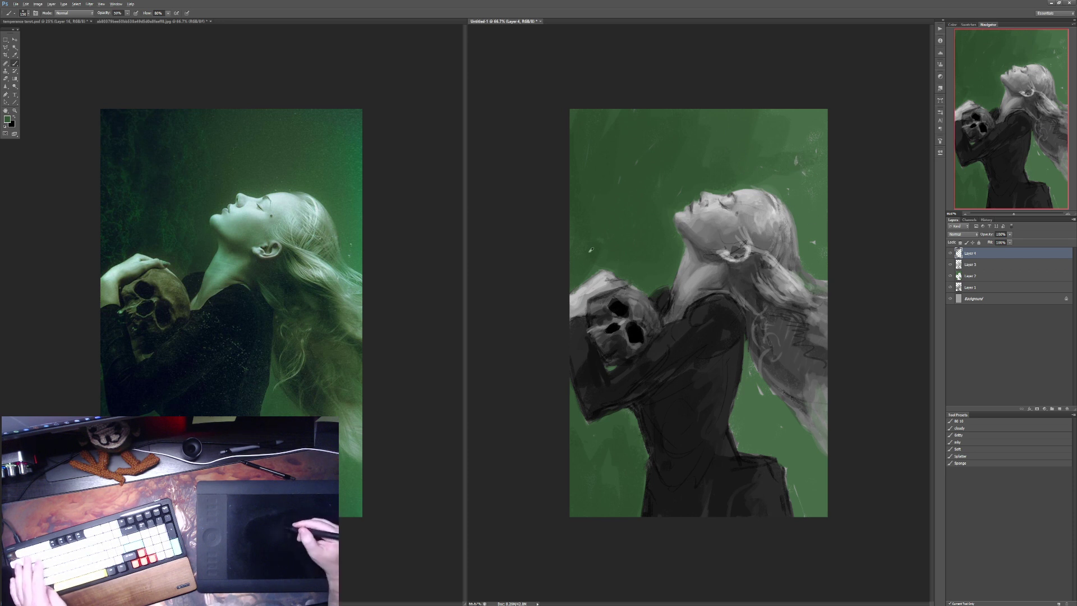
key("4")
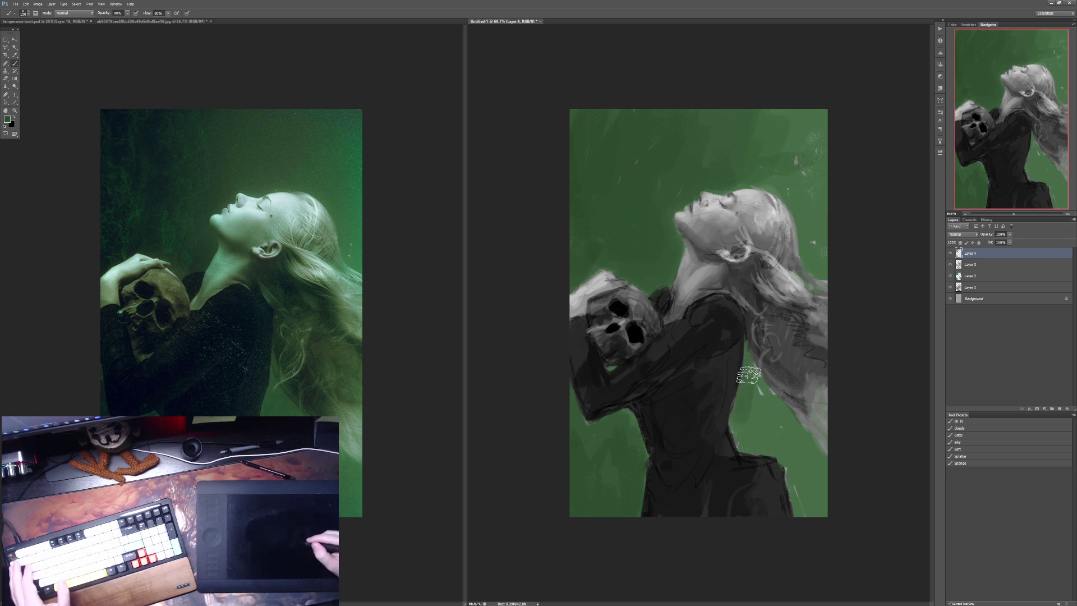
mouse_move(742, 432)
left_mouse_down()
mouse_move(766, 400)
mouse_move(743, 451)
mouse_move(778, 448)
mouse_move(749, 411)
left_mouse_up()
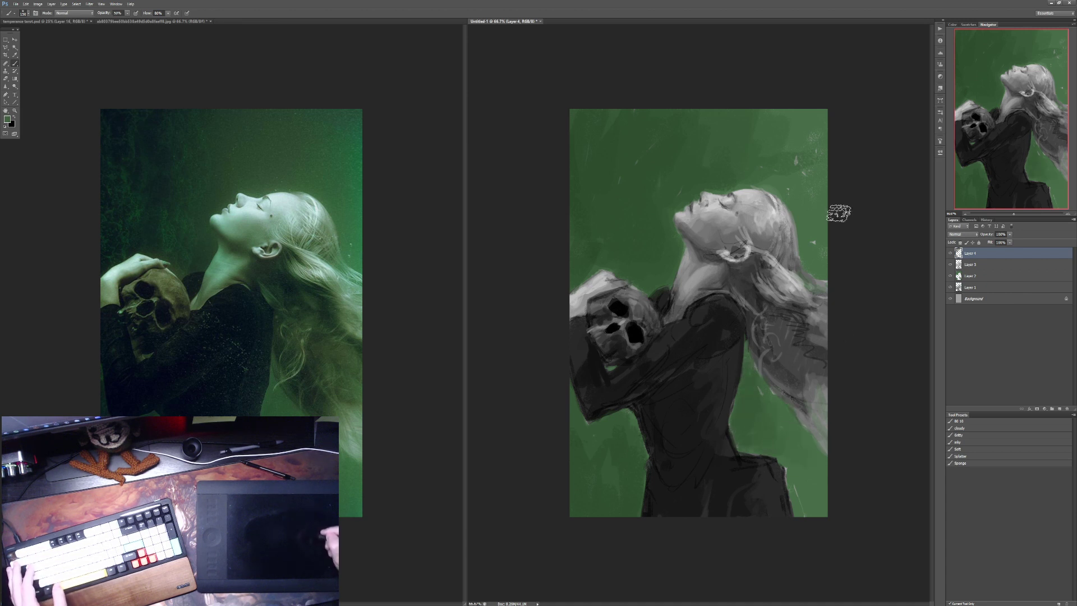
Step: Sponge in mottled dark green texture on Layer 4 at 30%–full opacity with a size-70 brush
key("5")
key("4")
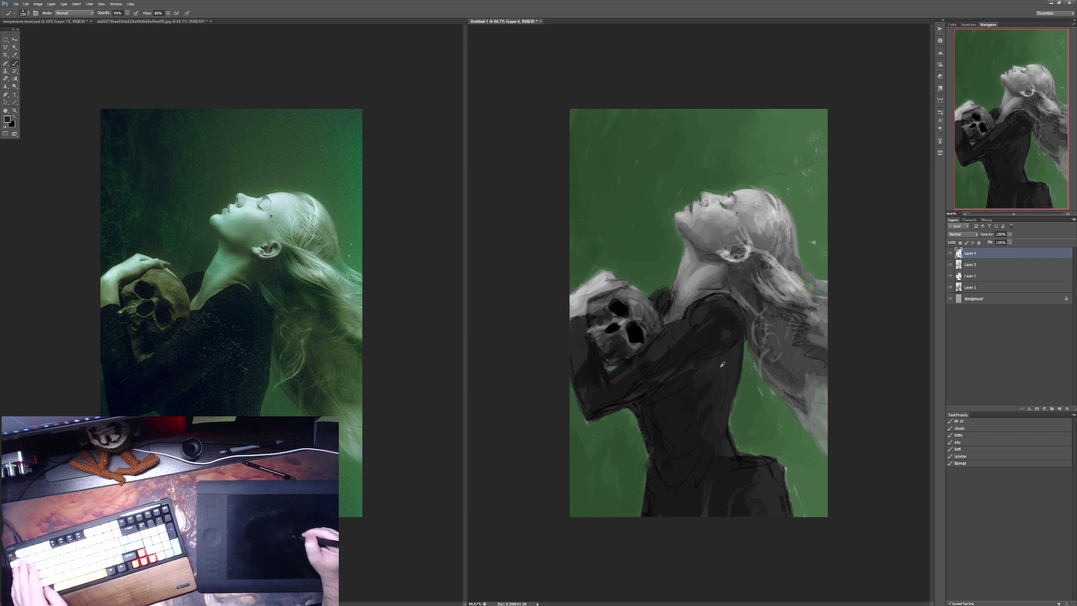
key("3")
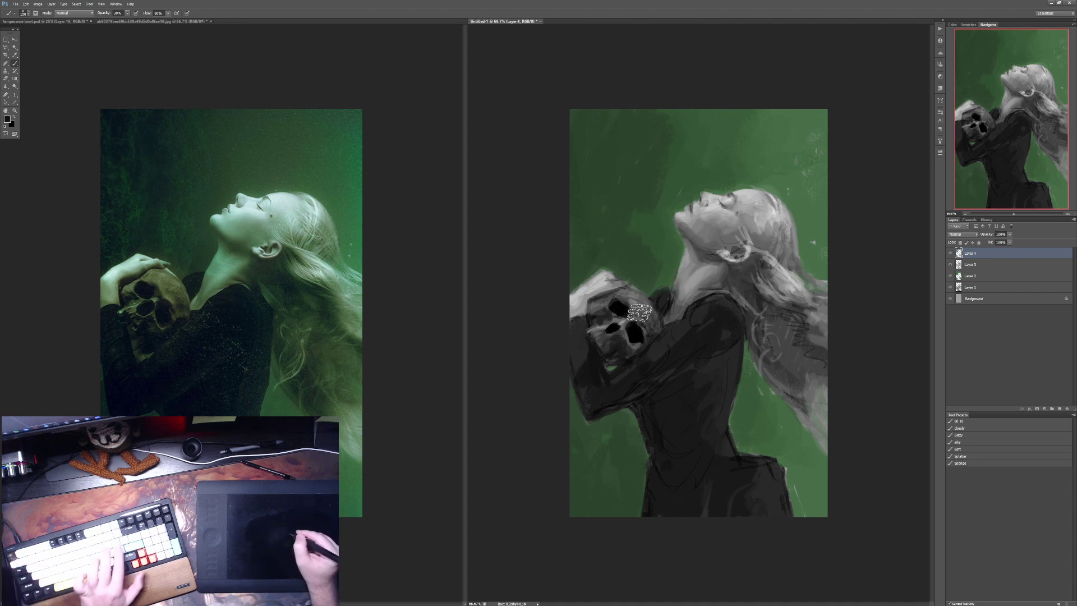
key("bracketleft")
key("bracketleft")
key("bracketleft")
key("bracketleft")
key("bracketleft")
key("0")
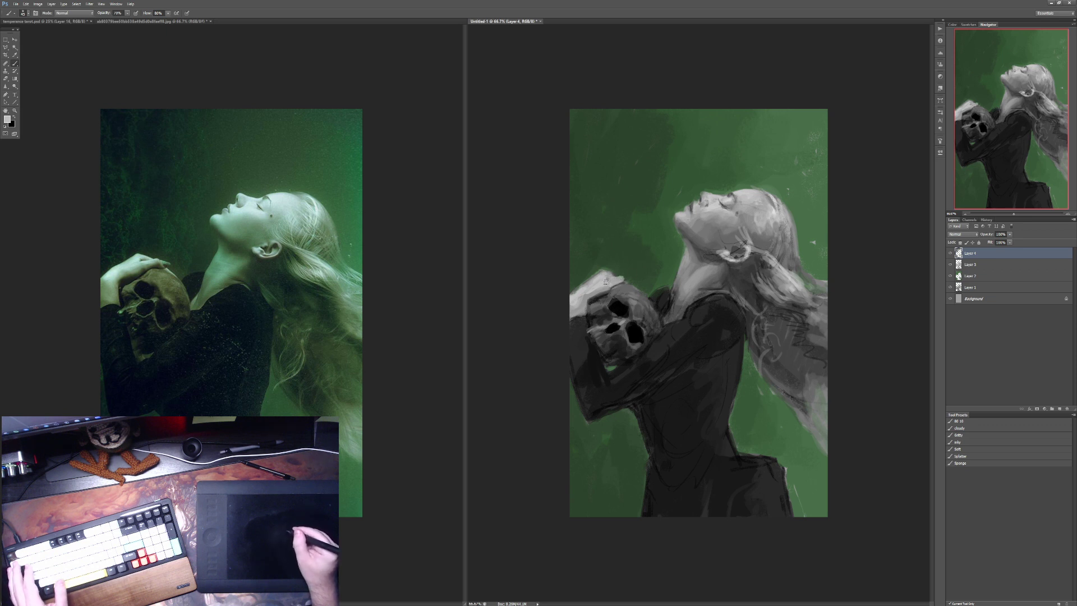
key("4")
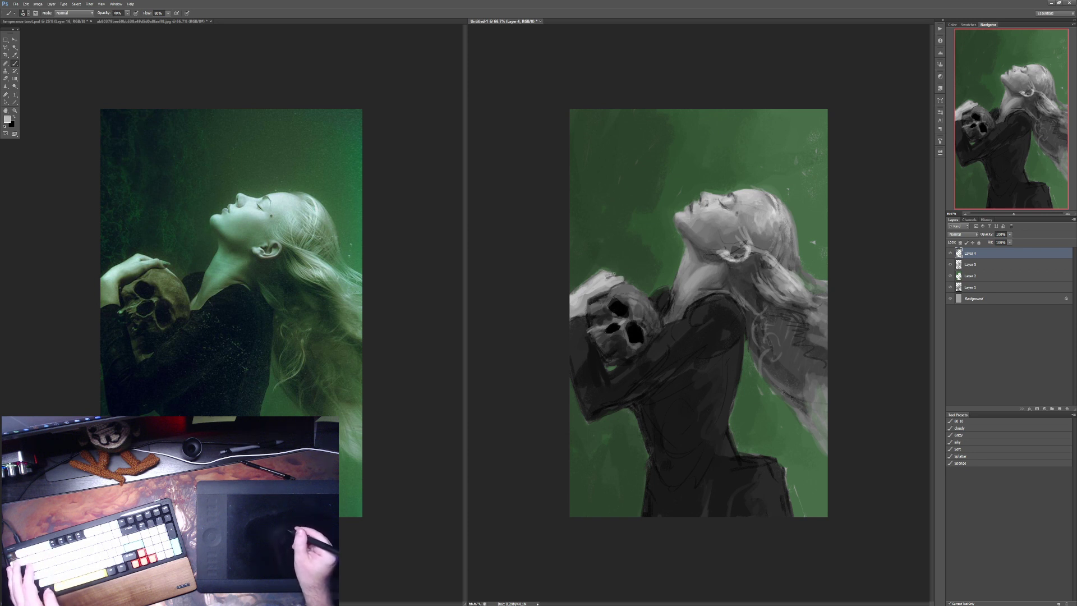
key("6")
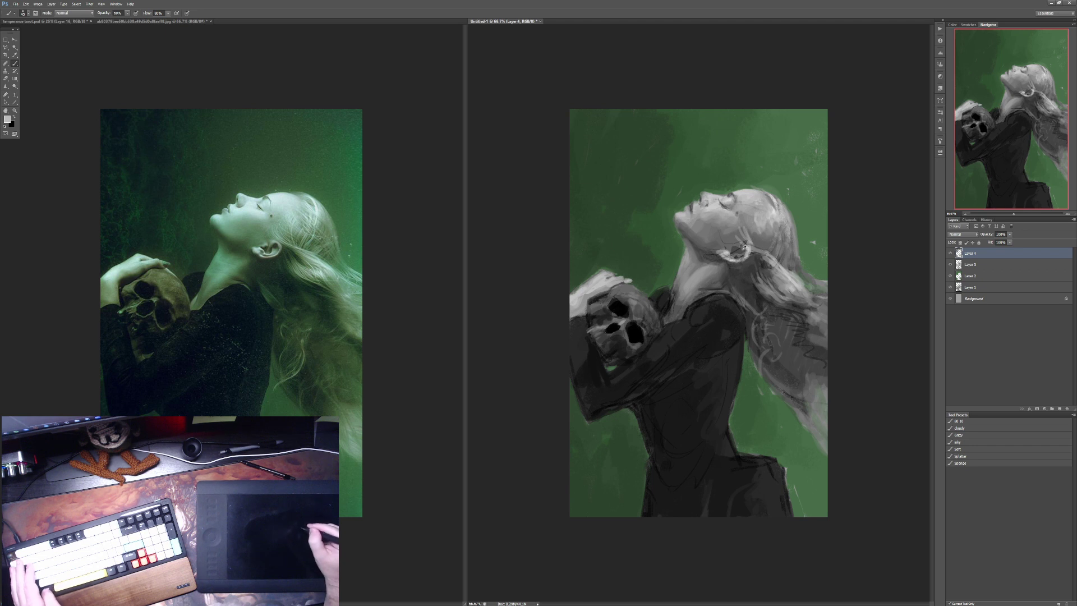
Step: Sample neck and collar greys and shade them at 30–40% opacity
left_click(696, 249, "alt")
key("3")
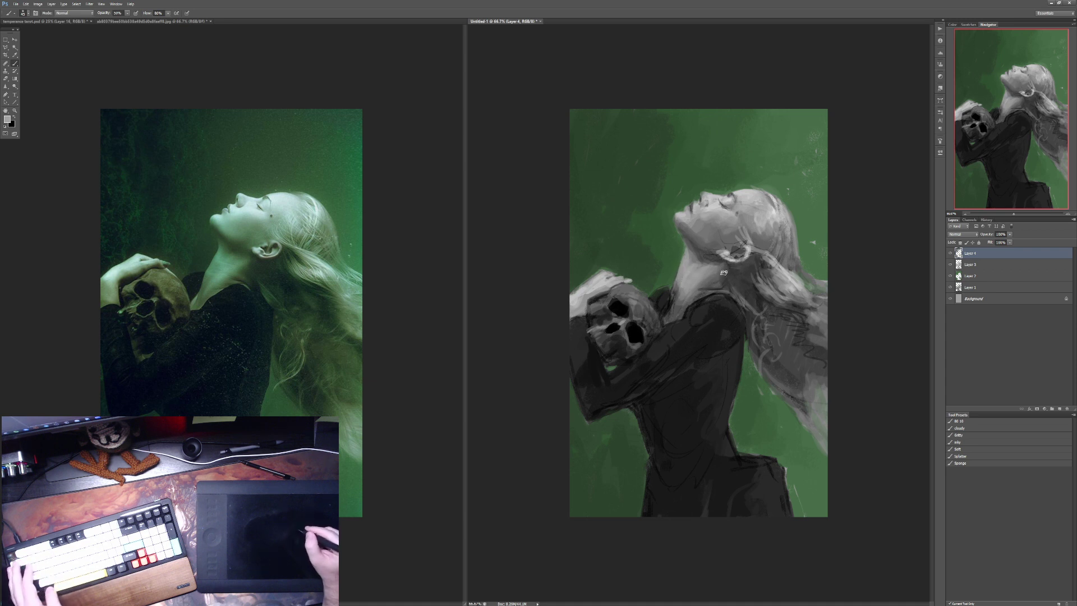
left_click(693, 291, "alt")
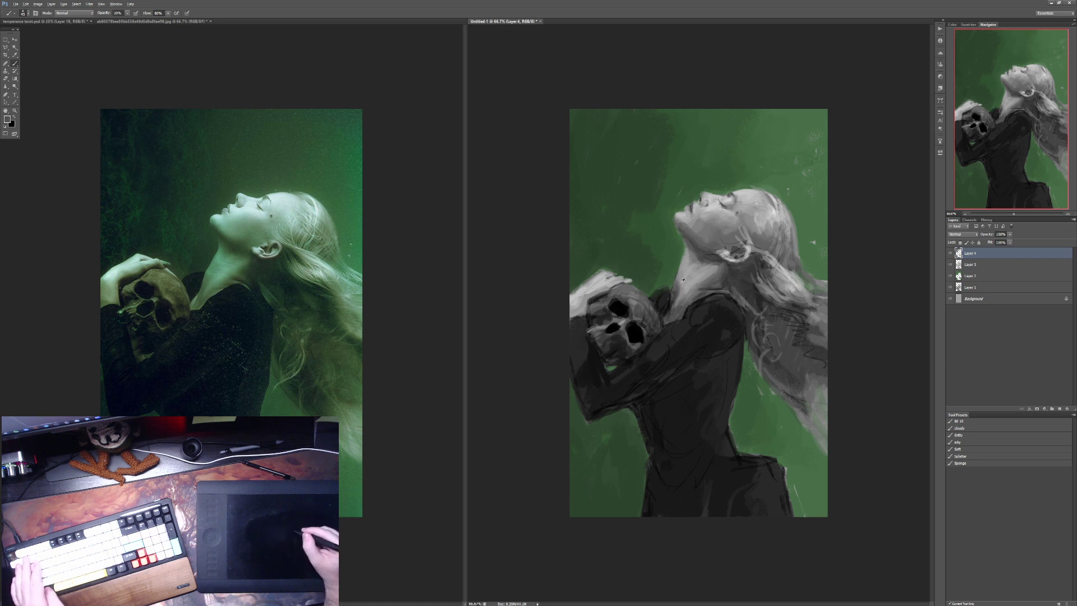
left_click(683, 278, "alt")
key("4")
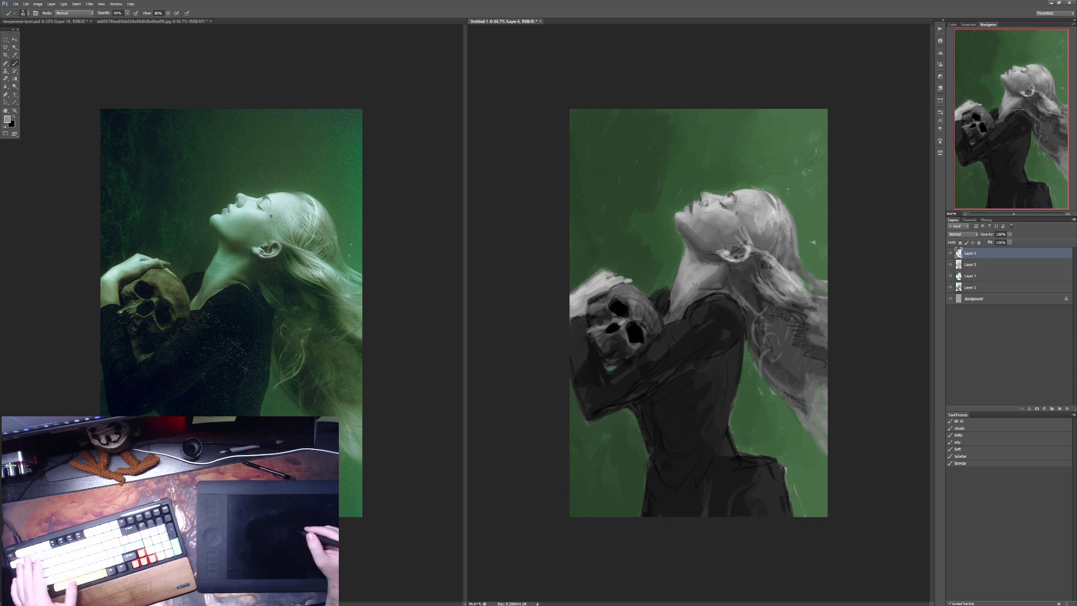
left_click(671, 306, "alt")
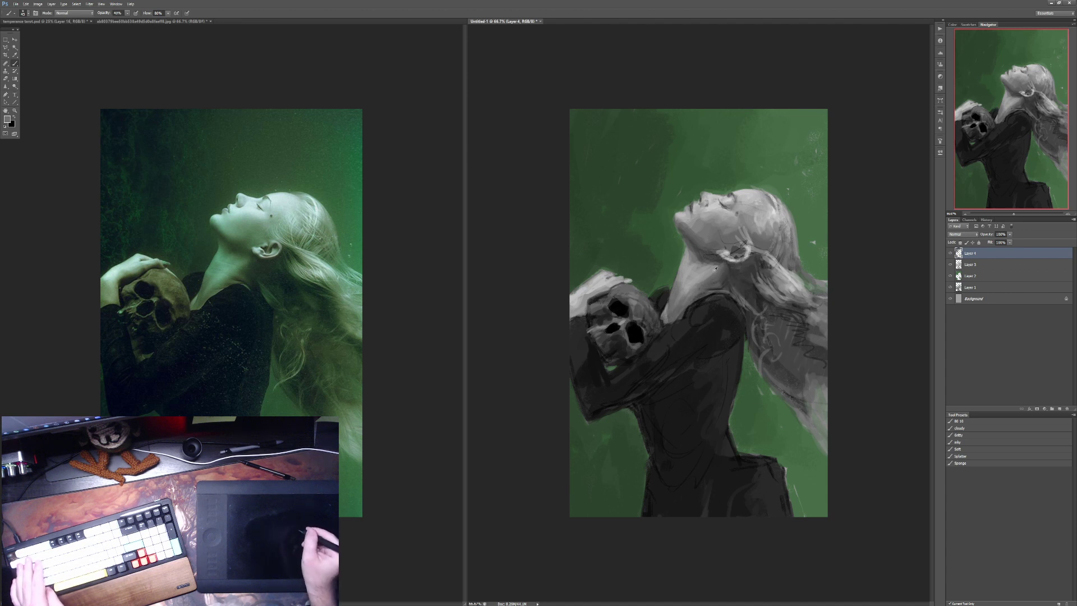
key("3")
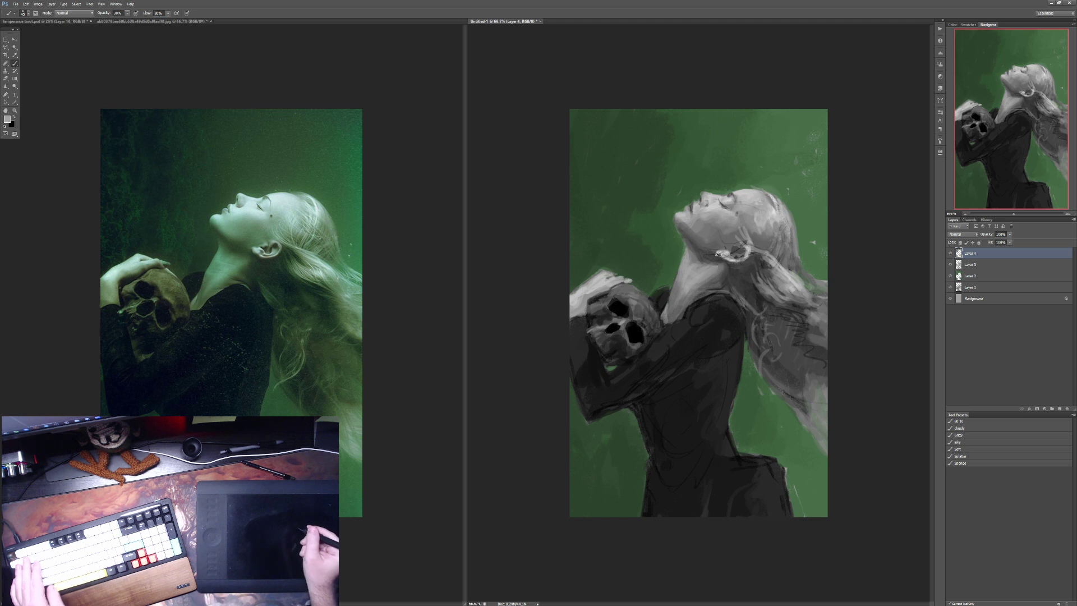
left_click(701, 252, "alt")
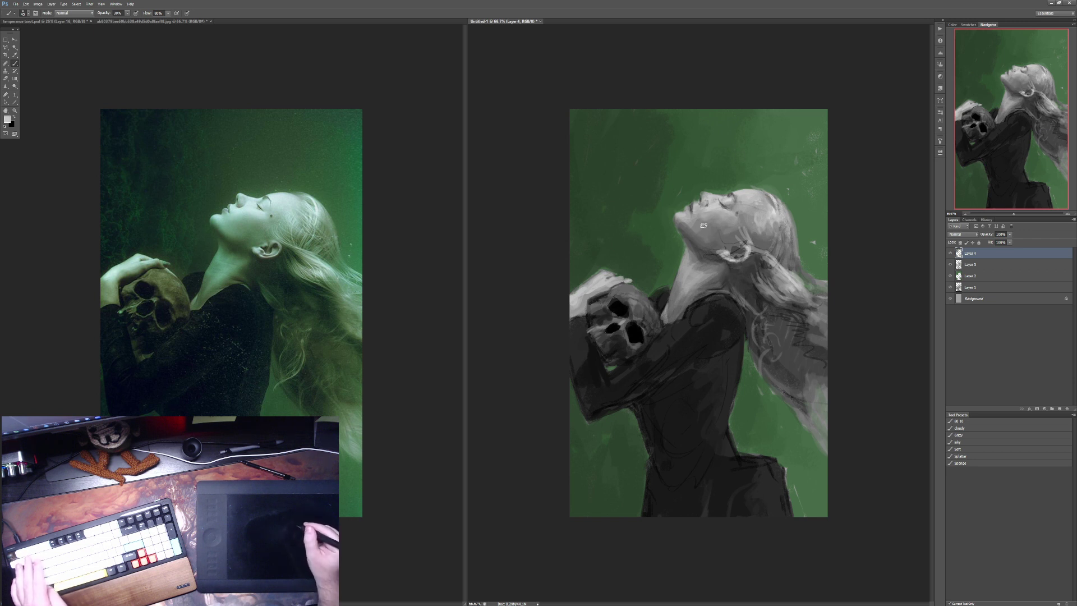
Step: Brush a light 20% stroke over the jaw and neck, then pick near-white face tones
key("2")
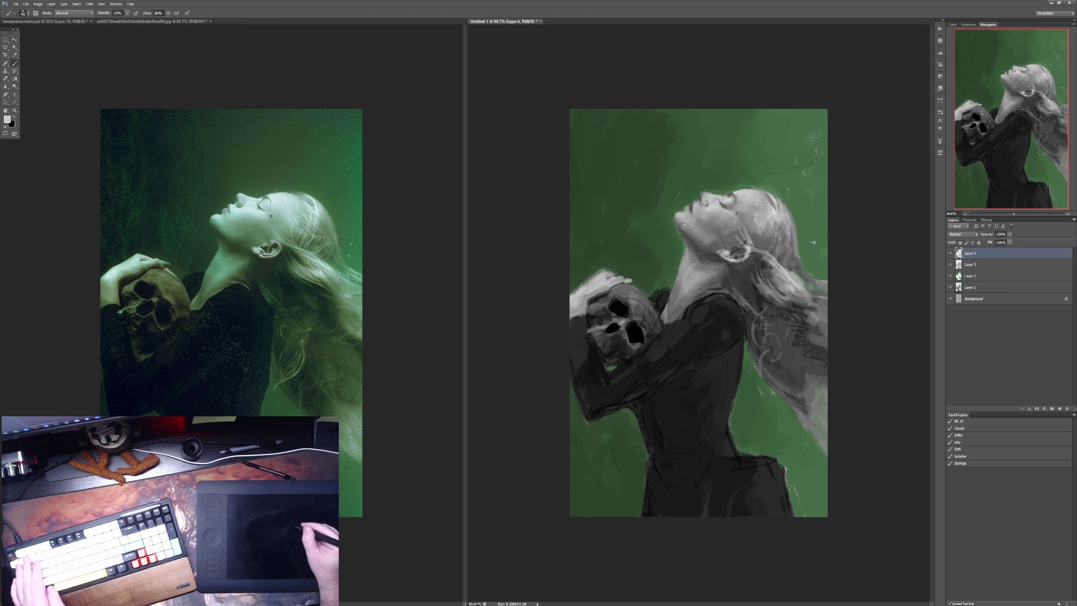
left_click_drag(684, 225, 711, 246)
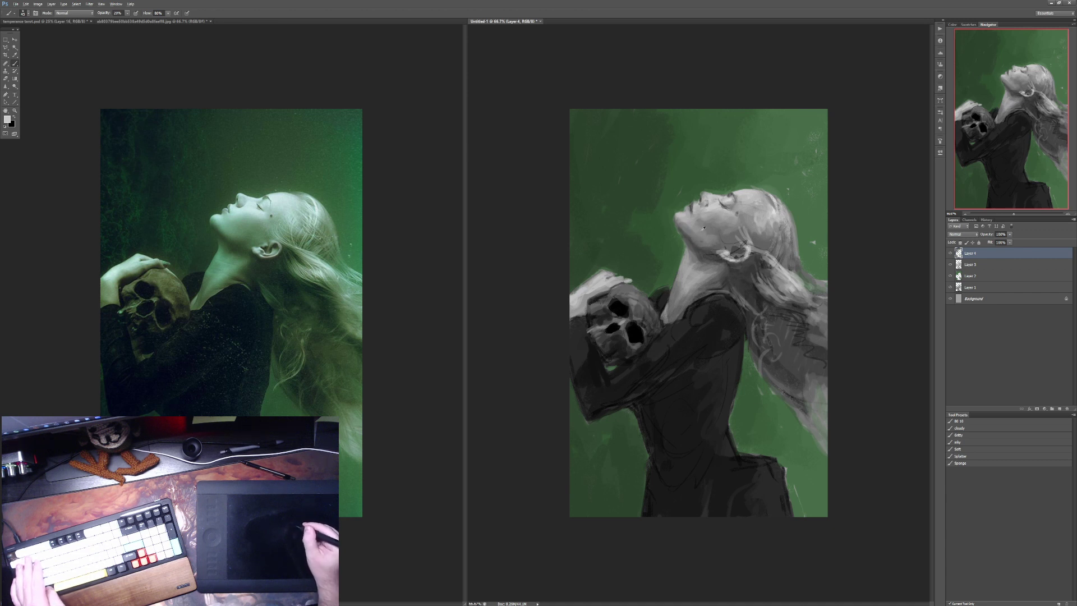
key("4")
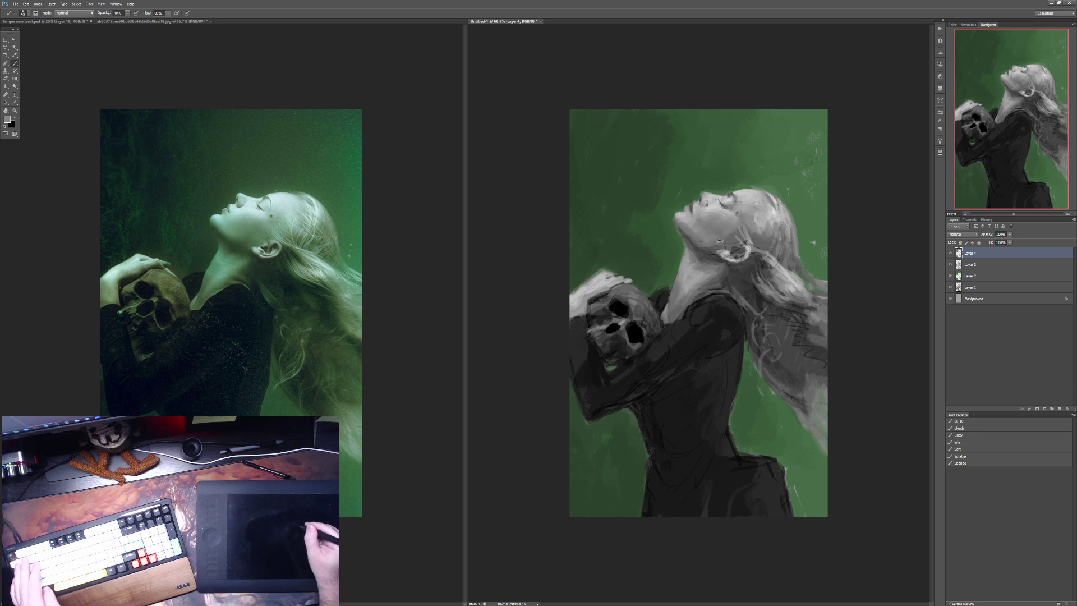
left_click(720, 206, "alt")
key("3")
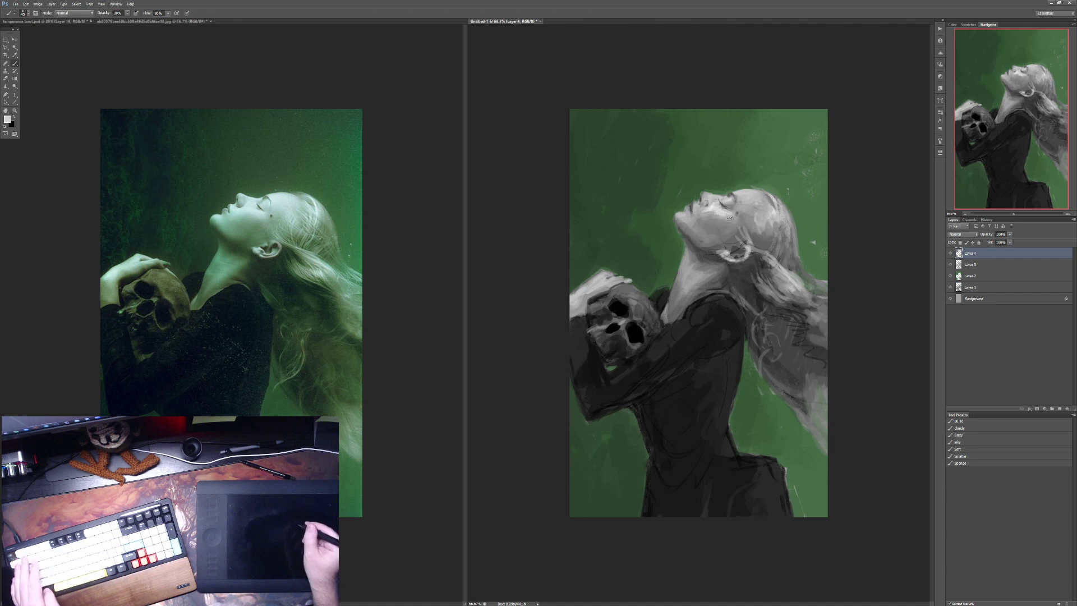
left_click(711, 206, "alt")
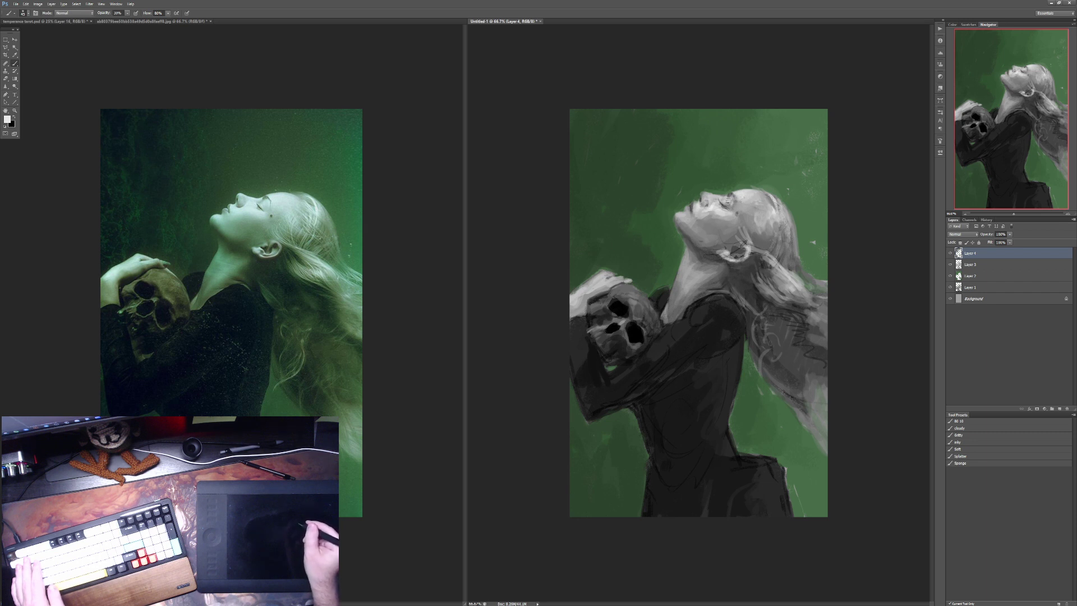
Step: Shade around the eye and face edge with sampled greys and black at 10–90% opacity
key("x")
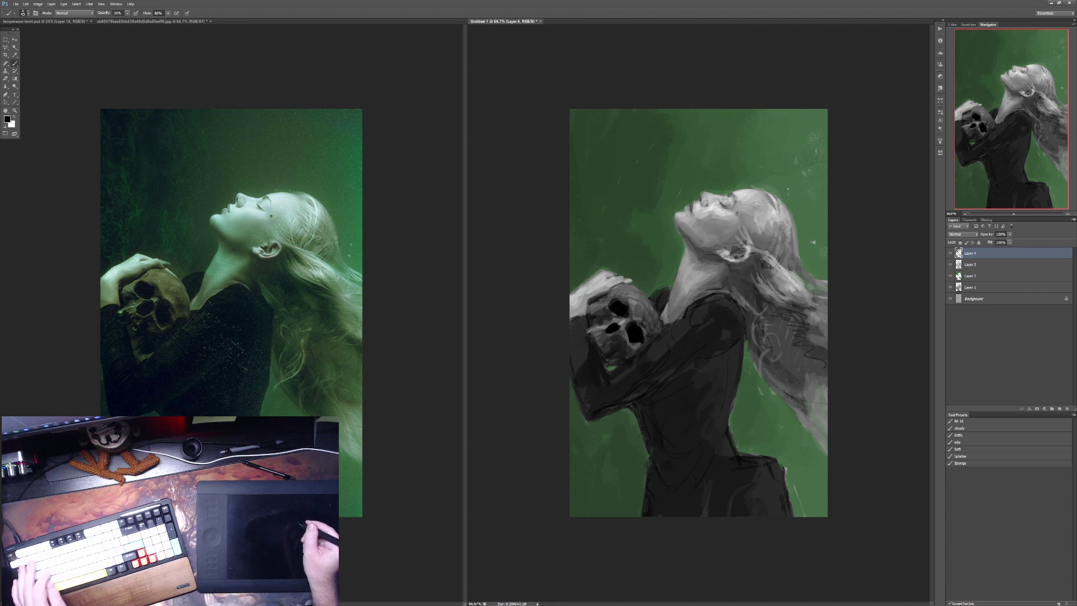
key("2")
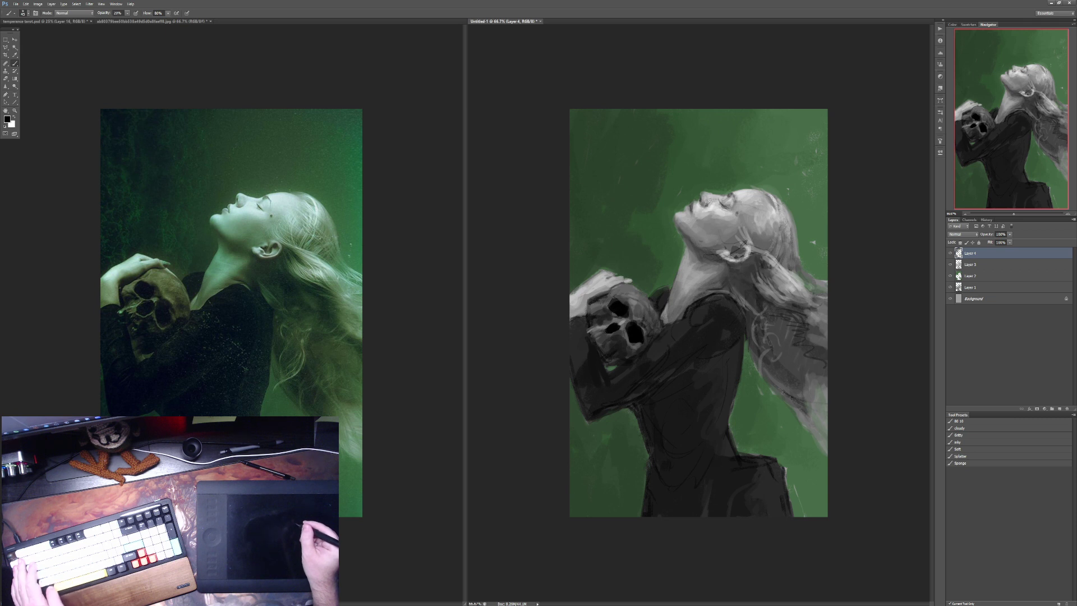
left_click(702, 202, "alt")
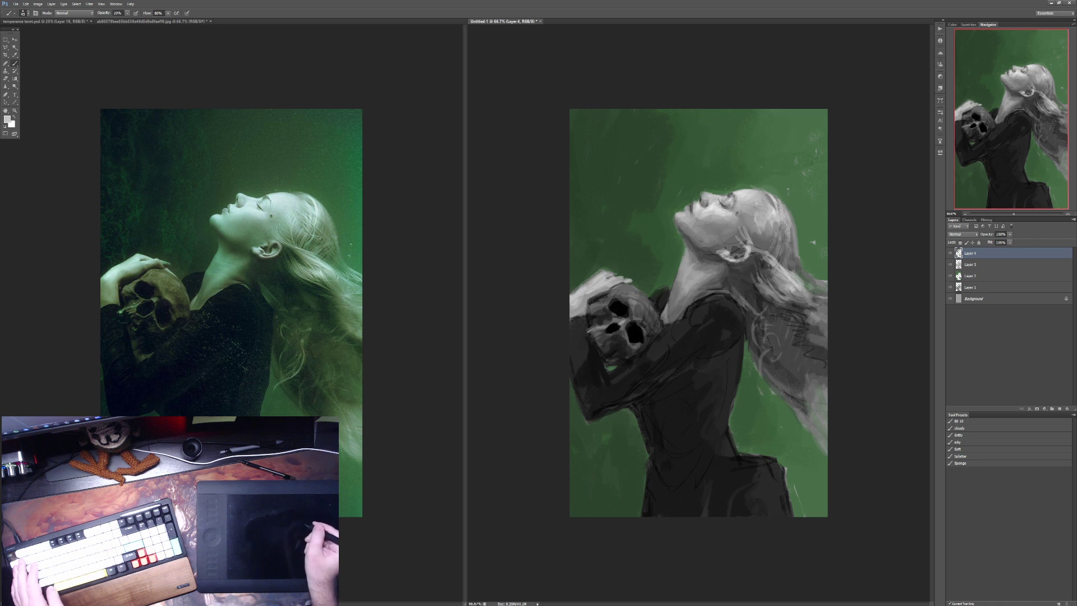
left_click(749, 183, "alt")
key("d")
key("x")
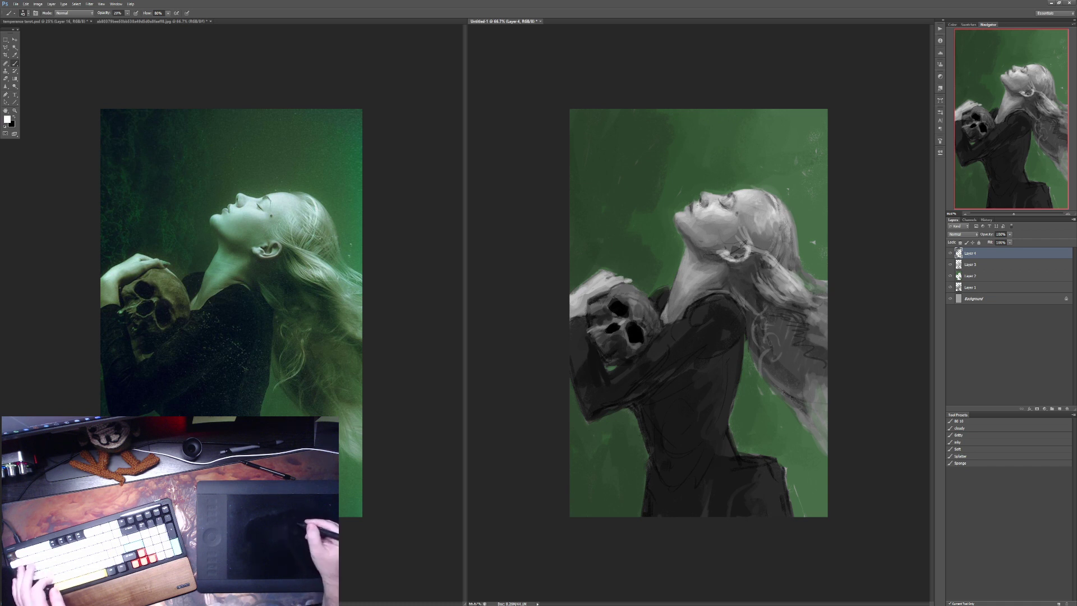
left_click(687, 198, "alt")
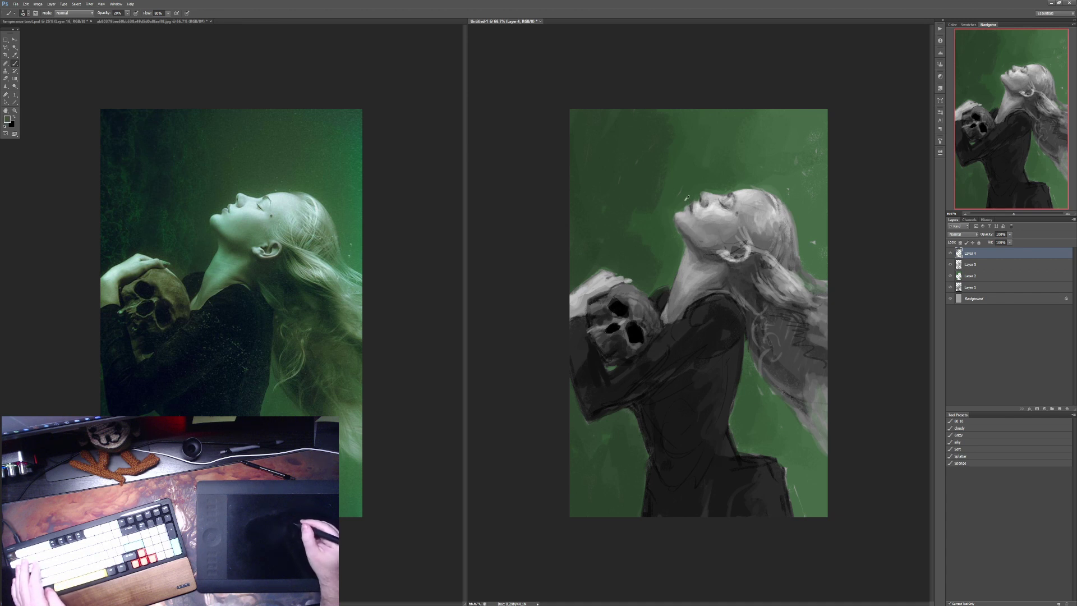
key("x")
key("1")
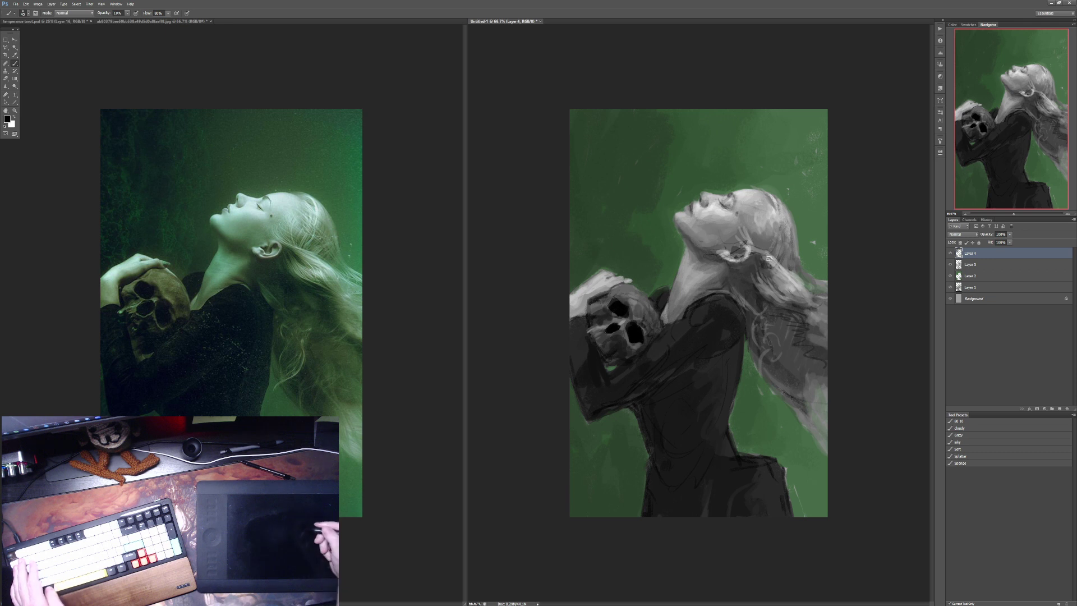
key("9")
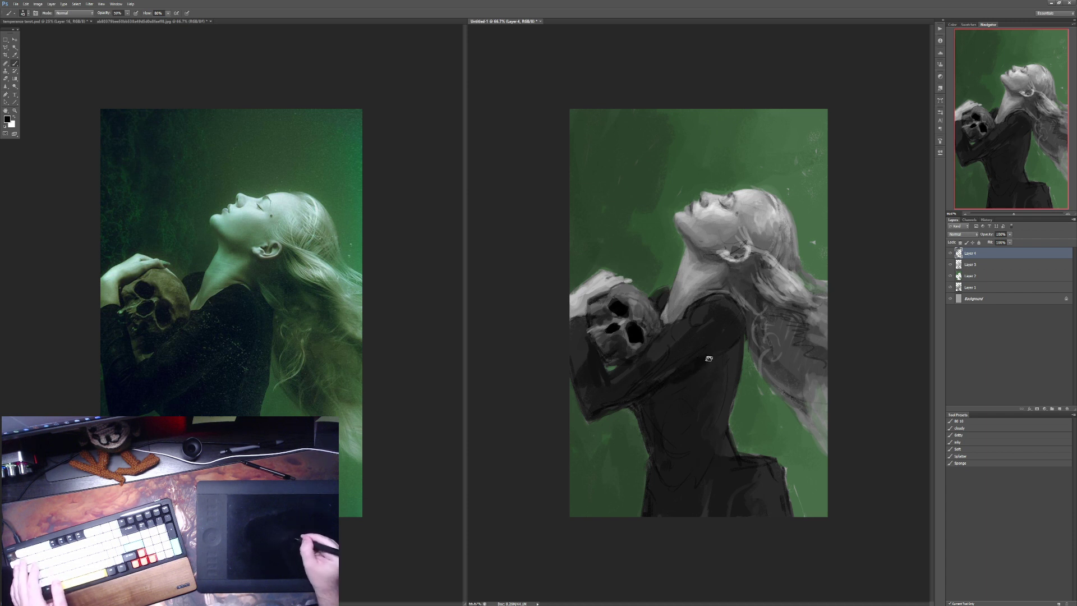
Step: Paint dark strokes over the dress with sampled dress tones at 30–90% opacity
mouse_move(713, 353)
left_mouse_down()
mouse_move(653, 381)
mouse_move(668, 401)
left_mouse_up()
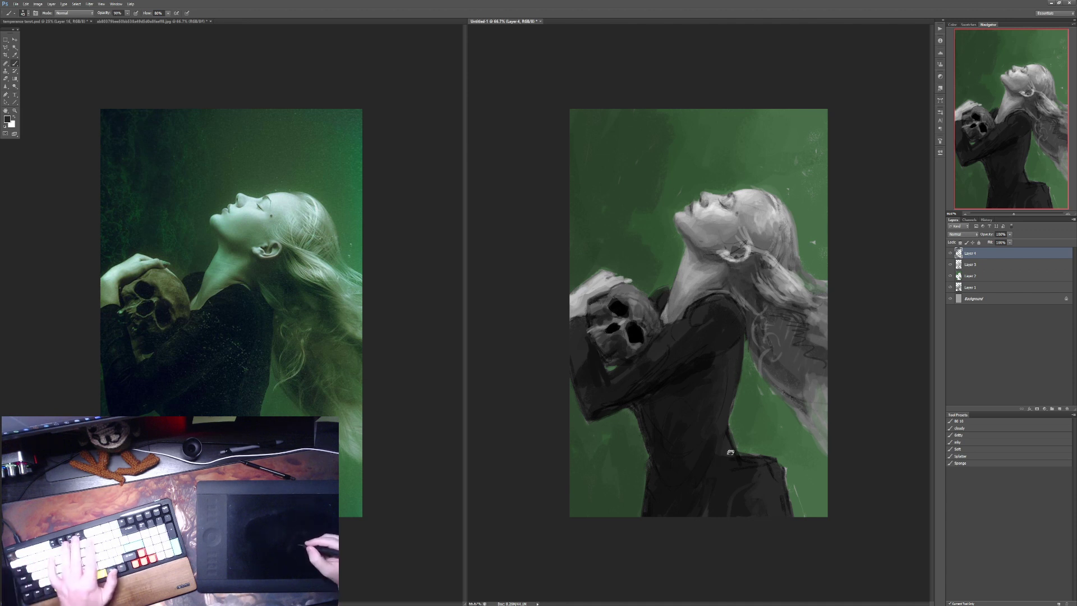
key("9")
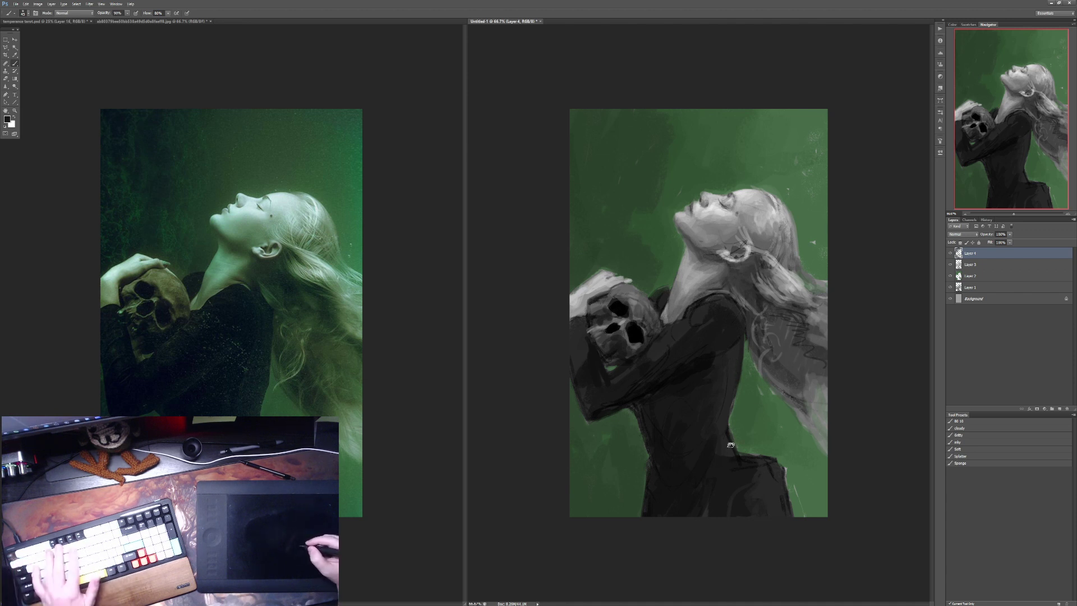
key("7")
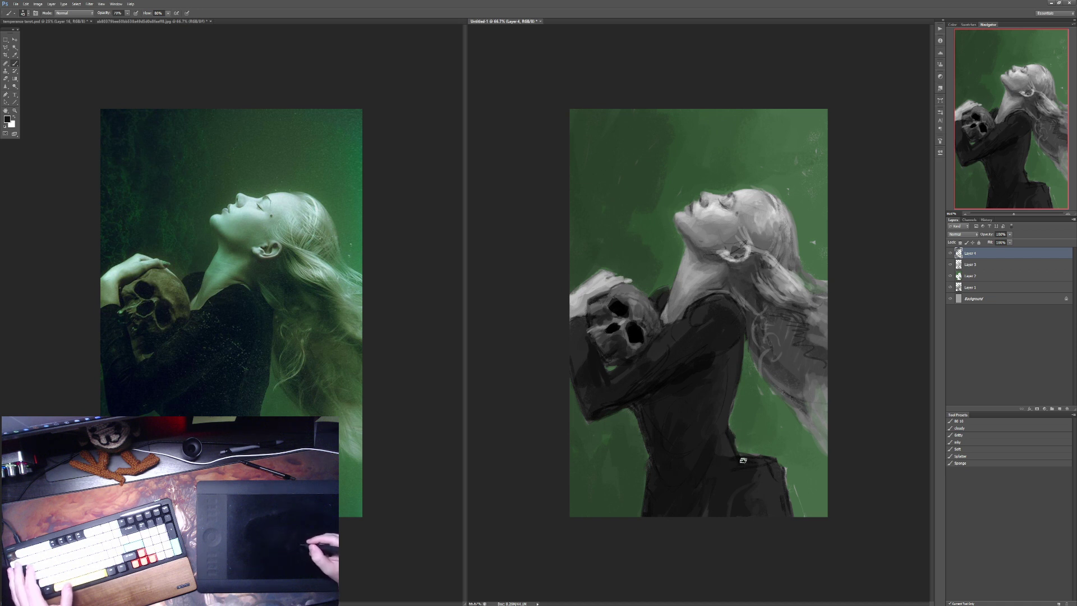
left_click(736, 434, "alt")
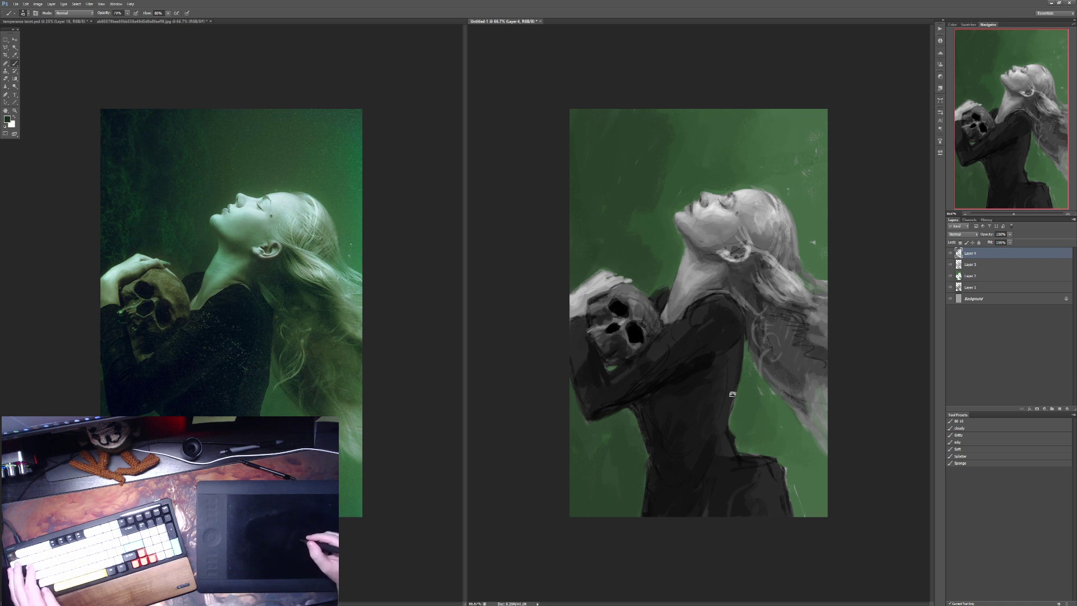
key("3")
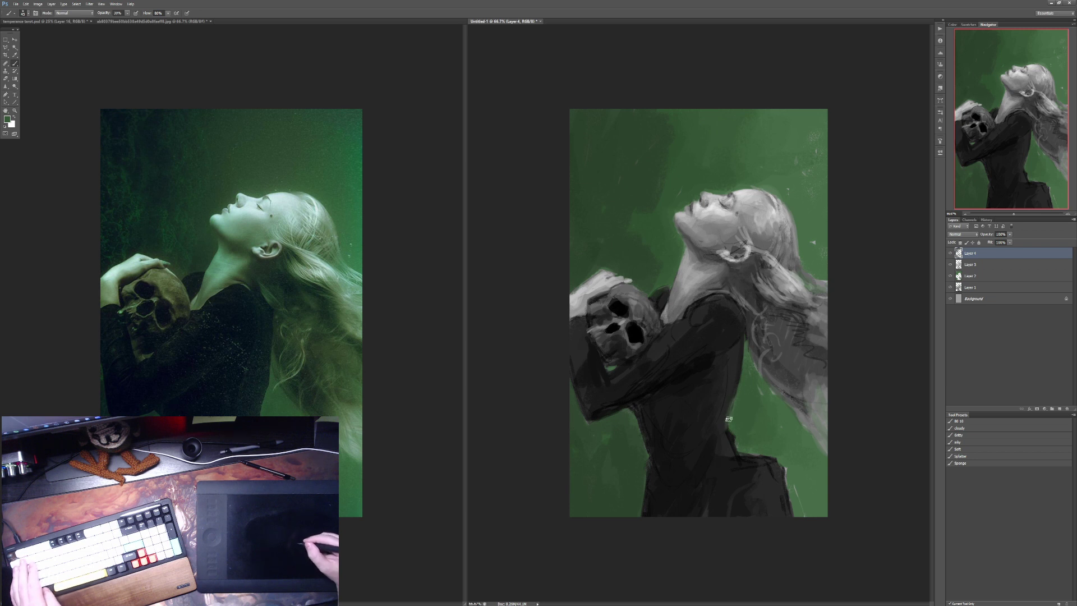
left_click(731, 398, "alt")
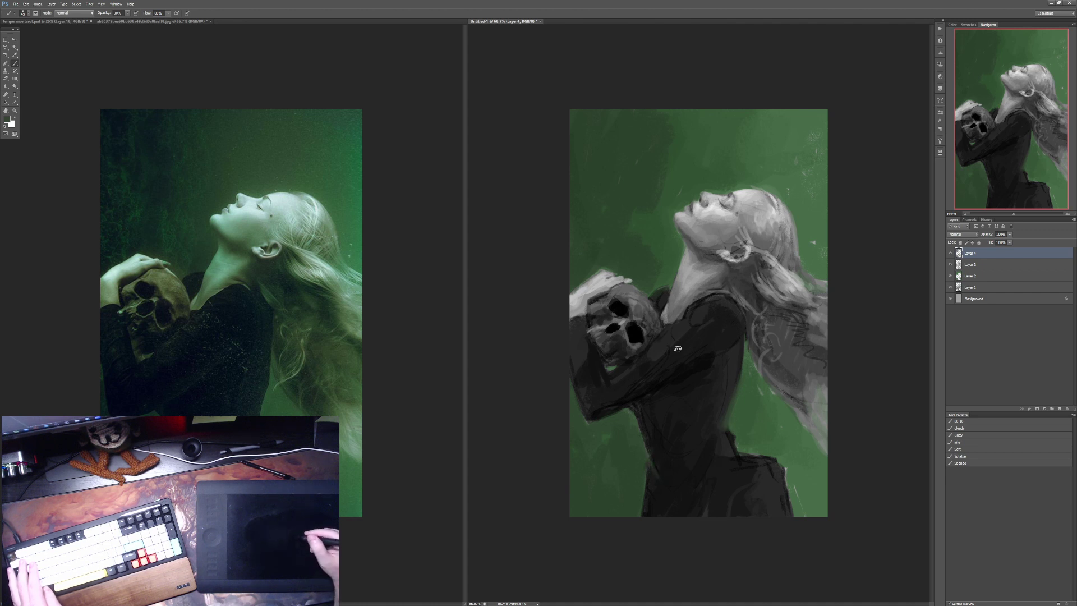
left_click(651, 484, "alt")
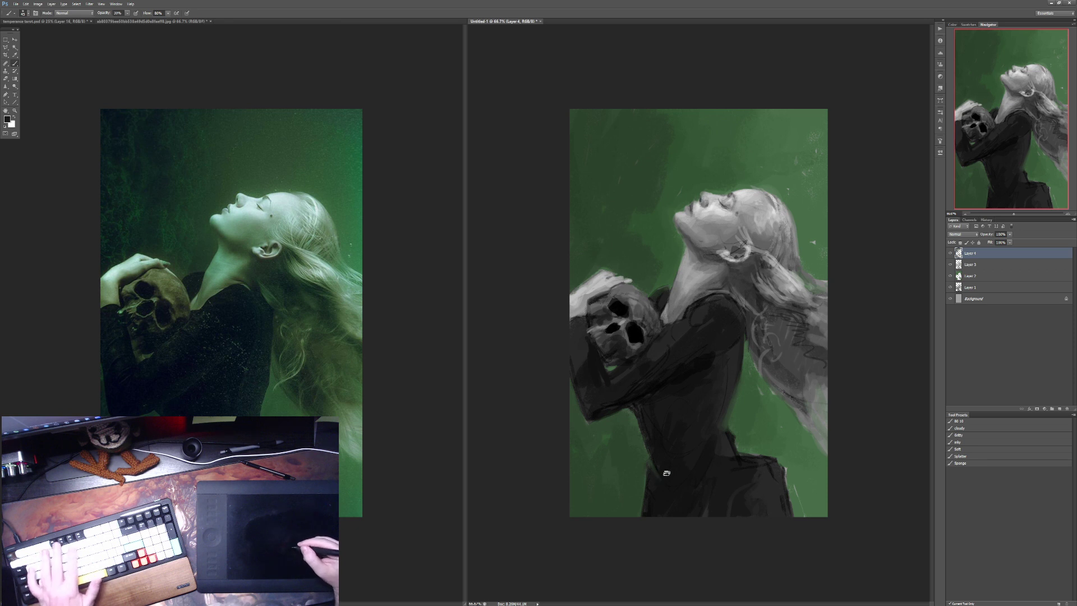
key("8")
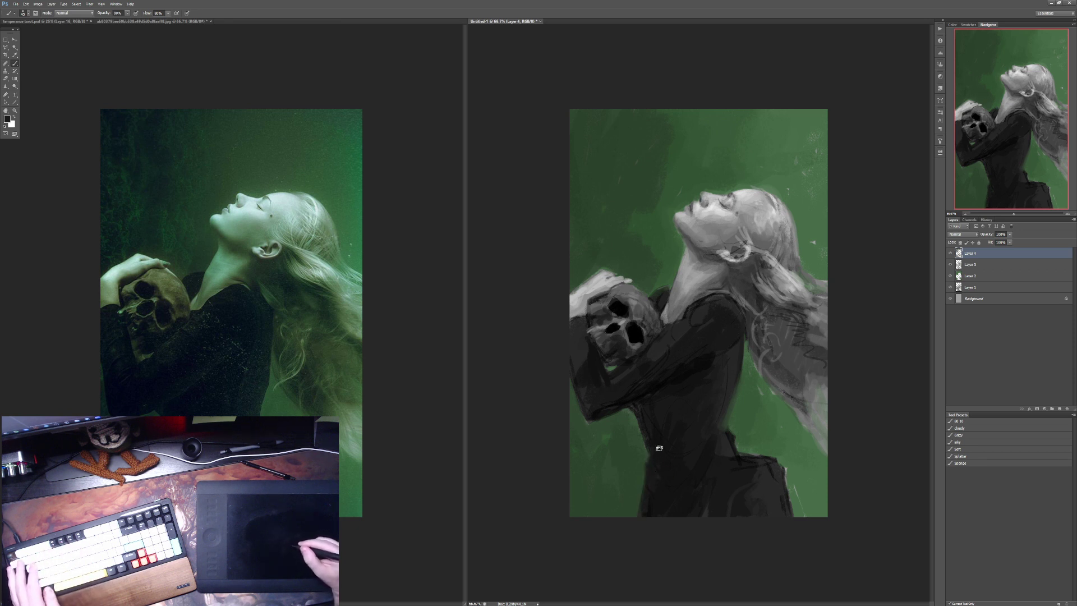
key("9")
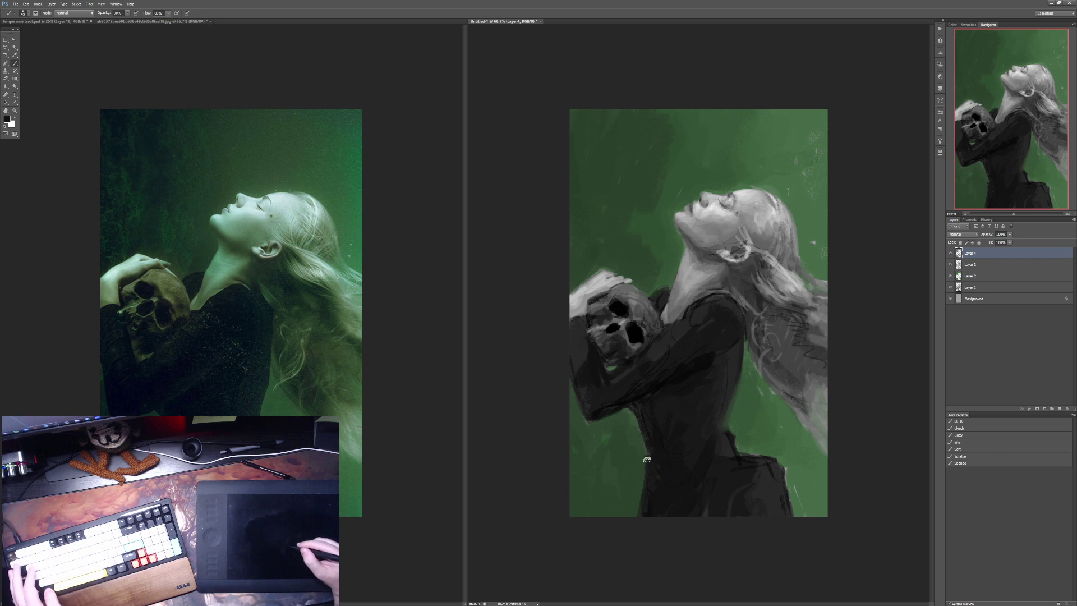
key("4")
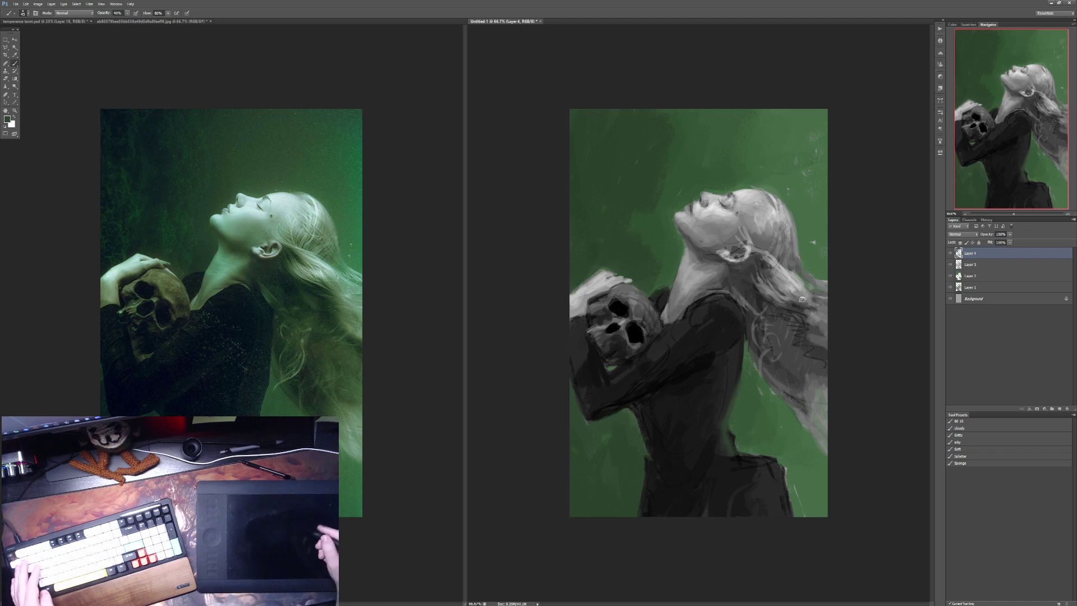
Step: Paint the dress and sleeve around the skull-holding arm, shifting opacity between 30% and 80%
key("3")
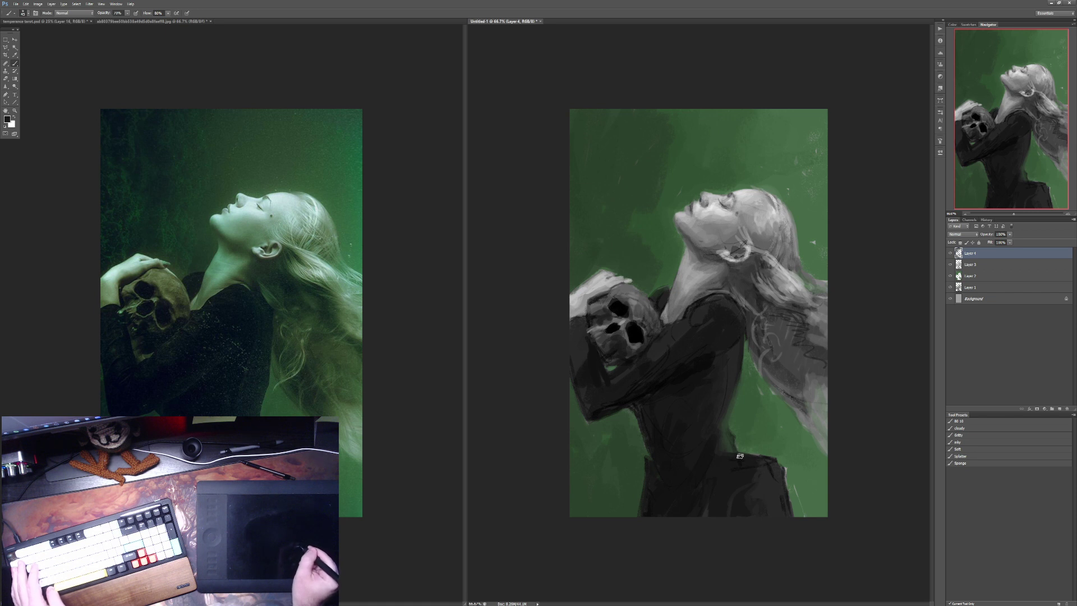
key("4")
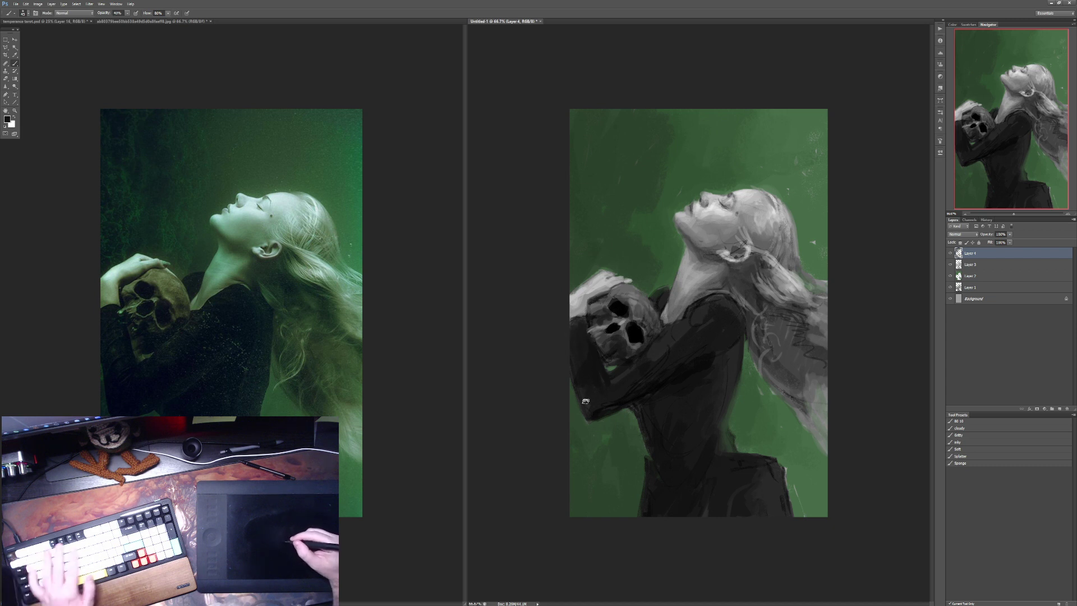
key("8")
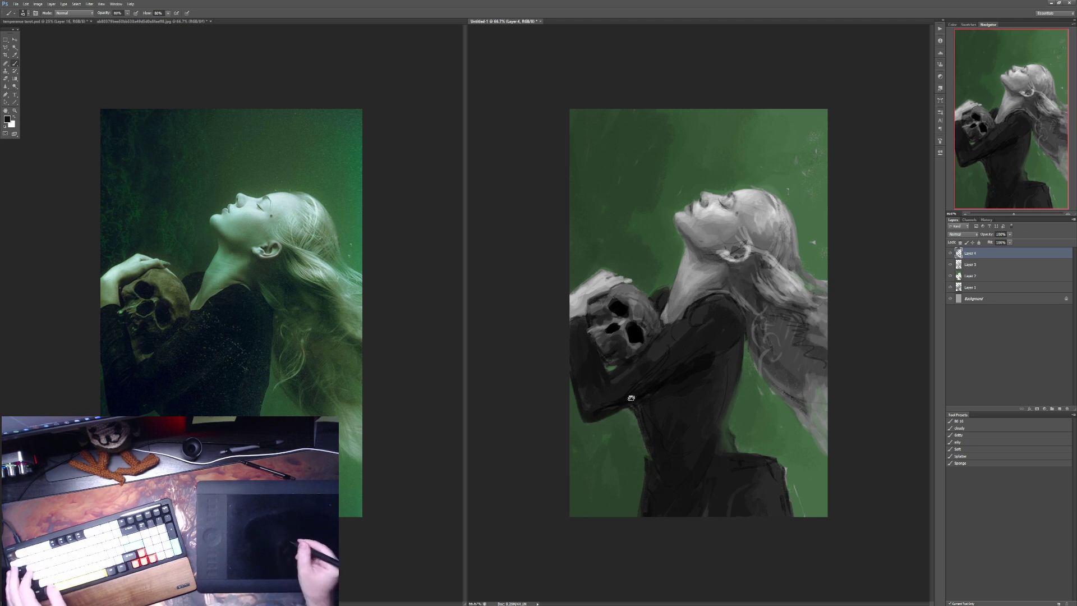
key("4")
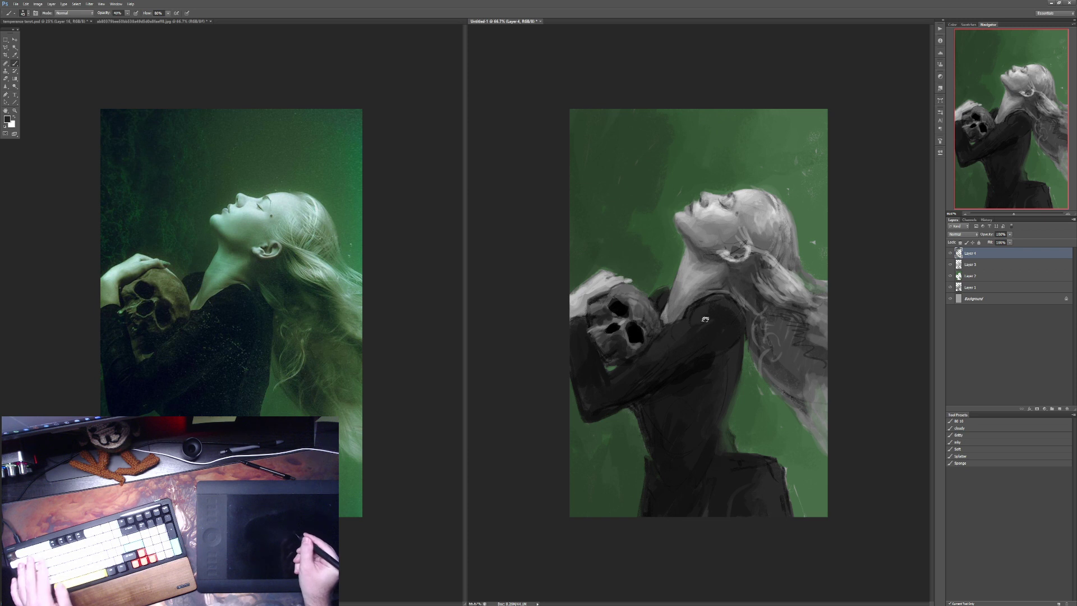
key("5")
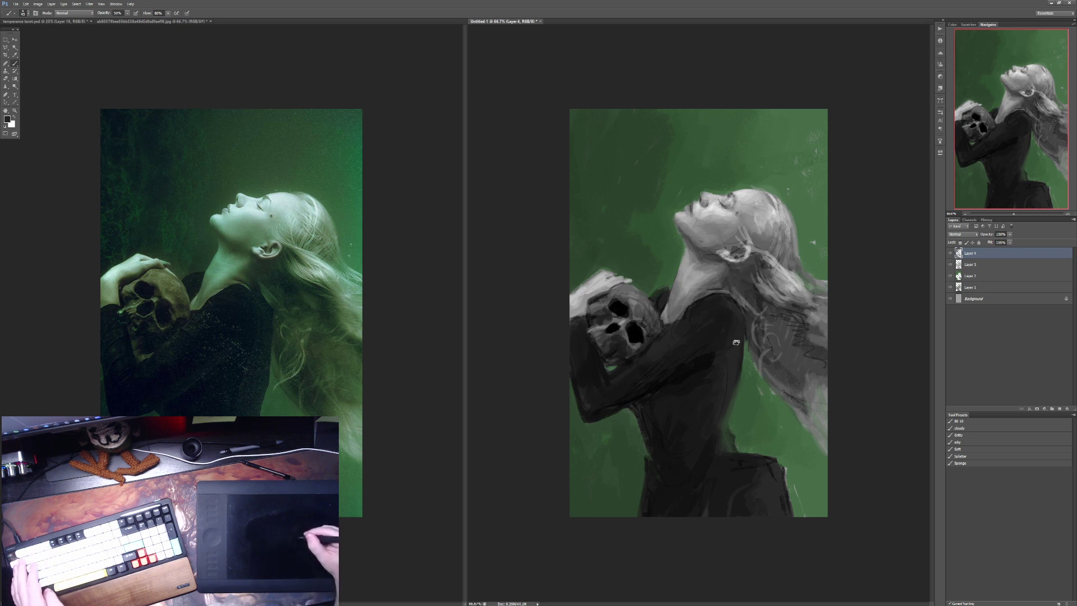
left_click(775, 320, "alt")
key("6")
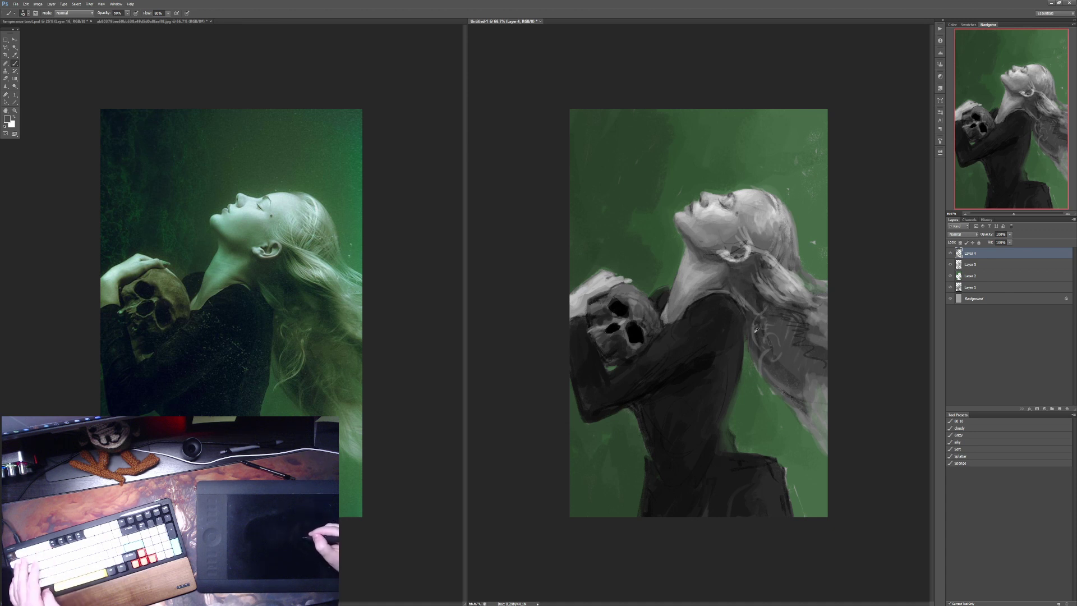
key("5")
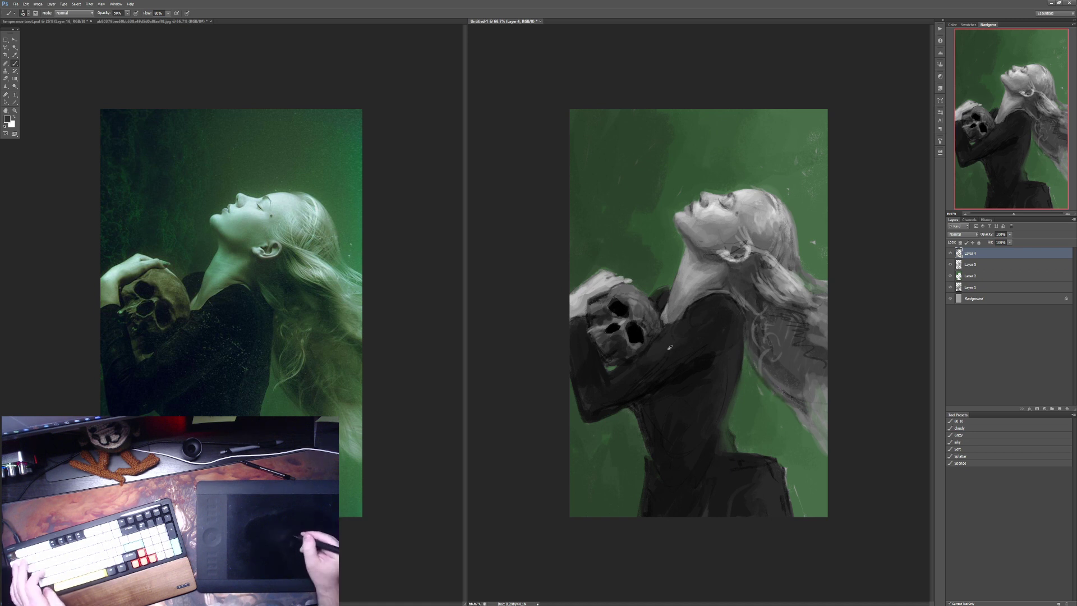
key("6")
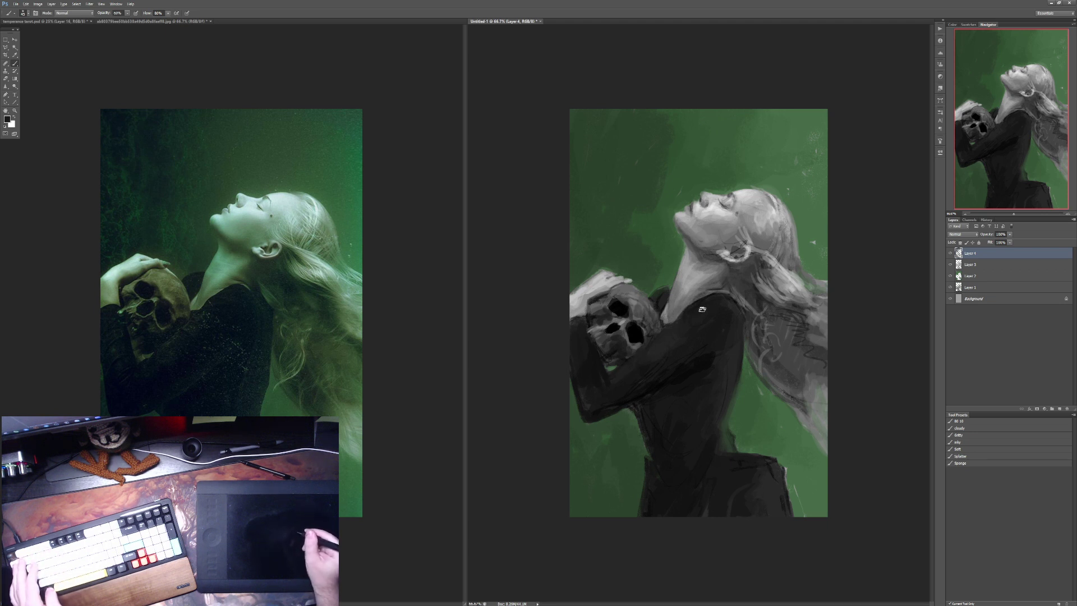
key("7")
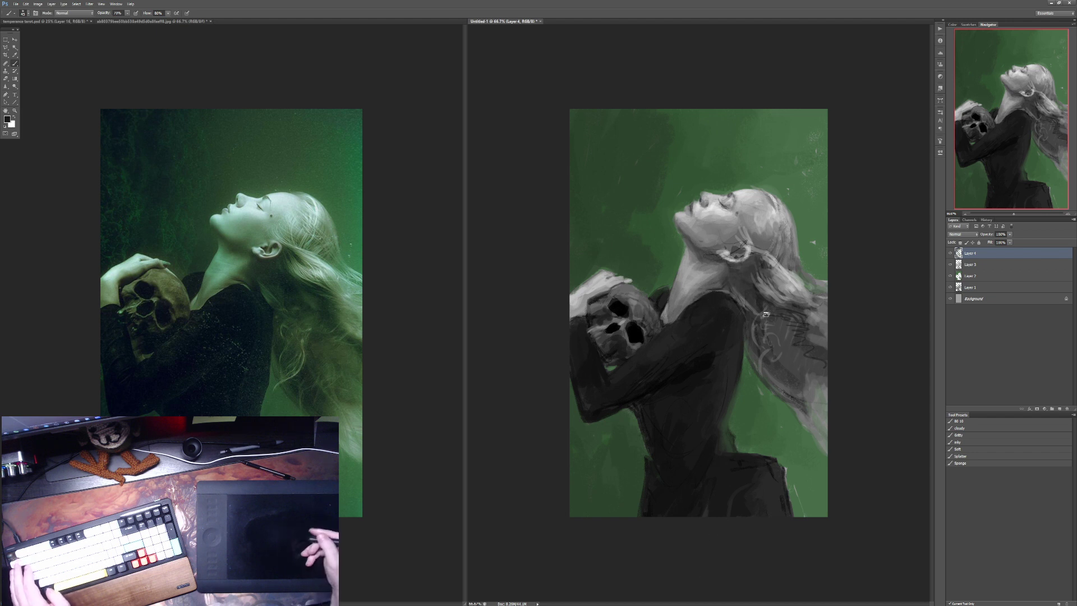
Step: Sample near-black from the dress and brush faint 30% strokes along its left edge
left_click(734, 391, "alt")
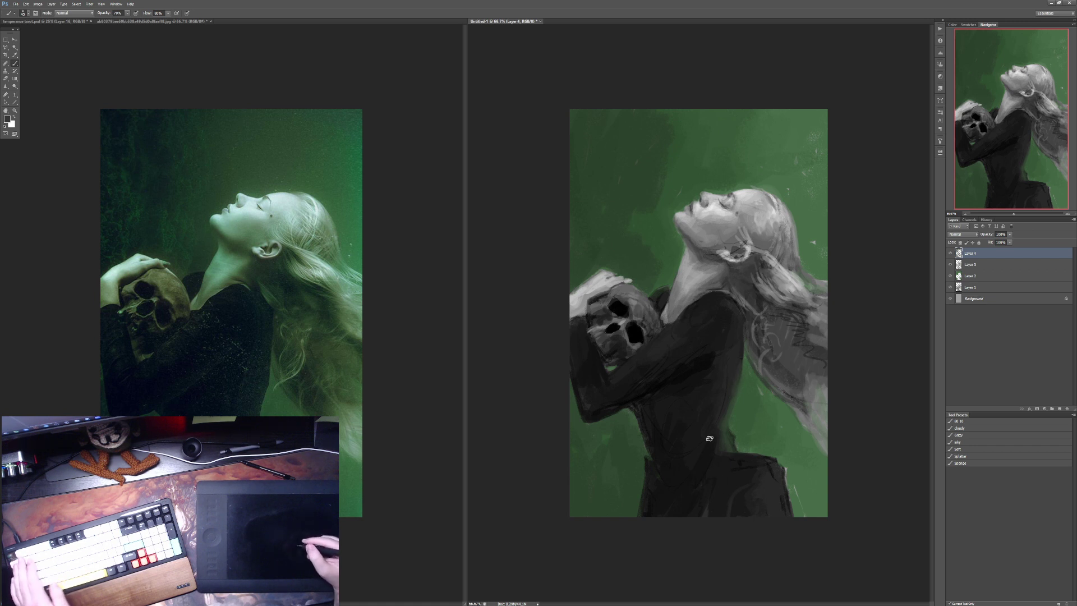
left_click(657, 498, "alt")
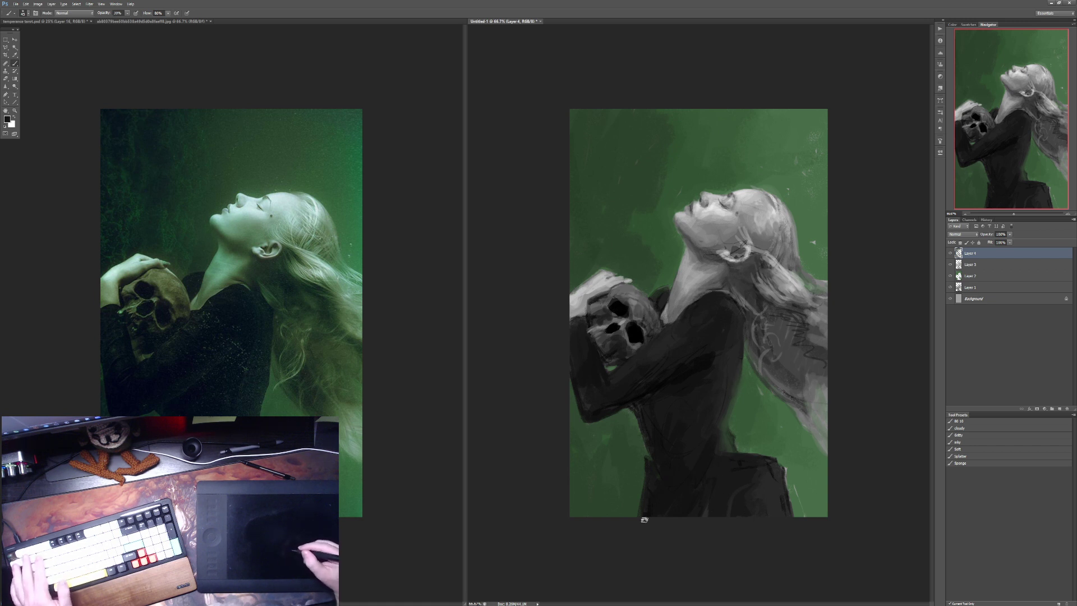
key("3")
left_click_drag(632, 481, 639, 429)
left_click_drag(623, 508, 632, 423)
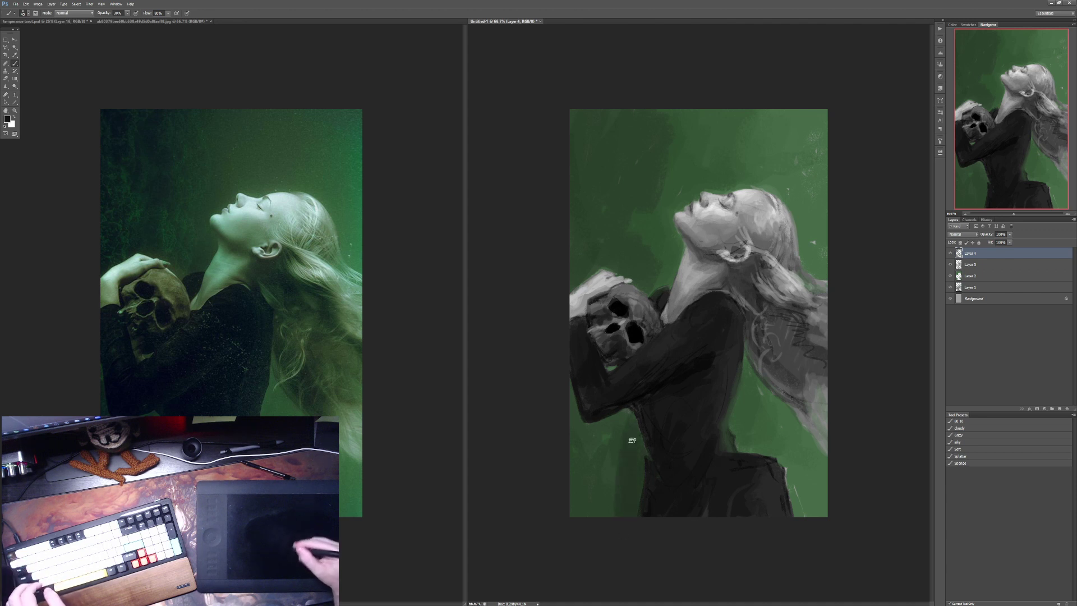
left_click_drag(606, 515, 613, 448)
left_click_drag(593, 492, 608, 425)
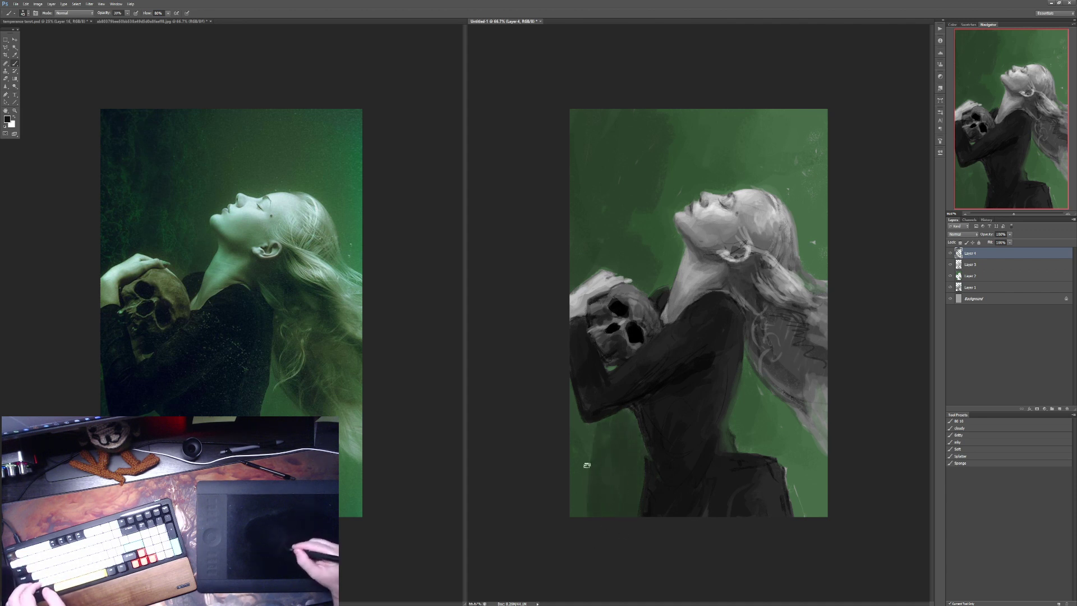
left_click_drag(590, 471, 586, 422)
mouse_move(578, 502)
left_mouse_down()
mouse_move(587, 465)
mouse_move(573, 490)
left_mouse_up()
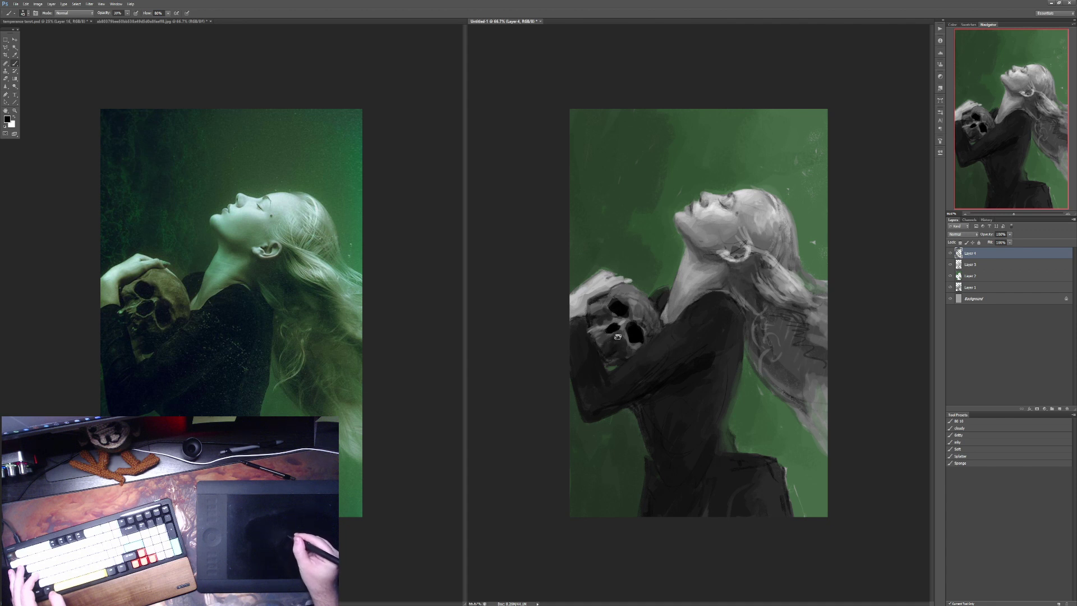
Step: Paint over the skull, varying brush opacity between 30% and 70%
key("4")
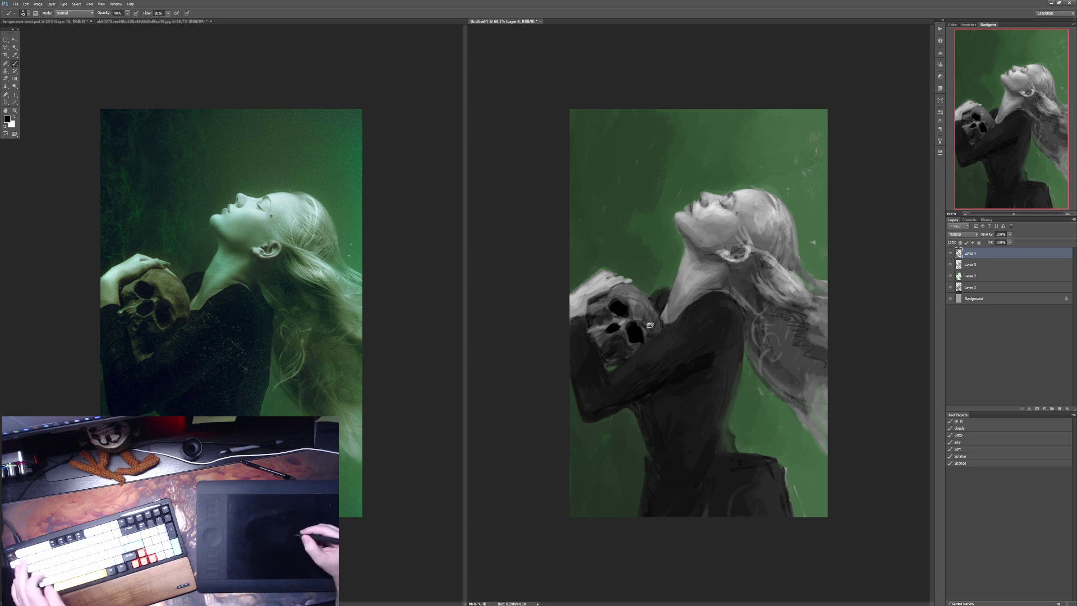
key("7")
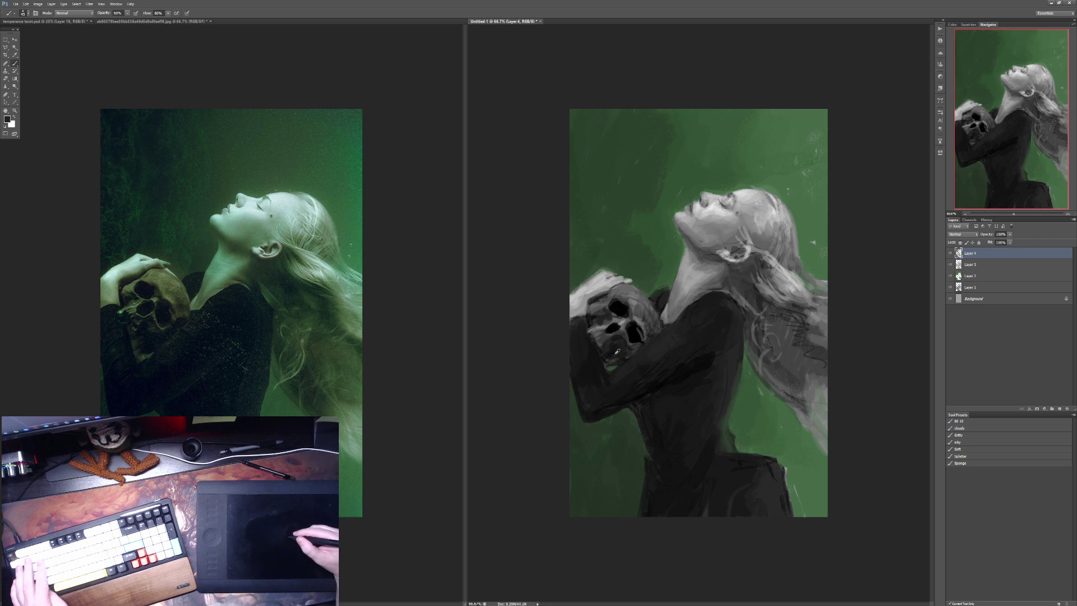
key("4")
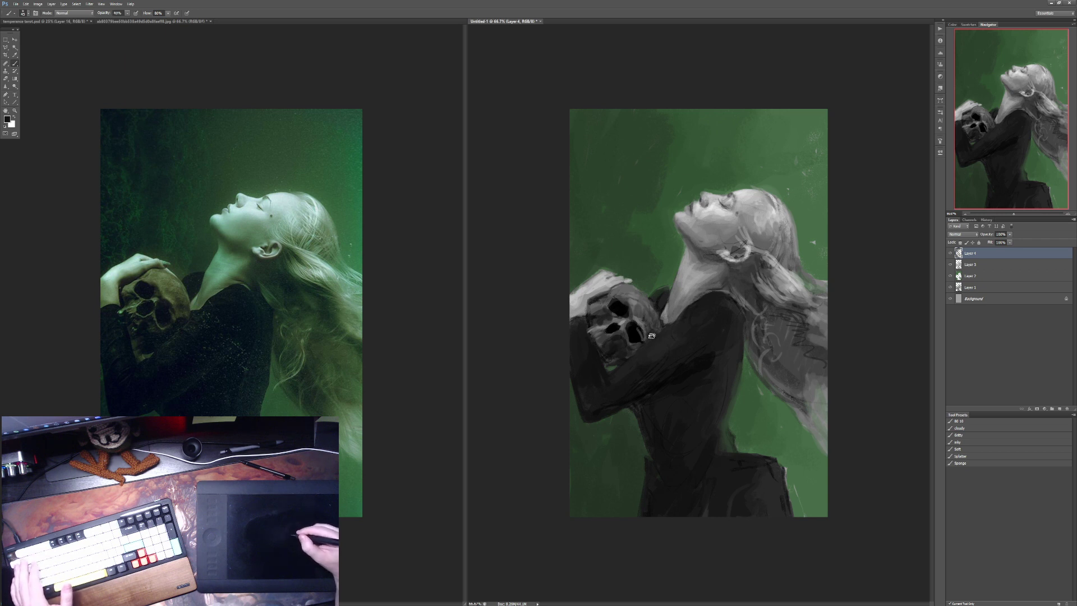
key("3")
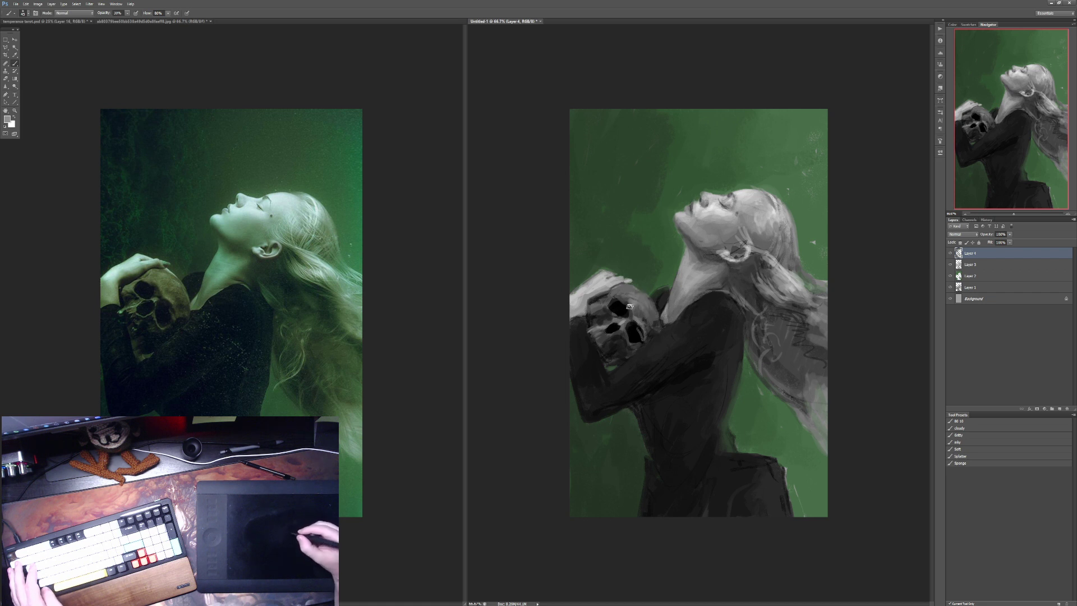
key("6")
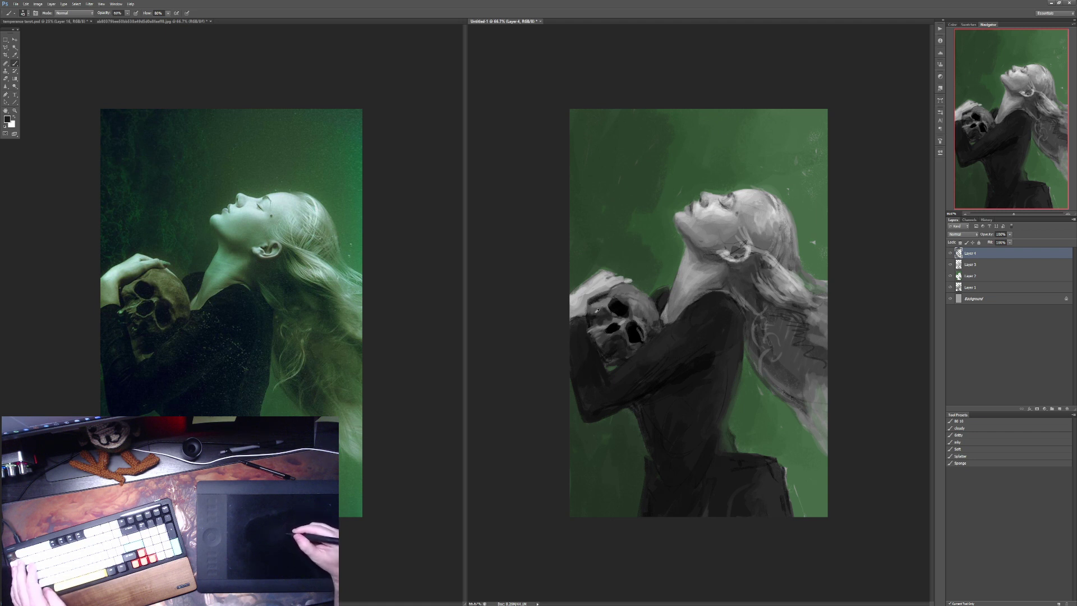
Step: Touch up the skull with sampled greys and eye-socket black, then bring the reference photo forward
left_click(595, 314, "alt")
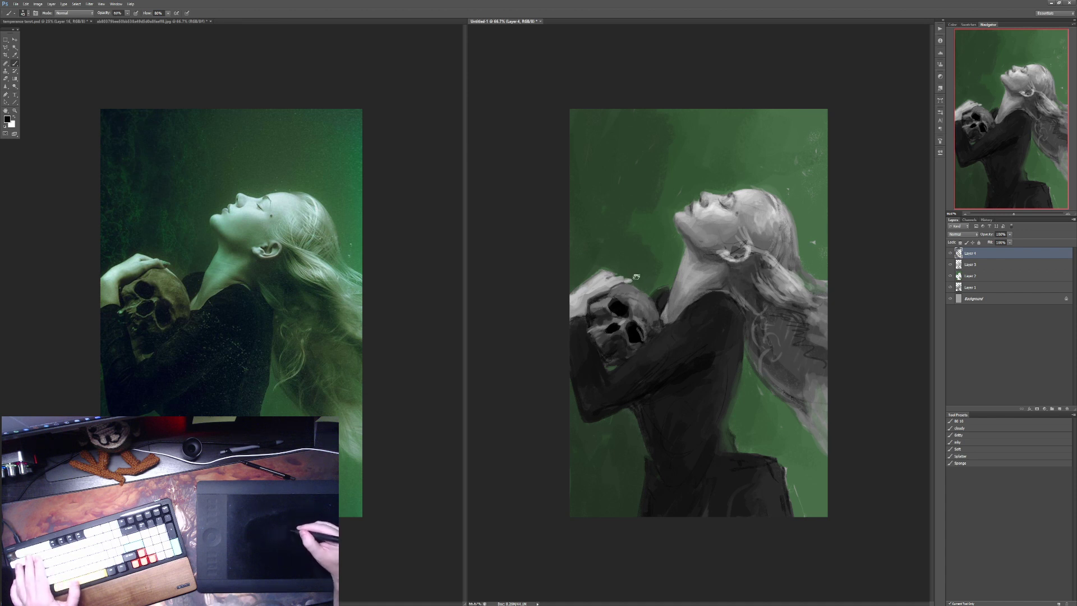
left_click(605, 301, "alt")
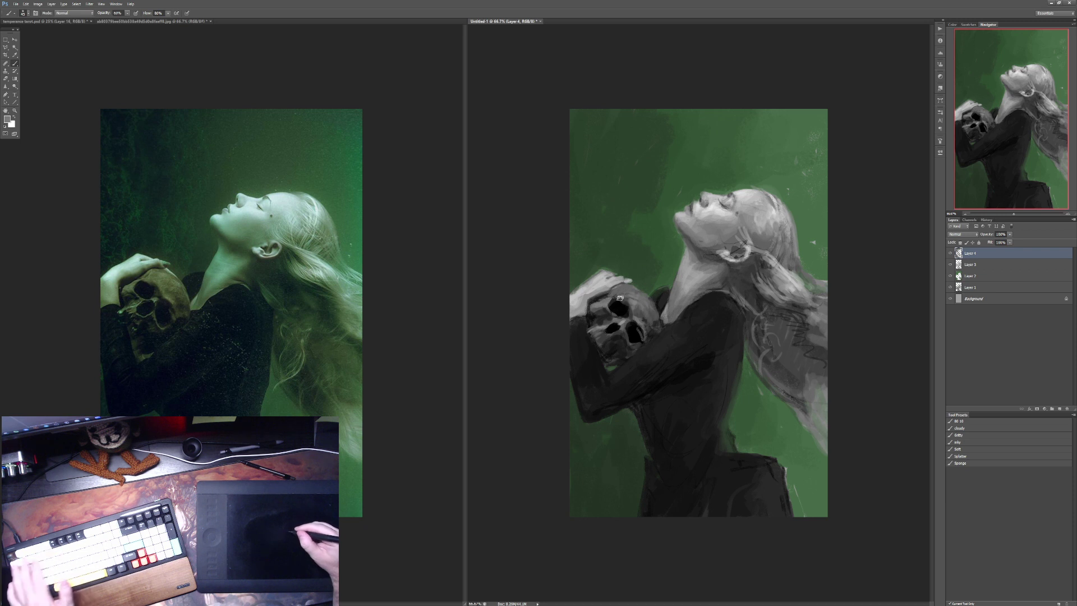
left_click(609, 301, "alt")
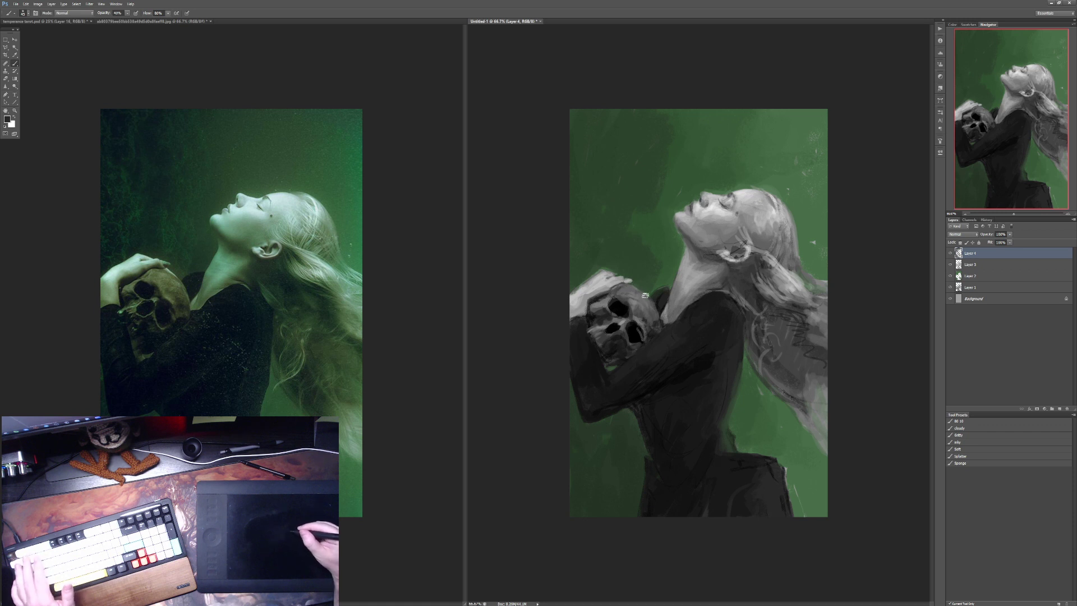
key("5")
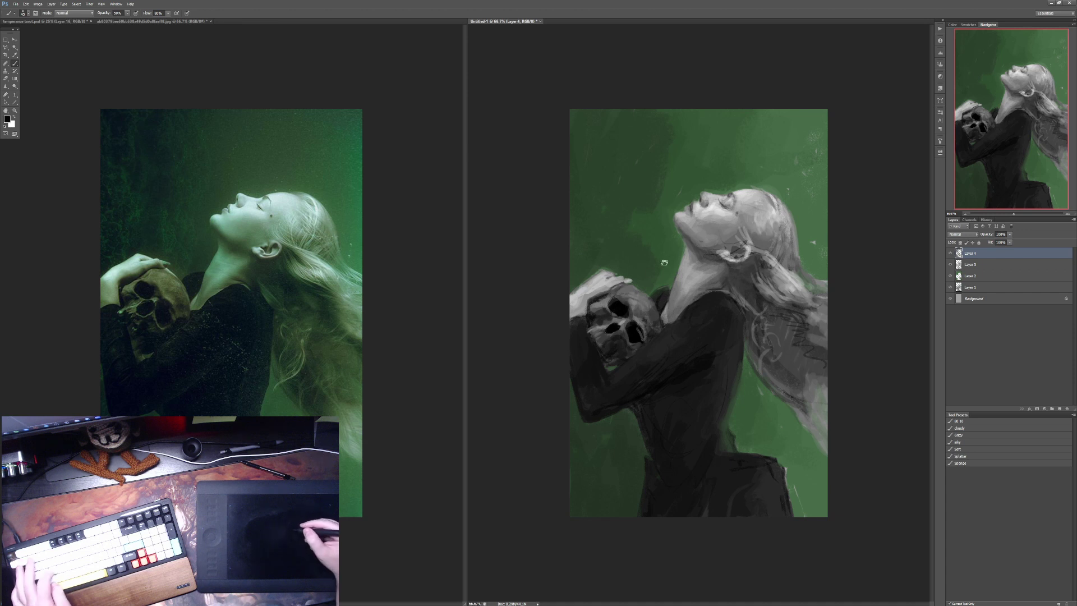
key("x")
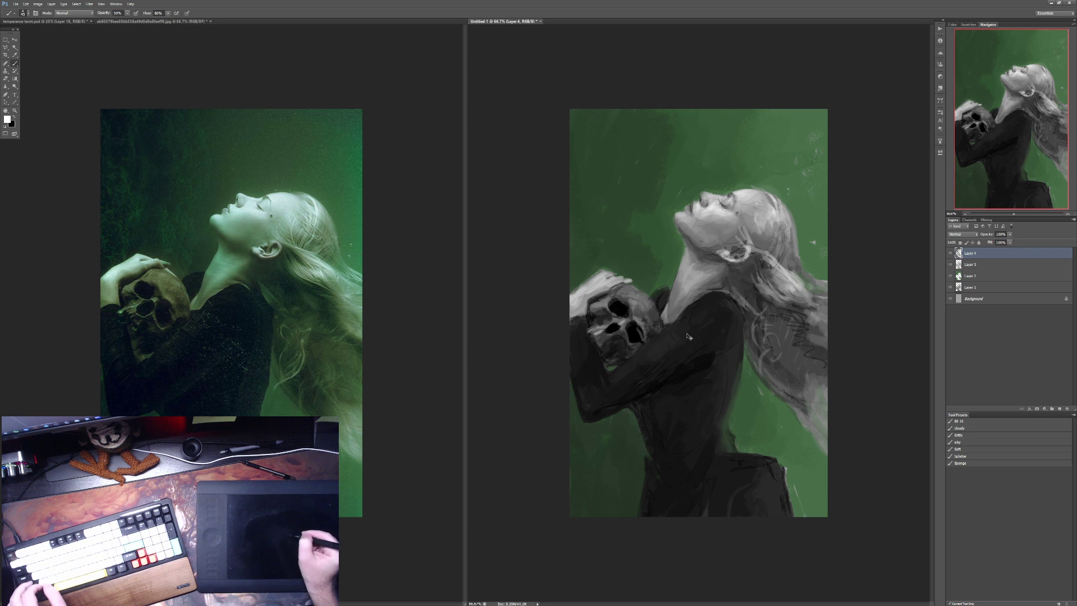
key("x")
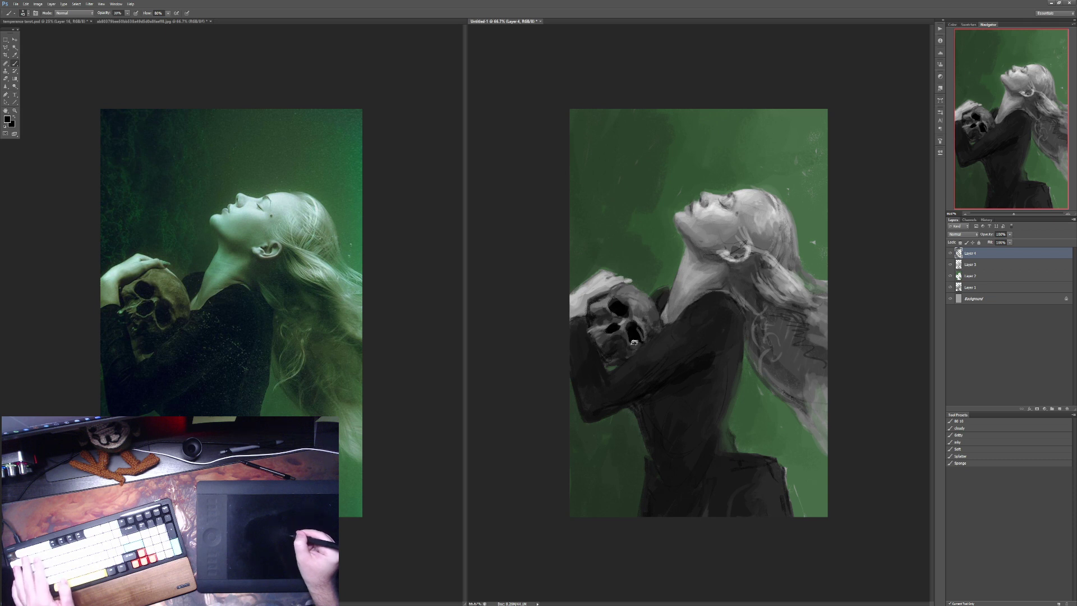
key("3")
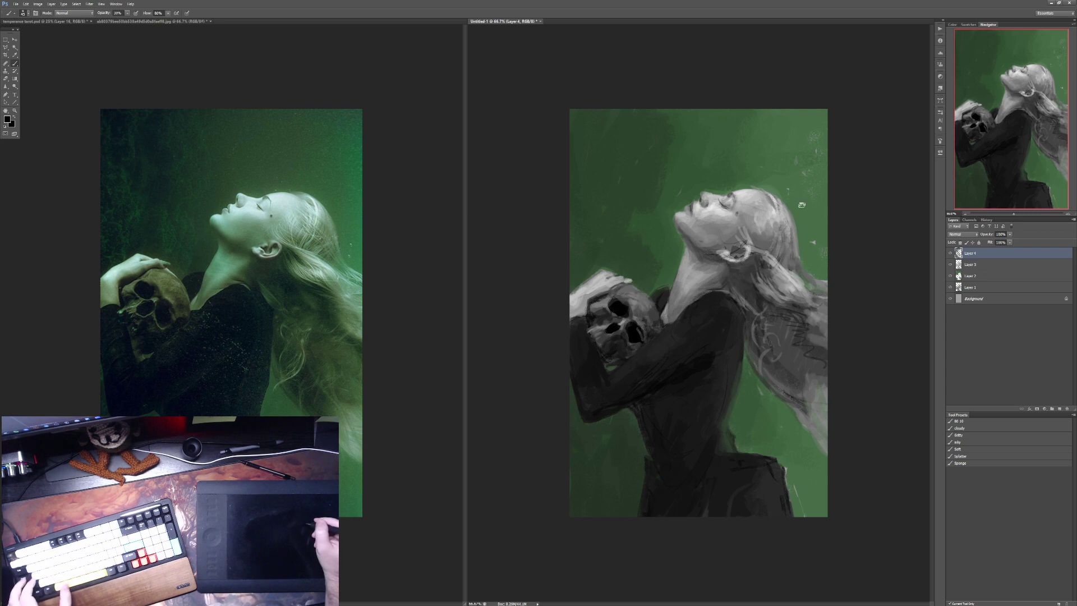
left_click(385, 238)
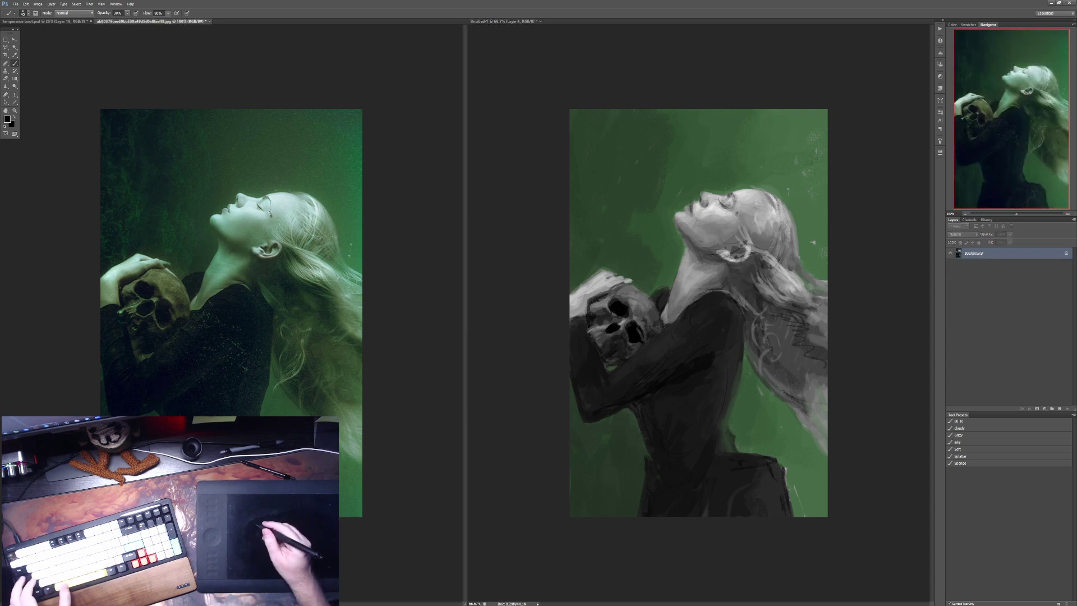
Step: Zoom the painting to the face, add a new layer, and set the BS 10 brush to size 60
scroll(263, 207, "up", 2)
scroll(263, 217, "up", 1)
scroll(264, 224, "down", 1)
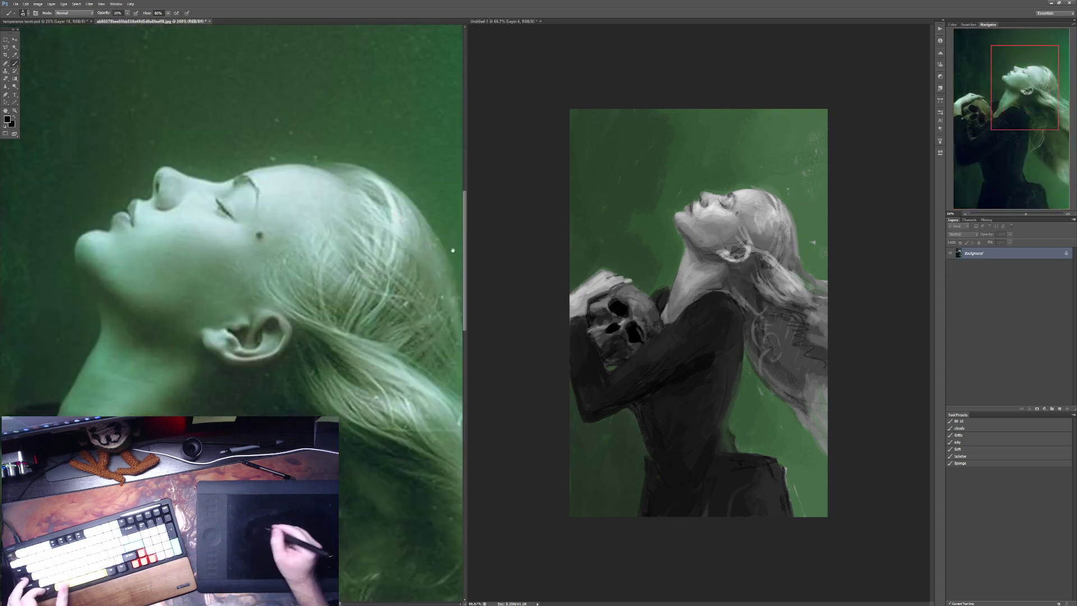
left_click(718, 221)
scroll(721, 216, "up", 3)
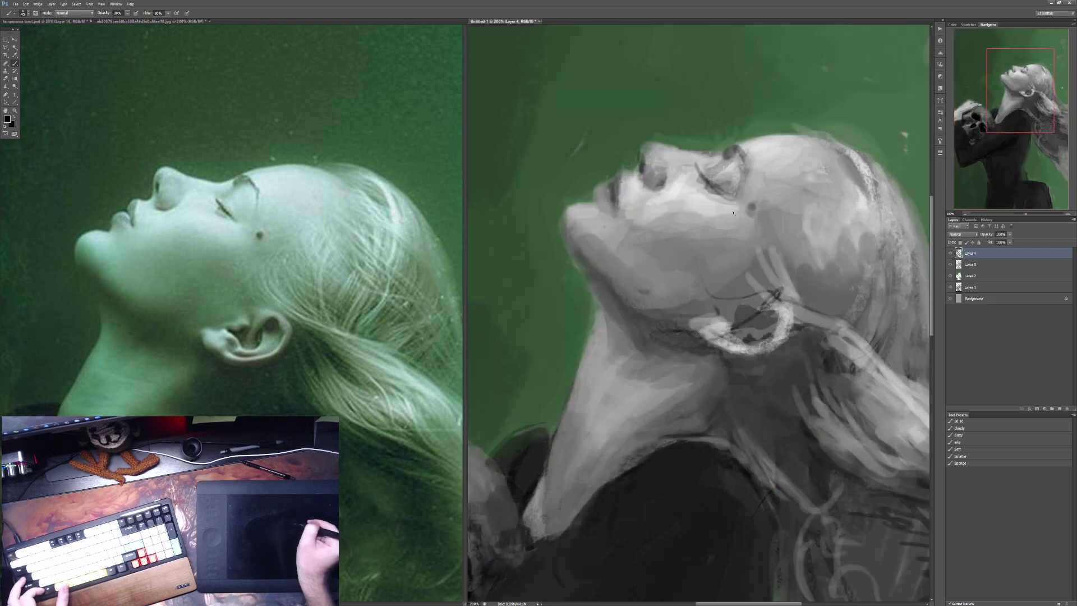
left_click_drag(723, 210, 707, 225)
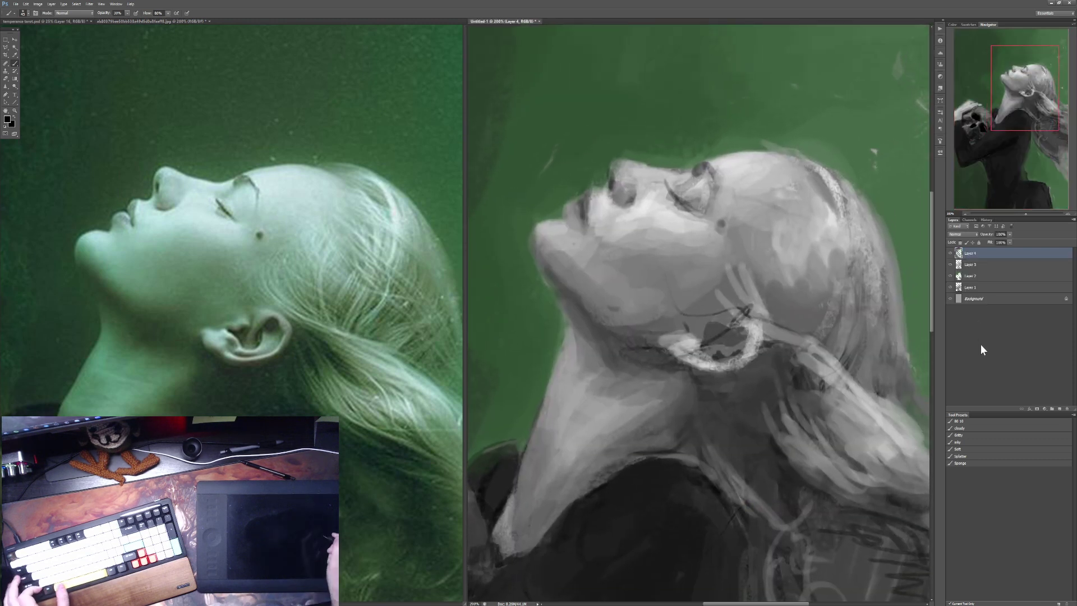
left_click(1060, 409)
left_click(981, 421)
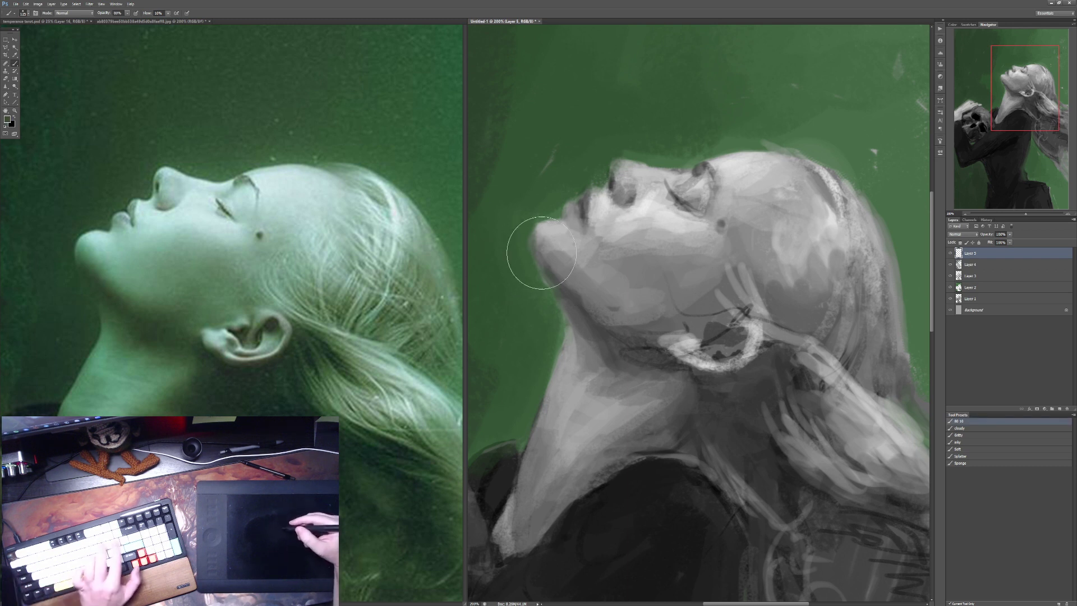
key("bracketleft")
key("bracketleft")
key("bracketleft")
key("bracketleft")
key("bracketleft")
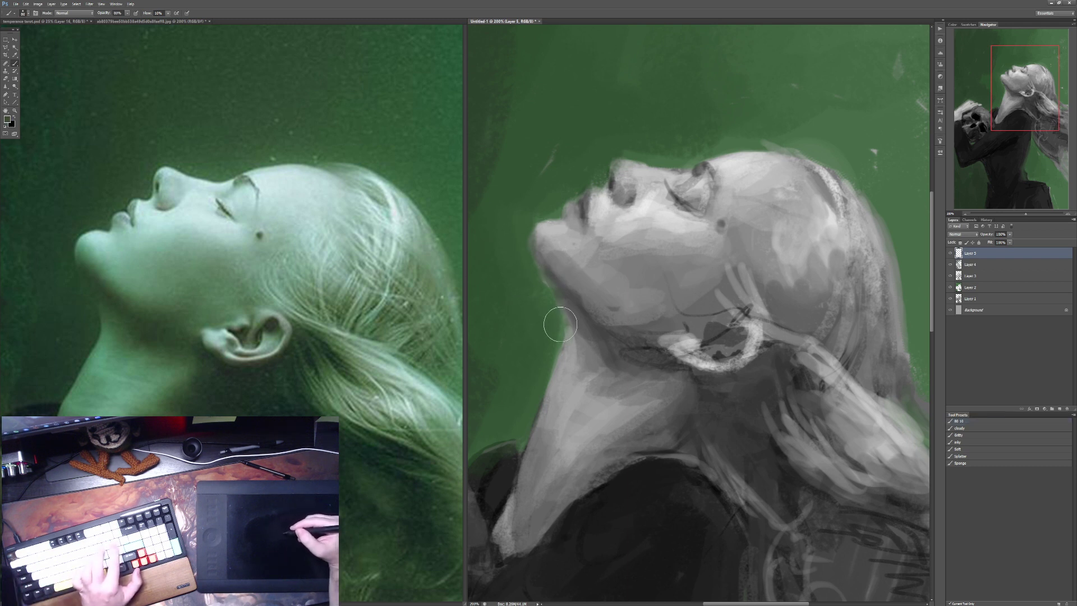
Step: Soften the chin edge with green sampled from beside it, then drop opacity to 20%
left_click(532, 245, "alt")
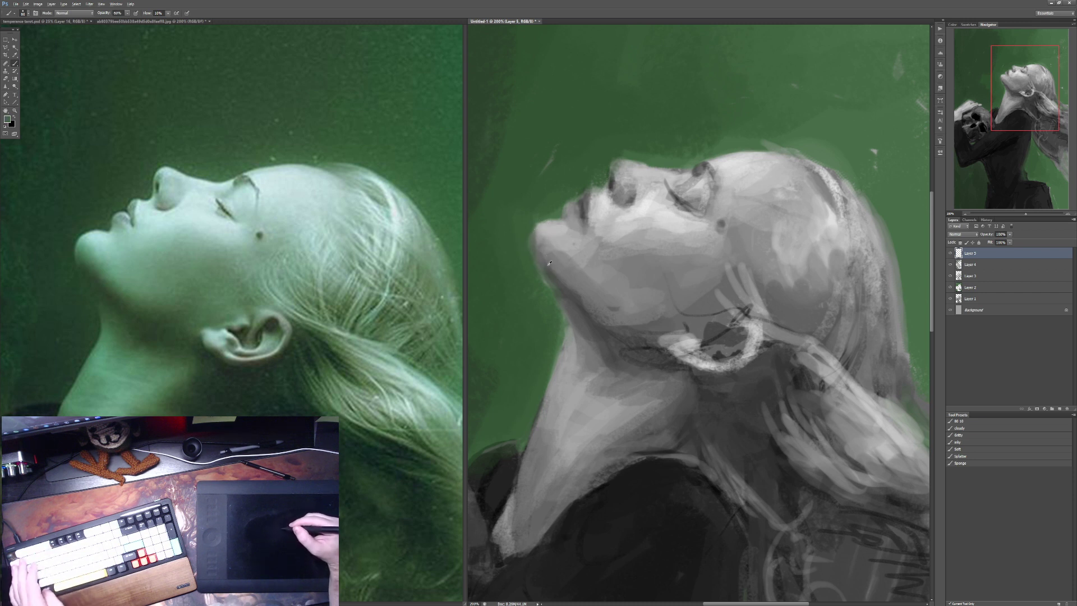
left_click_drag(541, 252, 547, 256)
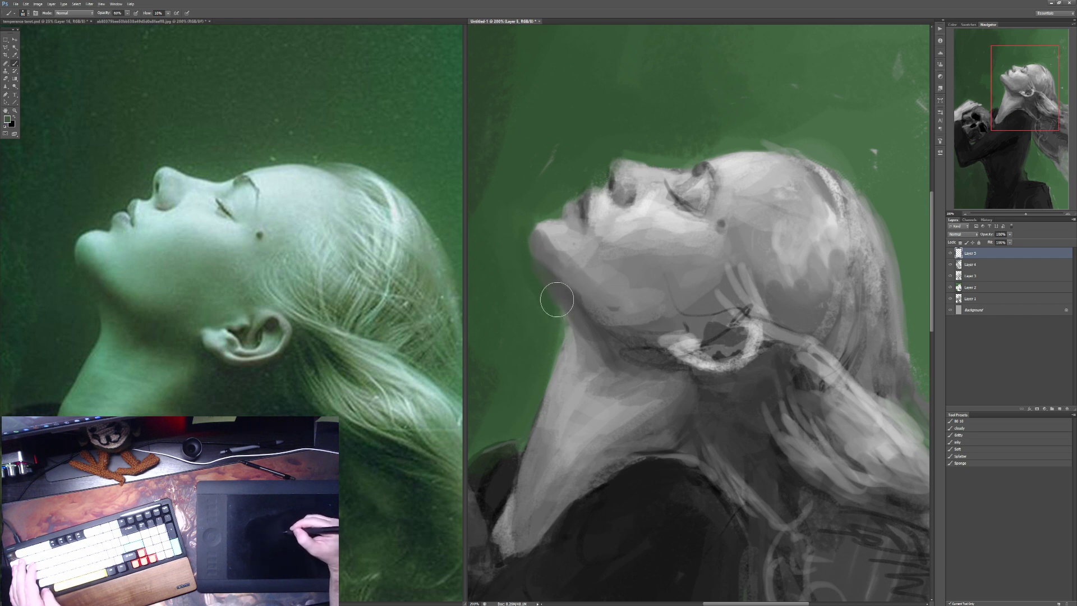
key("2")
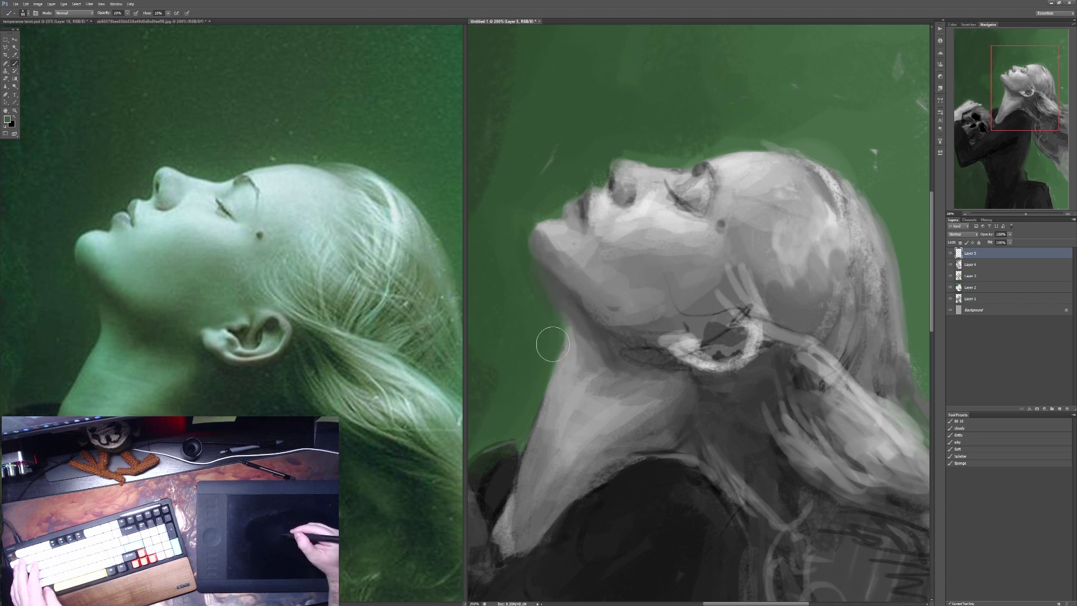
Step: Sample darker and lighter greys along the neck and jaw
left_click(593, 347, "alt")
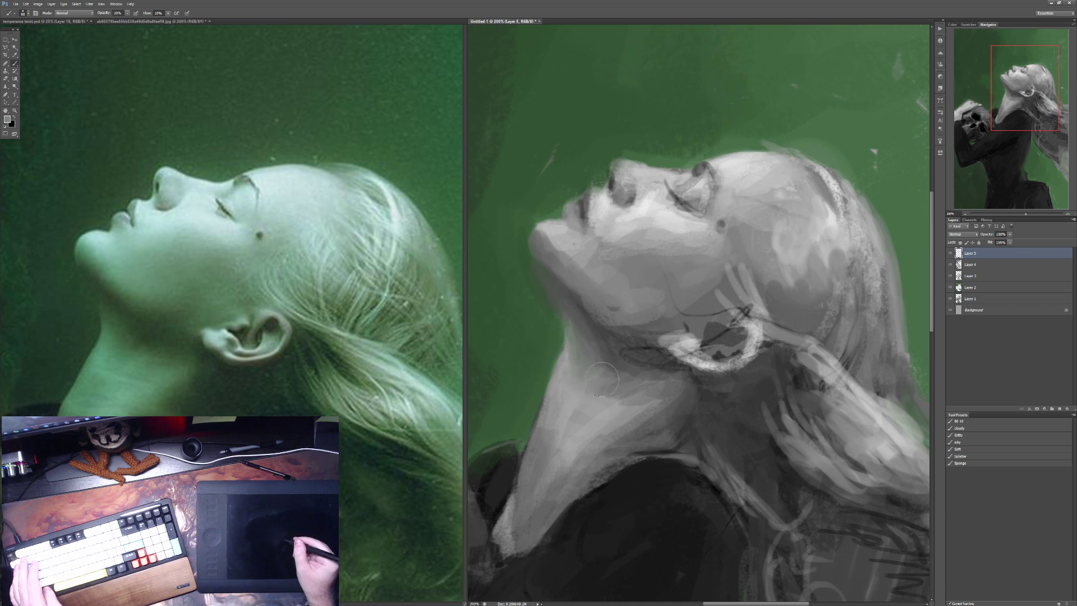
left_click(608, 359, "alt")
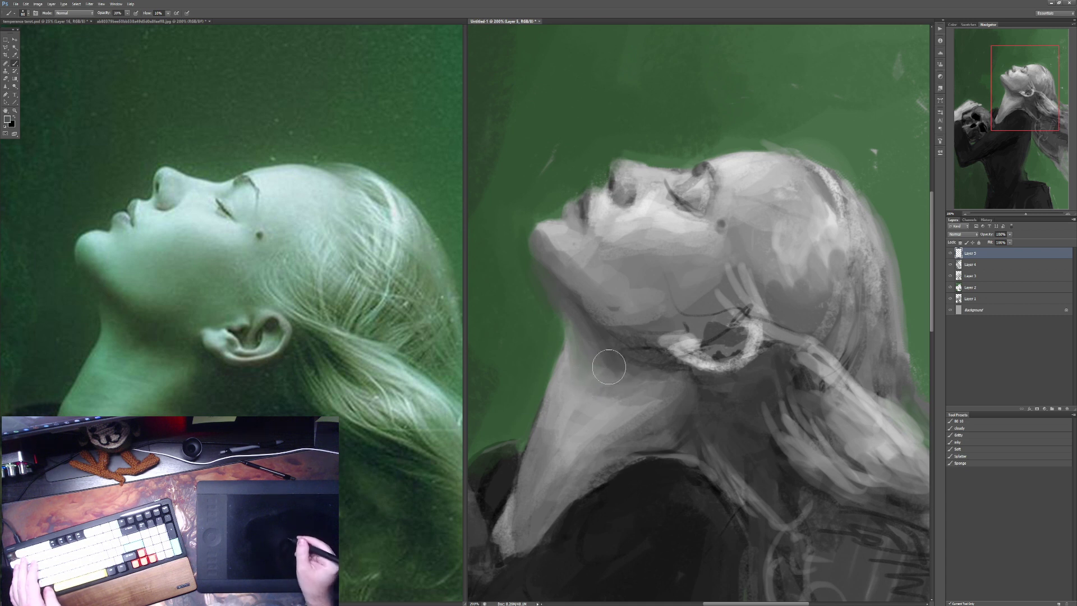
left_click(660, 343, "alt")
left_click(647, 340, "alt")
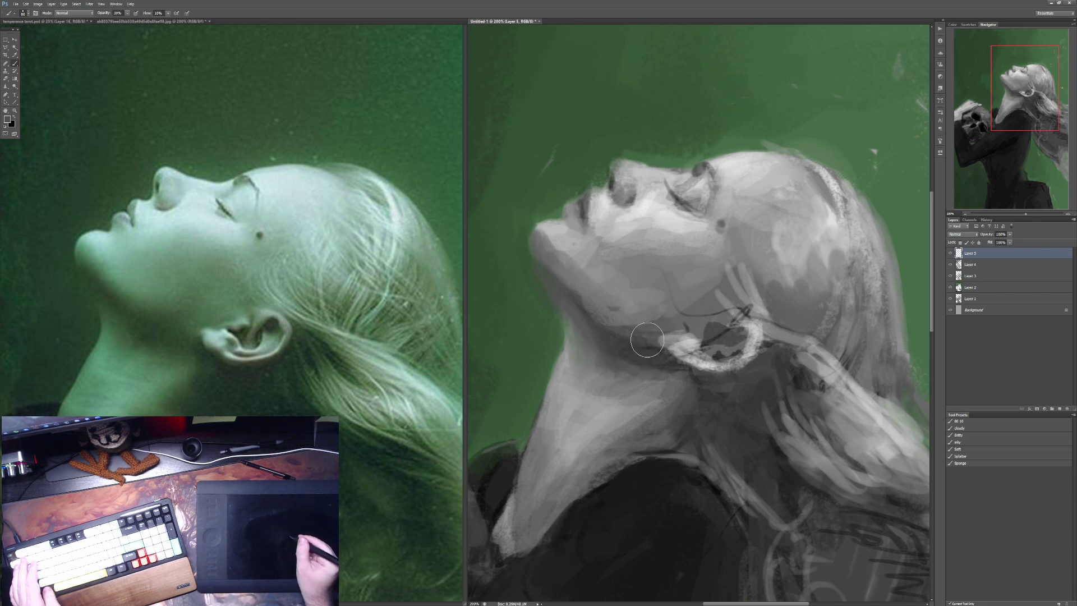
left_click(628, 345, "alt")
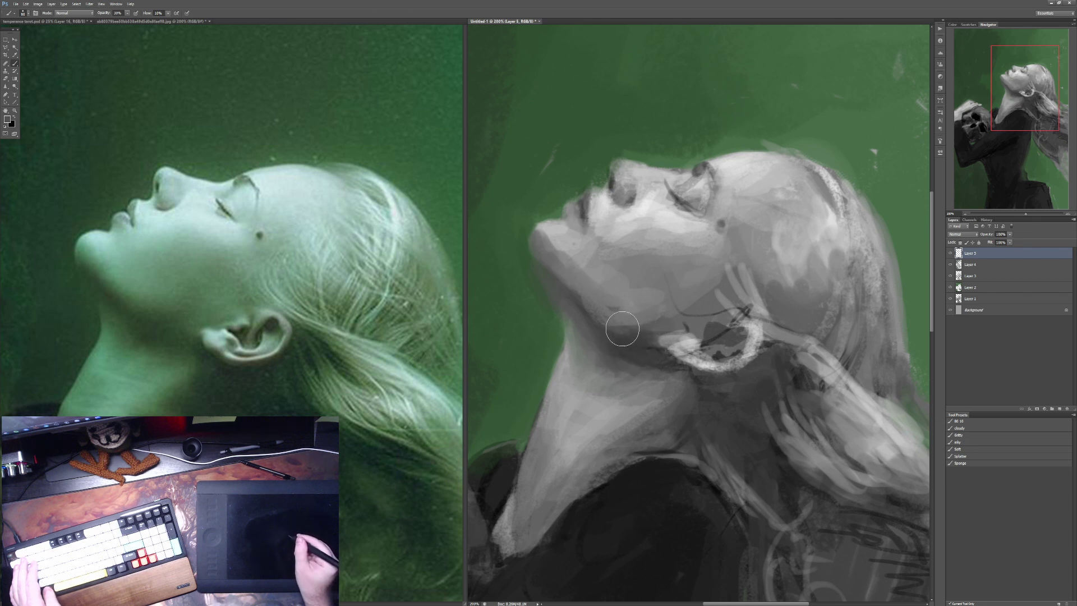
left_click(629, 321, "alt")
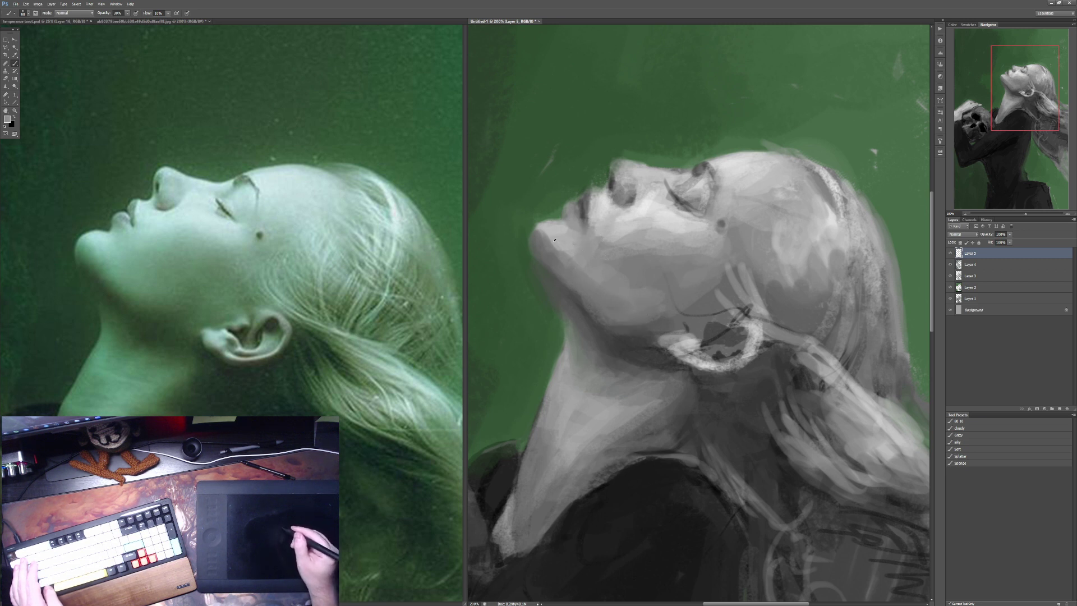
Step: Repaint the chin edge, then darken the lips and nose bridge at 40% opacity
mouse_move(554, 240)
left_mouse_down()
mouse_move(539, 228)
mouse_move(536, 246)
mouse_move(530, 236)
left_mouse_up()
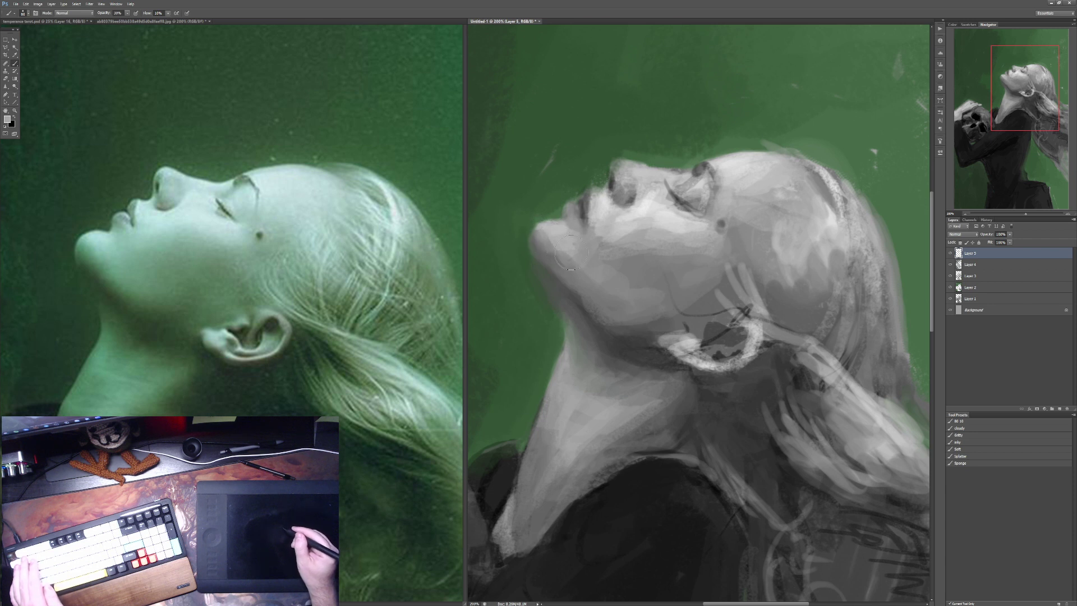
key("4")
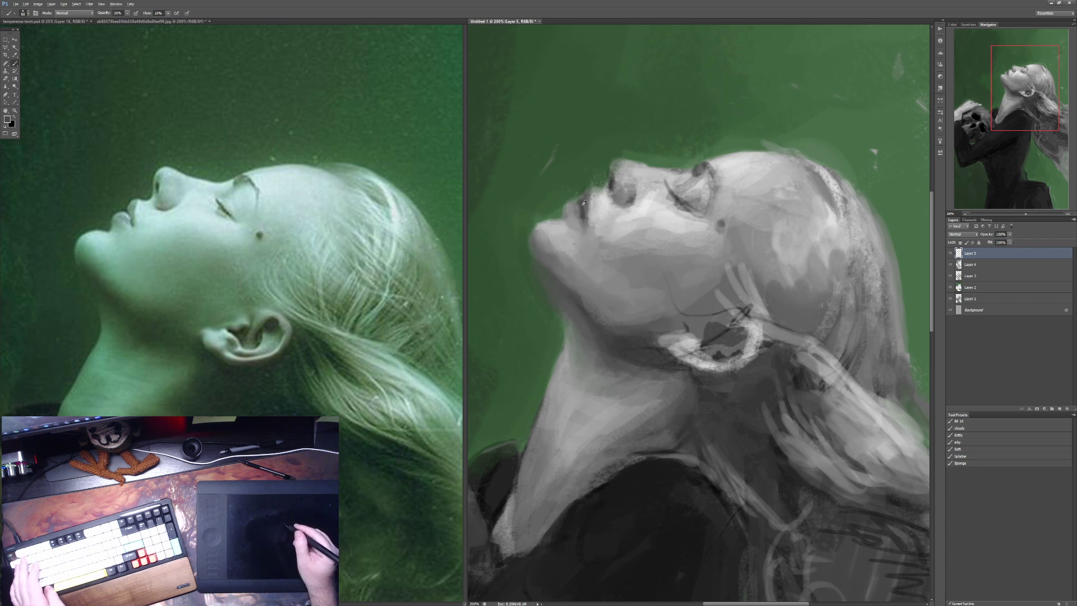
mouse_move(570, 221)
left_mouse_down()
mouse_move(569, 203)
mouse_move(576, 225)
mouse_move(583, 216)
left_mouse_up()
left_click(606, 203, "alt")
left_click(598, 187, "alt")
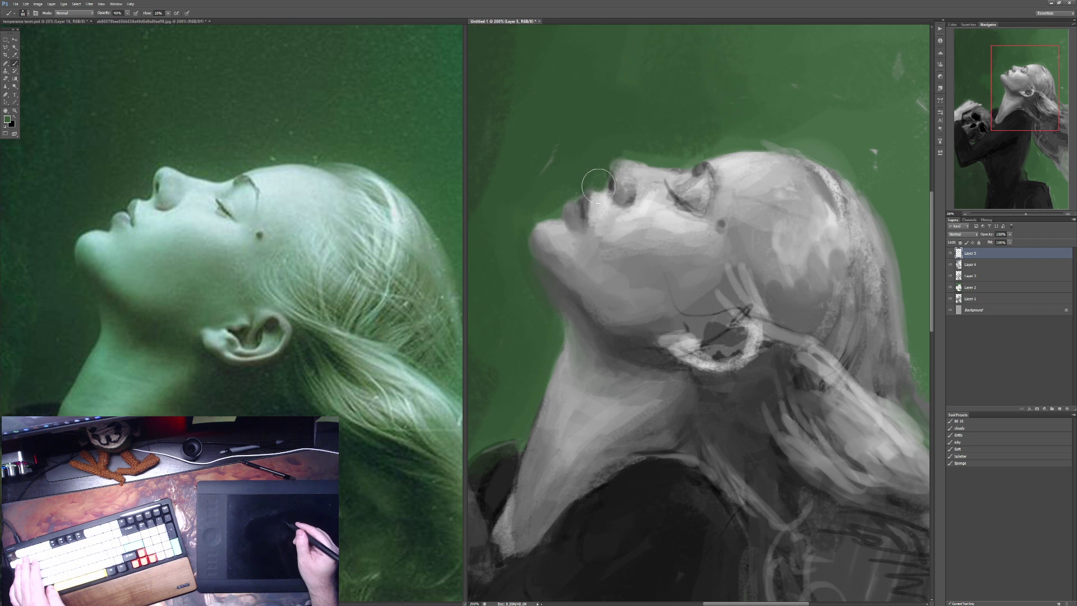
mouse_move(598, 186)
left_mouse_down()
mouse_move(594, 161)
mouse_move(606, 162)
left_mouse_up()
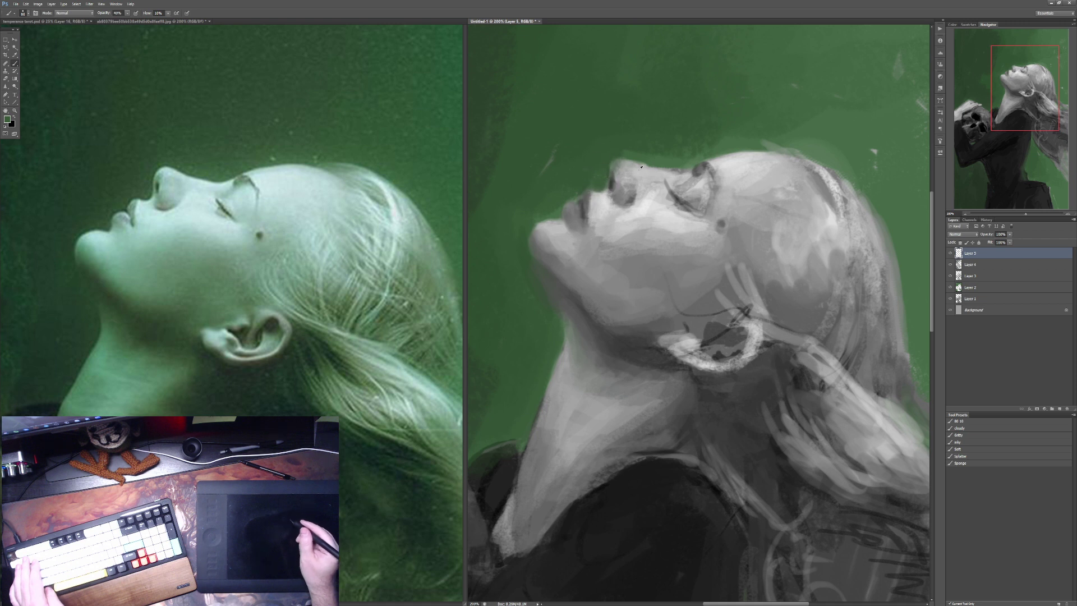
Step: Lighten the nose tip at 90% and clean the green background around it at 30%
left_click(606, 202, "alt")
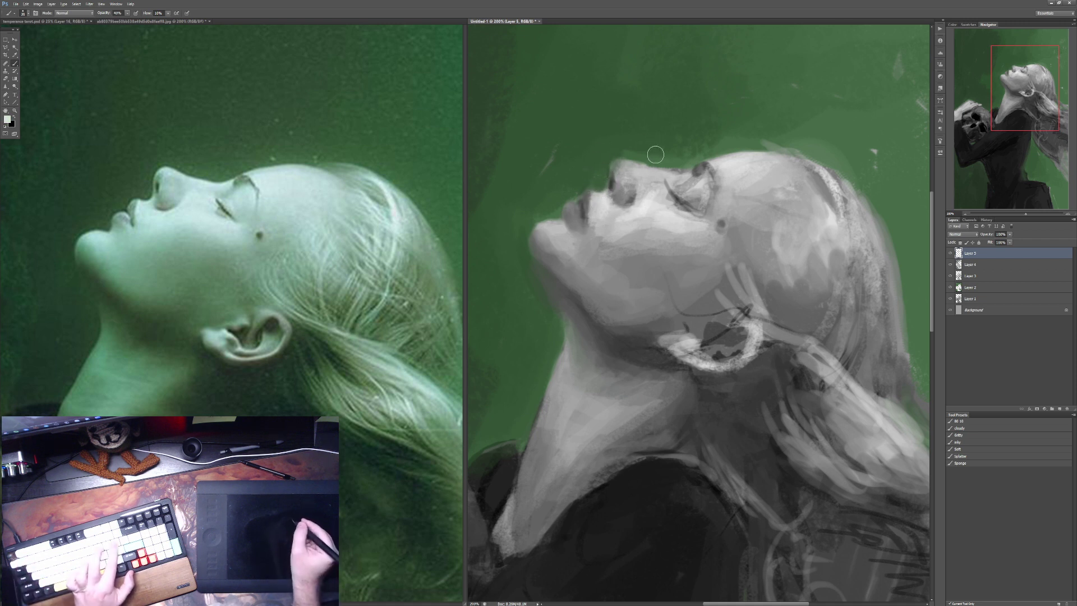
key("9")
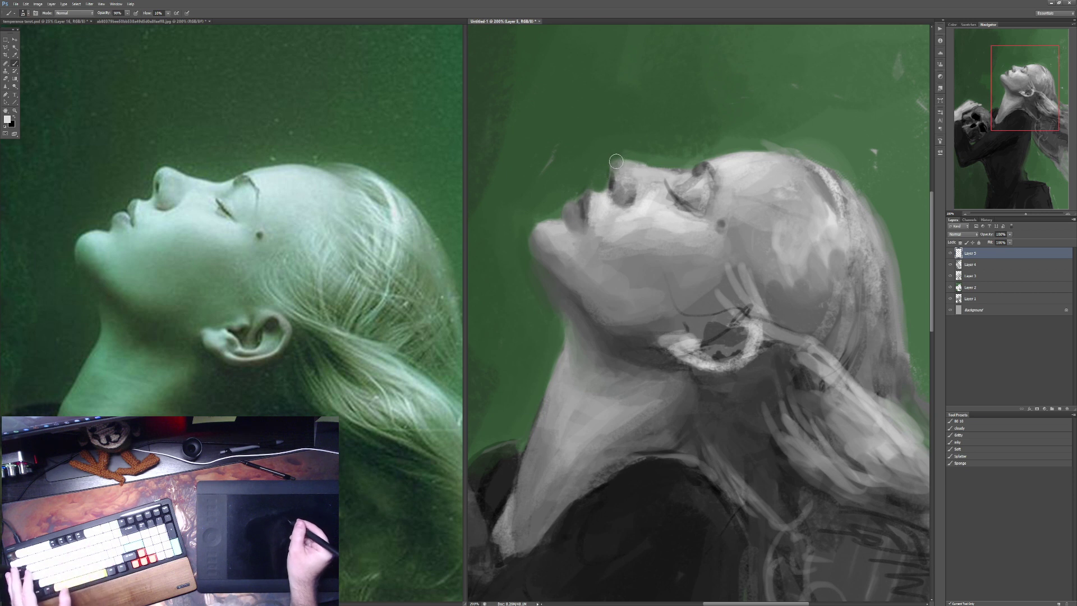
left_click_drag(616, 162, 627, 163)
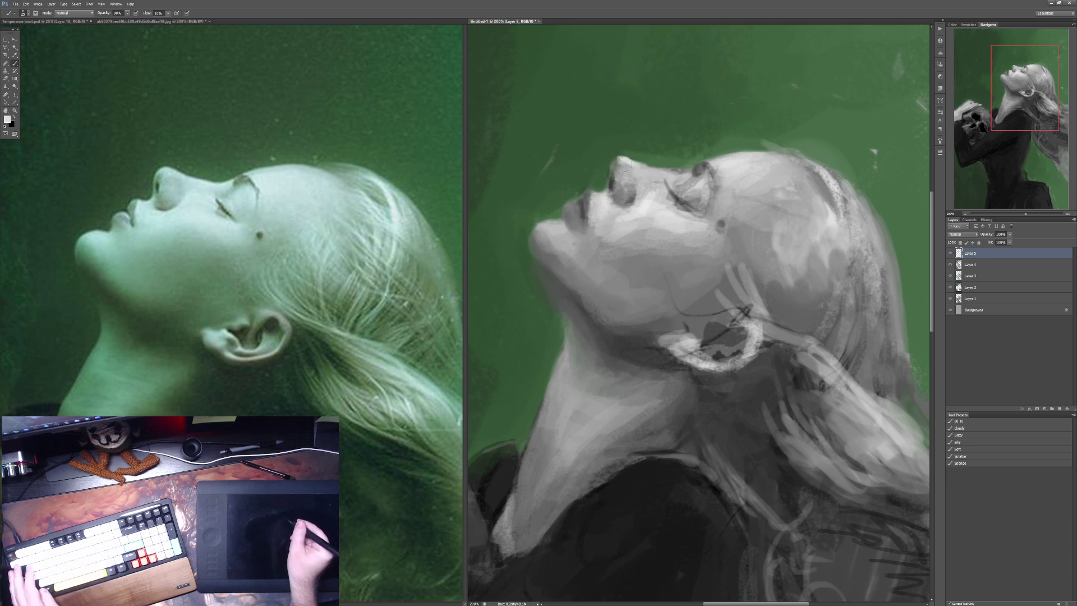
left_click(639, 157, "alt")
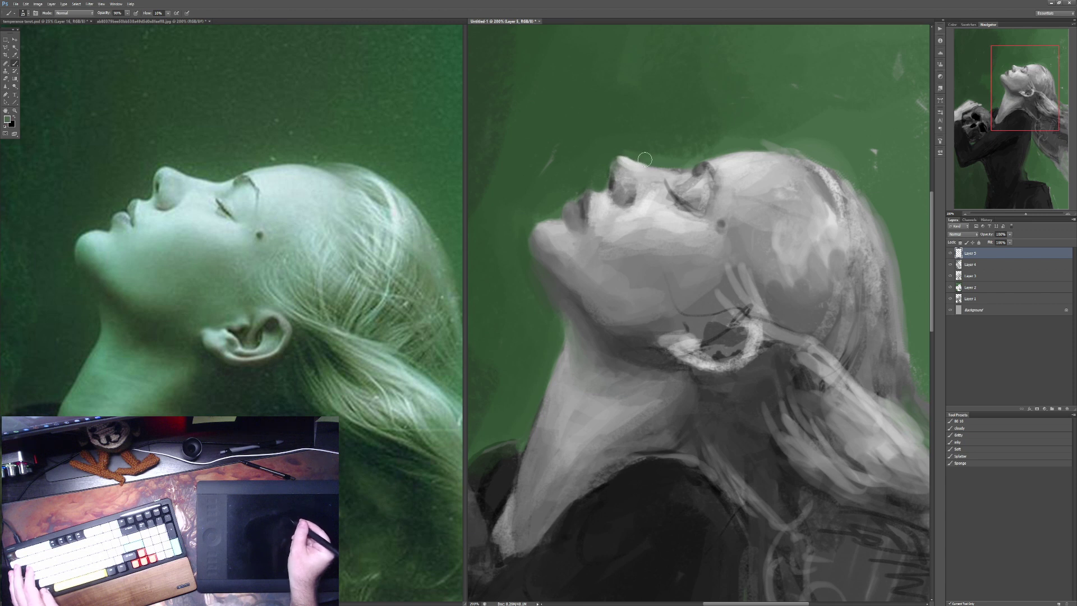
key("3")
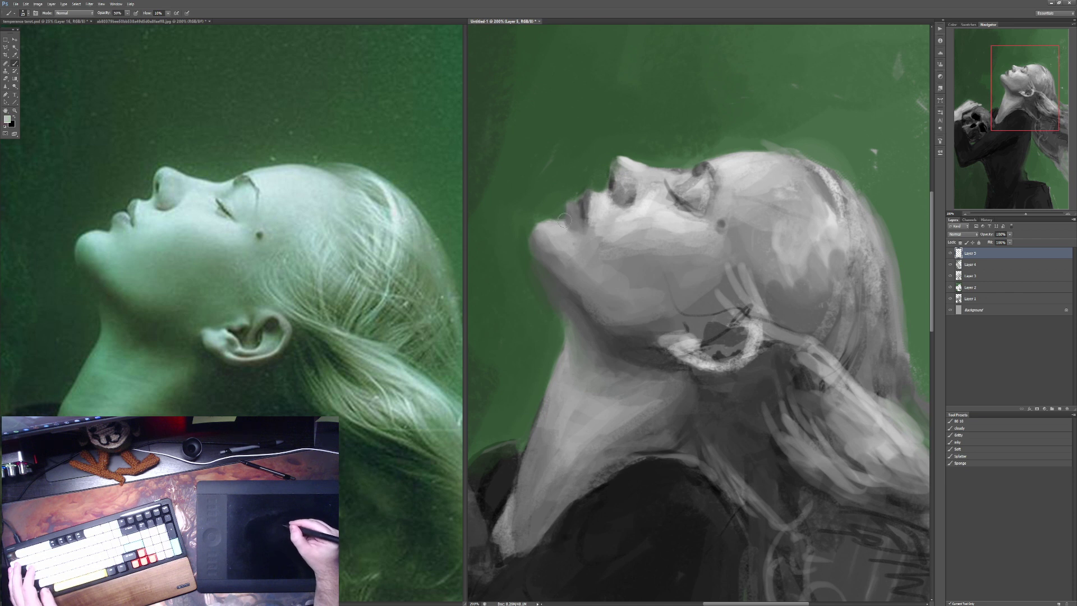
left_click(561, 210, "alt")
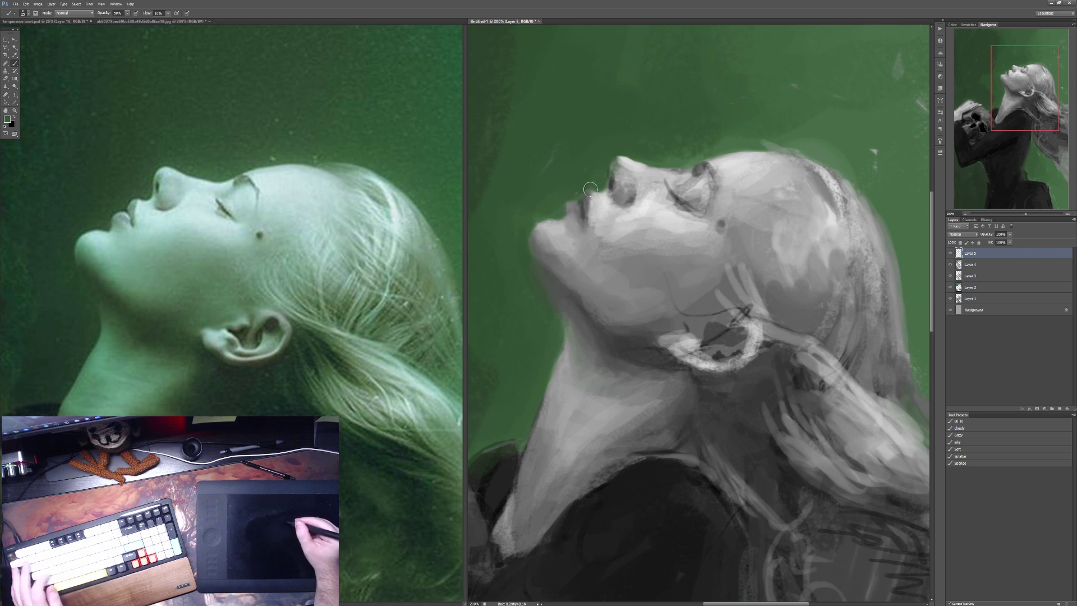
key("d")
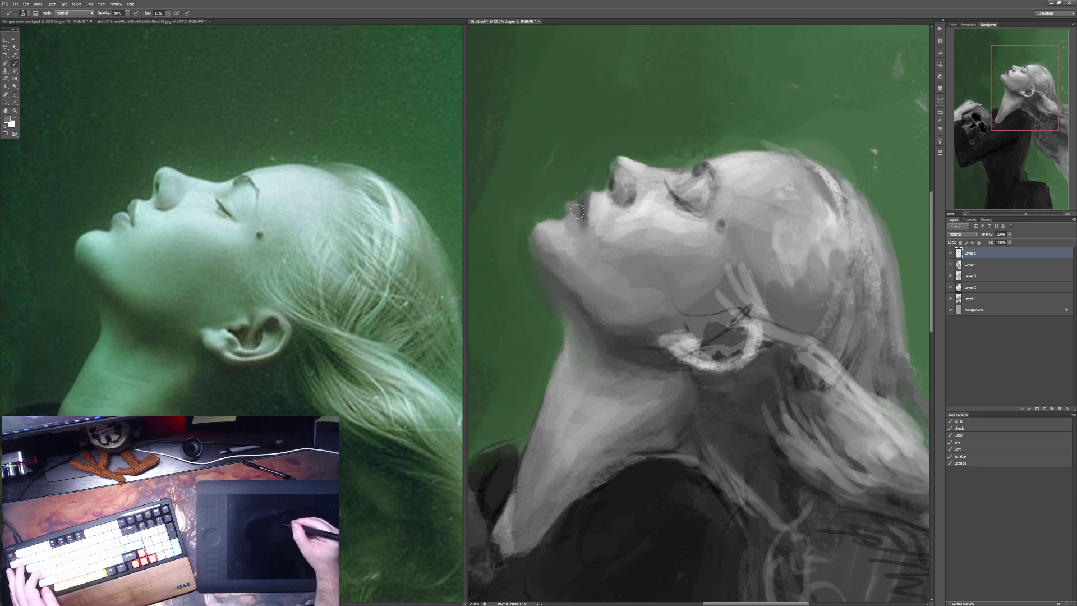
Step: Swap between black and white, sample the background green, and set brush opacity to 45%
key("x")
key("3")
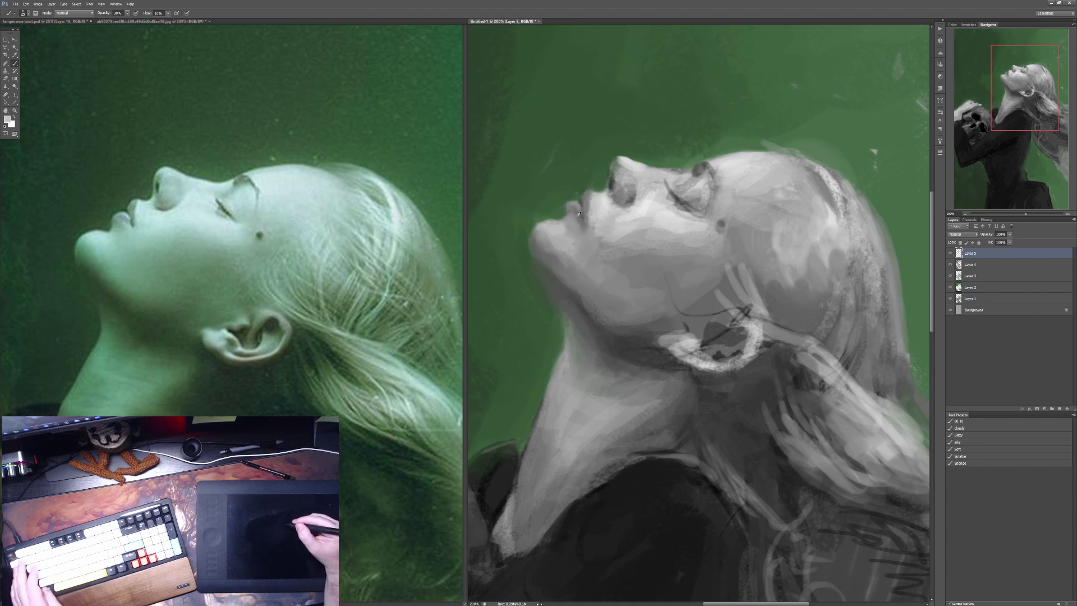
key("x")
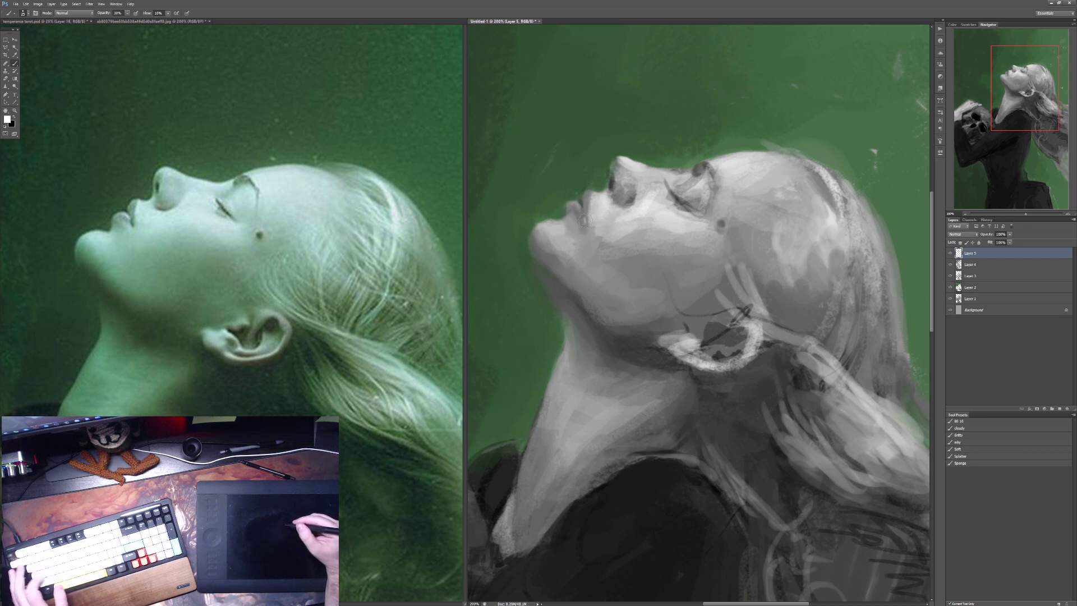
key("x")
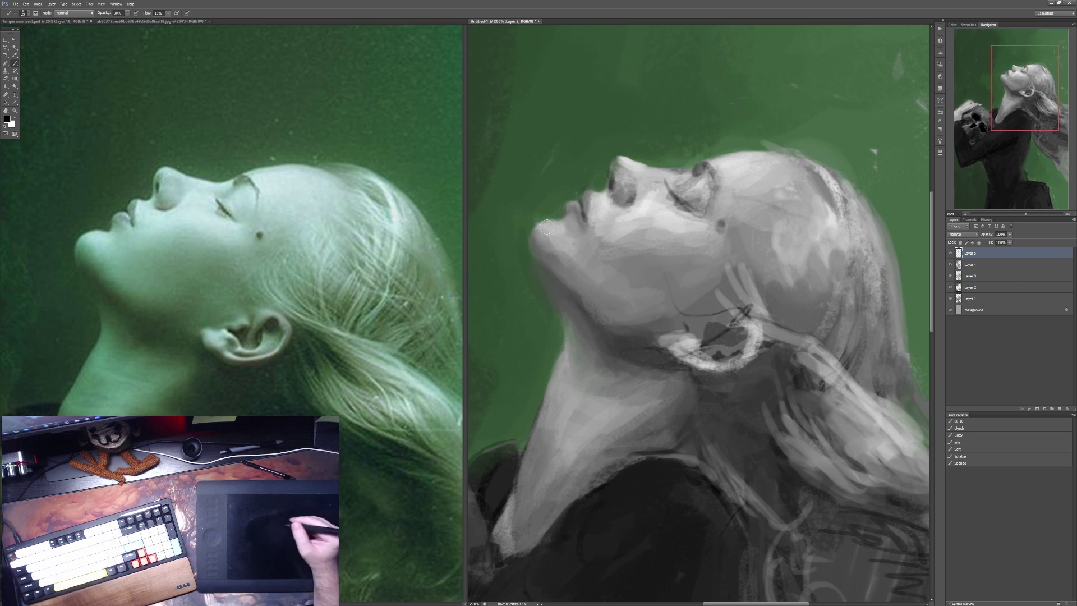
left_click(508, 253, "alt")
key("9")
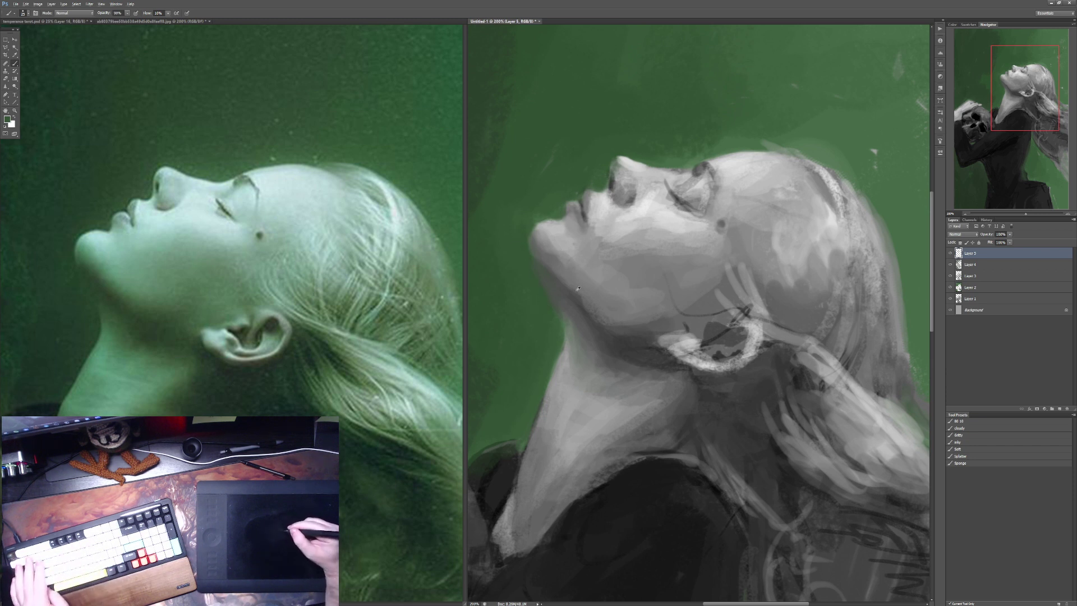
key("3")
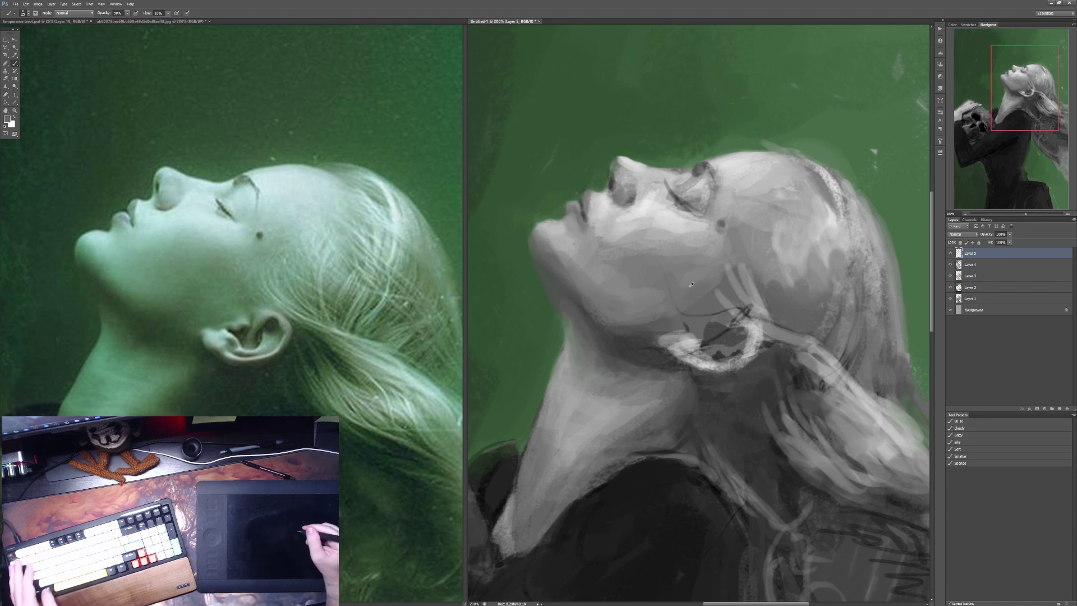
key("4")
key("5")
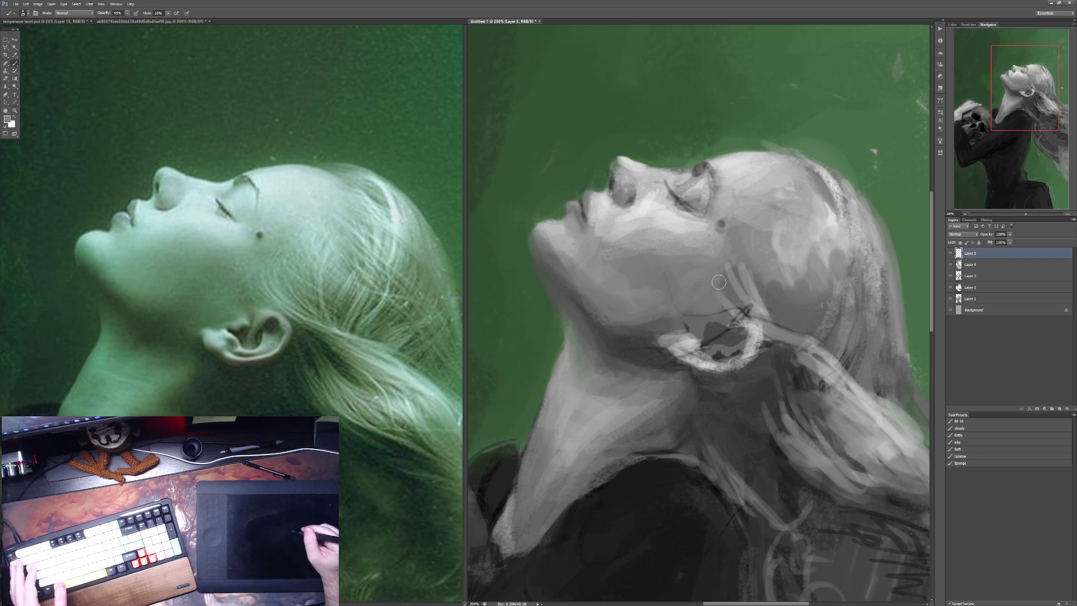
Step: Lighten the jawline, cheek and upper cheek with soft strokes at 40–45% opacity
left_click_drag(708, 307, 631, 333)
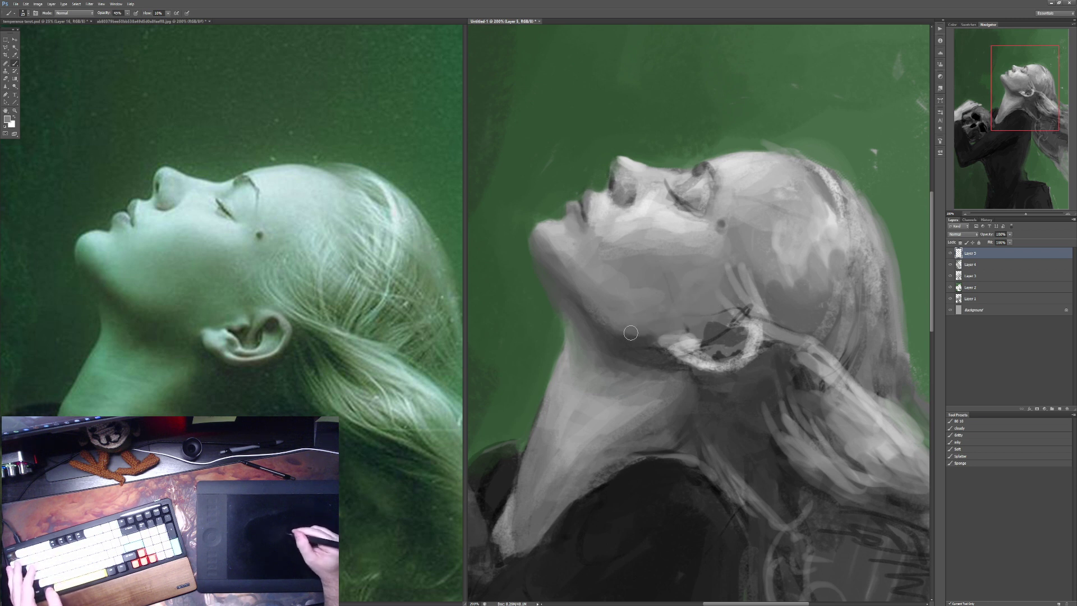
key("4")
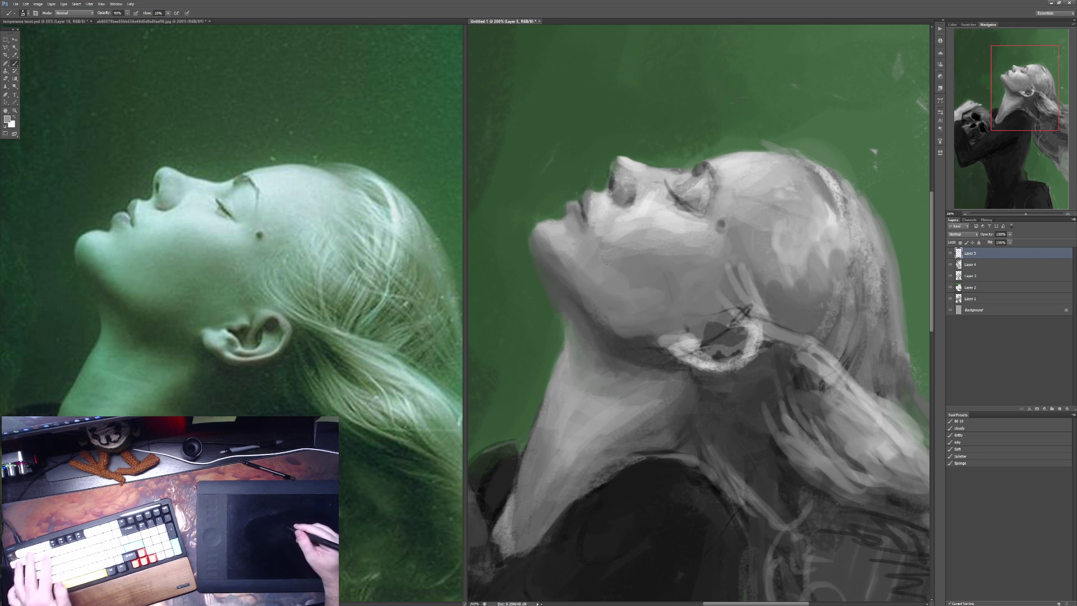
left_click_drag(617, 259, 674, 305)
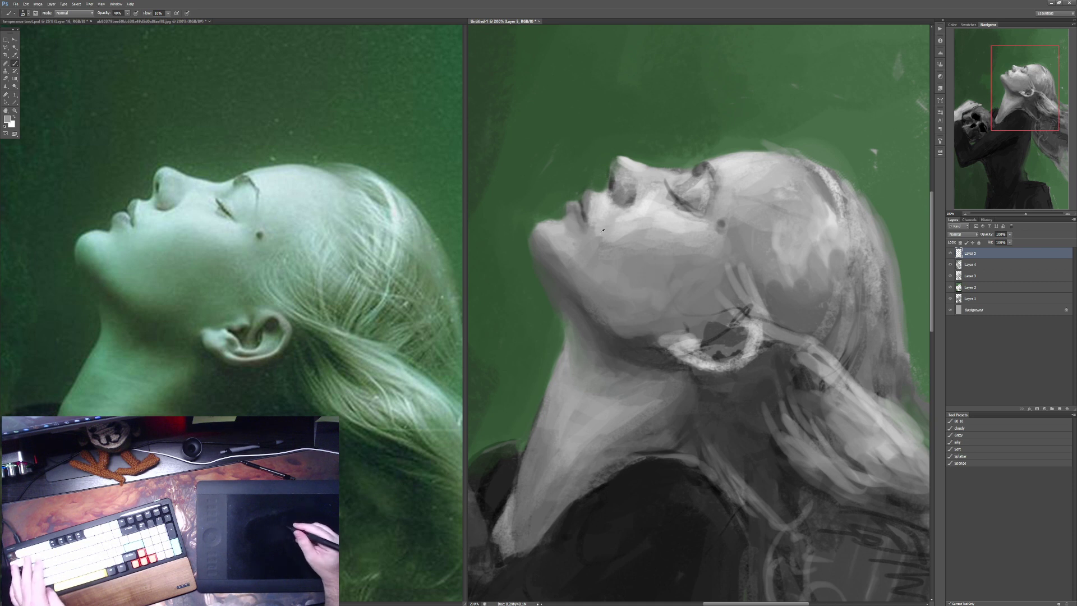
left_click_drag(595, 238, 620, 261)
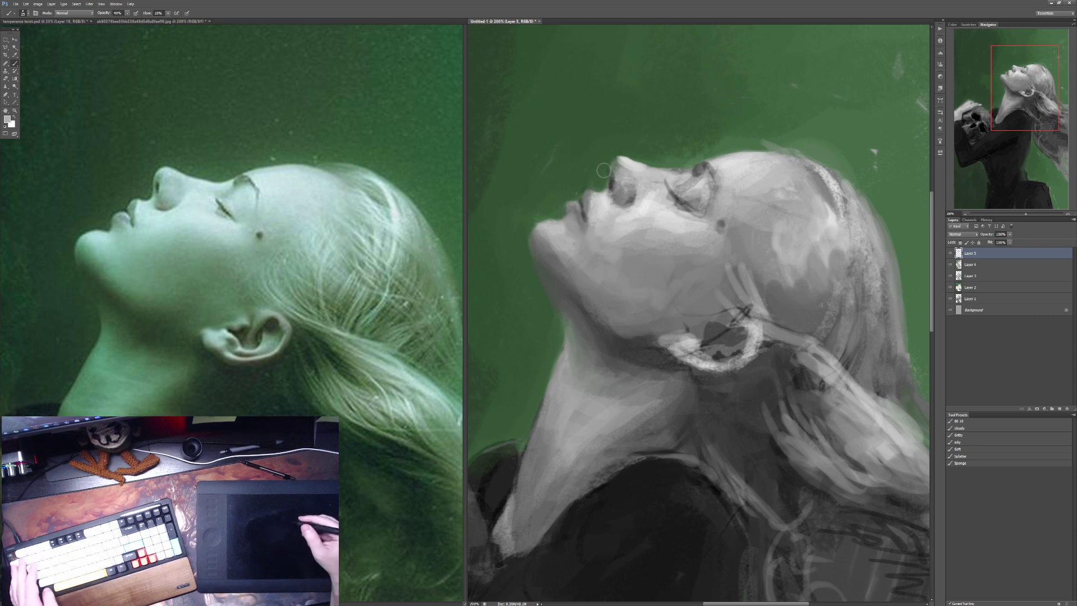
Step: Sample face greys and add small darker touches near the eye at 50–70% opacity
left_click(587, 199, "alt")
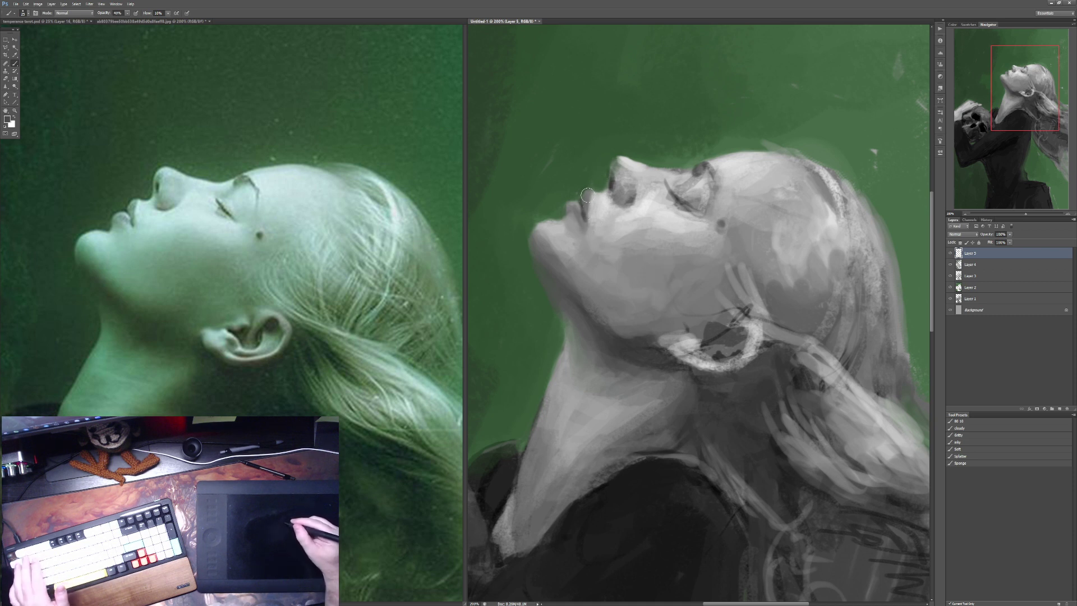
left_click(625, 178, "alt")
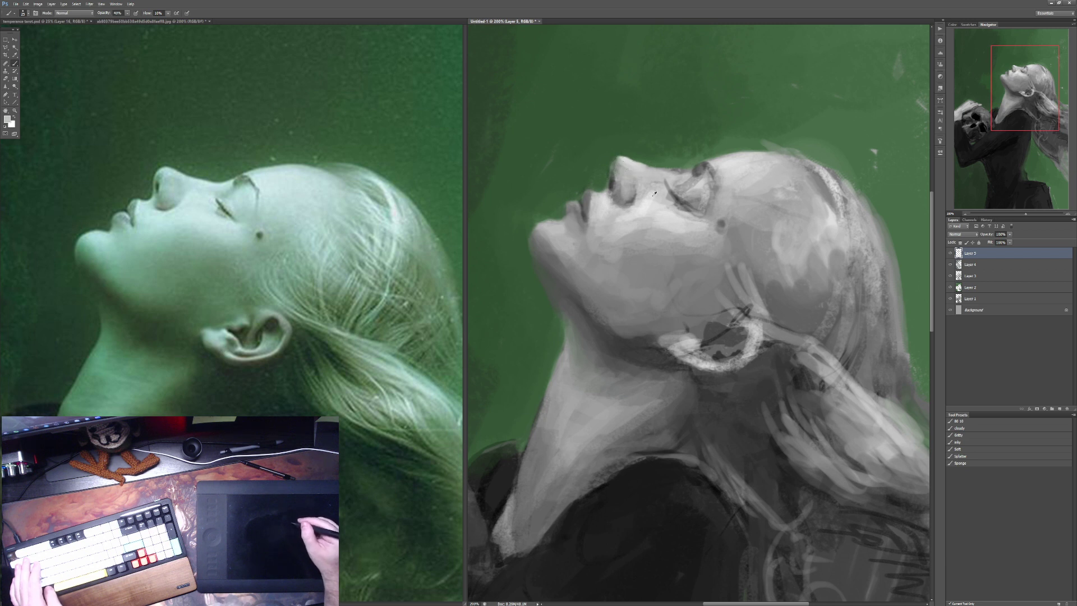
key("5")
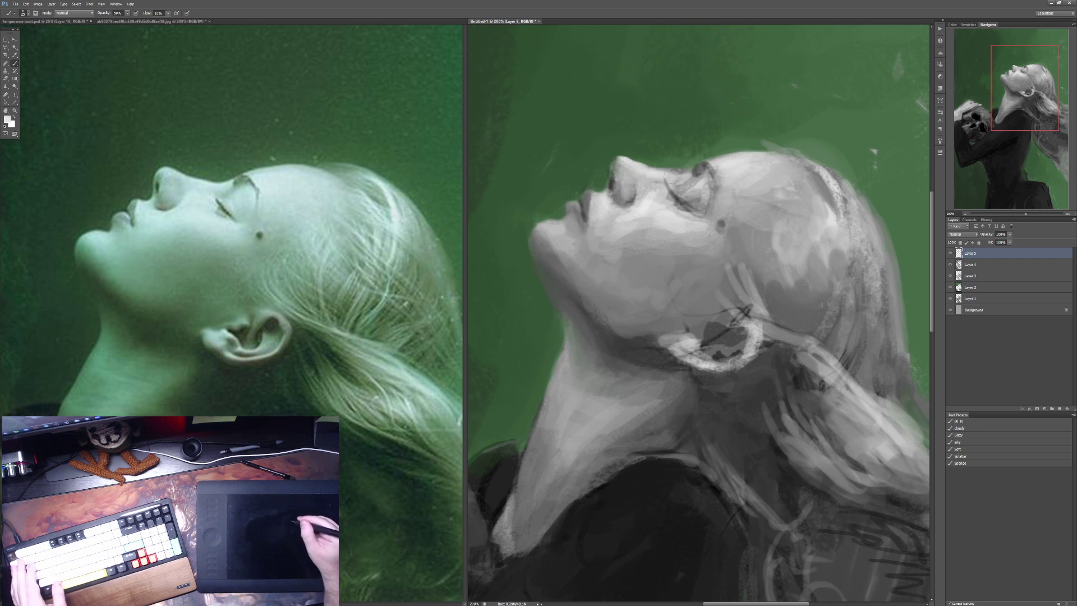
left_click(661, 172, "alt")
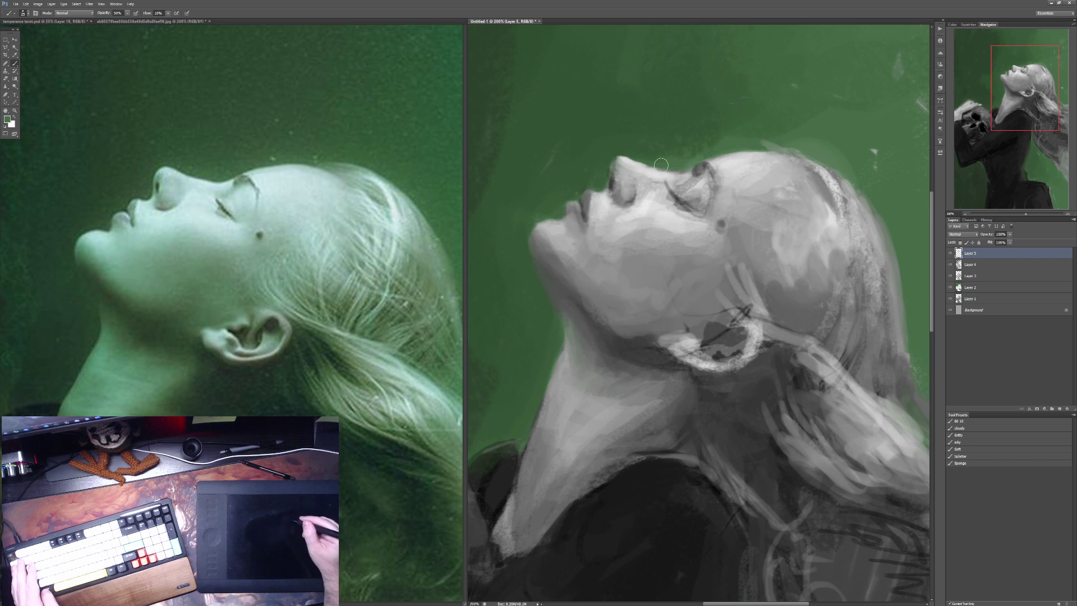
left_click(654, 183, "alt")
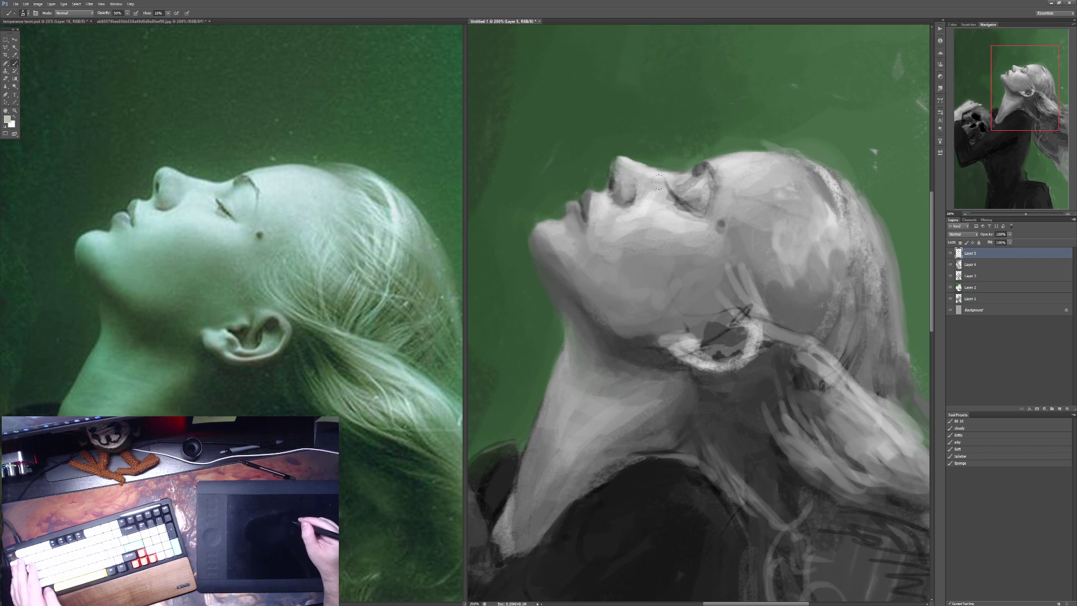
left_click(682, 183, "alt")
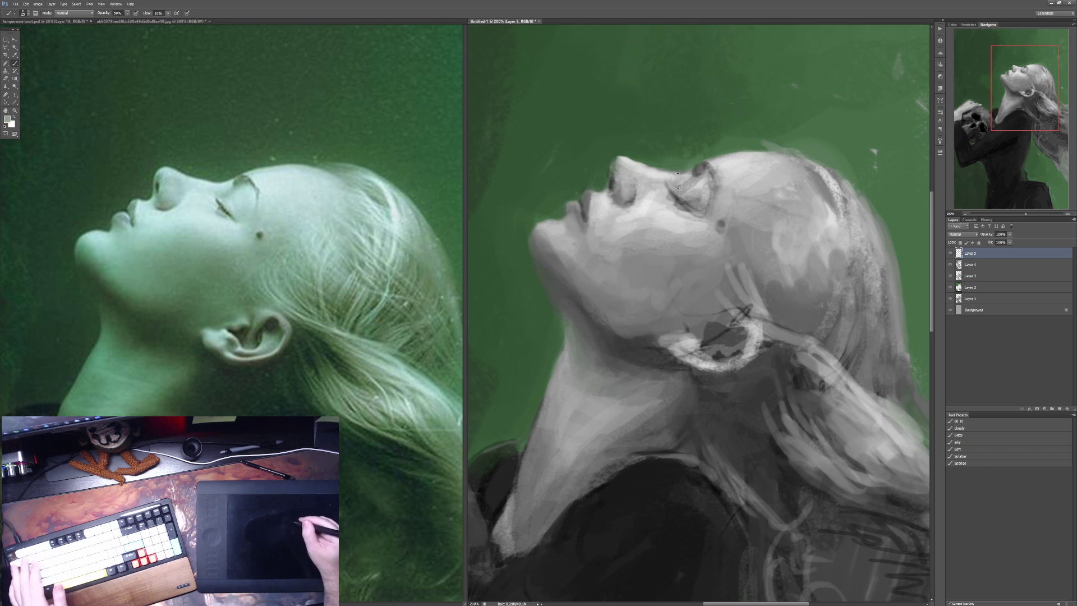
left_click_drag(681, 181, 672, 177)
left_click(678, 181, "alt")
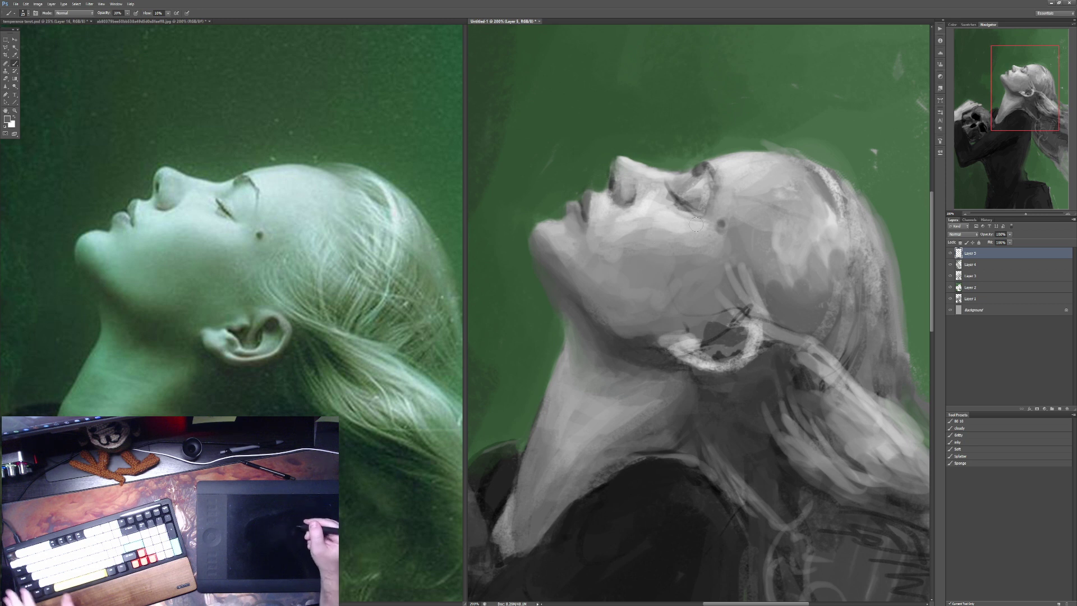
key("7")
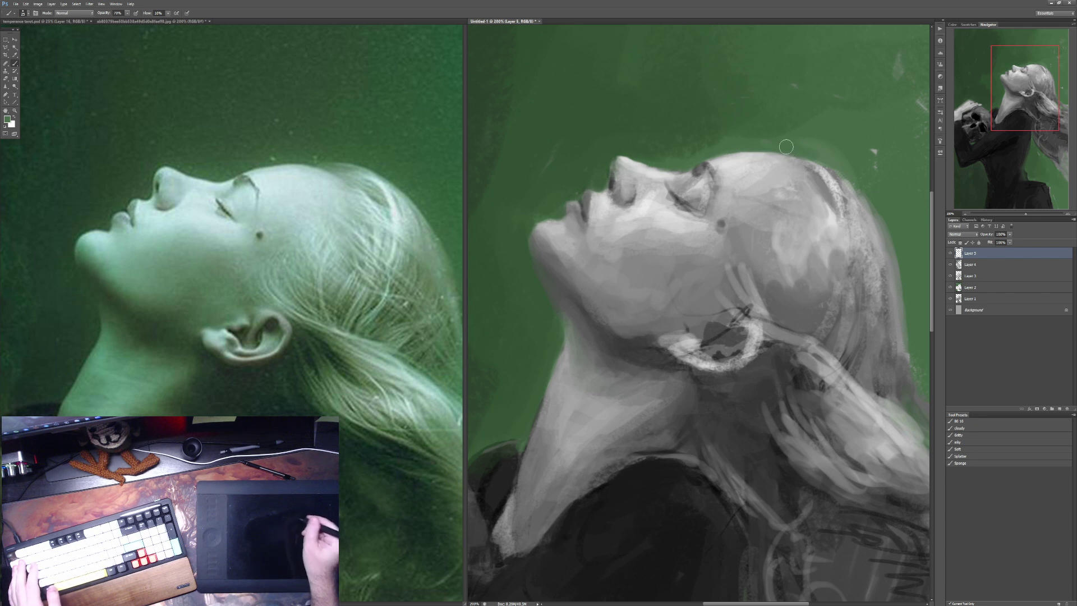
Step: Paint light grey strokes along the top of the head, varying opacity between 20% and 60%
left_click(731, 161, "alt")
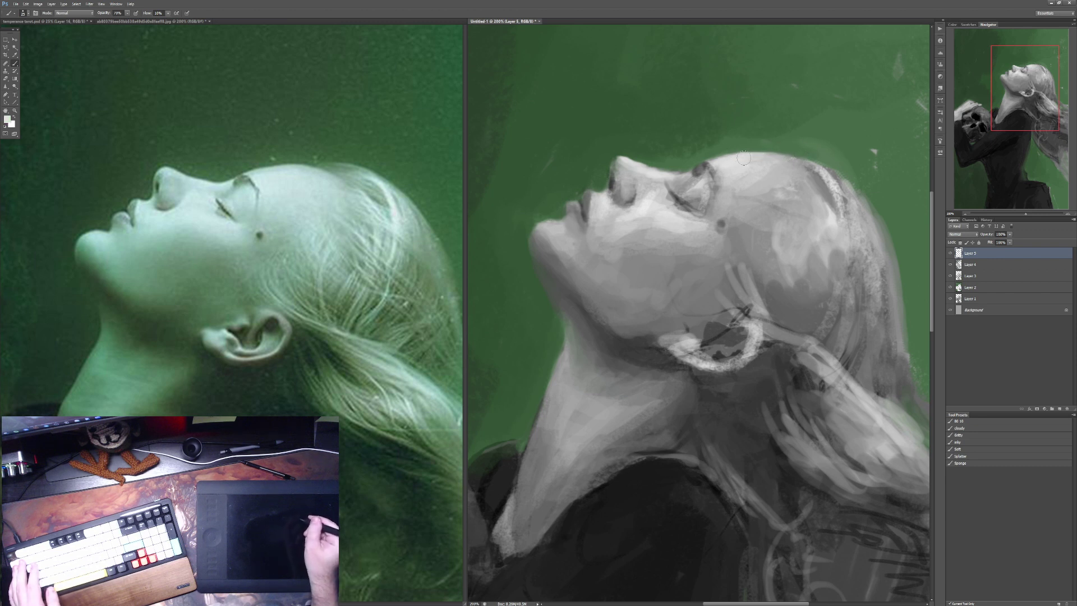
left_click_drag(749, 156, 782, 157)
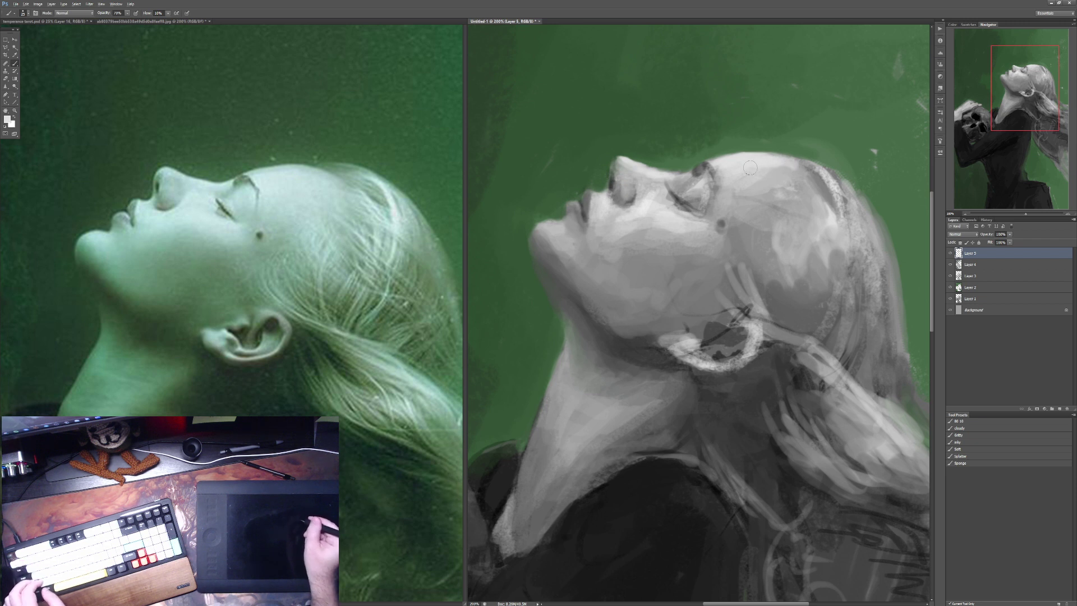
left_click_drag(750, 167, 801, 171)
key("4")
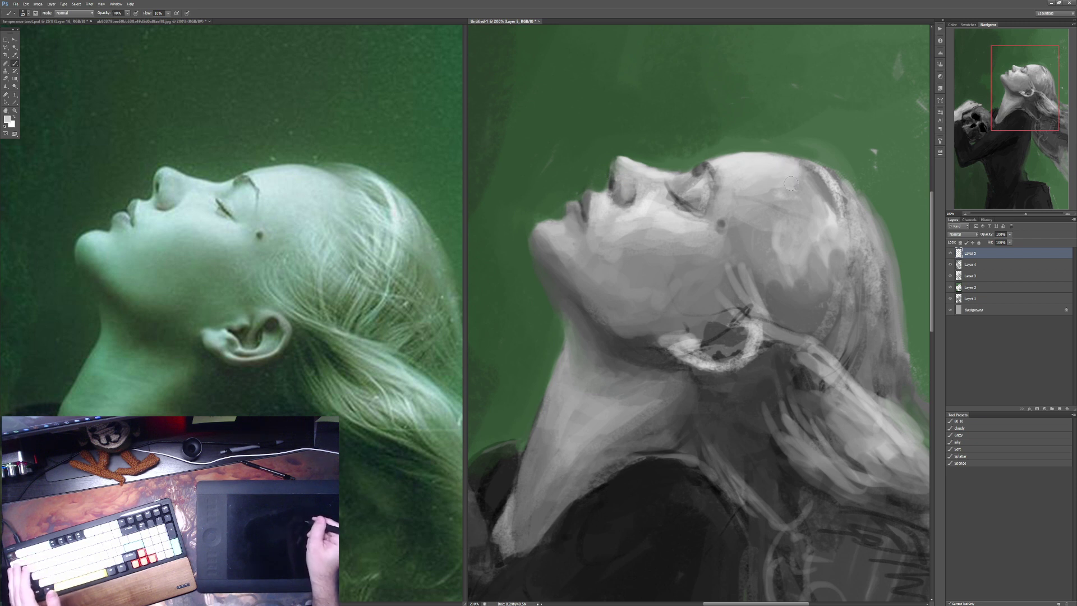
key("3")
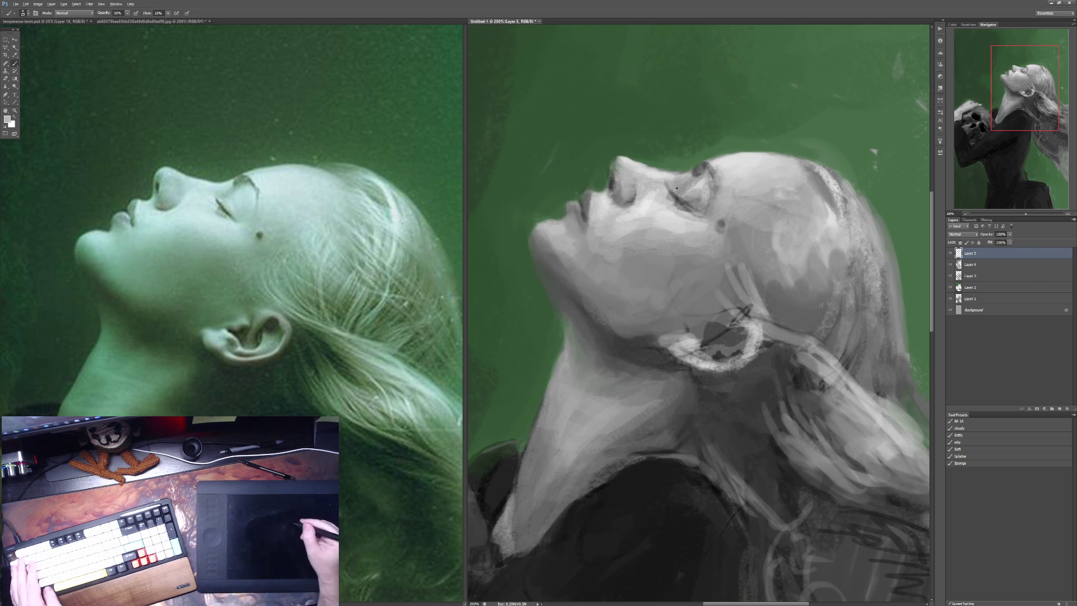
key("6")
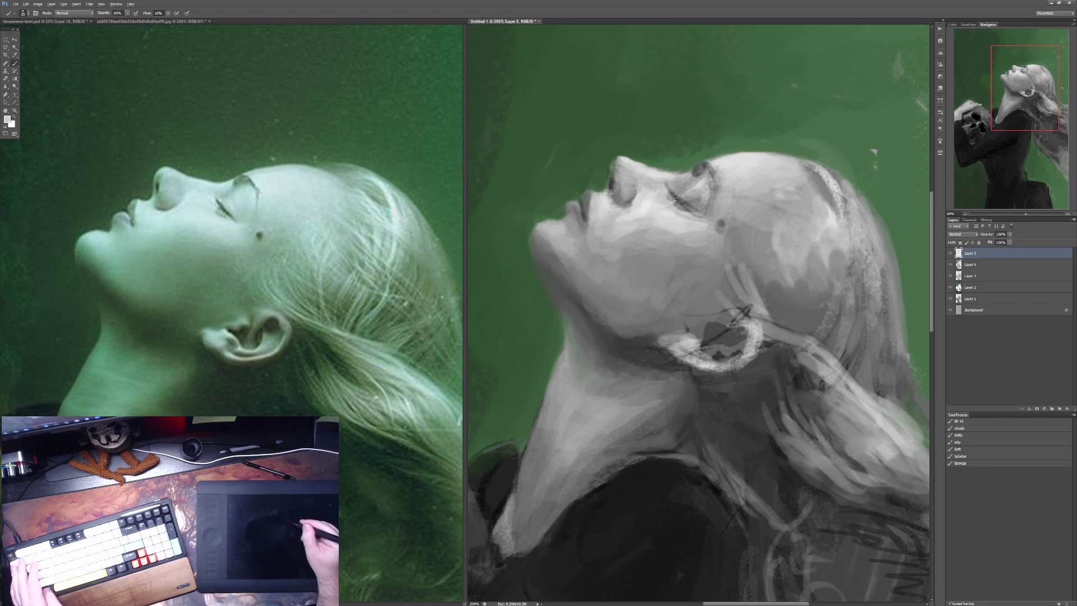
key("4")
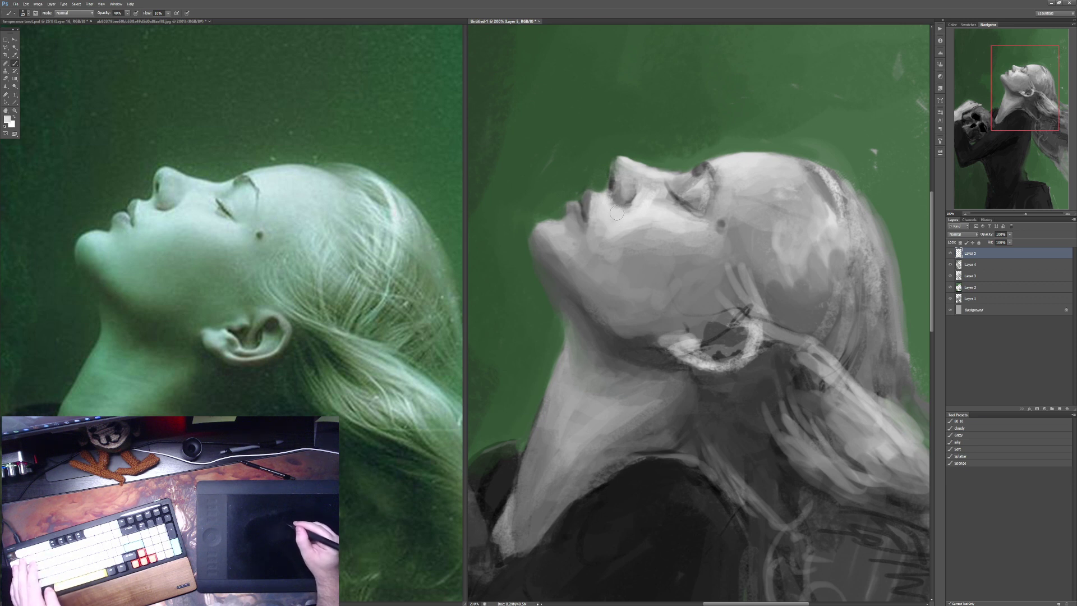
key("2")
Step: Sample light and dark greys around the nose at 40% opacity, then set white paint at 30%
left_click(622, 181, "alt")
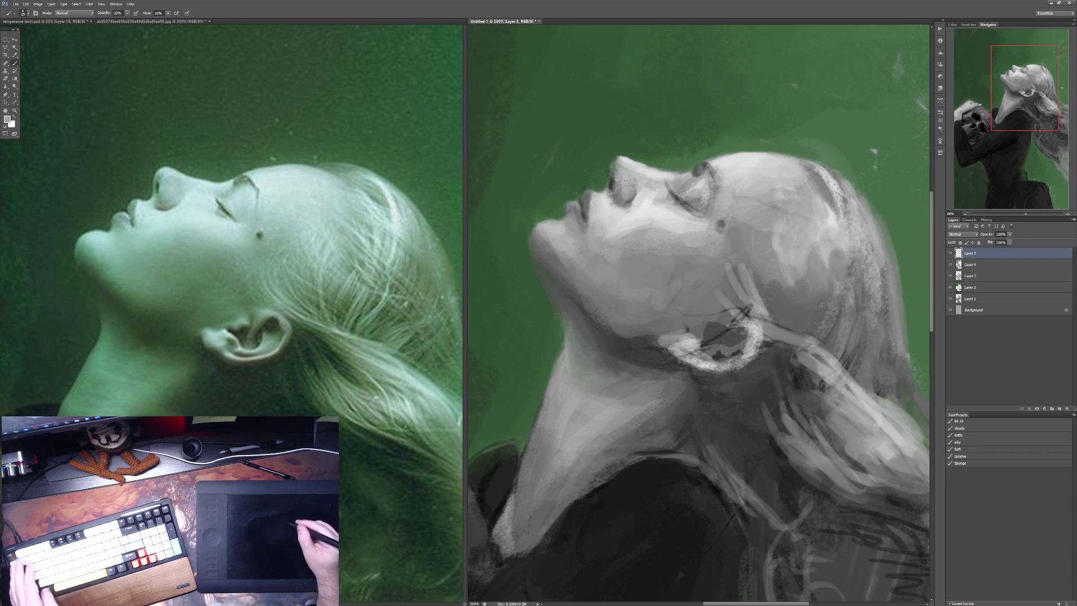
left_click(609, 185, "alt")
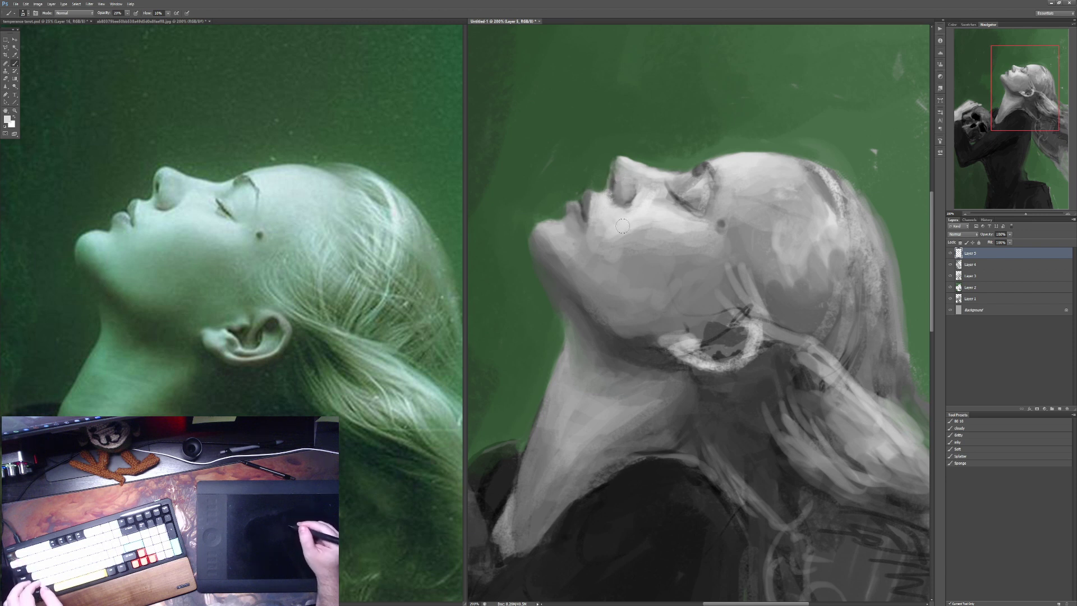
left_click(621, 162, "alt")
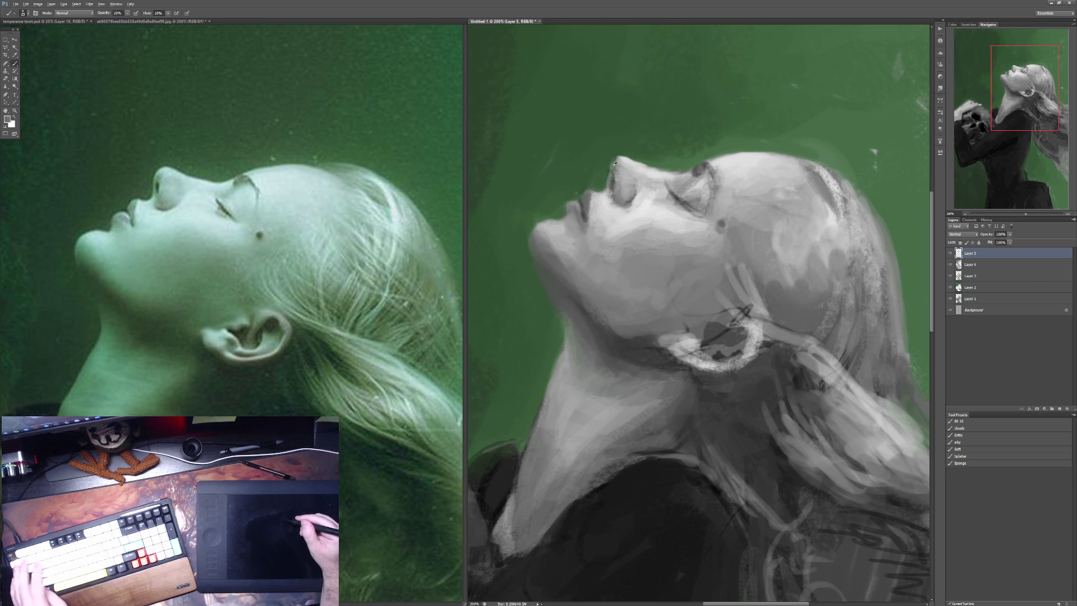
key("4")
left_click(622, 162, "alt")
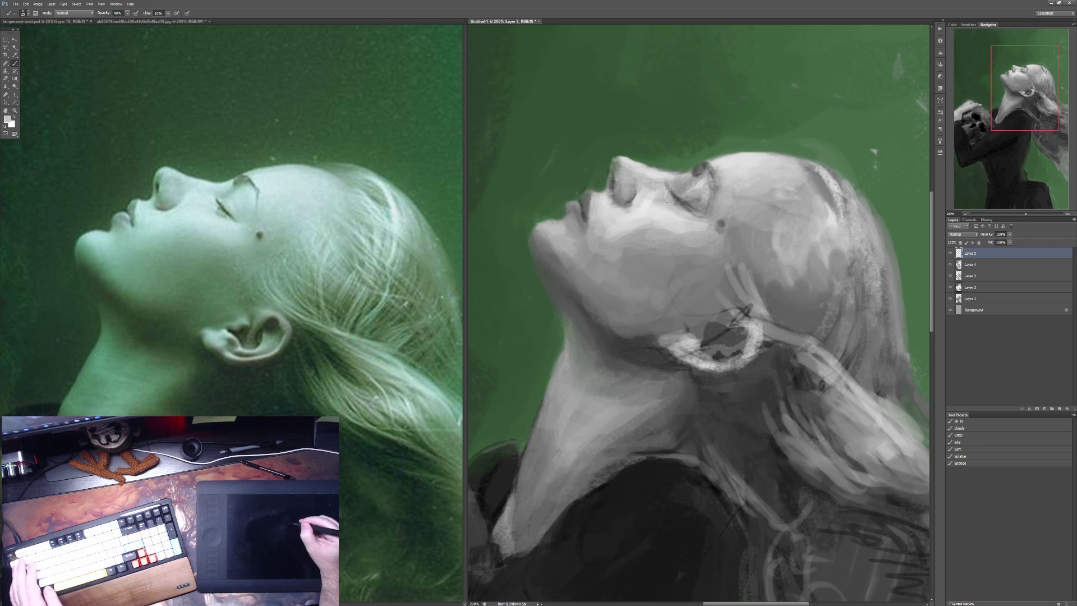
key("d")
key("x")
key("3")
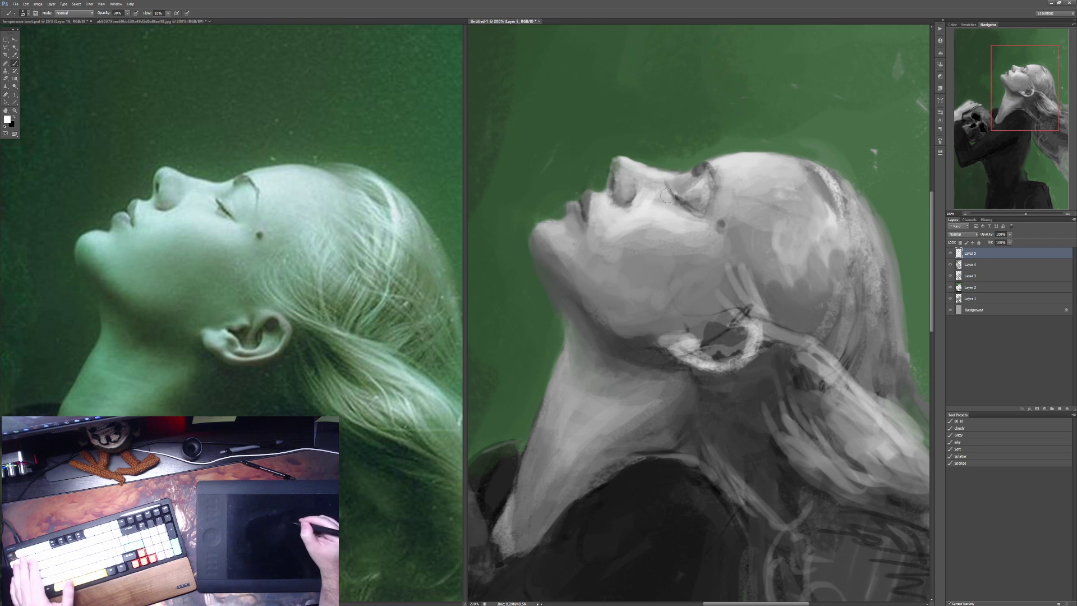
Step: Lighten the cheek right of the eye with sampled light greys at 40% opacity
left_click(750, 188, "alt")
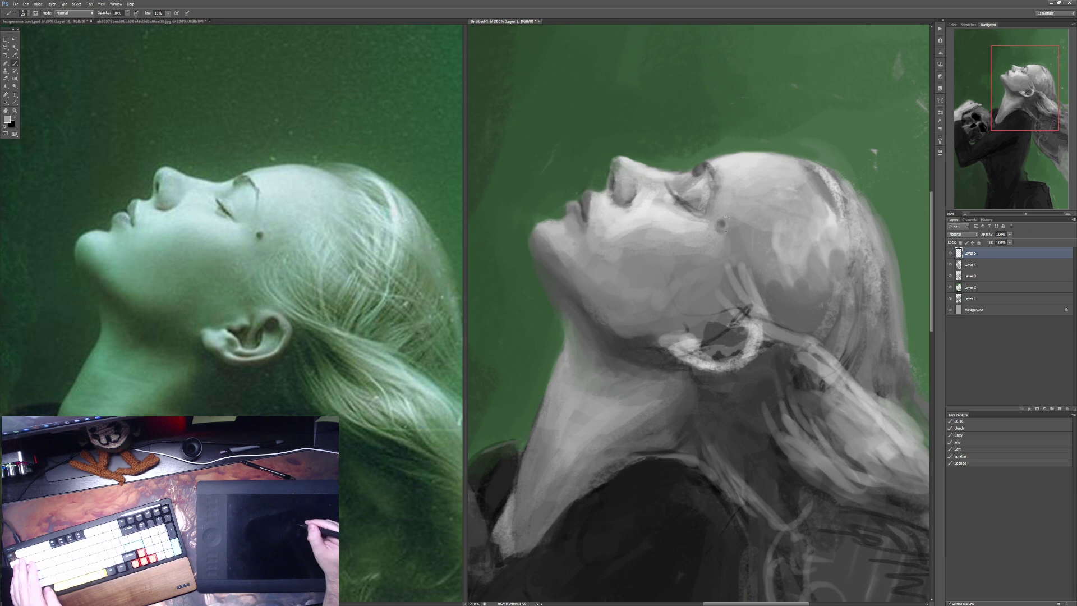
left_click(693, 222, "alt")
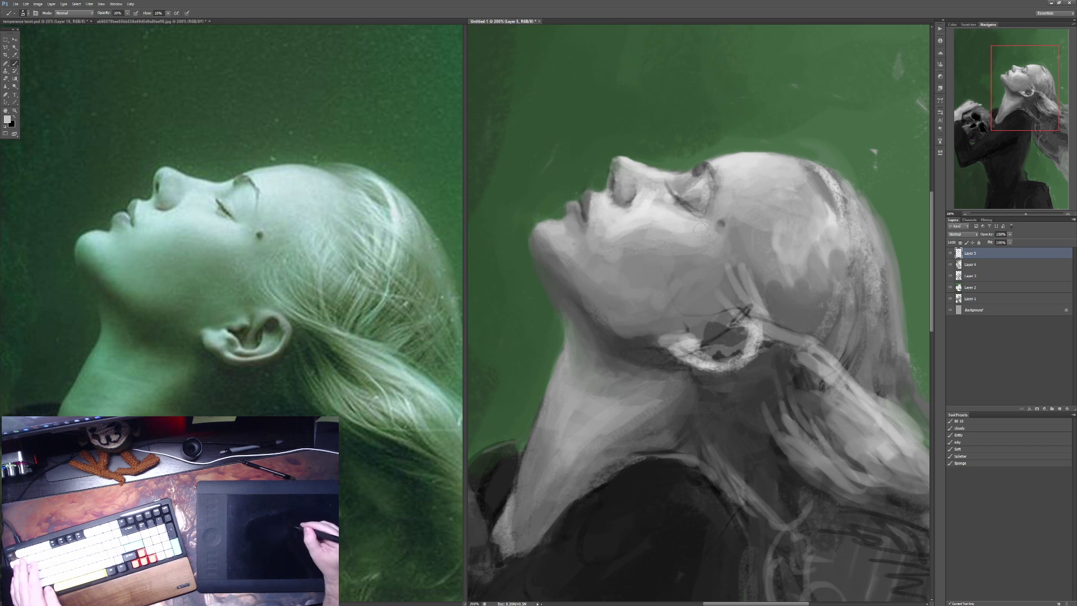
left_click_drag(701, 229, 712, 246)
key("4")
left_click_drag(627, 225, 634, 247)
Step: Smooth the cheek with light strokes at 30% opacity, sampling lighter and darker cheek tones
left_click(619, 250, "alt")
key("3")
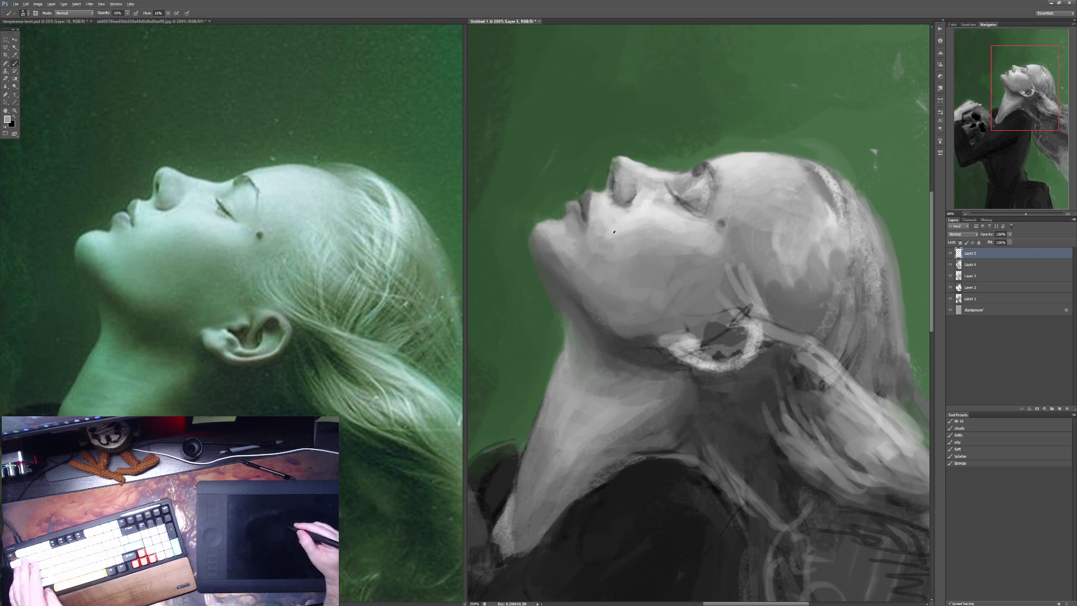
left_click(624, 230, "alt")
mouse_move(620, 236)
left_mouse_down()
mouse_move(627, 226)
mouse_move(627, 238)
left_mouse_up()
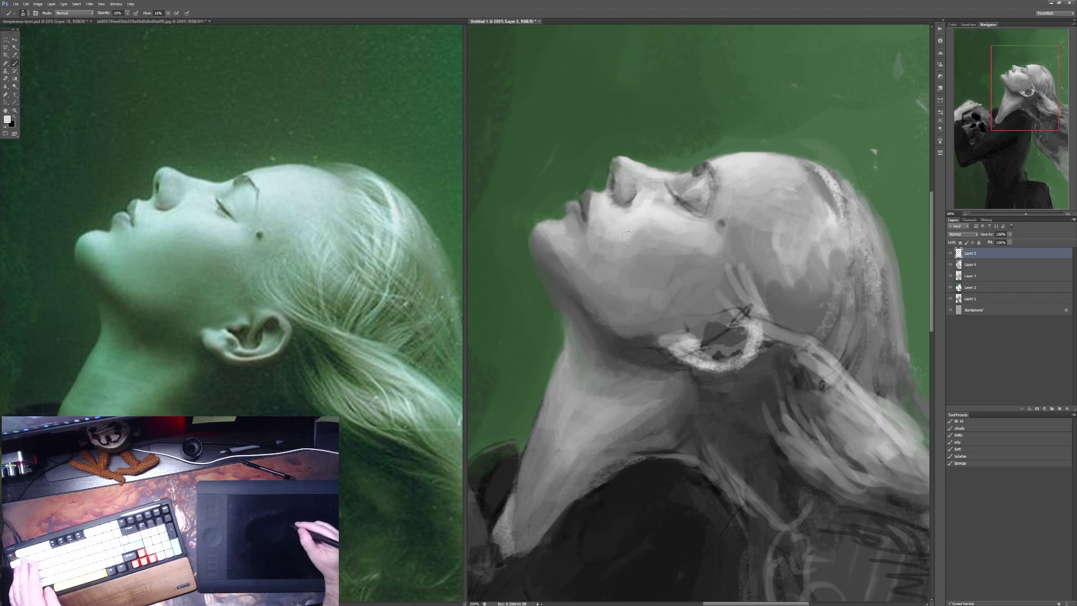
left_click(627, 237, "alt")
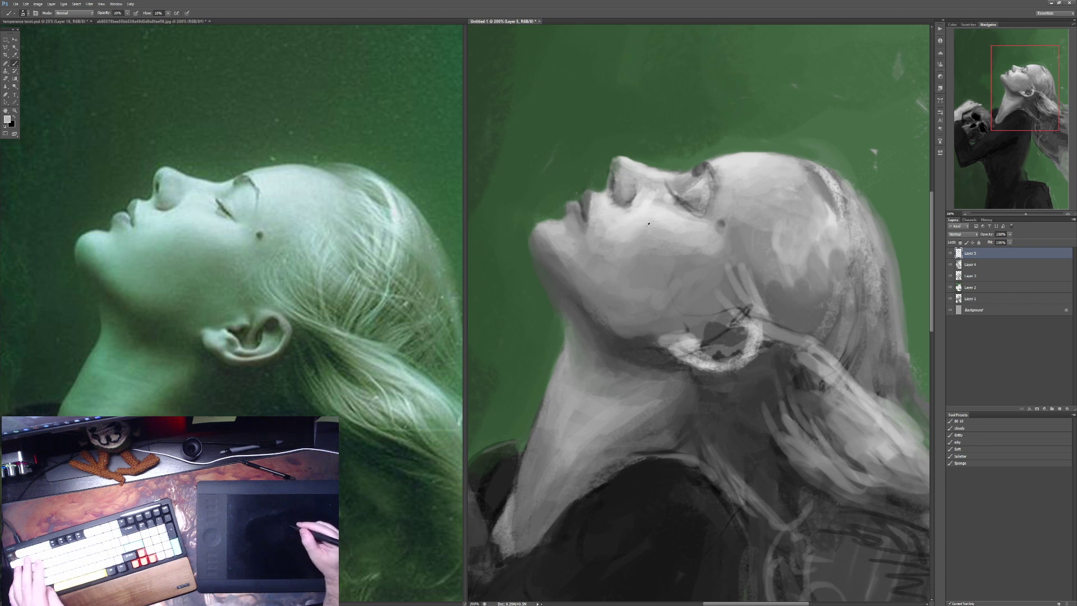
left_click(583, 234, "alt")
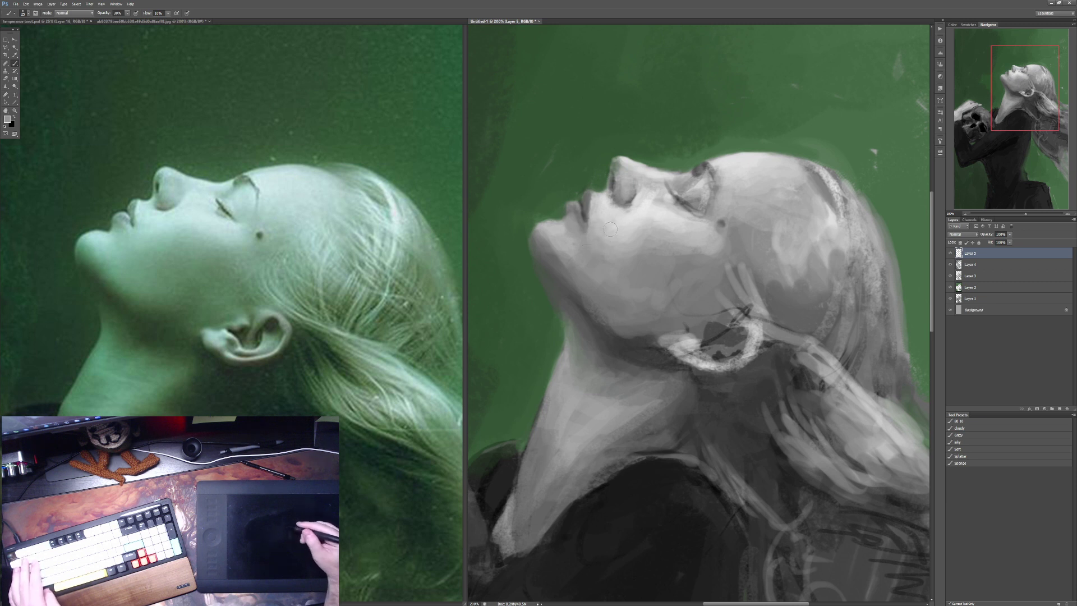
key("3")
key("3")
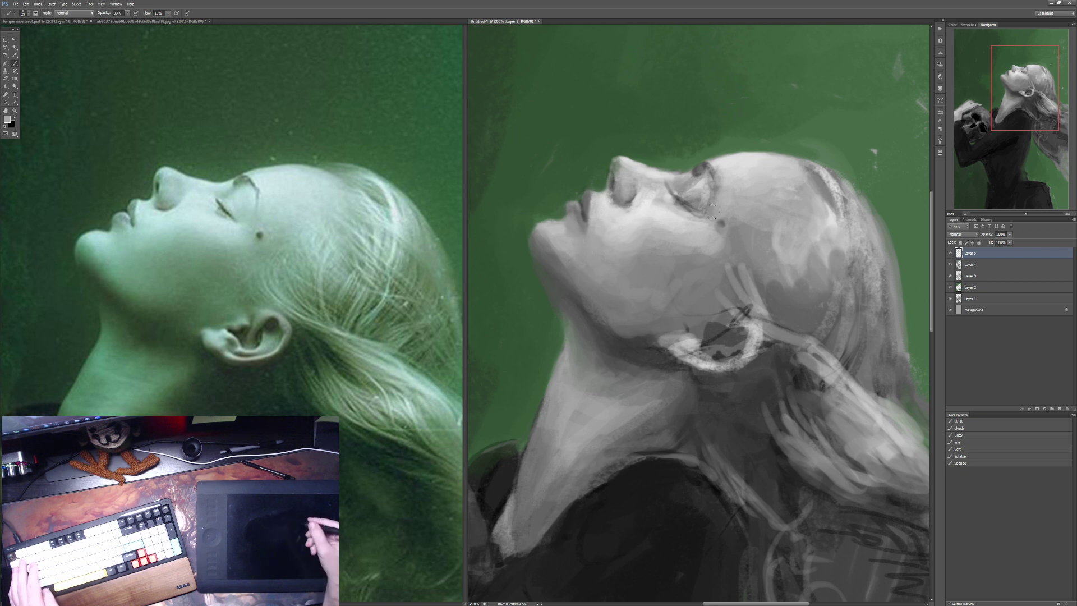
key("3")
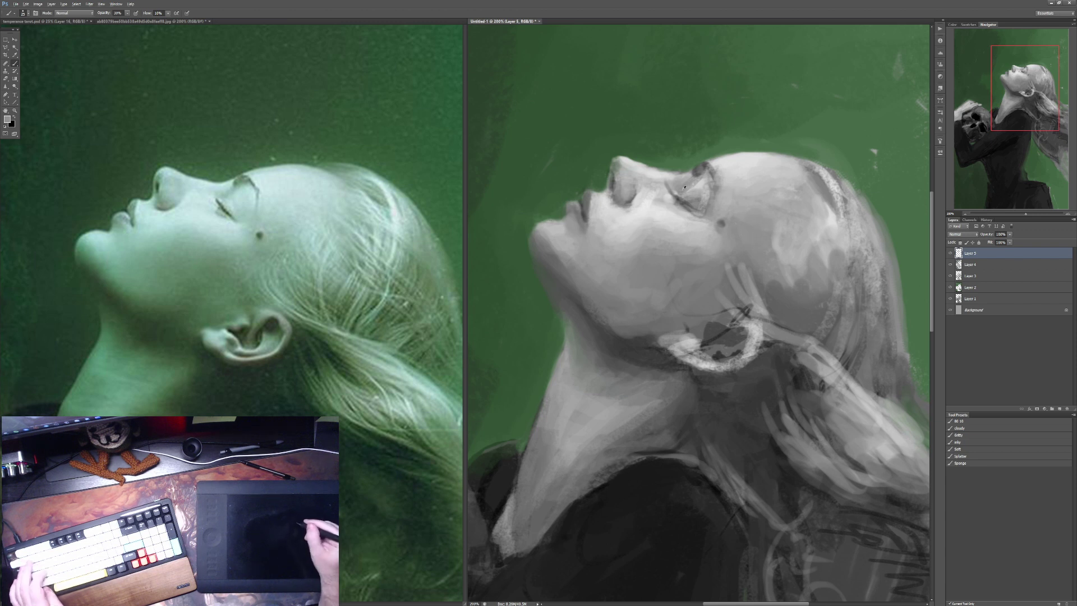
Step: Lighten a small patch below the closed eye, then sample eye greys at 70% opacity
left_click(642, 214, "alt")
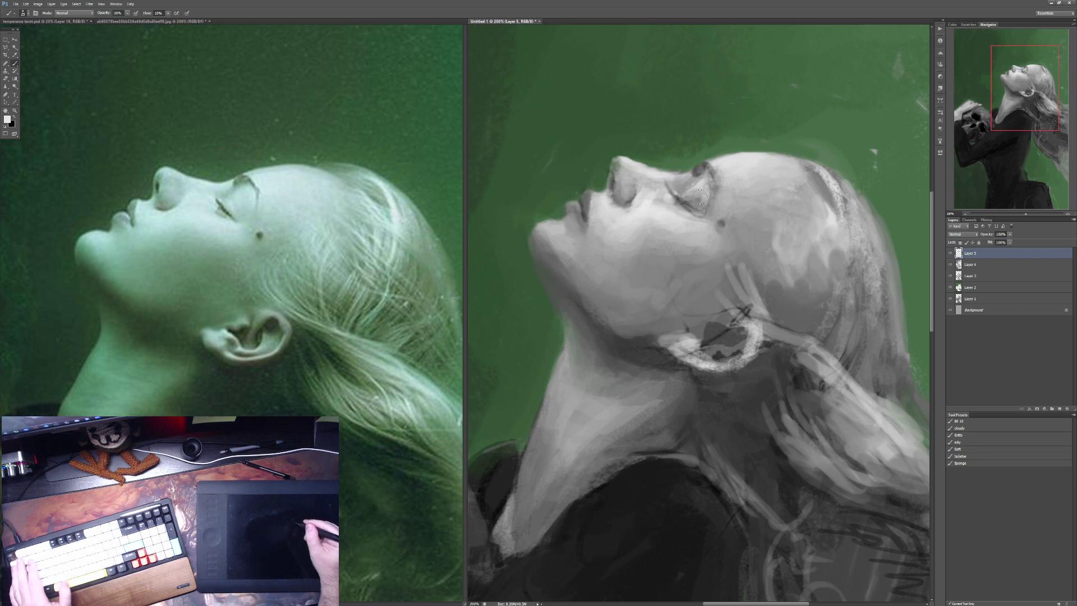
left_click_drag(684, 203, 688, 192)
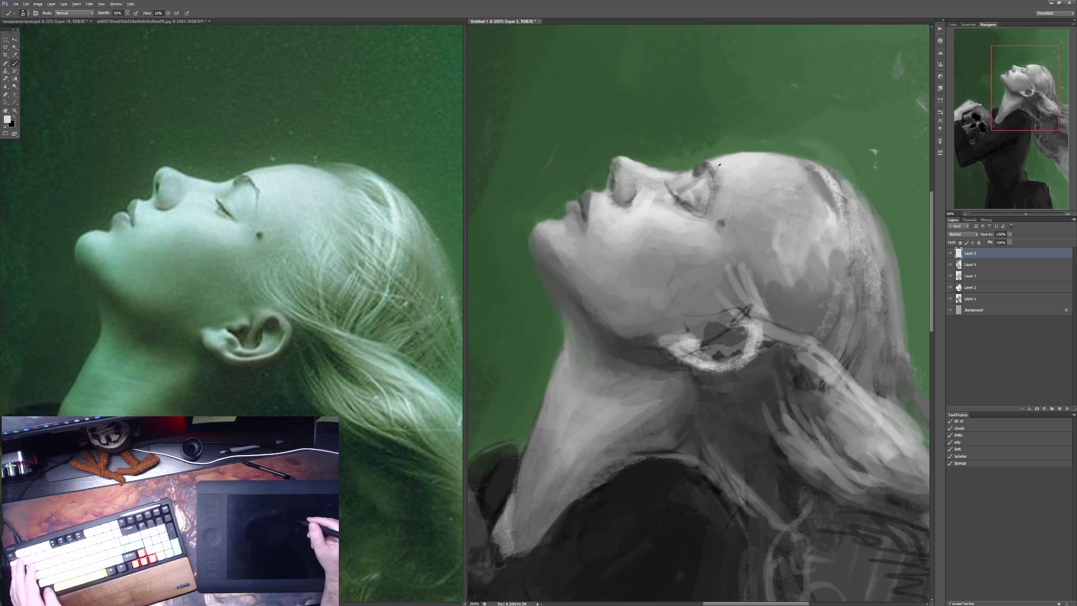
key("7")
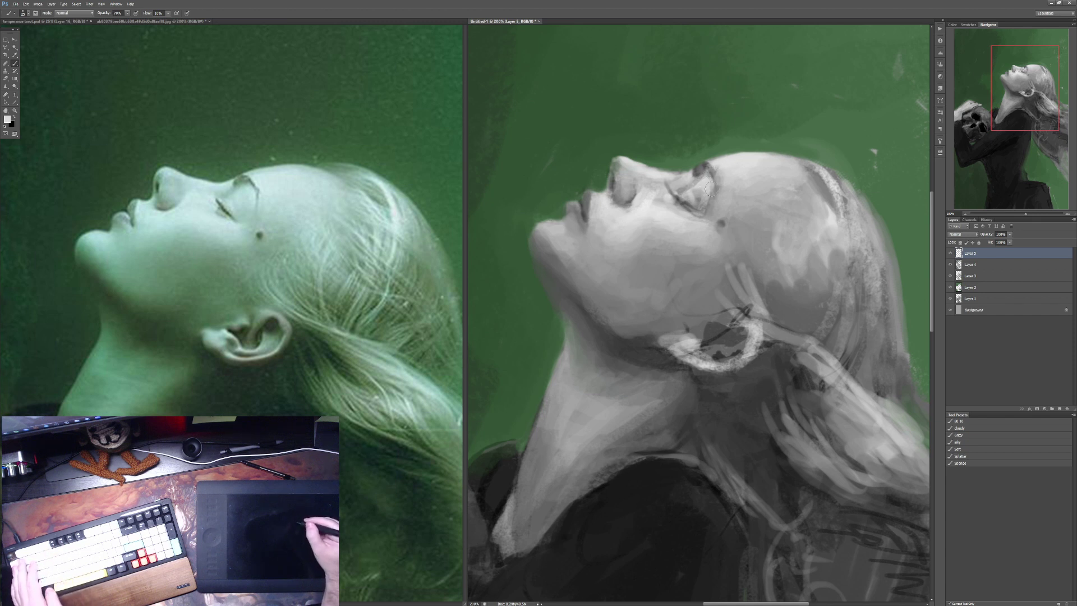
left_click(706, 191, "alt")
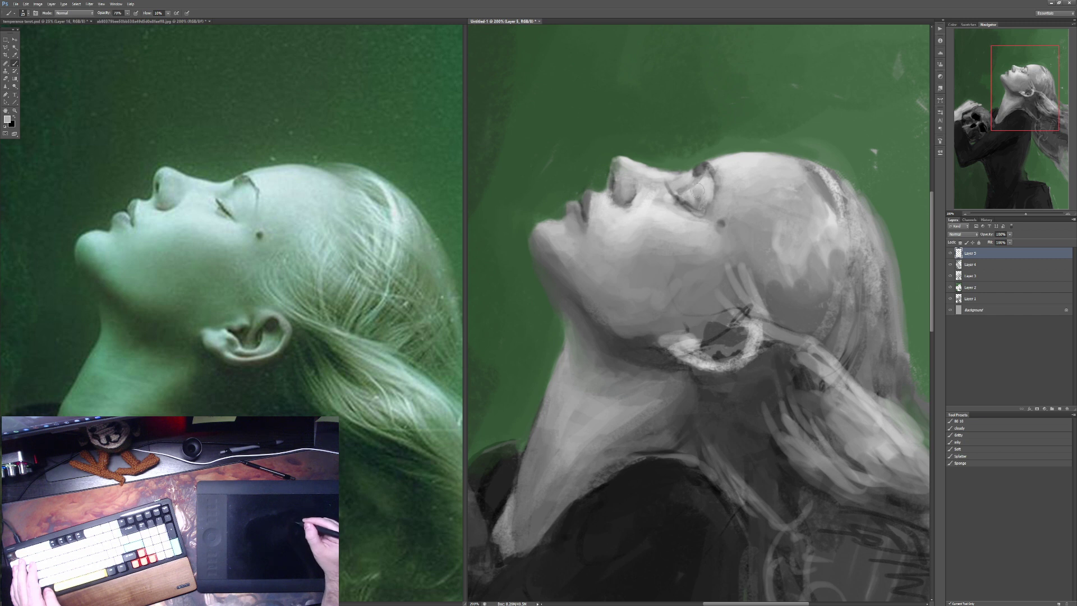
left_click(704, 189, "alt")
left_click(702, 194, "alt")
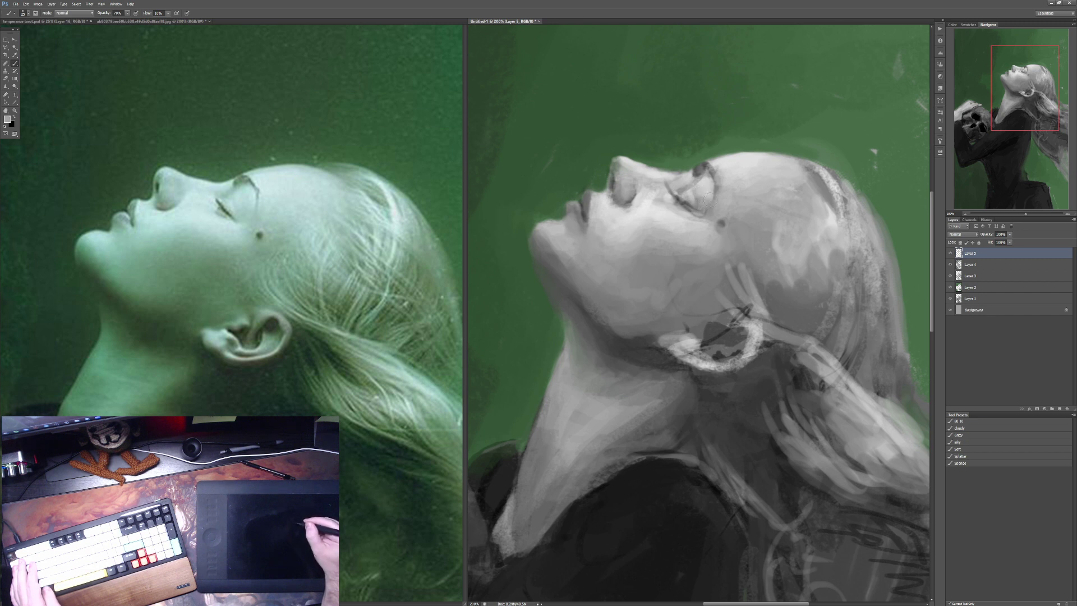
left_click(708, 197, "alt")
left_click(705, 197, "alt")
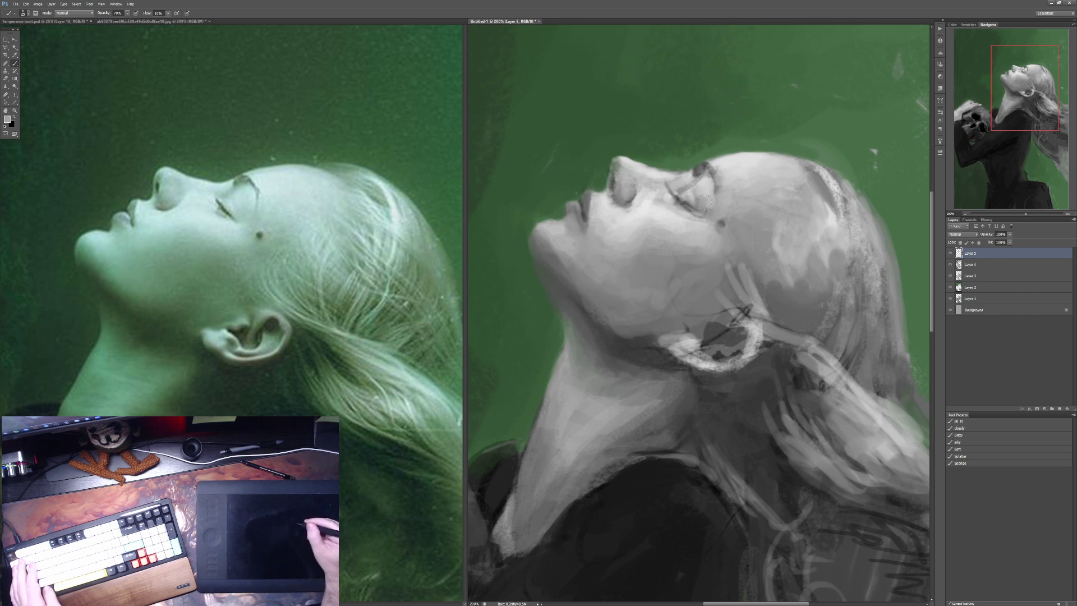
Step: Refine the closed eye with darker and brighter sampled tones at 40% then 30% opacity
key("4")
left_click(700, 196, "alt")
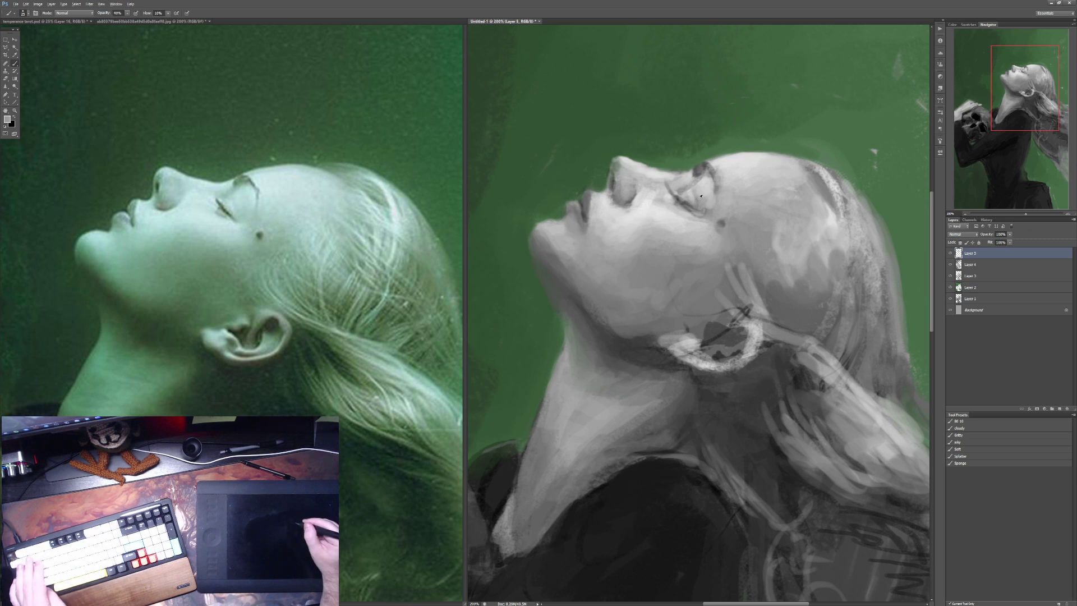
key("3")
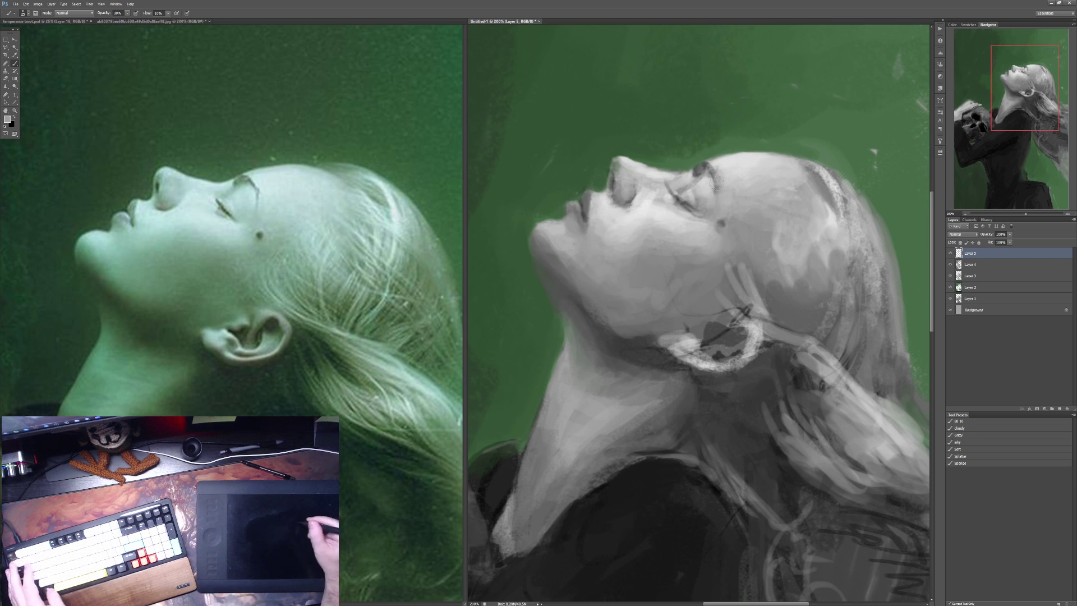
left_click(691, 194, "alt")
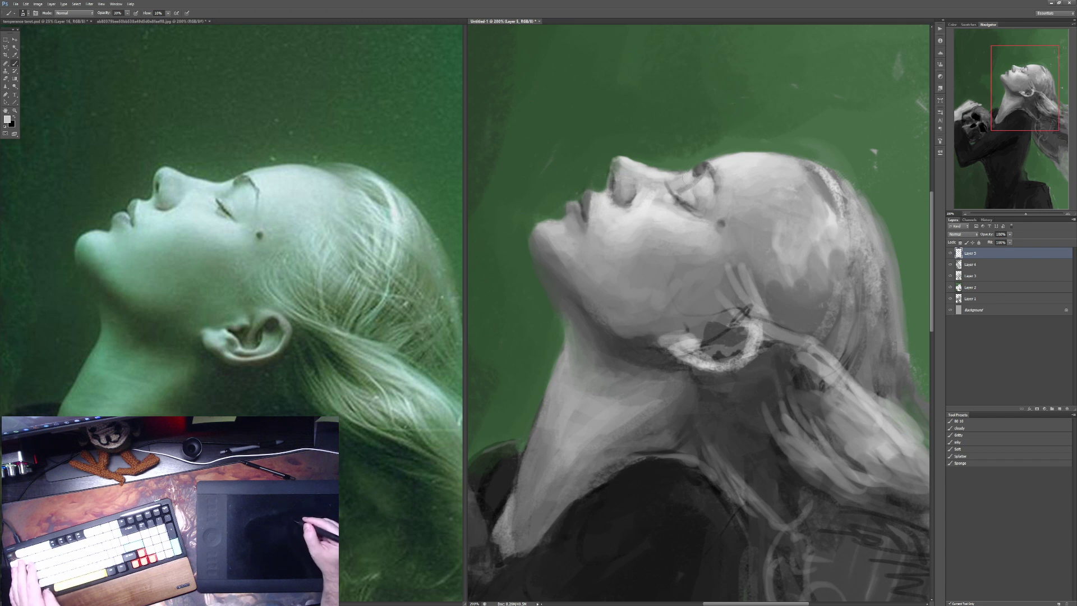
left_click(689, 182, "alt")
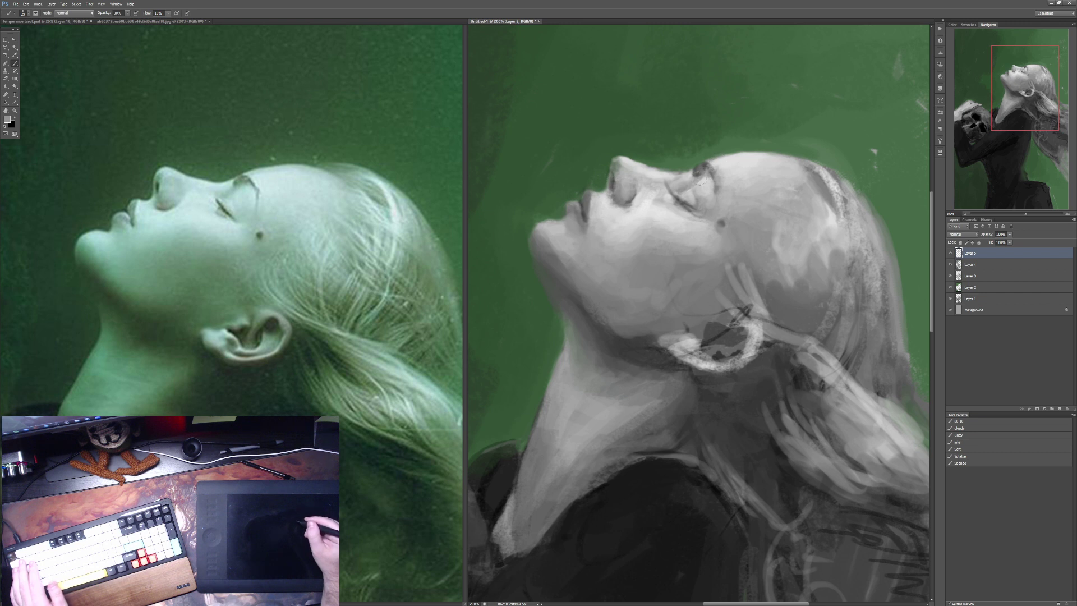
left_click(688, 191, "alt")
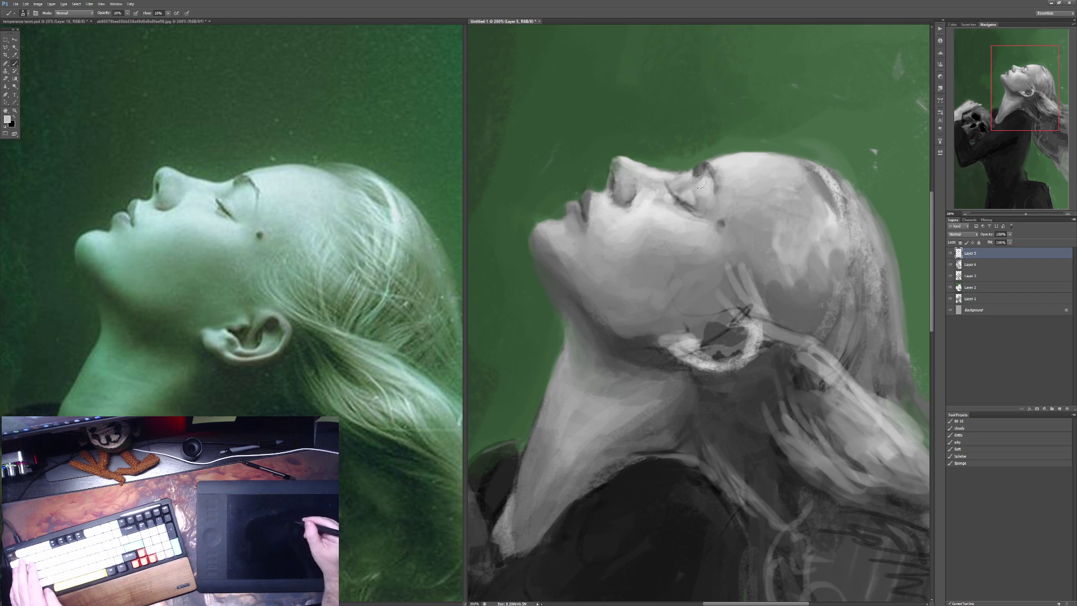
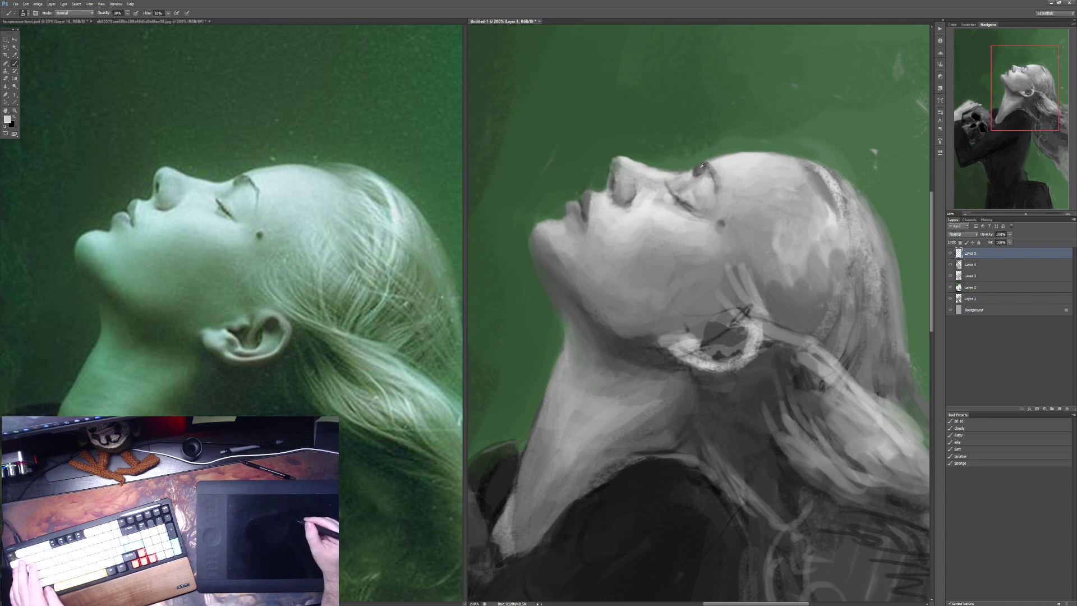
Step: Darken the eyebrow with a small stroke at 60% brush opacity
key("6")
left_click_drag(696, 164, 708, 176)
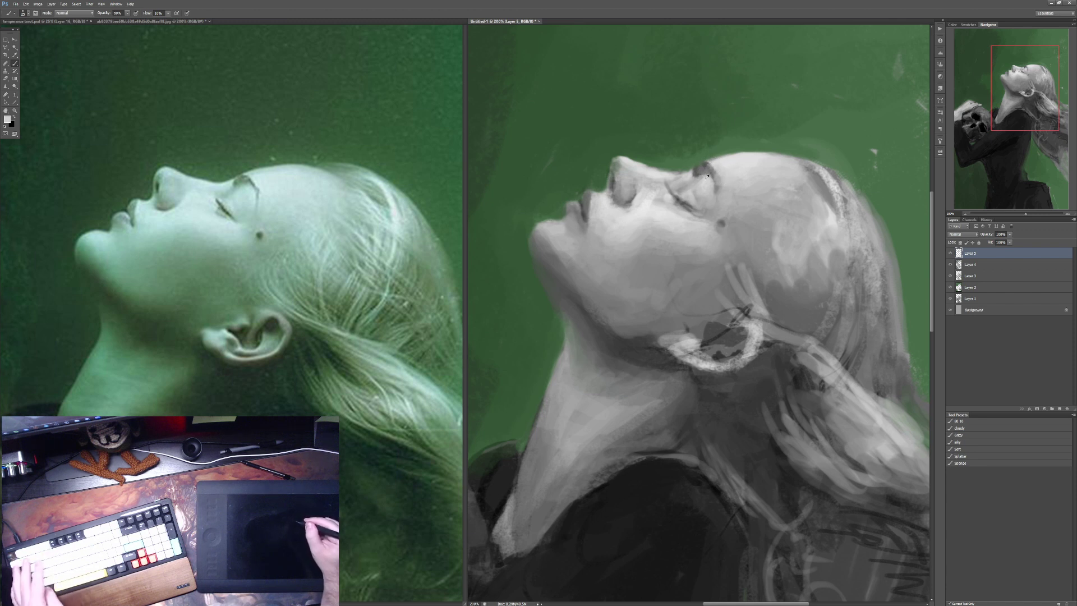
key("3")
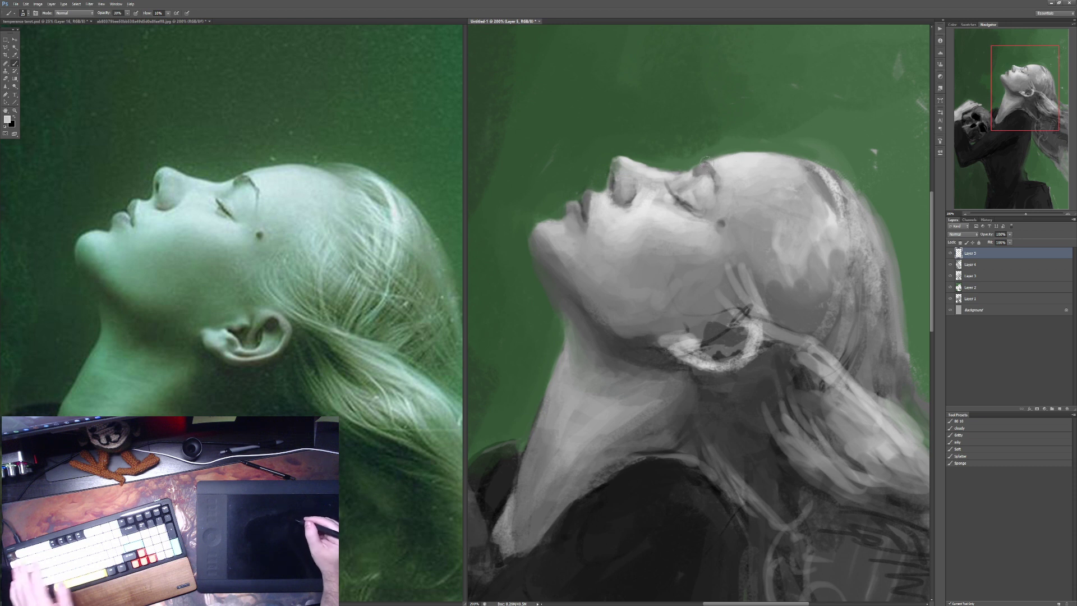
Step: Lighten and smooth the forehead above the brow with an 80% opacity stroke
key("8")
left_click_drag(709, 163, 735, 157)
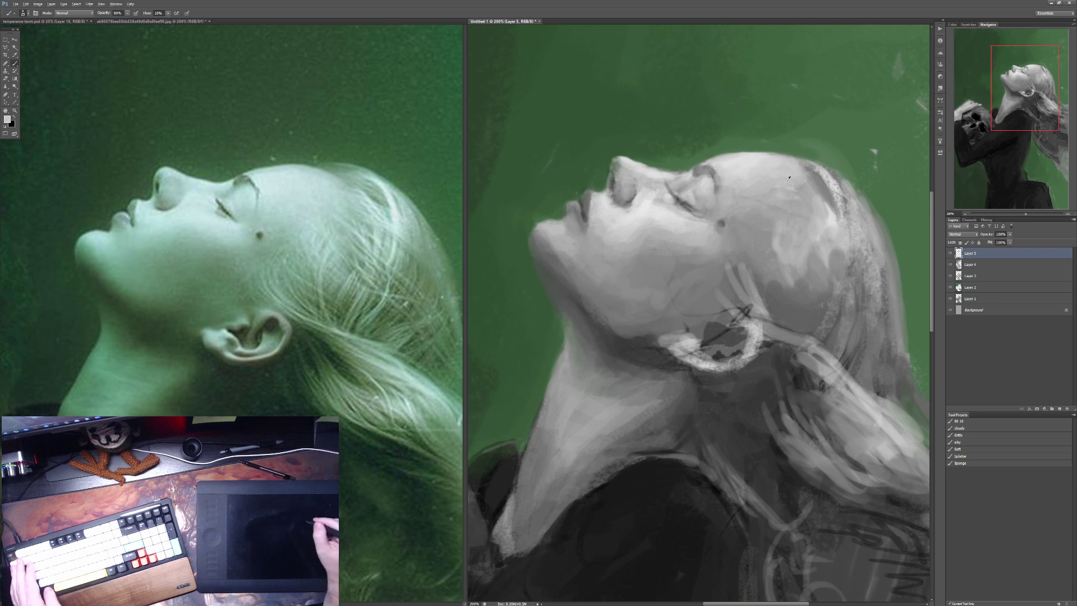
key("3")
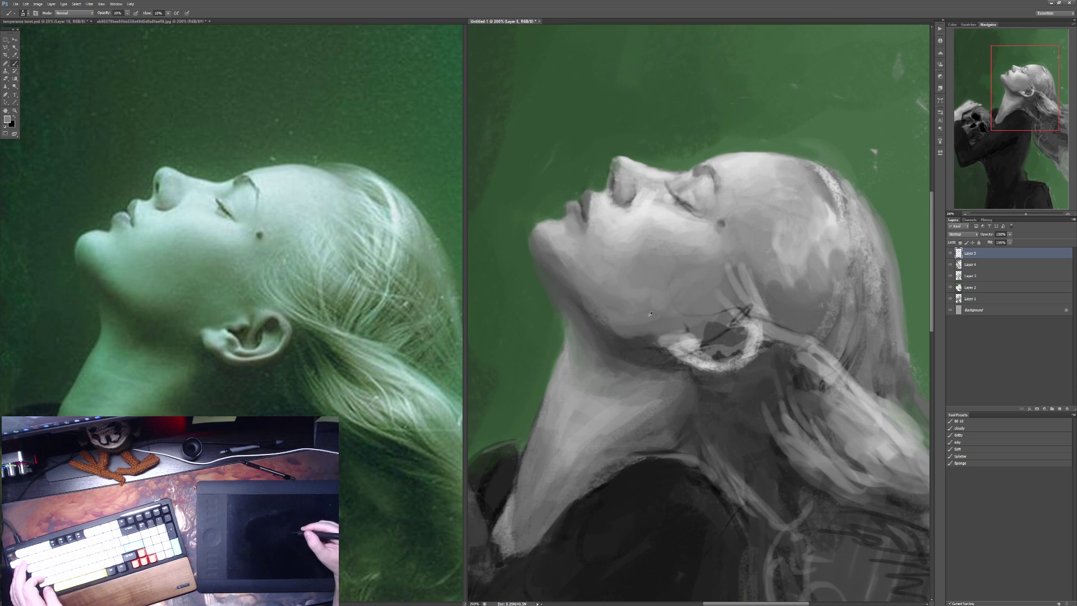
key("1")
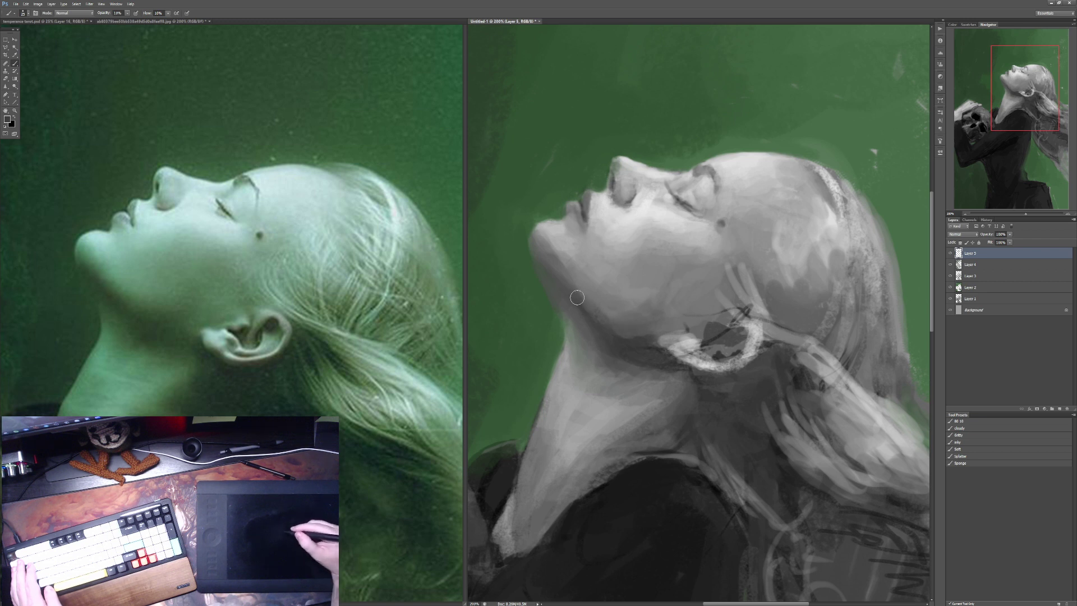
key("4")
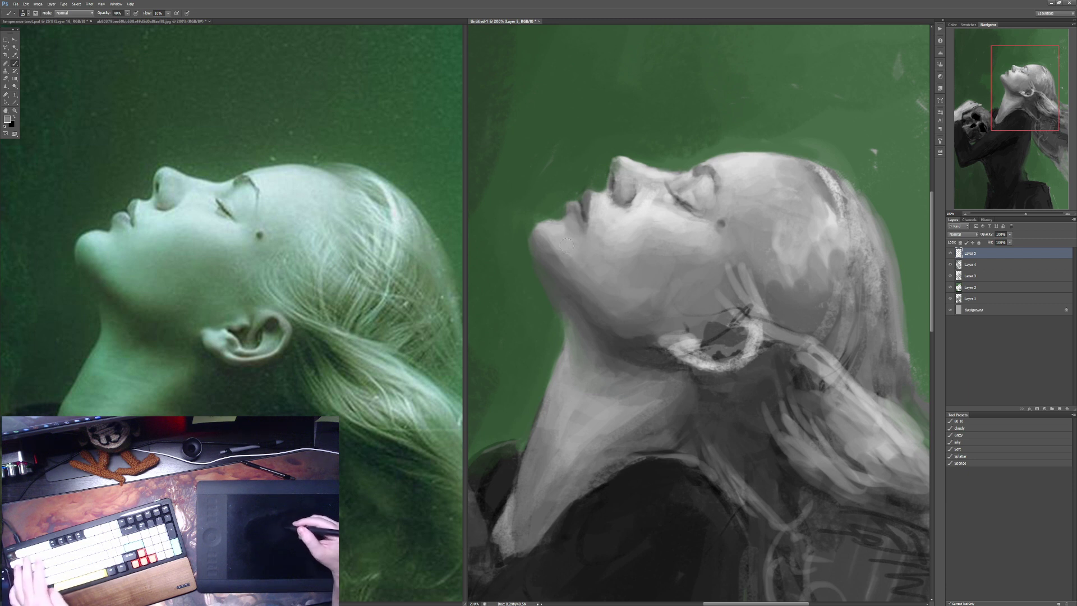
key("3")
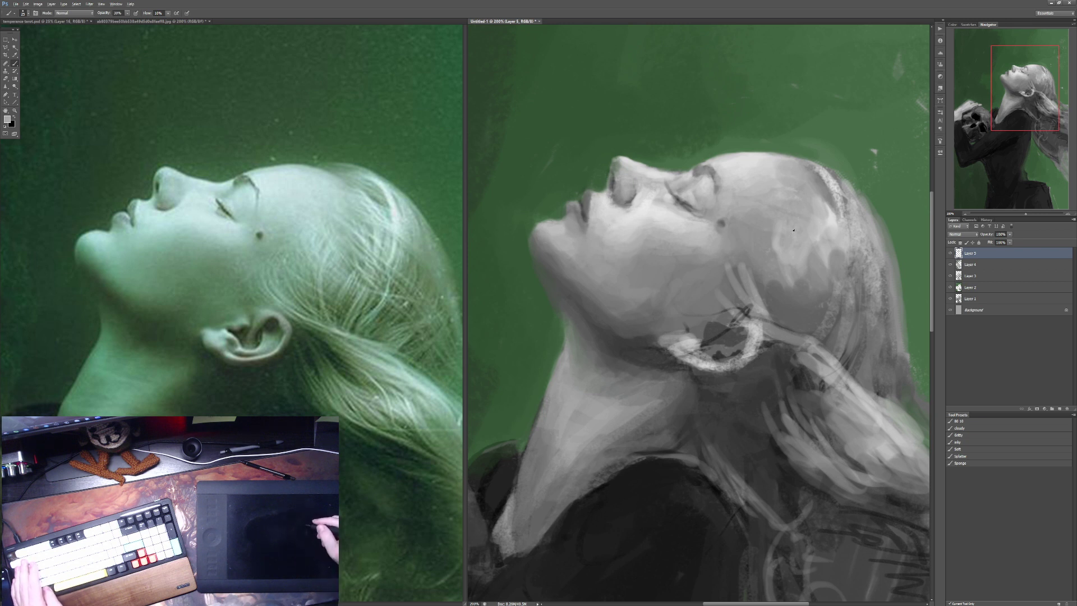
key("6")
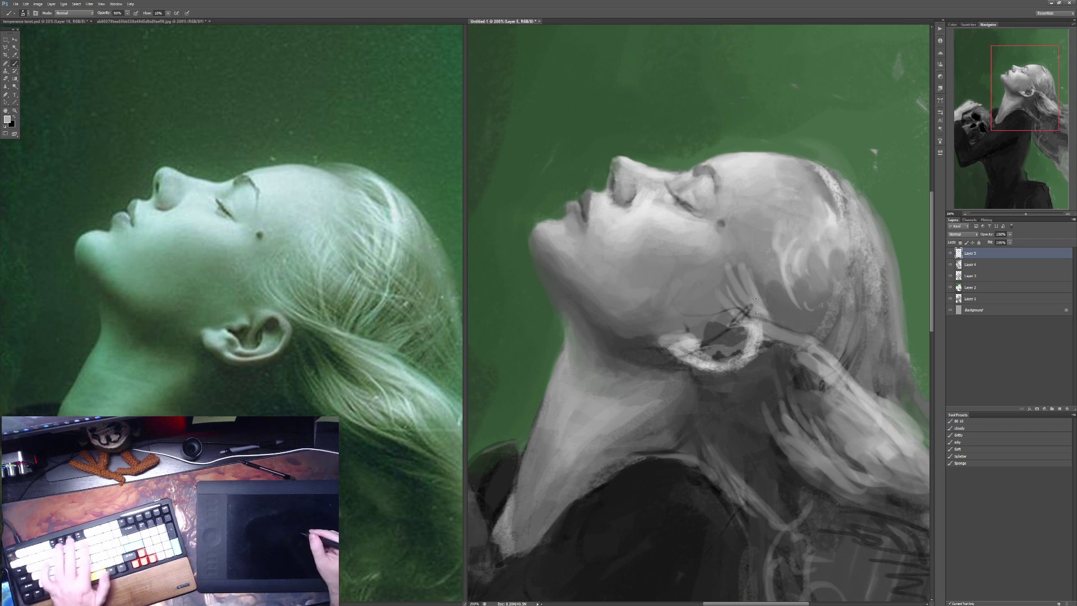
key("9")
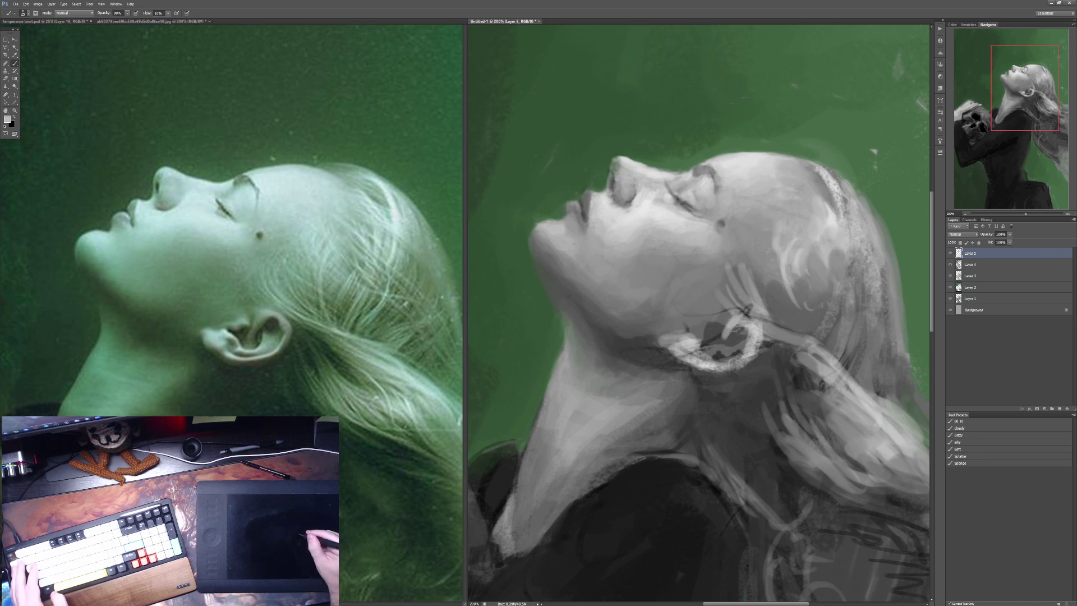
Step: Sample a darker skin tone and tone down the light patch under the ear at 30% opacity
left_click(765, 328, "alt")
key("3")
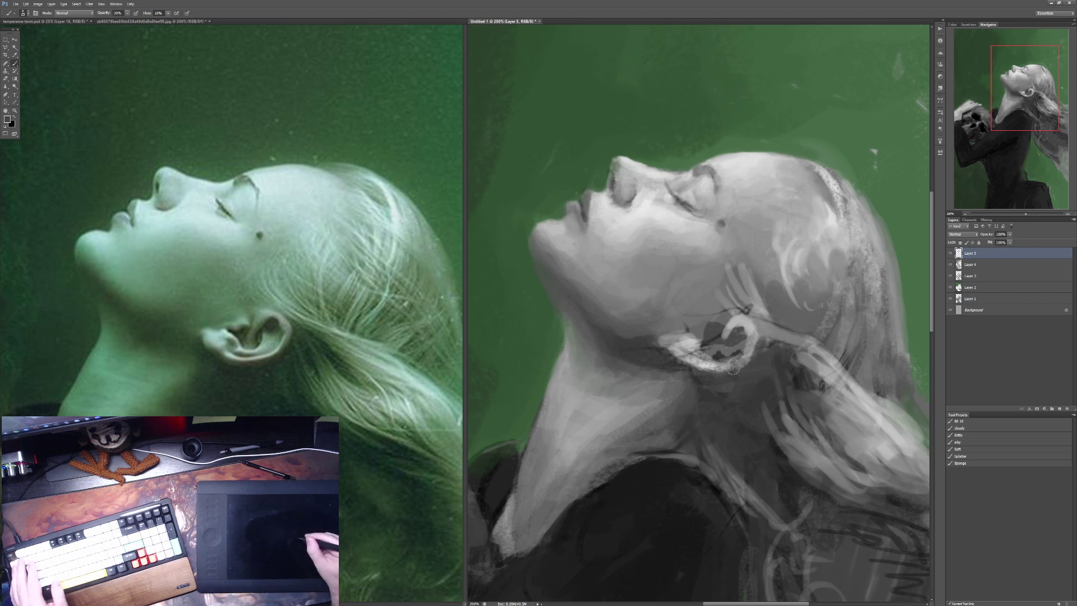
left_click_drag(689, 362, 674, 350)
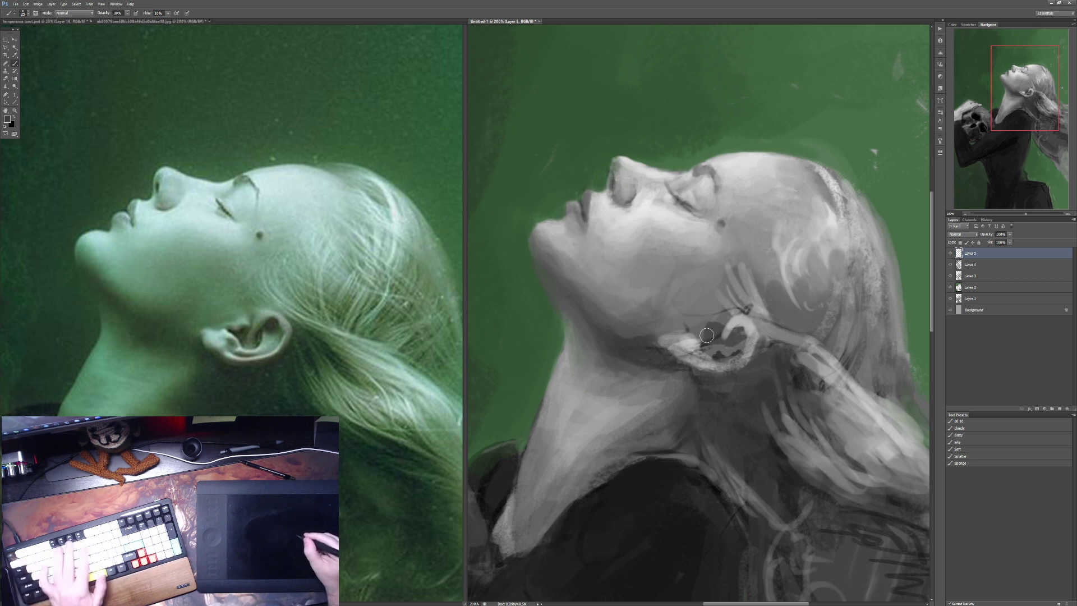
Step: Darken and enlarge the inner-ear shadow at 90% opacity
key("9")
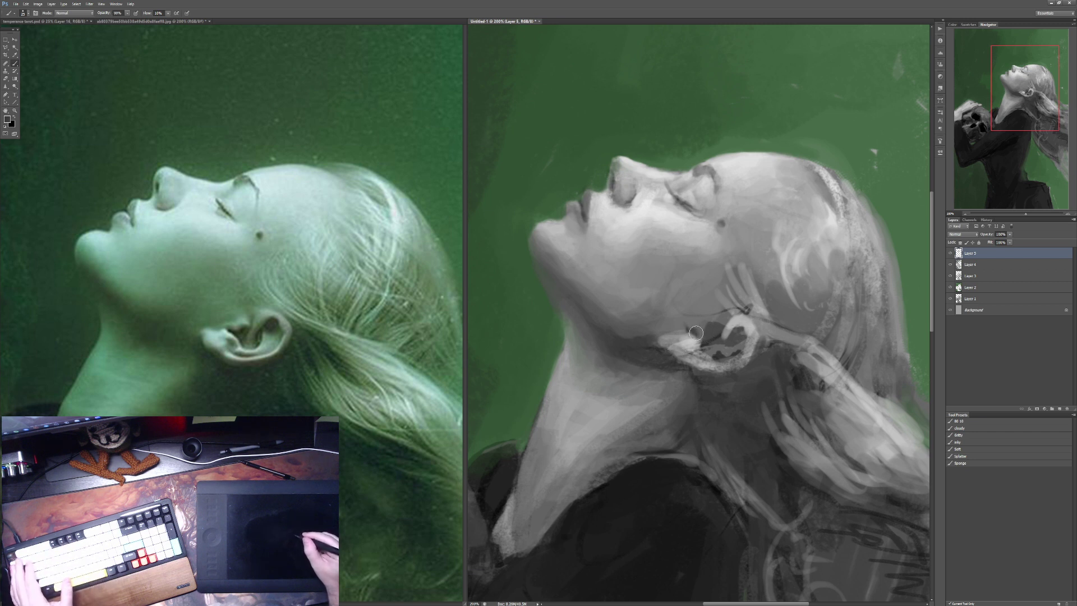
mouse_move(712, 336)
left_mouse_down()
mouse_move(718, 315)
mouse_move(739, 319)
mouse_move(692, 327)
mouse_move(718, 317)
left_mouse_up()
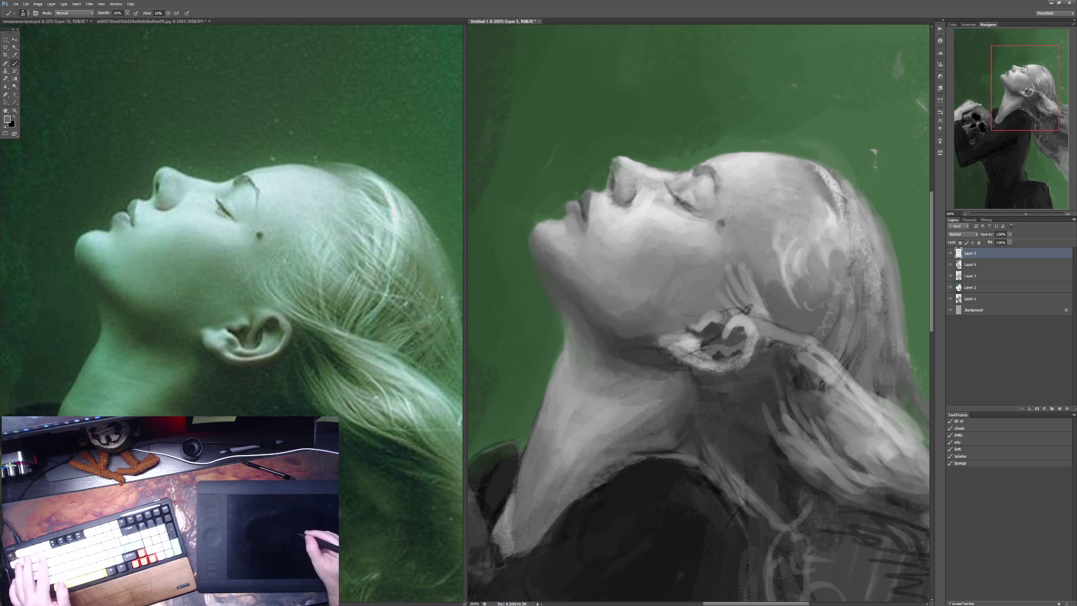
key("3")
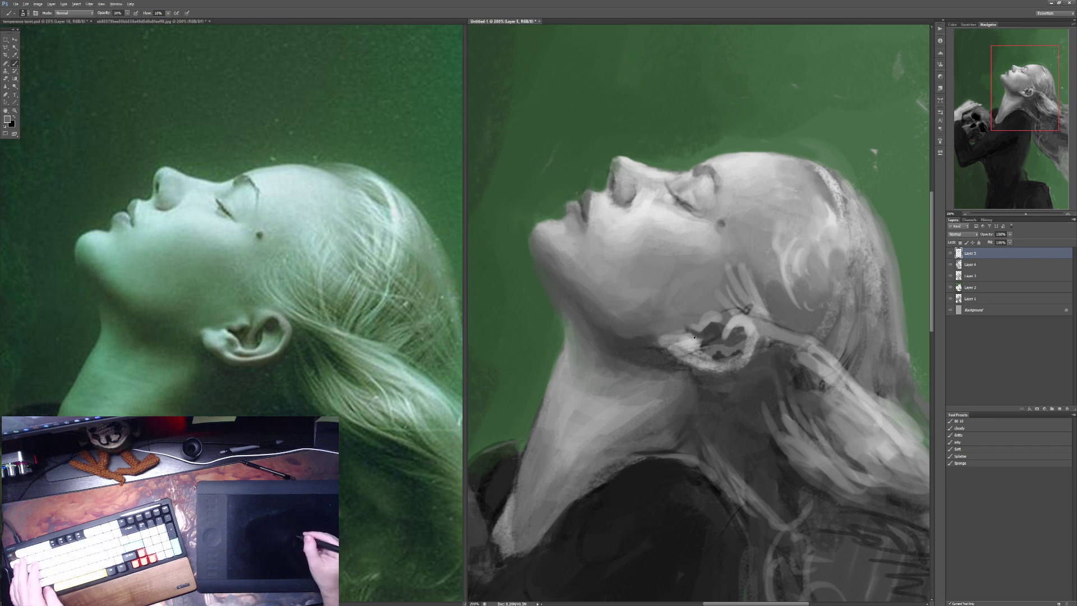
key("7")
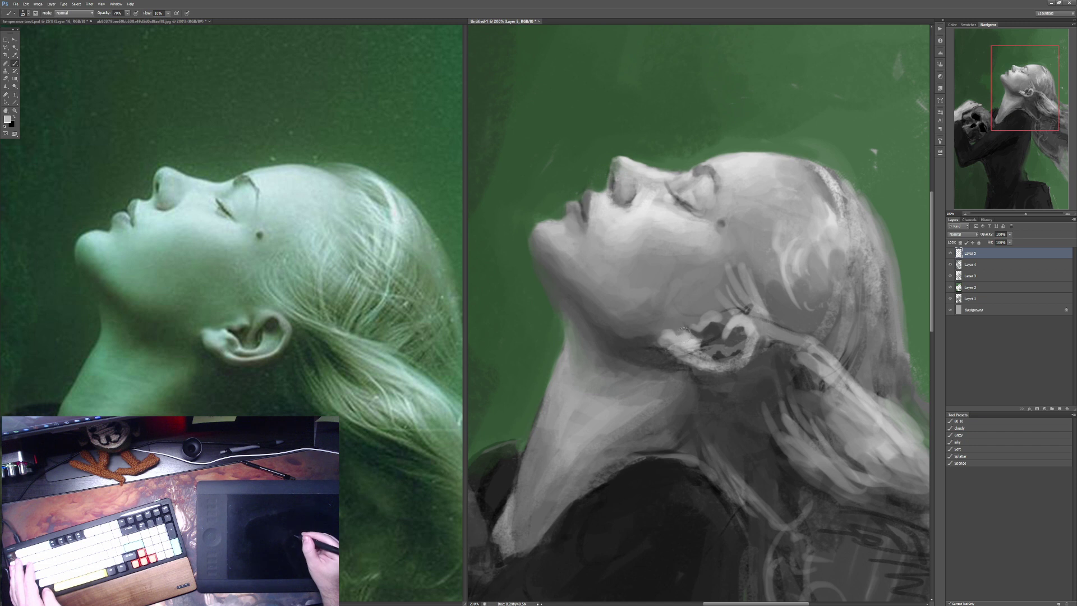
key("4")
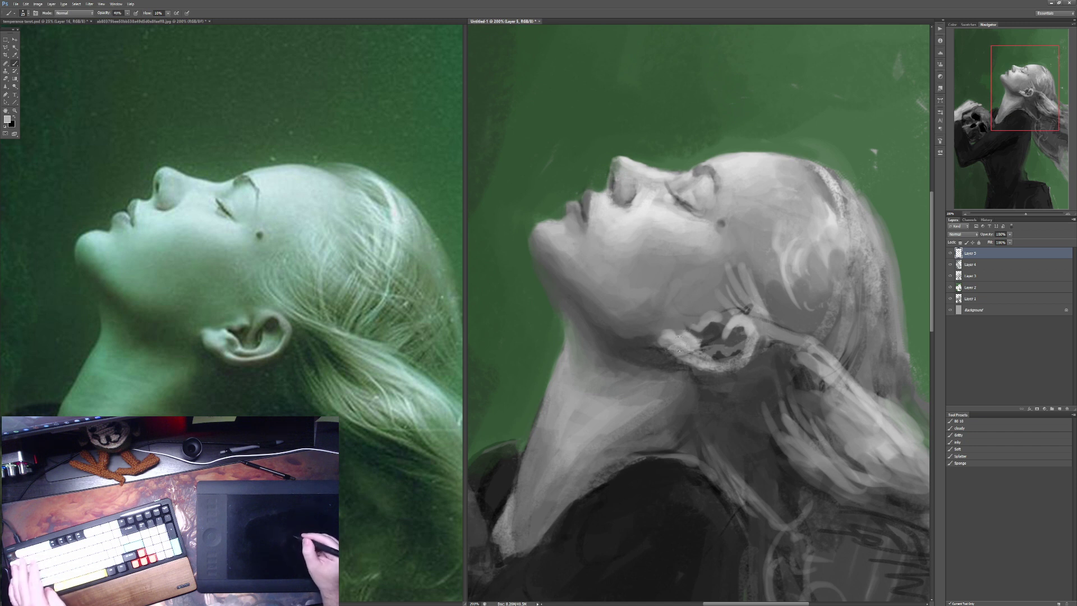
key("7")
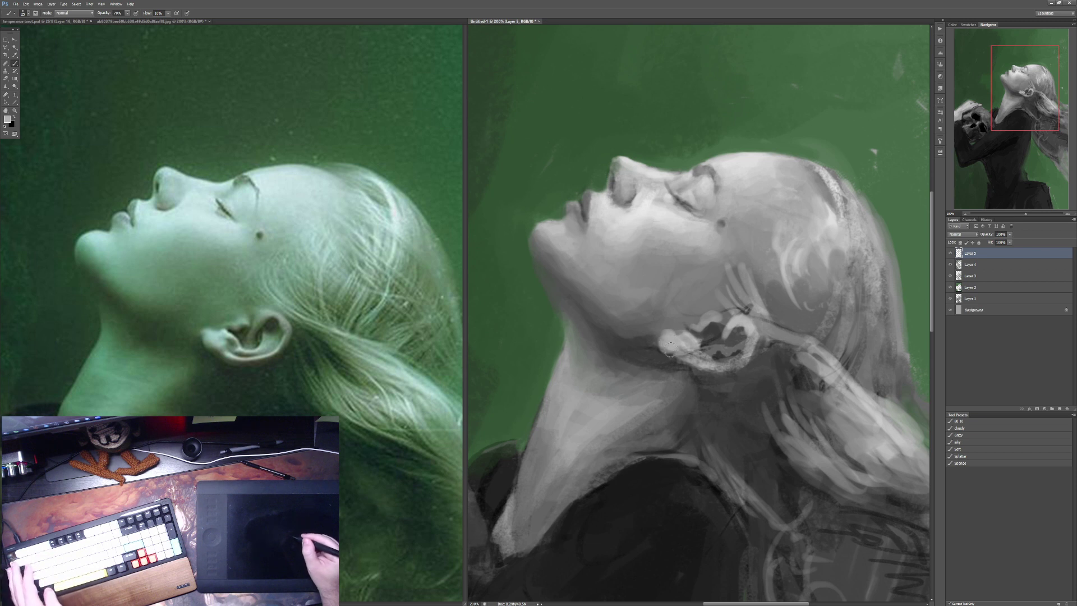
Step: Sample neck and ear shadow tones and repaint the inner ear and earlobe darker
left_click(653, 345, "alt")
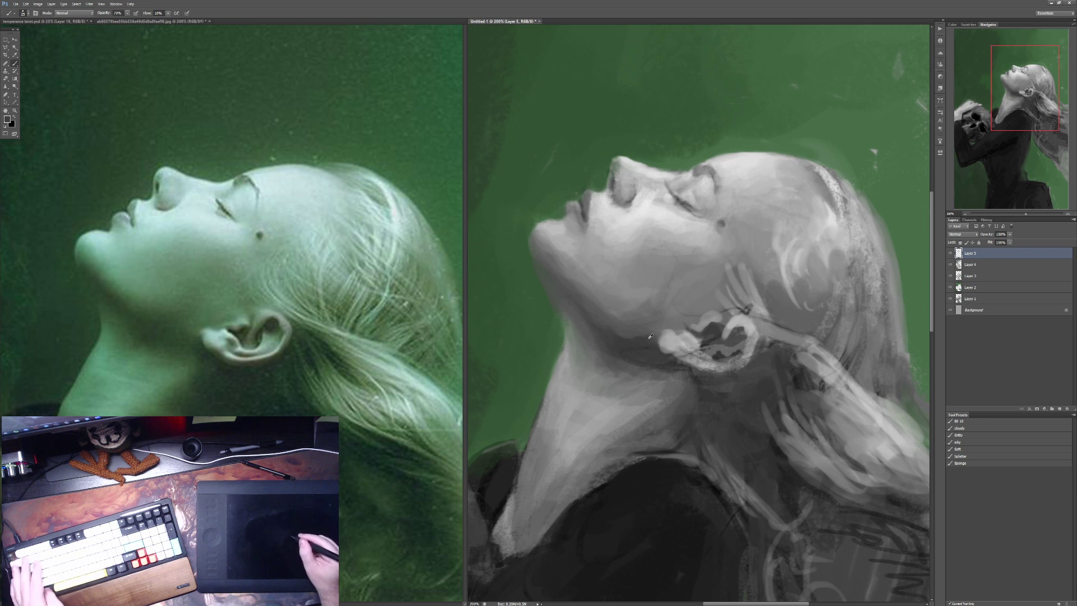
key("3")
left_click(636, 338, "alt")
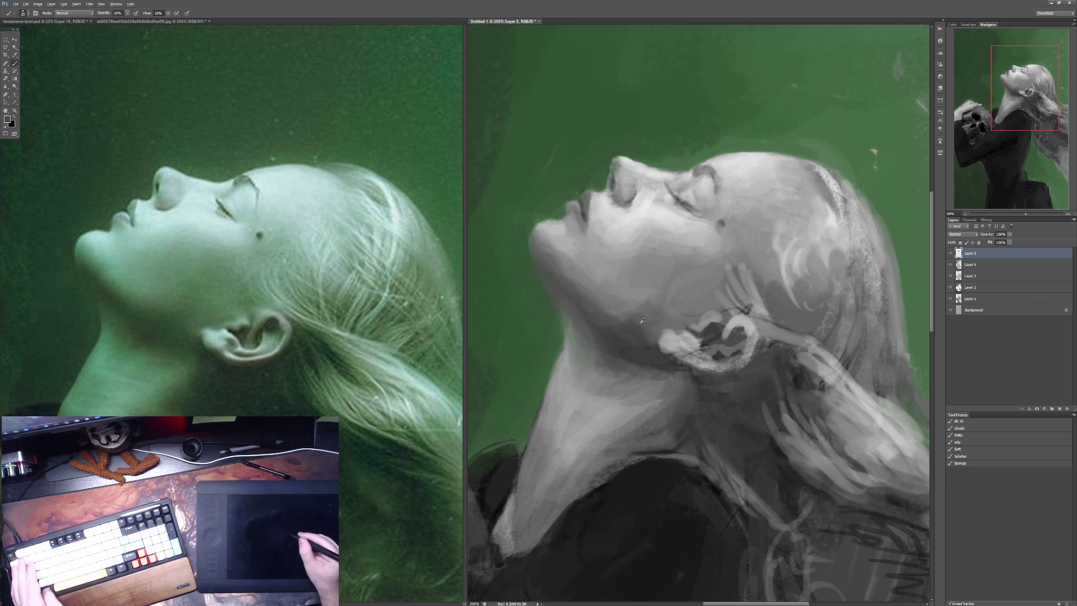
left_click(642, 320, "alt")
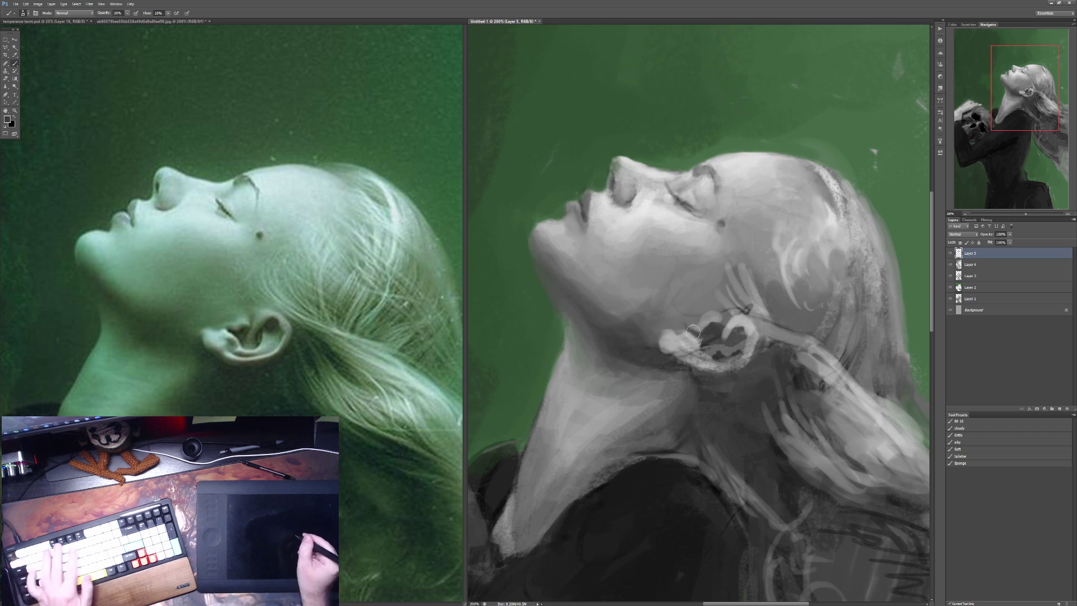
key("7")
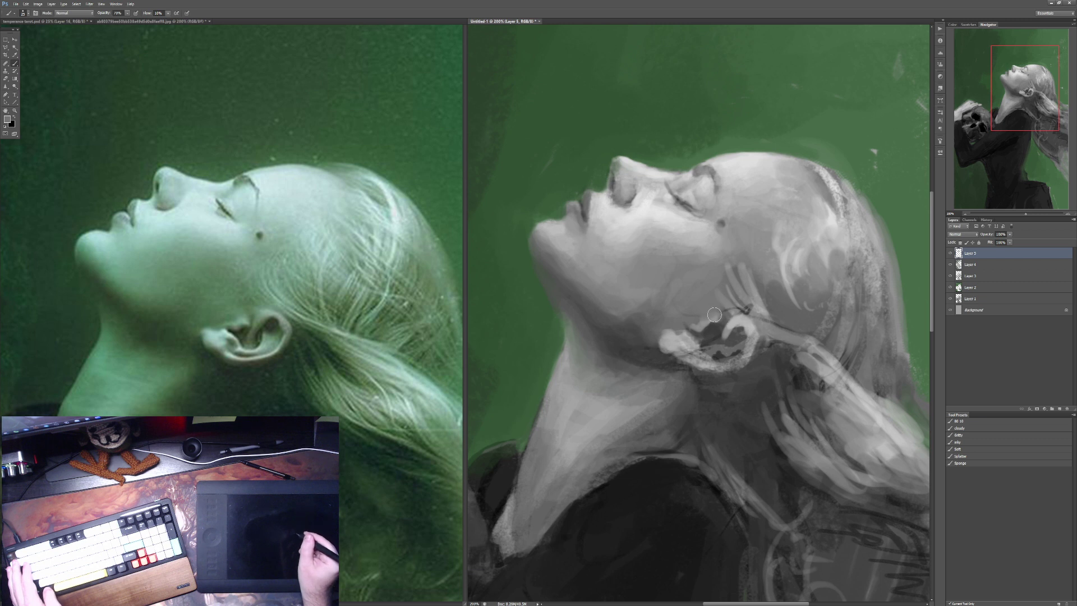
left_click(722, 332, "alt")
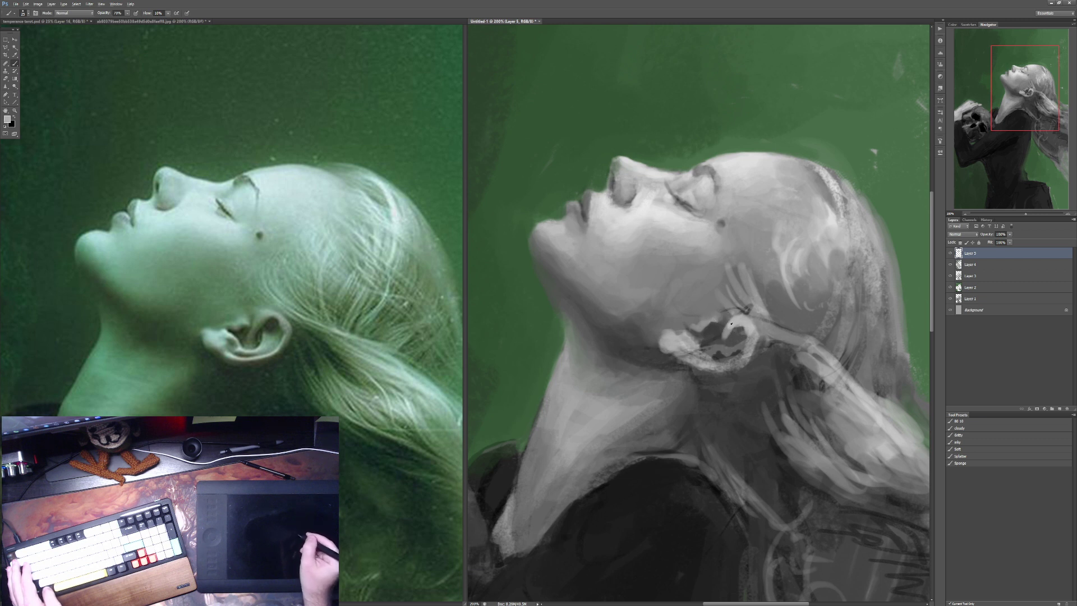
key("6")
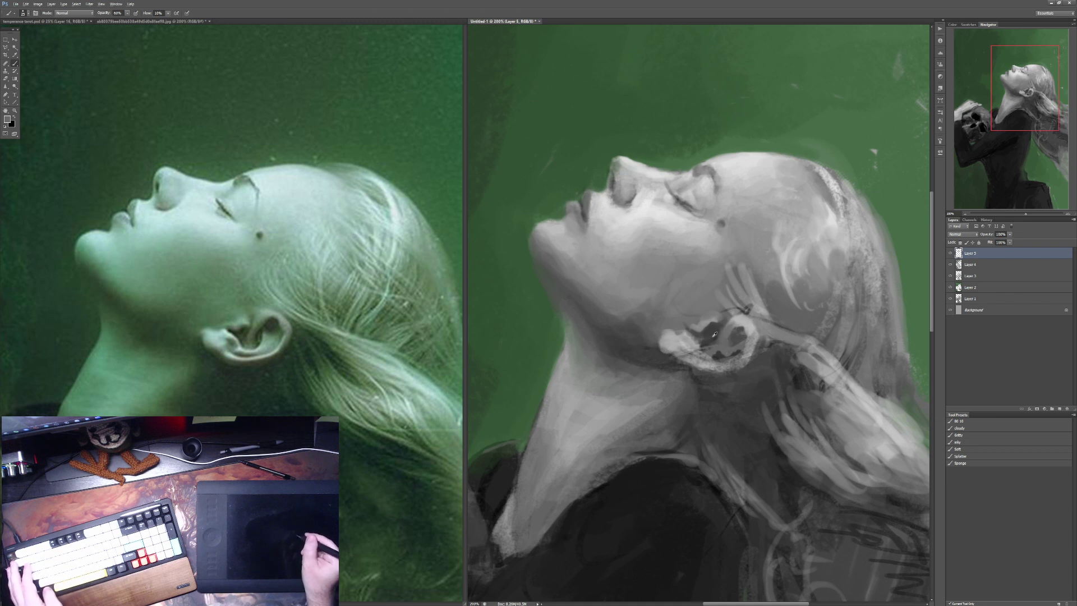
left_click(715, 335, "alt")
mouse_move(729, 351)
left_mouse_down()
mouse_move(739, 332)
mouse_move(733, 354)
left_mouse_up()
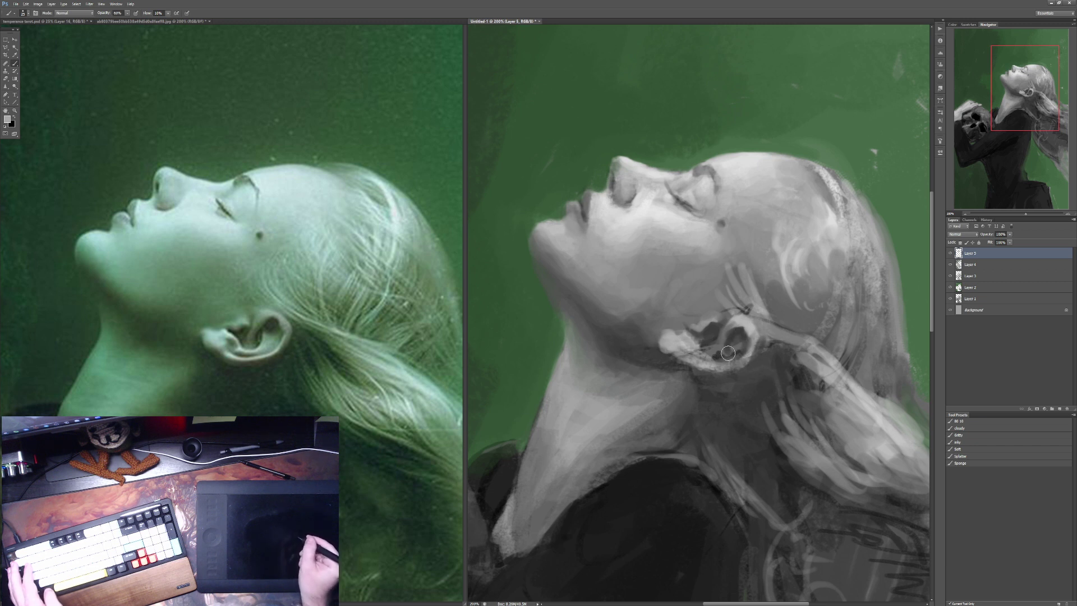
mouse_move(728, 353)
left_mouse_down()
mouse_move(735, 345)
mouse_move(720, 365)
left_mouse_up()
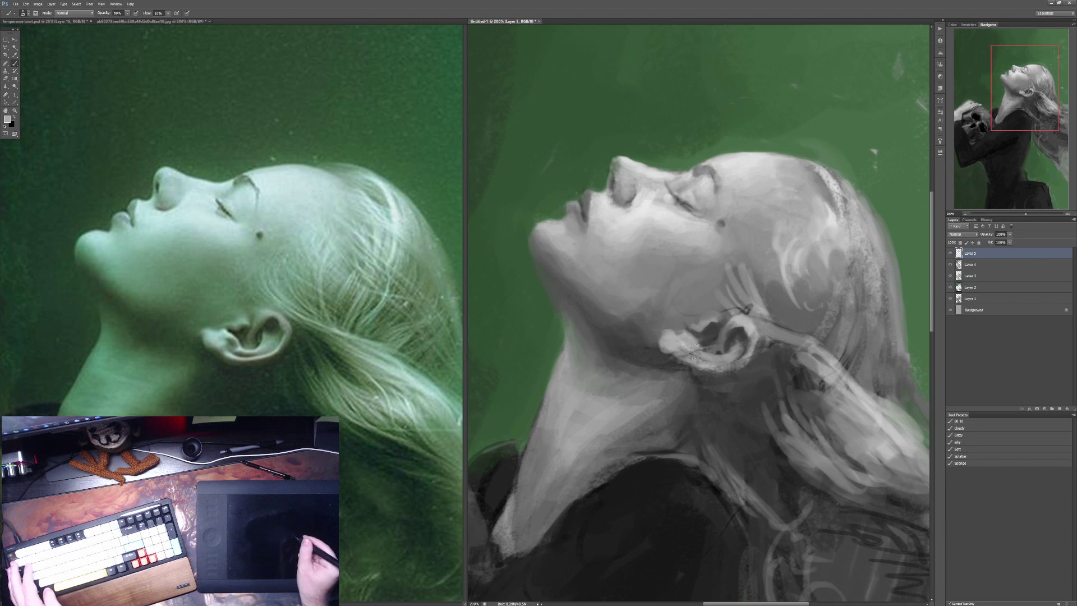
left_click(706, 349, "alt")
key("4")
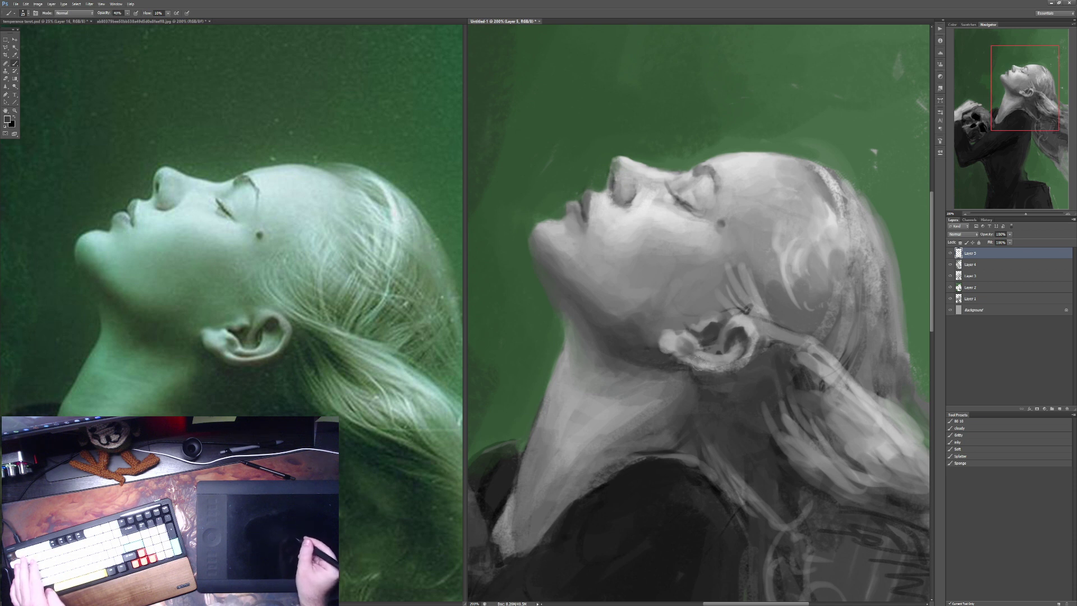
Step: Darken the earlobe, then paint faint light strokes over the hair behind the neck at 50%
mouse_move(691, 358)
left_mouse_down()
mouse_move(720, 361)
mouse_move(688, 362)
left_mouse_up()
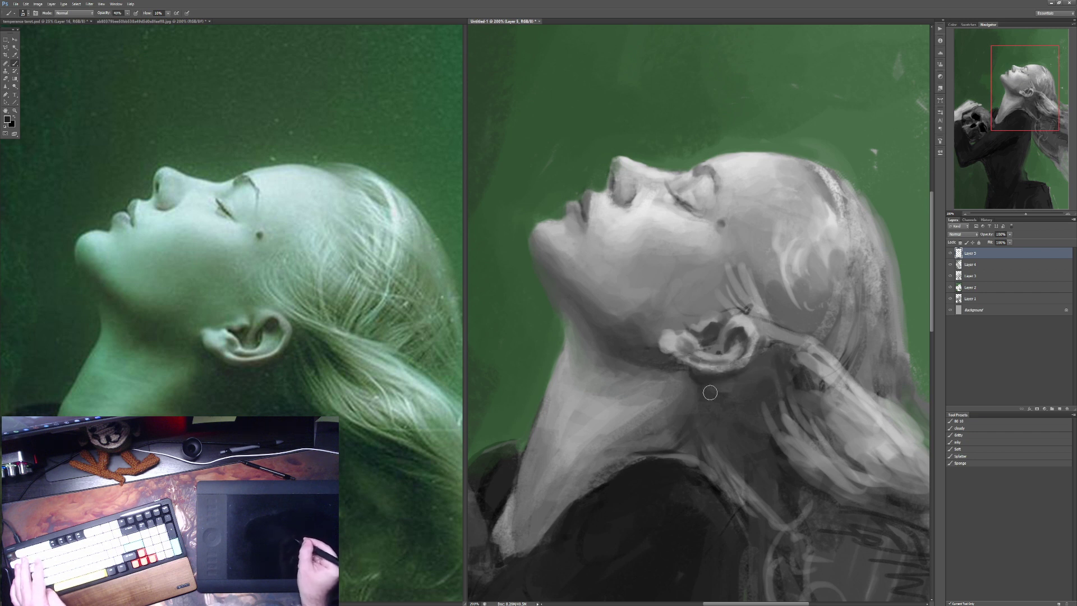
left_click(669, 358, "alt")
key("3")
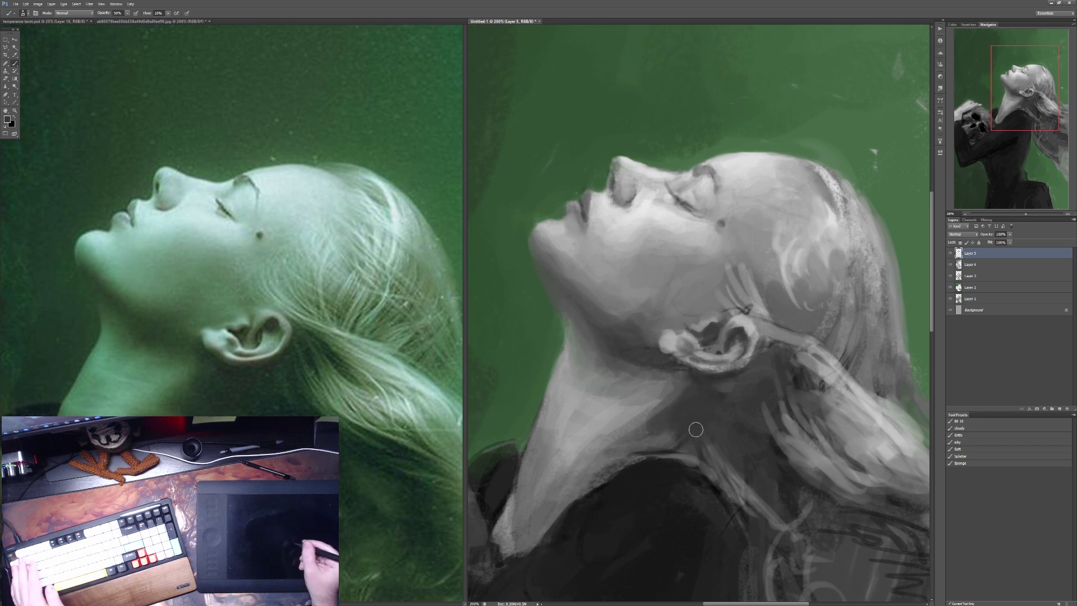
key("6")
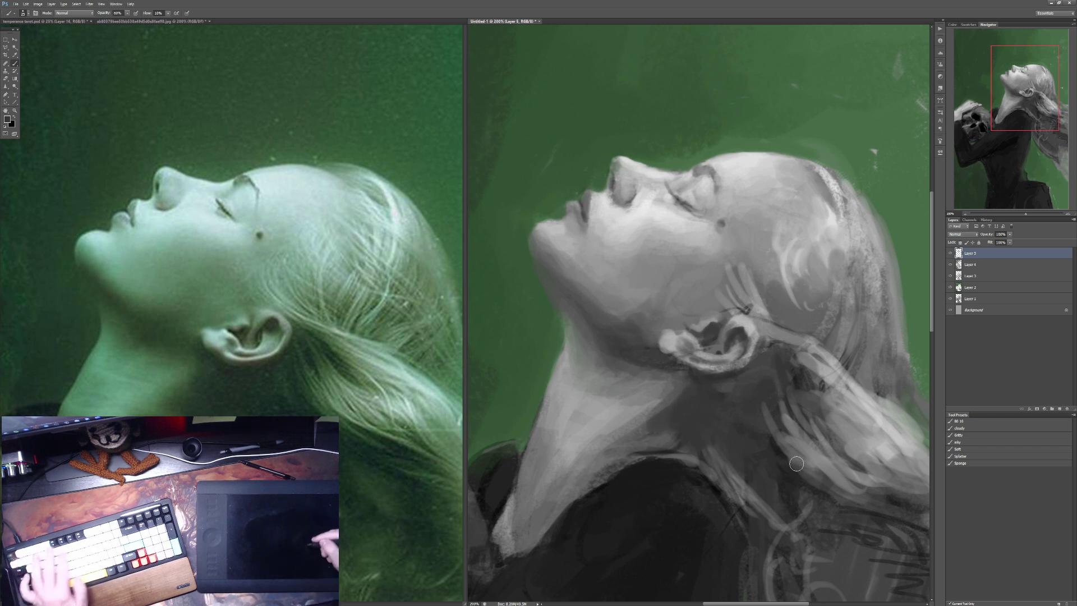
key("4")
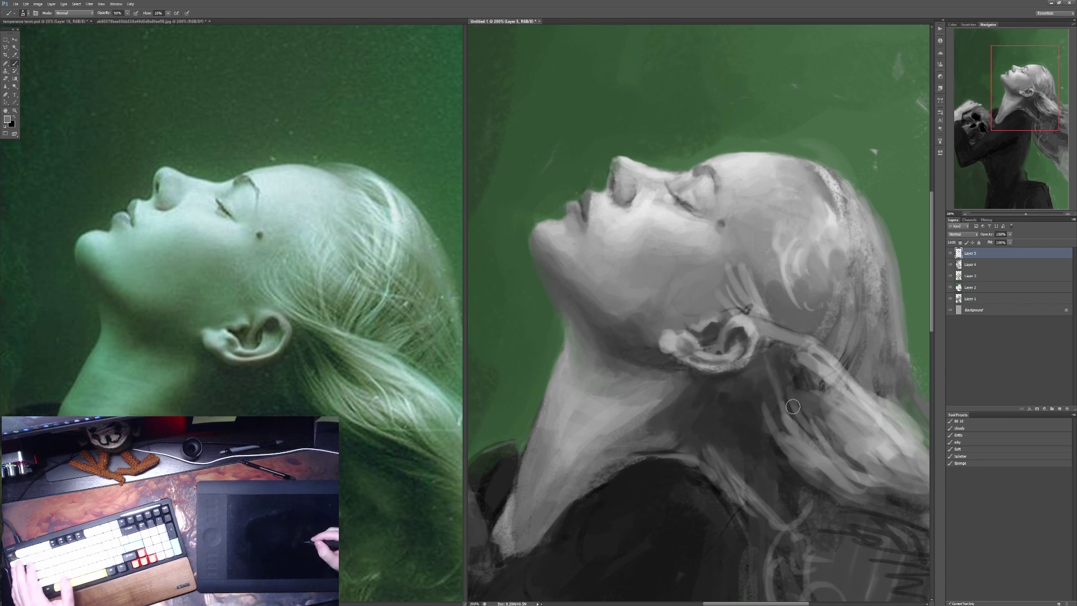
key("5")
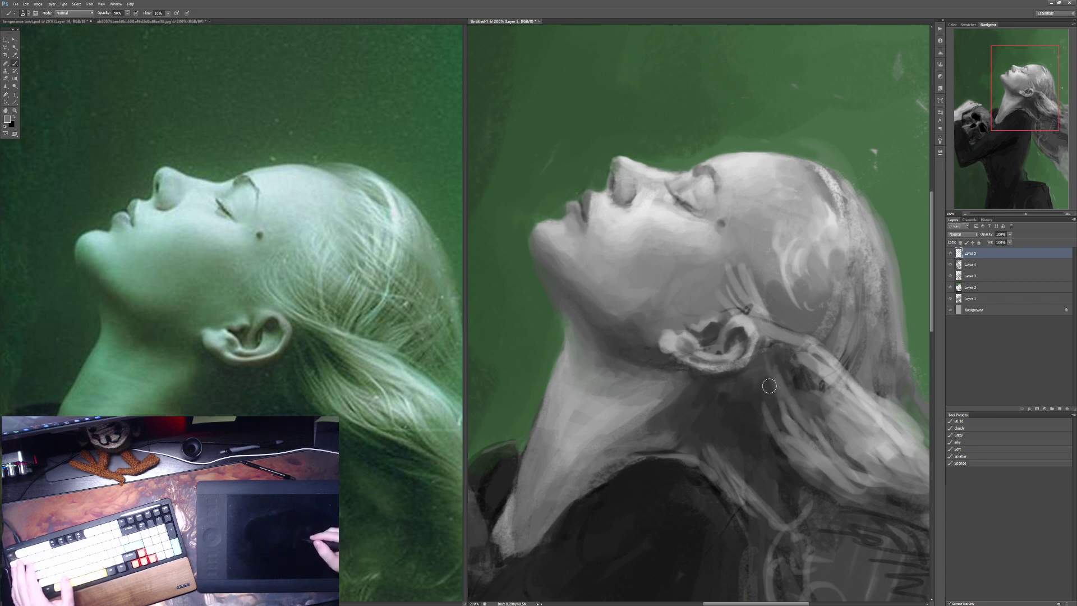
mouse_move(785, 426)
left_mouse_down()
mouse_move(757, 368)
mouse_move(781, 426)
mouse_move(761, 406)
mouse_move(762, 442)
mouse_move(794, 458)
left_mouse_up()
Step: Sample the hair's light grey and paint light strands behind the ear, up to 90% opacity
key("4")
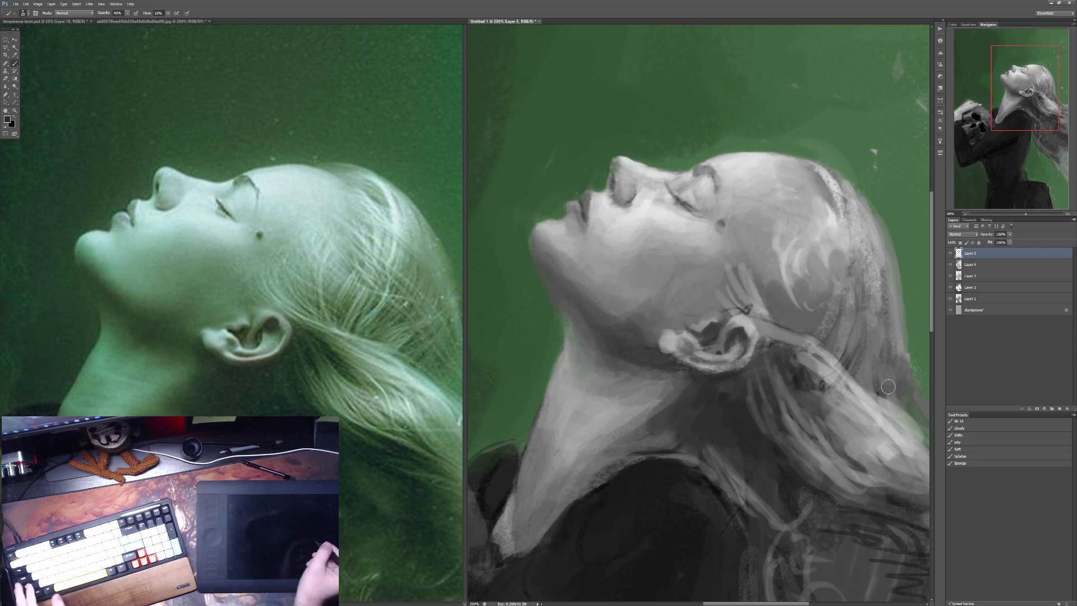
left_click(901, 407, "alt")
mouse_move(901, 407)
left_mouse_down()
mouse_move(849, 379)
mouse_move(862, 392)
mouse_move(879, 398)
mouse_move(828, 356)
mouse_move(777, 349)
left_mouse_up()
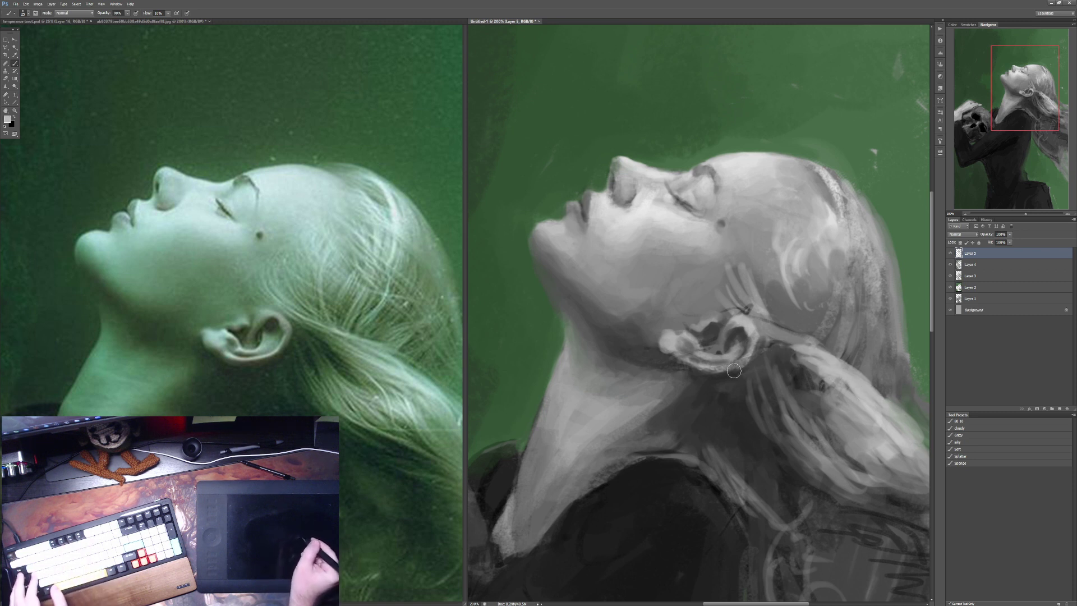
key("9")
mouse_move(885, 403)
left_mouse_down()
mouse_move(841, 368)
mouse_move(851, 365)
mouse_move(793, 344)
mouse_move(838, 357)
mouse_move(883, 410)
mouse_move(829, 361)
mouse_move(853, 374)
left_mouse_up()
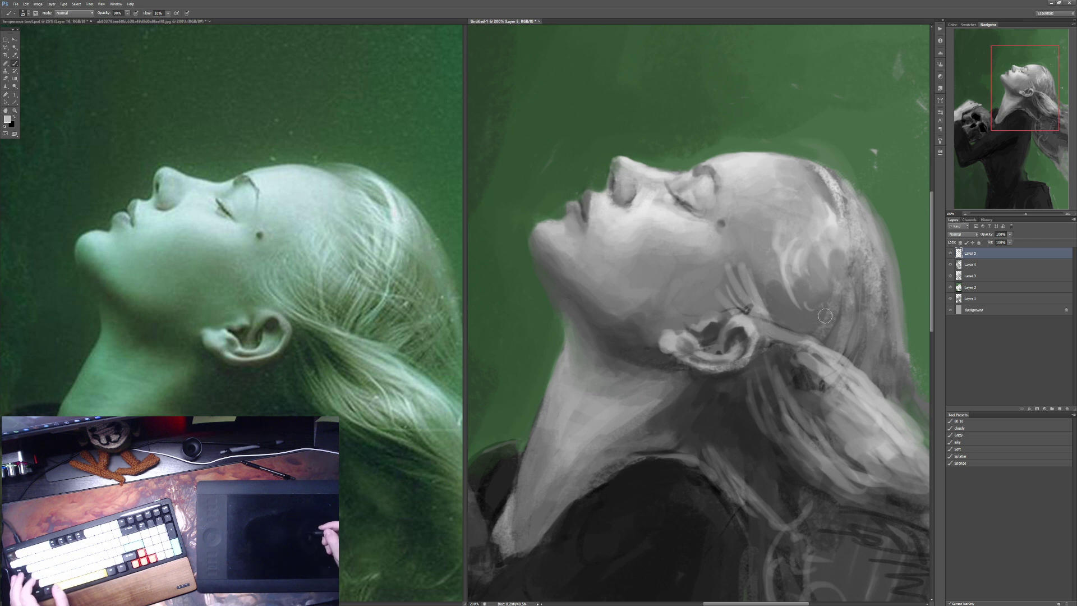
Step: Sample near-white from the hair and paint light strokes down its right edge at 60%
key("3")
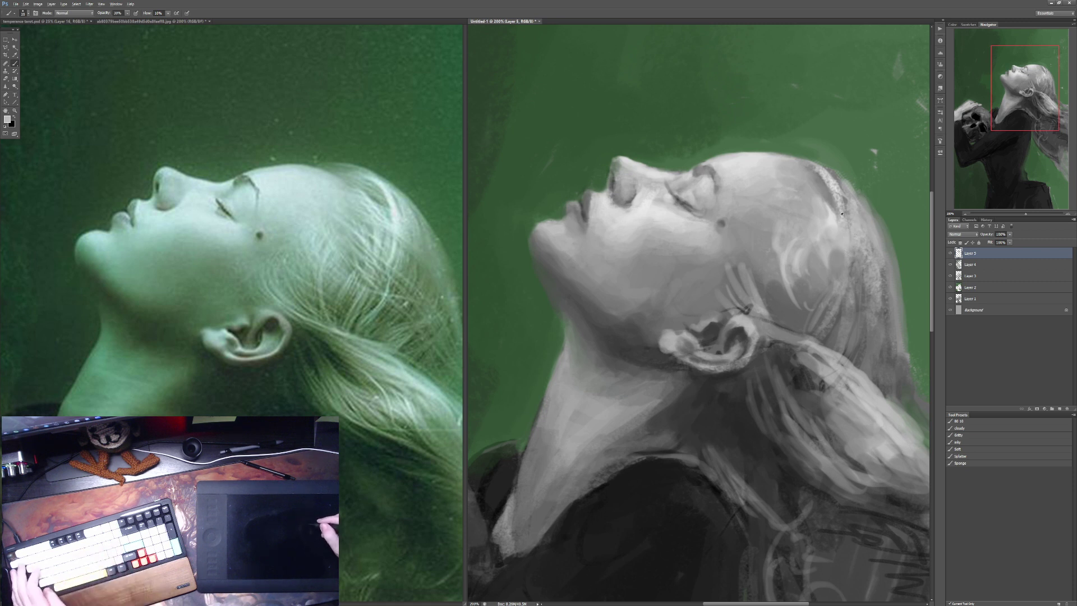
key("7")
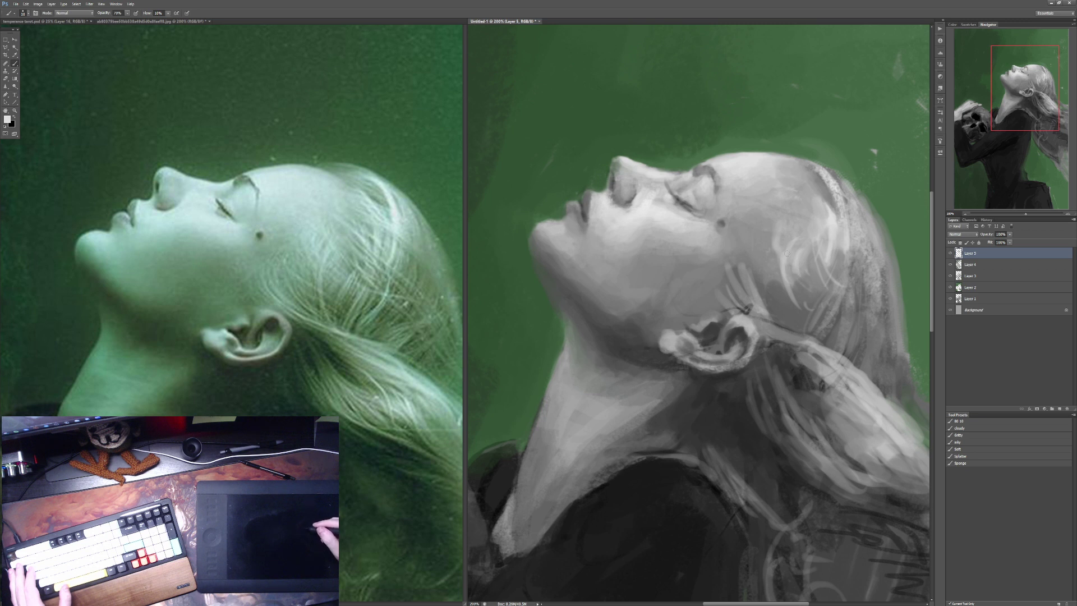
key("3")
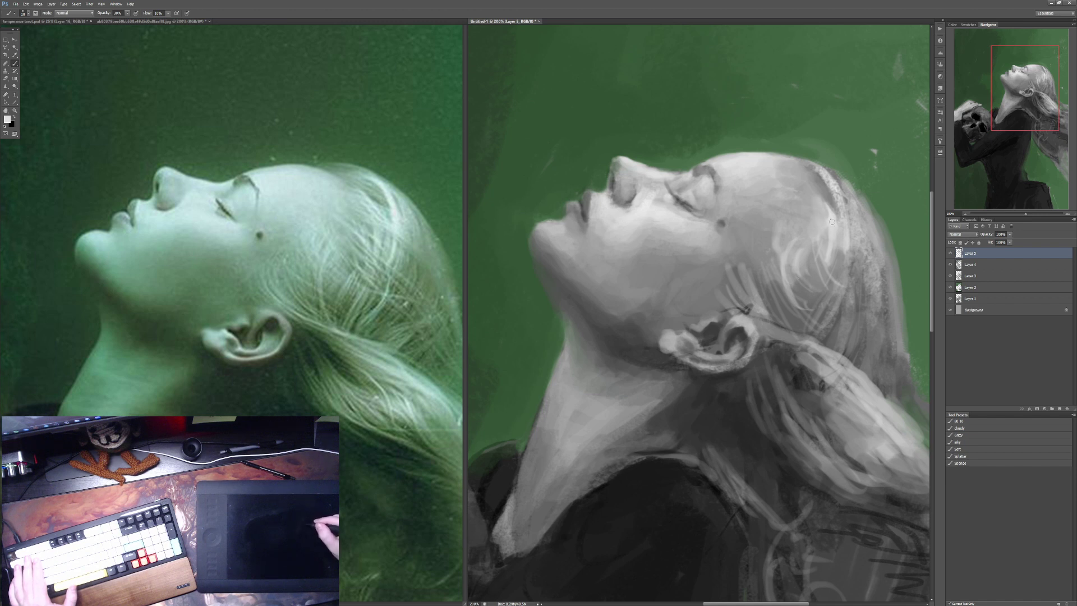
left_click(800, 153, "alt")
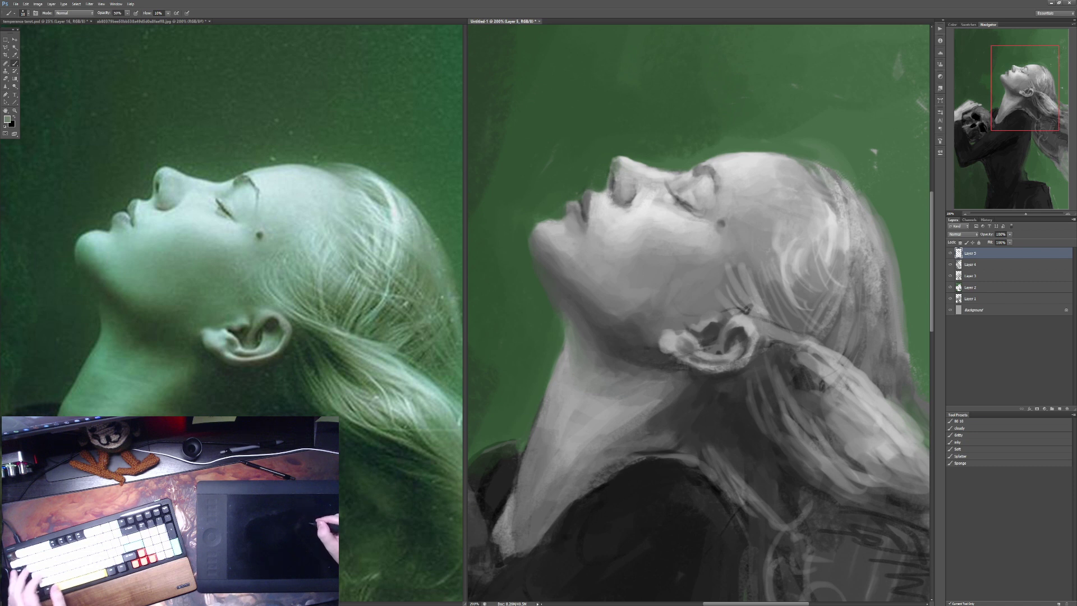
left_click(858, 171, "alt")
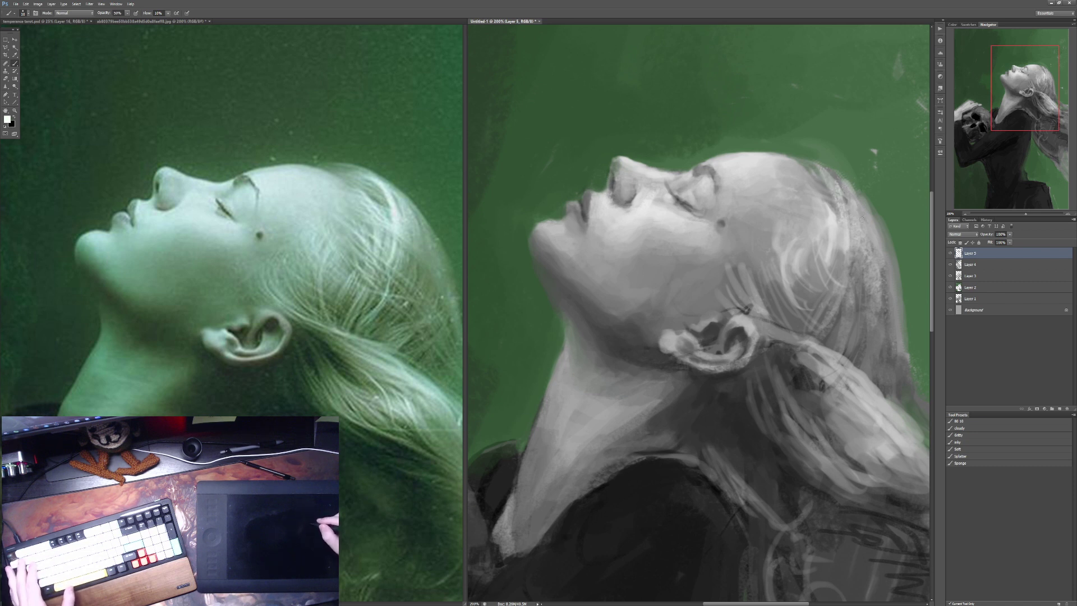
key("6")
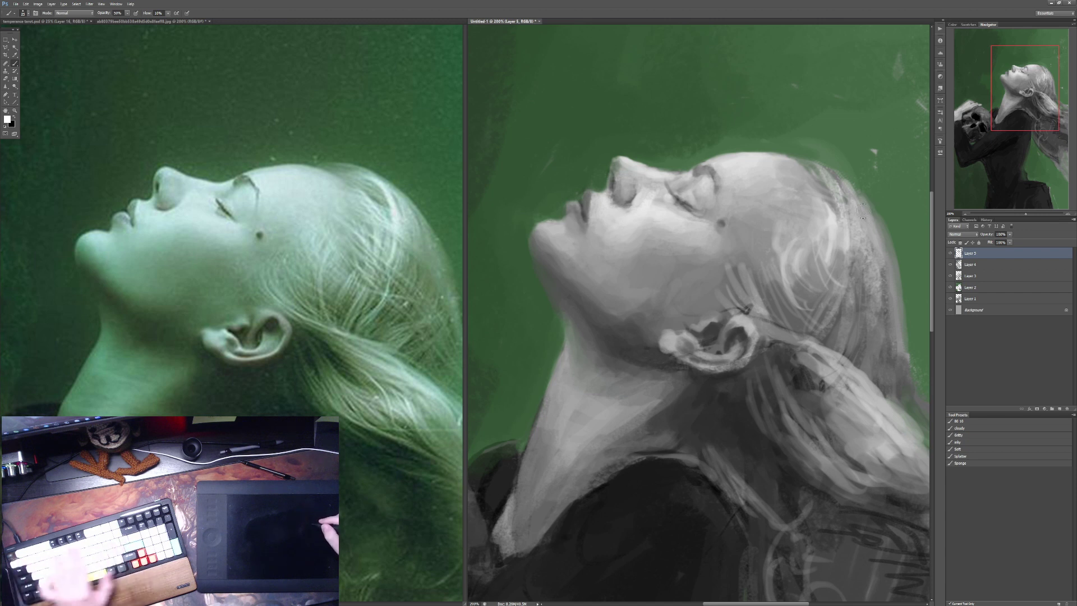
left_click_drag(832, 168, 841, 244)
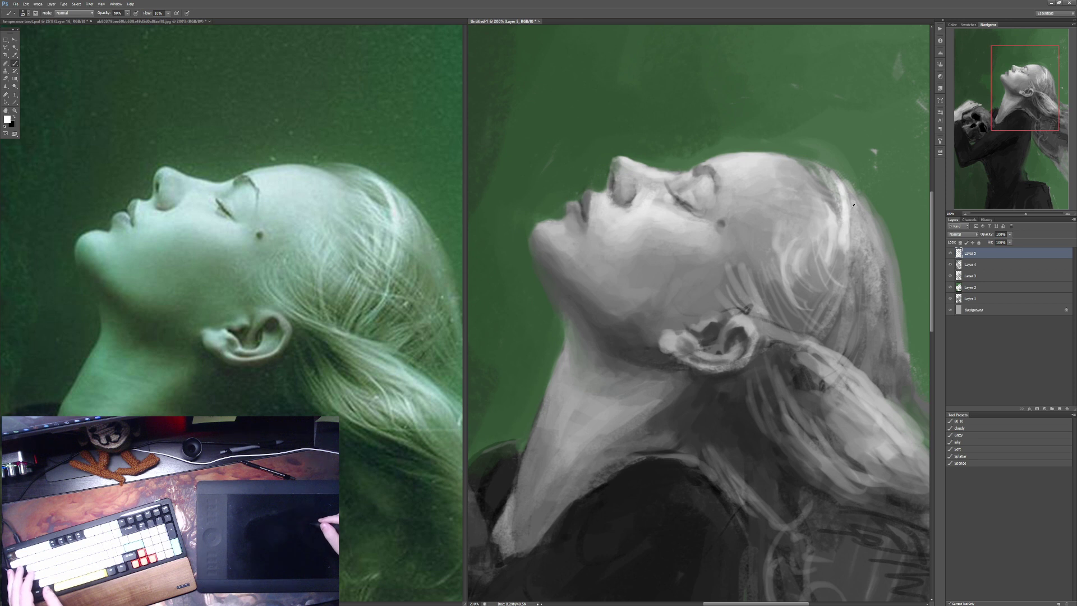
left_click_drag(849, 206, 845, 247)
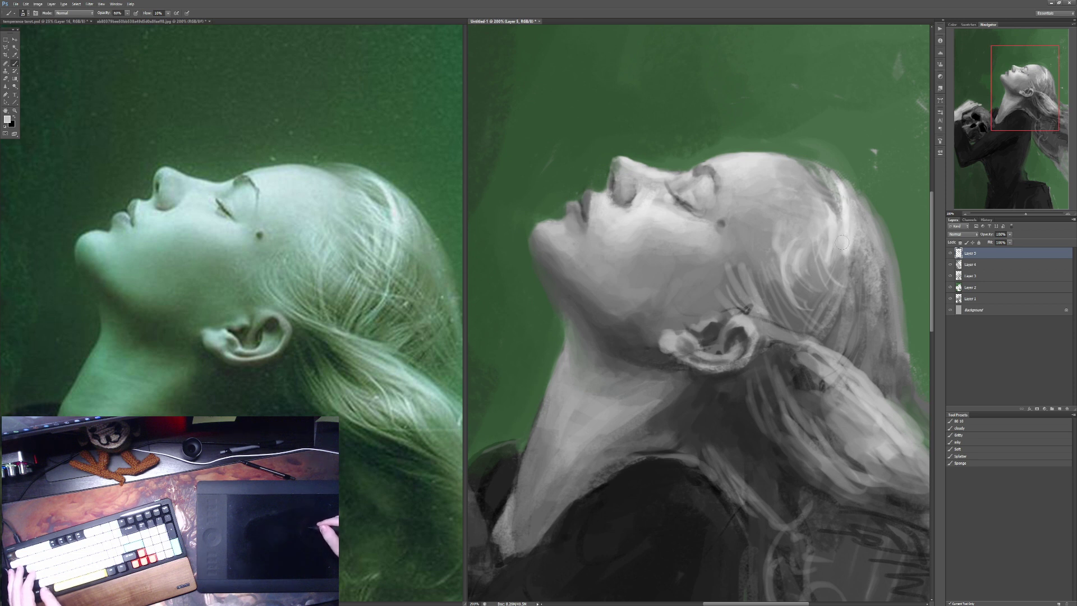
Step: Add curved light strands and an upward edge stroke, undoing one overly light stroke
key("4")
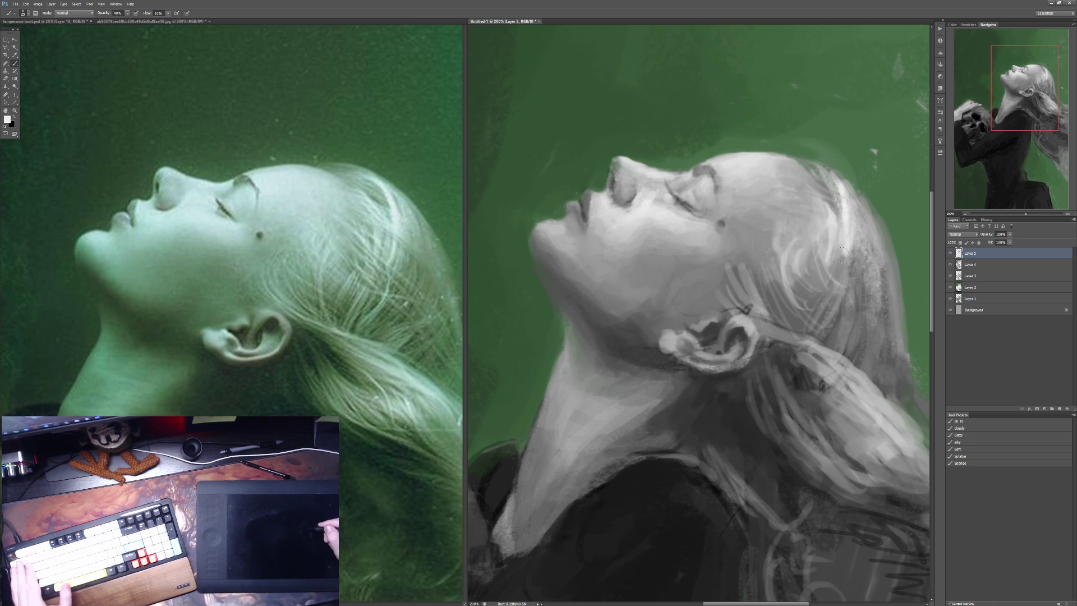
mouse_move(840, 261)
left_mouse_down()
mouse_move(823, 288)
mouse_move(849, 238)
mouse_move(818, 293)
mouse_move(859, 256)
mouse_move(843, 274)
mouse_move(857, 241)
mouse_move(845, 278)
mouse_move(854, 252)
left_mouse_up()
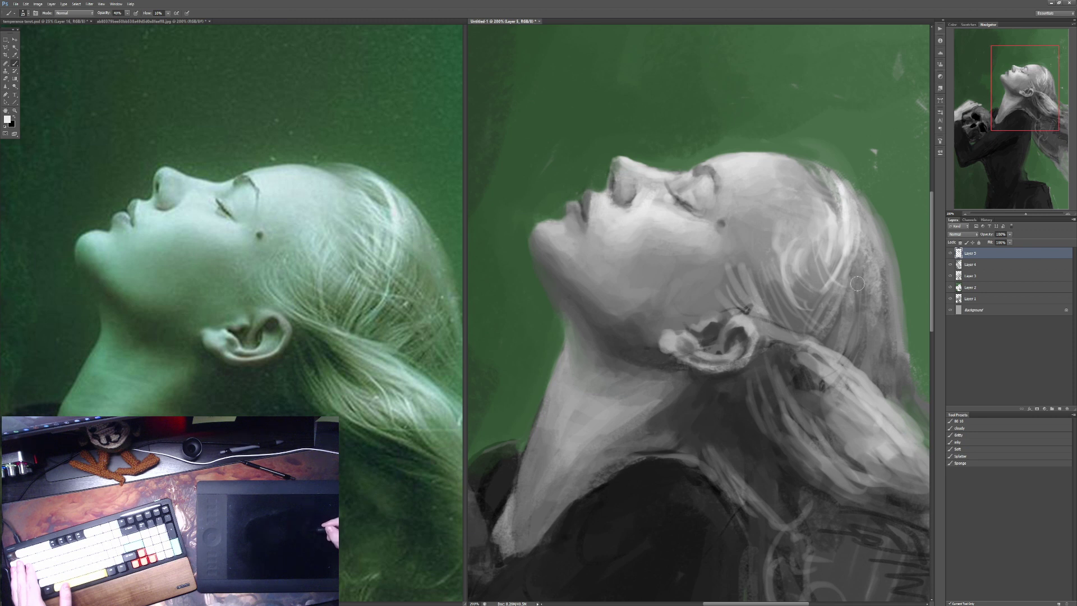
mouse_move(861, 293)
left_mouse_down()
mouse_move(864, 222)
mouse_move(854, 194)
left_mouse_up()
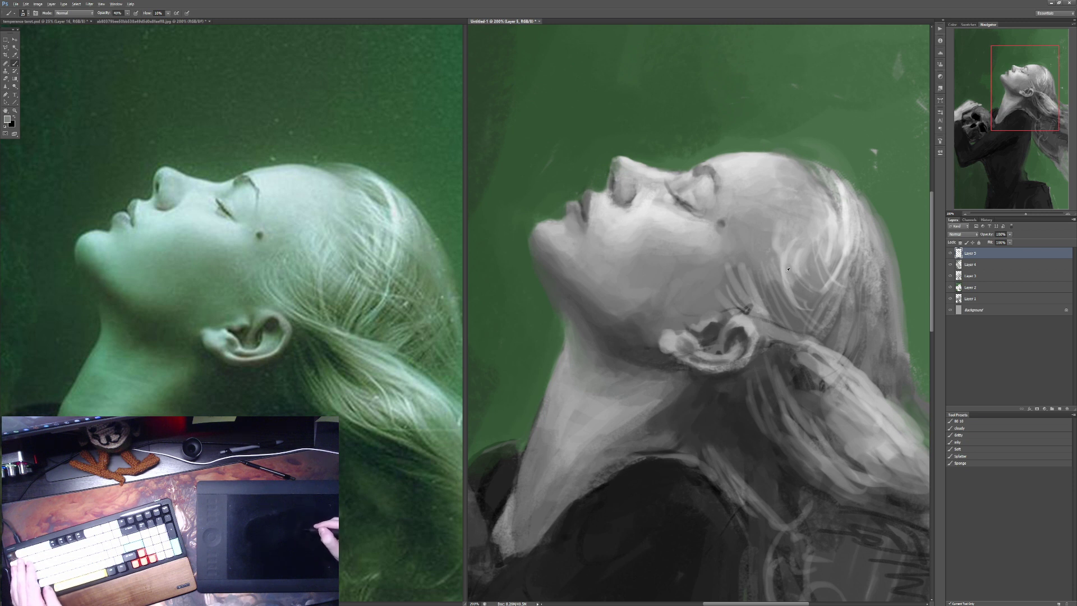
key("6")
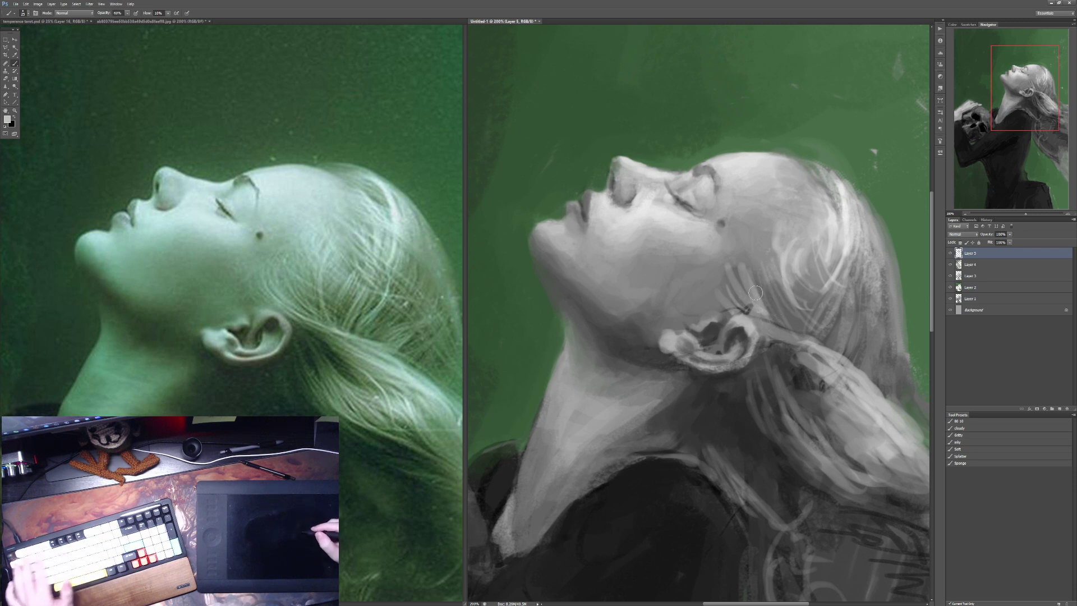
left_click_drag(758, 278, 839, 349)
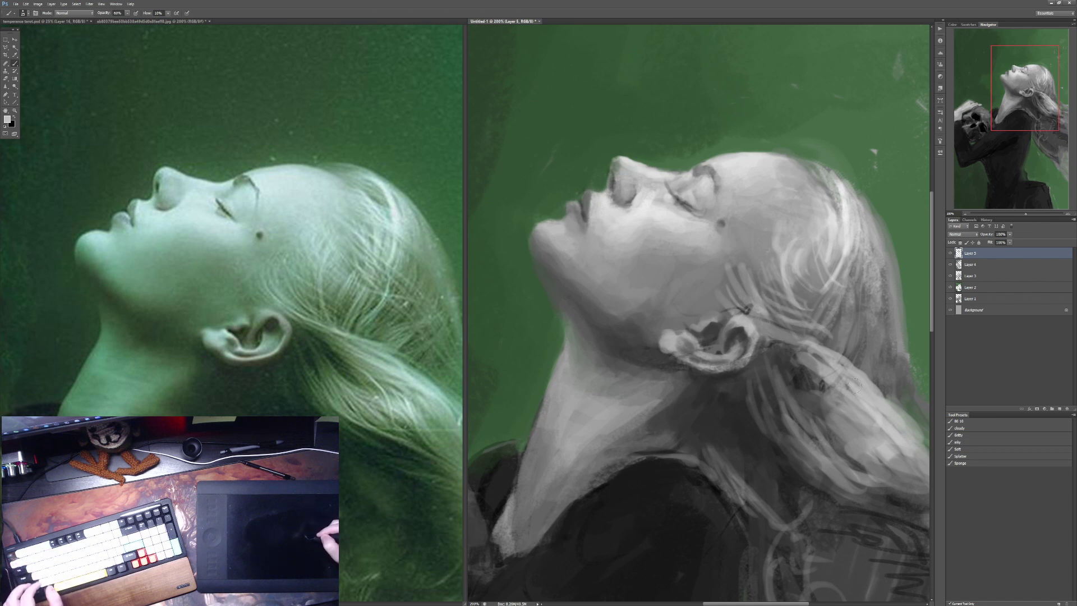
key("ctrl+z")
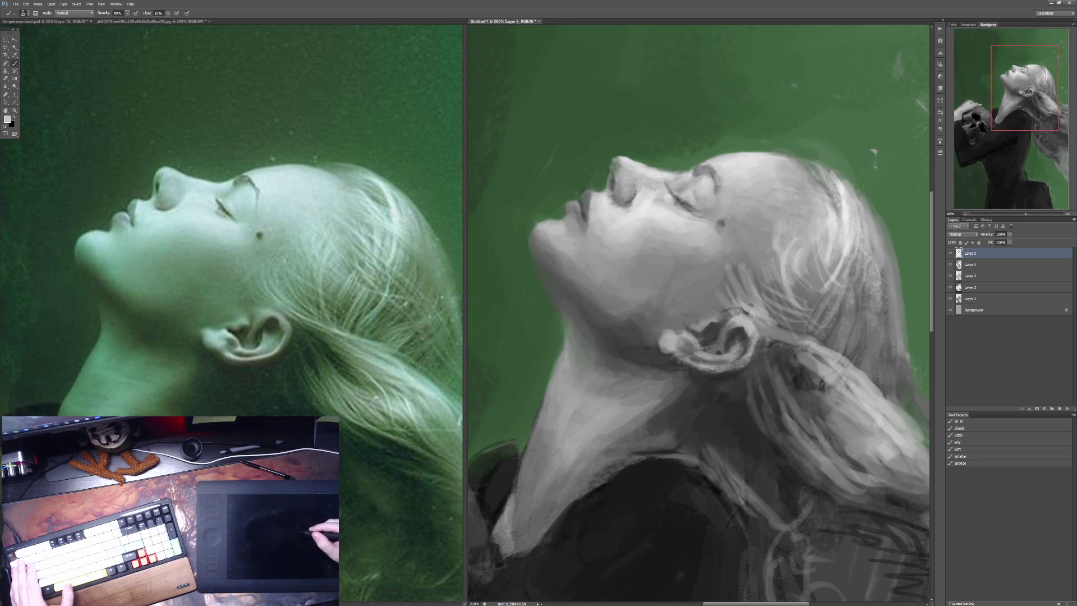
Step: Paint more light strokes across the strands and along the hair's right edge at 40%
key("3")
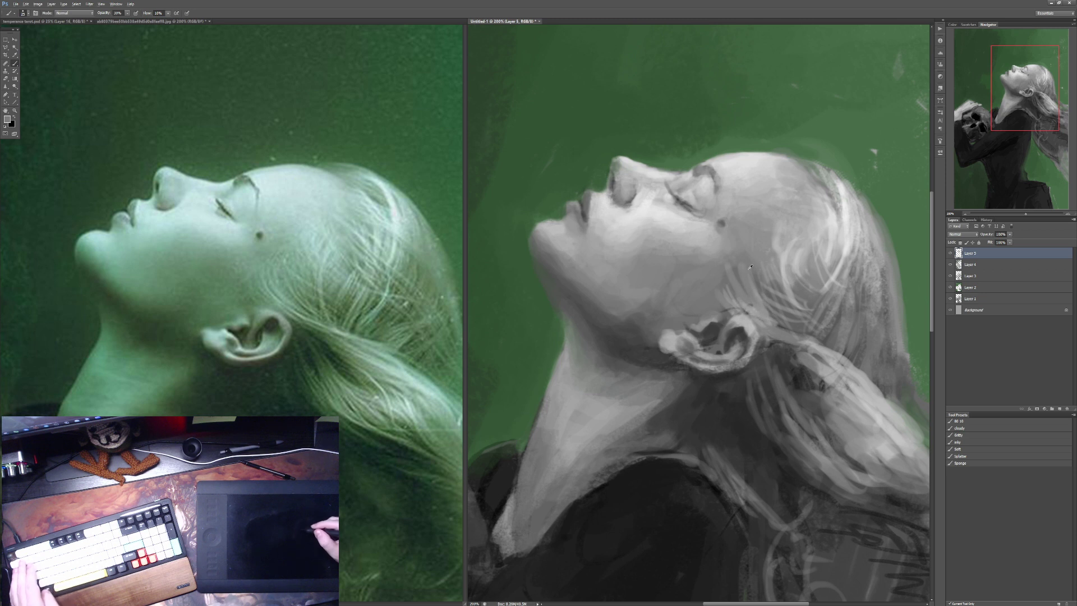
key("6")
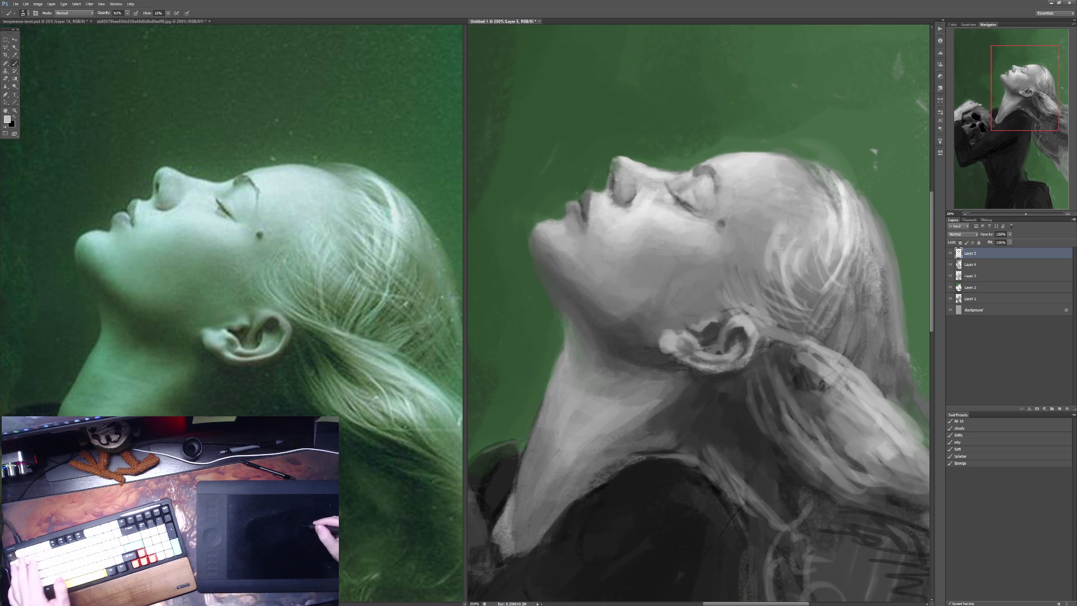
key("1")
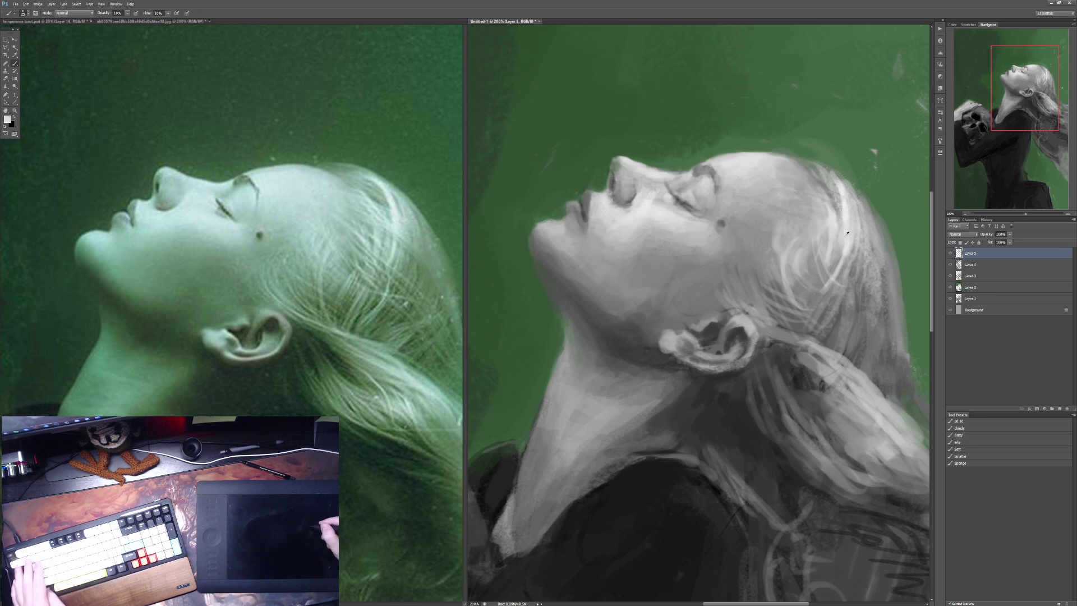
key("4")
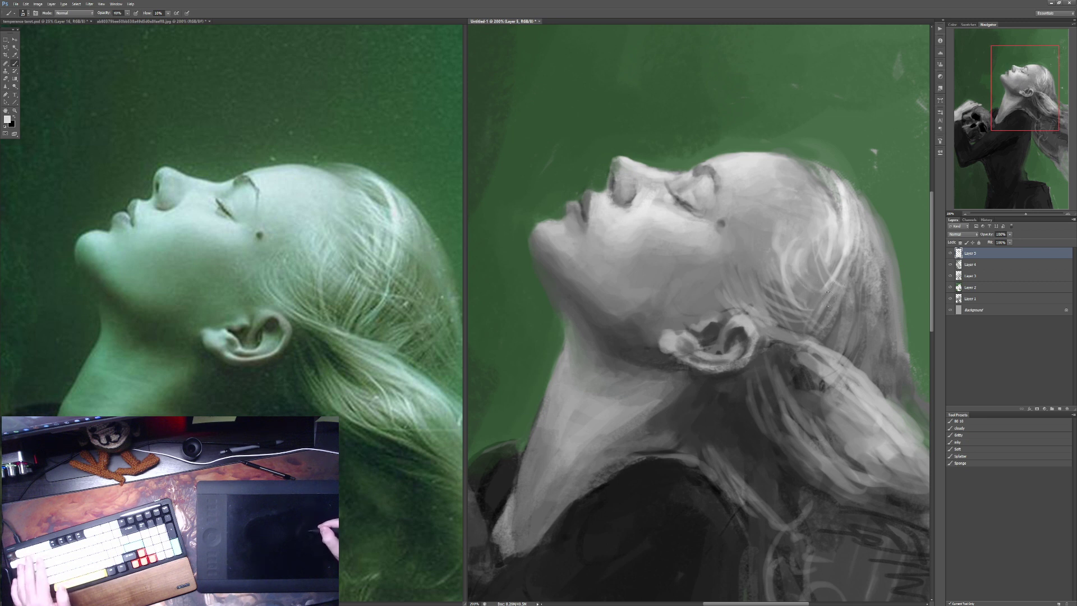
left_click_drag(828, 312, 845, 283)
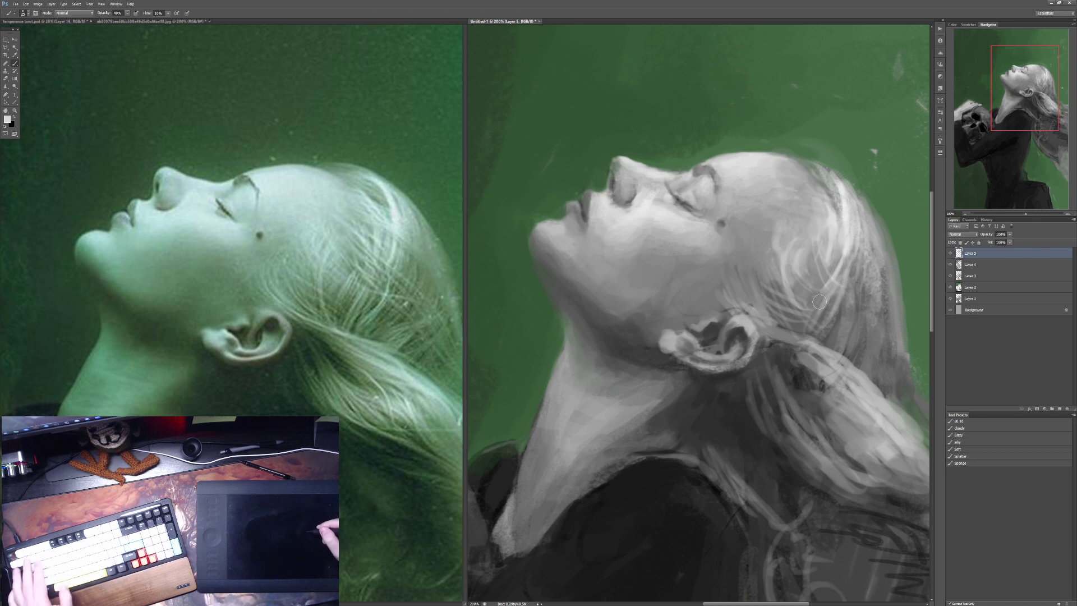
left_click_drag(808, 306, 825, 281)
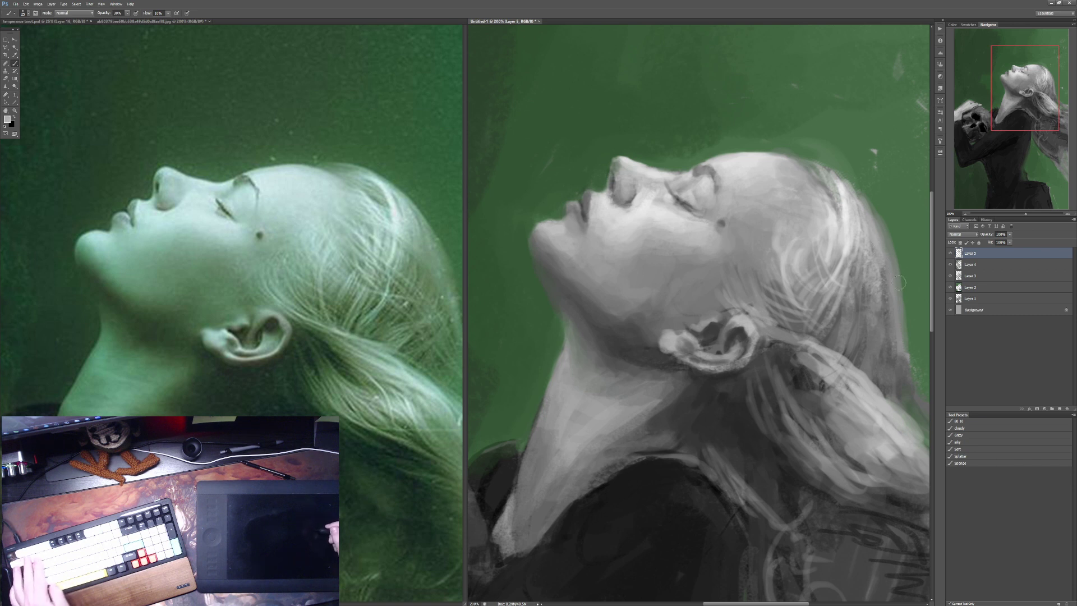
mouse_move(899, 283)
left_mouse_down()
mouse_move(918, 383)
mouse_move(837, 372)
left_mouse_up()
Step: Check the reference photo, shifting its view up and left, then return to the painting
left_click(310, 364)
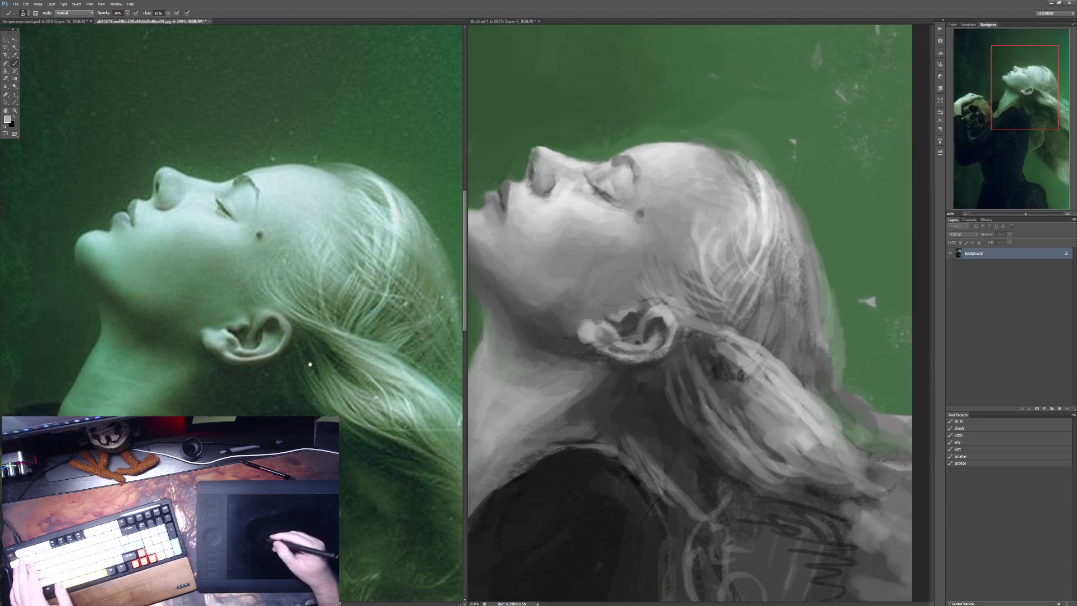
left_click_drag(310, 364, 203, 342)
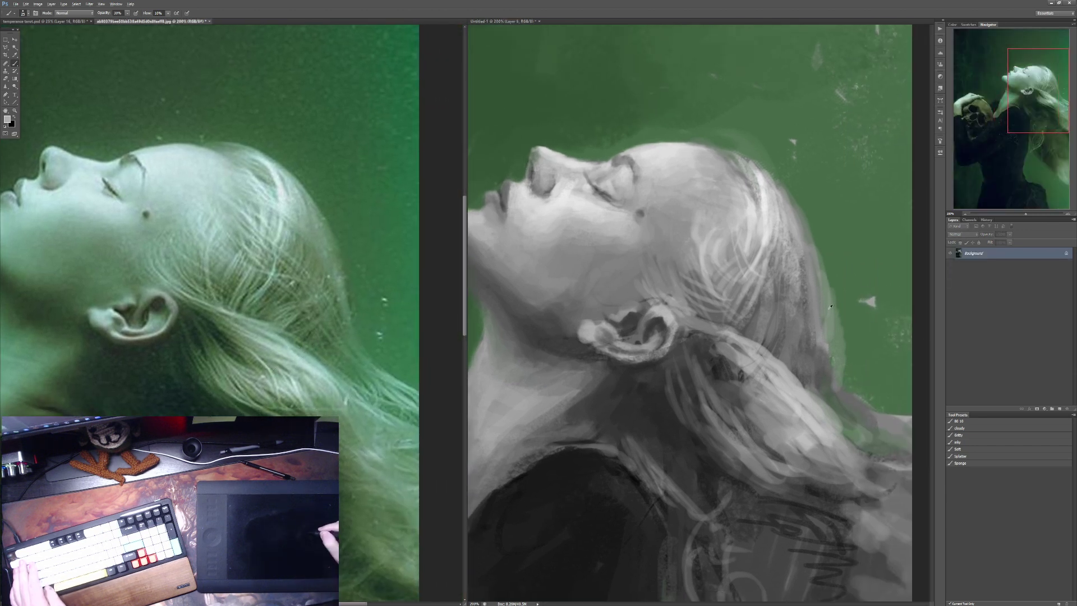
left_click(817, 325)
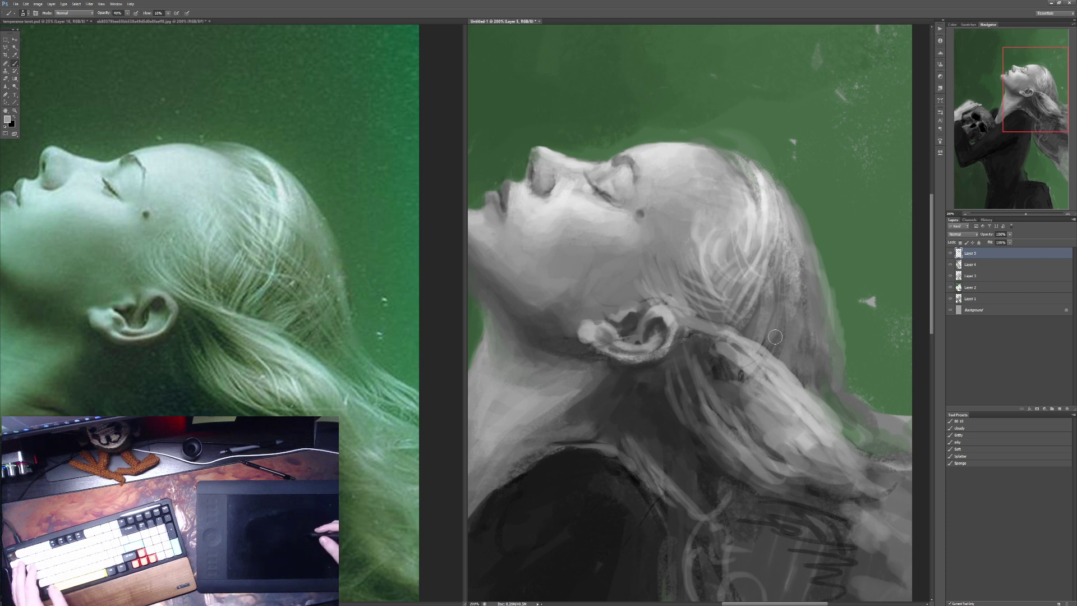
Step: Sample a darker hair tone and work darker and lighter grey strokes into the hair behind the ear
left_click(720, 348, "alt")
key("5")
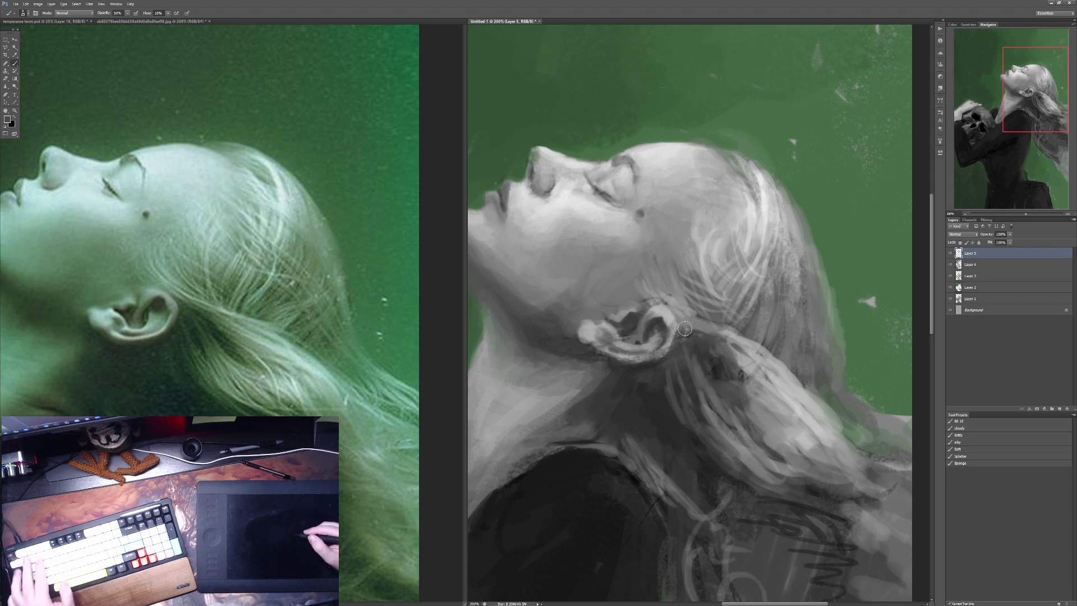
key("3")
mouse_move(700, 333)
left_mouse_down()
mouse_move(742, 347)
mouse_move(761, 385)
left_mouse_up()
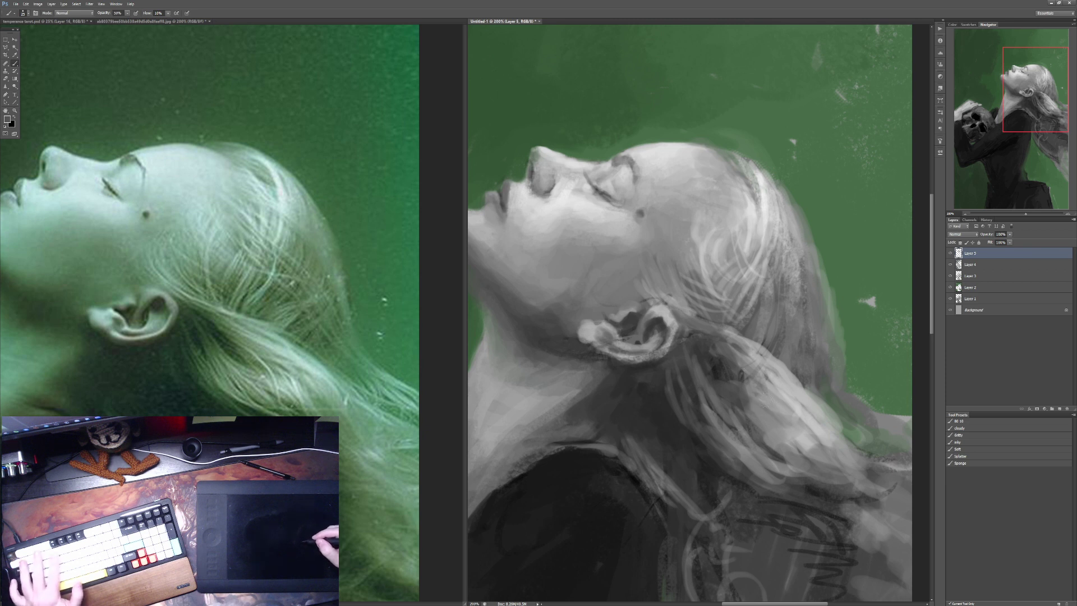
mouse_move(805, 442)
left_mouse_down()
mouse_move(727, 379)
mouse_move(748, 381)
mouse_move(812, 440)
left_mouse_up()
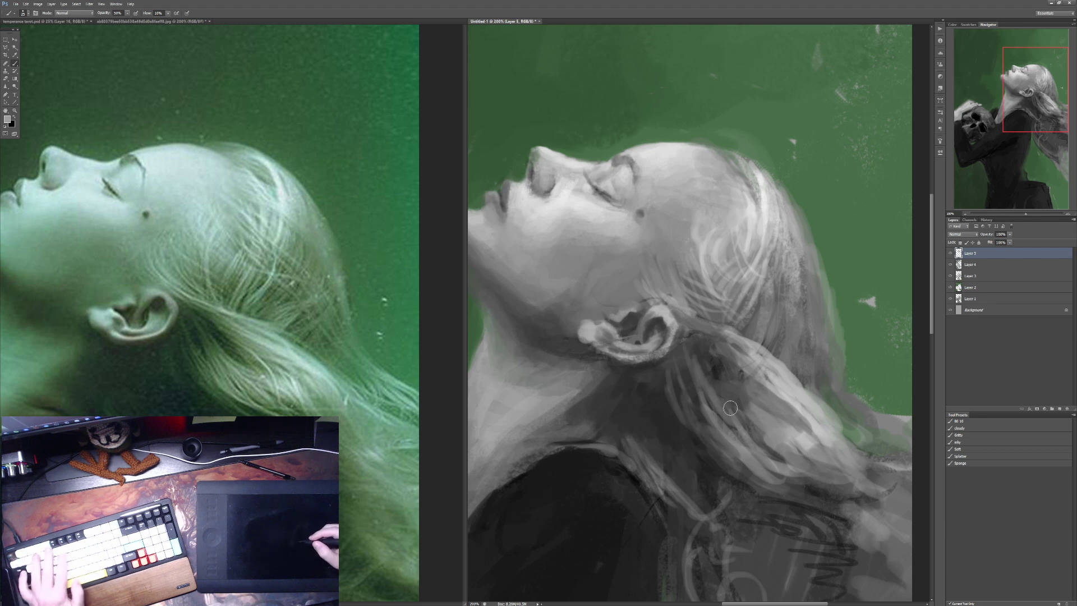
key("6")
mouse_move(745, 436)
left_mouse_down()
mouse_move(763, 432)
mouse_move(774, 452)
mouse_move(793, 451)
left_mouse_up()
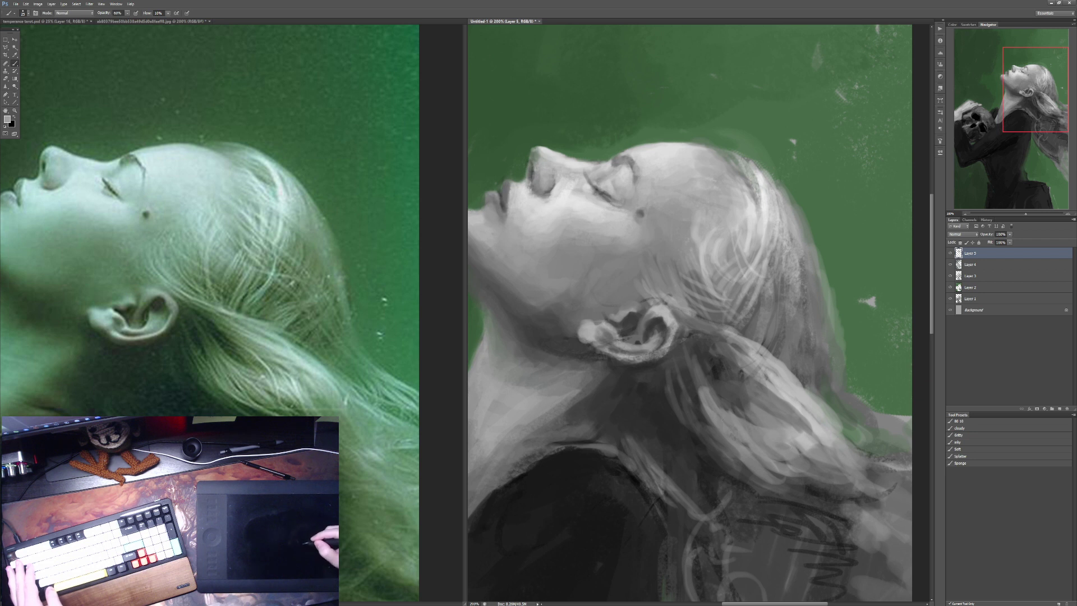
left_click(704, 373, "alt")
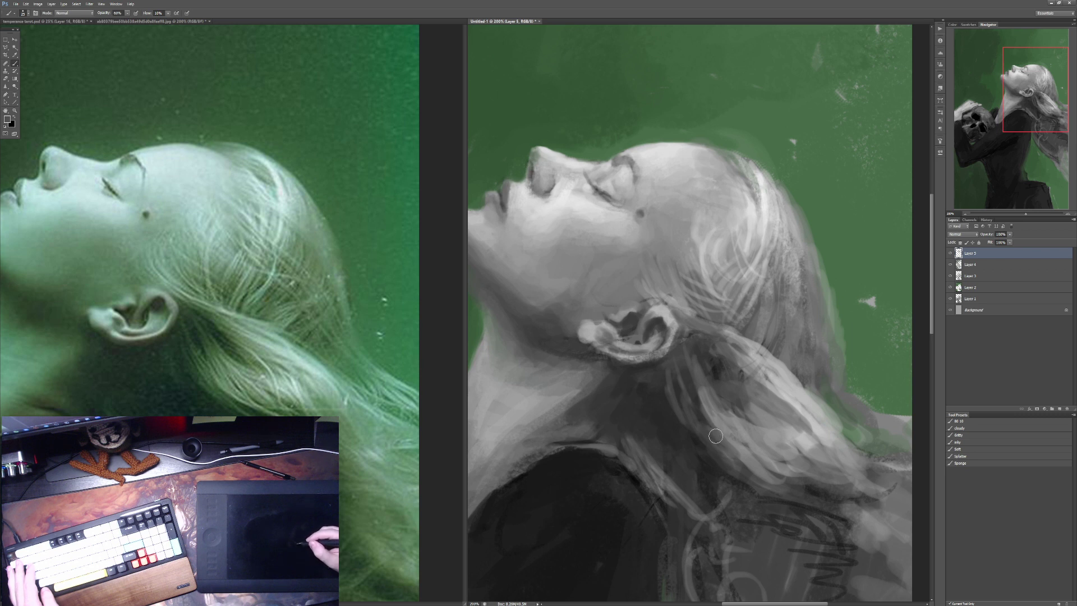
left_click(696, 374, "alt")
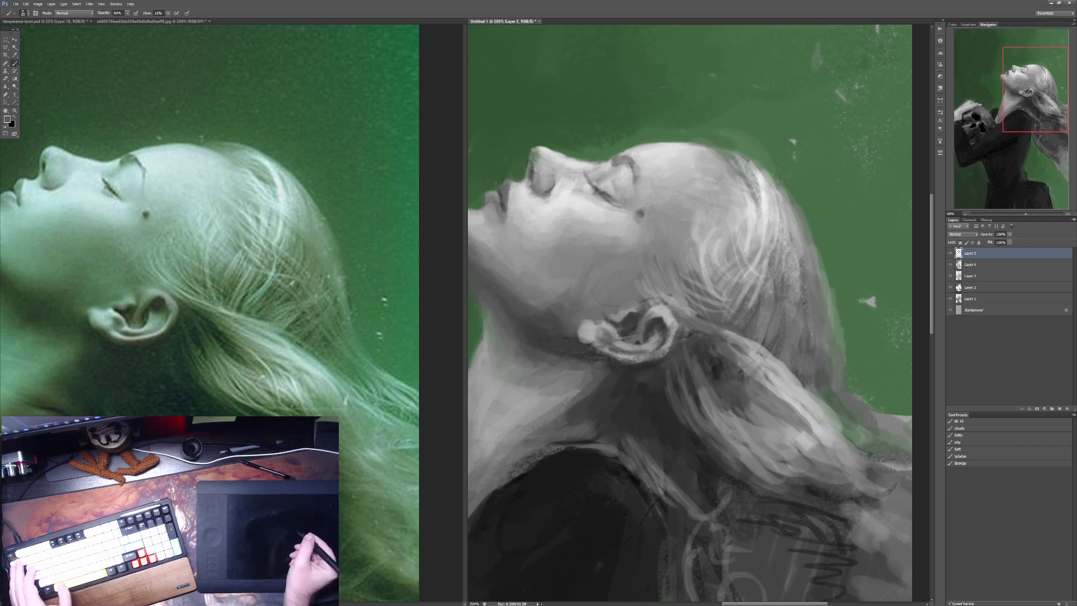
Step: Sample light face, nose and jaw tones at 40–30% opacity, then zoom out to the whole figure
key("4")
left_click(598, 165, "alt")
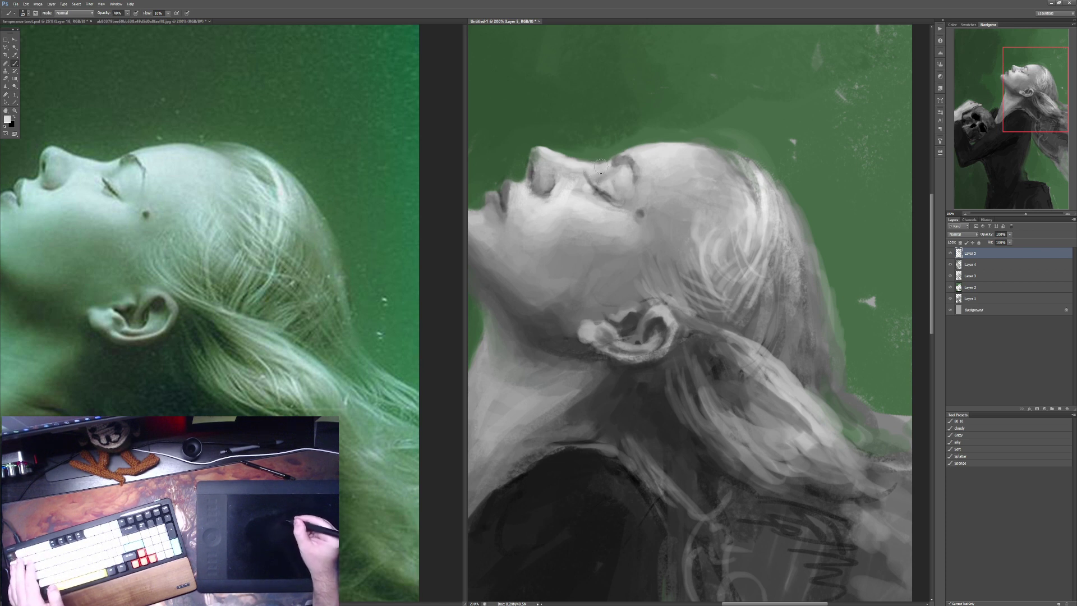
key("3")
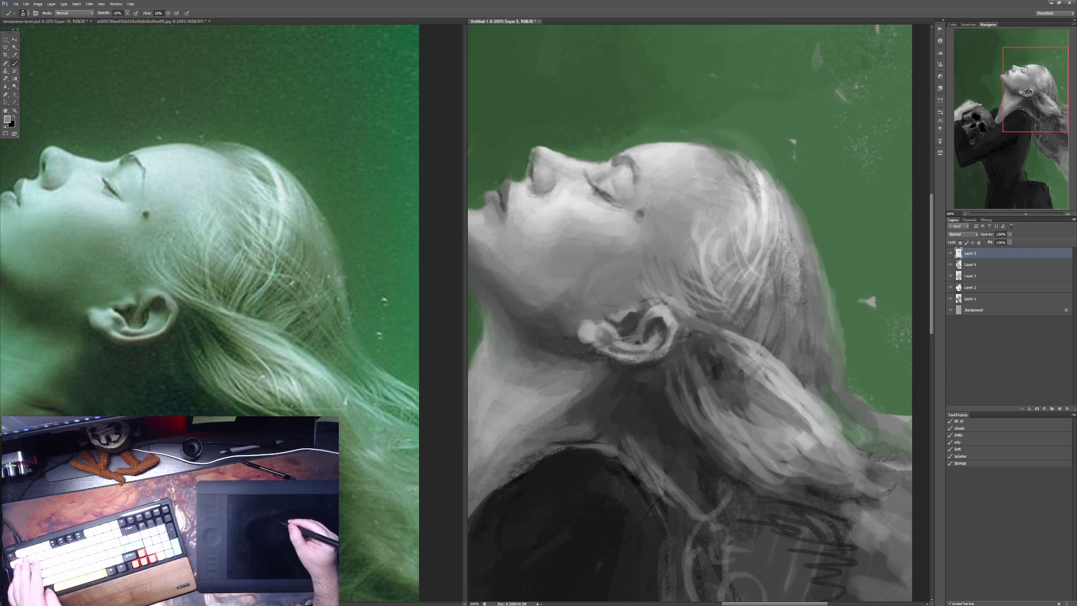
left_click(533, 152, "alt")
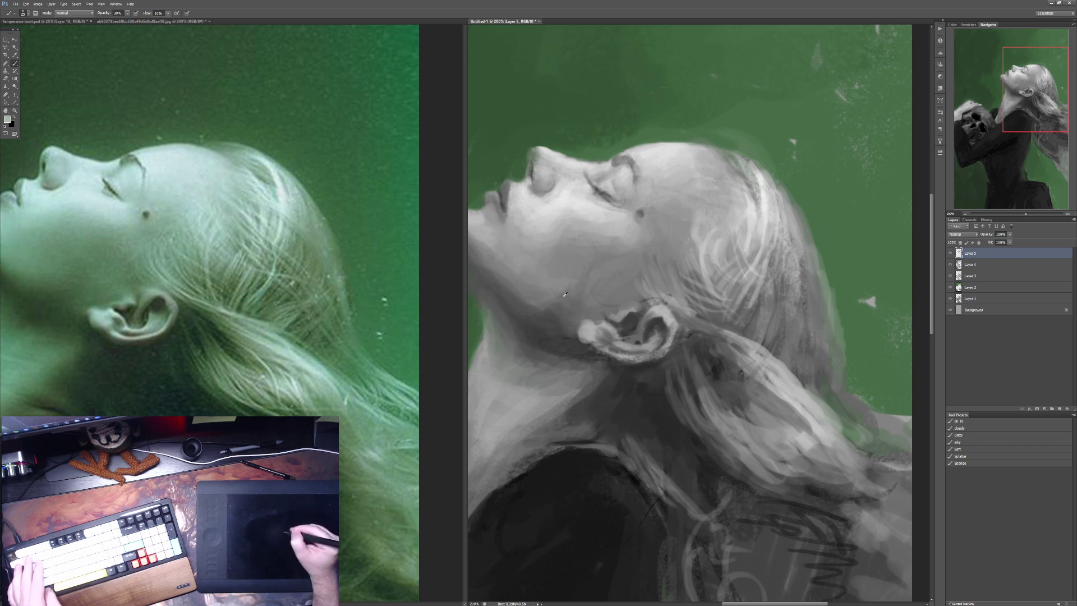
left_click(538, 307, "alt")
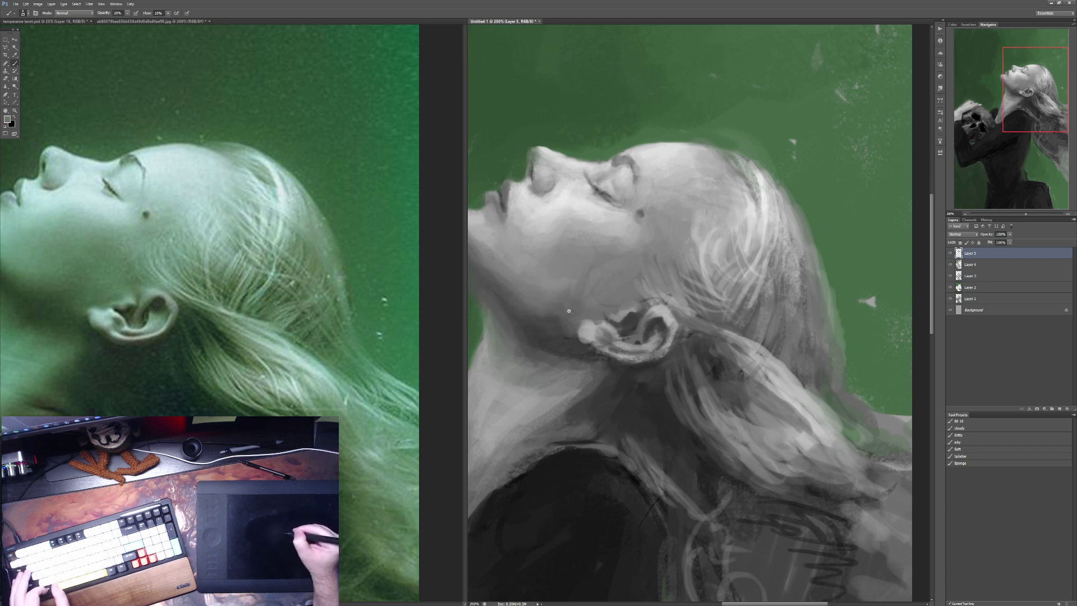
key("ctrl+minus")
key("ctrl+minus")
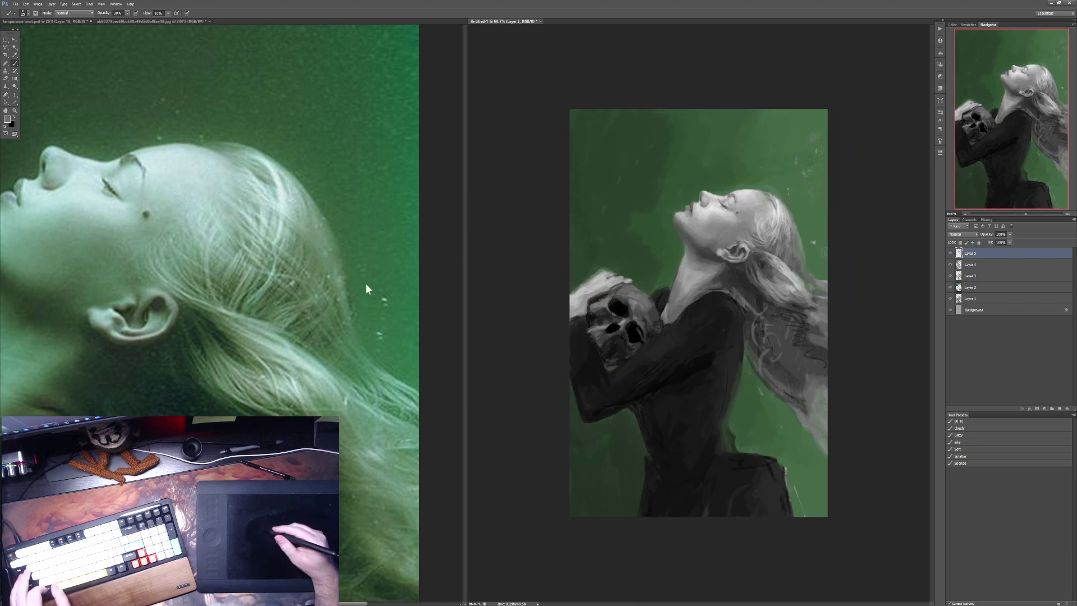
Step: Zoom the reference photo onto the skull and bring the painting's skull area into view
left_click(372, 328)
key("ctrl+minus")
left_click_drag(366, 328, 377, 308)
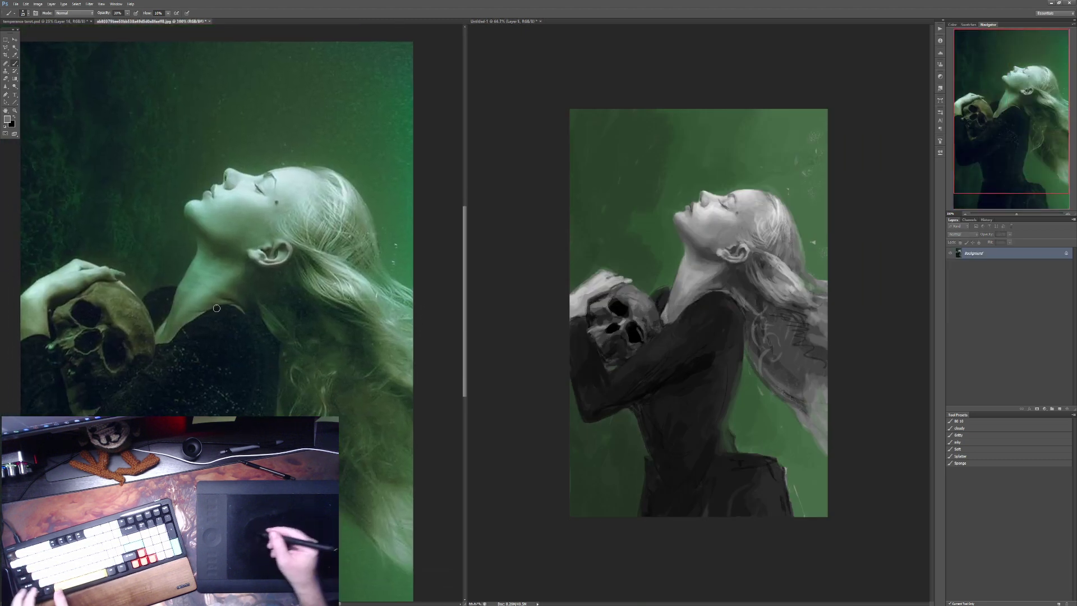
scroll(103, 305, "up", 6)
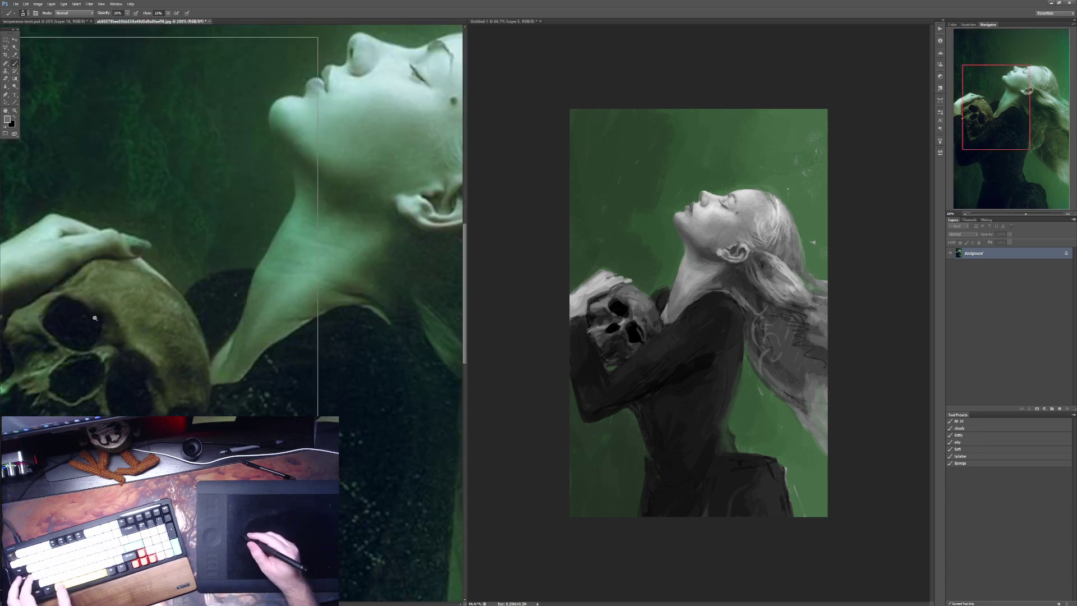
scroll(272, 252, "down", 1)
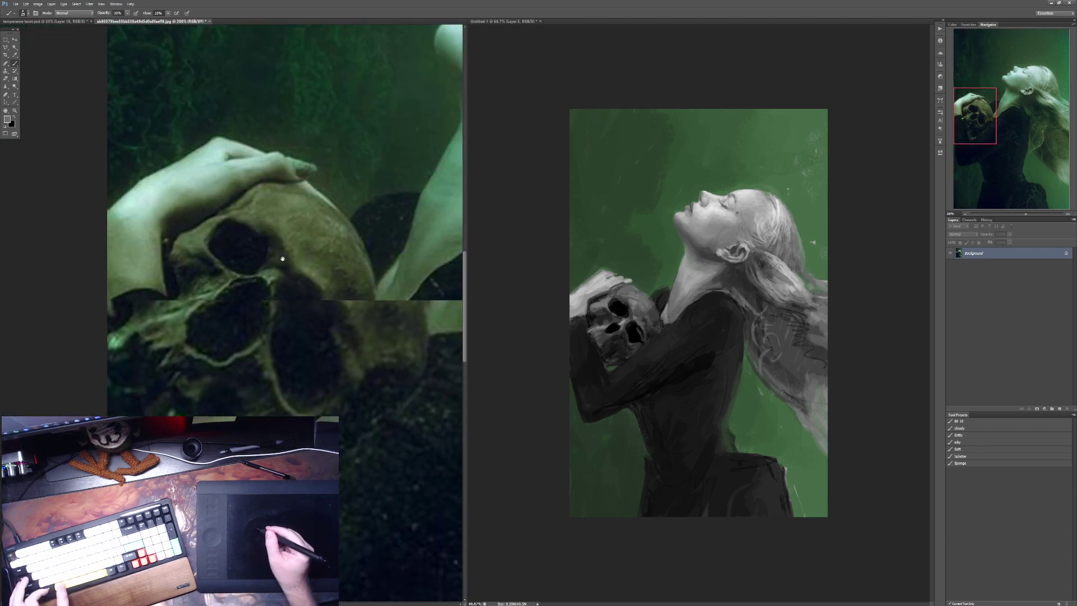
left_click(619, 302)
scroll(606, 322, "up", 1)
scroll(642, 277, "up", 1)
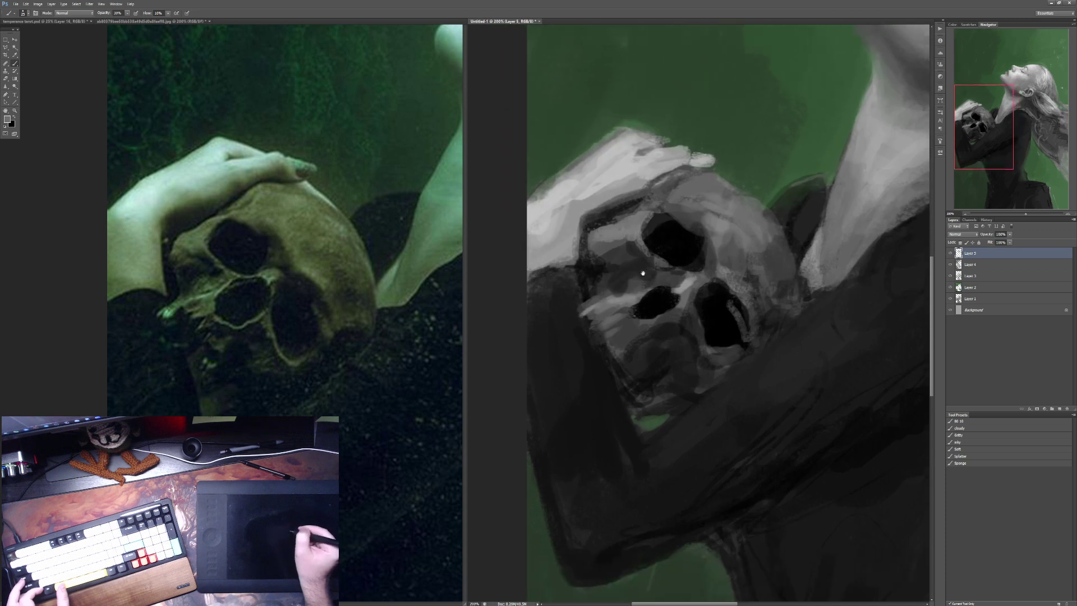
left_click_drag(651, 261, 653, 264)
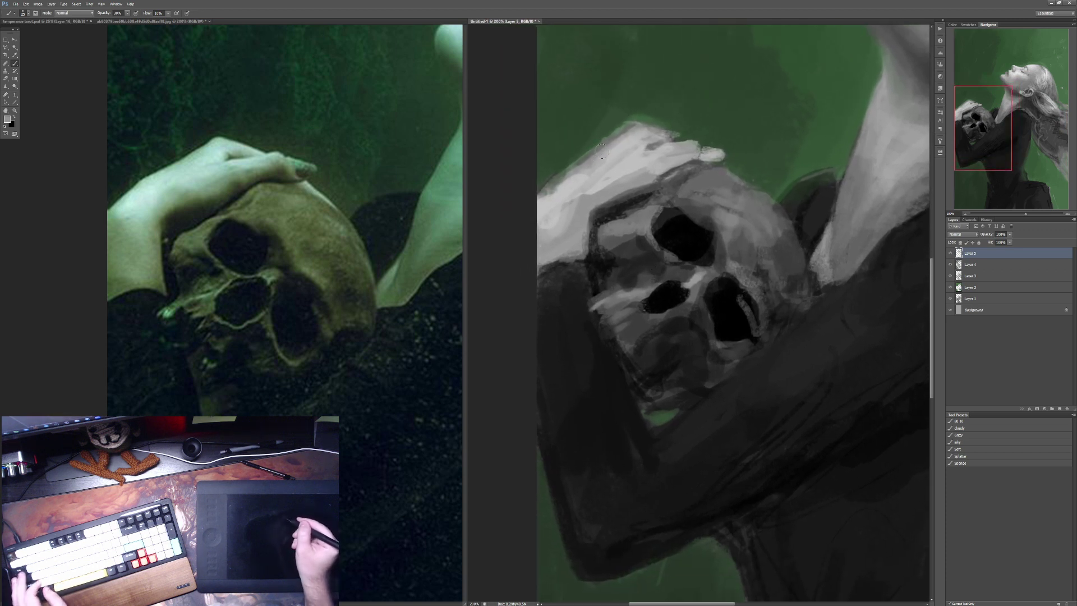
Step: Brighten the hand's top-left edge at 90% opacity and lightly darken the skull's top edge
key("9")
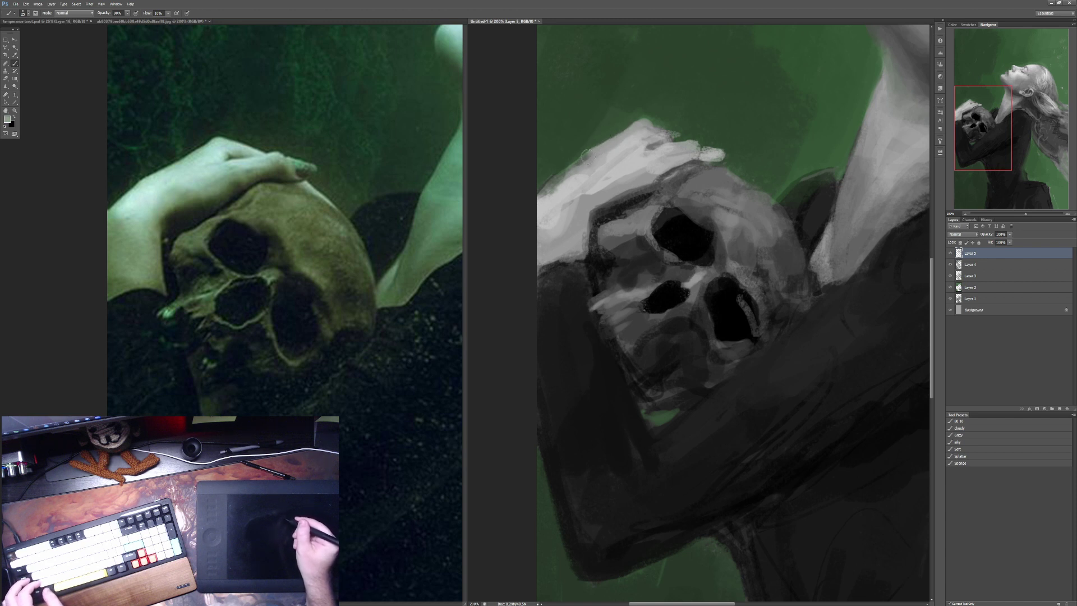
mouse_move(578, 159)
left_mouse_down()
mouse_move(532, 194)
mouse_move(567, 174)
left_mouse_up()
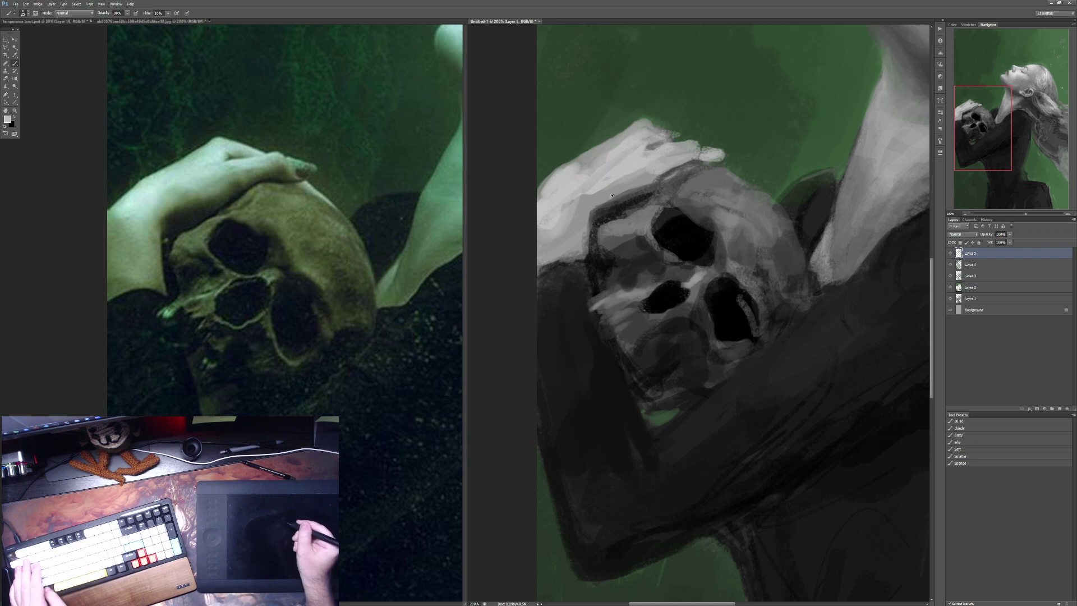
key("3")
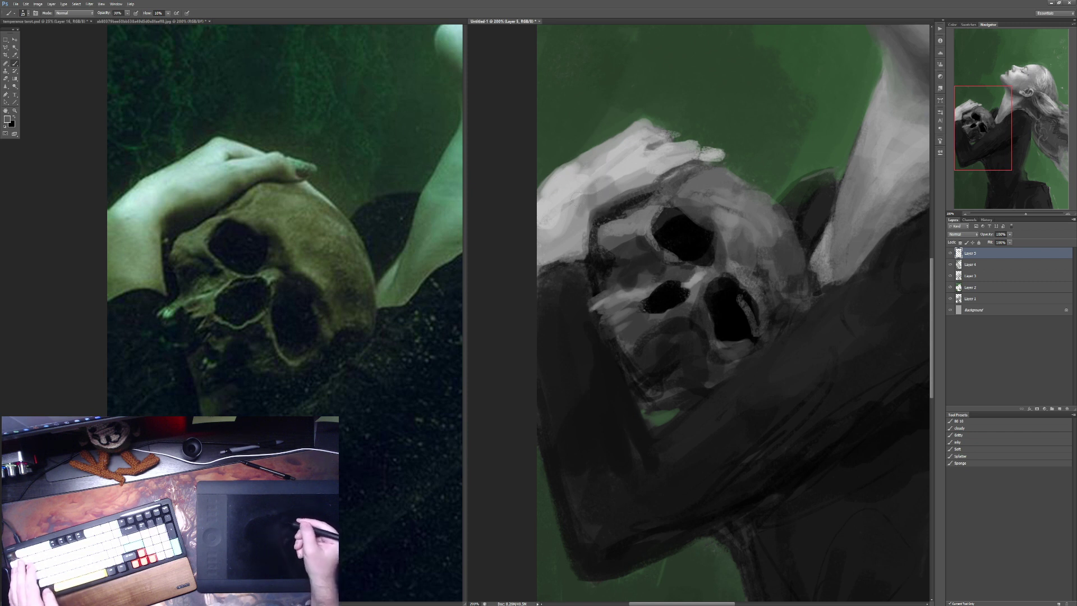
key("4")
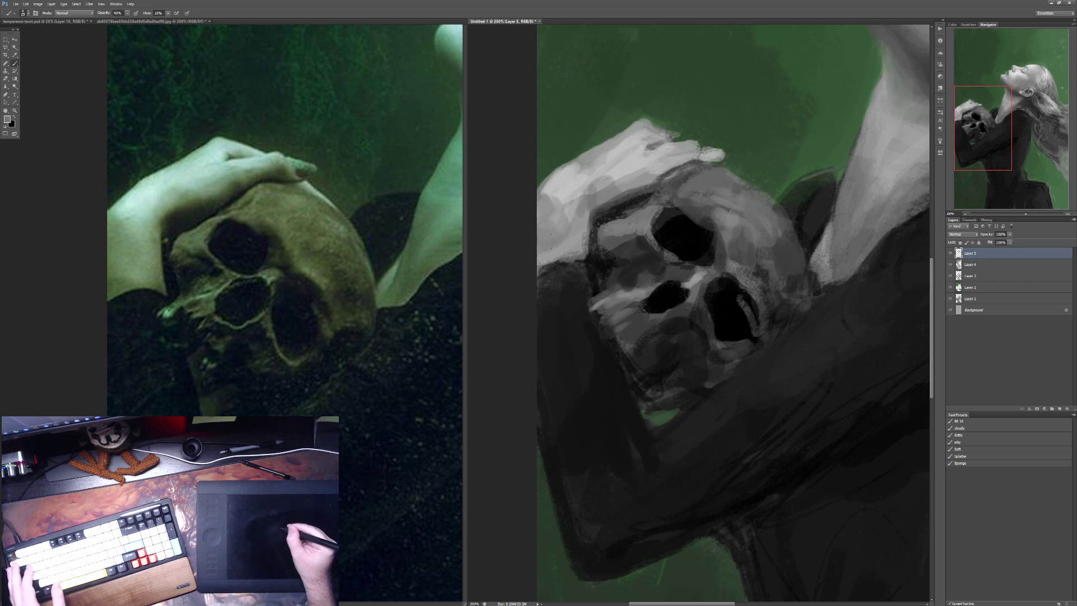
key("3")
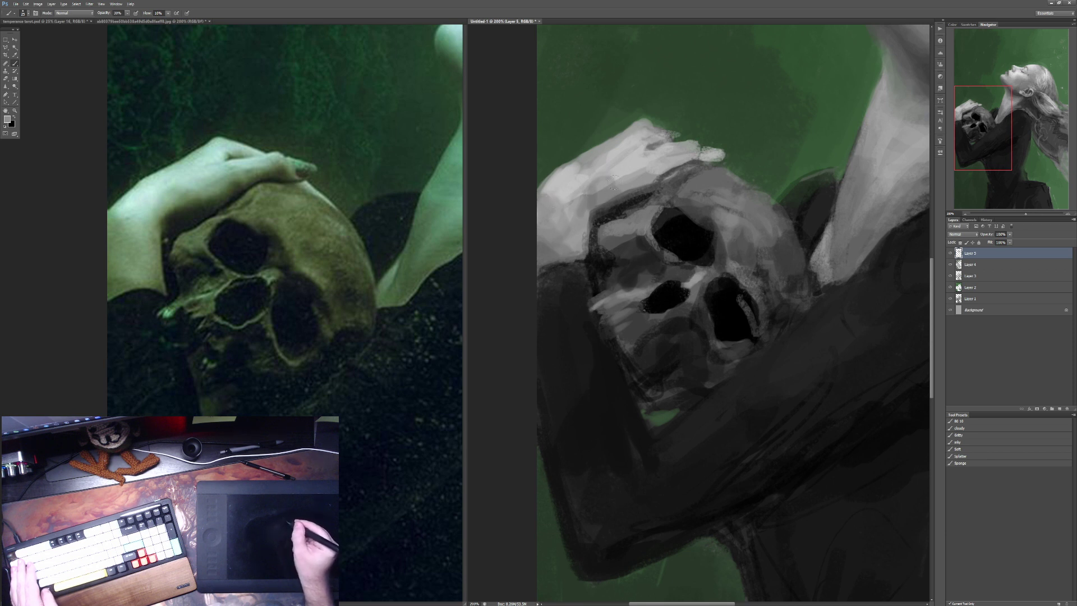
mouse_move(599, 200)
left_mouse_down()
mouse_move(646, 198)
mouse_move(607, 192)
mouse_move(649, 183)
mouse_move(672, 151)
mouse_move(669, 161)
mouse_move(702, 154)
left_mouse_up()
key("9")
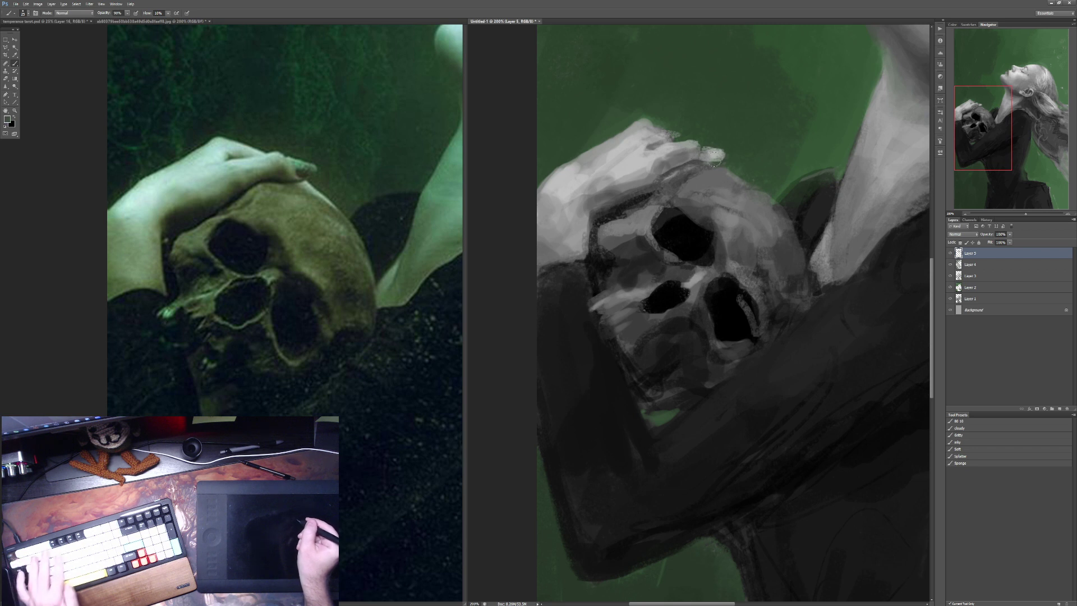
Step: Lighten the fingertips on the skull, then sample black and darken the fingertip edge
key("6")
left_click_drag(714, 153, 711, 147)
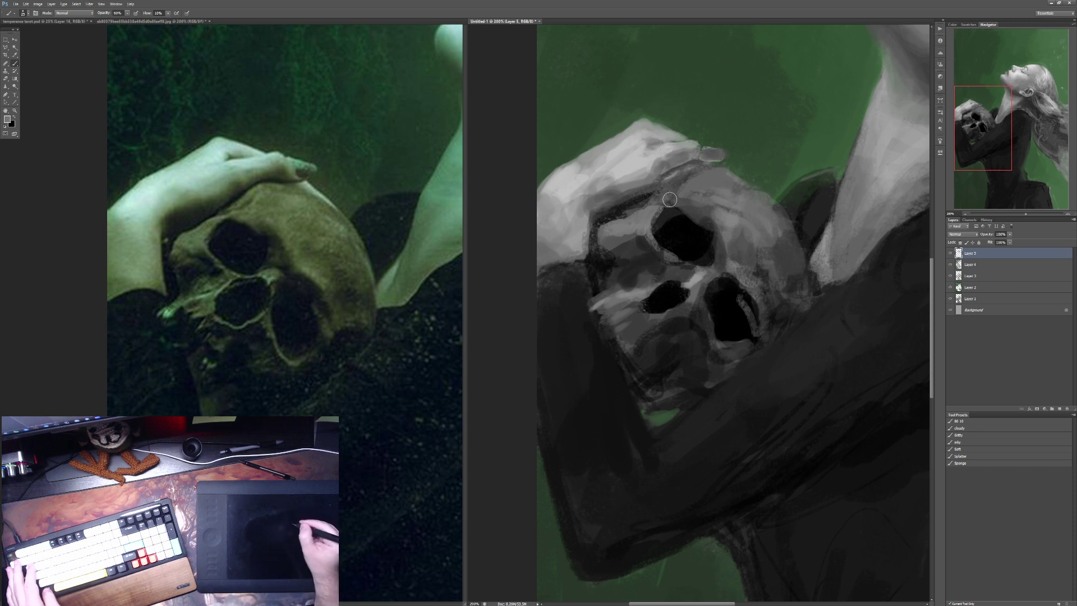
key("7")
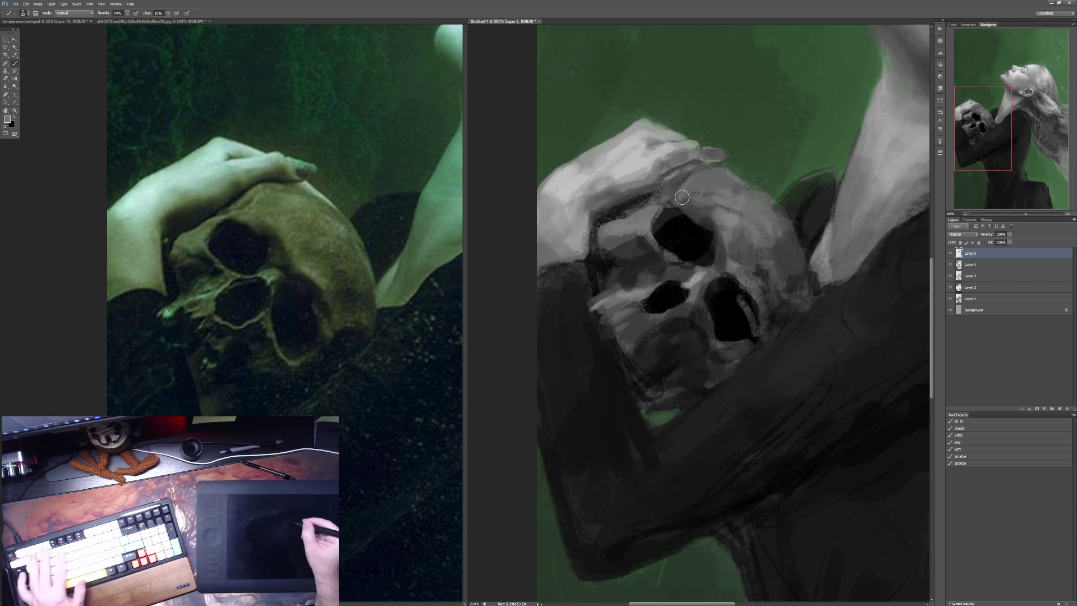
key("6")
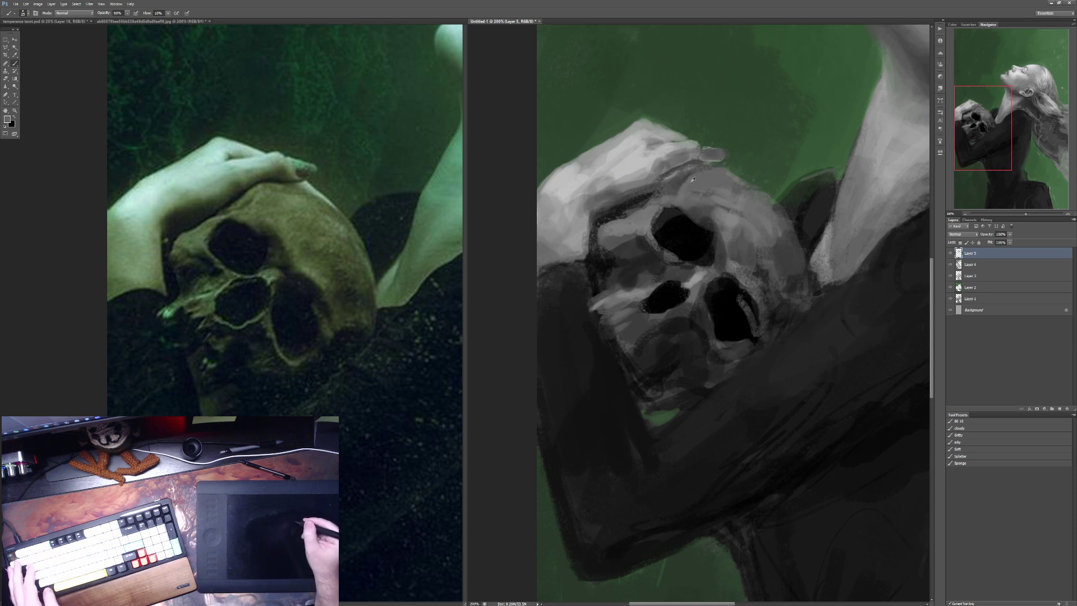
left_click(640, 198, "alt")
key("5")
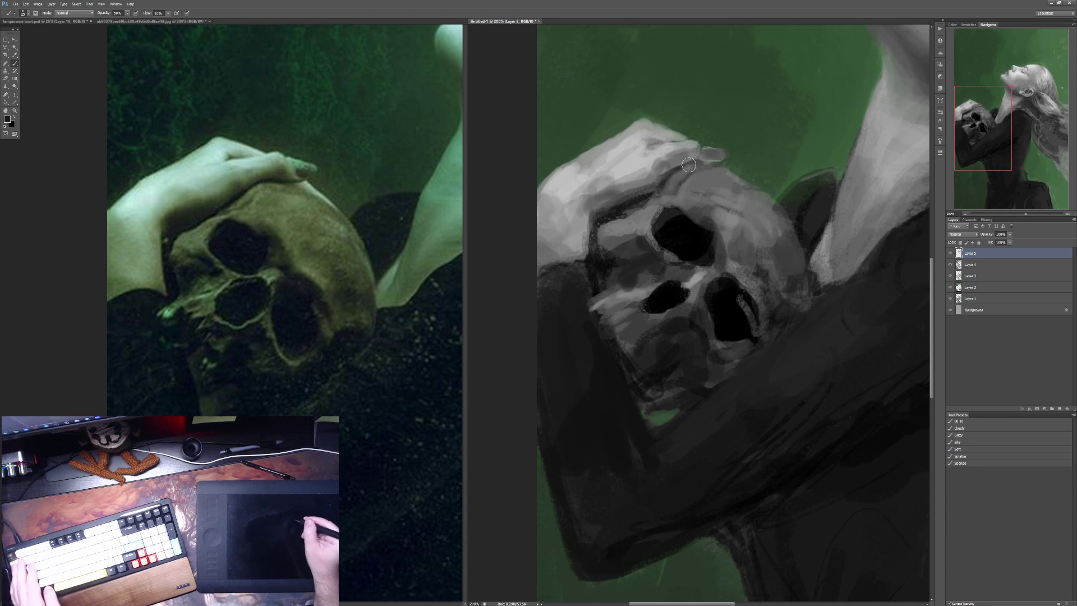
left_click(693, 159, "alt")
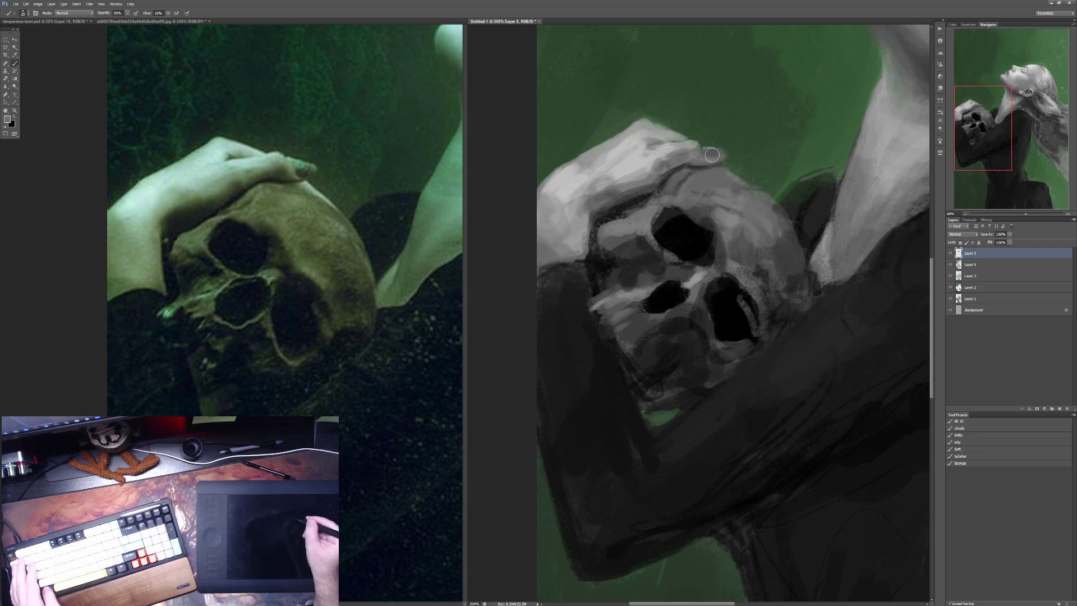
left_click(703, 222, "alt")
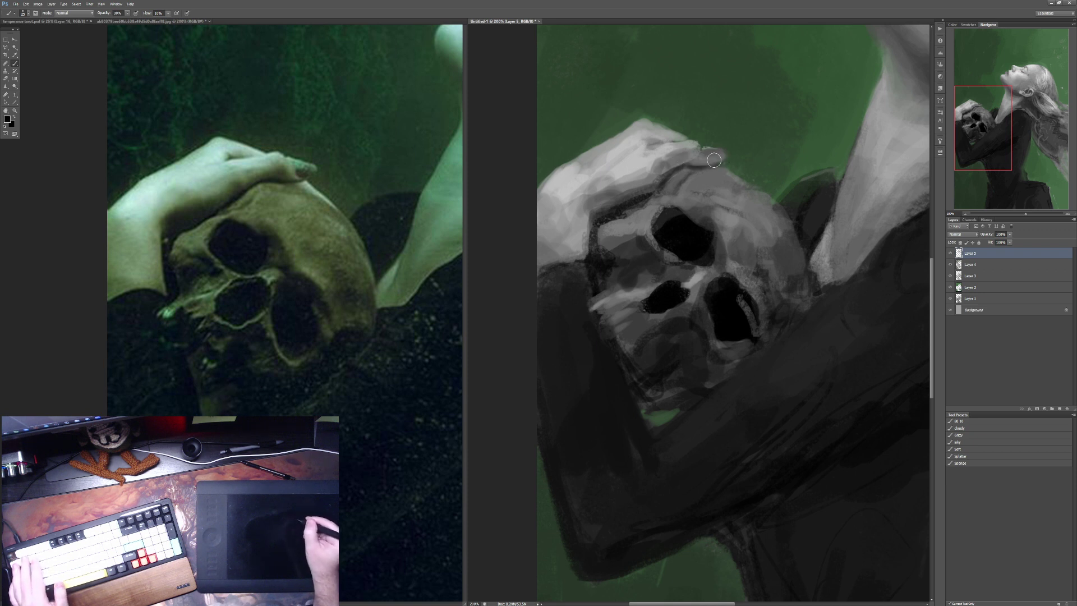
mouse_move(714, 159)
left_mouse_down()
mouse_move(742, 151)
mouse_move(730, 161)
left_mouse_up()
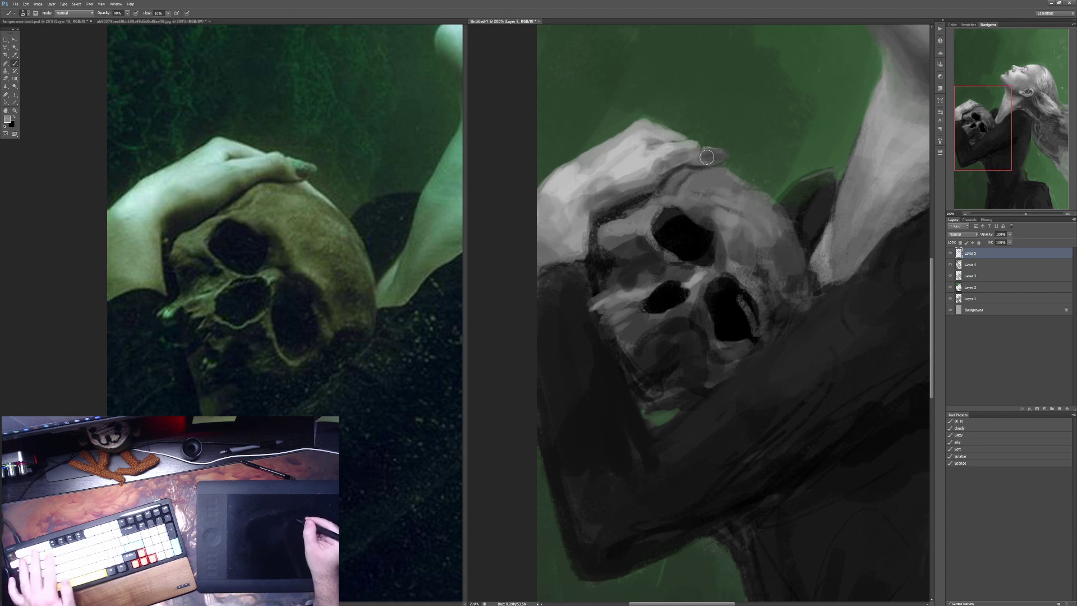
Step: Brush a soft light stroke along the top of the hand at 60% opacity
key("4")
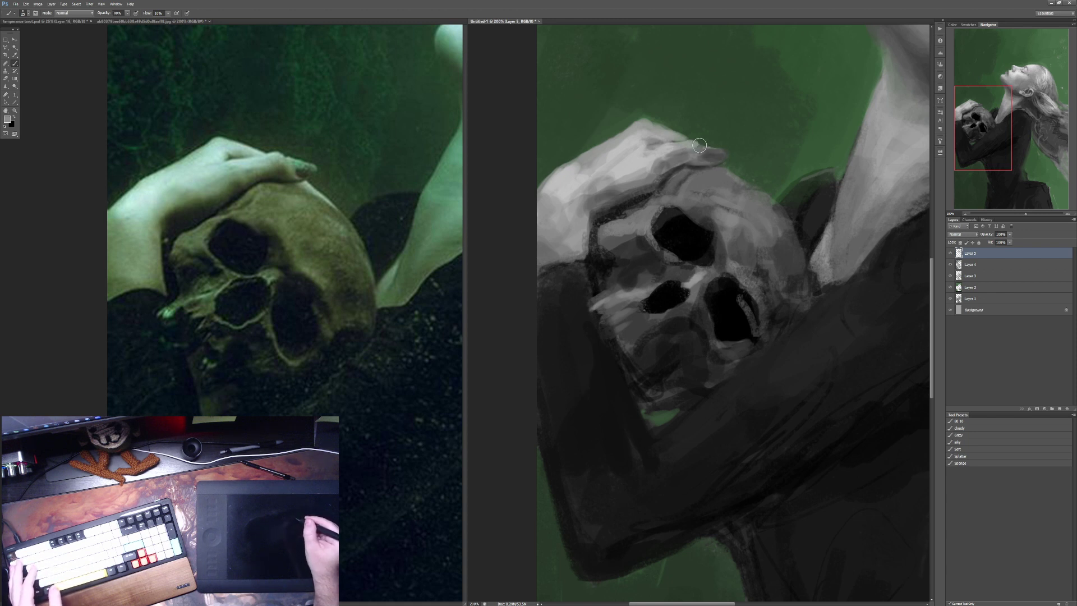
key("3")
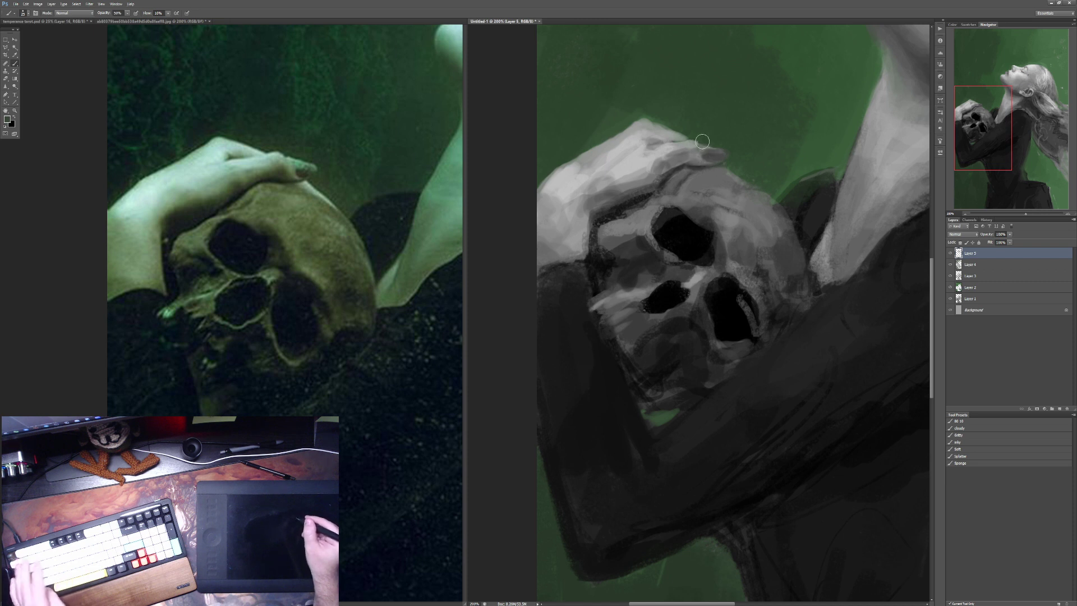
key("7")
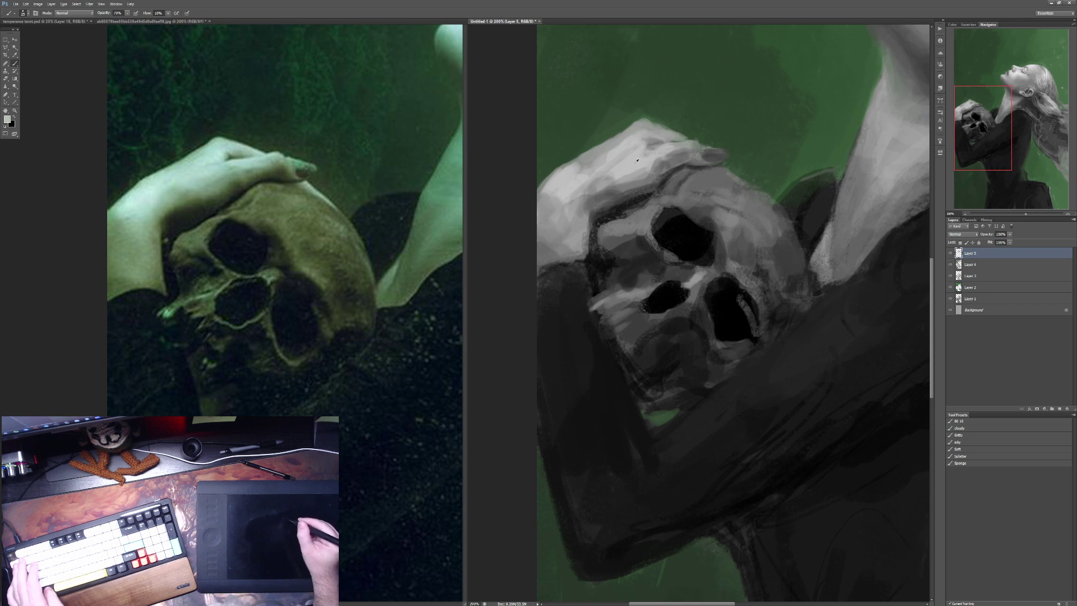
key("8")
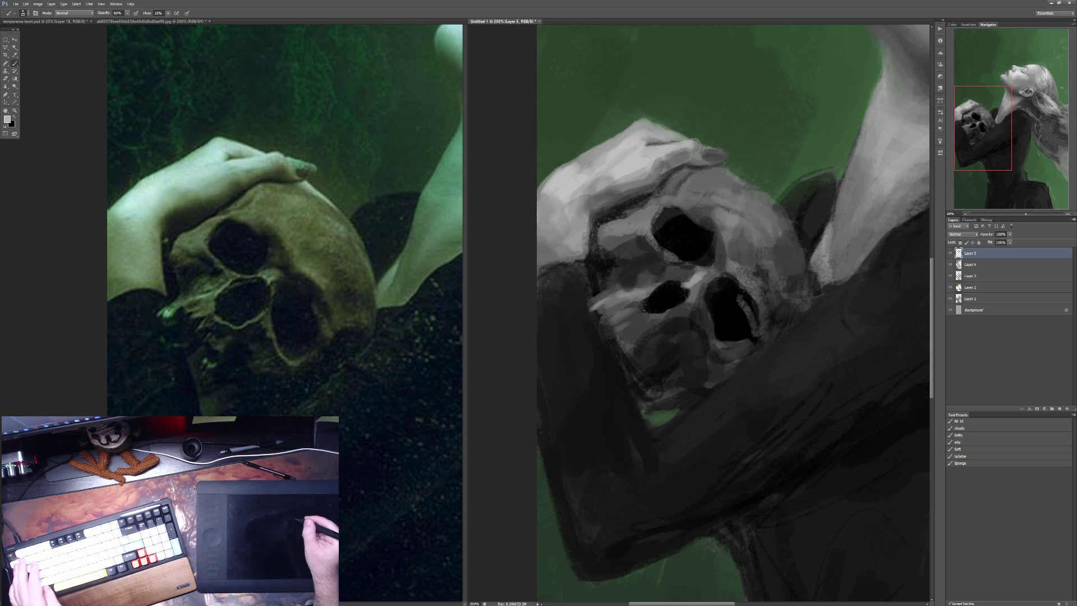
key("3")
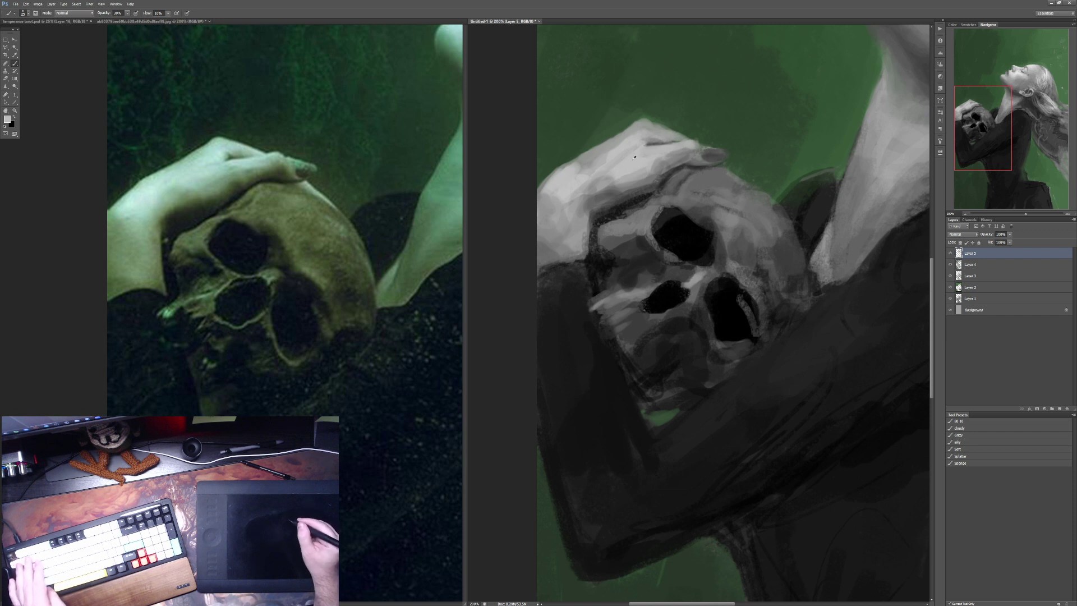
key("6")
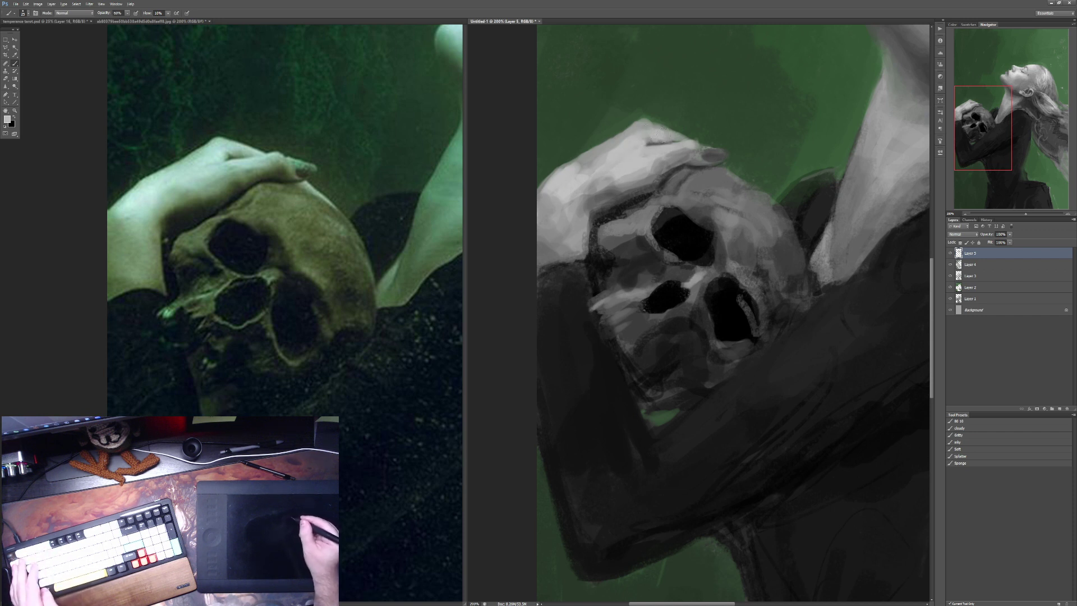
left_click_drag(671, 130, 675, 141)
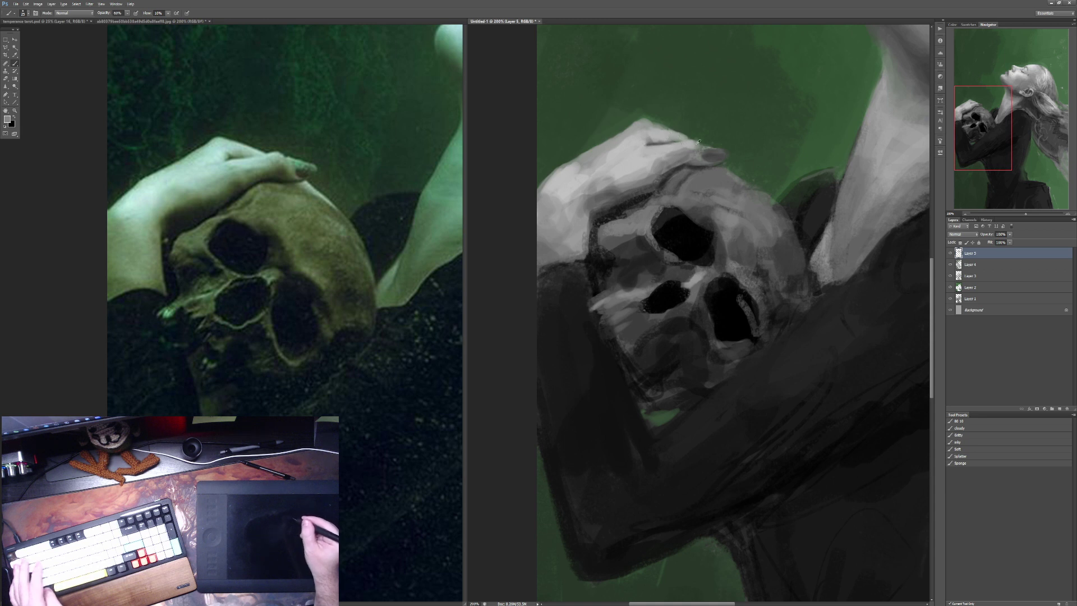
Step: Sample a darker grey and paint dark strokes along the skull's left edge at 70%
key("3")
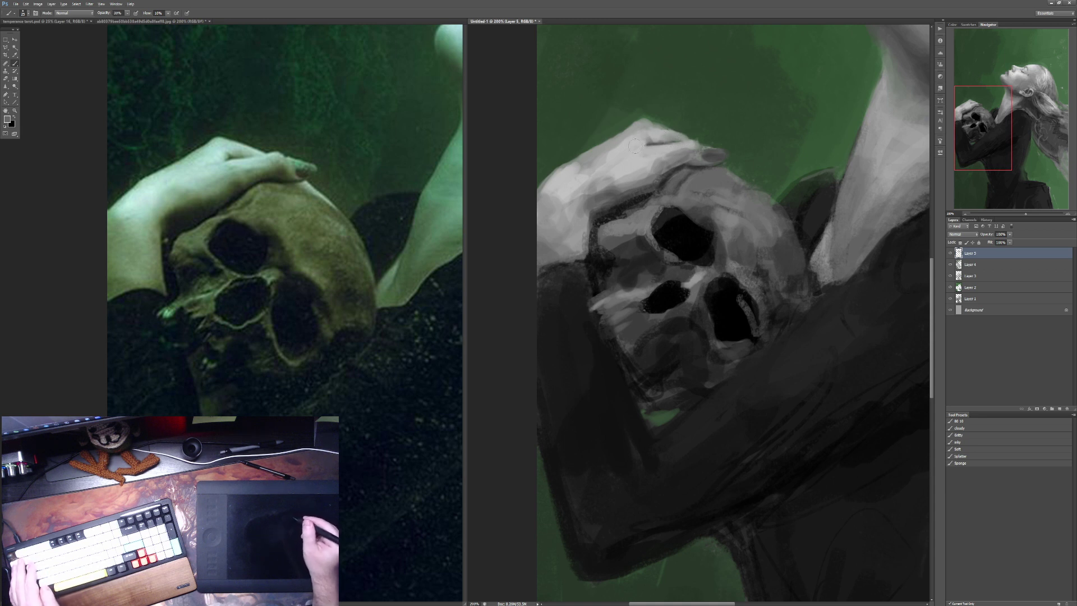
left_click(623, 153, "alt")
key("4")
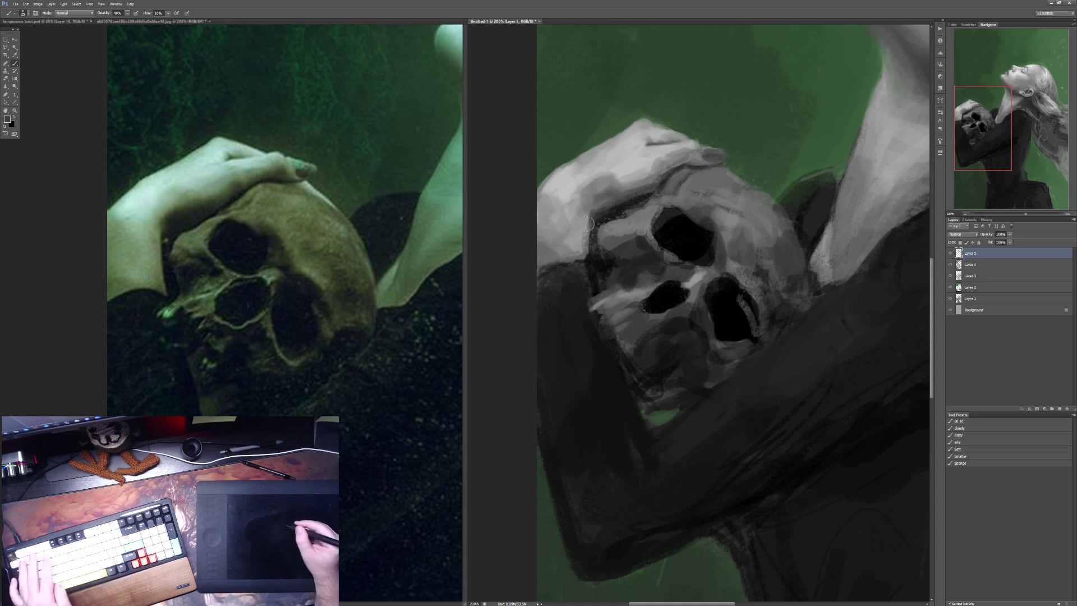
key("7")
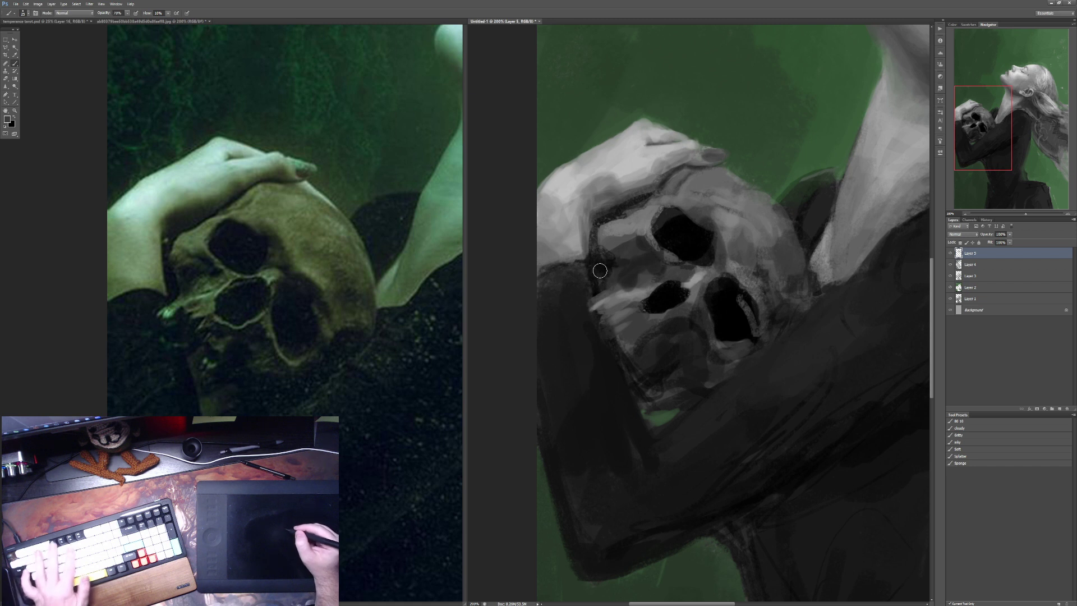
left_click(590, 254, "alt")
mouse_move(588, 247)
left_mouse_down()
mouse_move(588, 212)
mouse_move(590, 238)
mouse_move(593, 209)
mouse_move(617, 207)
left_mouse_up()
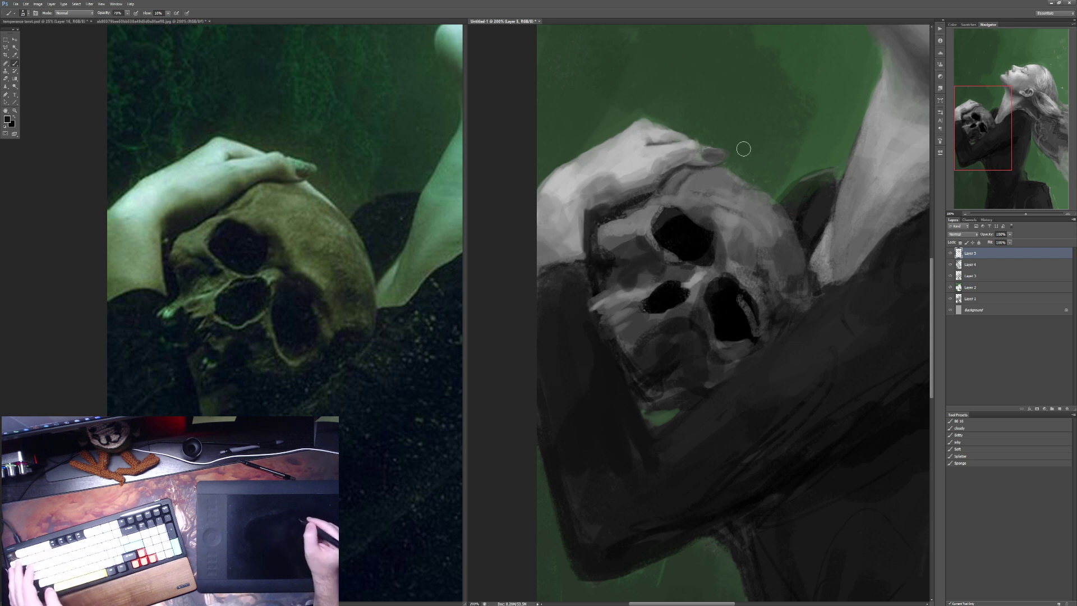
key("4")
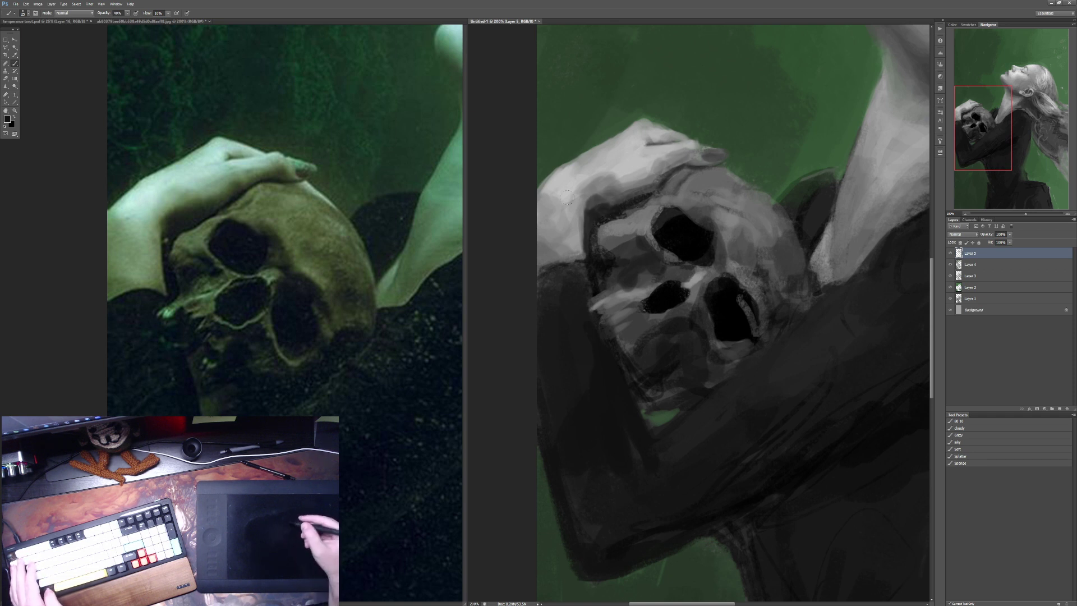
left_click(550, 181, "alt")
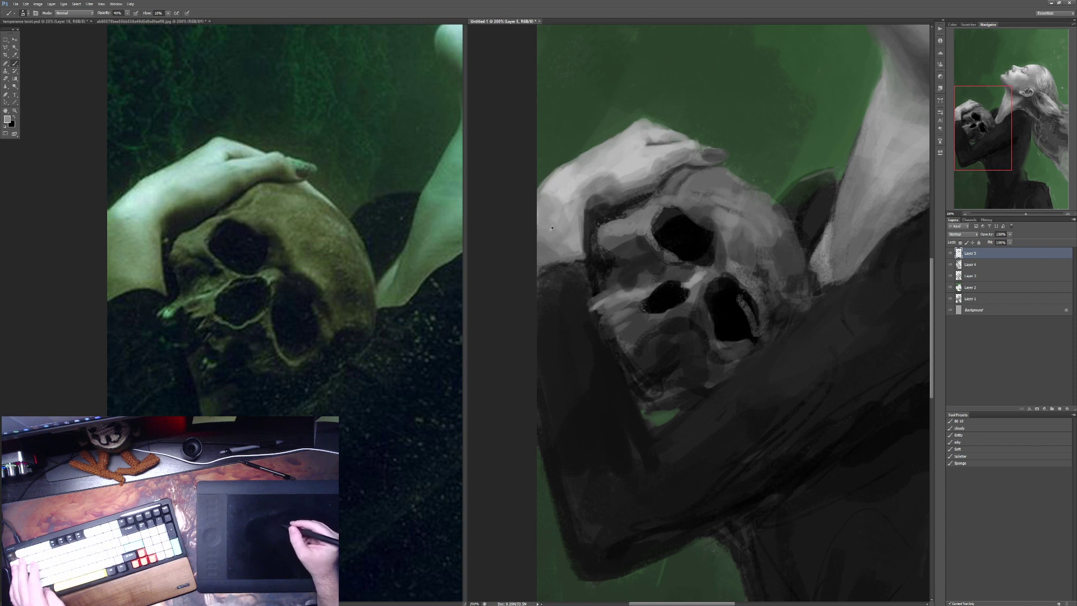
key("6")
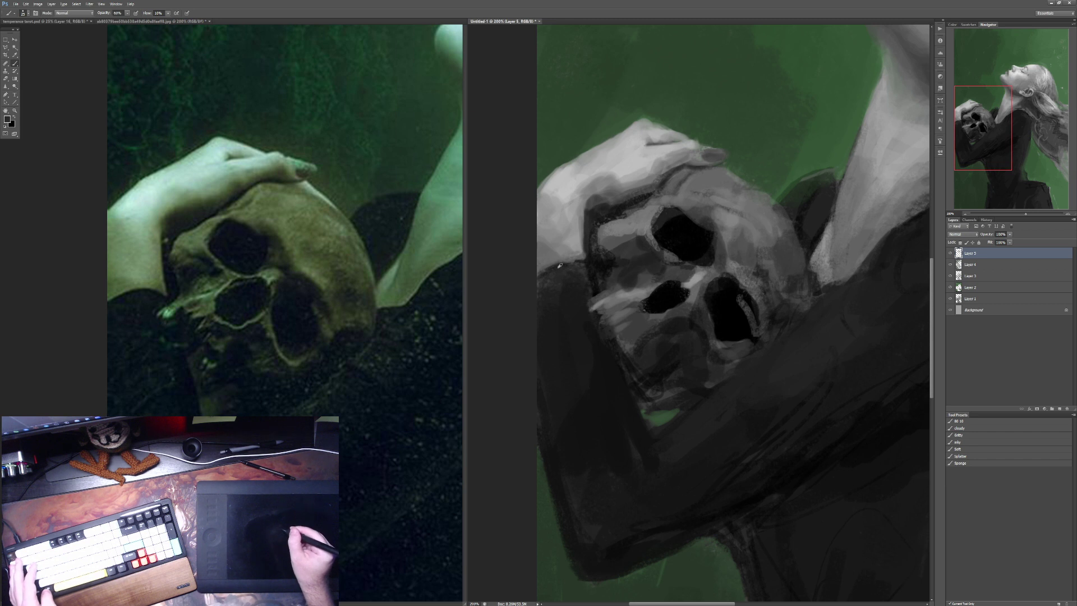
key("8")
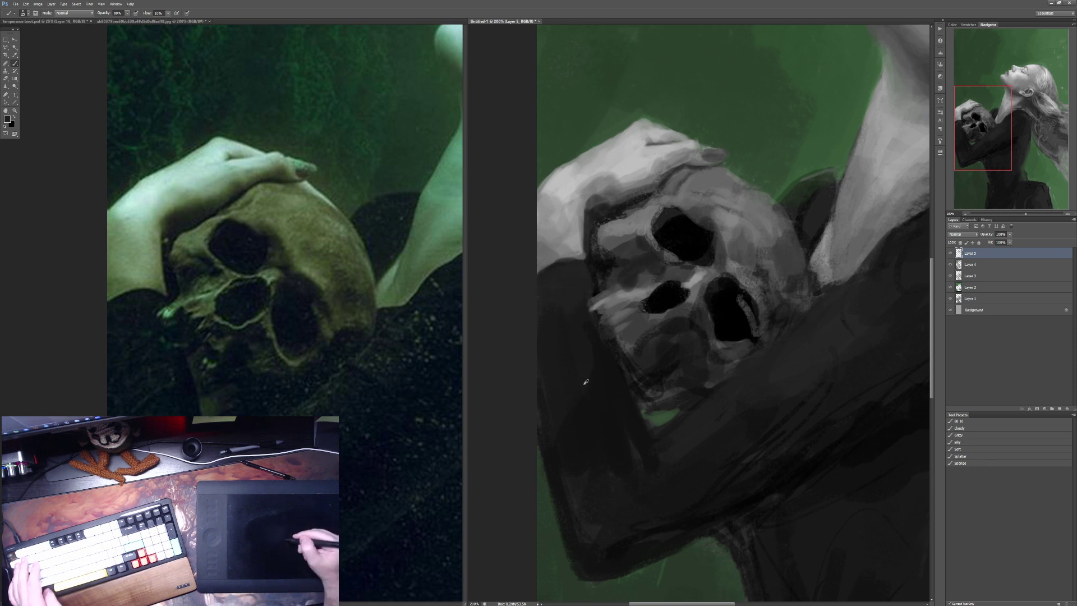
left_click(970, 463)
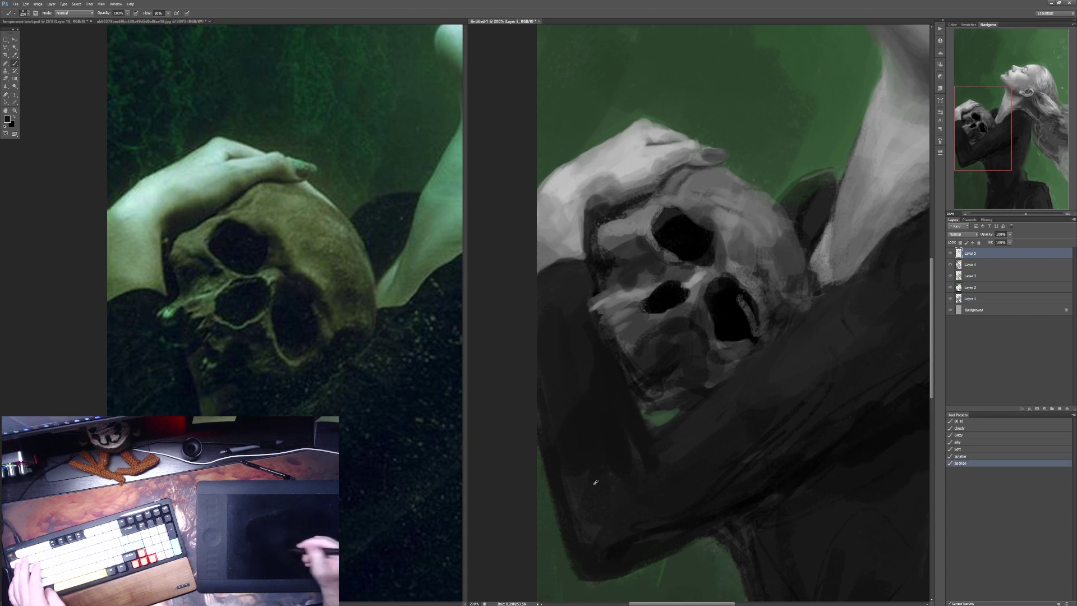
Step: Shrink the Sponge brush to 45 px at about 70% opacity, panning to frame the skull
key("bracketleft")
key("bracketleft")
key("bracketleft")
key("bracketleft")
key("bracketleft")
key("bracketleft")
key("bracketleft")
key("bracketleft")
key("bracketleft")
key("bracketleft")
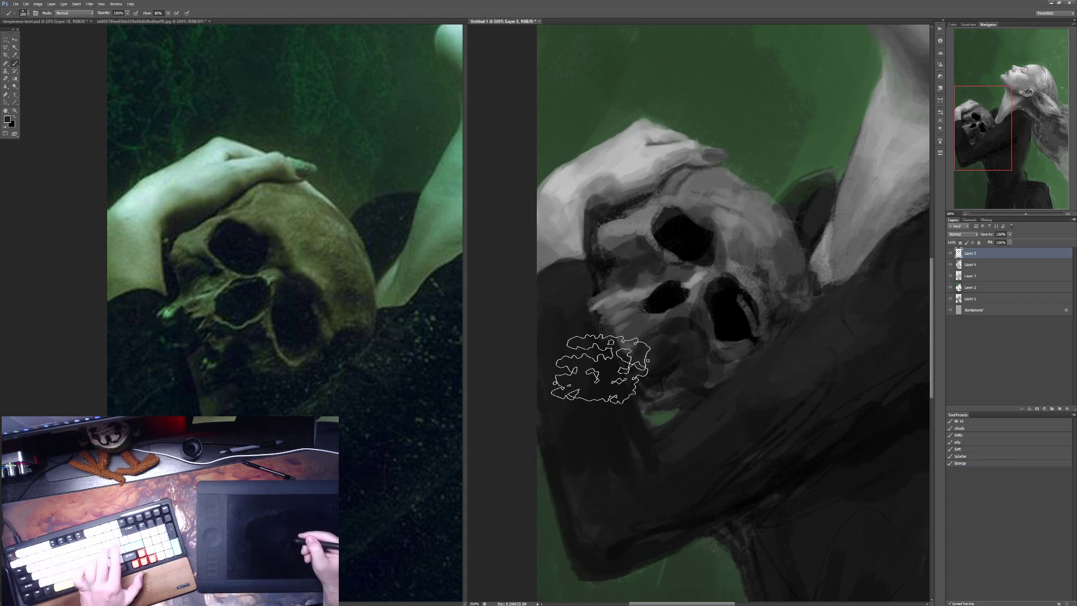
key("8")
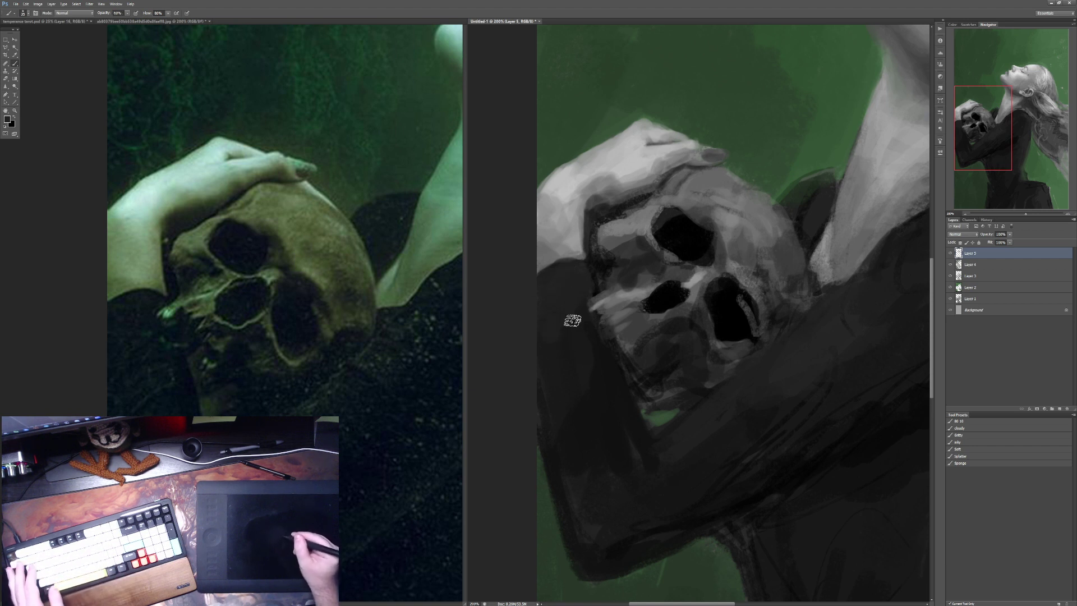
key("6")
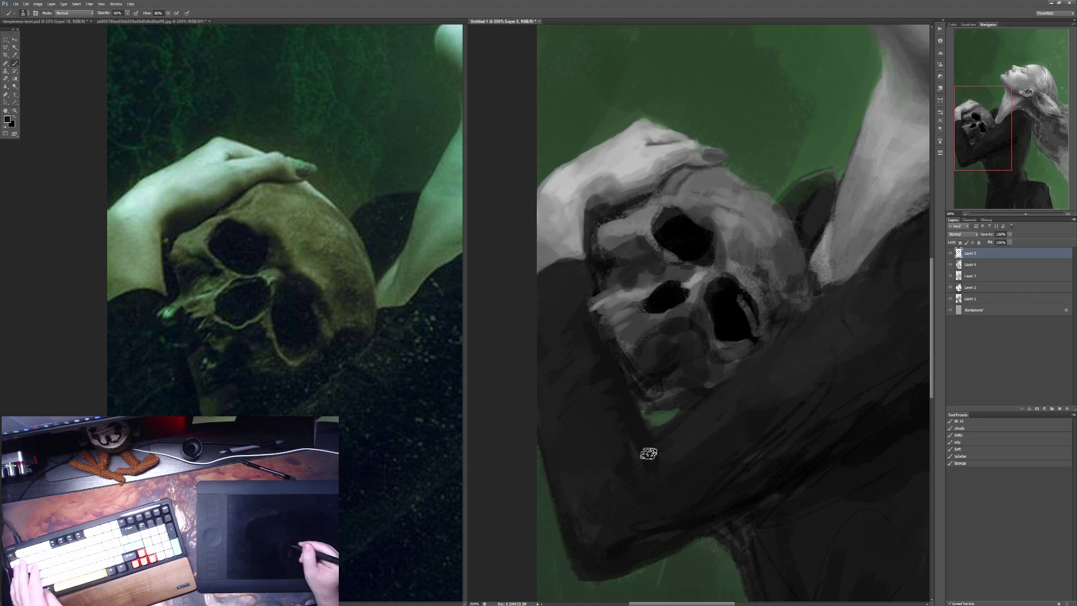
left_click_drag(649, 455, 647, 415)
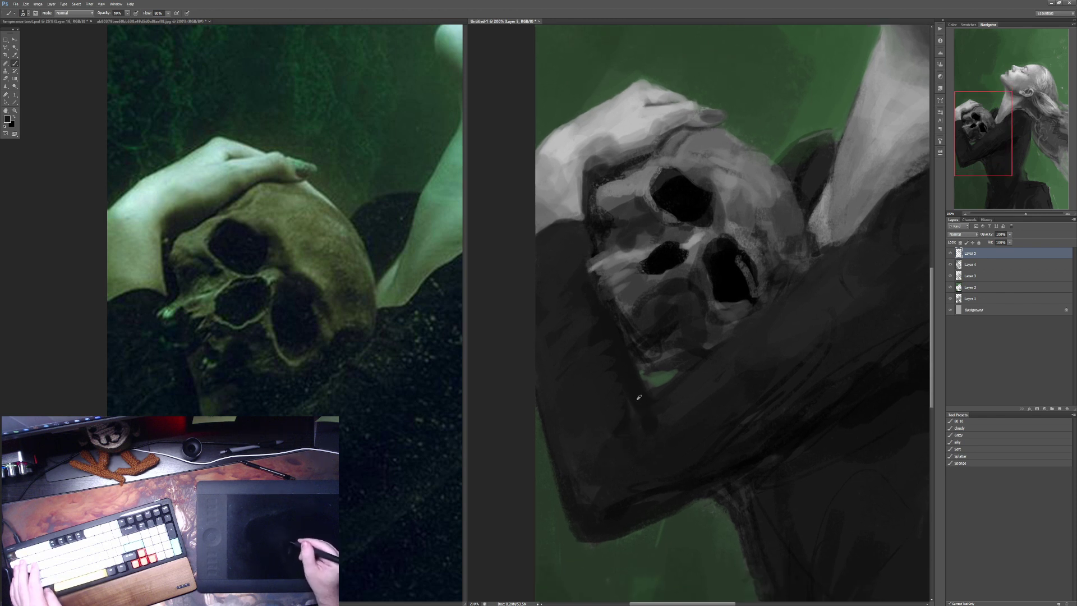
key("7")
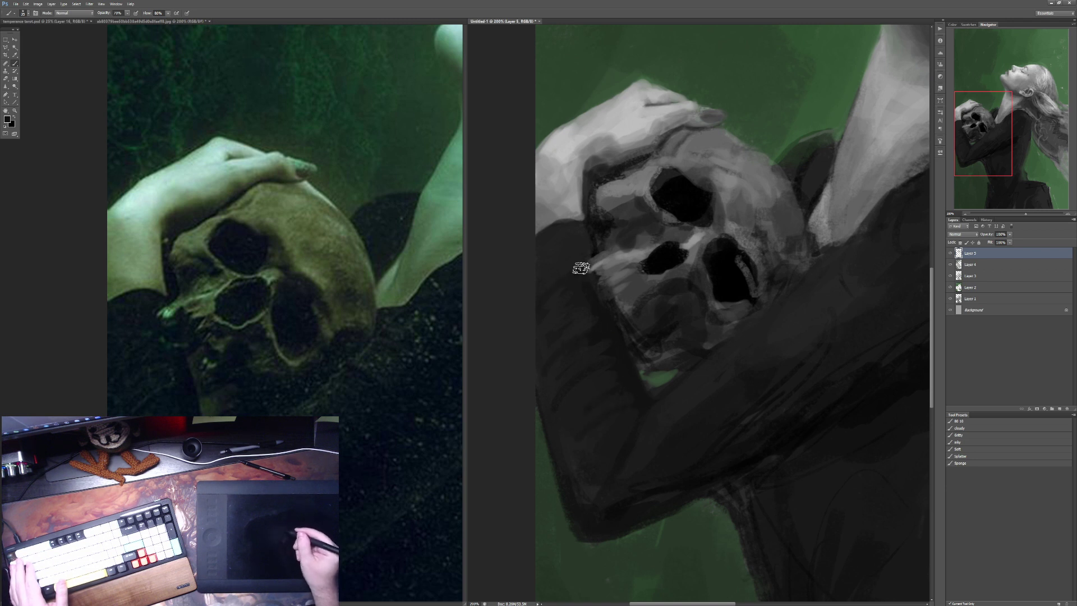
left_click_drag(602, 379, 600, 400)
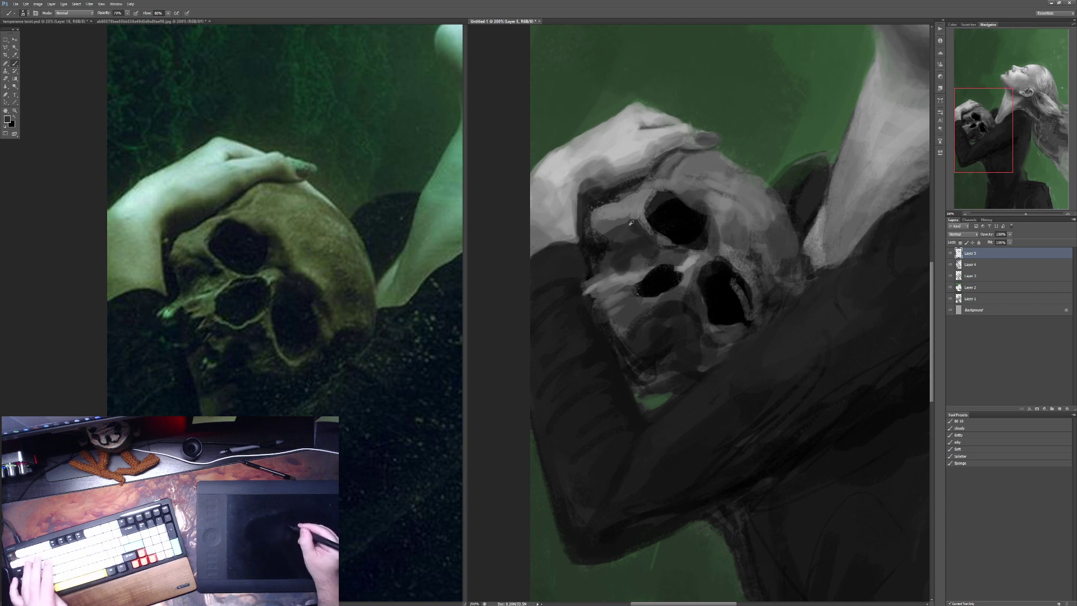
Step: Paint light grey-white highlights on the skull near the thumb at about 30% opacity
key("6")
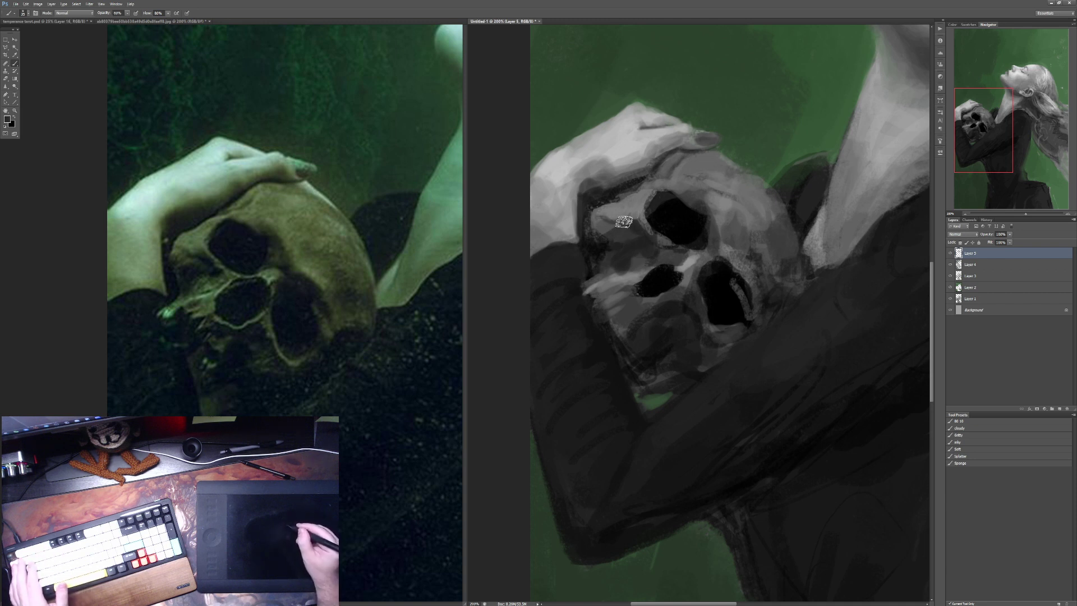
left_click(618, 241, "alt")
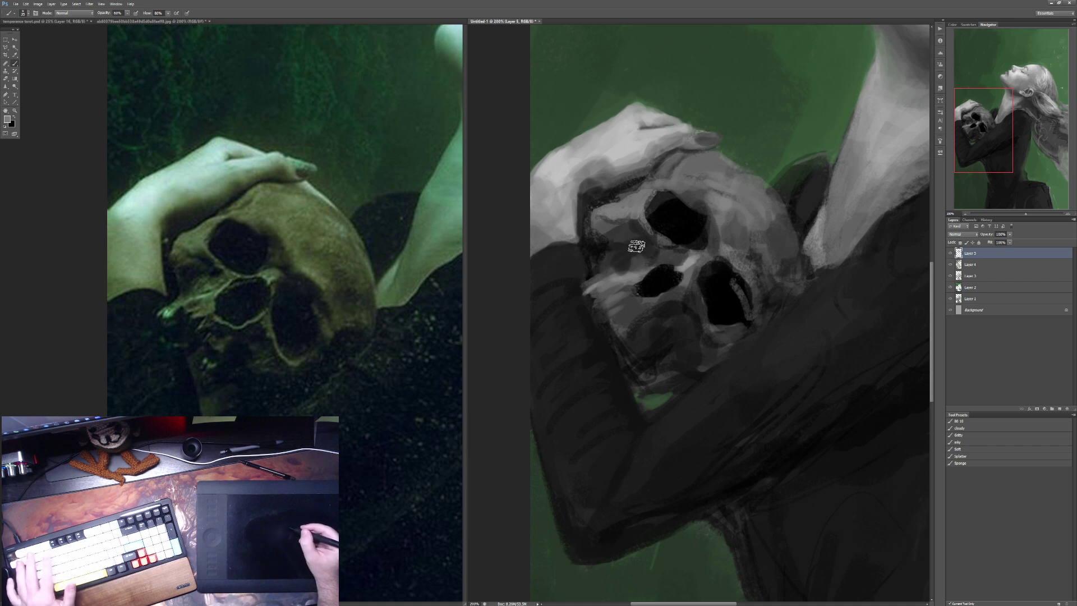
key("4")
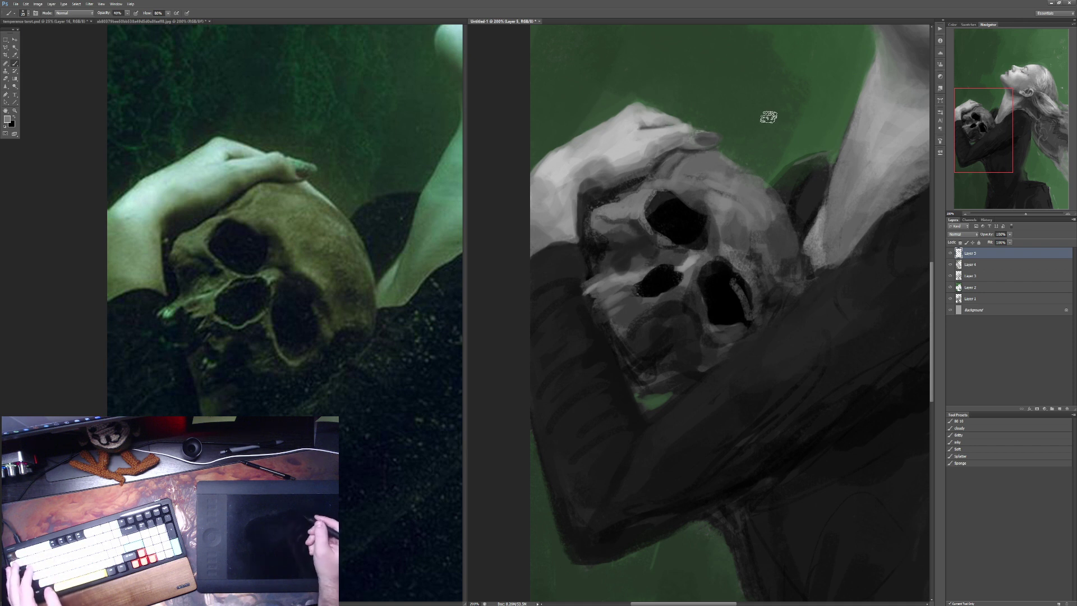
key("3")
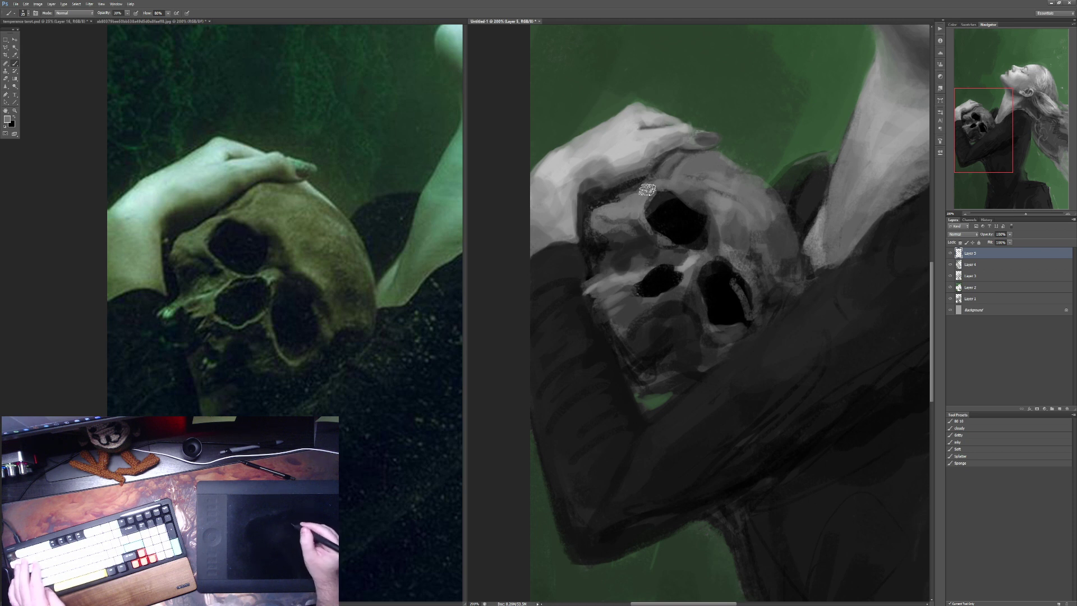
key("0")
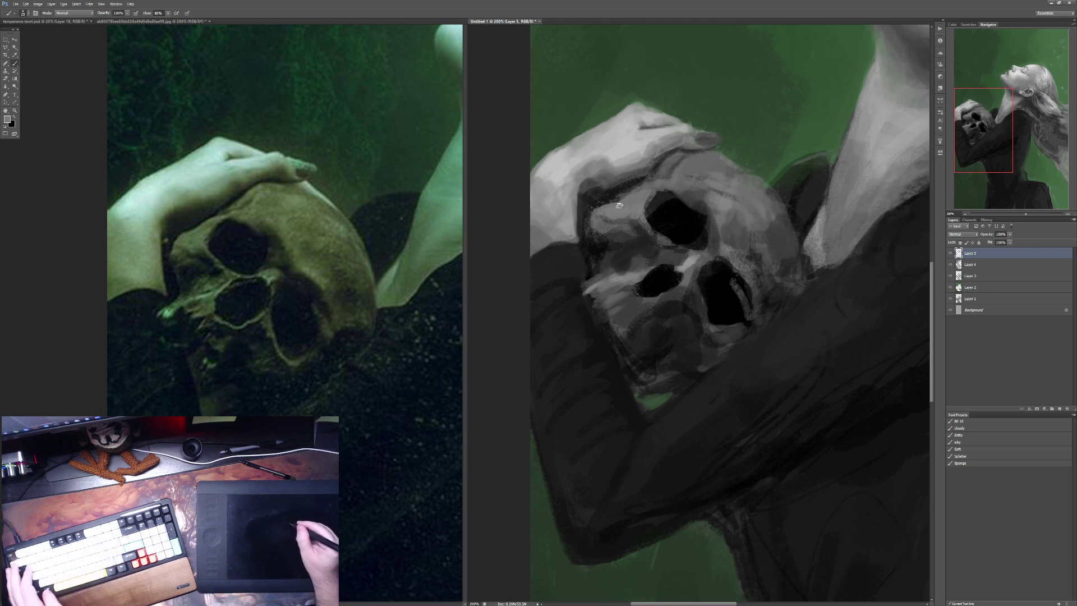
key("x")
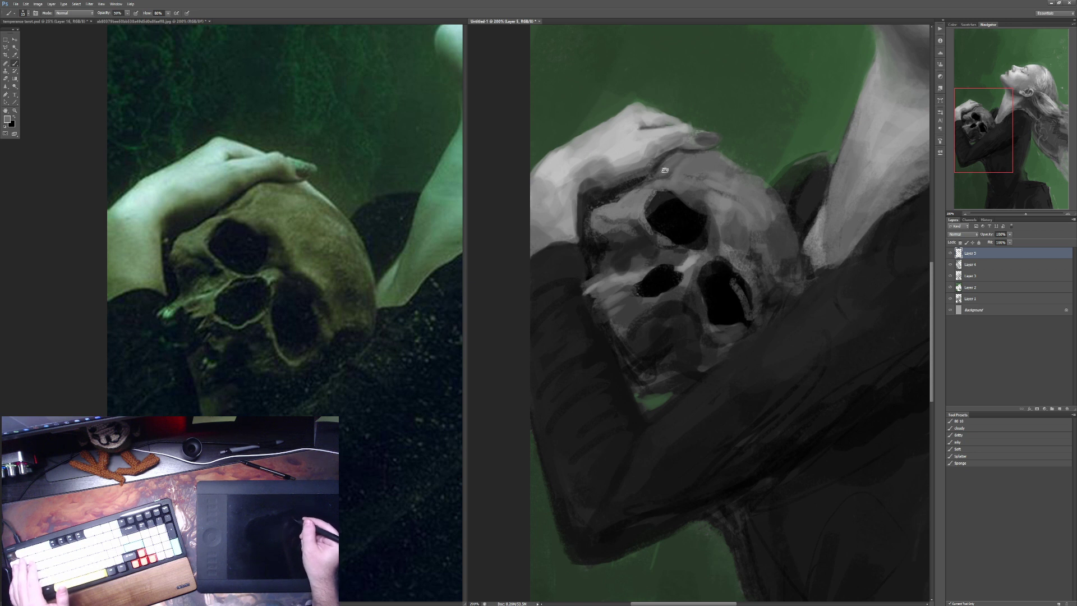
key("5")
key("x")
key("3")
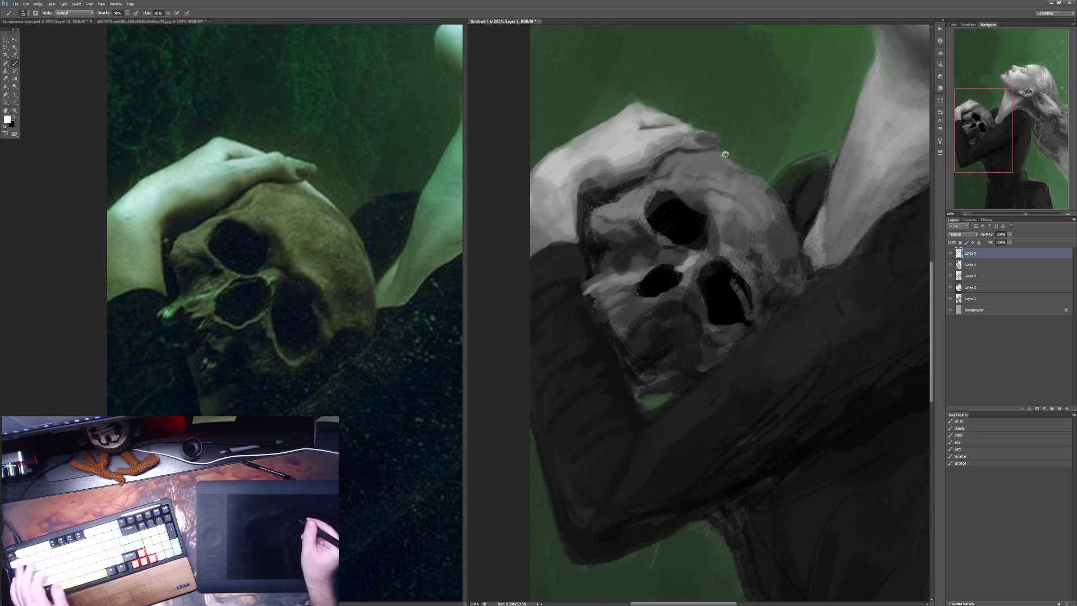
mouse_move(722, 156)
left_mouse_down()
mouse_move(741, 163)
mouse_move(721, 159)
left_mouse_up()
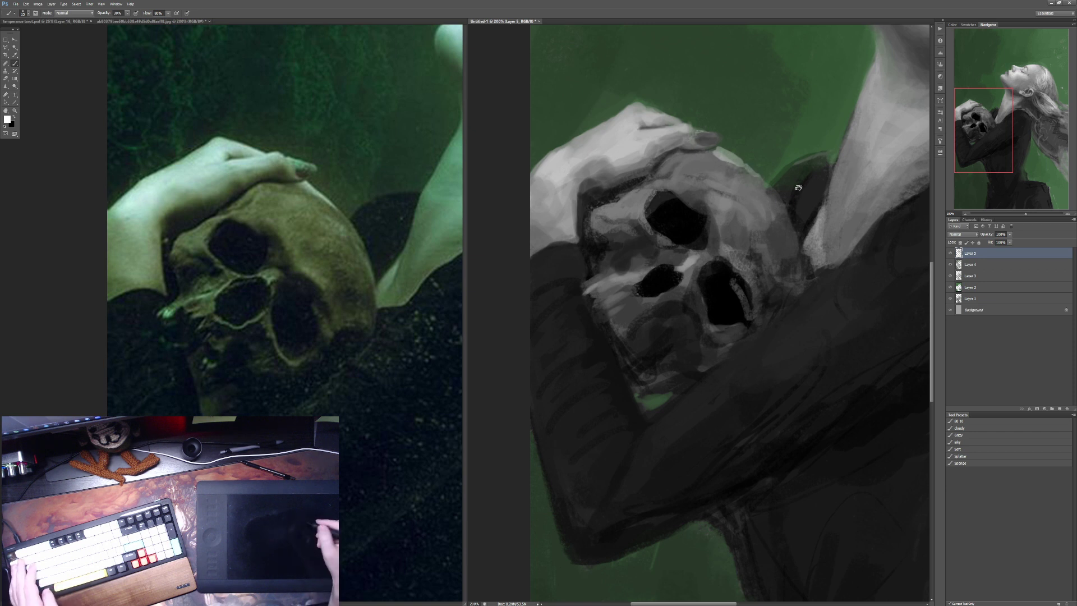
Step: Darken the skull's upper right edge with dark grey at 80%, then enlarge the brush at 40-70% opacity
left_click(776, 187, "alt")
key("8")
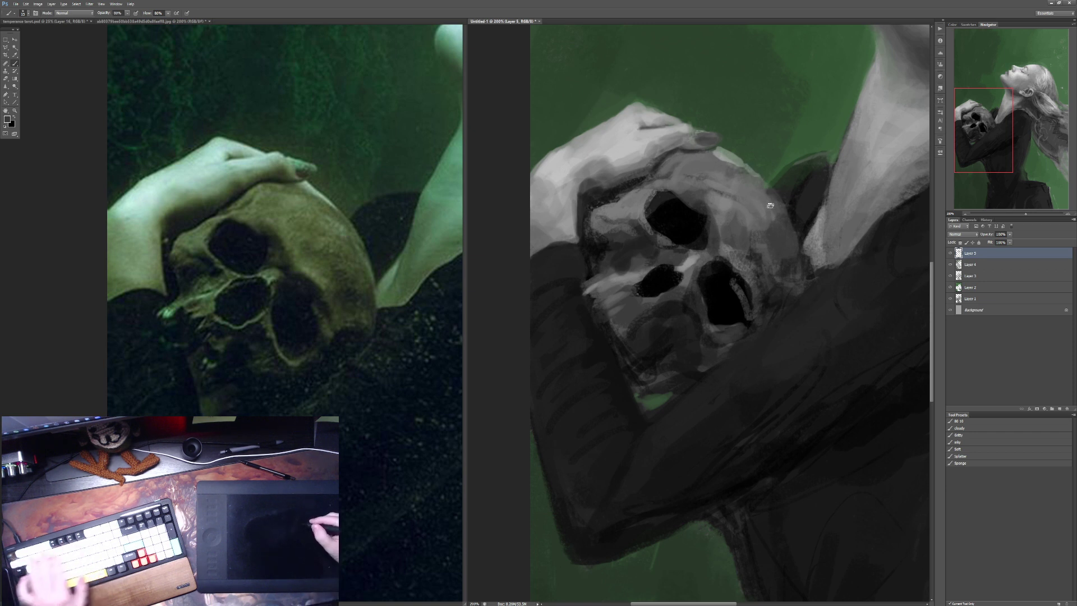
mouse_move(764, 191)
left_mouse_down()
mouse_move(743, 179)
mouse_move(773, 192)
left_mouse_up()
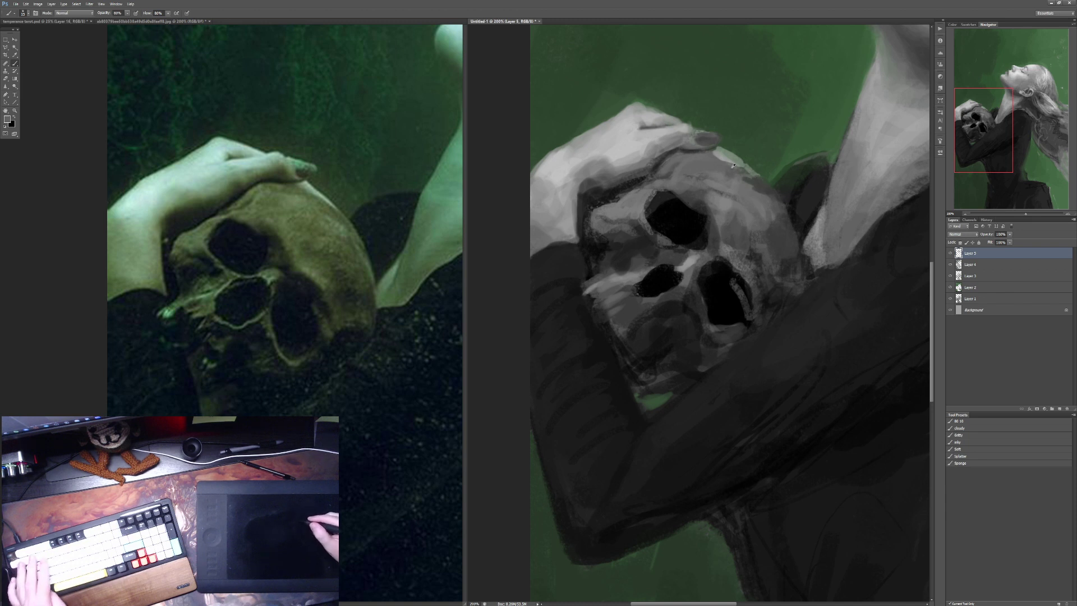
key("4")
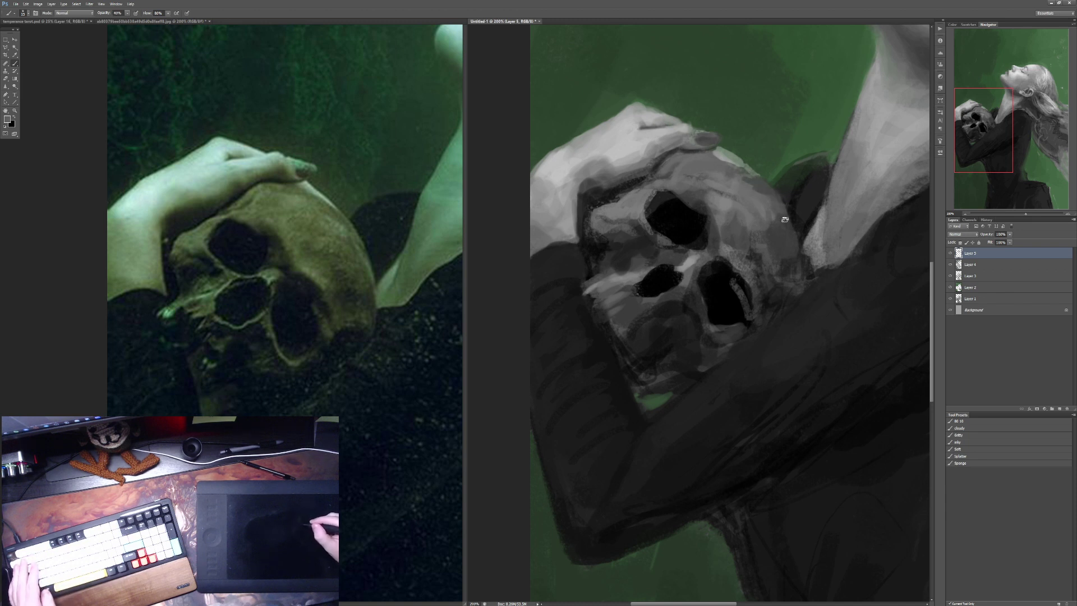
key("6")
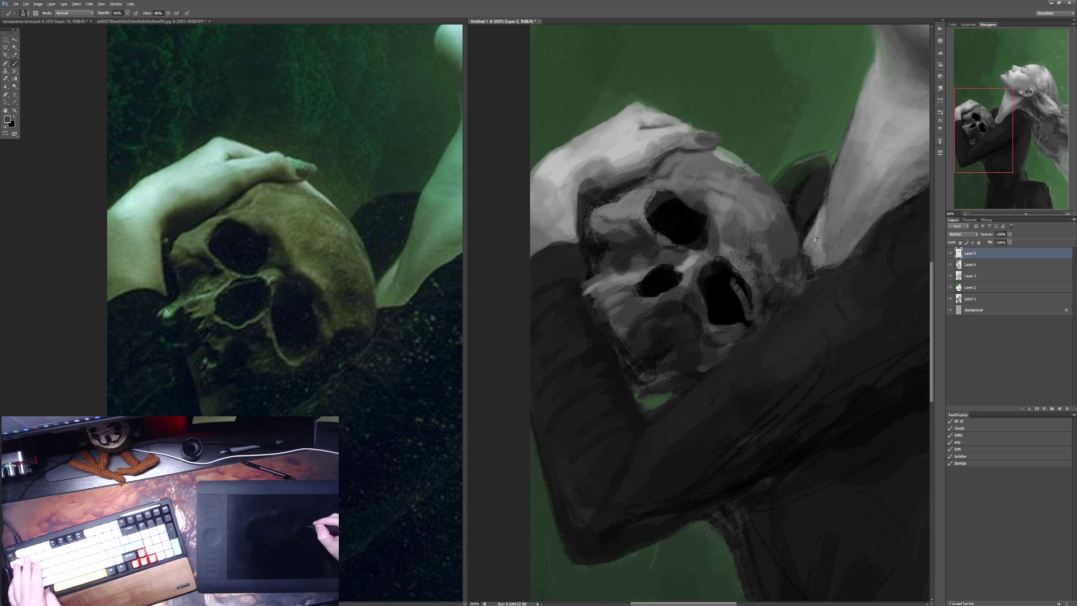
key("4")
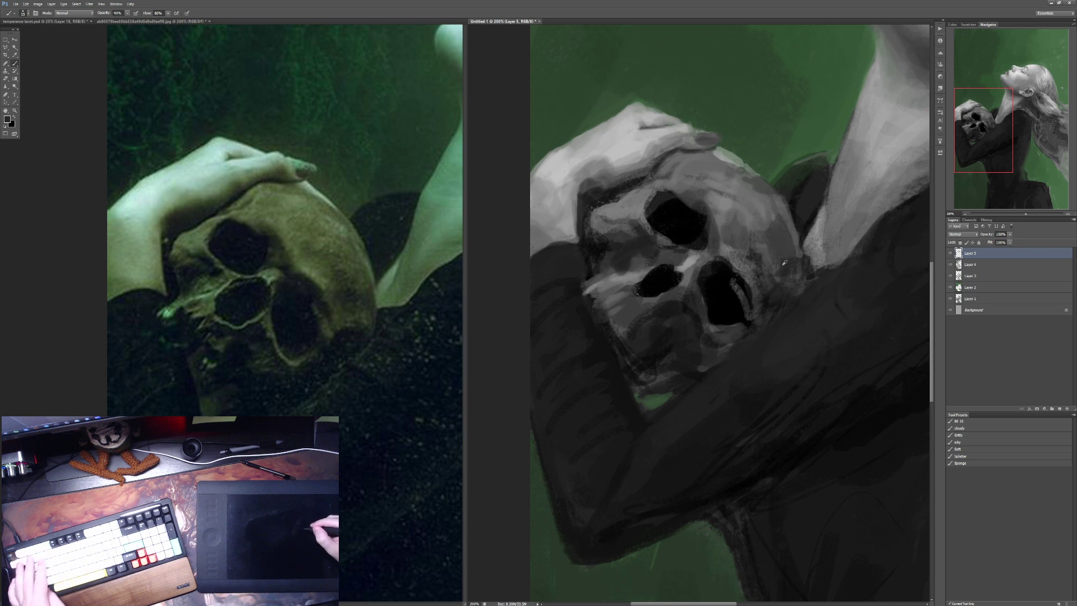
key("5")
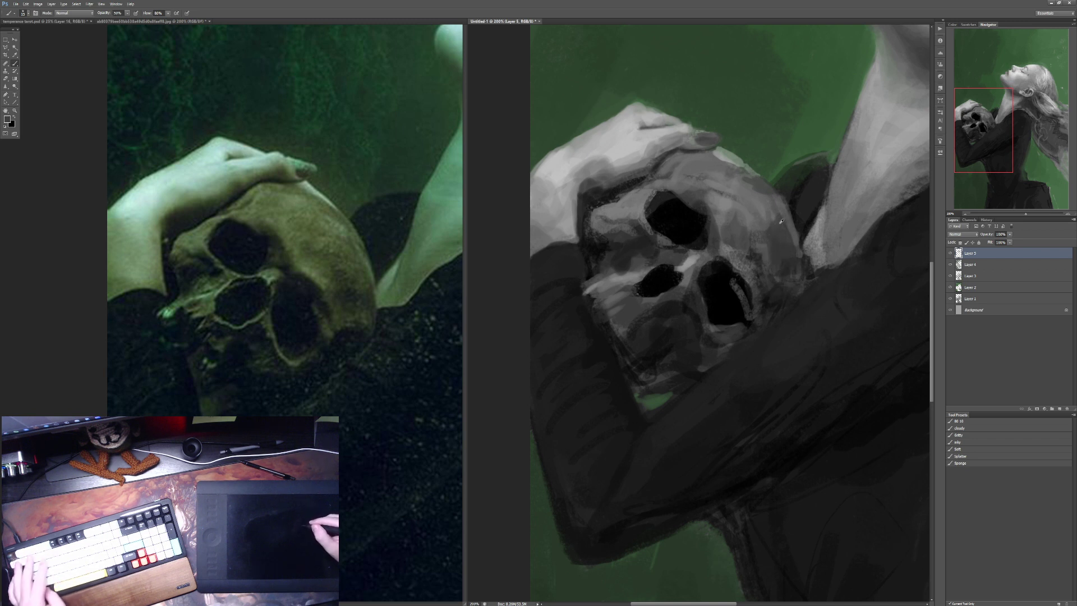
key("4")
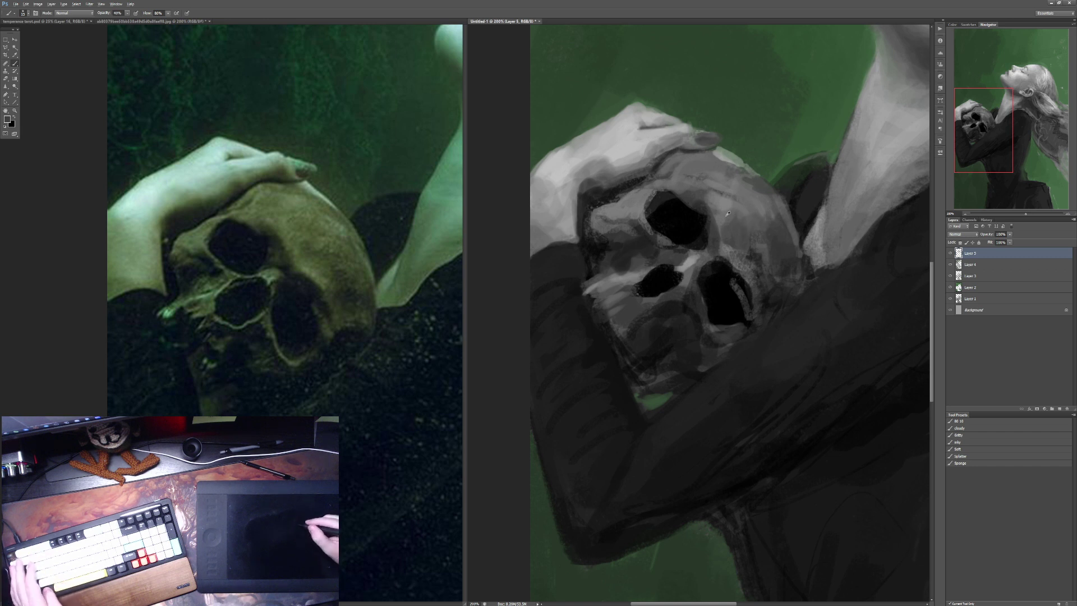
key("7")
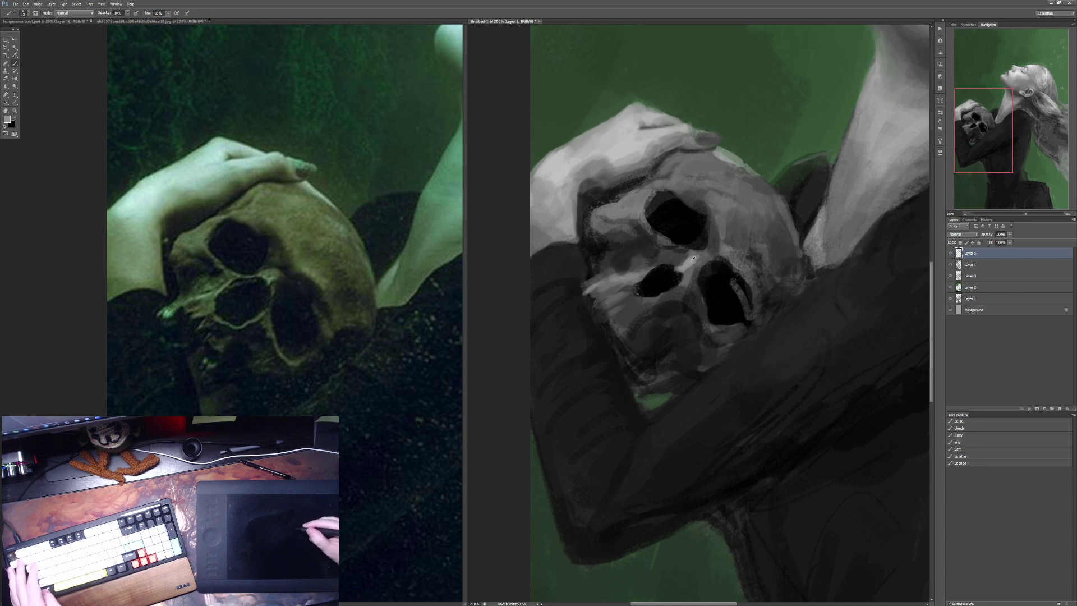
key("bracketright")
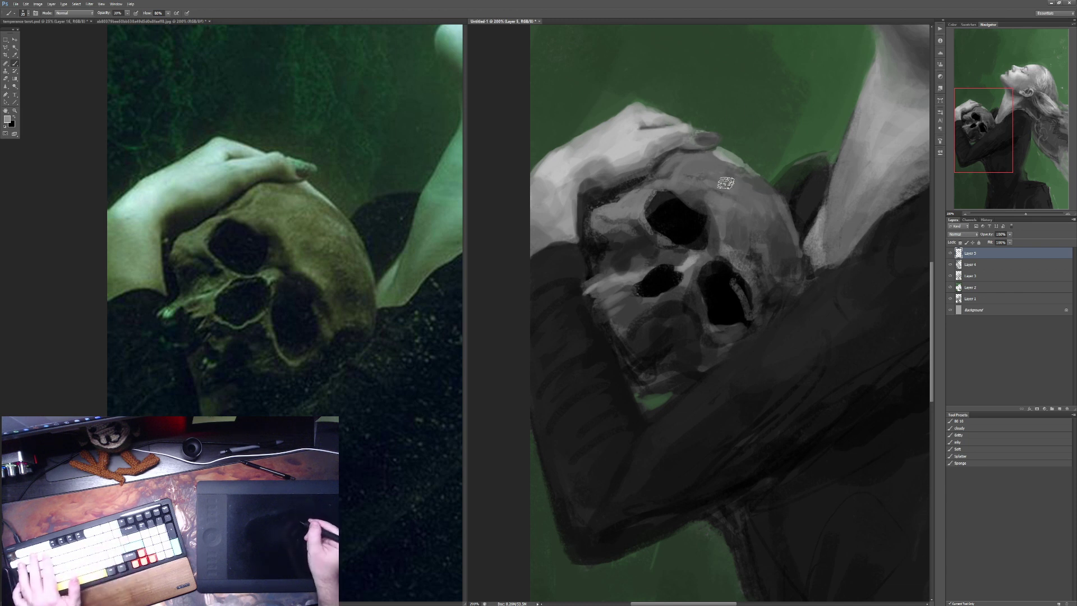
key("4")
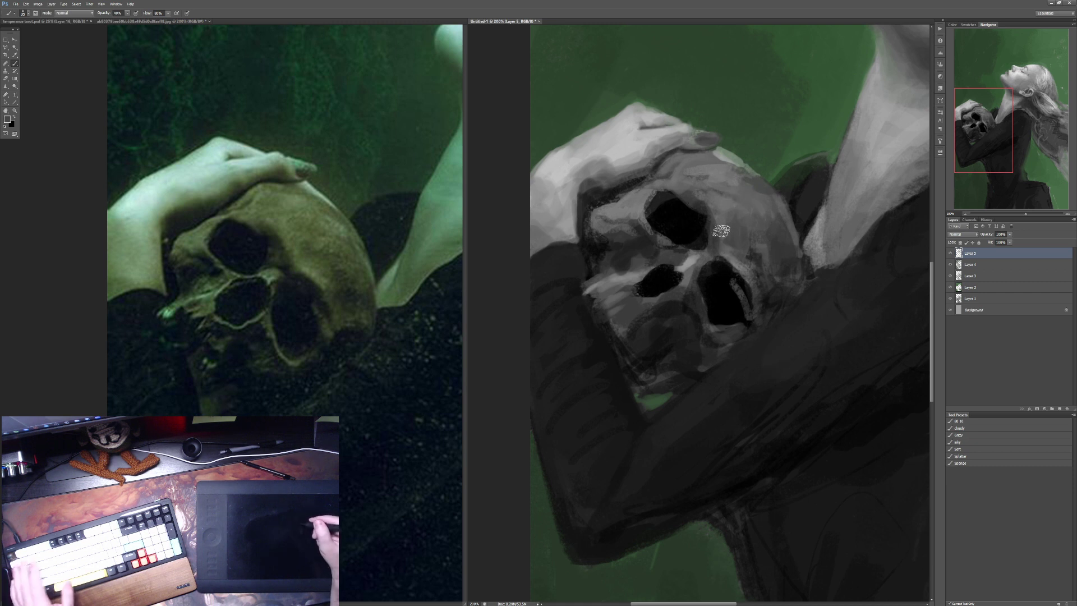
Step: Extend and reshape the nose cavity in black at 90-100% opacity, darkening beside the eye socket
key("5")
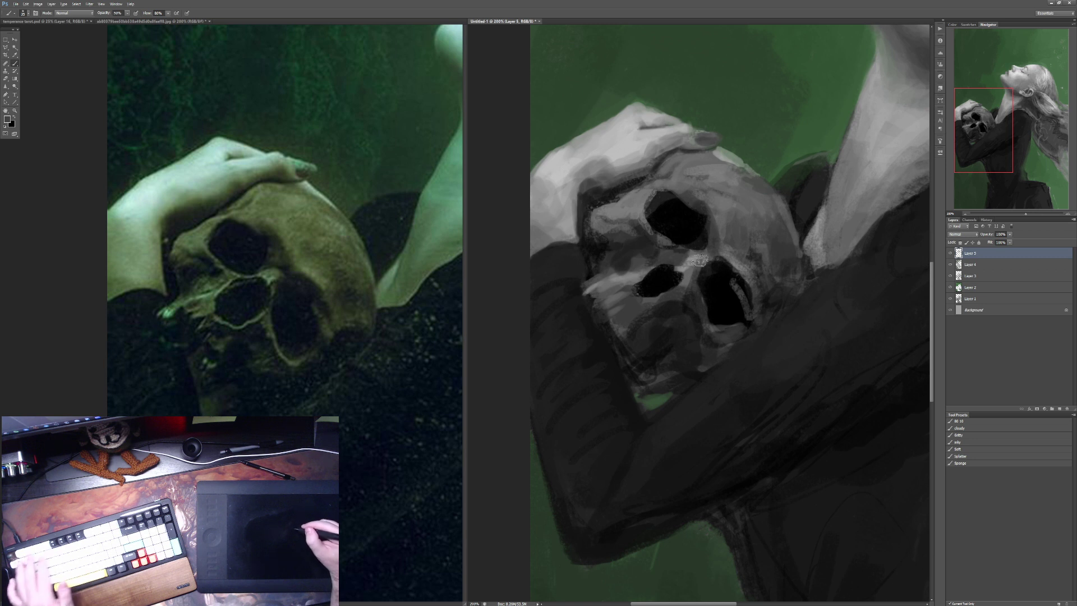
left_click(686, 276, "alt")
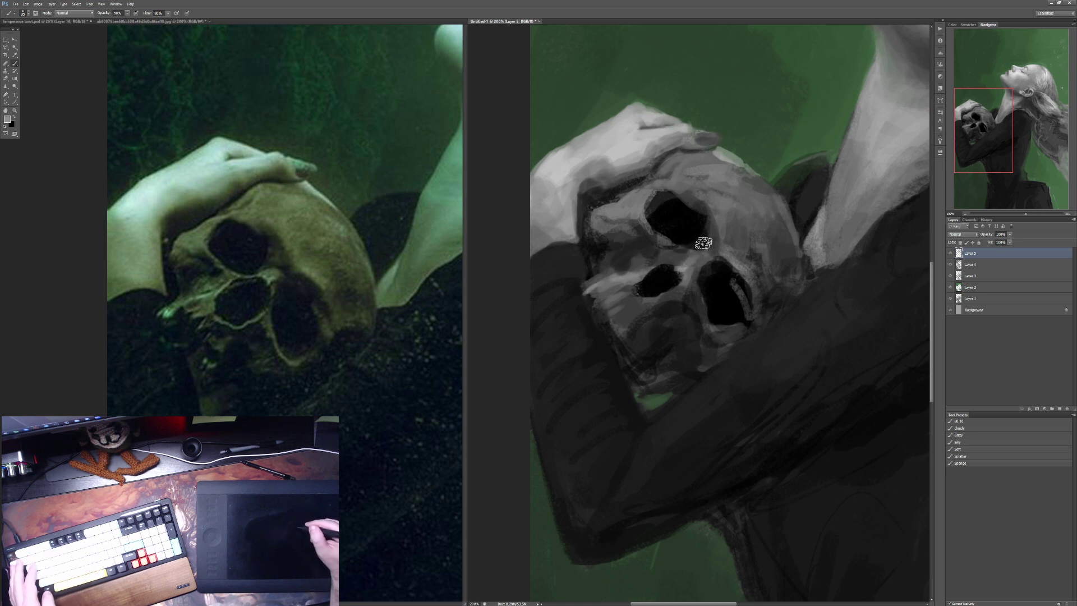
left_click(675, 285, "alt")
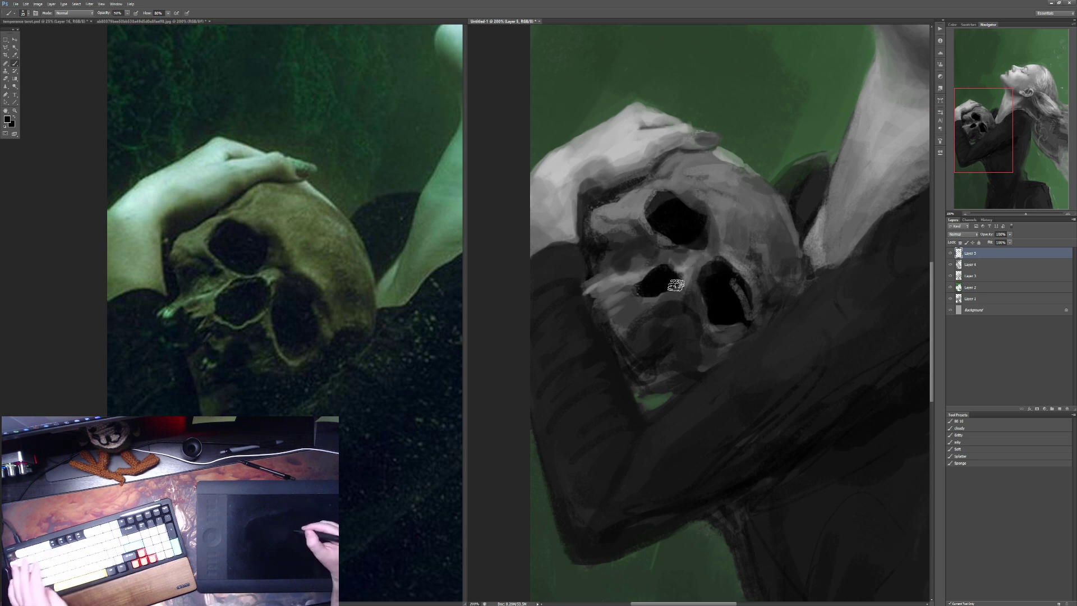
key("9")
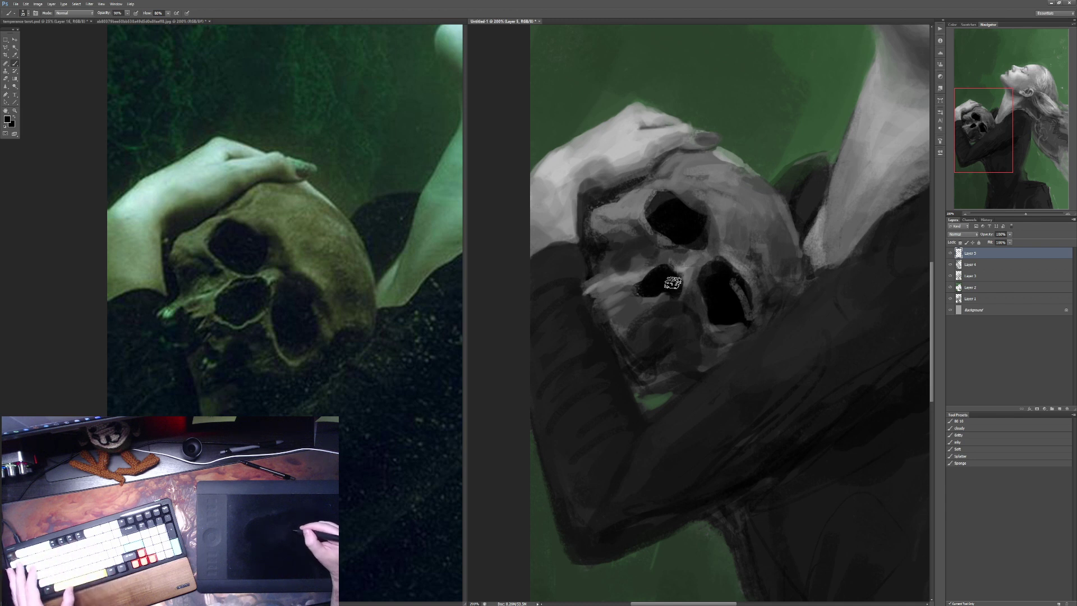
mouse_move(672, 284)
left_mouse_down()
mouse_move(653, 301)
mouse_move(638, 293)
mouse_move(672, 252)
mouse_move(644, 282)
left_mouse_up()
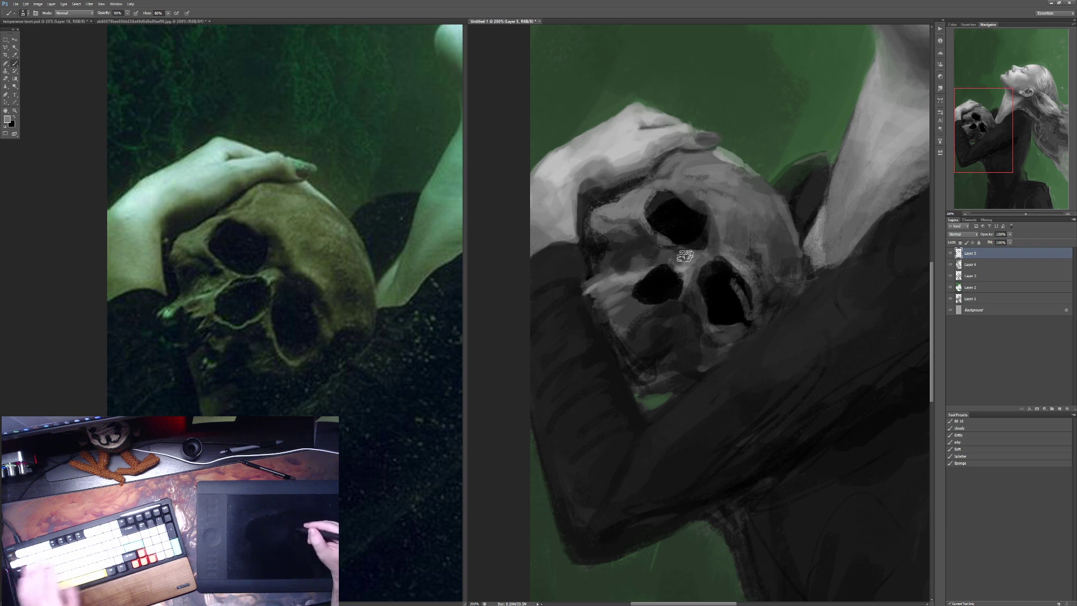
key("0")
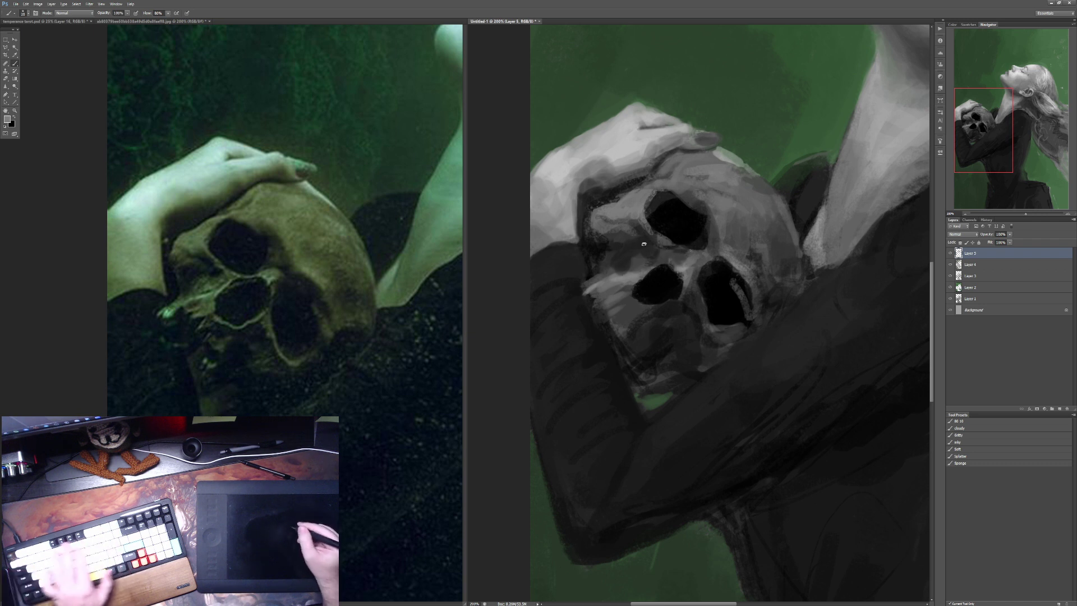
key("9")
left_click_drag(640, 285, 647, 273)
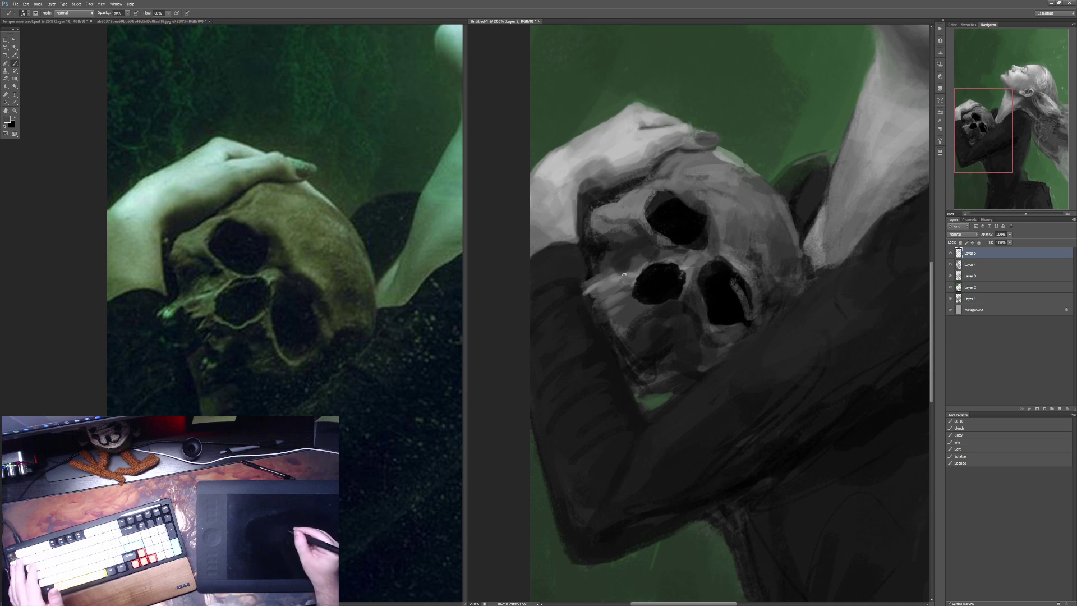
left_click_drag(624, 274, 637, 271)
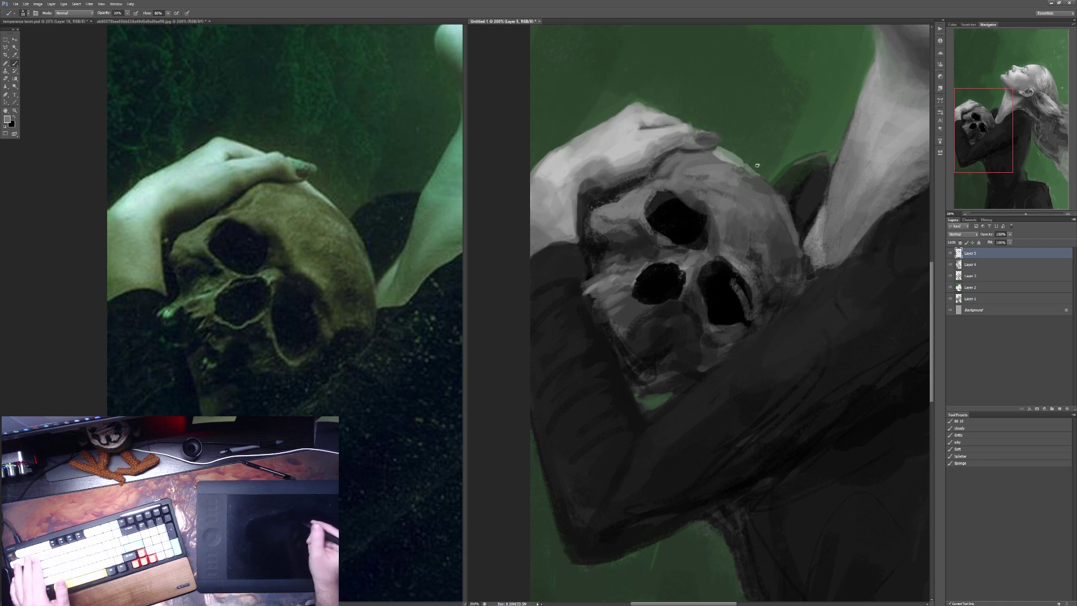
Step: Paint a thin dark line along the skull's left edge at 30% opacity, sampling edge tones
key("6")
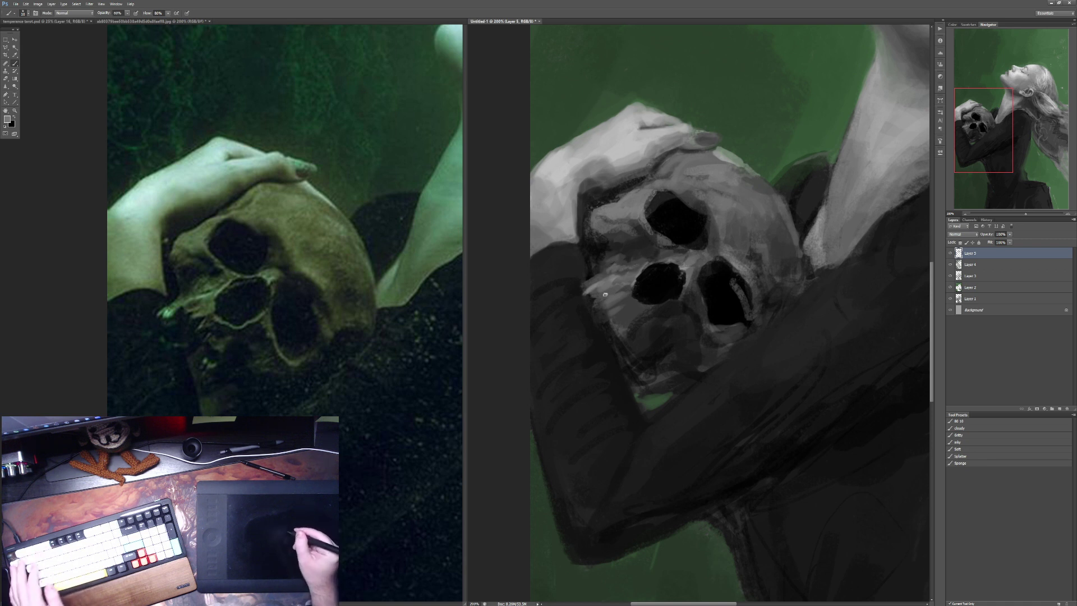
key("x")
key("9")
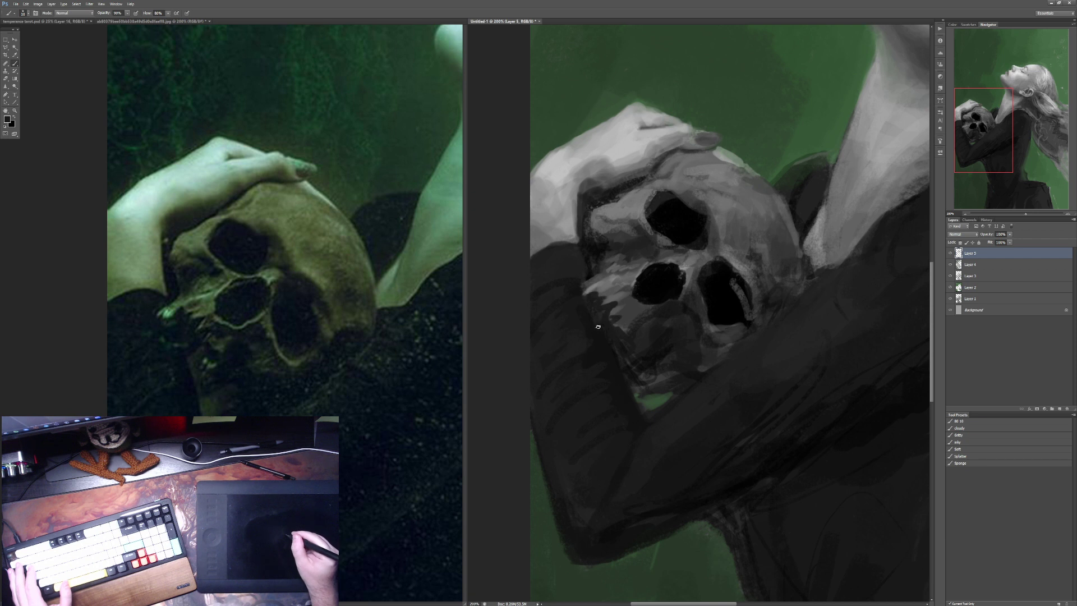
left_click(590, 287, "alt")
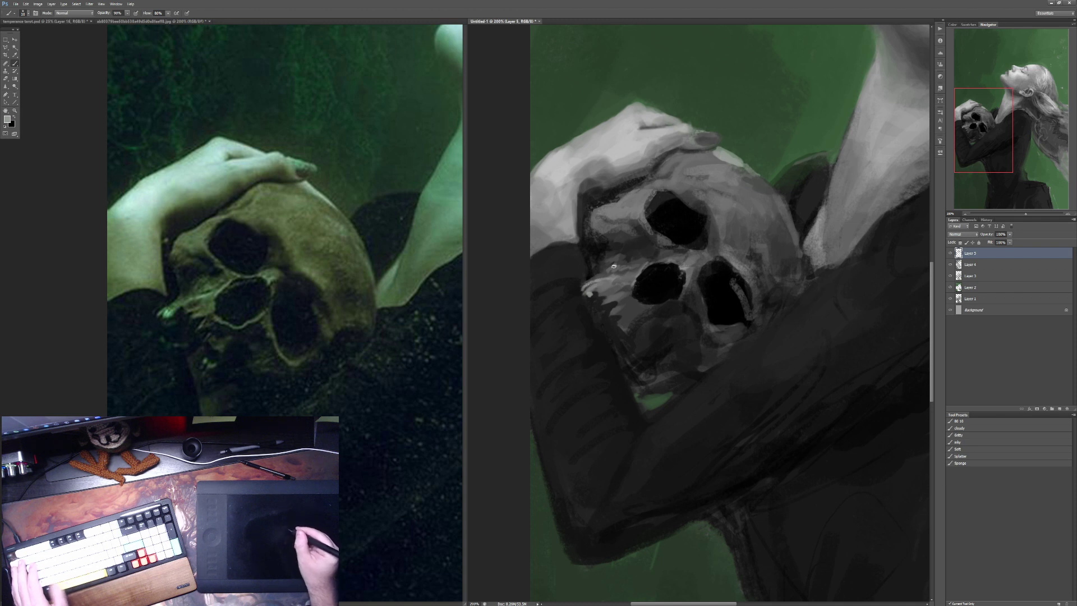
left_click(593, 269, "alt")
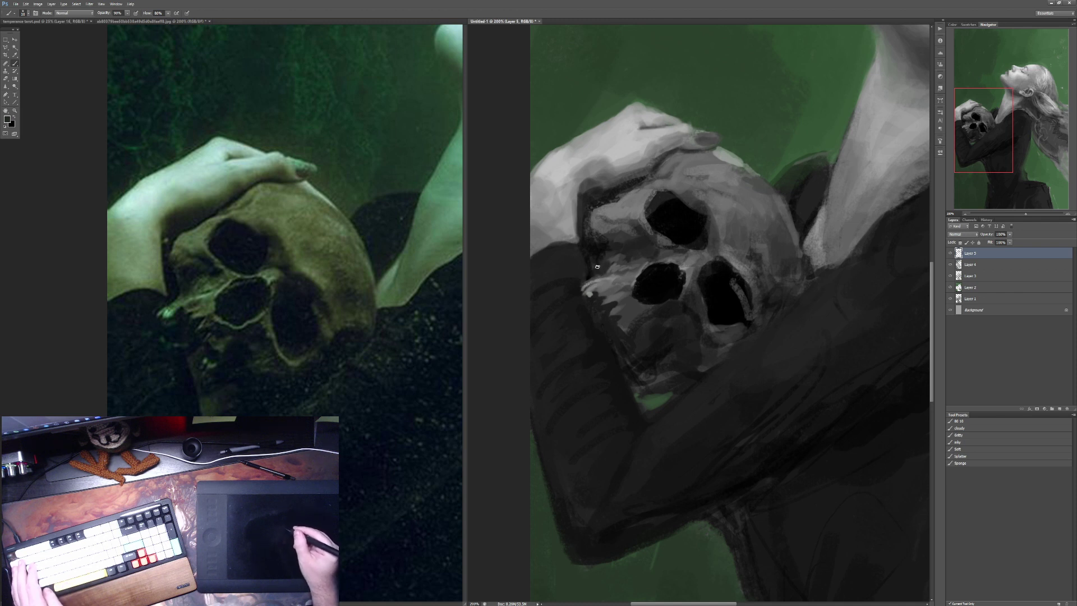
key("3")
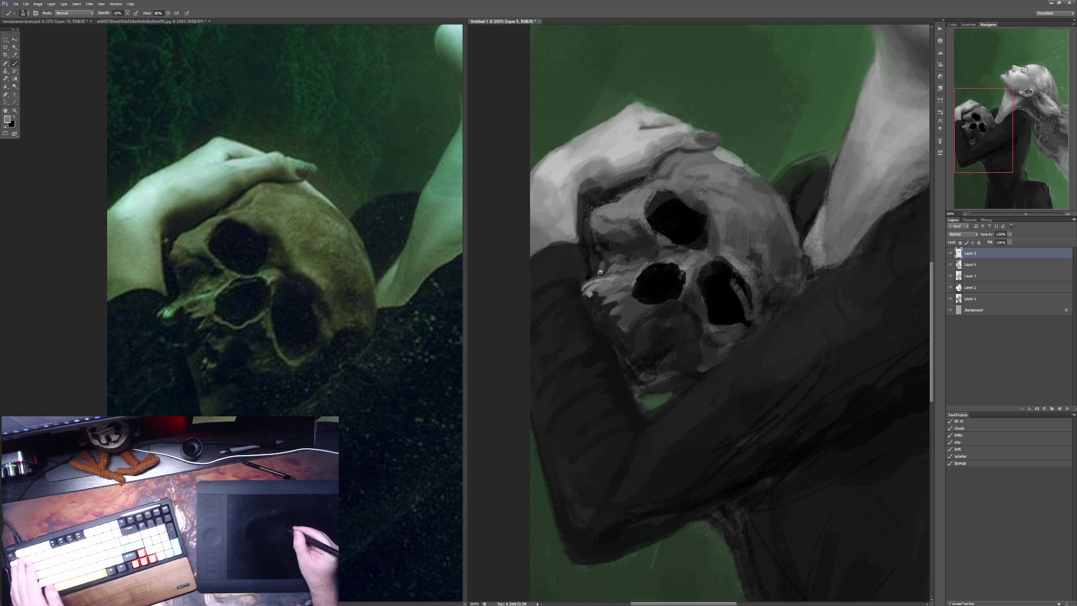
left_click(591, 263, "alt")
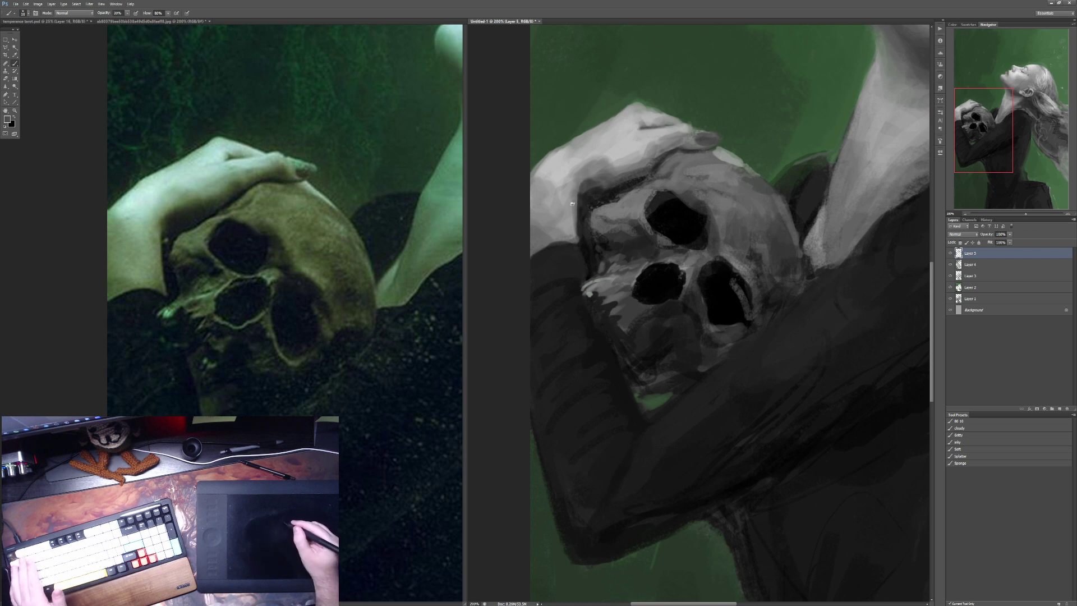
left_click_drag(571, 207, 572, 230)
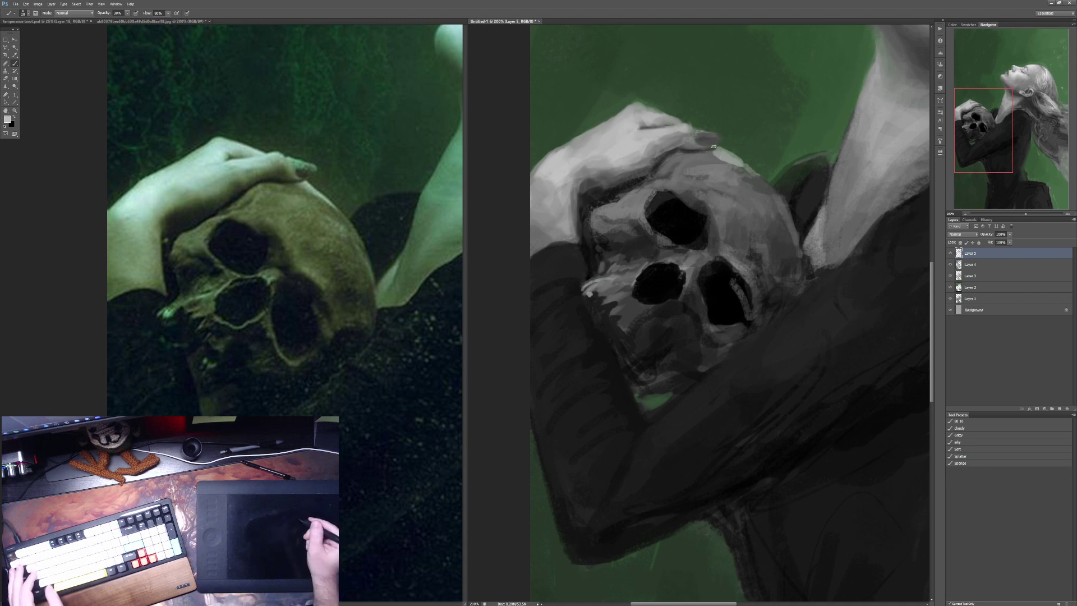
left_click(635, 131, "alt")
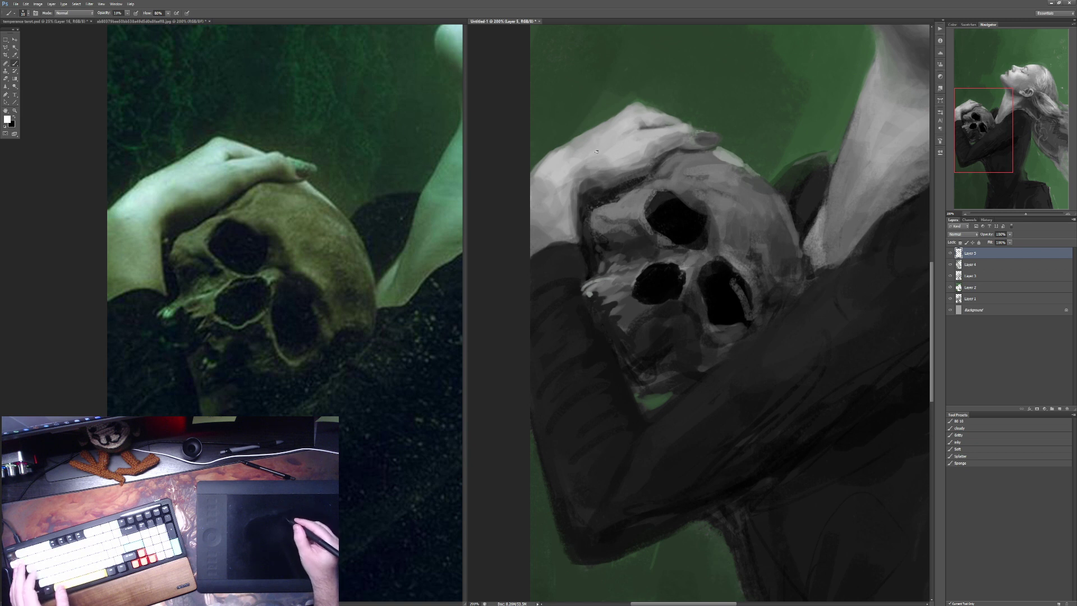
Step: Set a larger white brush at 20% opacity and zoom out to view the whole figure
left_click_drag(709, 267, 669, 264)
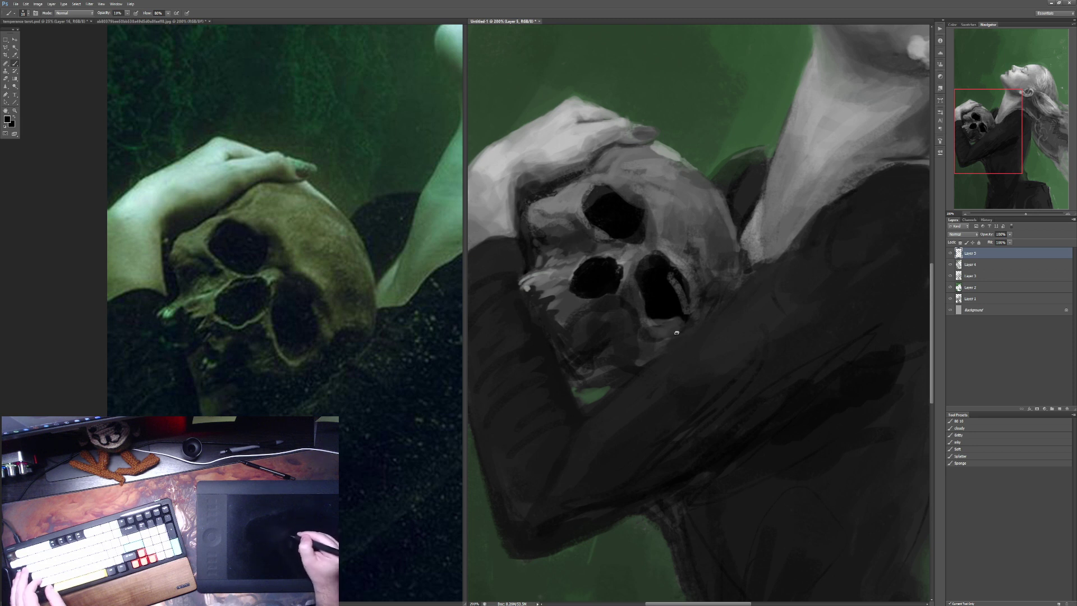
key("9")
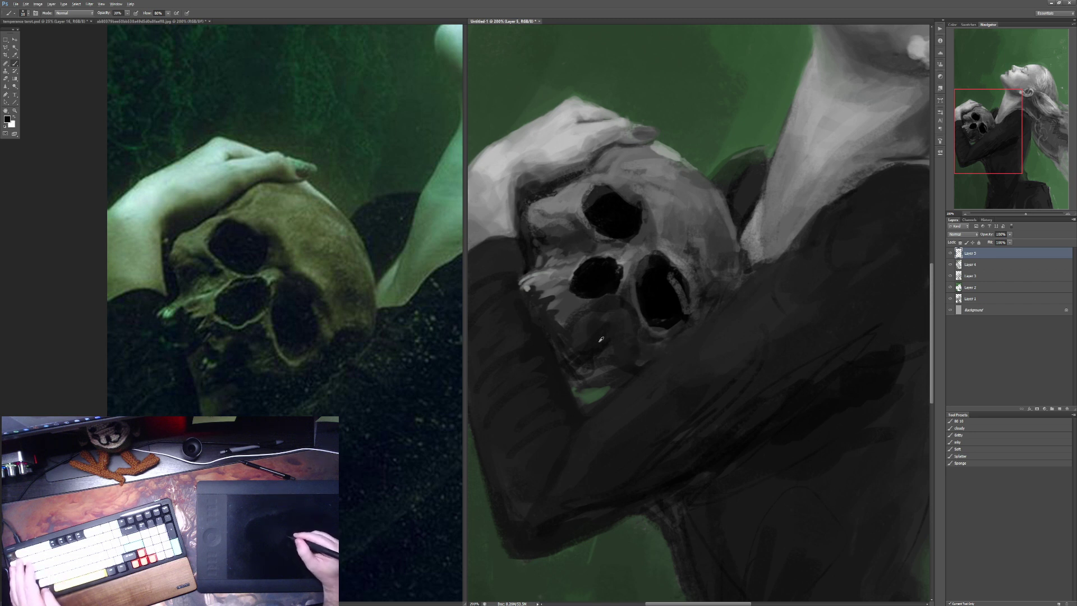
key("bracketright")
key("bracketright")
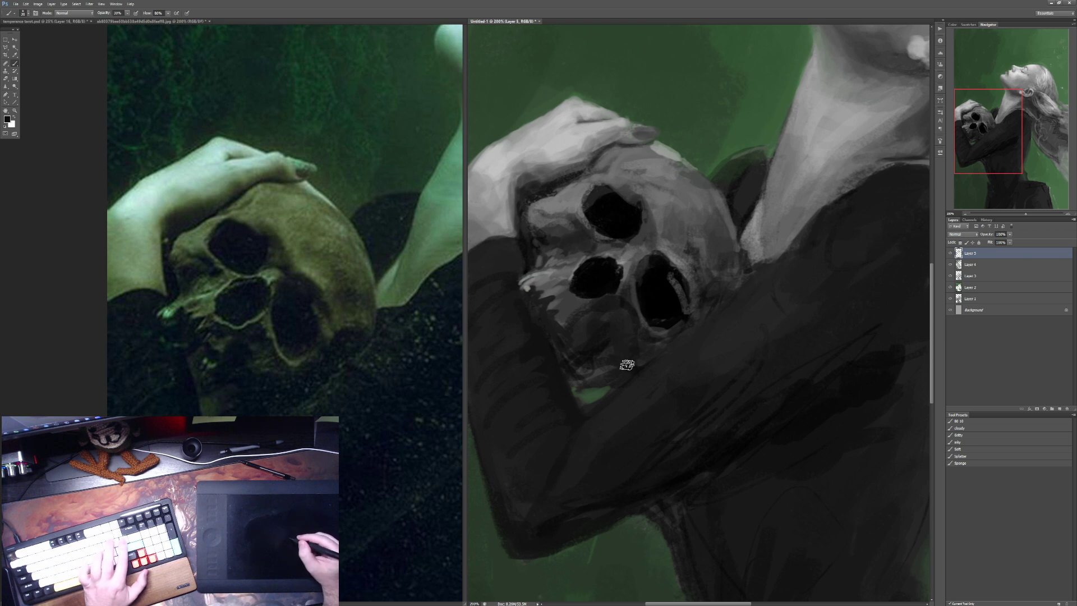
key("4")
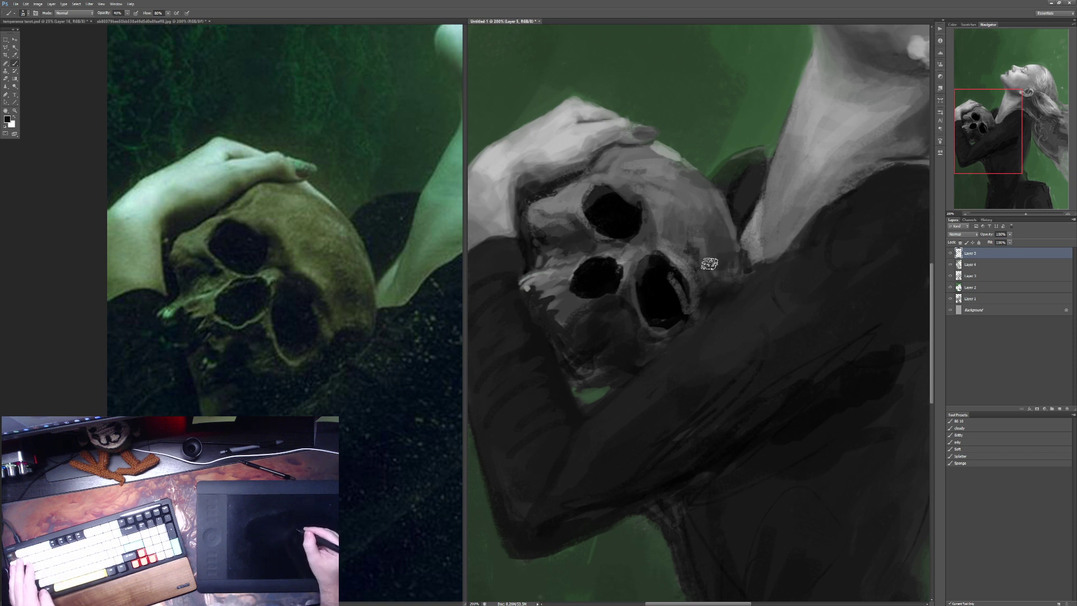
key("2")
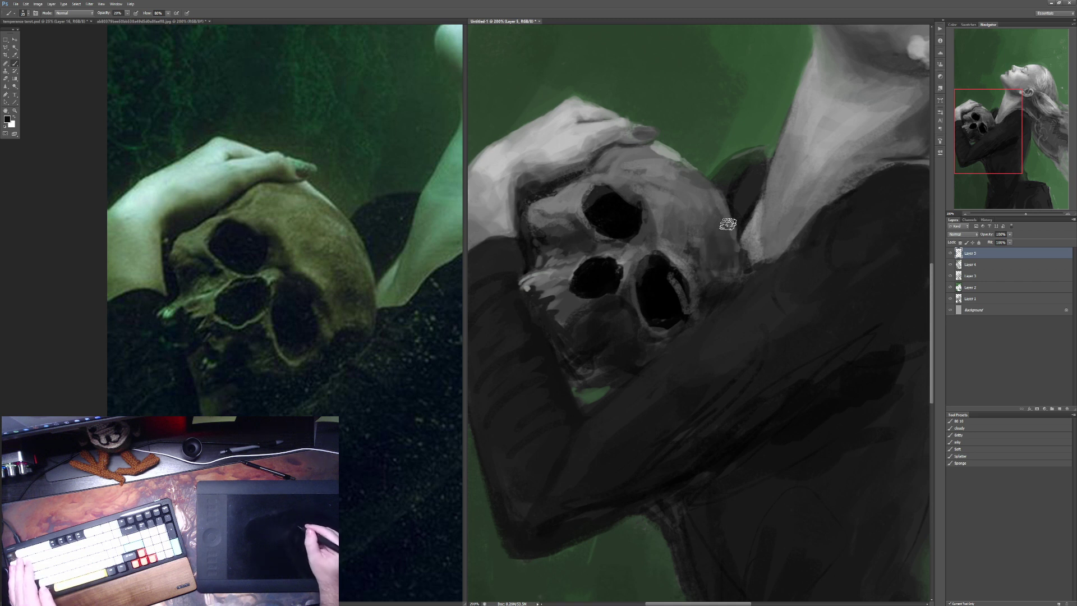
left_click(695, 218, "alt")
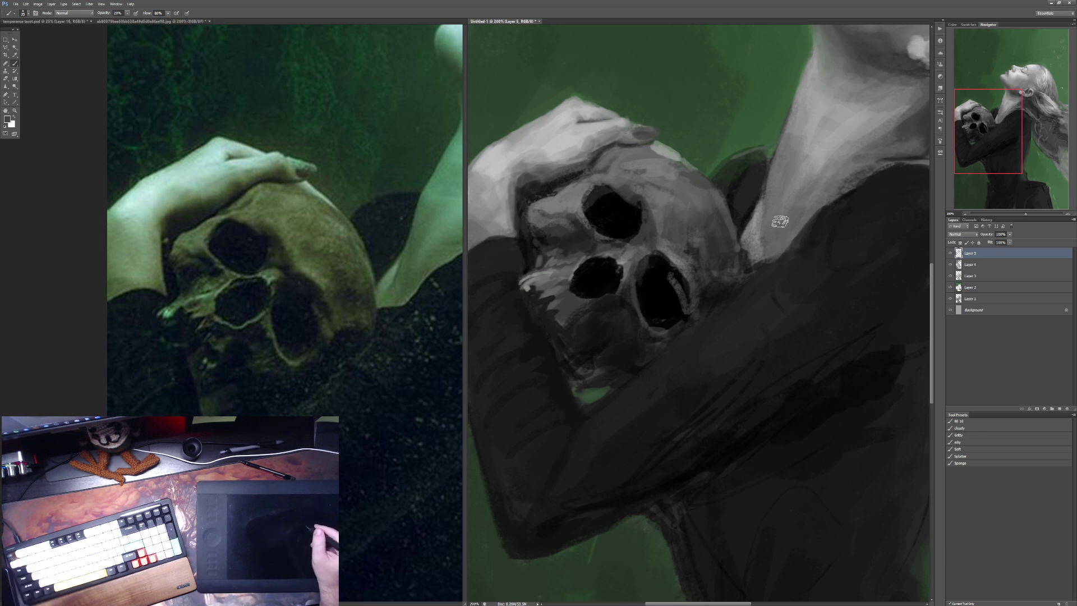
key("x")
key("ctrl+minus")
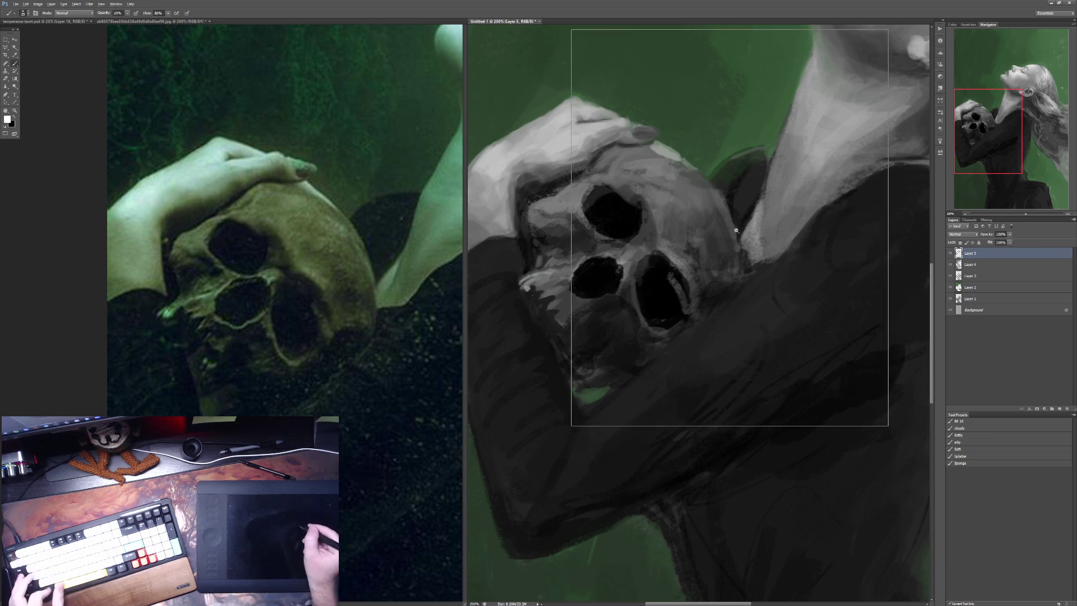
left_click_drag(774, 204, 733, 229)
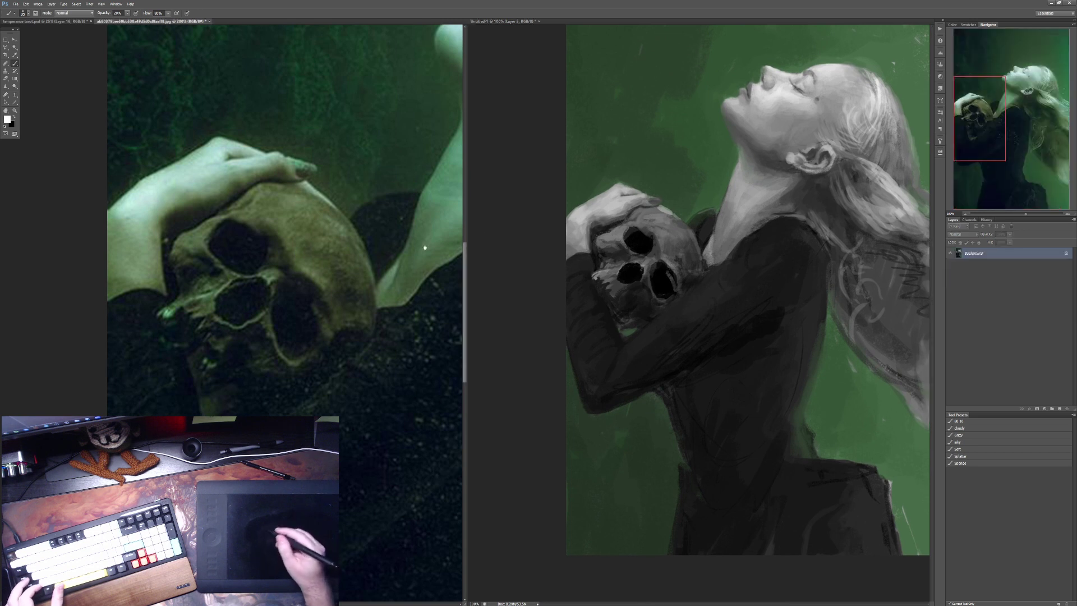
Step: Softly shade the neck in light grey using the 80 10 brush at size 50, 40% opacity
left_click_drag(443, 265, 339, 298)
key("ctrl+plus")
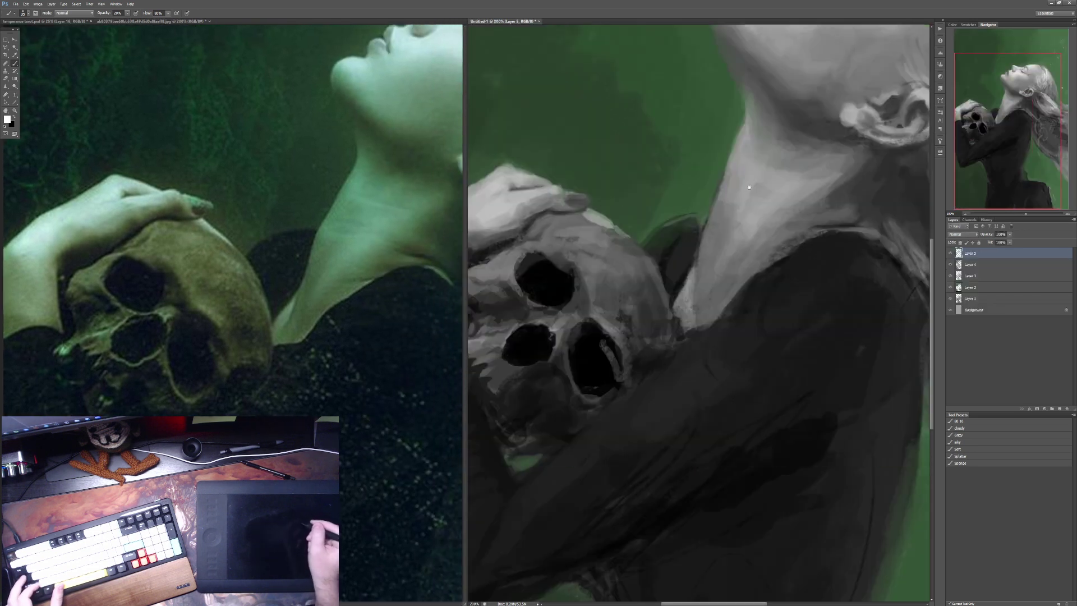
left_click(967, 421)
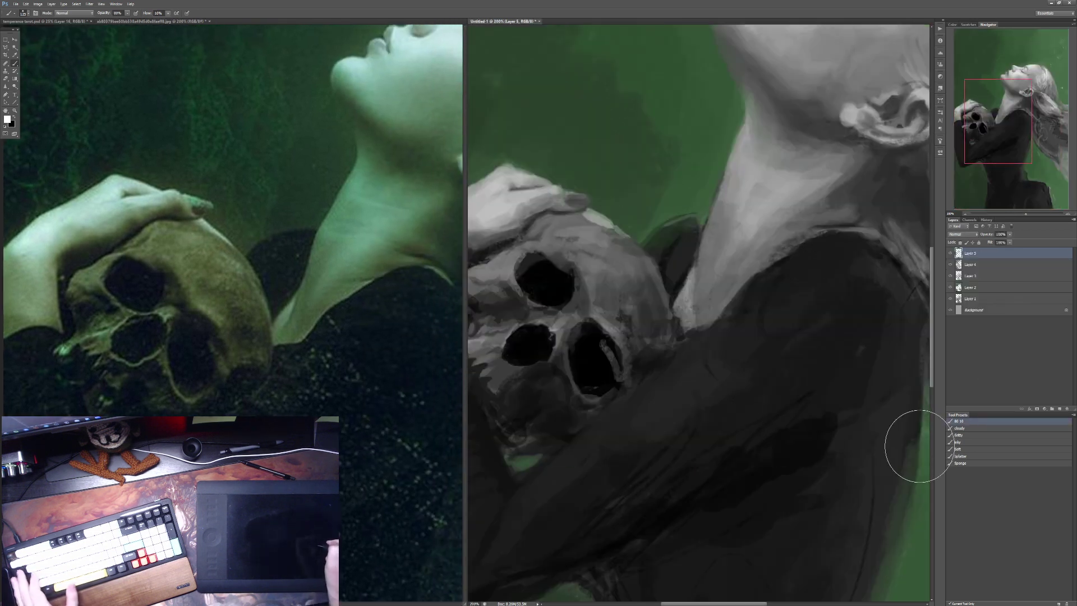
key("bracketleft")
key("bracketleft")
key("bracketleft")
key("bracketleft")
key("bracketleft")
key("bracketleft")
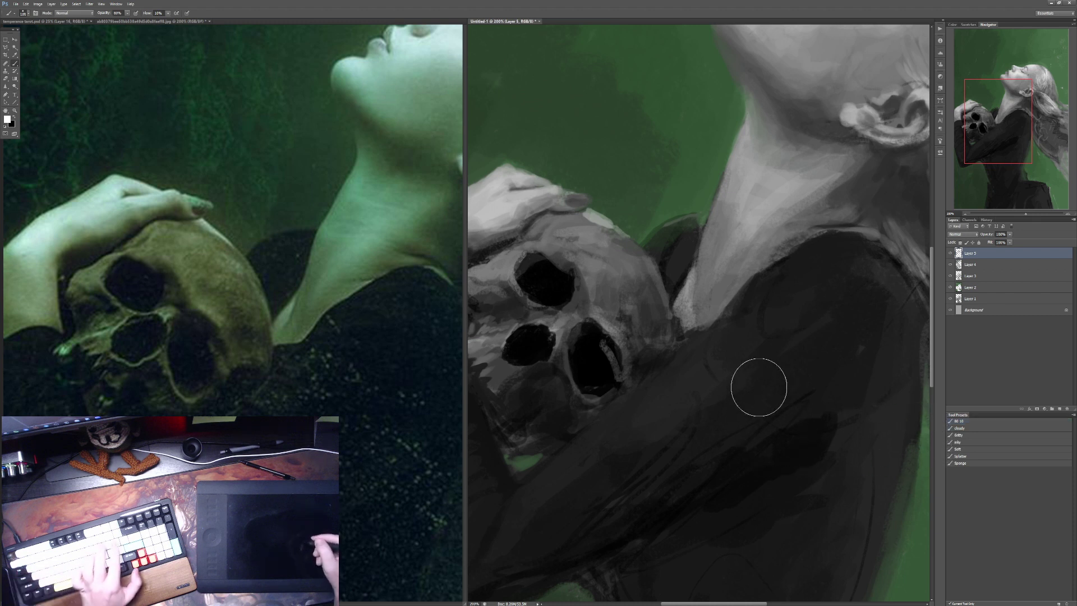
left_click(741, 170, "alt")
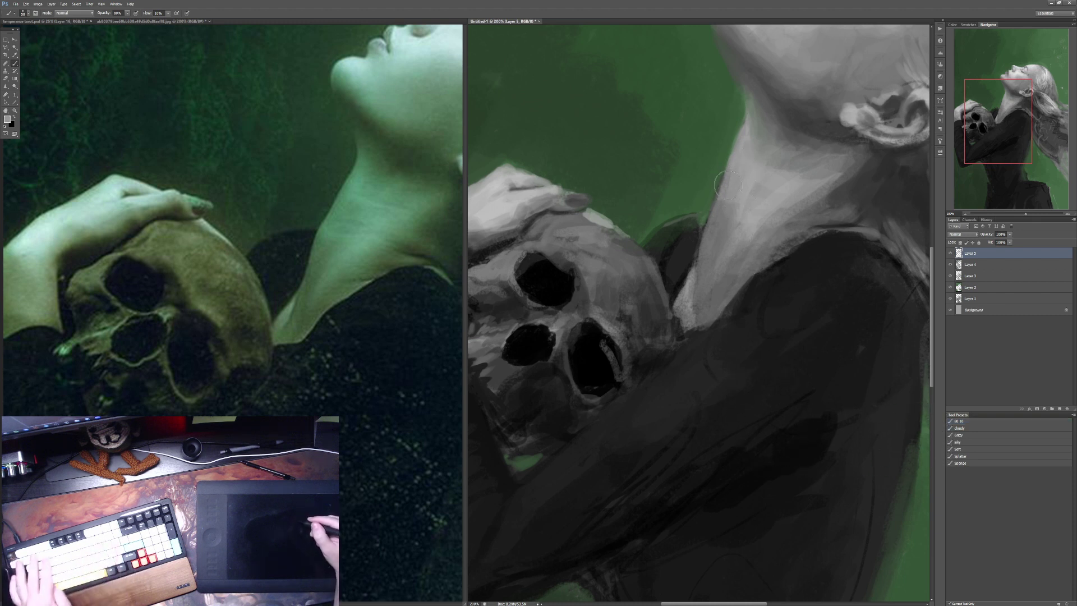
key("4")
mouse_move(715, 196)
left_mouse_down()
mouse_move(730, 156)
mouse_move(709, 233)
mouse_move(706, 213)
mouse_move(708, 229)
mouse_move(721, 205)
left_mouse_up()
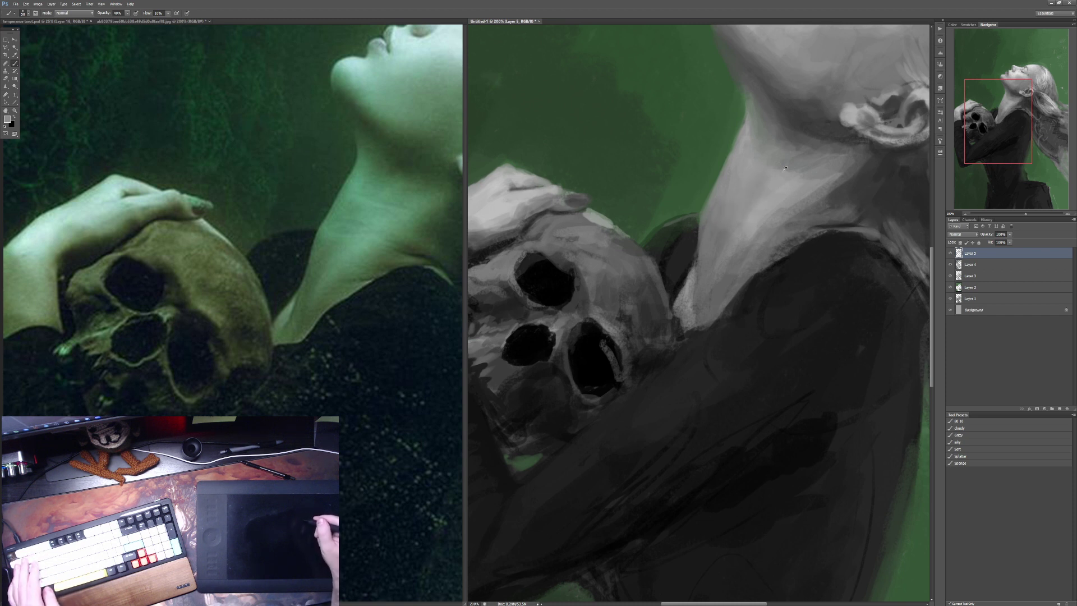
key("3")
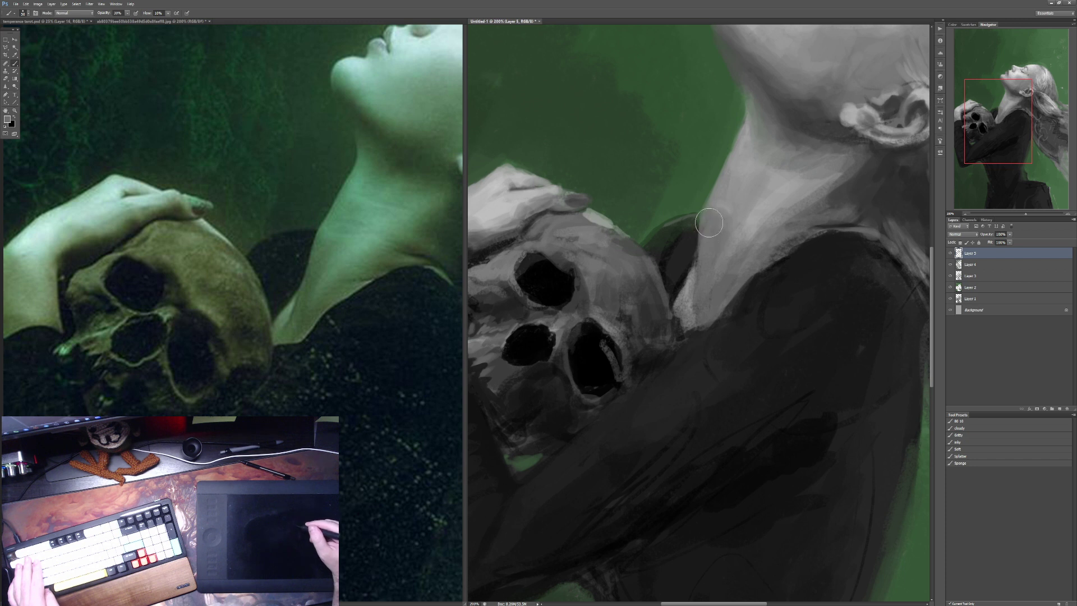
Step: Paint near-black strokes along the collar edge beside the neck at 20-30% opacity
left_click(698, 233, "alt")
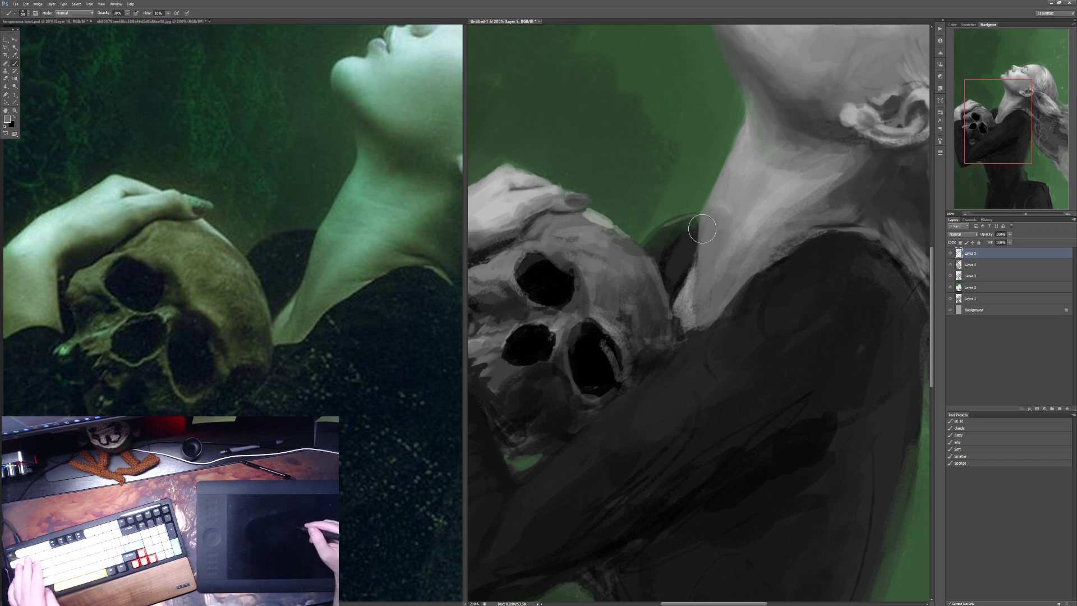
left_click(695, 228, "alt")
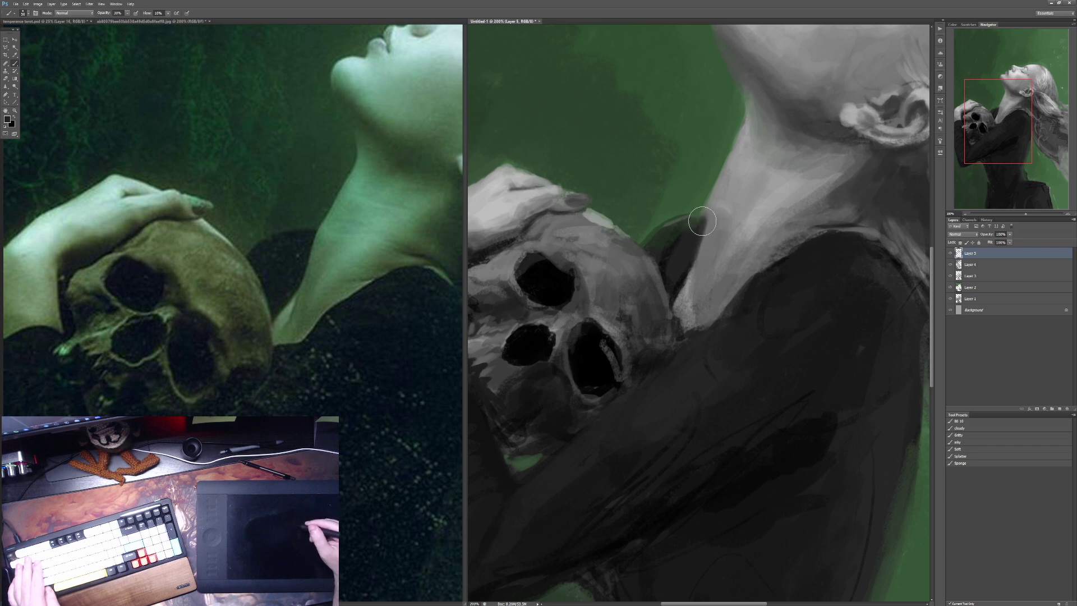
left_click(714, 181, "alt")
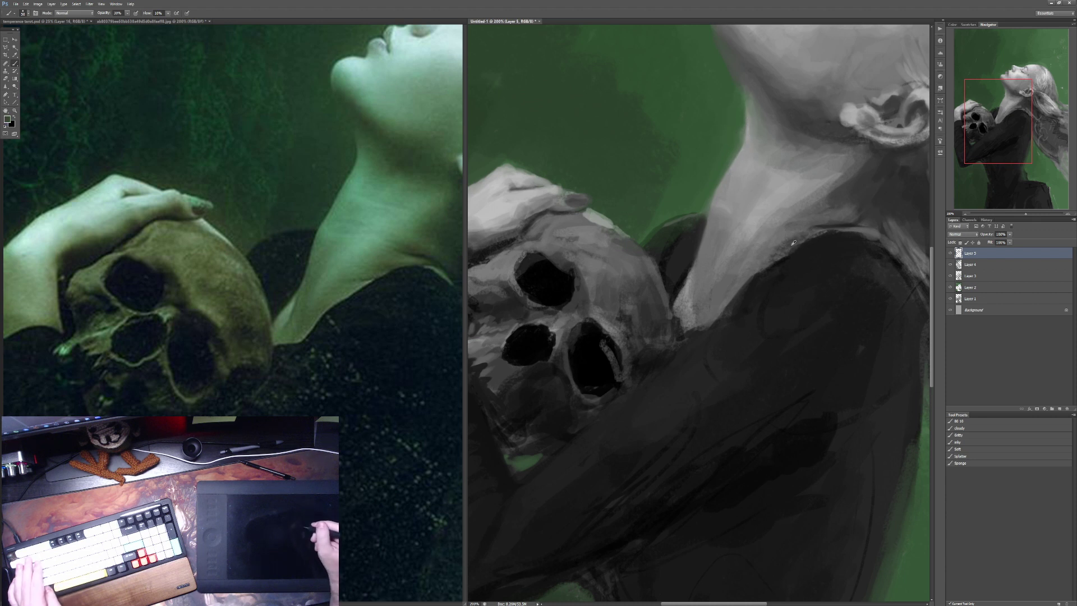
left_click(719, 298, "alt")
key("2")
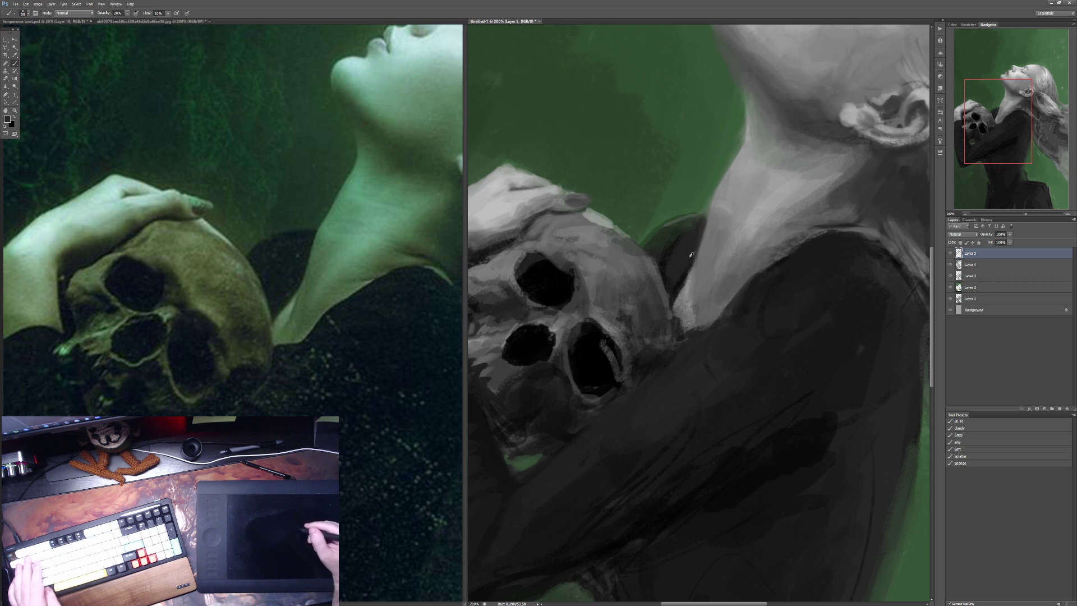
left_click(691, 281, "alt")
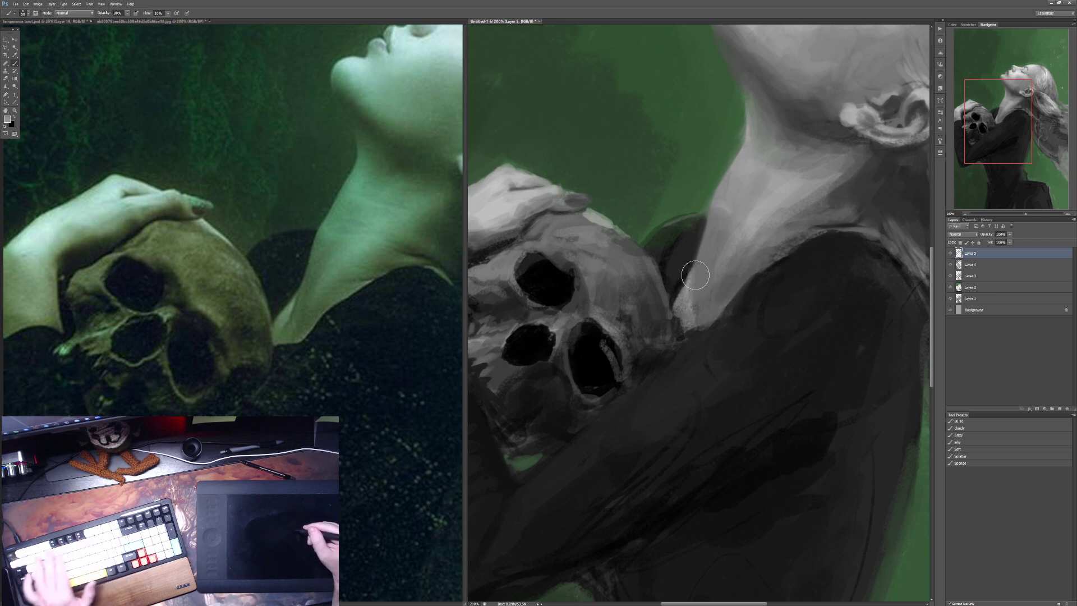
key("3")
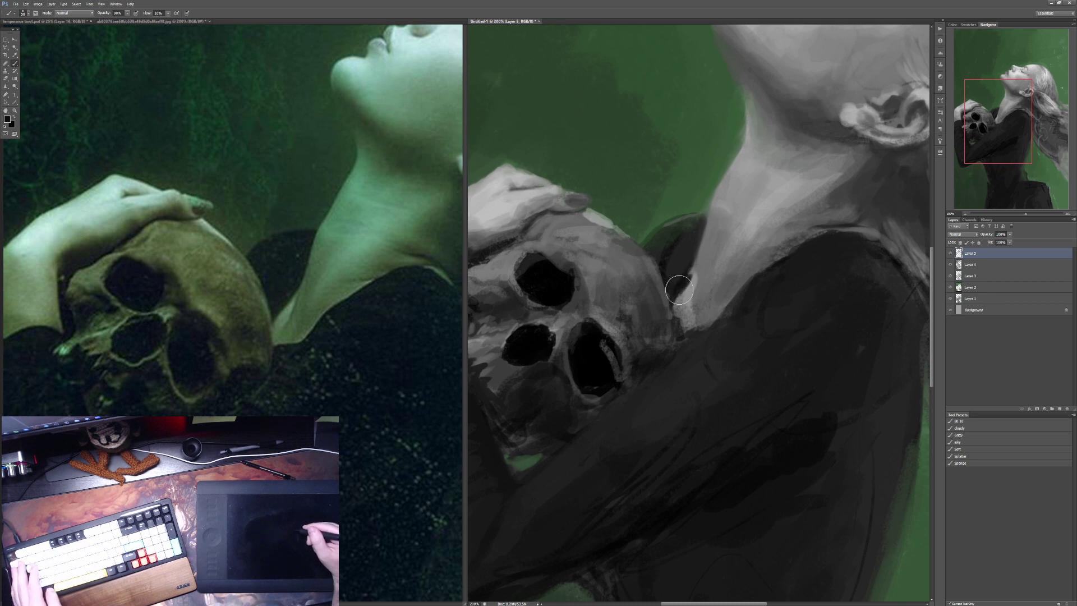
left_click(686, 279, "alt")
mouse_move(687, 279)
left_mouse_down()
mouse_move(725, 190)
mouse_move(692, 224)
mouse_move(708, 208)
left_mouse_up()
Step: Lighten the collar stroke, haze the background beside the neck, then pick the background green at 30%
left_click(702, 216, "alt")
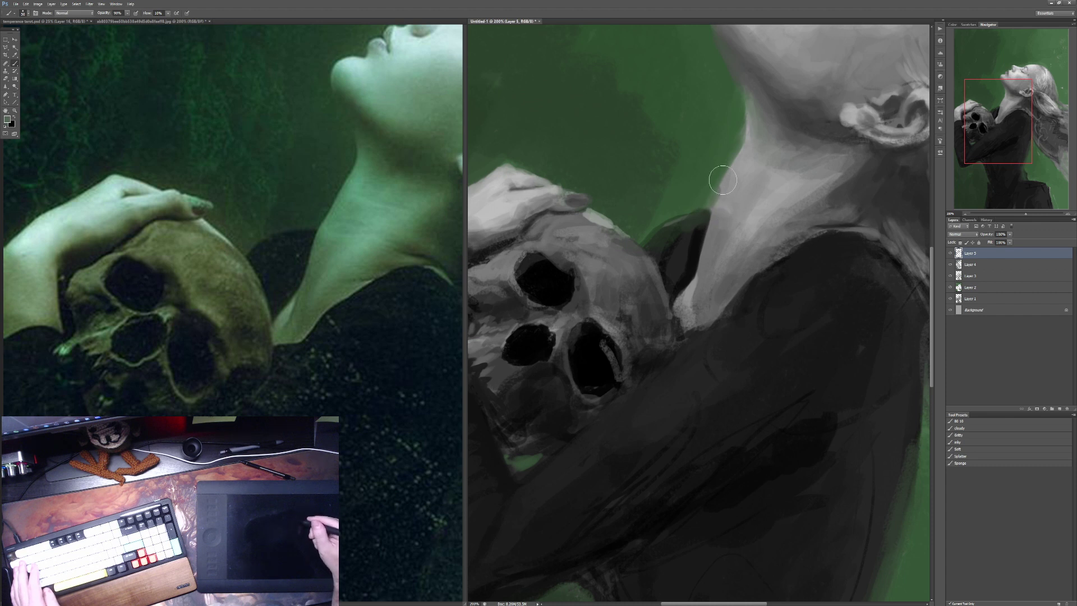
mouse_move(720, 185)
left_mouse_down()
mouse_move(735, 153)
mouse_move(711, 163)
mouse_move(729, 147)
mouse_move(720, 124)
mouse_move(702, 150)
mouse_move(697, 175)
mouse_move(717, 161)
mouse_move(698, 188)
mouse_move(727, 125)
mouse_move(666, 236)
left_mouse_up()
key("3")
left_click(702, 150, "alt")
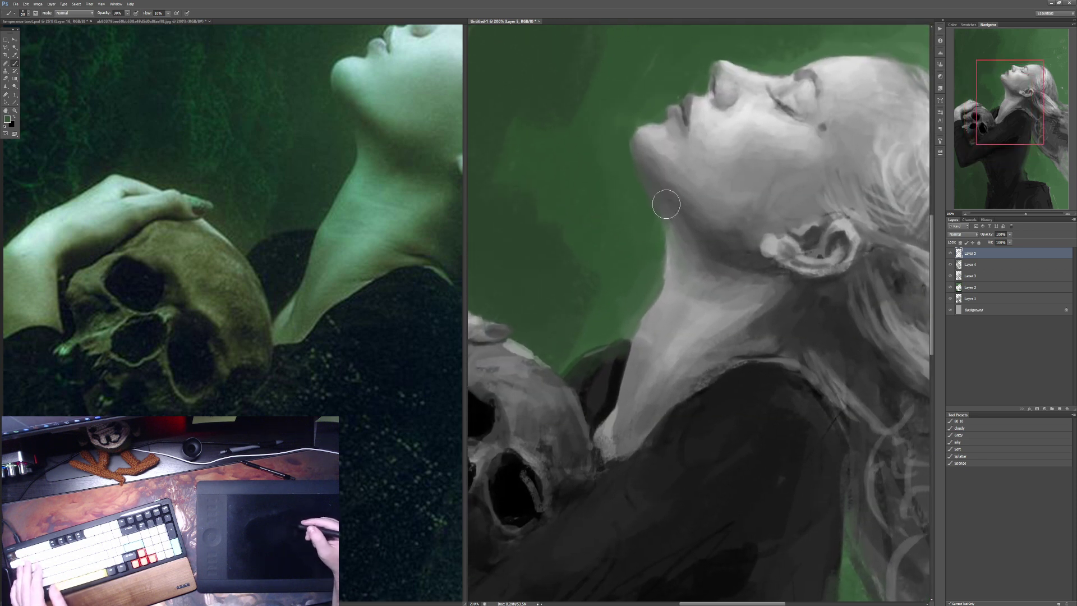
Step: Brush white haze along the forehead and hairline at 10-40% opacity with a smaller brush
mouse_move(687, 120)
left_mouse_down()
mouse_move(524, 185)
mouse_move(581, 205)
left_mouse_up()
key("x")
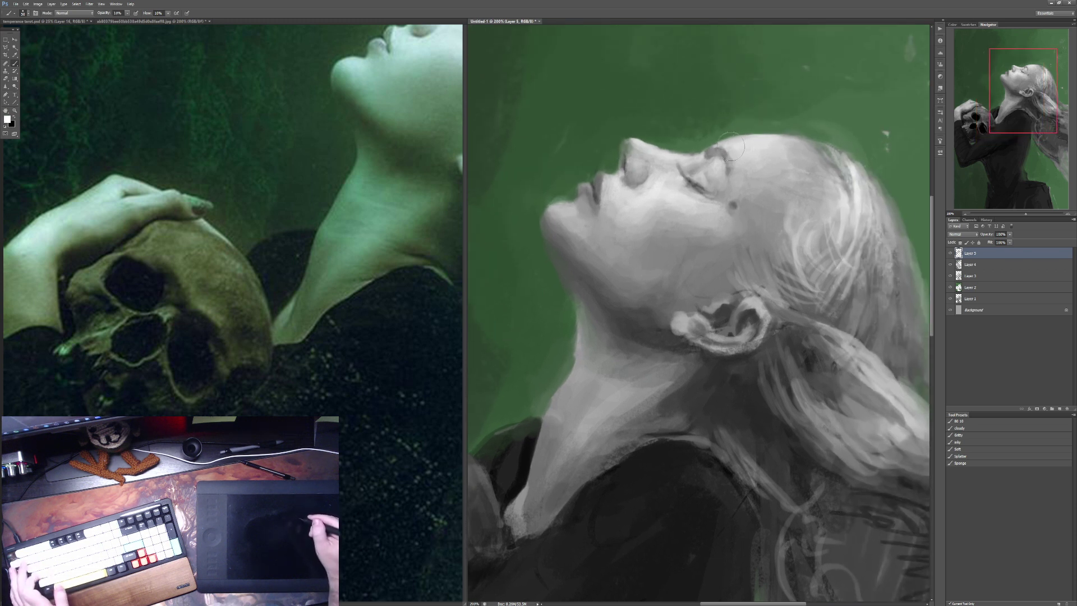
key("1")
mouse_move(734, 145)
left_mouse_down()
mouse_move(769, 128)
mouse_move(729, 128)
mouse_move(760, 137)
mouse_move(727, 121)
mouse_move(774, 119)
mouse_move(752, 113)
mouse_move(733, 132)
left_mouse_up()
key("3")
key("1")
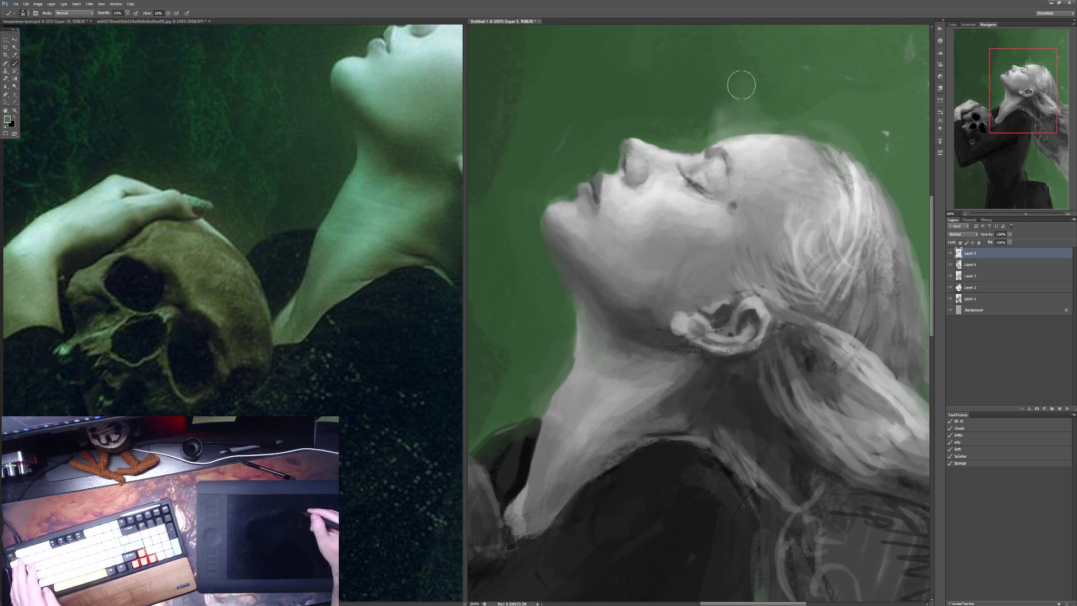
left_click_drag(761, 101, 738, 147)
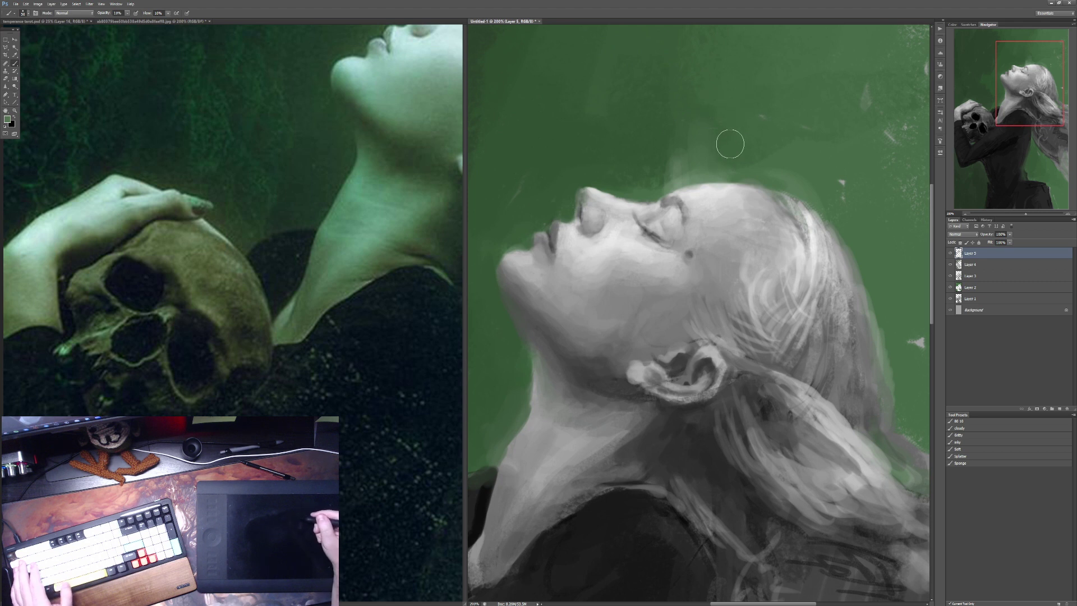
key("bracketleft")
key("bracketleft")
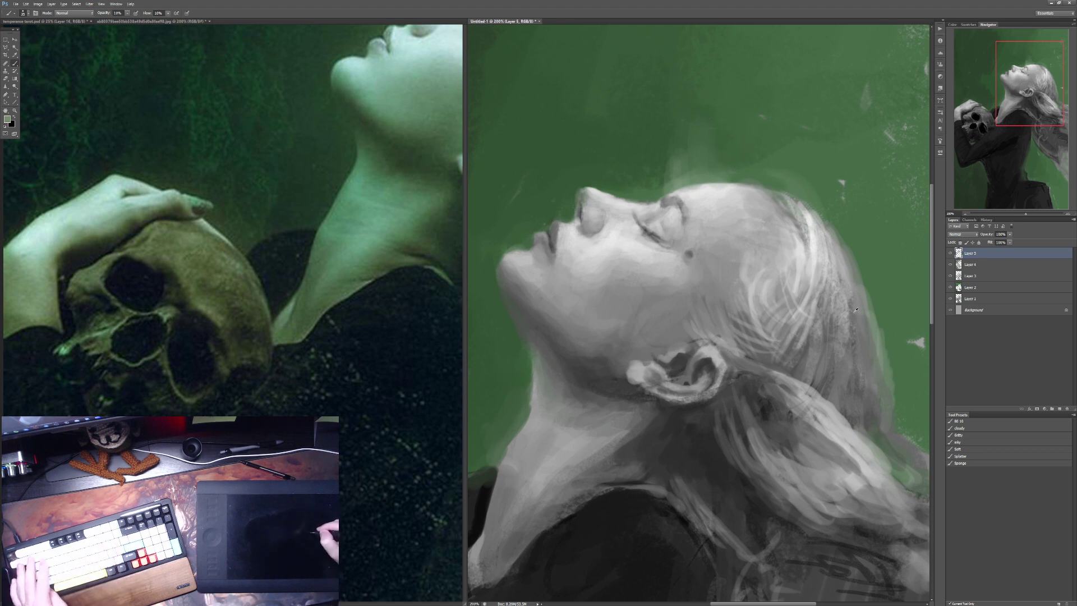
key("4")
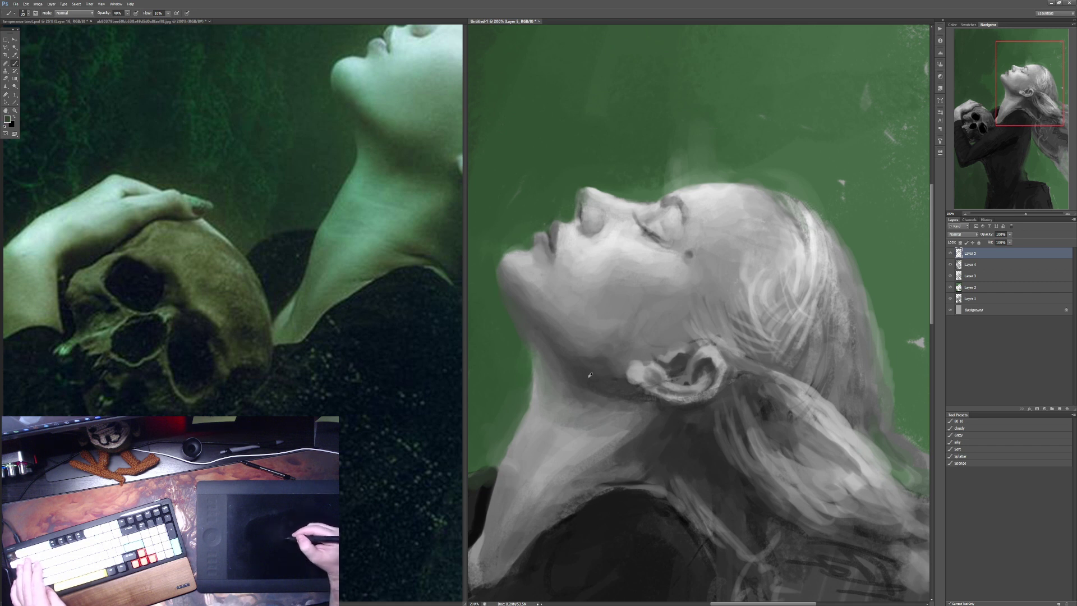
key("3")
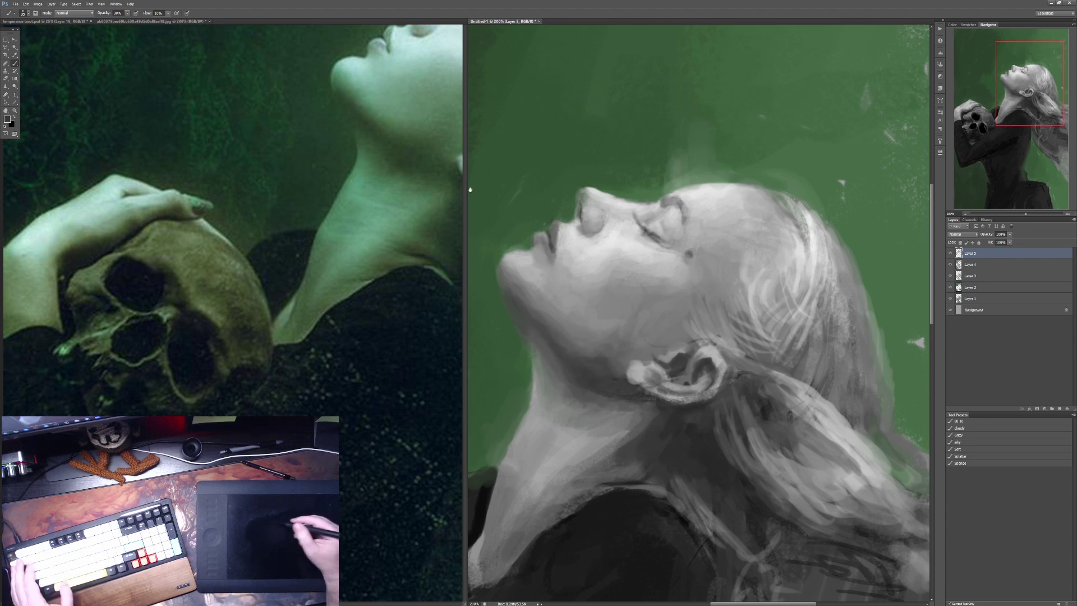
Step: Centre the reference photo on the face and neck, then return to the painting
left_click(428, 144)
left_click_drag(428, 144, 392, 235)
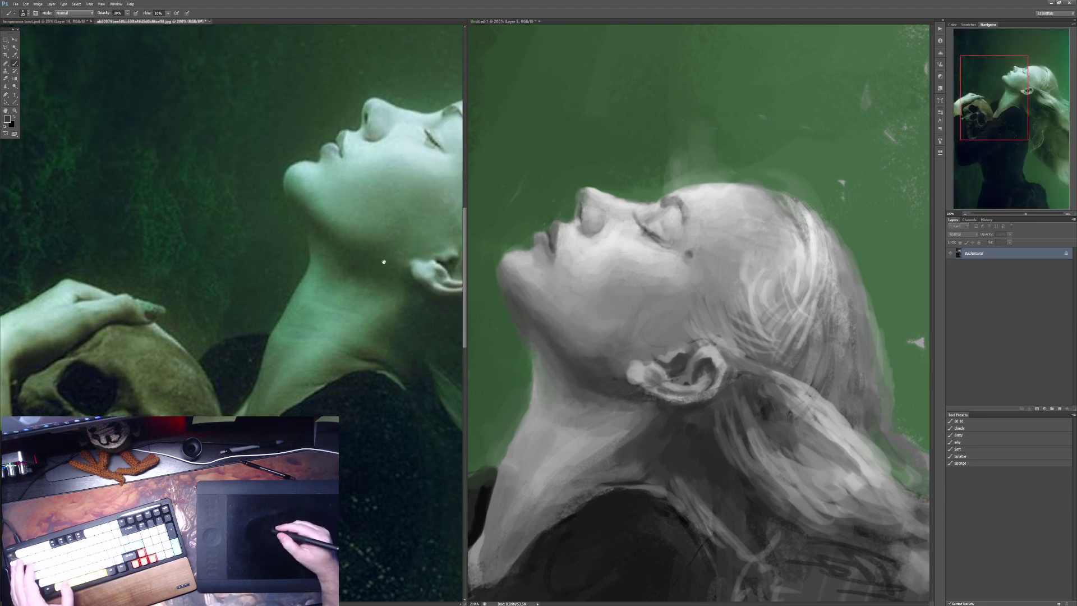
left_click(581, 236)
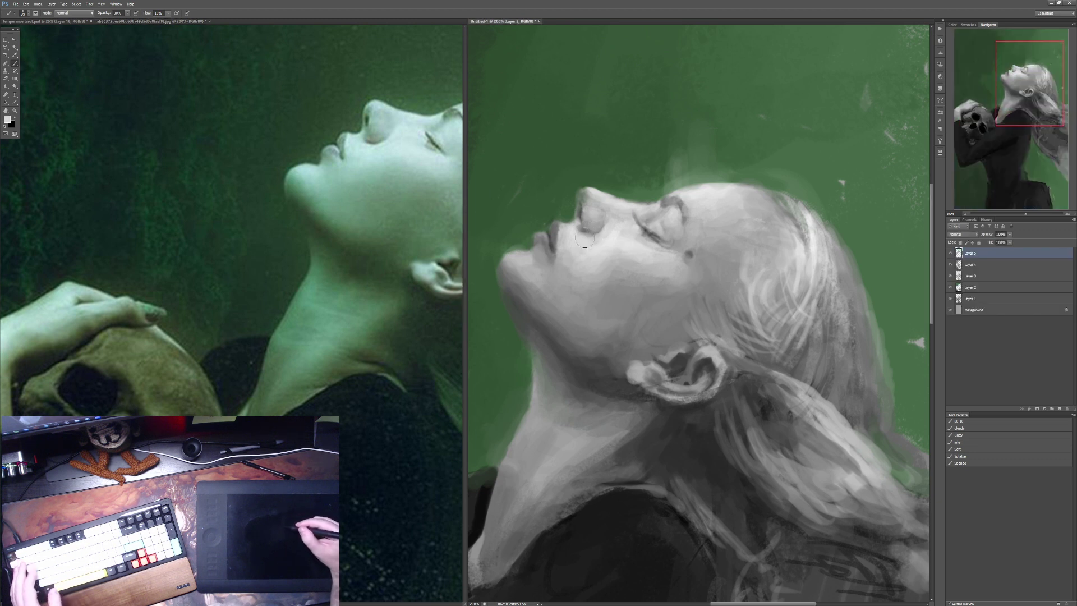
scroll(601, 262, "down", 1)
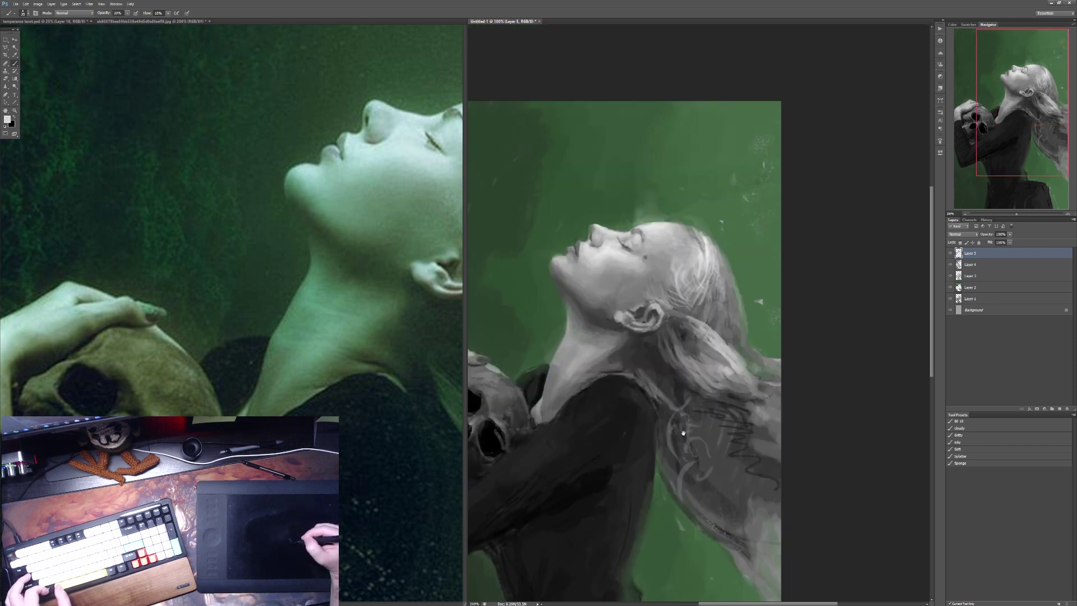
Step: Darken a spot near the ear and lay a faint darker tone across the cheek
left_click_drag(514, 375, 526, 292)
left_click(446, 299)
left_click_drag(446, 298, 336, 303)
left_click(628, 213)
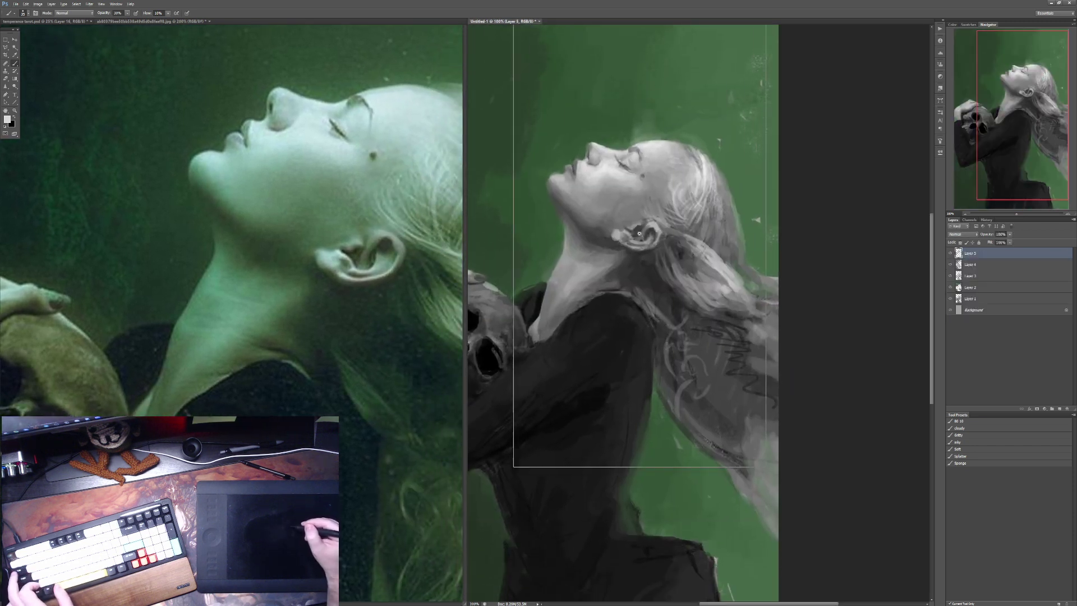
scroll(627, 213, "up", 1)
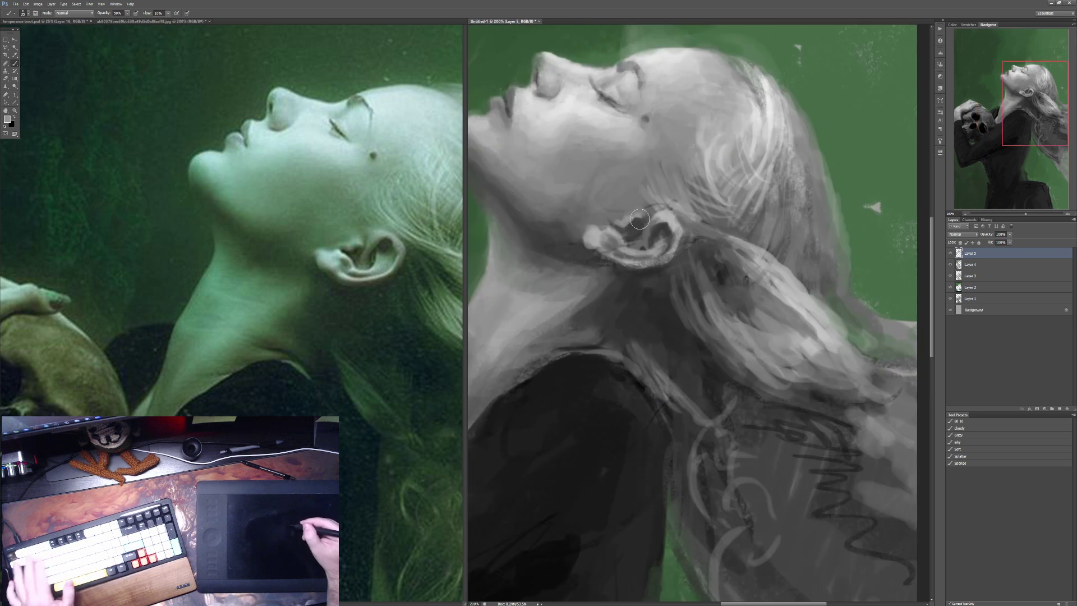
left_click_drag(634, 215, 632, 212)
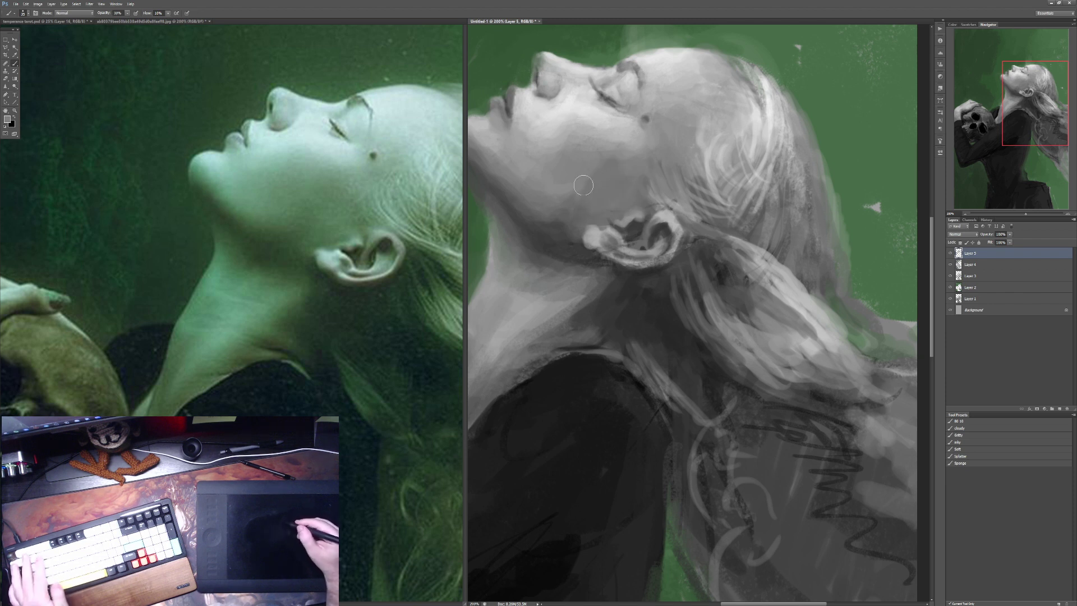
left_click_drag(583, 185, 606, 151)
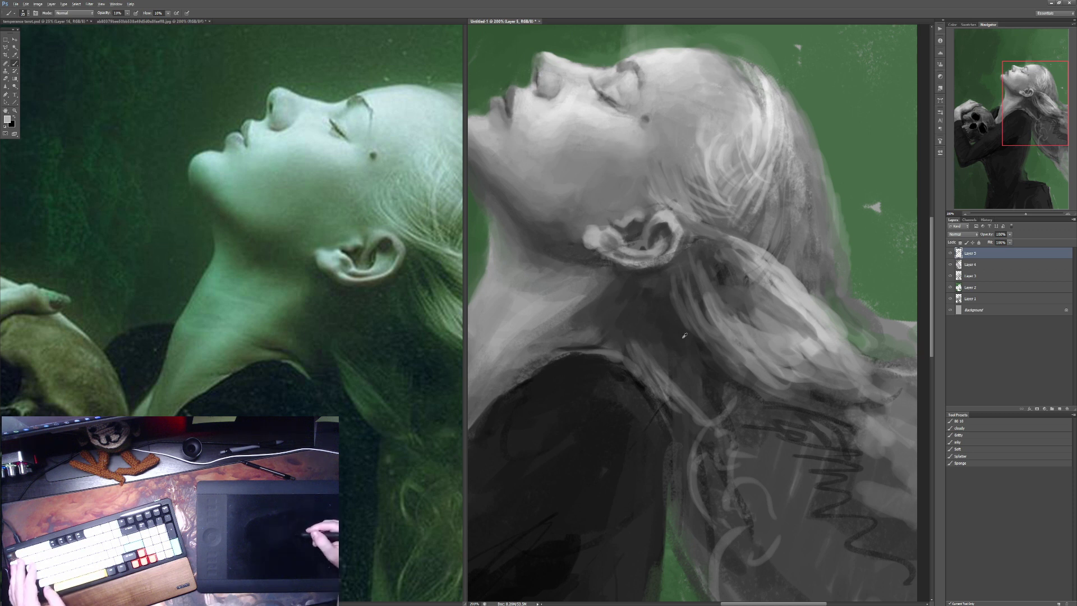
Step: Paint darker strokes into the hair at 30-70% opacity, checking the reference's flowing hair
key("3")
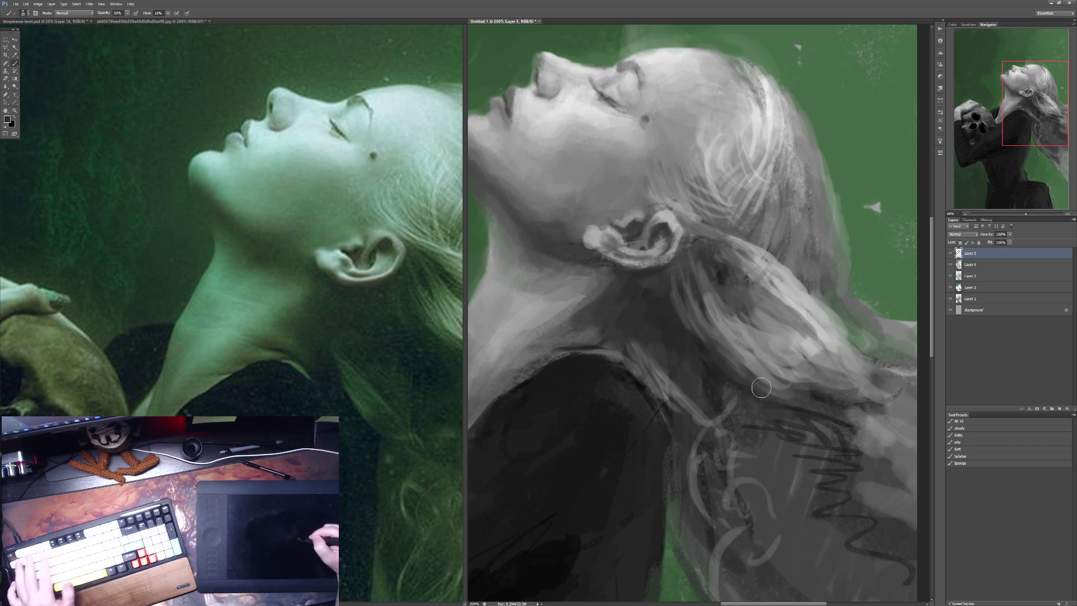
mouse_move(717, 343)
left_mouse_down()
mouse_move(783, 389)
mouse_move(768, 369)
left_mouse_up()
left_click(292, 292)
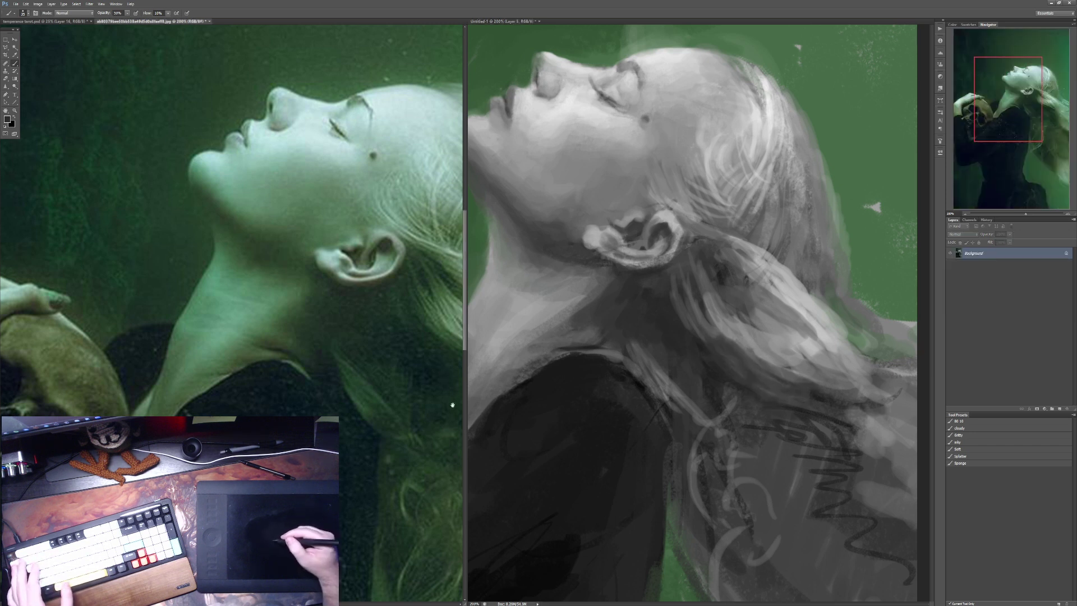
left_click_drag(292, 292, 155, 202)
left_click(668, 376)
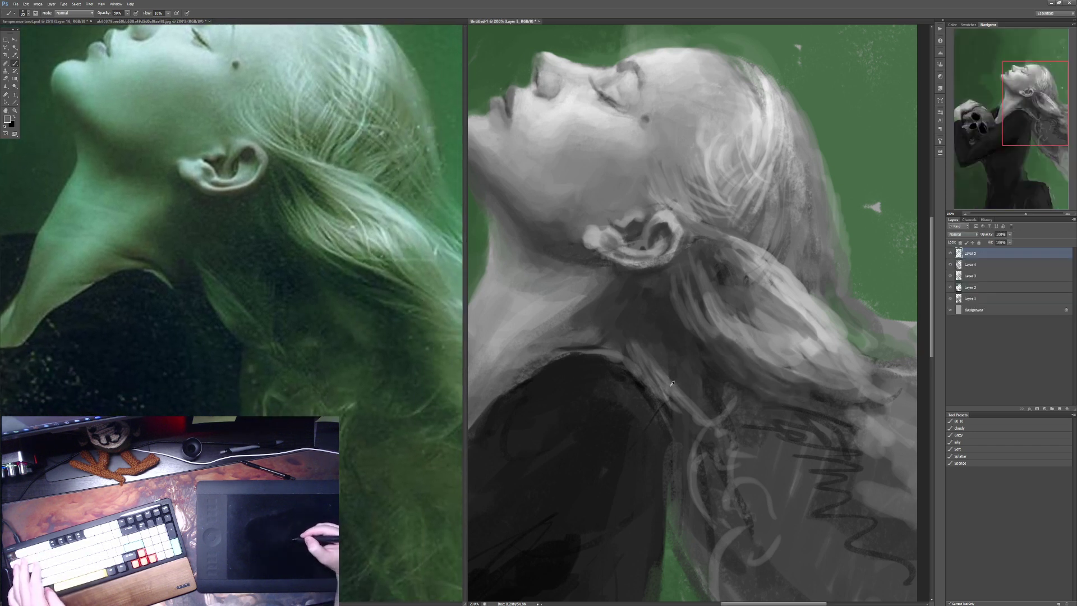
key("7")
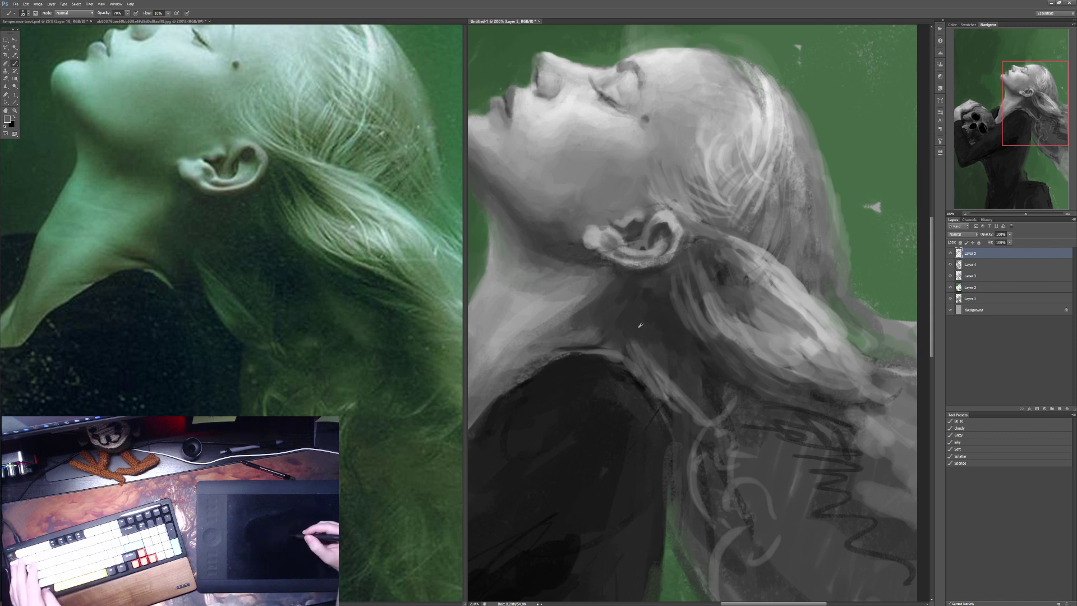
key("4")
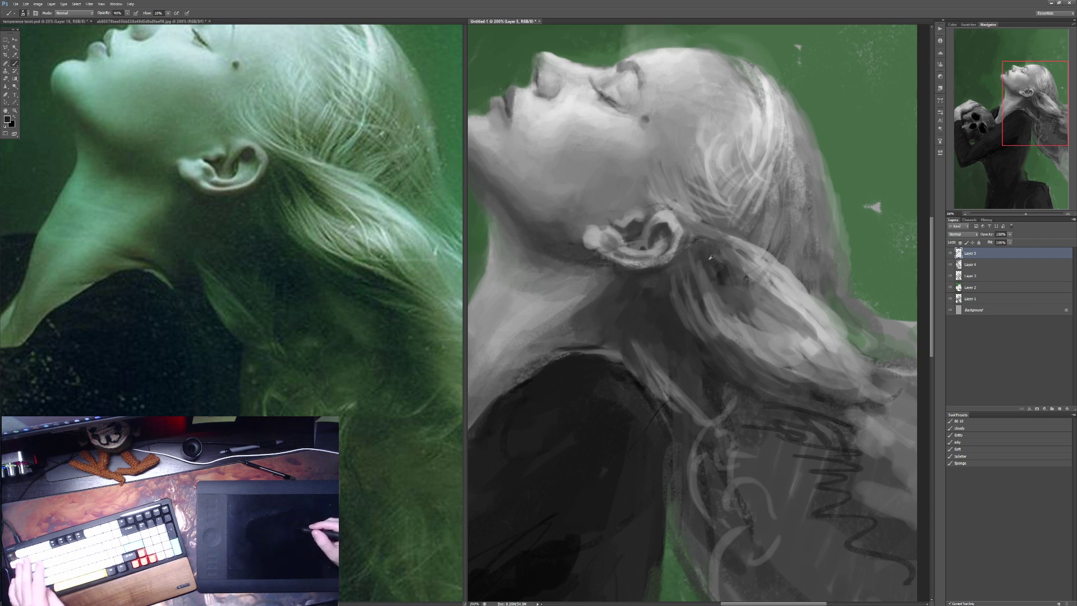
key("7")
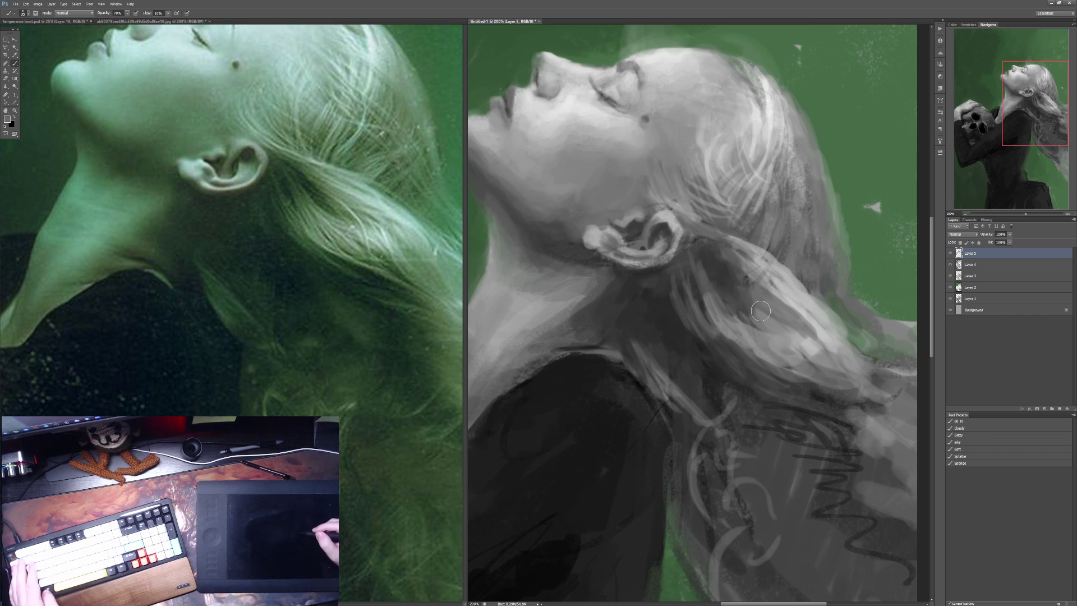
key("4")
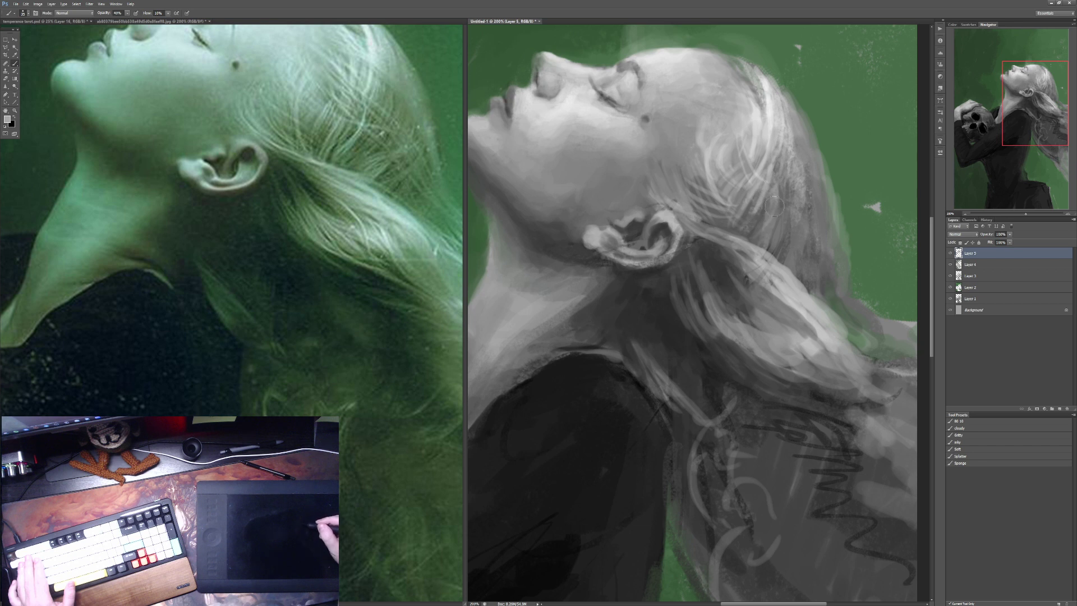
Step: Darken, soften and blend the lower hair's outer edge into the green background, covering dark scribbles
key("x")
key("2")
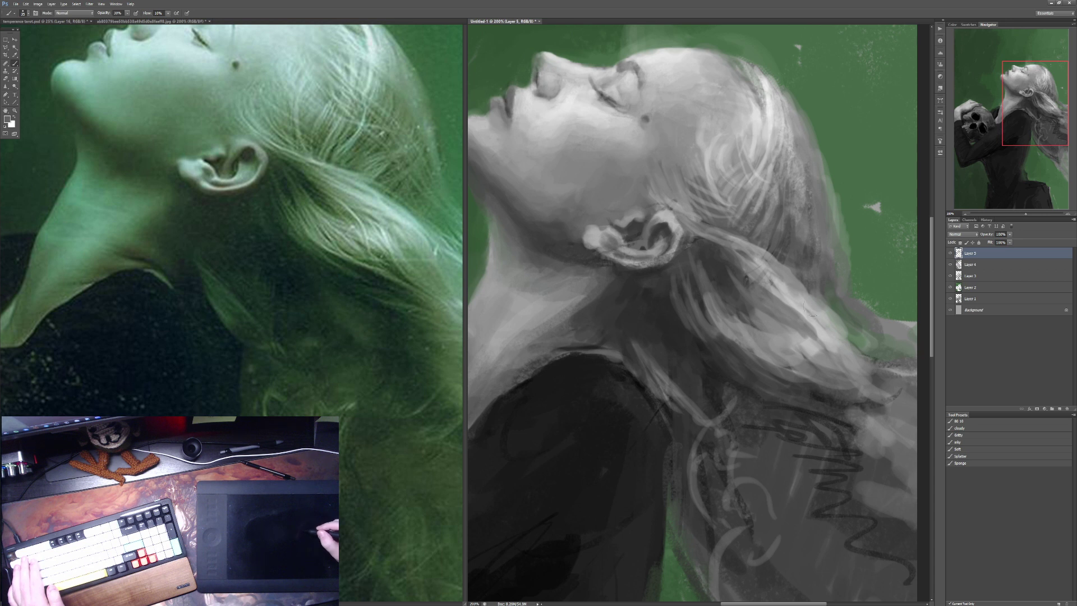
left_click_drag(794, 289, 852, 348)
mouse_move(819, 391)
left_mouse_down()
mouse_move(768, 399)
mouse_move(800, 323)
left_mouse_up()
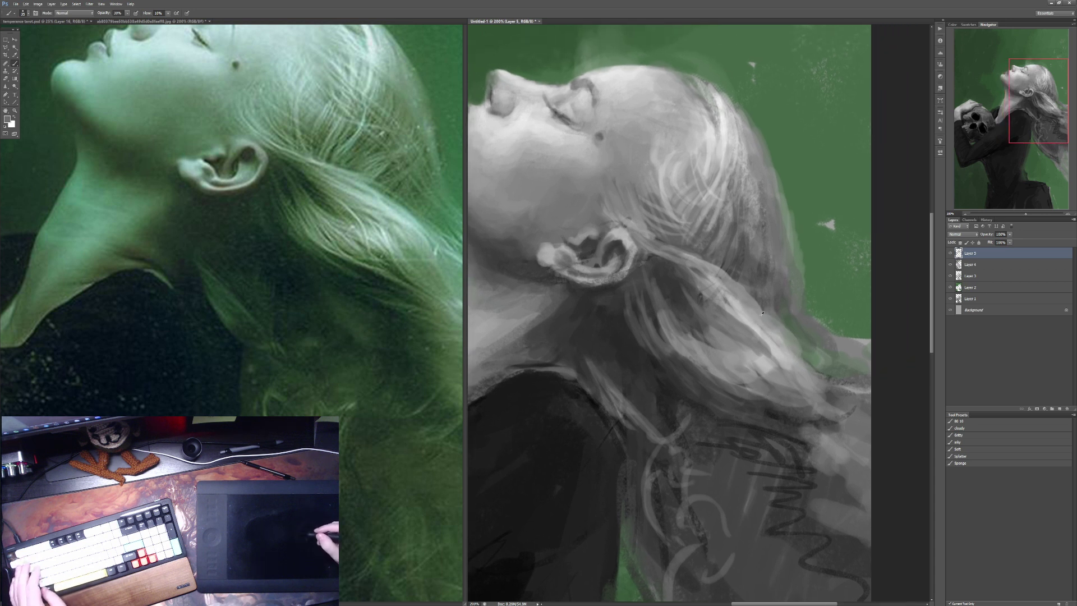
left_click_drag(812, 322, 826, 344)
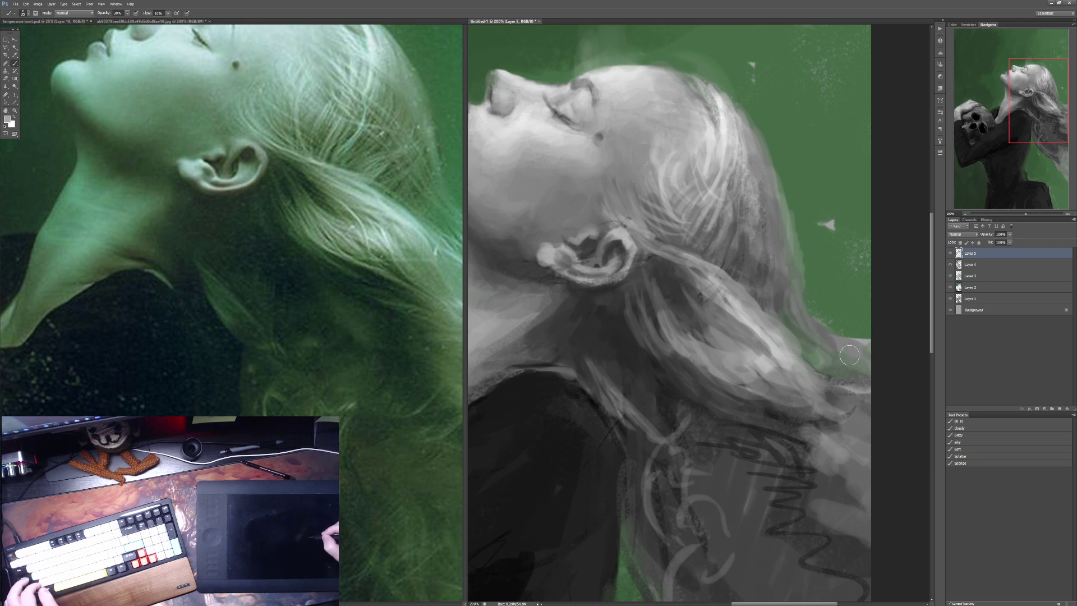
mouse_move(801, 342)
left_mouse_down()
mouse_move(839, 379)
mouse_move(818, 368)
mouse_move(825, 395)
mouse_move(847, 406)
left_mouse_up()
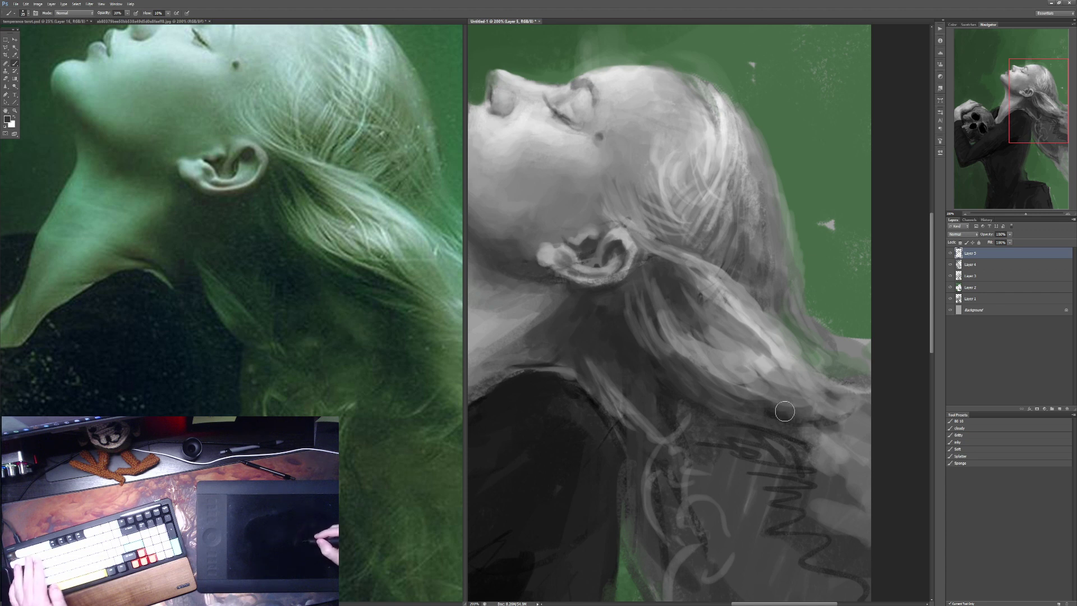
left_click_drag(760, 405, 784, 412)
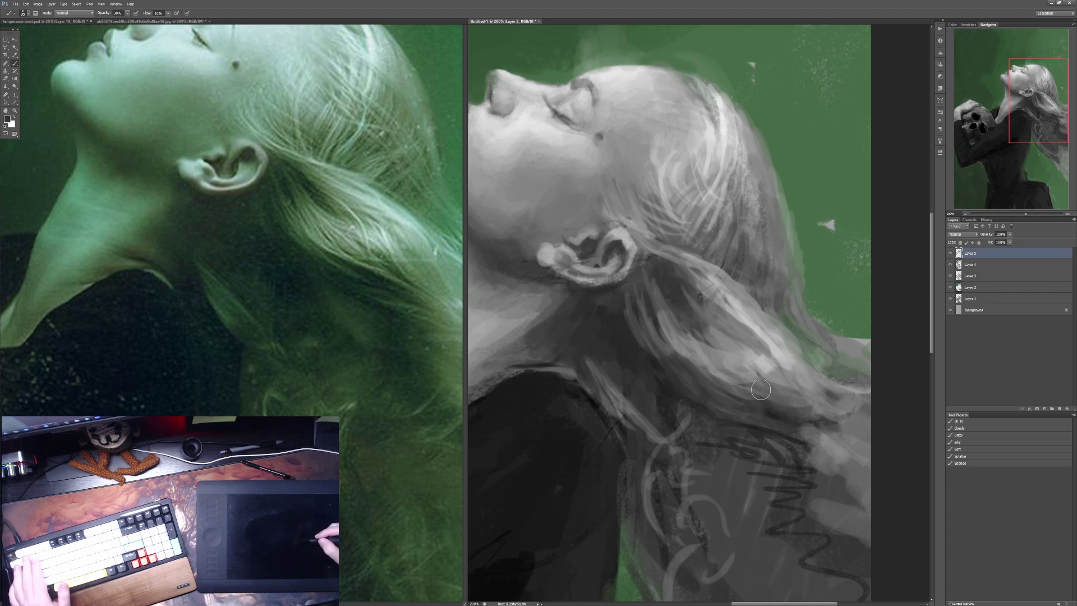
mouse_move(686, 361)
left_mouse_down()
mouse_move(819, 425)
mouse_move(788, 395)
mouse_move(724, 369)
left_mouse_up()
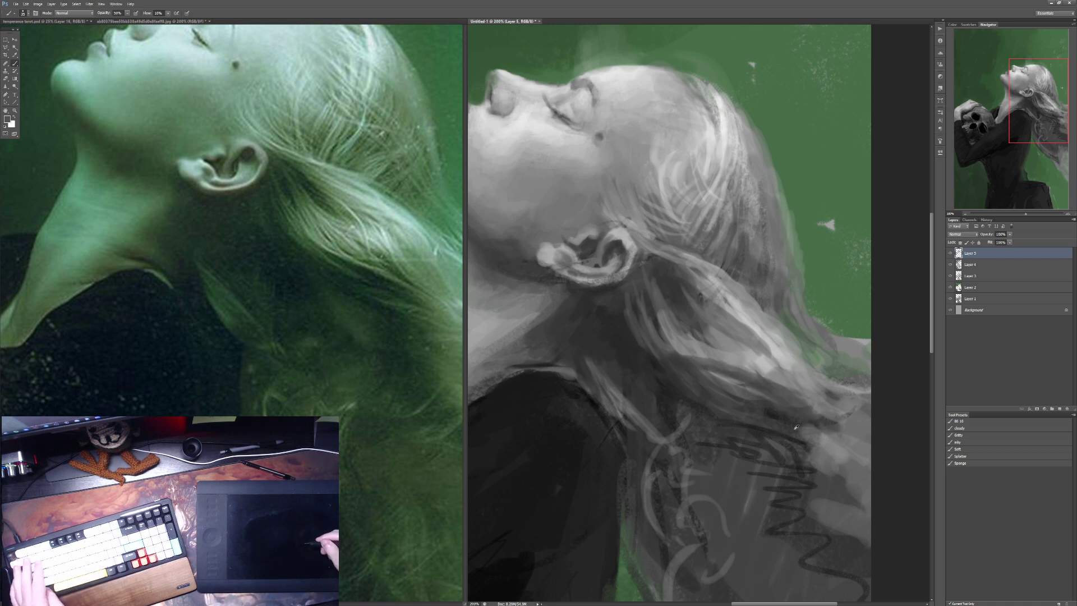
mouse_move(795, 438)
left_mouse_down()
mouse_move(800, 463)
mouse_move(830, 451)
mouse_move(828, 484)
mouse_move(850, 456)
mouse_move(824, 425)
mouse_move(796, 460)
mouse_move(813, 490)
mouse_move(857, 500)
left_mouse_up()
mouse_move(792, 416)
left_mouse_down()
mouse_move(780, 458)
mouse_move(837, 542)
left_mouse_up()
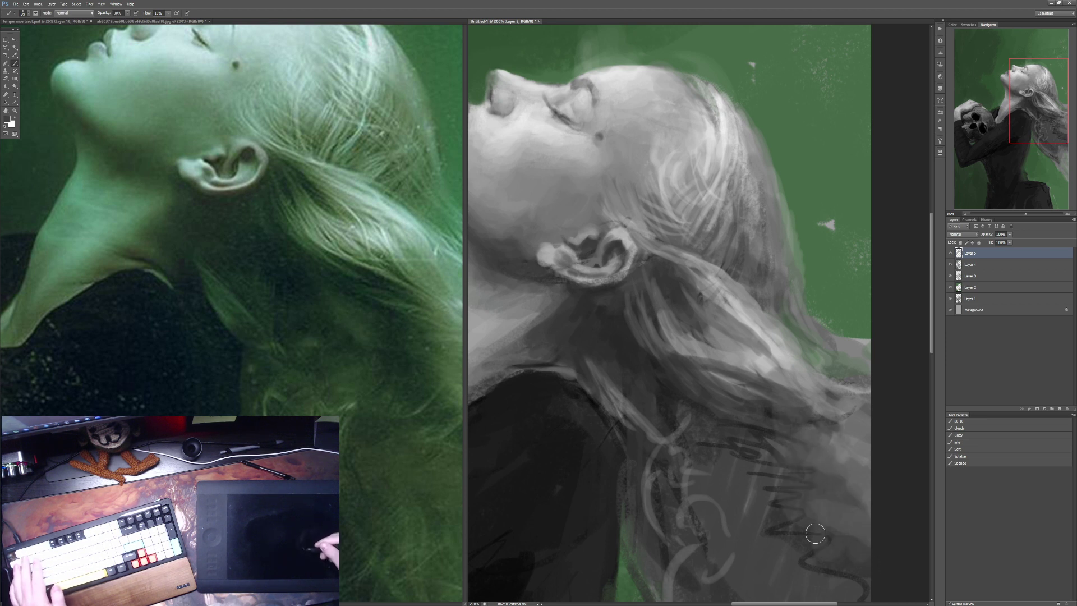
left_click_drag(798, 523, 745, 428)
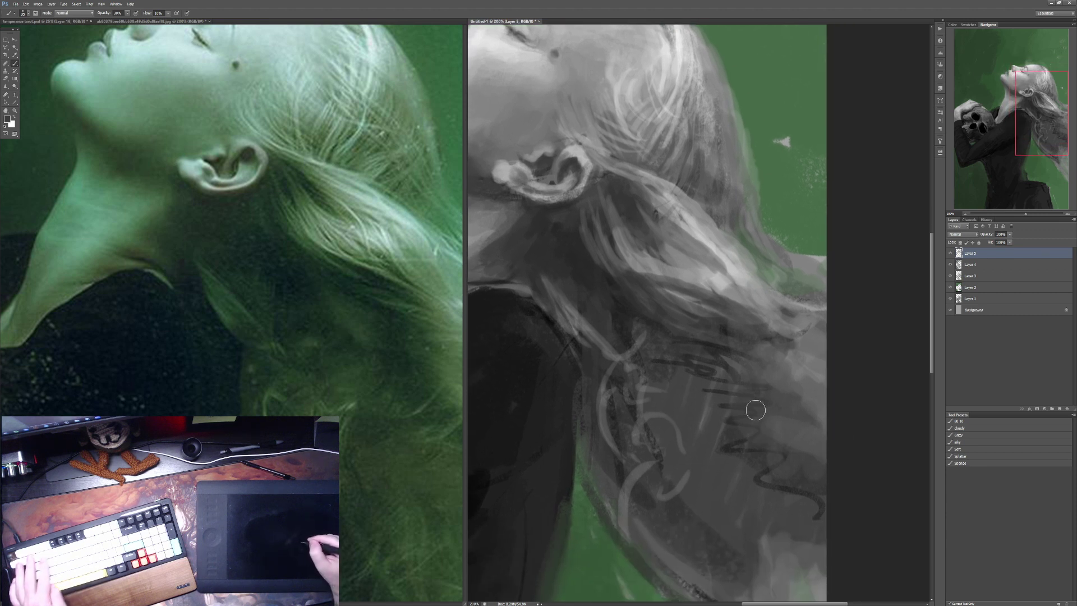
Step: Paint 30% grey over the lower-hair scribbles and shade the neck, then sample darker grey at 40%
key("3")
mouse_move(718, 350)
left_mouse_down()
mouse_move(742, 394)
mouse_move(746, 431)
mouse_move(714, 377)
mouse_move(727, 363)
mouse_move(706, 379)
mouse_move(665, 363)
mouse_move(666, 351)
mouse_move(687, 376)
mouse_move(675, 396)
left_mouse_up()
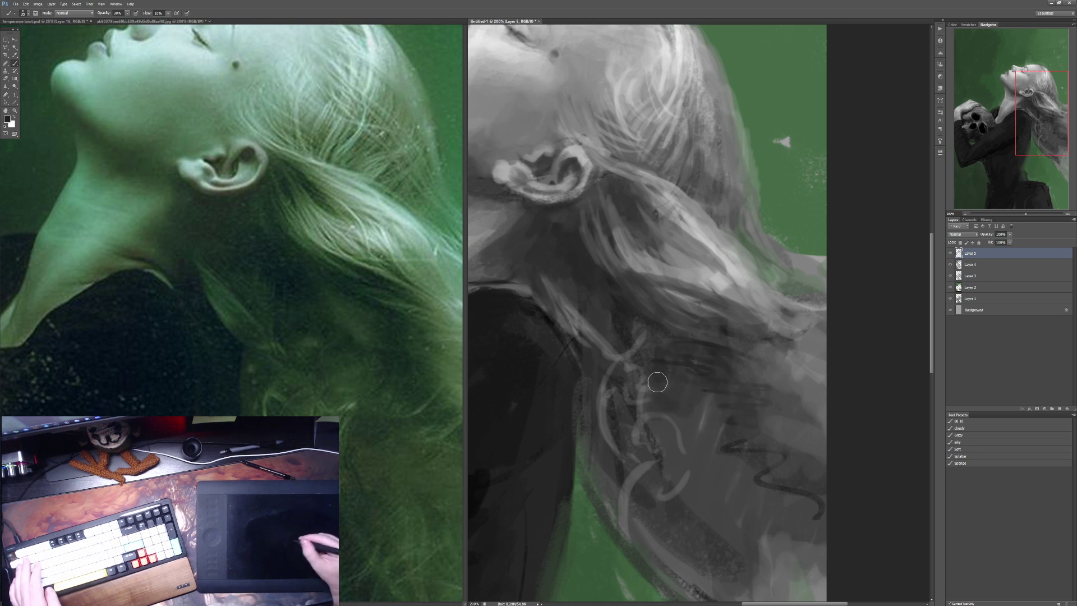
mouse_move(645, 331)
left_mouse_down()
mouse_move(627, 355)
mouse_move(588, 328)
left_mouse_up()
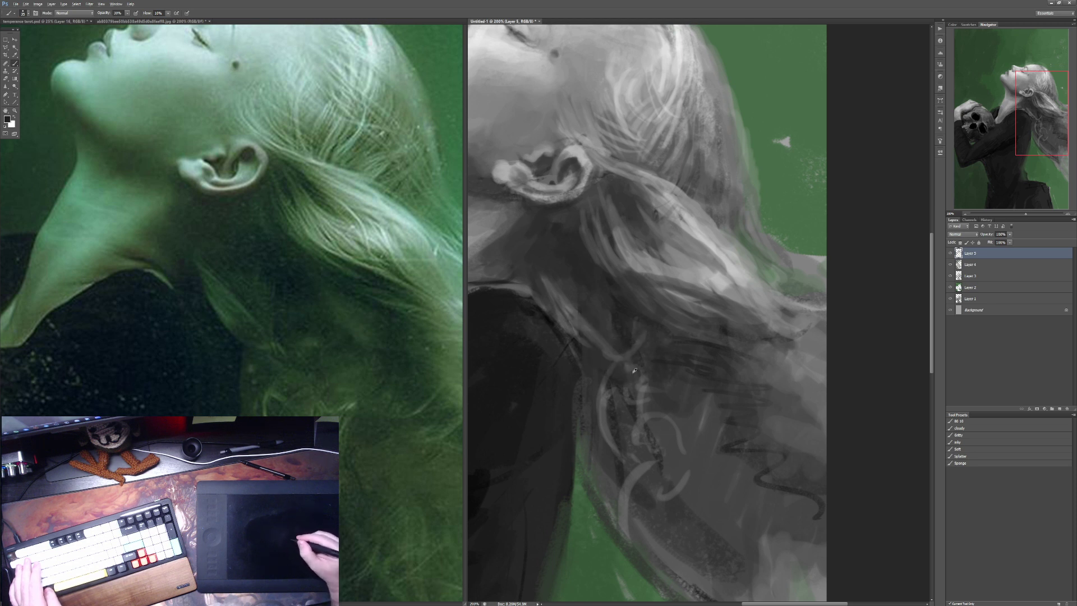
key("4")
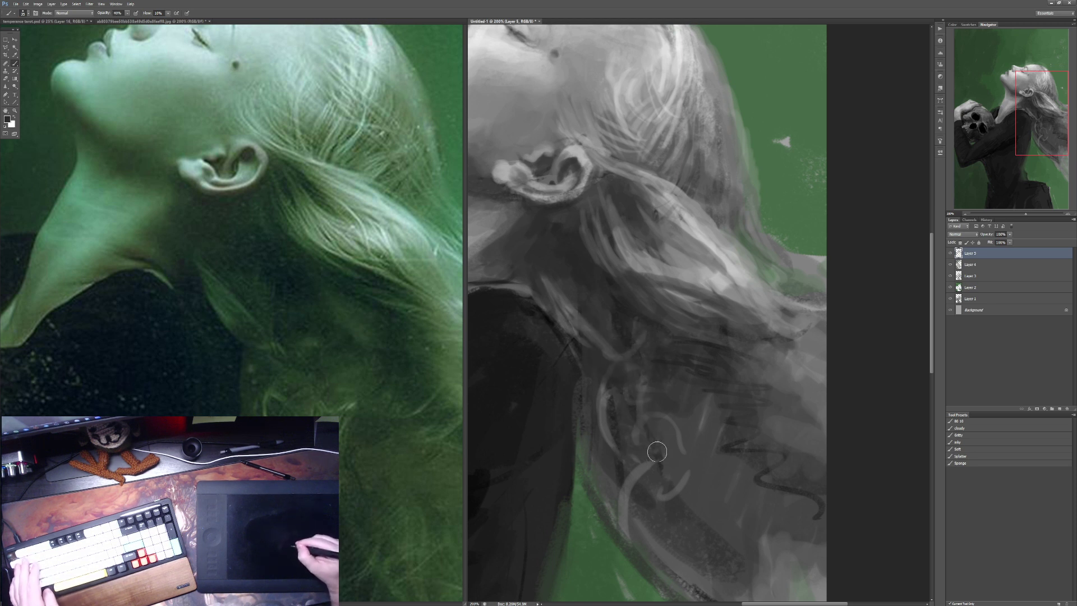
key("6")
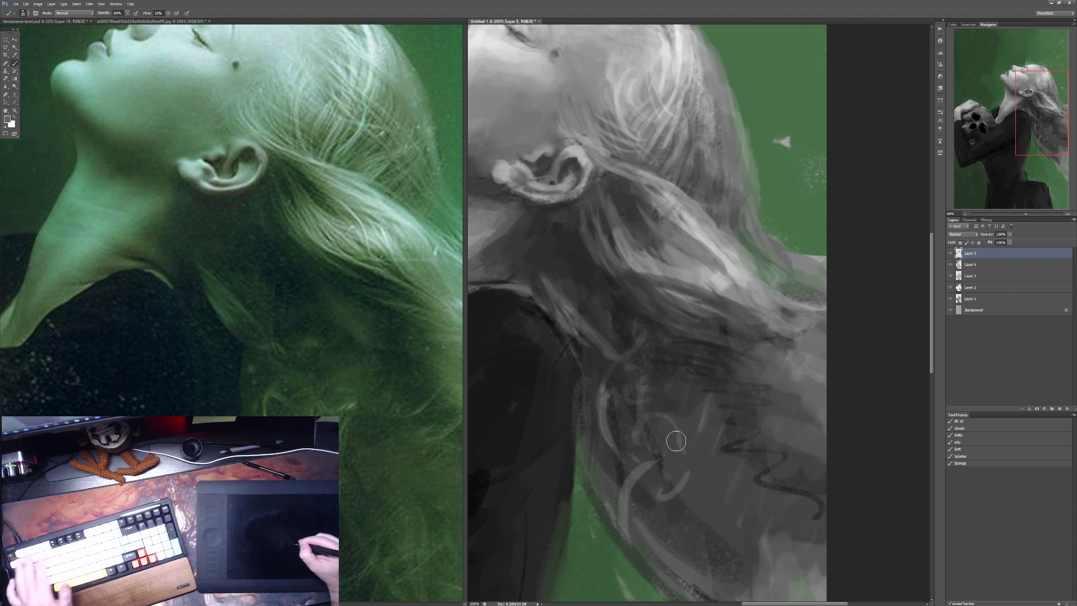
left_click(686, 420, "alt")
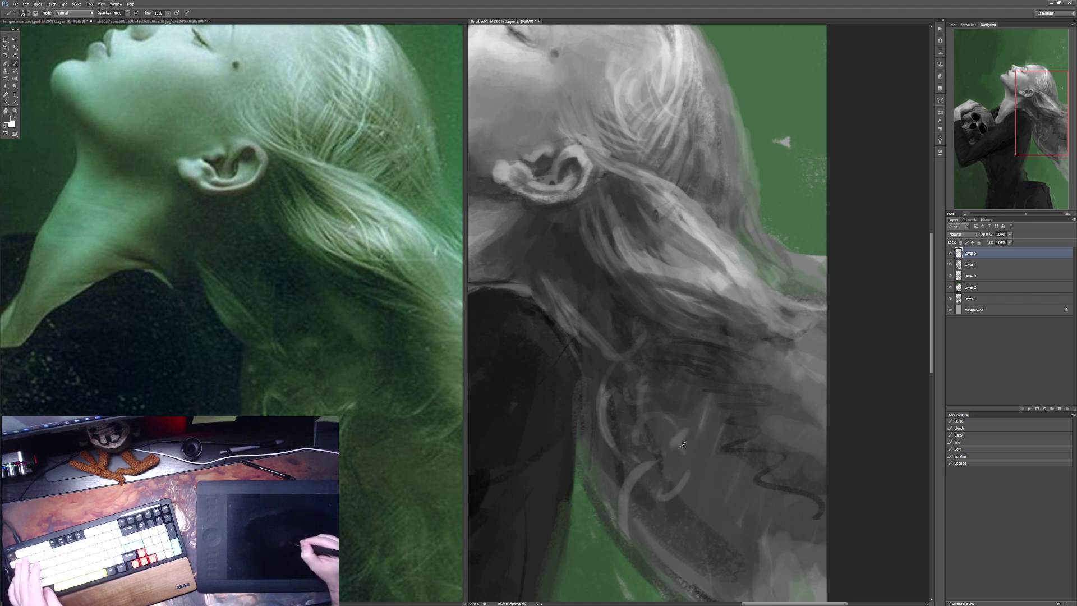
key("5")
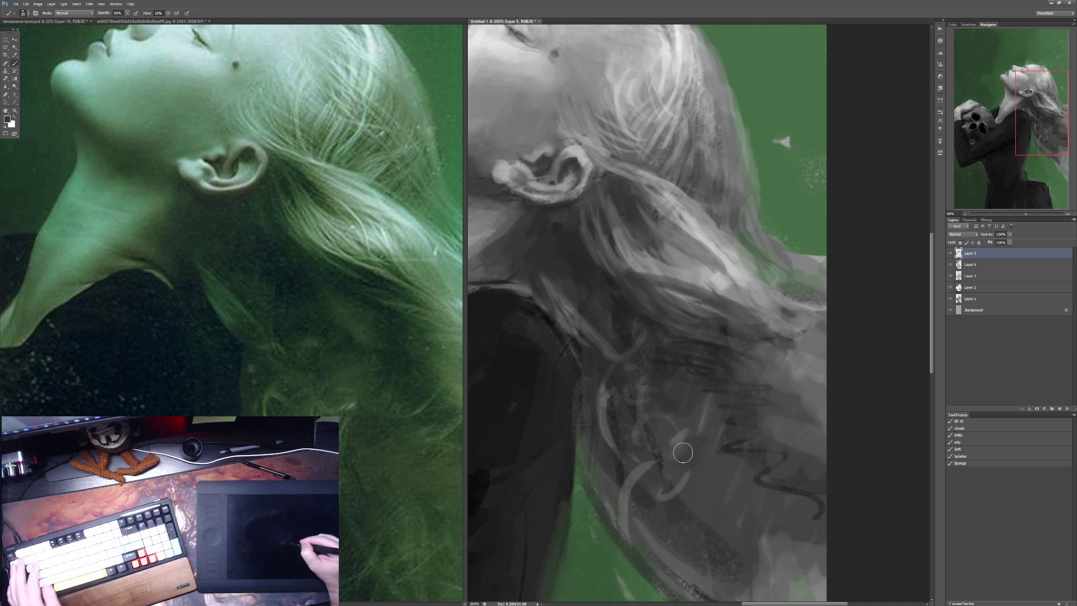
key("4")
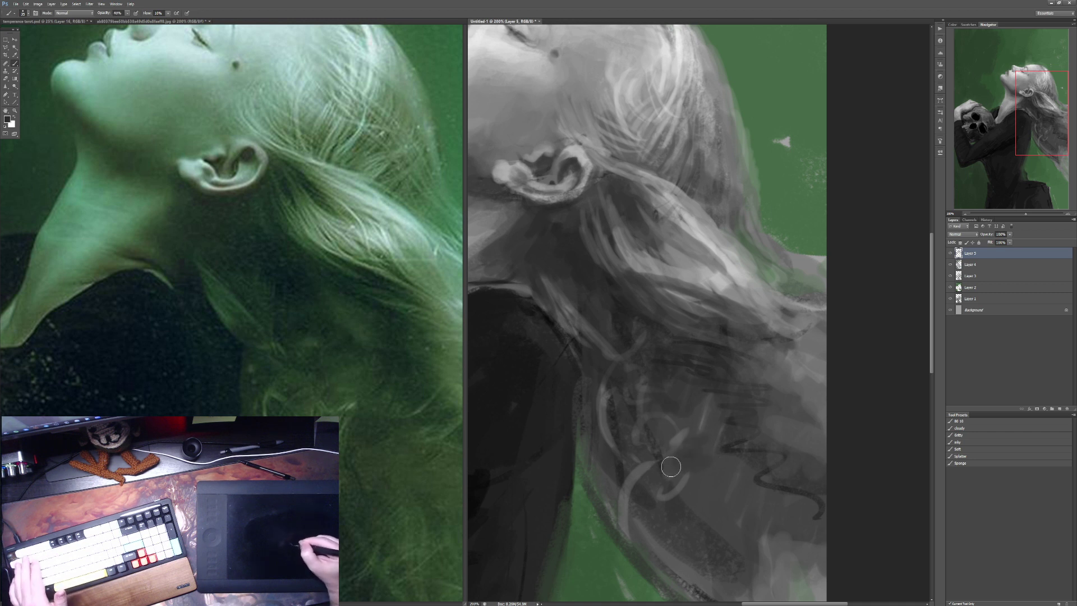
left_click_drag(718, 461, 734, 373)
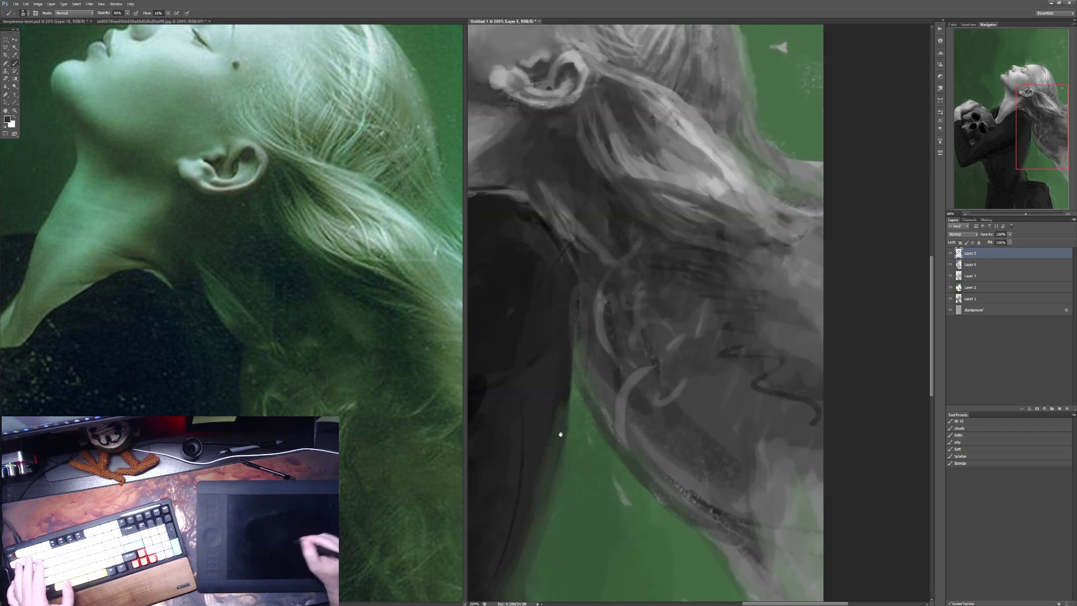
Step: Paint light curved hair strands at 40-60% opacity, matching the reference's lower hair
left_click(385, 378)
left_click_drag(431, 477, 391, 349)
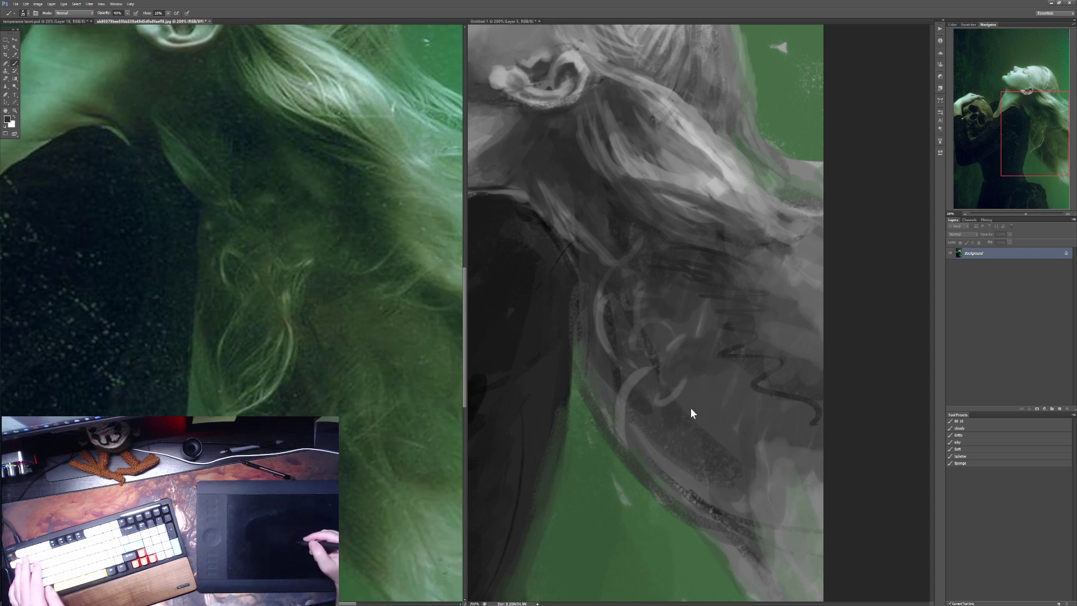
left_click(644, 427)
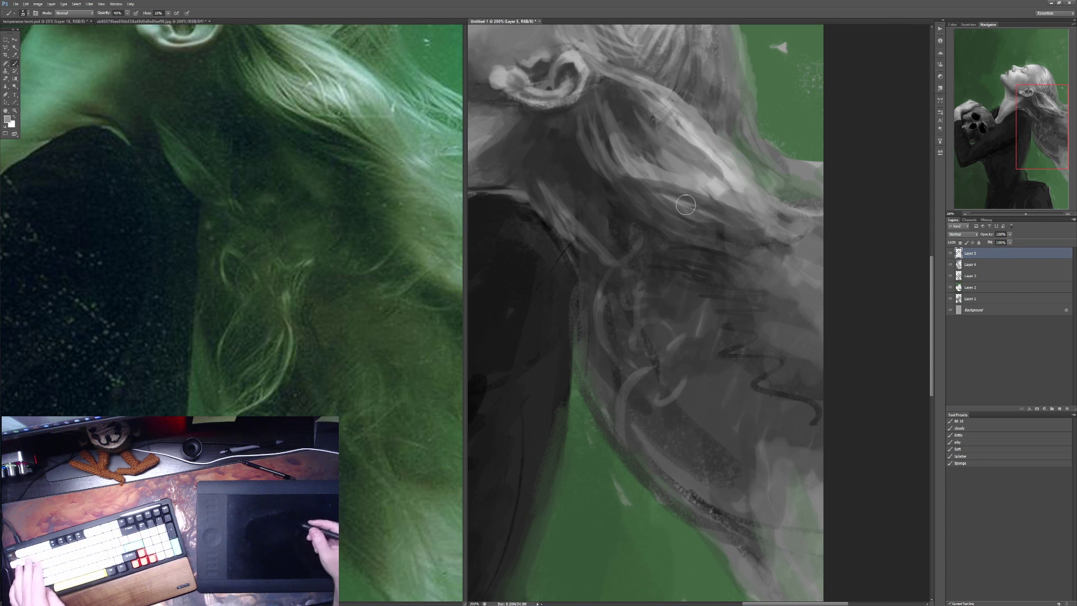
key("6")
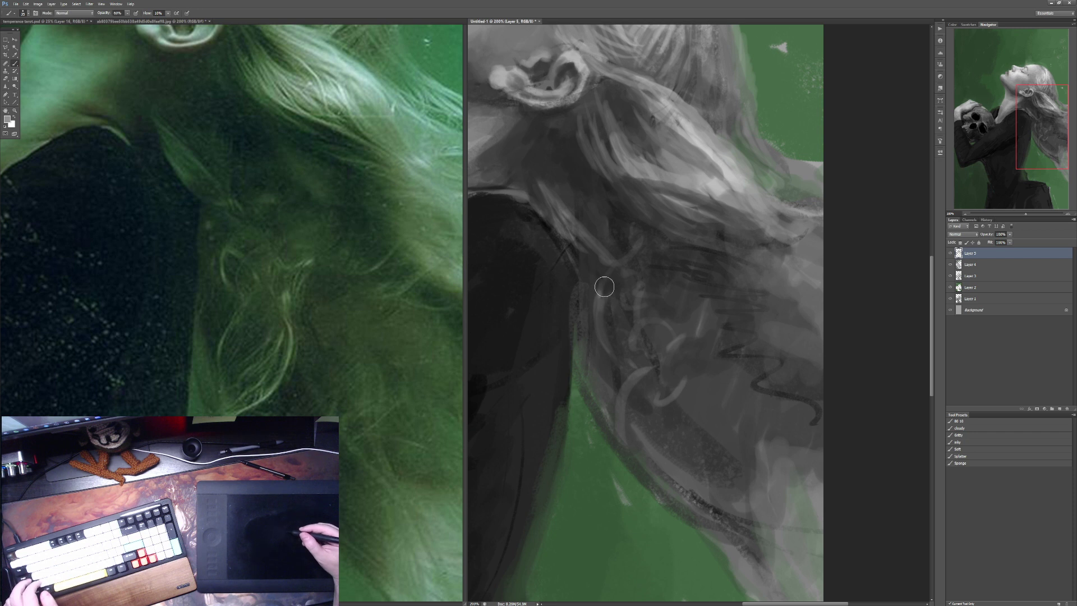
left_click_drag(600, 304, 624, 331)
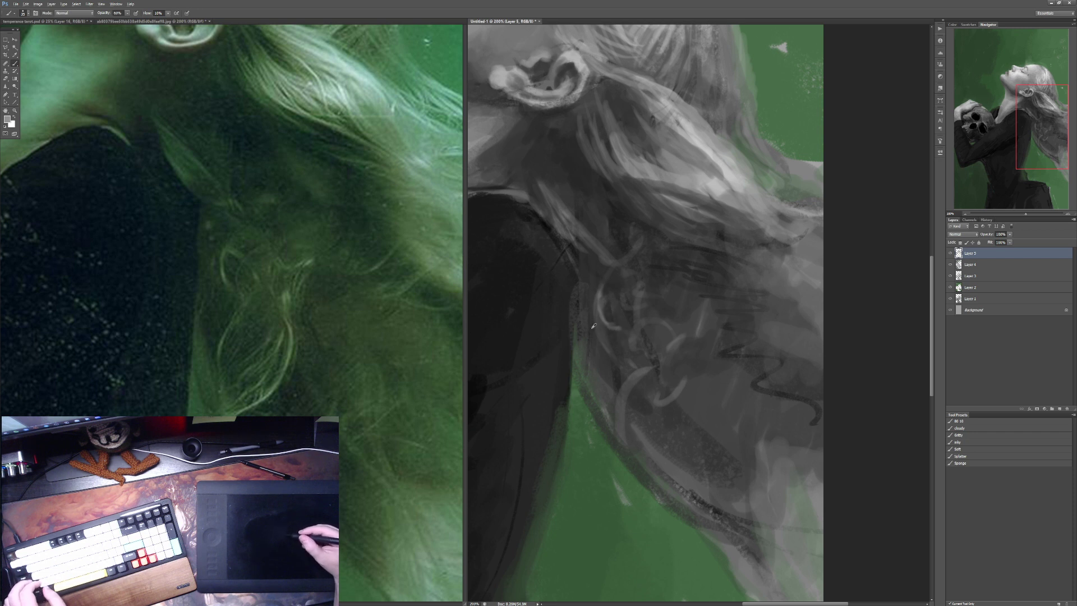
key("8")
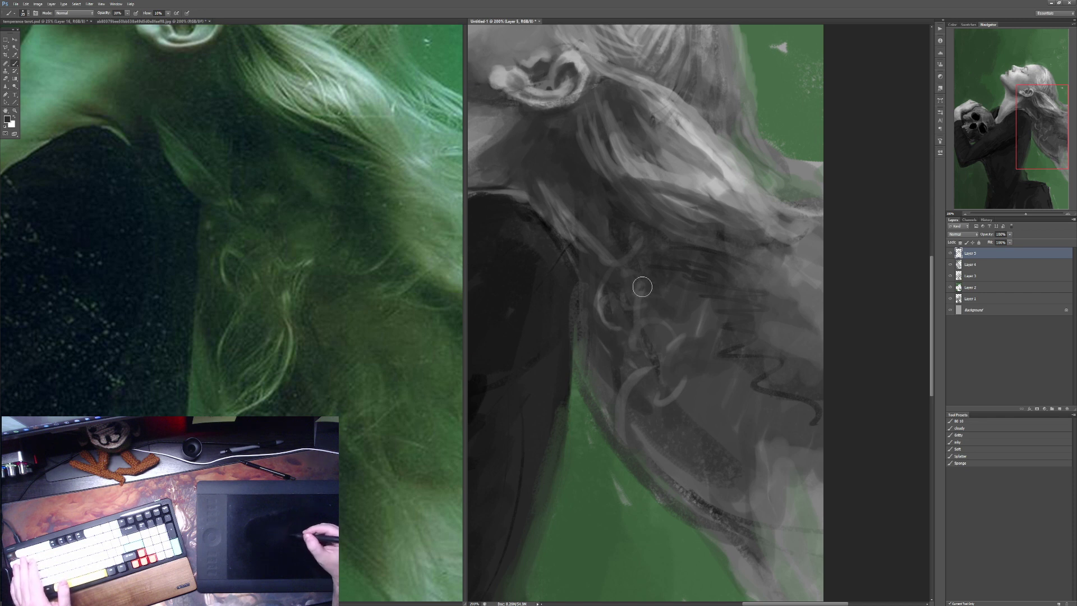
key("3")
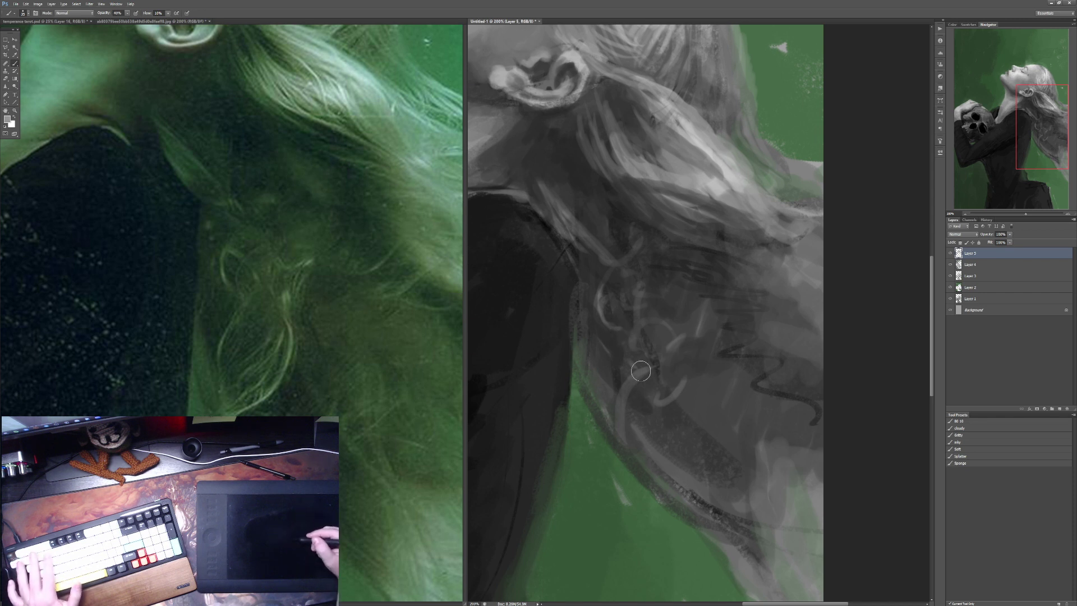
key("4")
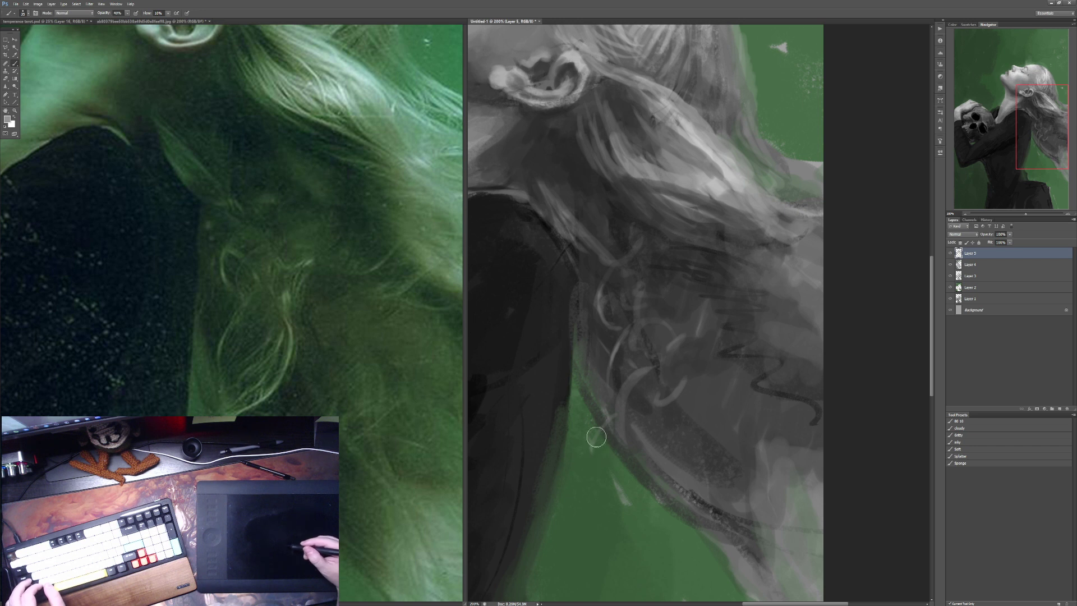
mouse_move(596, 437)
left_mouse_down()
mouse_move(664, 366)
mouse_move(654, 314)
mouse_move(667, 340)
mouse_move(665, 330)
mouse_move(650, 307)
mouse_move(653, 285)
mouse_move(659, 317)
mouse_move(674, 277)
left_mouse_up()
Step: Reset the colours to paint with white at 80% opacity on the Brush tool
key("3")
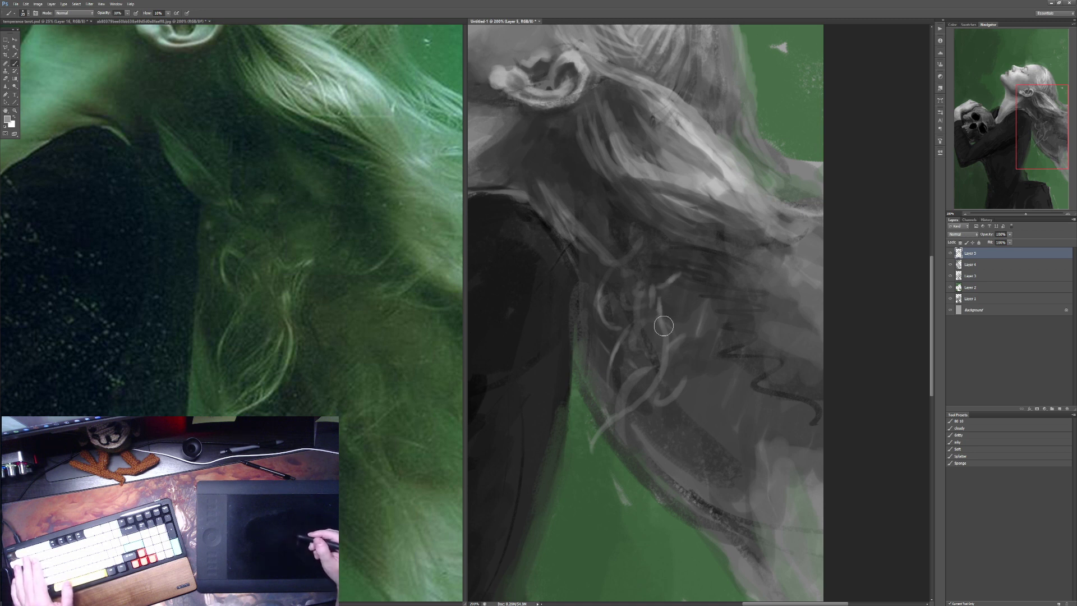
key("7")
key("3")
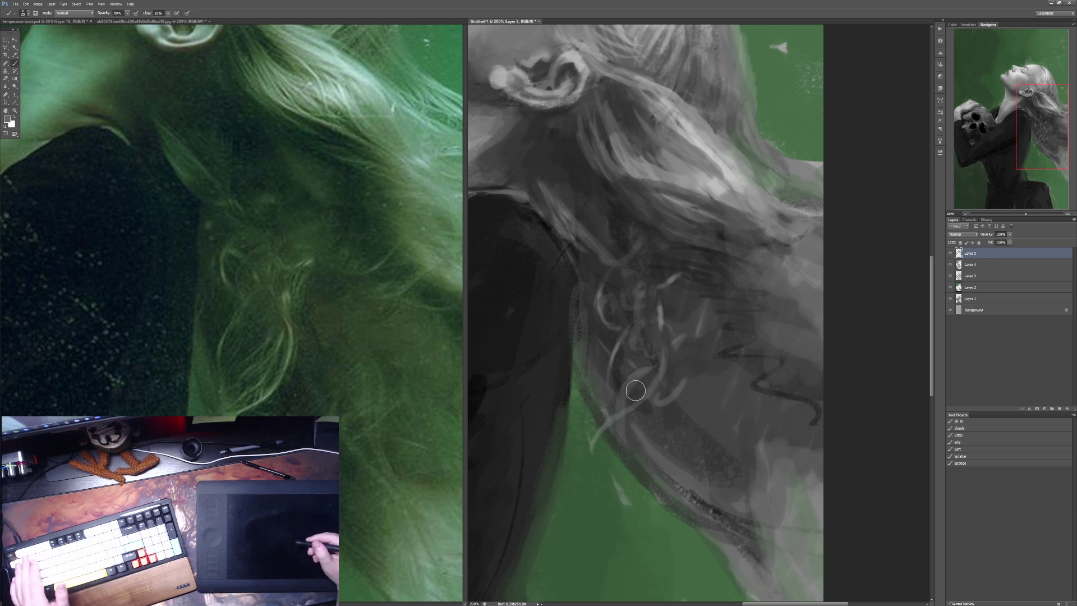
key("d")
key("x")
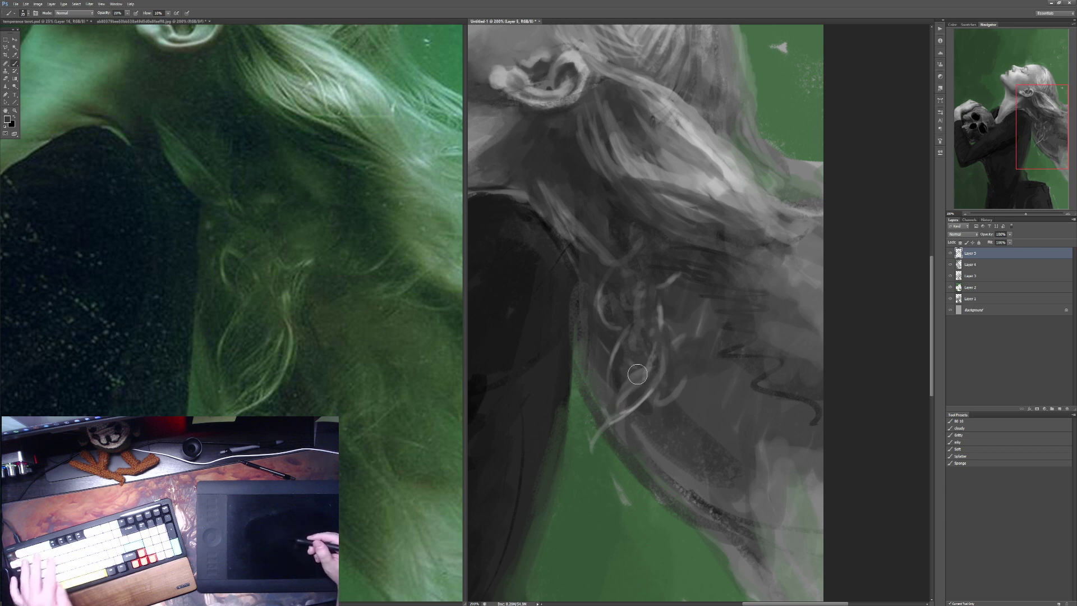
key("8")
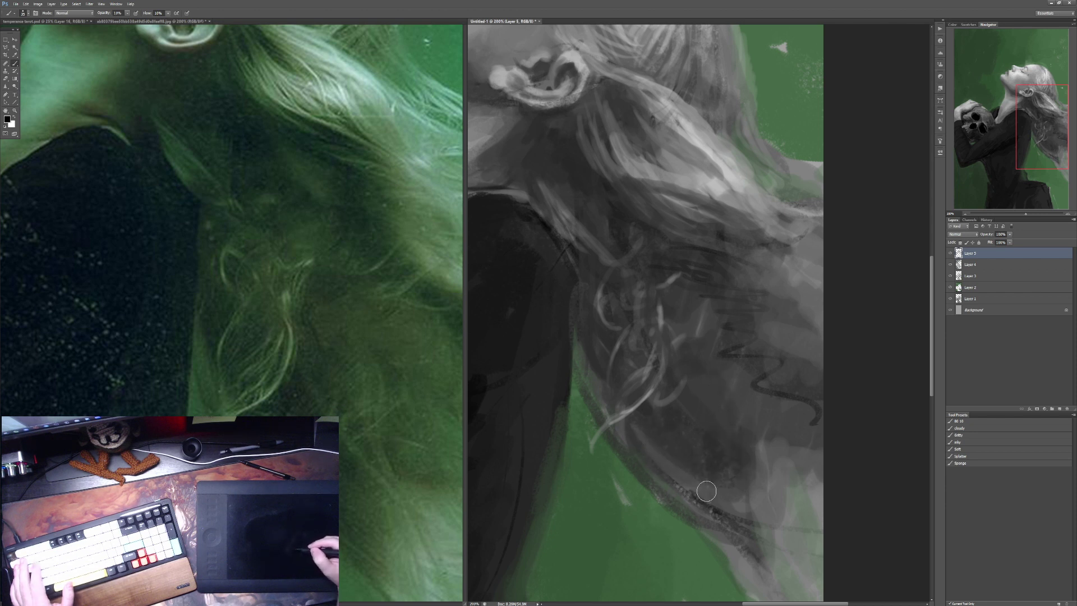
key("z")
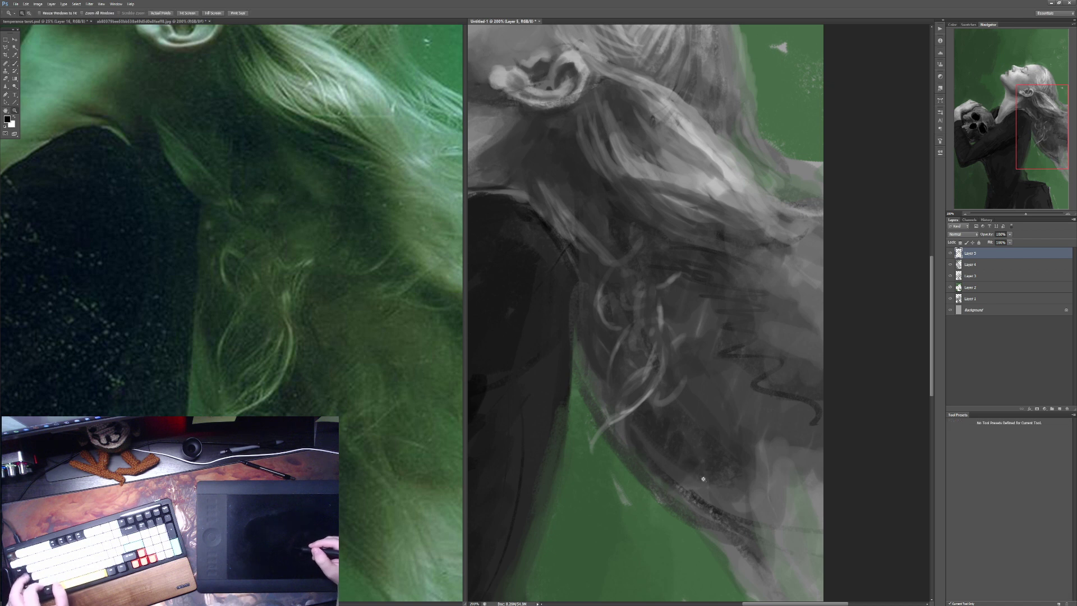
key("b")
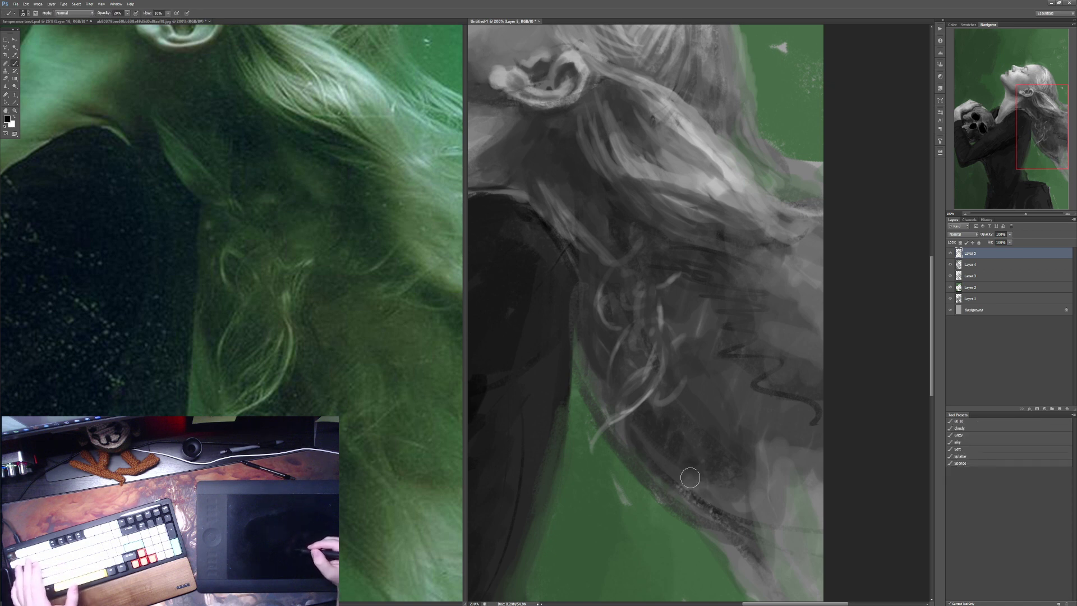
Step: Darken the lower hair beside the zigzag stroke at 40%, then add light grey edge strokes at 20%
left_click_drag(743, 536, 711, 485)
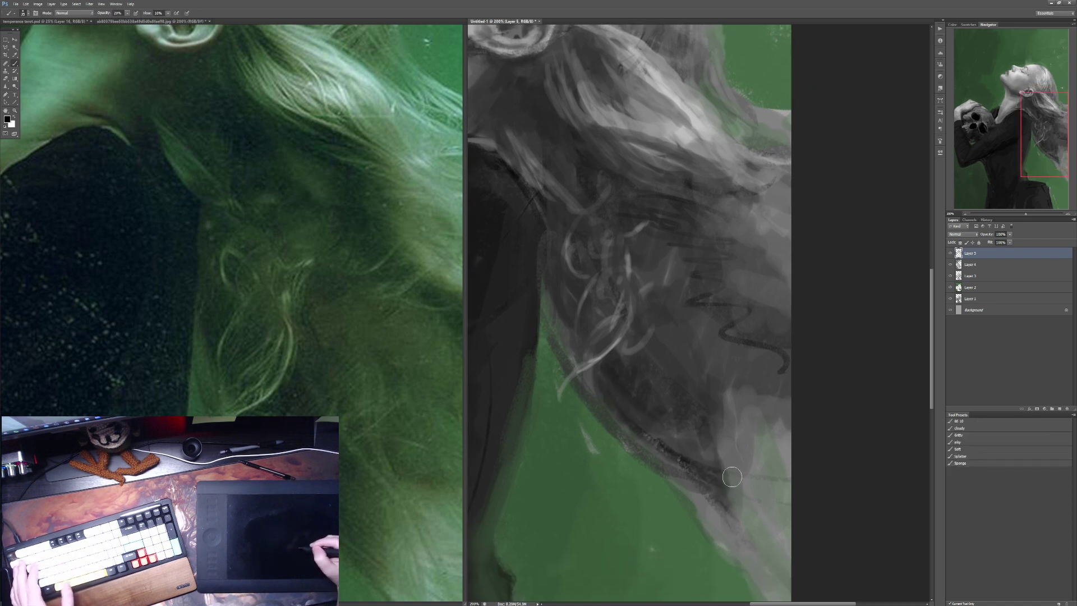
key("4")
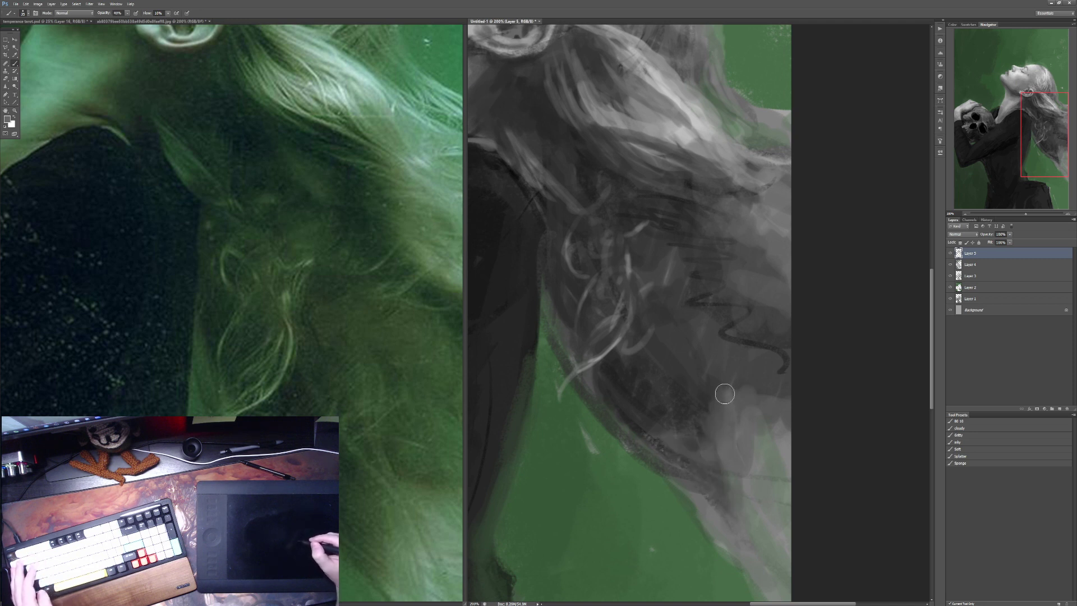
key("3")
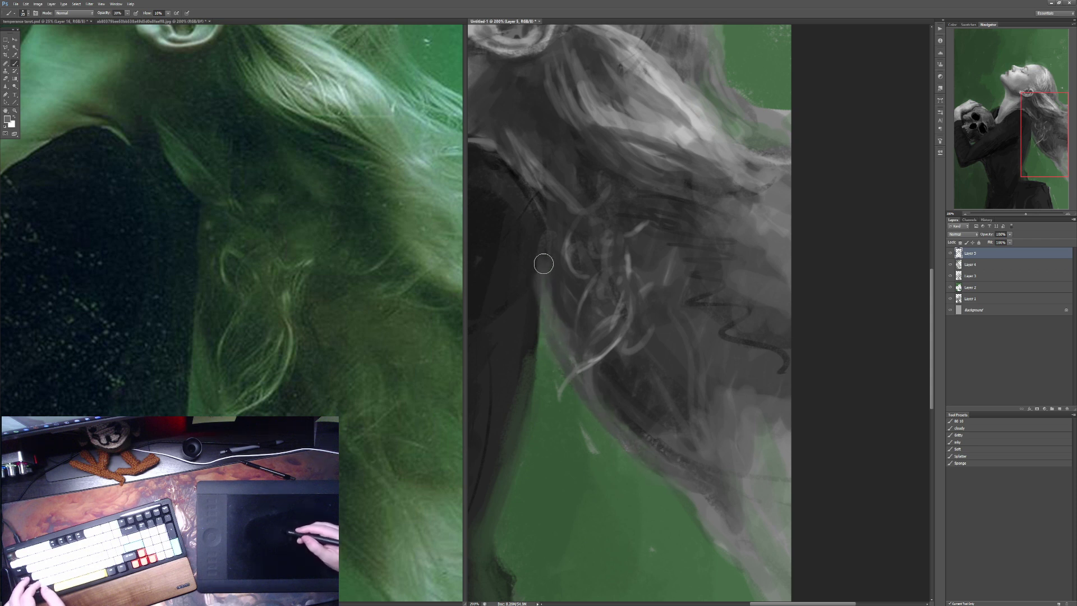
key("4")
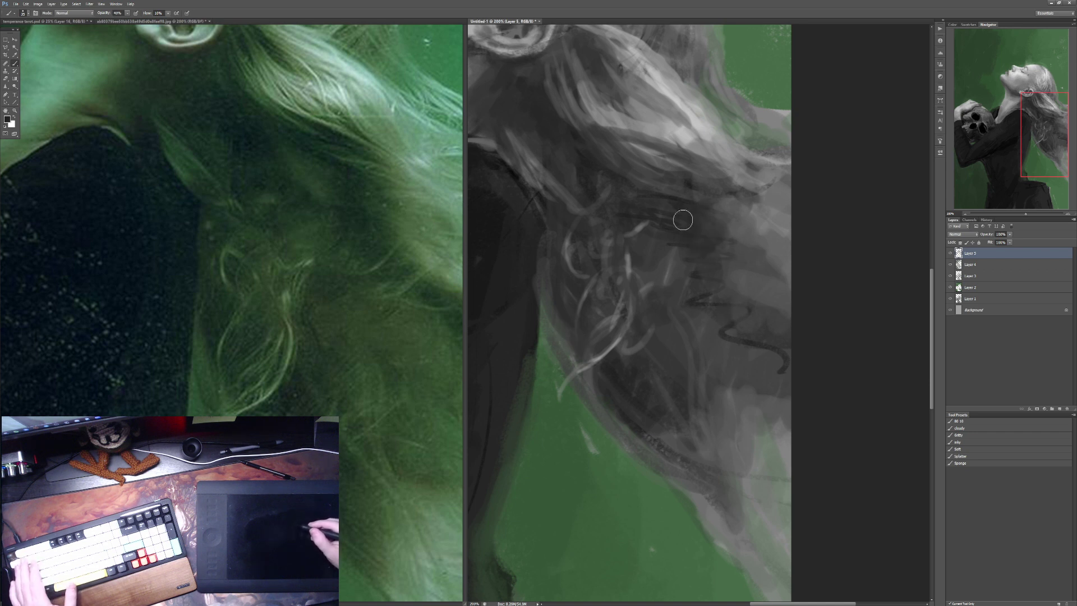
left_click_drag(762, 307, 767, 335)
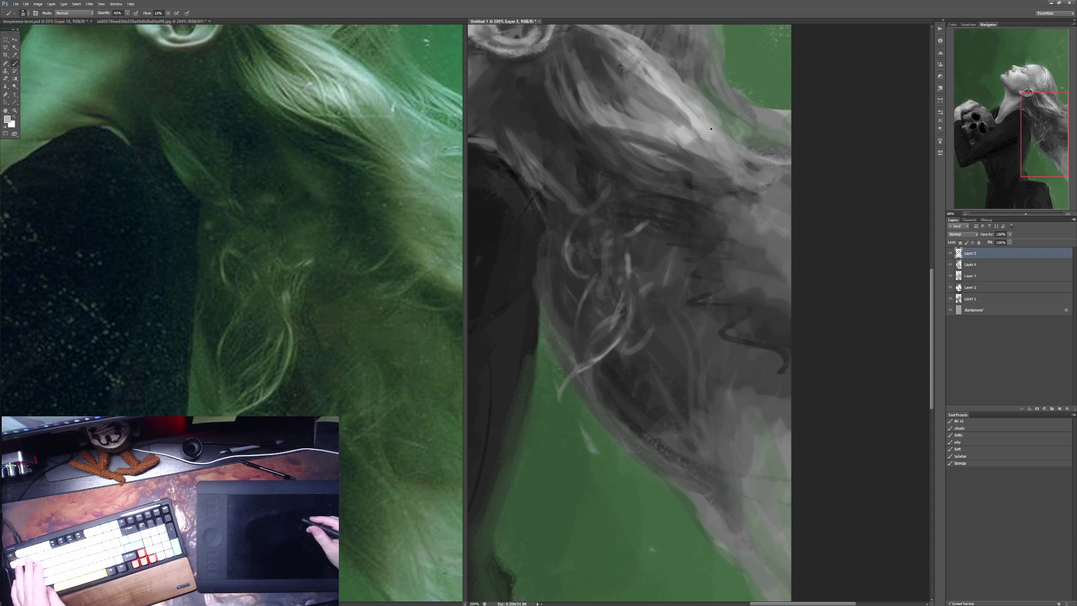
key("2")
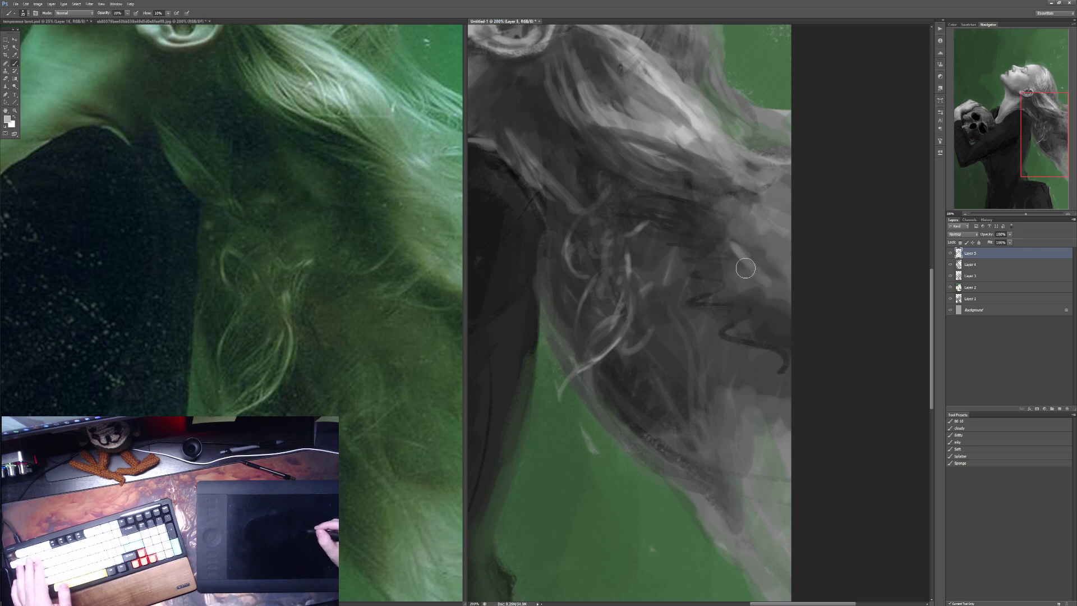
mouse_move(745, 268)
left_mouse_down()
mouse_move(778, 295)
mouse_move(796, 286)
mouse_move(793, 296)
mouse_move(768, 240)
left_mouse_up()
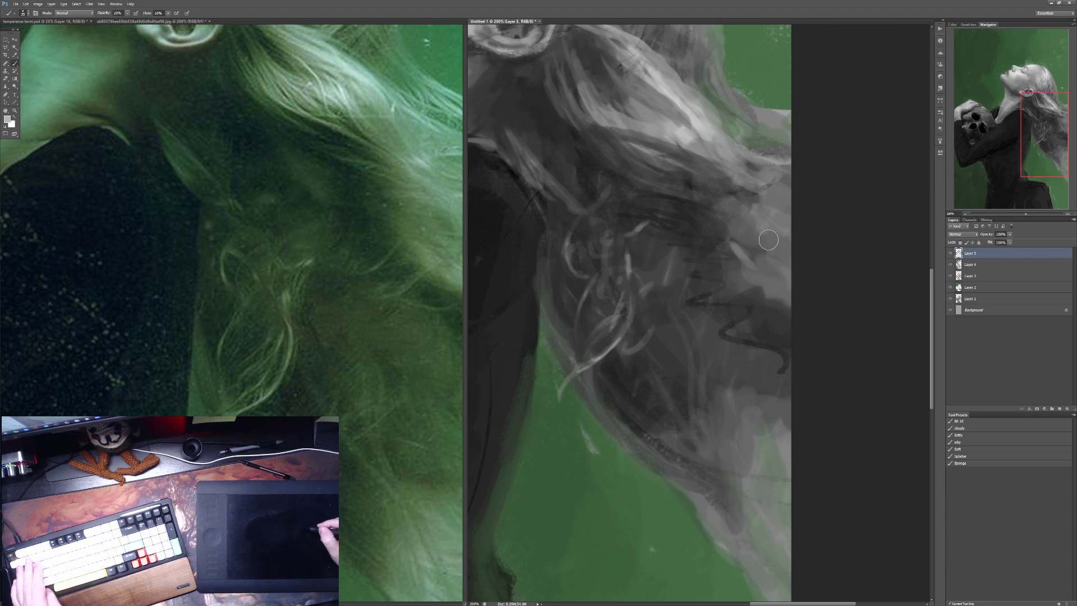
Step: Sample a darker colour, paint over the upper hair edge at 30%, and zoom out to 100%
left_click(712, 227, "alt")
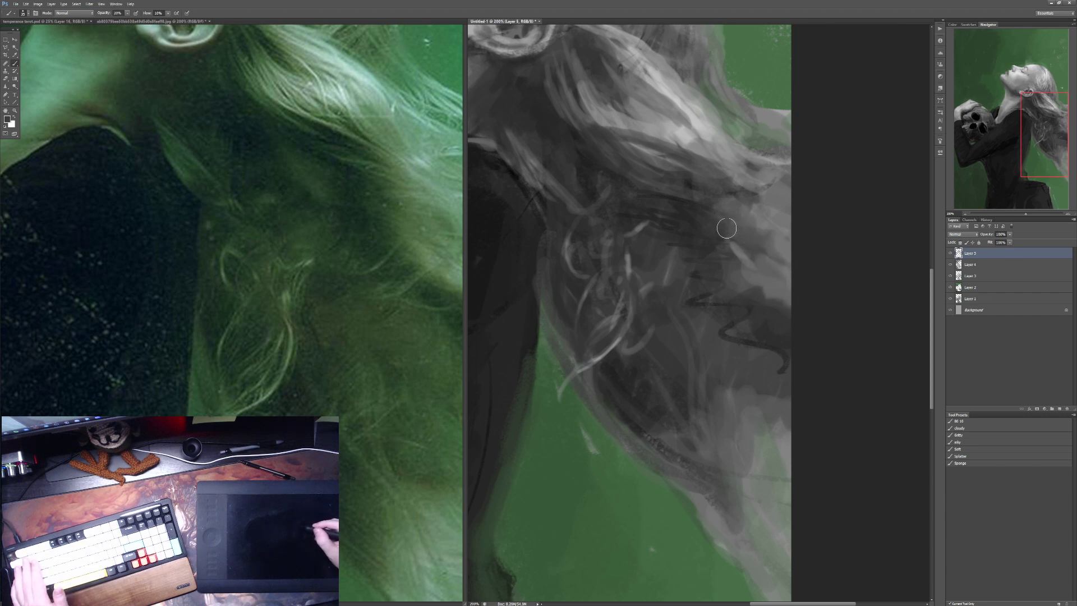
key("3")
mouse_move(729, 181)
left_mouse_down()
mouse_move(779, 194)
mouse_move(781, 222)
left_mouse_up()
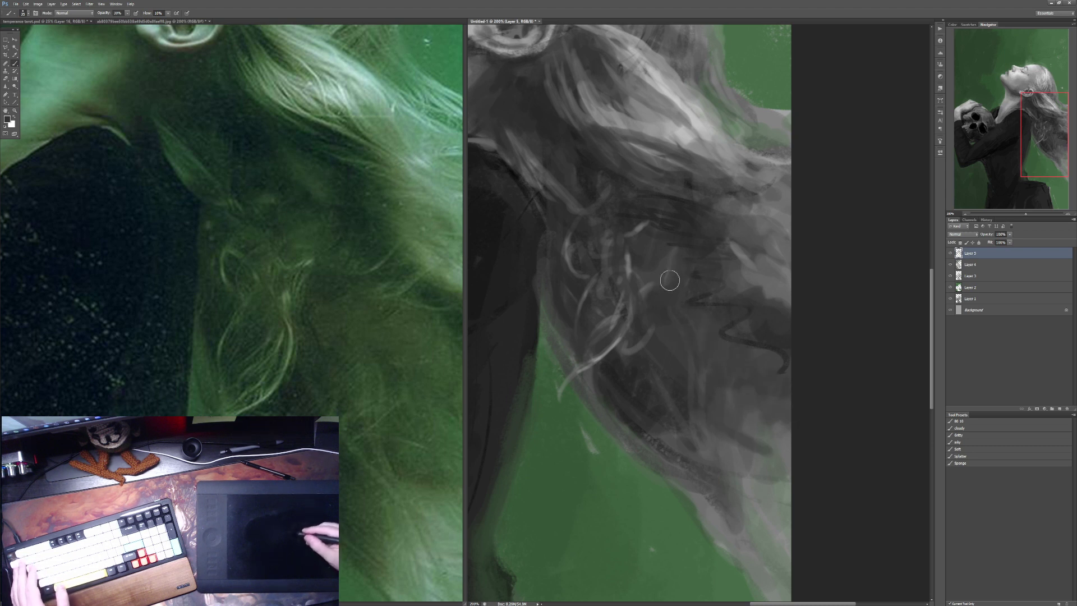
left_click_drag(676, 250, 688, 360)
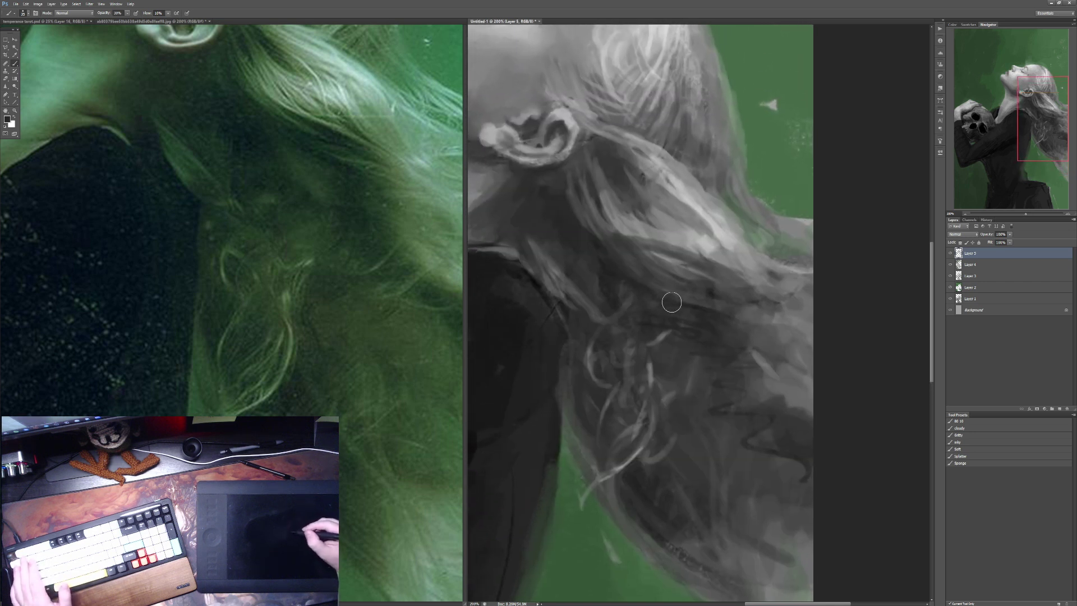
left_click(722, 335, "alt")
Step: Zoom the reference photo and painting to 66.7% and add a Gradient Map adjustment layer
left_click(424, 270)
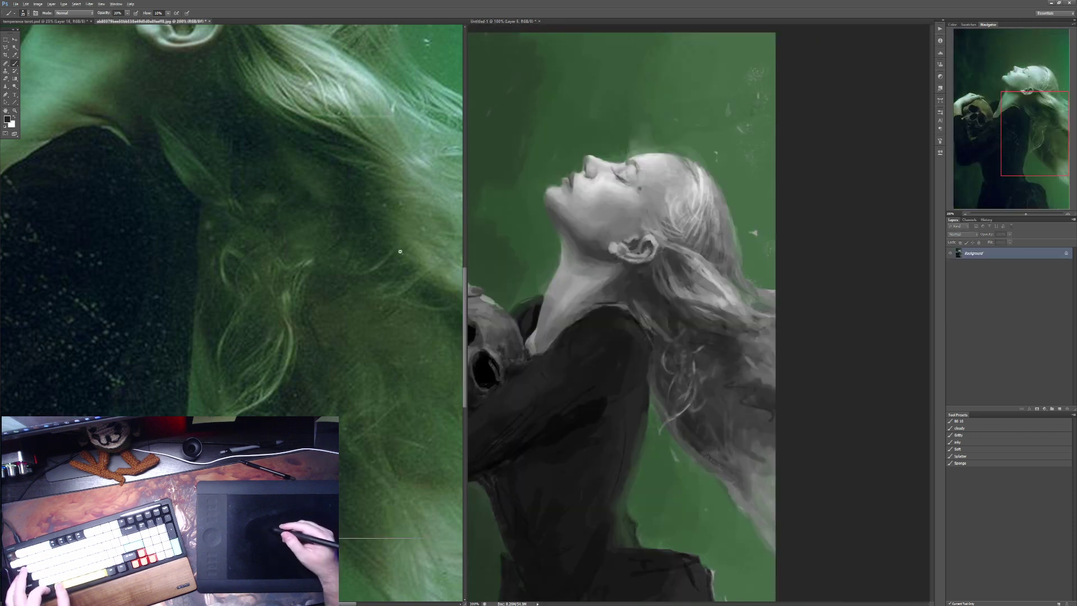
left_click(459, 289, "alt")
left_click(459, 288, "alt")
left_click(651, 258)
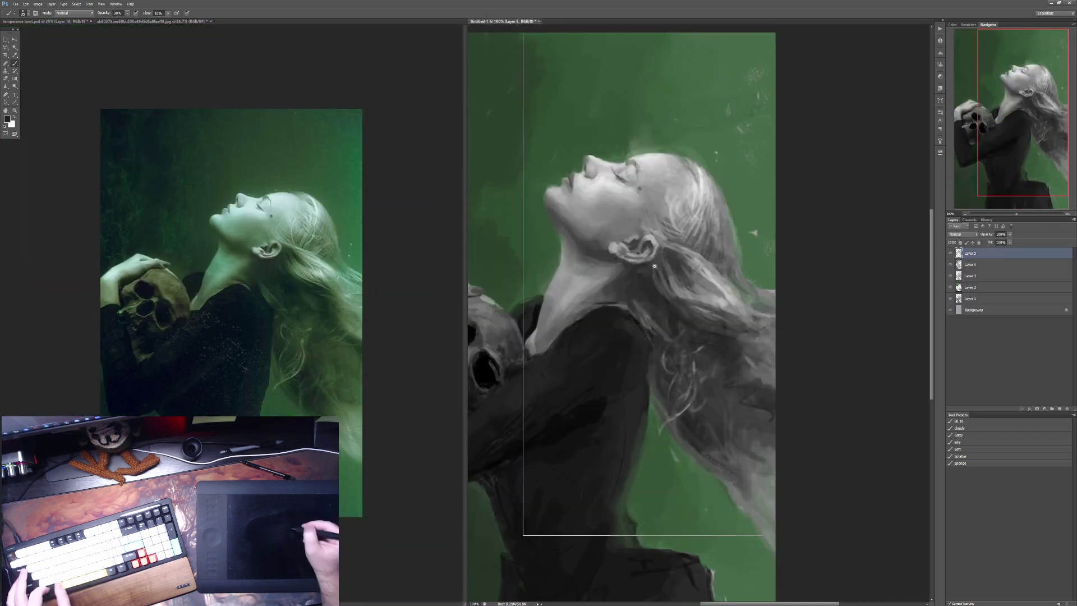
left_click(654, 269, "alt")
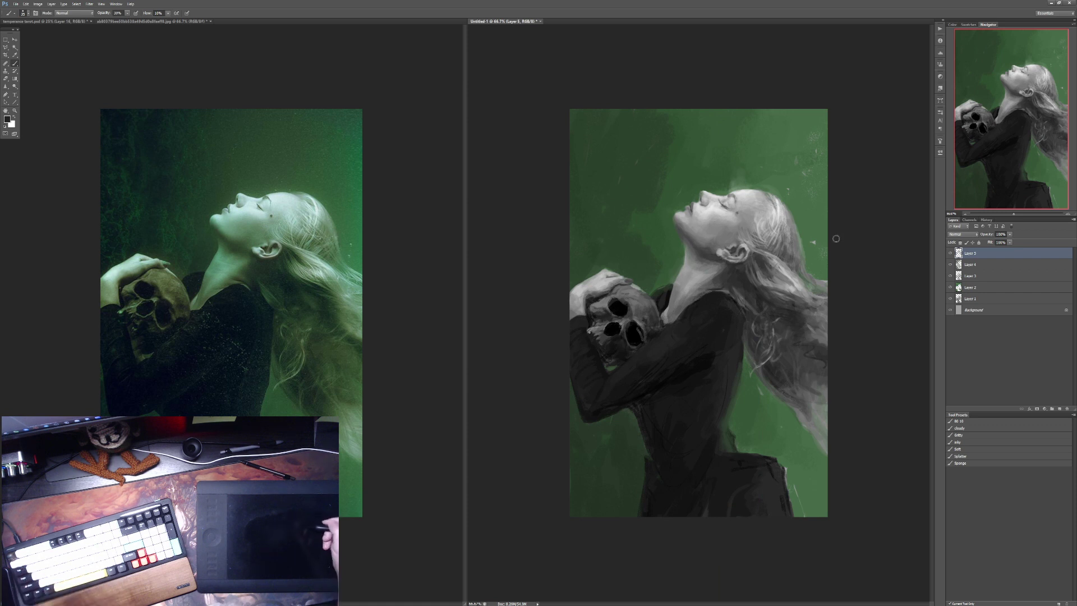
left_click(1045, 409)
left_click(973, 447)
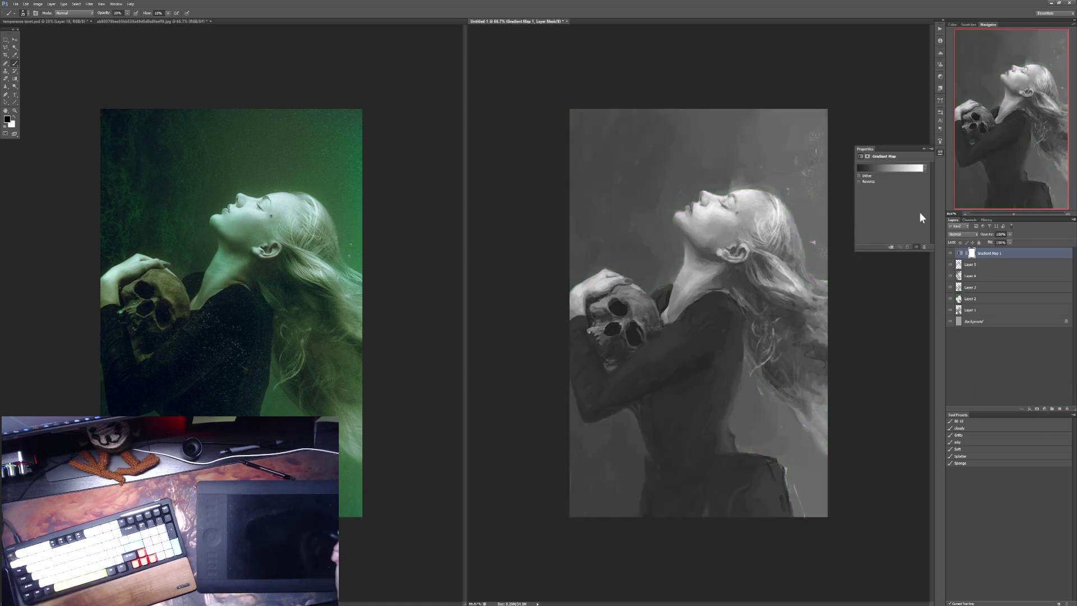
Step: Give Gradient Map 1 a blue-orange preset gradient blended in Soft Light
left_click(898, 169)
left_click(914, 332)
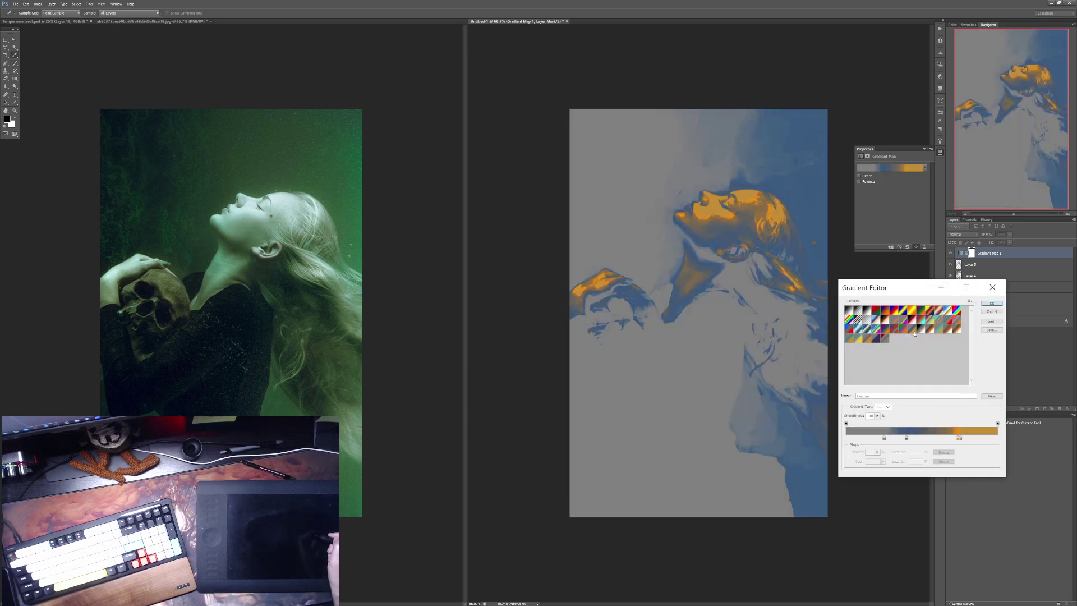
left_click(990, 303)
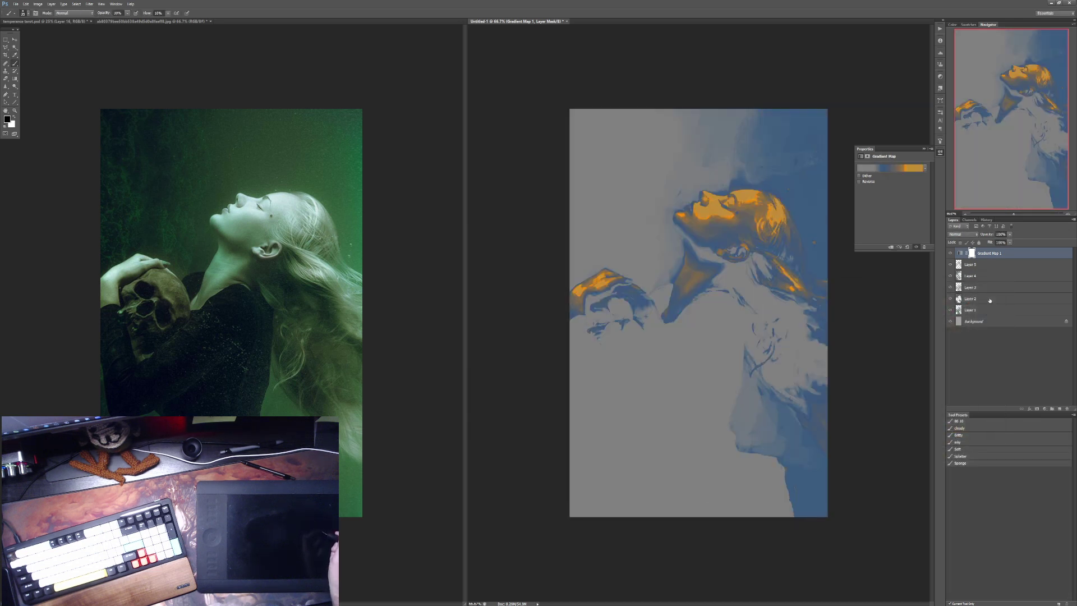
left_click(962, 234)
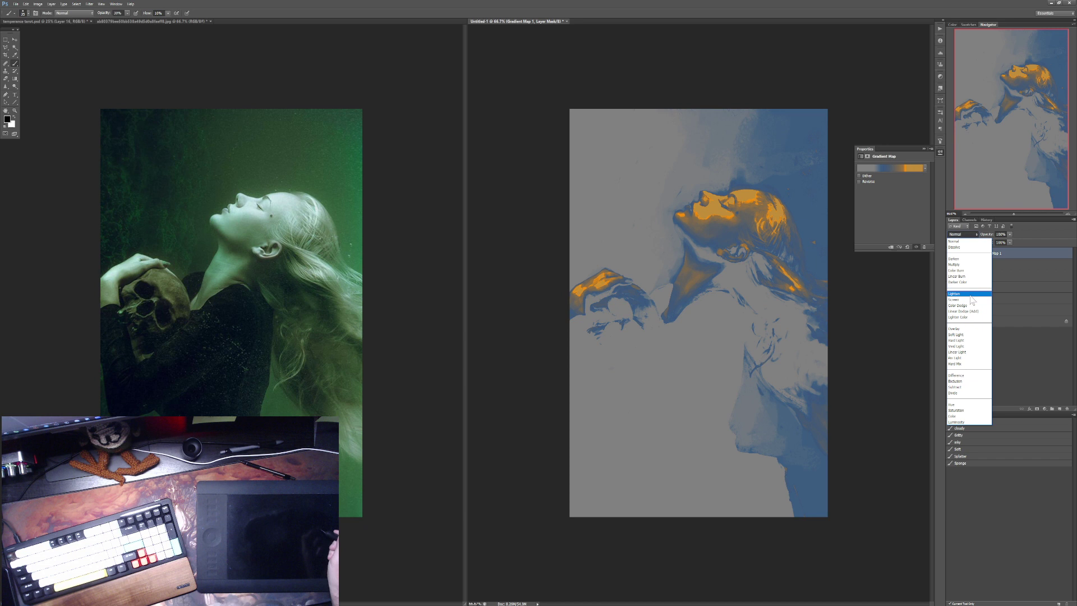
left_click(965, 333)
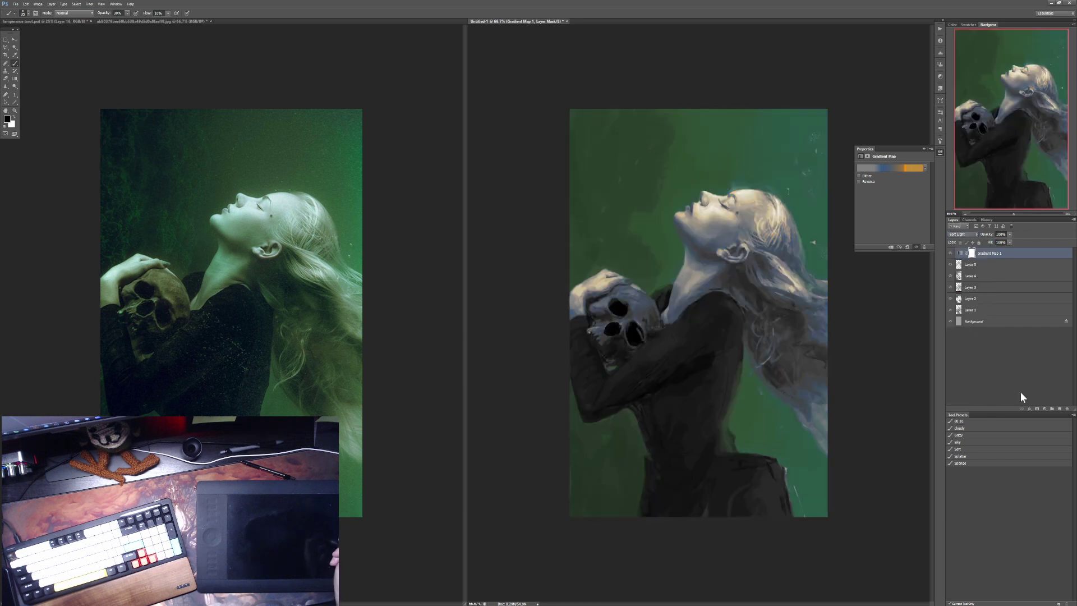
Step: Add Gradient Map 2 with a green-purple-orange preset in Soft Light
left_click(1041, 410)
left_click(965, 392)
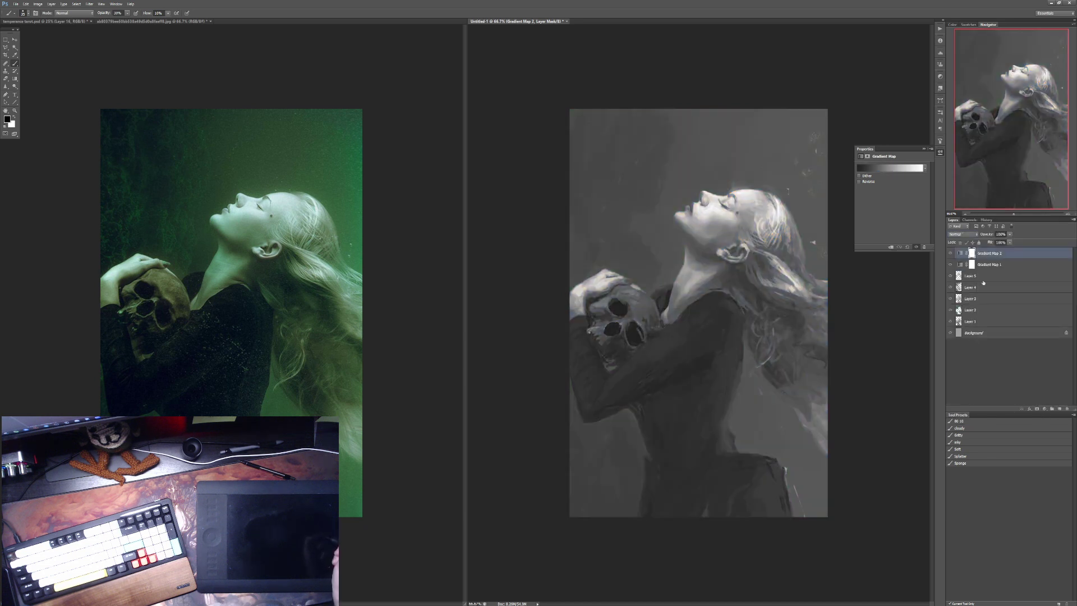
left_click(894, 169)
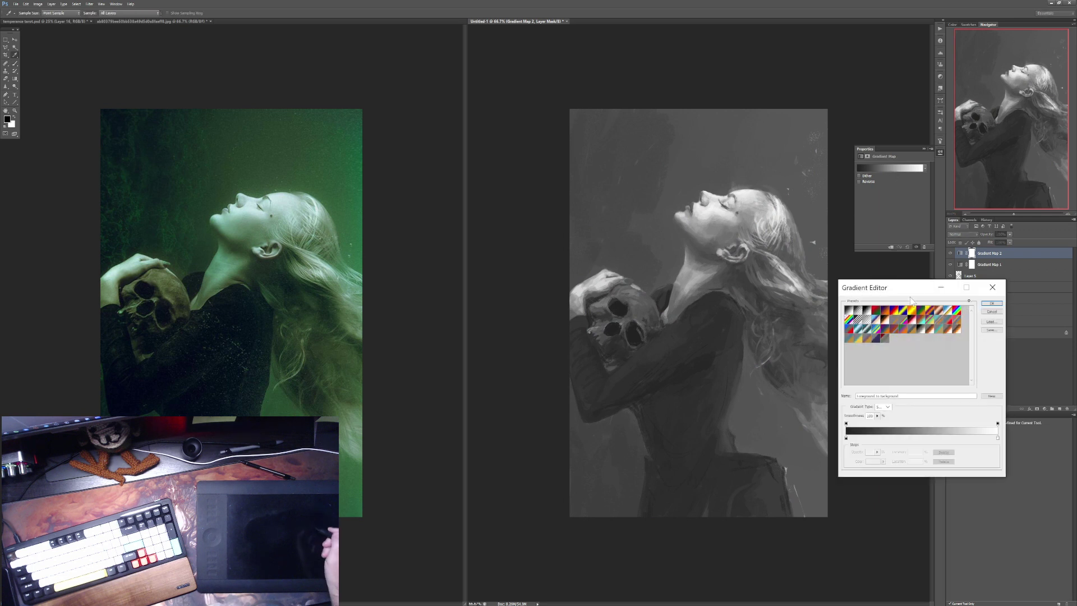
left_click(906, 331)
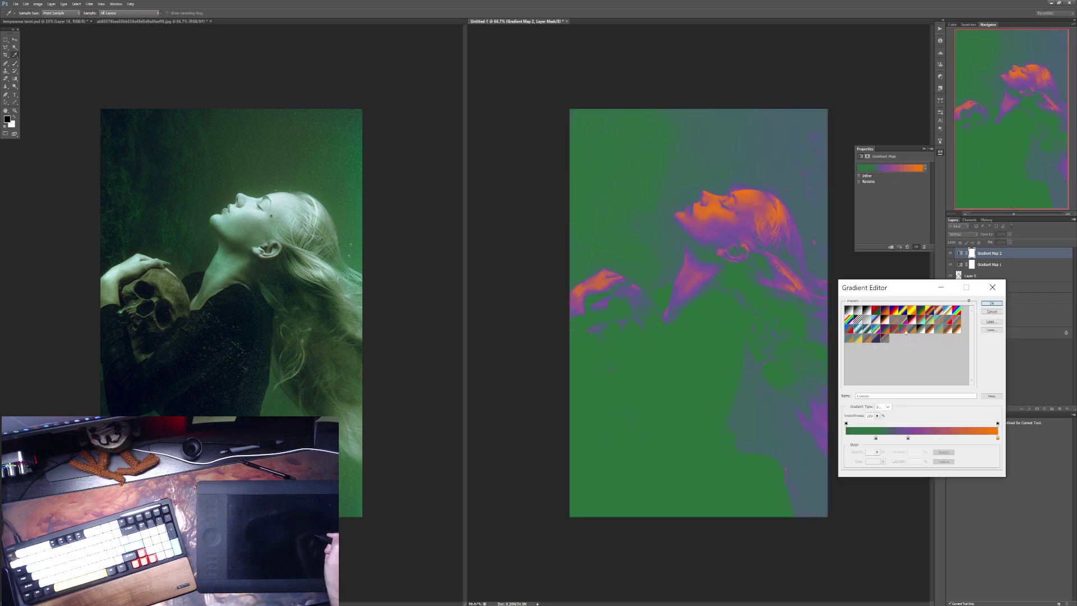
left_click(990, 304)
left_click(965, 235)
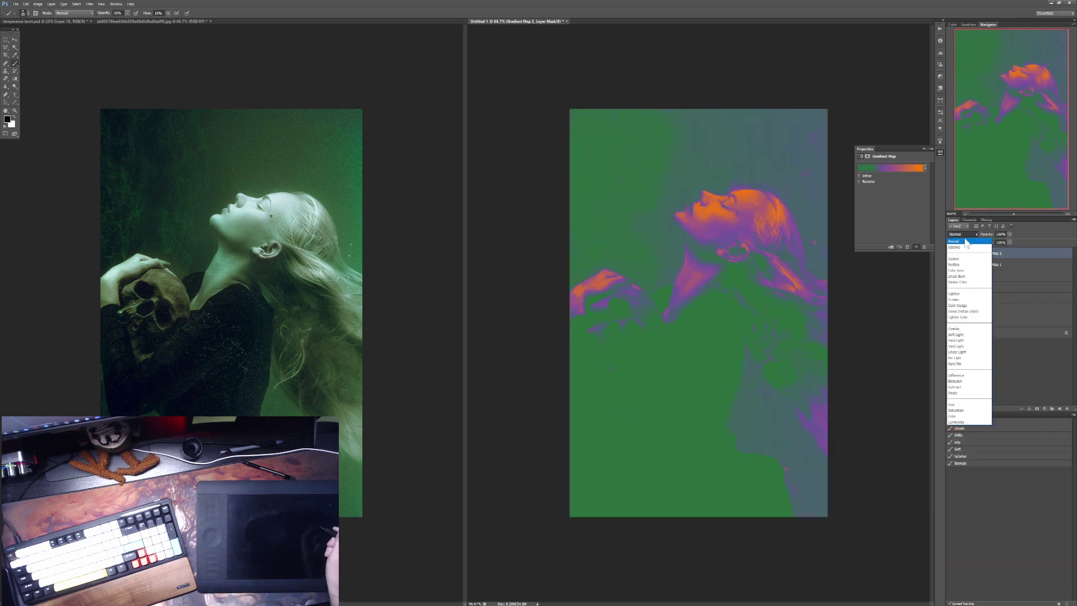
left_click(975, 334)
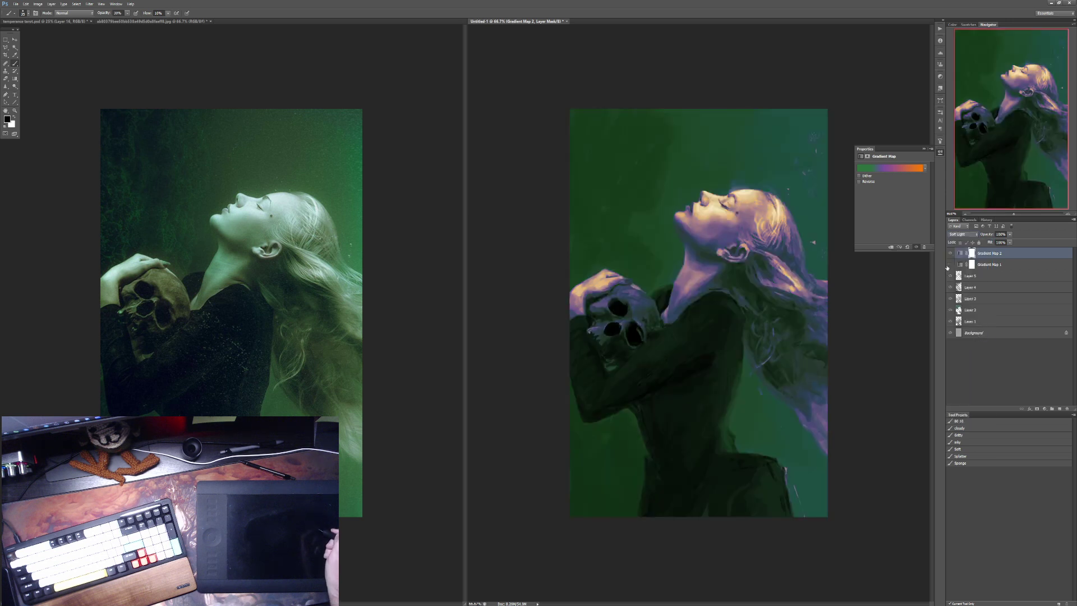
Step: Hide Gradient Map 1, compare the look, and add a third Gradient Map layer
left_click(950, 264)
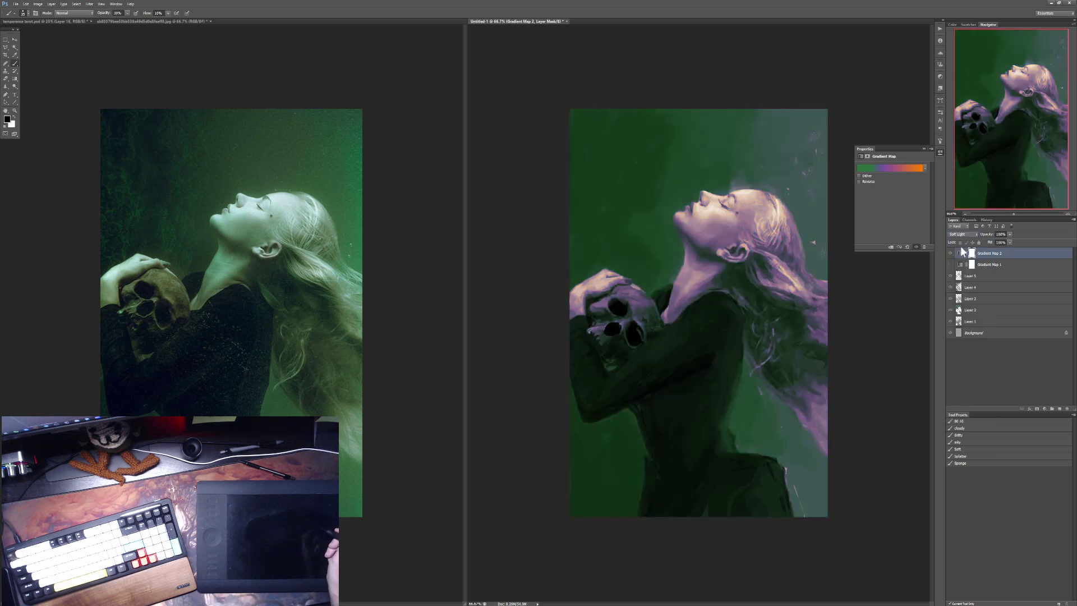
left_click(951, 265)
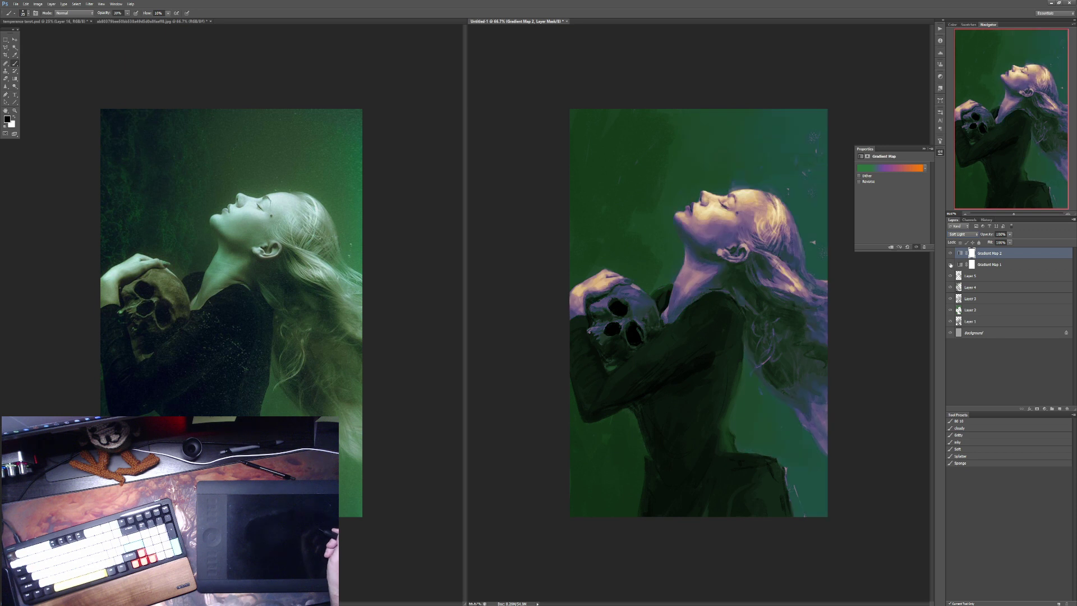
left_click(951, 265)
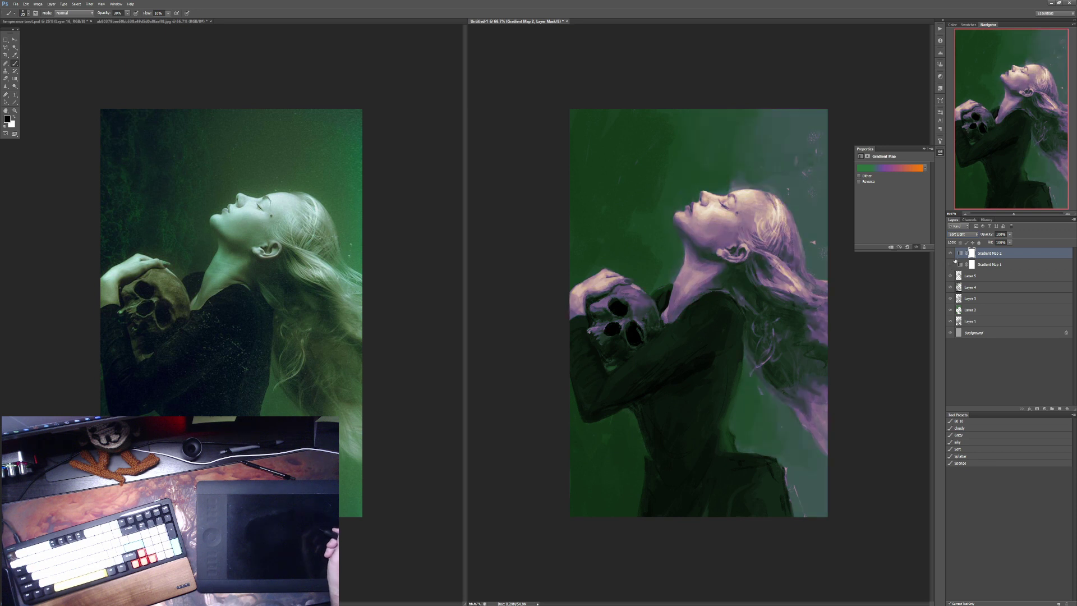
left_click(1045, 408)
left_click(967, 387)
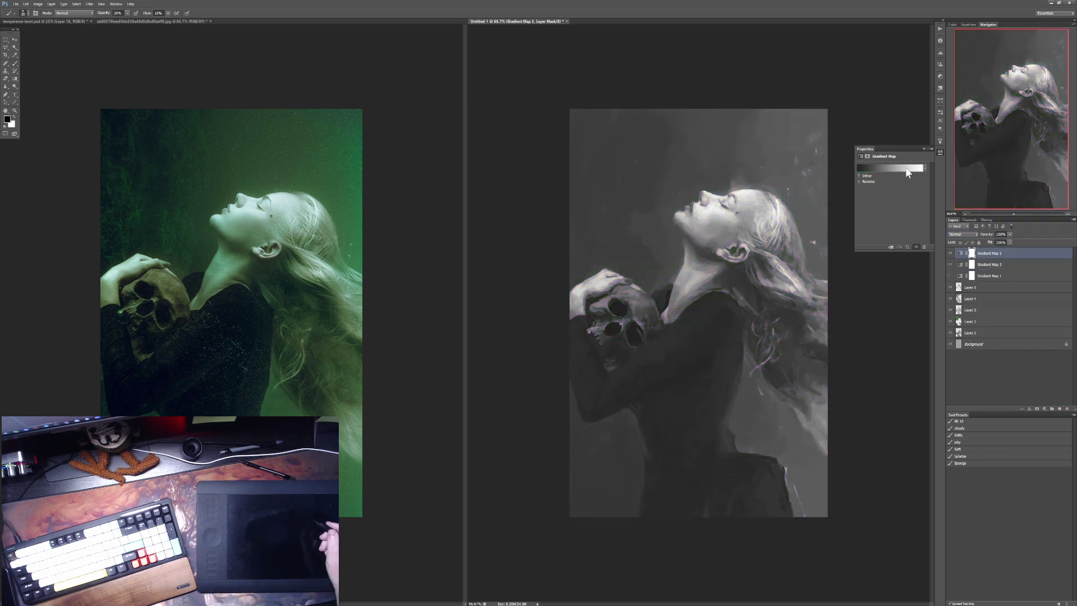
Step: Give Gradient Map 3 a grey-to-green gradient, brightening and saturating the green stop
left_click(908, 170)
left_click(875, 339)
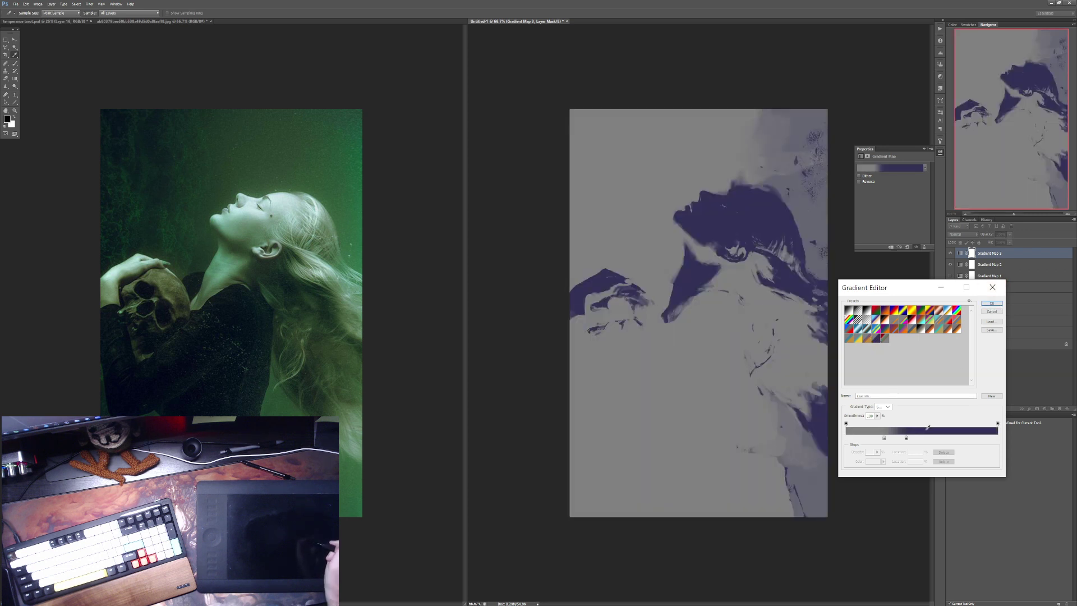
left_click(905, 438)
left_click(872, 462)
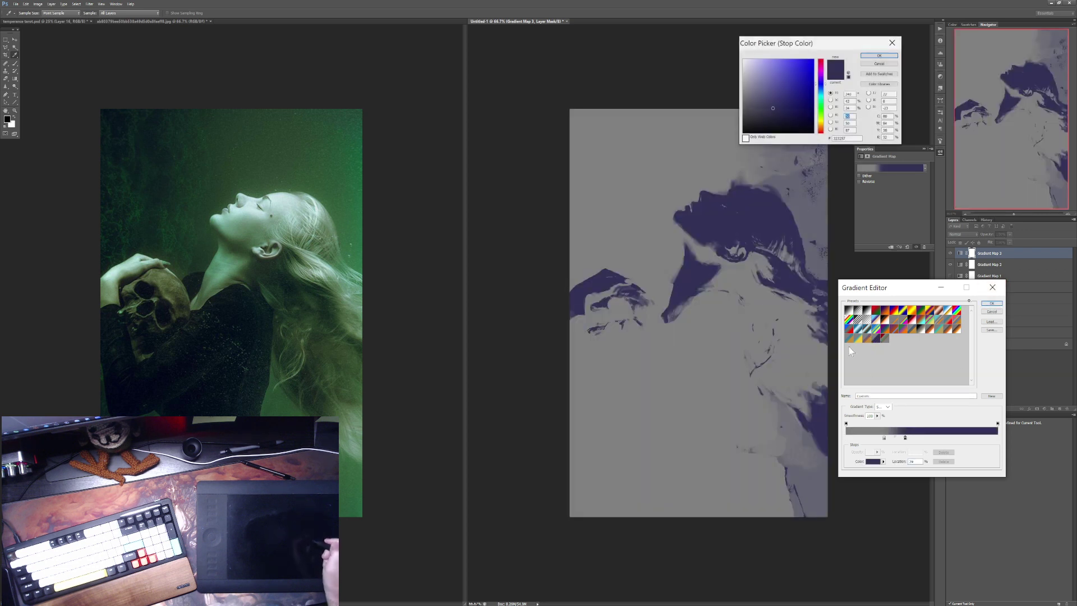
left_click(821, 106)
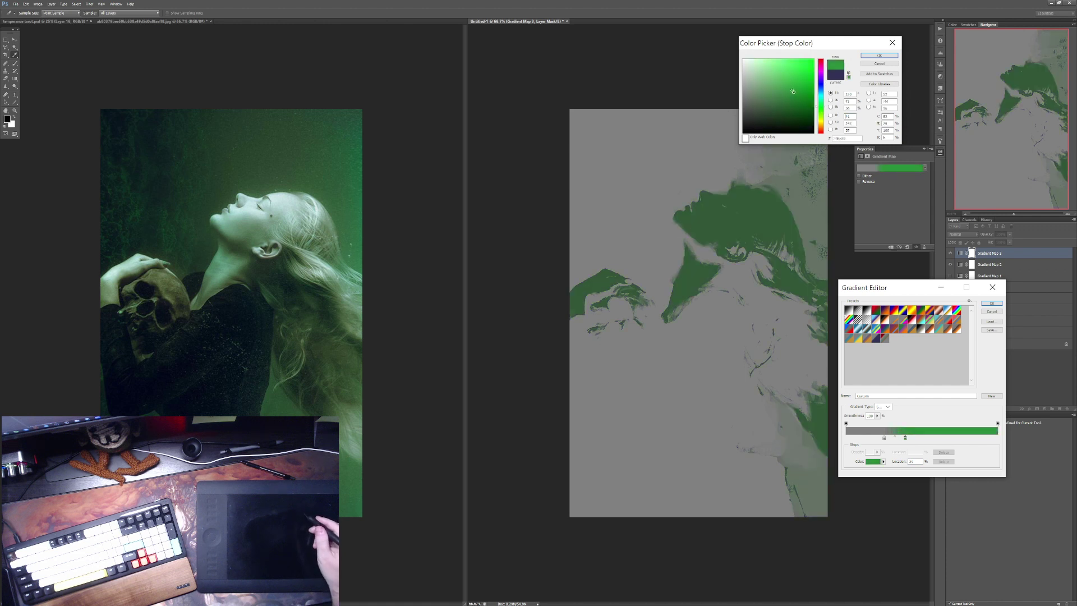
left_click_drag(797, 102, 790, 96)
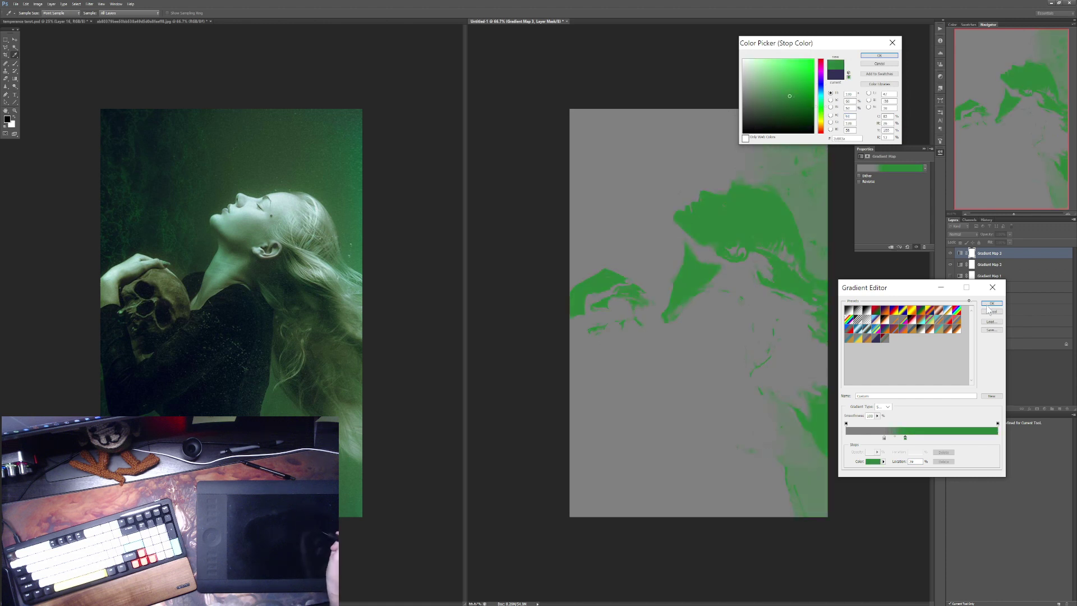
key("Return")
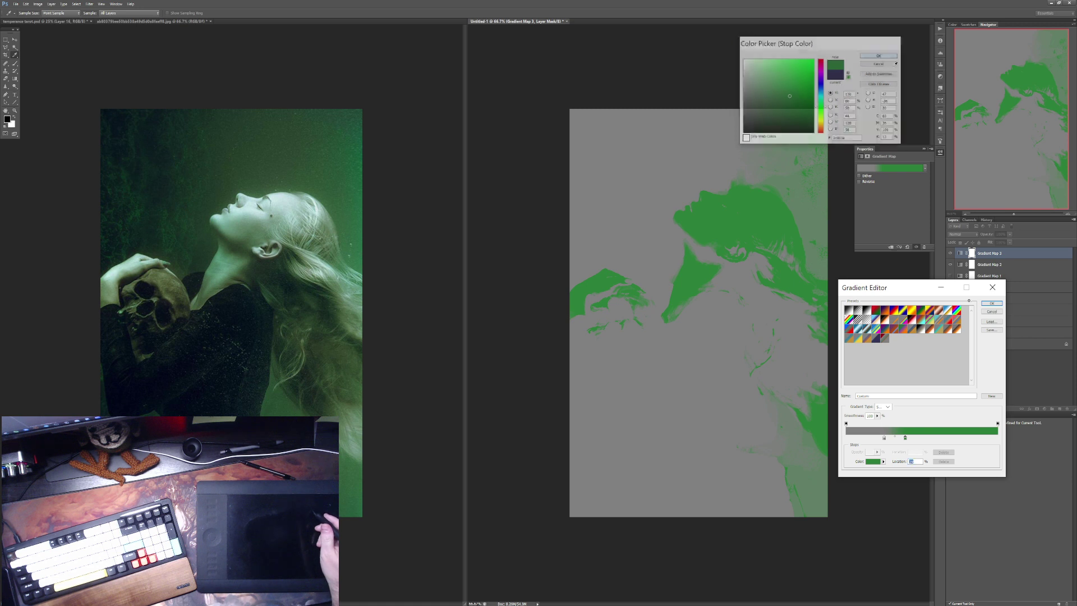
left_click(992, 303)
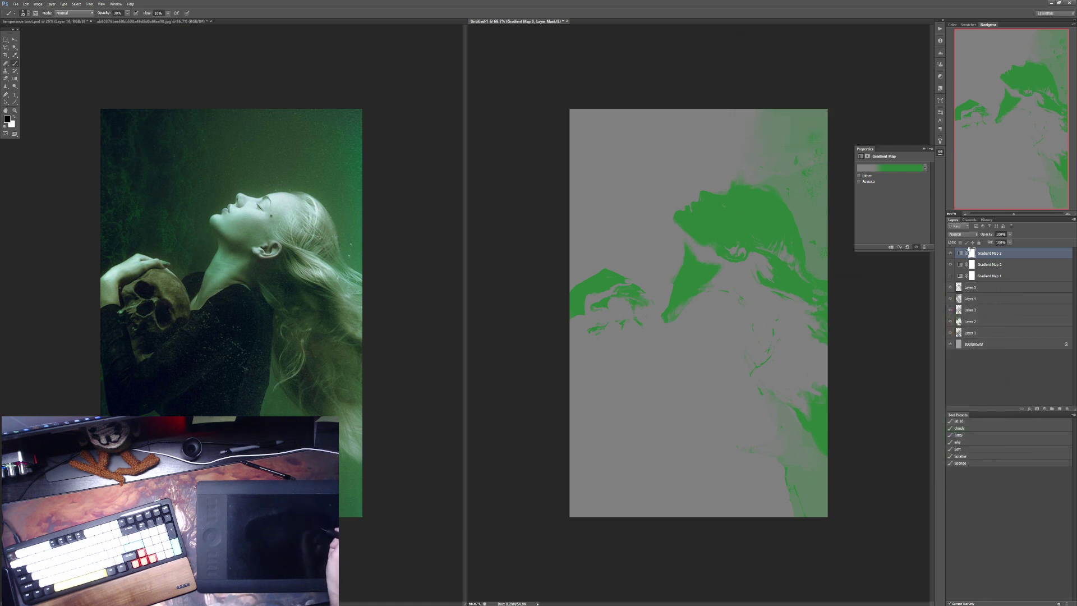
Step: Set Gradient Map 3 to Soft Light, compare it on and off, and select Gradient Map 2
left_click(962, 234)
left_click(962, 339)
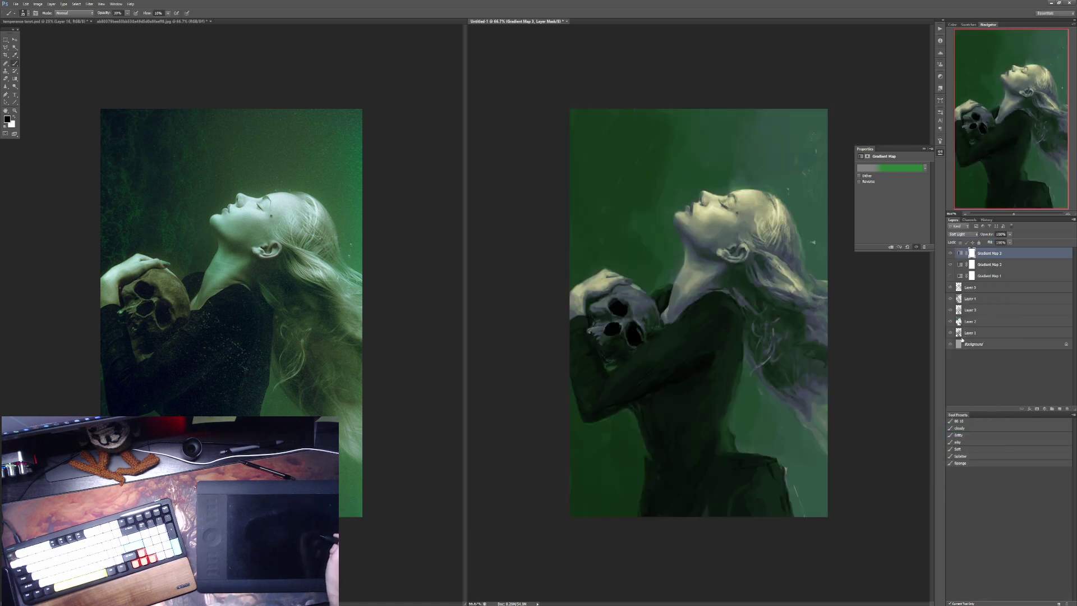
left_click(950, 253)
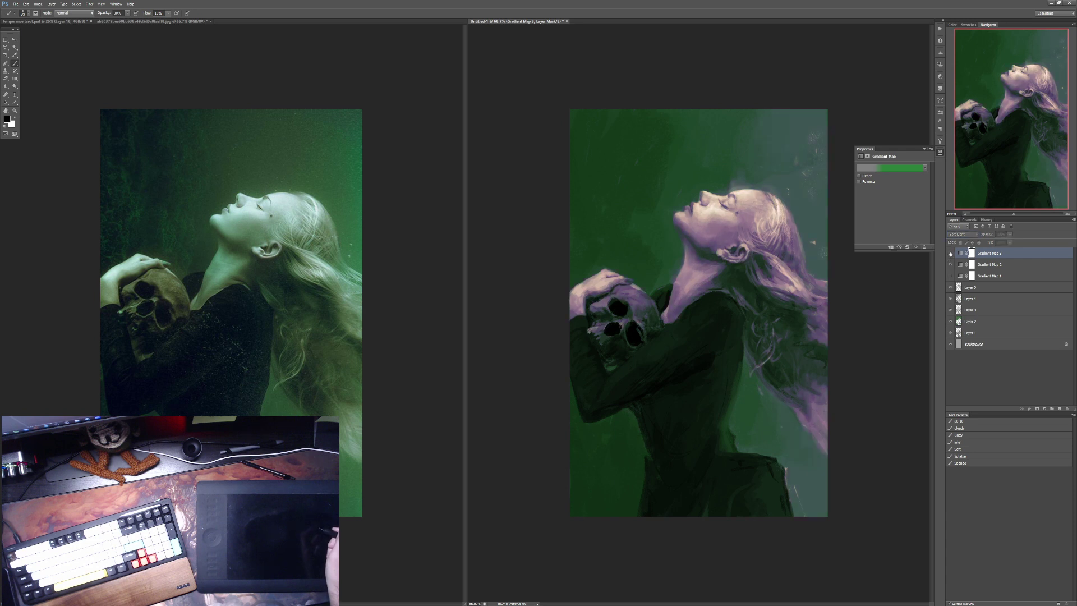
left_click(950, 253)
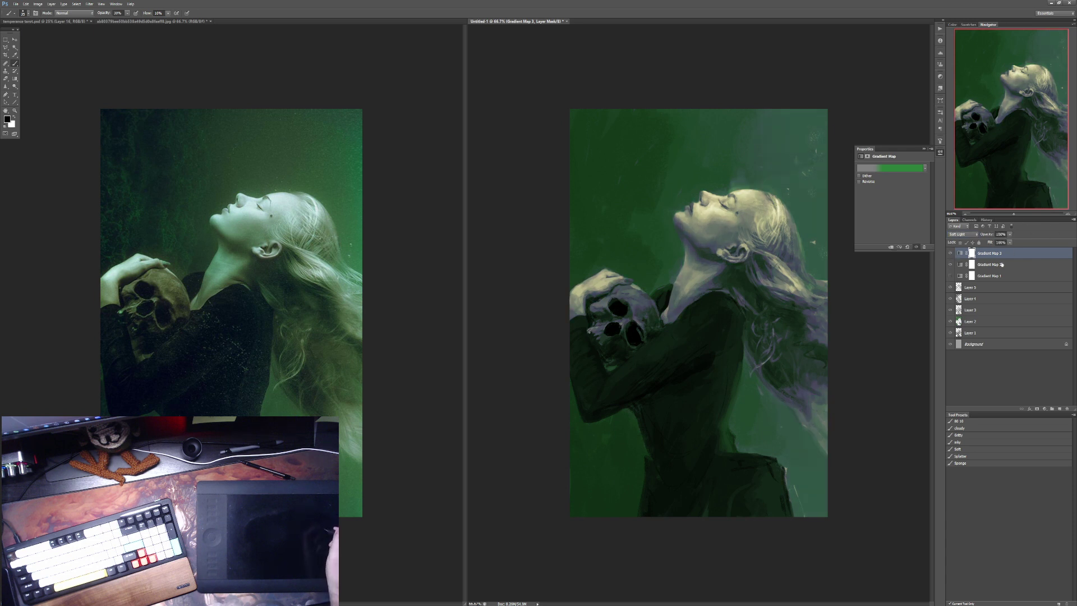
left_click(995, 265)
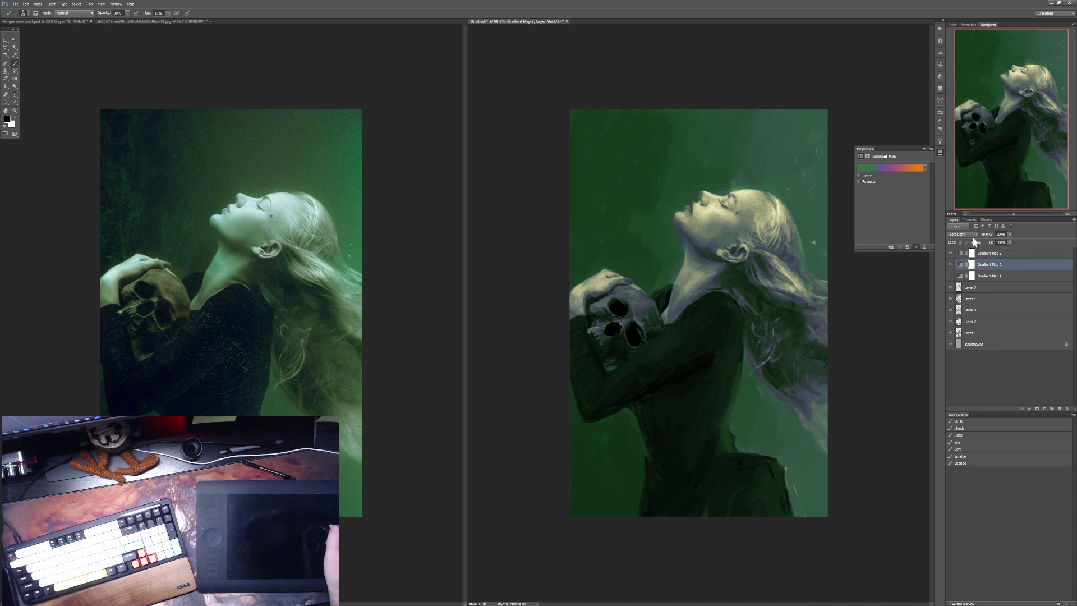
Step: Lower Gradient Map 2's opacity and compare the colours with Gradient Map 3 toggled
left_click(979, 235)
key("Up")
key("Up")
key("Up")
key("Up")
key("Up")
key("Up")
left_click(951, 253)
left_click(951, 254)
left_click(963, 254)
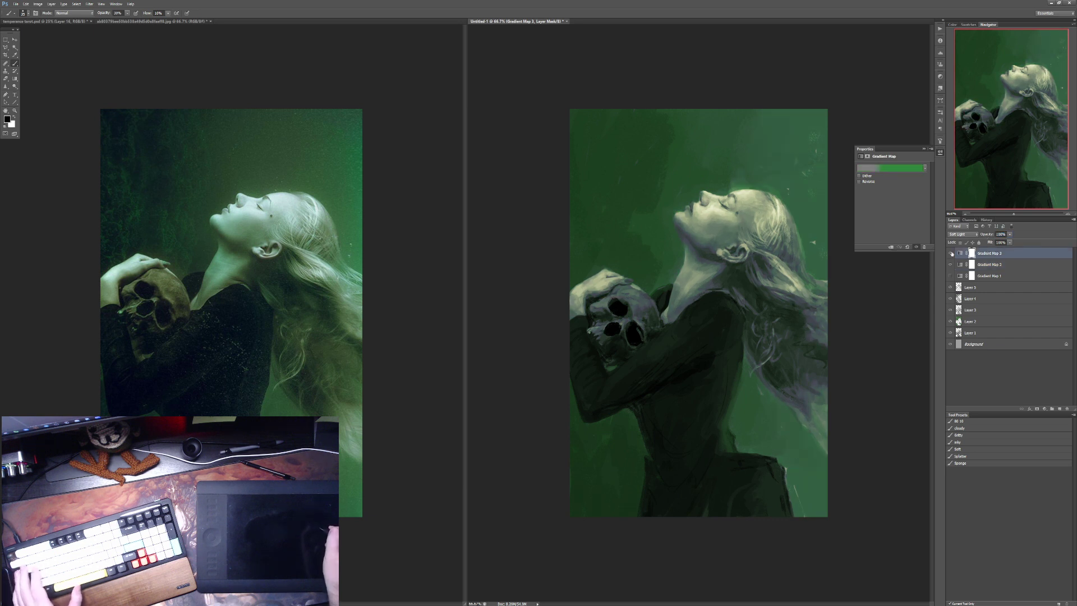
left_click(951, 253)
left_click(950, 254)
Step: Select the bright face and hair areas, deselect, and compare Gradient Map 3 on and off
key("alt+e")
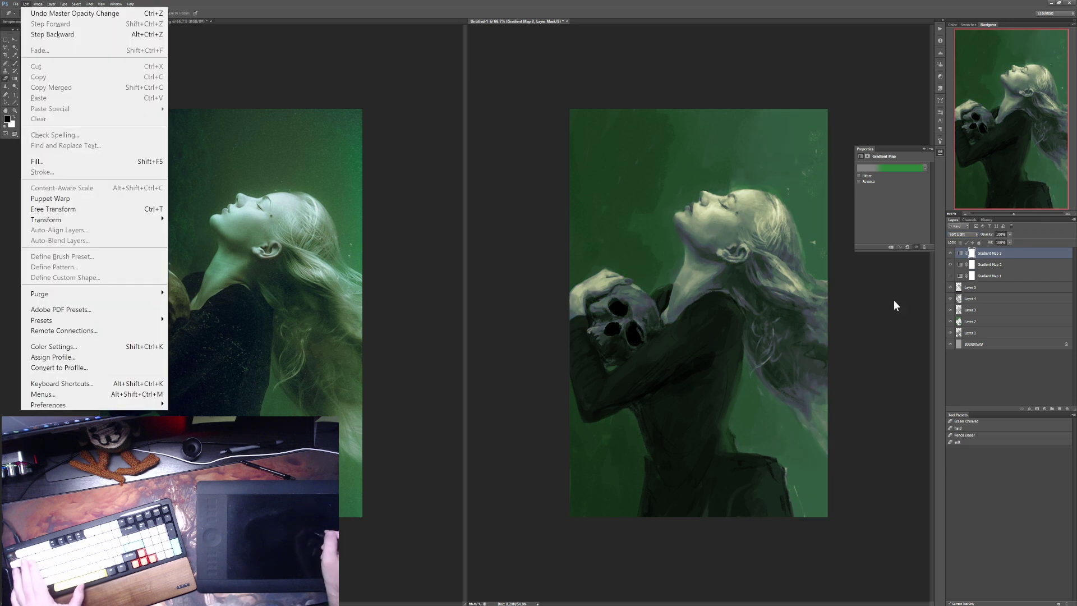
key("Escape")
key("ctrl+alt+2")
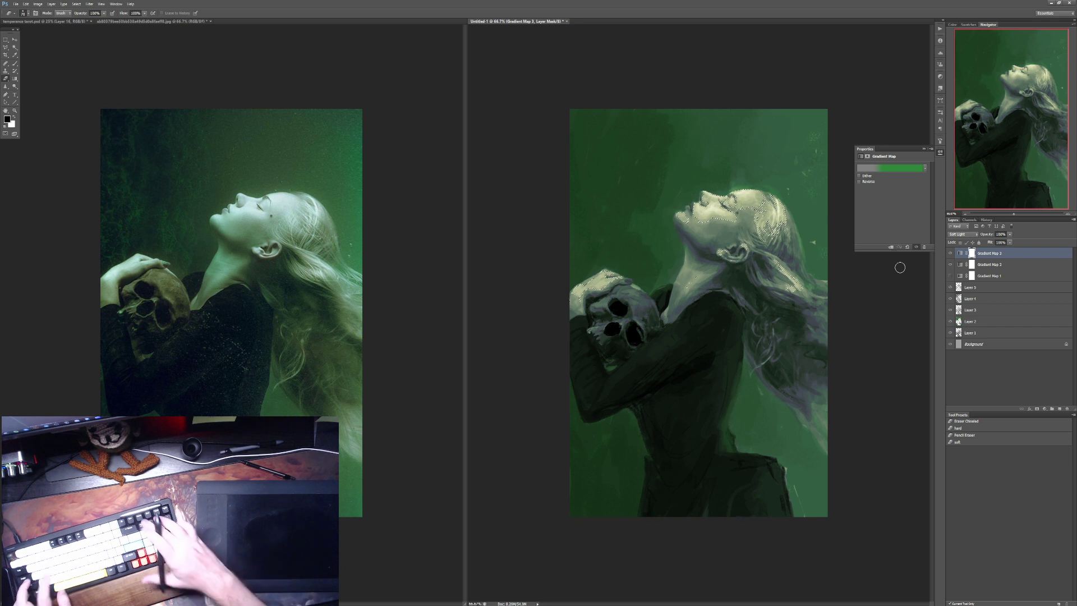
key("b")
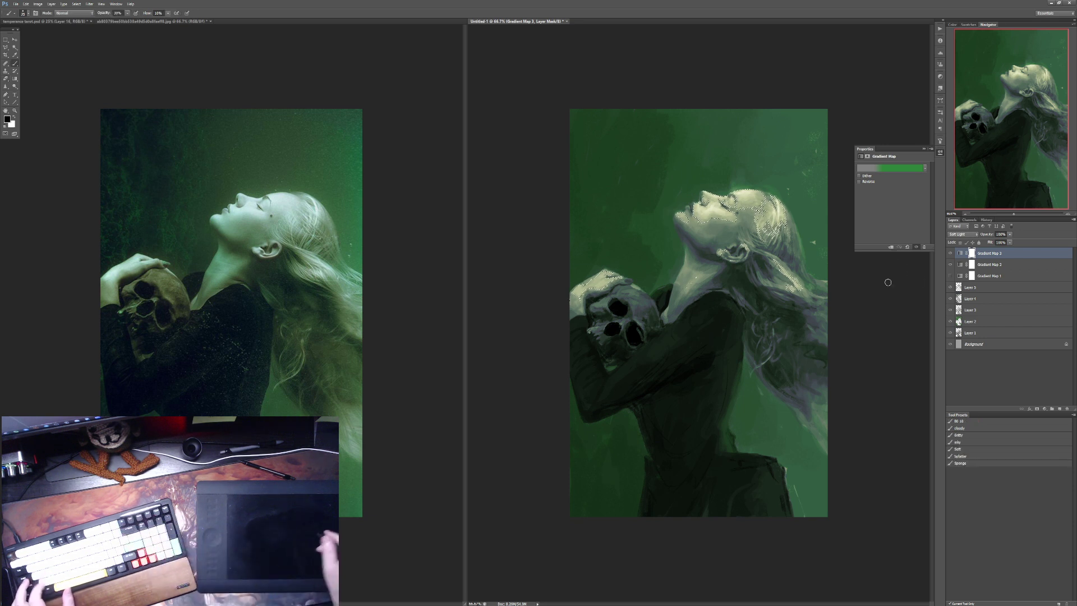
key("ctrl+d")
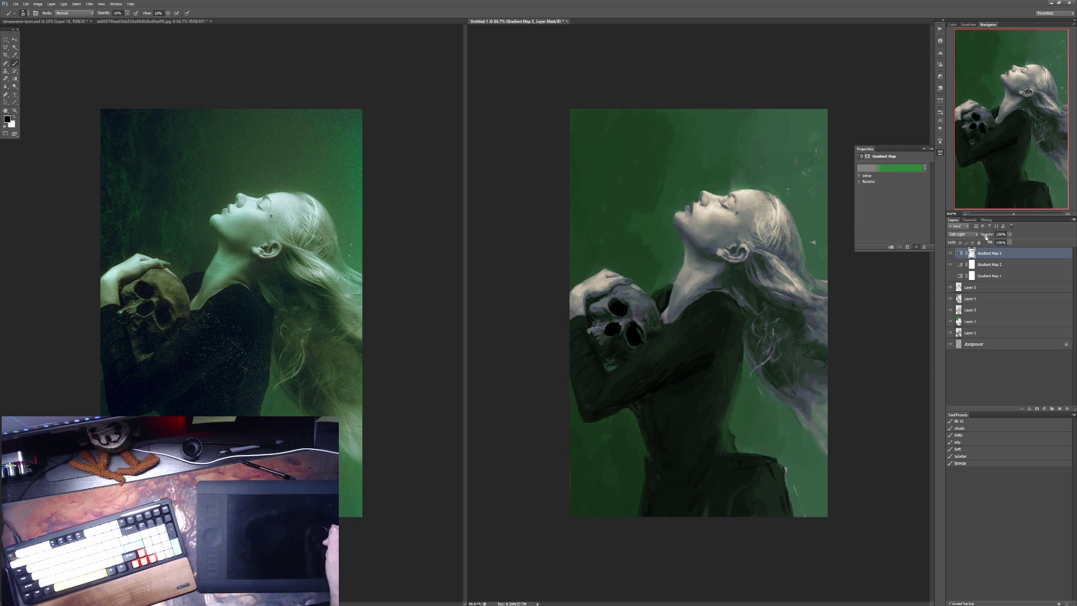
left_click(950, 253)
left_click(951, 254)
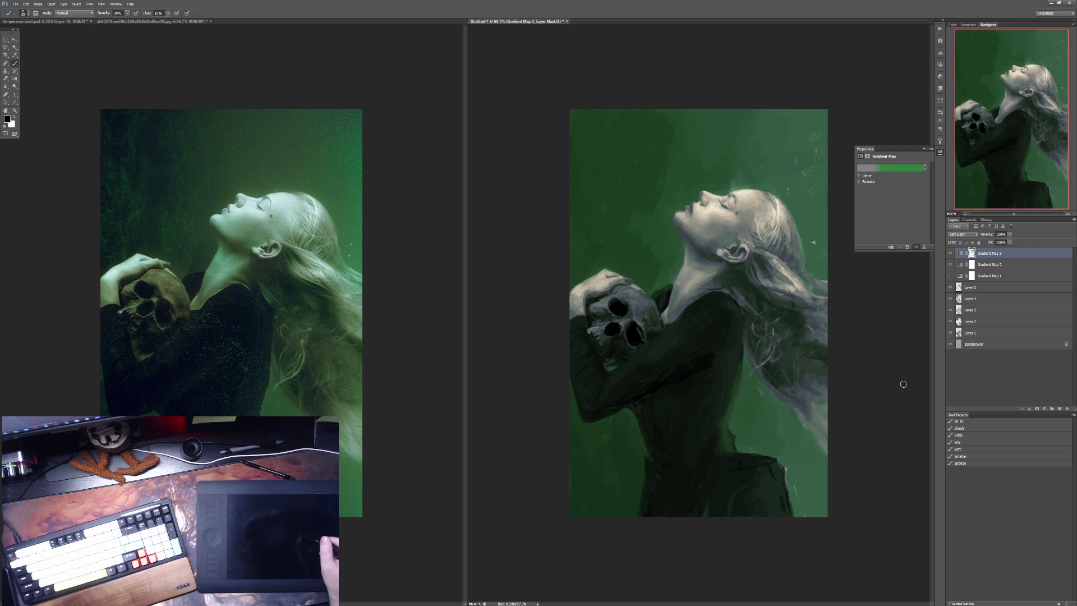
left_click(1045, 408)
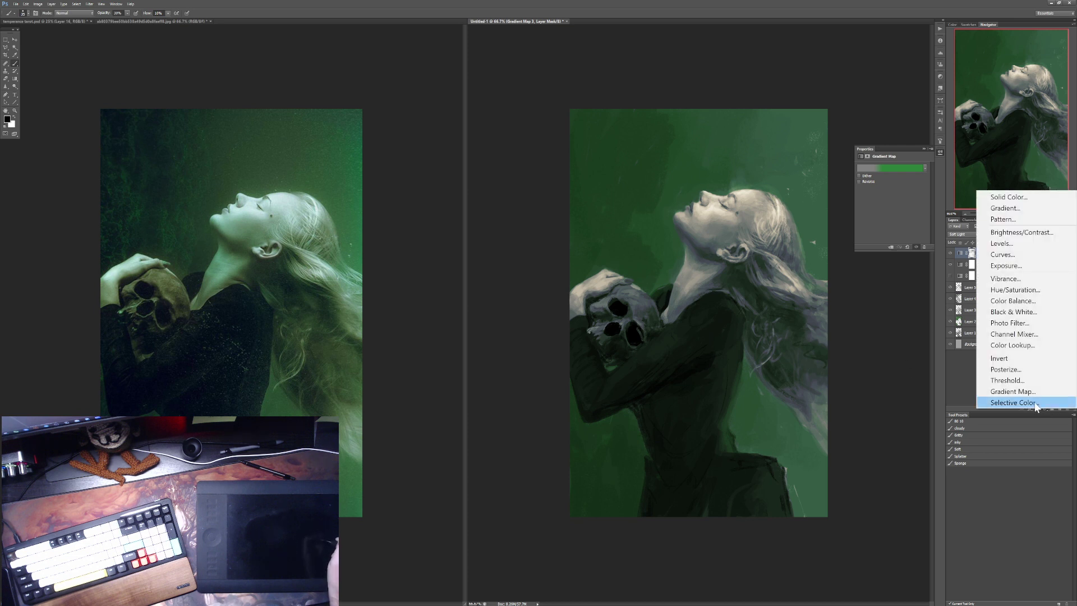
left_click(1013, 403)
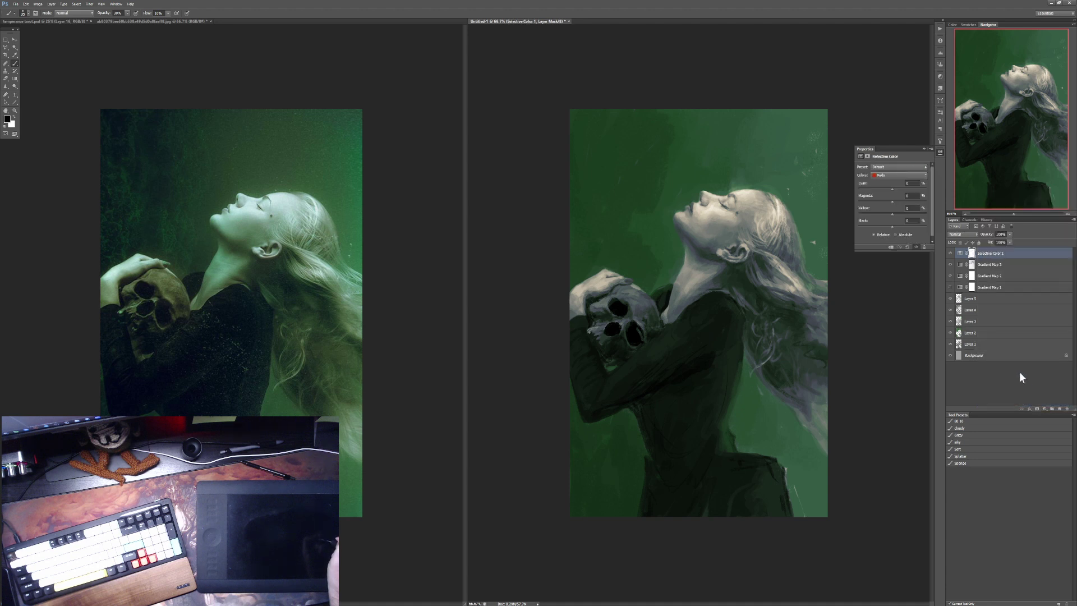
left_click(885, 177)
left_click(898, 248)
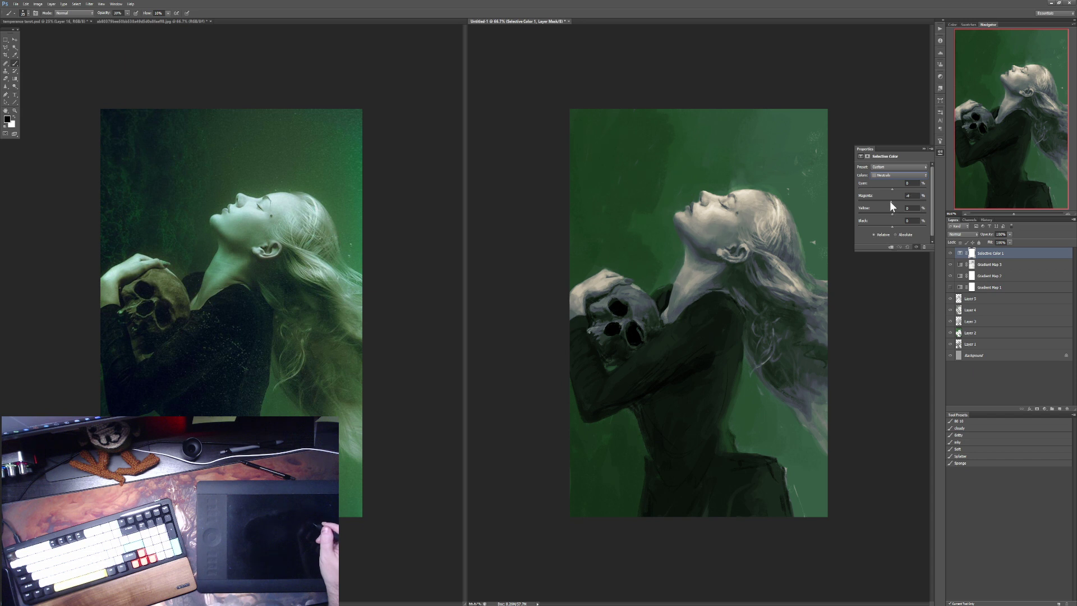
left_click_drag(891, 201, 883, 213)
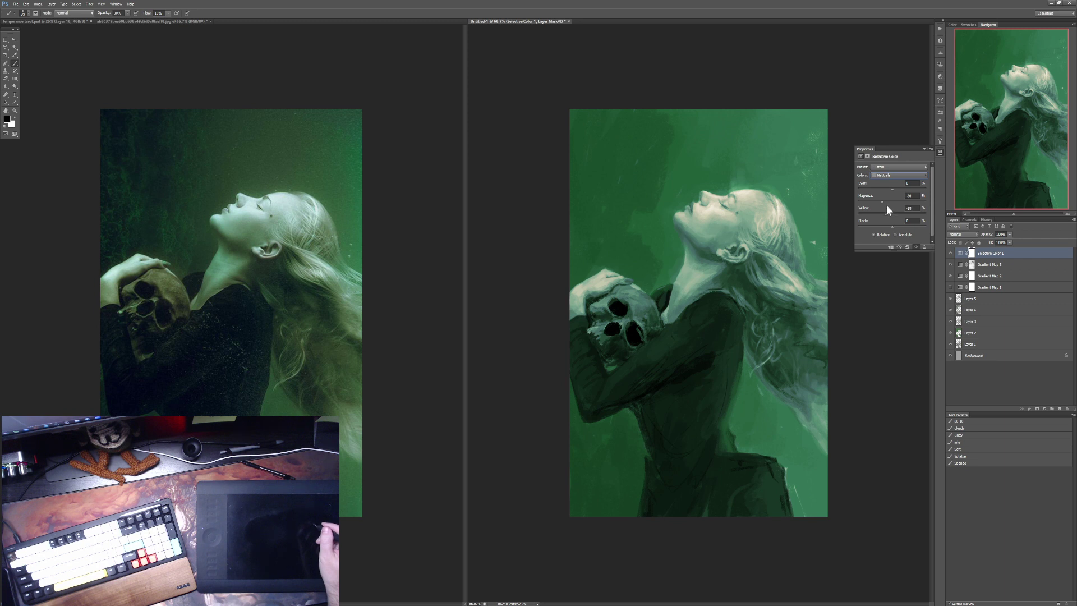
left_click_drag(882, 201, 888, 200)
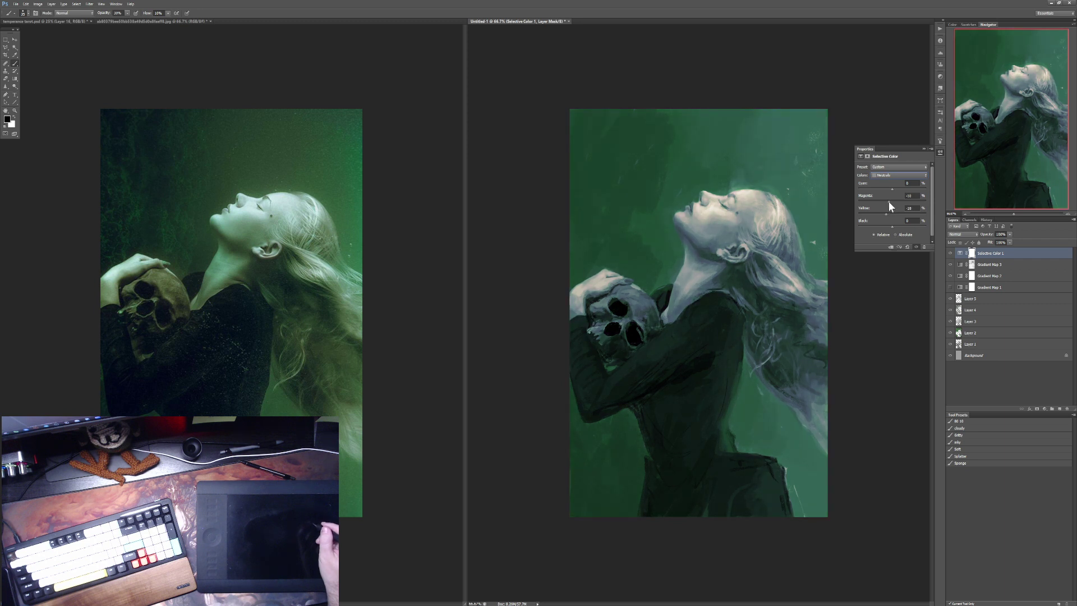
mouse_move(886, 202)
left_mouse_down()
mouse_move(887, 190)
mouse_move(901, 191)
left_mouse_up()
left_click_drag(1004, 254, 1066, 408)
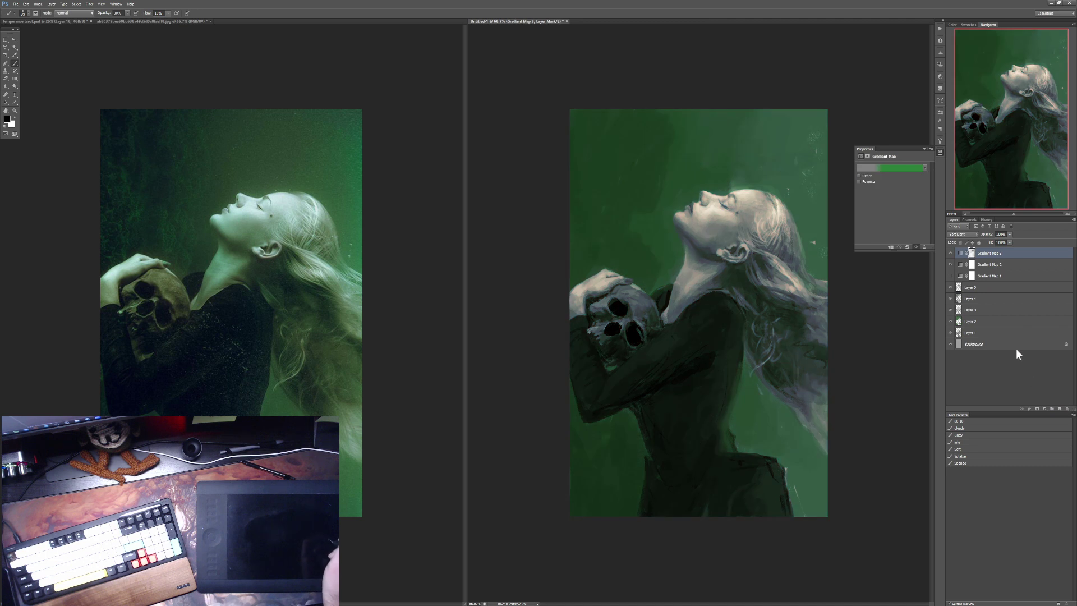
Step: Compare Gradient Maps 1 and 2 on and off, then delete Gradient Map 1
left_click(952, 267)
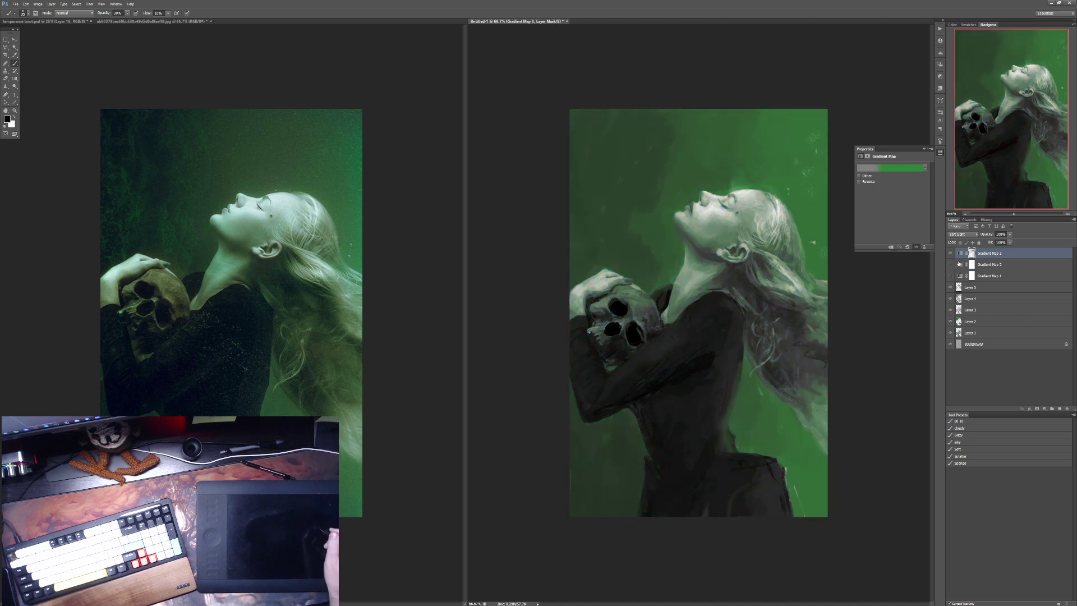
left_click(952, 266)
left_click(952, 266)
left_click(951, 266)
left_click(990, 264)
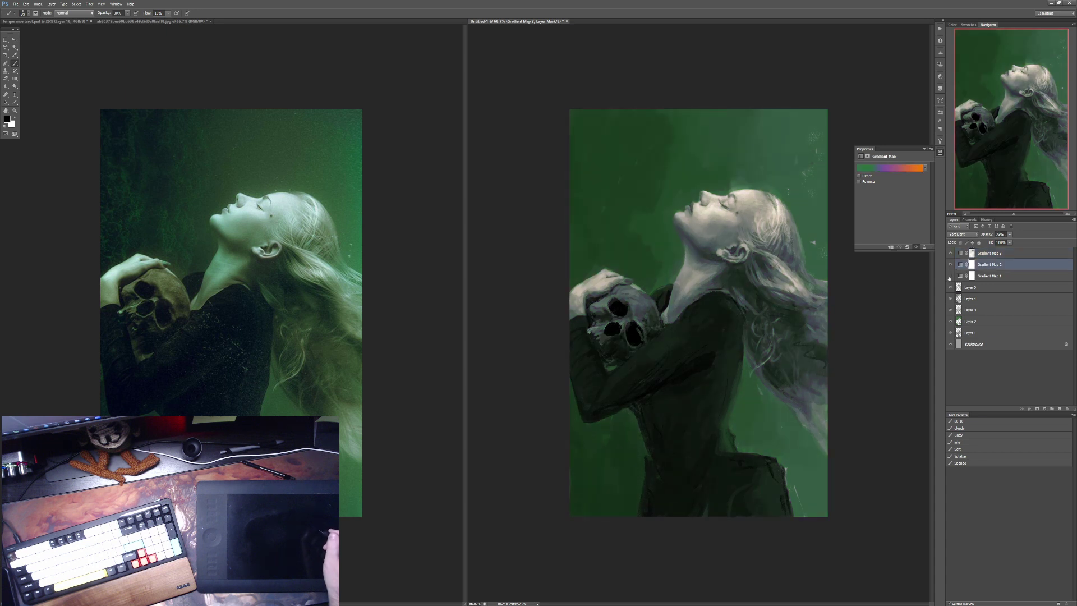
left_click(952, 276)
left_click(952, 266)
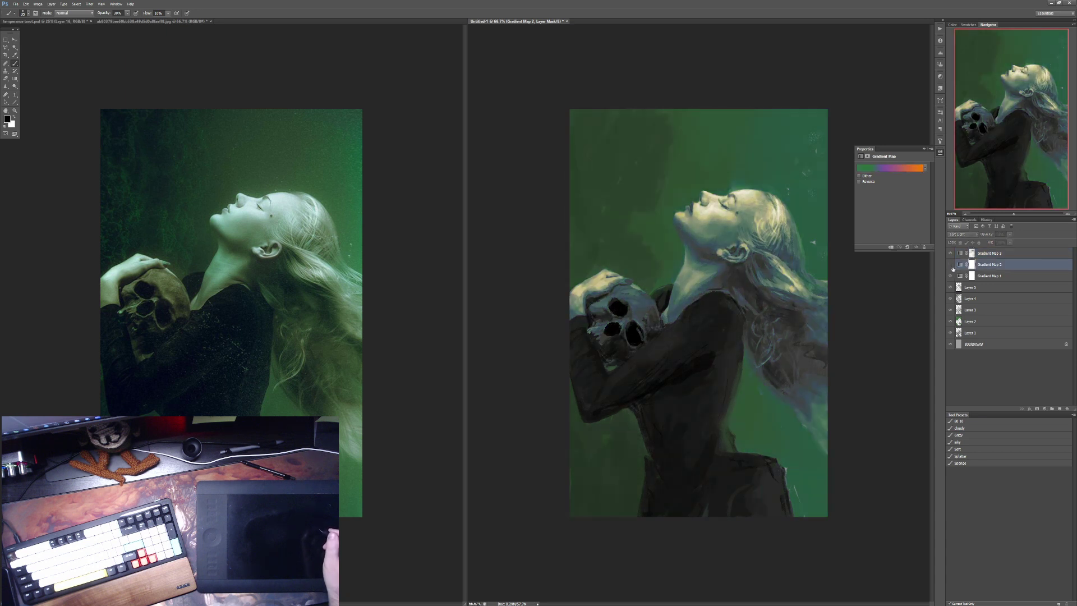
left_click(951, 276)
left_click_drag(989, 274, 1068, 408)
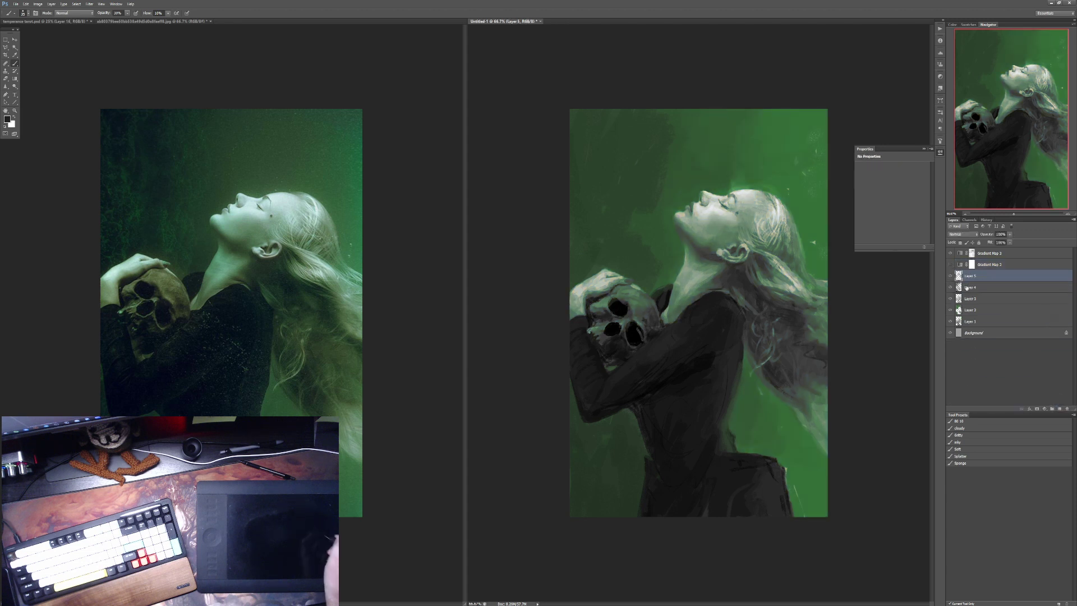
Step: Move Gradient Map 2 above Gradient Map 3 and compare it on and off
left_click(951, 264)
left_click(950, 264)
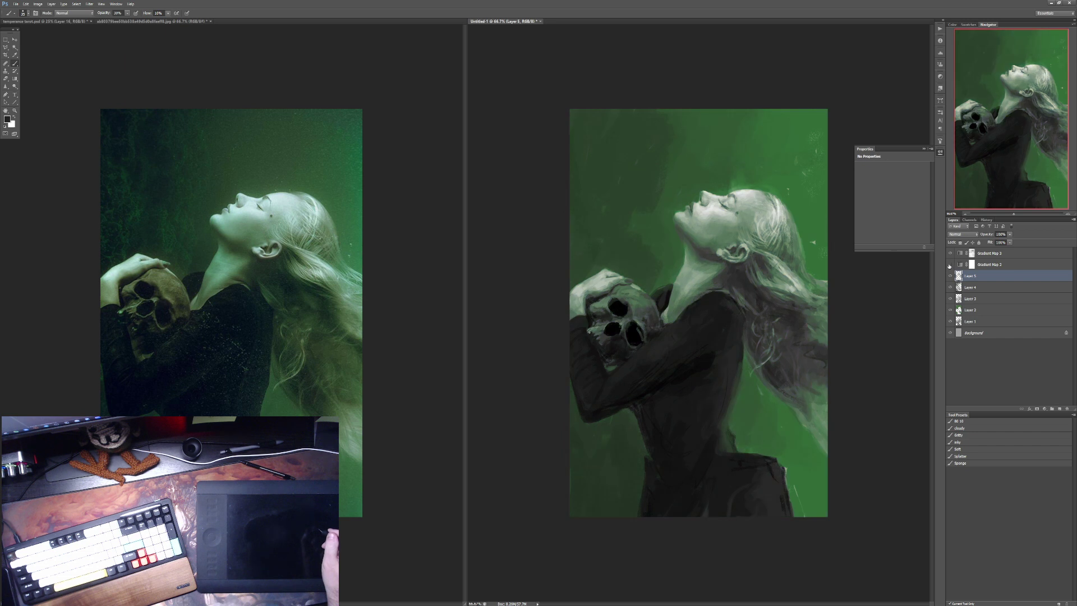
left_click(950, 265)
left_click_drag(987, 264, 956, 259)
left_click(949, 253)
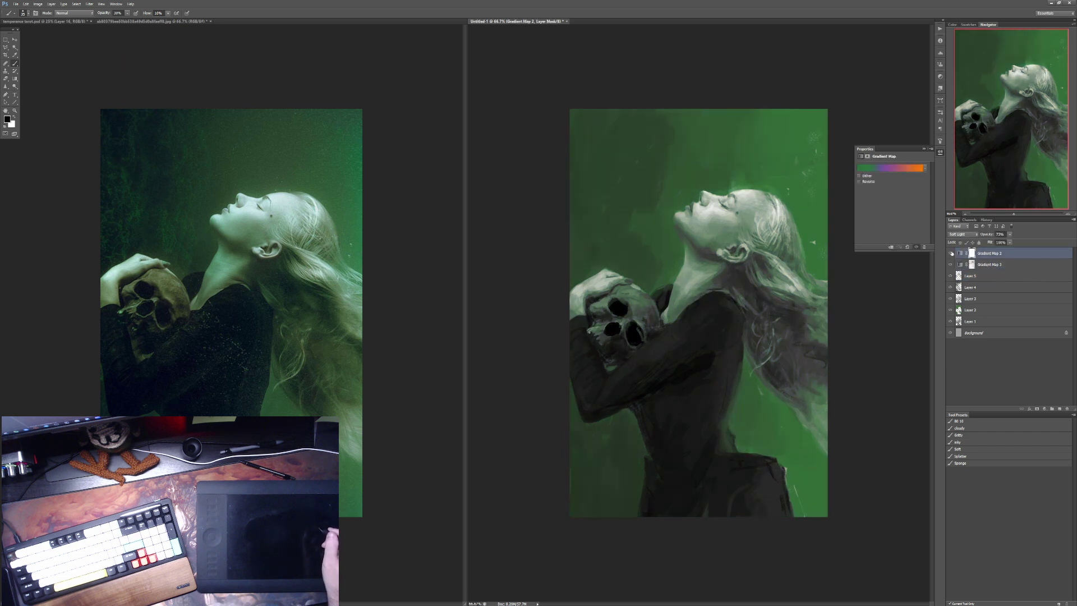
left_click(949, 253)
Step: Apply a red-to-grey preset gradient to Gradient Map 2 and set its opacity to 48%
left_click(907, 167)
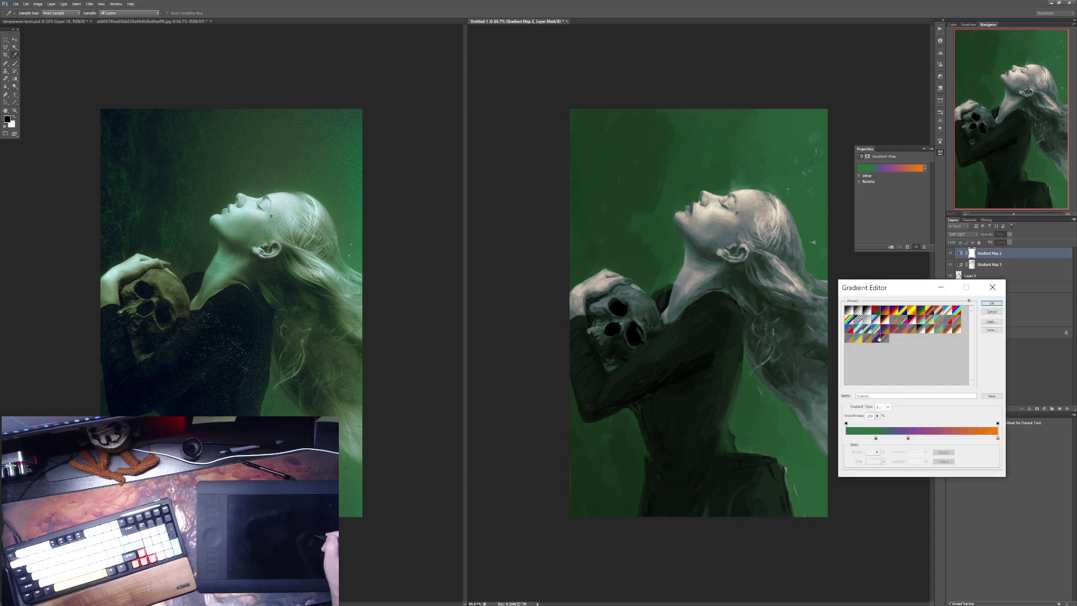
left_click(887, 339)
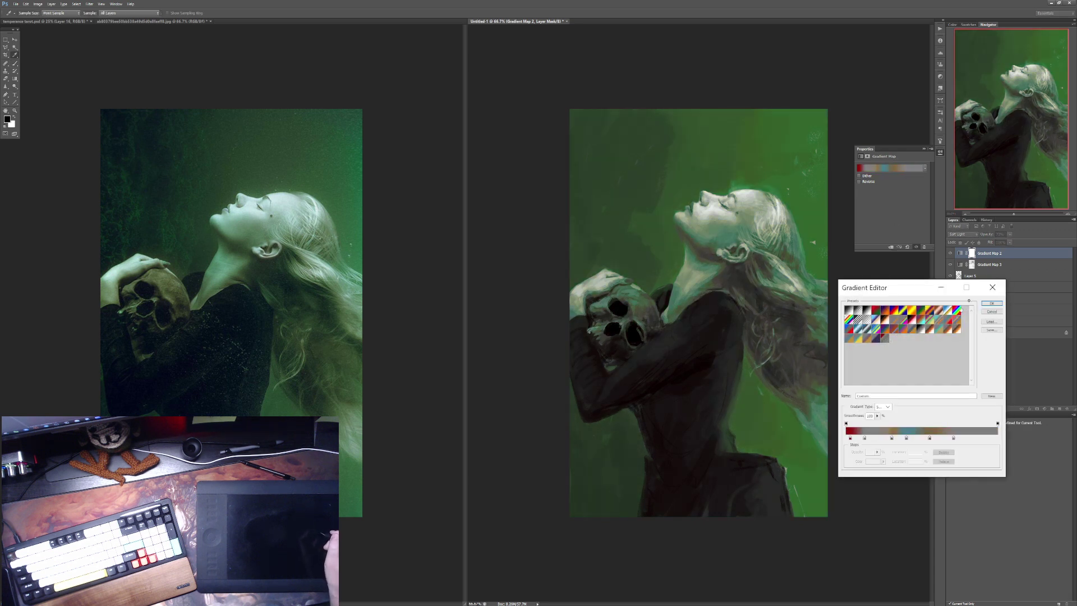
left_click(991, 303)
key("b")
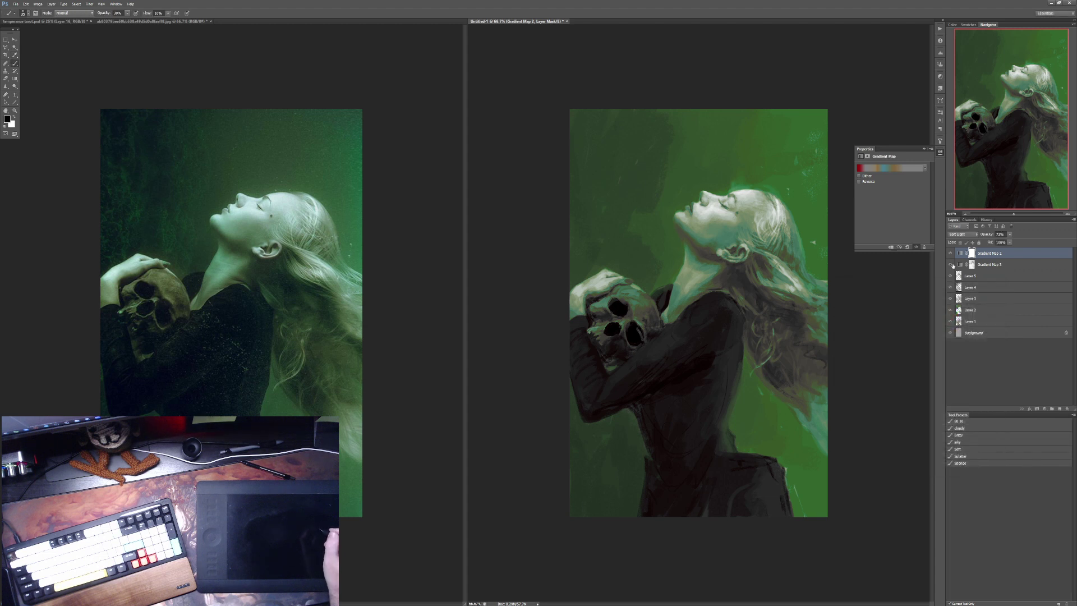
left_click(949, 253)
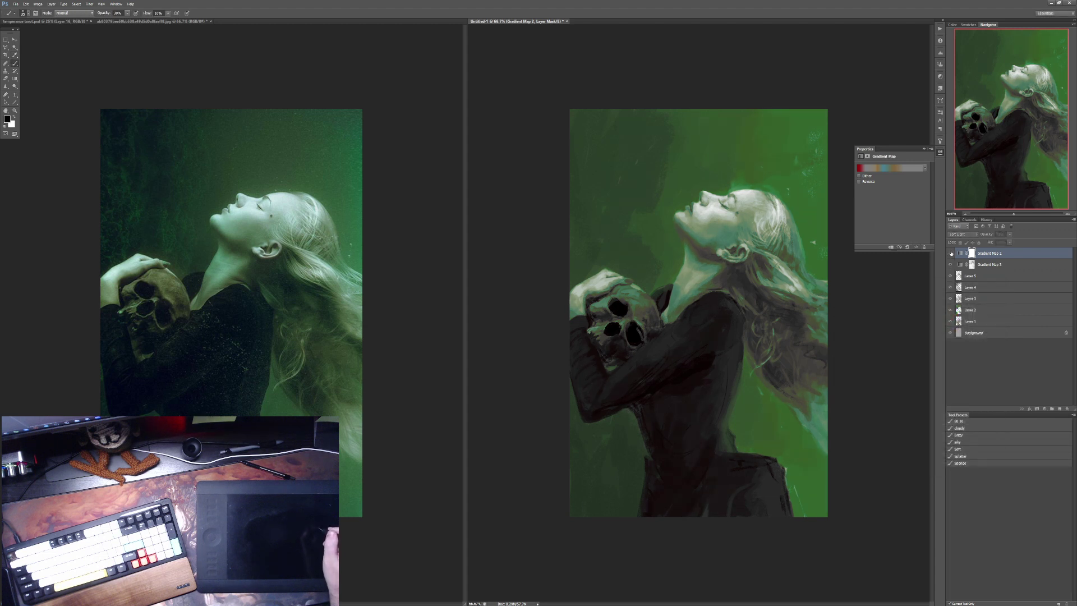
left_click(950, 254)
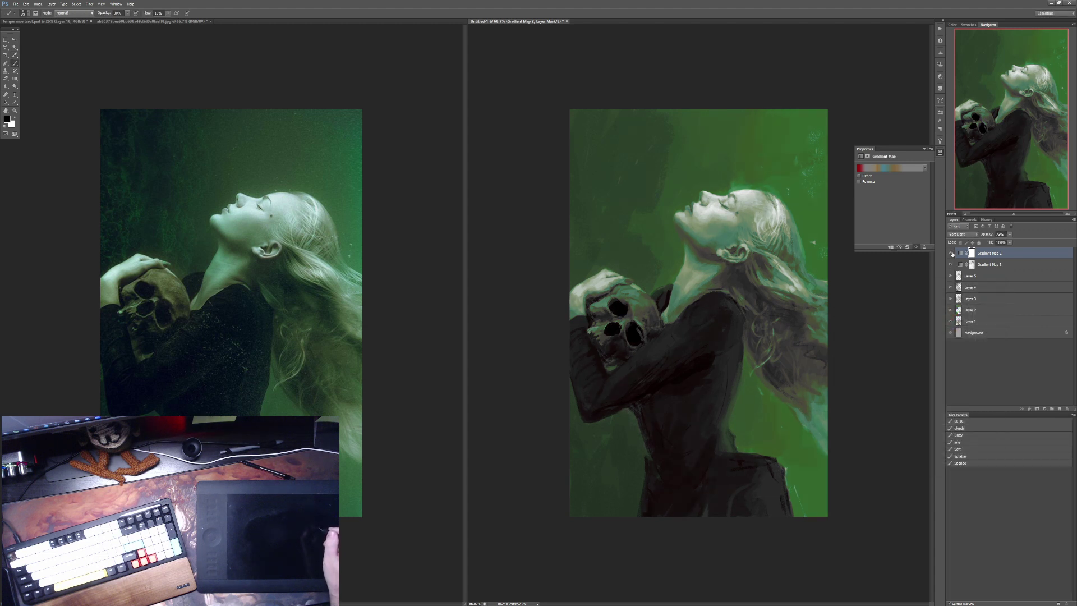
left_click(1000, 234)
key("Return")
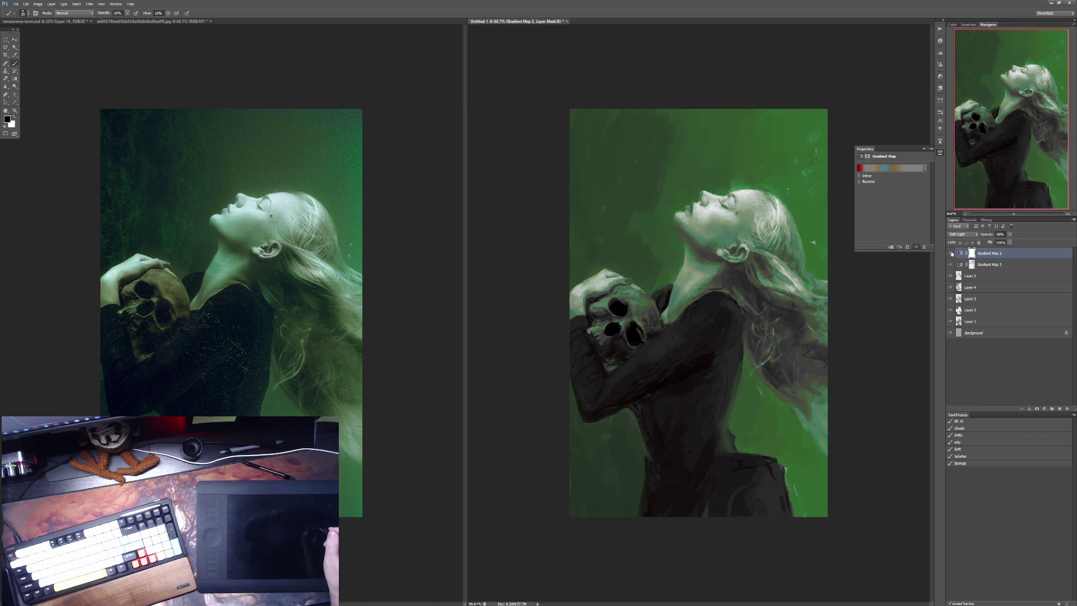
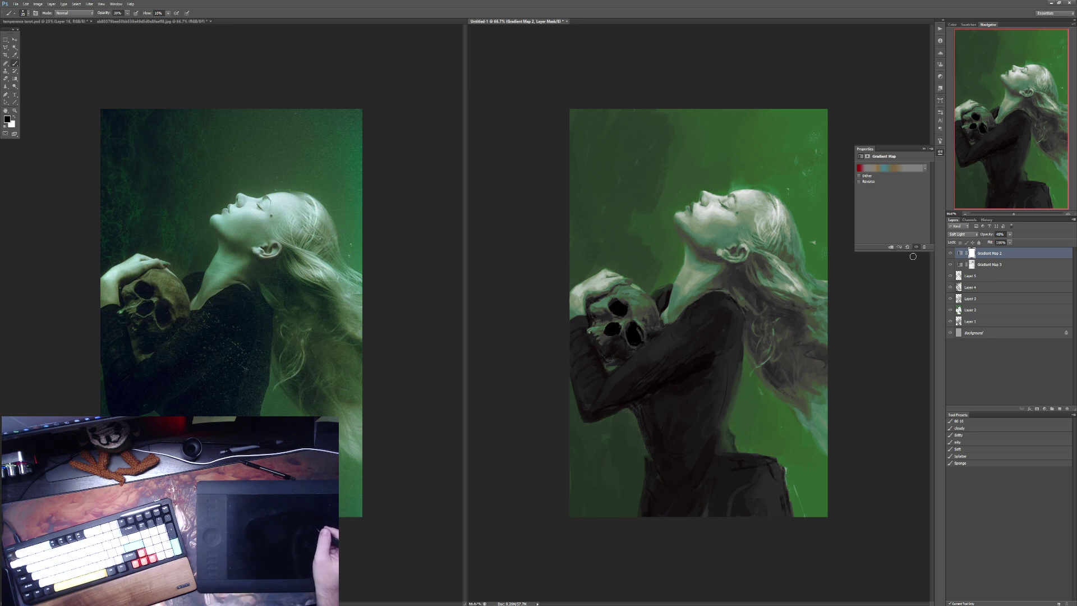
Step: Compare the green Gradient Map 2 on and off, then raise its opacity from 48% to about 76%
left_click(949, 253)
left_click(950, 253)
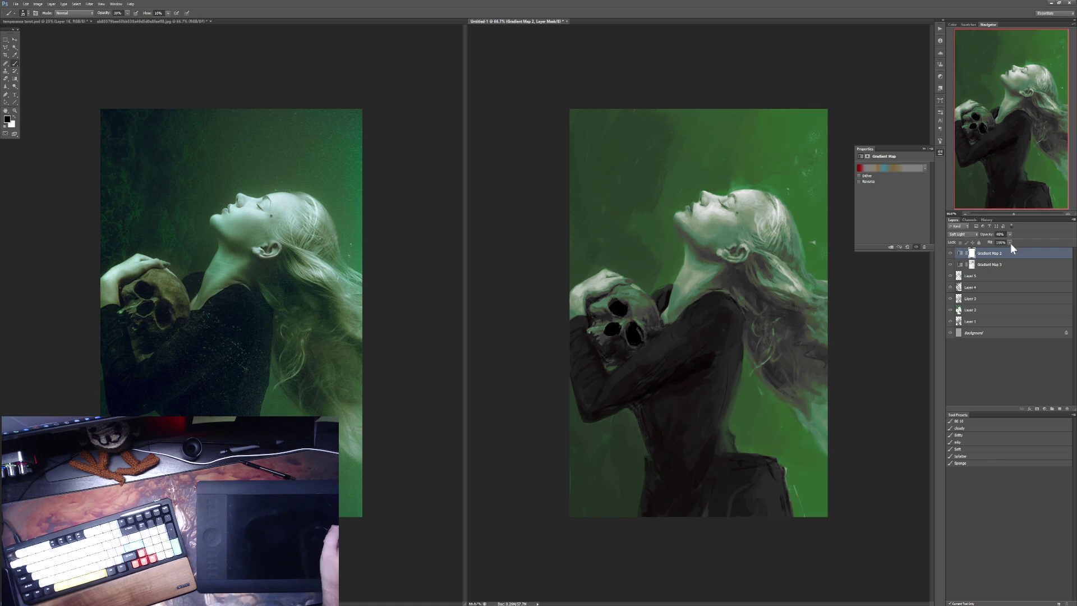
left_click_drag(989, 236, 996, 238)
left_click(1045, 409)
Step: Add Gradient Map 4 with a reversed blue-purple-peach gradient
left_click(1012, 390)
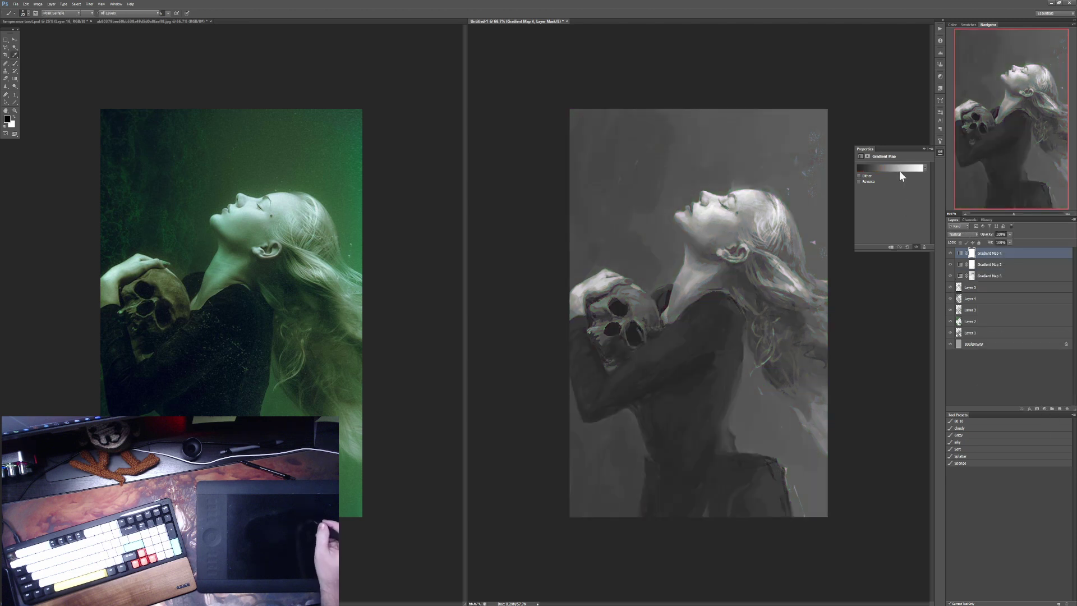
left_click(900, 168)
left_click(892, 328)
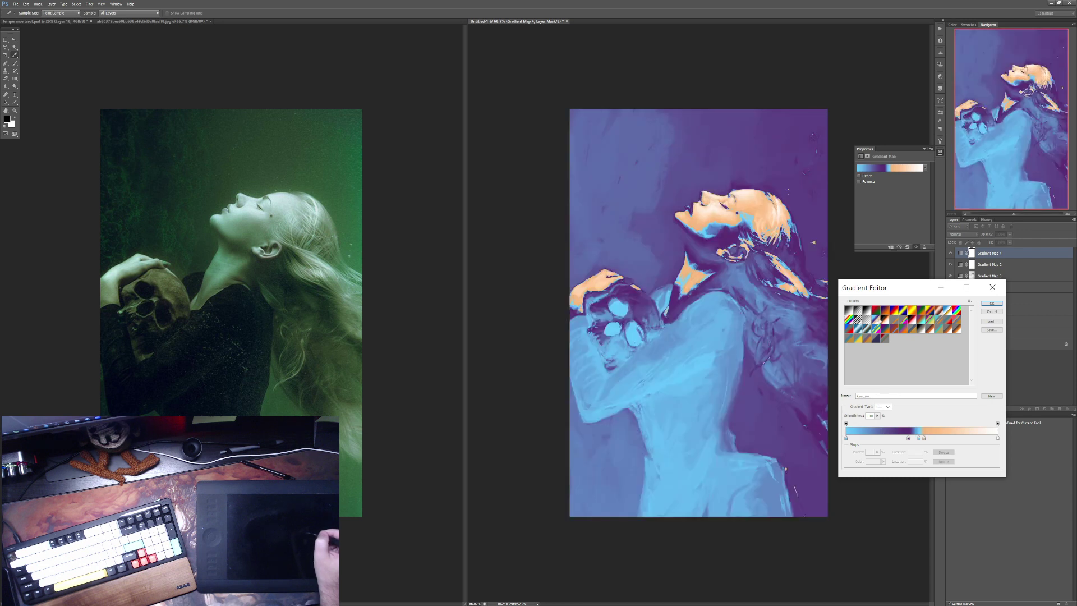
left_click(885, 317)
left_click(892, 328)
left_click(992, 303)
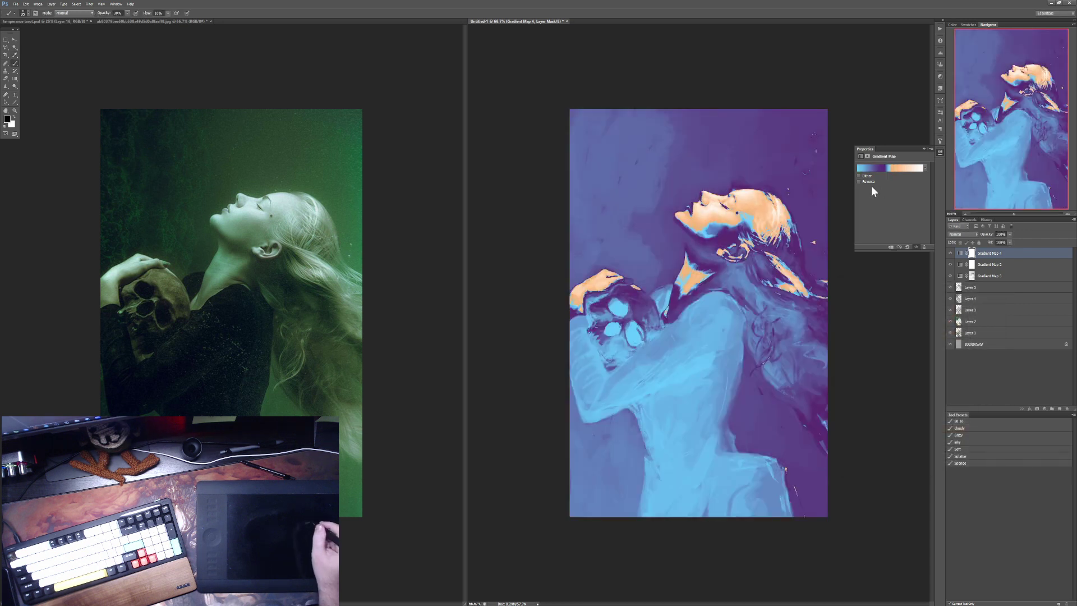
left_click(859, 182)
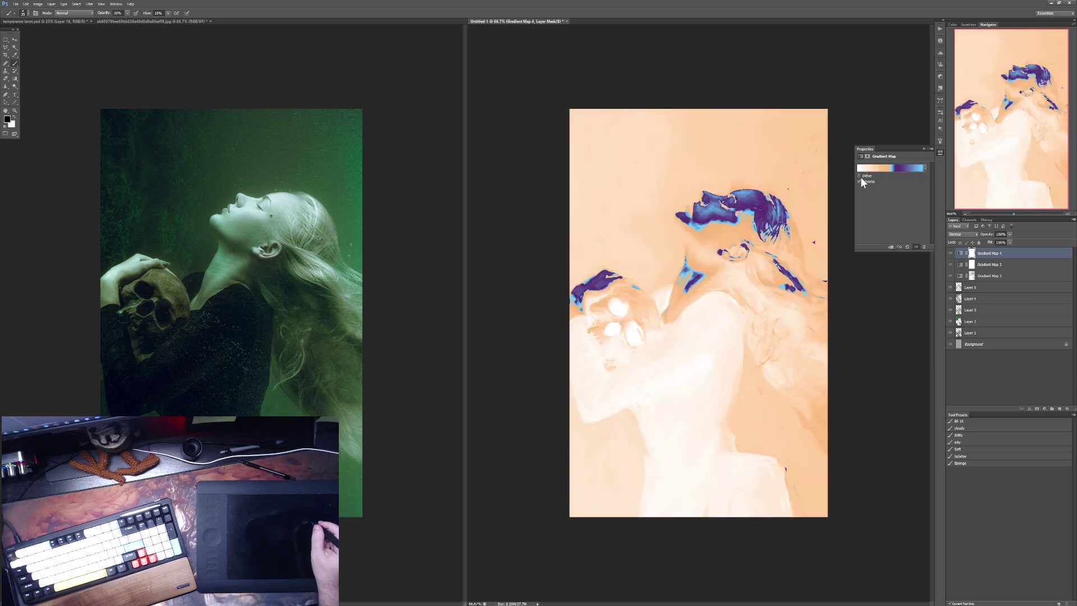
Step: Set Gradient Map 4 to Soft Light blend mode and lower its opacity slightly
left_click(966, 235)
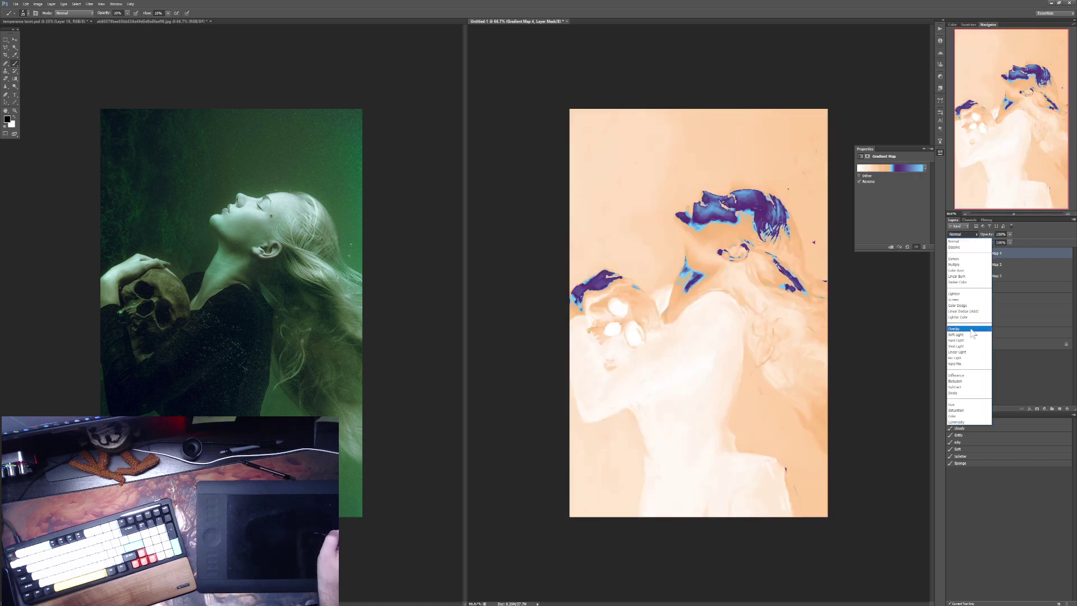
left_click(968, 332)
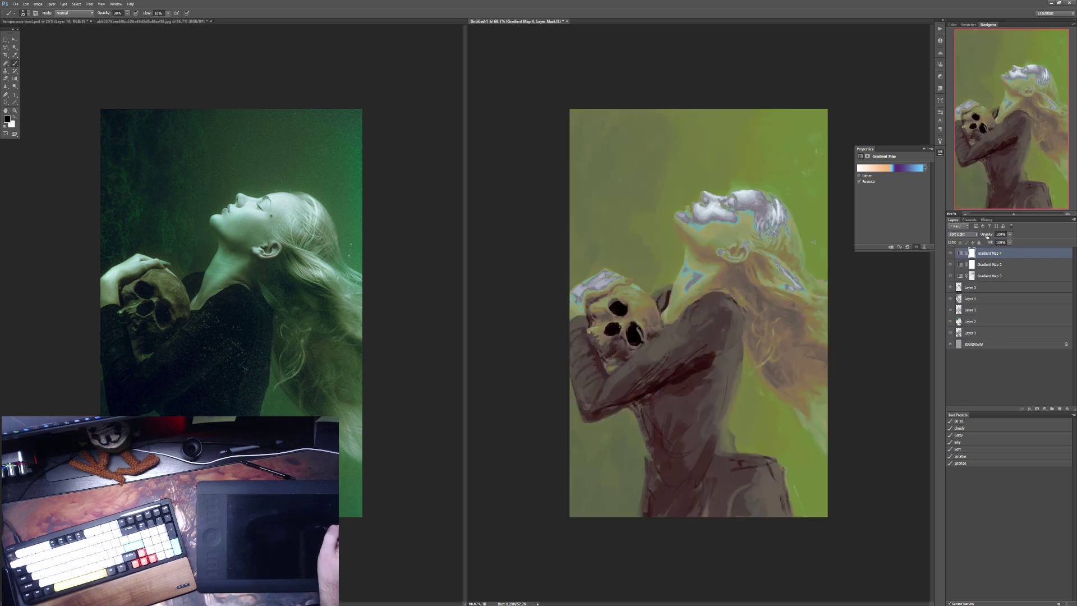
left_click_drag(986, 234, 978, 235)
scroll(964, 235, "down", 3)
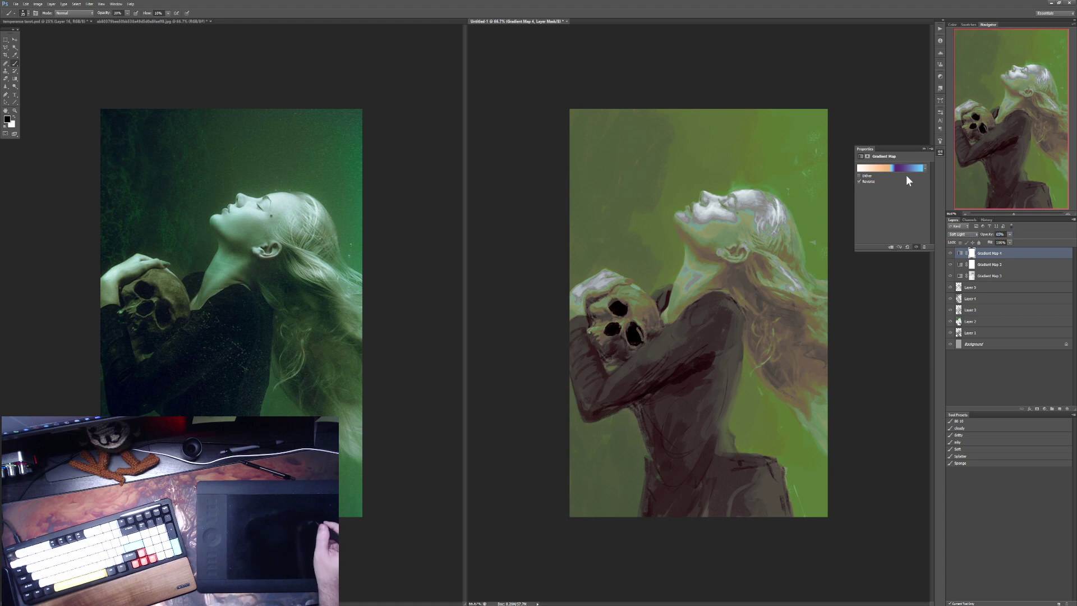
Step: Try several gradient presets and settle on the red, blue and orange gradient
left_click(897, 168)
left_click(909, 309)
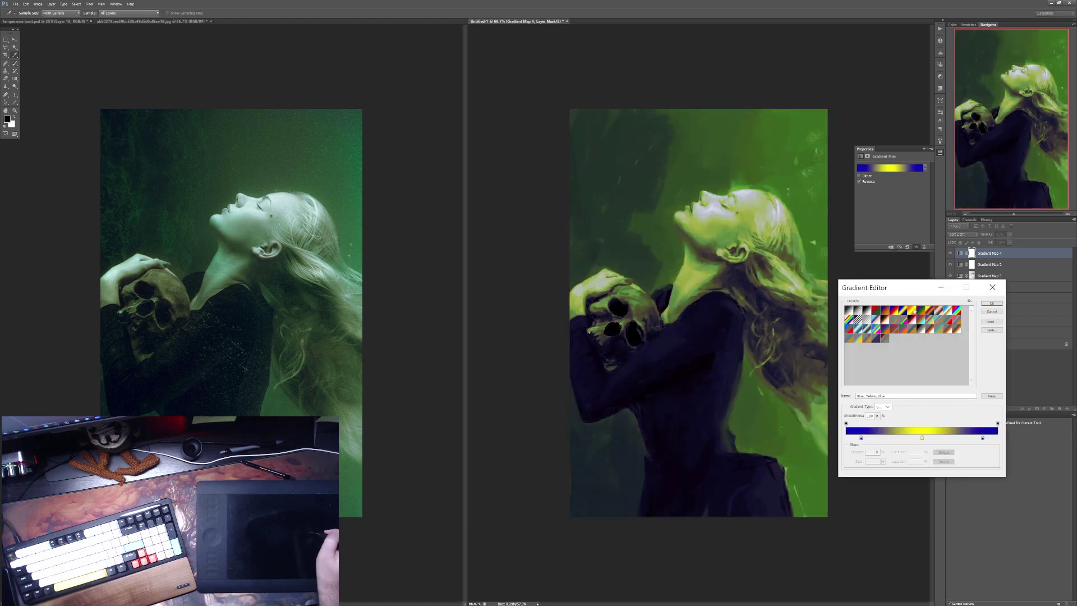
left_click(918, 309)
left_click(927, 309)
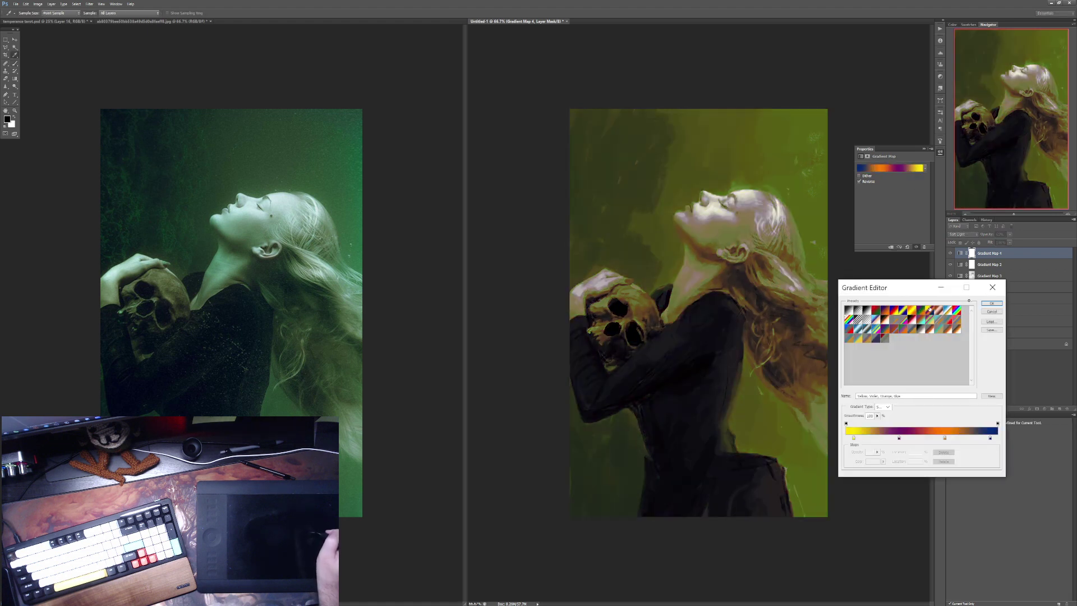
left_click(944, 309)
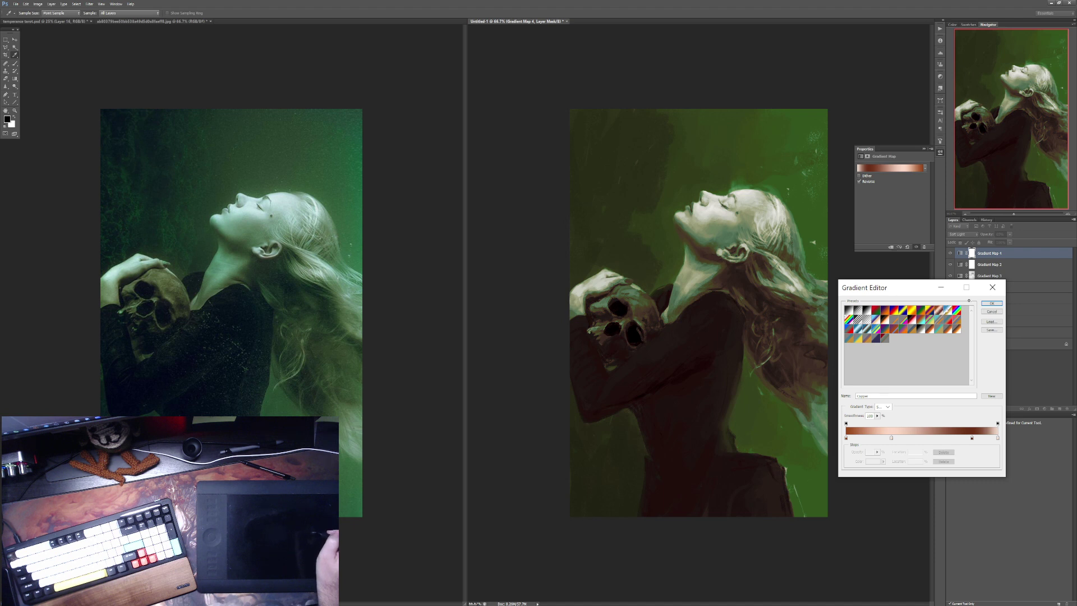
left_click(952, 310)
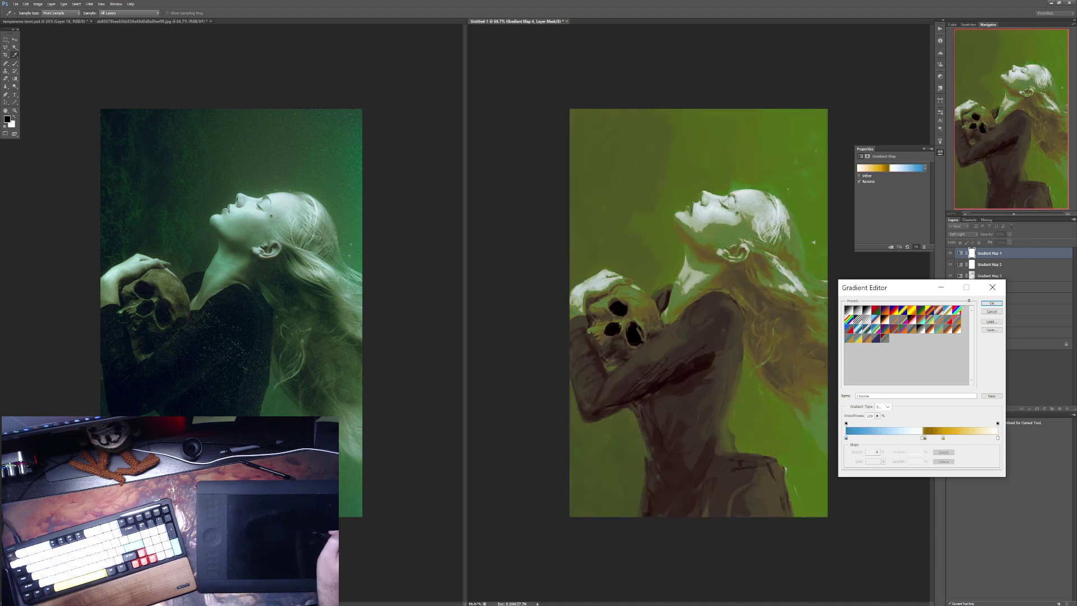
left_click(957, 310)
left_click(945, 321)
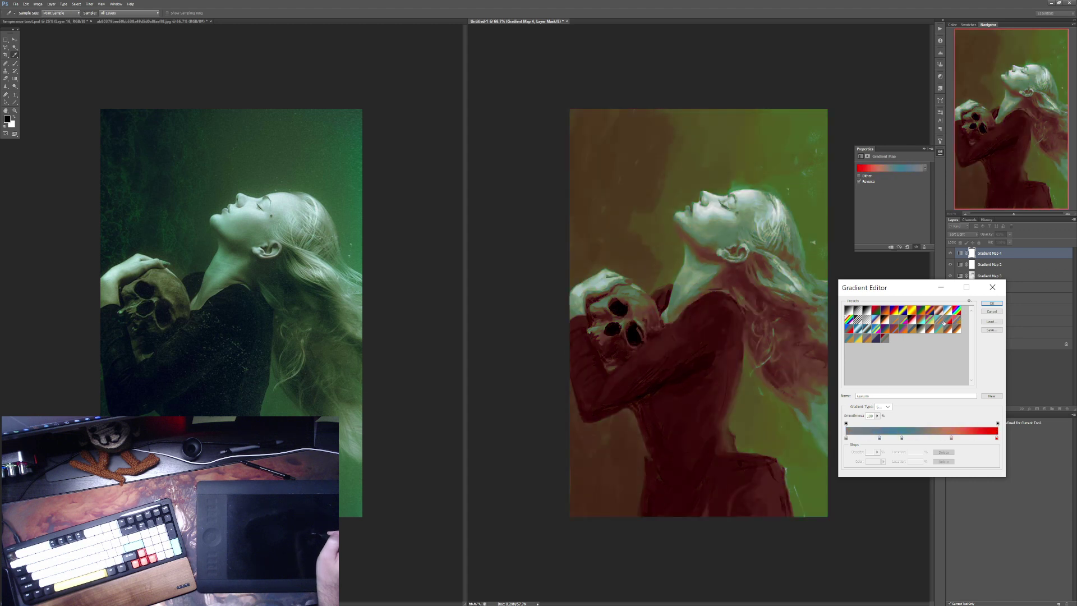
left_click(957, 321)
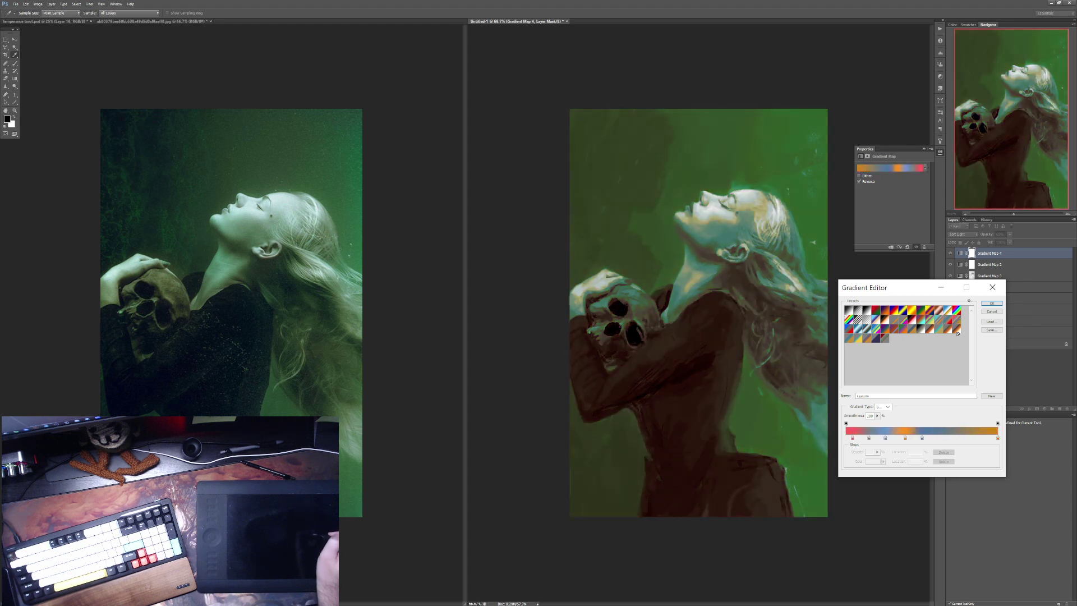
left_click(956, 330)
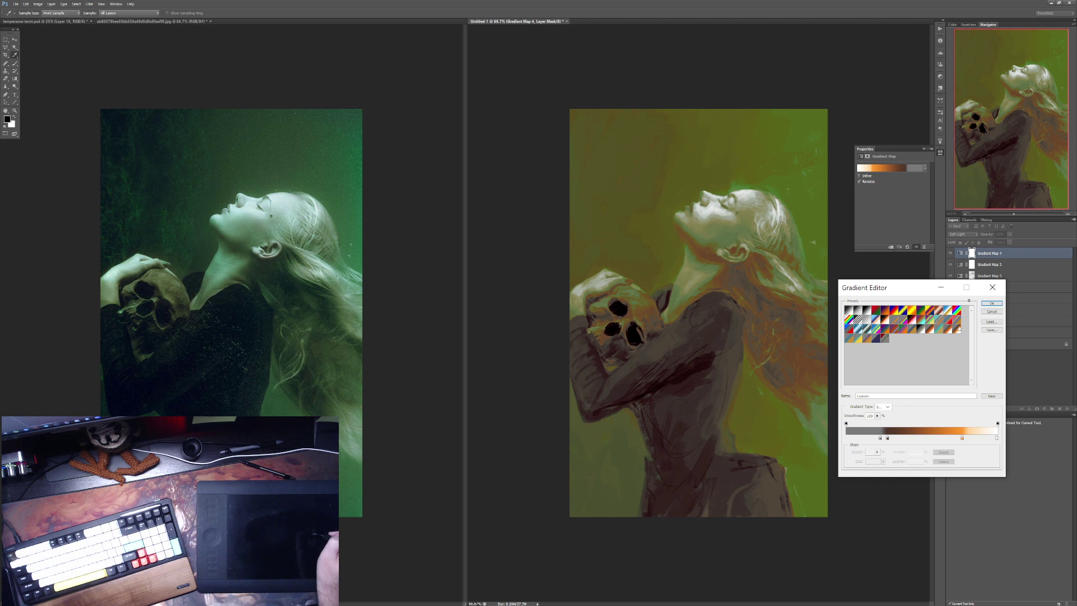
left_click(959, 323)
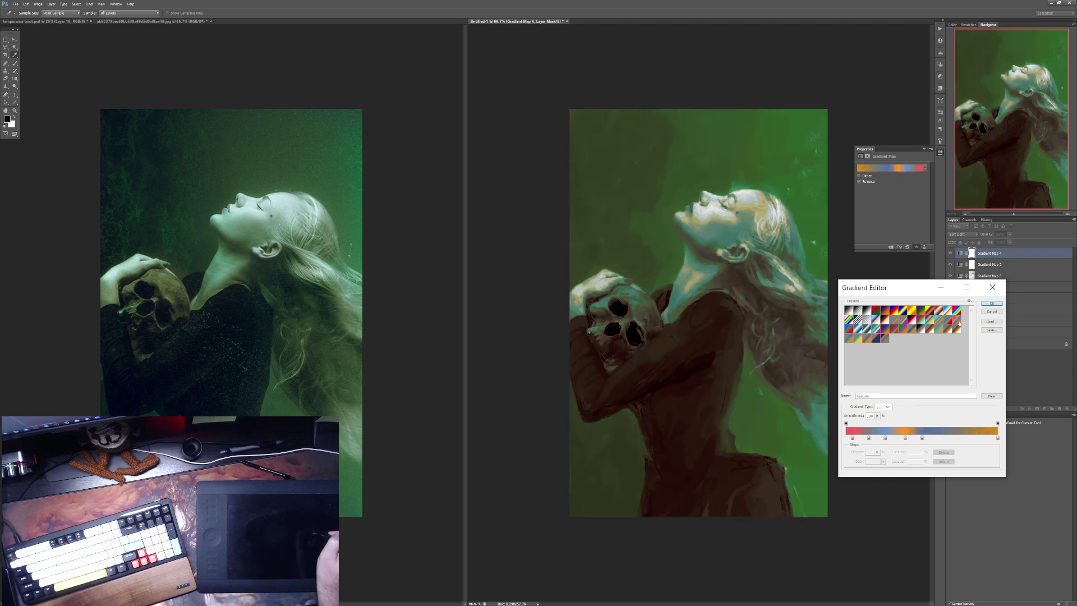
left_click(991, 302)
Step: Compare Gradient Map 4 on and off, leaving it hidden
left_click(950, 254)
left_click(951, 254)
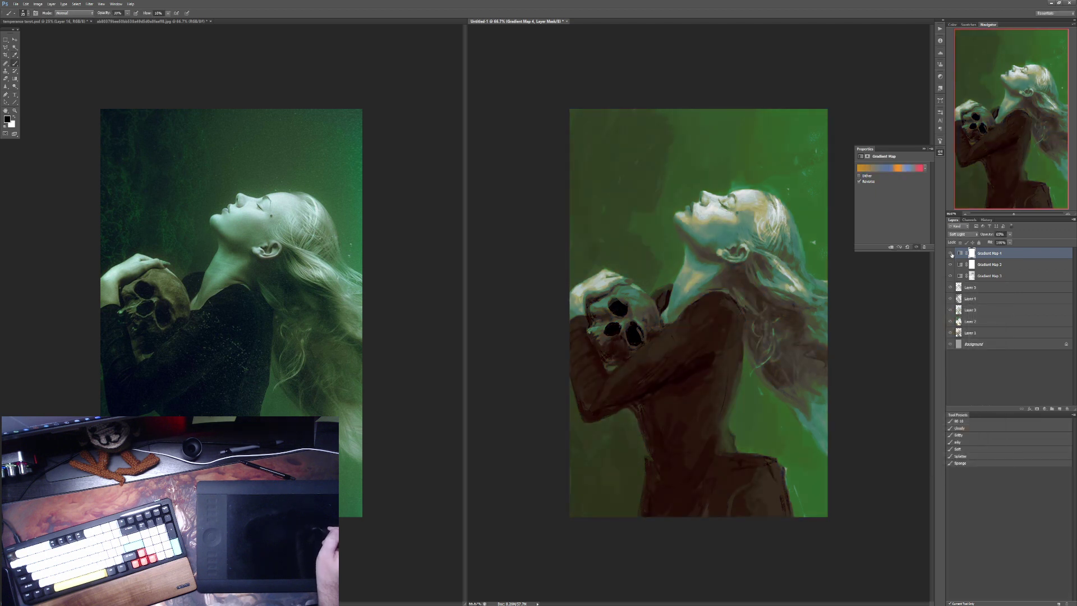
left_click(951, 254)
Step: Delete Gradient Map 4 and compare the green gradient map on and off
left_click_drag(991, 253, 1067, 409)
left_click(968, 234)
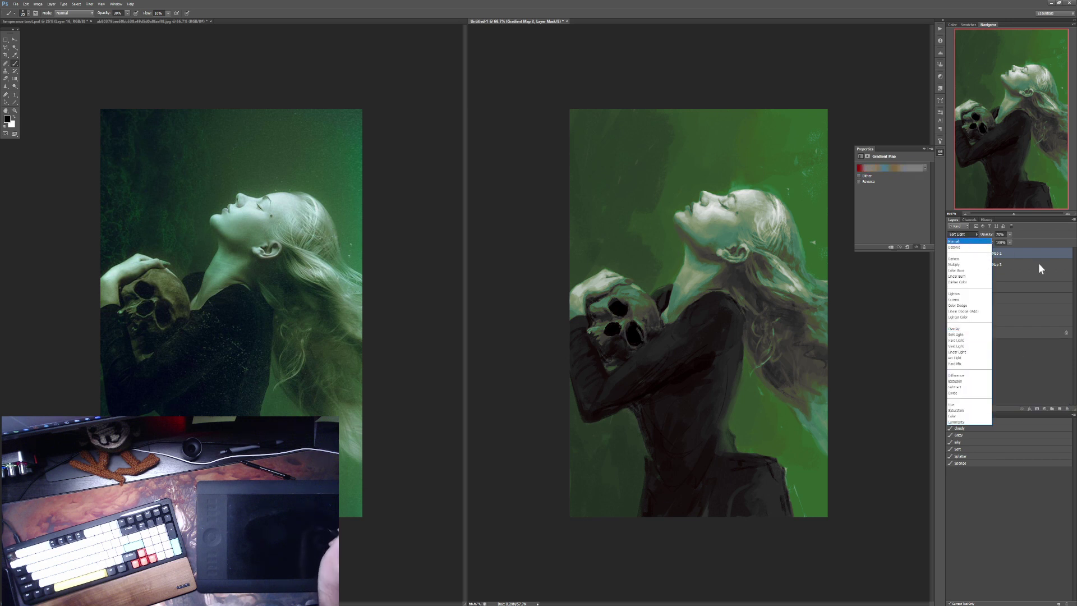
left_click(1022, 258)
left_click(950, 254)
left_click(950, 253)
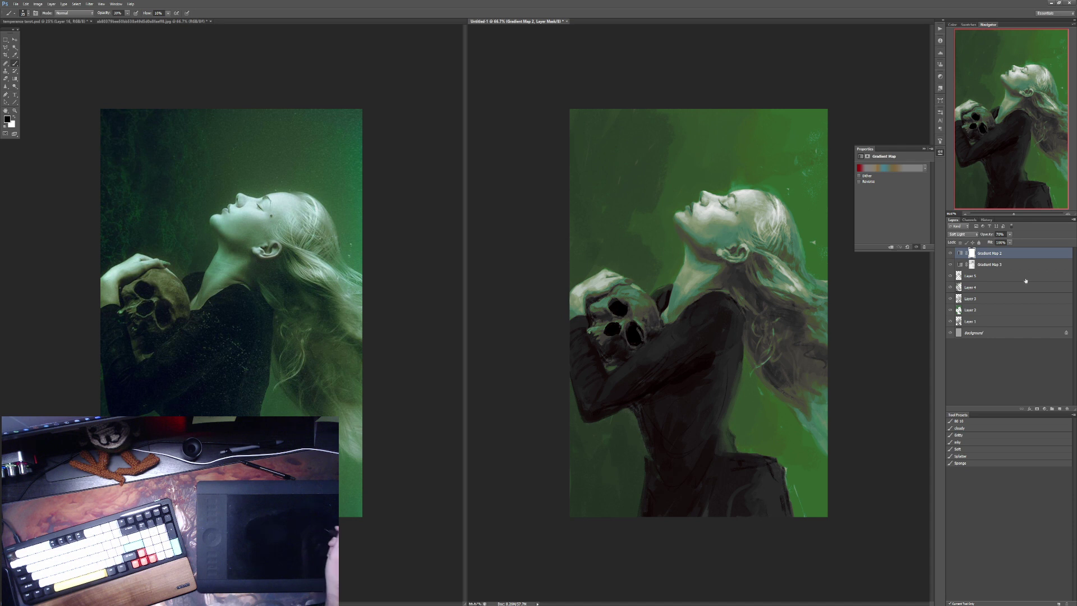
Step: Create new empty Layer 6 on top with Soft Light blend mode
left_click(1059, 409)
left_click(962, 234)
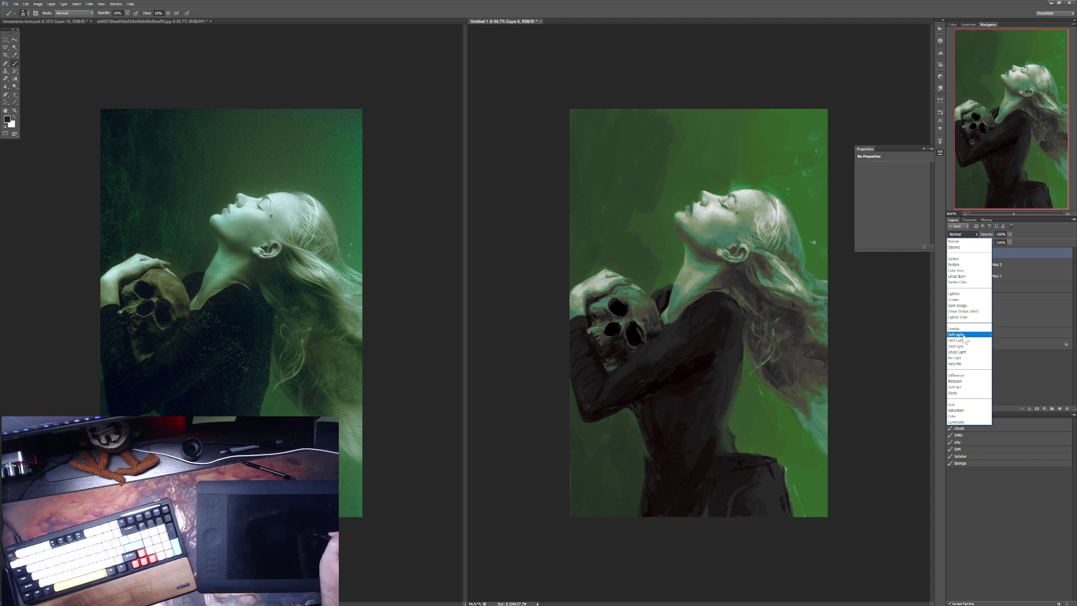
left_click(964, 335)
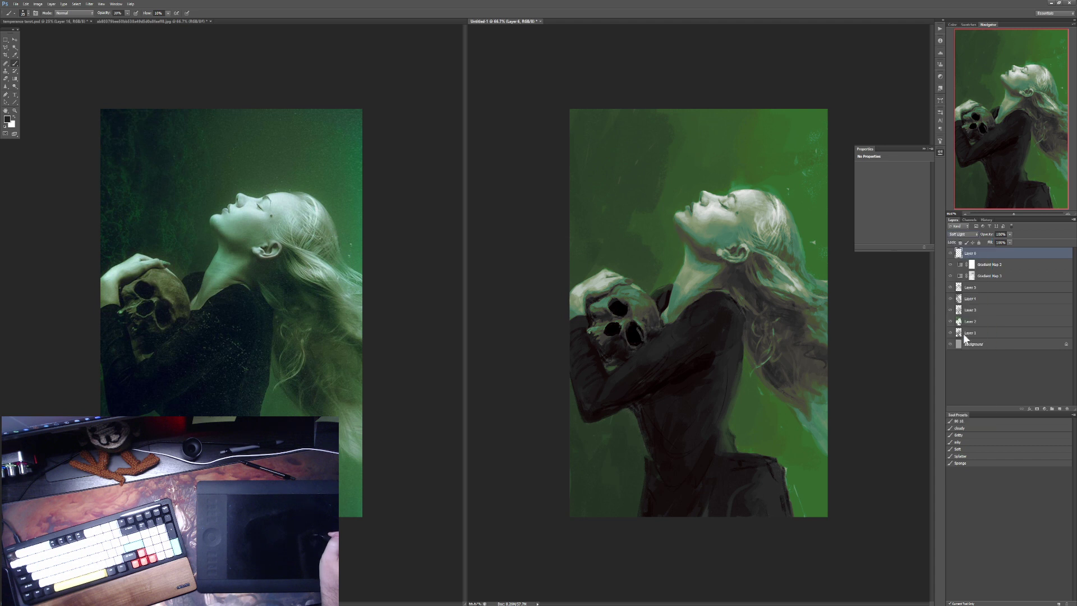
Step: Load the Sponge brush preset with a blue-grey colour, size 50 and 70% opacity
left_click(937, 153)
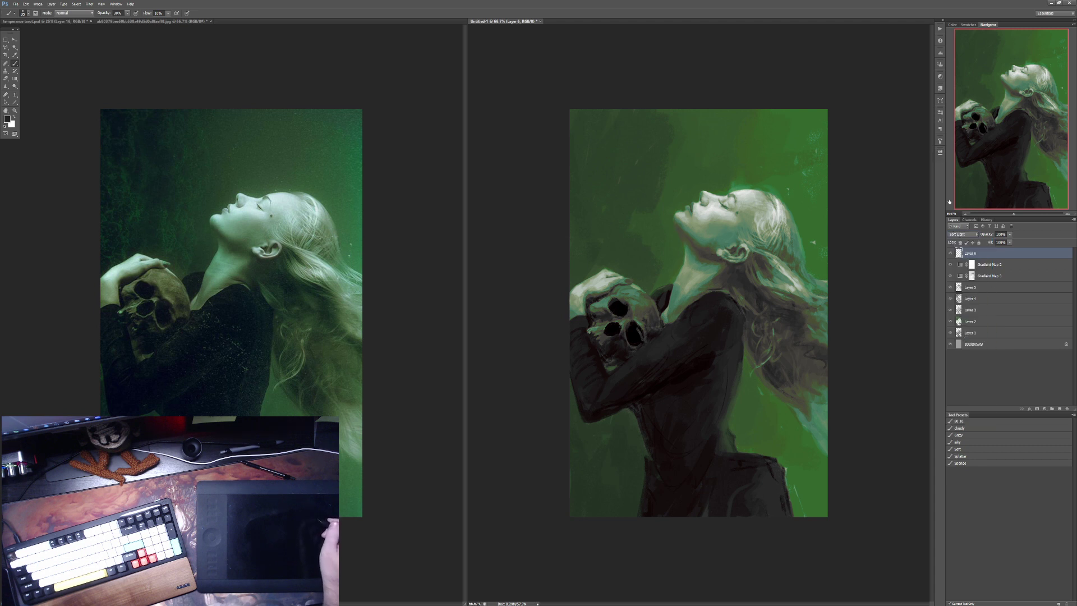
left_click(969, 463)
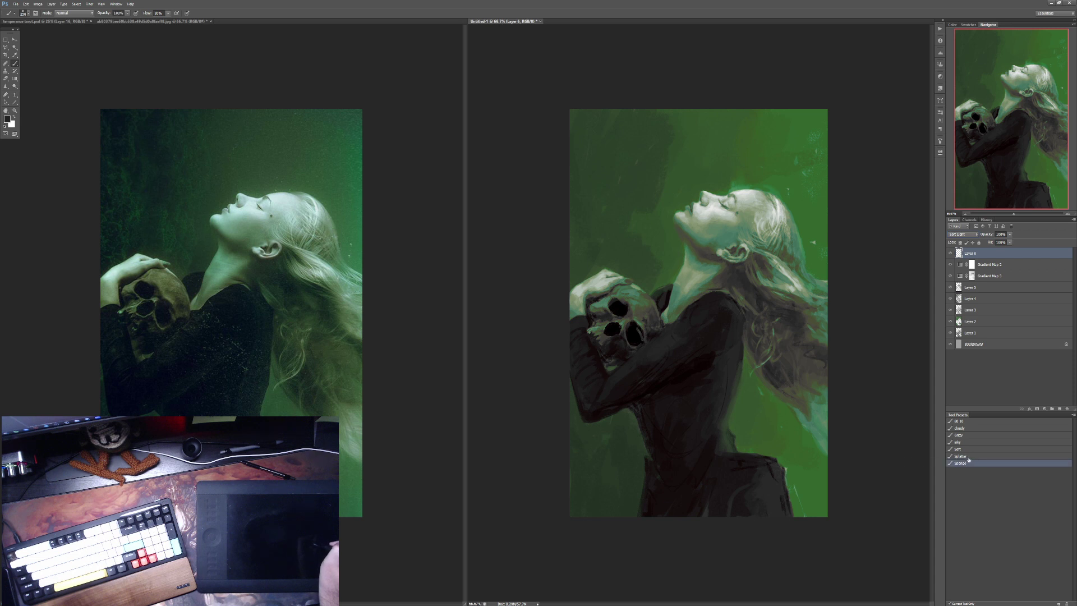
left_click(10, 121)
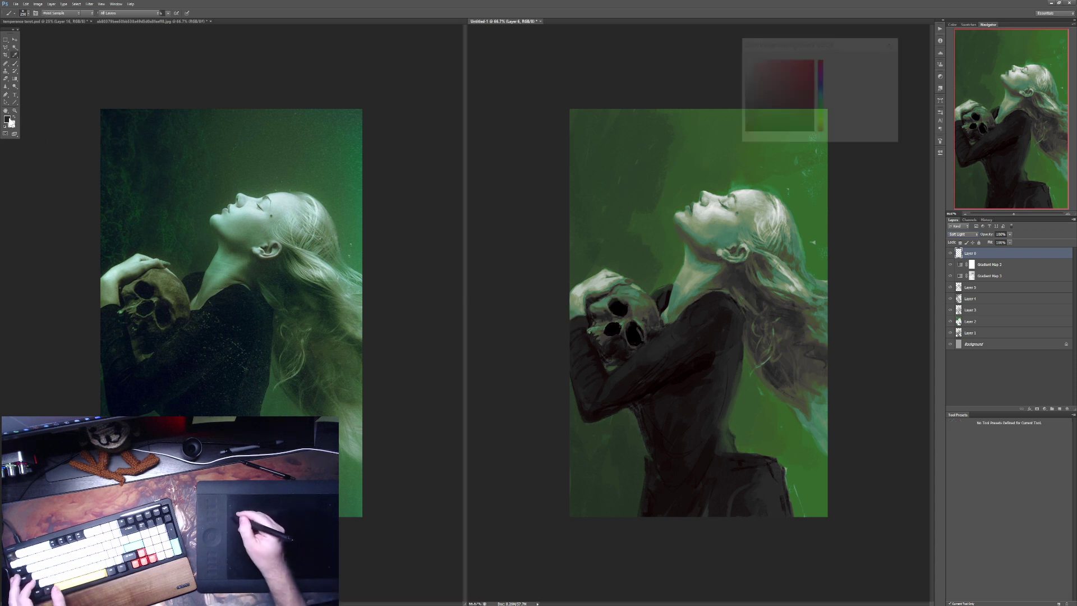
left_click(822, 92)
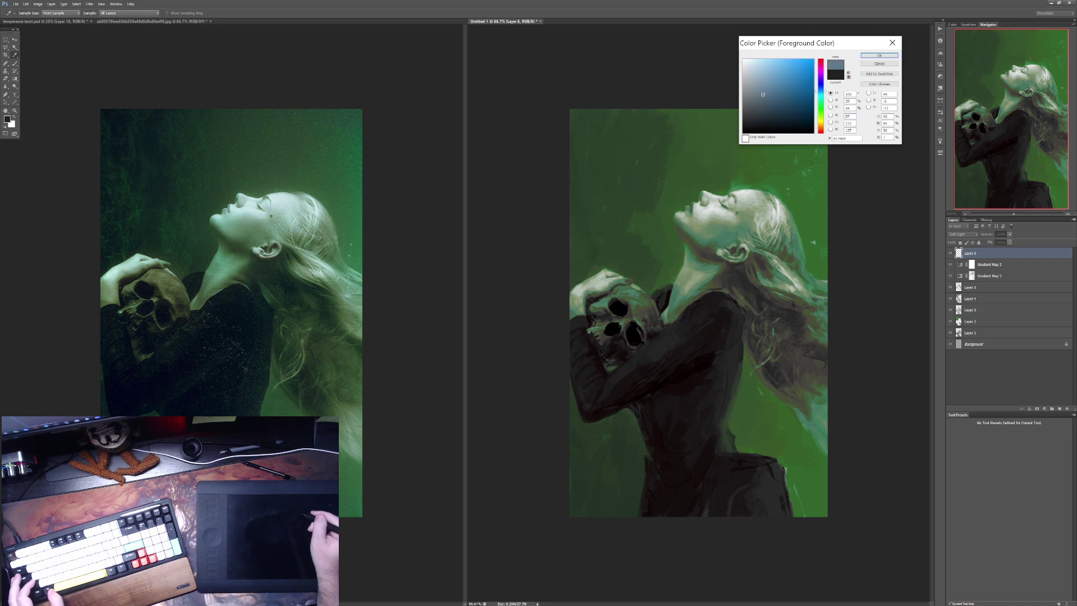
left_click(879, 55)
key("bracketleft")
key("bracketleft")
key("bracketleft")
key("bracketleft")
key("bracketleft")
key("bracketleft")
key("bracketleft")
key("bracketleft")
key("bracketleft")
key("bracketleft")
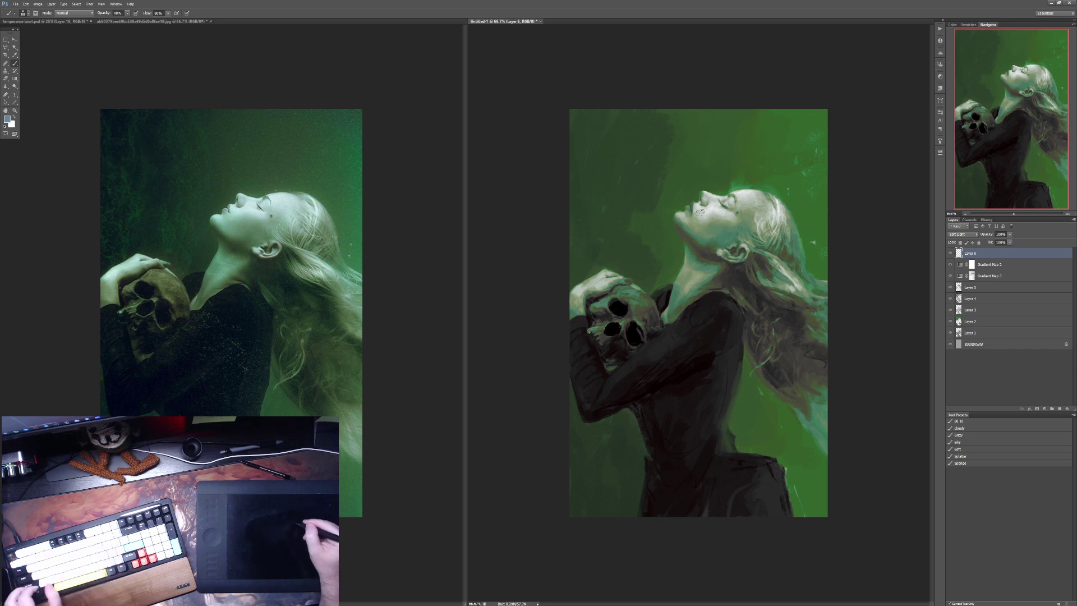
key("7")
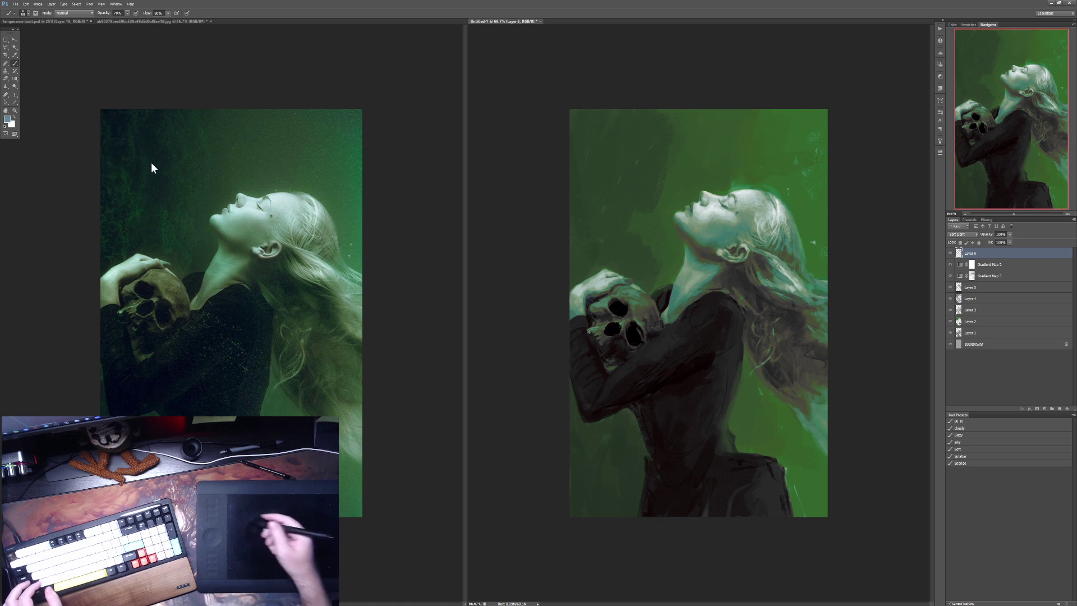
Step: Change the foreground colour to a warm yellow-orange tan
left_click(7, 120)
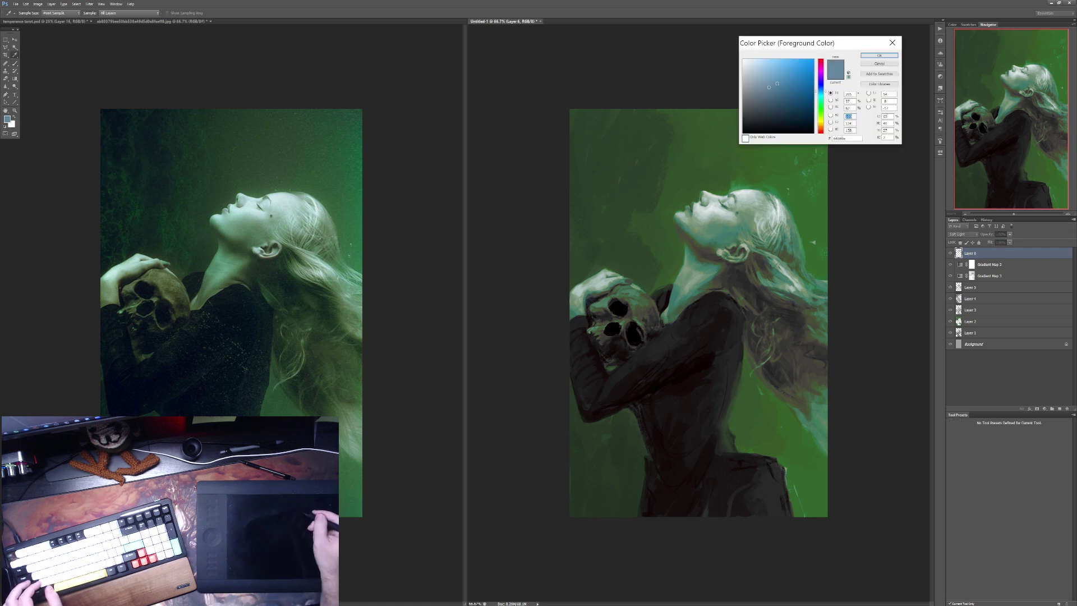
left_click_drag(821, 132, 822, 127)
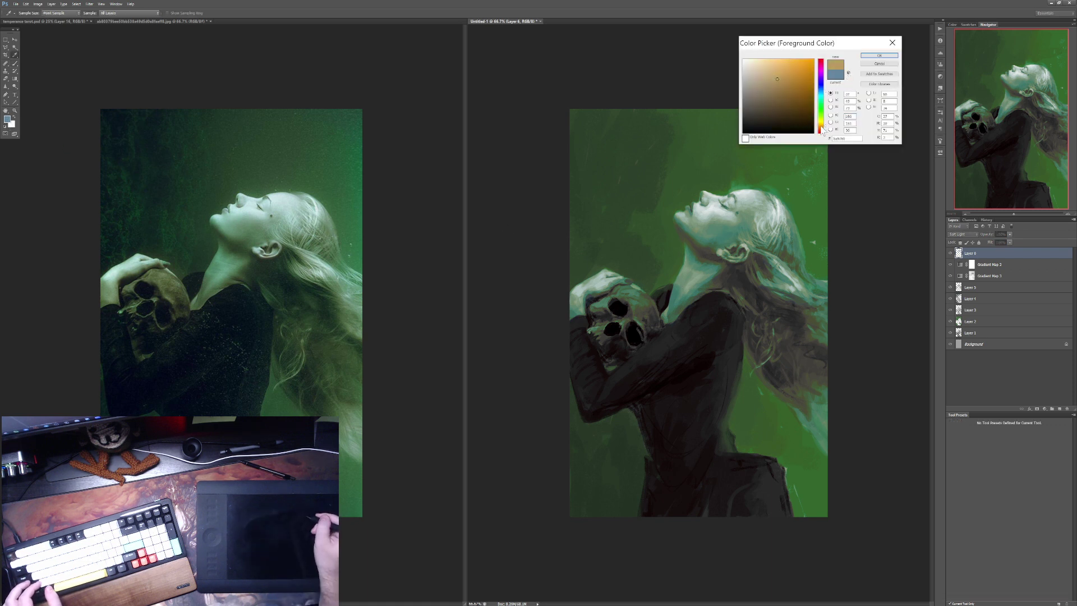
left_click(879, 56)
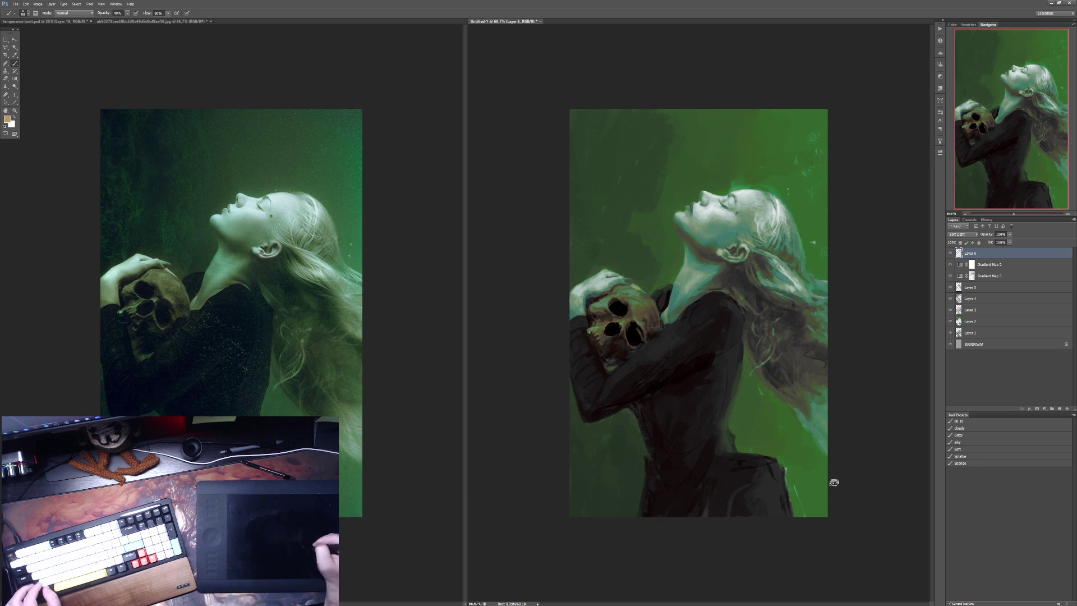
Step: Hide Gradient Map 2, set the brush to size 175, undo a test stroke, and set 30% opacity
left_click(950, 264)
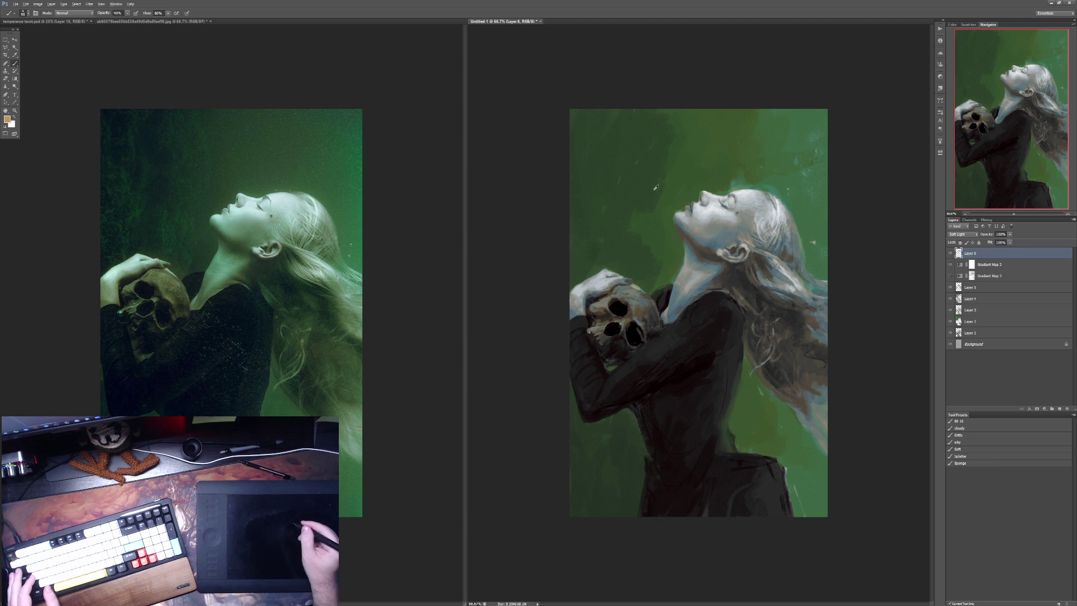
key("0")
key("bracketright")
key("bracketright")
key("bracketright")
key("bracketright")
key("bracketright")
key("bracketright")
key("bracketright")
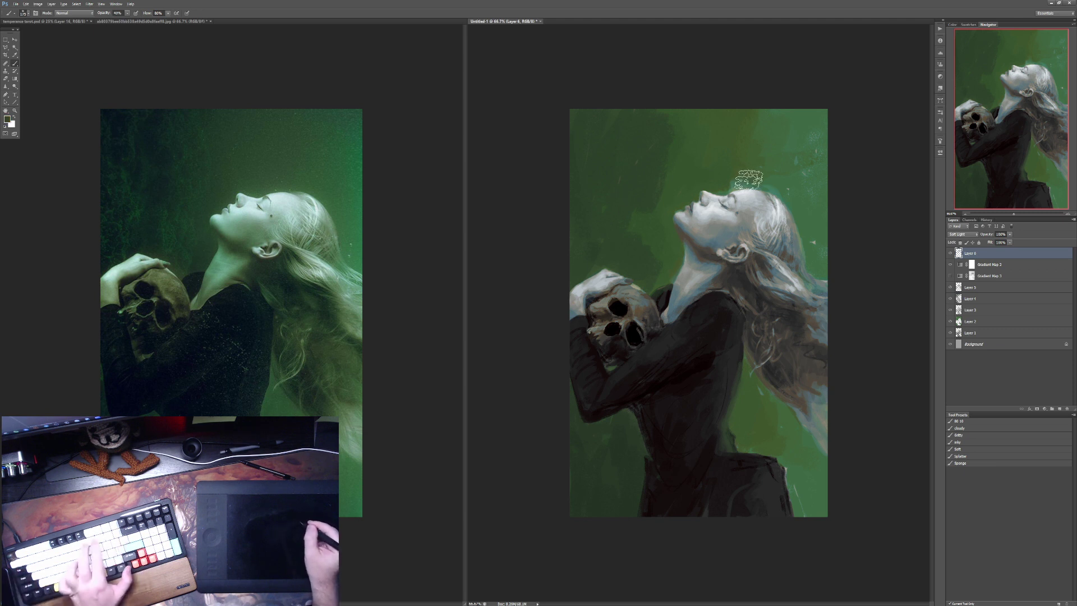
left_click_drag(746, 178, 810, 175)
key("ctrl+z")
key("3")
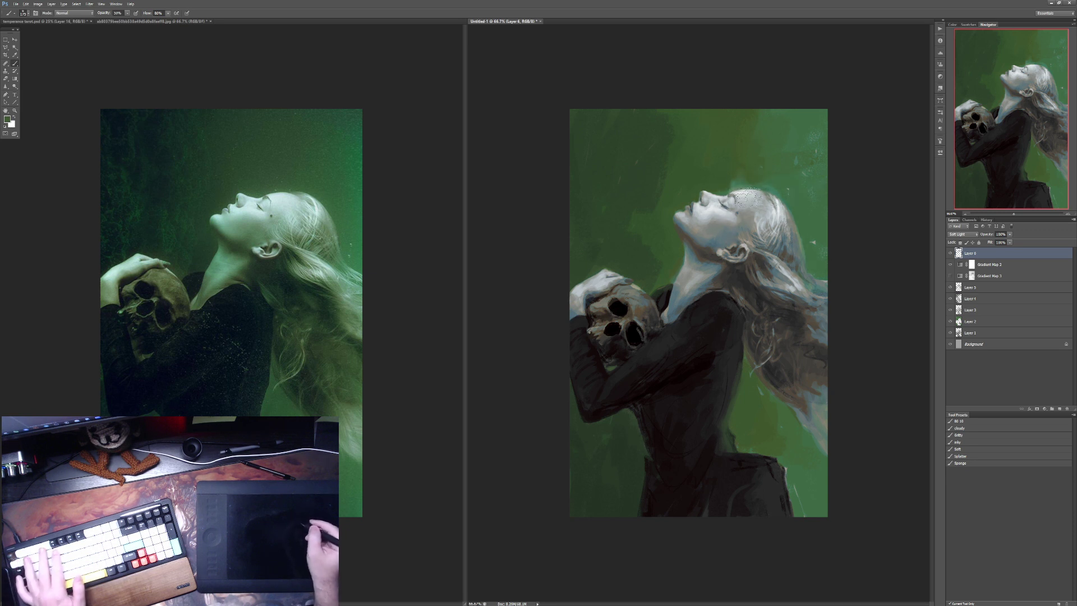
Step: Set Layer 6 to Hard Light and clear all of its contents
left_click(963, 234)
left_click(973, 341)
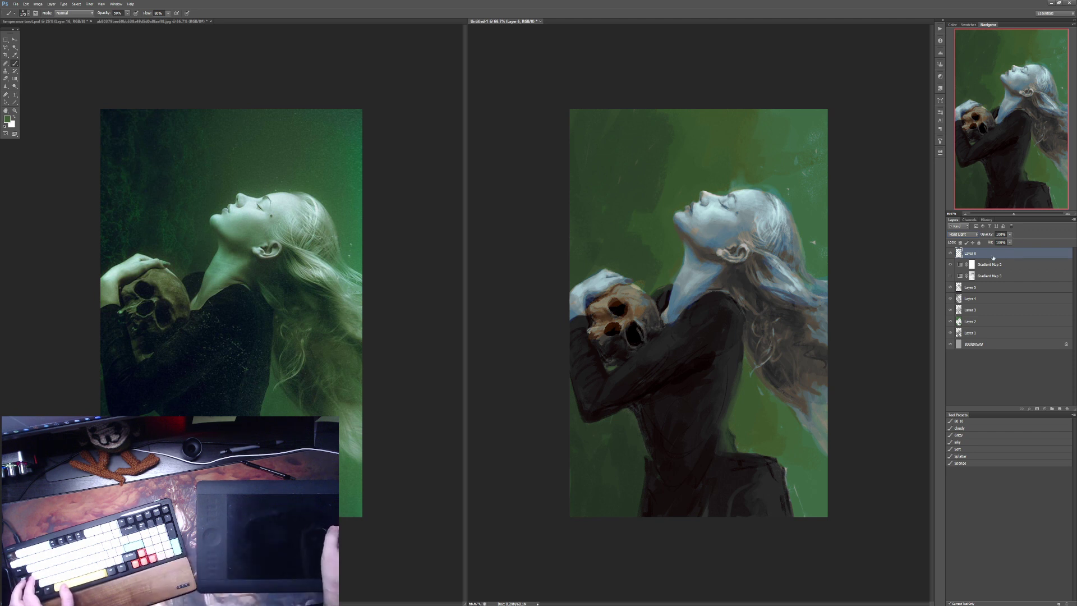
key("ctrl+a")
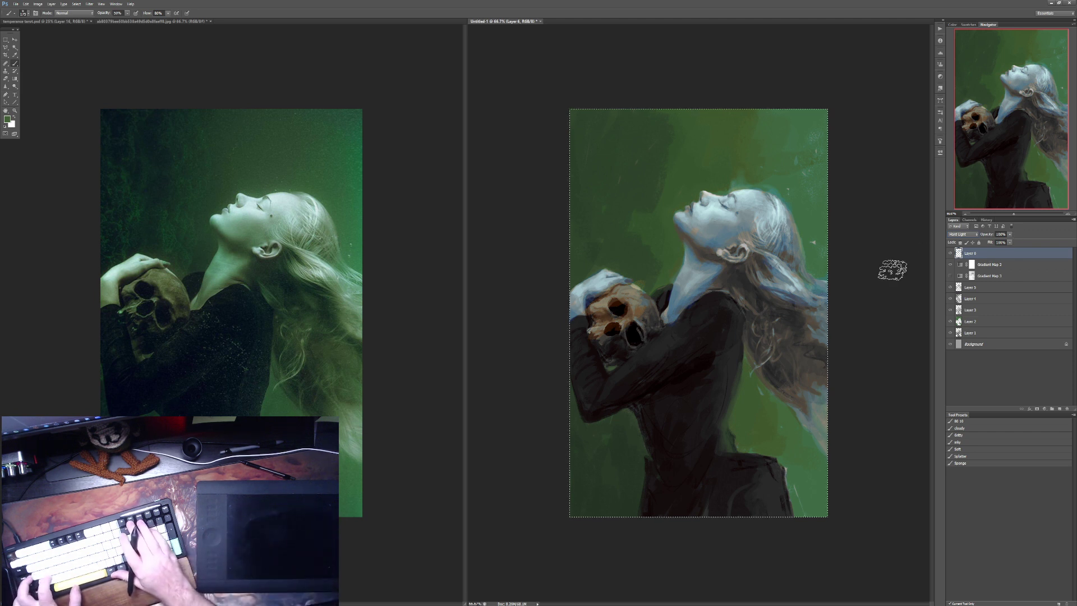
key("Delete")
key("ctrl+d")
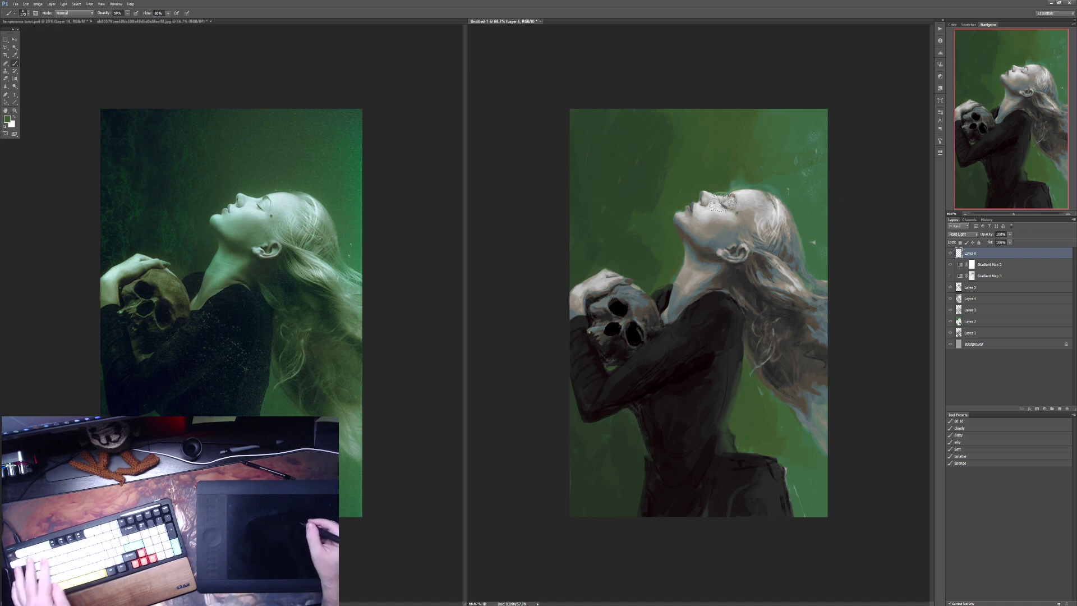
Step: Repaint the tint over the face, jaw and neck at 40% opacity, then compare the layer on and off
key("4")
mouse_move(721, 202)
left_mouse_down()
mouse_move(683, 241)
mouse_move(726, 201)
mouse_move(676, 298)
mouse_move(696, 282)
mouse_move(666, 306)
mouse_move(736, 257)
mouse_move(729, 206)
mouse_move(774, 210)
mouse_move(757, 195)
mouse_move(789, 275)
mouse_move(779, 292)
mouse_move(739, 275)
mouse_move(765, 318)
mouse_move(768, 290)
mouse_move(785, 282)
mouse_move(779, 232)
mouse_move(827, 309)
mouse_move(789, 235)
mouse_move(822, 352)
mouse_move(781, 350)
mouse_move(775, 363)
mouse_move(789, 384)
mouse_move(820, 353)
left_mouse_up()
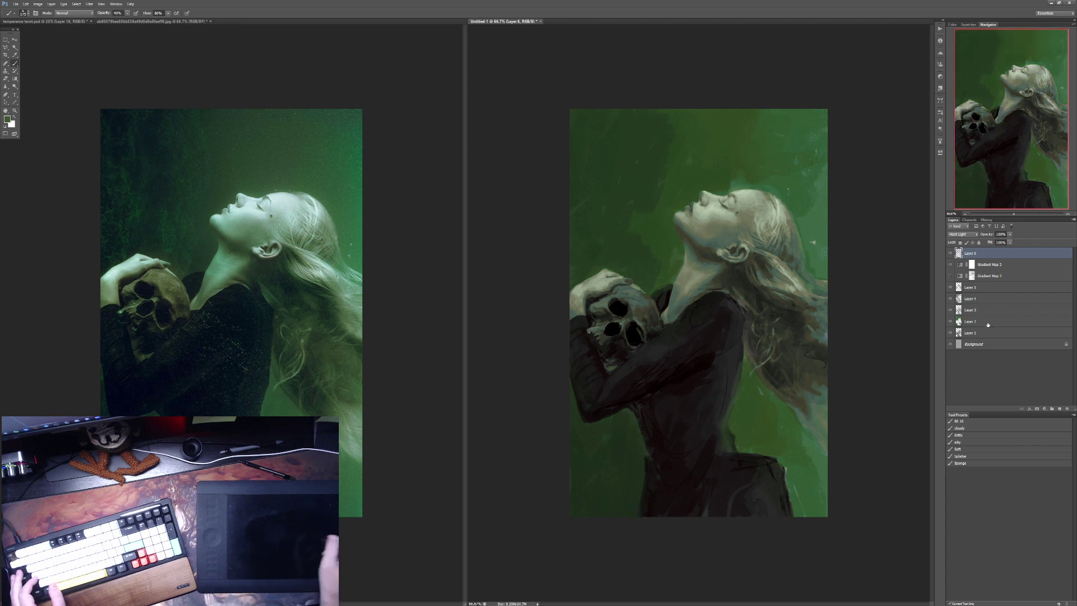
left_click(950, 253)
left_click(950, 254)
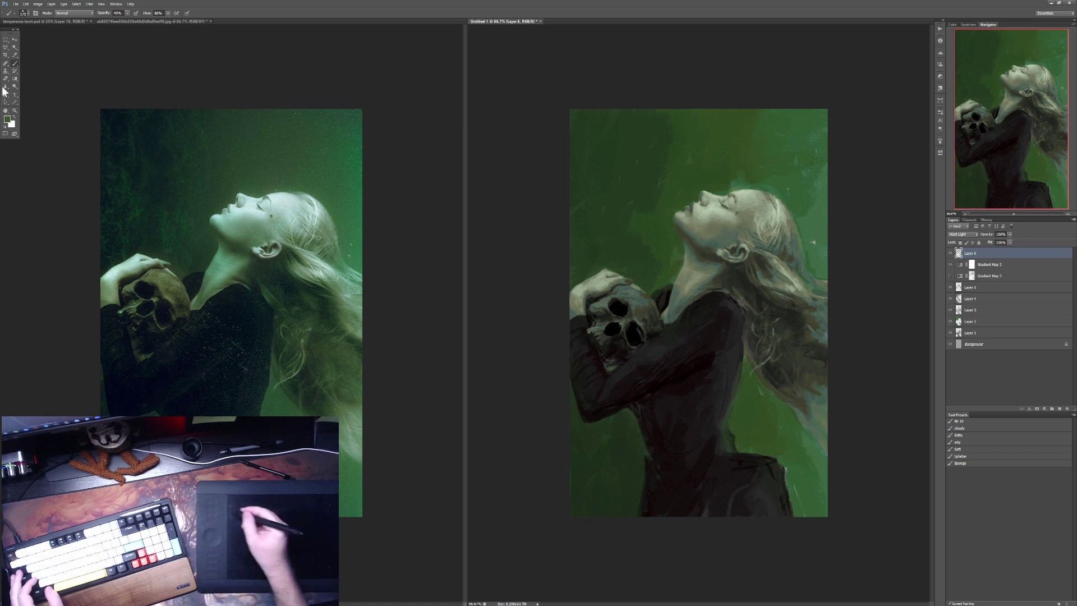
Step: Set the foreground colour to a cool blue
left_click(9, 117)
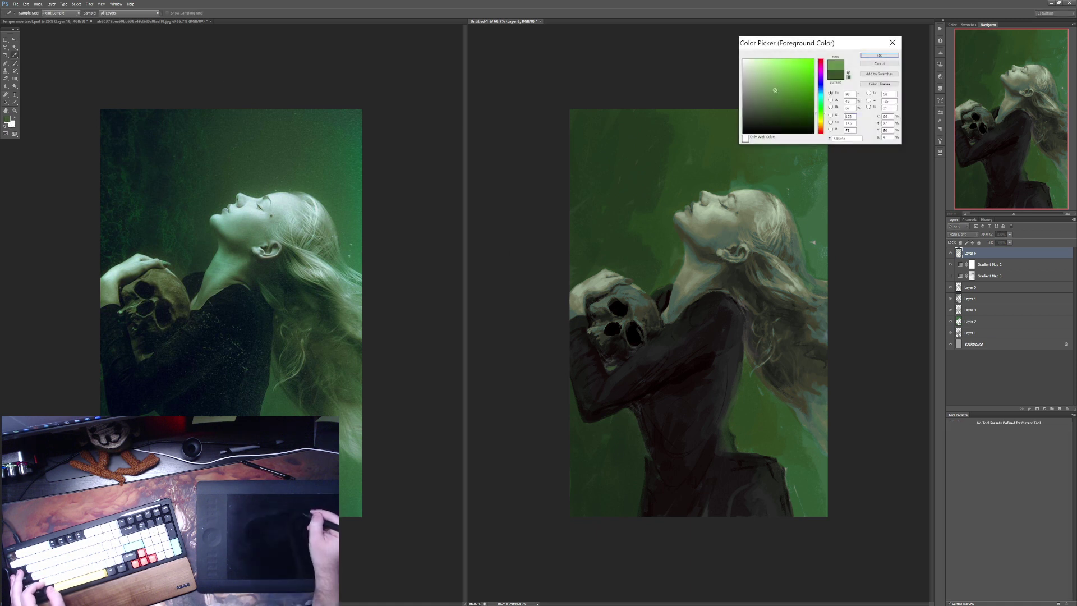
left_click(821, 96)
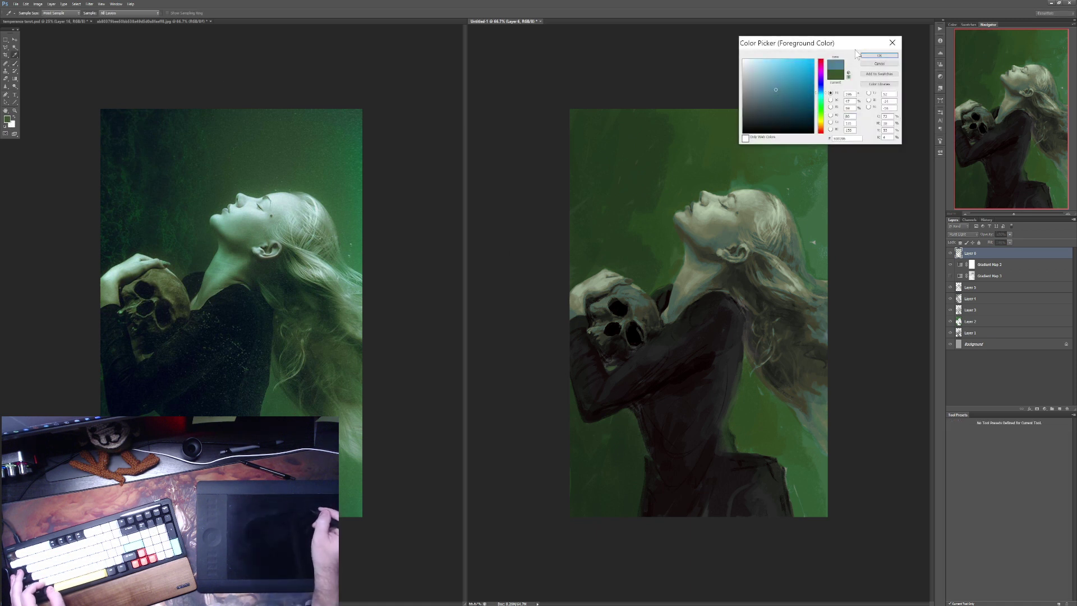
left_click(875, 55)
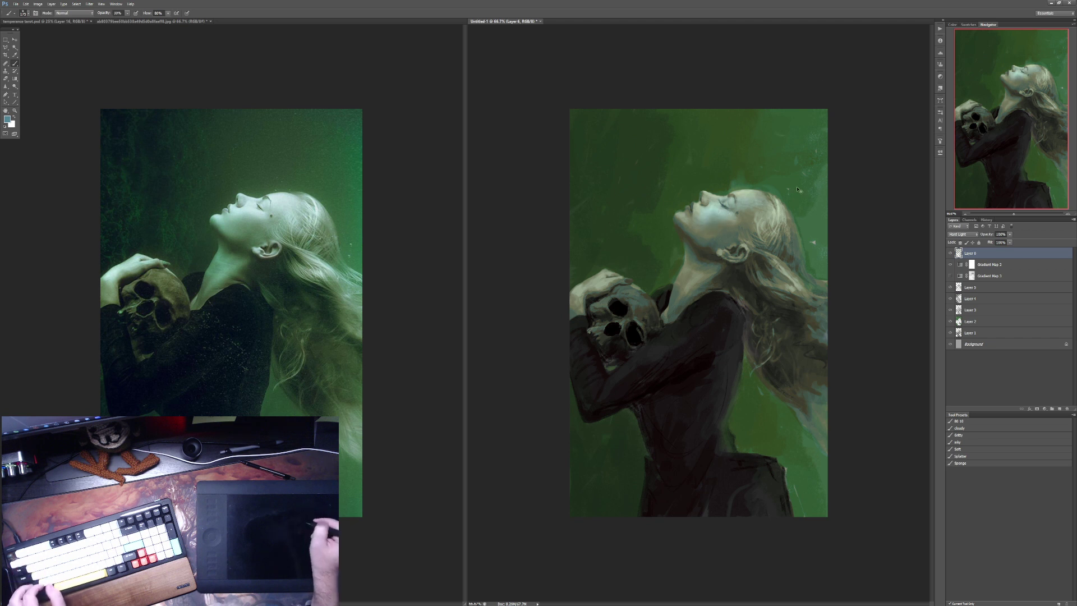
Step: Paint pale blue over the jaw and cheek, then add a stroke near the hair and neck with the 80/10 brush preset
left_click(8, 119)
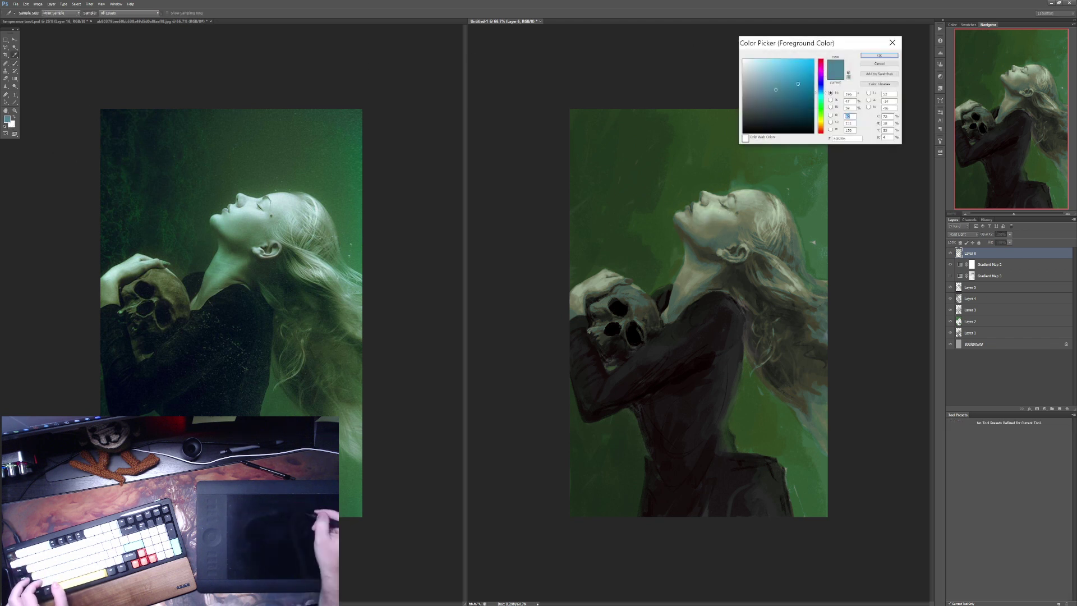
left_click(879, 55)
mouse_move(711, 212)
left_mouse_down()
mouse_move(683, 219)
mouse_move(712, 237)
mouse_move(699, 215)
mouse_move(757, 194)
mouse_move(764, 221)
mouse_move(768, 209)
mouse_move(782, 231)
mouse_move(767, 250)
mouse_move(703, 274)
mouse_move(695, 251)
mouse_move(695, 269)
mouse_move(714, 269)
mouse_move(675, 307)
mouse_move(690, 287)
mouse_move(776, 240)
mouse_move(708, 242)
mouse_move(611, 301)
mouse_move(580, 299)
mouse_move(590, 290)
mouse_move(574, 308)
mouse_move(609, 276)
mouse_move(634, 290)
left_mouse_up()
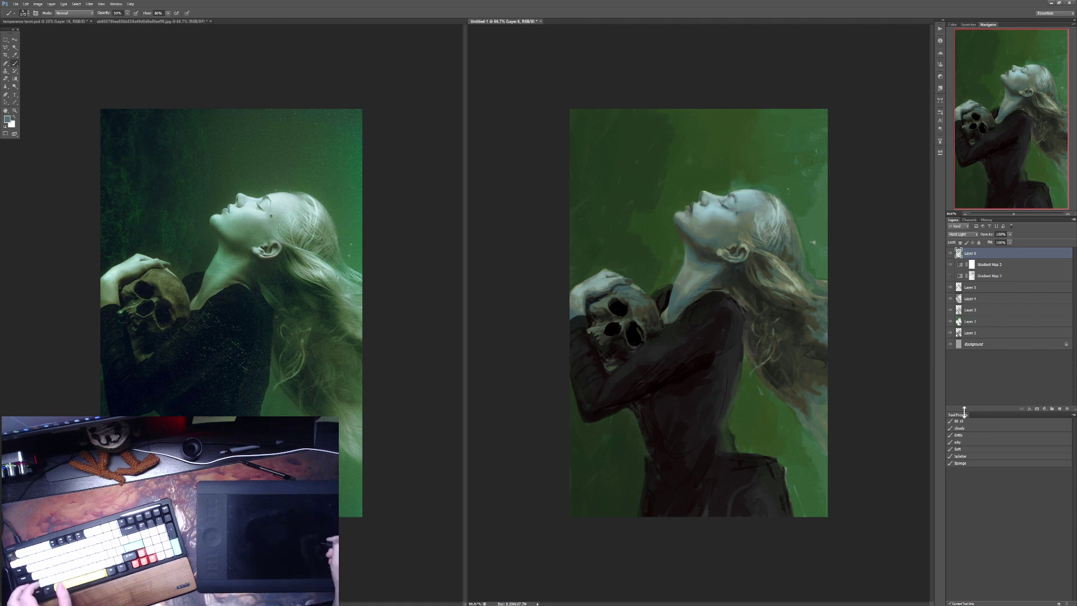
key("F2")
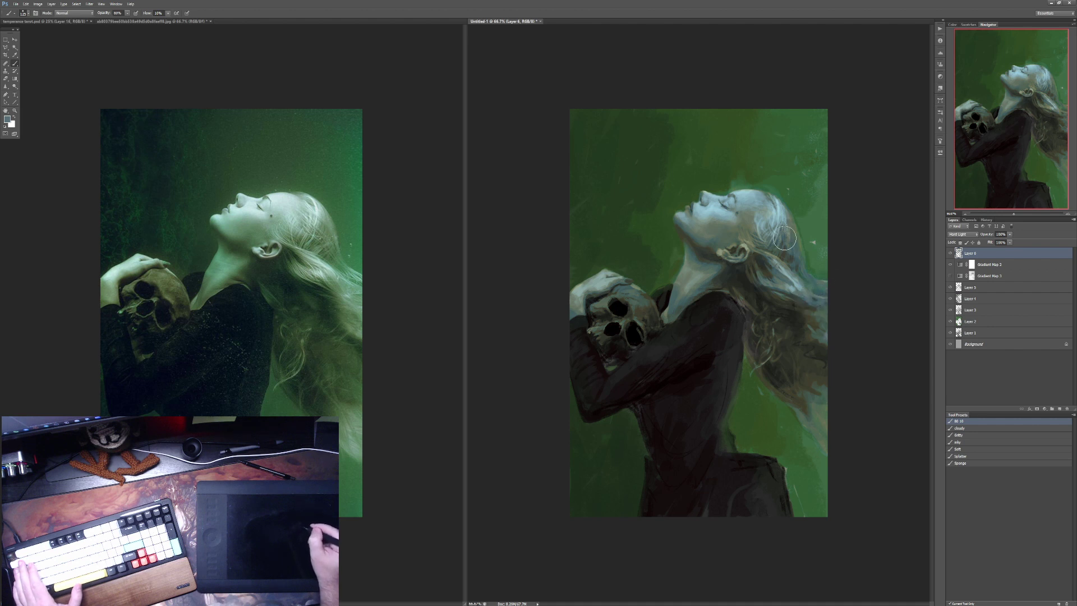
left_click_drag(773, 249, 791, 239)
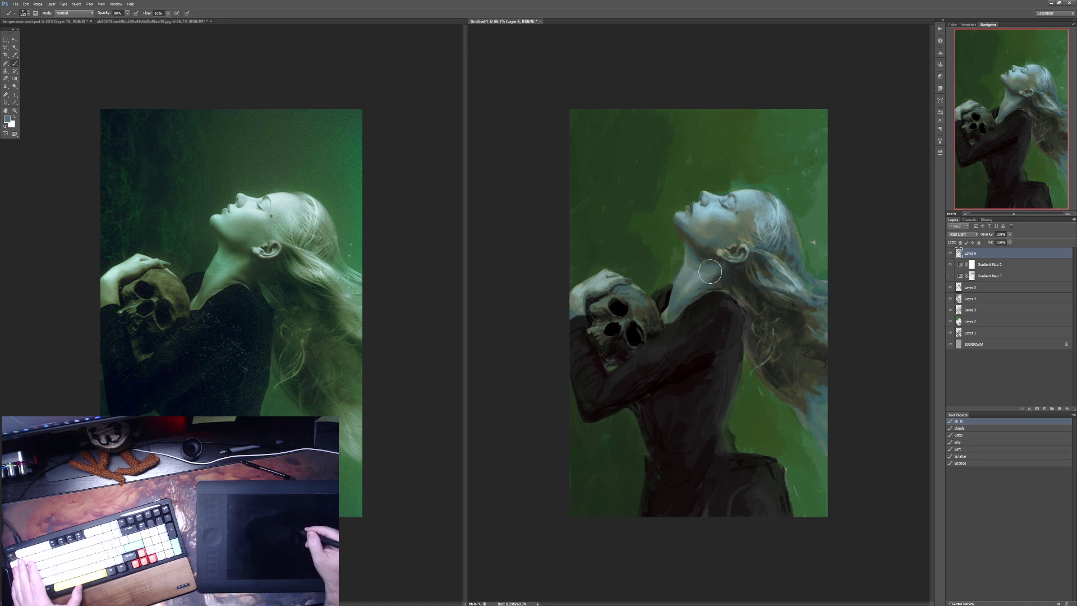
Step: At 40% opacity, lighten the left edge of the neck and the hand on the skull
key("3")
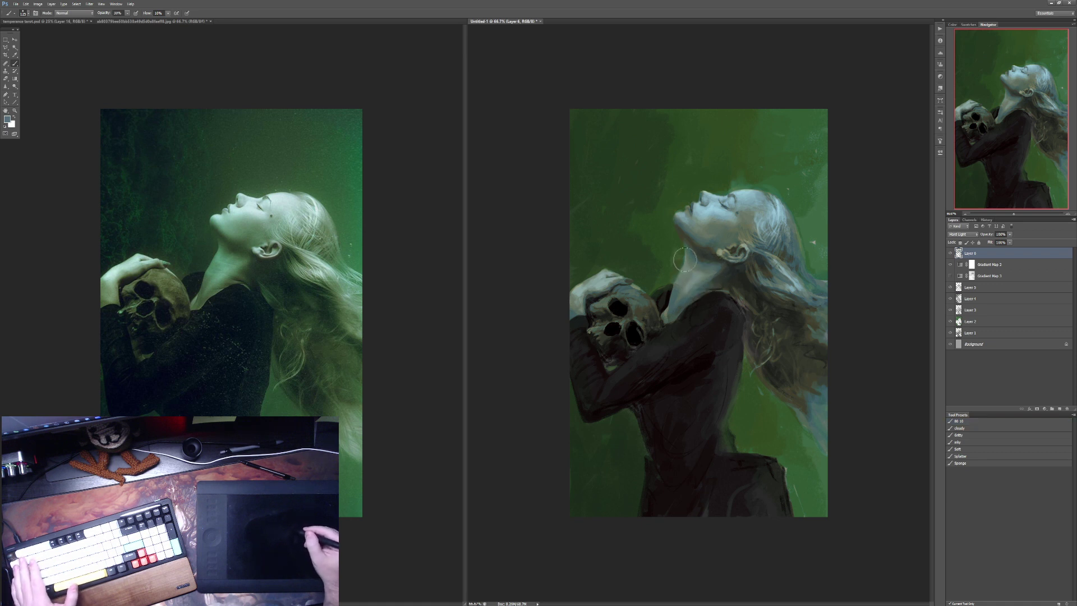
key("4")
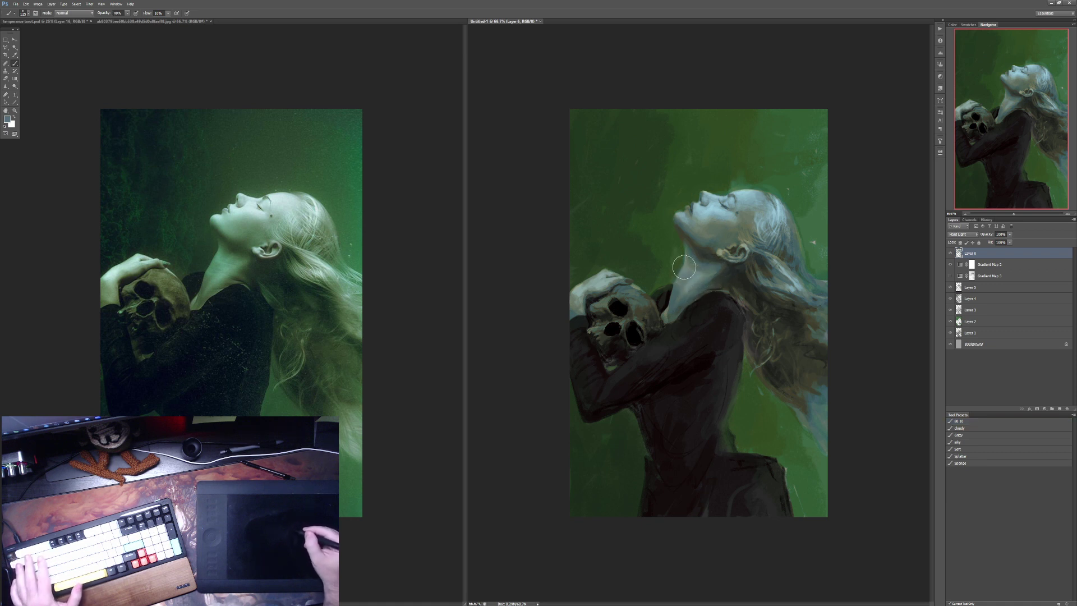
left_click_drag(689, 290, 665, 319)
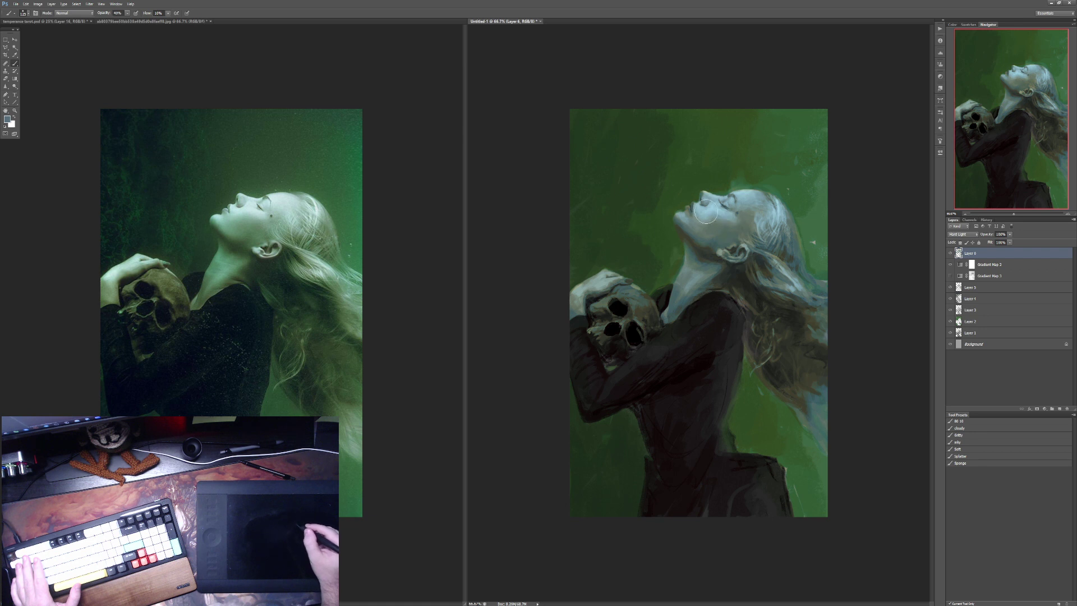
left_click_drag(621, 251, 612, 273)
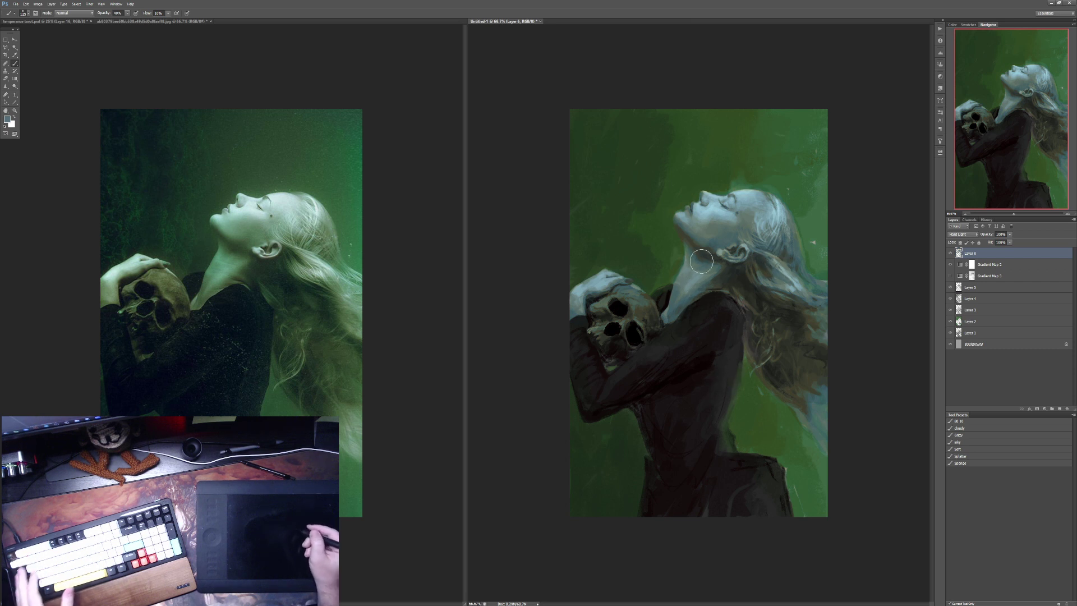
left_click(7, 121)
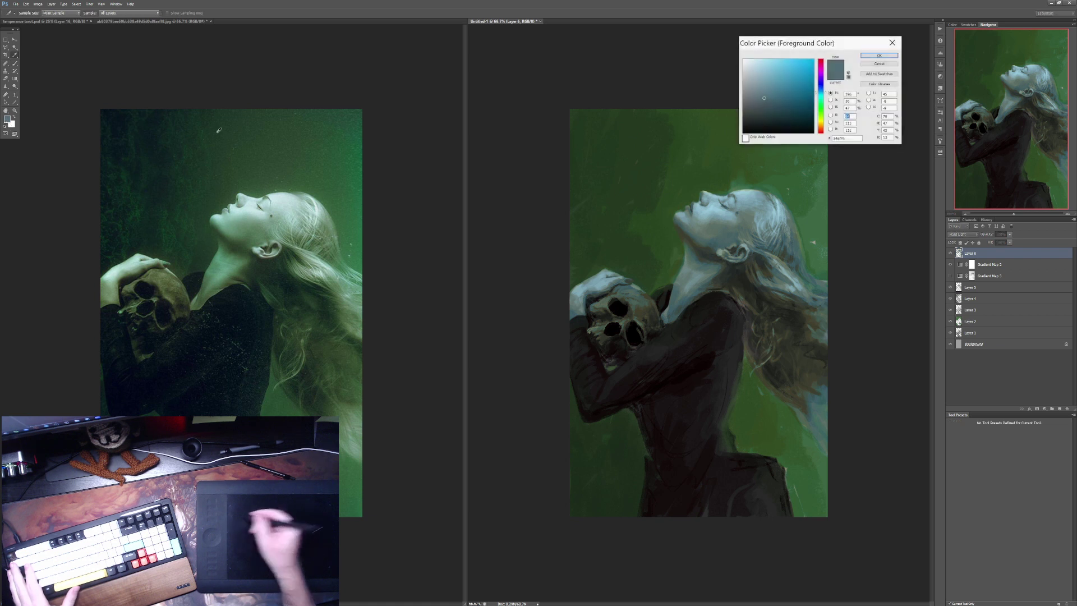
left_click(879, 56)
key("e")
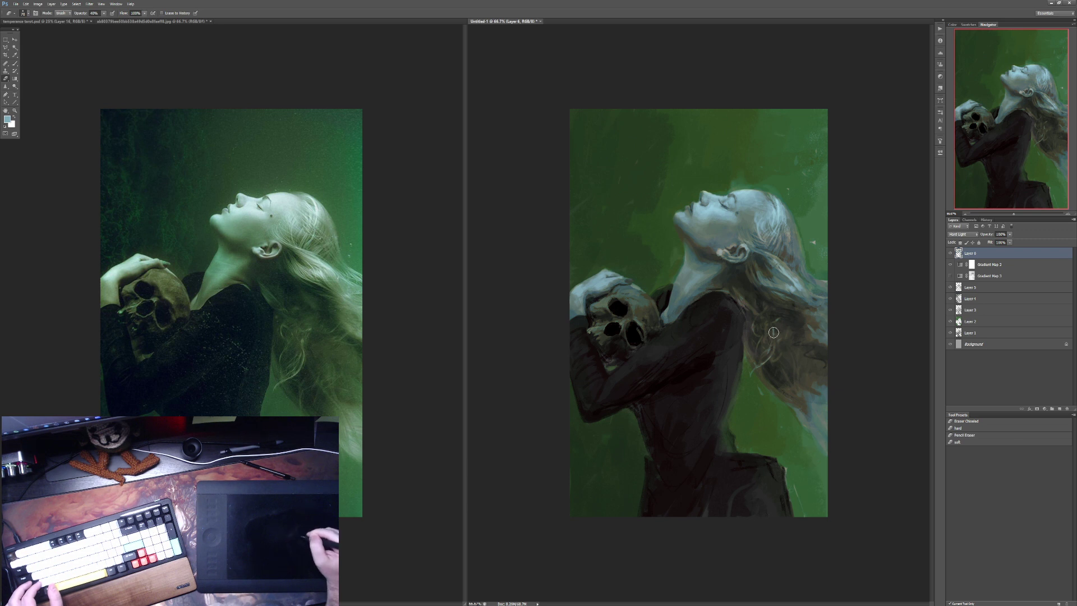
Step: Shade the upturned face with a size-50 brush, switching opacity between 10%, 20%, 30% and 50%
scroll(732, 245, "up", 1)
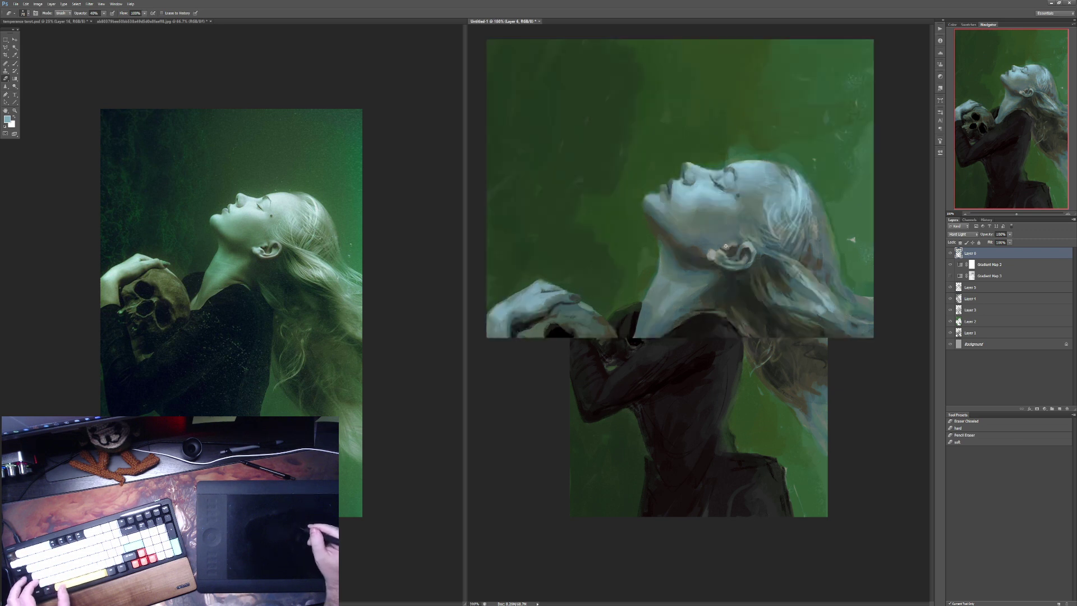
key("b")
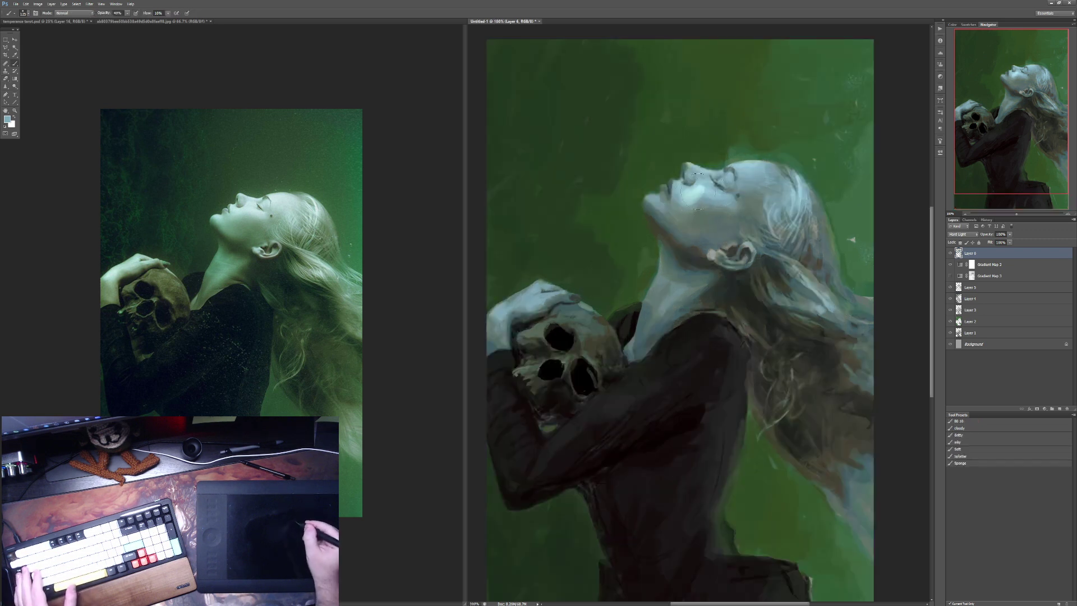
key("1")
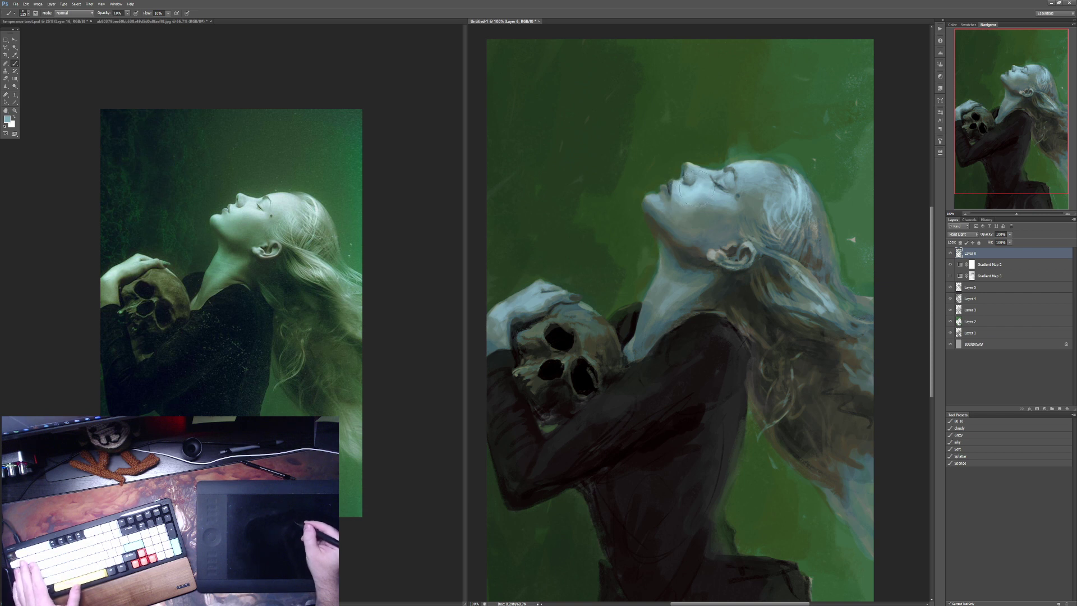
key("bracketleft")
key("bracketleft")
key("bracketleft")
key("bracketleft")
key("bracketleft")
key("bracketleft")
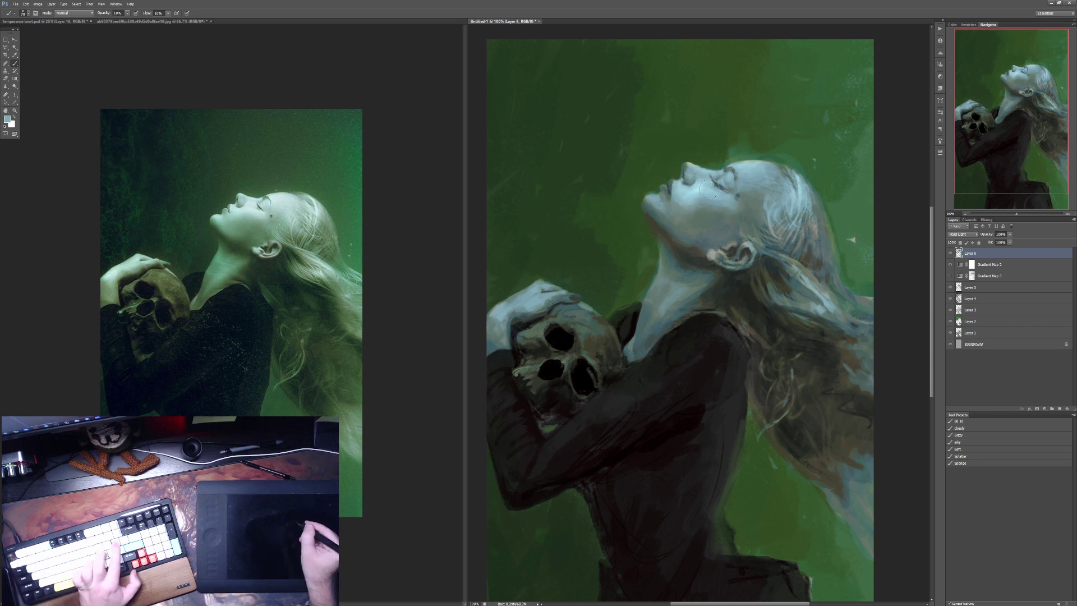
key("2")
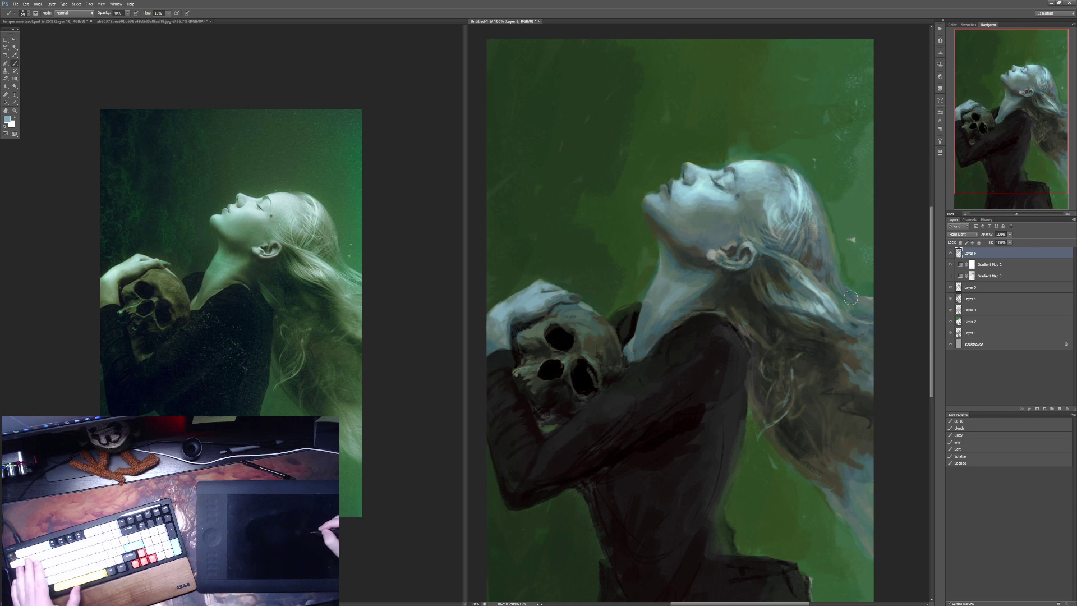
key("5")
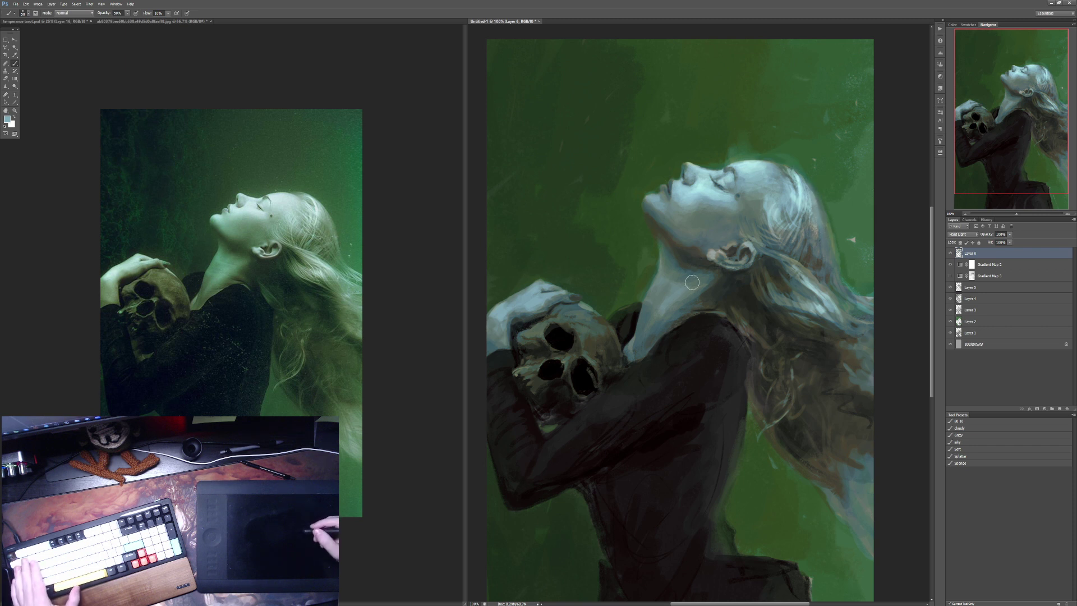
key("1")
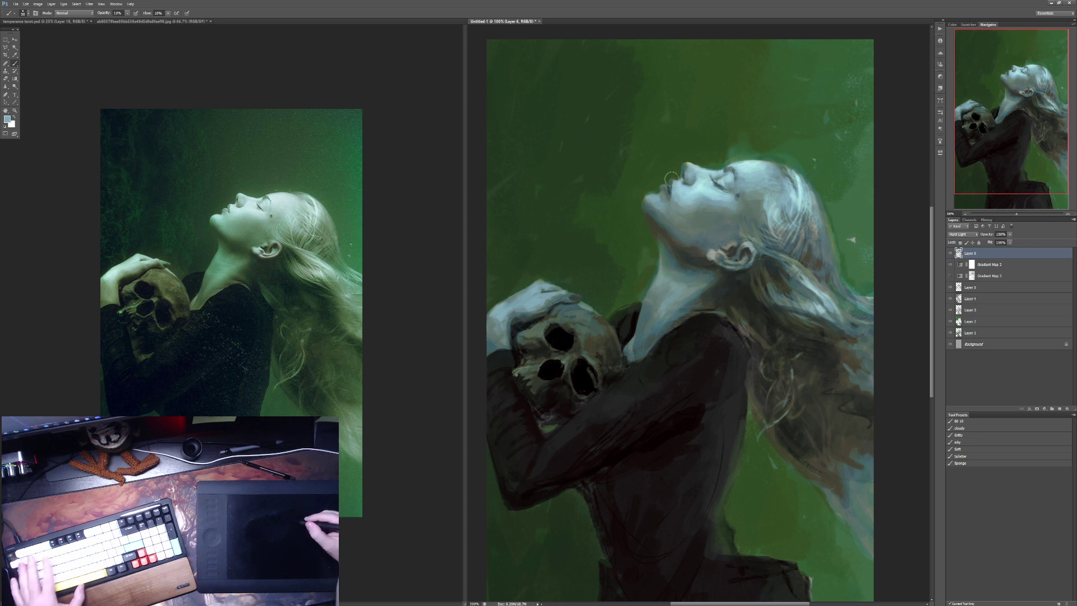
key("3")
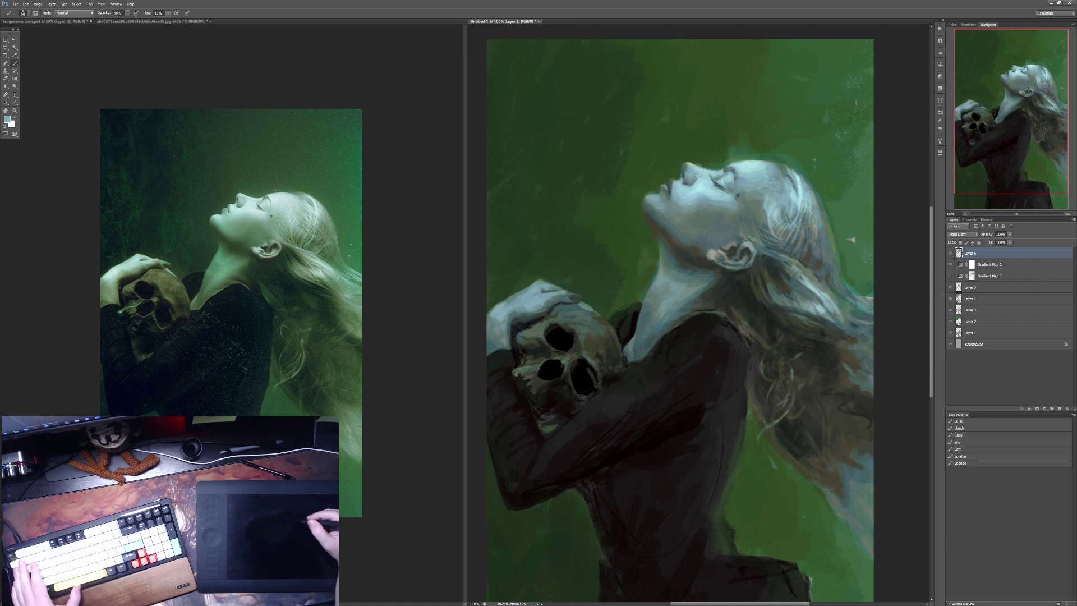
key("1")
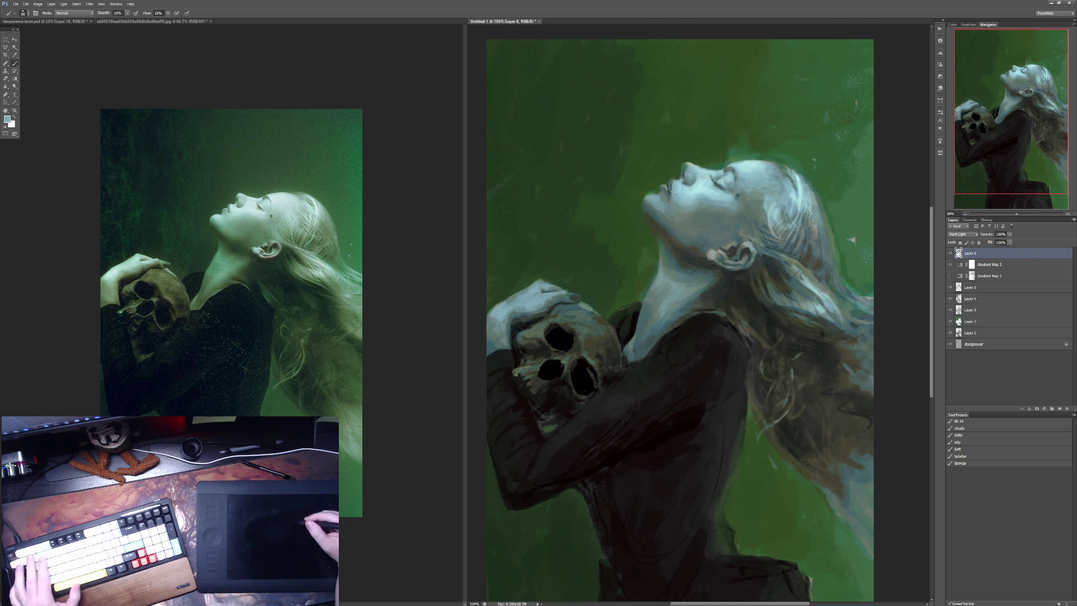
key("3")
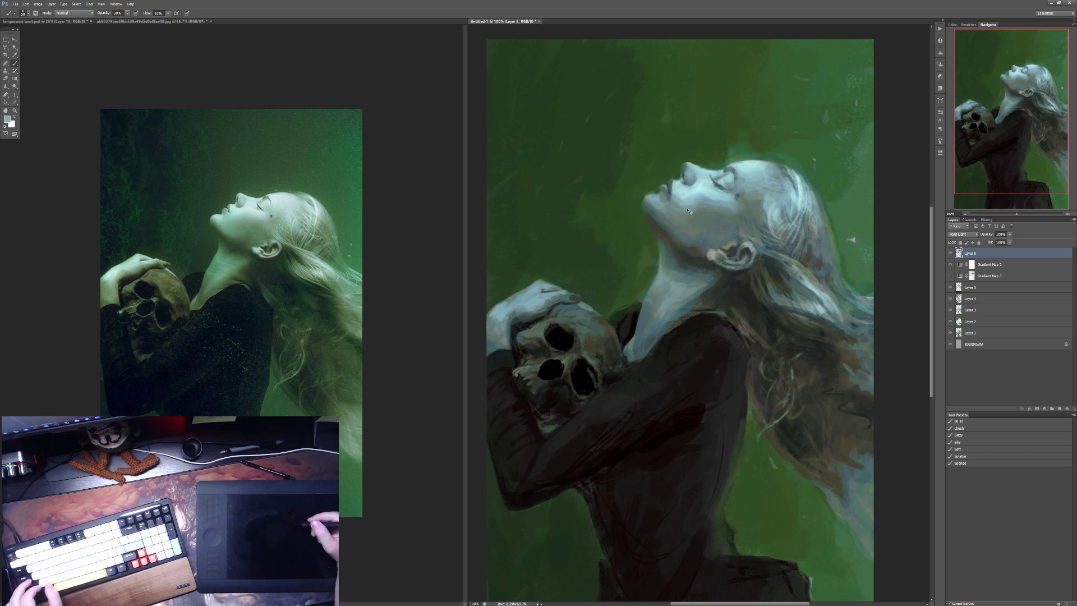
Step: Shade the face subtly at 10–20% opacity and lighten the knuckles gripping the skull
key("2")
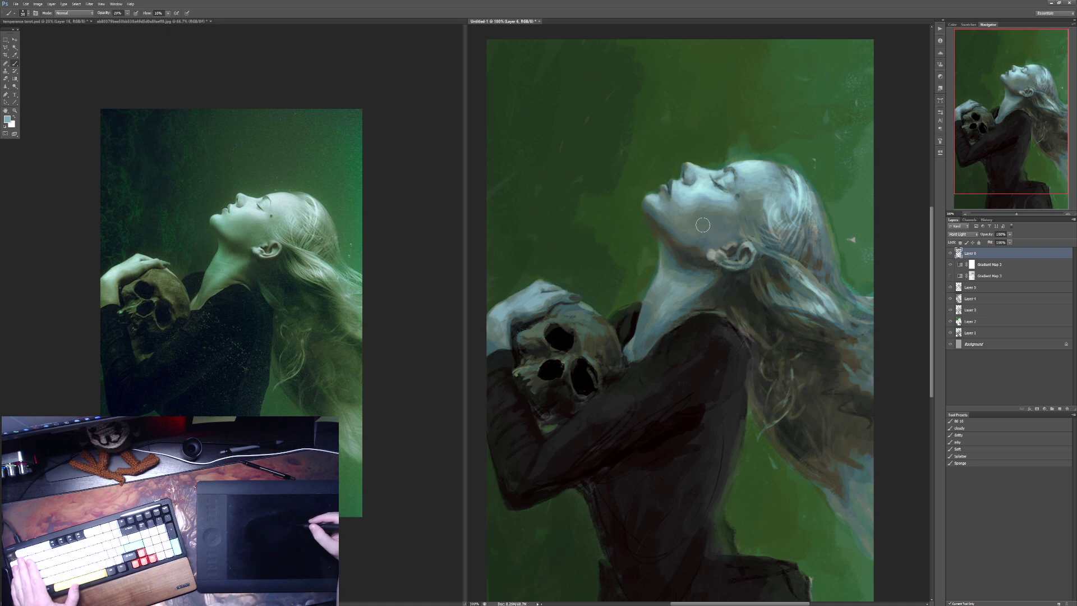
key("1")
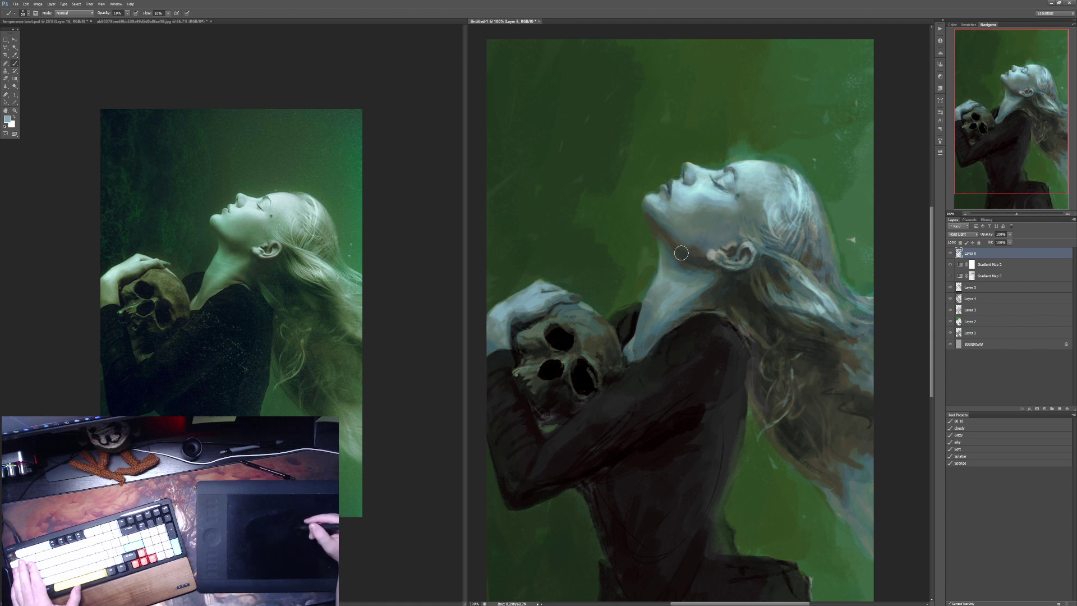
key("6")
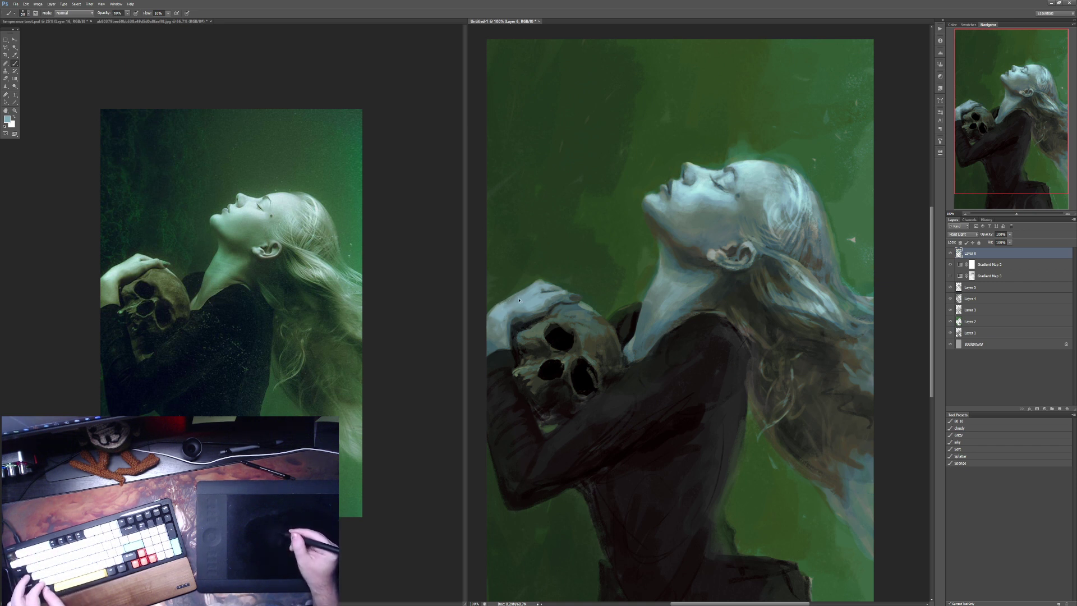
key("2")
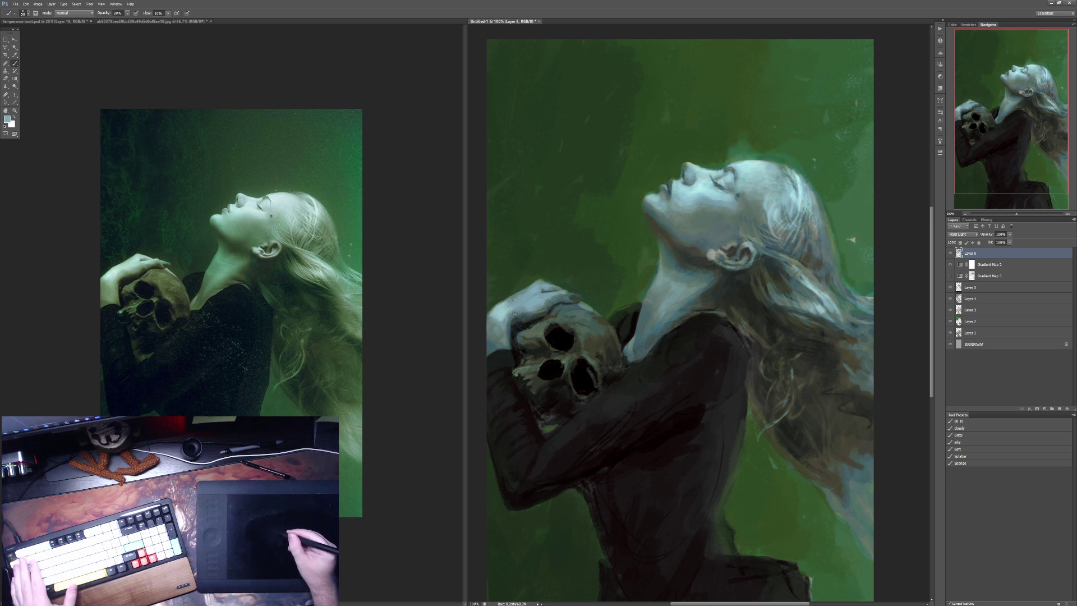
left_click_drag(542, 289, 539, 280)
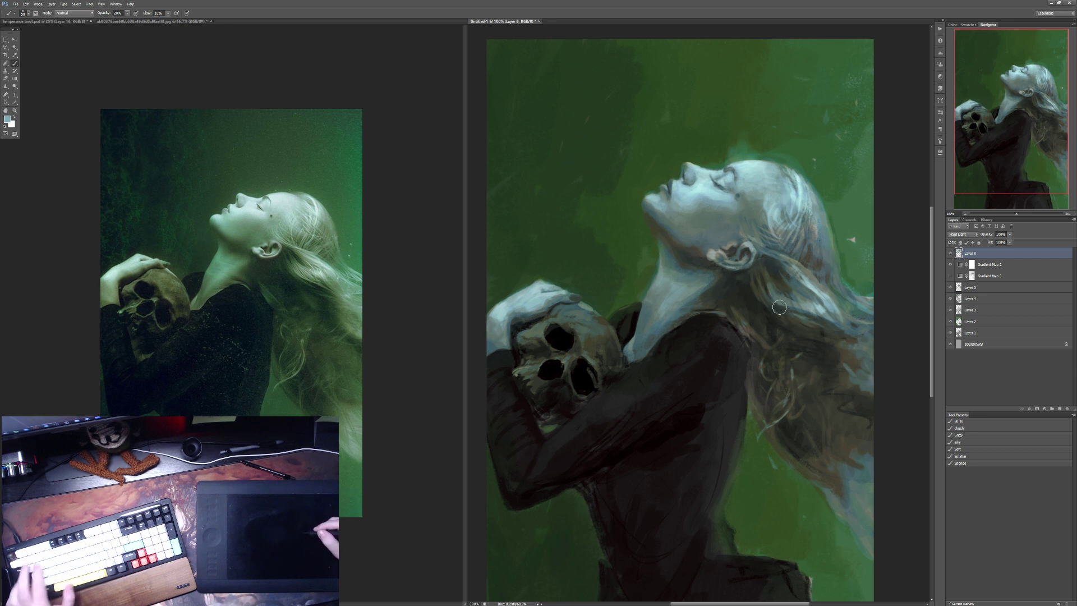
Step: Brighten the hair at 40% opacity, then refine it with 10–30% strokes
key("4")
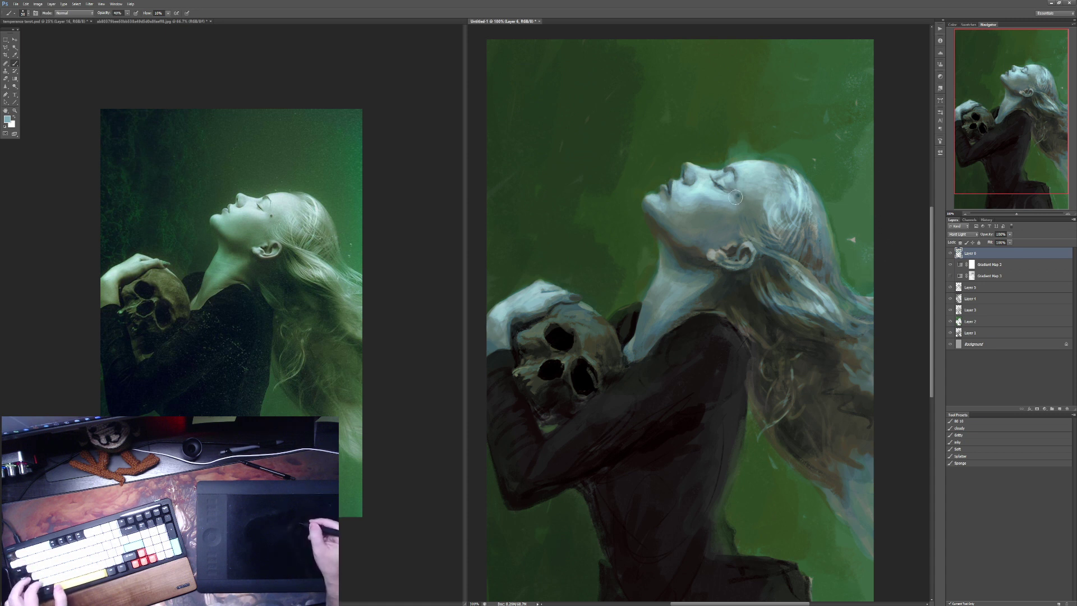
key("1")
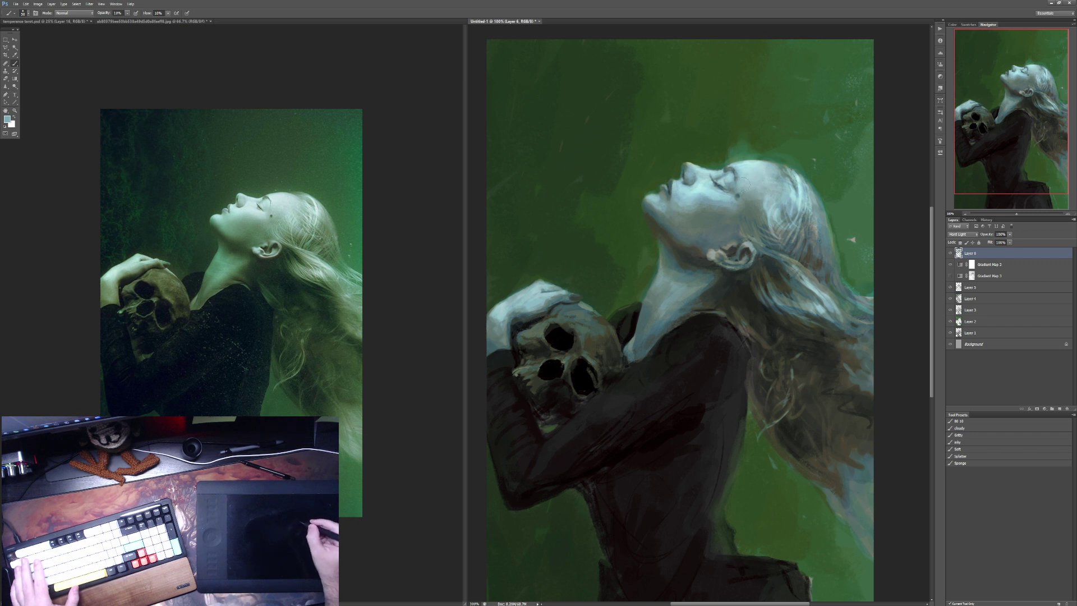
key("3")
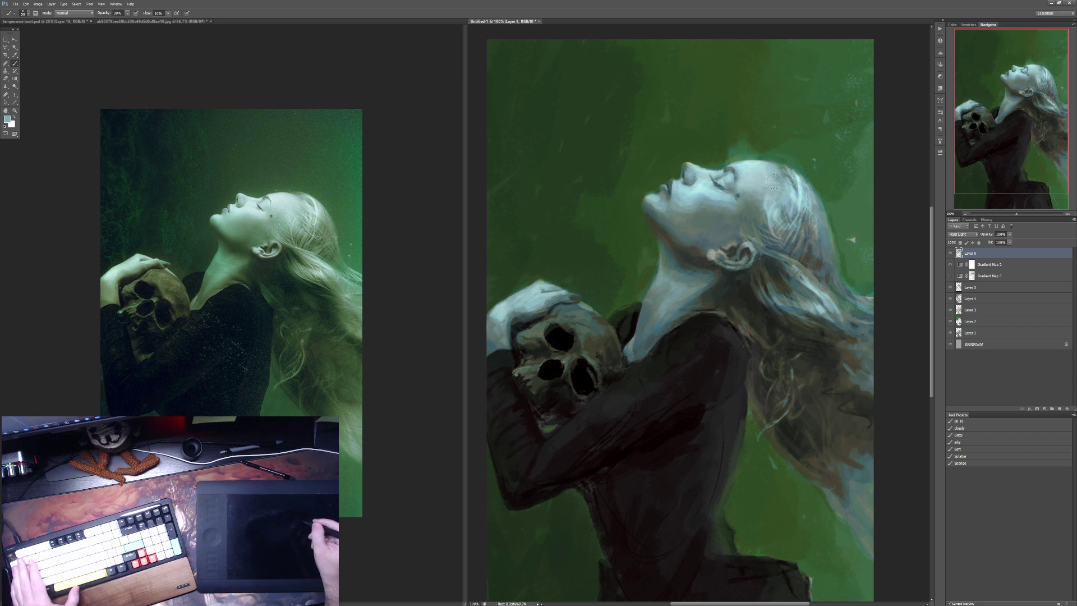
key("1")
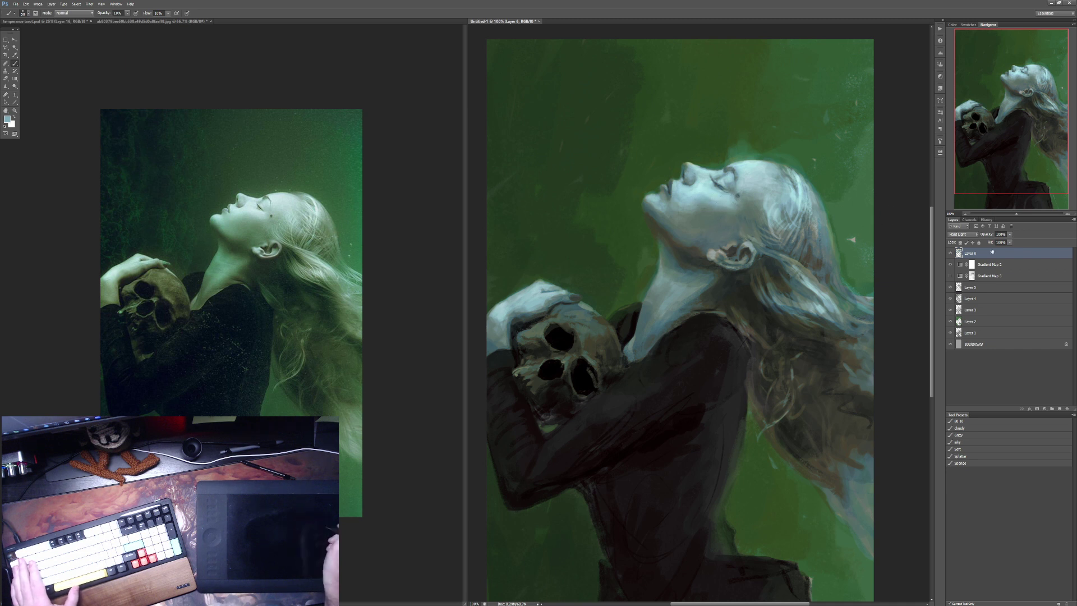
Step: Compare Layer 6, add a new Layer 7, and zoom the face to 200%
left_click(950, 253)
left_click(949, 255)
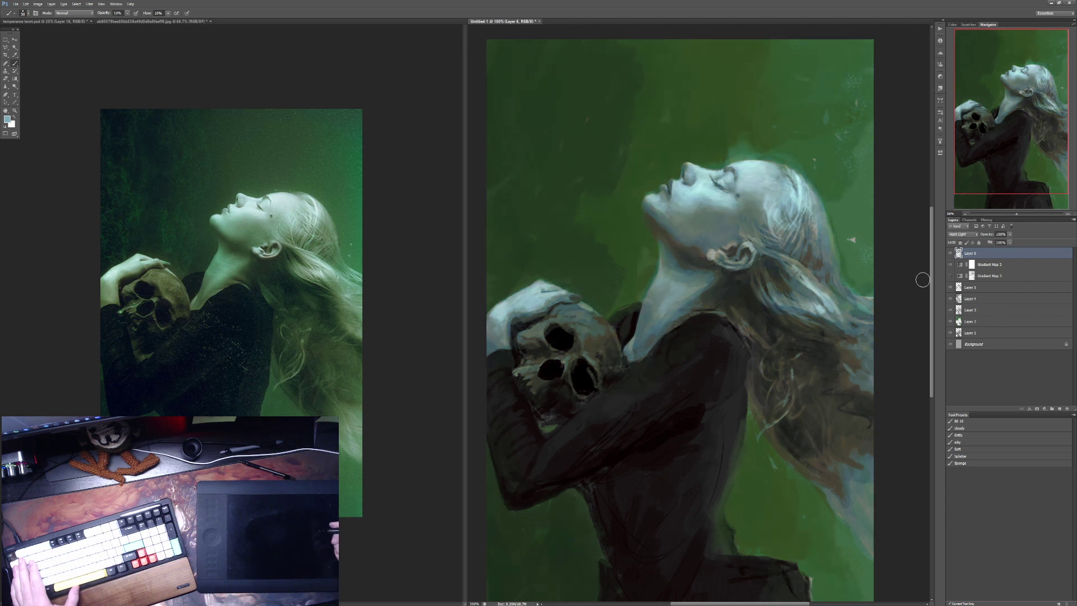
left_click(1059, 409)
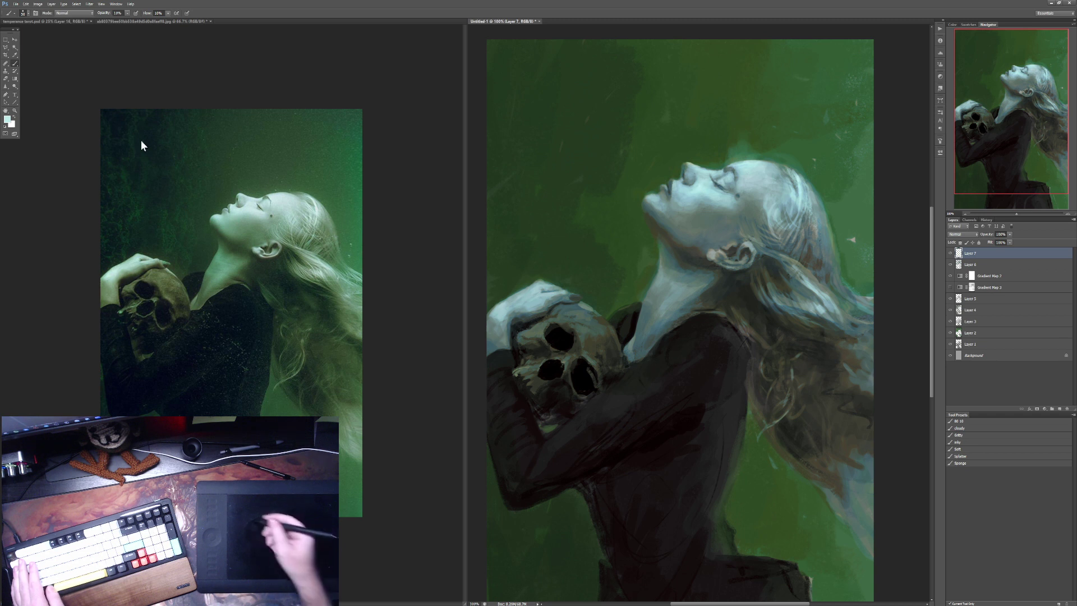
left_click(7, 118)
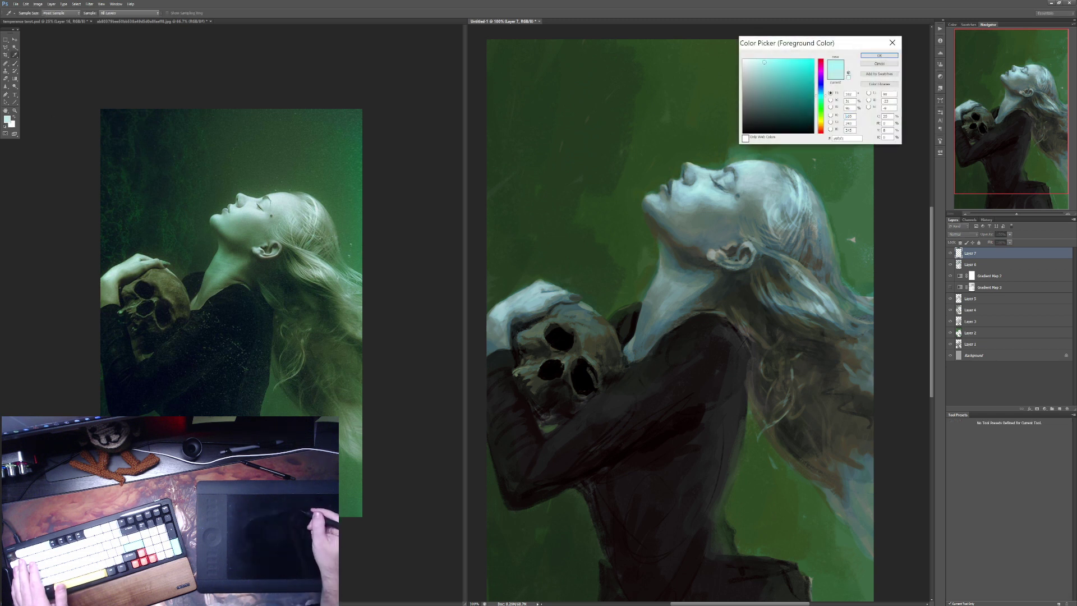
left_click(879, 55)
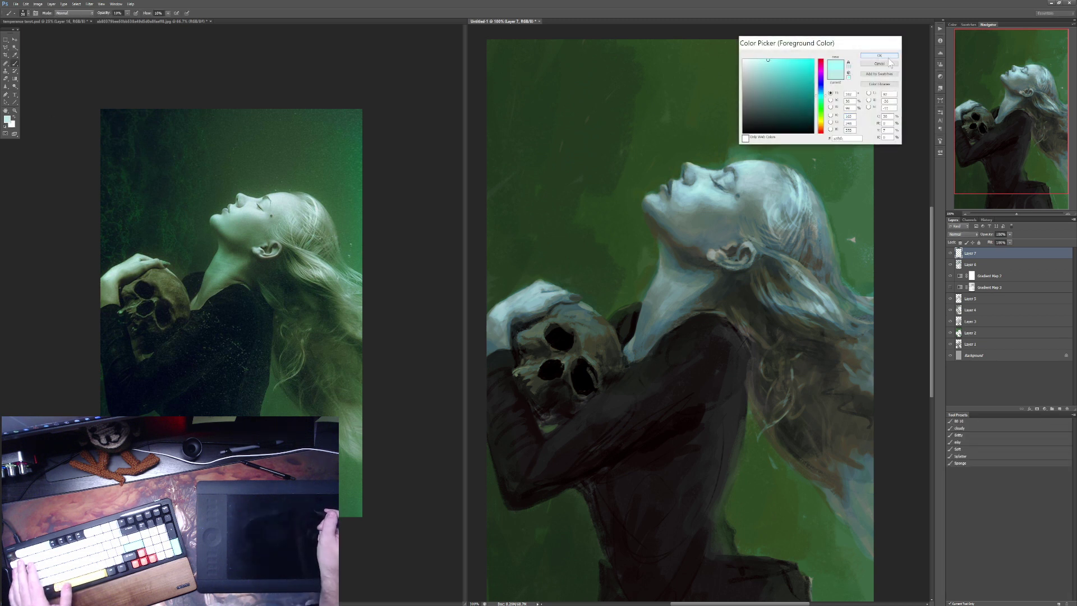
left_click(811, 155, "ctrl")
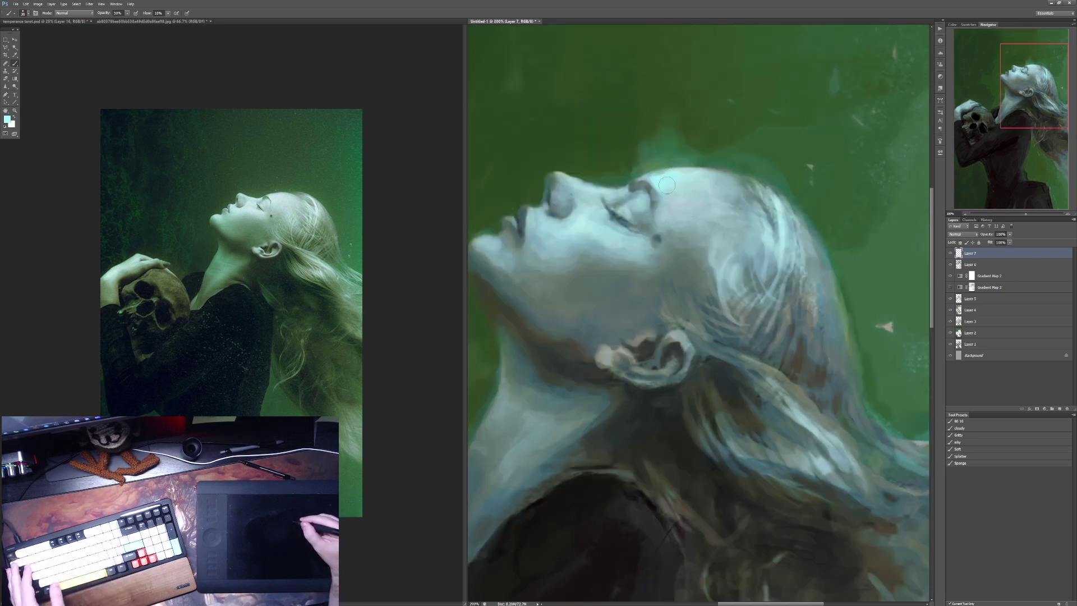
left_click_drag(670, 196, 708, 189)
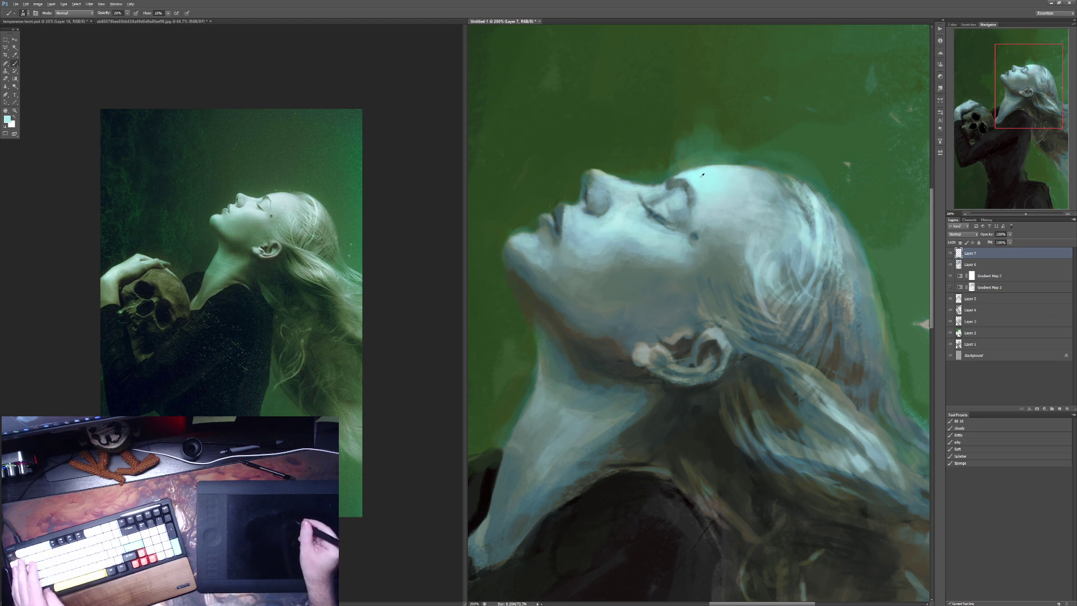
Step: Paint faint saturated light cyan onto the forehead at 30% opacity
left_click(7, 119)
left_click(777, 59)
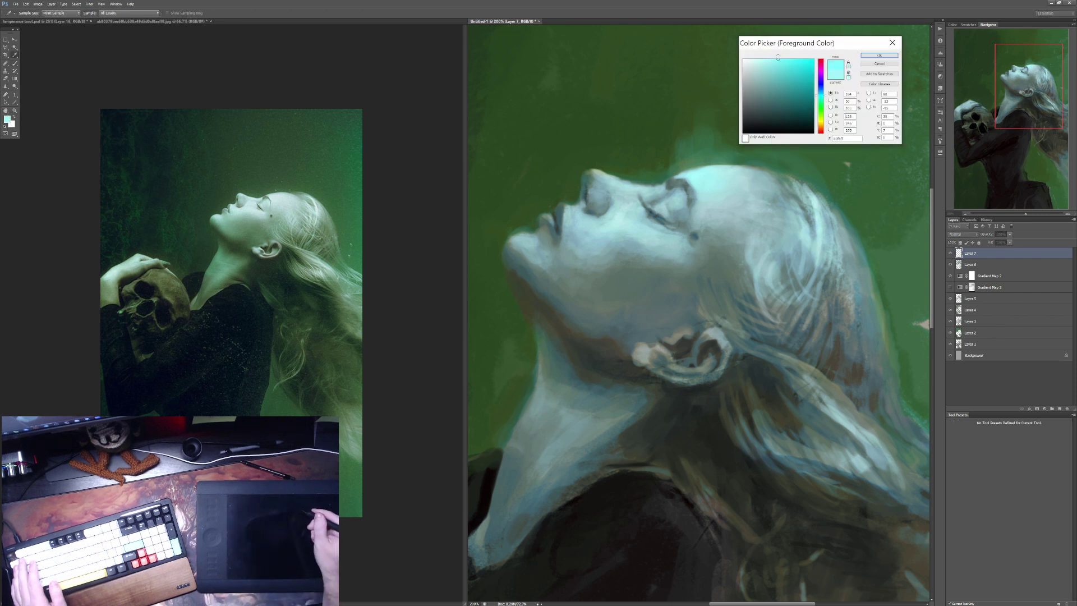
left_click(864, 57)
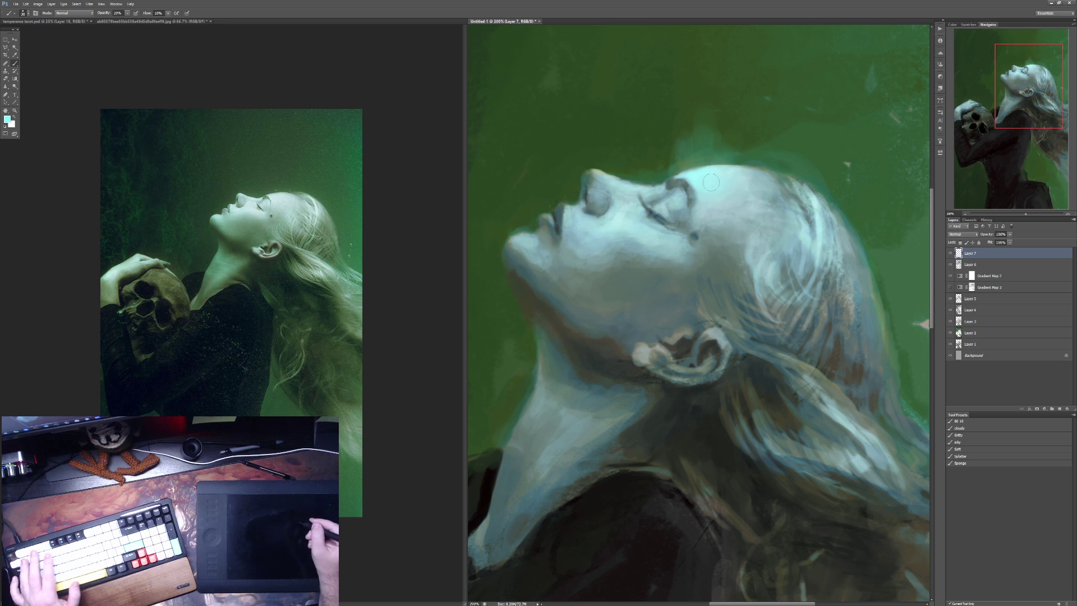
key("3")
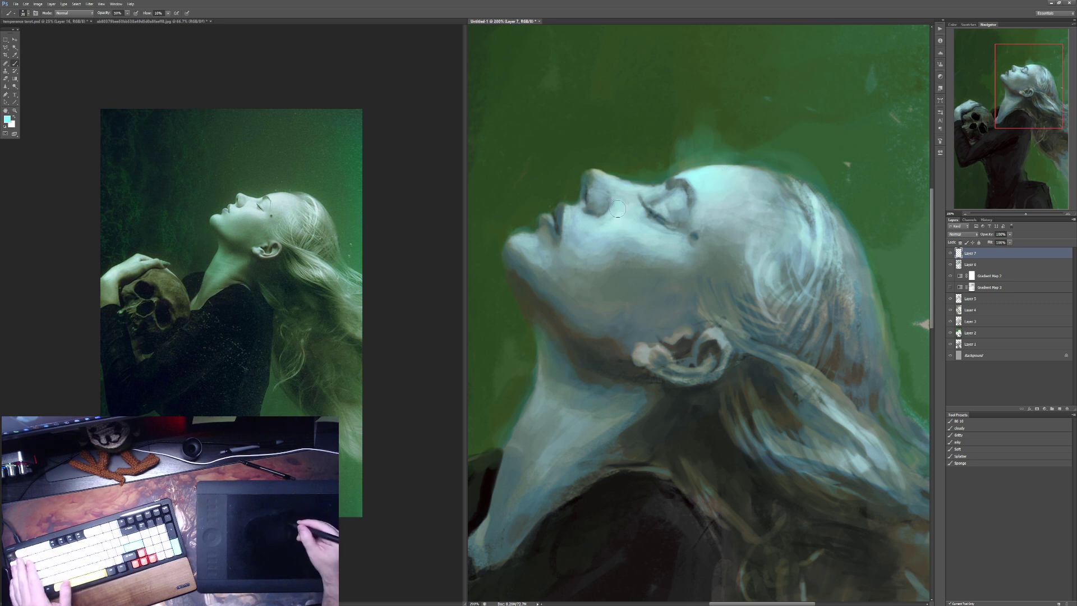
mouse_move(616, 202)
left_mouse_down()
mouse_move(619, 219)
mouse_move(627, 205)
mouse_move(622, 214)
mouse_move(644, 223)
left_mouse_up()
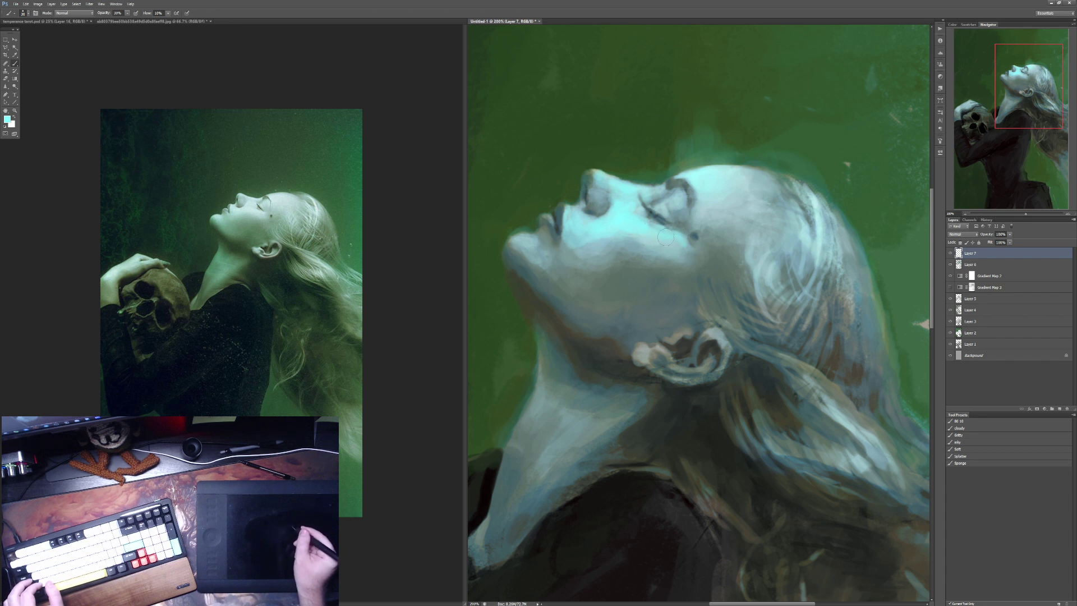
Step: Paint the eye area with sampled grey-teal, bright cyan, greyish blue and light cyan at 20–60% opacity
key("2")
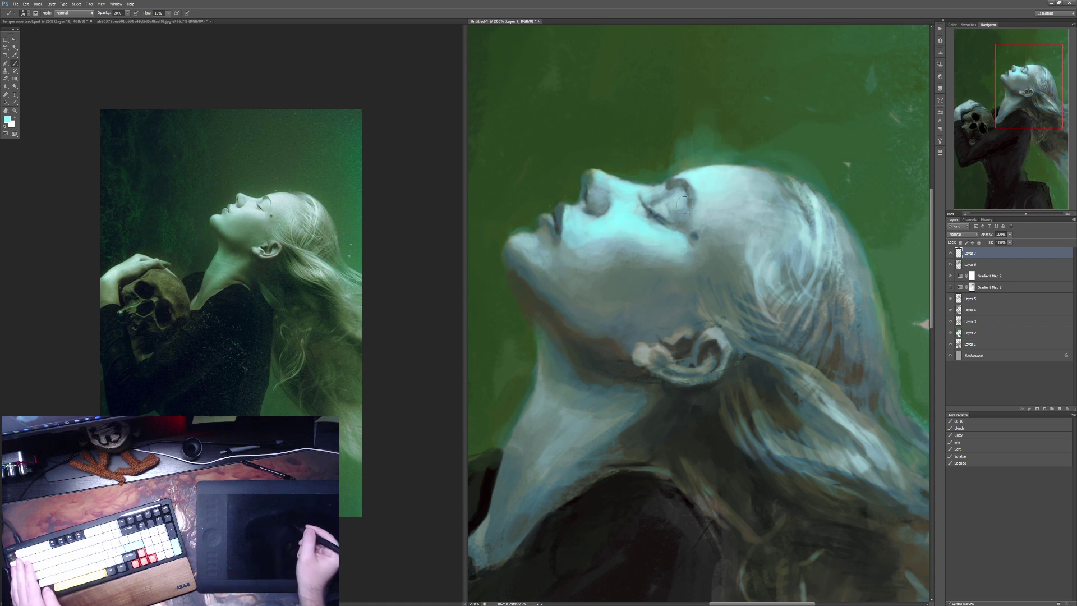
left_click(679, 208, "alt")
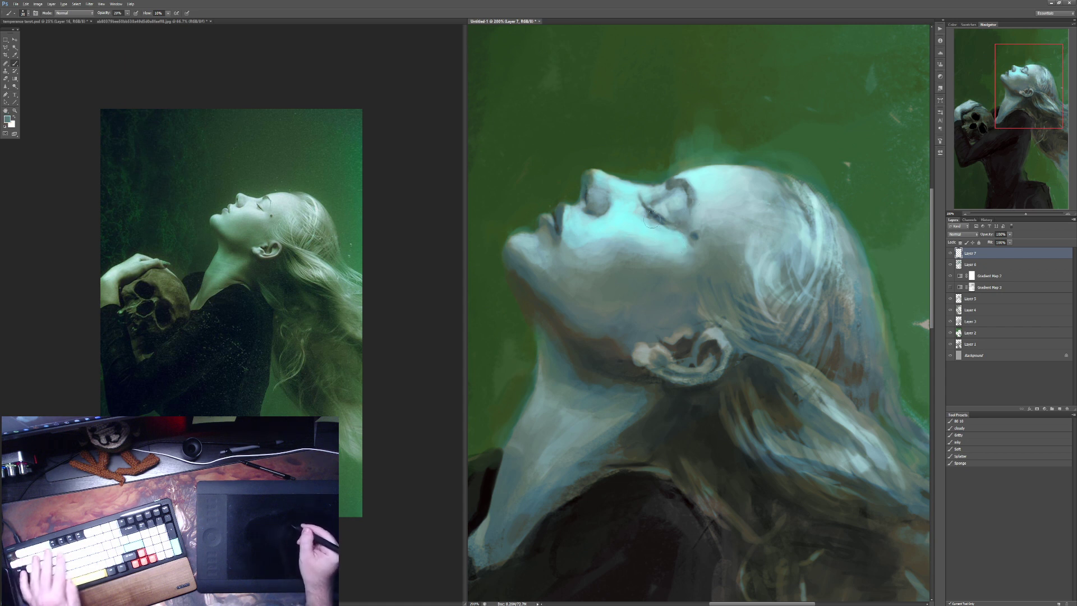
key("6")
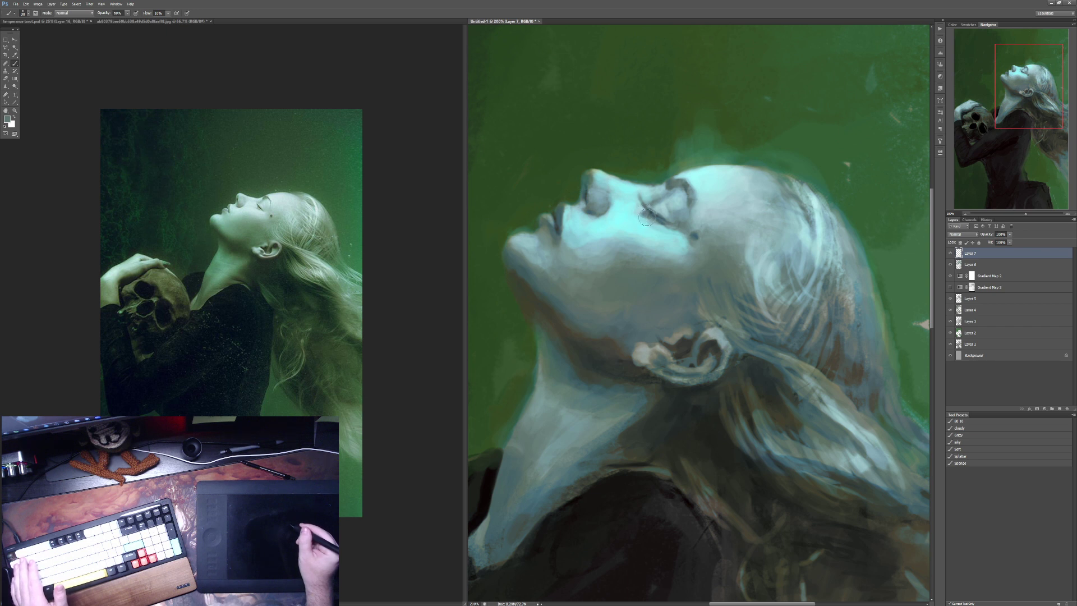
left_click(646, 218, "alt")
key("4")
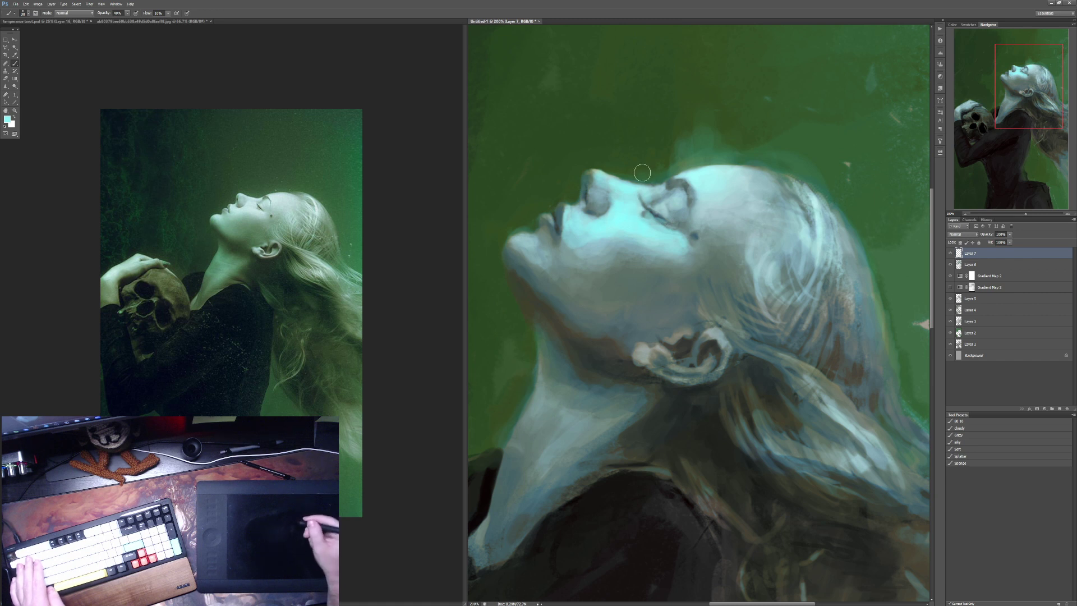
left_click(653, 200, "alt")
key("5")
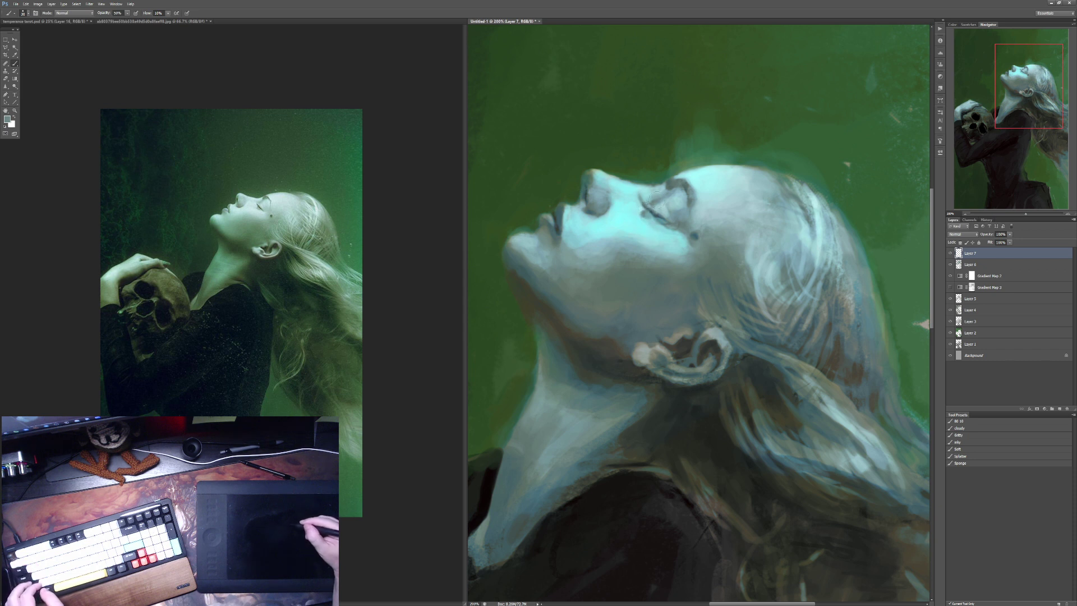
left_click(662, 202, "alt")
Step: Refine the eyelid with sampled background green, hair and lighter skin tones at 30–60% opacity
key("4")
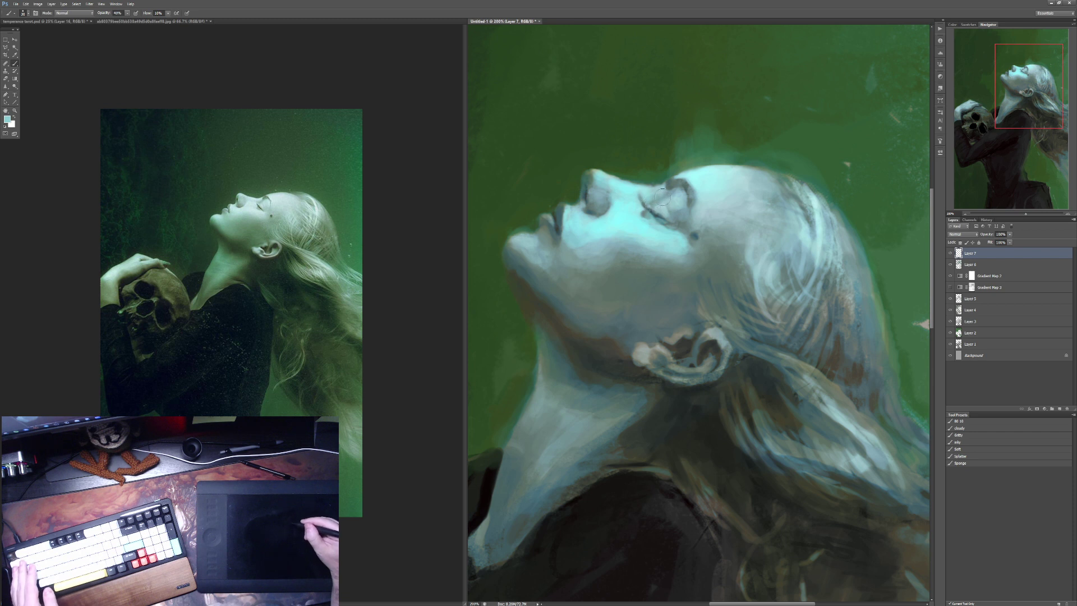
left_click(653, 179, "alt")
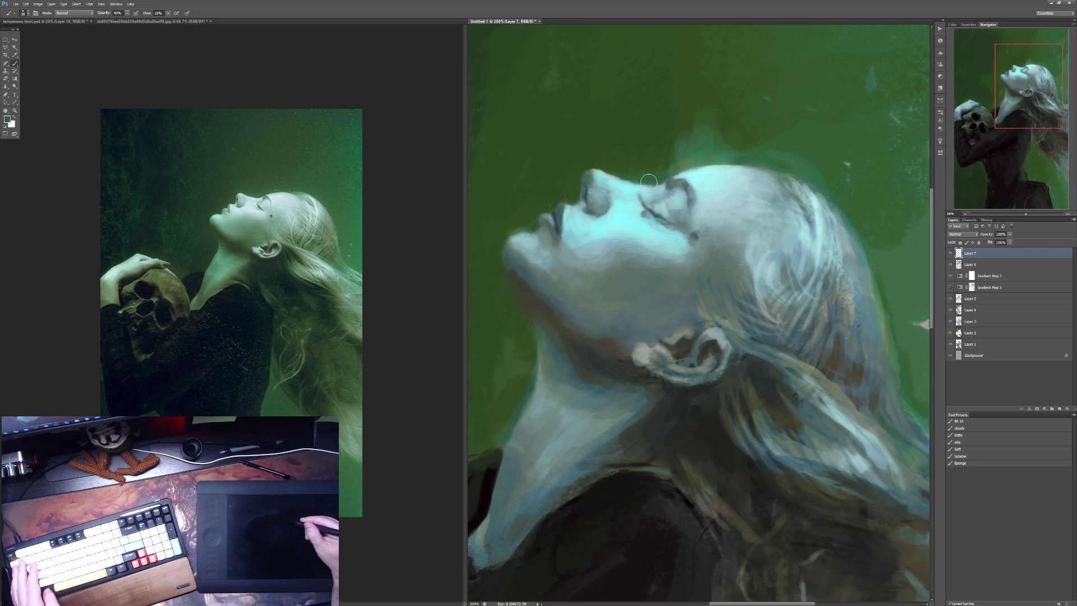
key("6")
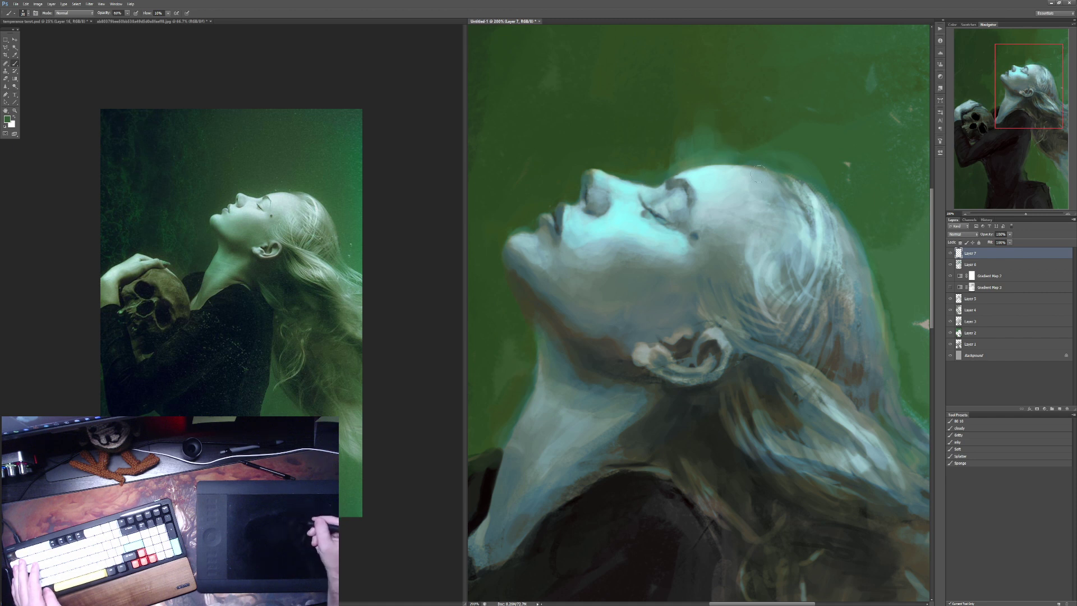
left_click(753, 181, "alt")
key("3")
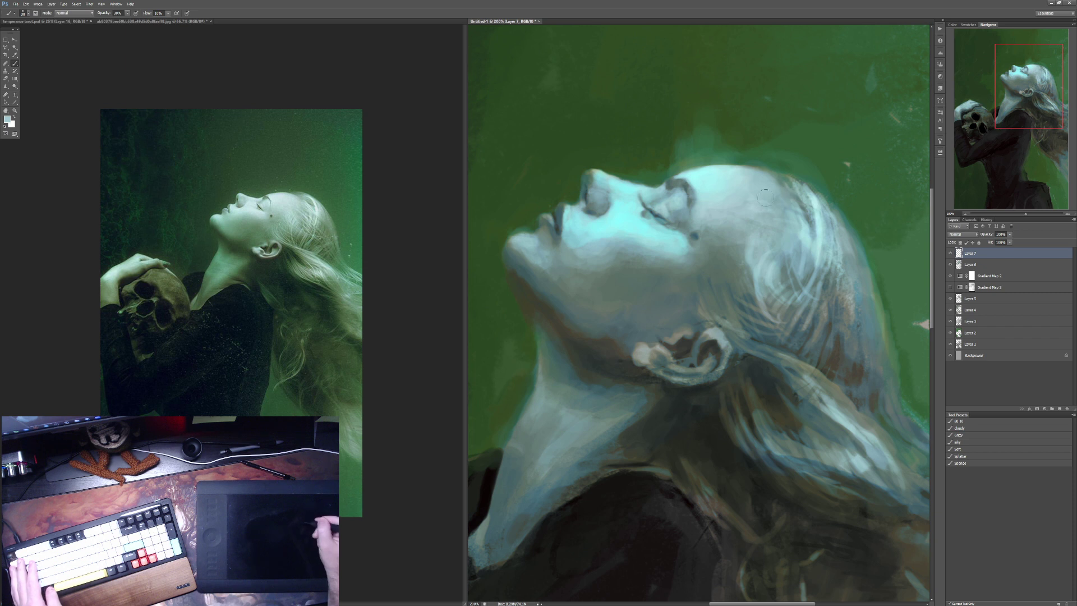
left_click(626, 216, "alt")
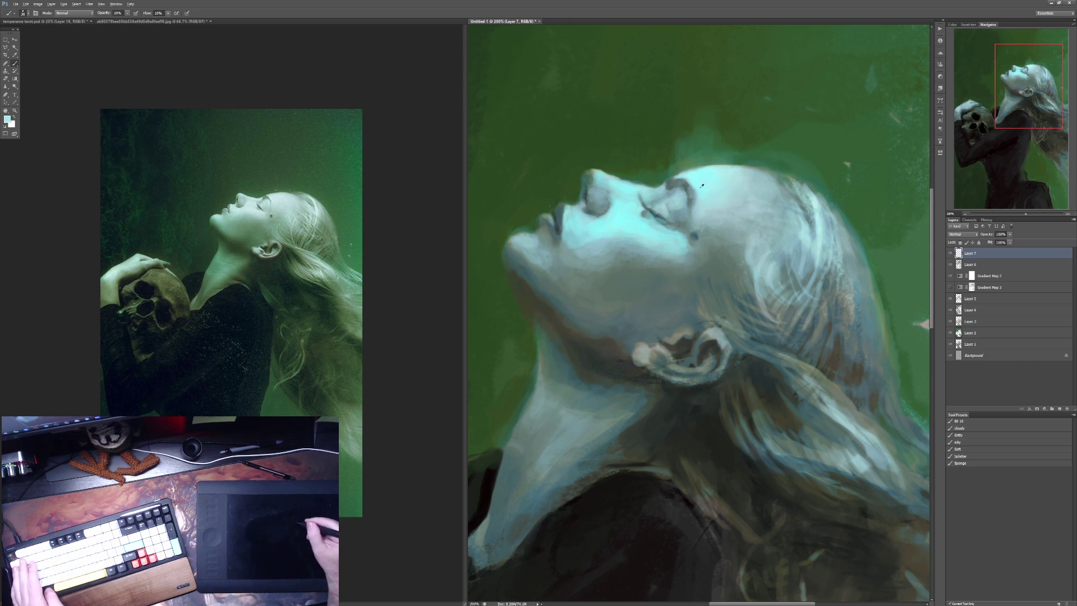
key("4")
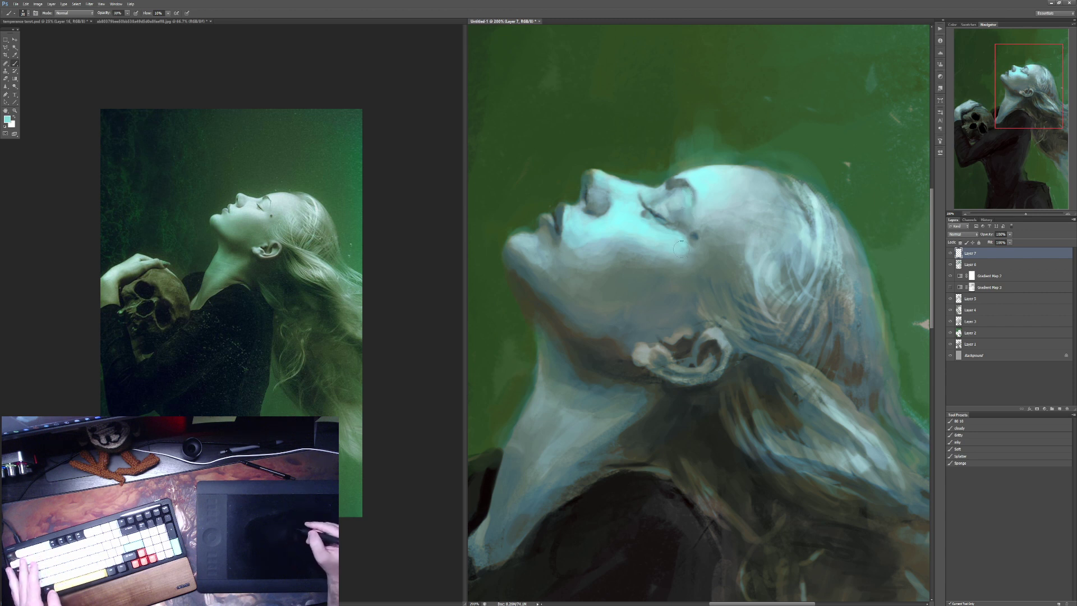
left_click(707, 184, "alt")
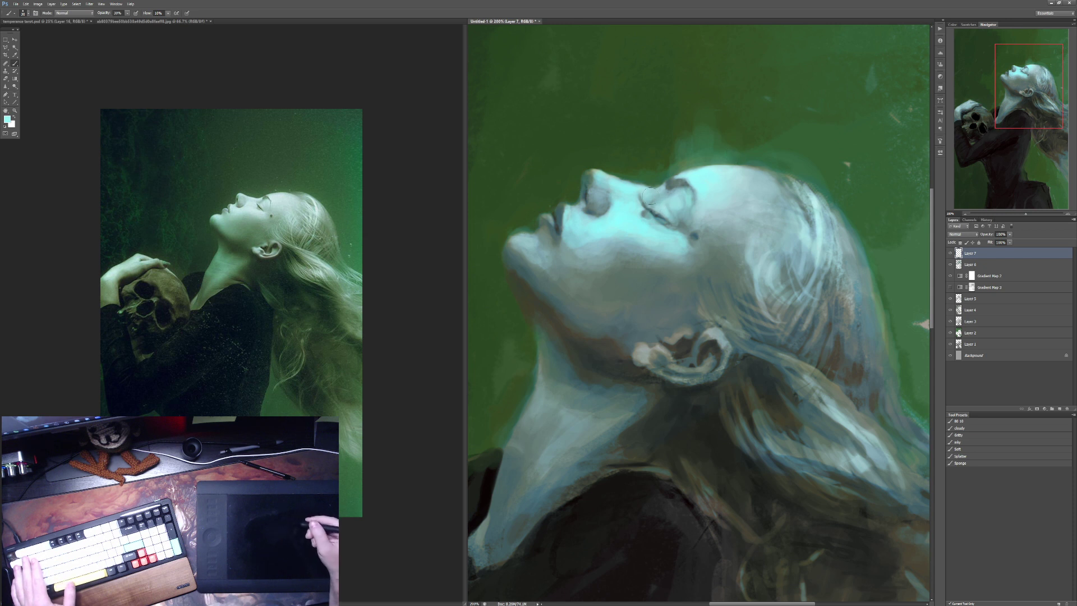
Step: Paint bright cyan highlights at 80% opacity over the upper lip and chin
left_click(581, 245, "alt")
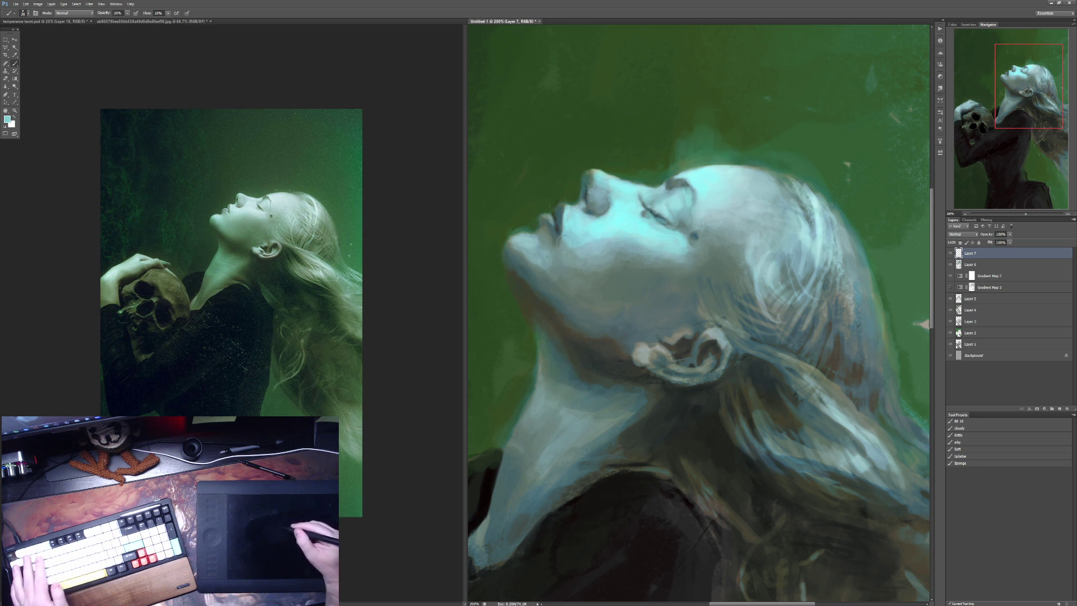
left_click(584, 240, "alt")
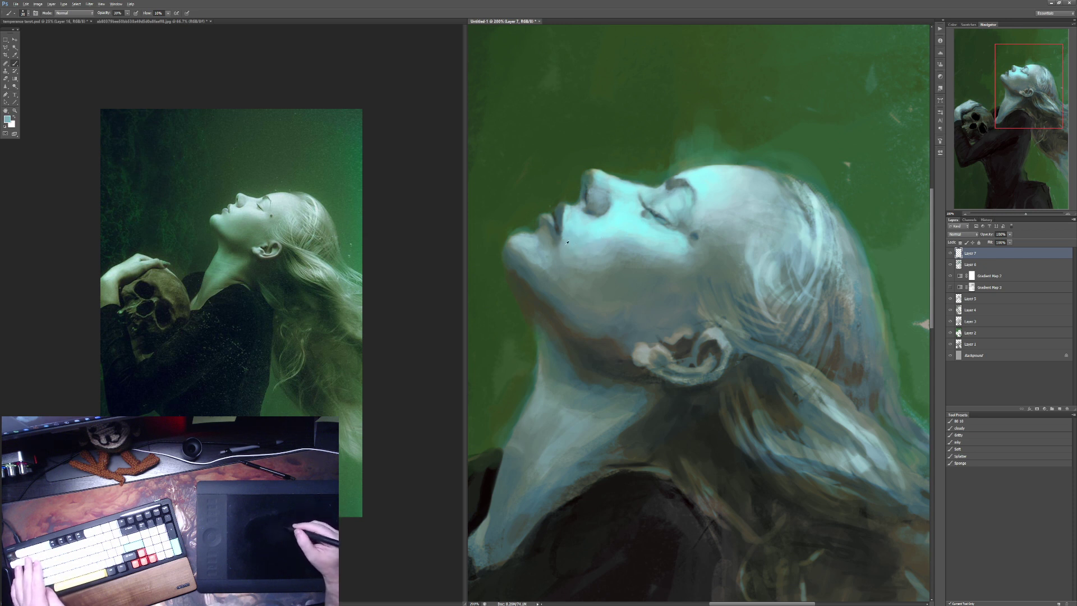
left_click(586, 261, "alt")
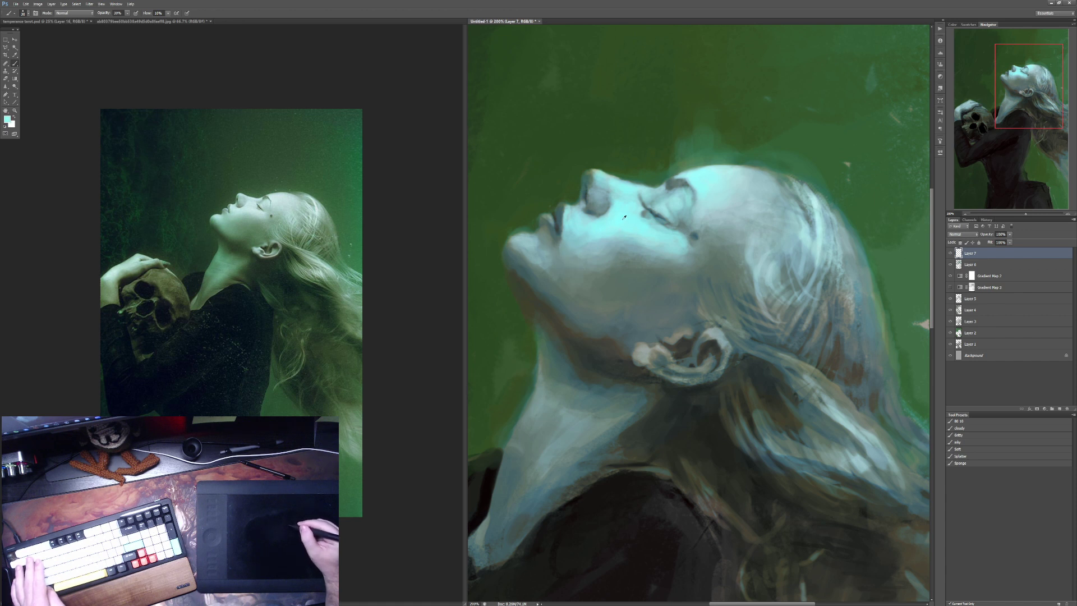
key("8")
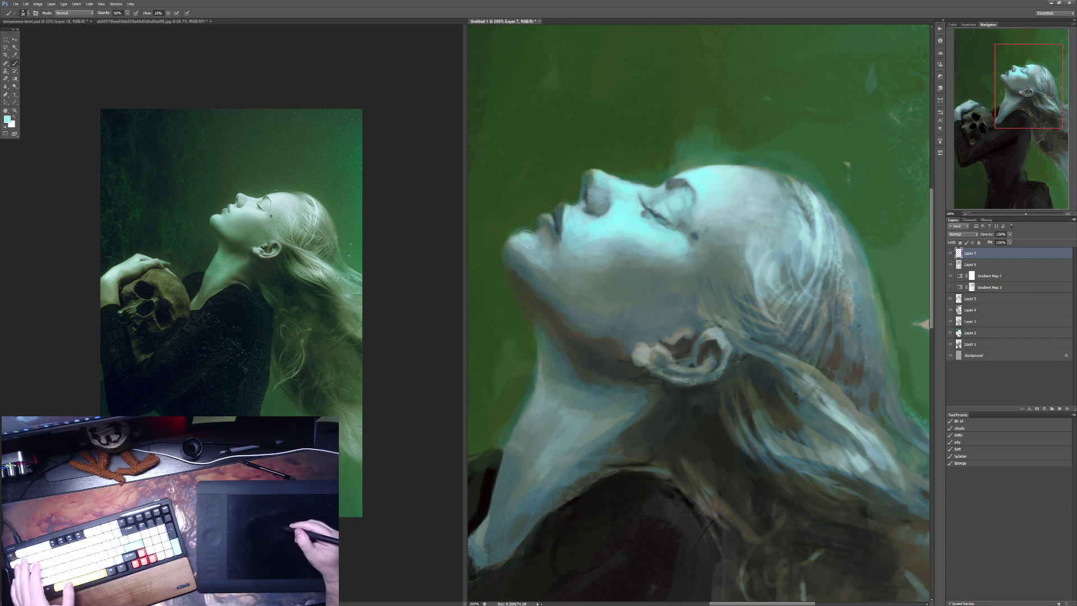
mouse_move(532, 239)
left_mouse_down()
mouse_move(511, 230)
mouse_move(521, 227)
mouse_move(515, 241)
left_mouse_up()
left_click(510, 242, "alt")
left_click(515, 240, "alt")
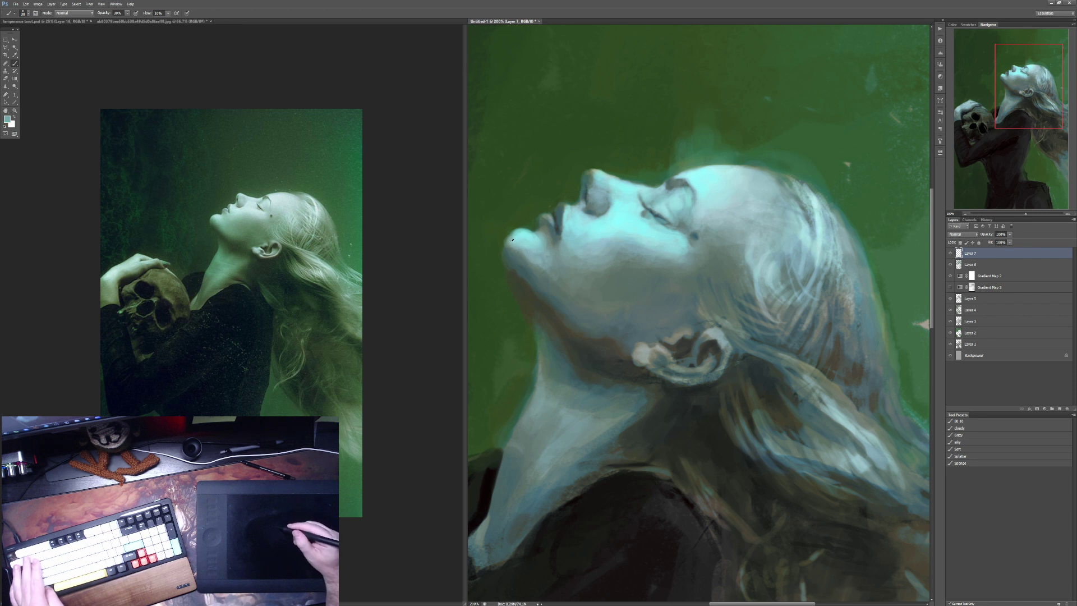
left_click_drag(516, 250, 532, 267)
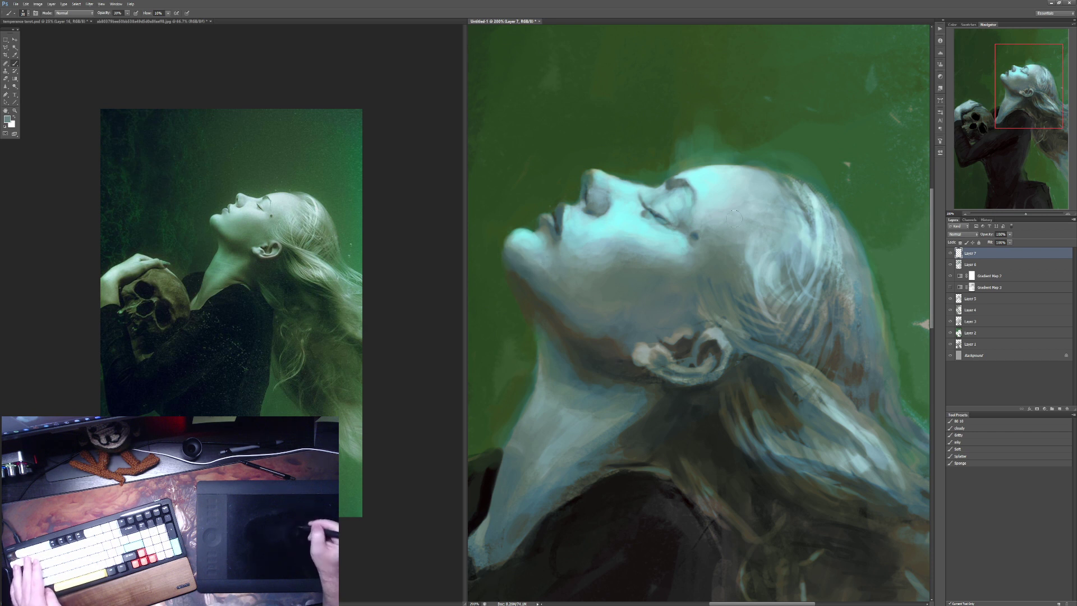
Step: Sample lighter and darker teal tones from the cheek, trying 40% then 30% opacity
left_click(650, 237, "alt")
left_click(623, 260, "alt")
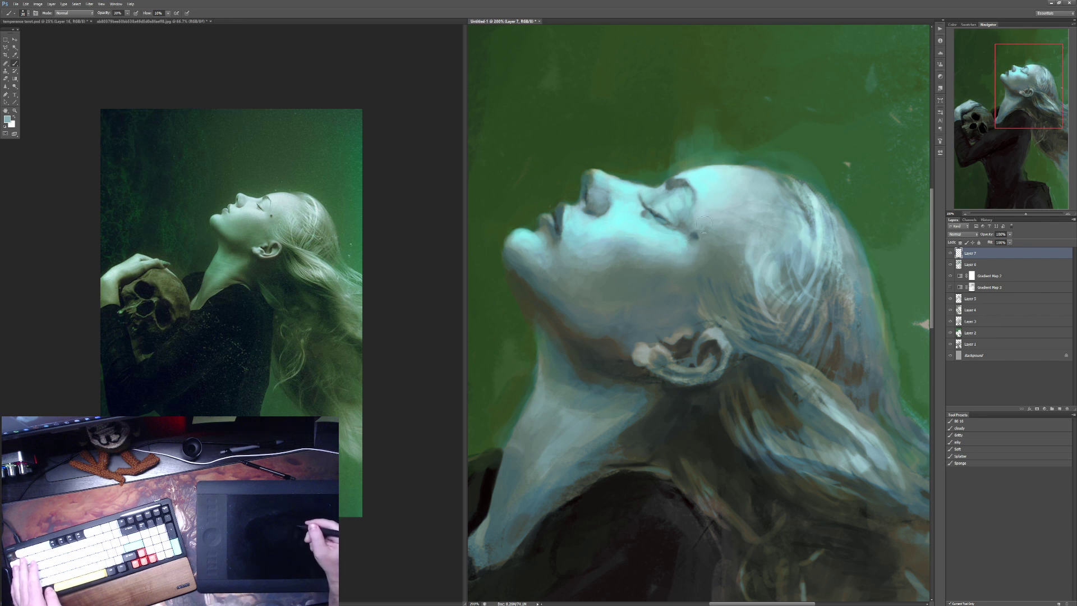
left_click(679, 220, "alt")
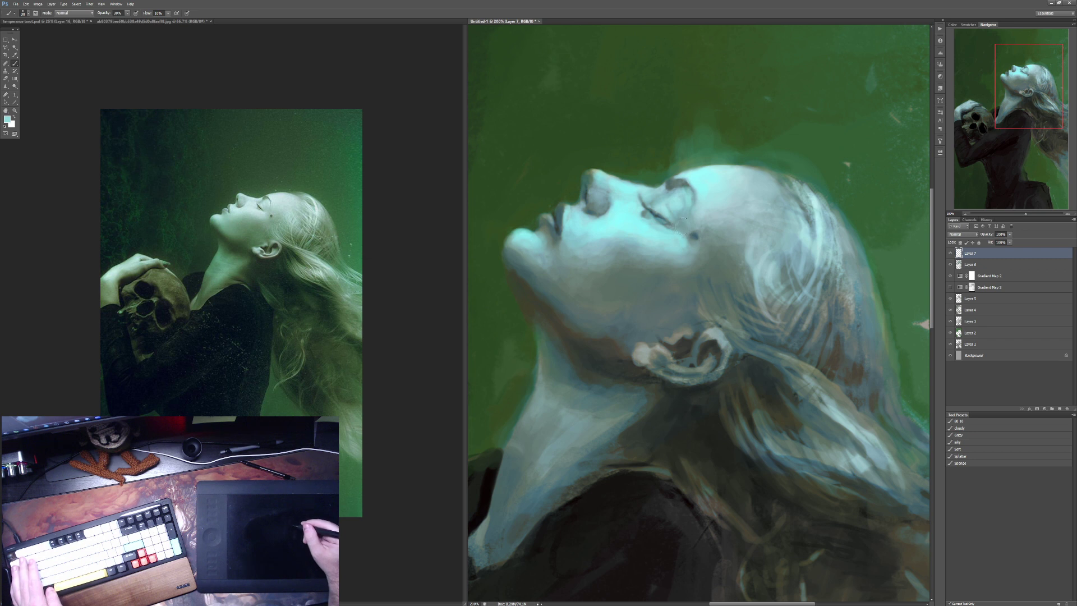
key("4")
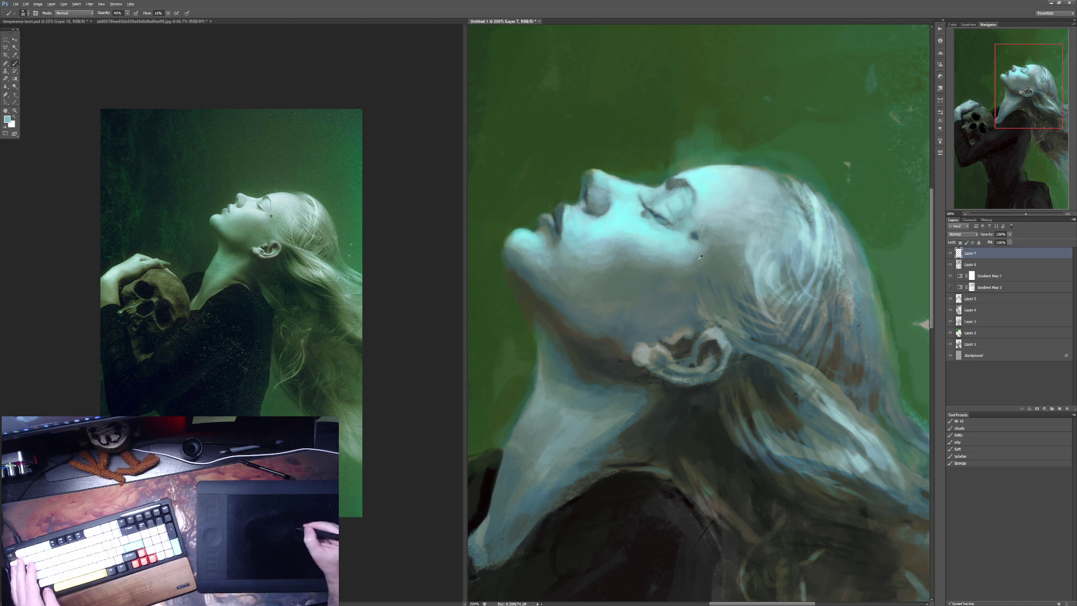
key("3")
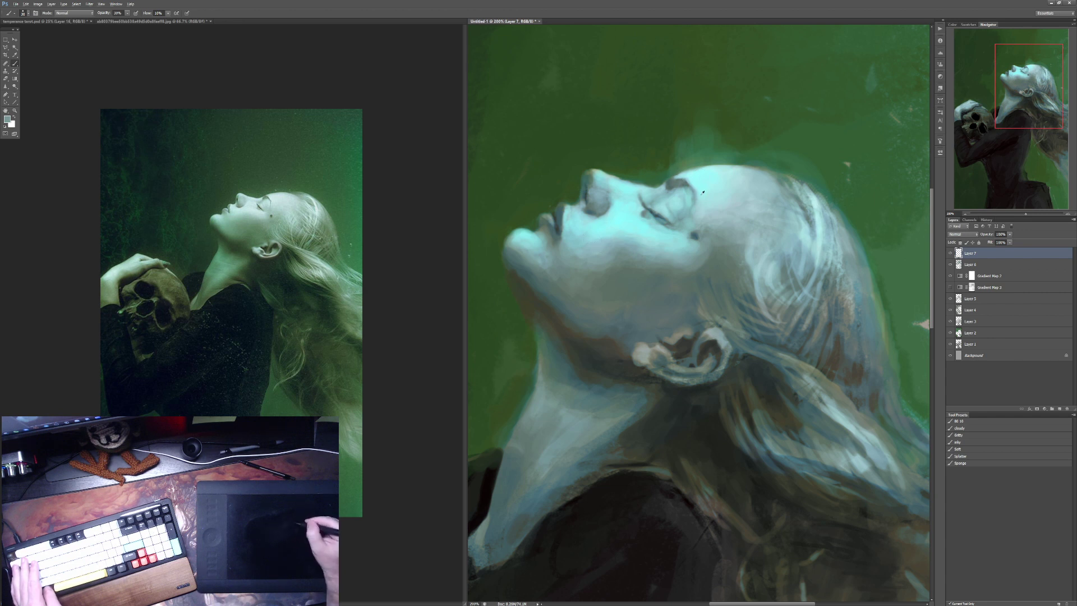
Step: Brighten the forehead edge with a faint 30% bright cyan stroke
left_click(702, 192, "alt")
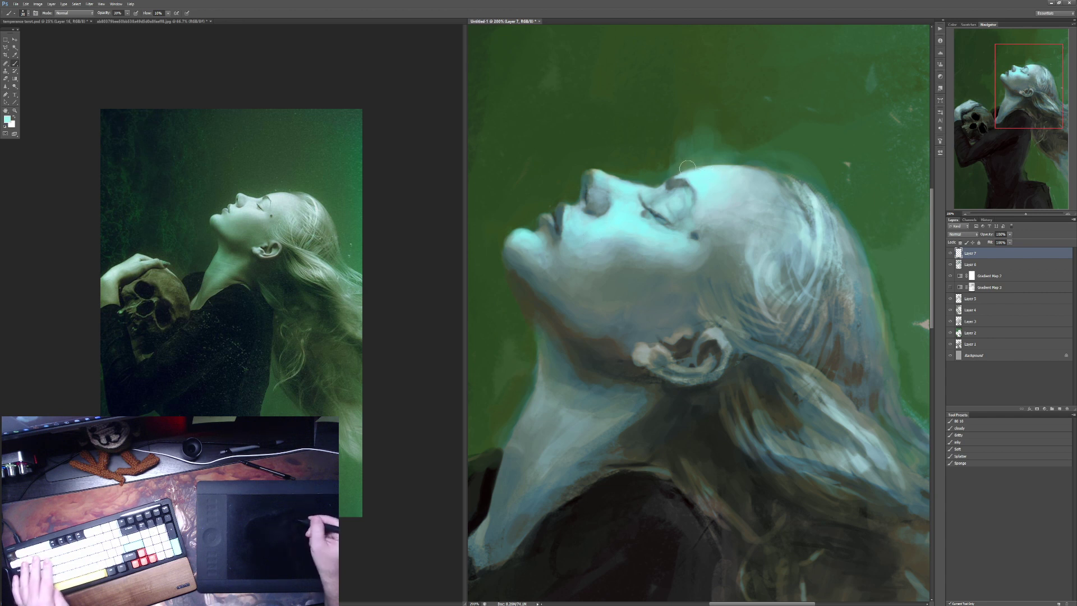
key("6")
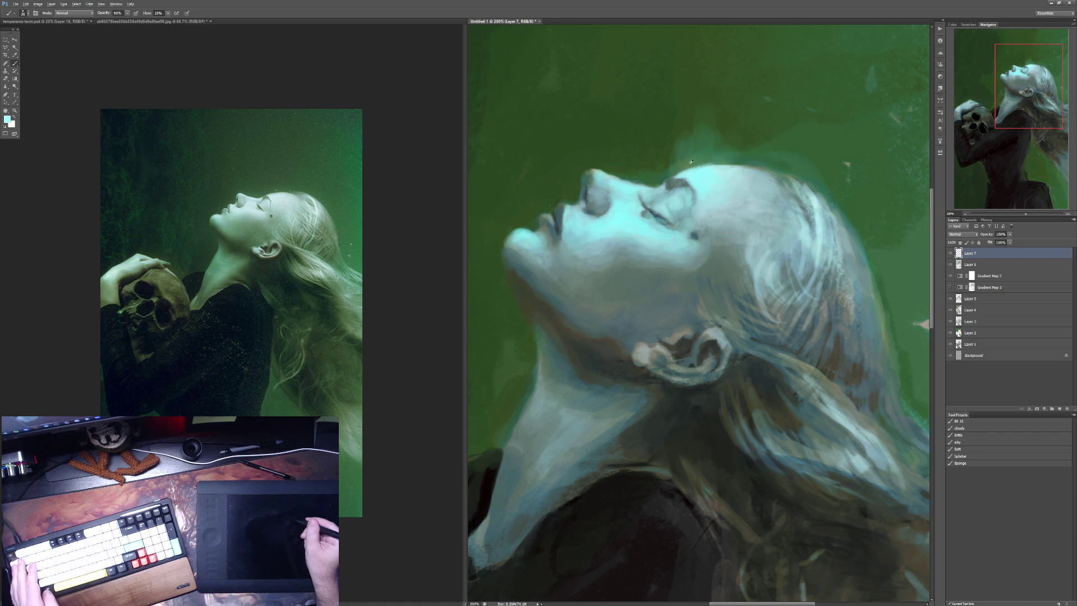
left_click(692, 161, "alt")
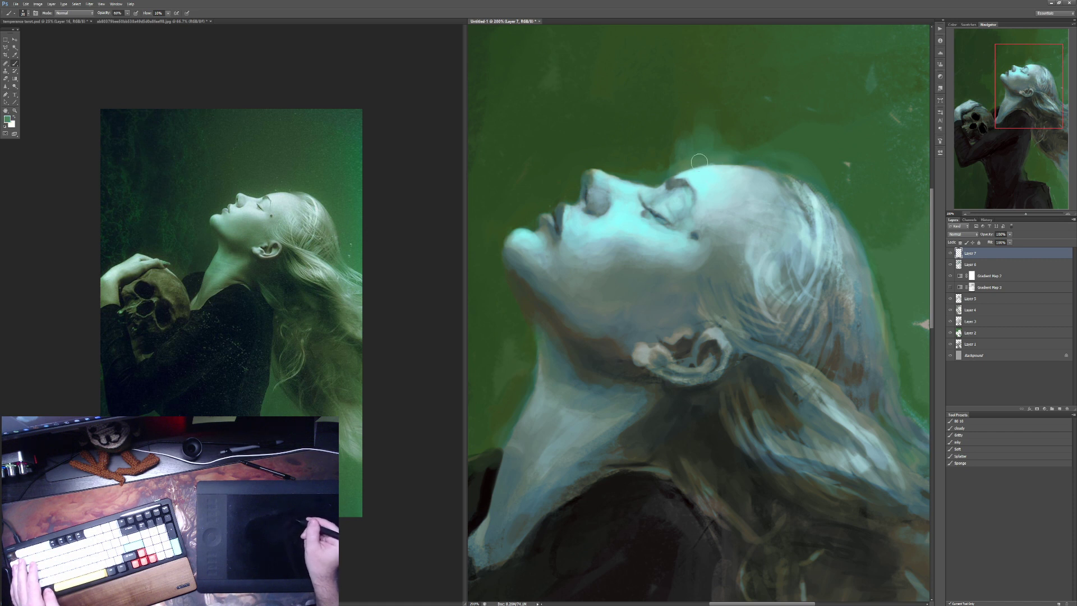
left_click(699, 161, "alt")
key("3")
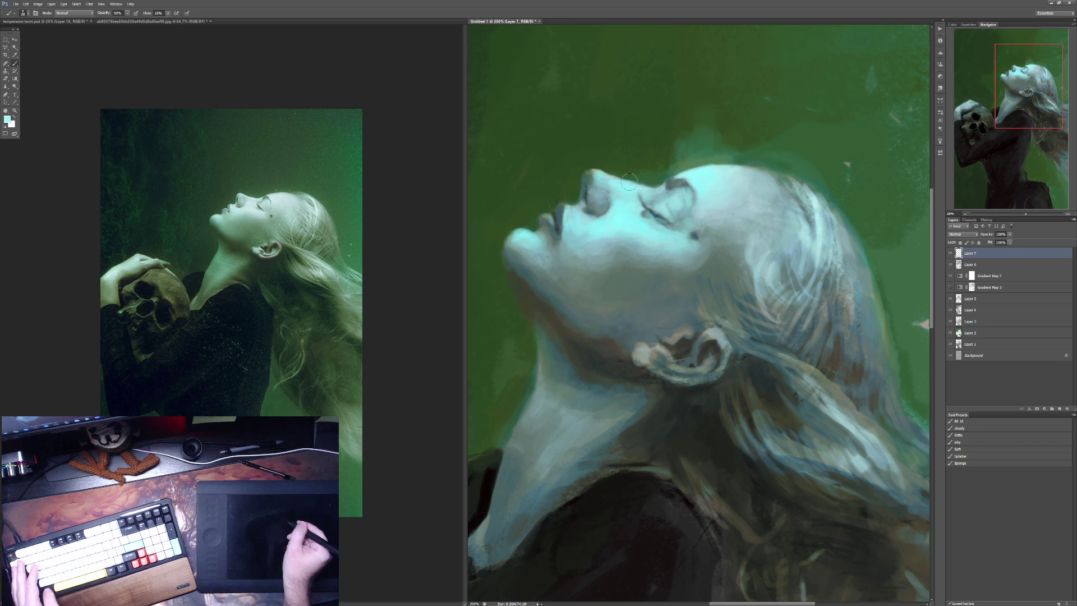
left_click_drag(628, 181, 636, 185)
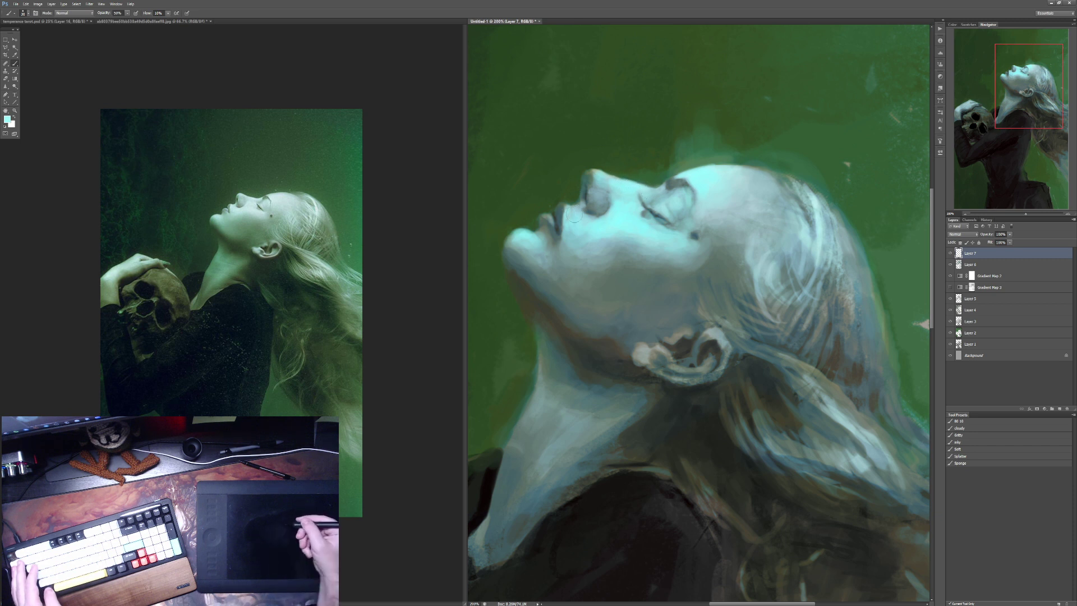
Step: Paint background green along the nose edge and touch up the nose in cyan at 20%
left_click(569, 195, "alt")
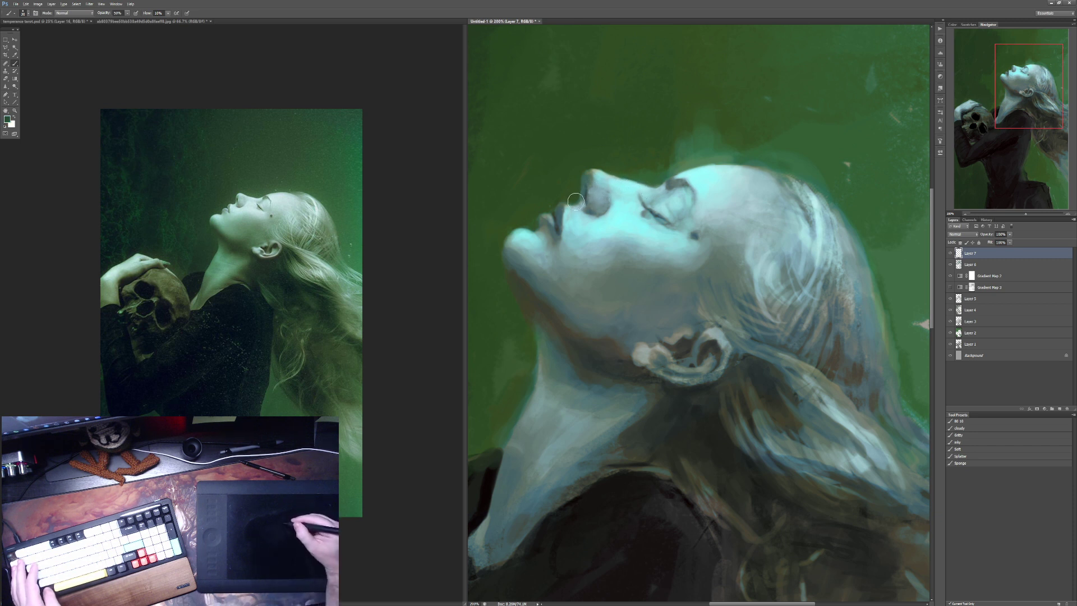
left_click_drag(570, 198, 572, 213)
left_click(601, 215, "alt")
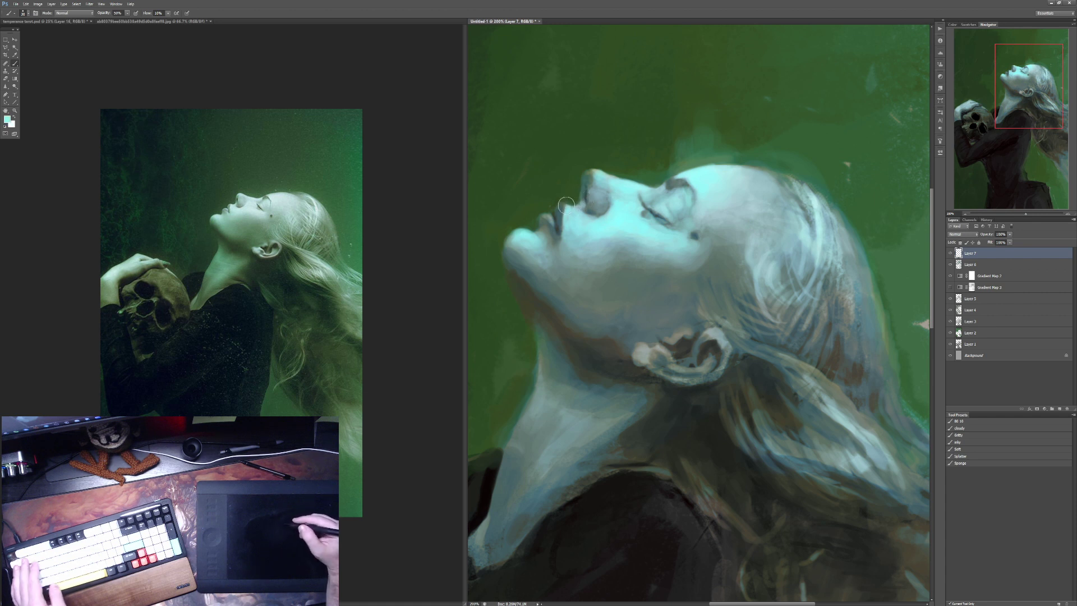
key("2")
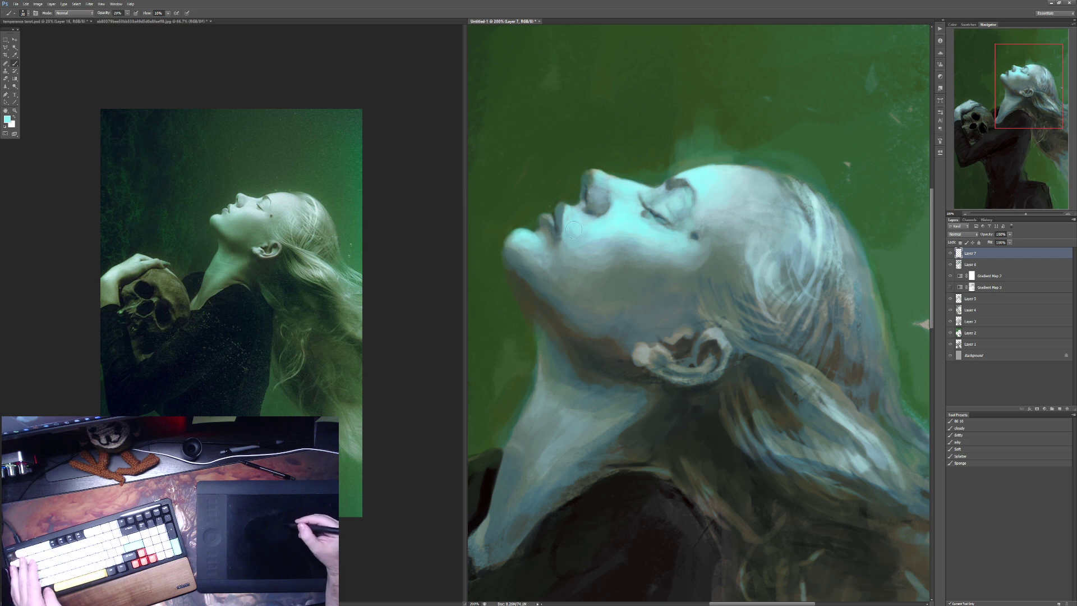
Step: Blend surrounding skin with sampled grey, green-grey and light cyan at 10–20%, then set a small 80% brush
left_click(724, 210, "alt")
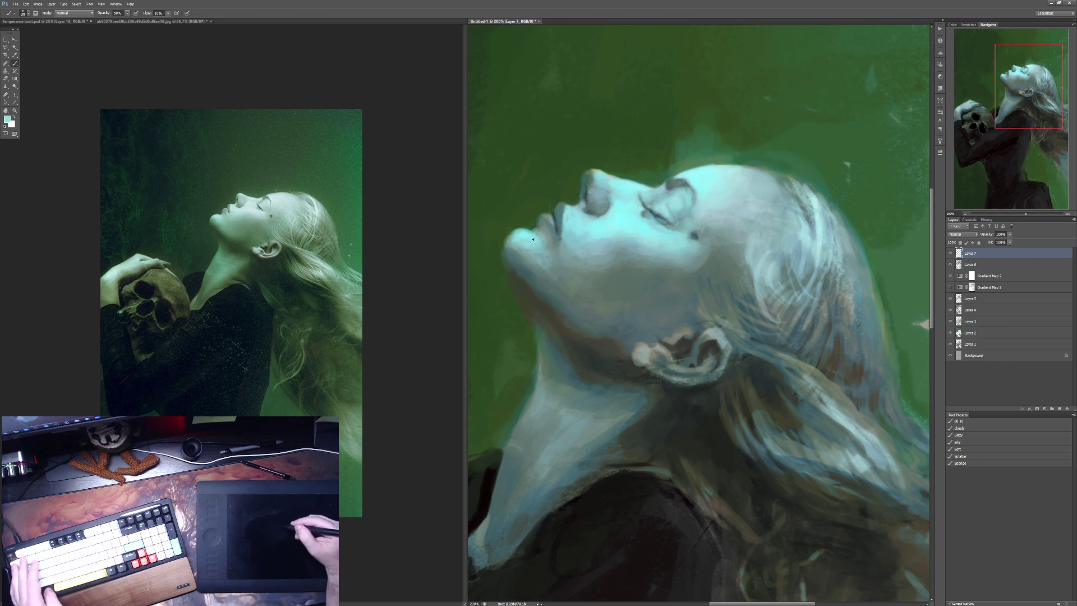
left_click(508, 271, "alt")
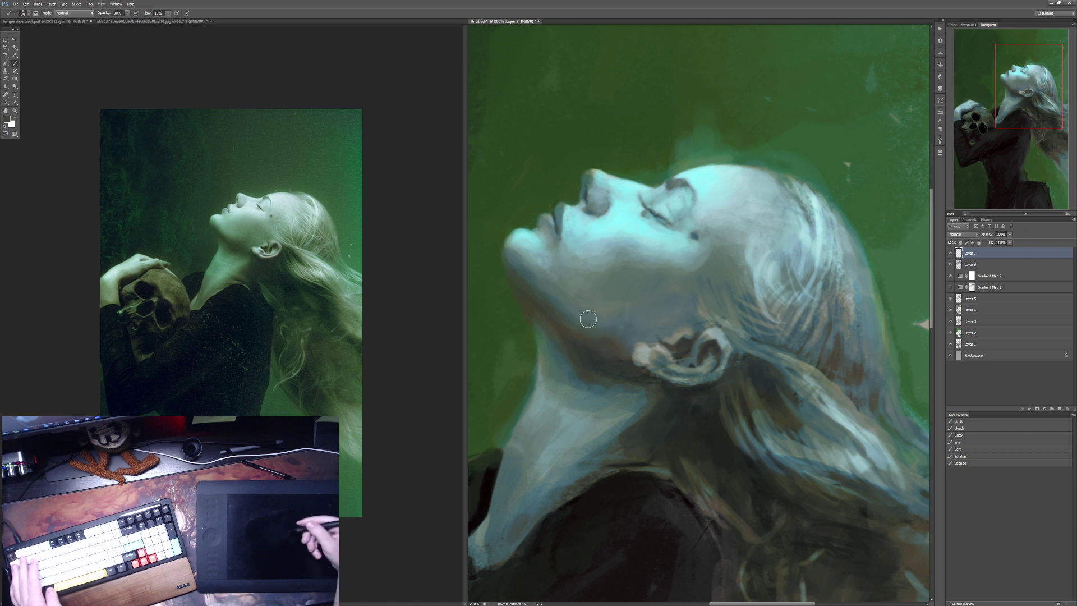
key("2")
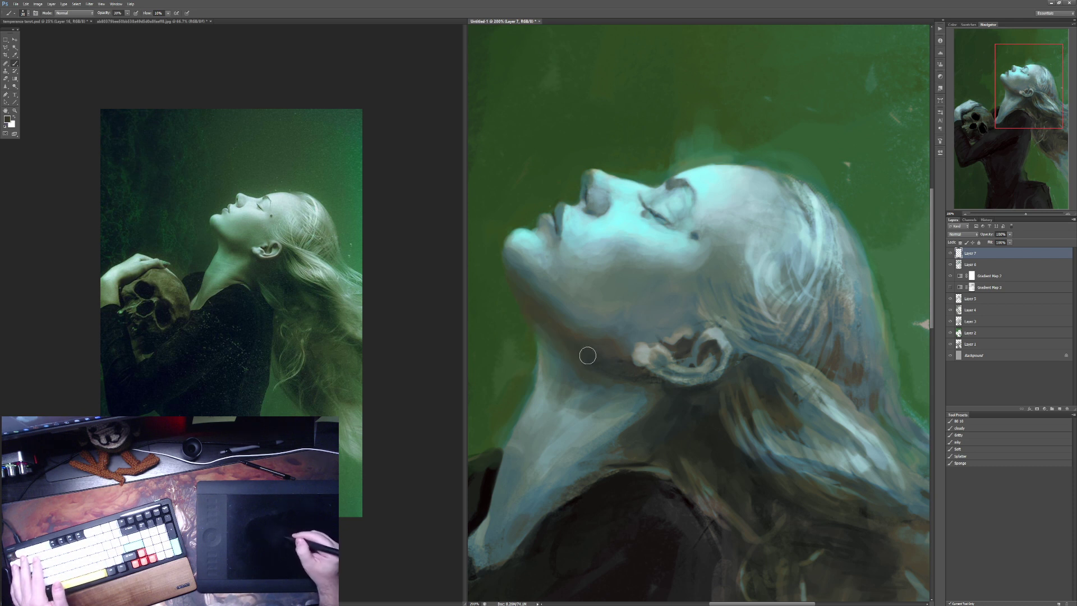
left_click(708, 256, "alt")
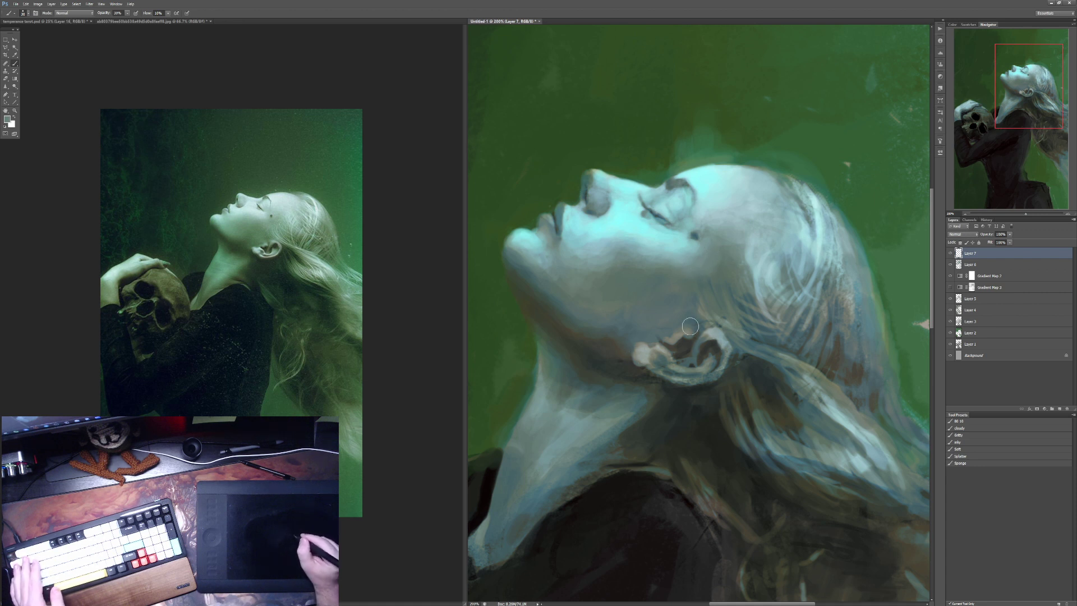
left_click(724, 185, "alt")
key("1")
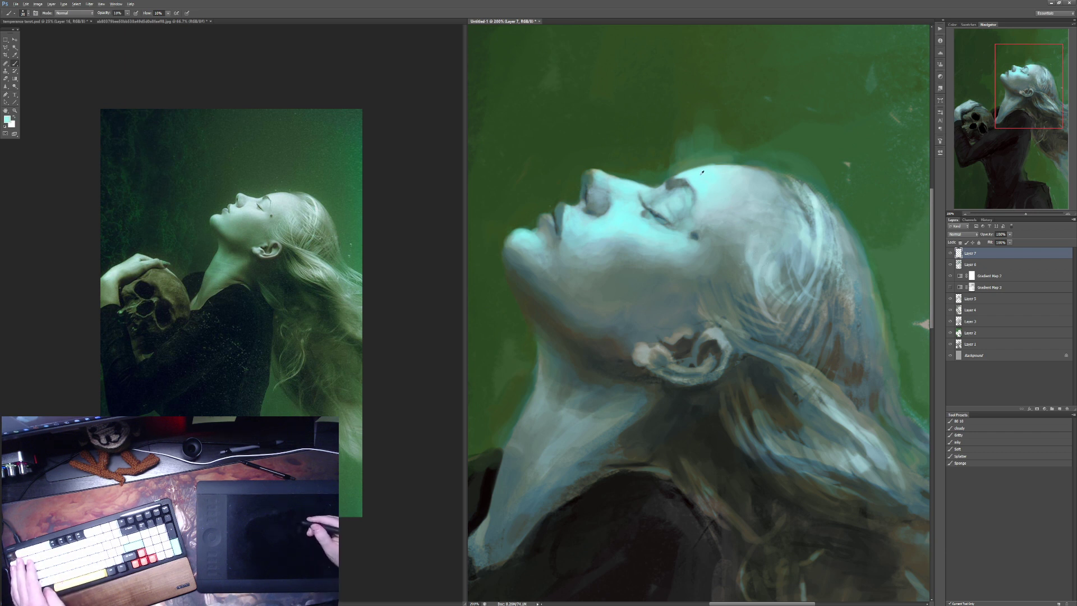
key("8")
key("bracketleft")
key("bracketleft")
key("bracketleft")
key("bracketleft")
key("bracketleft")
key("bracketleft")
key("bracketleft")
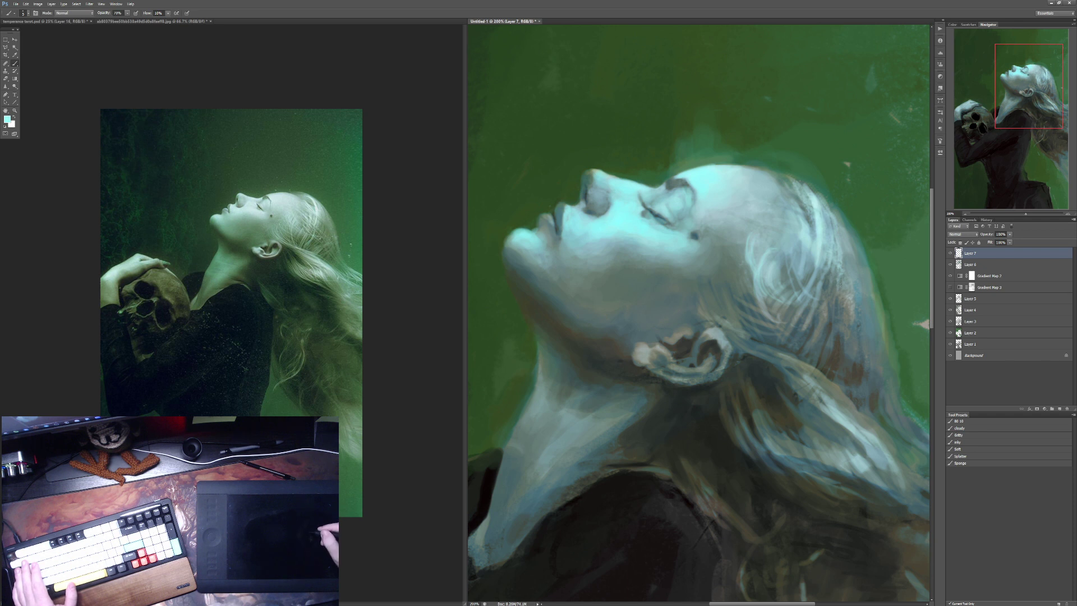
Step: Paint fine light strands into the hair, then darken a few strands with a size-15 brush
mouse_move(839, 279)
left_mouse_down()
mouse_move(792, 343)
mouse_move(786, 319)
left_mouse_up()
left_click_drag(838, 278, 829, 290)
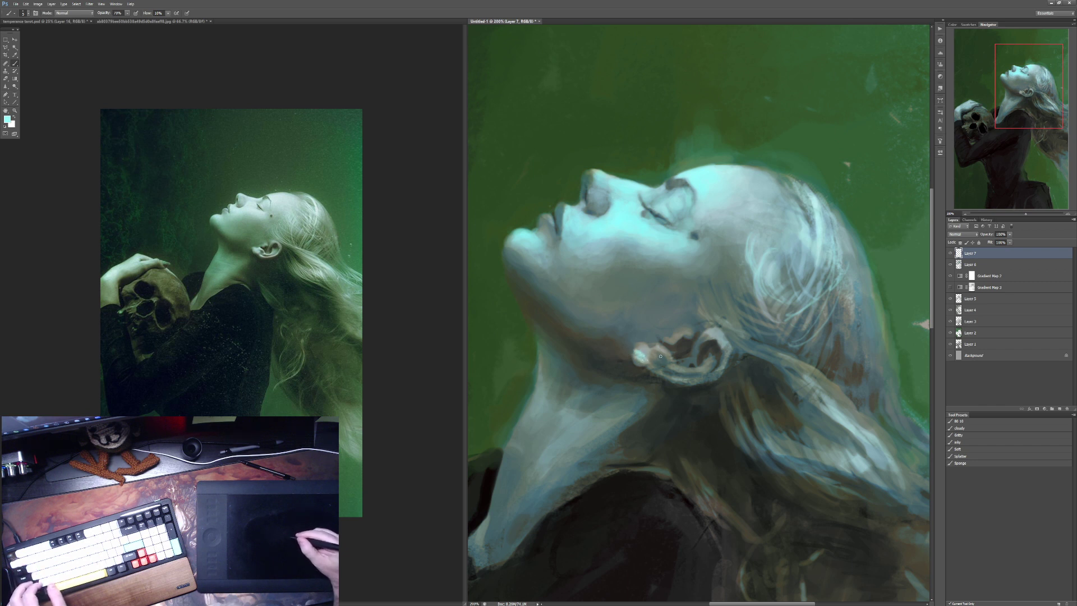
key("bracketright")
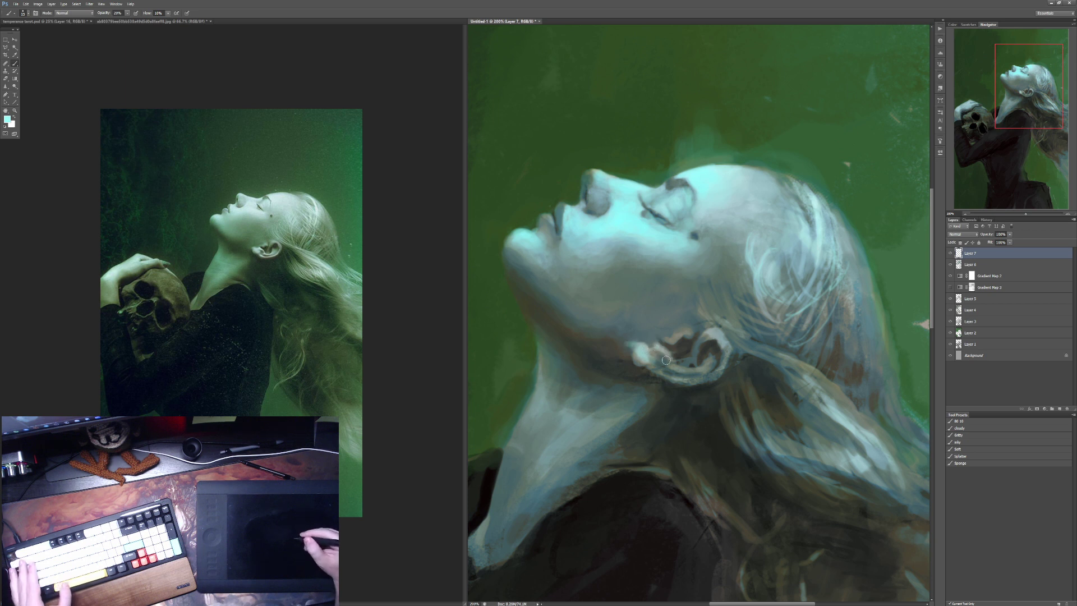
key("3")
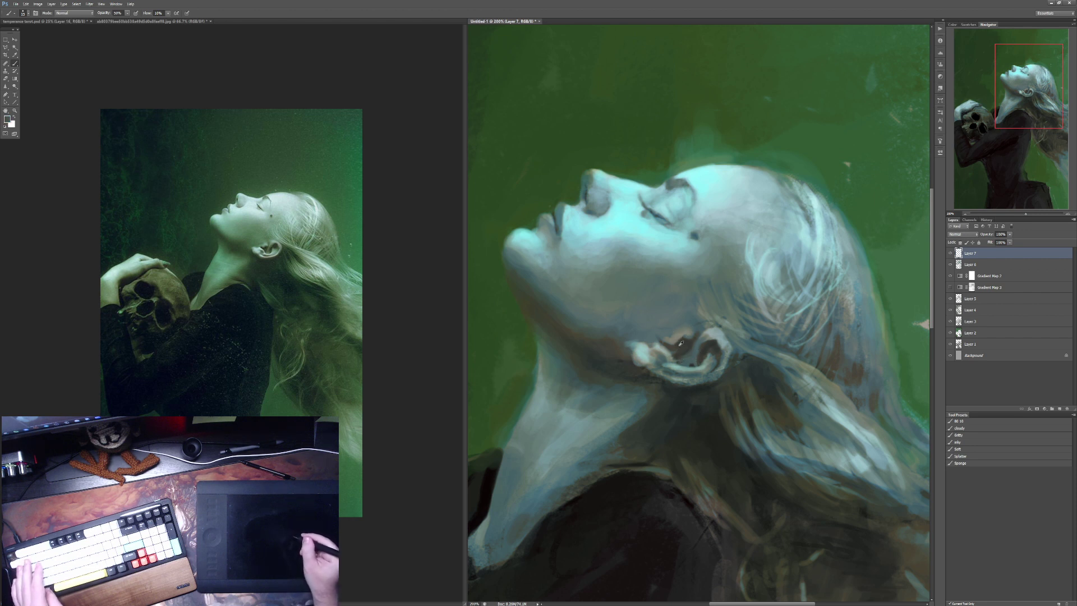
key("4")
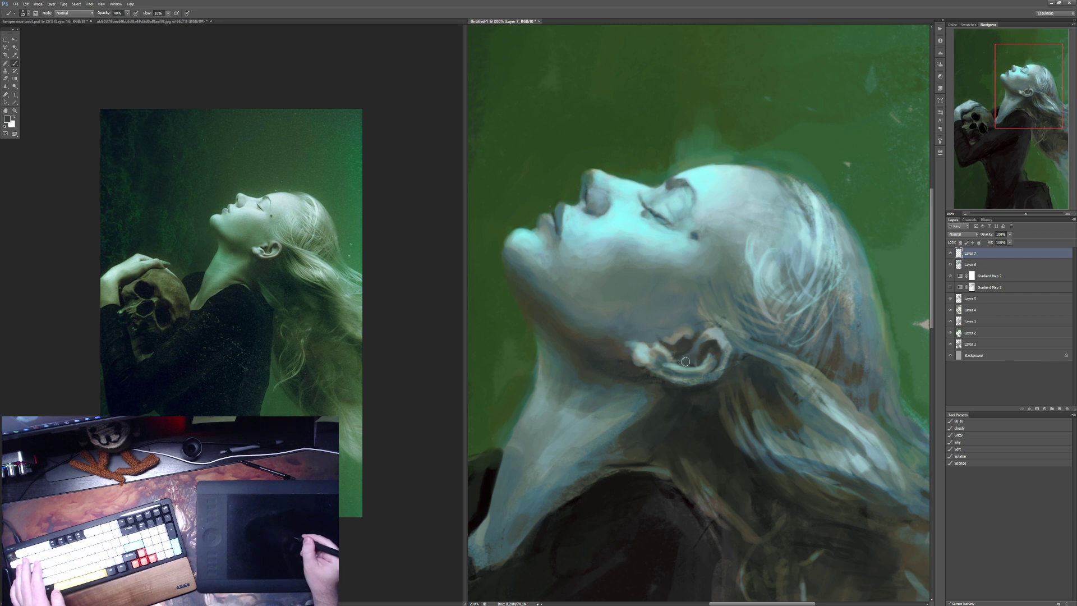
key("5")
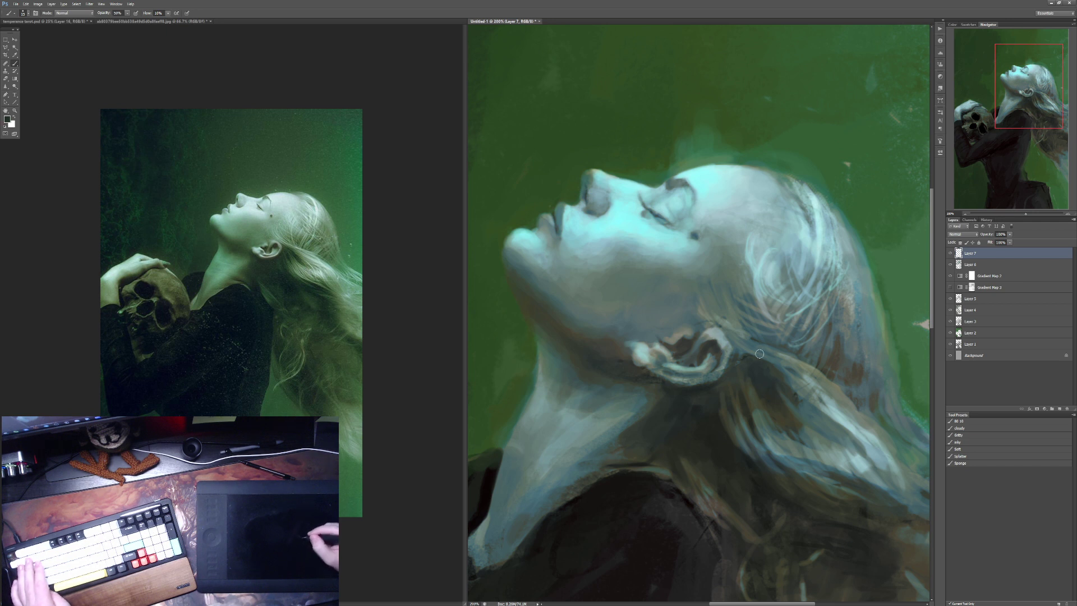
key("9")
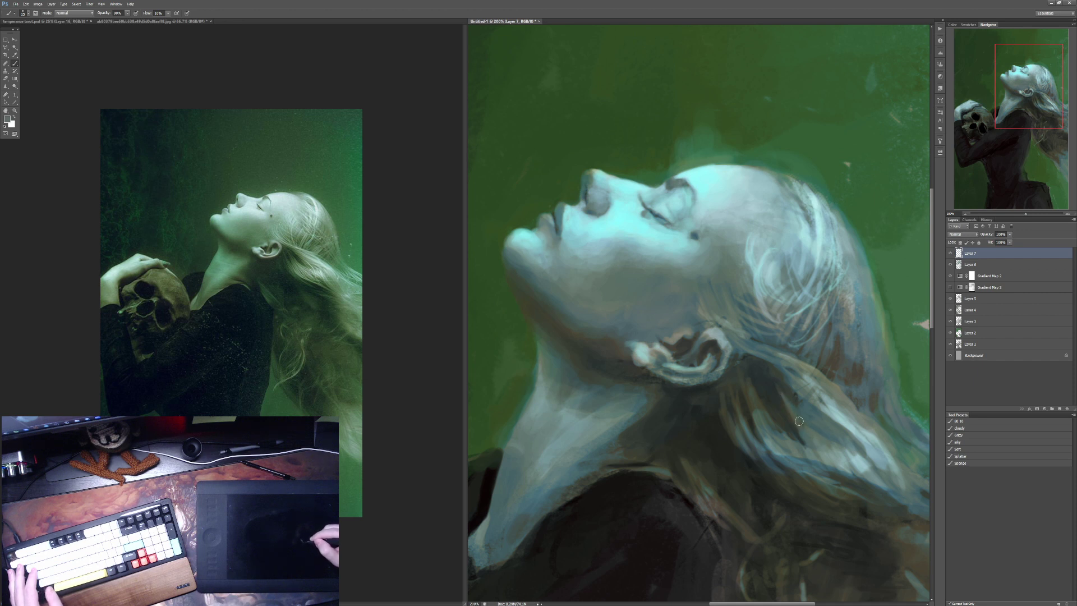
key("3")
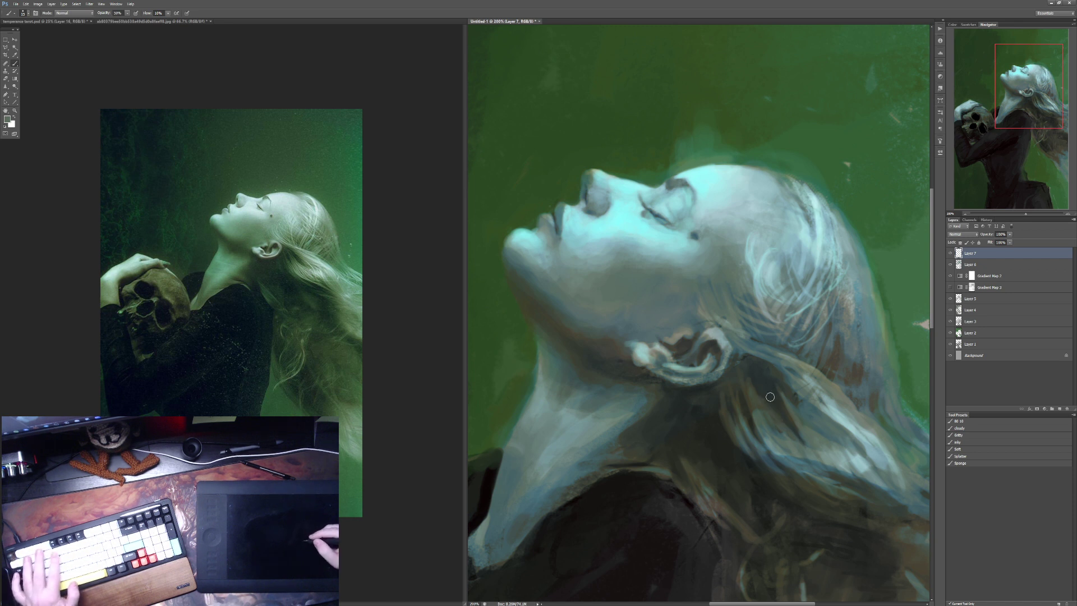
left_click_drag(768, 446, 738, 390)
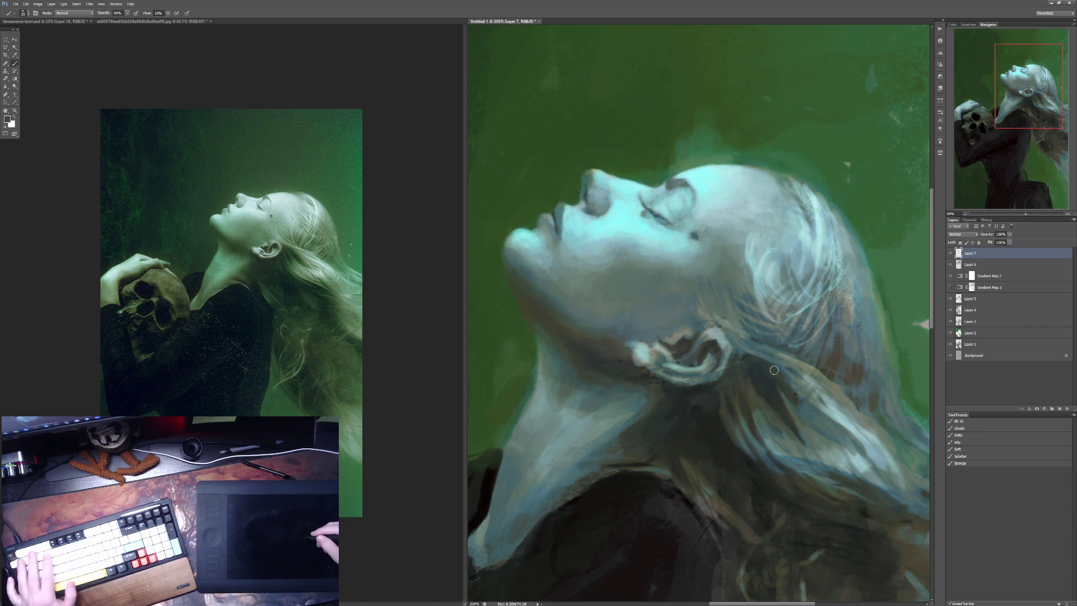
key("4")
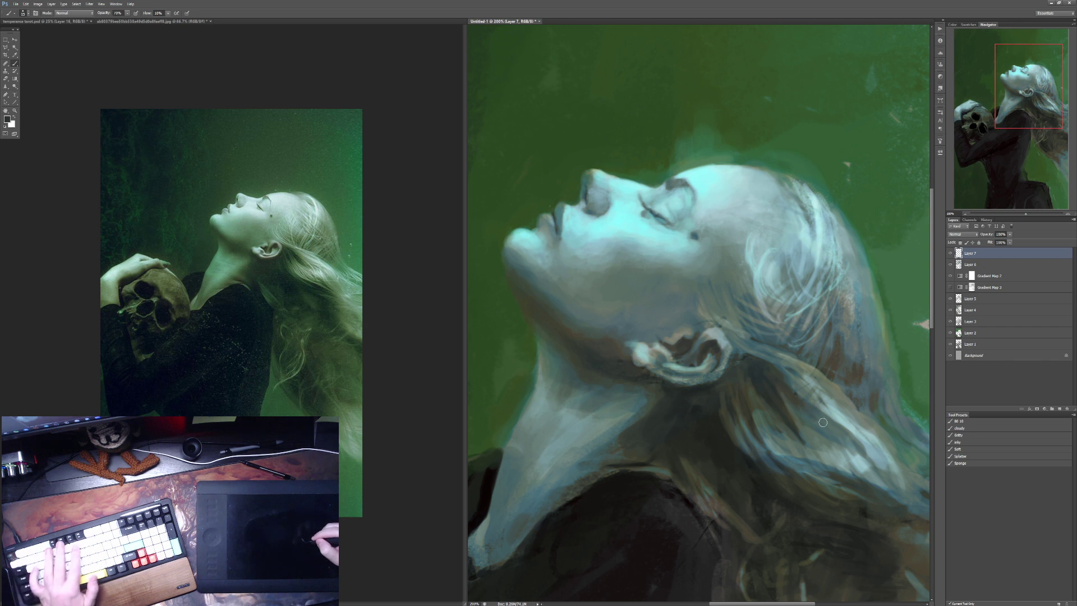
key("7")
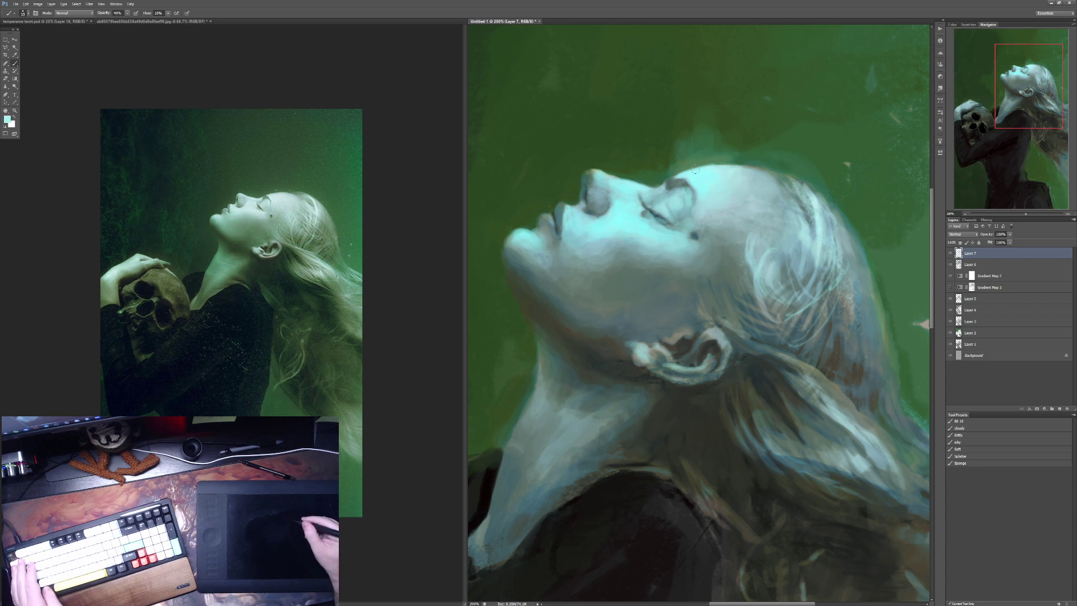
Step: Lay a faint 10% tone over the nose bridge with a larger brush, then fit the painting in view
key("bracketright")
key("bracketright")
key("bracketright")
key("bracketright")
key("bracketright")
key("bracketright")
key("bracketright")
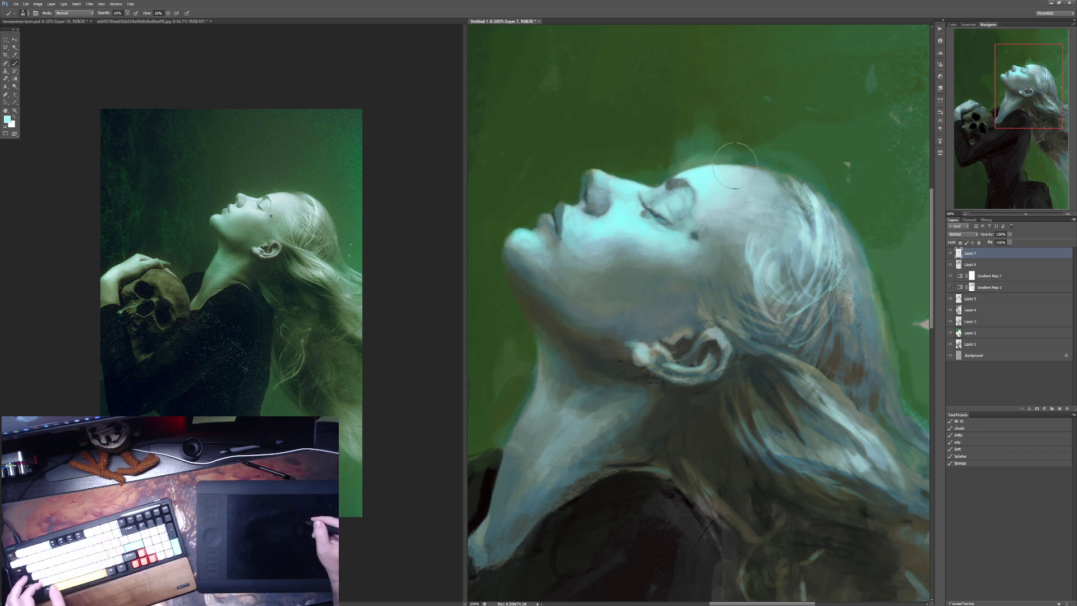
key("2")
key("1")
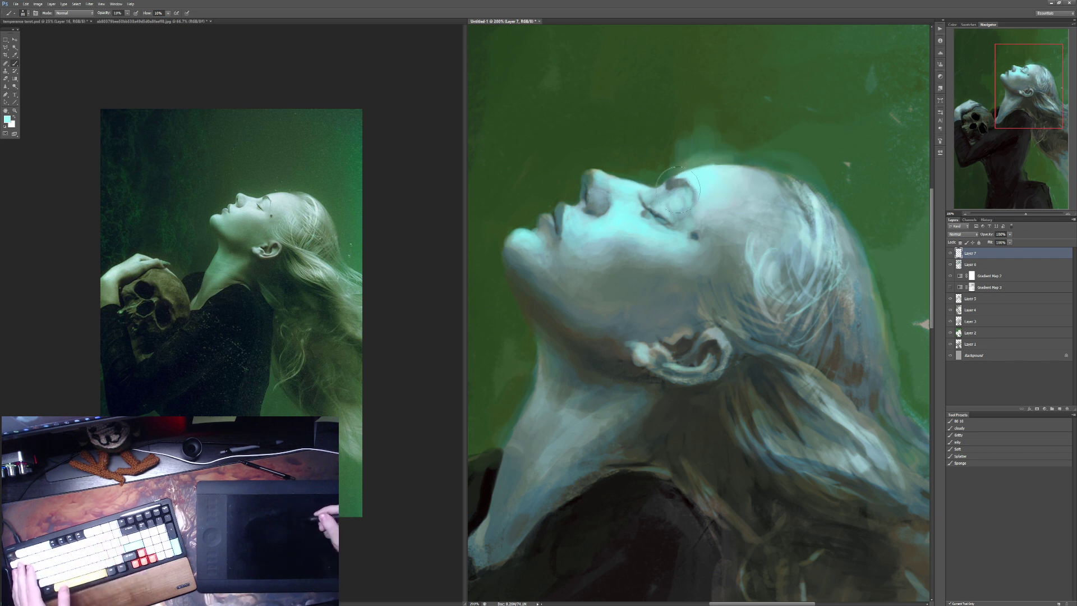
mouse_move(610, 173)
left_mouse_down()
mouse_move(643, 187)
mouse_move(607, 176)
left_mouse_up()
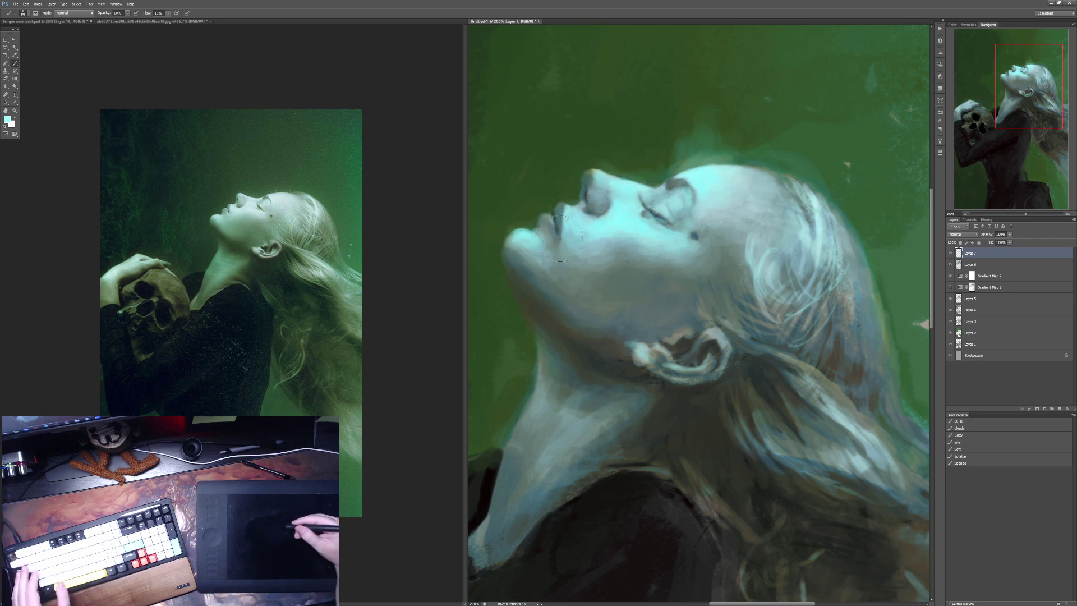
key("ctrl+minus")
key("ctrl+minus")
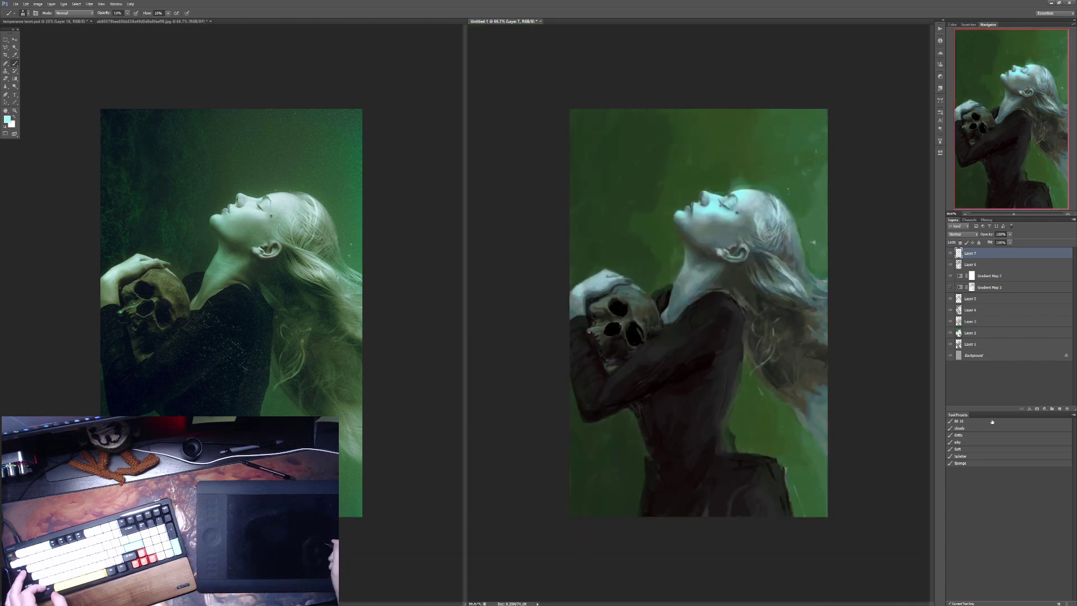
Step: Dab Splatter specks (size 20, 30% opacity) across the black dress, then add new Layer 8
left_click(969, 456)
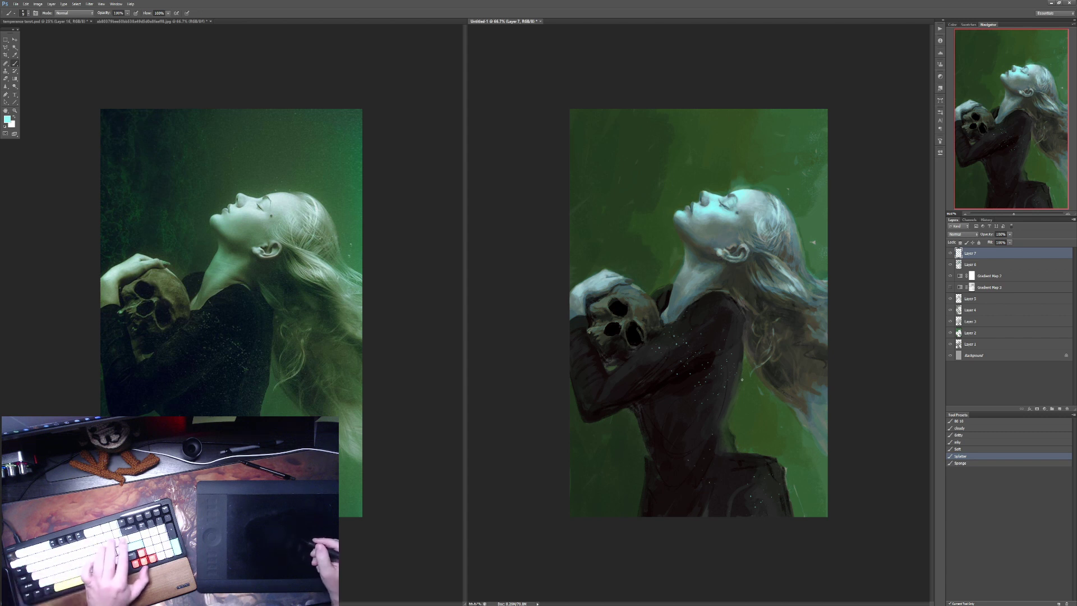
key("bracketright")
key("bracketright")
key("bracketright")
key("bracketright")
key("bracketright")
key("bracketright")
key("3")
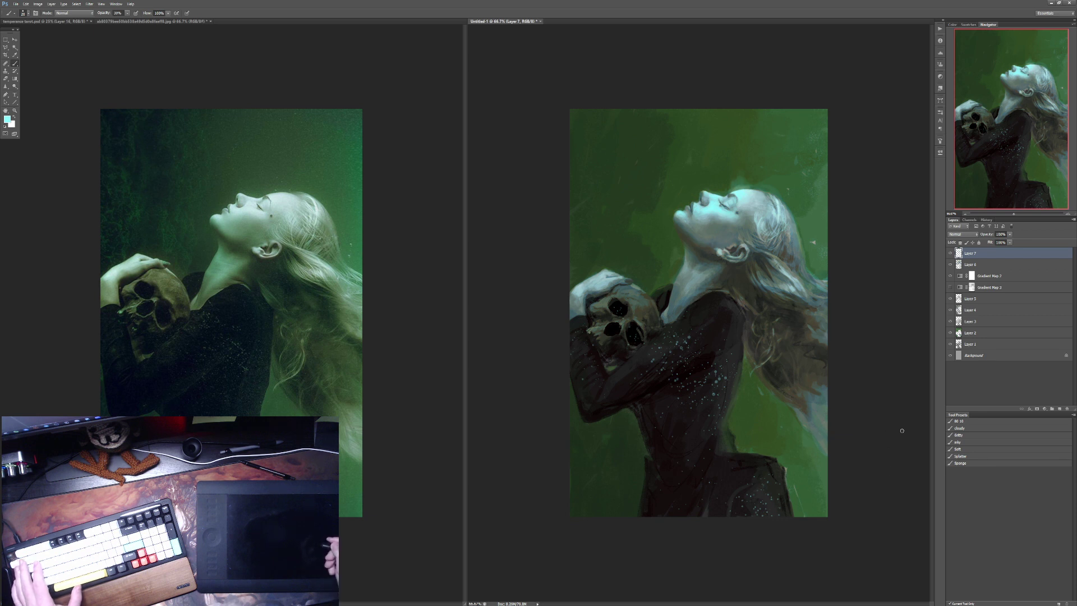
left_click(1059, 408)
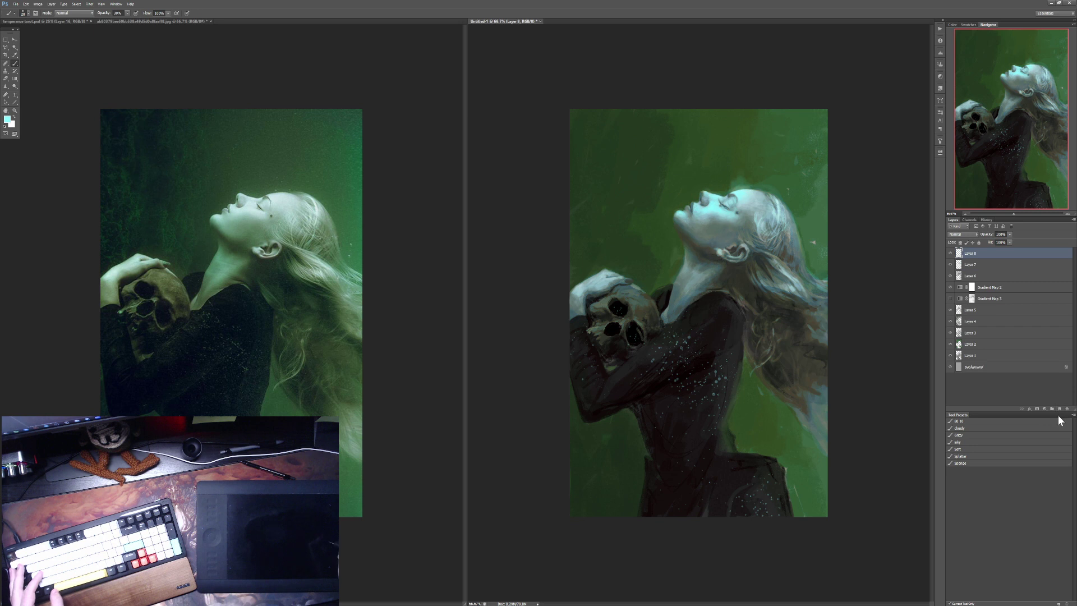
Step: Set up a half-size Sponge brush at 40% with light cyan sampled from the hair
left_click(980, 463)
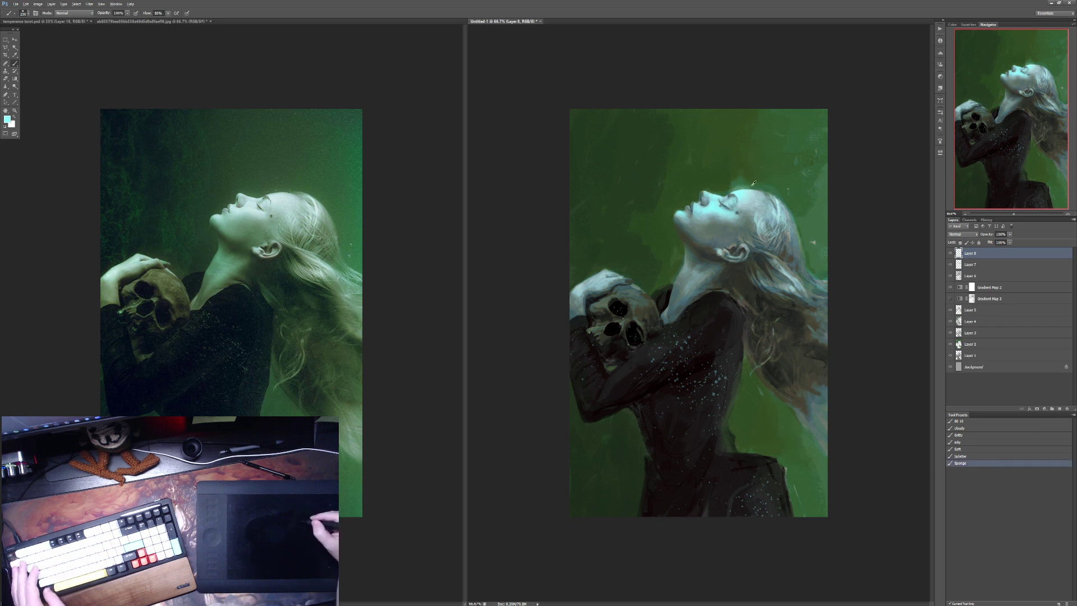
key("bracketleft")
key("bracketleft")
key("bracketleft")
key("bracketleft")
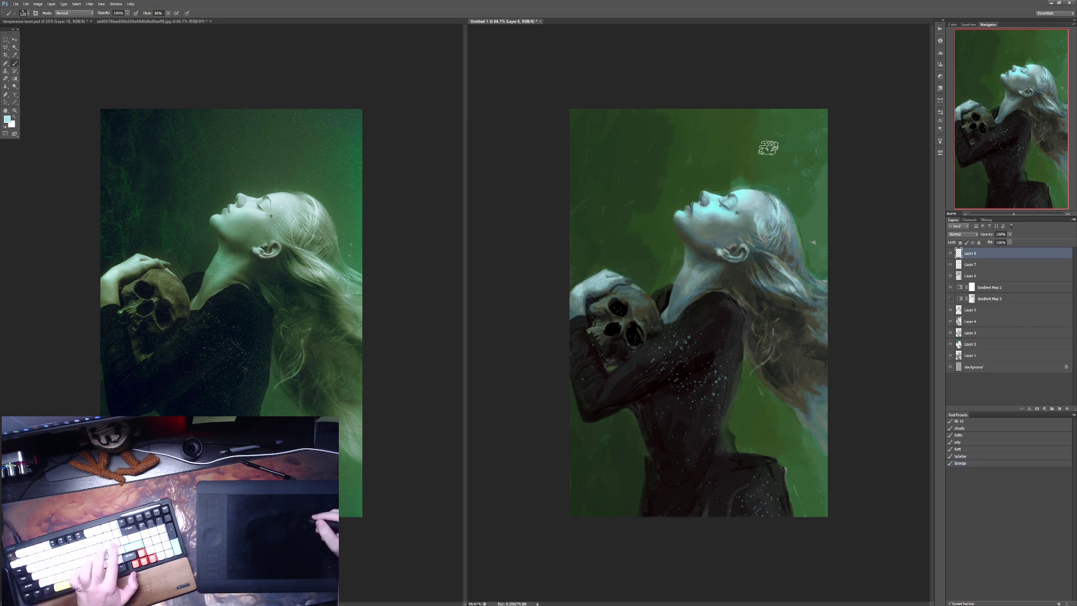
key("bracketleft")
key("bracketleft")
key("bracketleft")
left_click(774, 183, "alt")
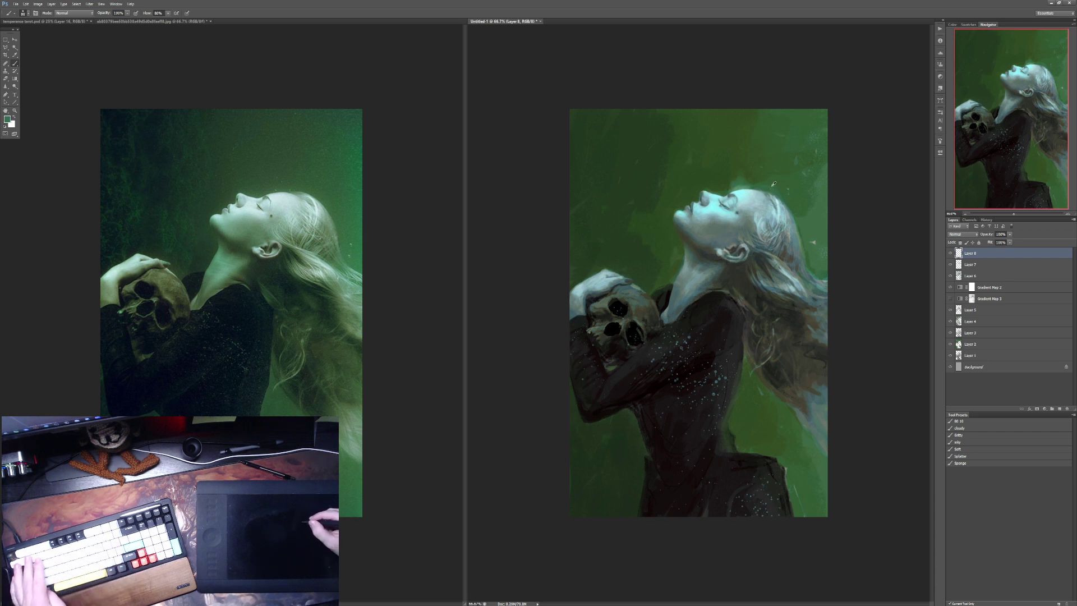
key("4")
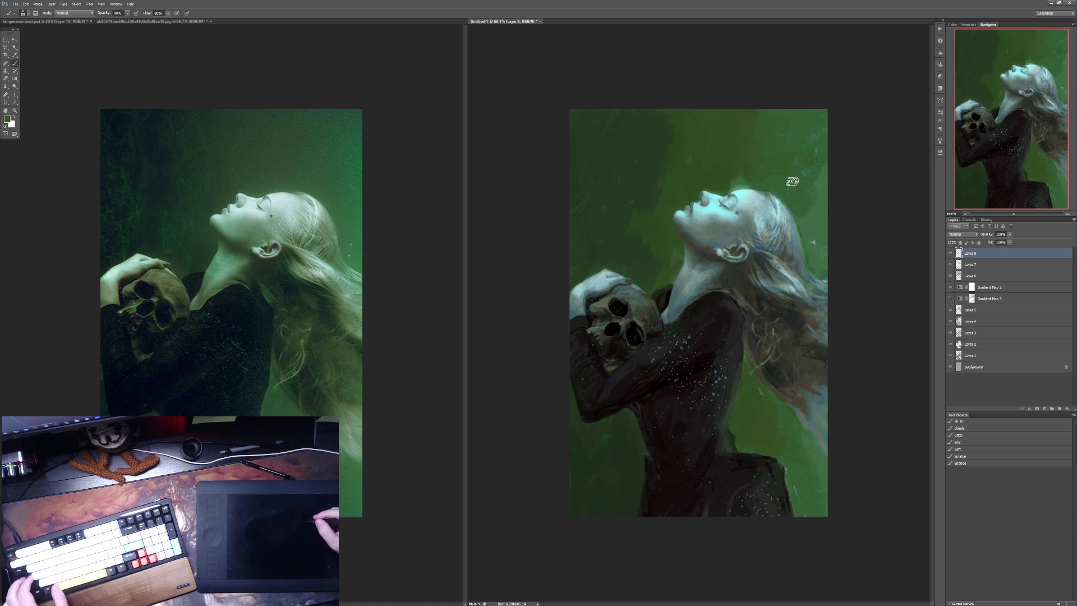
scroll(789, 192, "up", 2)
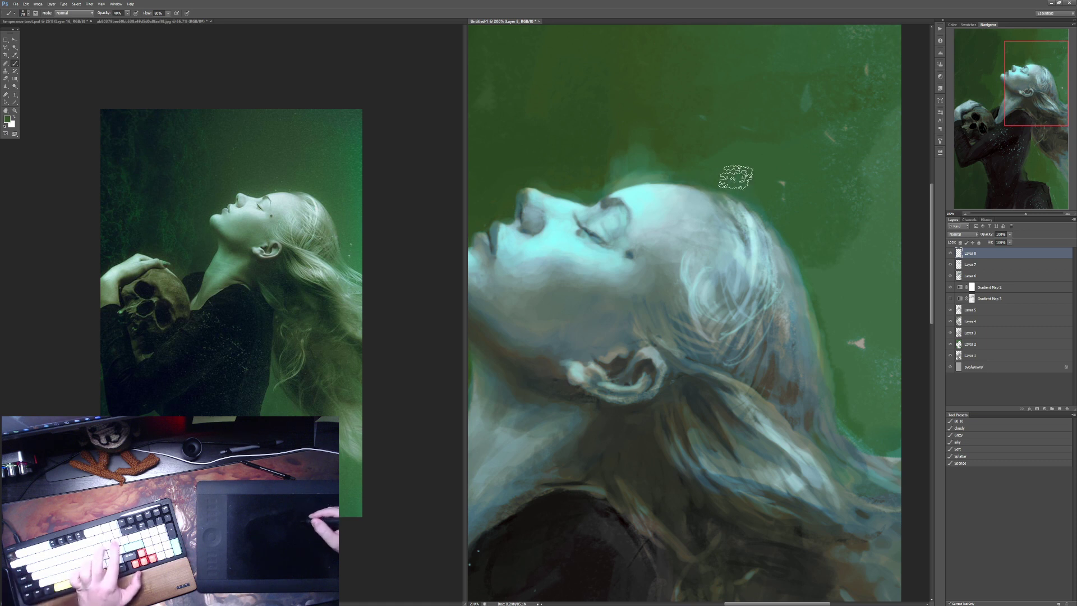
key("6")
left_click(731, 204, "alt")
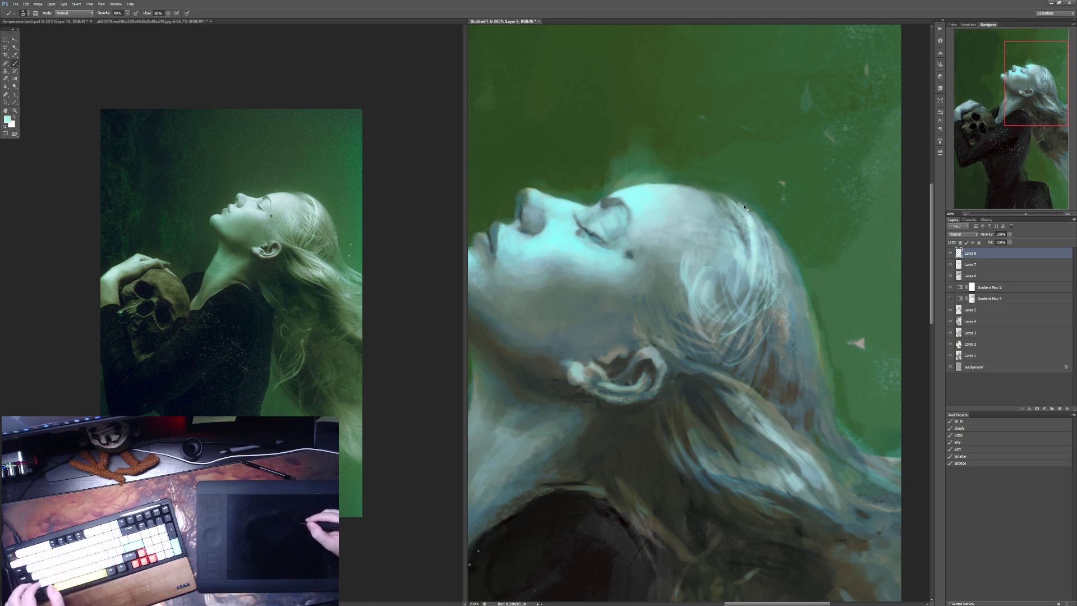
Step: Paint light cyan strokes along the top hair edge, then dark teal strokes at 70%
mouse_move(729, 199)
left_mouse_down()
mouse_move(757, 273)
mouse_move(755, 228)
mouse_move(752, 275)
mouse_move(772, 237)
mouse_move(771, 256)
mouse_move(751, 214)
mouse_move(770, 261)
mouse_move(742, 206)
left_mouse_up()
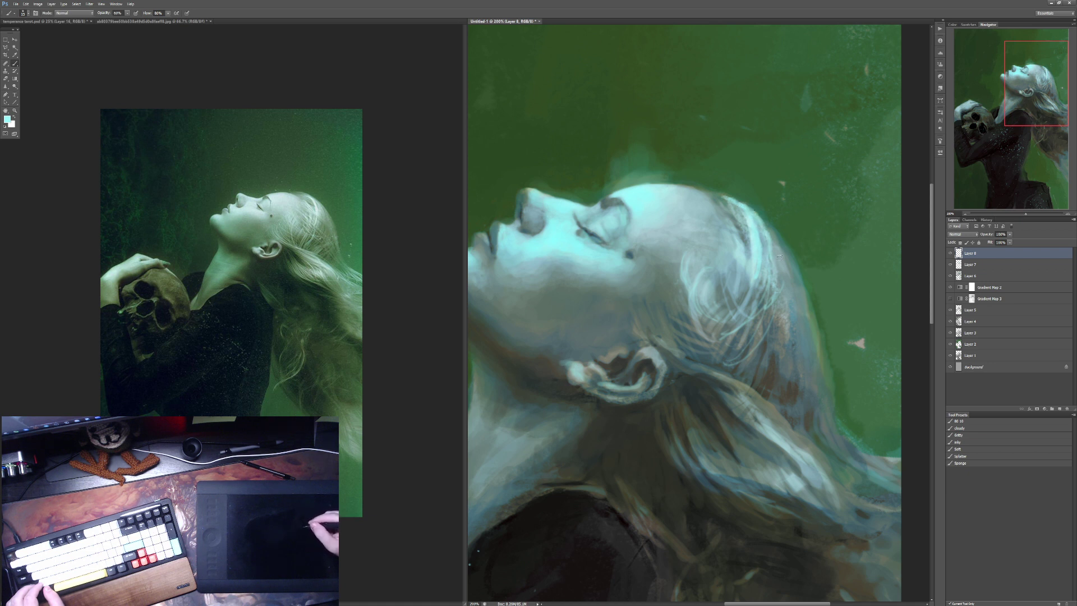
mouse_move(773, 255)
left_mouse_down()
mouse_move(744, 210)
mouse_move(707, 187)
mouse_move(756, 218)
mouse_move(744, 199)
mouse_move(763, 226)
mouse_move(788, 237)
mouse_move(778, 225)
mouse_move(793, 269)
mouse_move(763, 216)
mouse_move(799, 275)
mouse_move(790, 269)
mouse_move(807, 326)
mouse_move(795, 314)
left_mouse_up()
key("2")
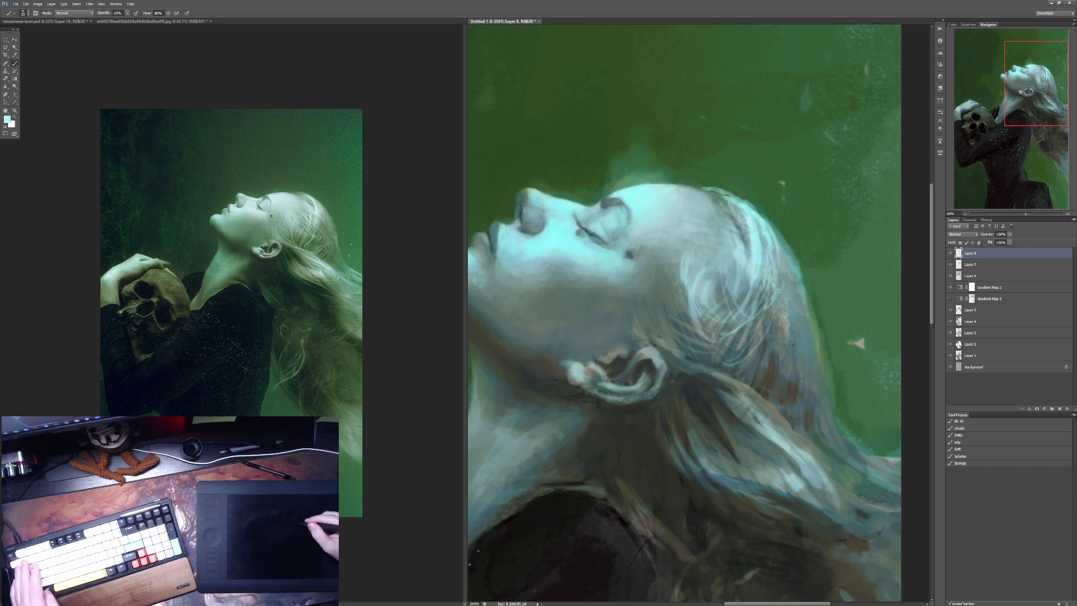
left_click(727, 204, "alt")
key("7")
mouse_move(731, 209)
left_mouse_down()
mouse_move(748, 232)
mouse_move(721, 205)
mouse_move(752, 259)
mouse_move(731, 213)
left_mouse_up()
Step: Sample darker, green and pale teal tones around the hairline and eyelid at 40% opacity
left_click(752, 252, "alt")
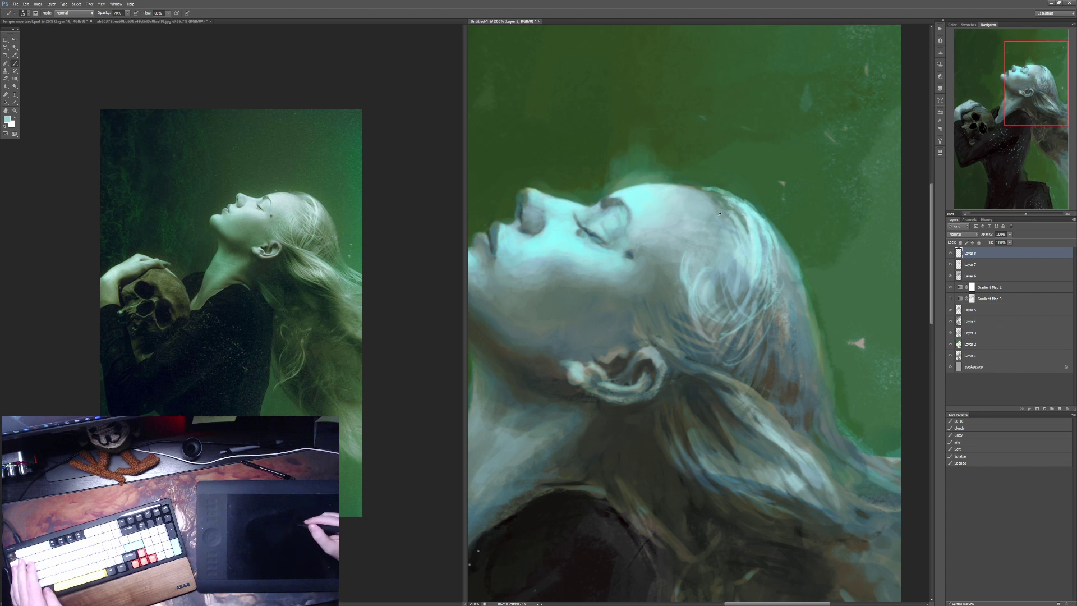
key("4")
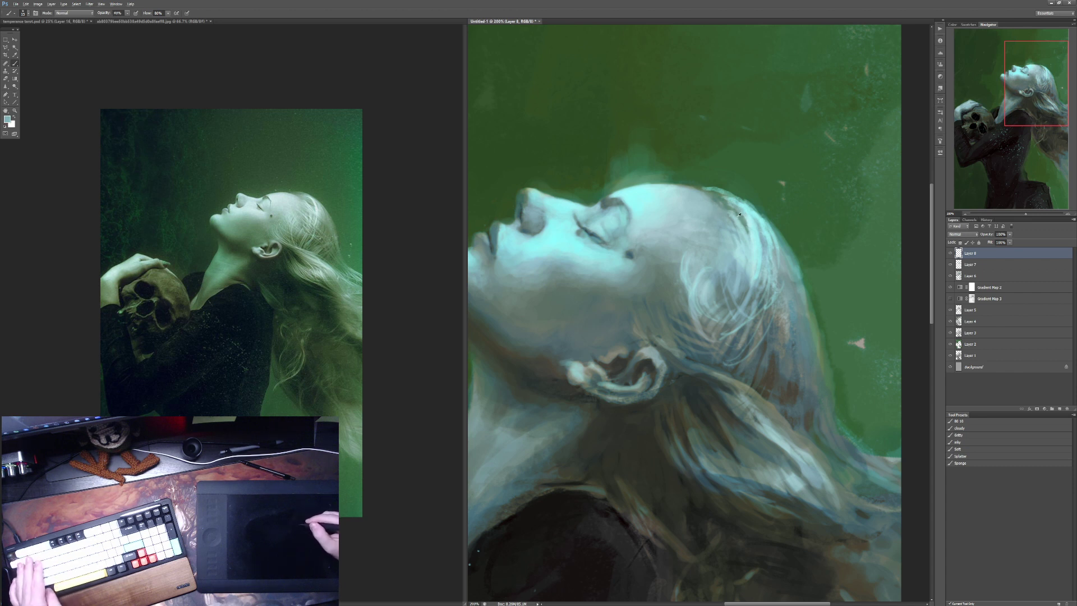
left_click(730, 204, "alt")
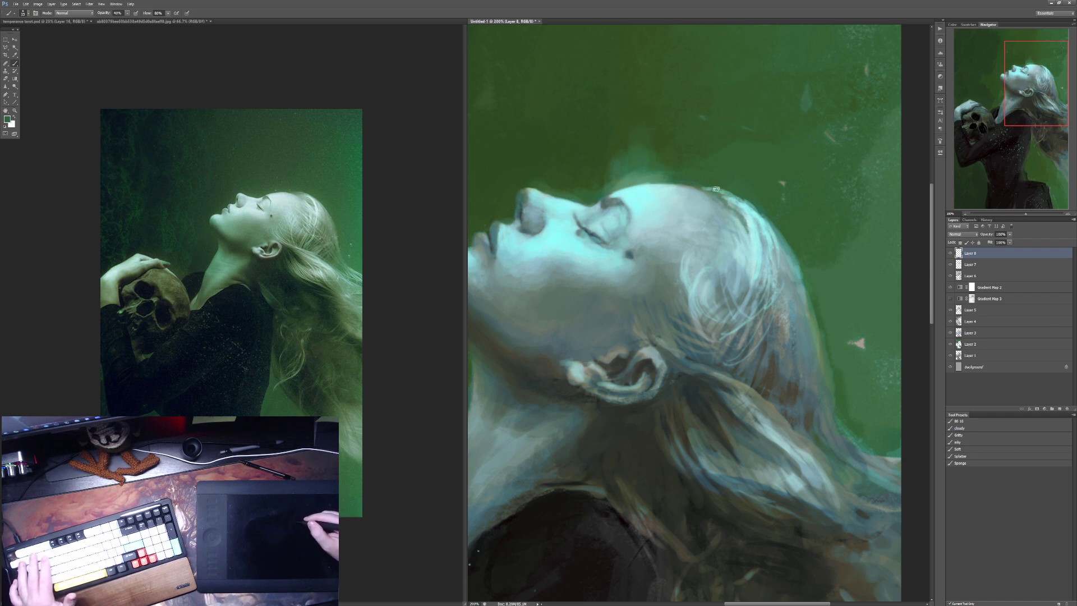
left_click(731, 194, "alt")
left_click(732, 195, "alt")
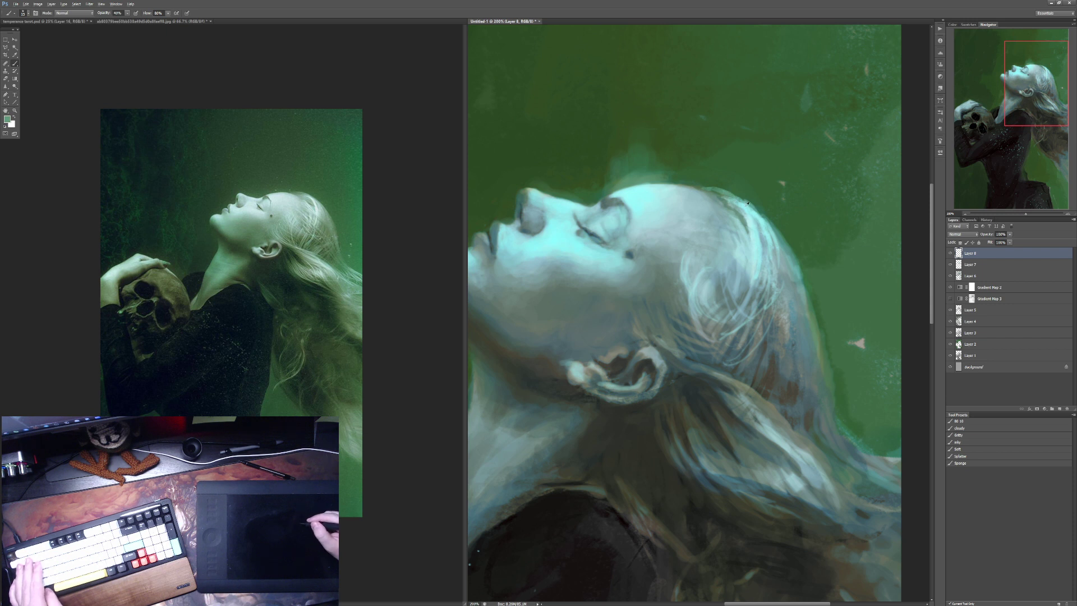
left_click(743, 204, "alt")
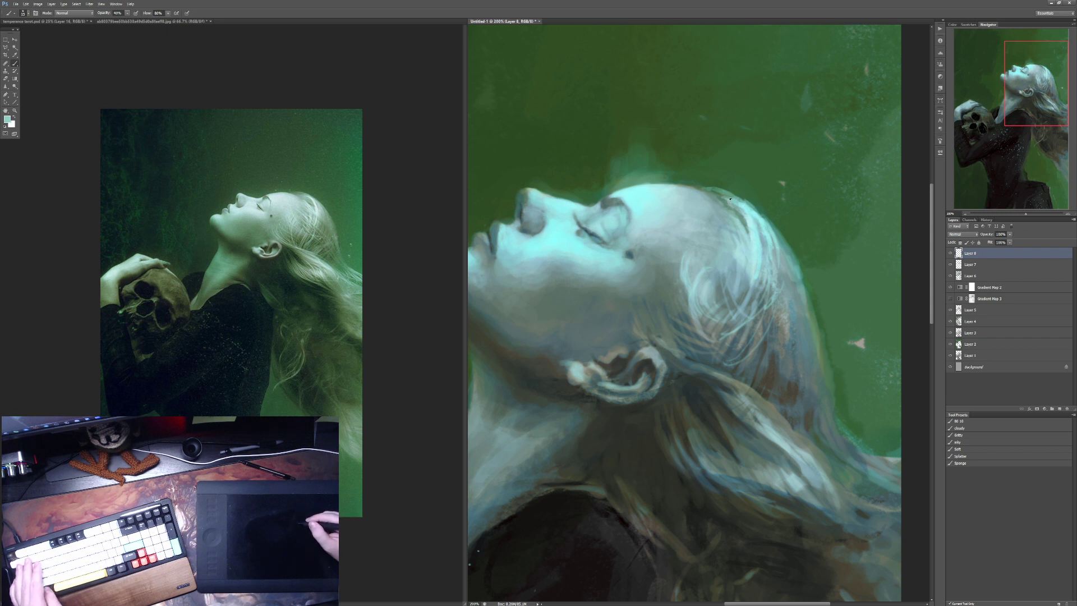
left_click(729, 197, "alt")
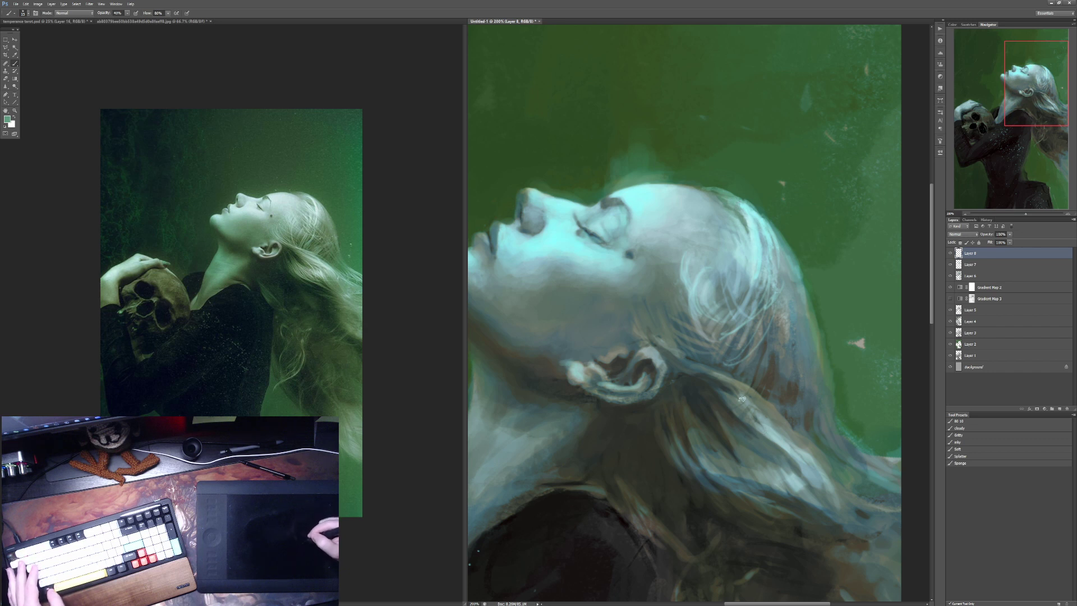
left_click(599, 227, "alt")
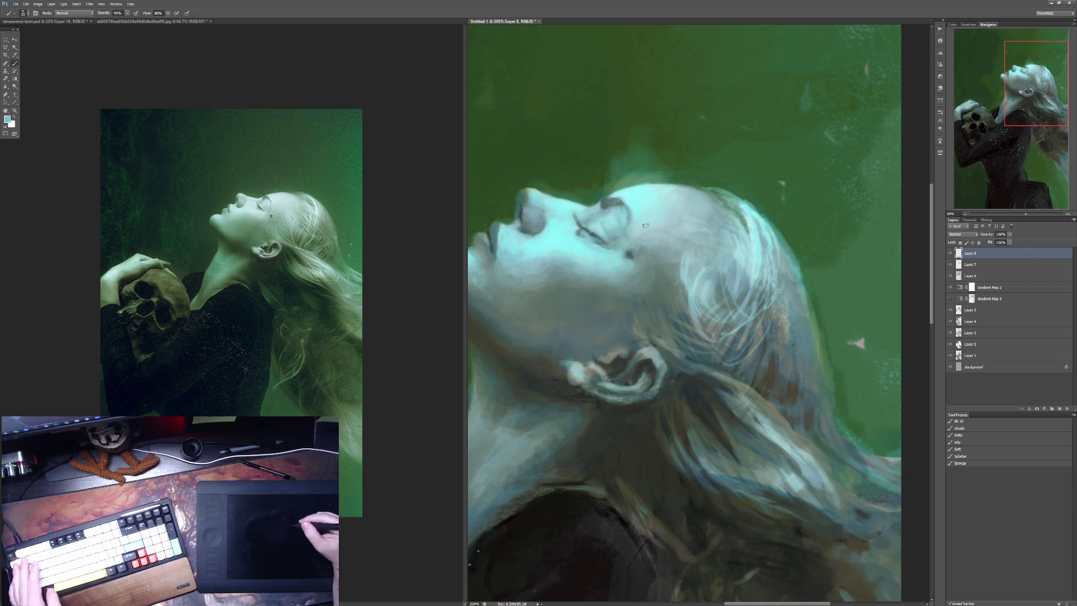
Step: Sample bright cyan and teal from the forehead and brow, settling brush opacity at 40%
left_click(637, 200, "alt")
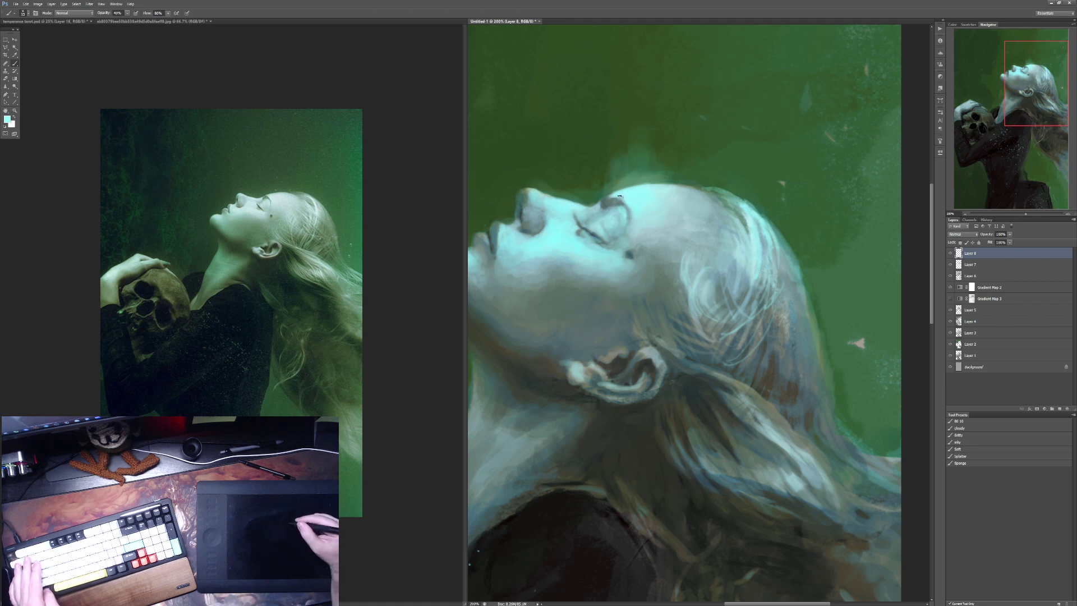
left_click(605, 202, "alt")
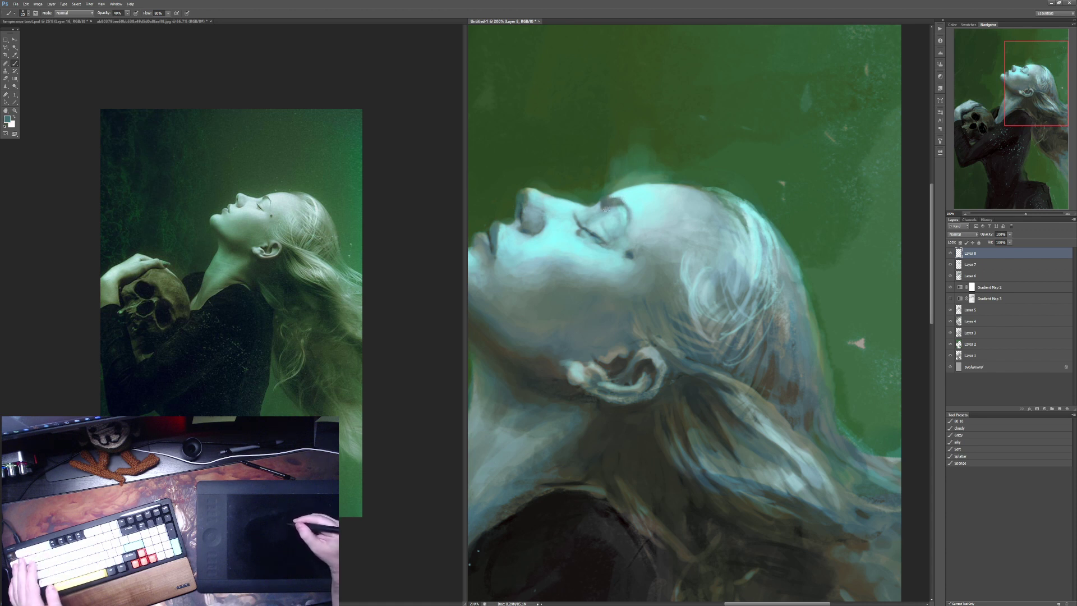
left_click(604, 203, "alt")
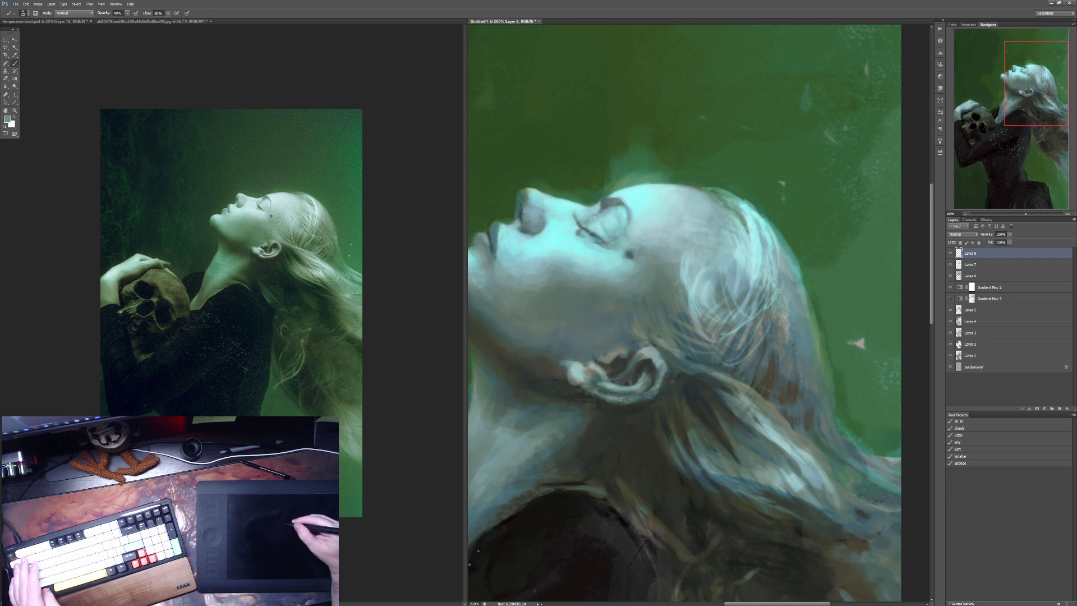
left_click(630, 190, "alt")
key("8")
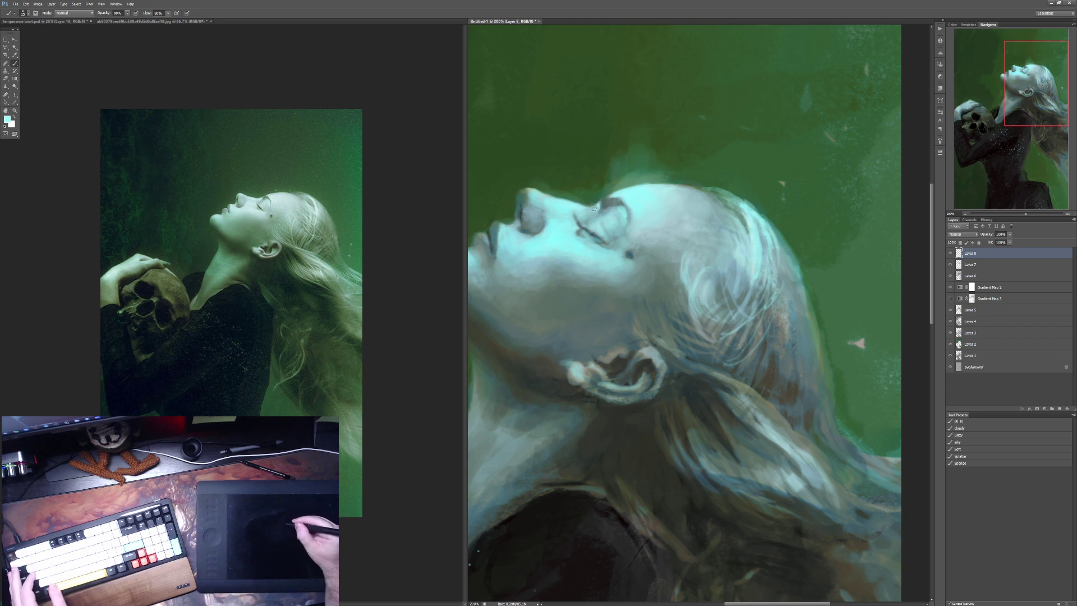
key("3")
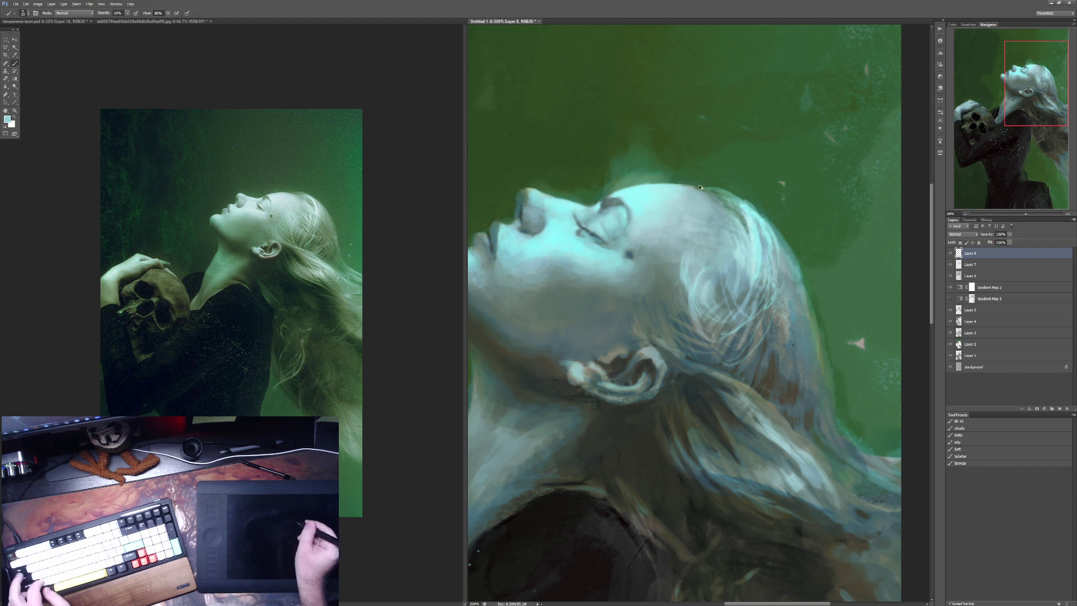
key("4")
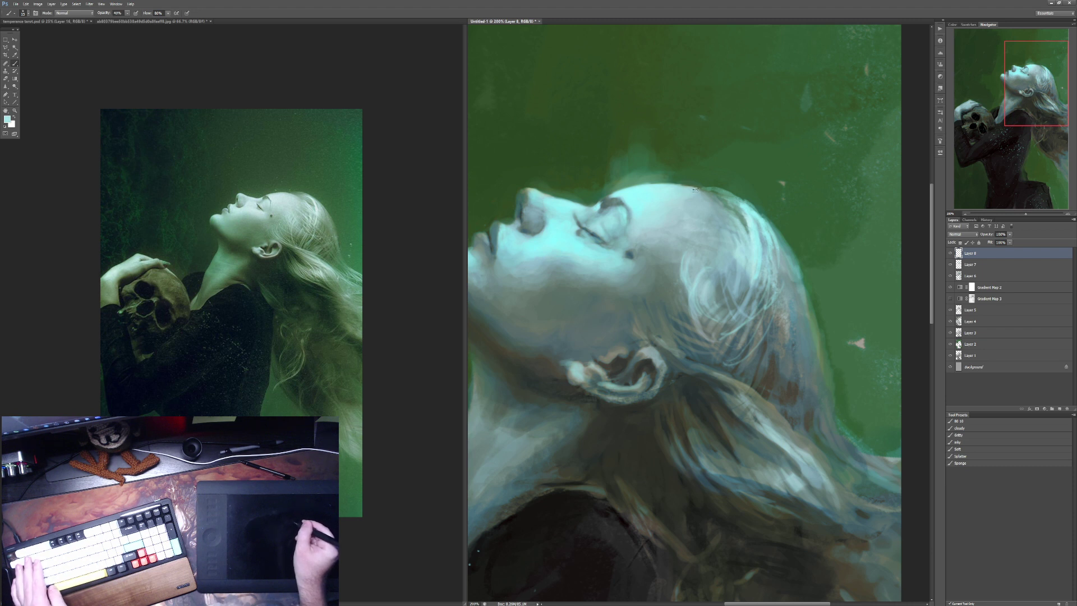
left_click_drag(645, 200, 700, 194)
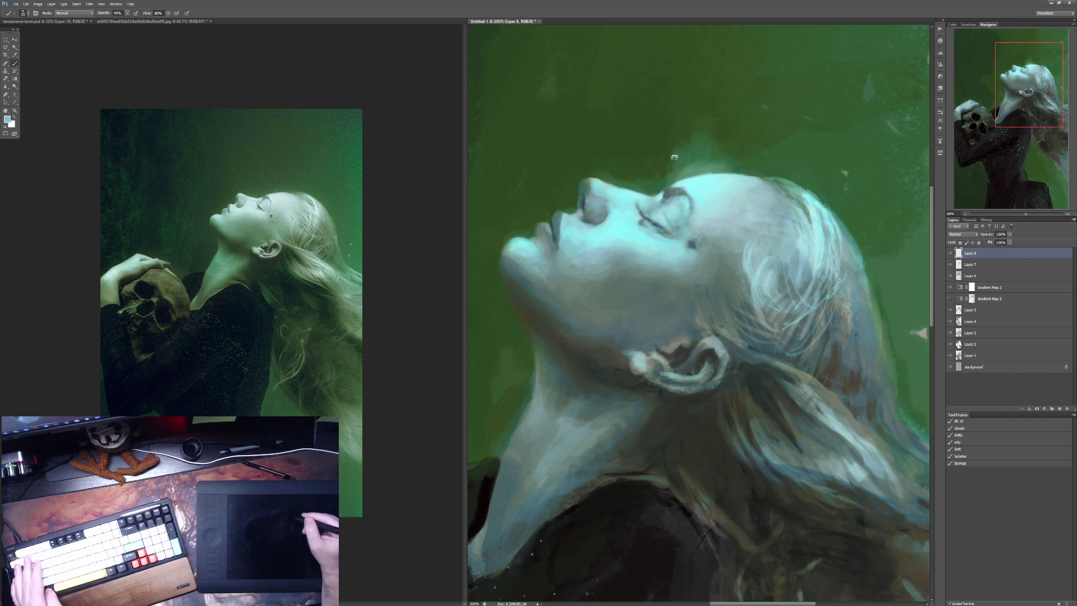
Step: Shade the cheek with alternately sampled brighter and darker cheek tones
left_click(581, 235, "alt")
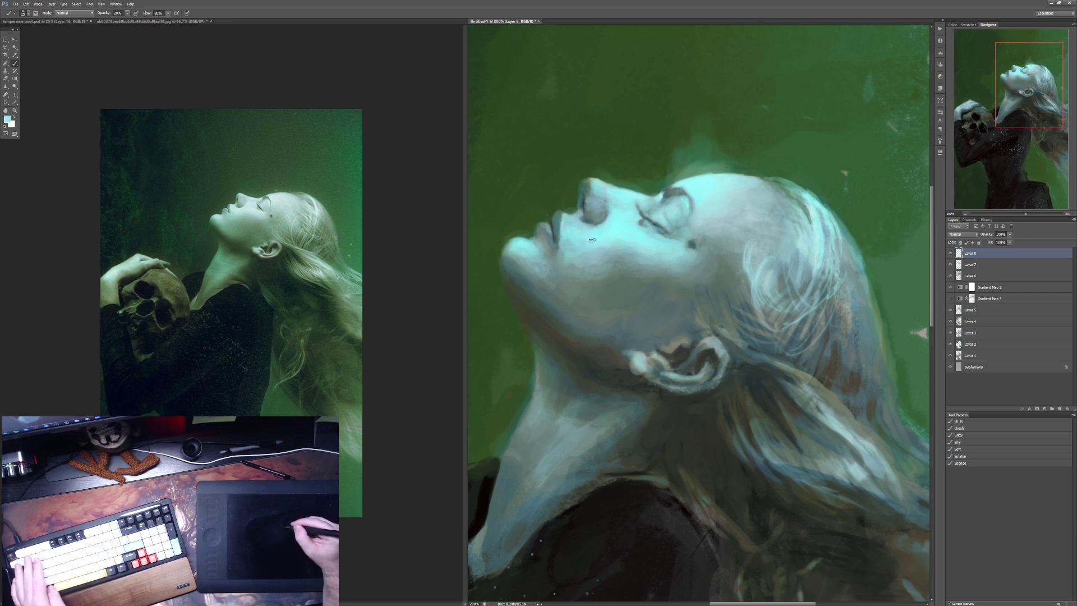
left_click(568, 245, "alt")
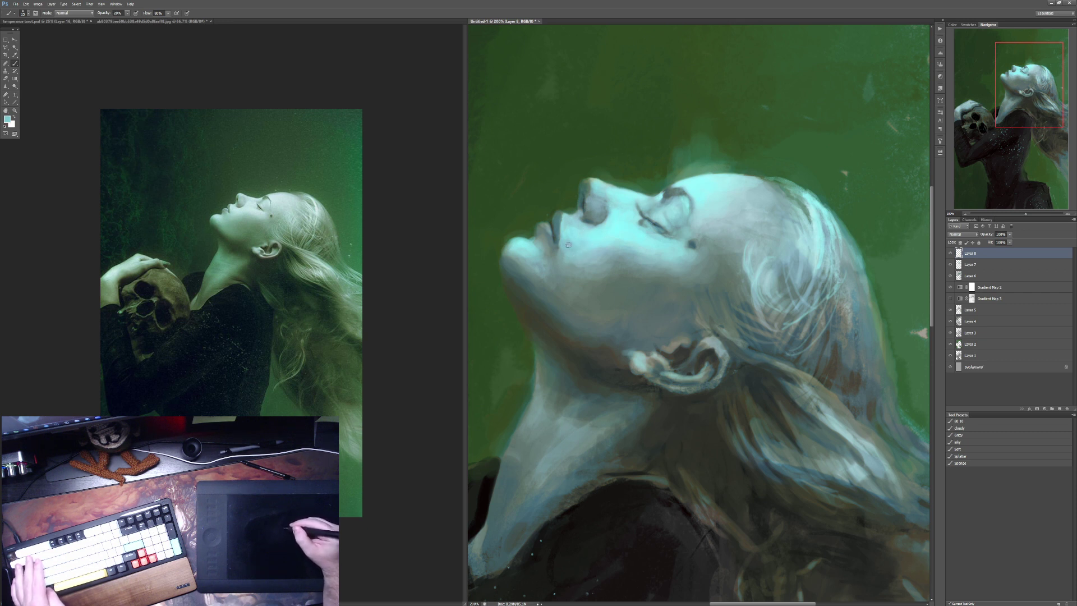
left_click(603, 237, "alt")
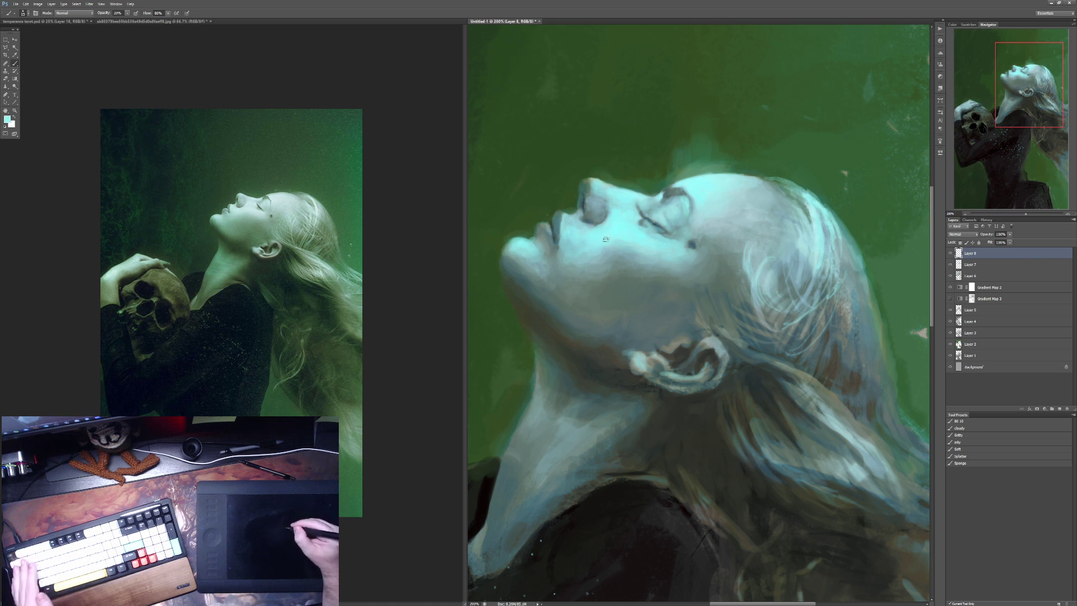
left_click(600, 263, "alt")
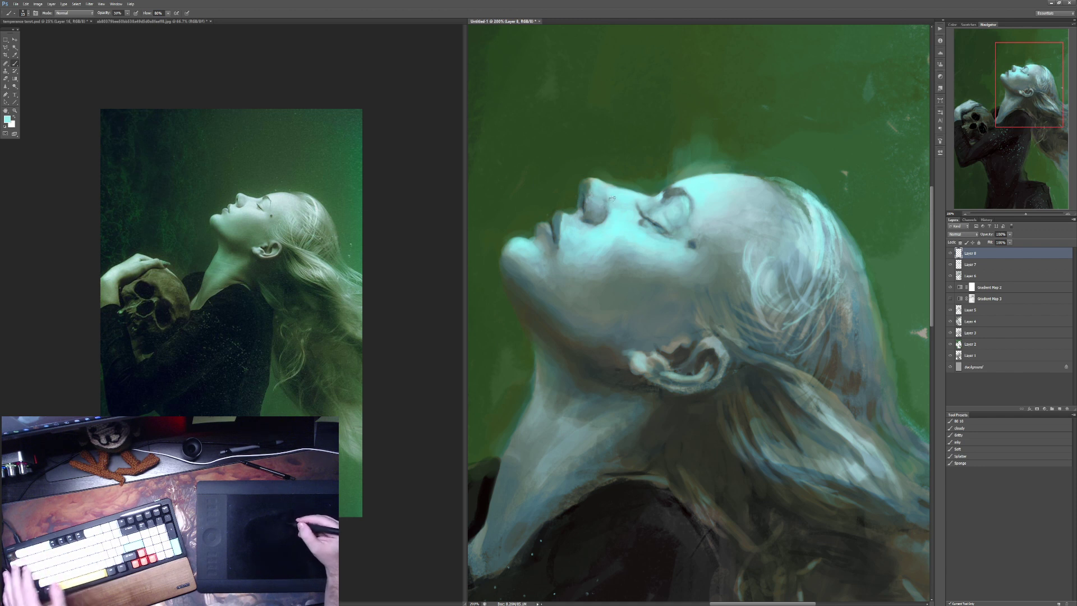
Step: Shade the nose with sampled teal and cyan tones at 30%, then 100% opacity
left_click(605, 210, "alt")
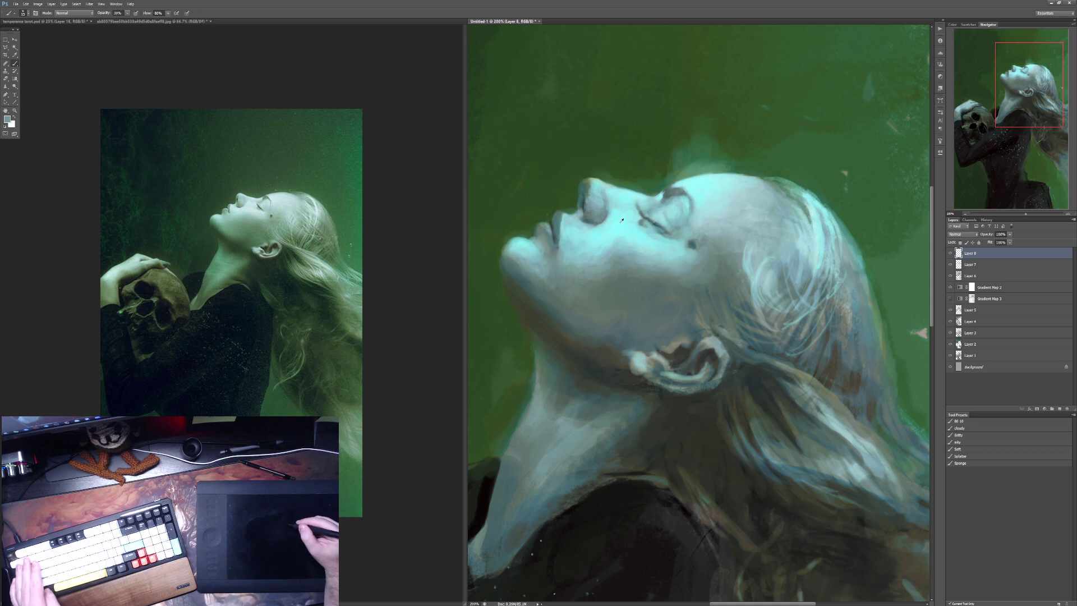
left_click(617, 220, "alt")
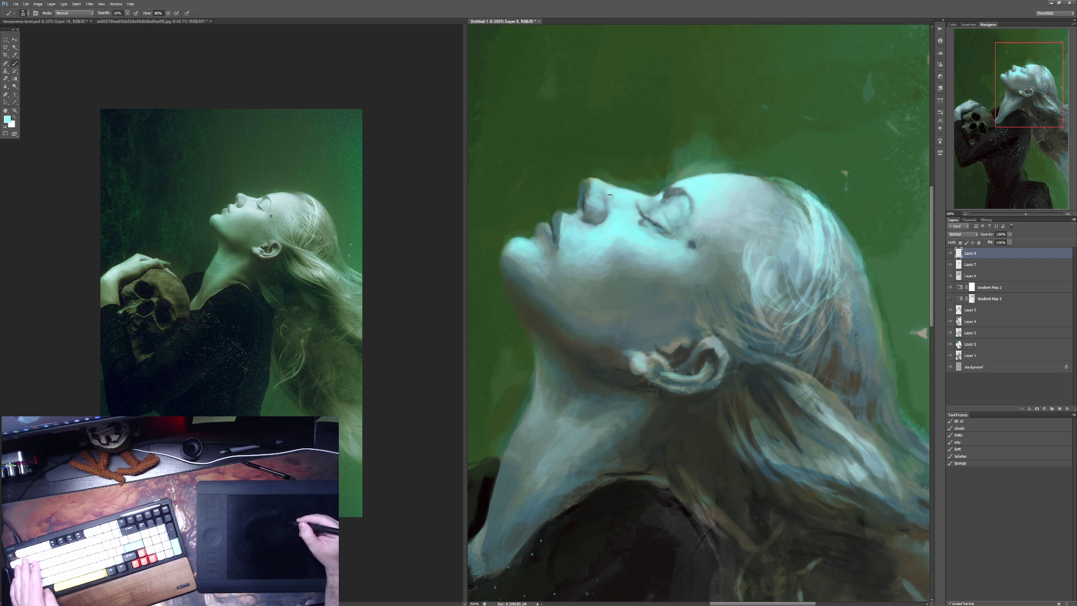
left_click(597, 200, "alt")
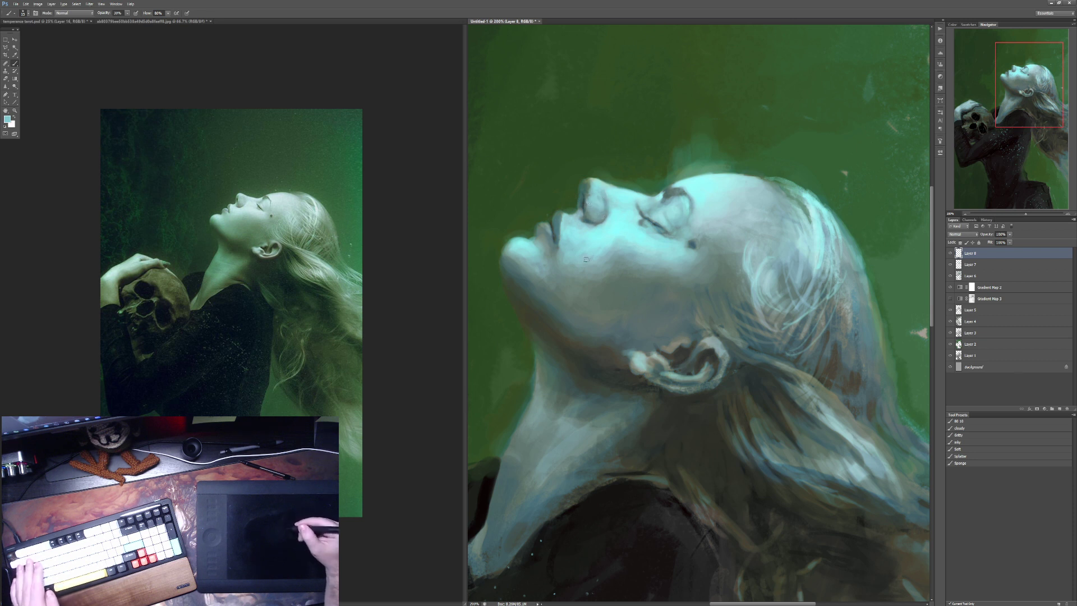
key("3")
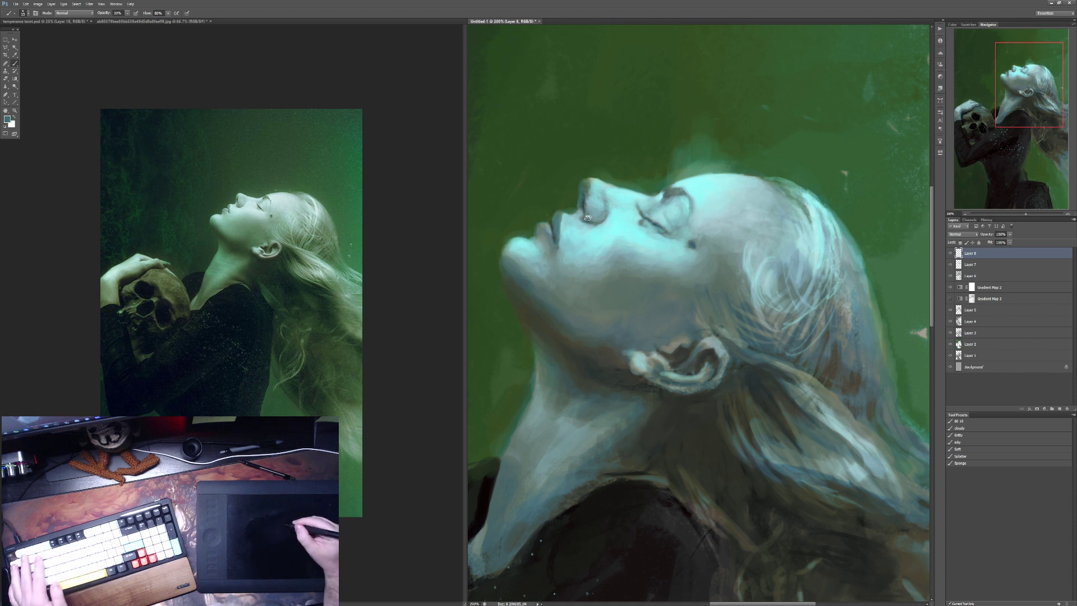
left_click(589, 178, "alt")
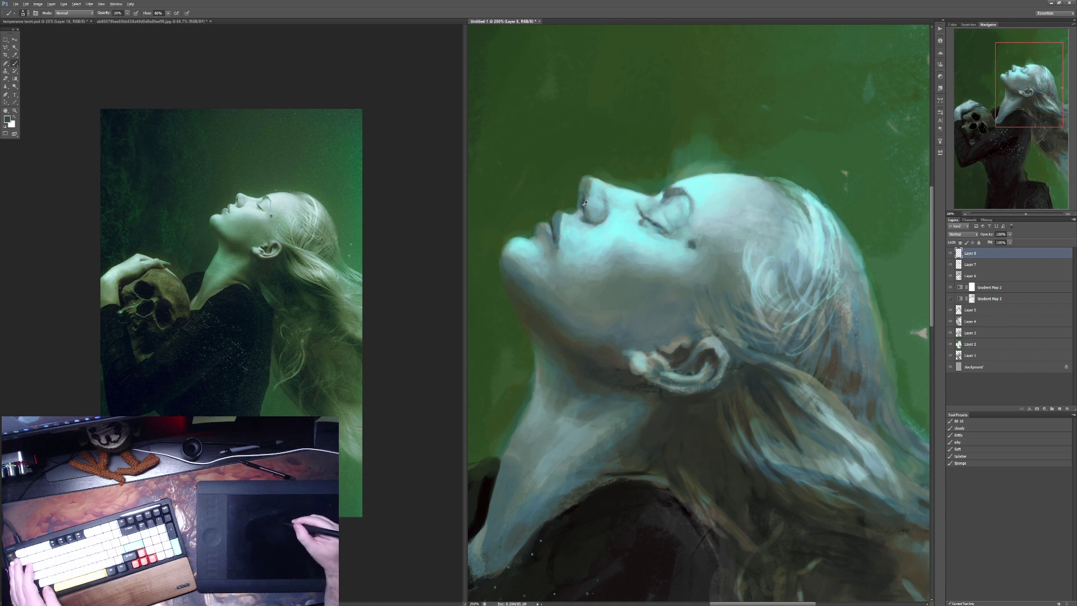
key("0")
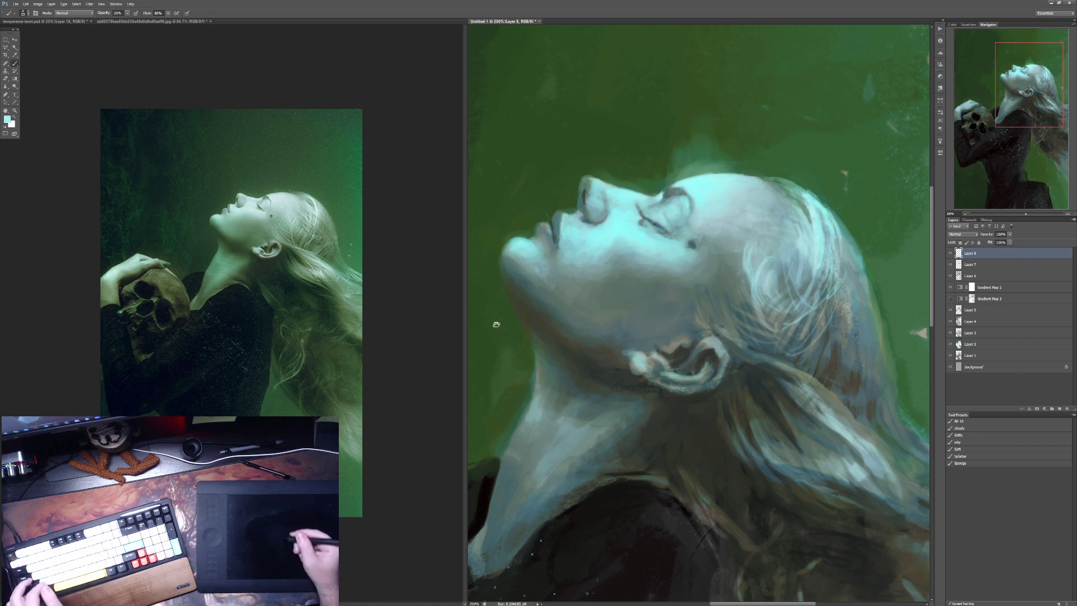
left_click(8, 118)
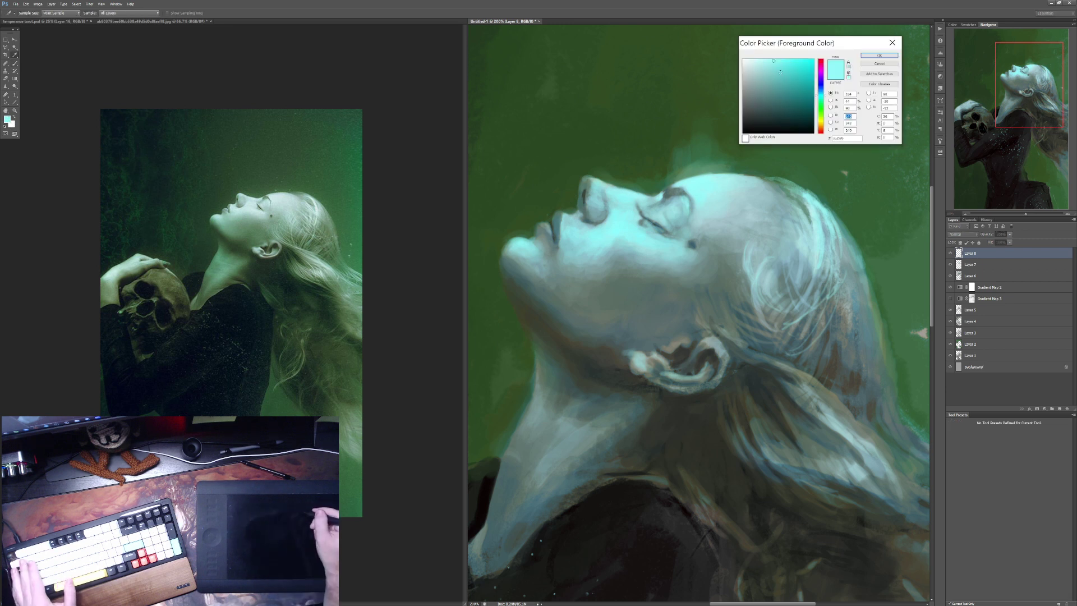
Step: Choose a darker, less saturated cyan and paint the neck at 10–30% opacity
left_click(778, 78)
left_click(879, 55)
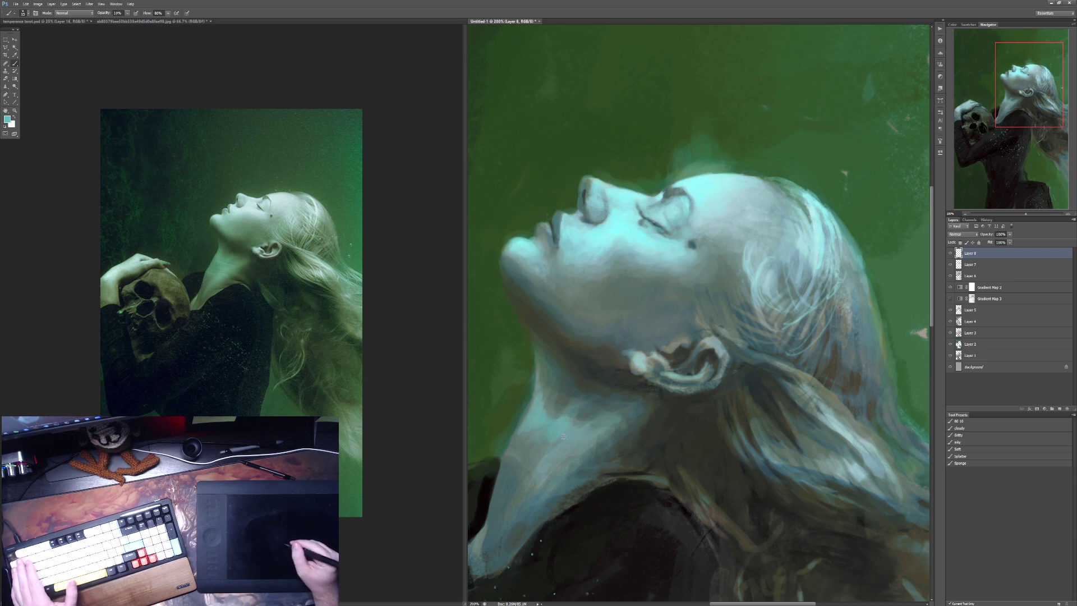
key("3")
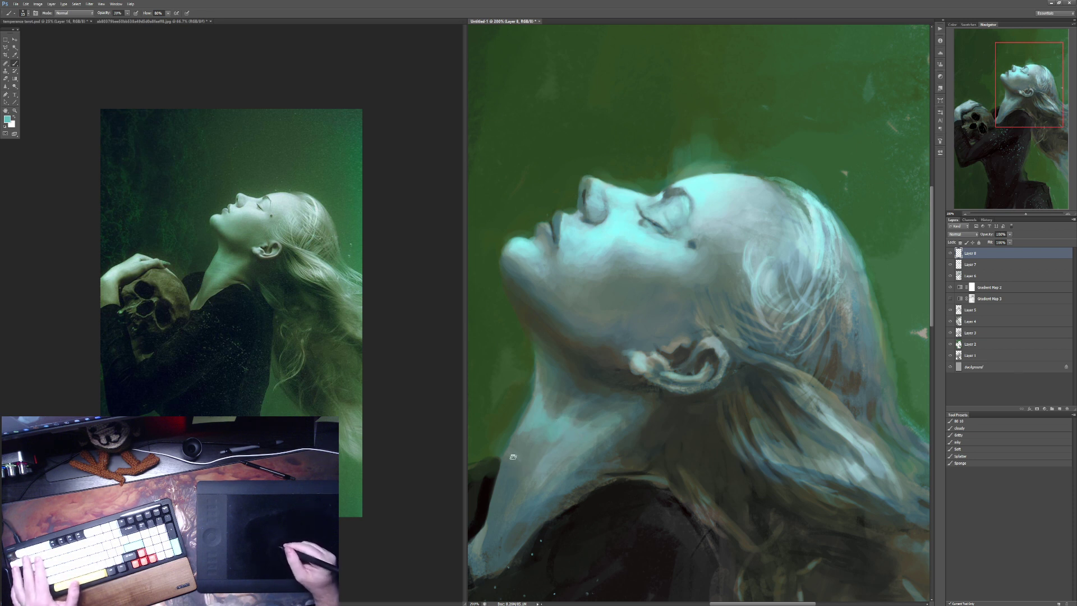
key("1")
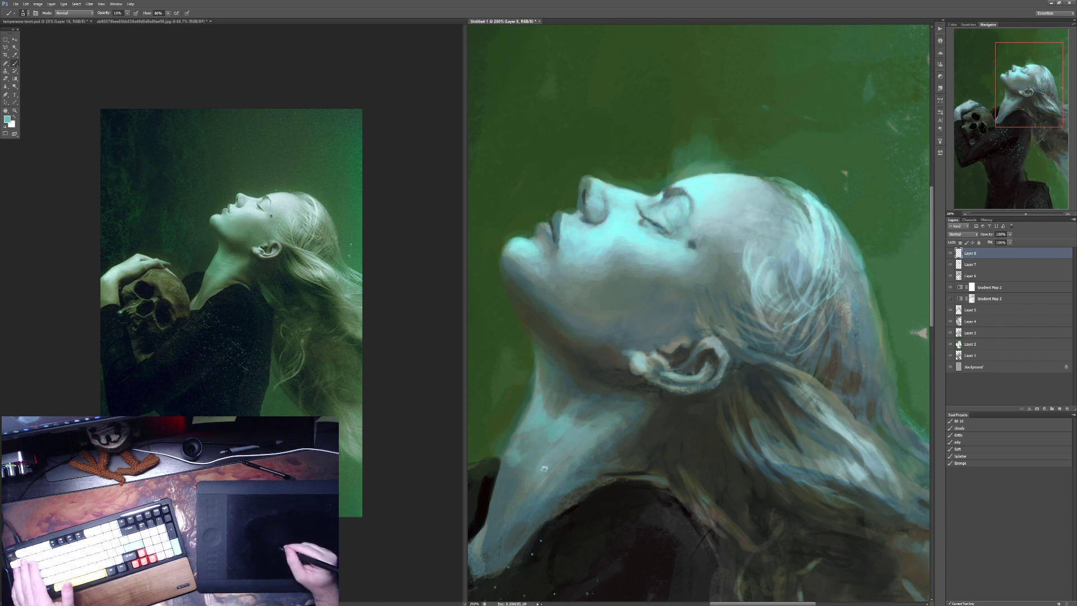
Step: Paint a thin 20% light cyan vertical ray above the forehead
key("3")
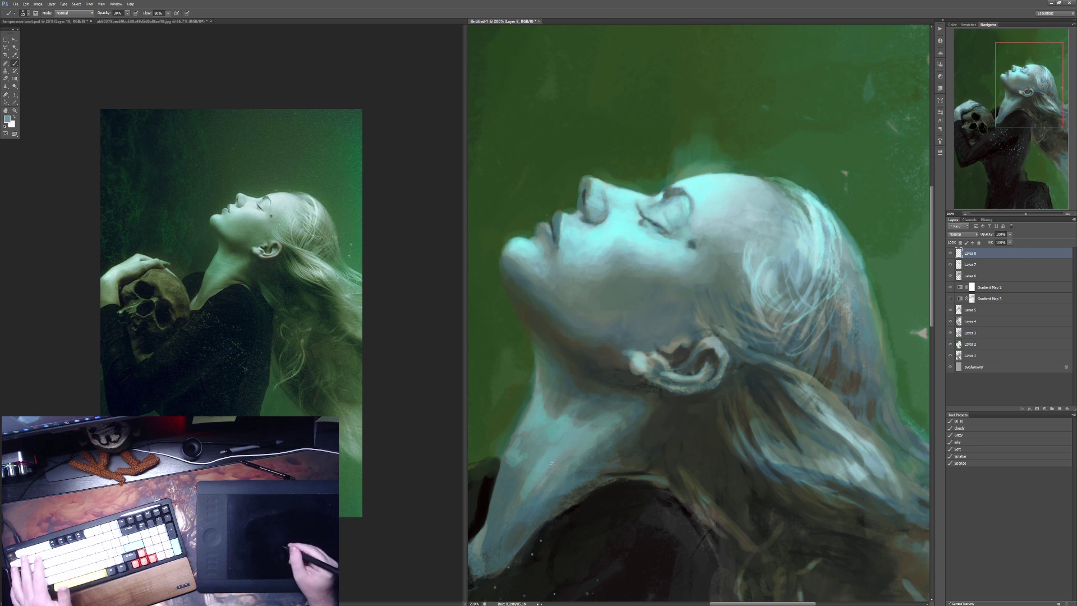
key("2")
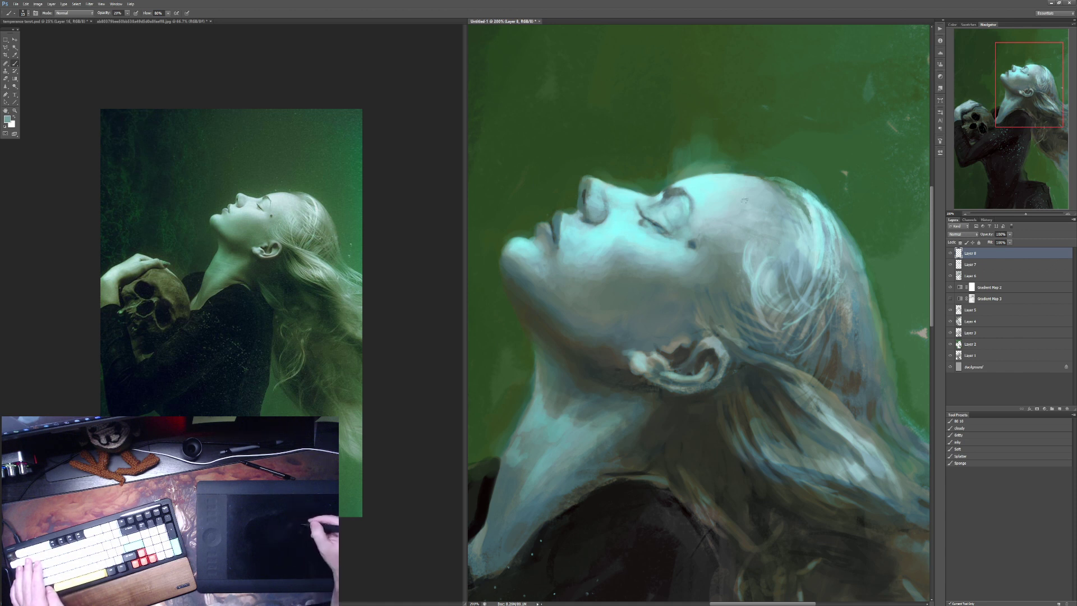
left_click(705, 181, "alt")
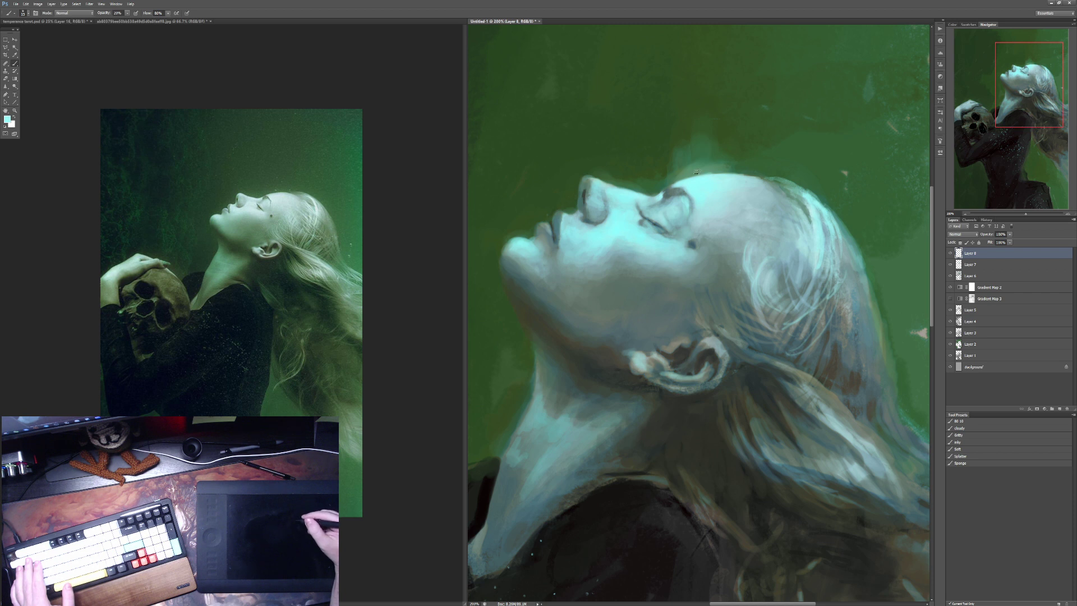
left_click_drag(689, 171, 688, 71)
key("ctrl+z")
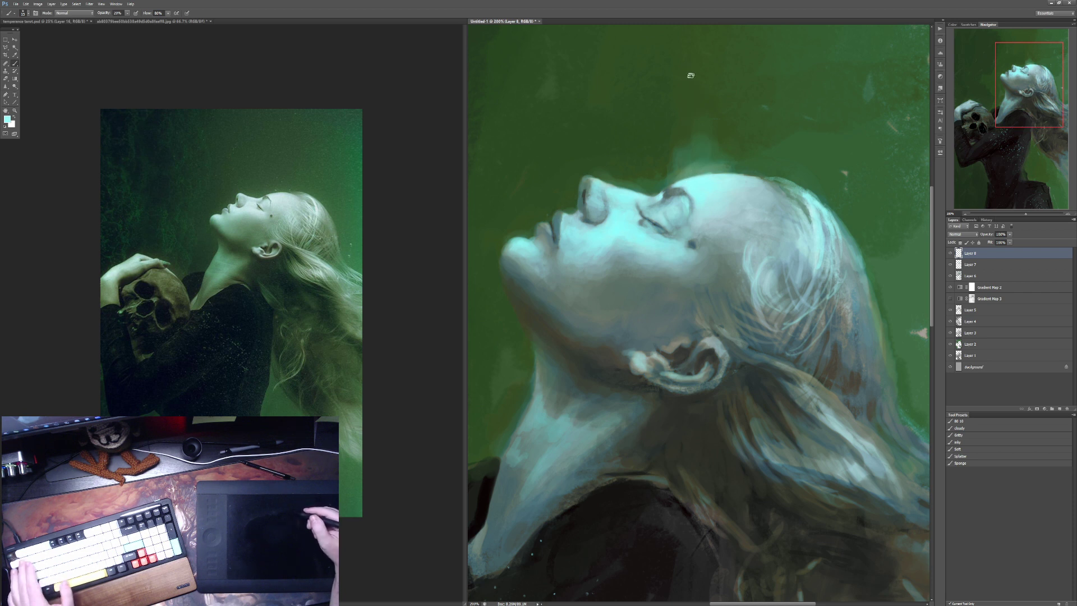
key("1")
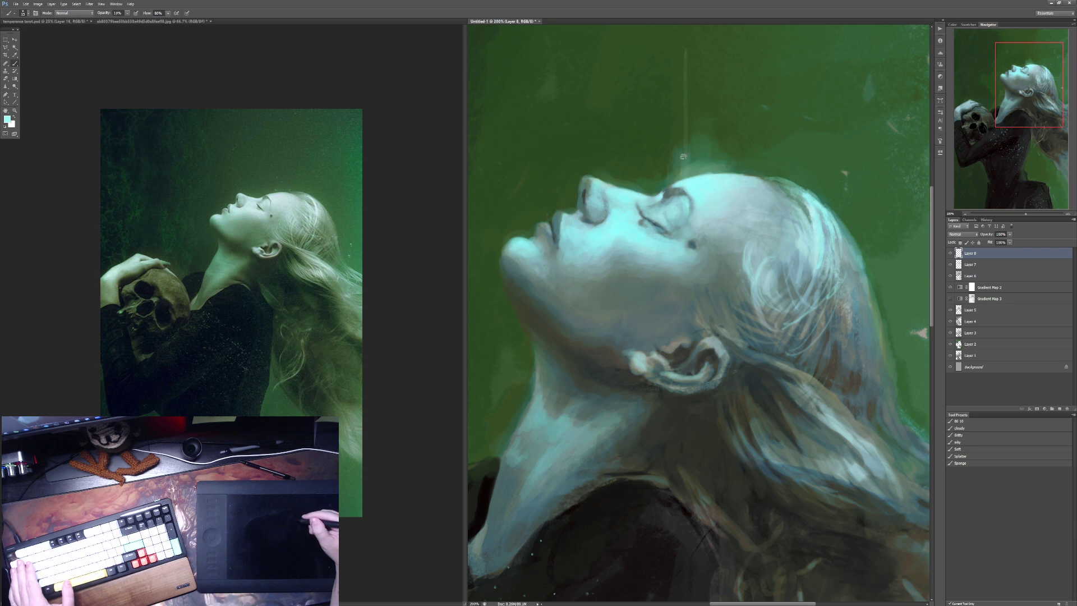
mouse_move(678, 173)
left_mouse_down()
mouse_move(683, 84)
mouse_move(672, 172)
left_mouse_up()
left_click(671, 172, "alt")
key("4")
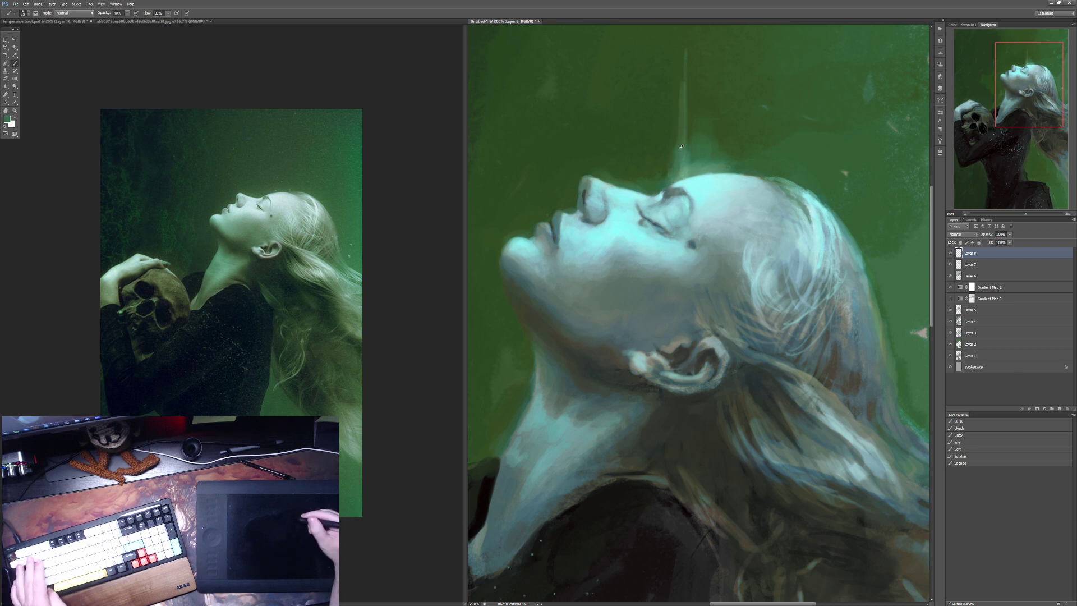
left_click_drag(683, 75, 669, 197)
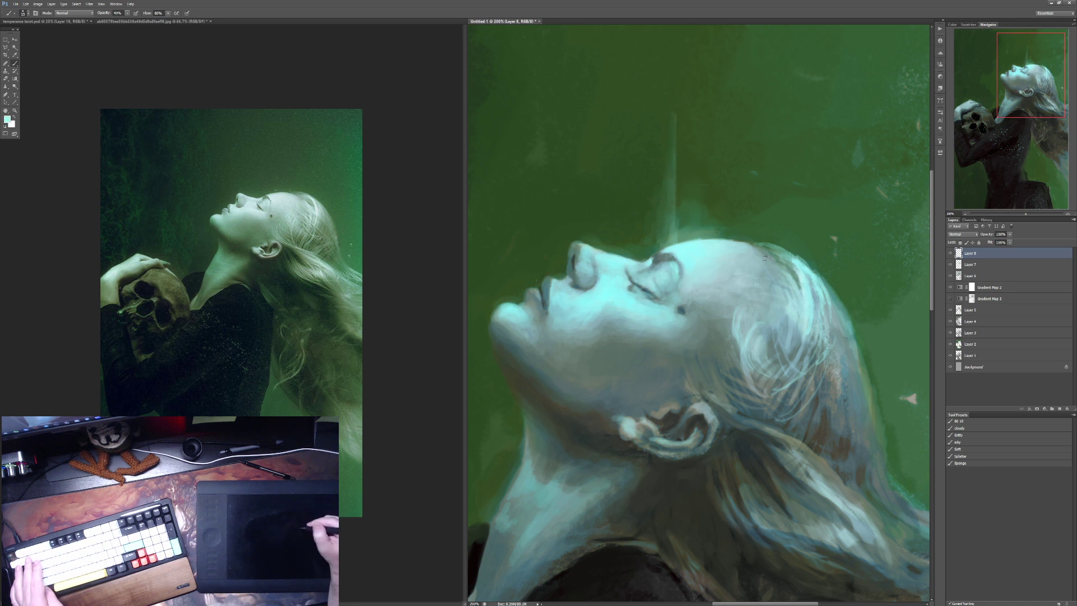
key("2")
left_click_drag(788, 235, 794, 256)
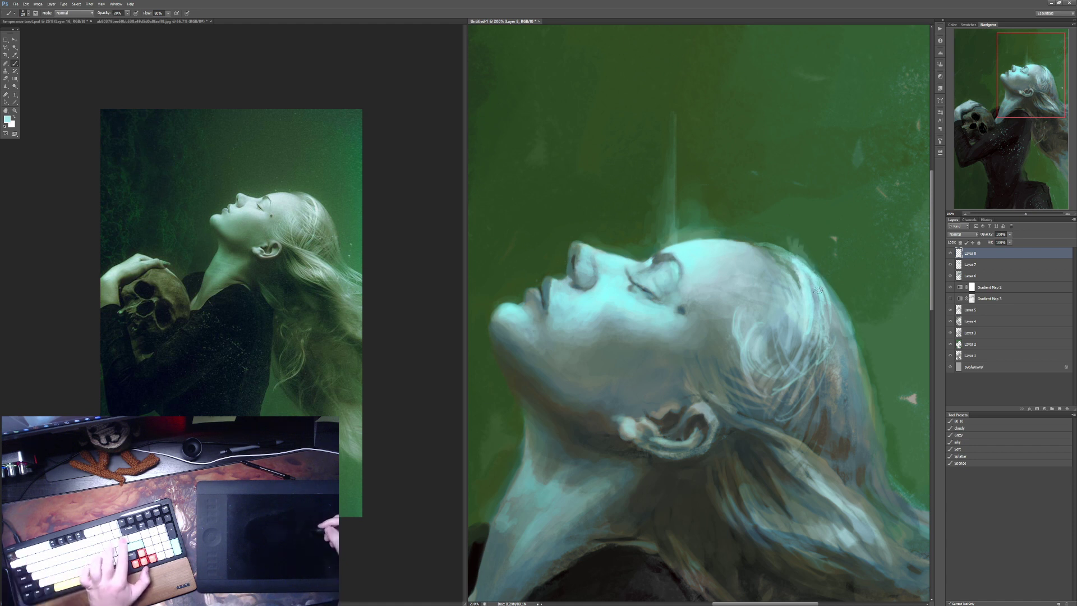
key("bracketright")
key("bracketright")
key("bracketright")
key("bracketright")
key("bracketright")
key("bracketright")
key("bracketright")
key("bracketright")
key("bracketright")
key("bracketright")
key("1")
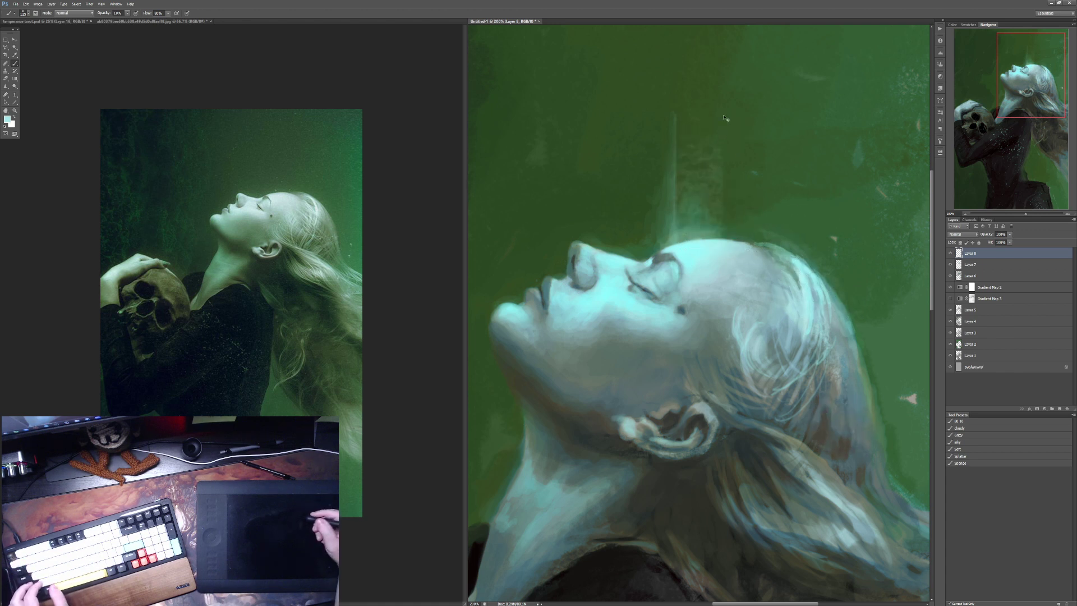
mouse_move(698, 210)
left_mouse_down()
mouse_move(692, 53)
mouse_move(716, 108)
left_mouse_up()
key("ctrl+z")
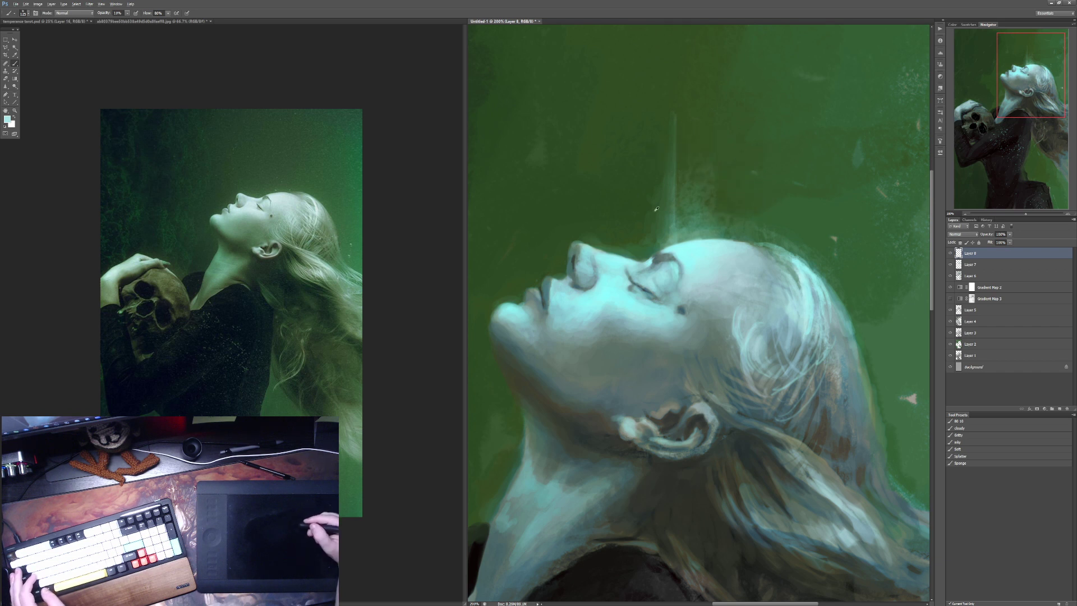
left_click(696, 185, "alt")
key("7")
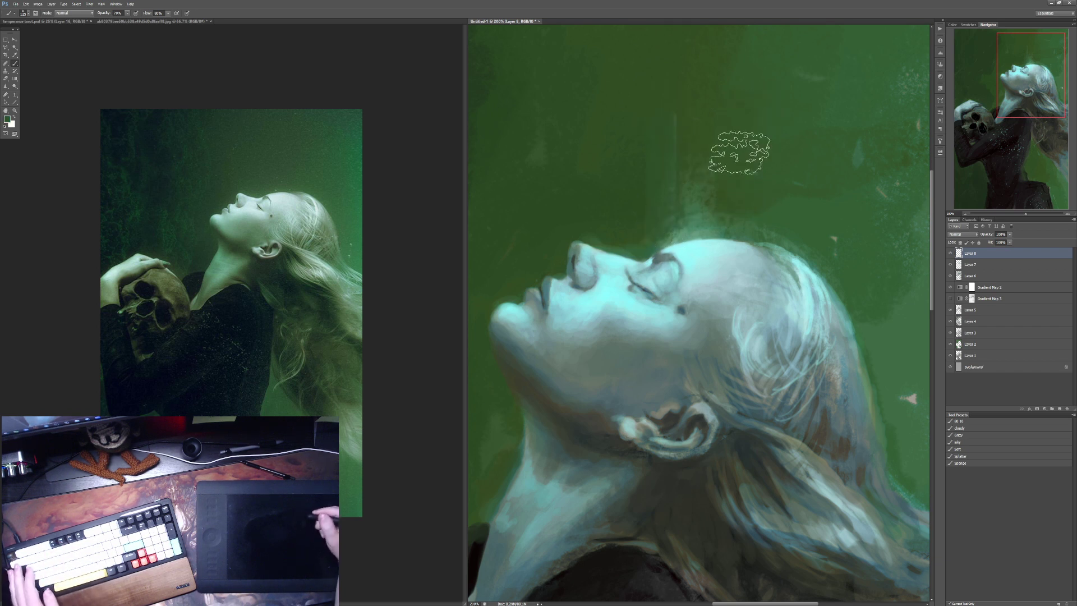
left_click(695, 259, "alt")
key("1")
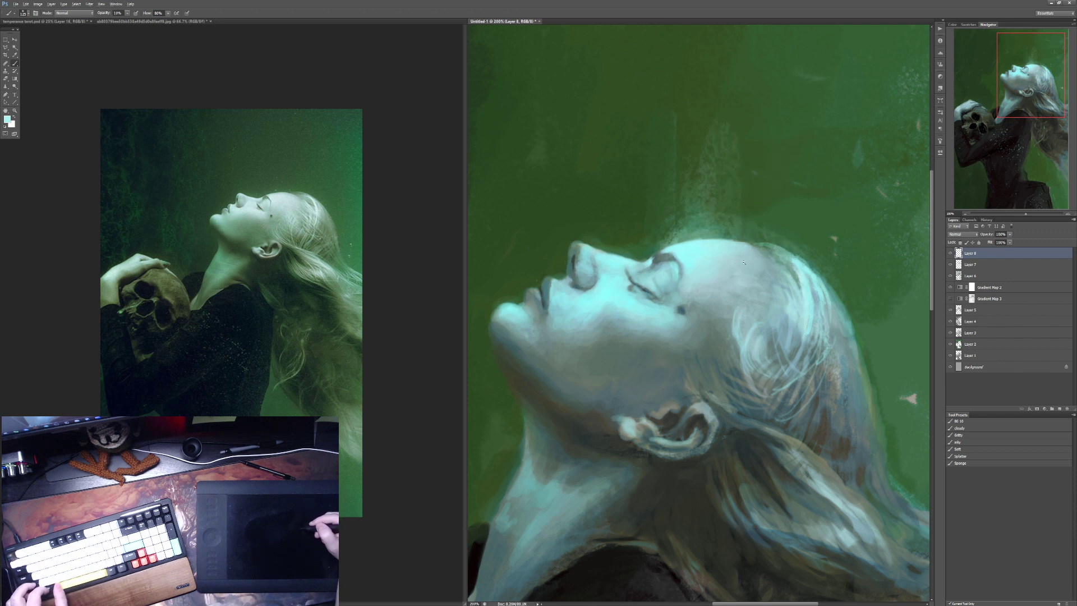
key("ctrl+minus")
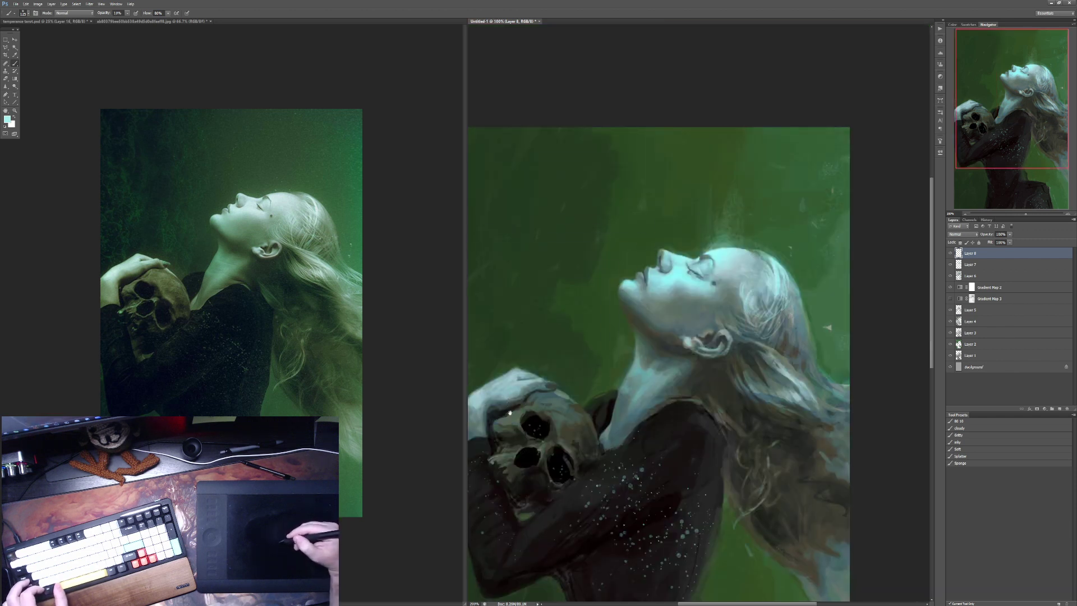
Step: Zoom in on the hand and set a size-30, 30% brush with the hand's pale tone
key("ctrl+plus")
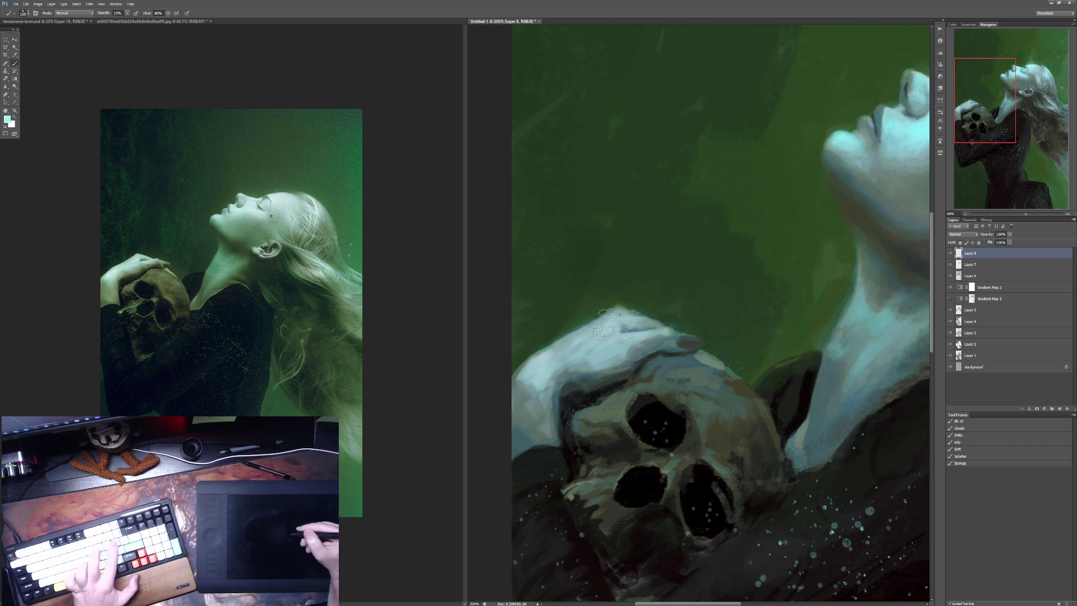
key("bracketleft")
key("bracketleft")
key("bracketleft")
key("bracketleft")
key("bracketleft")
key("bracketleft")
key("bracketleft")
key("bracketleft")
key("7")
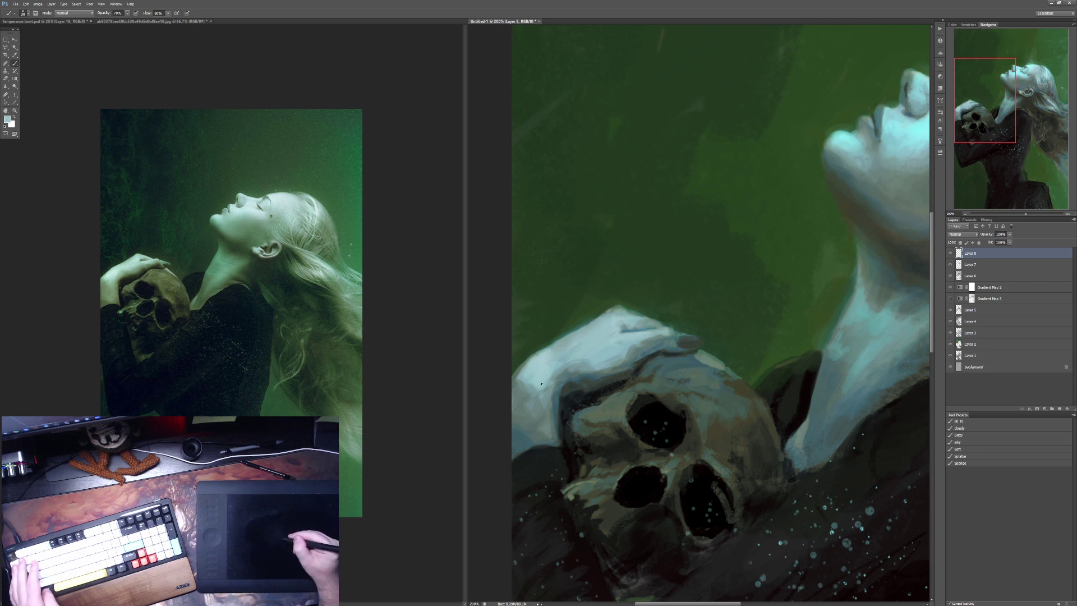
key("3")
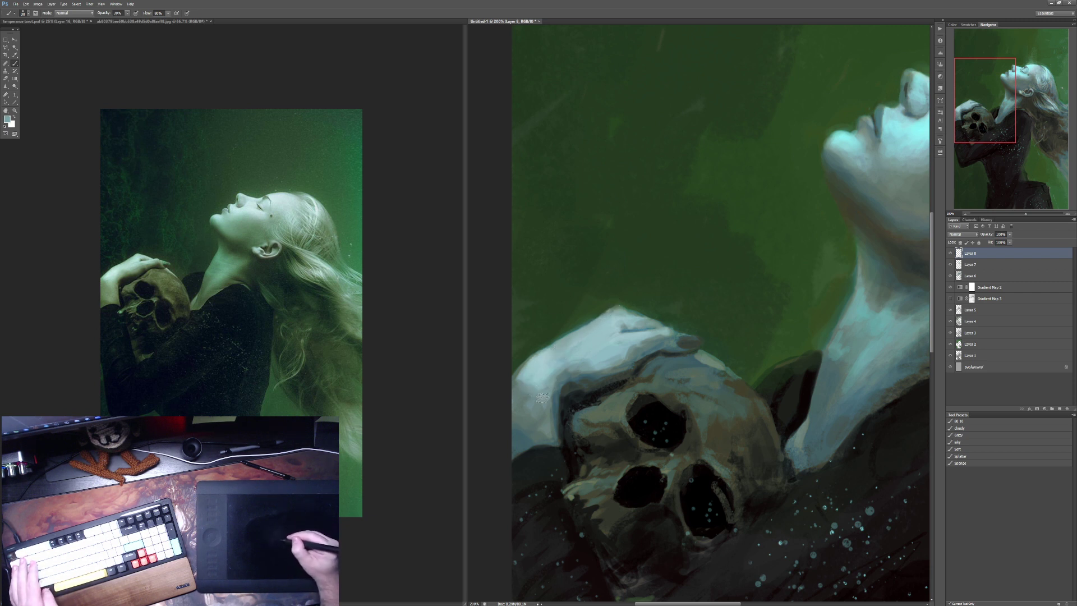
left_click(595, 360, "alt")
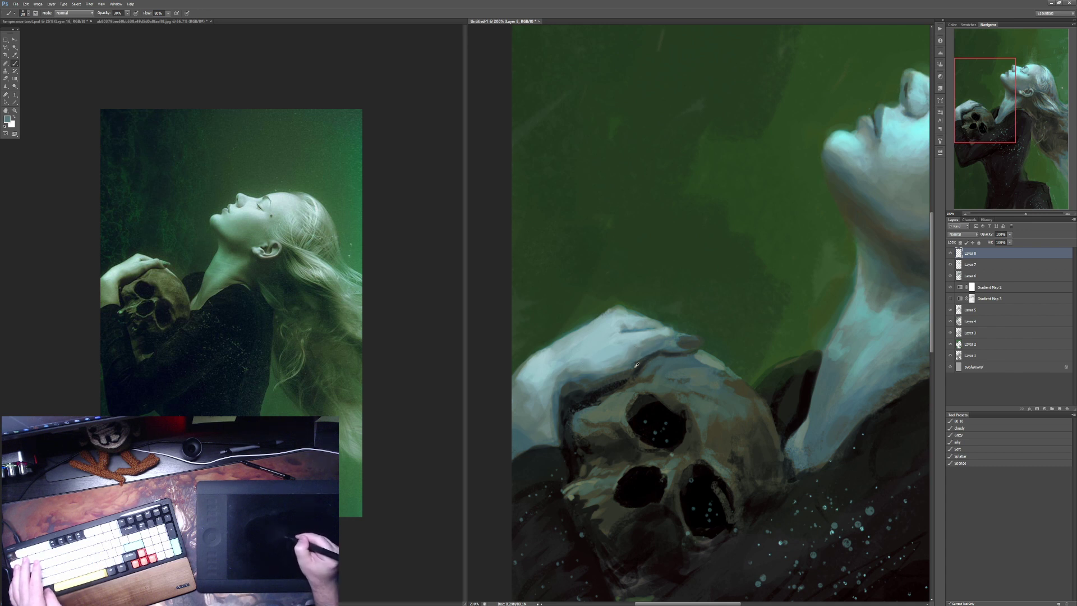
left_click(636, 365, "alt")
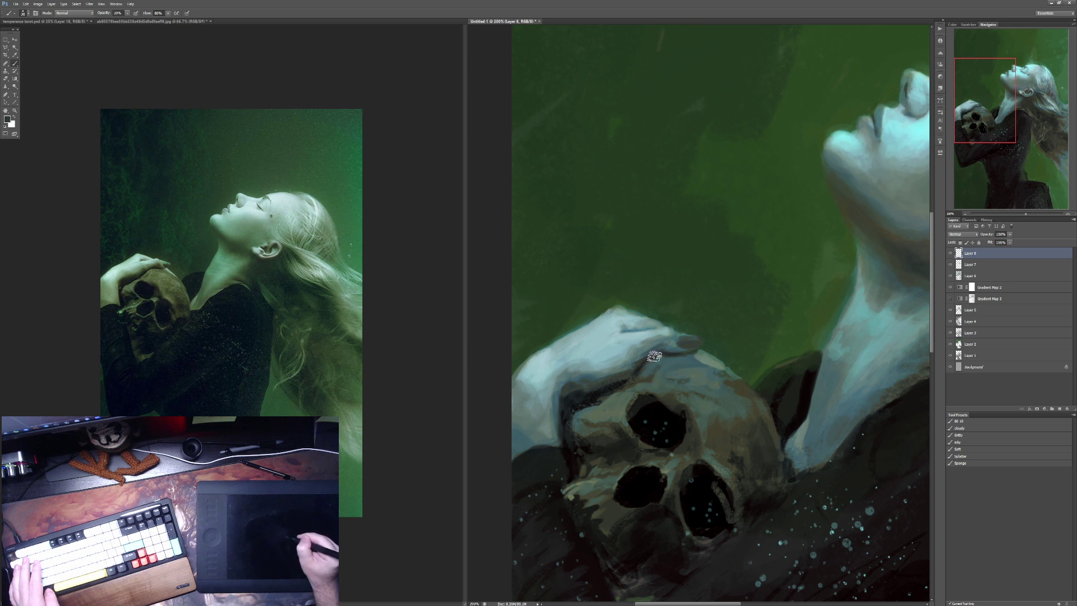
left_click(681, 329, "alt")
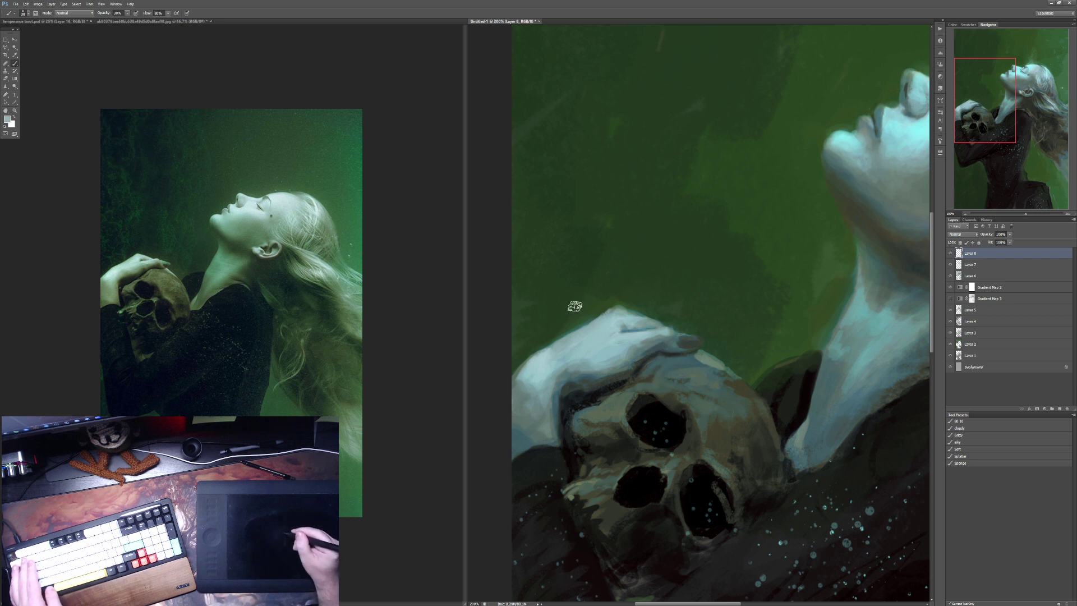
Step: Paint pale vertical rays rising above the hand, adding a larger 40% stroke
left_click_drag(571, 331, 586, 272)
left_click_drag(572, 311, 578, 262)
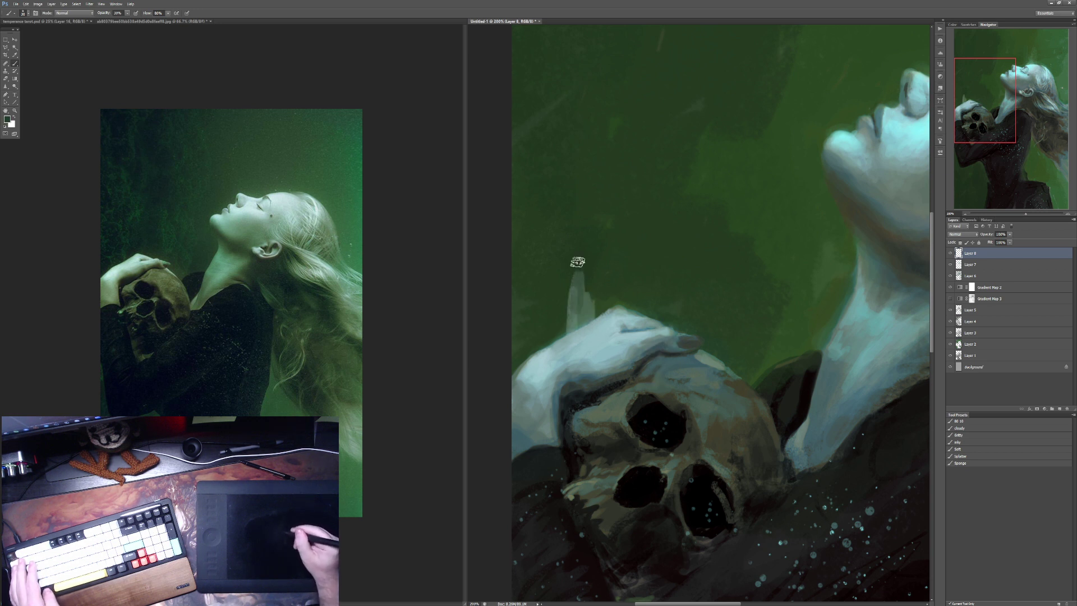
mouse_move(578, 328)
left_mouse_down()
mouse_move(568, 257)
mouse_move(568, 325)
left_mouse_up()
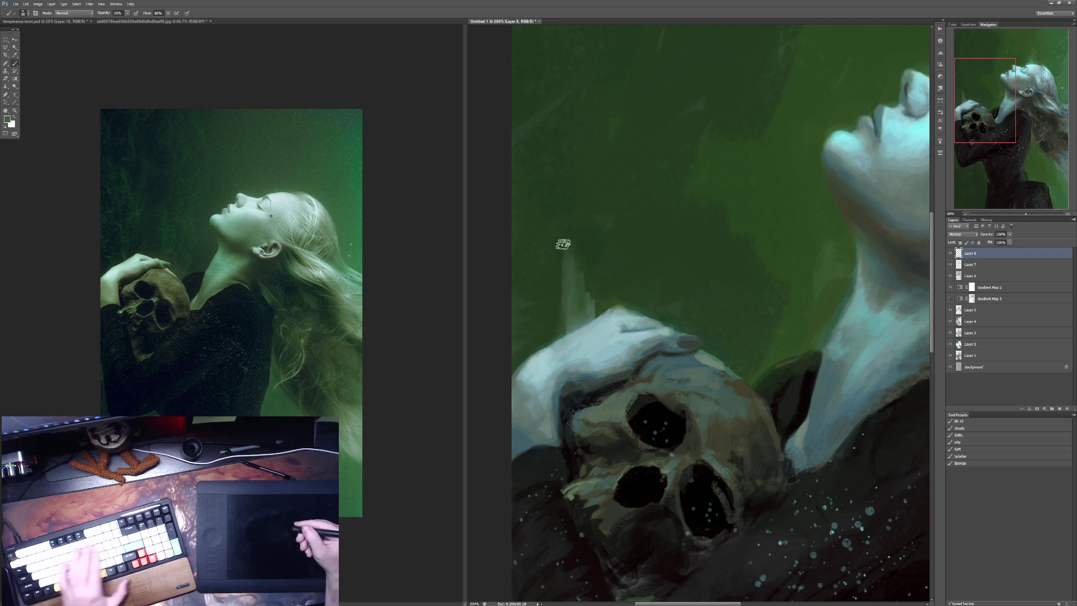
key("]")
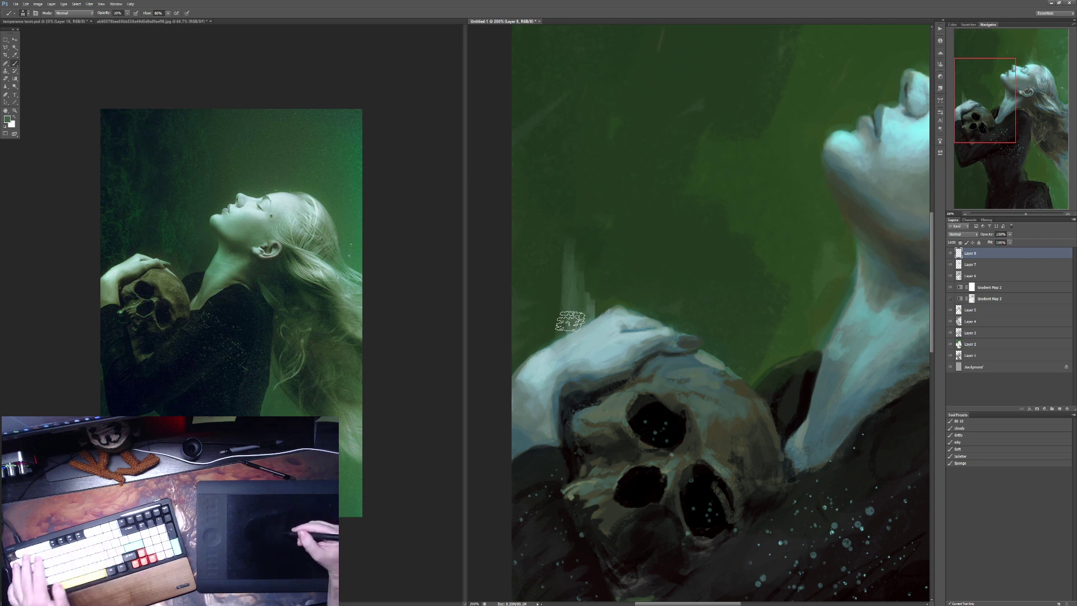
left_click(596, 186, "alt")
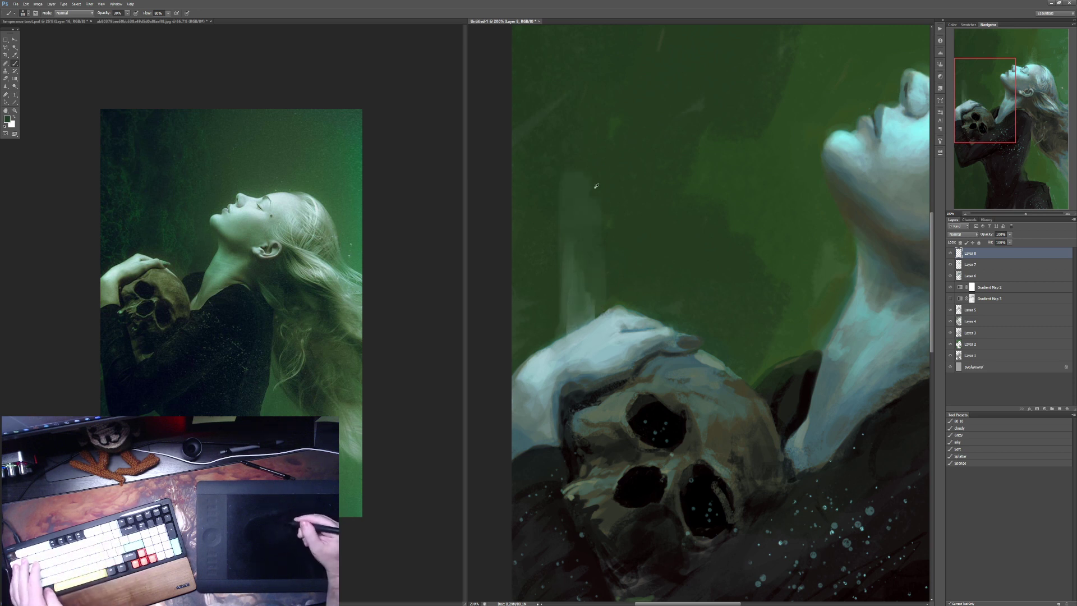
key("4")
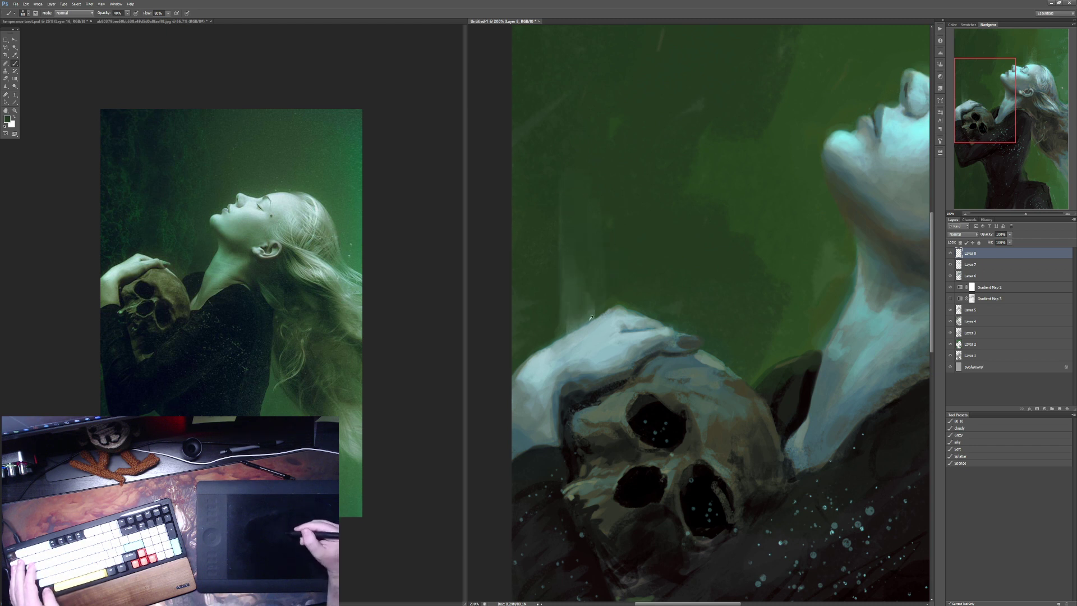
left_click_drag(563, 298, 566, 336)
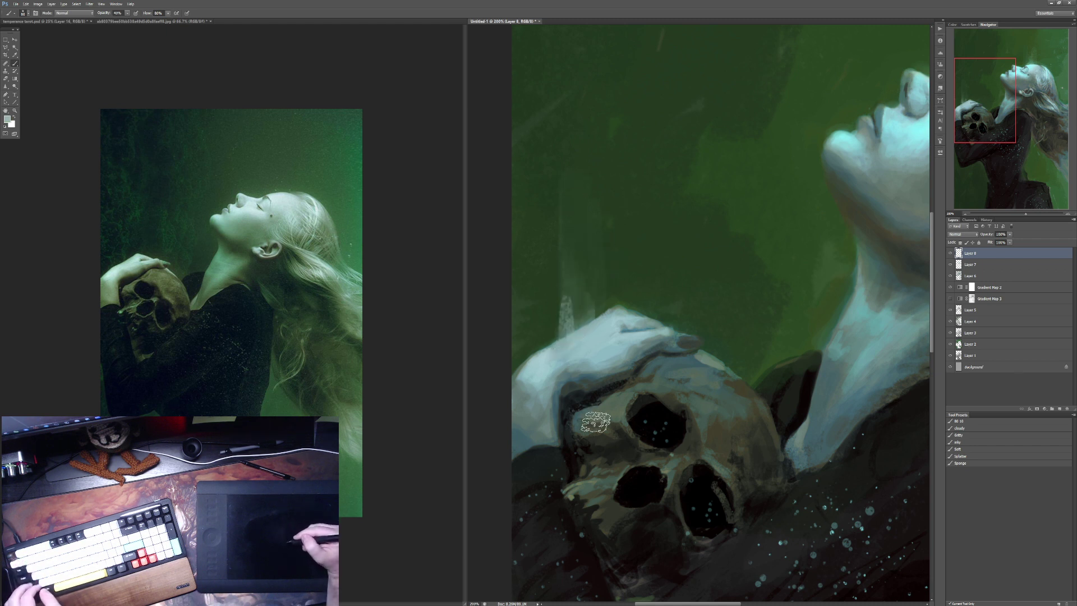
Step: Sample green background and hand-edge colours, then pan the view left
left_click(574, 320, "alt")
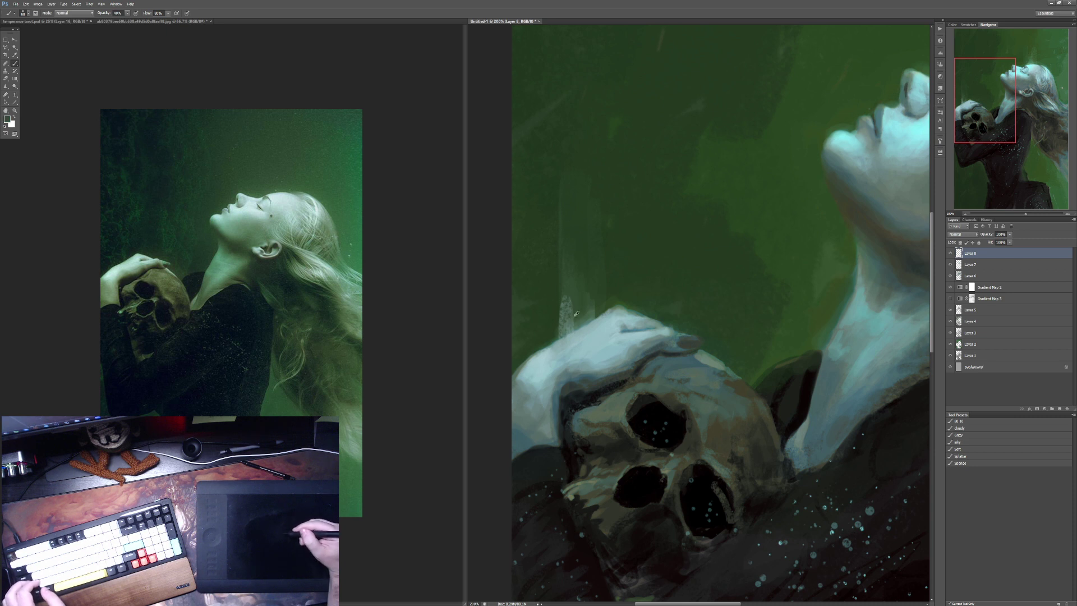
left_click(561, 332, "alt")
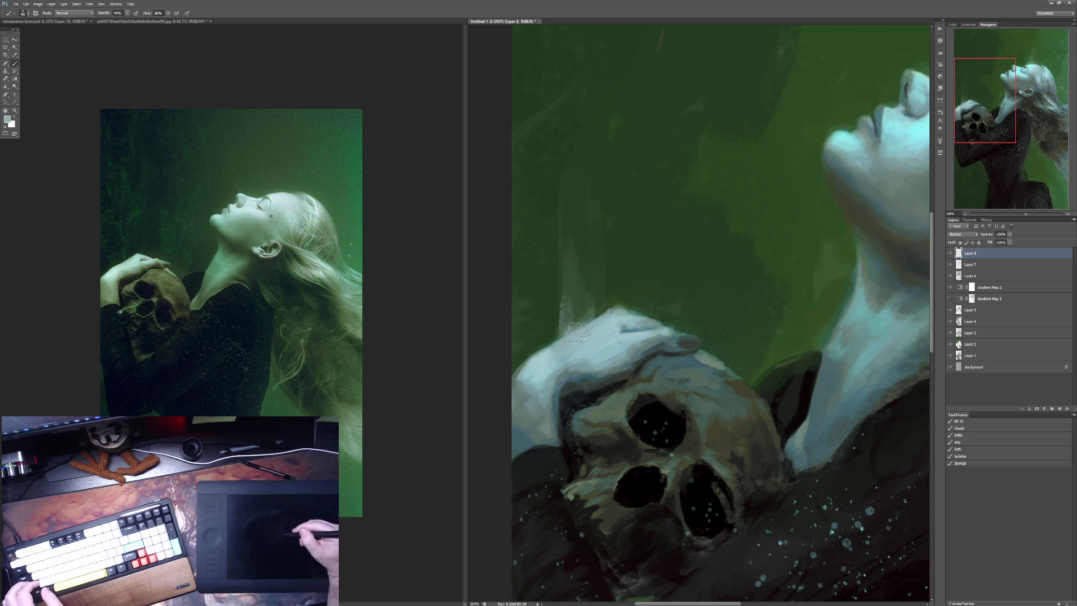
left_click(576, 321, "alt")
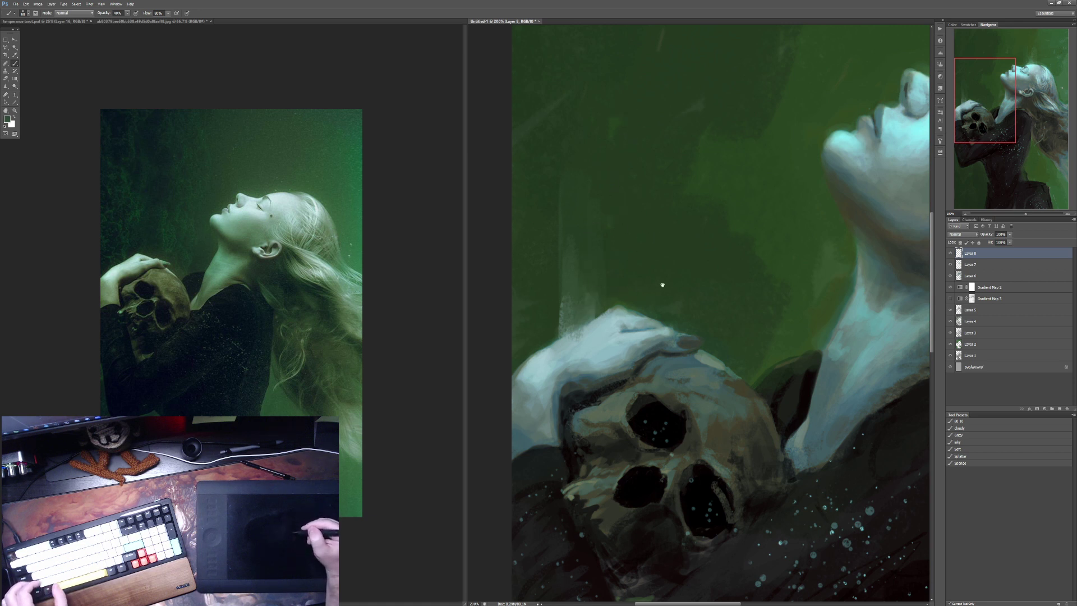
left_click_drag(658, 287, 598, 281)
scroll(598, 281, "down", 3)
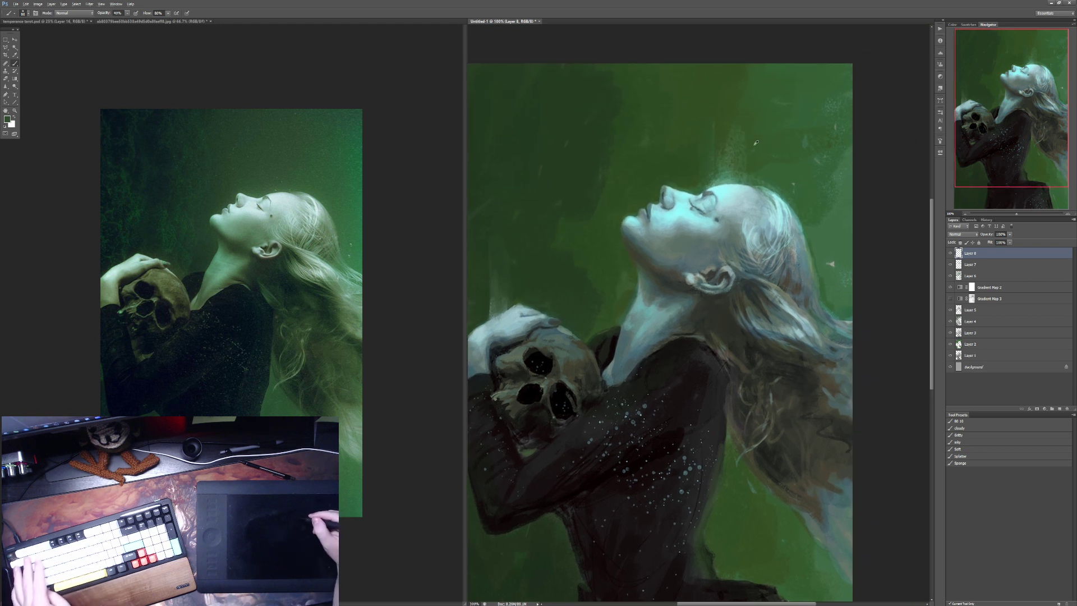
Step: Paint a faint 10% light cyan streak above the head, undo it and repaint it
key("3")
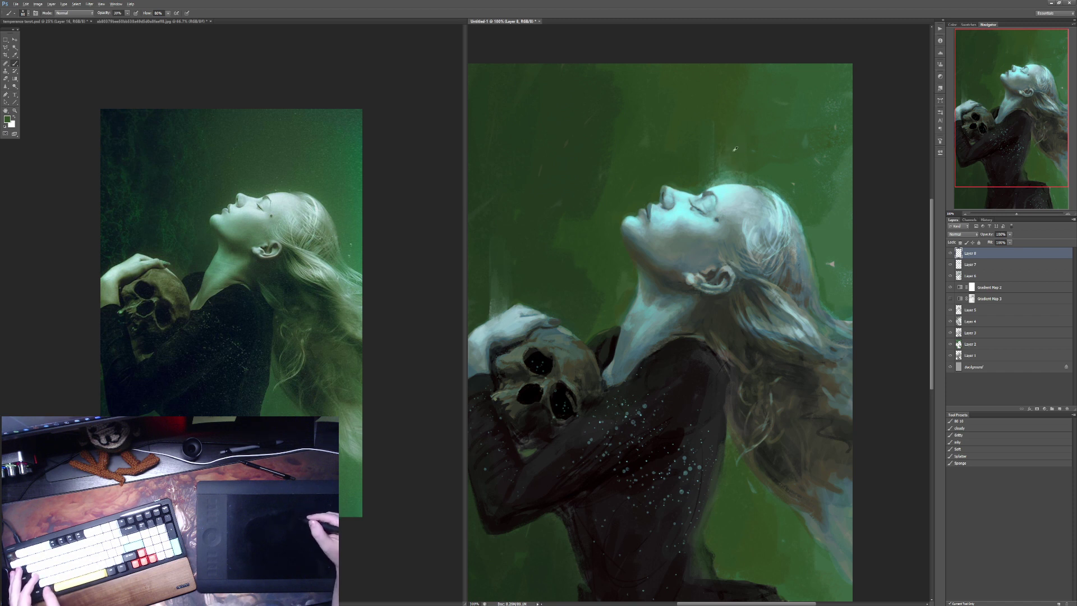
left_click(733, 181, "alt")
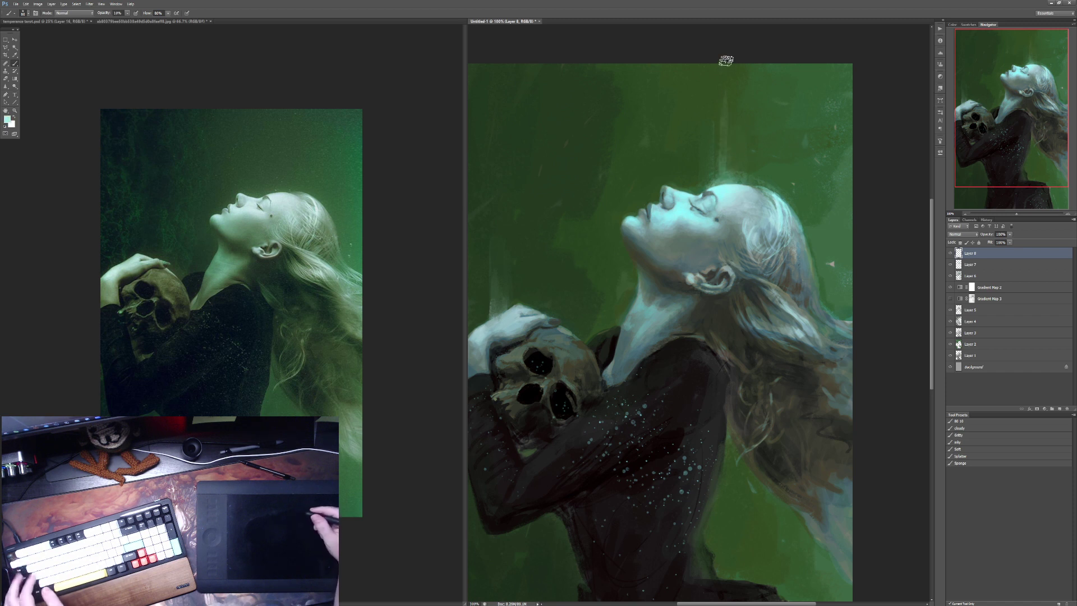
key("1")
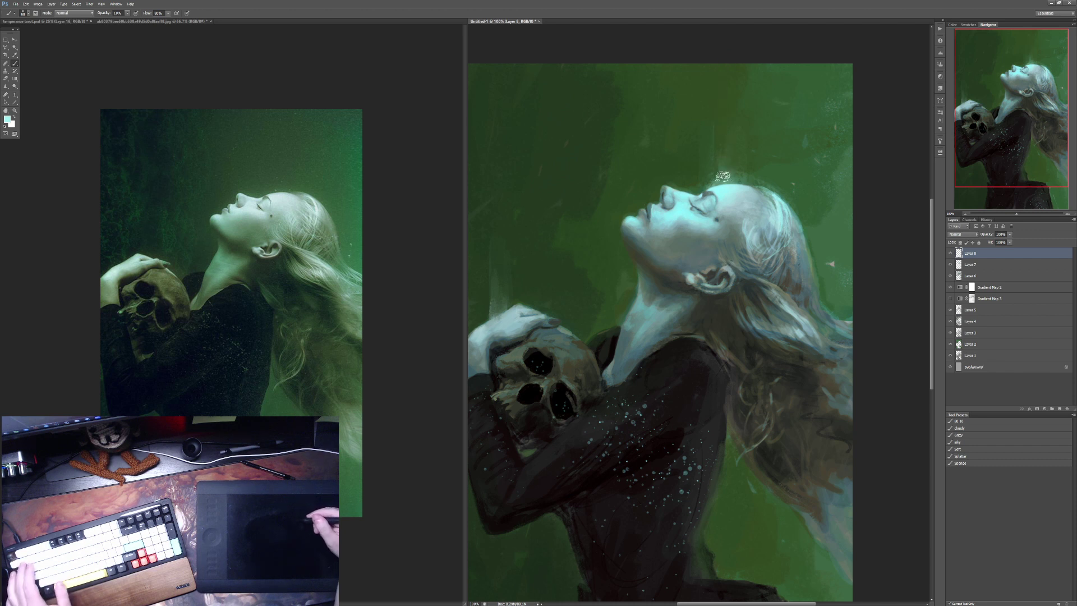
left_click_drag(722, 175, 722, 96)
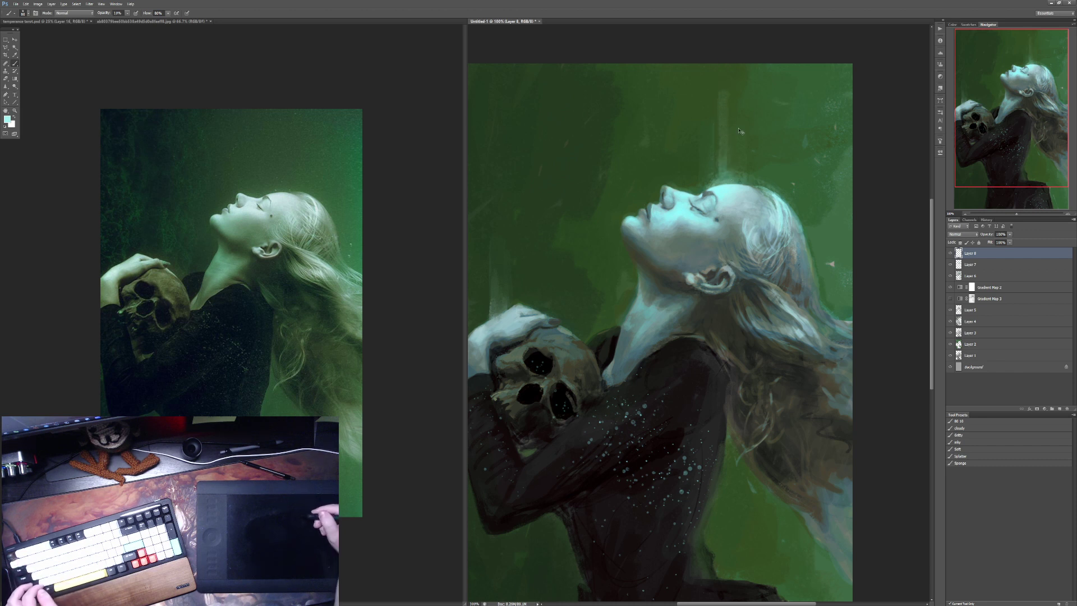
key("ctrl+z")
left_click_drag(724, 171, 724, 114)
Step: Sample background green and set brush opacity to 34%, then 30%
key("3")
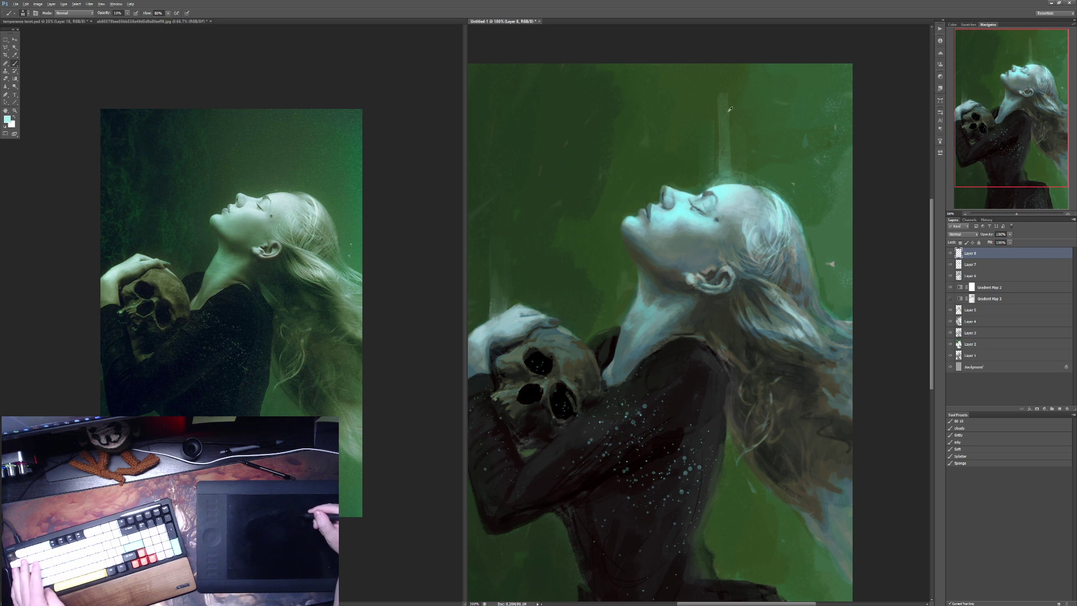
left_click(732, 91, "alt")
key("3")
key("4")
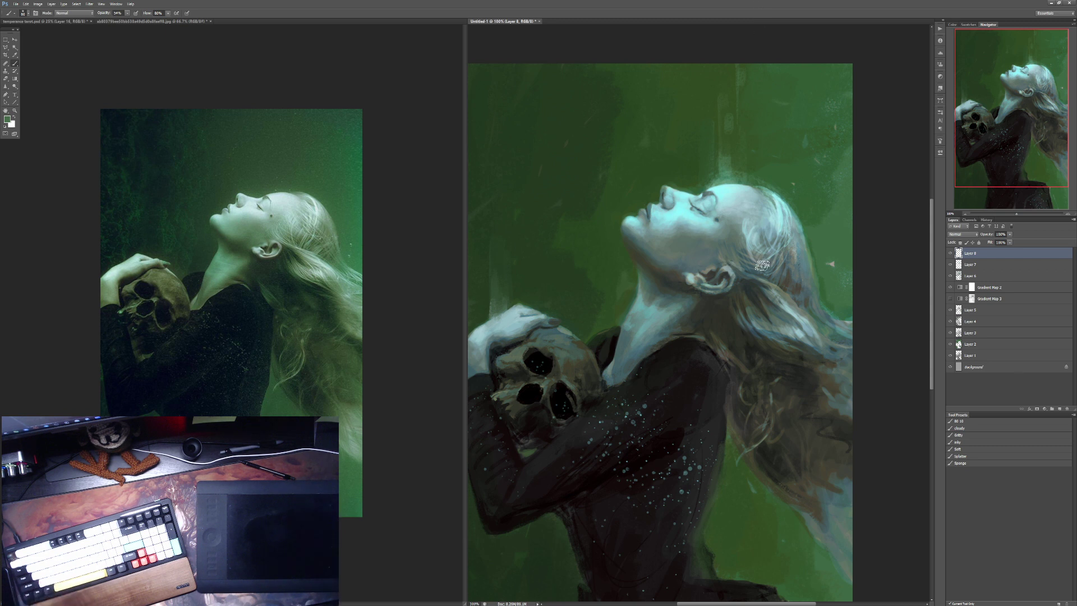
key("3")
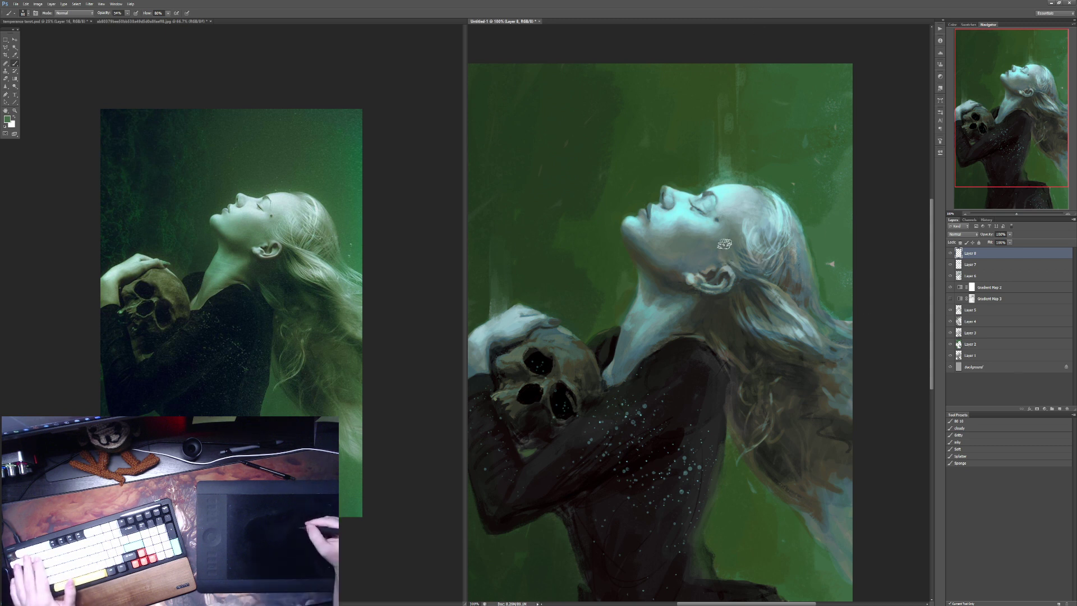
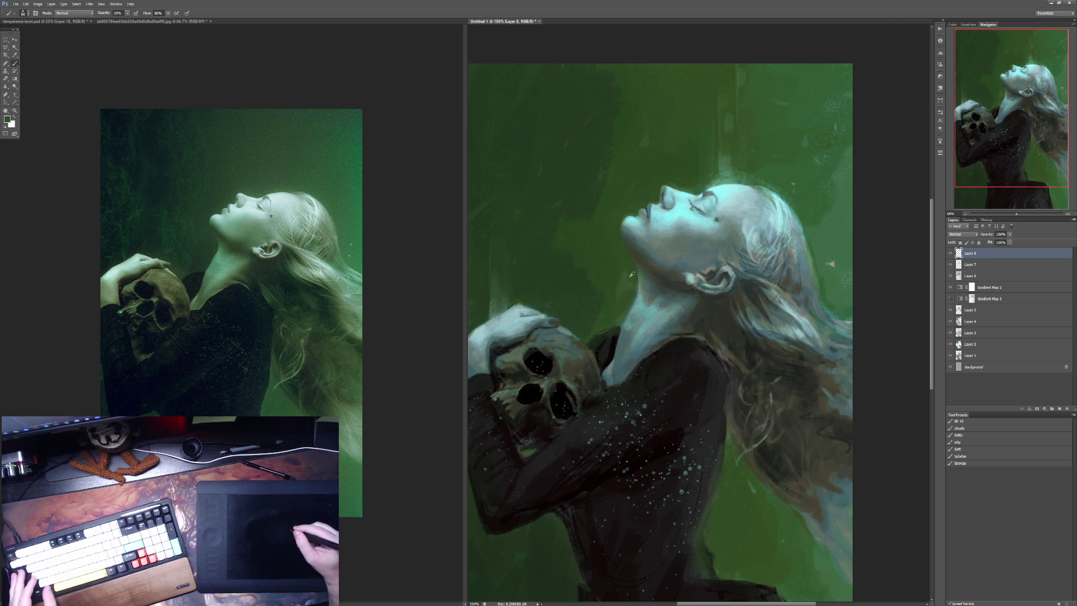
Step: Paint a pale stroke into the right-edge hair at 50% opacity, then sample a darker hair tone at 40%
key("8")
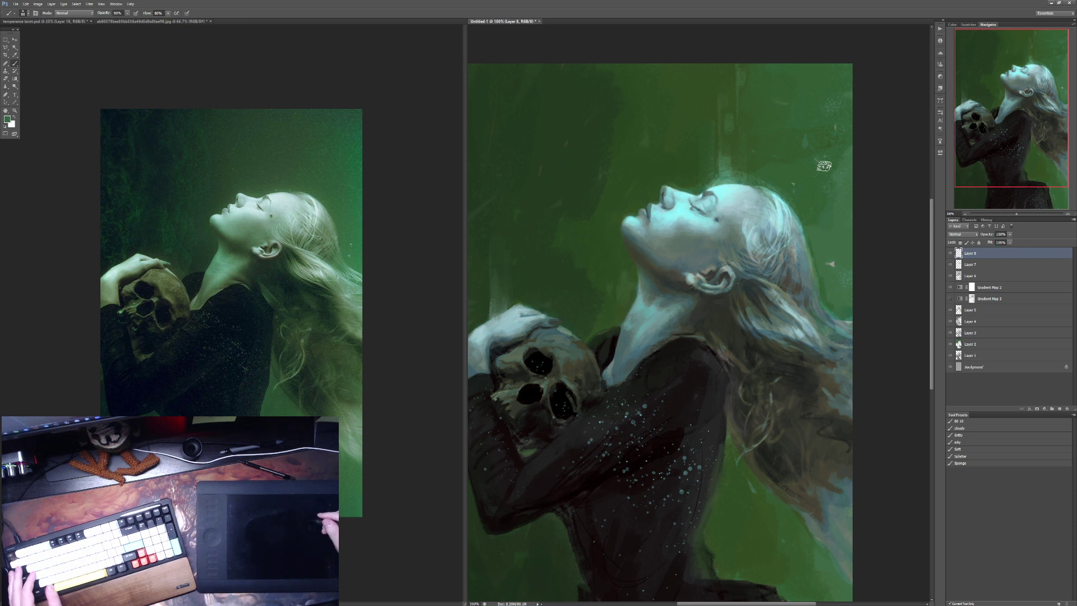
key("5")
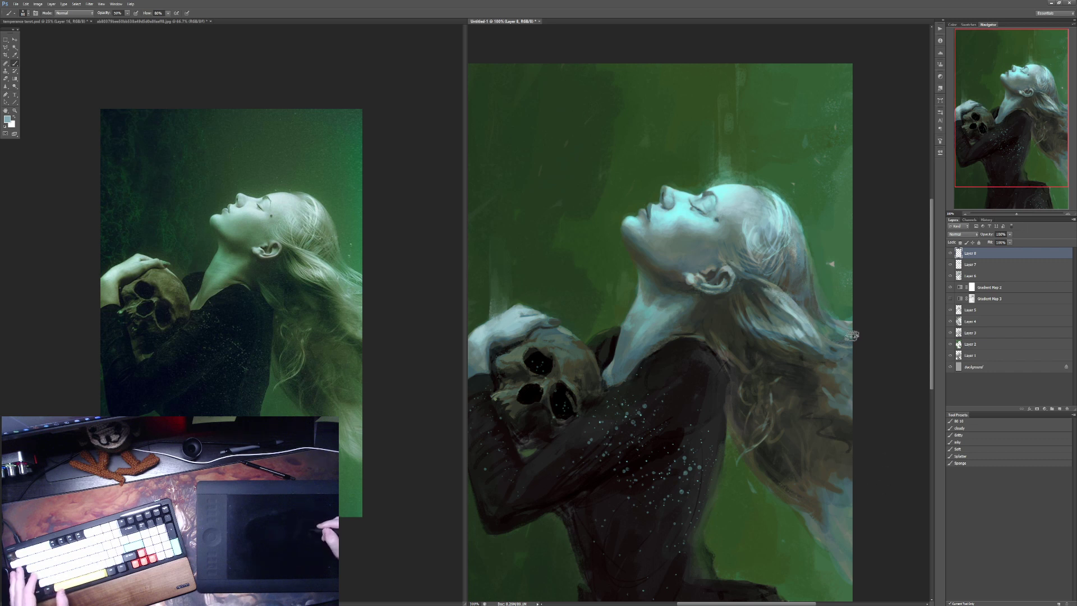
left_click_drag(820, 392, 859, 418)
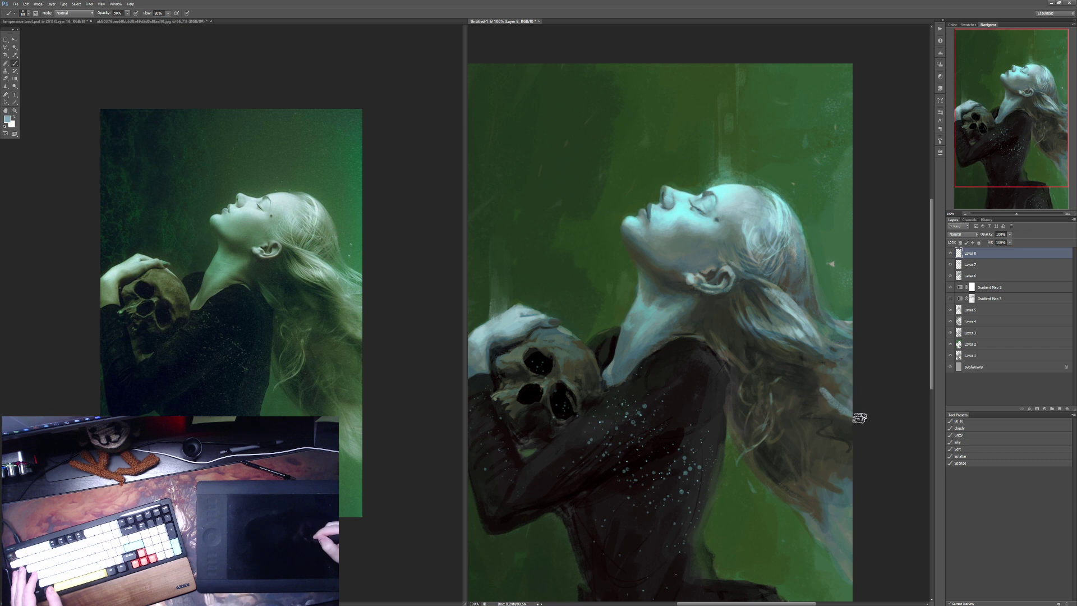
left_click(846, 410, "alt")
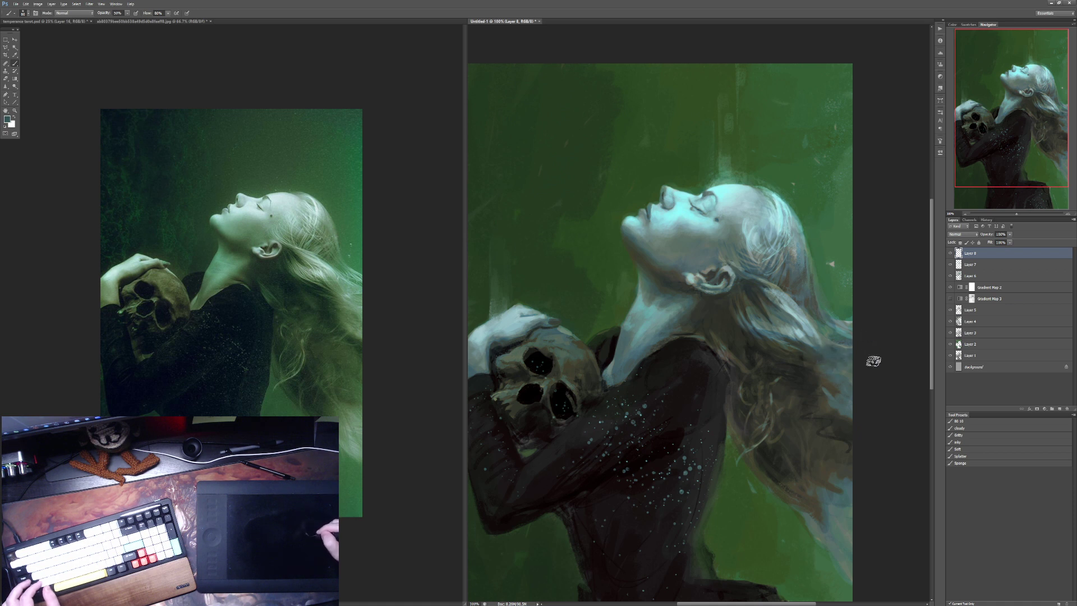
key("4")
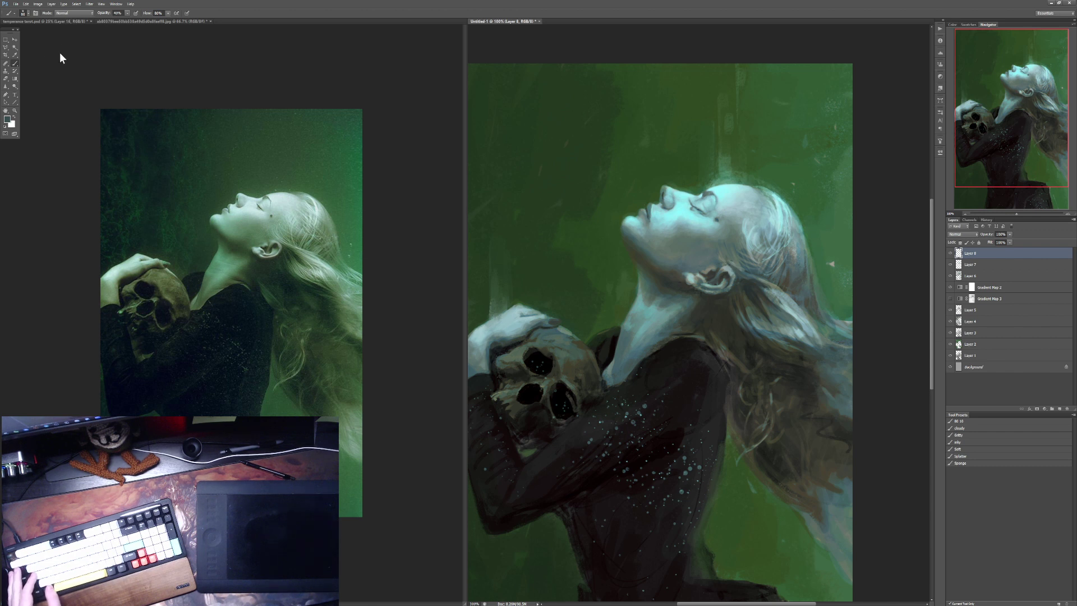
left_click(66, 21)
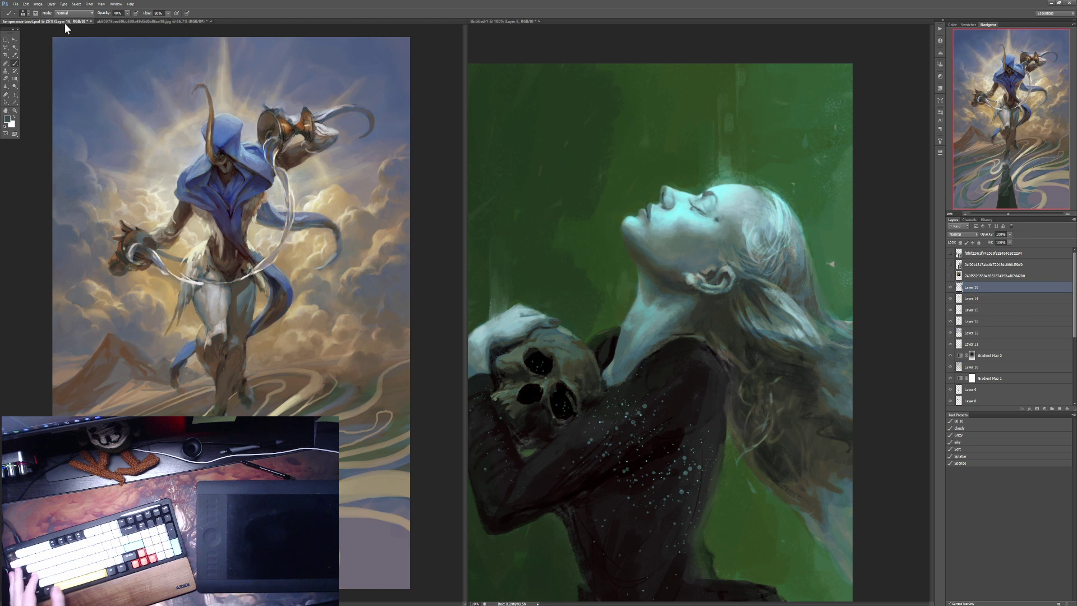
left_click(126, 20)
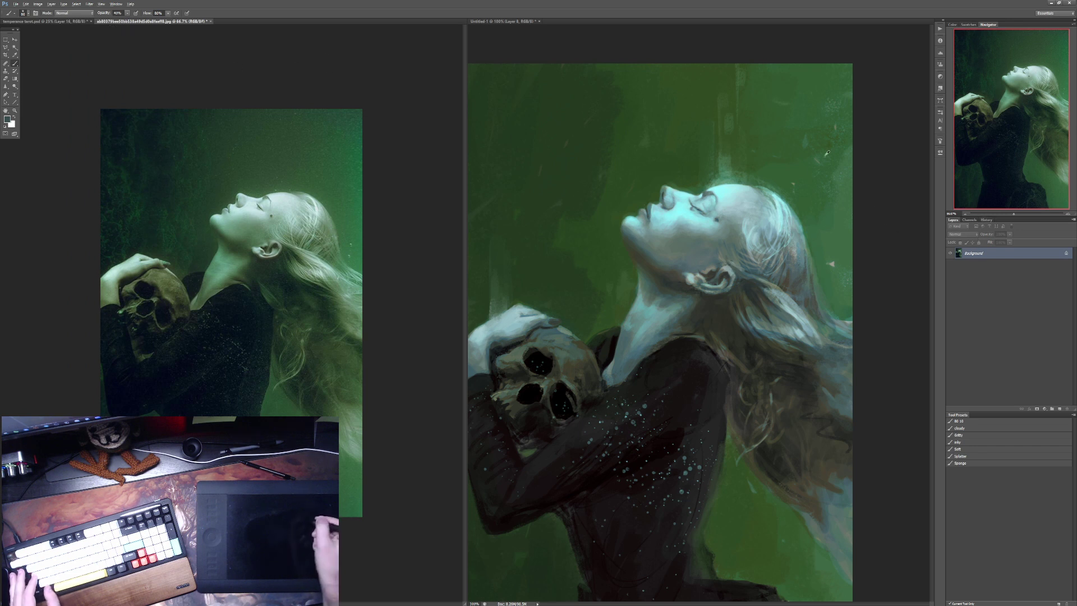
left_click(769, 181)
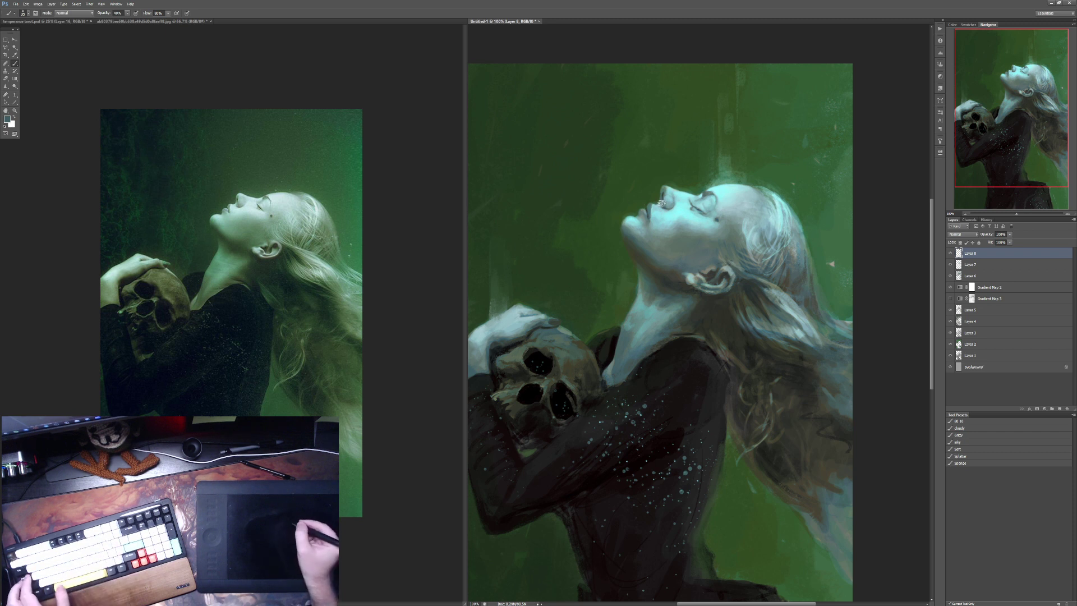
Step: At 200% zoom, sample a muted grey-blue from the hand at 30% opacity, then zoom back out
key("1")
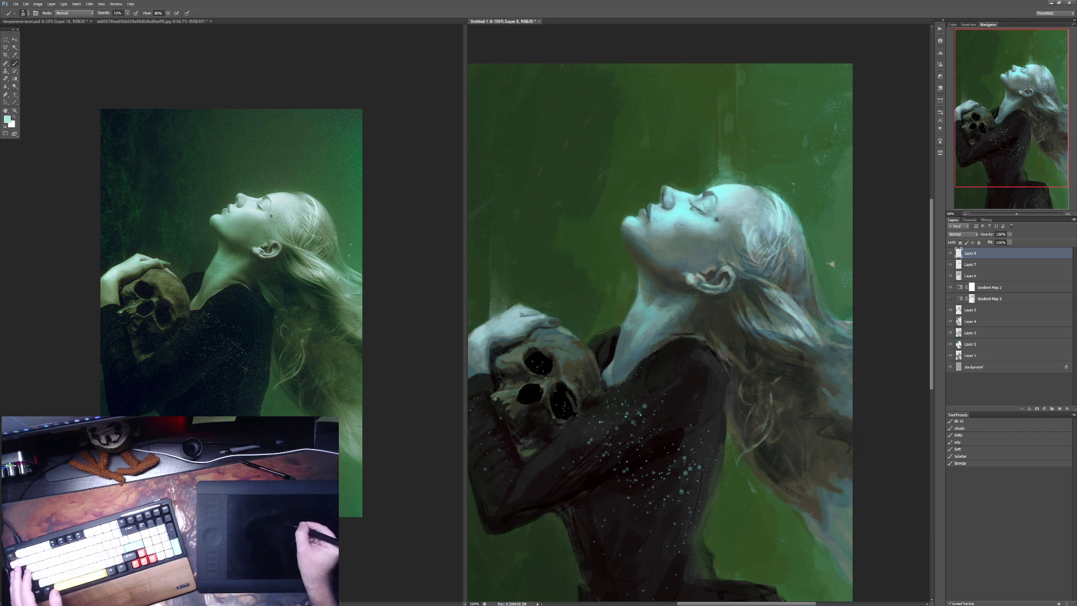
scroll(604, 319, "up", 1)
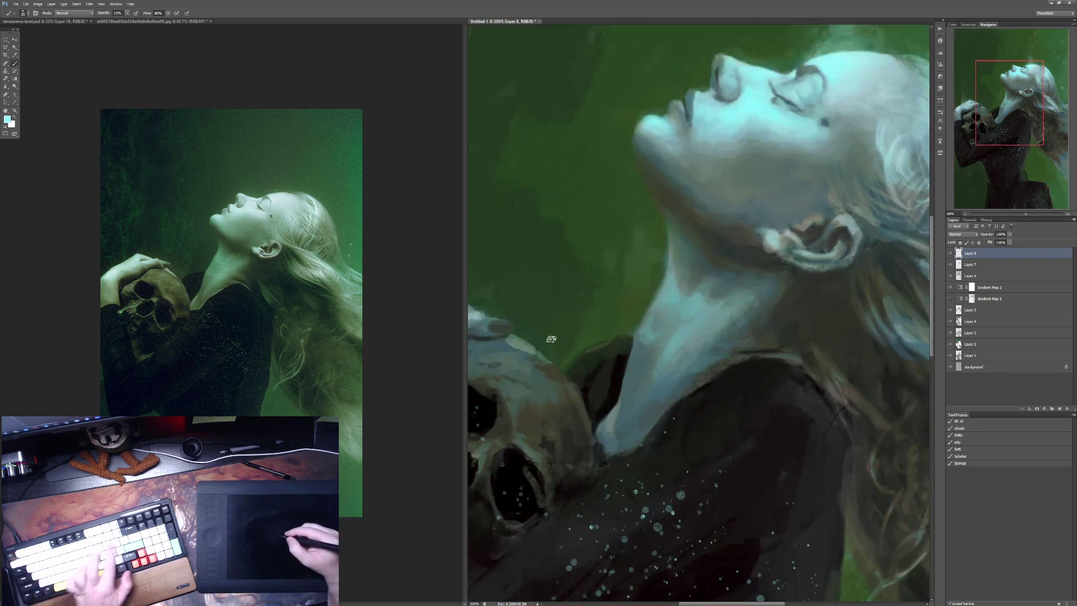
key("8")
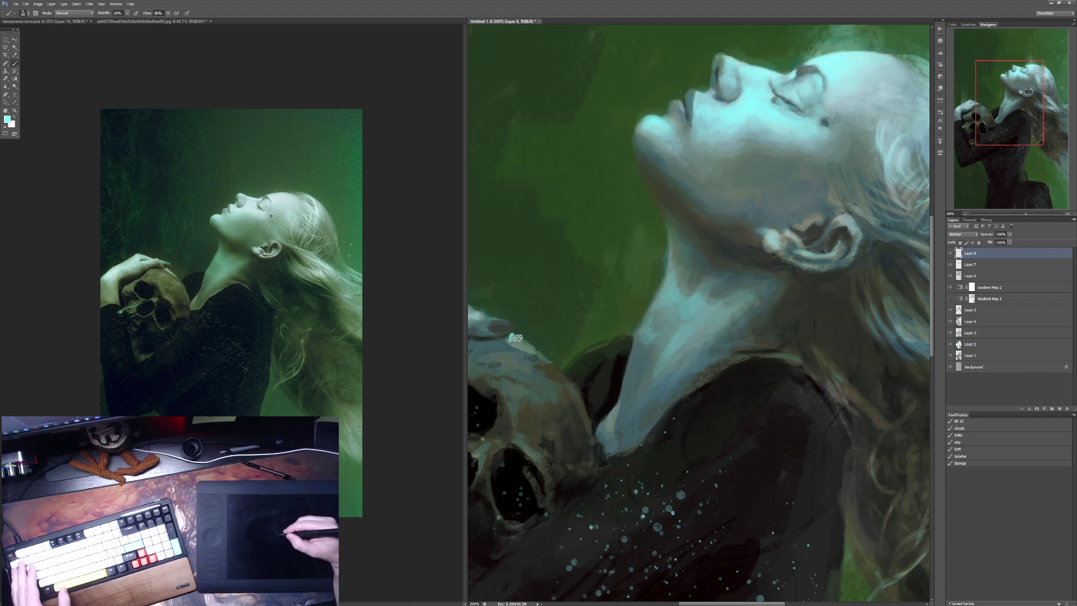
key("3")
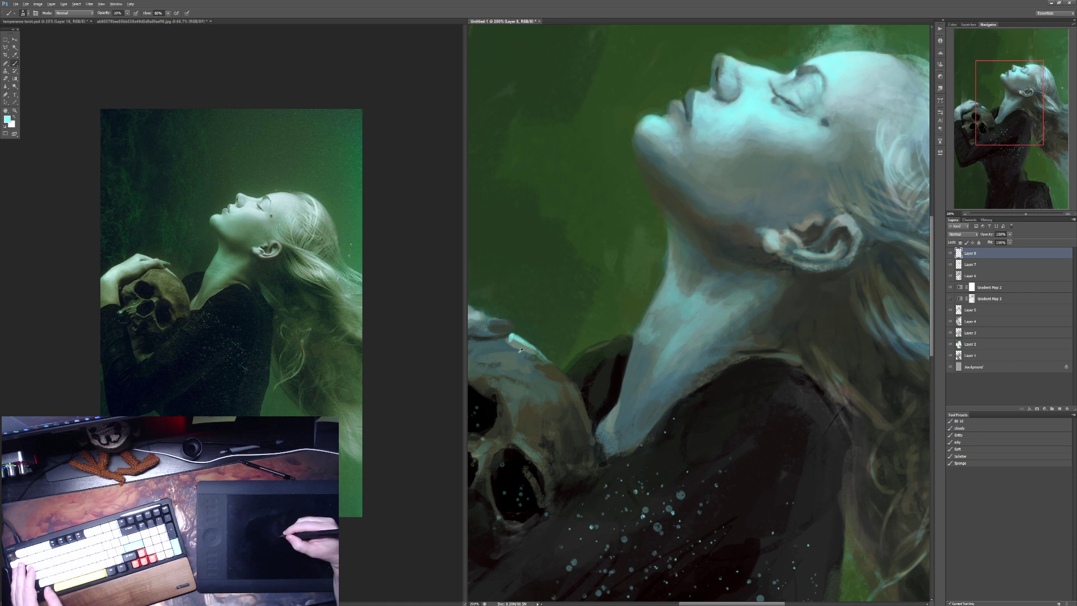
left_click(510, 340, "alt")
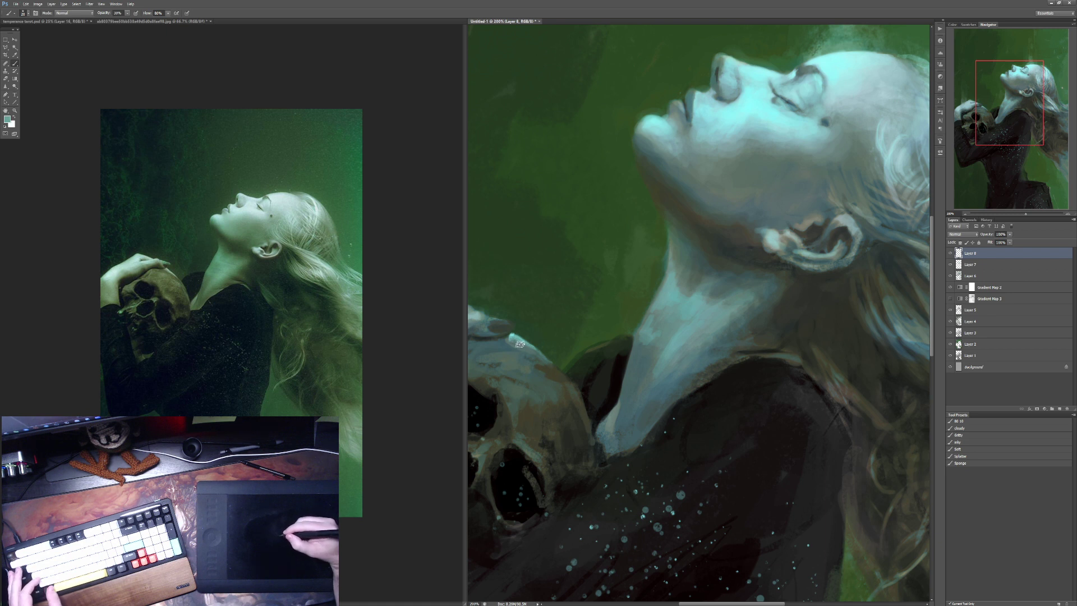
left_click_drag(544, 373, 581, 365)
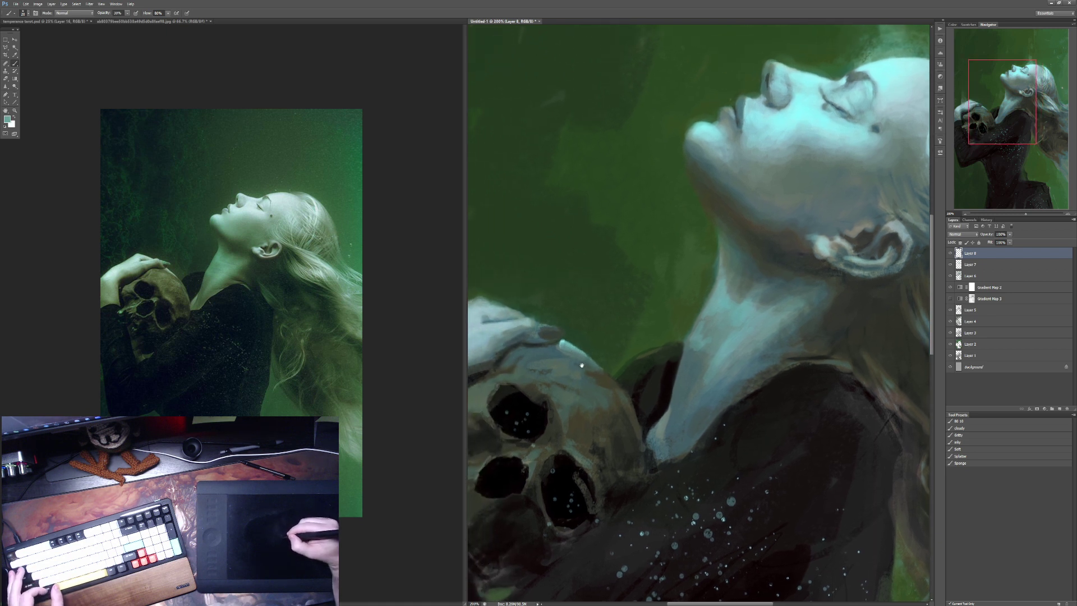
key("ctrl+minus")
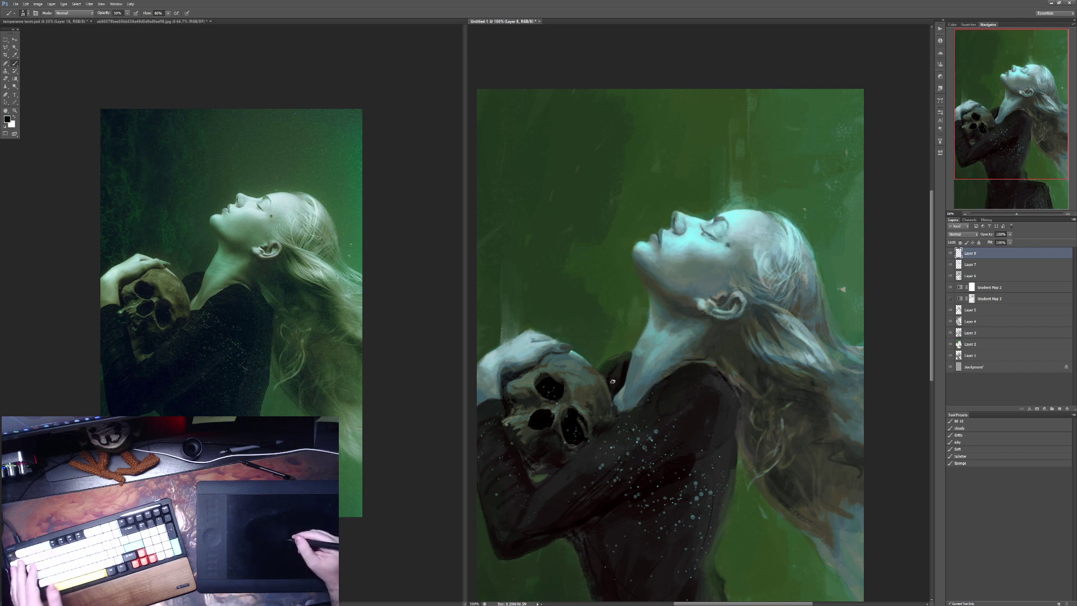
Step: Sample a light teal from the face and paint it at 10% opacity with brush size 40
key("4")
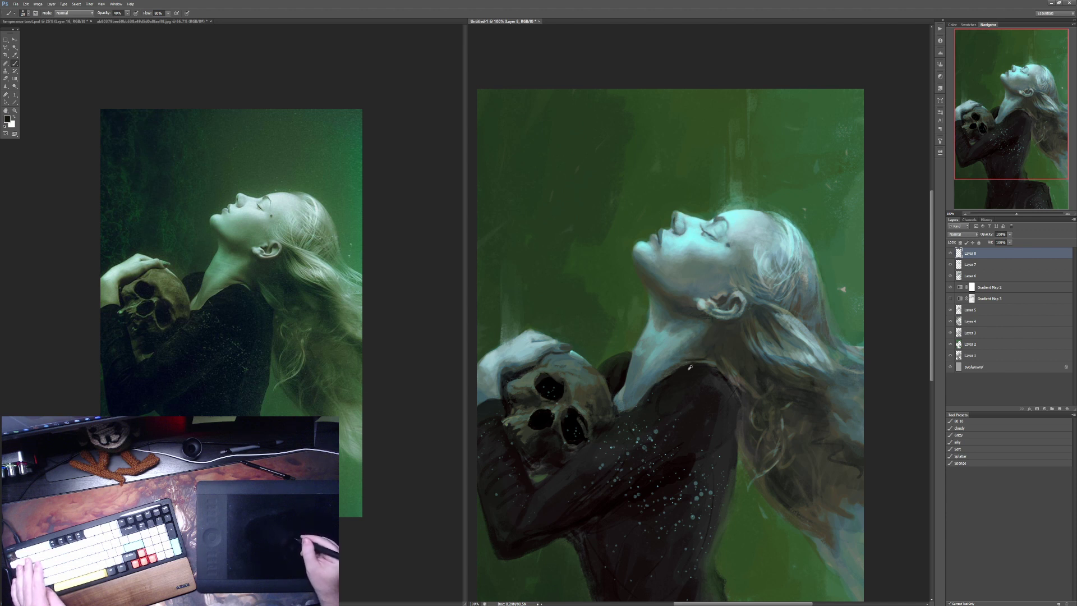
key("3")
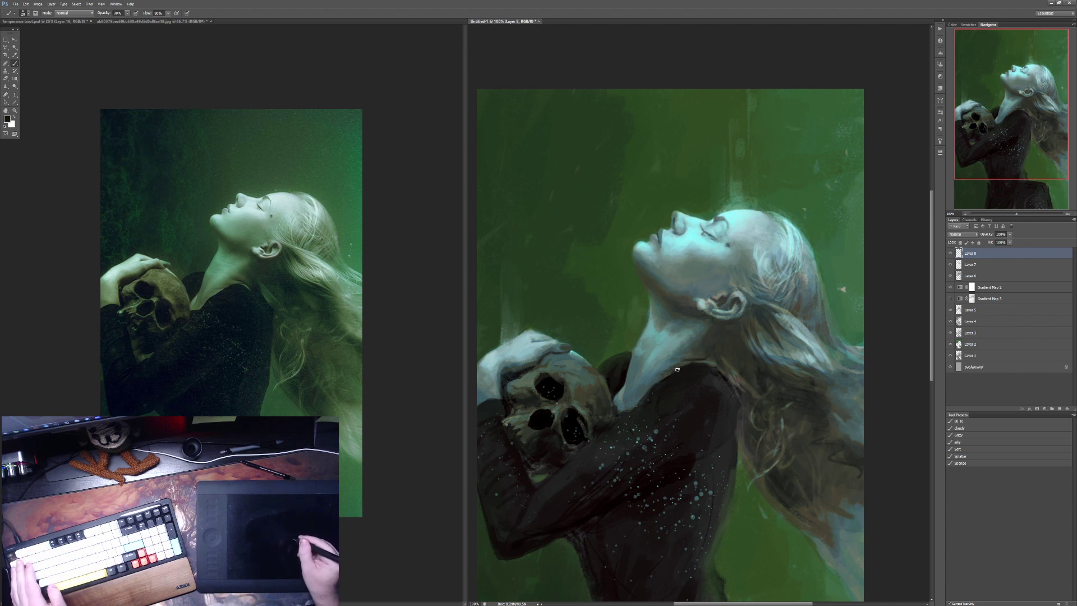
key("2")
left_click(673, 371, "alt")
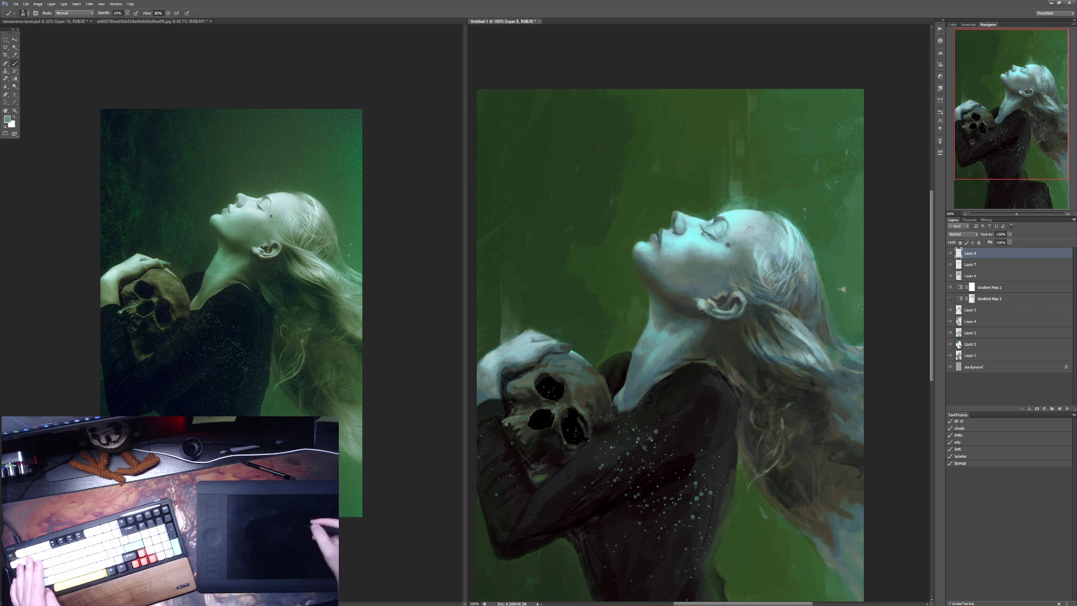
key("7")
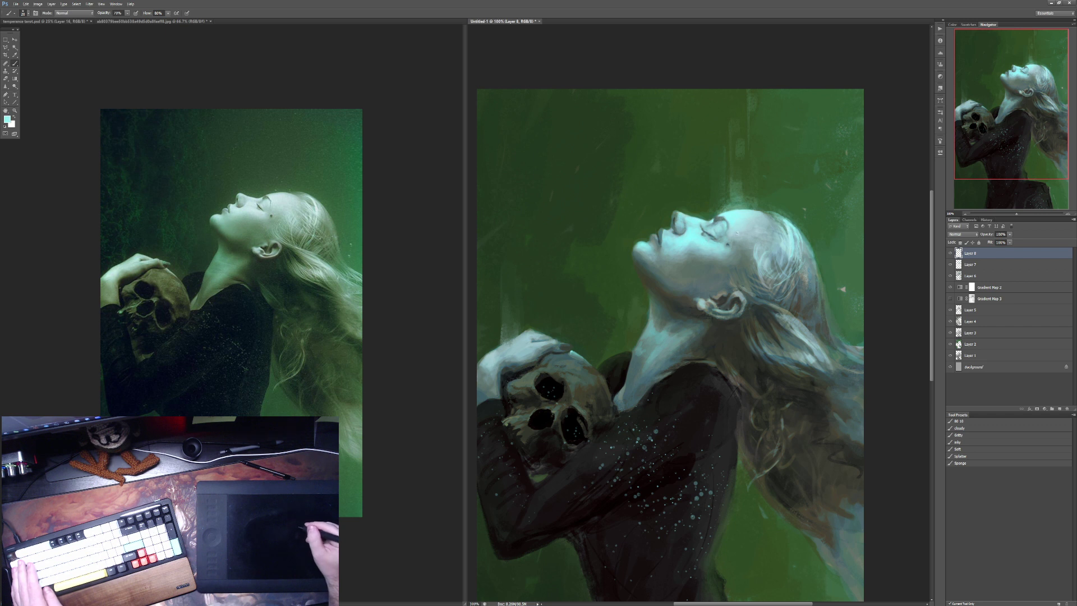
key("1")
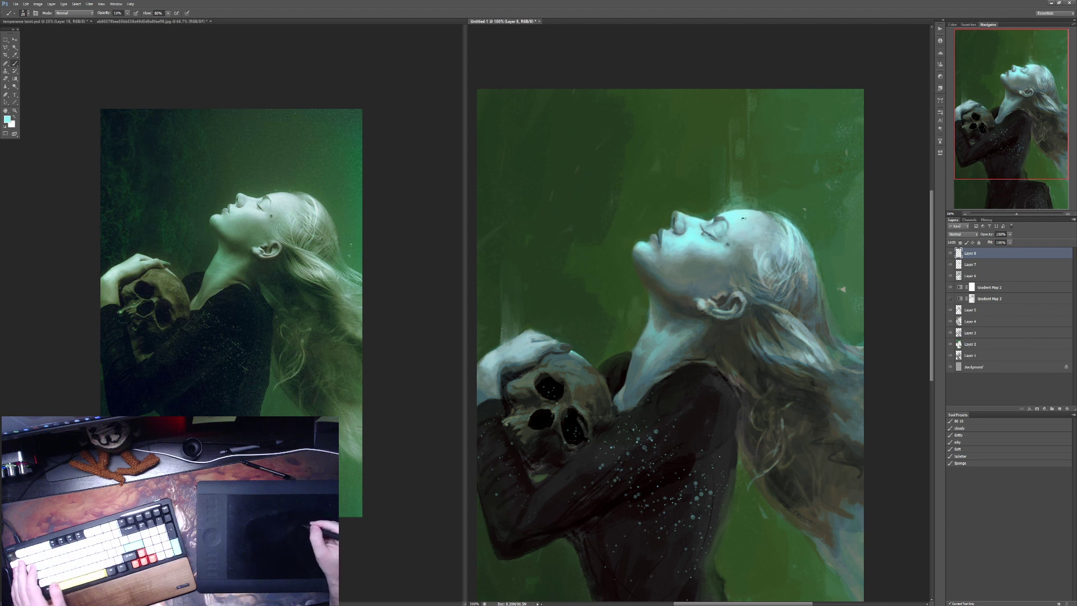
key("bracketright")
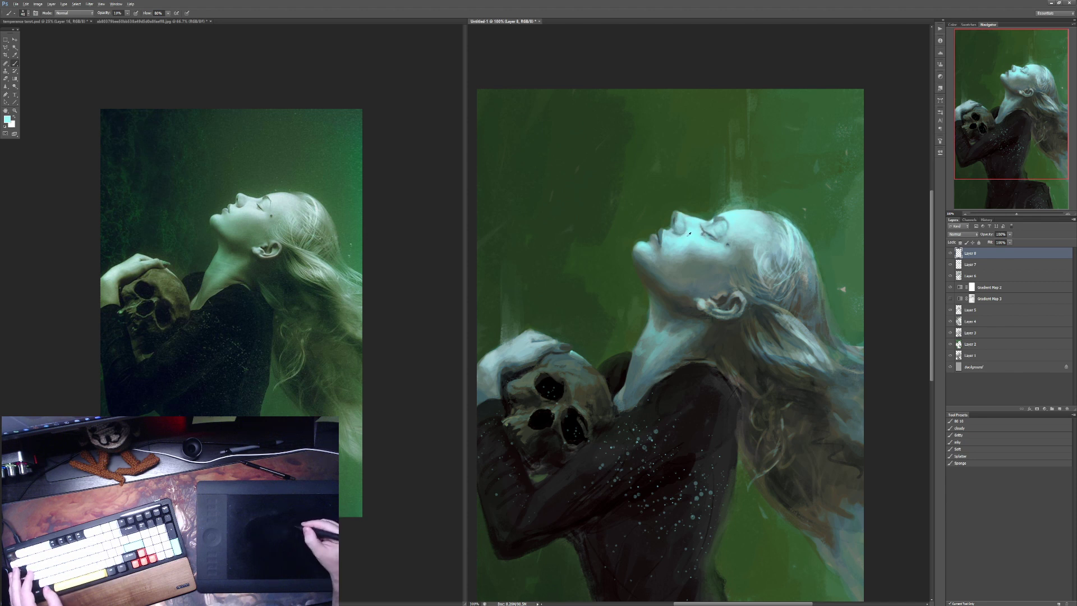
Step: Sample a slightly darker skin tone, then a light cyan, from the face at 20–30% opacity
key("4")
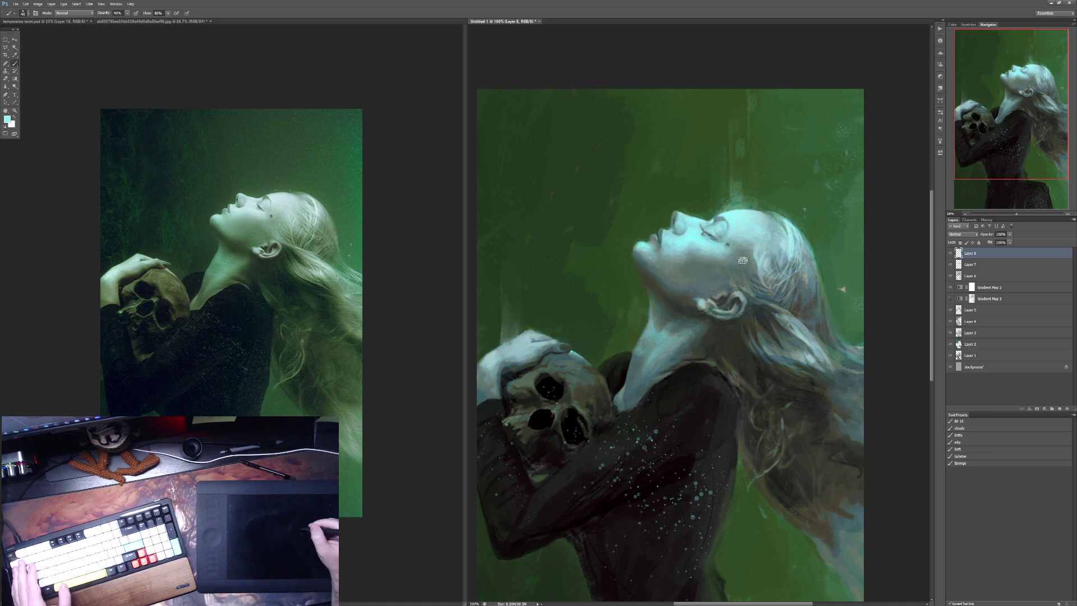
key("2")
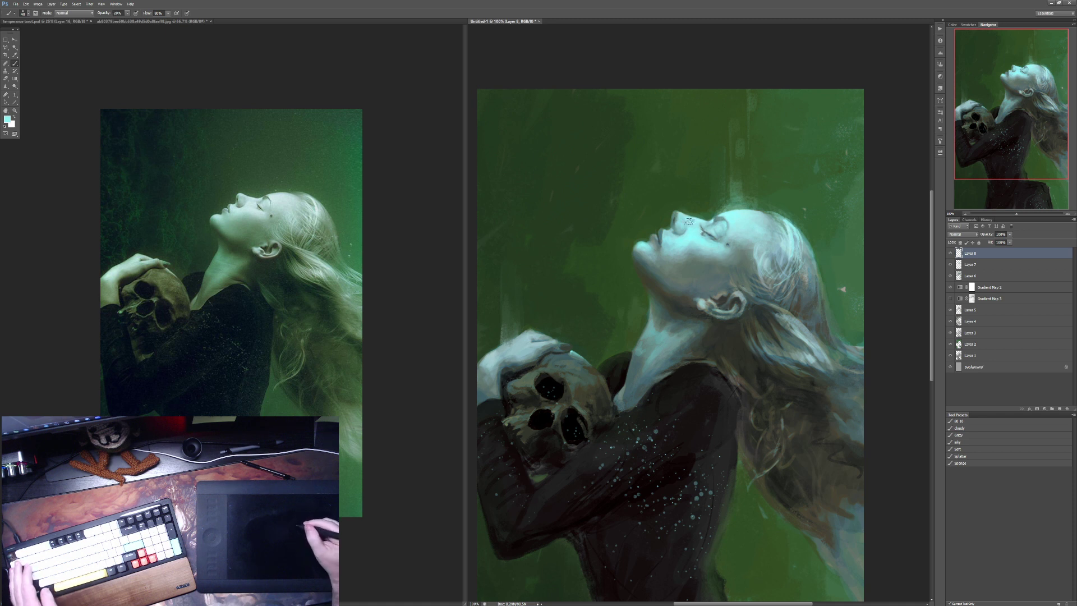
left_click(681, 228, "alt")
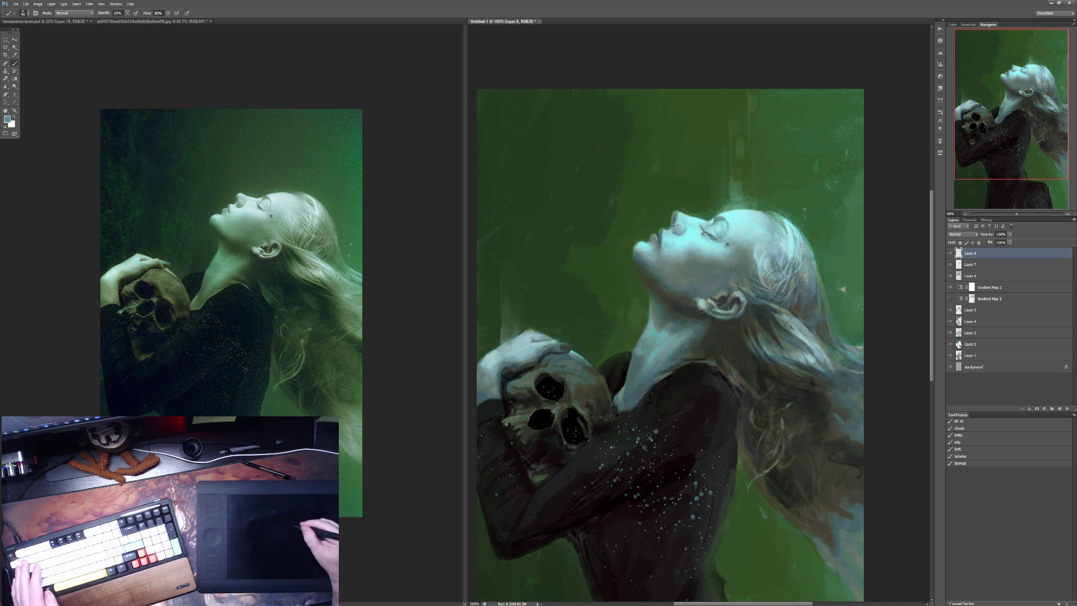
key("3")
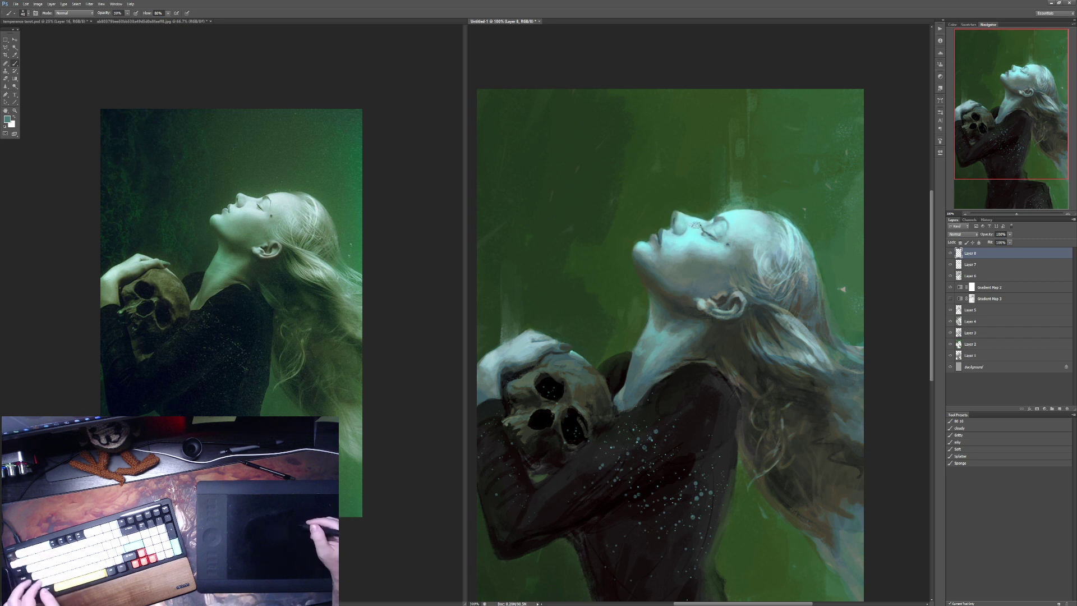
left_click(693, 231, "alt")
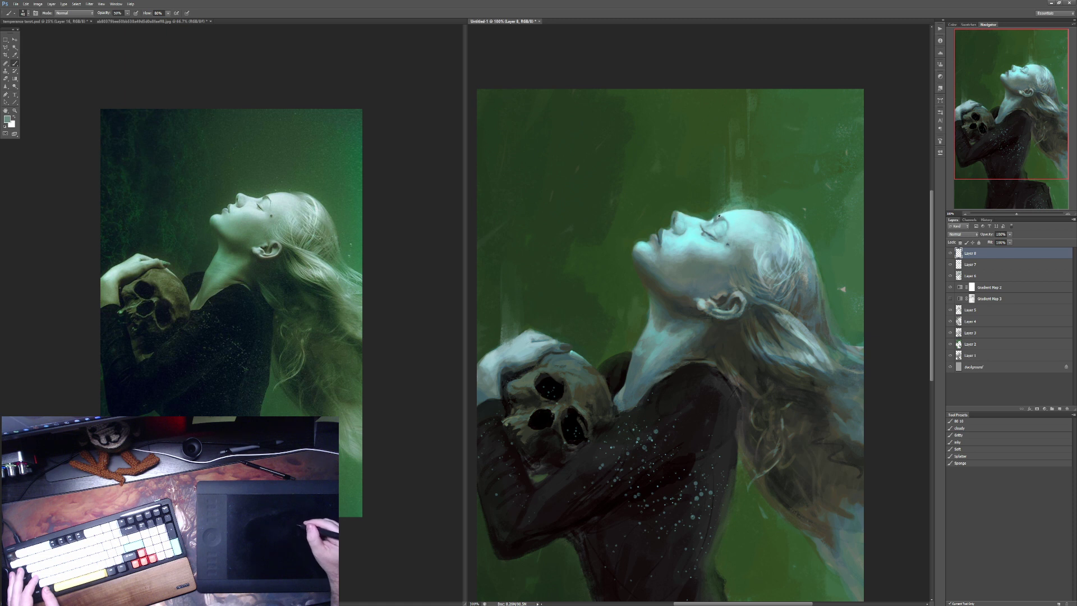
Step: Paint finer face detail with a smaller brush at 20% opacity, then zoom out to 66.7%
key("bracketleft")
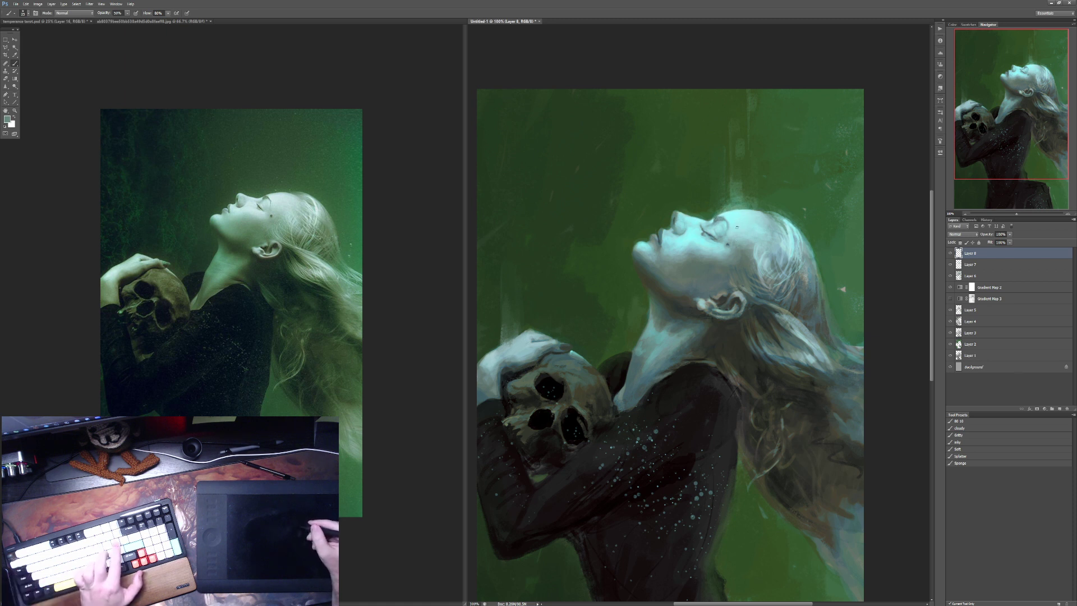
key("9")
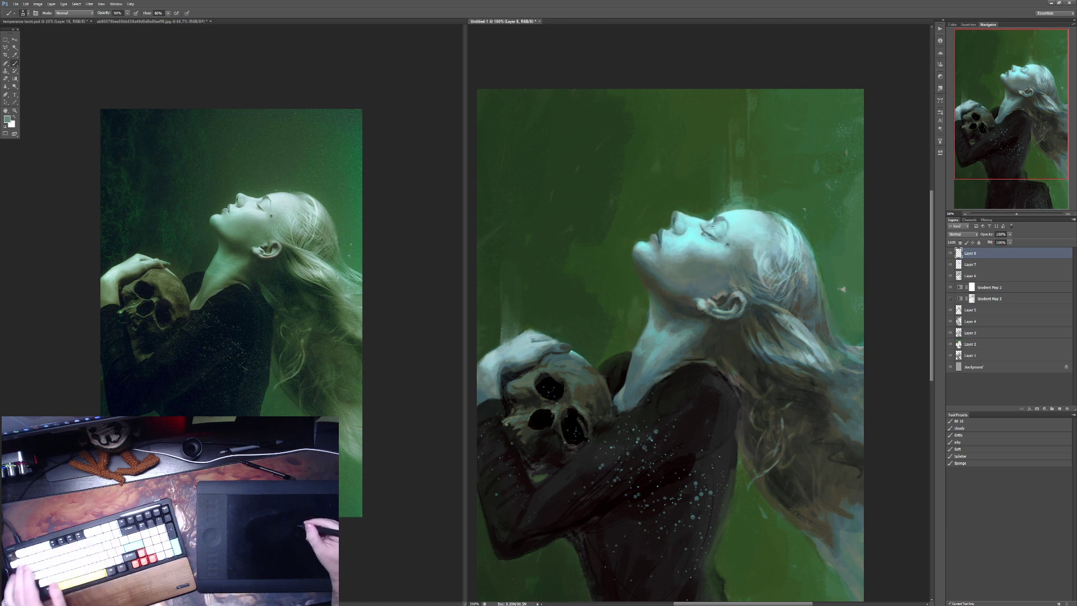
key("1")
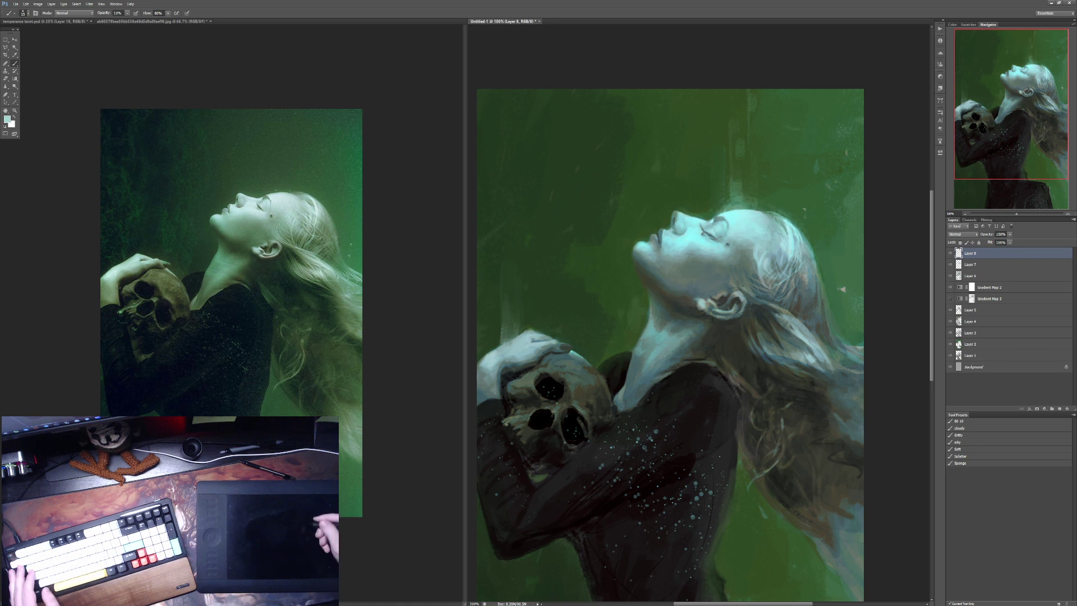
key("2")
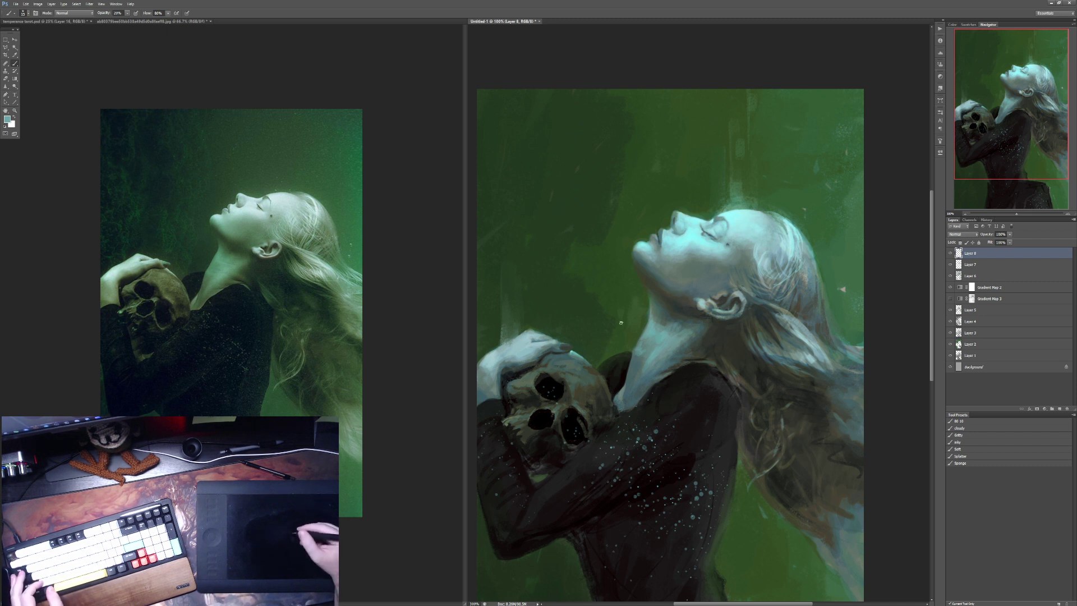
key("ctrl+space")
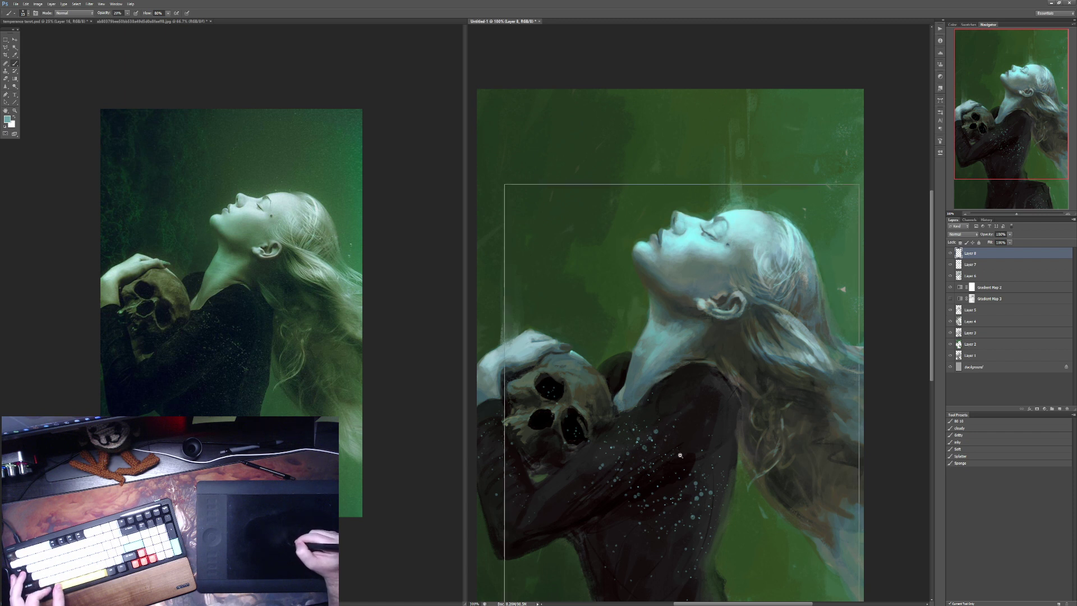
key("ctrl+minus")
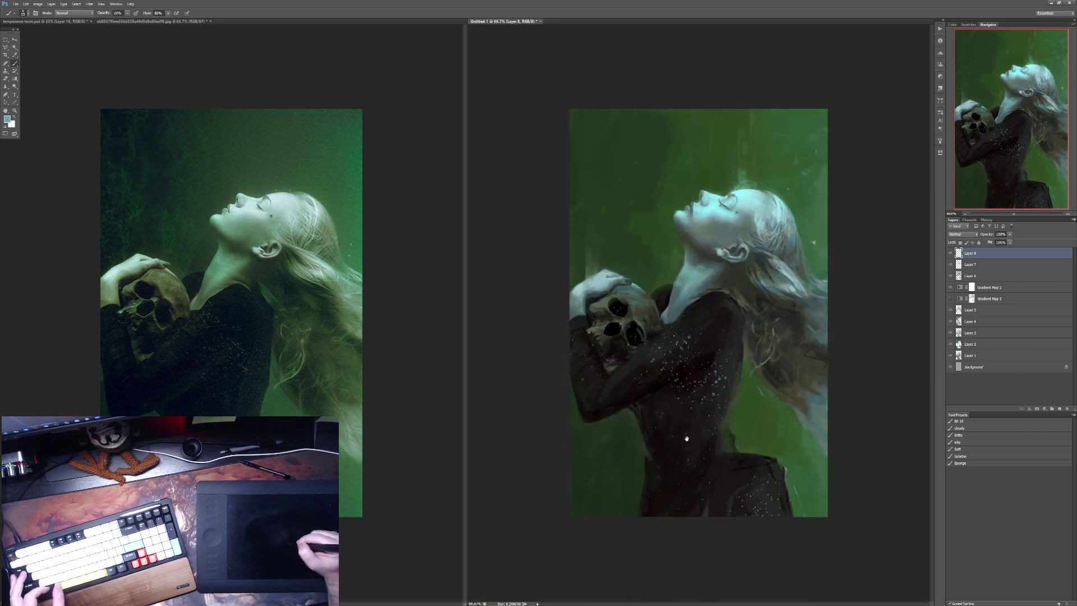
Step: Sample the canvas green and paint over the dark patch near the right edge at 90% opacity
left_click(801, 436, "alt")
key("9")
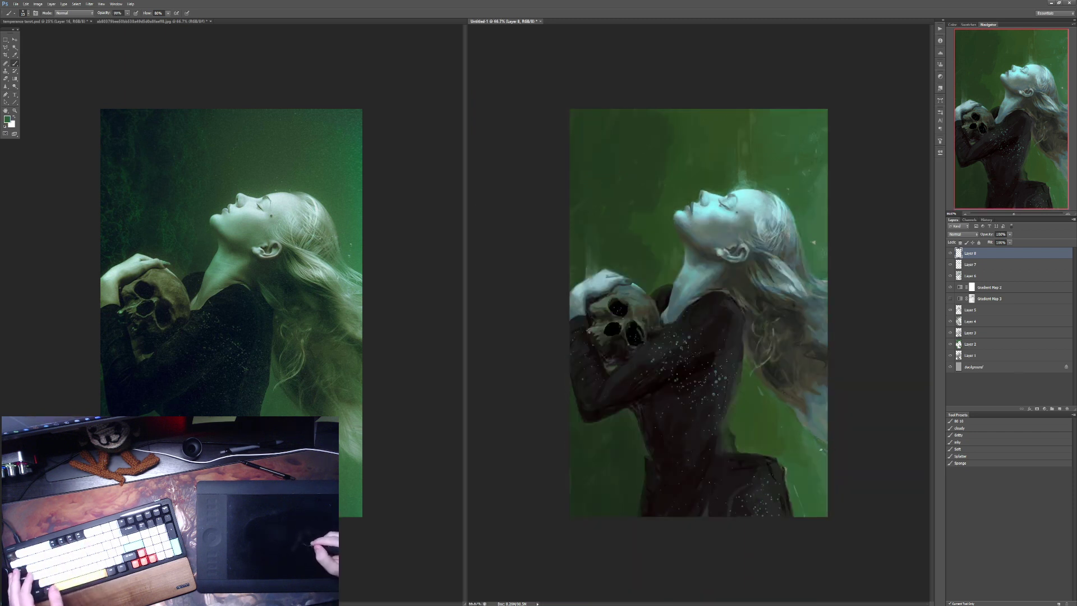
left_click_drag(816, 438, 827, 453)
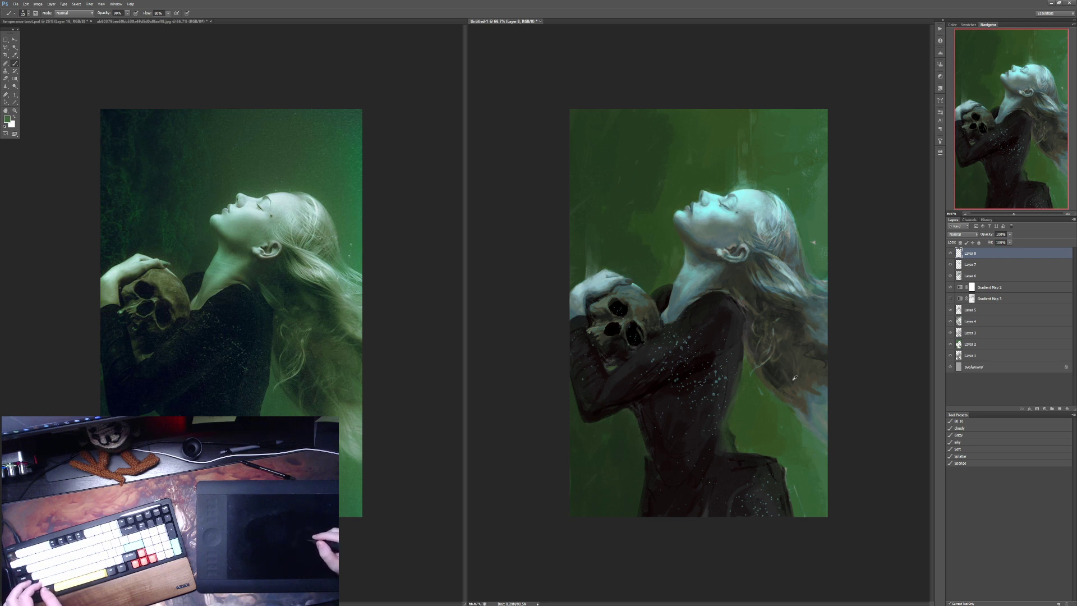
key("4")
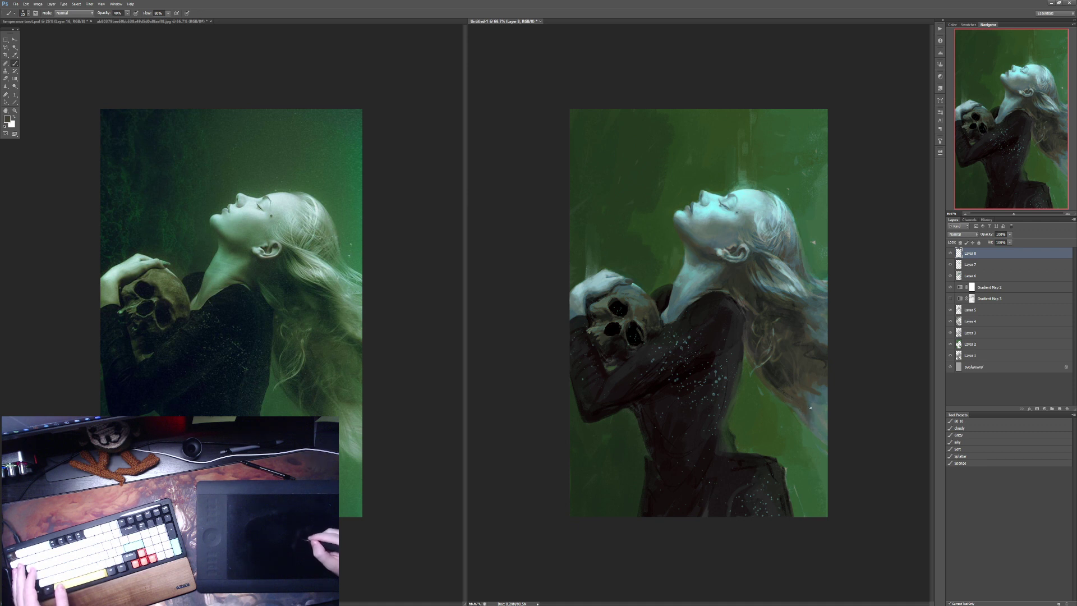
Step: Sample a brighter edge colour, then a darker background green, using a size-100 brush
left_click(822, 416, "alt")
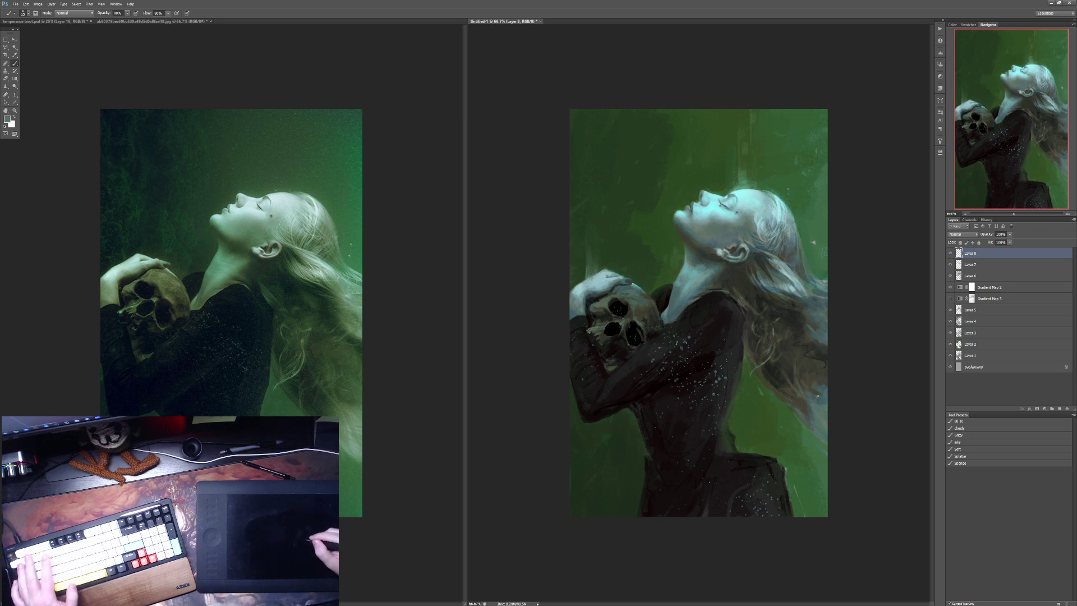
key("2")
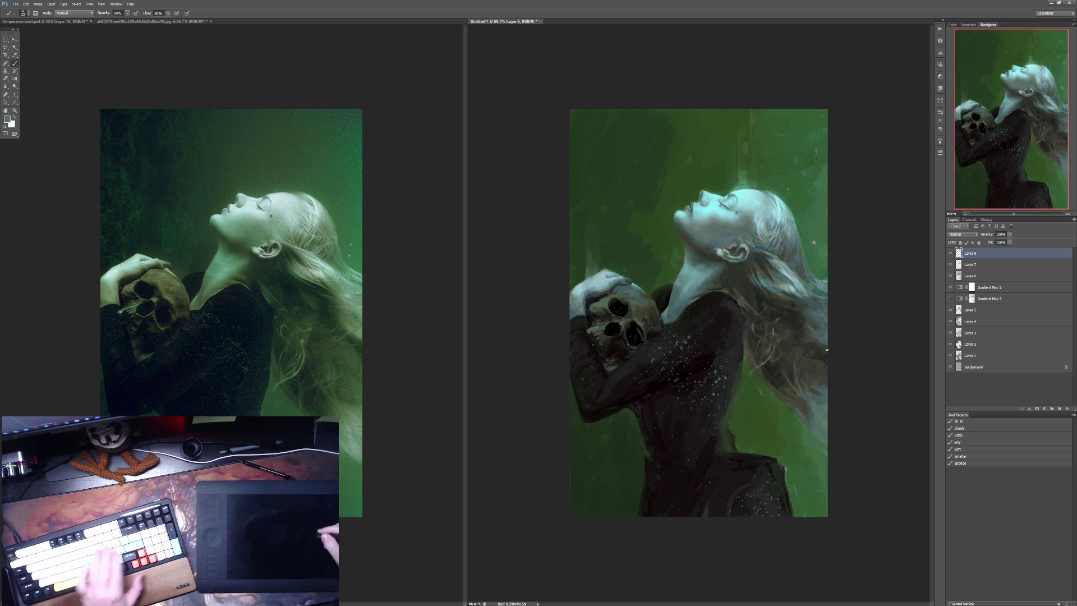
key("bracketright")
key("bracketright")
key("bracketright")
key("bracketright")
key("bracketright")
key("bracketright")
key("bracketright")
key("bracketright")
key("bracketright")
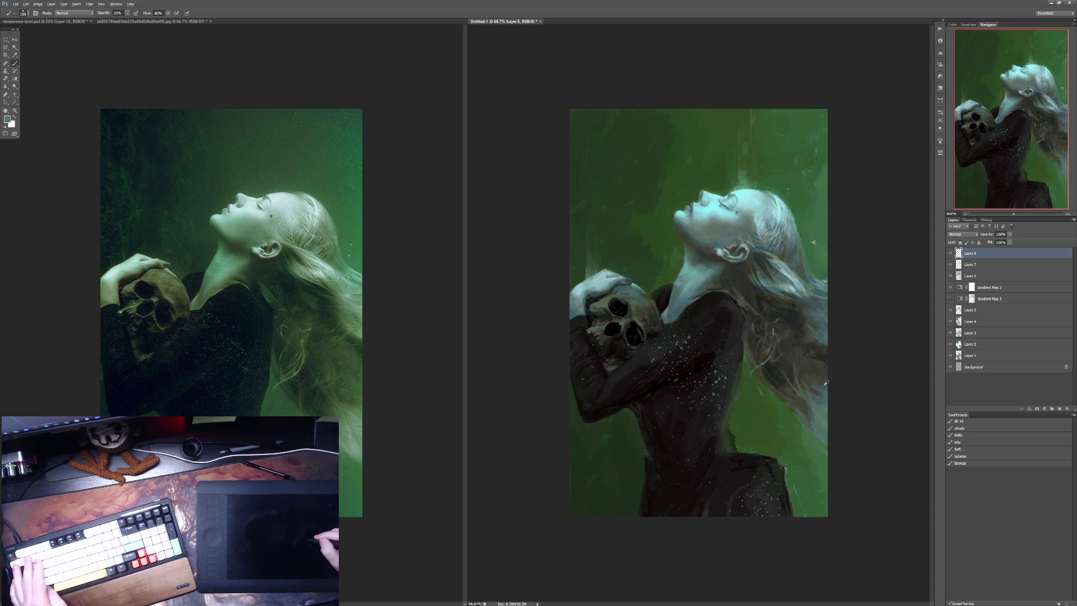
key("3")
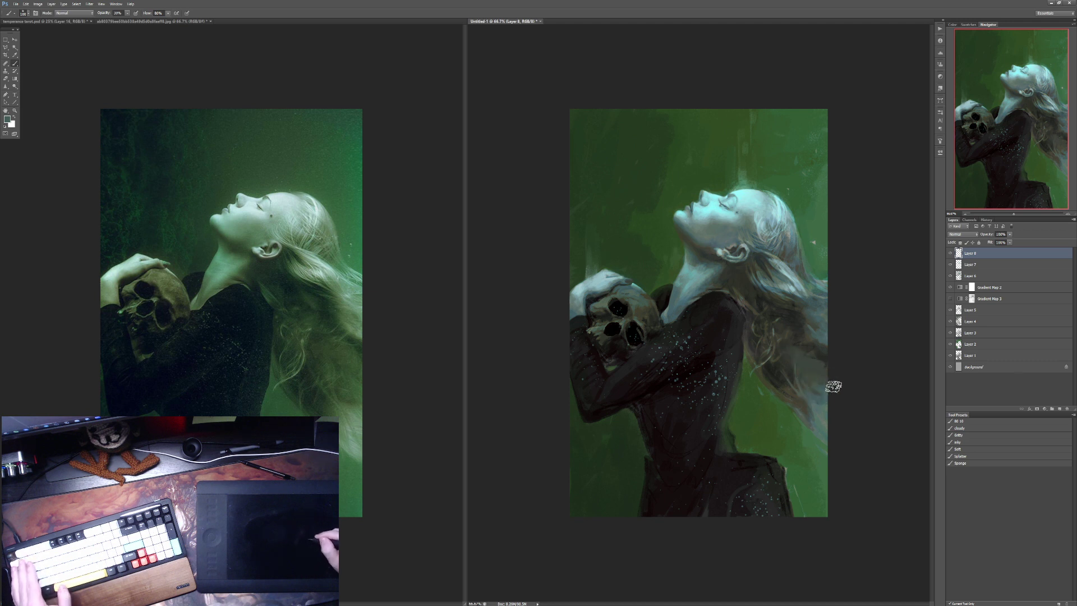
key("1")
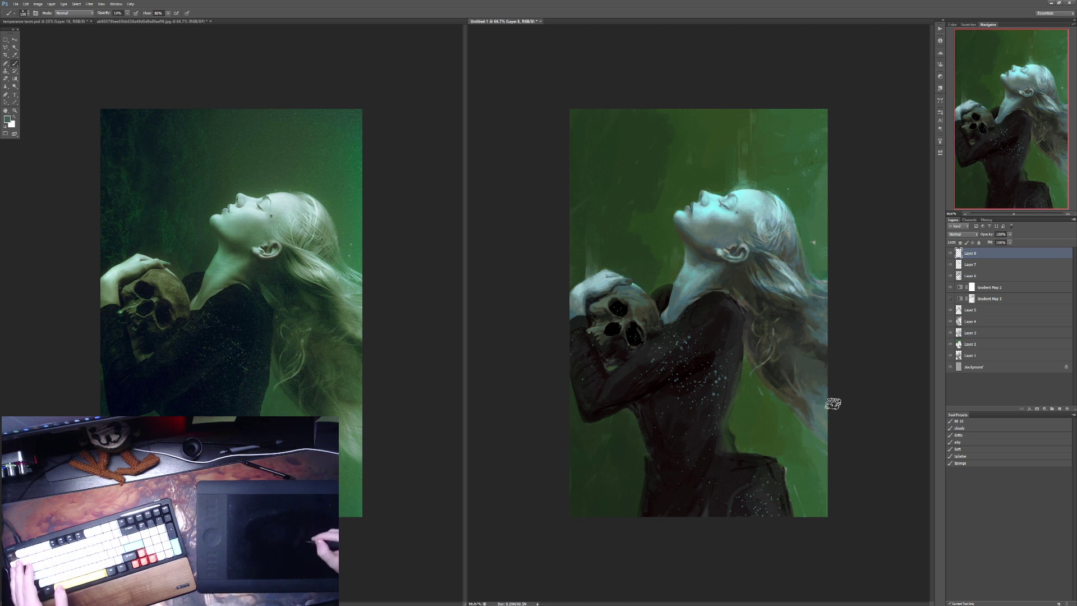
left_click(745, 357, "alt")
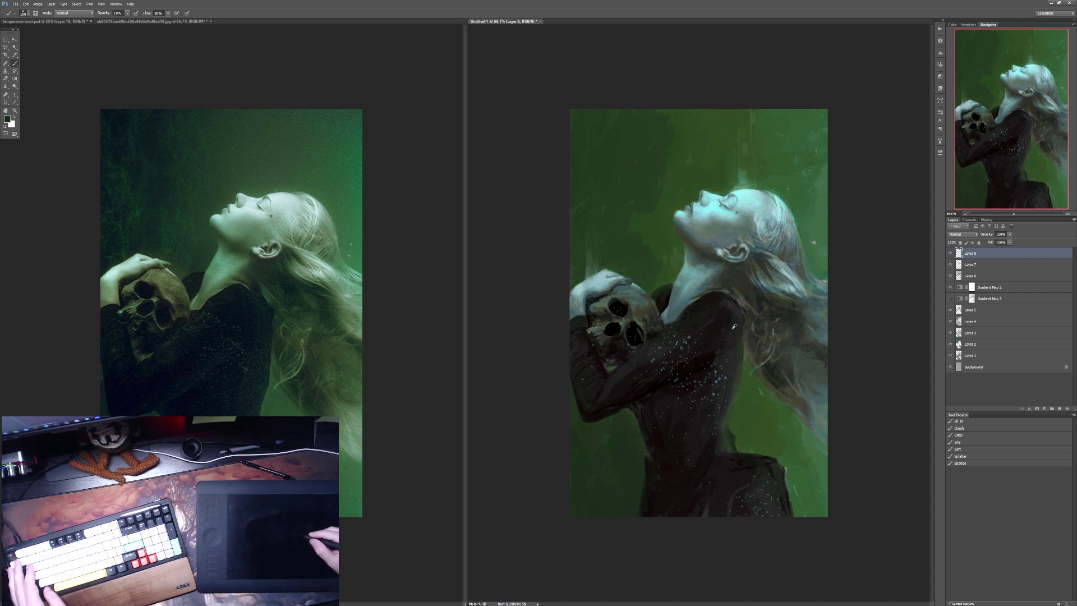
key("9")
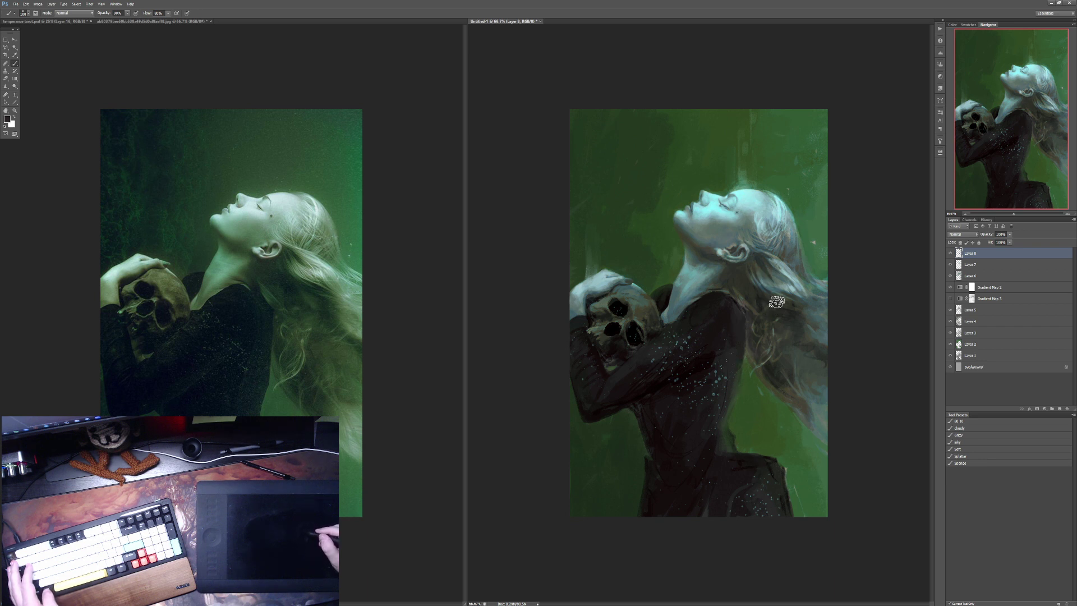
Step: Sample a lighter hair colour, check it in the colour picker, and paint at 20% opacity
left_click(769, 279, "alt")
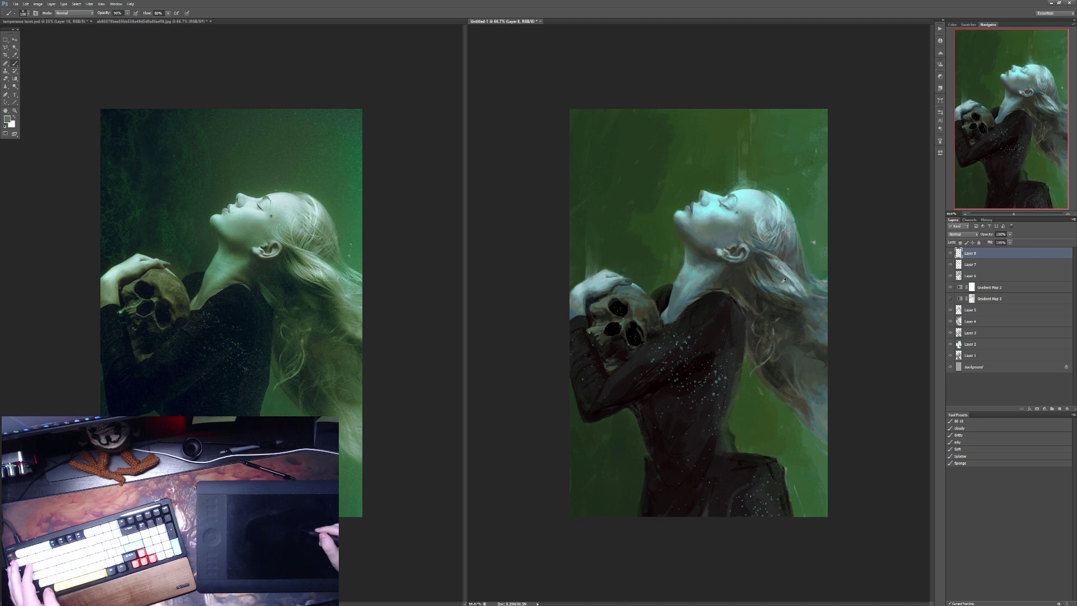
key("4")
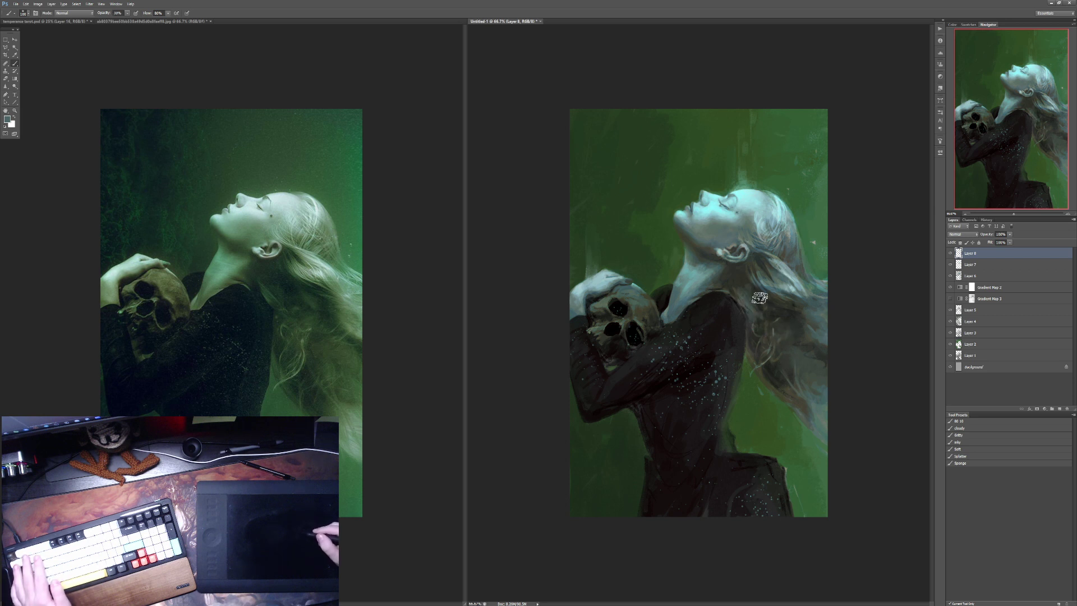
key("3")
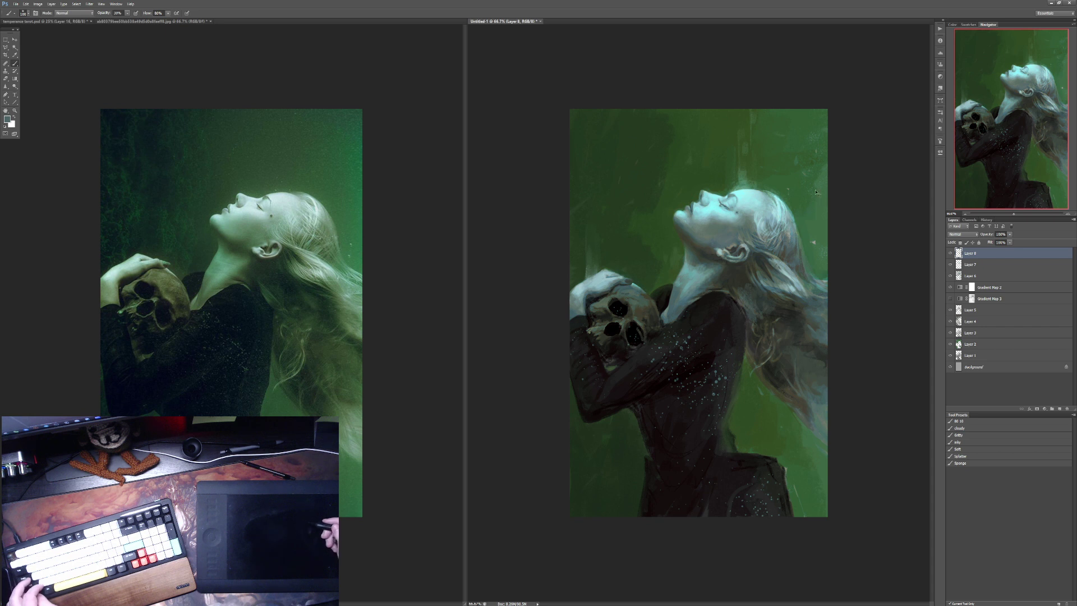
left_click(8, 118)
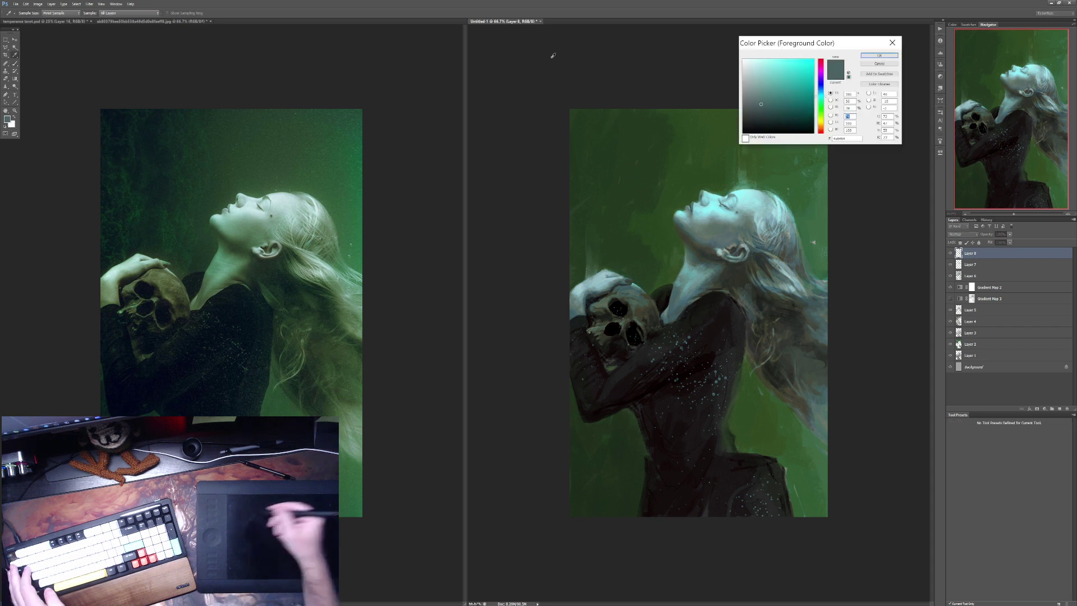
left_click(879, 55)
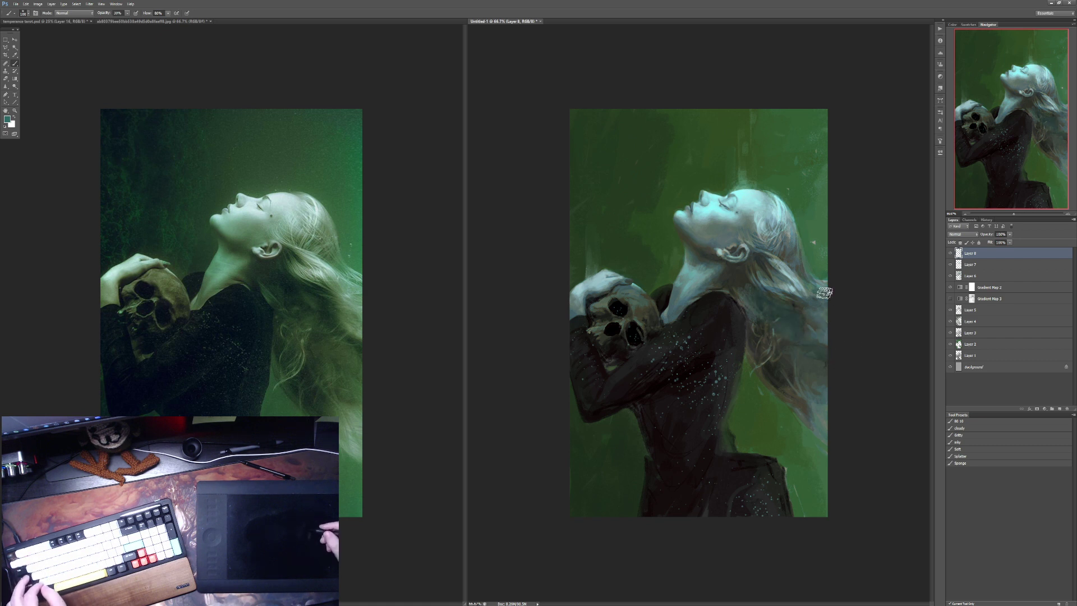
key("2")
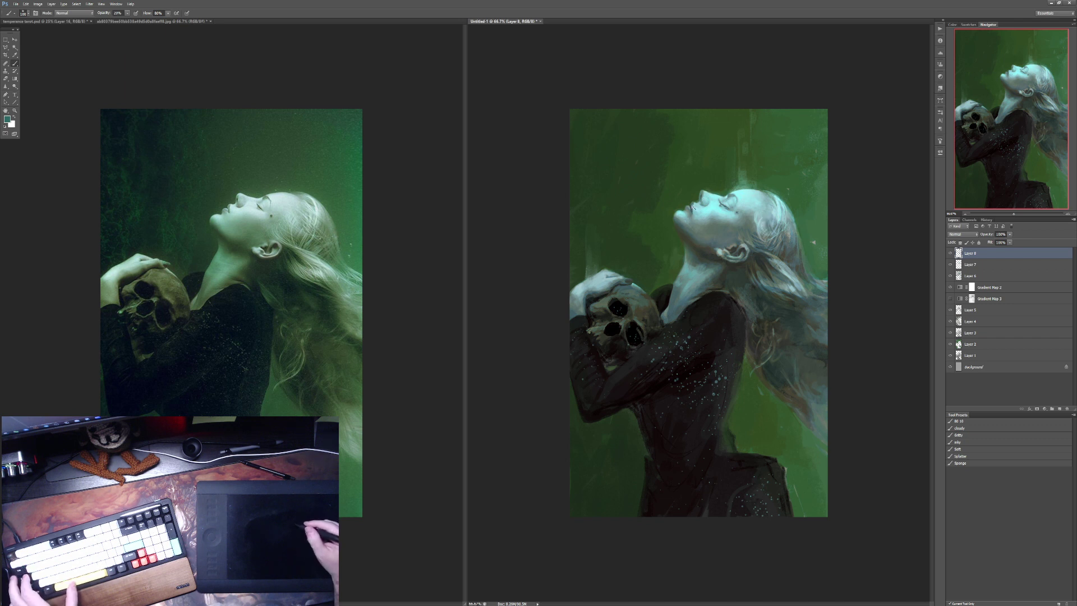
Step: Zoom in and load the 80% opacity, 10% flow brush preset at size 45 with default colours
scroll(695, 208, "up", 2)
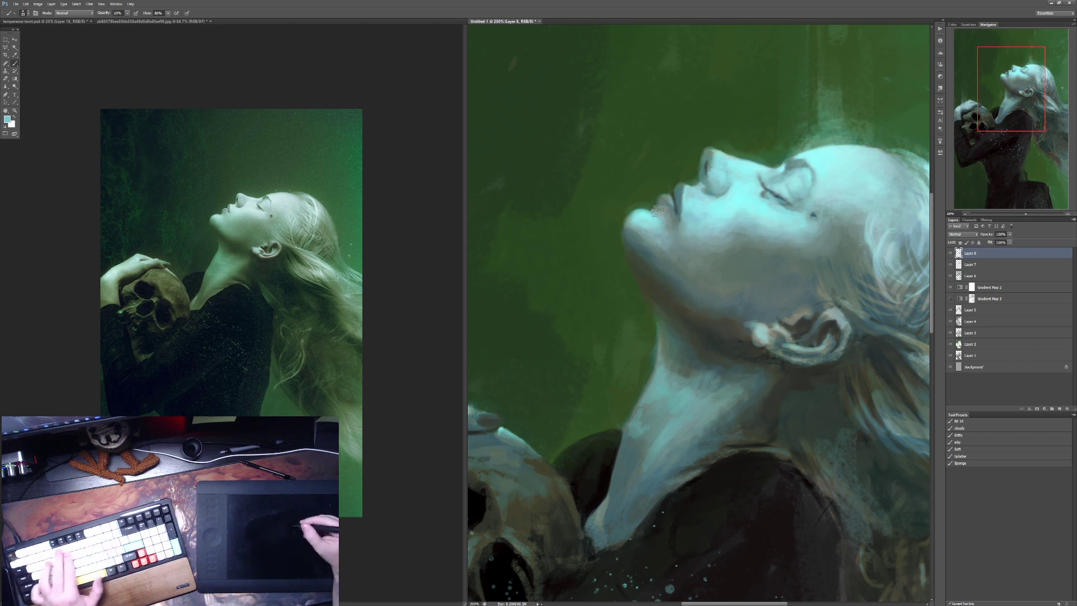
key("6")
key("2")
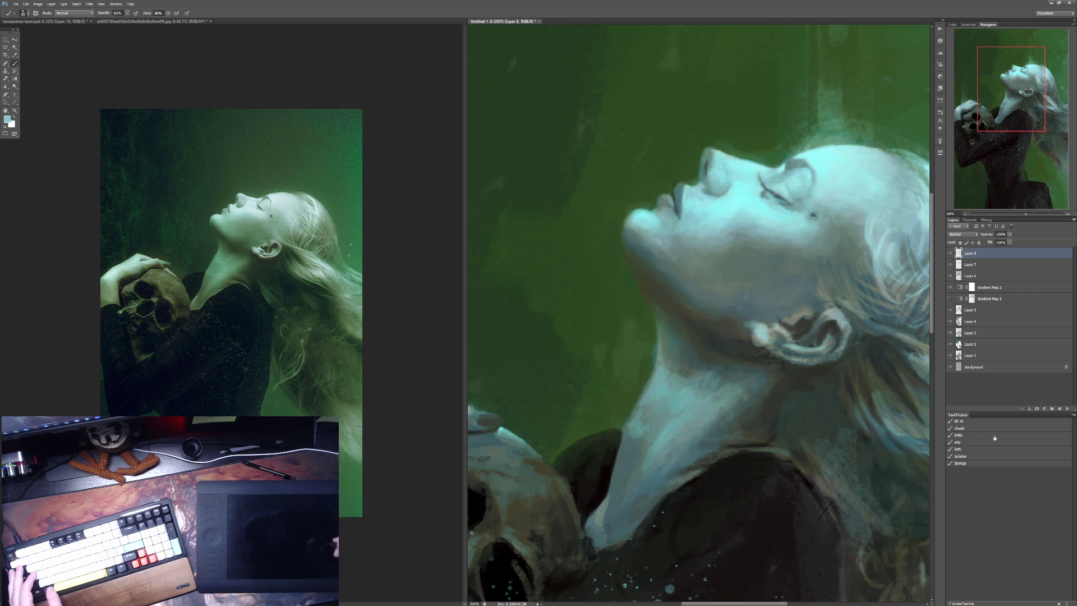
left_click(990, 421)
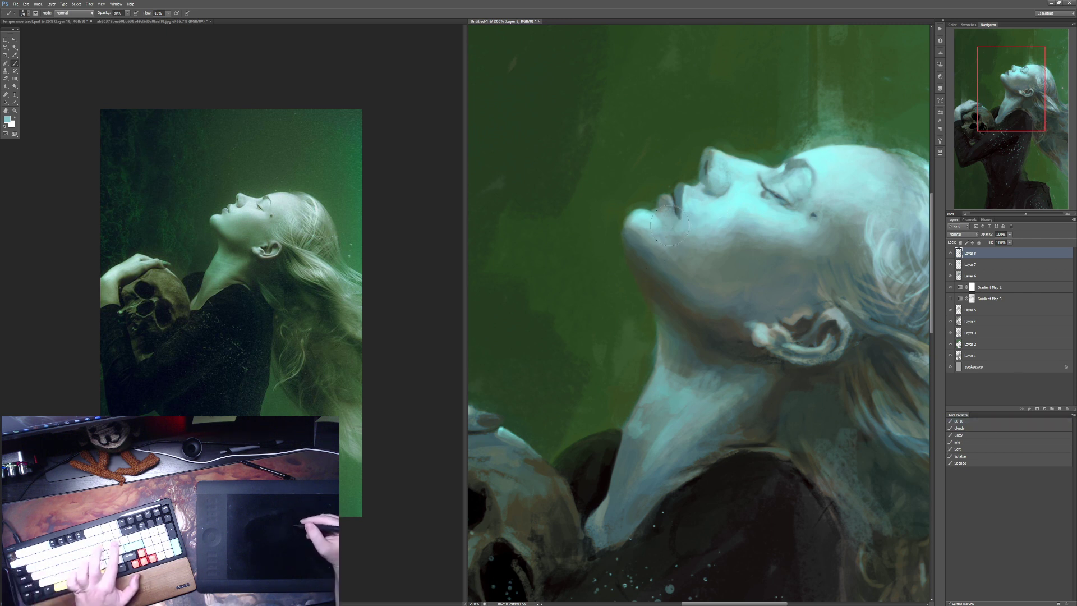
key("bracketleft")
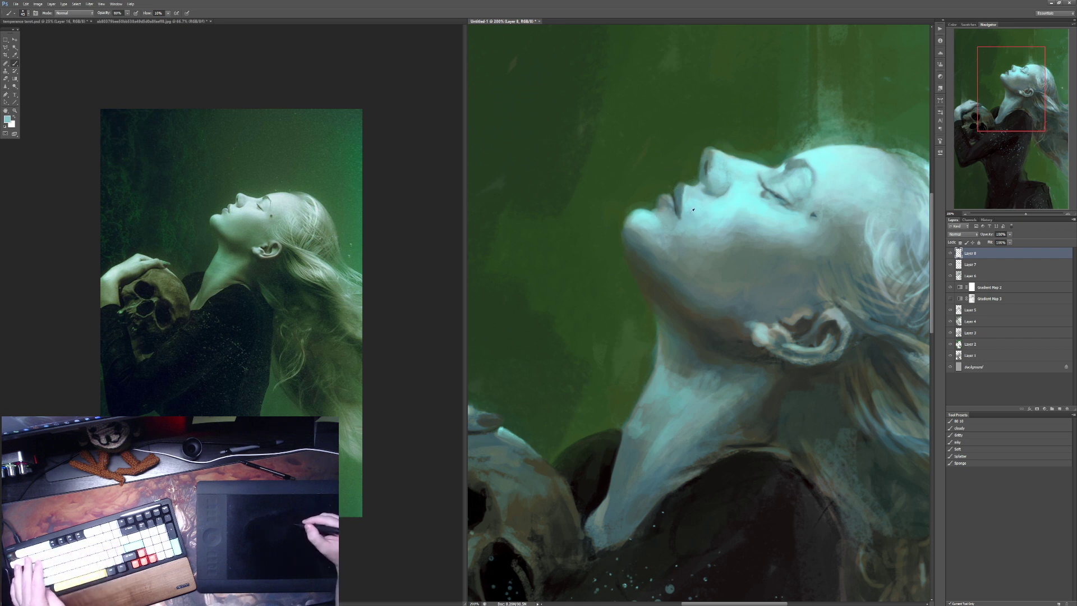
key("4")
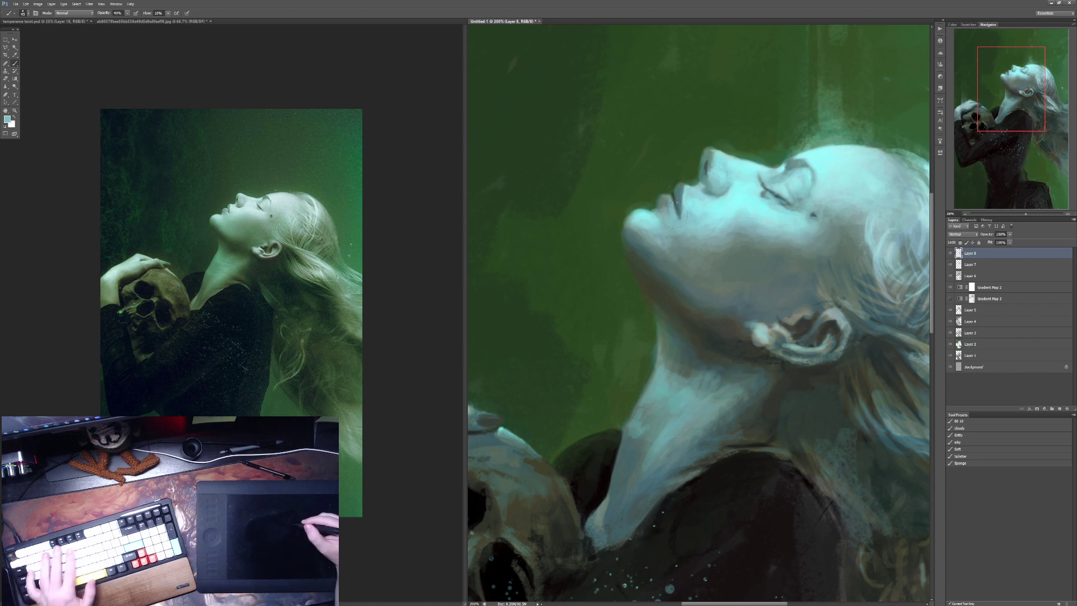
key("7")
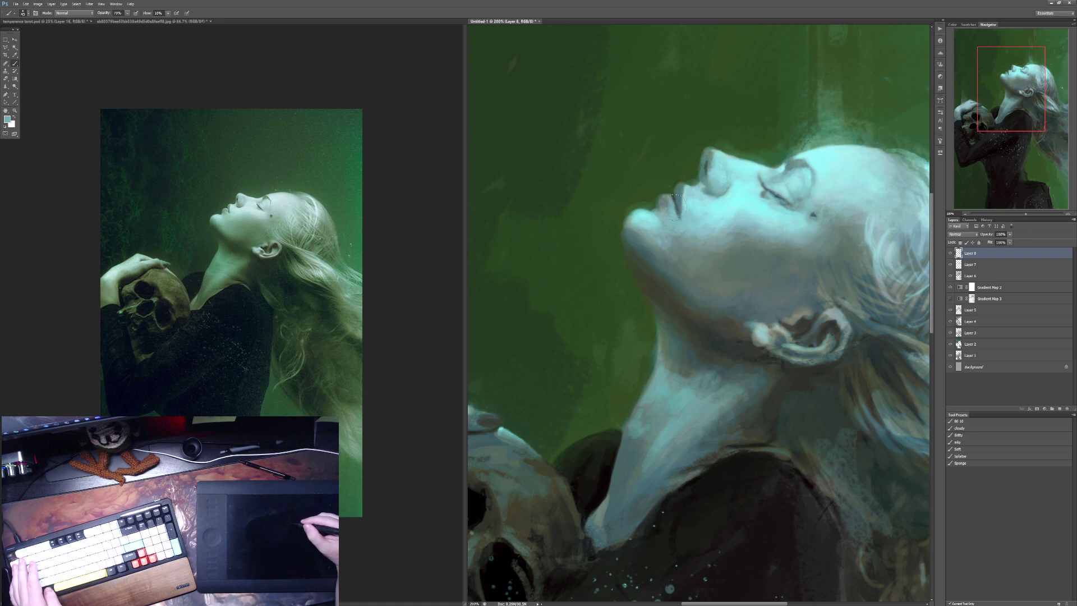
key("d")
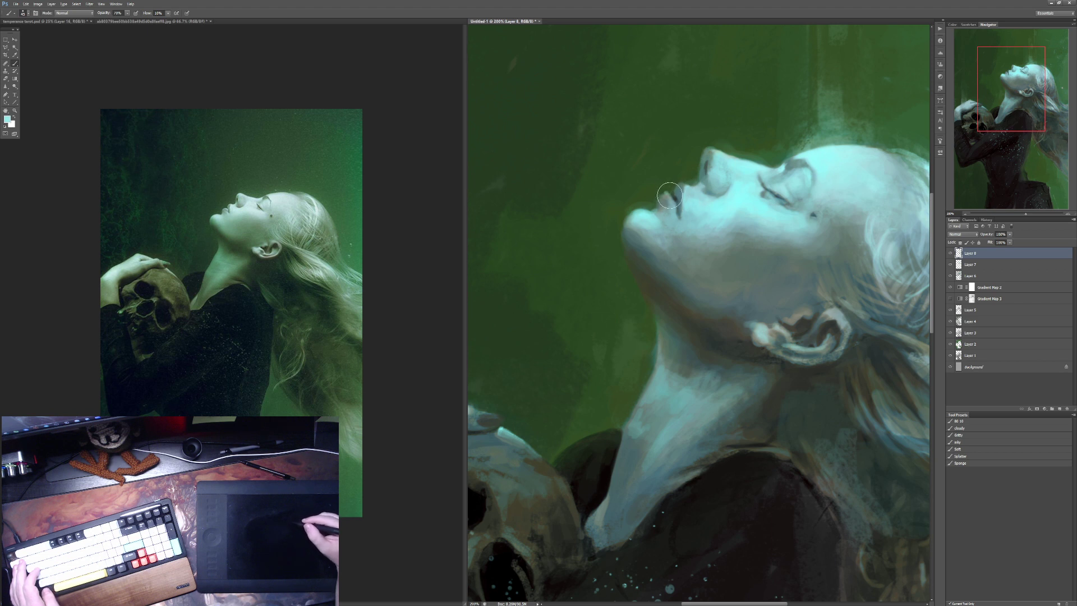
Step: Sample dark green, a darker lip tone and a light cyan skin tone to model the face
left_click(666, 187, "alt")
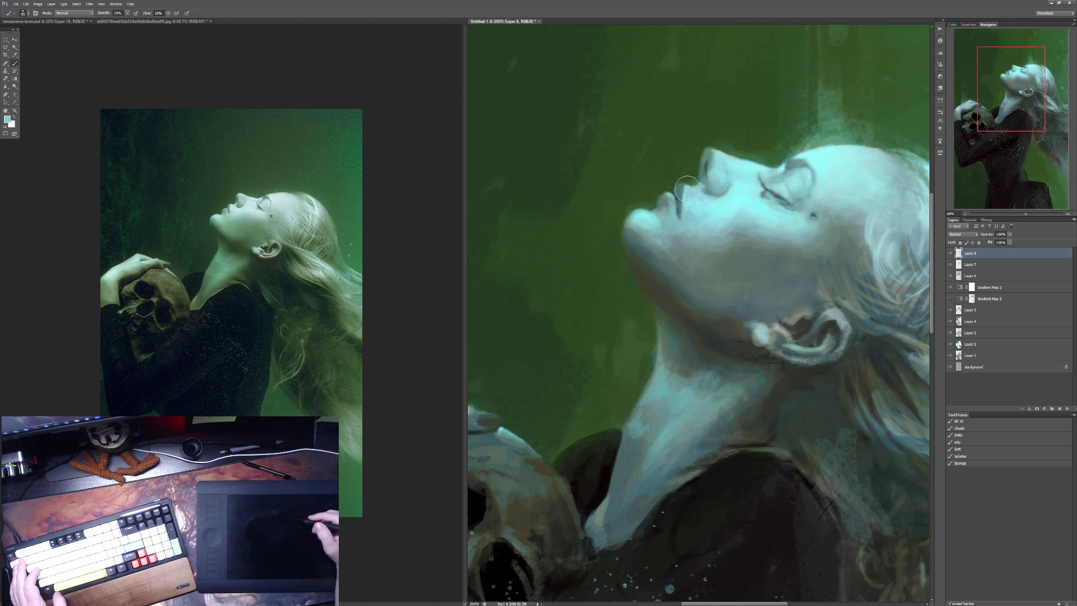
left_click(685, 221, "alt")
key("4")
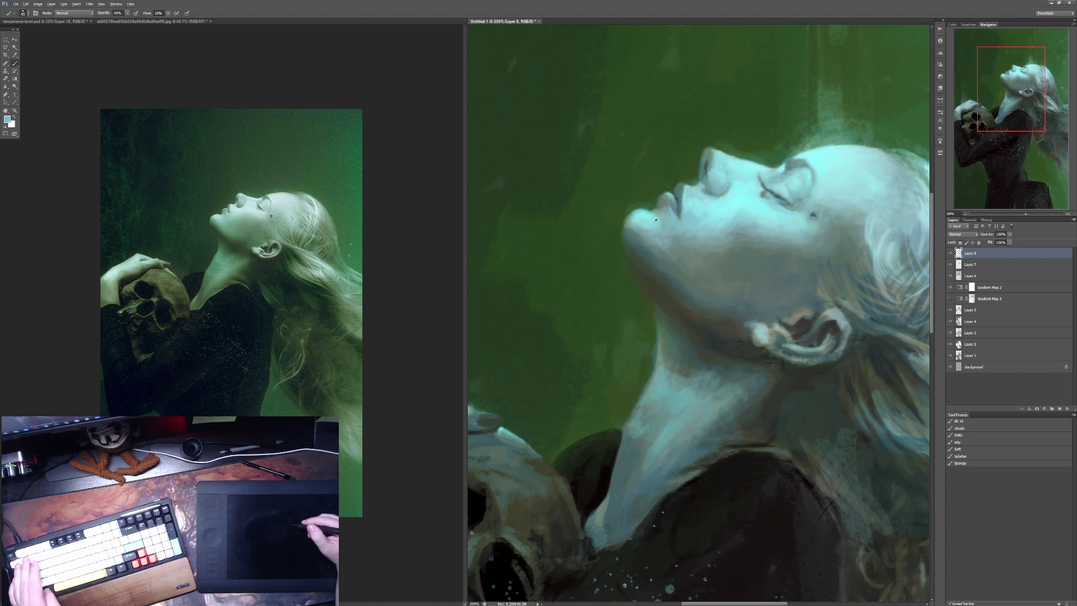
key("2")
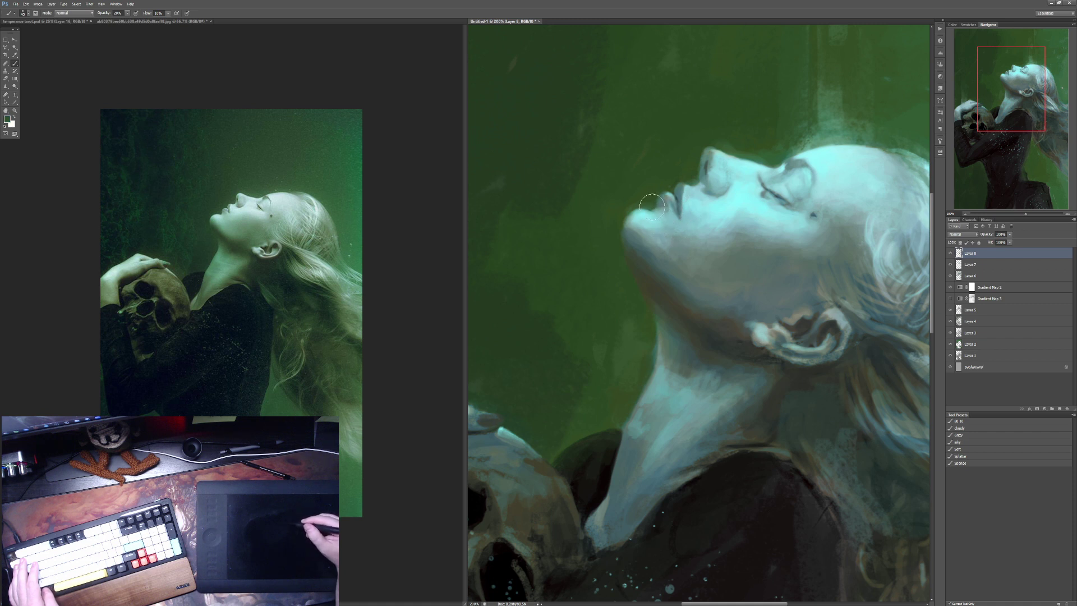
left_click(630, 225, "alt")
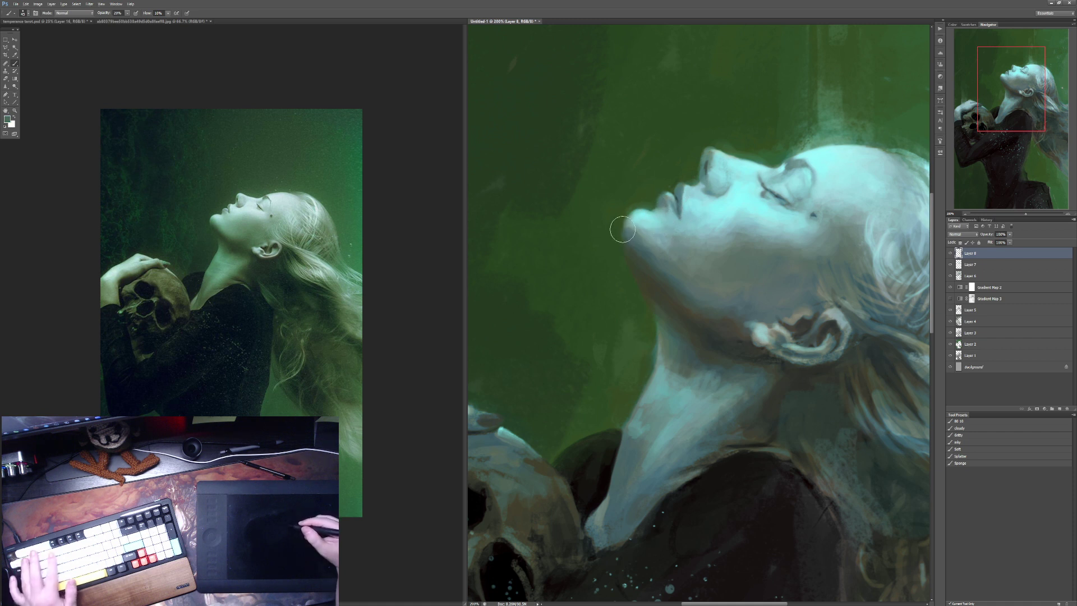
key("5")
Step: Sample light and darker chin skin tones and a darker teal, painting at 30% opacity, then zoom out
left_click(632, 218, "alt")
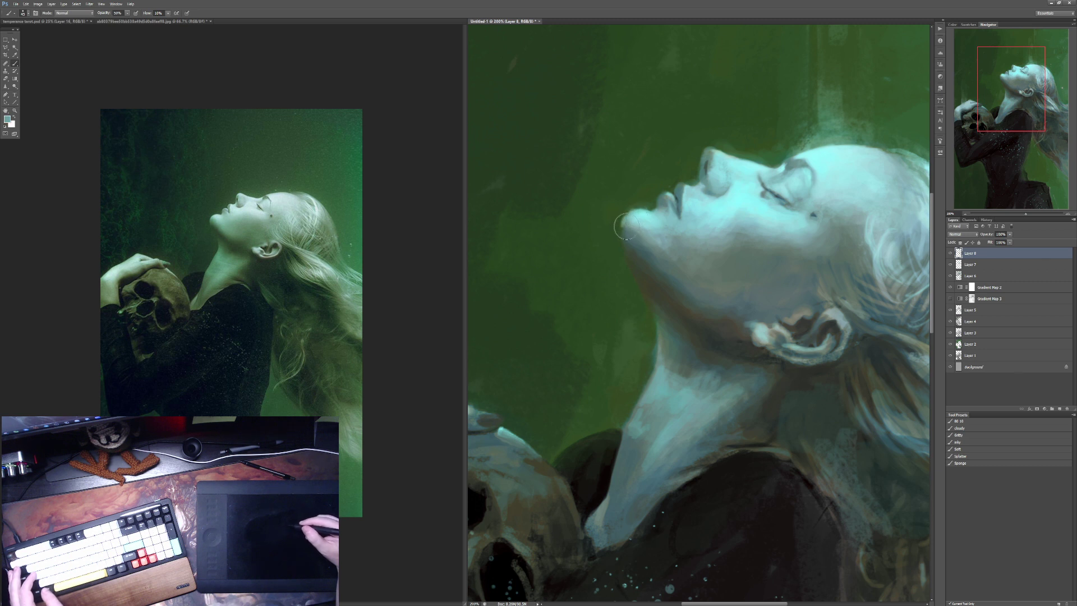
left_click(627, 225, "alt")
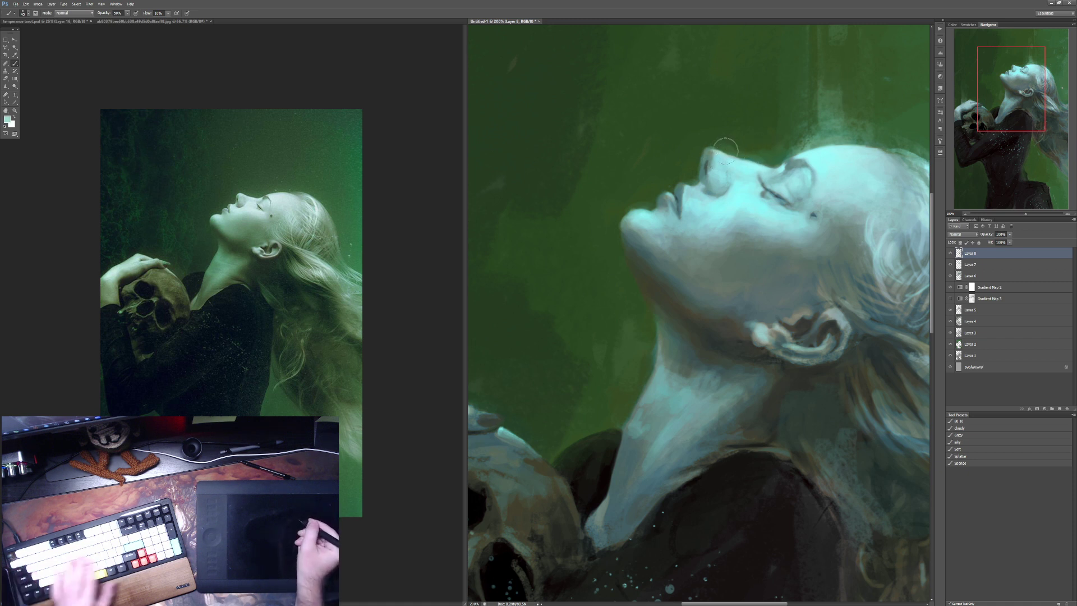
key("0")
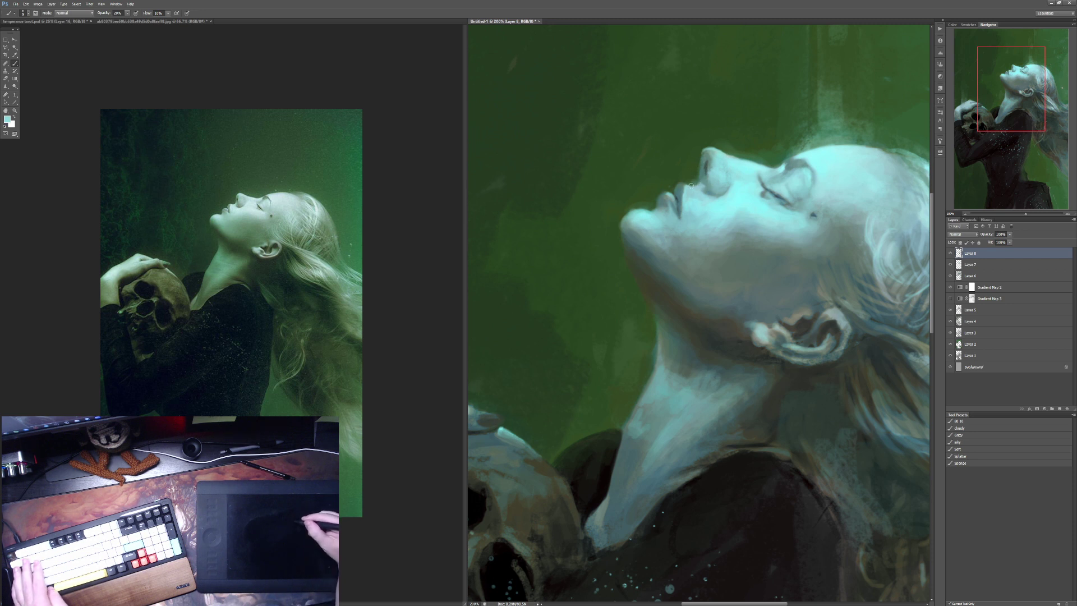
key("3")
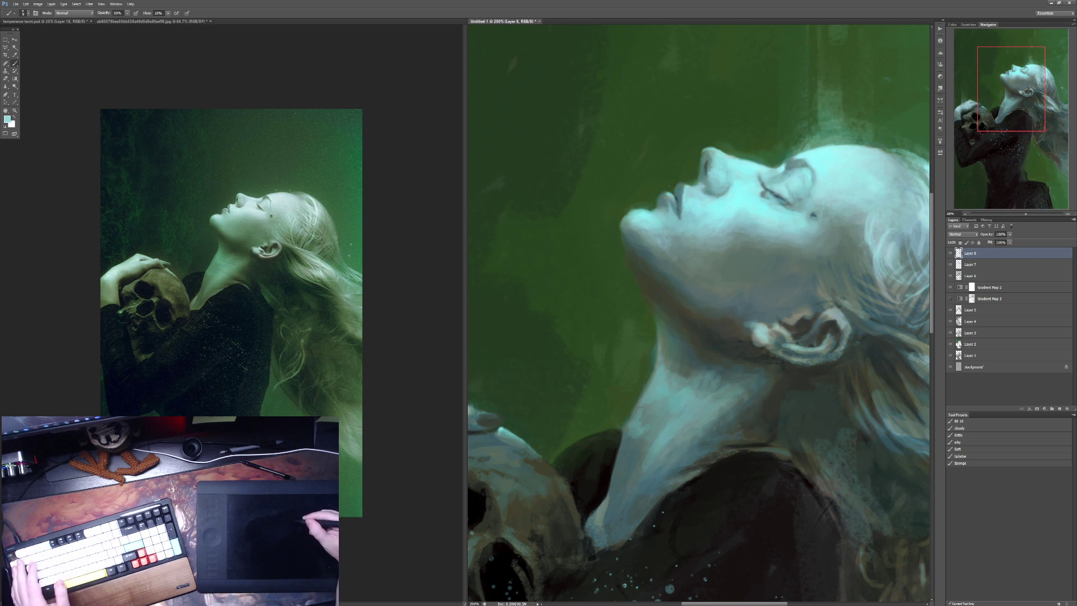
left_click(703, 159, "alt")
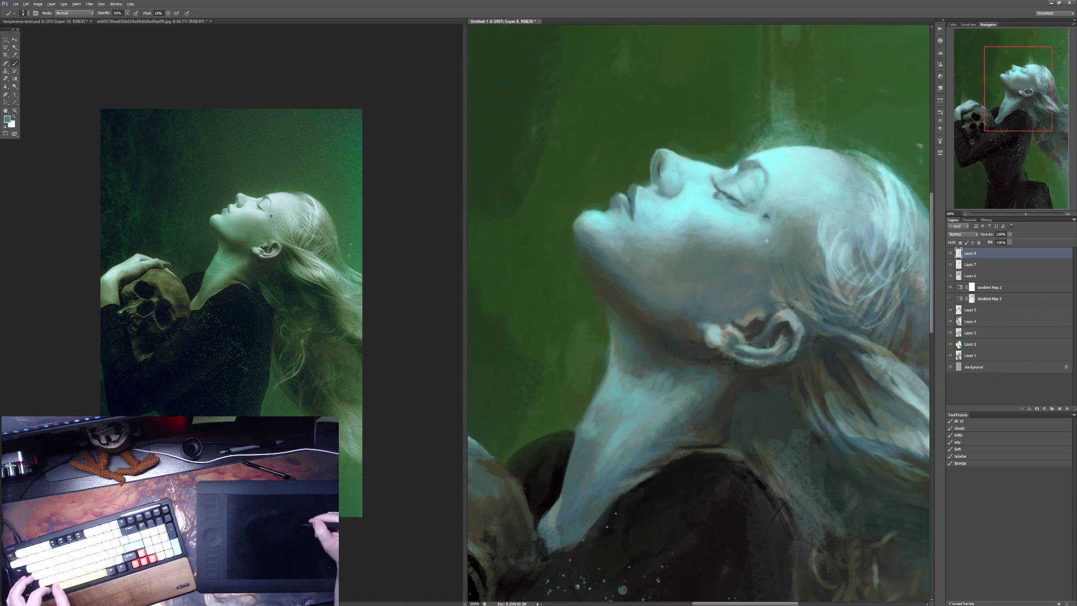
key("ctrl+minus")
key("ctrl+minus")
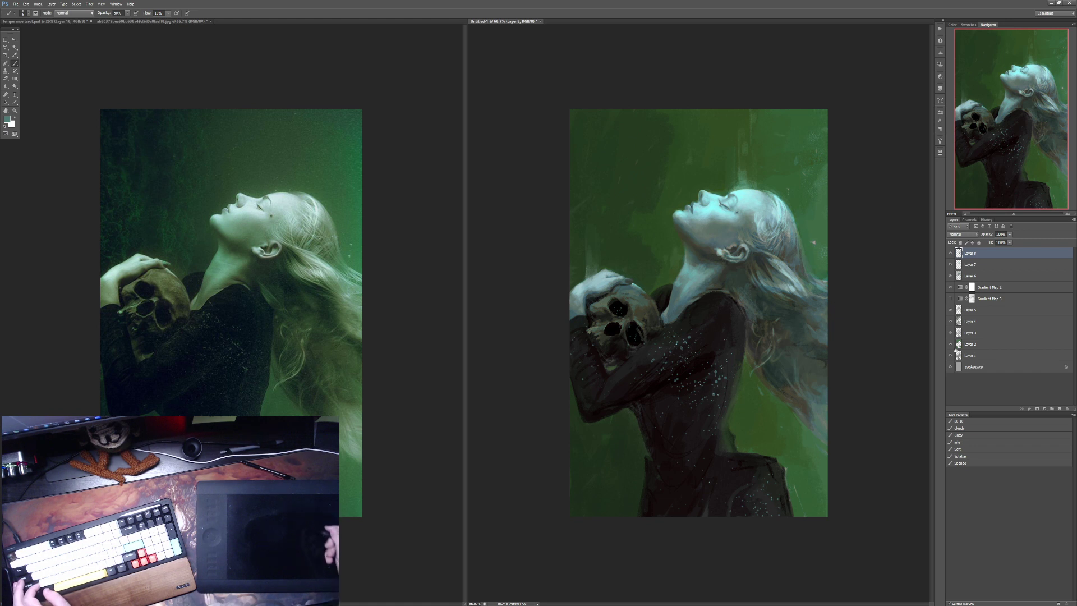
Step: Choose the sponge-textured brush, sample a darker colour from the painting, and set 30% opacity
left_click(979, 464)
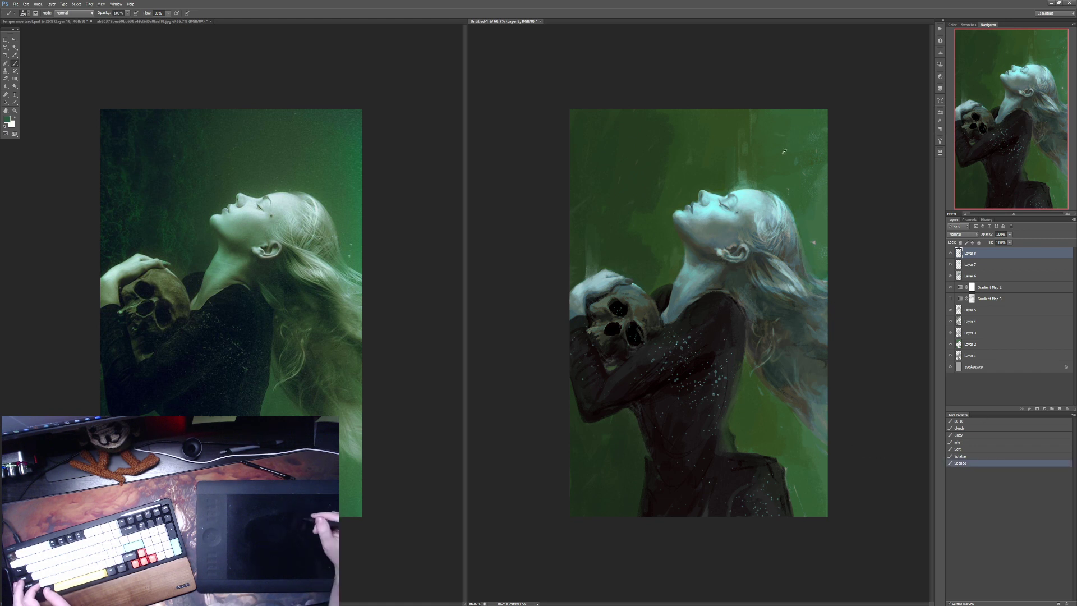
key("4")
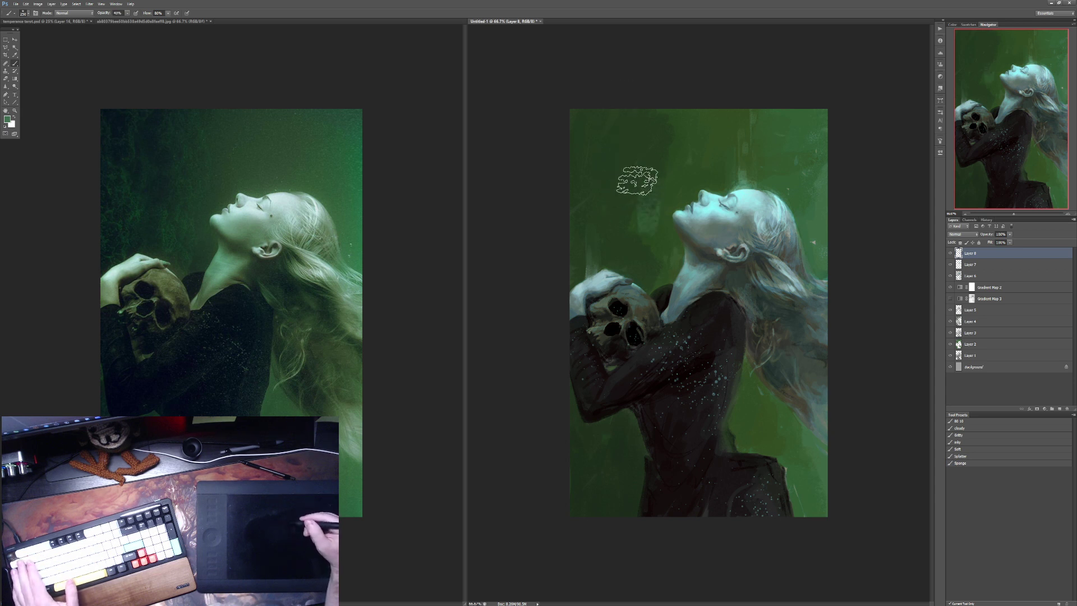
key("2")
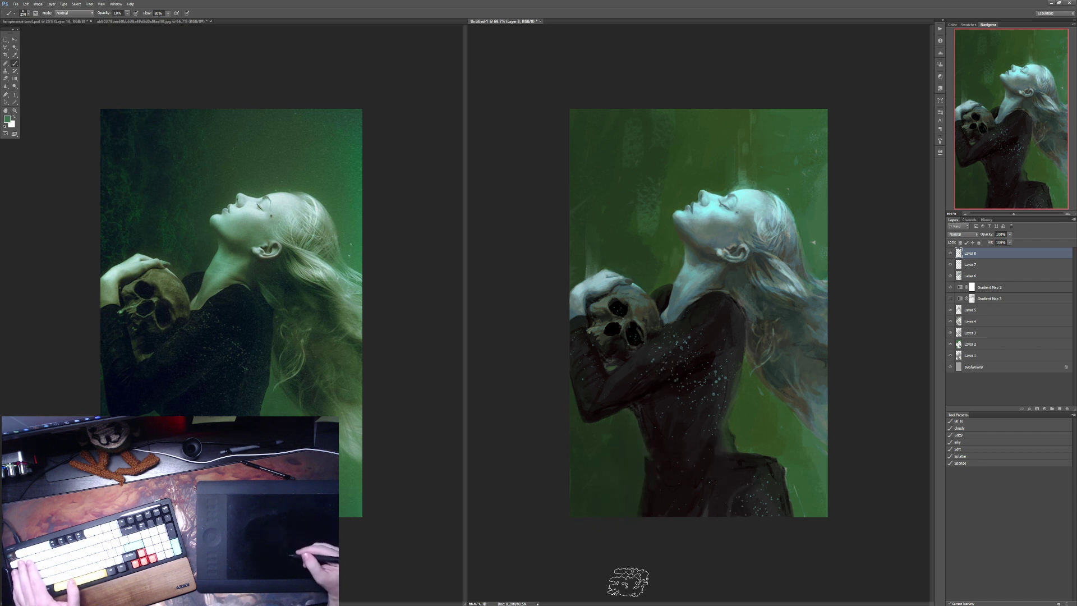
key("1")
left_click(567, 489, "alt")
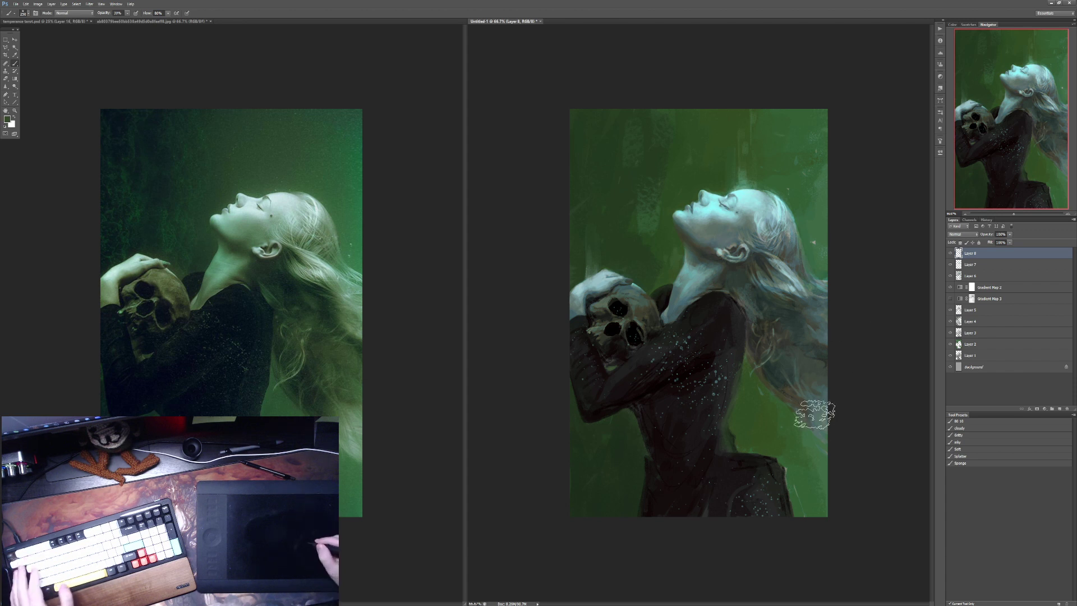
key("3")
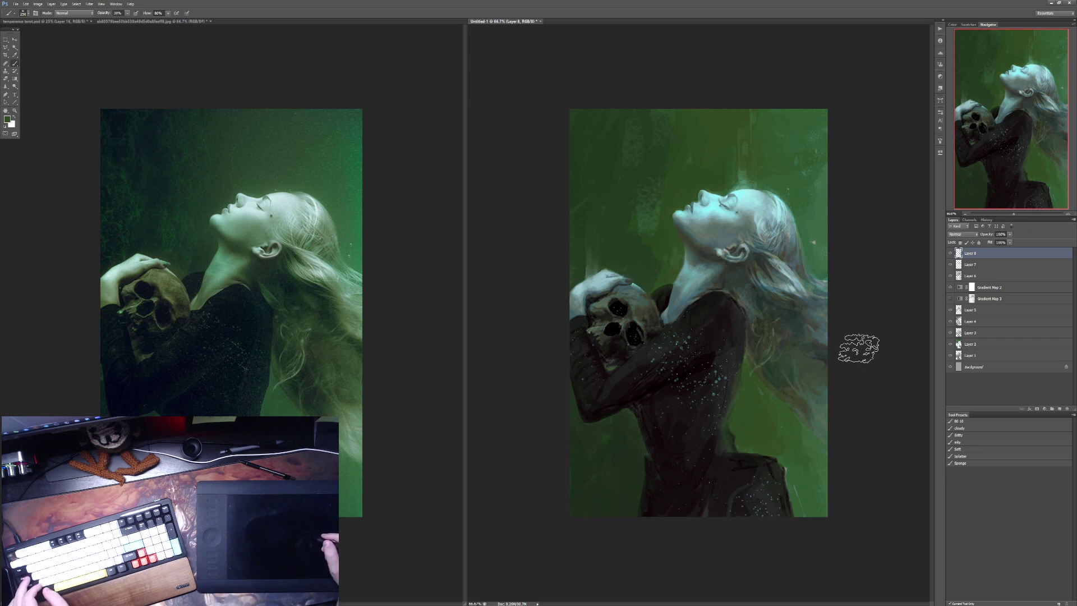
Step: Shift the foreground colour from green to blue and shrink the brush to size 80
left_click(7, 119)
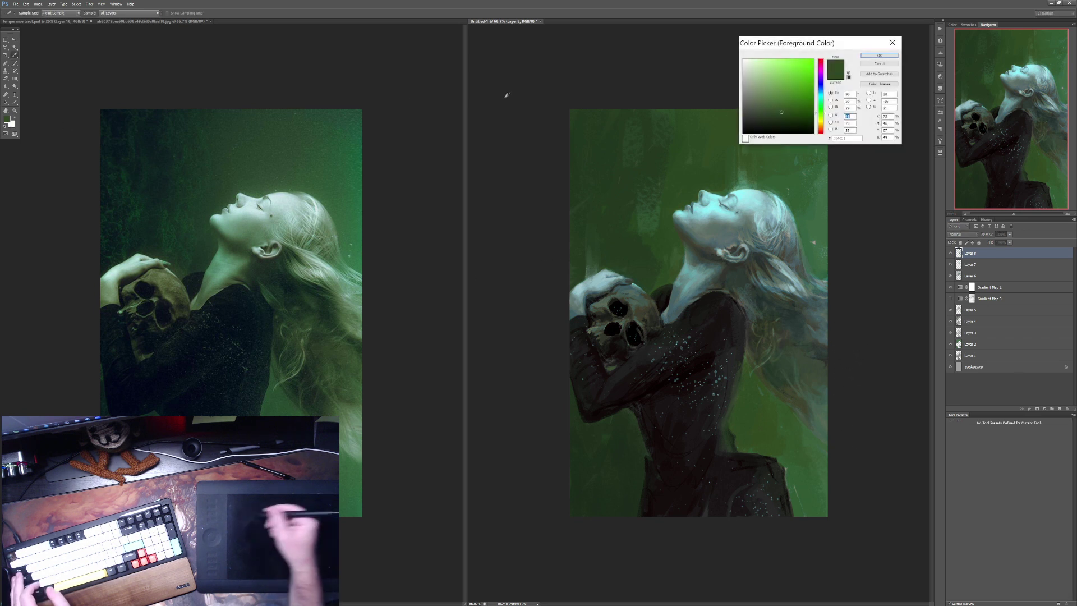
left_click(821, 89)
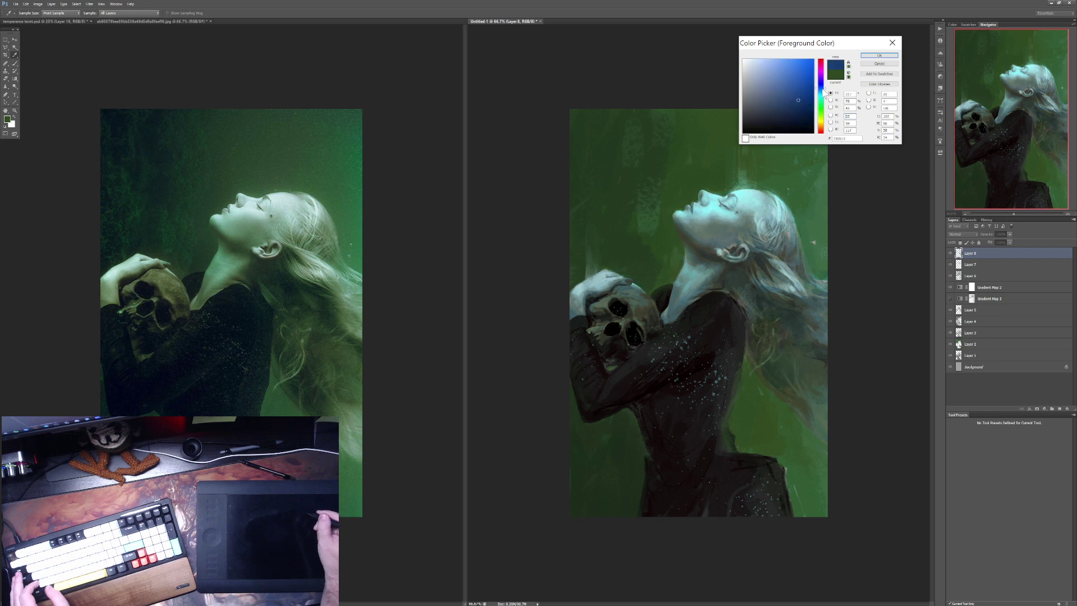
left_click_drag(823, 88, 826, 95)
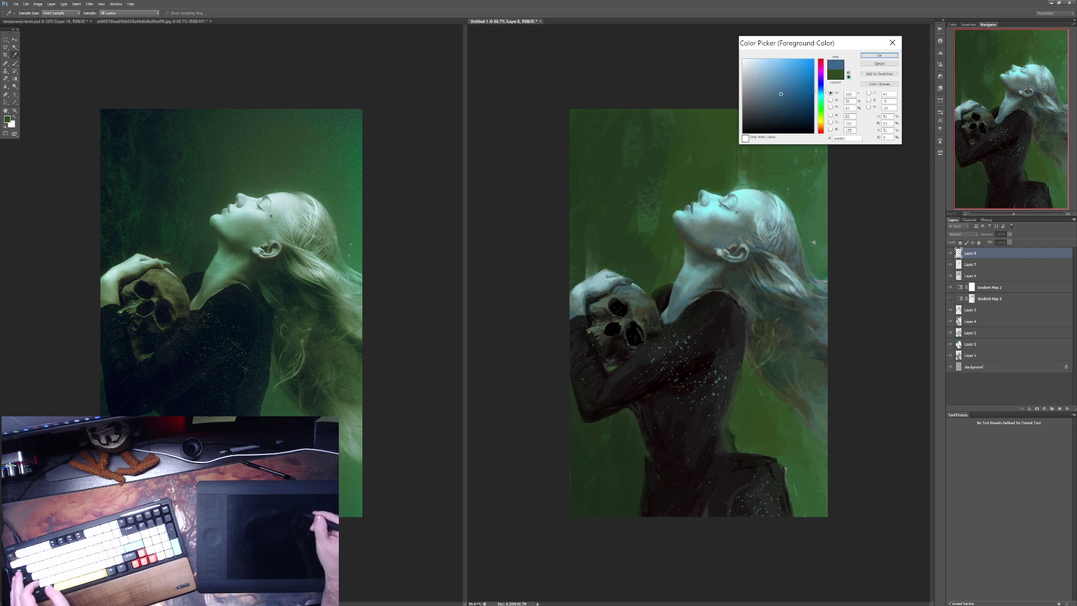
left_click(879, 55)
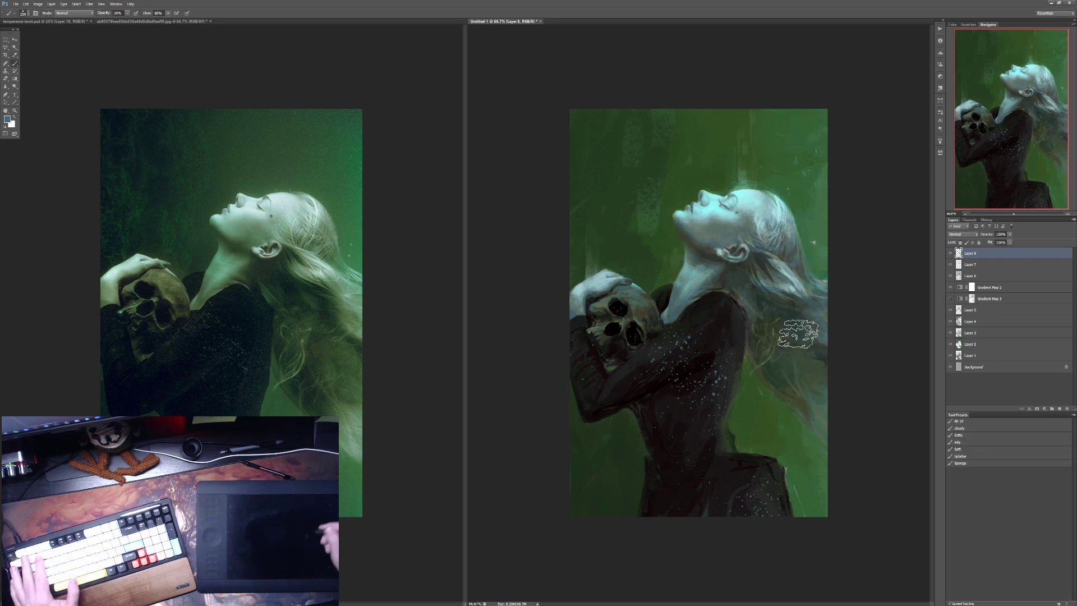
left_click(8, 120)
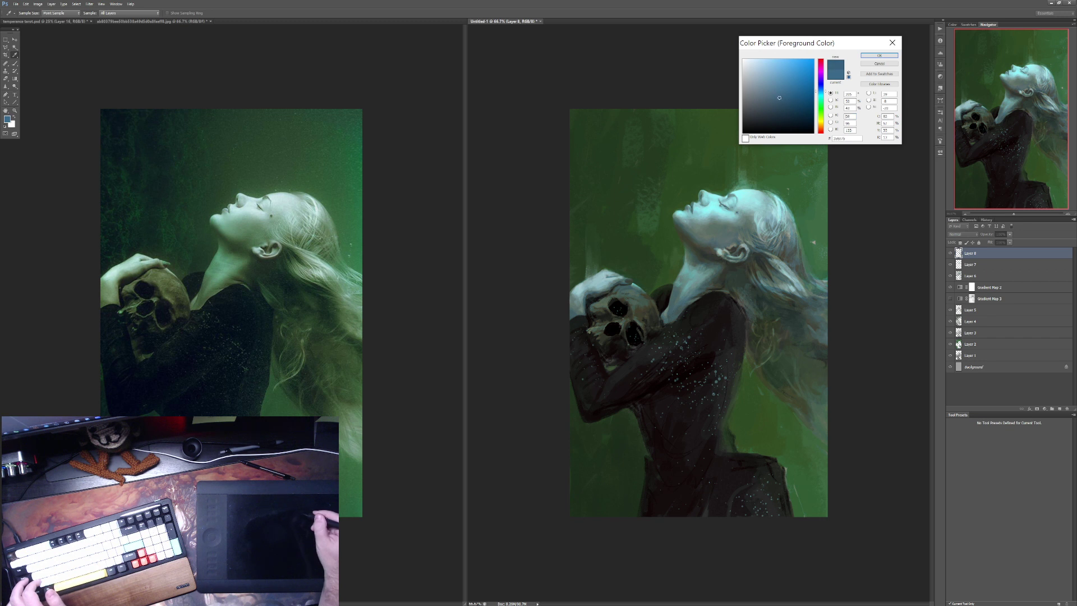
left_click(879, 56)
key("bracketleft")
key("bracketleft")
key("bracketleft")
key("bracketleft")
key("bracketleft")
key("bracketleft")
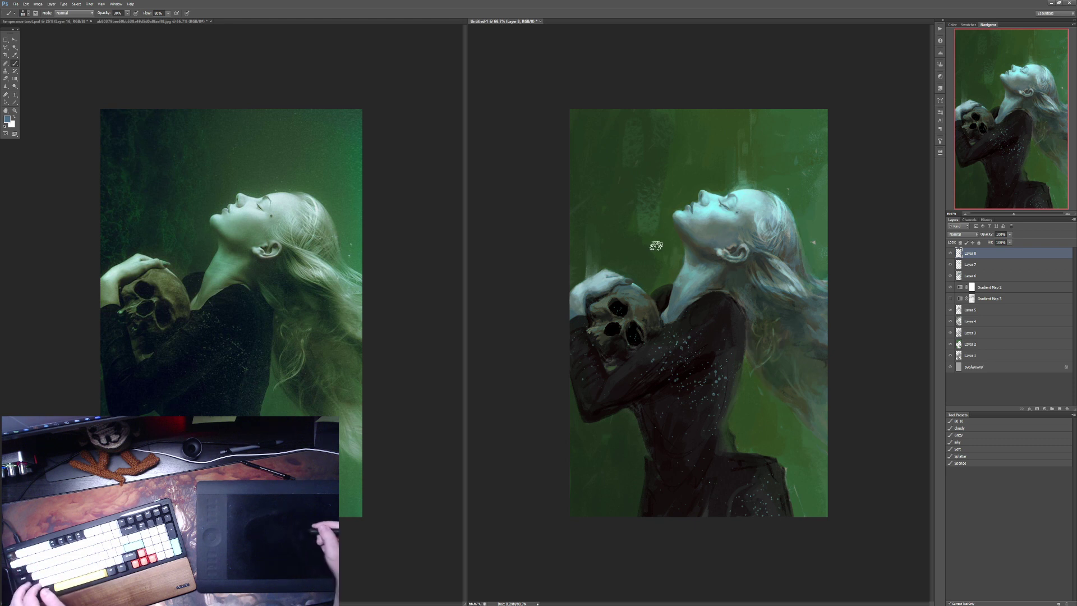
Step: Pick a darker blue and glaze it into the hair at 20–50% opacity
left_click(8, 119)
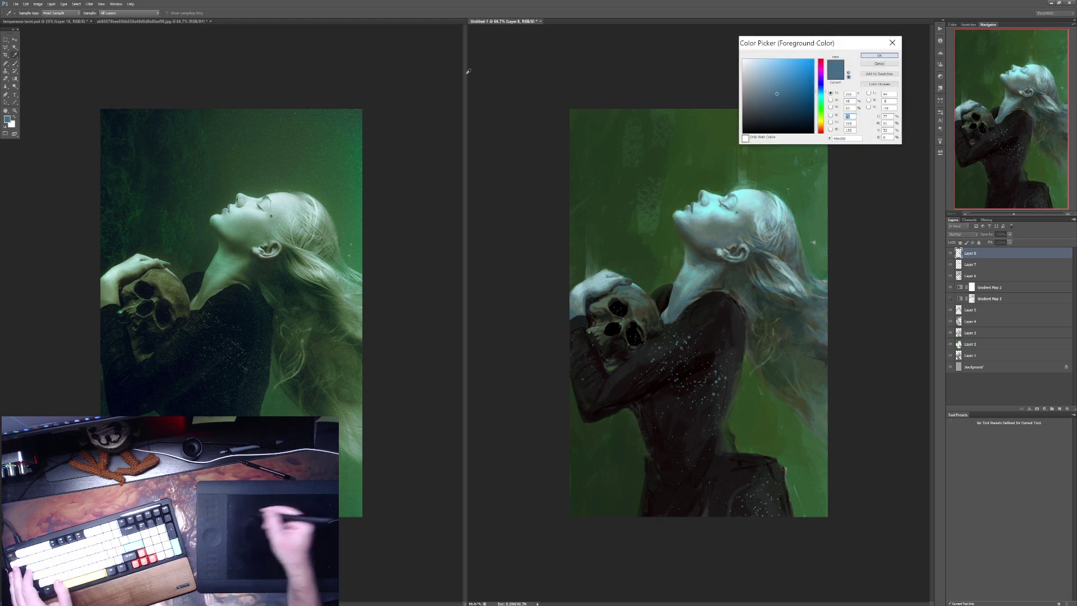
left_click(792, 103)
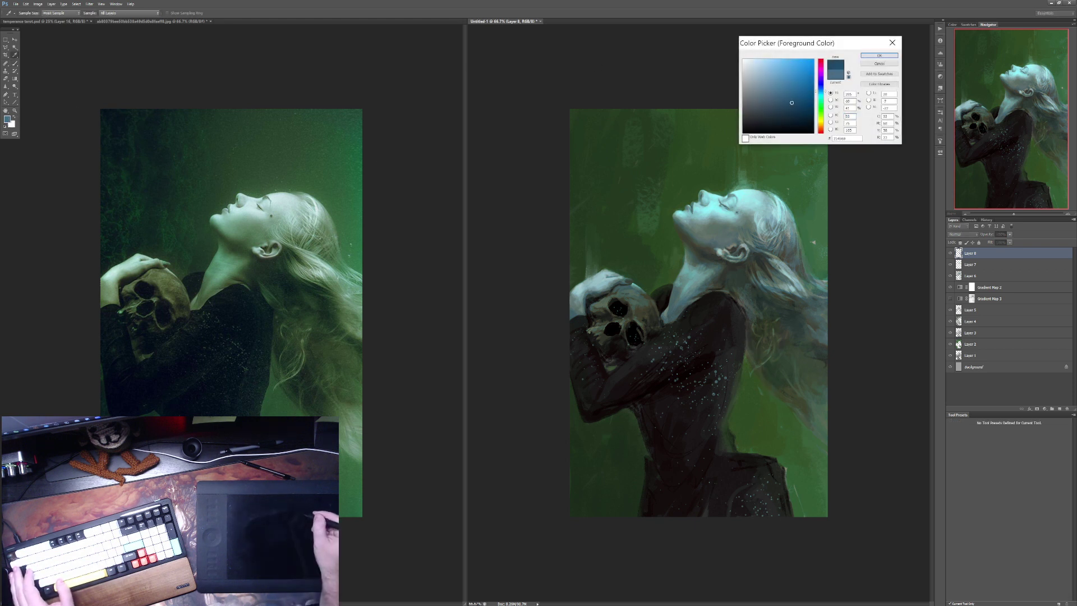
left_click(876, 56)
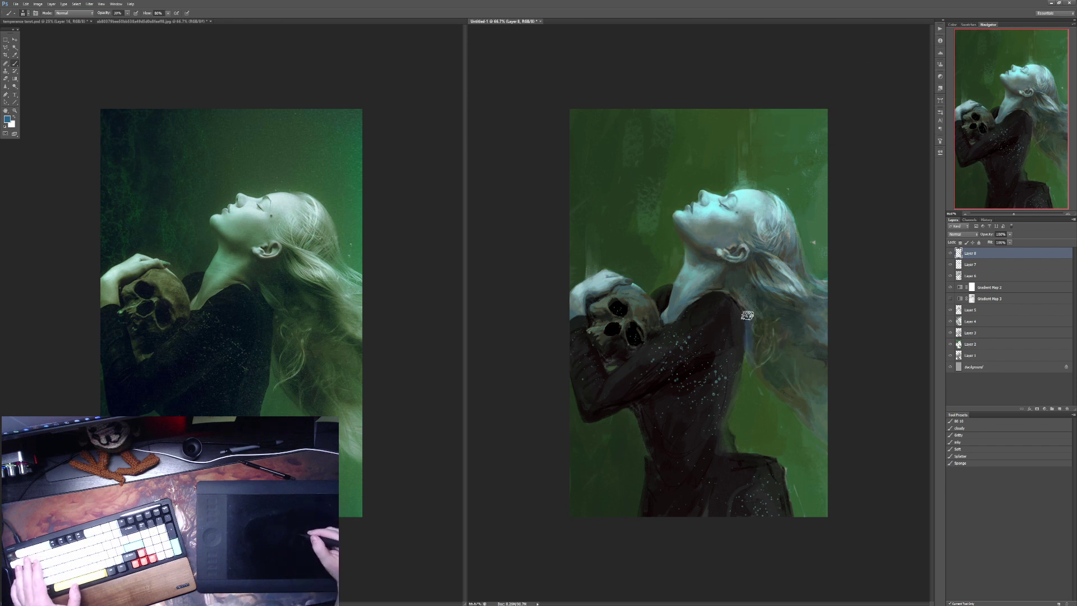
key("2")
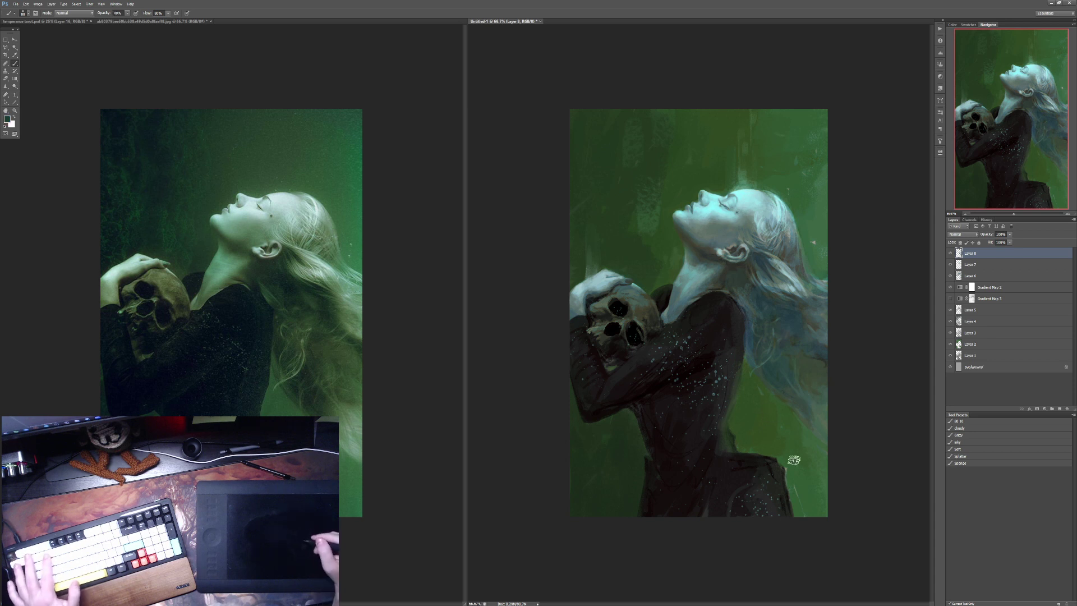
key("4")
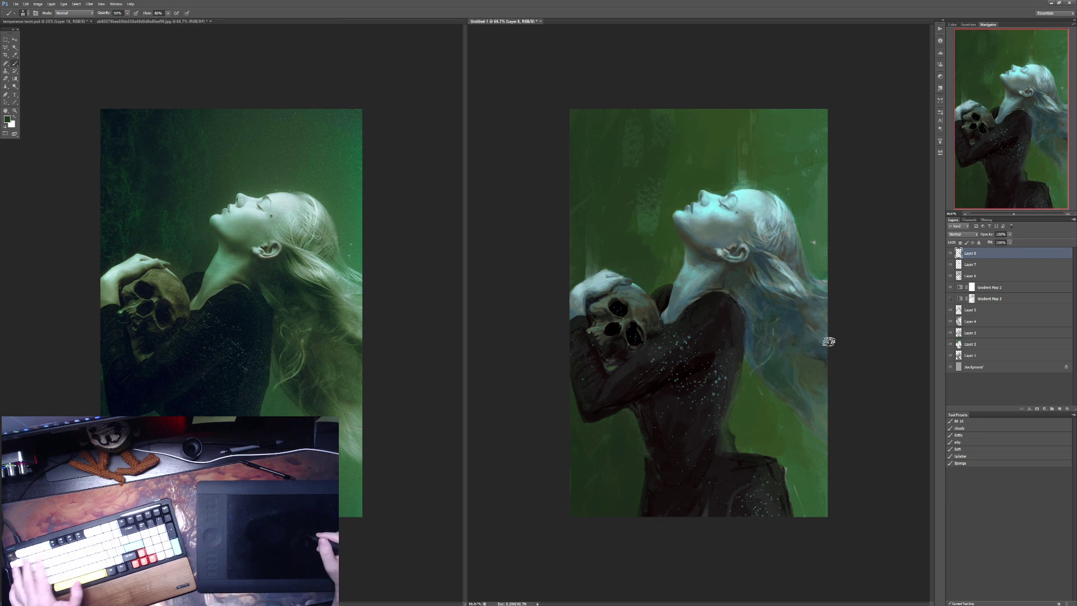
key("5")
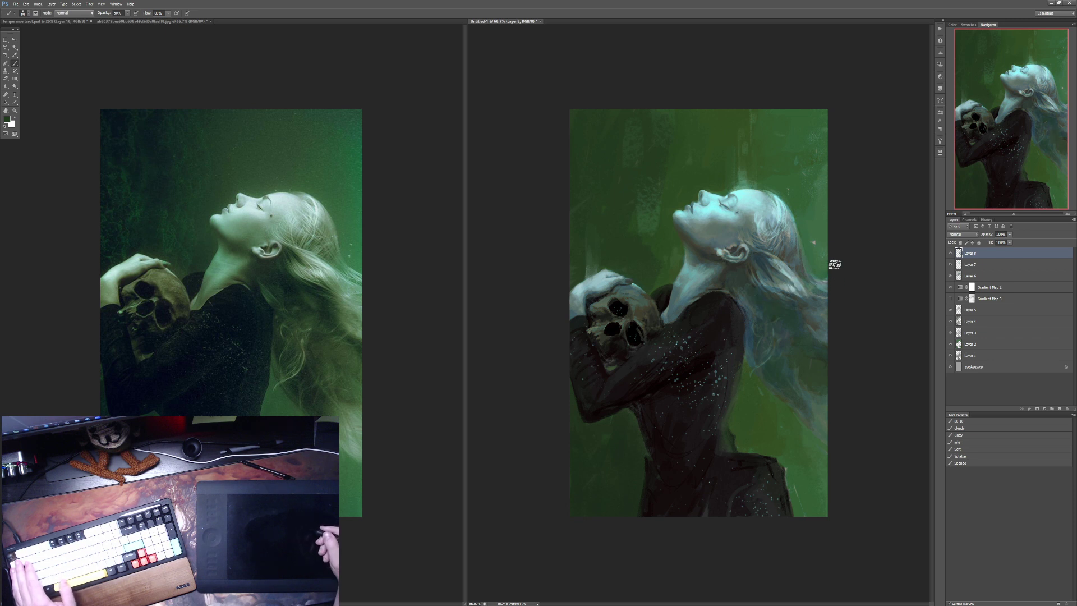
Step: Pick a dark green as foreground colour and continue painting at 30–40% opacity
key("i")
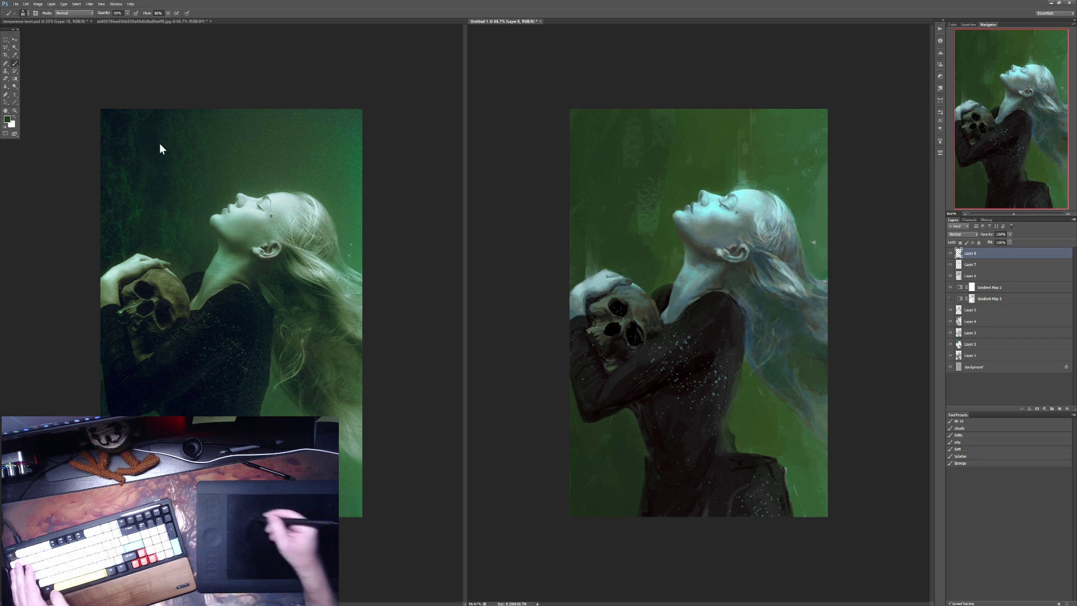
left_click(8, 119)
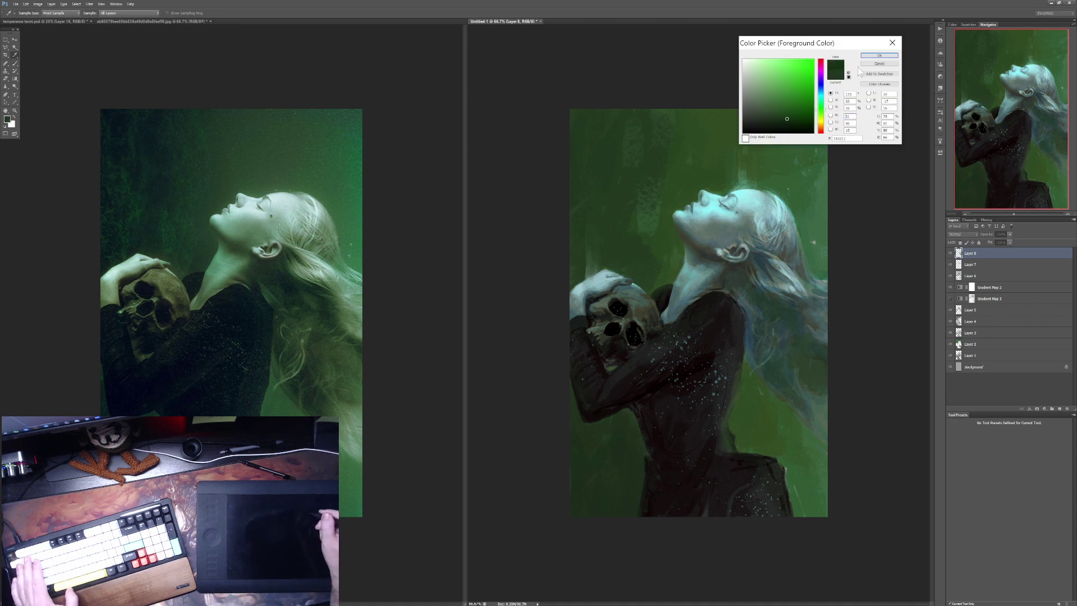
left_click(878, 55)
key("b")
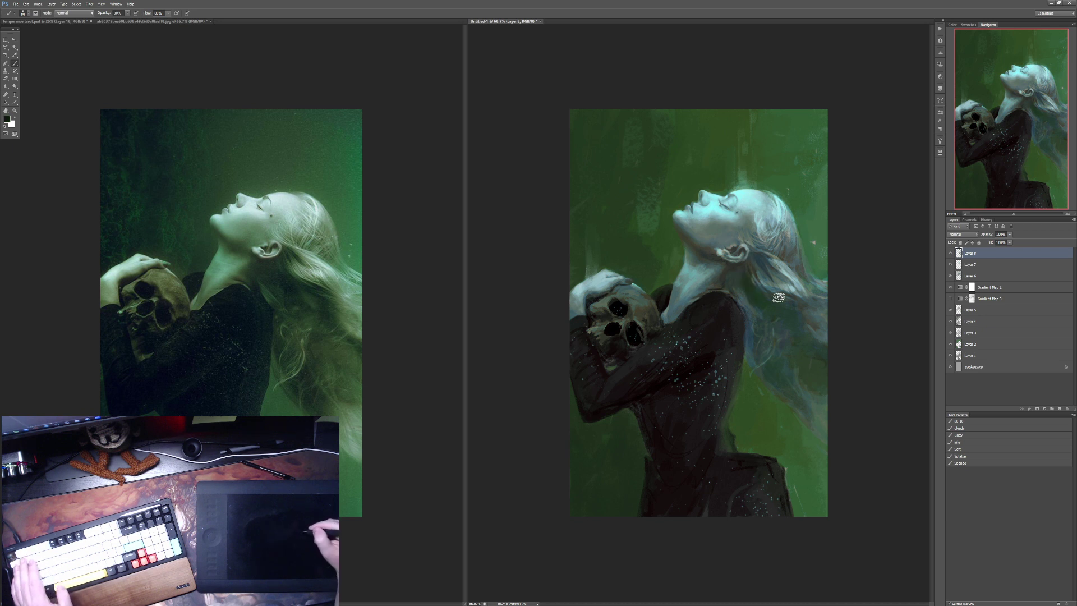
key("3")
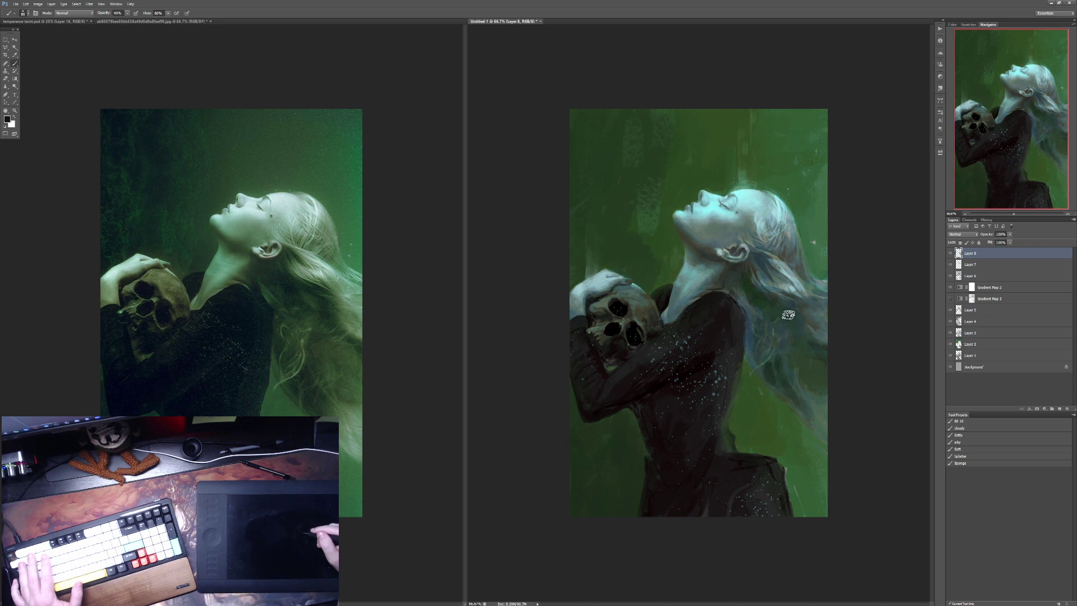
key("4")
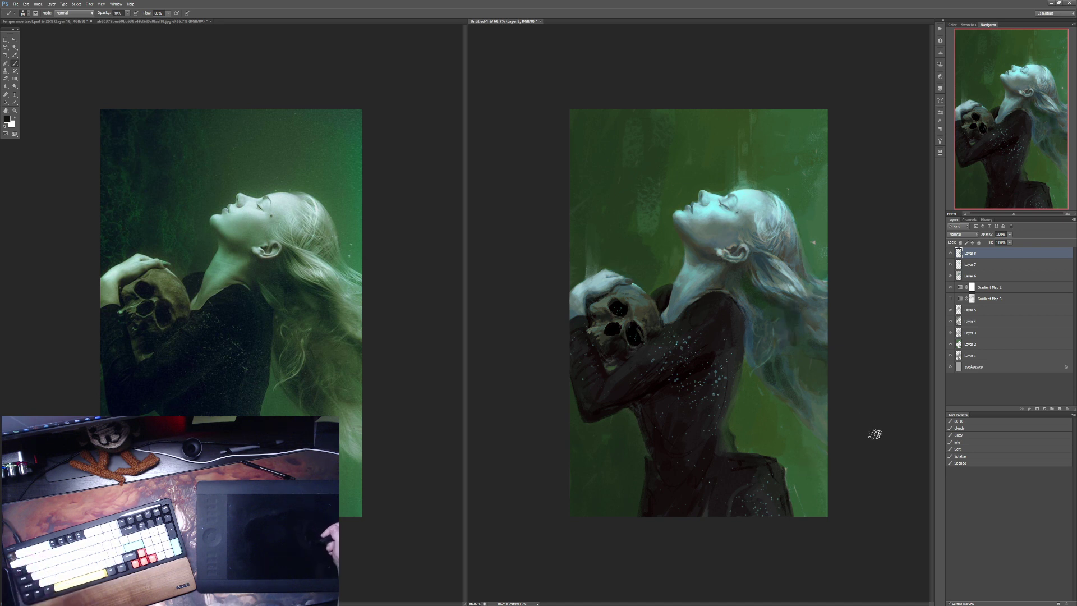
Step: Sample a pale cyan from the hair and softly stroke along its right edge at 20% opacity
left_click(756, 208, "alt")
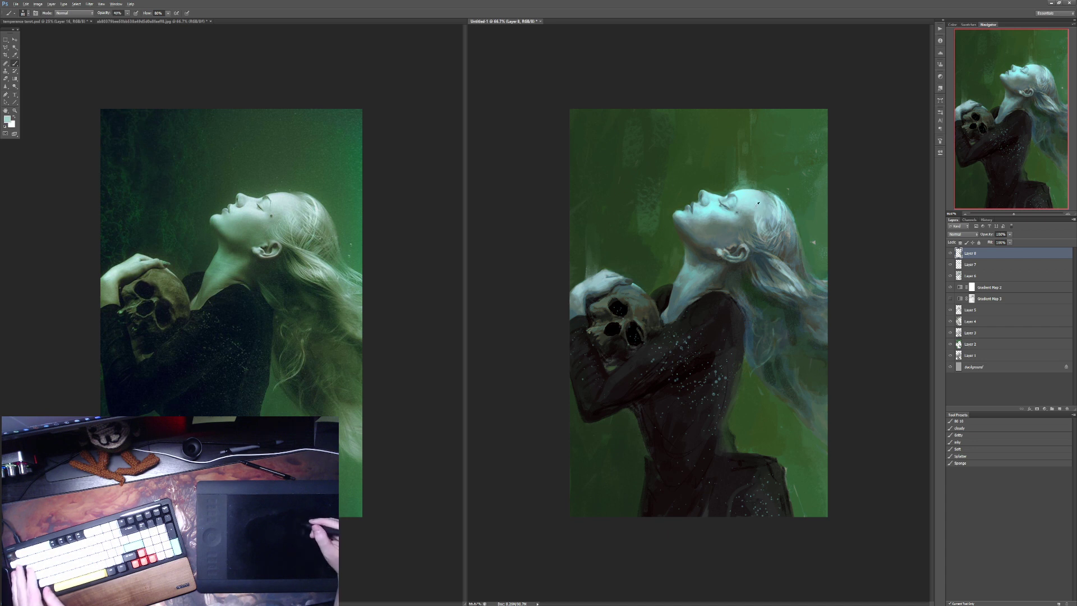
key("2")
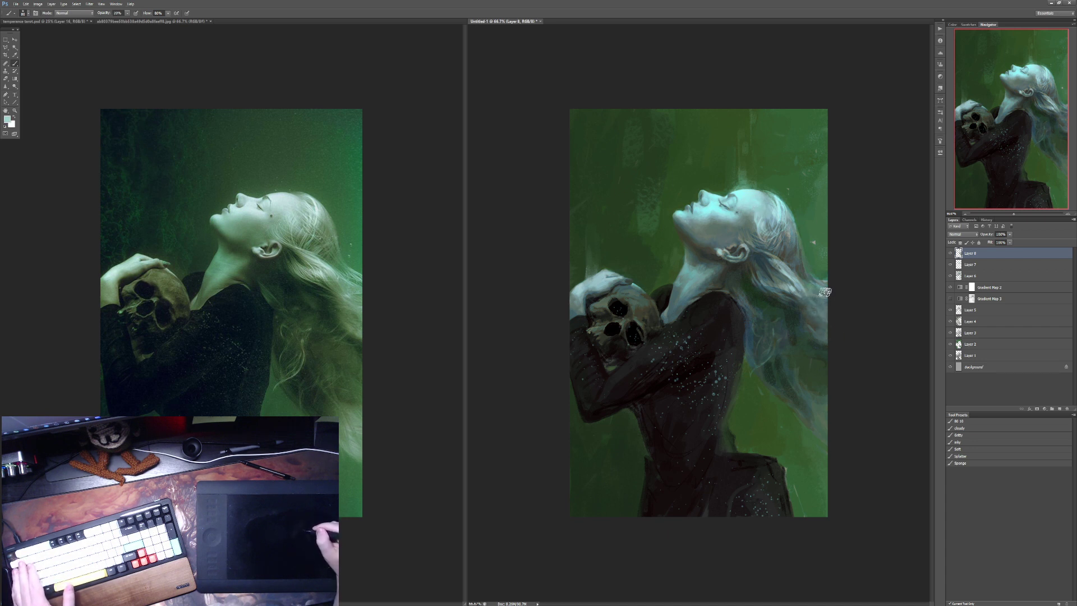
left_click_drag(797, 259, 856, 325)
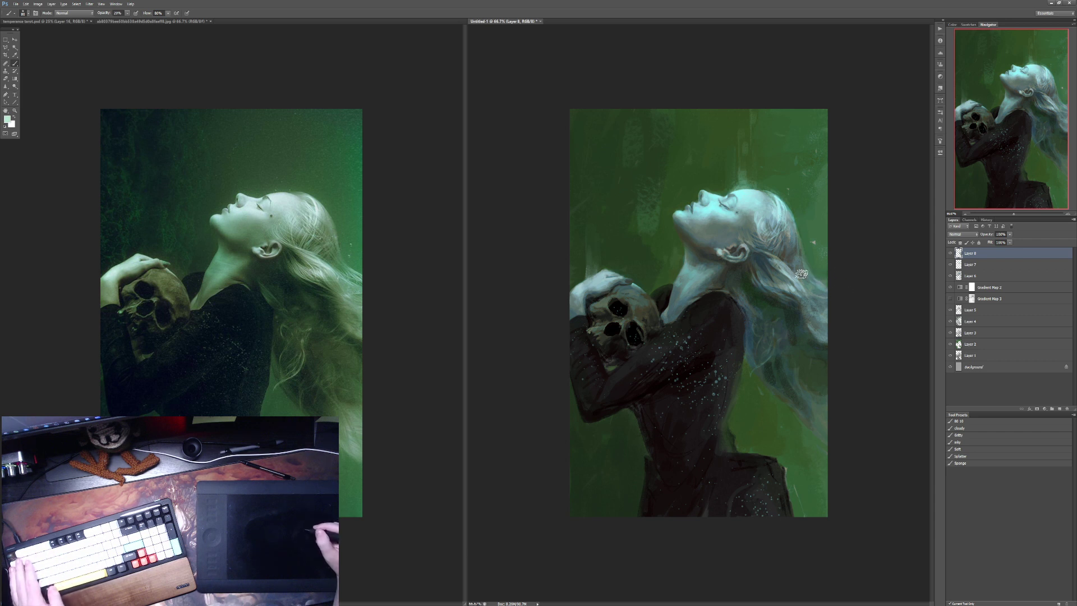
key("bracketleft")
key("bracketleft")
key("bracketleft")
key("bracketleft")
key("bracketleft")
key("bracketleft")
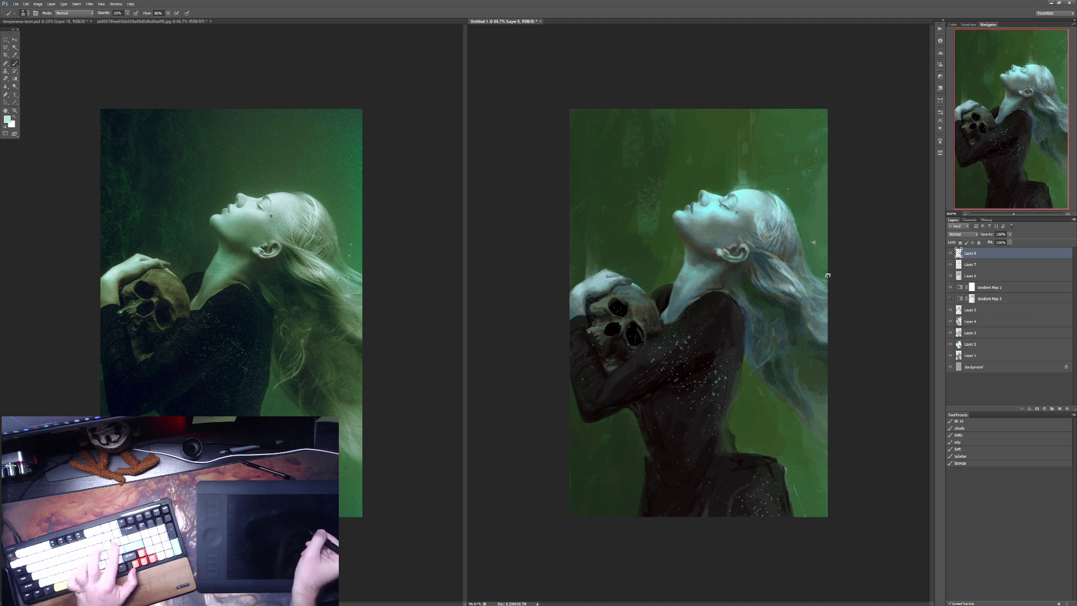
key("4")
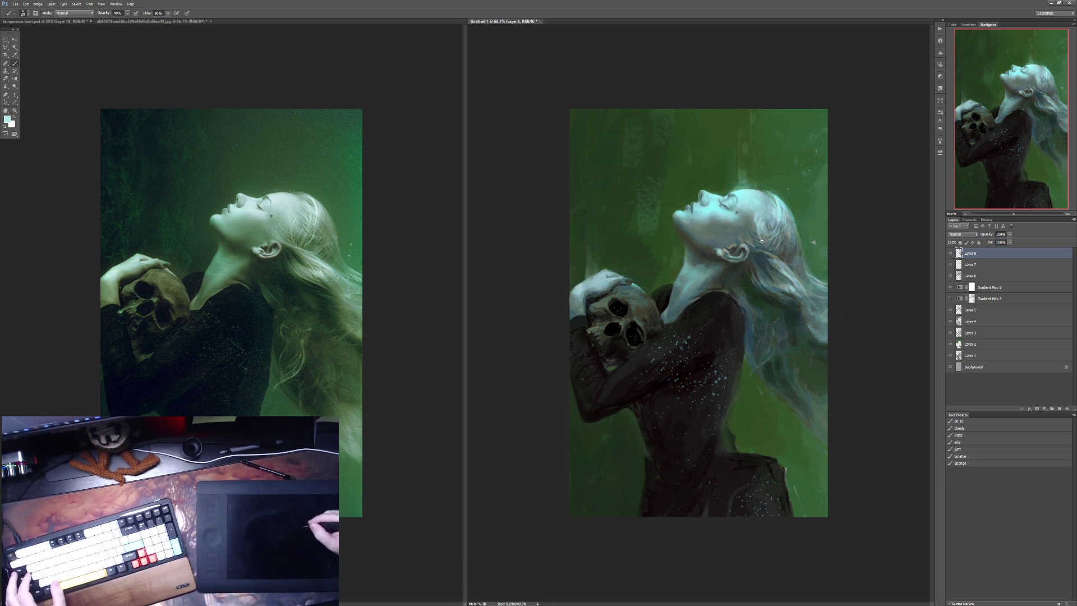
key("ctrl+1")
Step: Zoom in and paint a first light strand of hair behind the ear
scroll(765, 236, "up", 1)
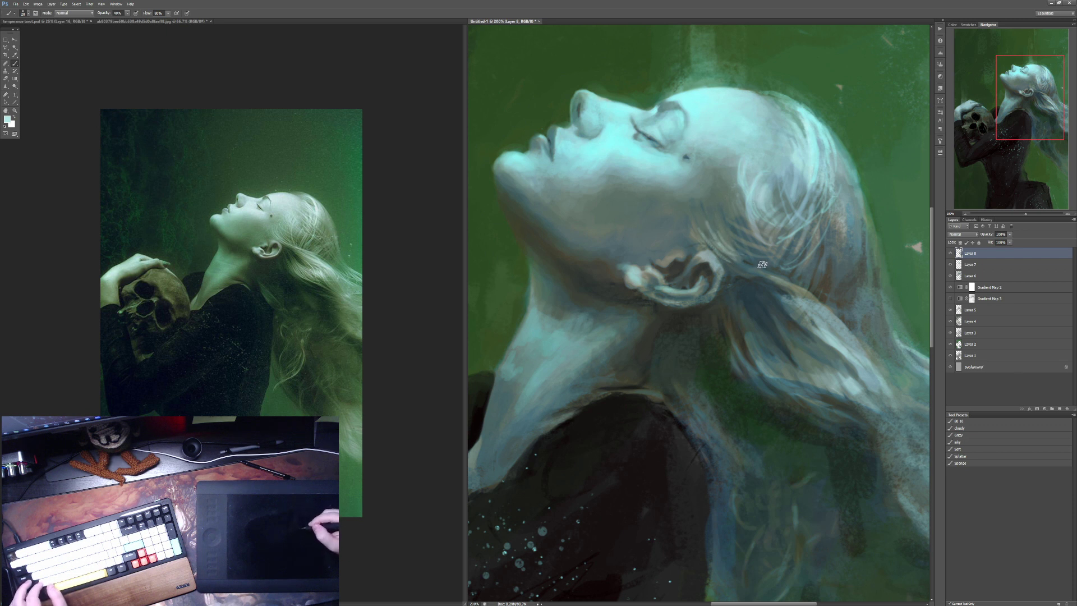
left_click_drag(743, 259, 779, 279)
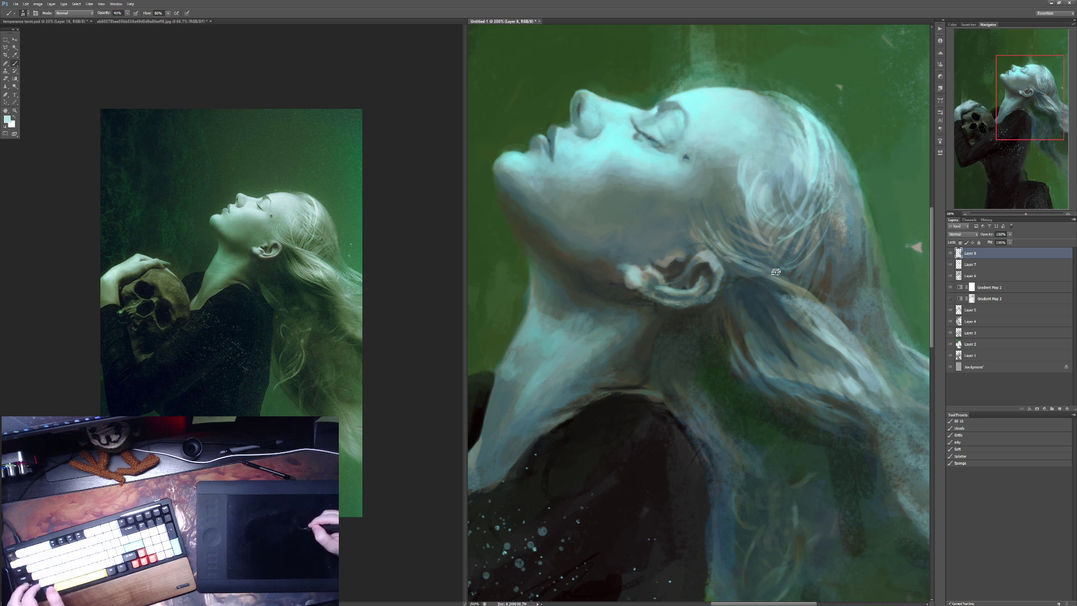
left_click_drag(825, 298, 813, 320)
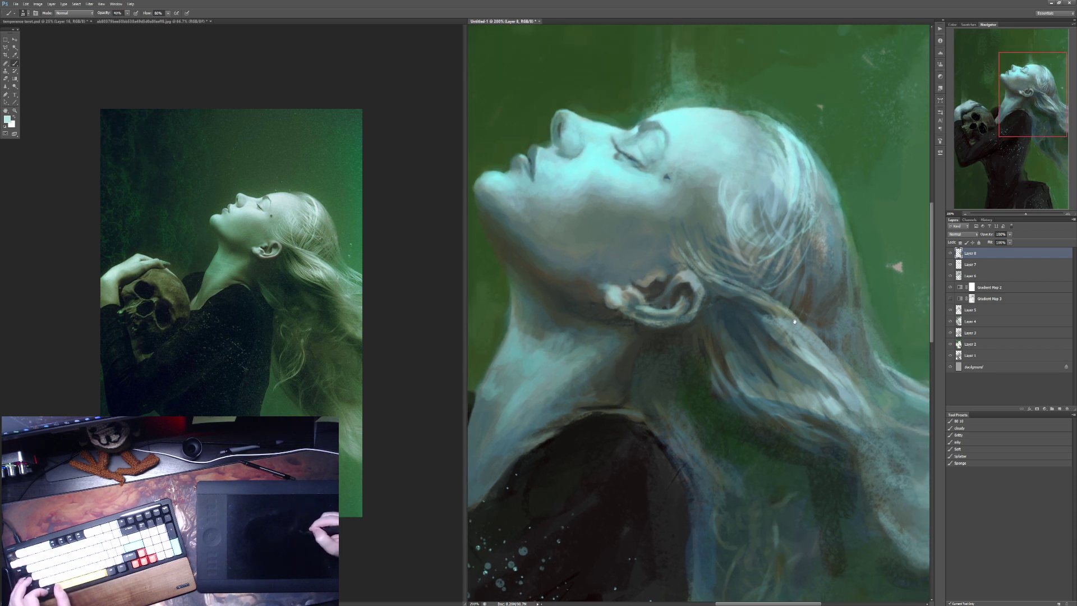
key("ctrl+minus")
key("ctrl+minus")
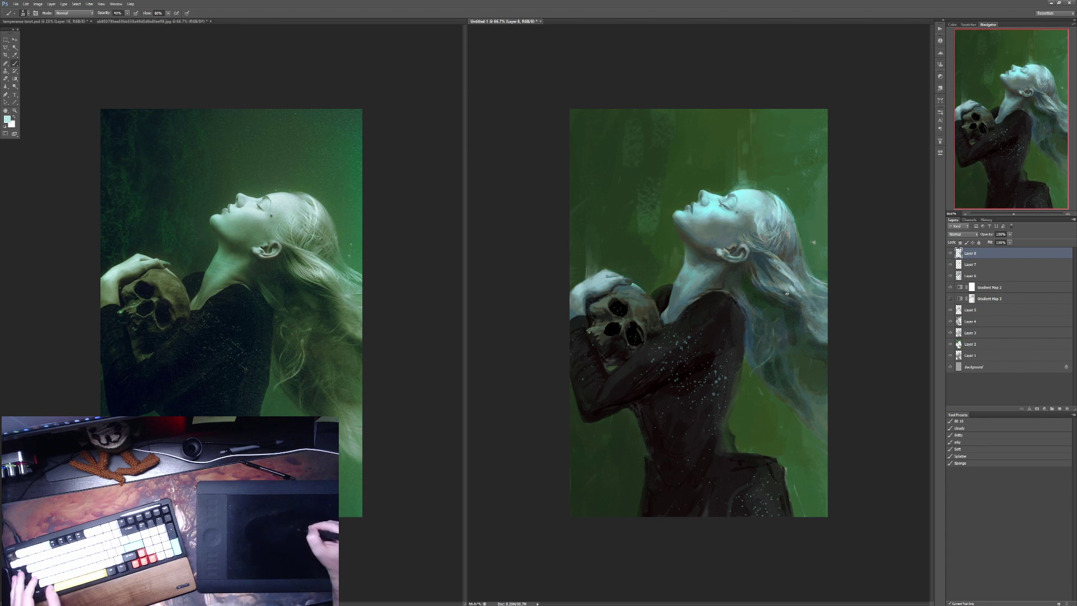
Step: Zoom onto the face and paint more light hair strokes behind the ear at 40–90% opacity
left_click_drag(684, 110, 828, 395)
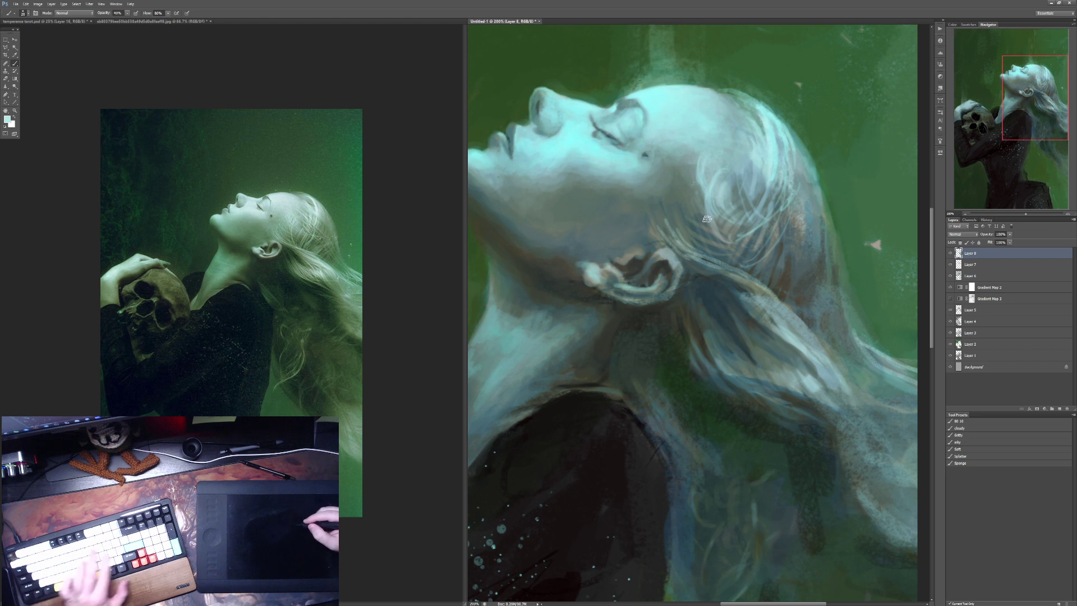
key("0")
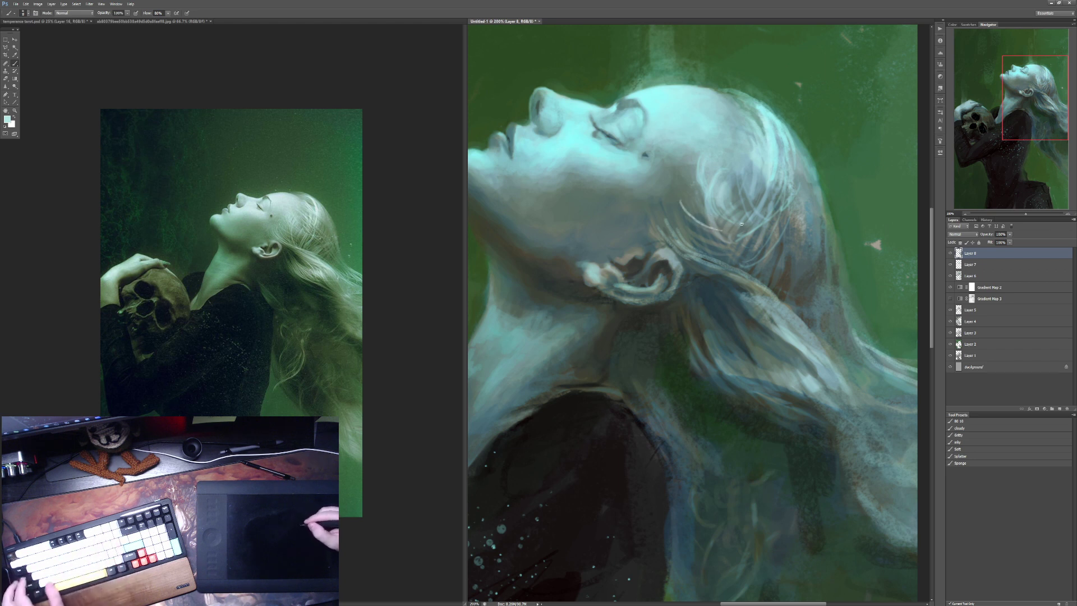
key("4")
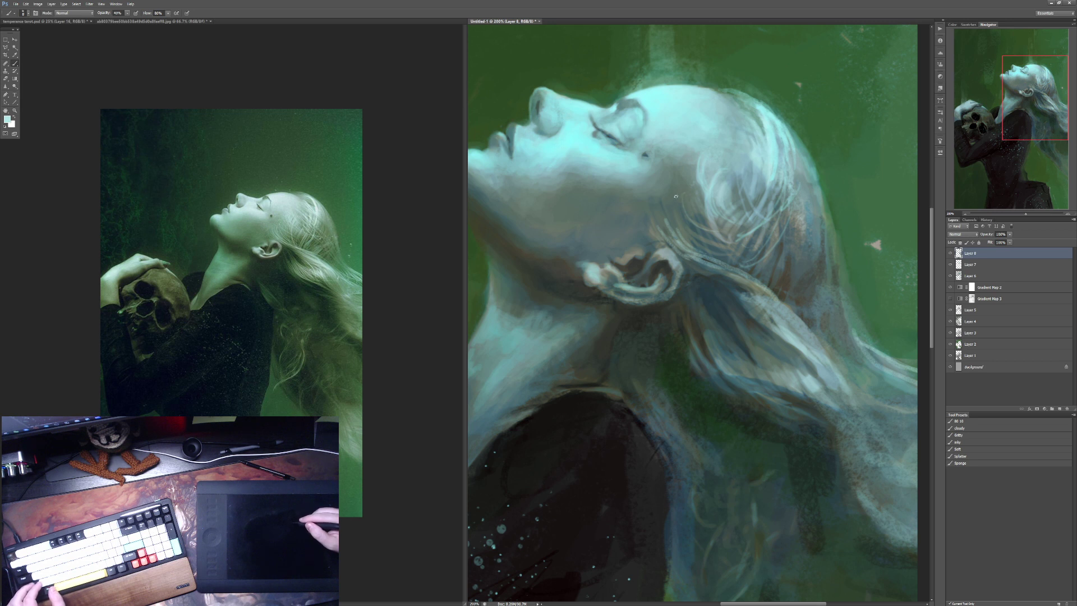
mouse_move(684, 228)
left_mouse_down()
mouse_move(749, 284)
mouse_move(684, 231)
mouse_move(738, 275)
left_mouse_up()
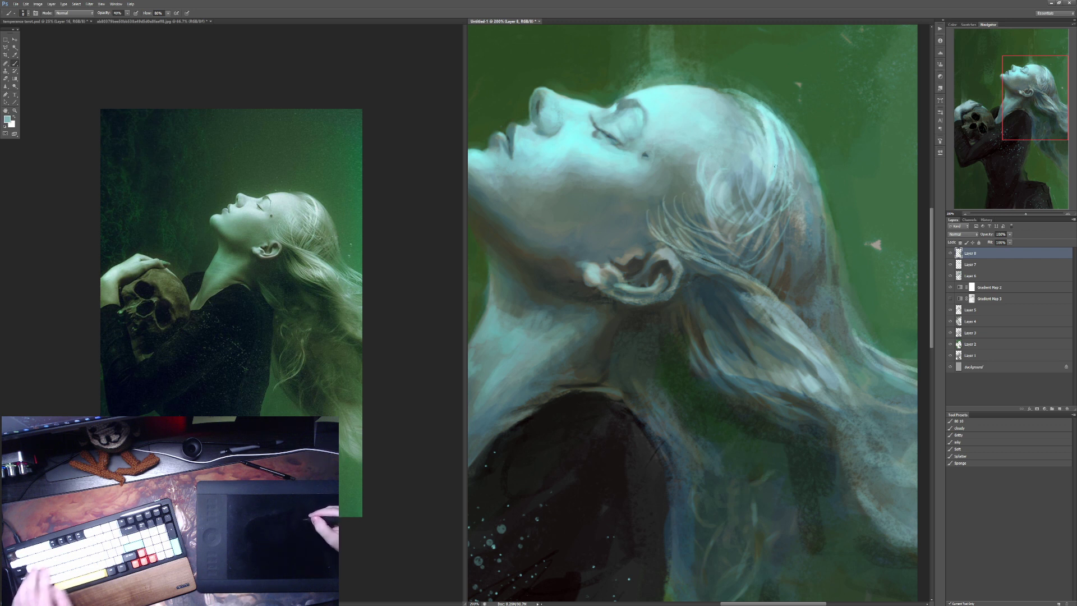
key("6")
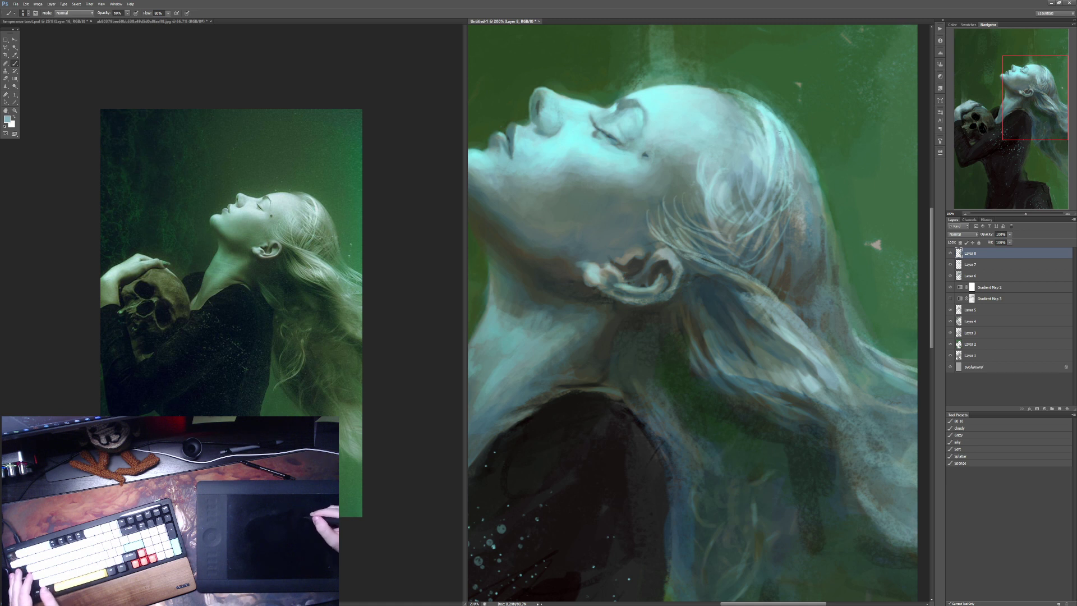
key("9")
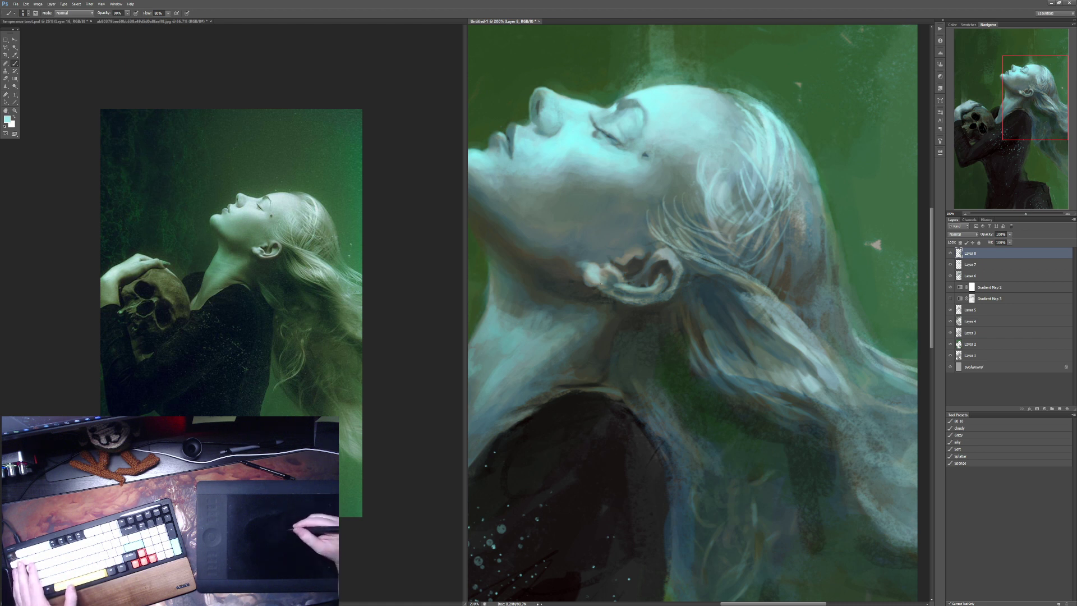
key("1")
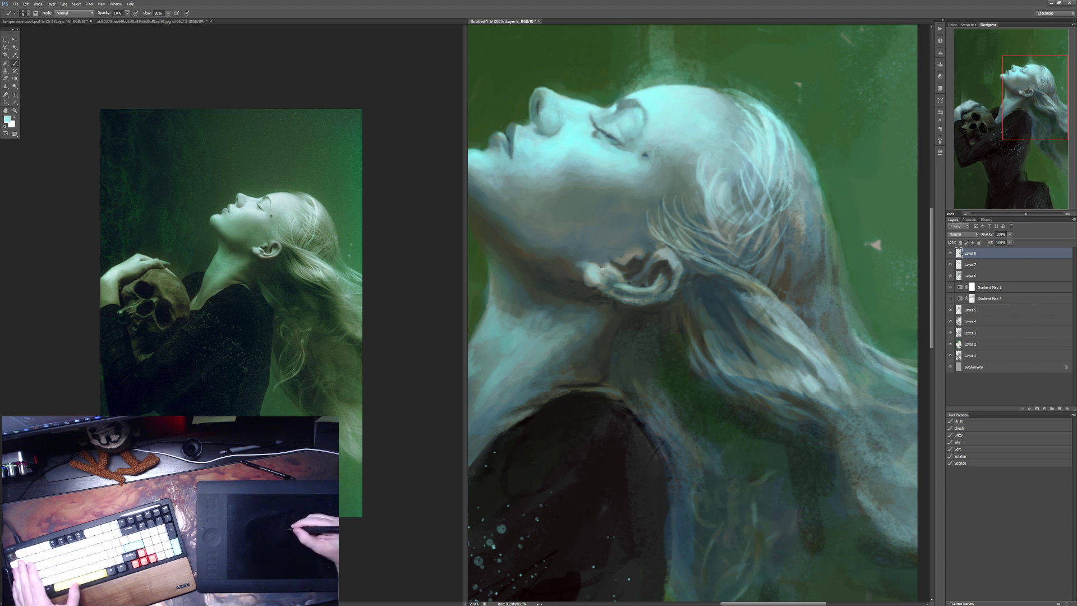
left_click_drag(663, 297, 703, 336)
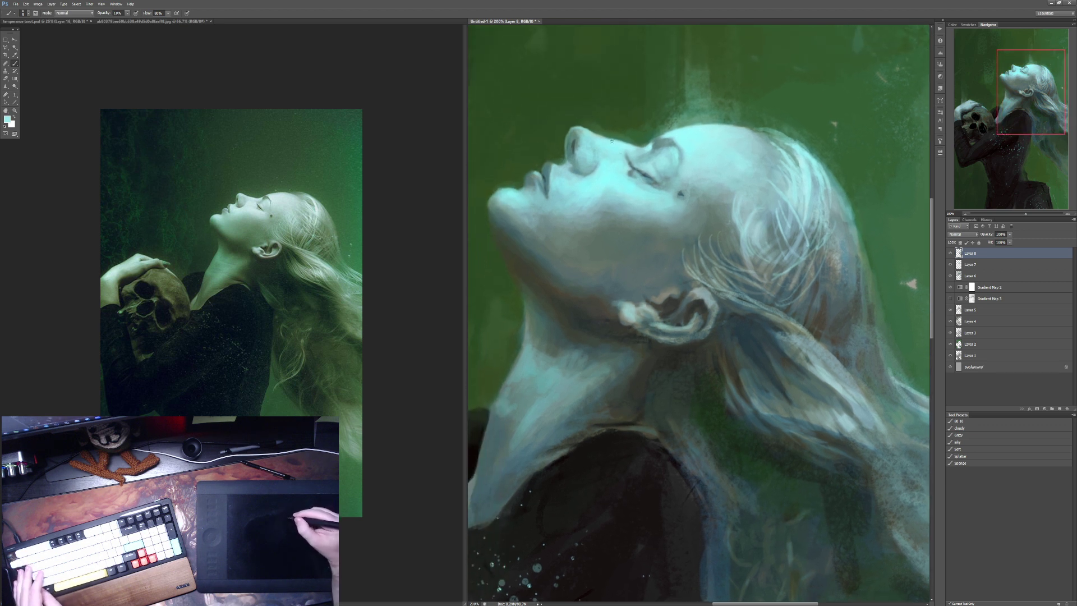
Step: Sample a darker cyan from the skin, set opacity to about 70%, and zoom out
left_click(562, 170, "alt")
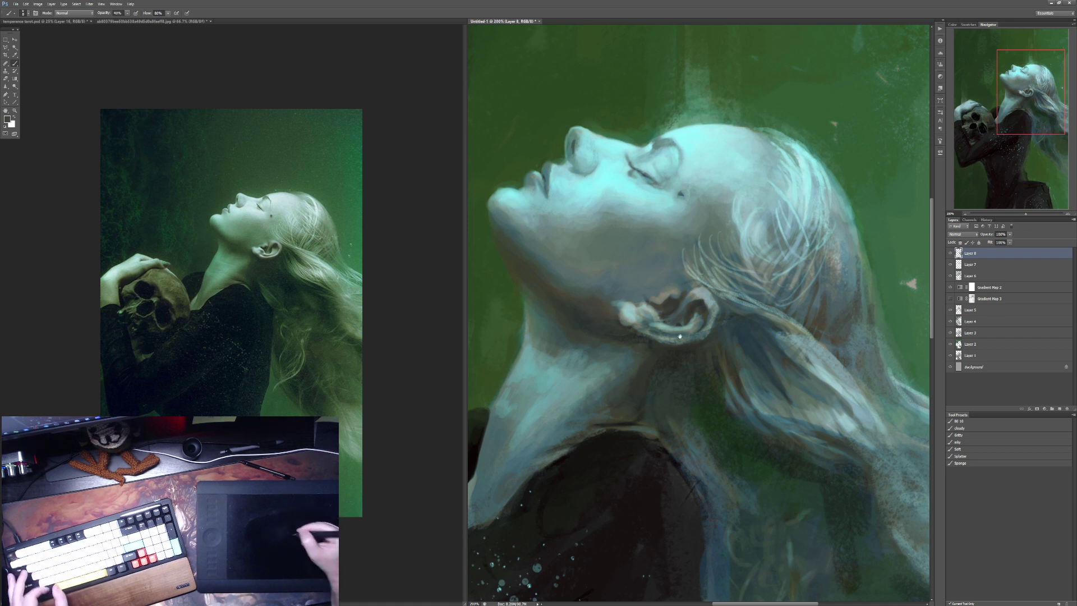
key("alt")
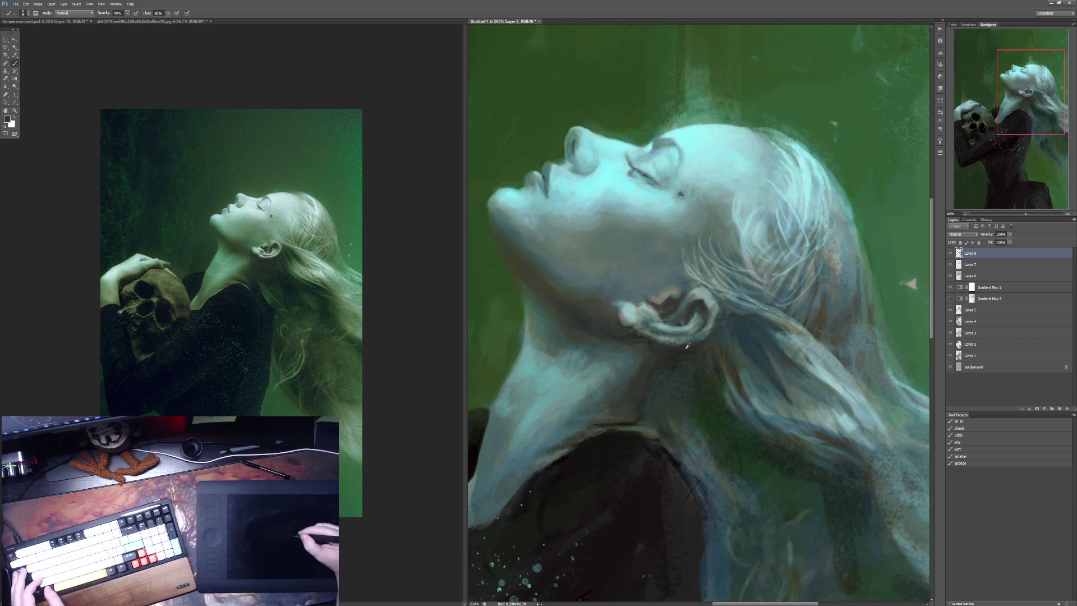
key("7")
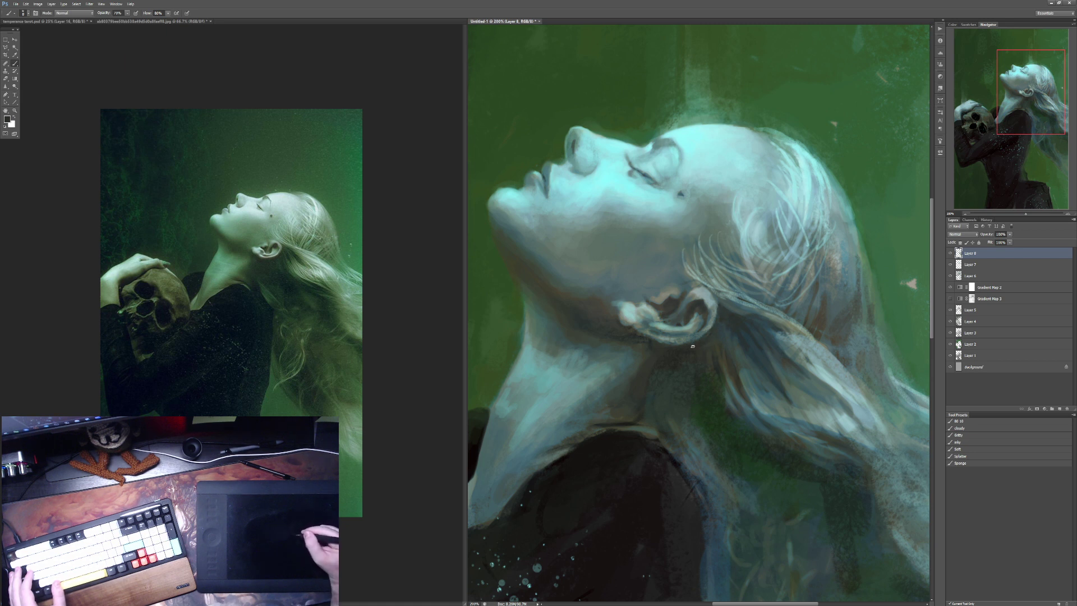
key("ctrl+minus")
key("ctrl+minus")
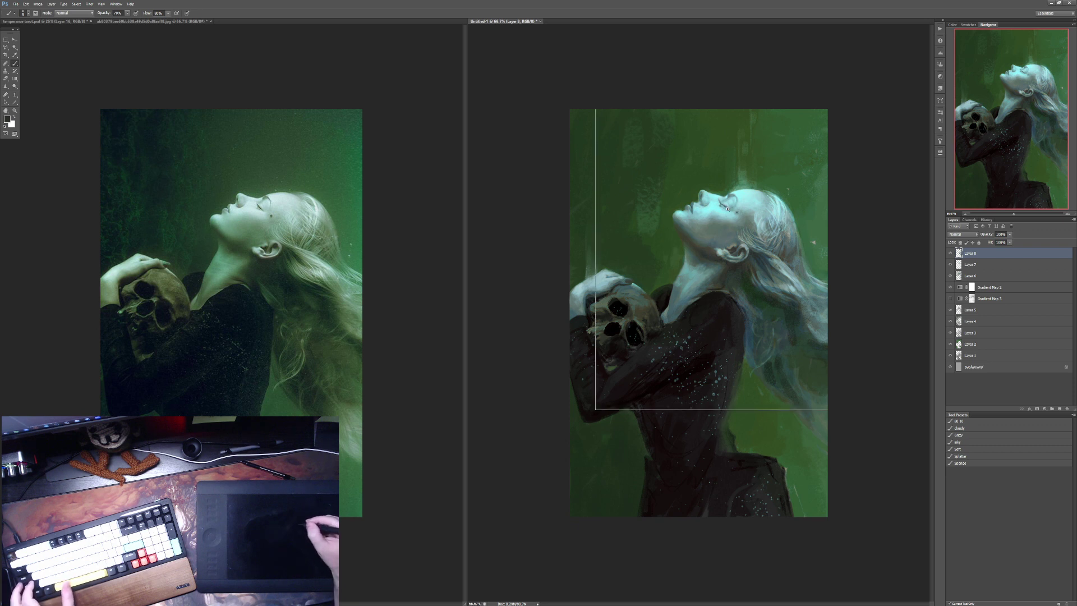
Step: Zoom in on the closed eye and paint darker eyelash strokes at 90% opacity
scroll(724, 205, "up", 3)
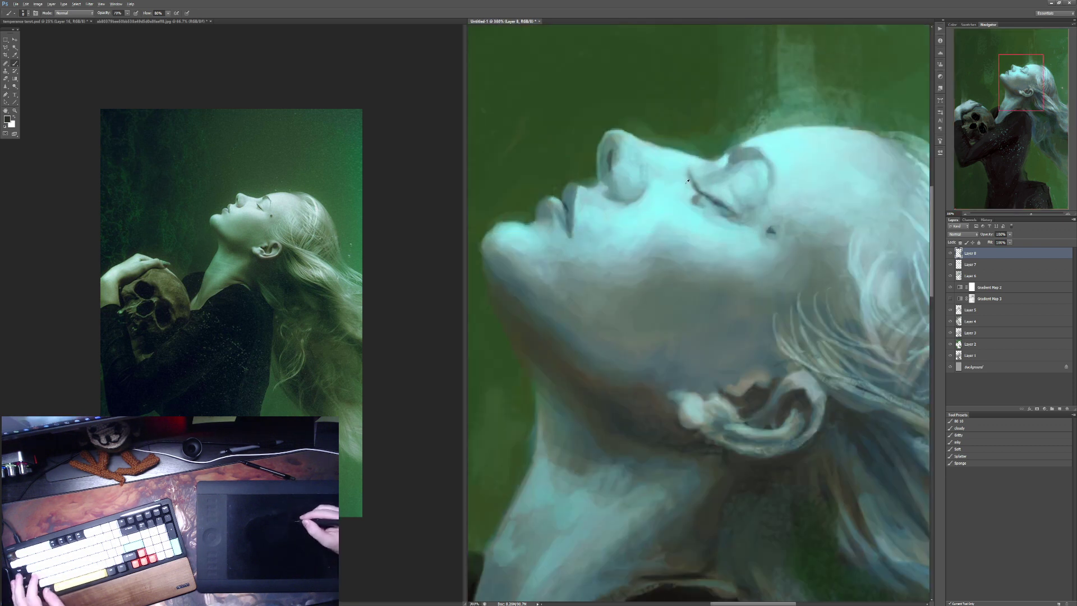
left_click(701, 191, "alt")
key("9")
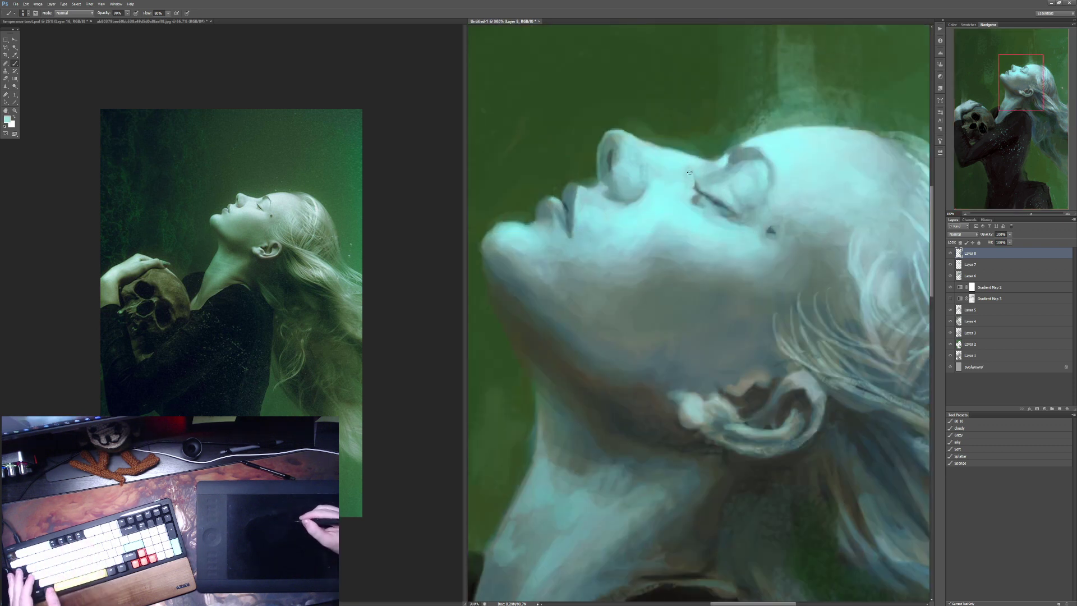
left_click(718, 201, "alt")
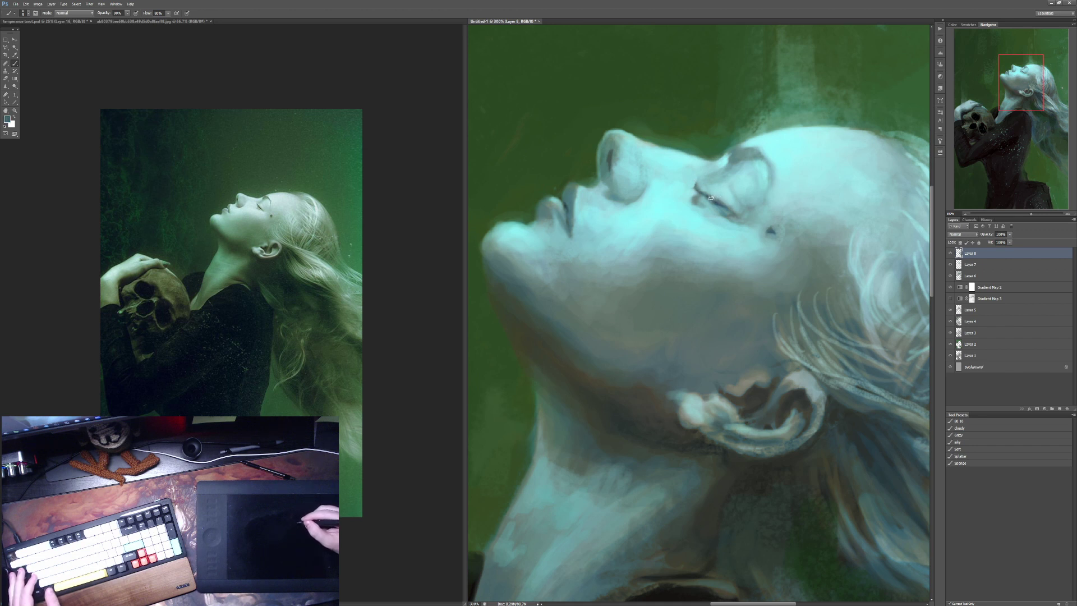
mouse_move(707, 190)
left_mouse_down()
mouse_move(700, 175)
mouse_move(707, 188)
left_mouse_up()
Step: Touch up the skin and ear with sampled cyan and grey-teal, finishing at 30% opacity
left_click(693, 192, "alt")
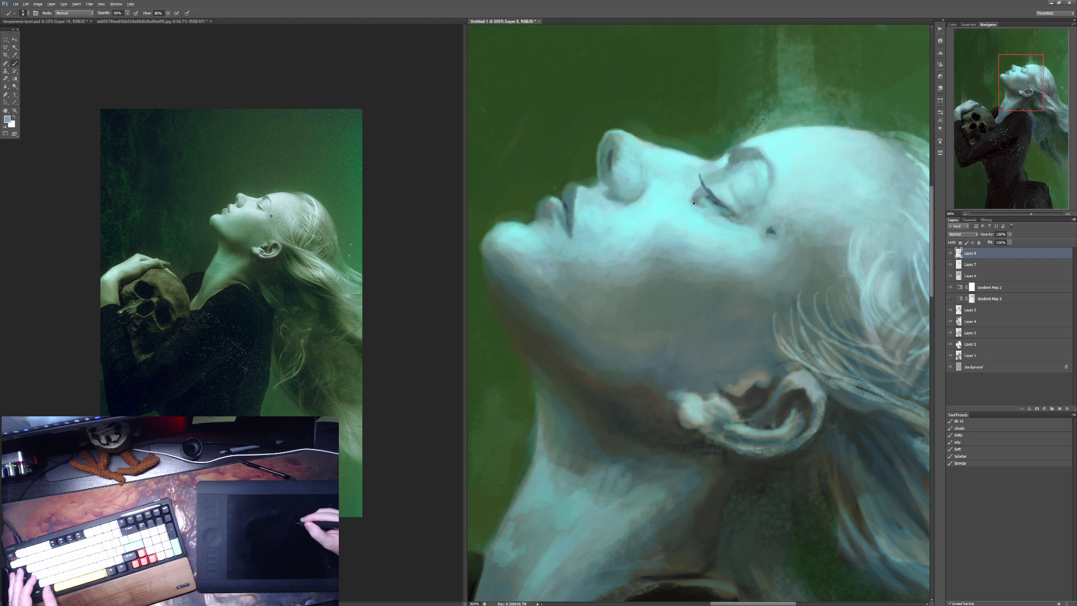
left_click(694, 203, "alt")
left_click(710, 193, "alt")
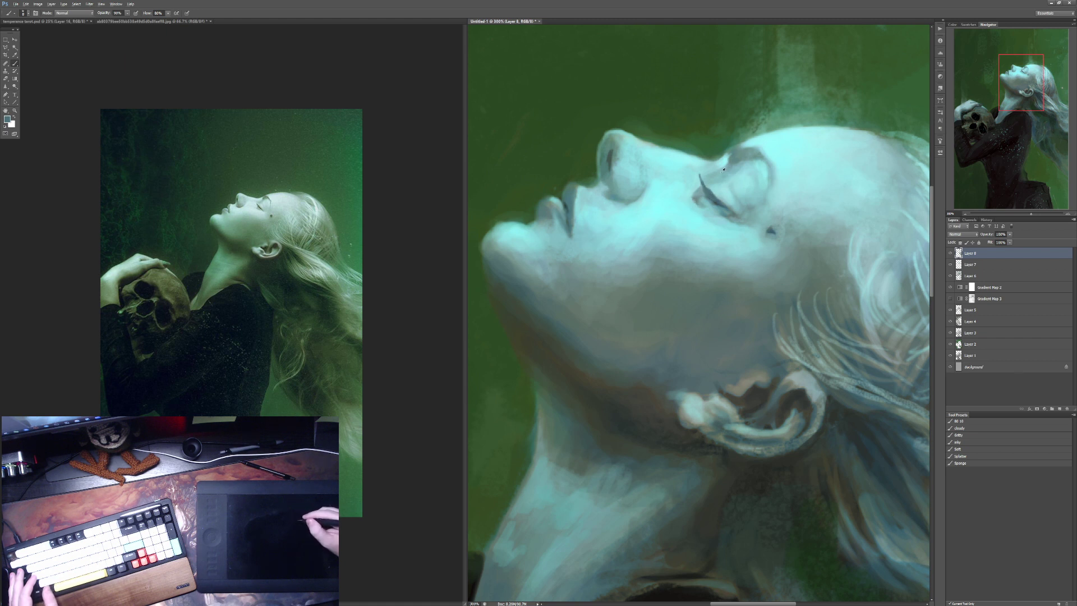
left_click(712, 167, "alt")
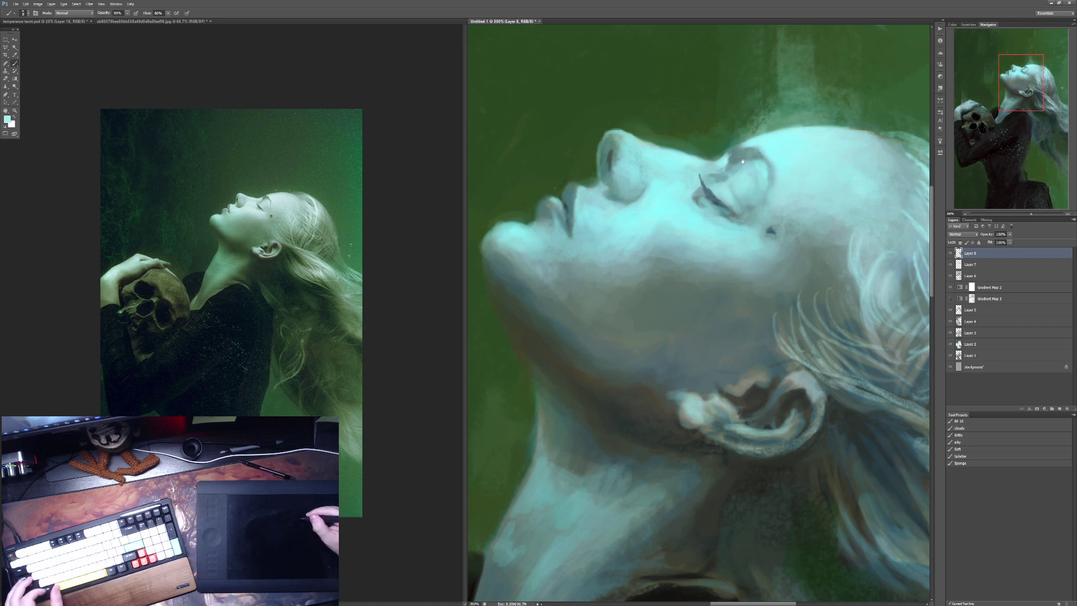
scroll(724, 162, "down", 1)
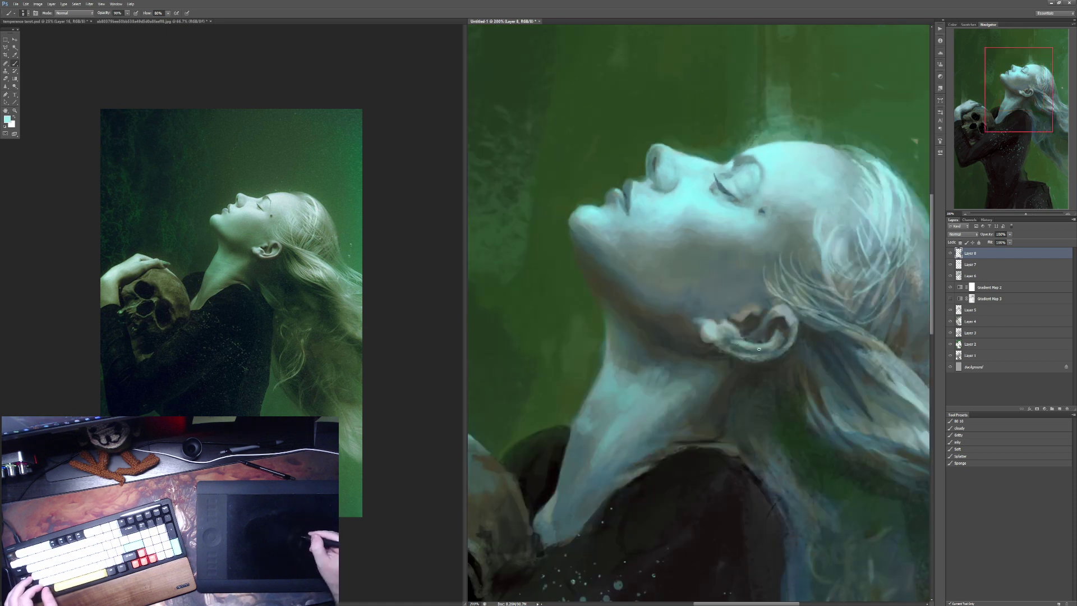
left_click(724, 336, "alt")
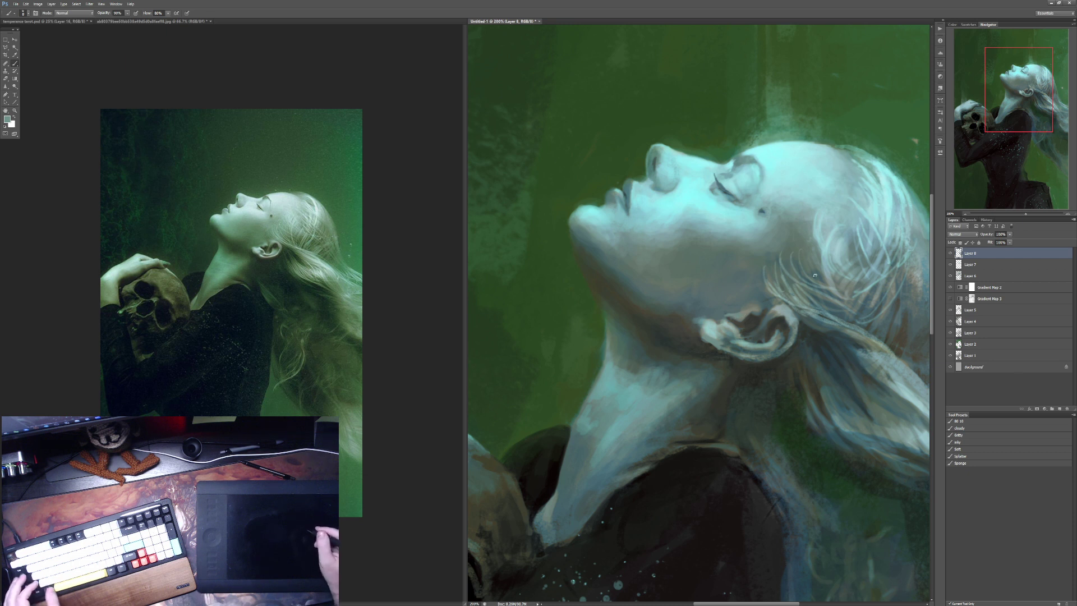
key("3")
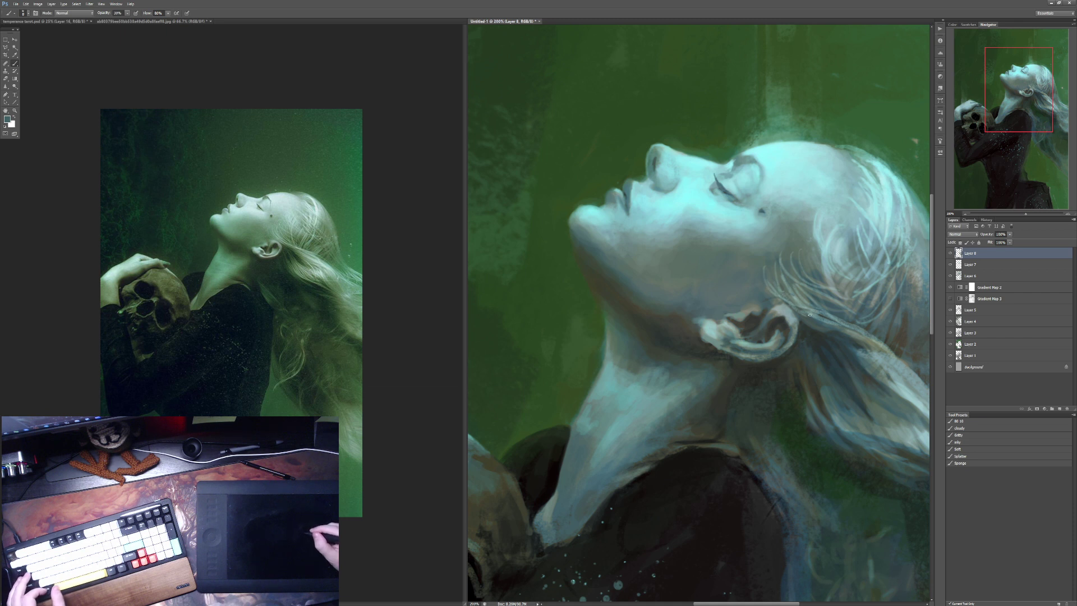
key("ctrl+minus")
key("ctrl+minus")
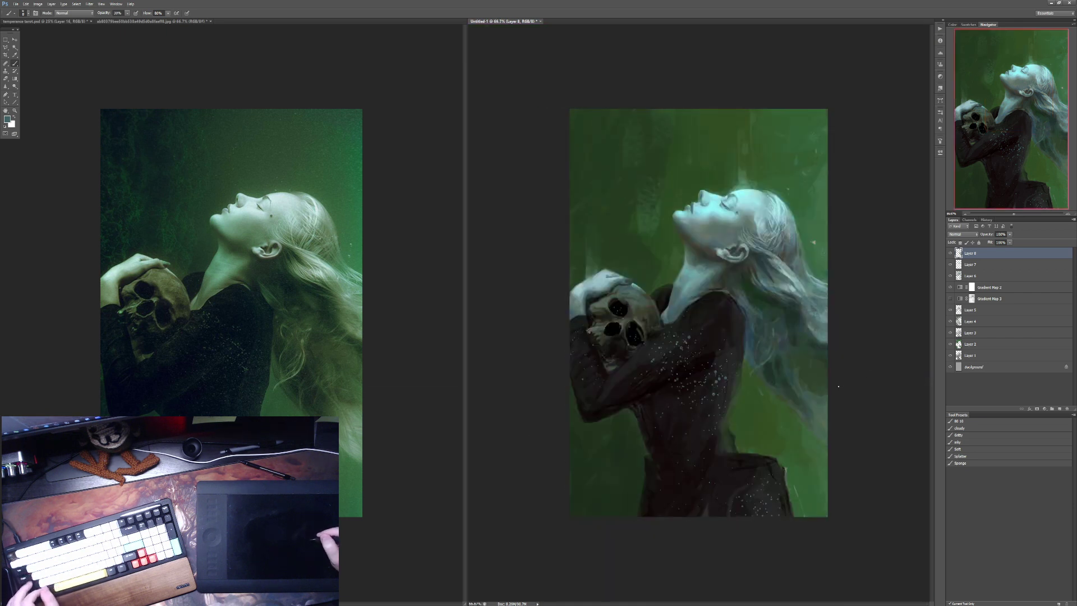
Step: Paint the hair strands with sampled darker and light blue-grey tones at about 60% opacity
scroll(828, 333, "up", 1)
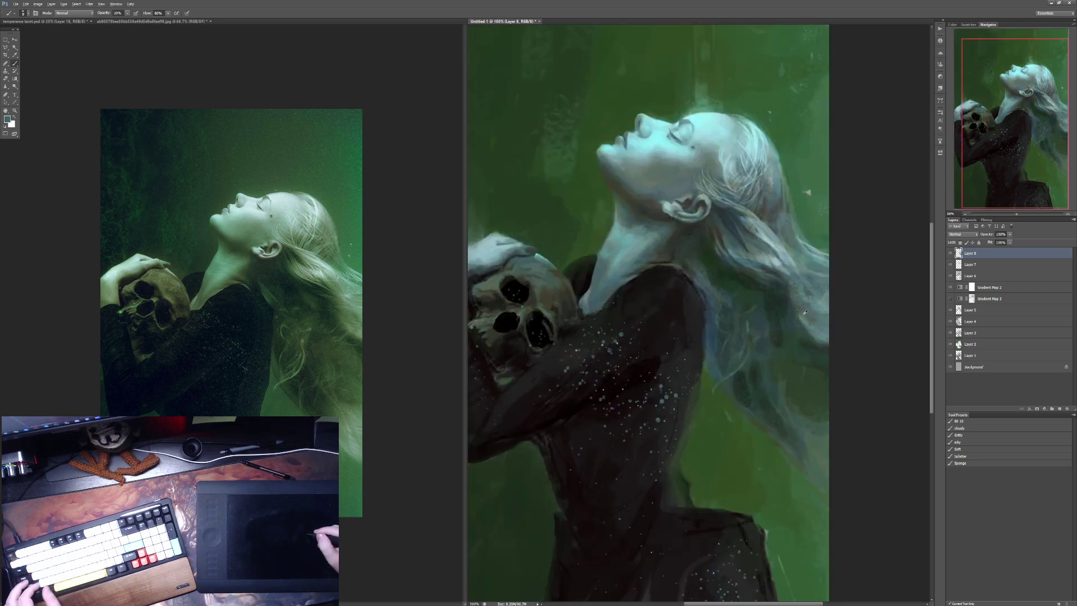
left_click(774, 296, "alt")
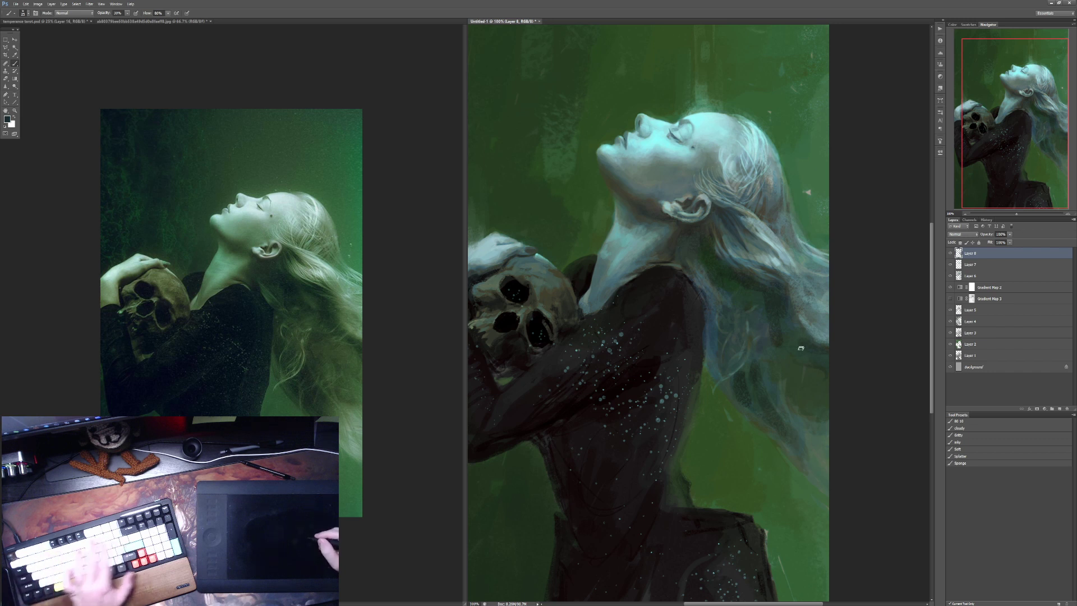
key("7")
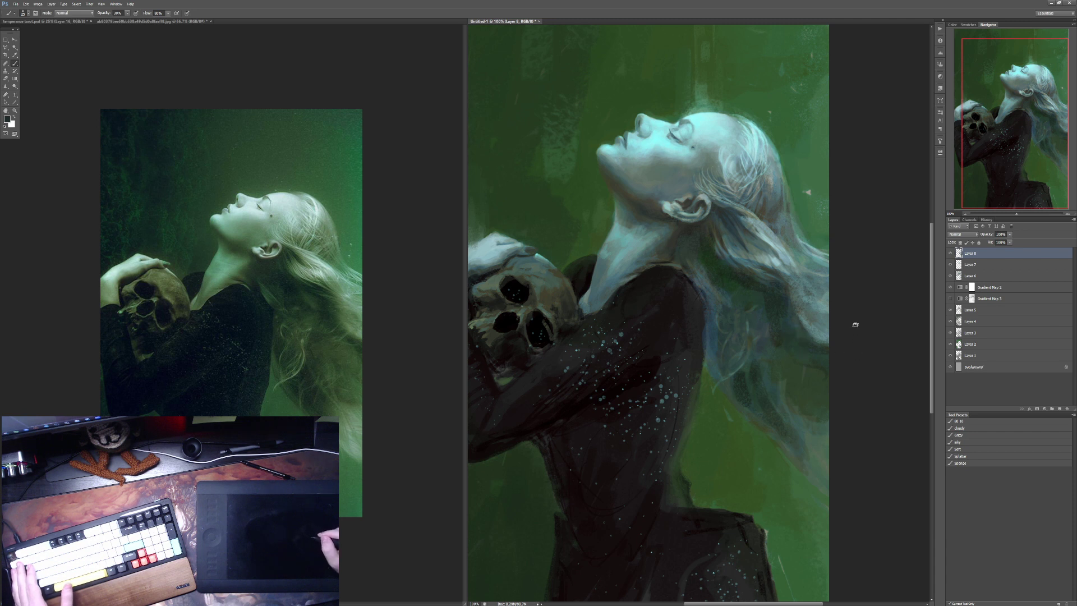
key("2")
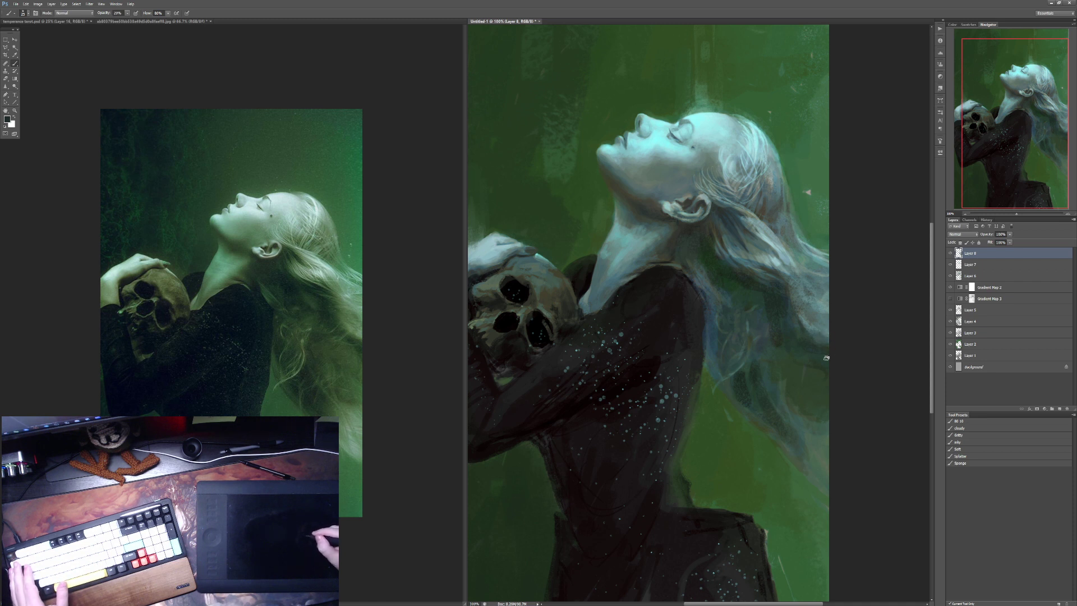
key("5")
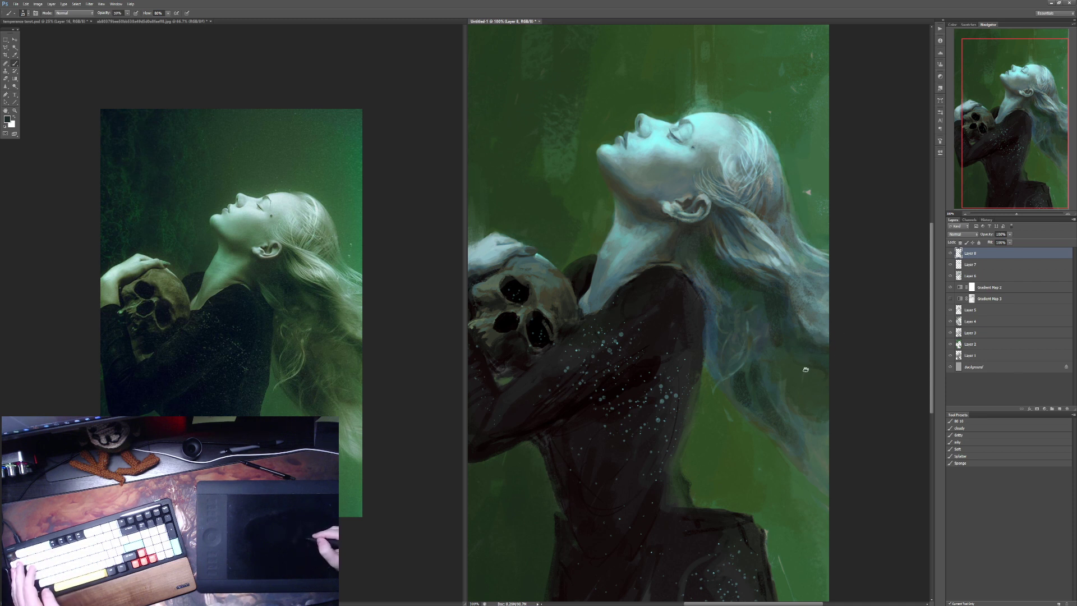
key("6")
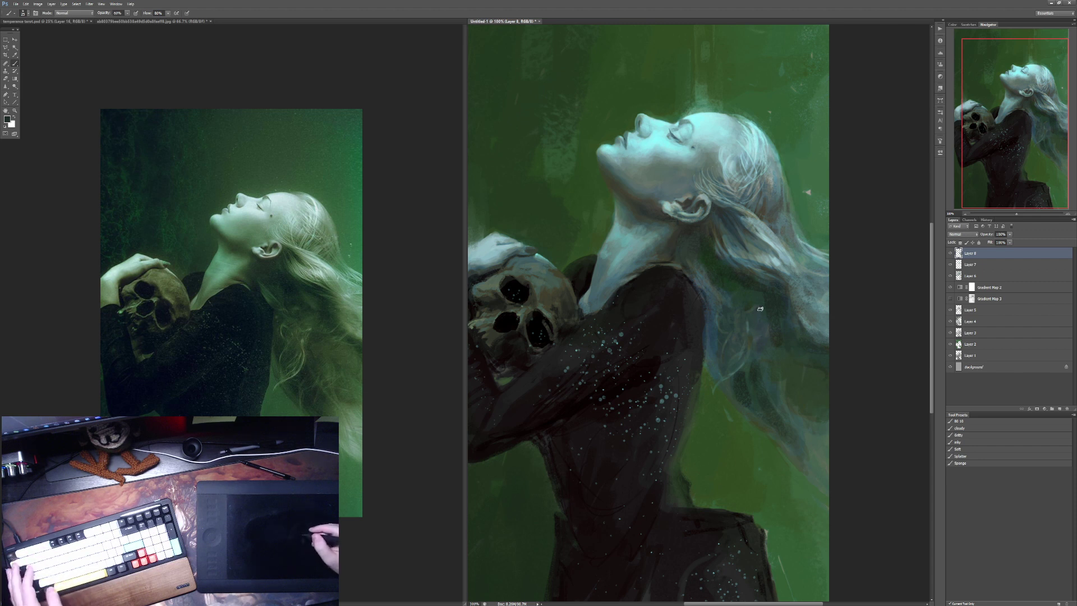
left_click(785, 264, "alt")
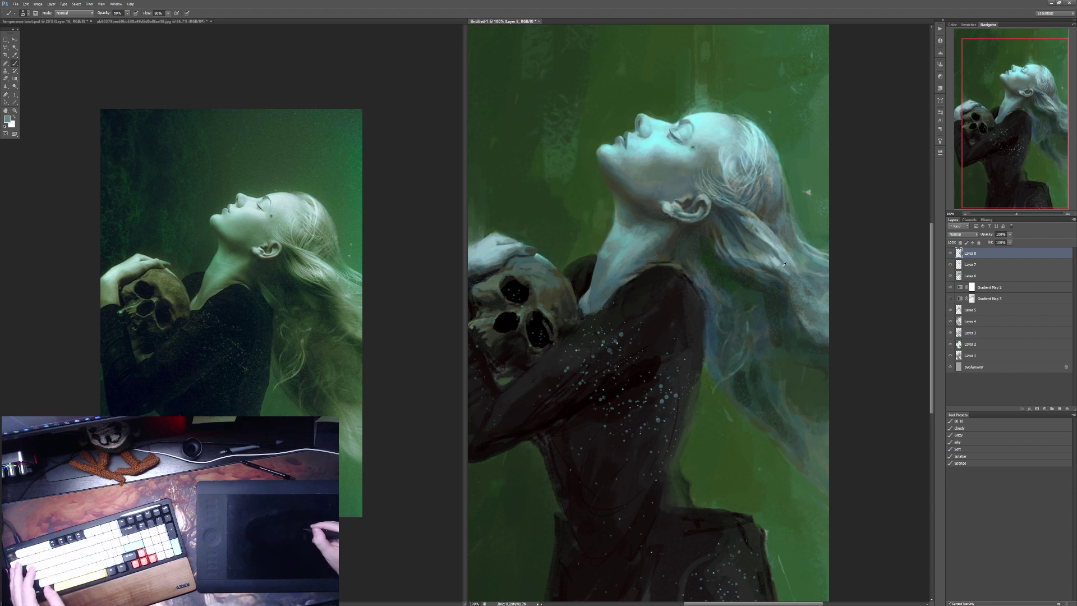
Step: Refine the neck and hair with sampled neck, light cyan and darker hair tones, then fit the view
left_click(617, 276, "alt")
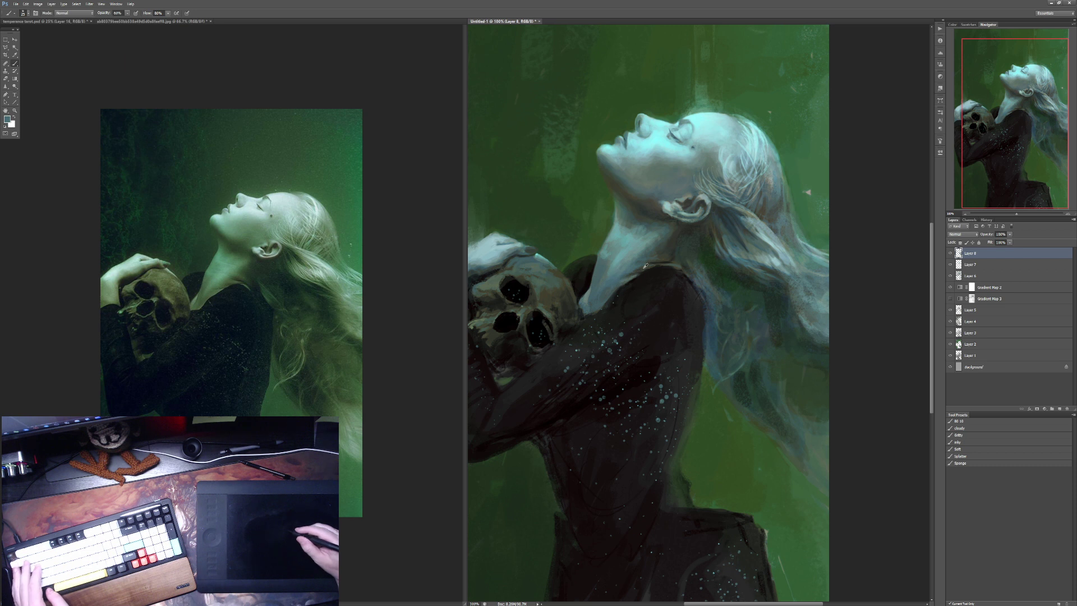
key("7")
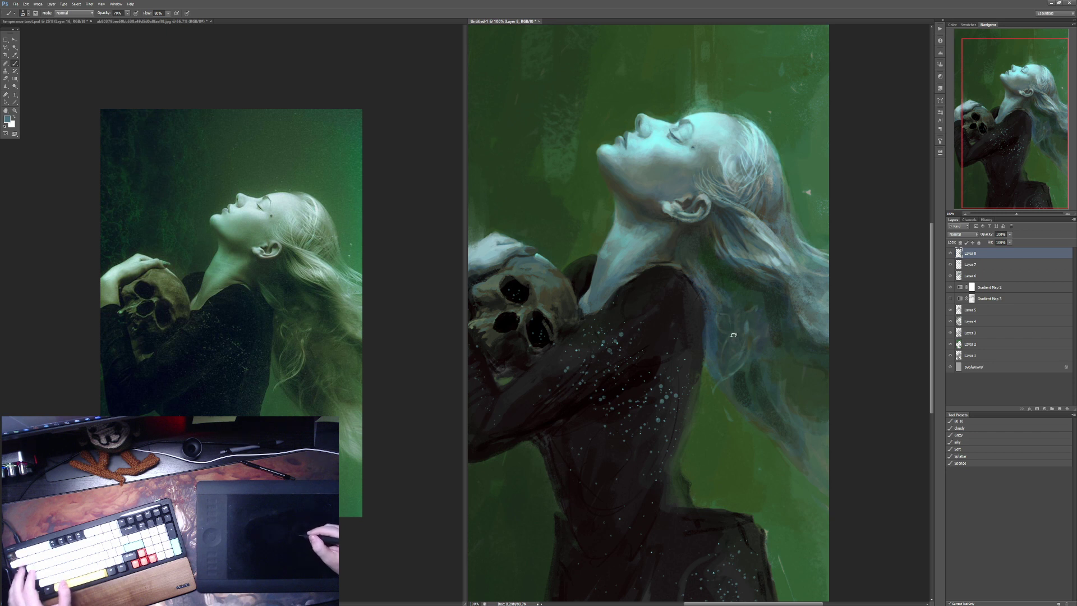
key("2")
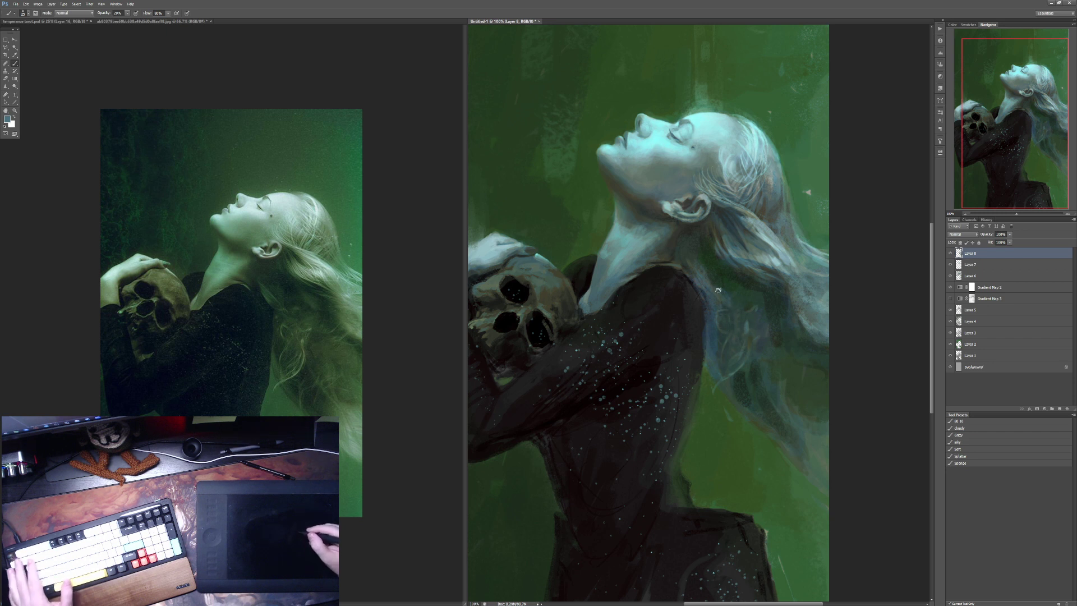
key("8")
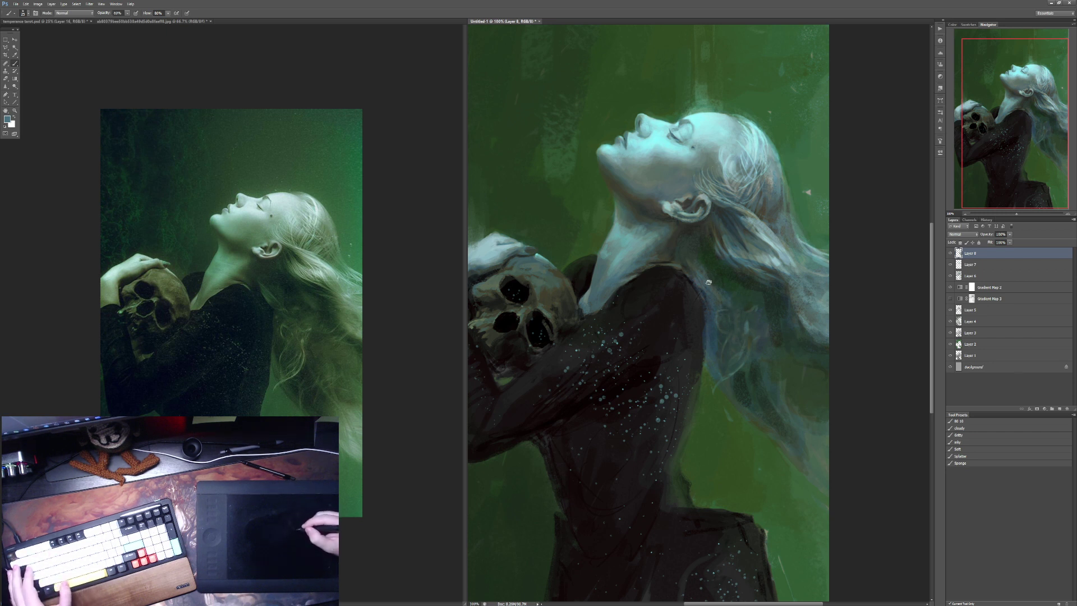
key("6")
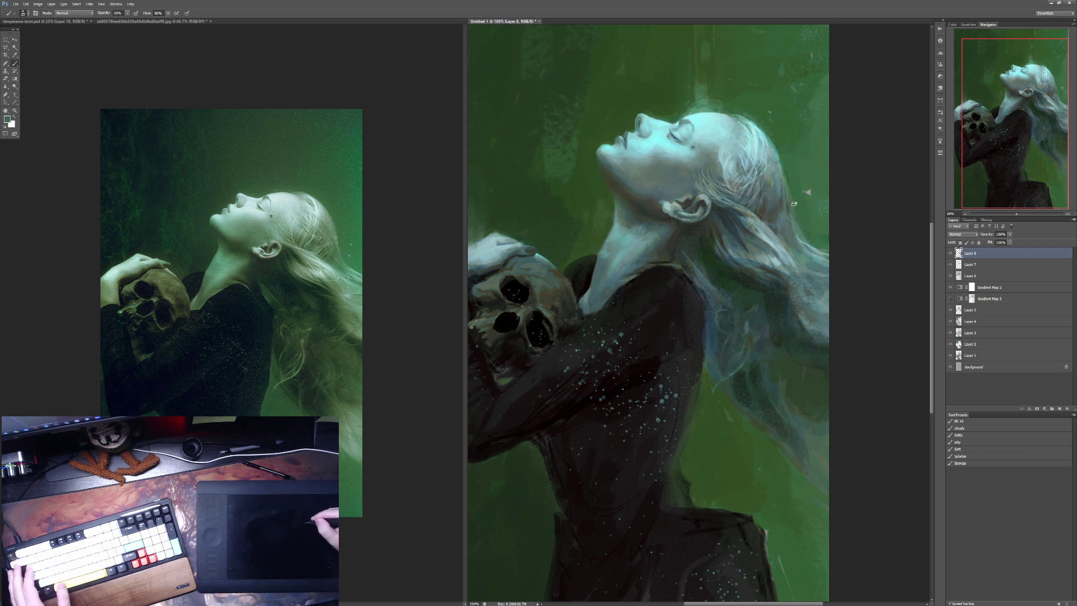
left_click(757, 145, "alt")
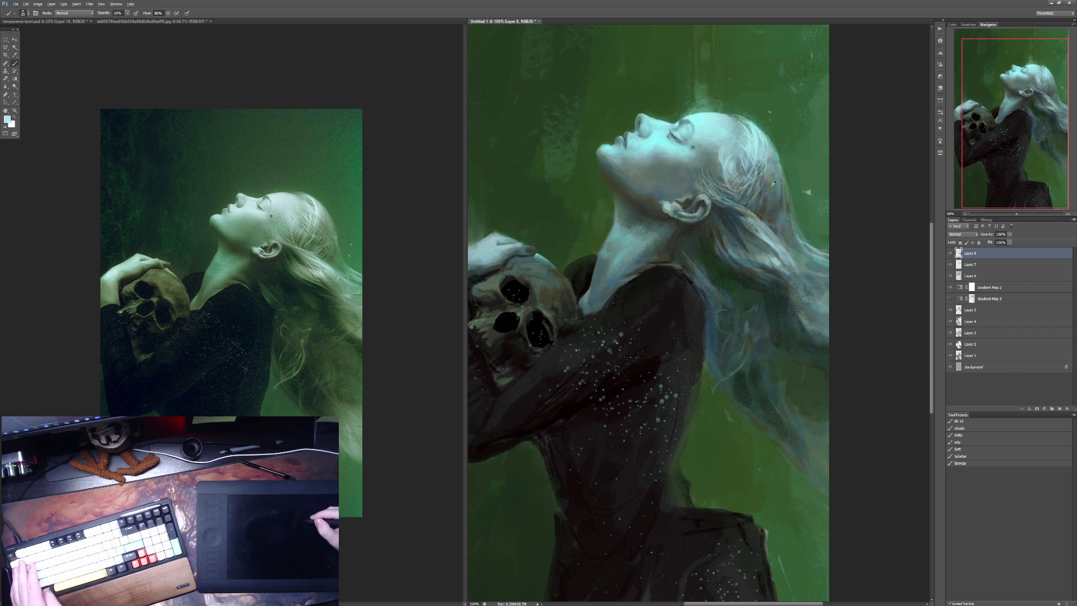
left_click(765, 200, "alt")
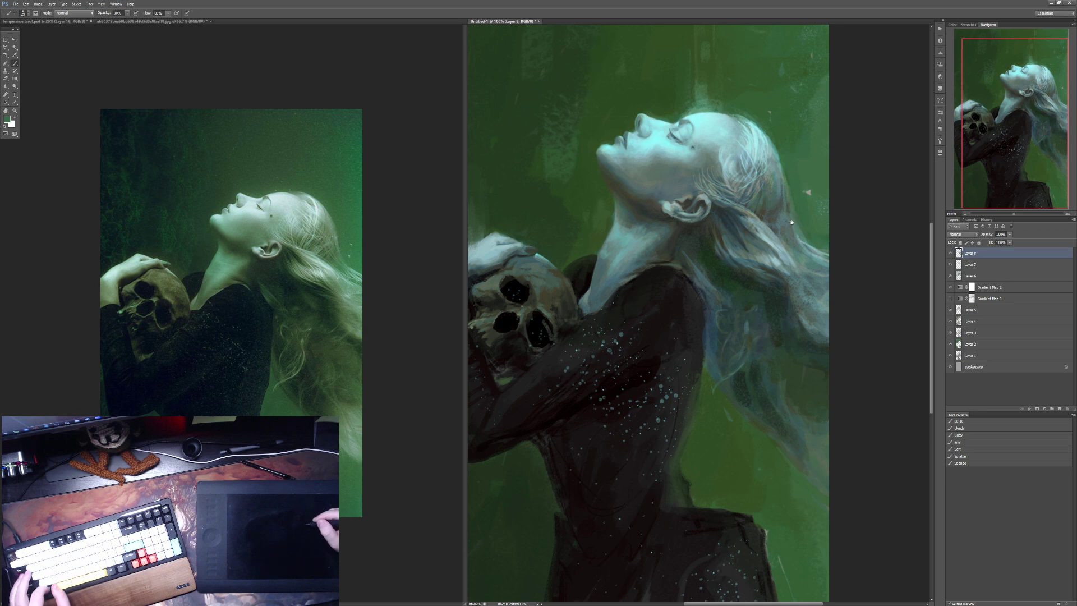
key("ctrl+minus")
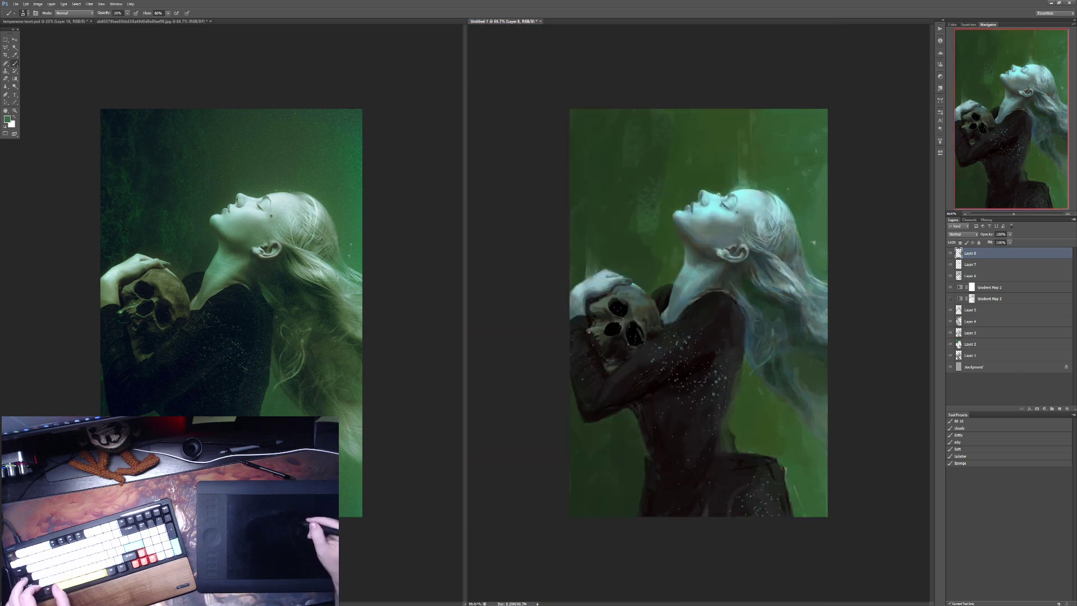
Step: Add light cyan highlights to the eyelid and nose bridge, then zoom back out
left_click(732, 209, "ctrl")
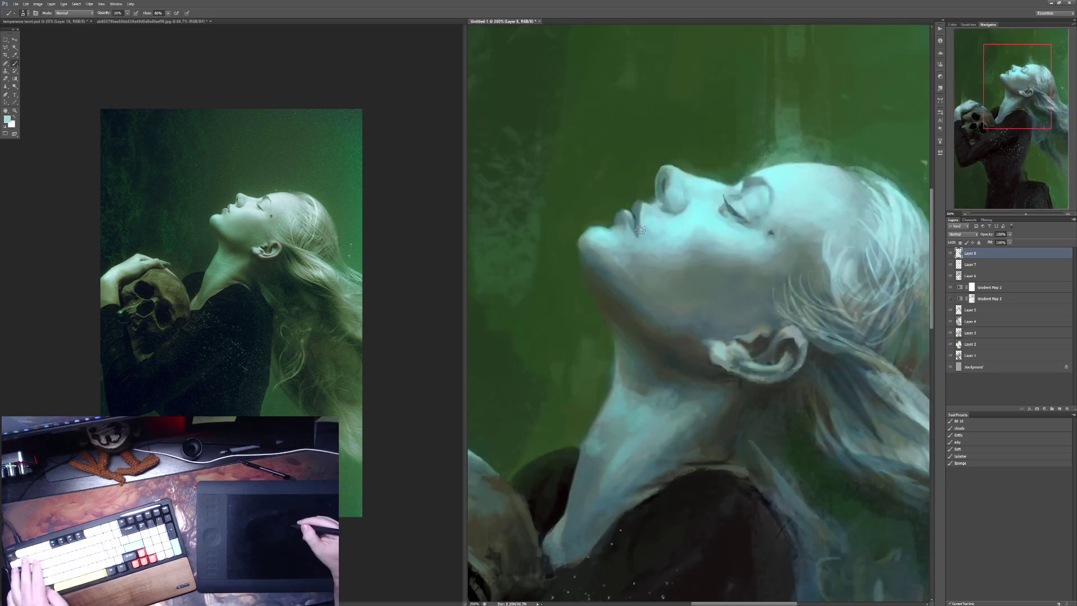
left_click(659, 208, "alt")
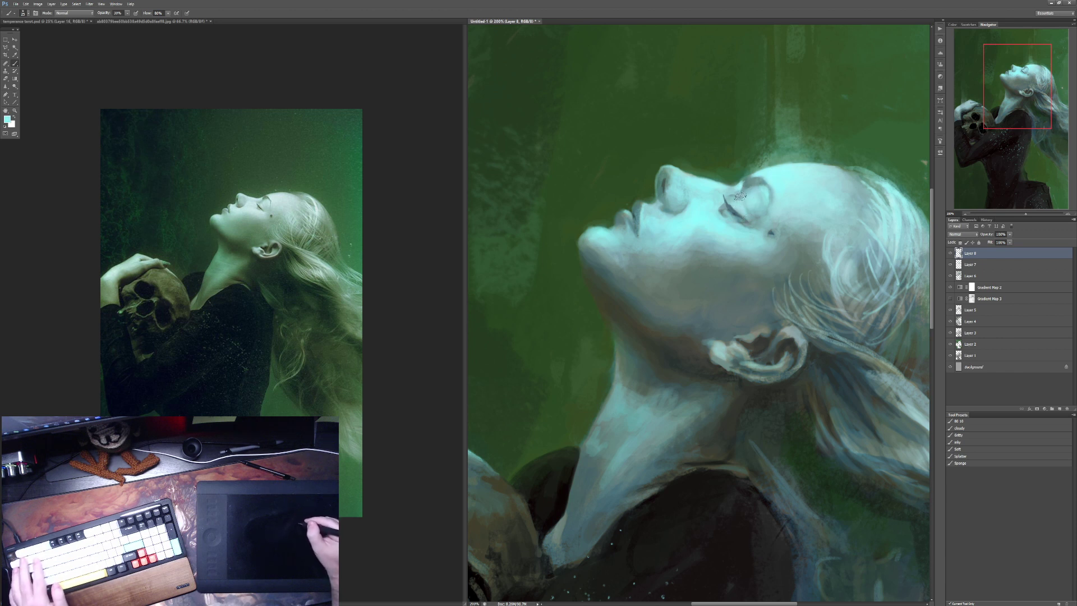
key("ctrl+minus")
key("ctrl+minus")
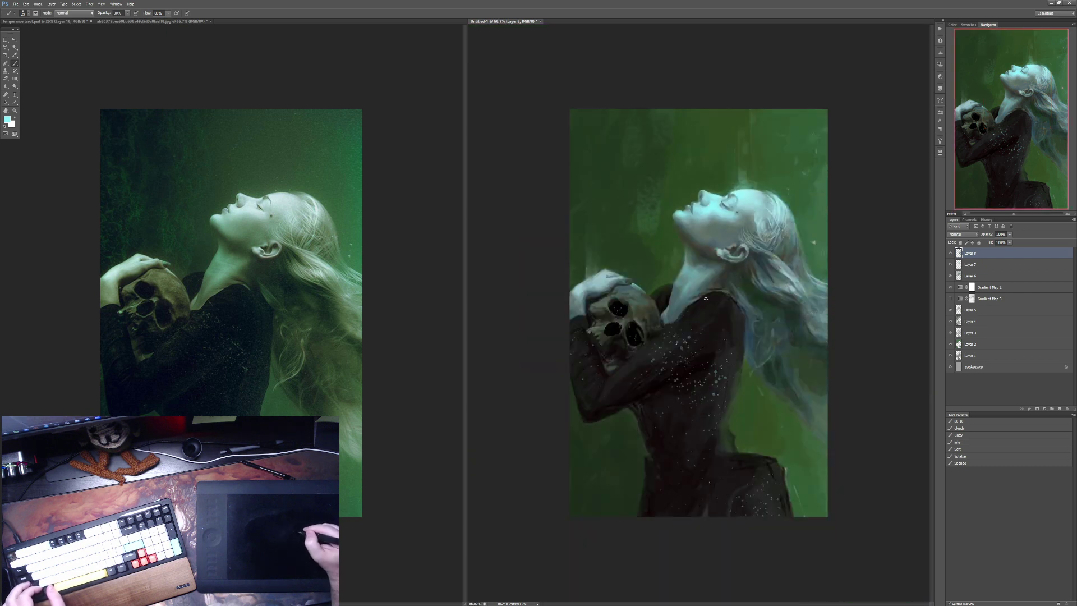
Step: Deepen the dress with grey-blue, green and dark dress tones sampled from the painting
left_click(689, 287, "alt")
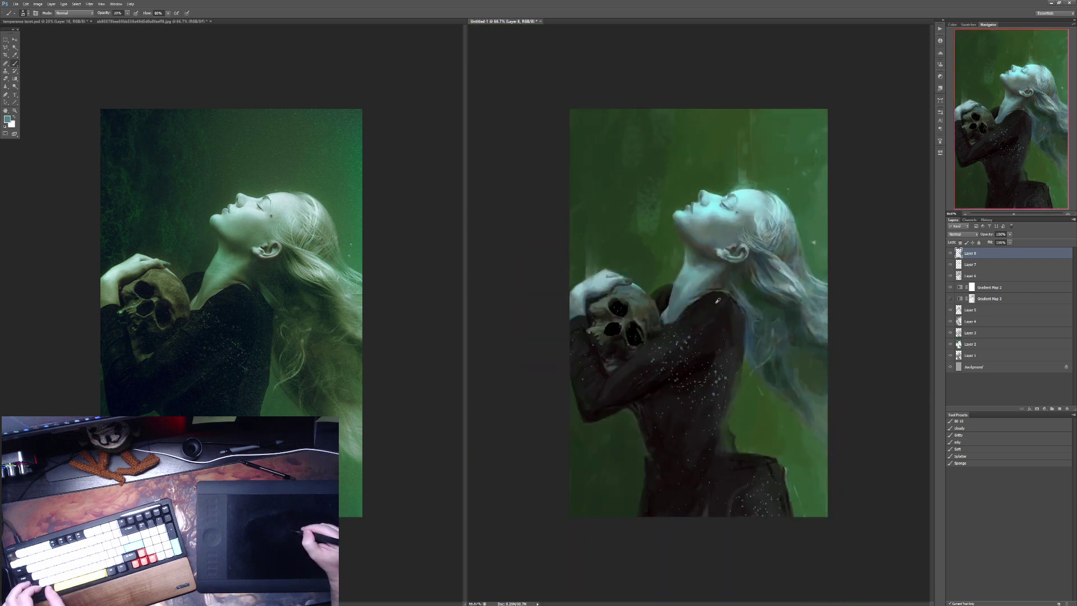
left_click(734, 422, "alt")
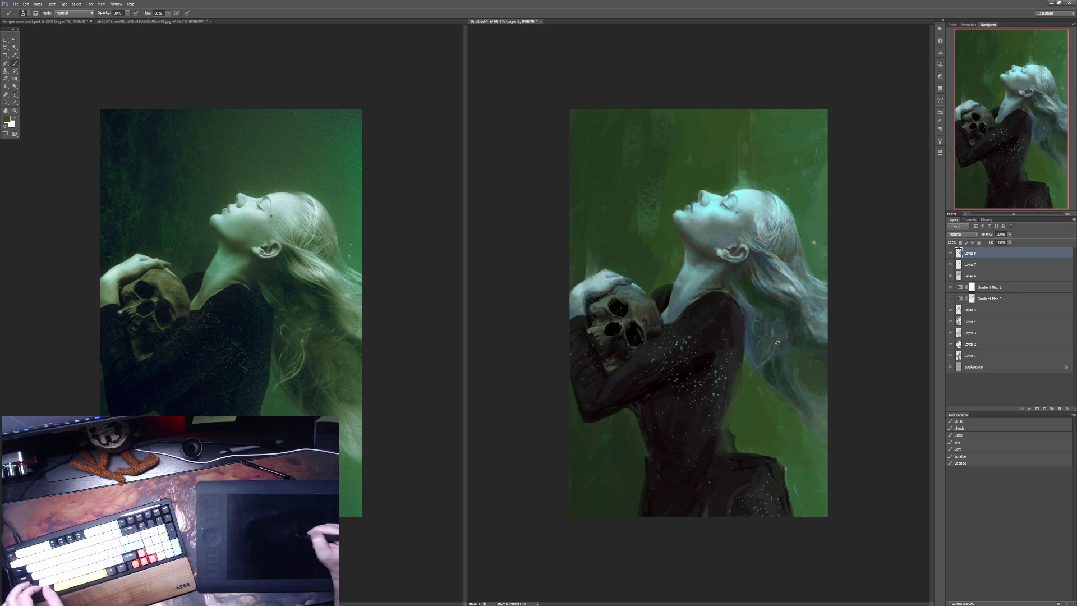
left_click(731, 437, "alt")
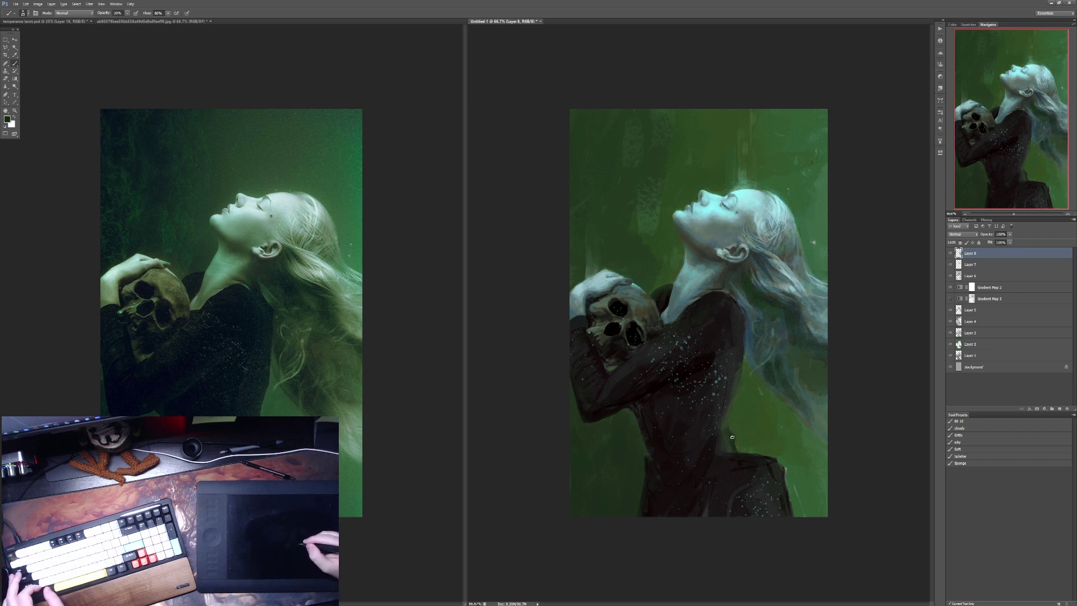
left_click(742, 462, "alt")
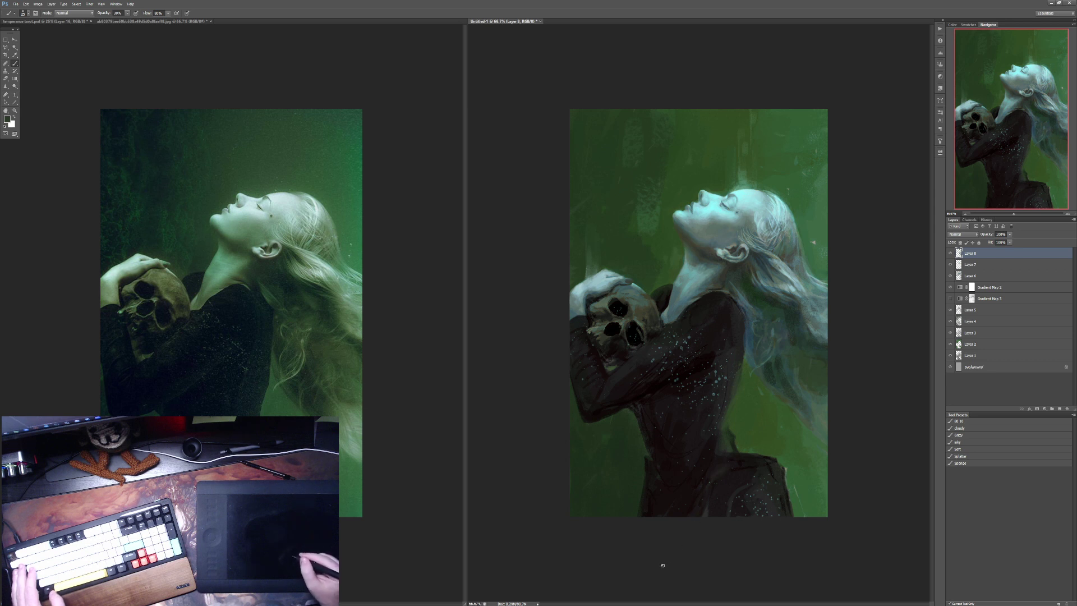
left_click(652, 485, "alt")
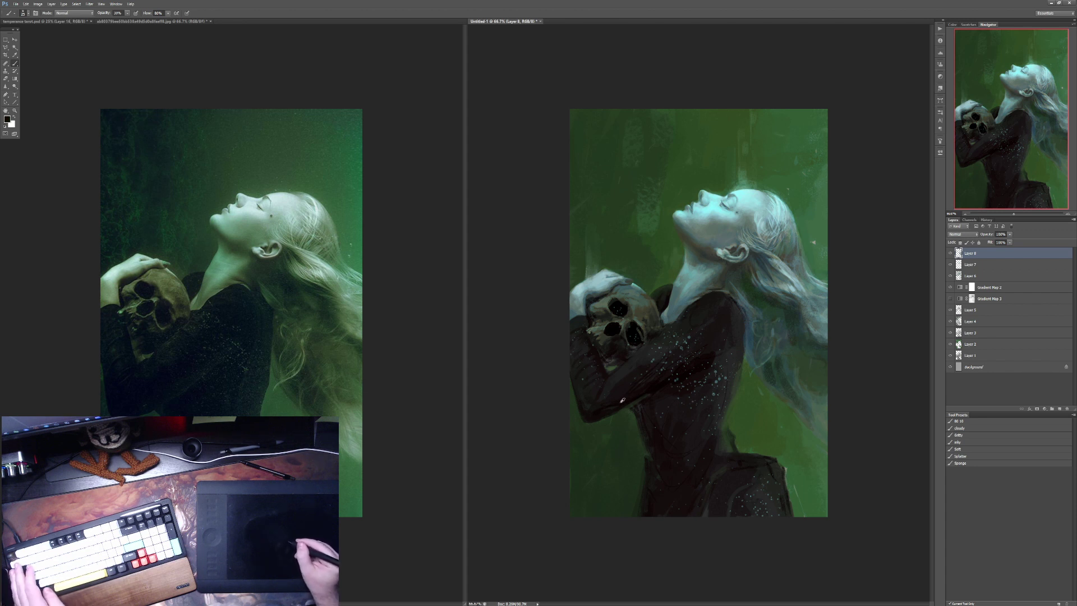
Step: Paint green from beside the neck with a size-90 brush at 20% opacity, comparing strokes via undo
key("bracketright")
key("bracketright")
key("bracketright")
key("bracketright")
key("bracketright")
key("bracketright")
key("bracketright")
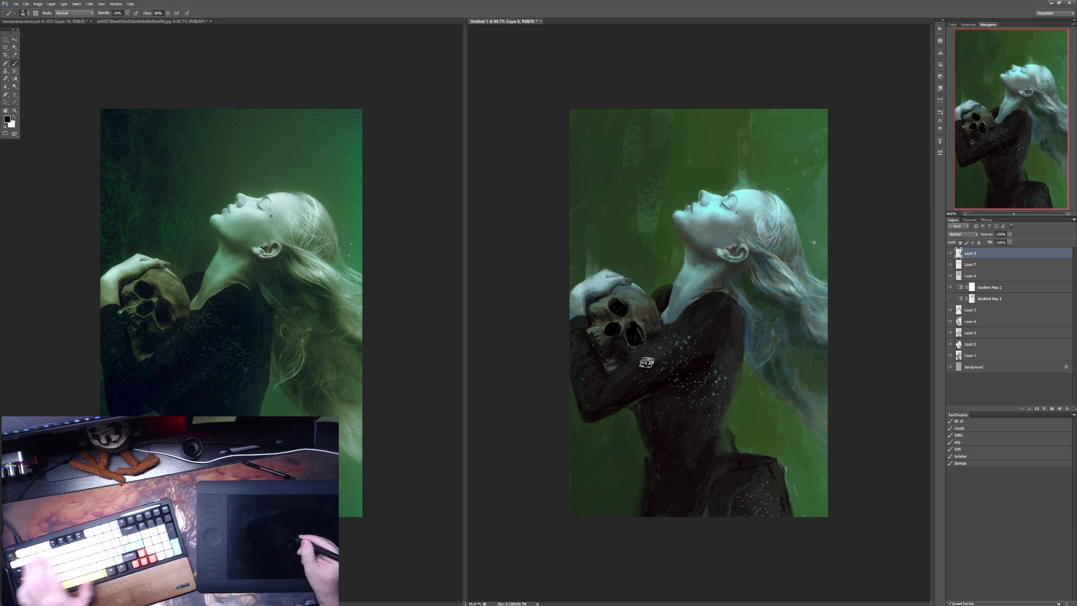
key("4")
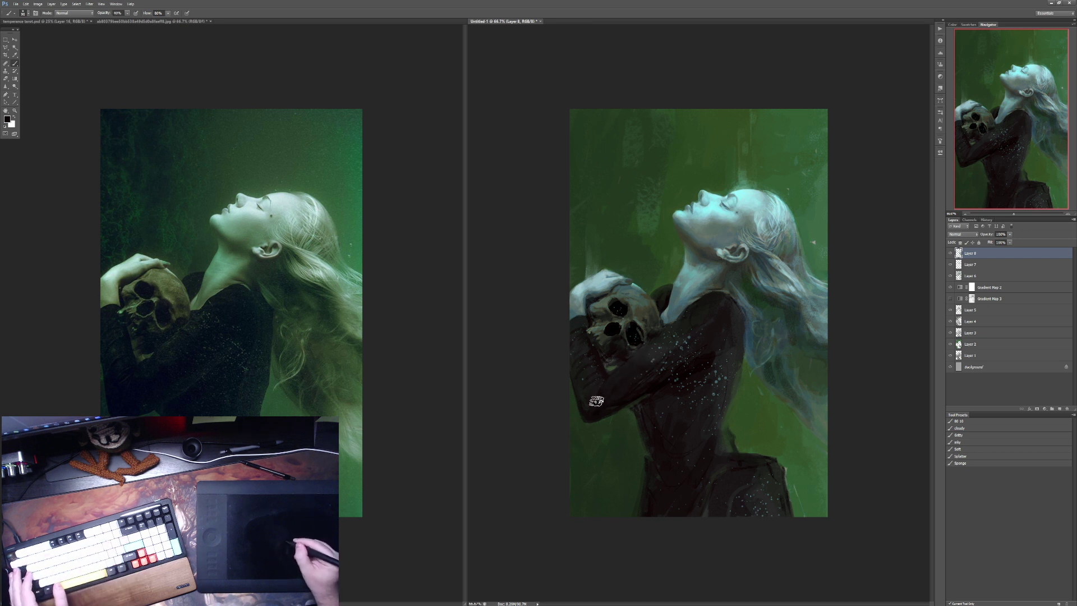
key("3")
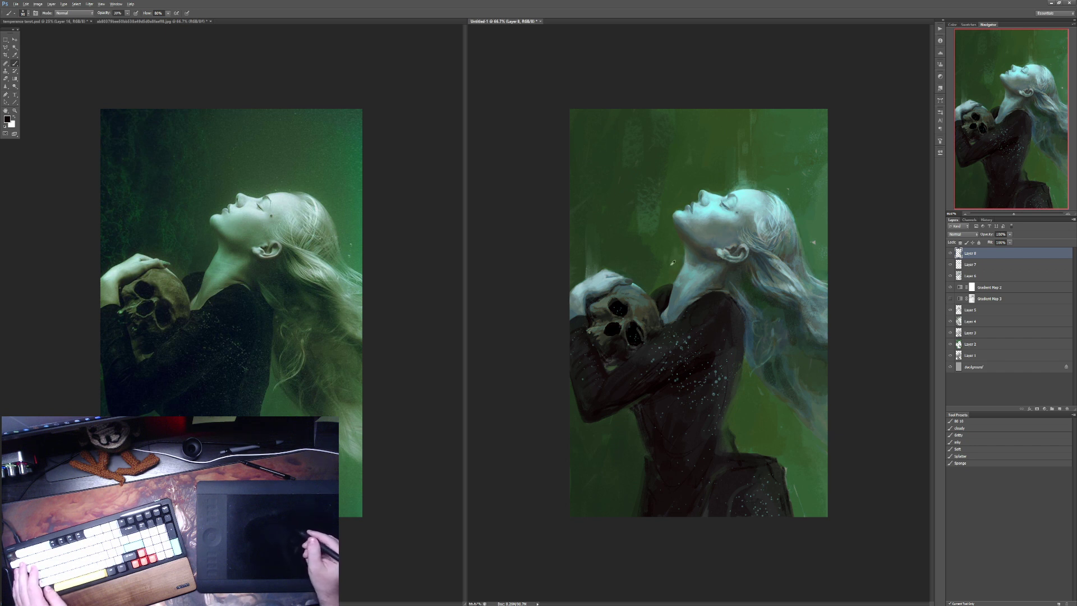
left_click(618, 238, "alt")
key("2")
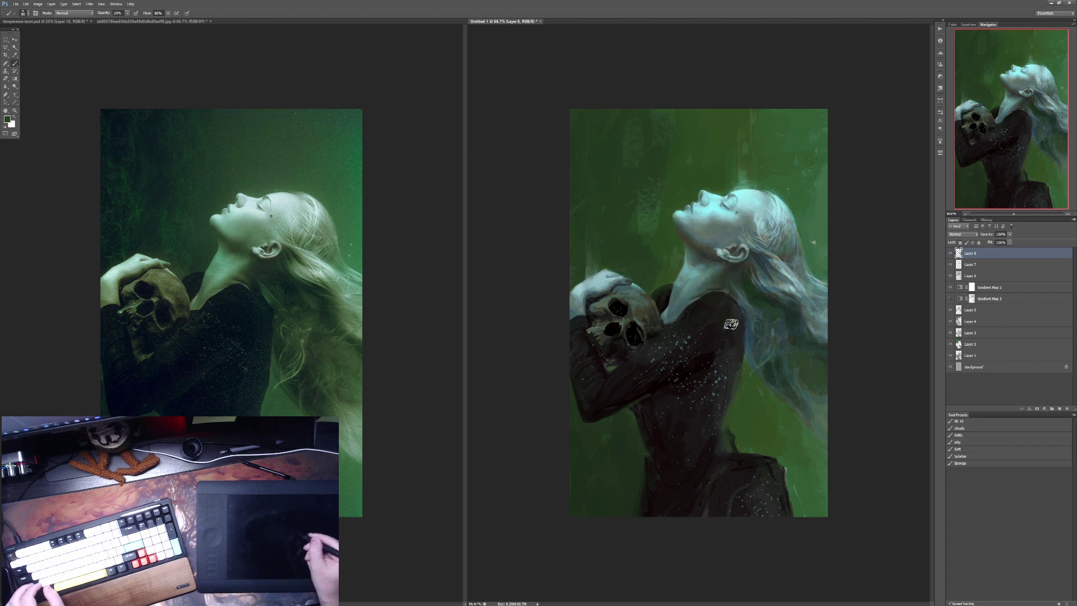
key("ctrl+z")
key("ctrl+z")
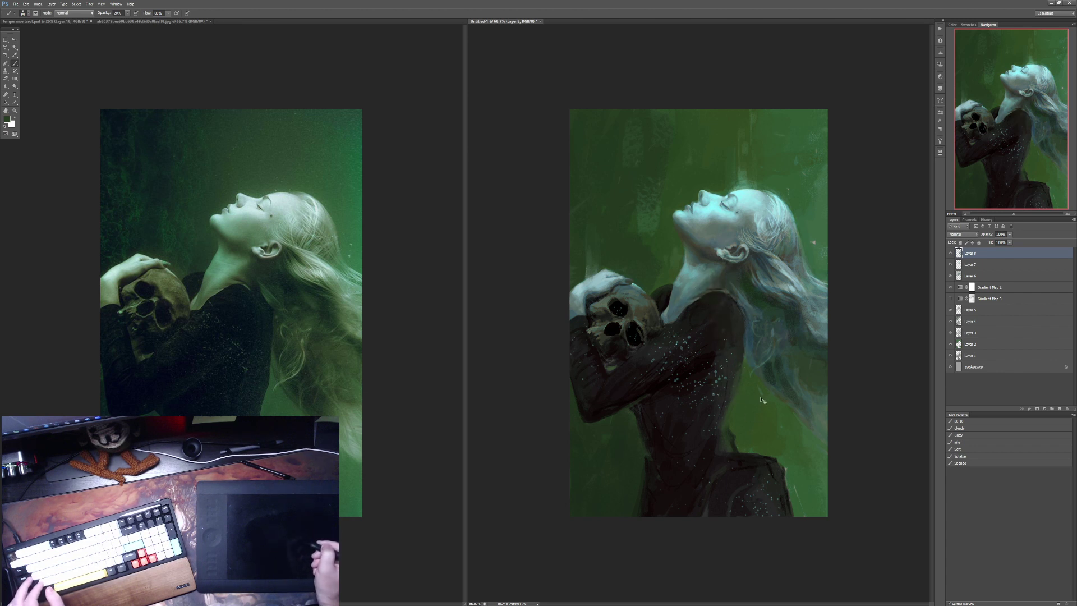
key("ctrl+z")
key("ctrl+z")
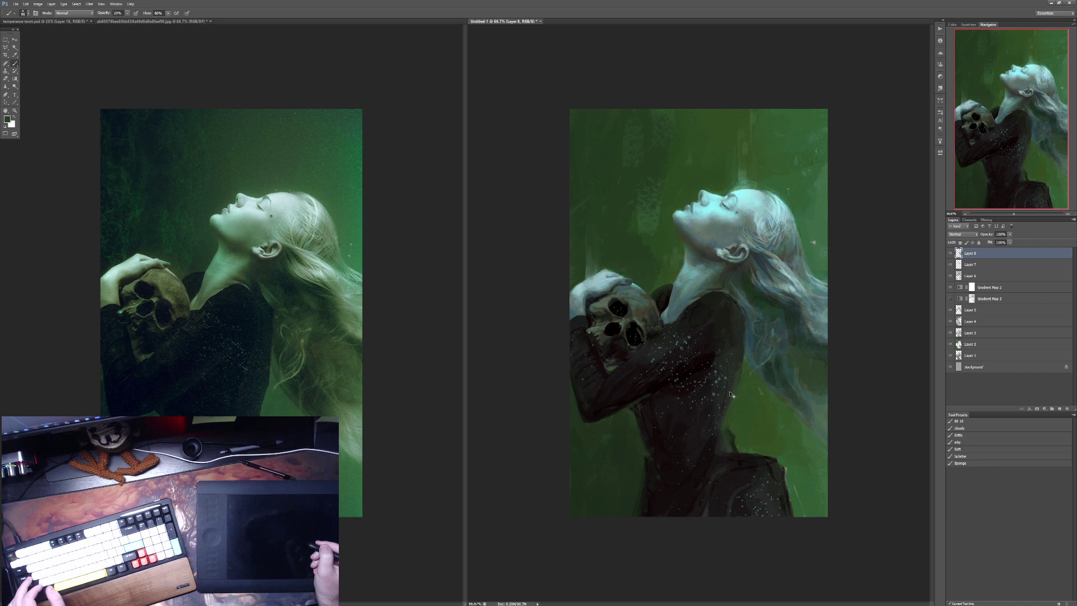
key("ctrl+z")
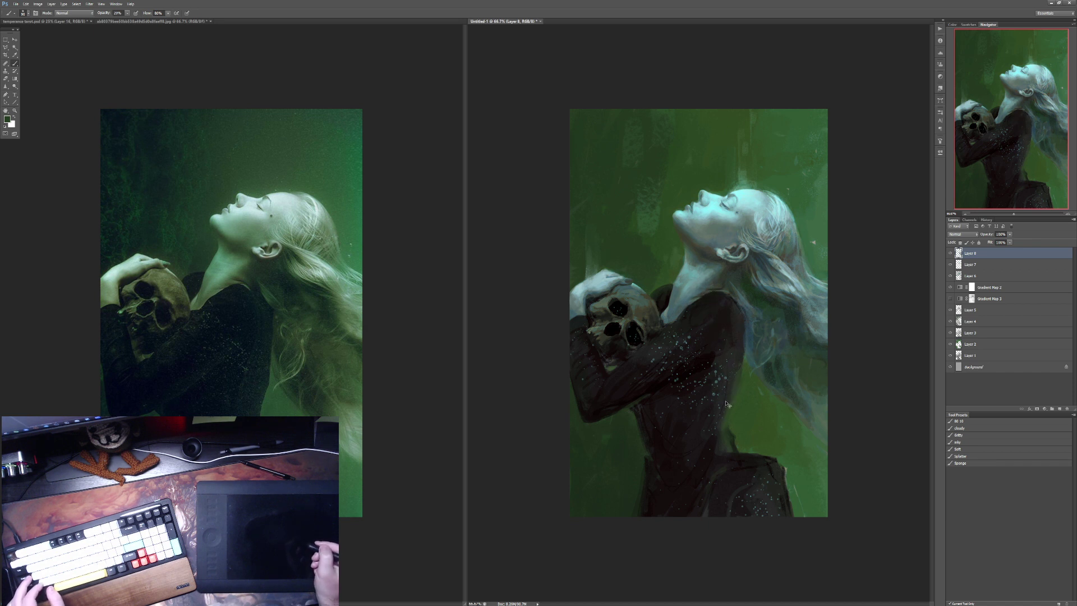
key("ctrl+z")
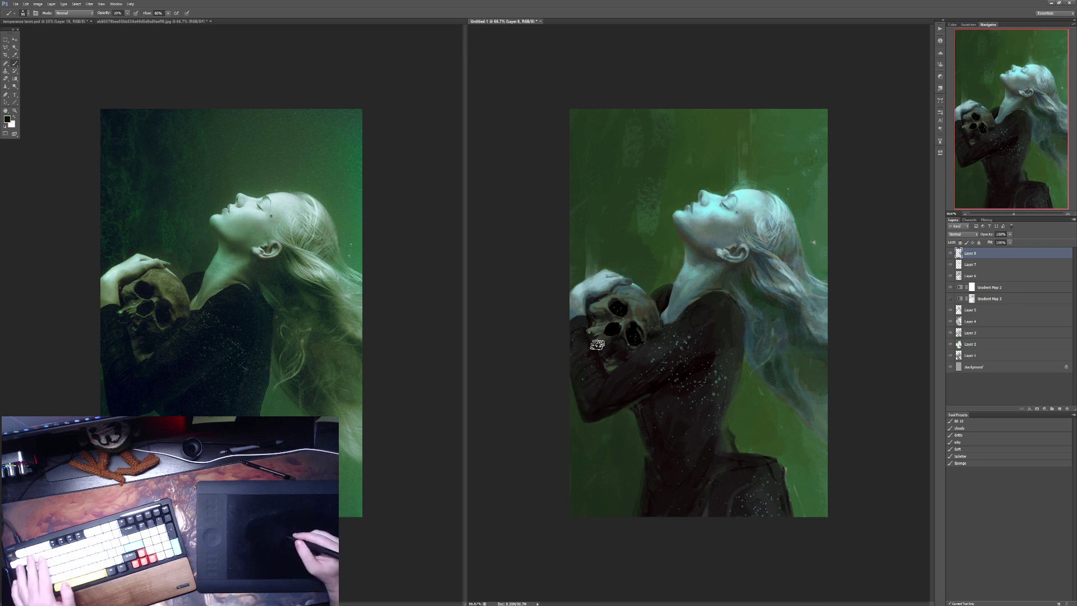
Step: Paint lighter green along the lower edge of the arm at 40% opacity
key("4")
mouse_move(575, 429)
left_mouse_down()
mouse_move(604, 446)
mouse_move(613, 418)
mouse_move(624, 451)
left_mouse_up()
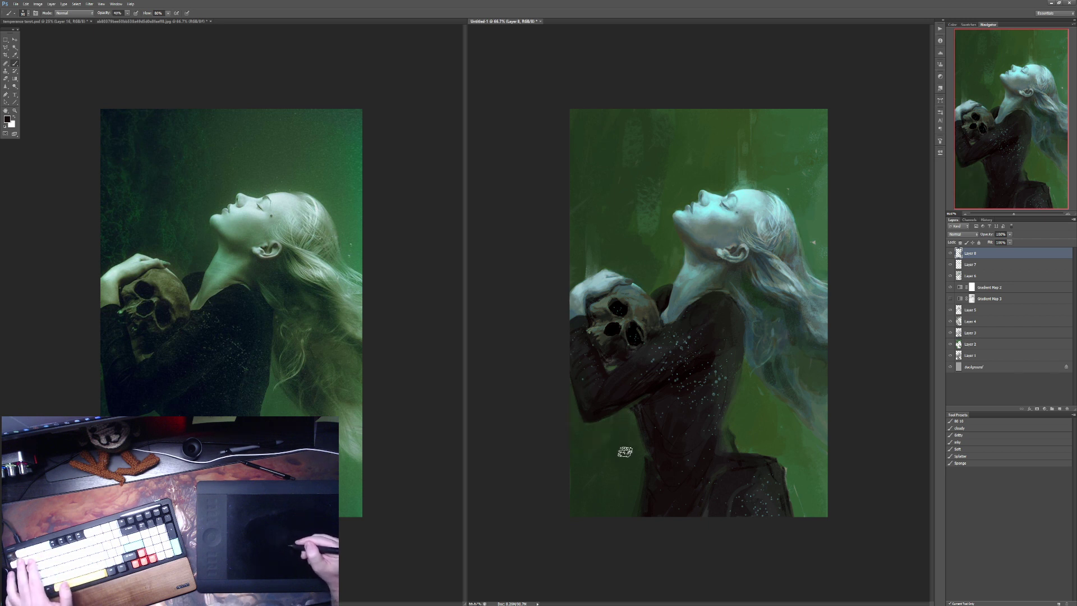
key("2")
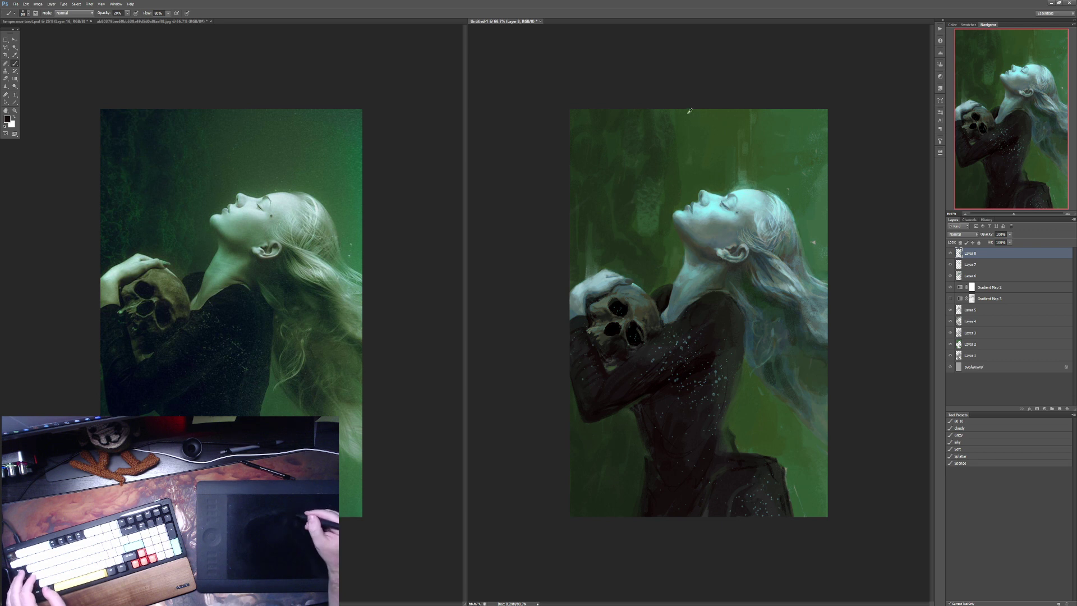
Step: Try a 10%-opacity stroke to smooth the upper-right green background, comparing it via undo
left_click(687, 147, "alt")
key("4")
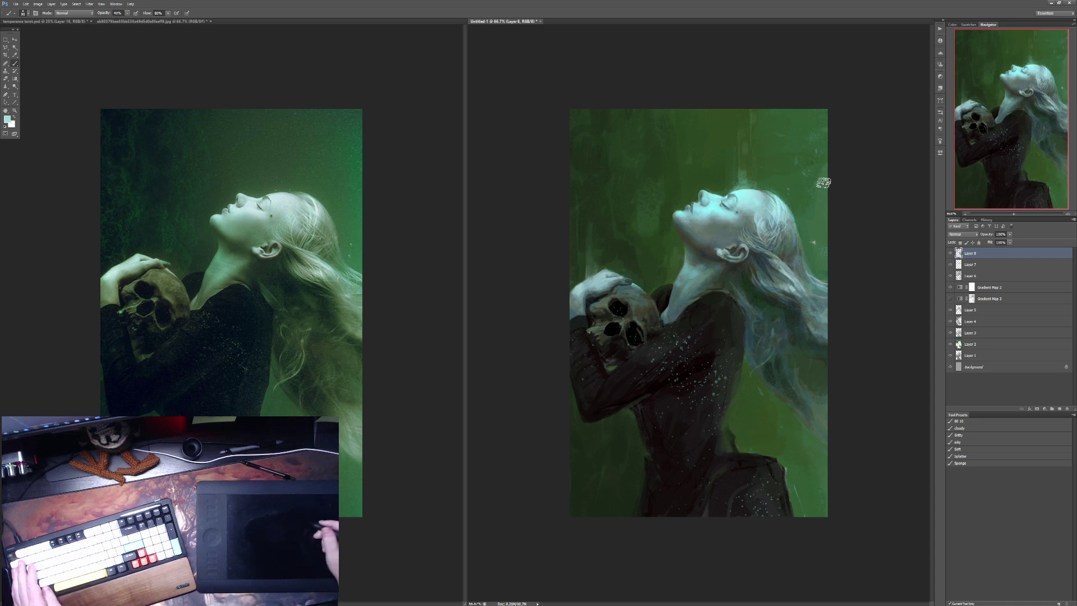
key("1")
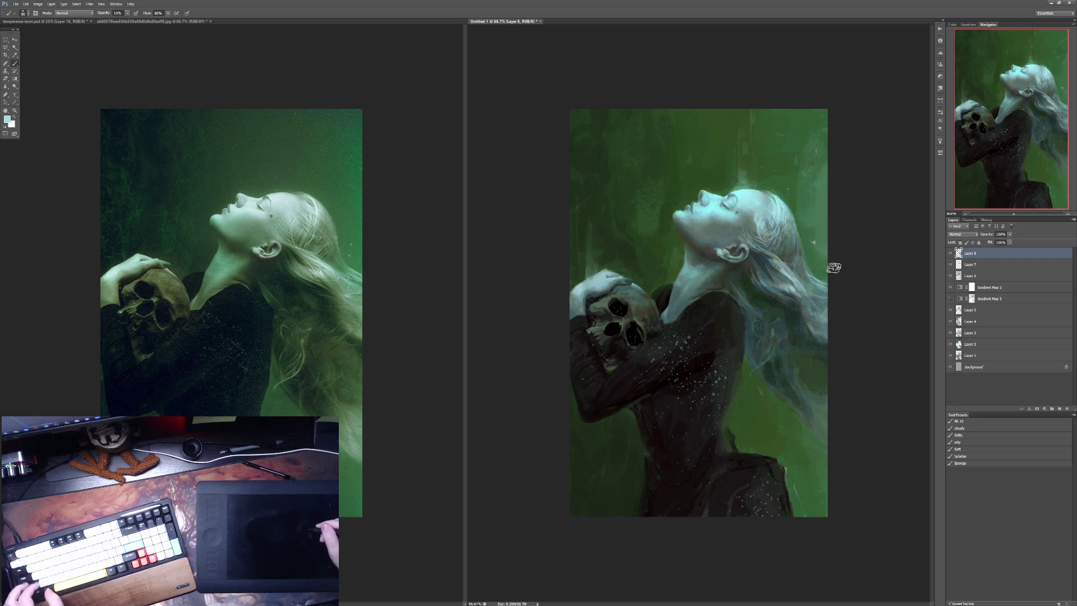
mouse_move(824, 249)
left_mouse_down()
mouse_move(807, 149)
mouse_move(822, 185)
left_mouse_up()
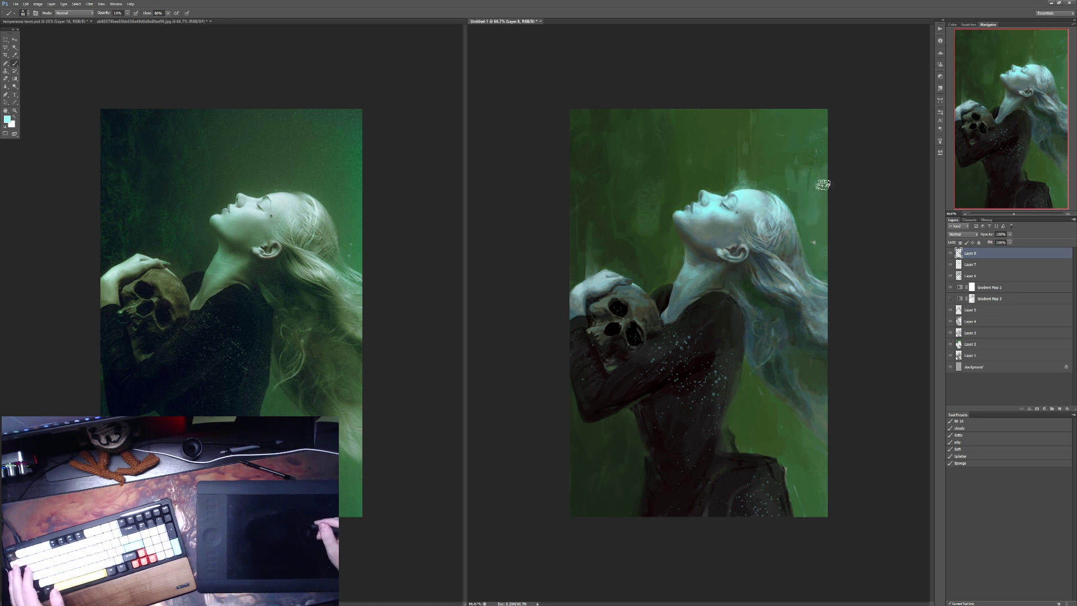
key("ctrl+z")
key("ctrl+z")
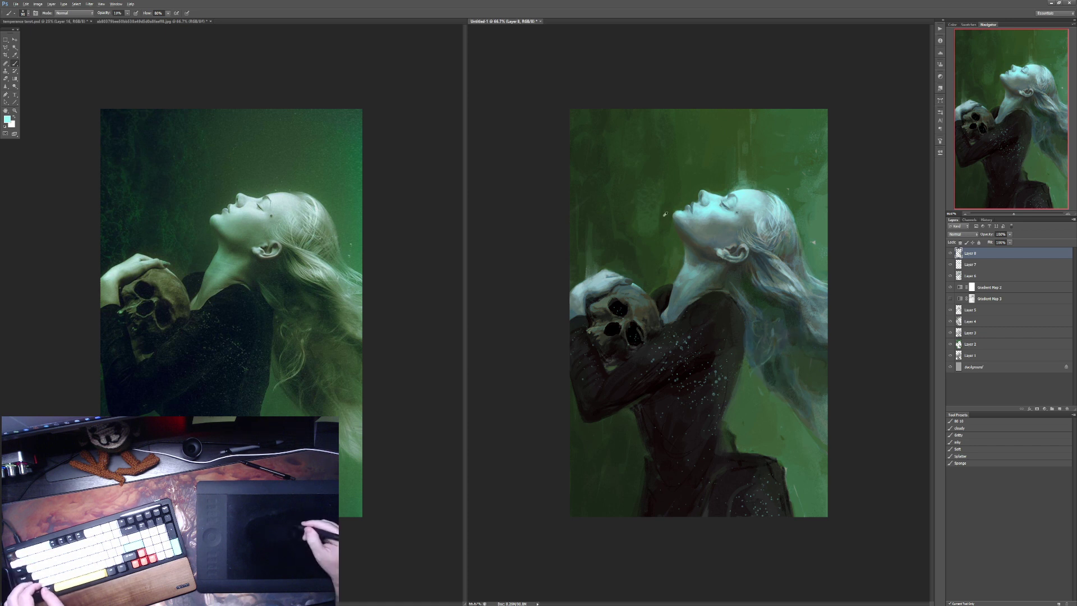
Step: Set the foreground colour to a lighter green in the Color Picker
left_click(7, 119)
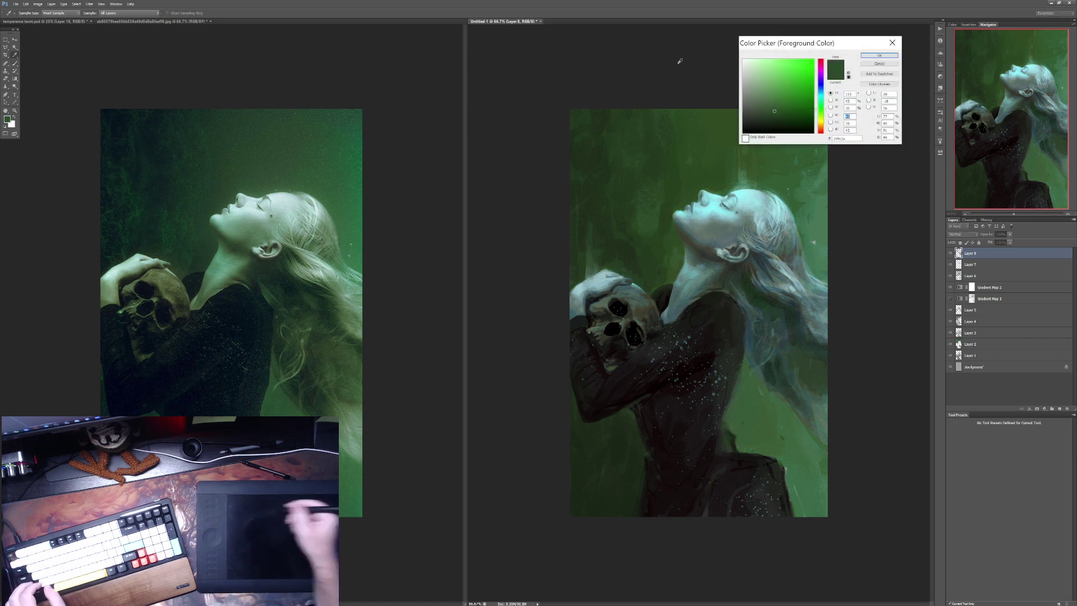
left_click(779, 89)
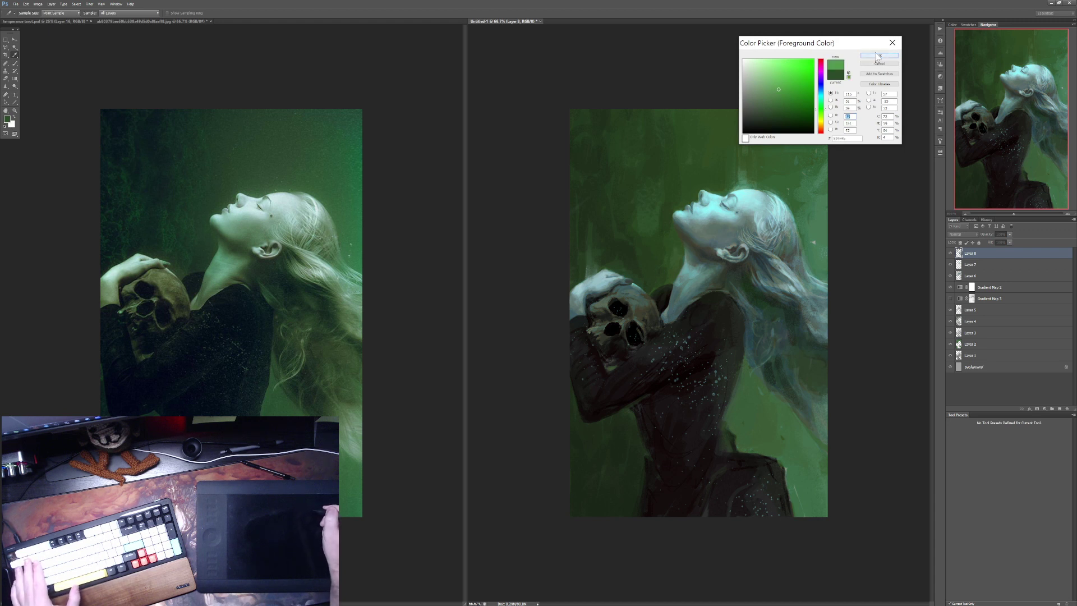
left_click(878, 57)
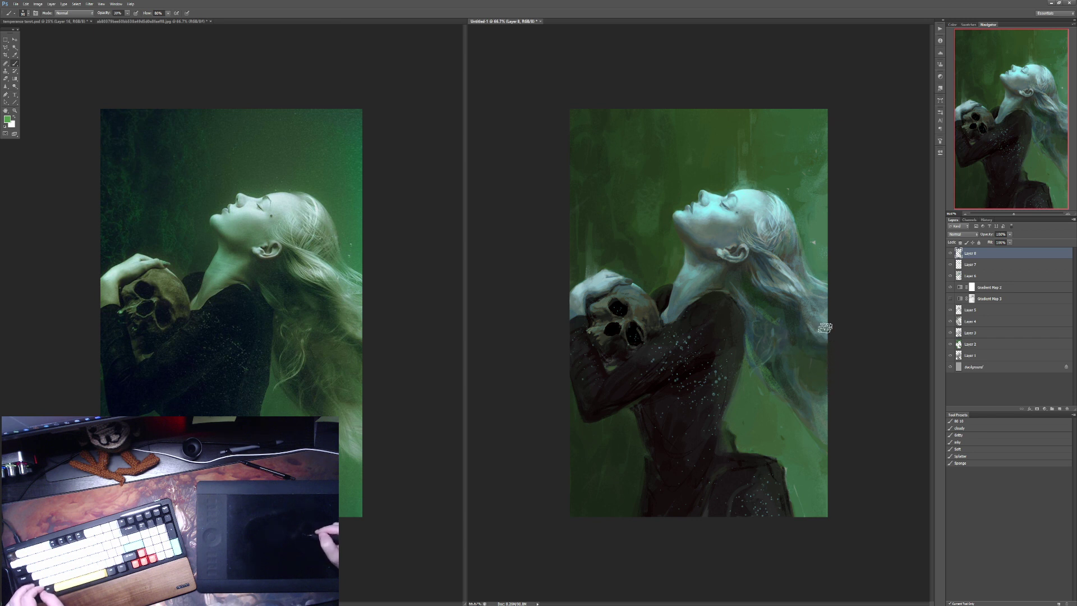
Step: Try a light 20%-opacity stroke over the hair, then undo it
key("1")
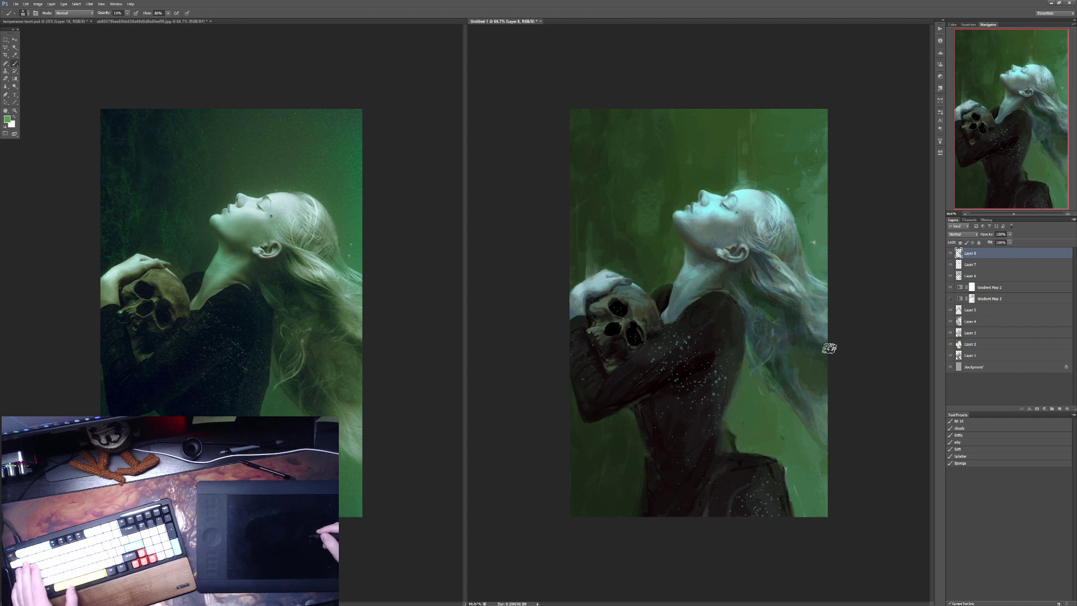
key("2")
left_click_drag(779, 346, 815, 347)
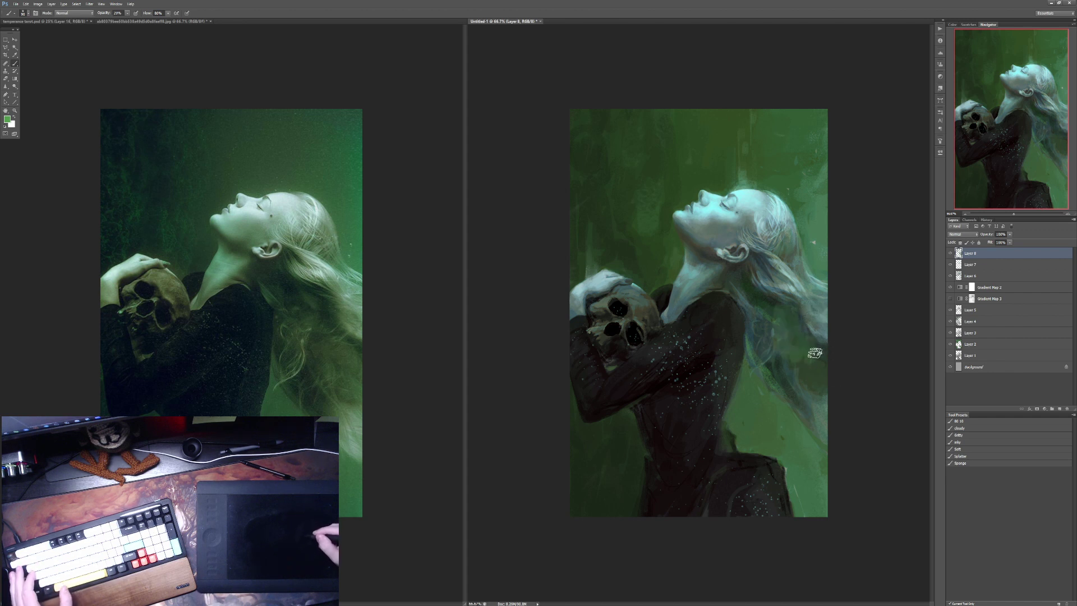
key("ctrl+z")
key("ctrl+z")
key("ctrl+z")
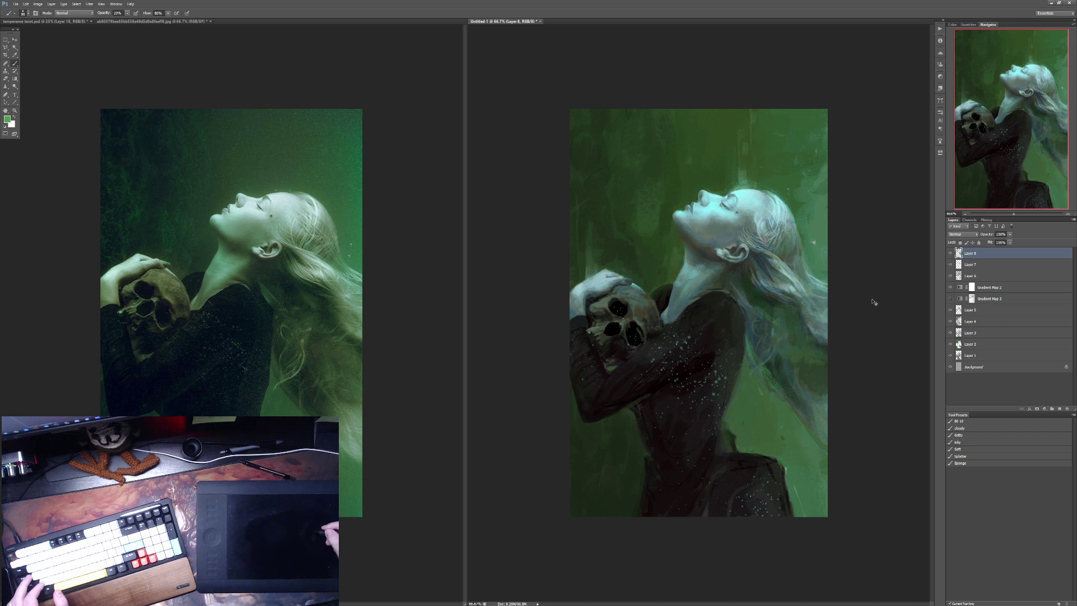
key("1")
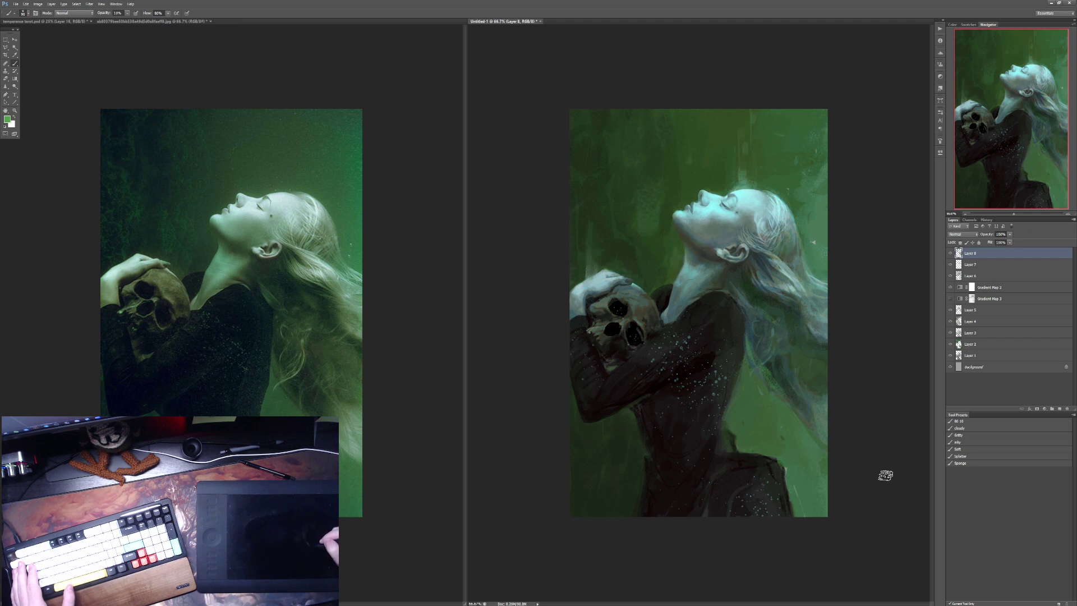
Step: Sample a darker green at 30% opacity and zoom in close on the face
left_click(798, 319, "alt")
key("3")
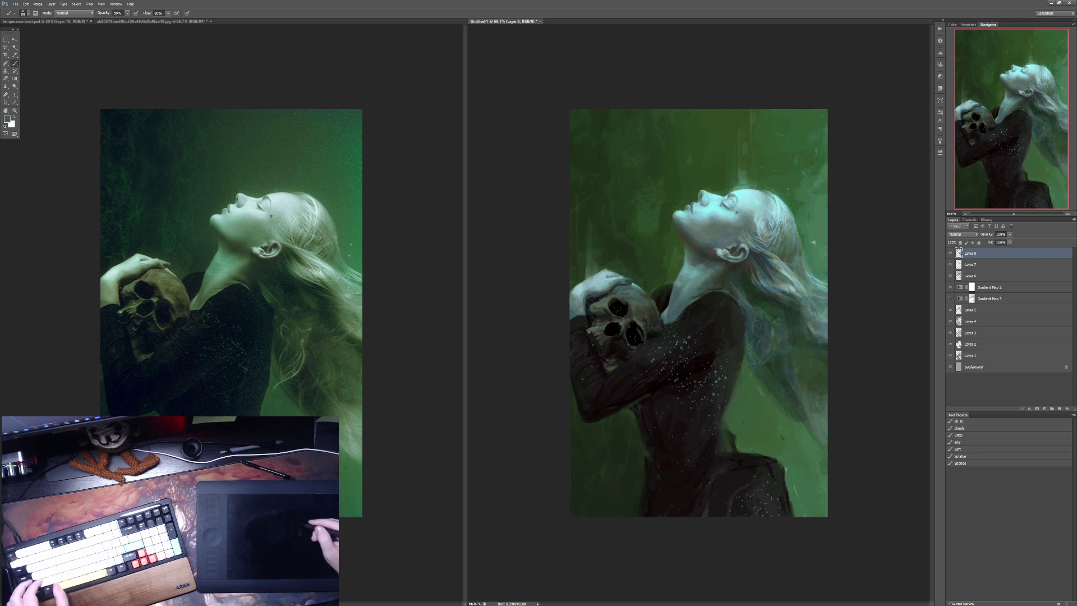
key("ctrl+1")
key("ctrl+plus")
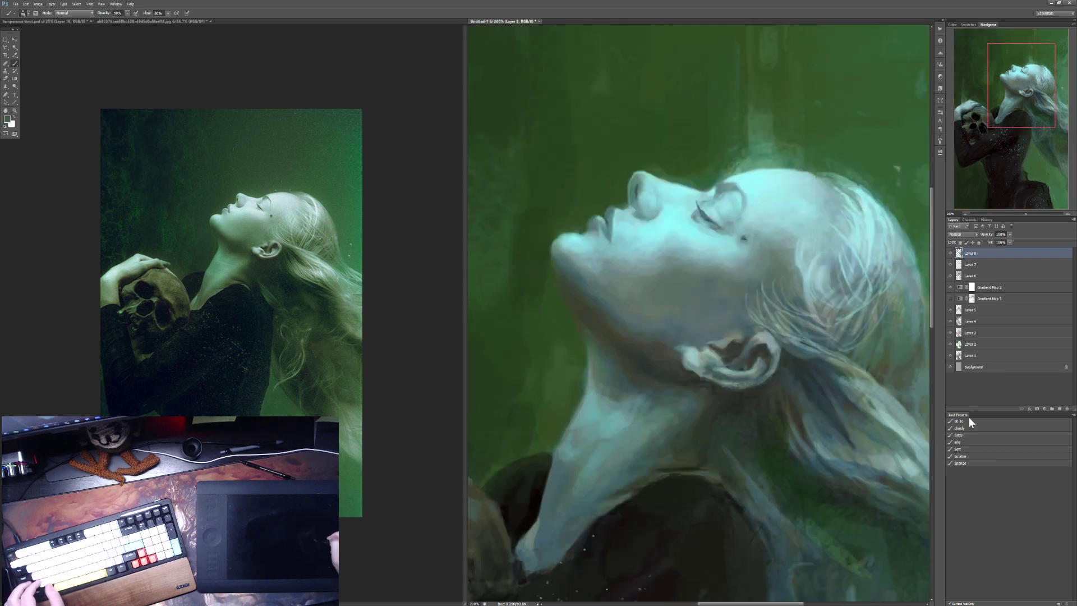
Step: Load the BD 10 brush preset and paint the face at 30–40% opacity
left_click(959, 421)
left_click(735, 235, "alt")
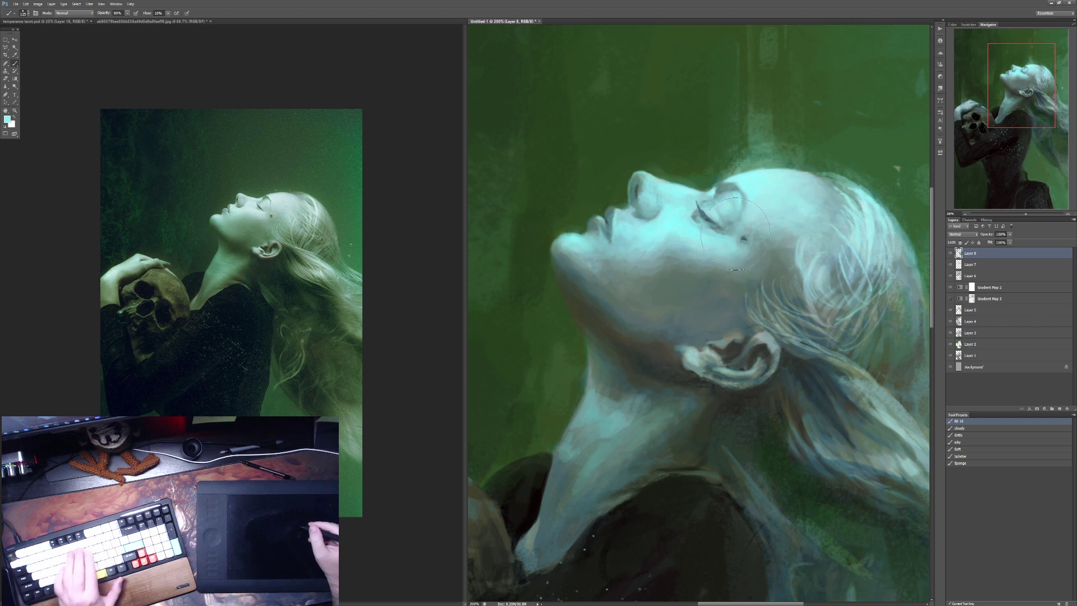
key("p")
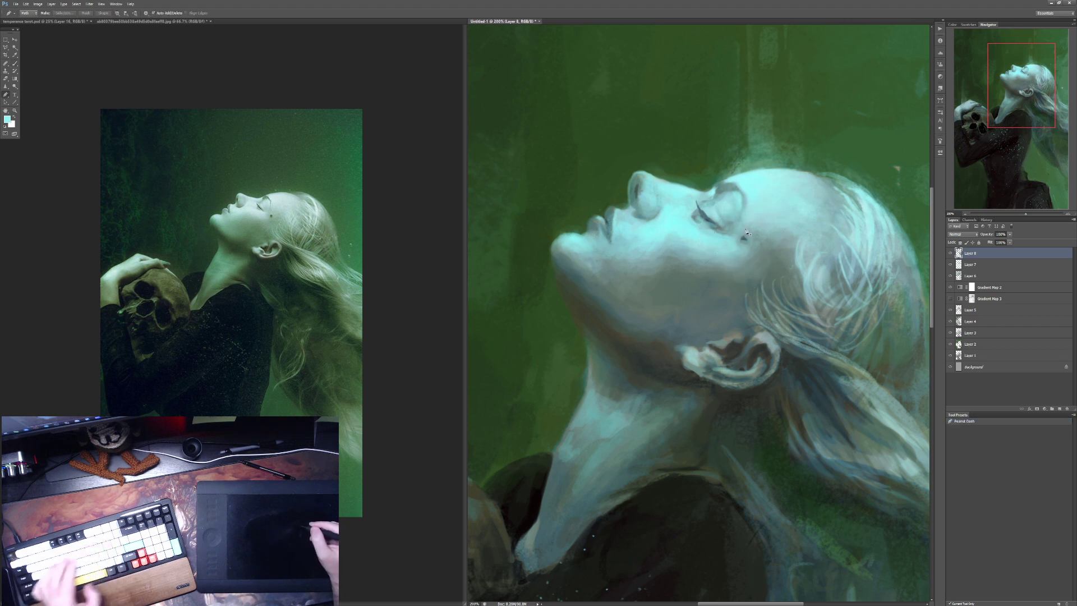
key("b")
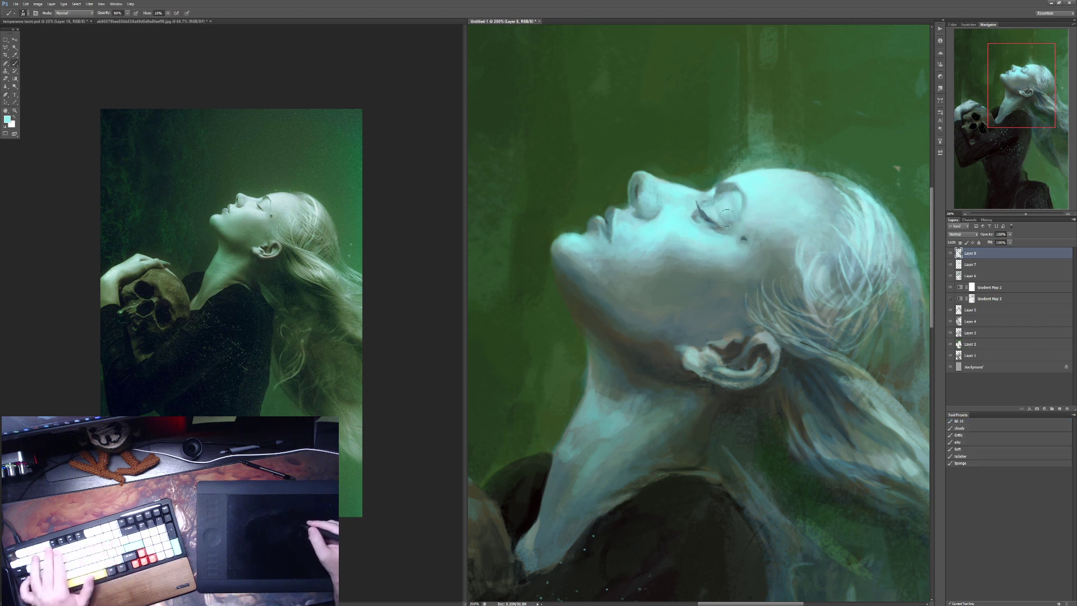
key("3")
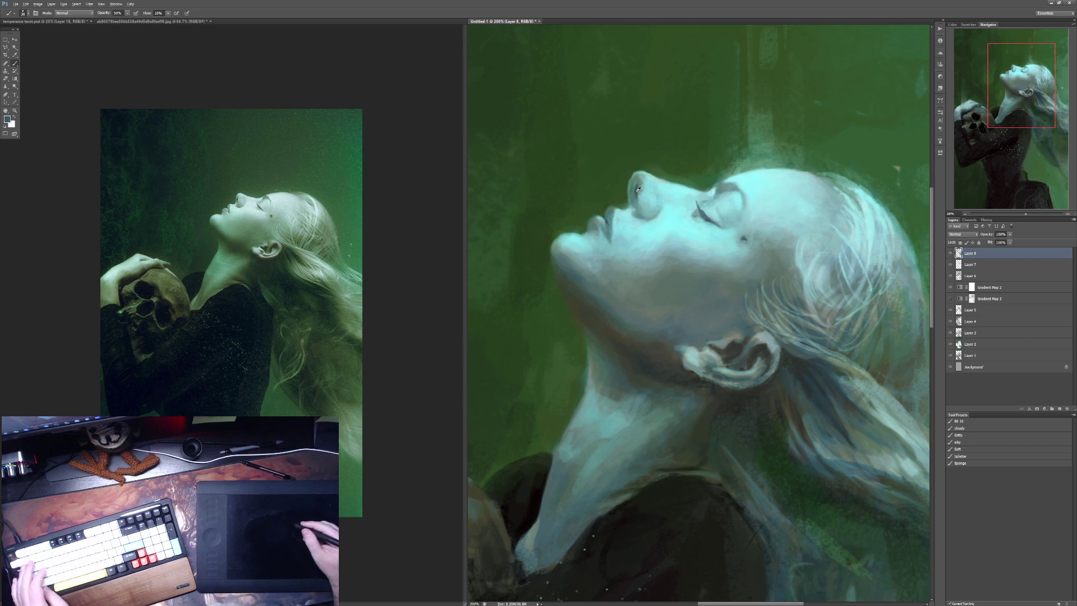
key("4")
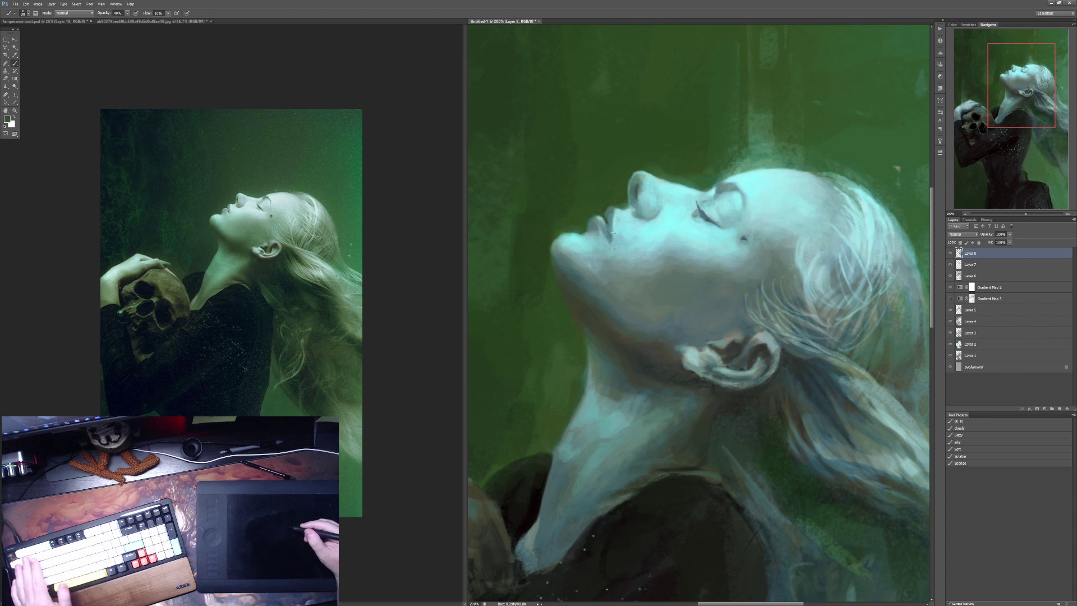
Step: Refine the lips, chin and forehead with sampled pale, darker and brighter cyan skin tones
left_click(612, 240, "alt")
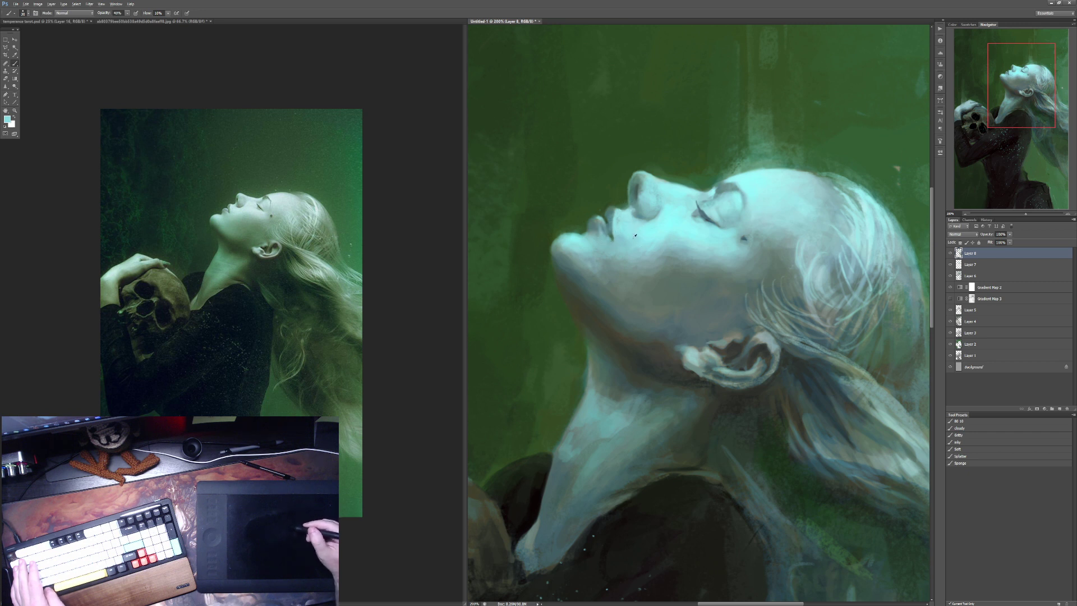
key("3")
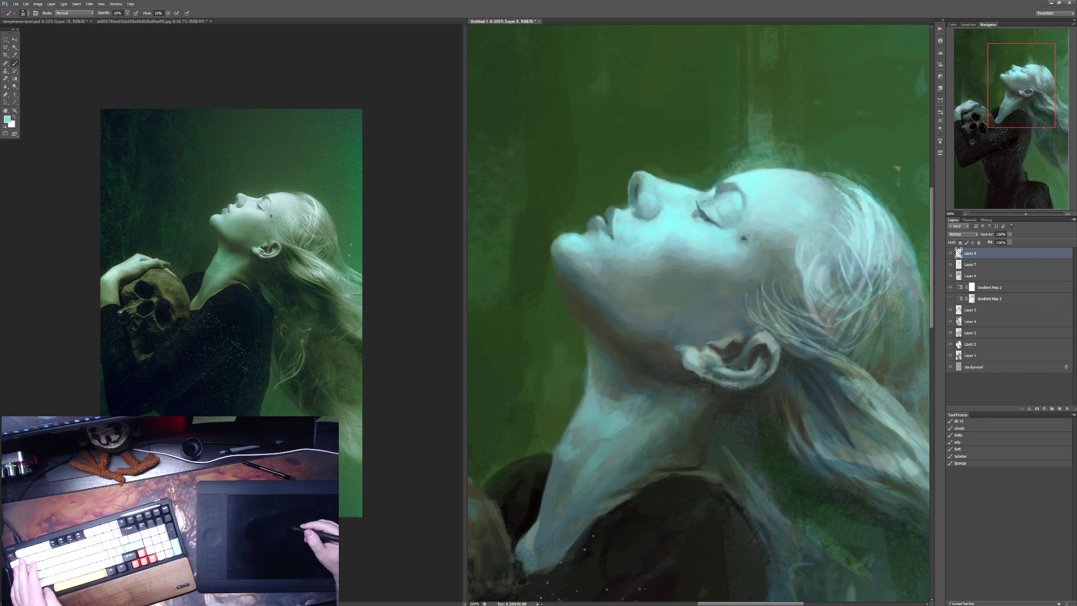
left_click(589, 265, "alt")
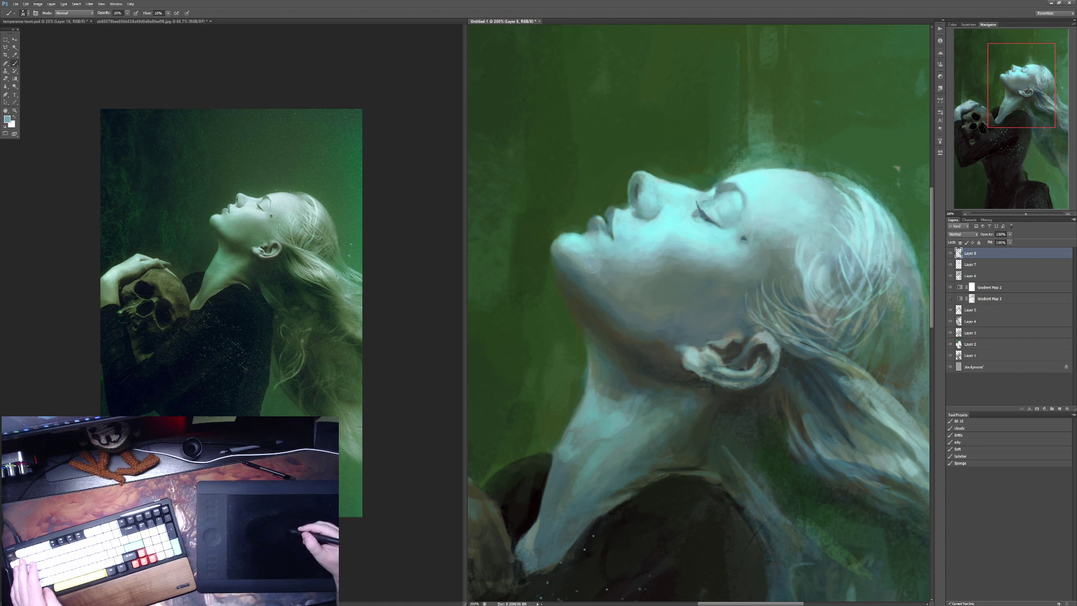
left_click(592, 274, "alt")
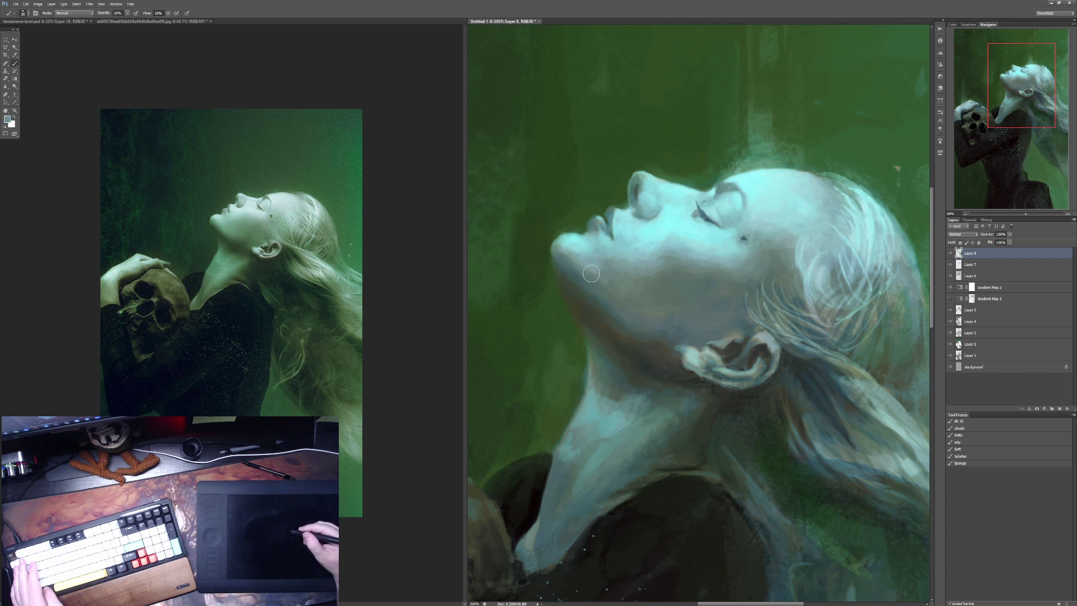
left_click(762, 178, "alt")
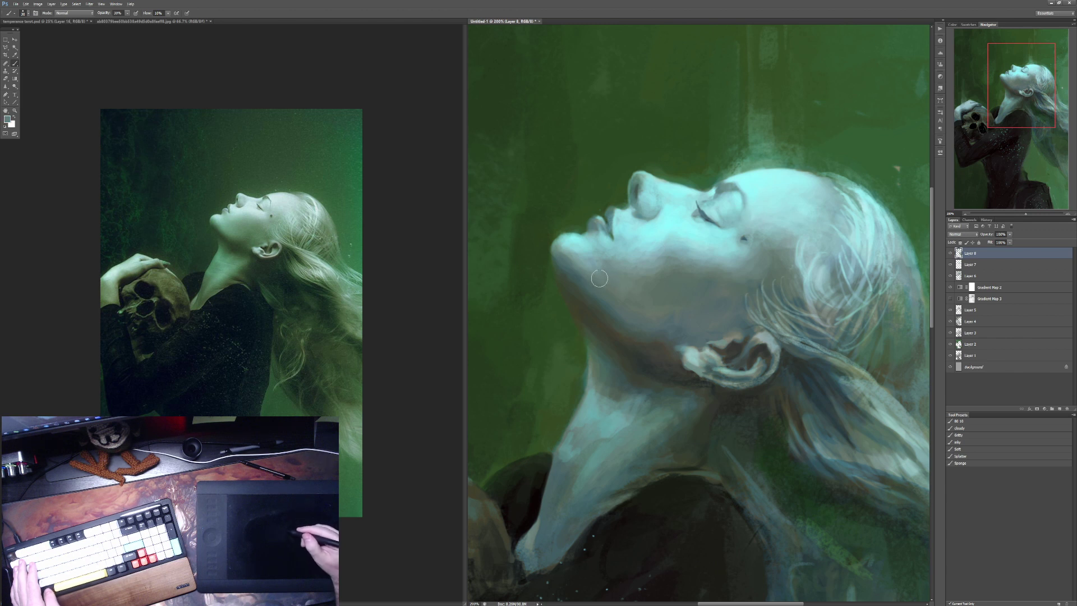
left_click(738, 245, "alt")
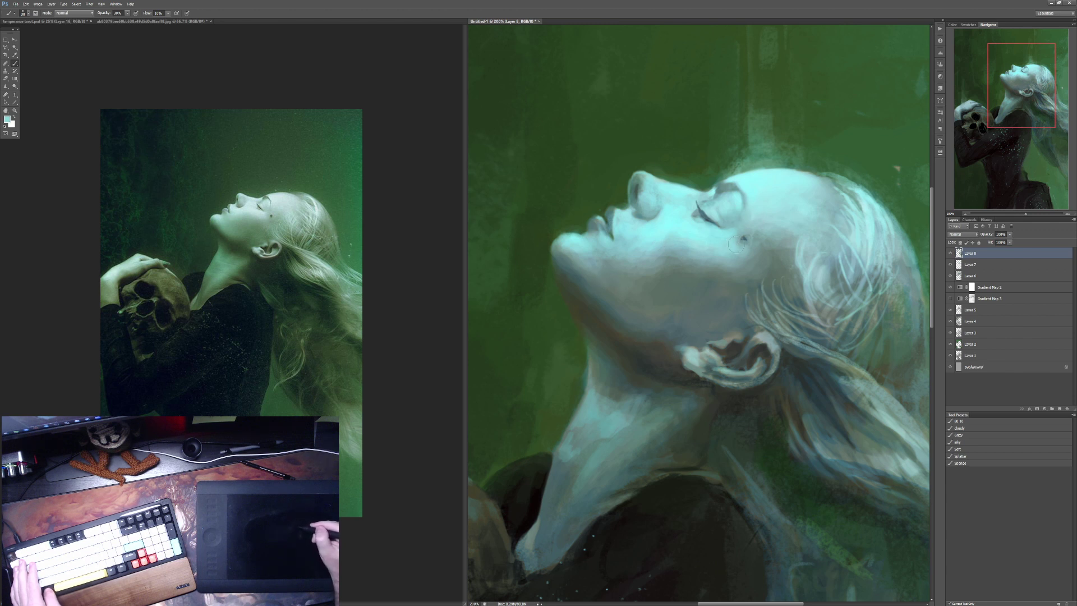
left_click(744, 240, "alt")
Step: Brighten the nose tip with lighter teal sampled from the nose at 60% opacity
key("6")
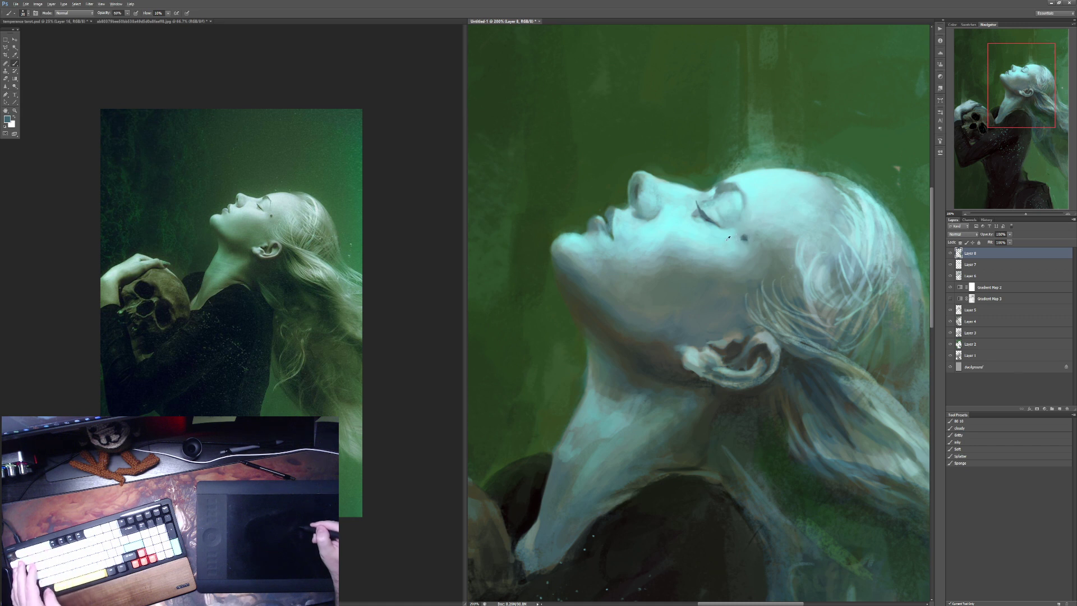
left_click(728, 238, "alt")
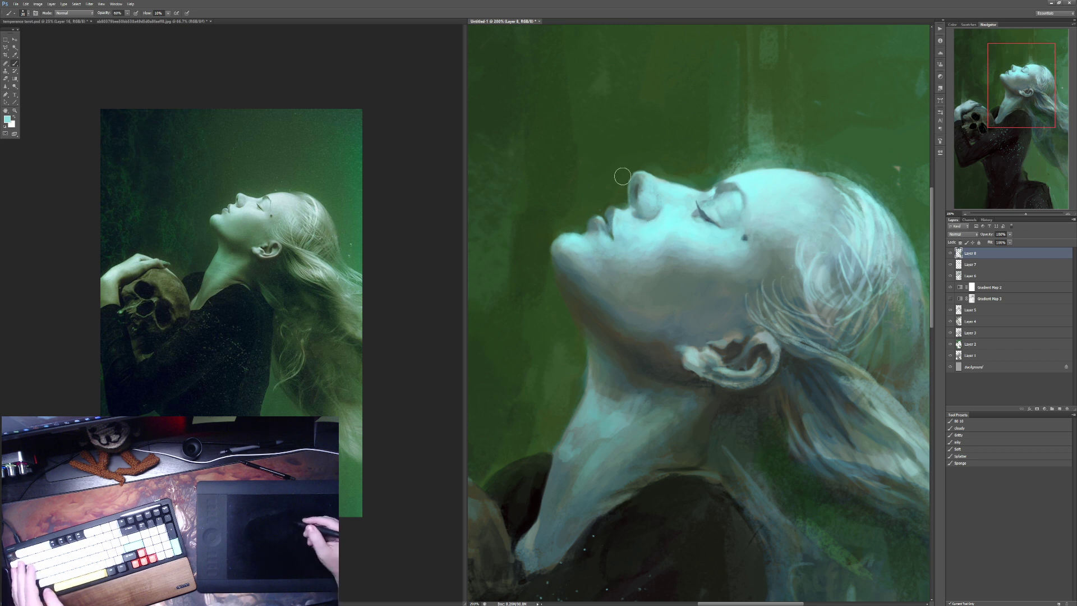
key("3")
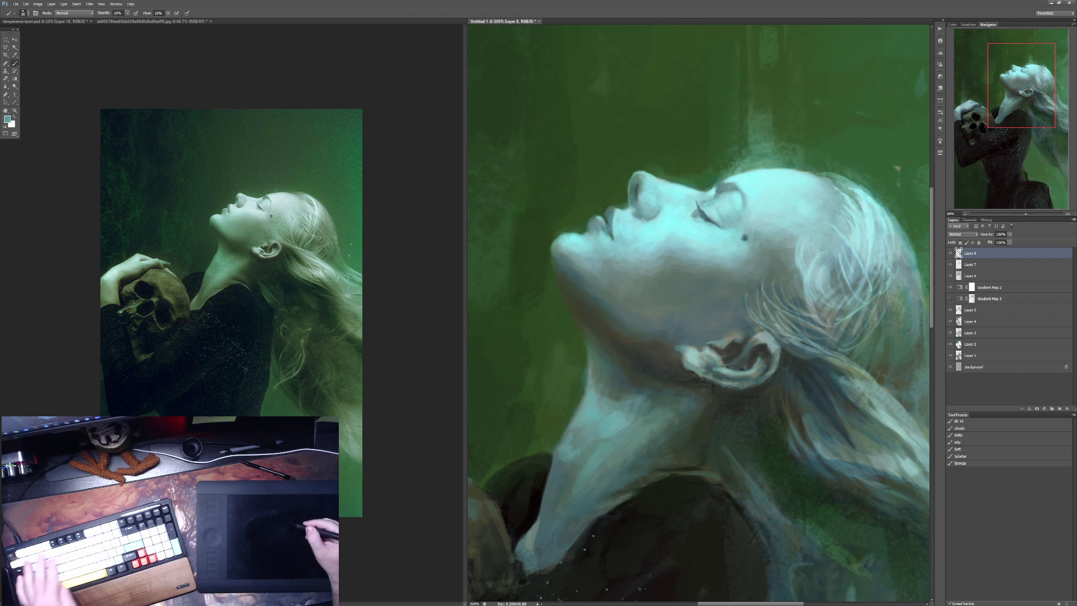
key("6")
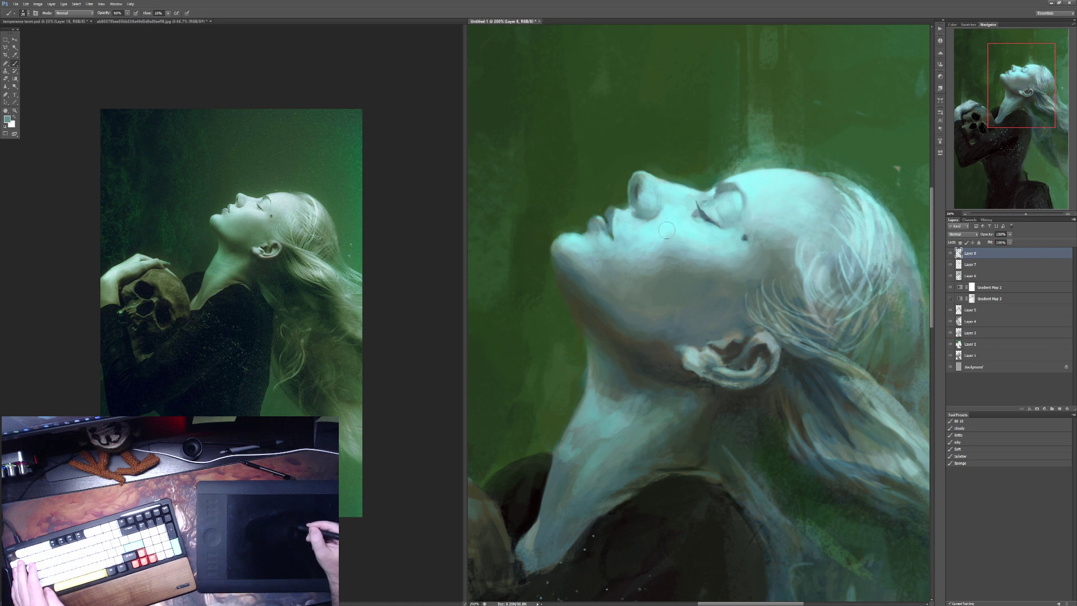
left_click(638, 189, "alt")
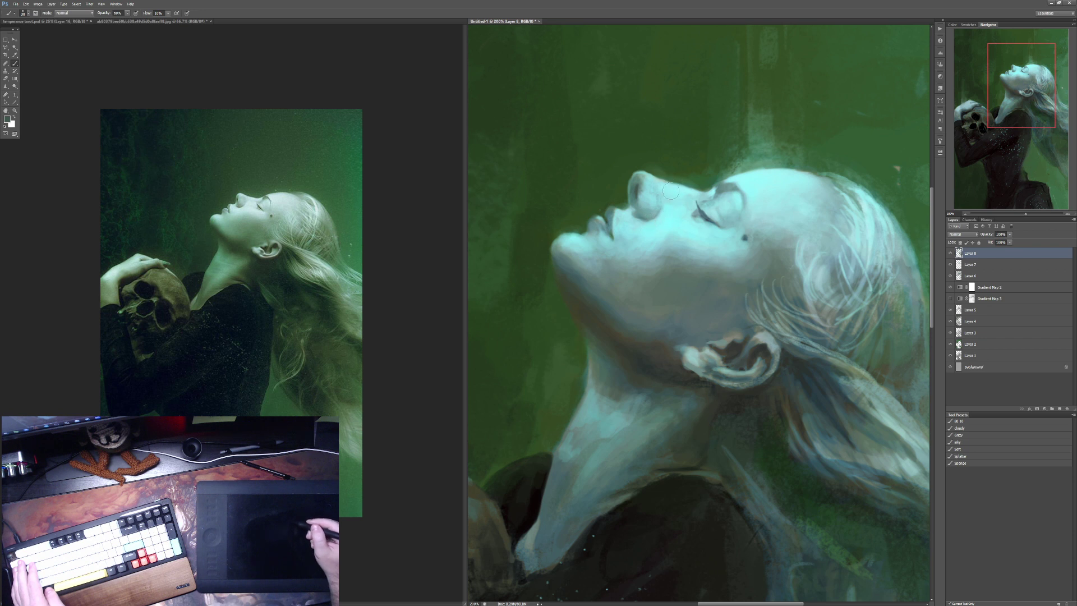
left_click(649, 200, "alt")
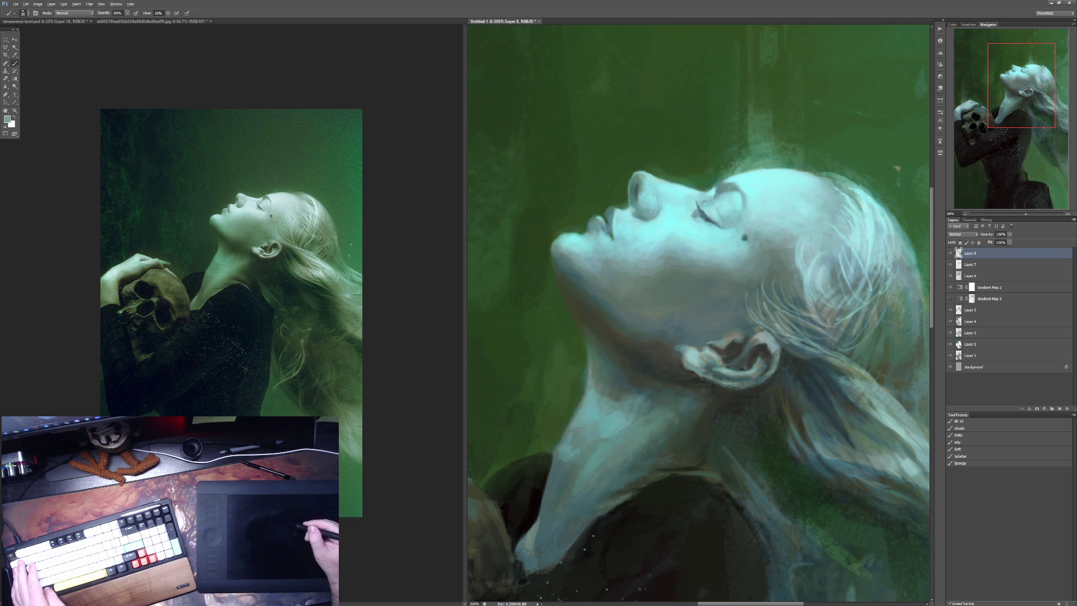
left_click(664, 185, "alt")
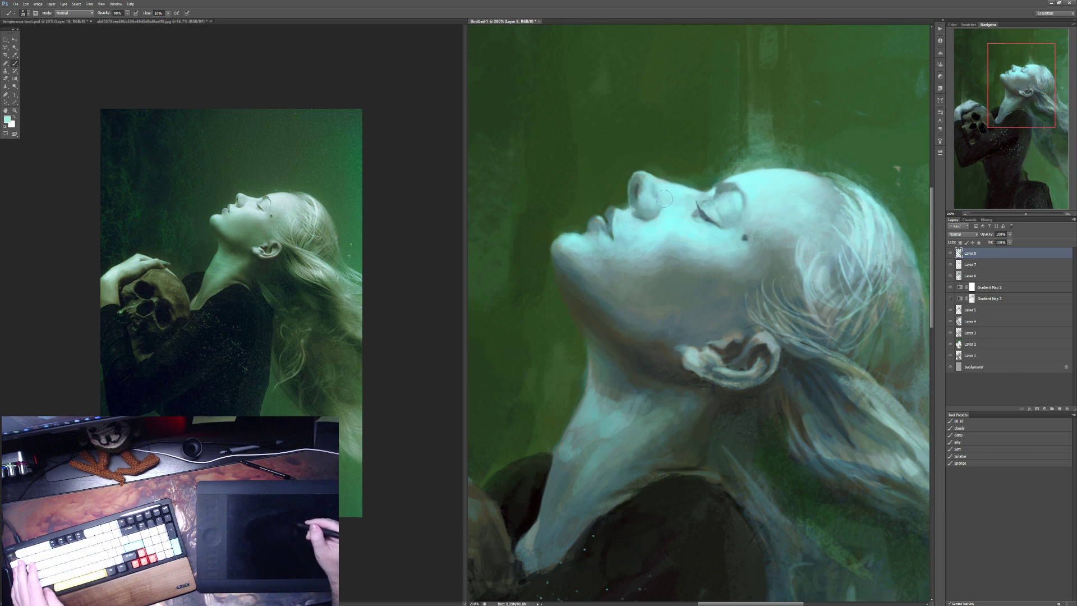
left_click_drag(652, 196, 653, 179)
Step: Touch up face highlights at 30–90% opacity, then zoom out to the whole painting
key("3")
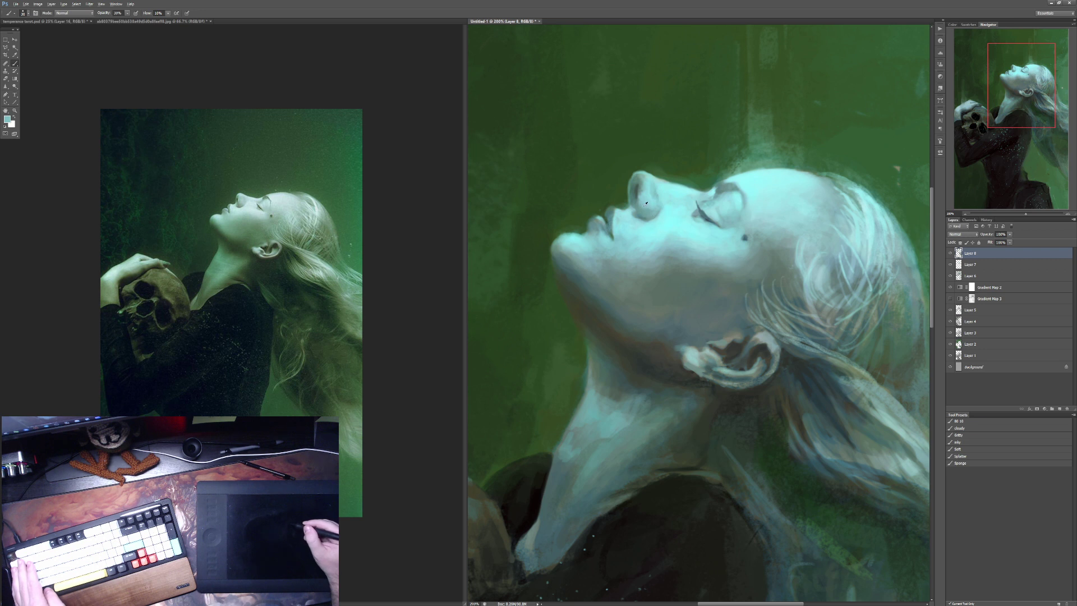
key("4")
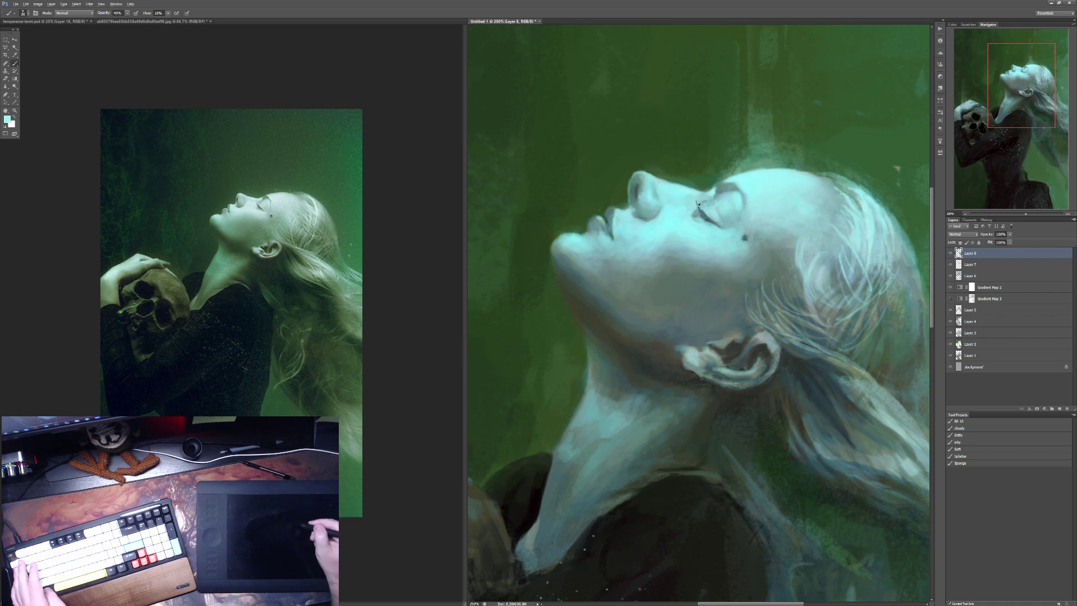
key("9")
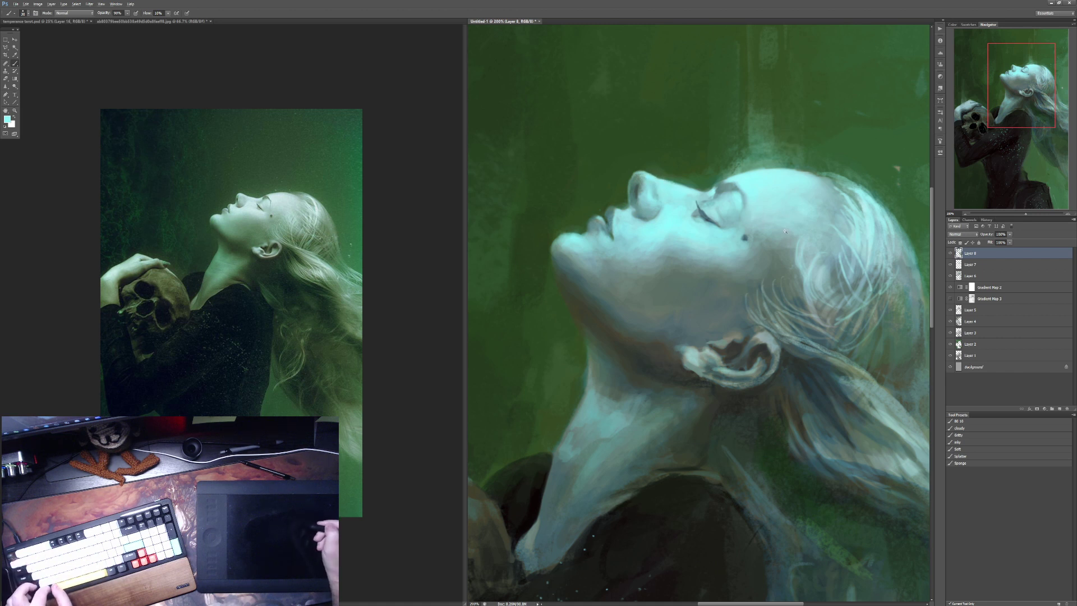
key("ctrl+minus")
key("ctrl+minus")
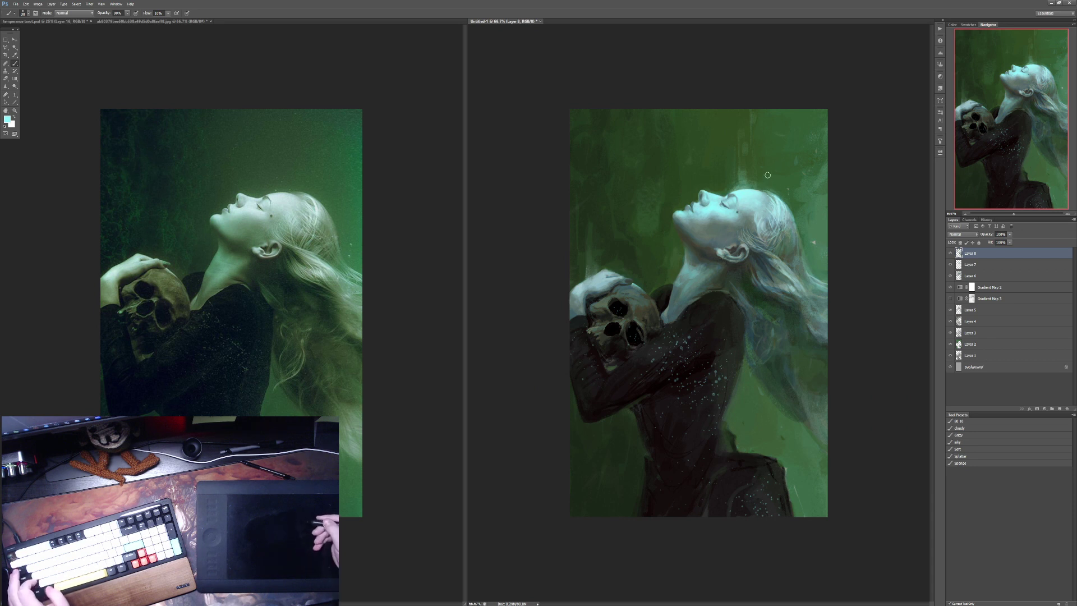
Step: Brush a faint sampled dark green beside the figure's lower right, then set opacity to 30%
left_click(775, 365, "alt")
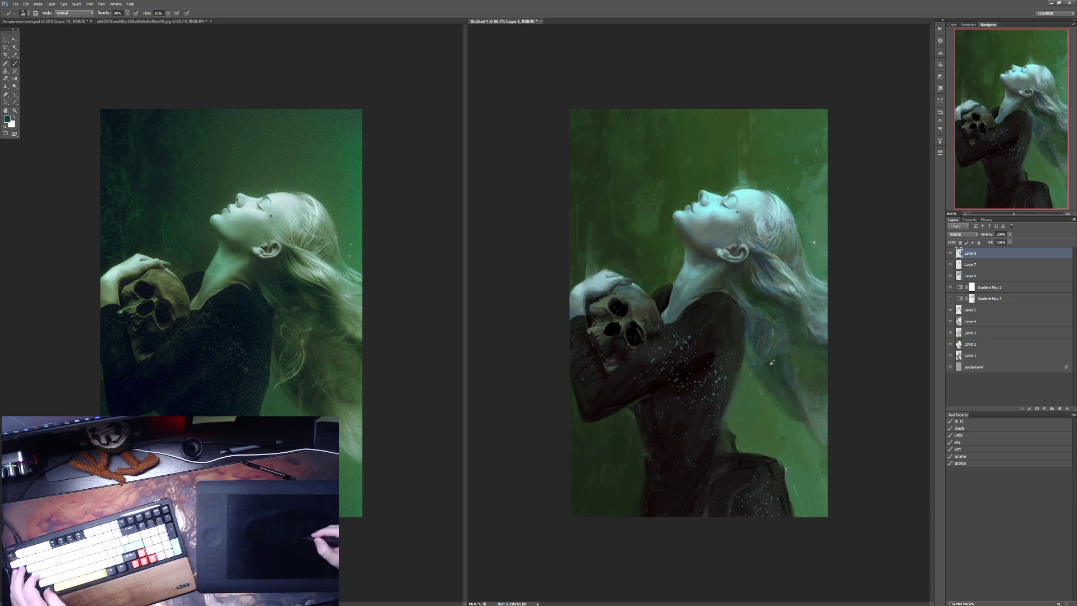
left_click_drag(754, 378, 789, 412)
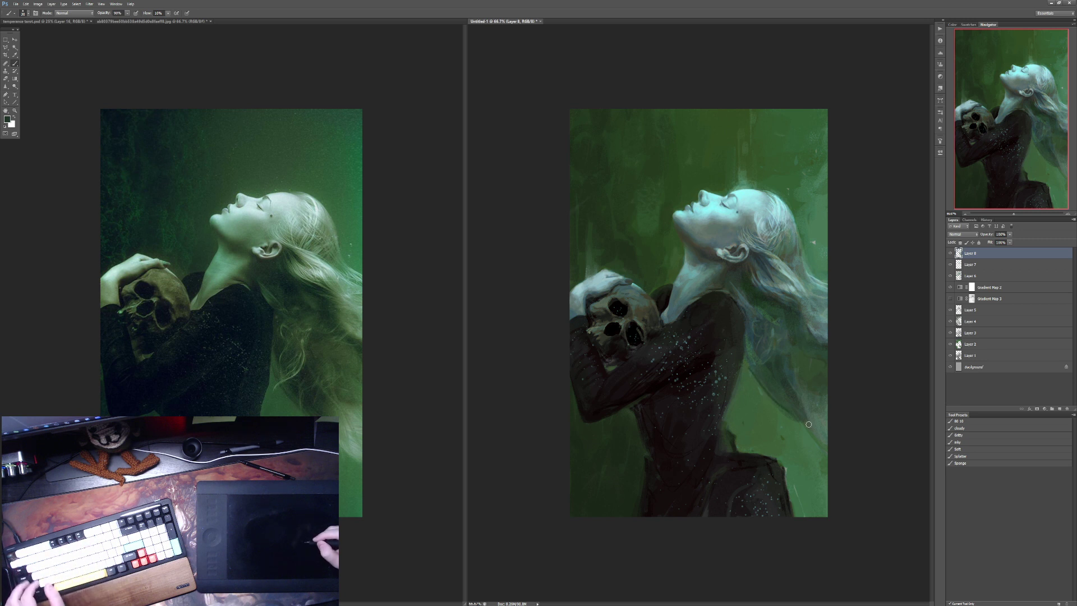
key("3")
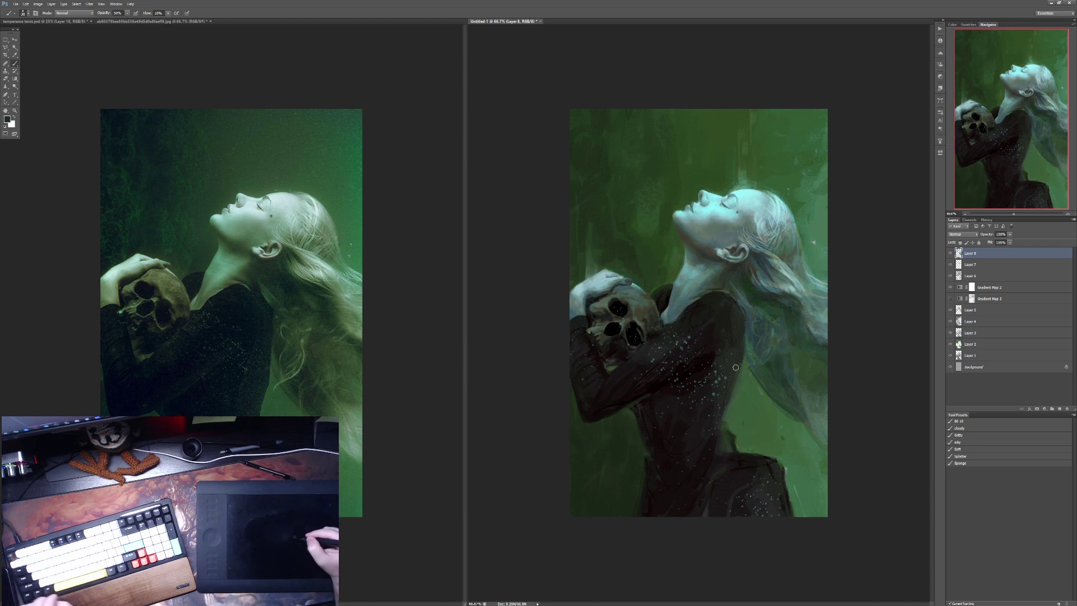
Step: Zoom in on the skull, sample its light and dark tones, and shrink the brush at about 80% opacity
scroll(609, 318, "up", 2)
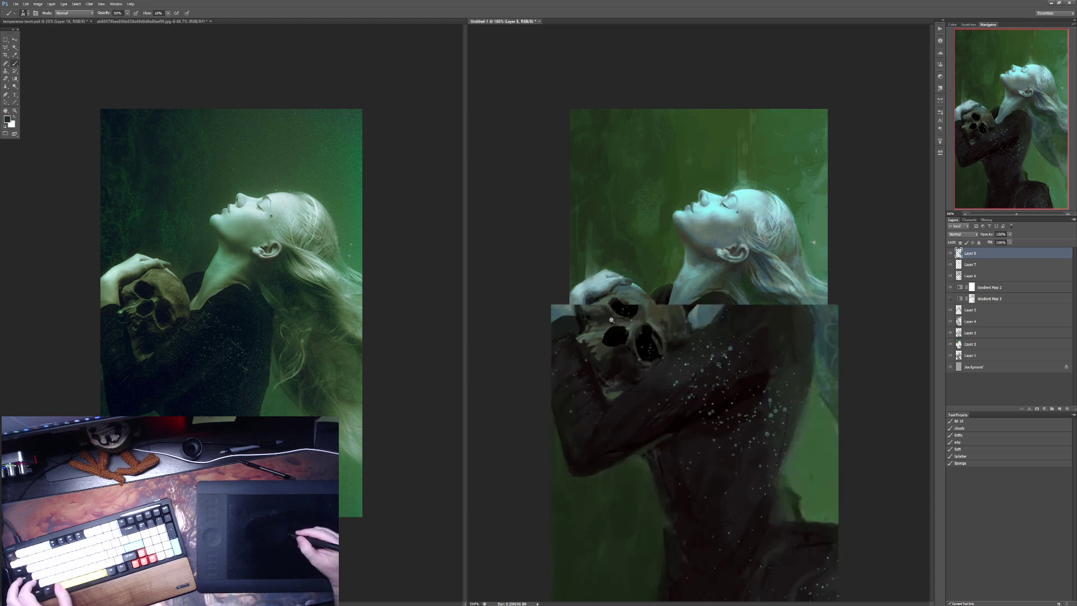
left_click(586, 279, "alt")
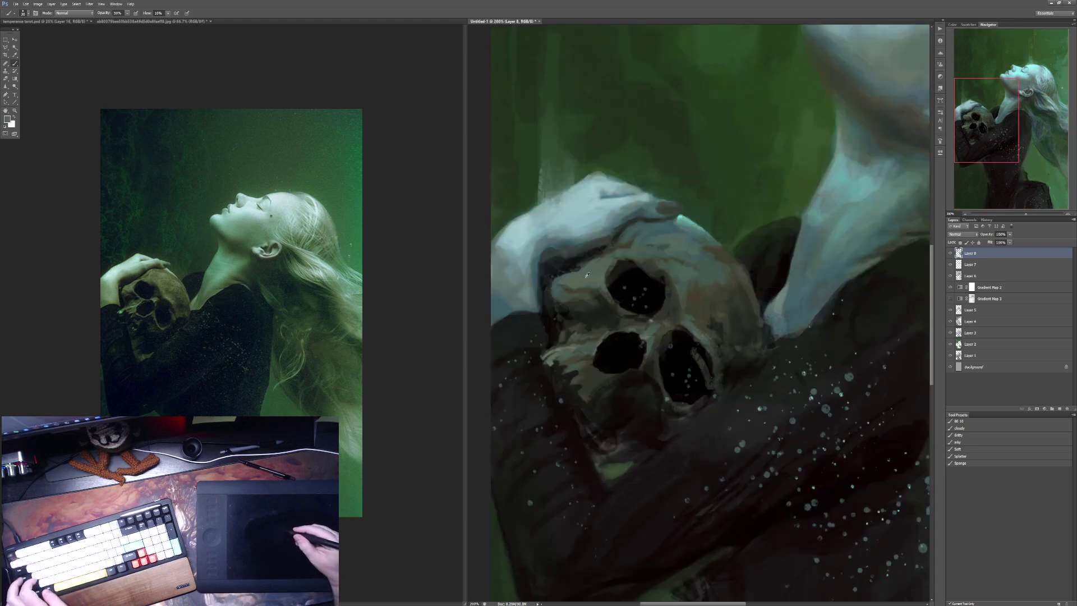
key("9")
key("bracketleft")
key("bracketleft")
key("bracketleft")
key("bracketleft")
key("bracketleft")
key("bracketleft")
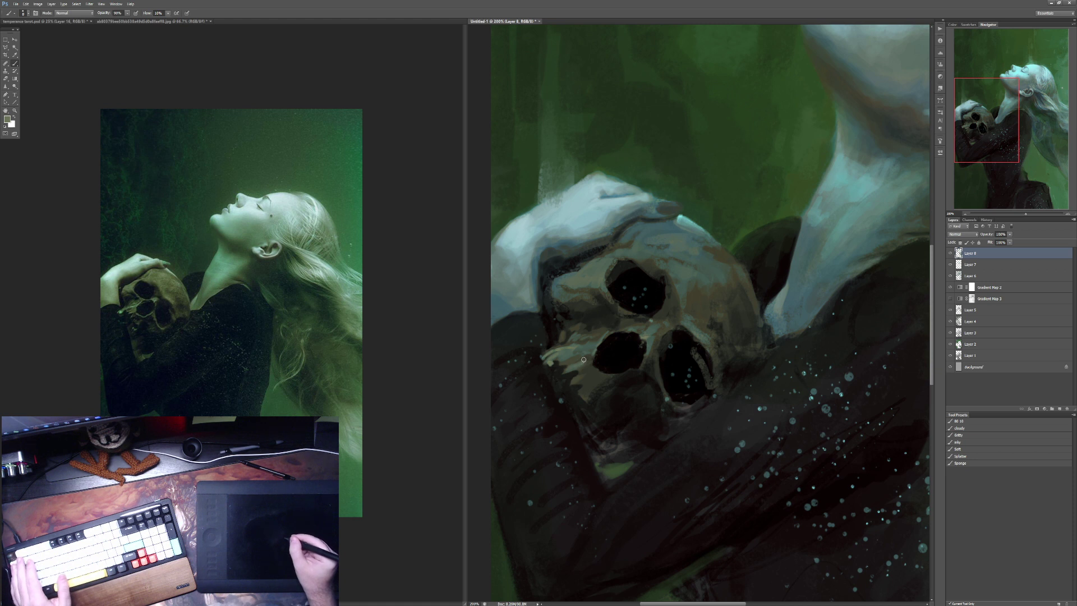
key("6")
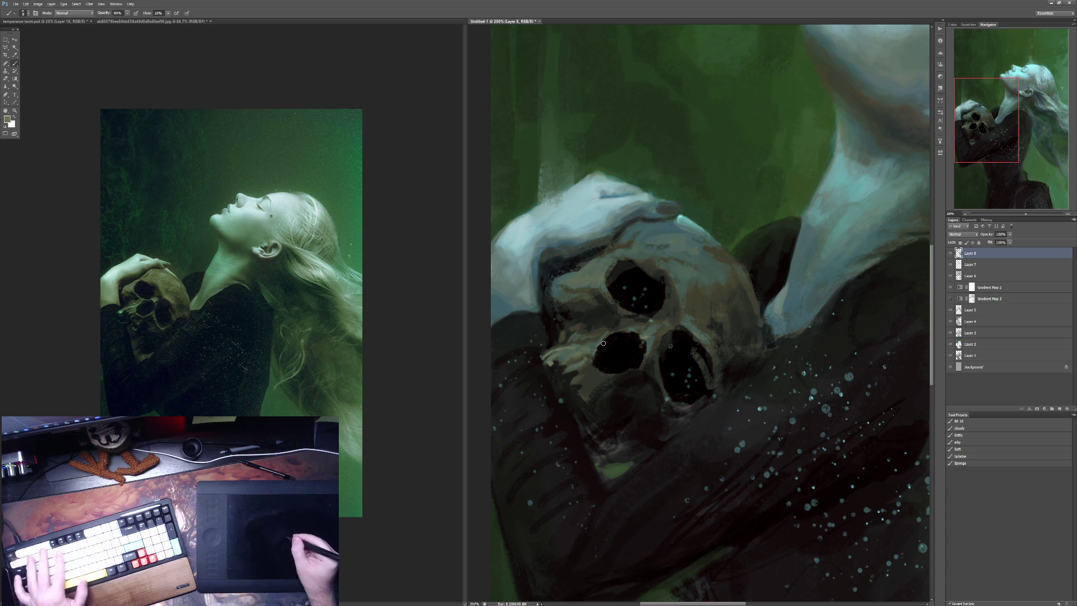
key("7")
key("8")
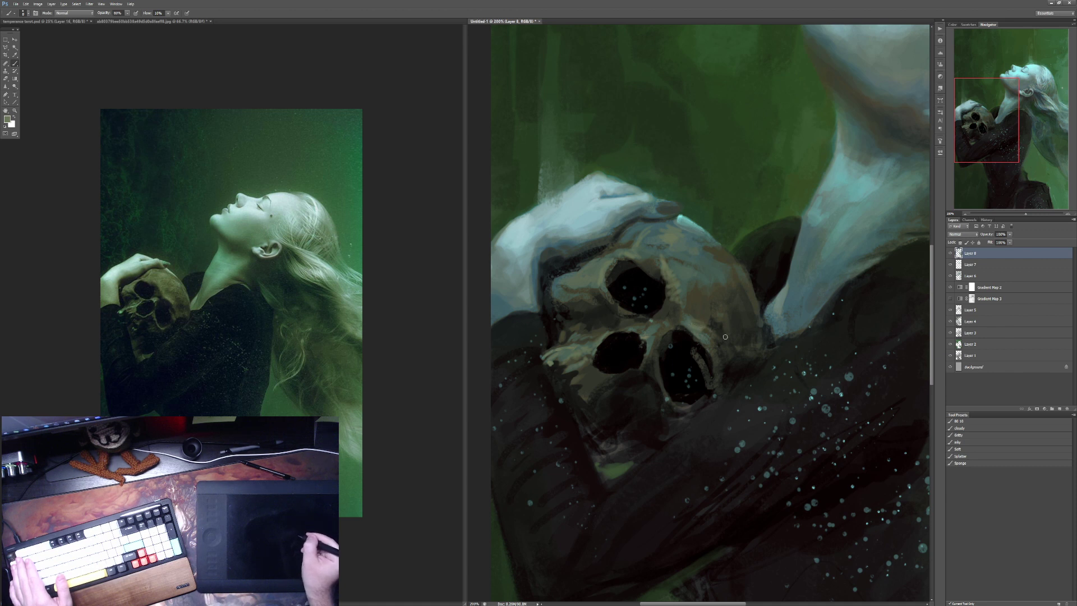
left_click(720, 272, "alt")
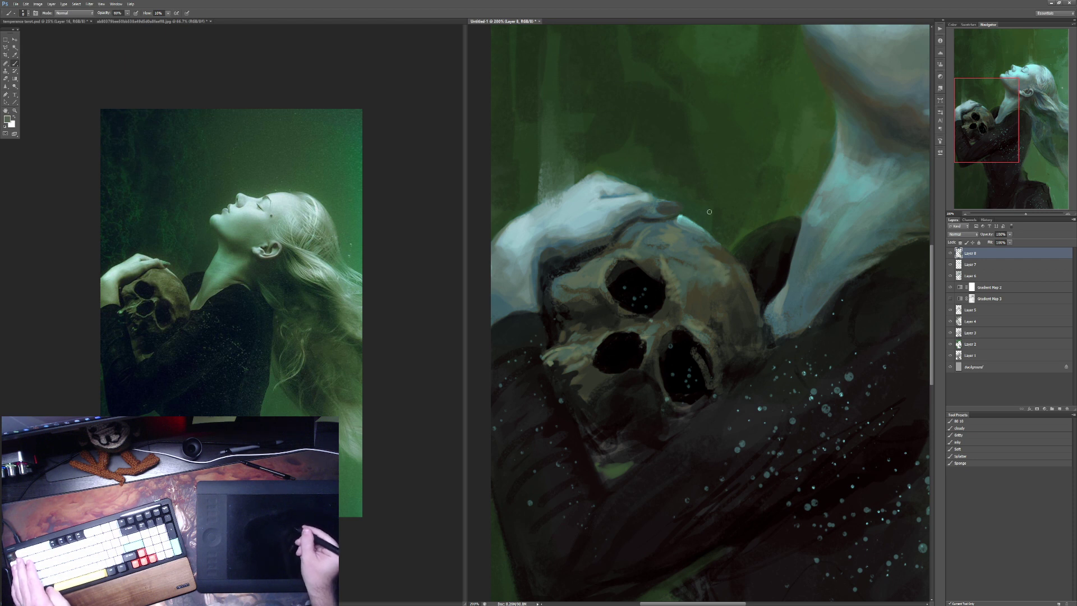
left_click(717, 253, "alt")
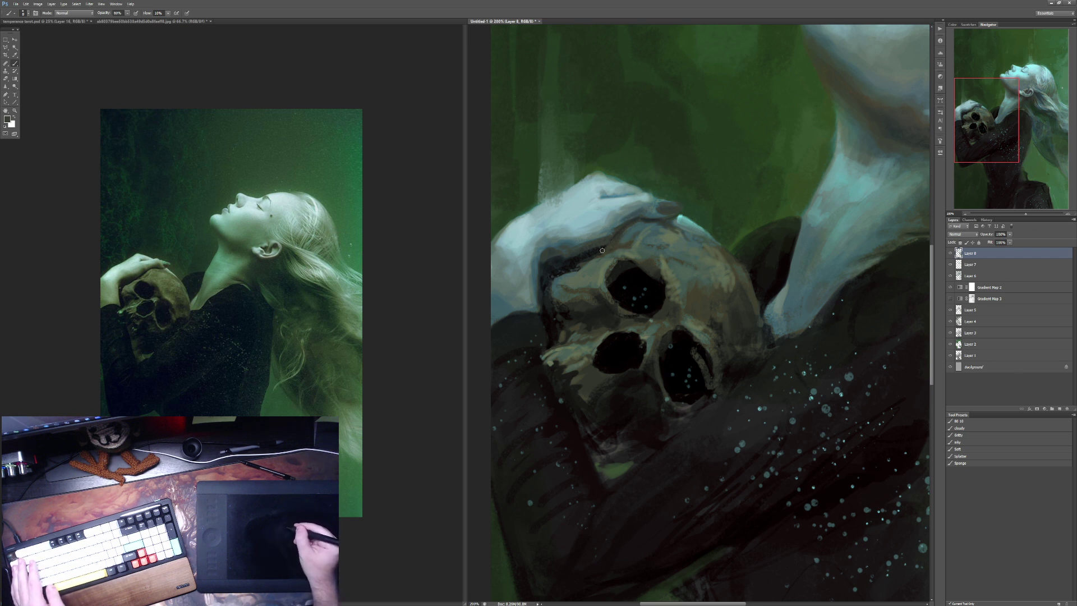
Step: Shade the skull's upper-left edge with sampled tones, raising brush opacity from 30% to 60%
key("3")
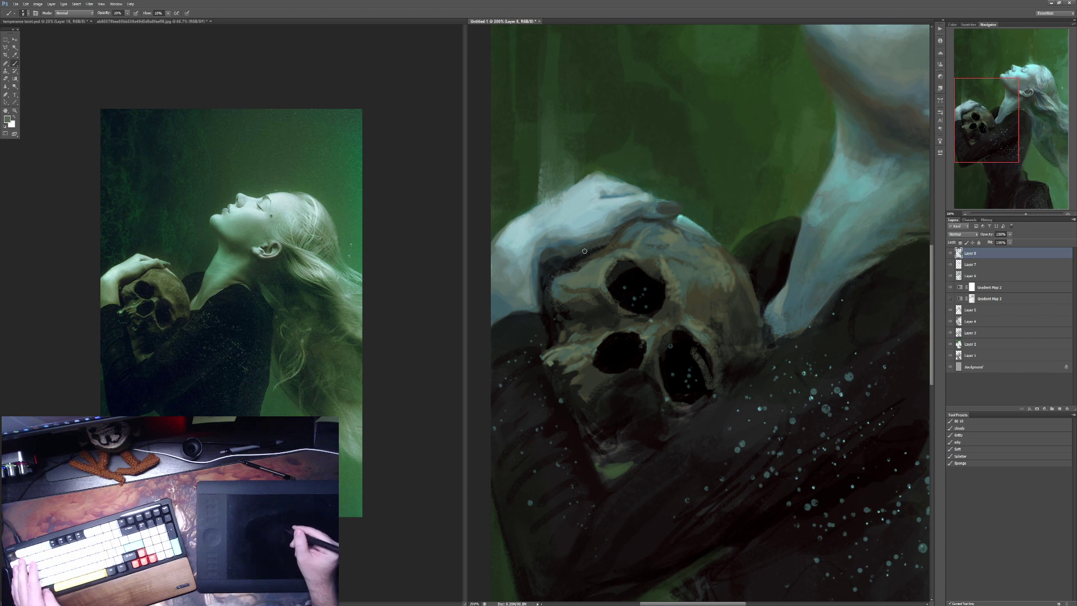
left_click(546, 306, "alt")
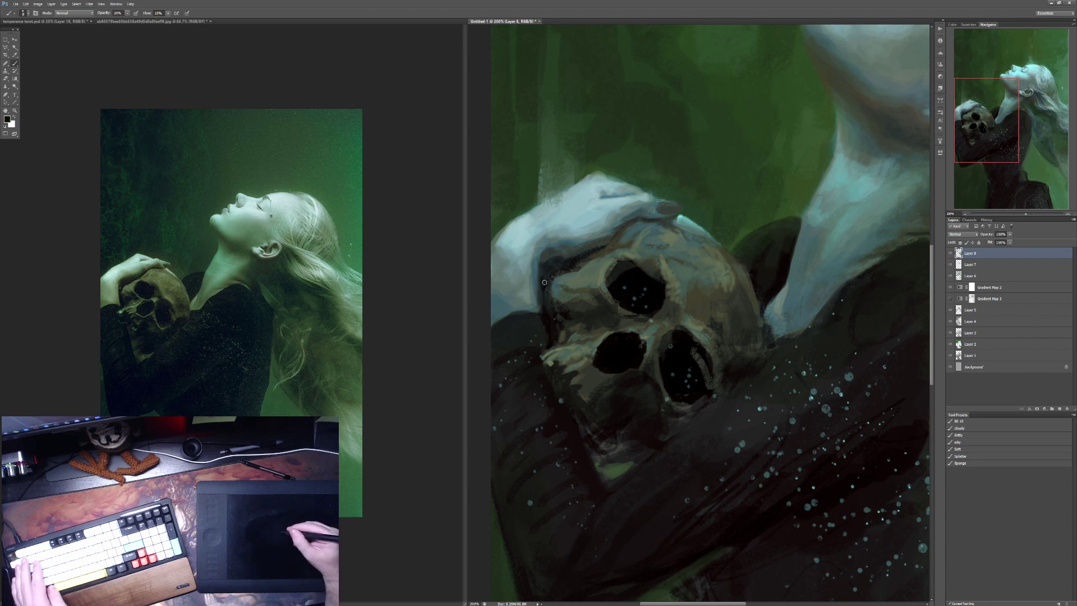
left_click(549, 265, "alt")
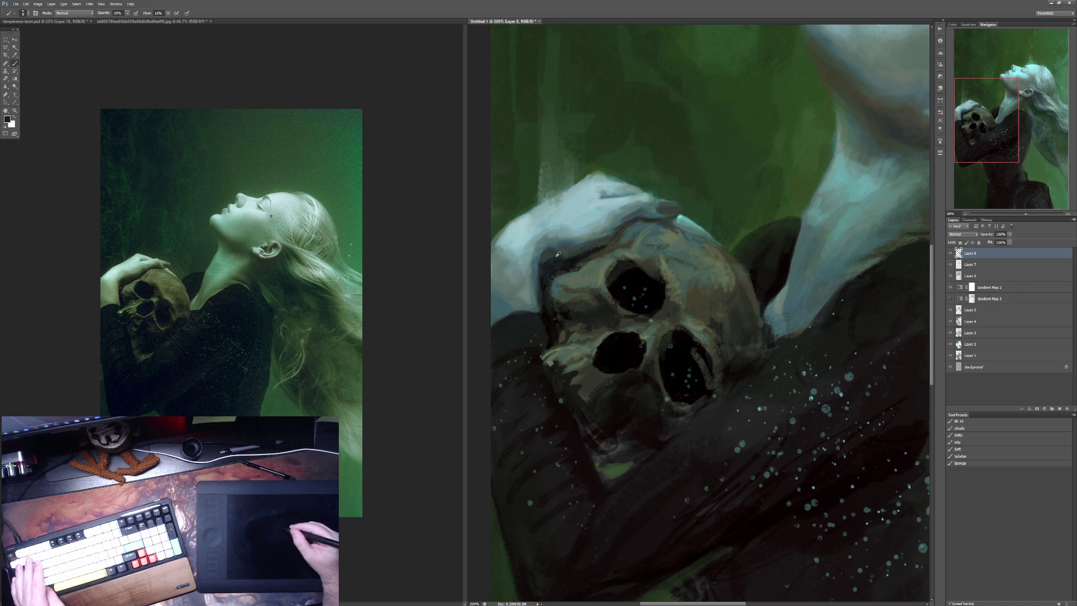
left_click(557, 253, "alt")
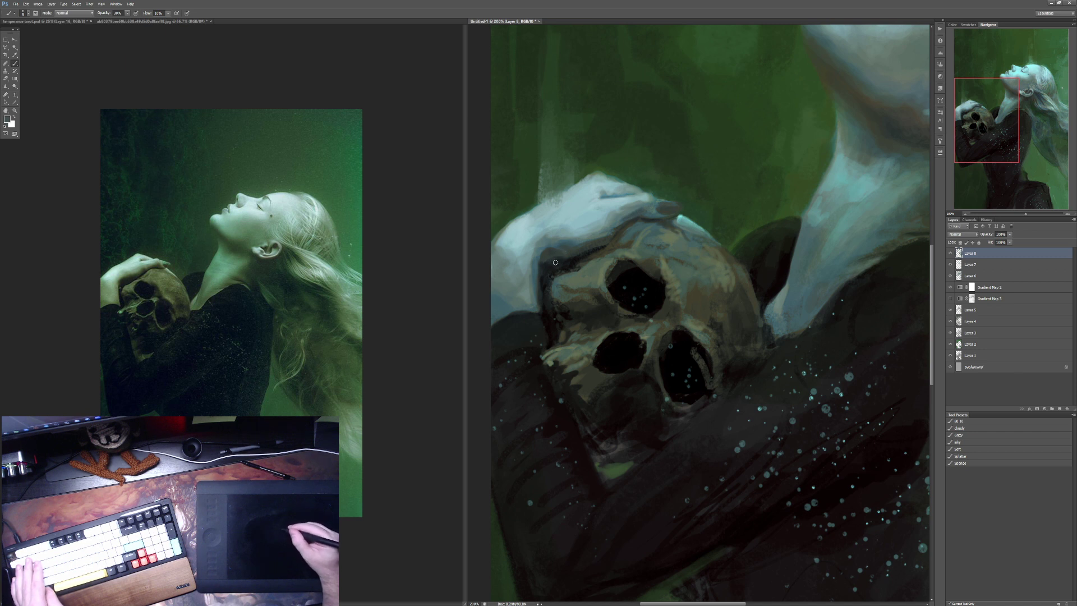
left_click(553, 267, "alt")
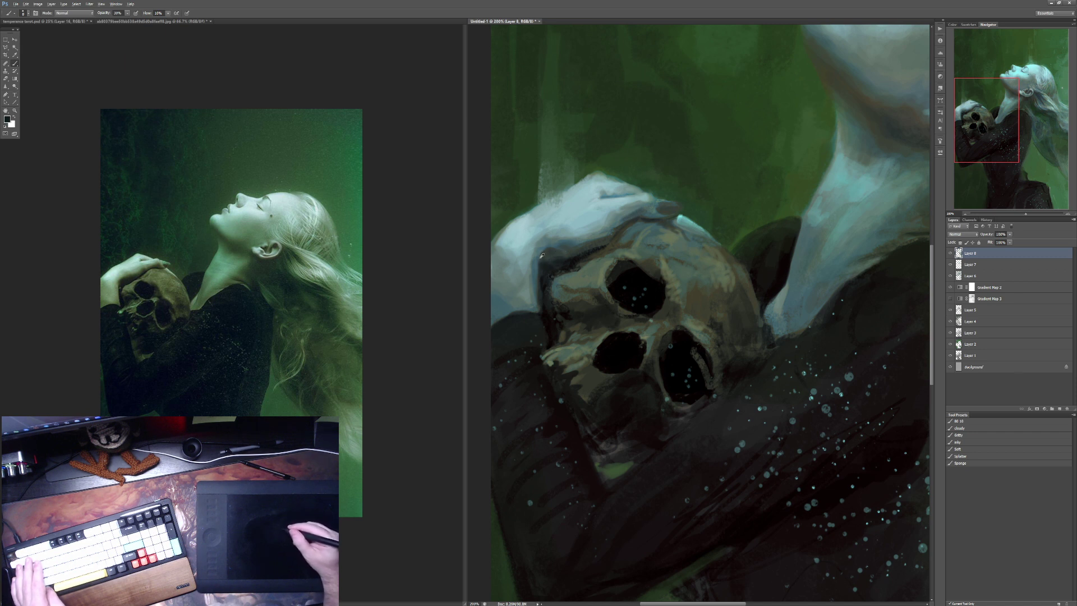
left_click(541, 255, "alt")
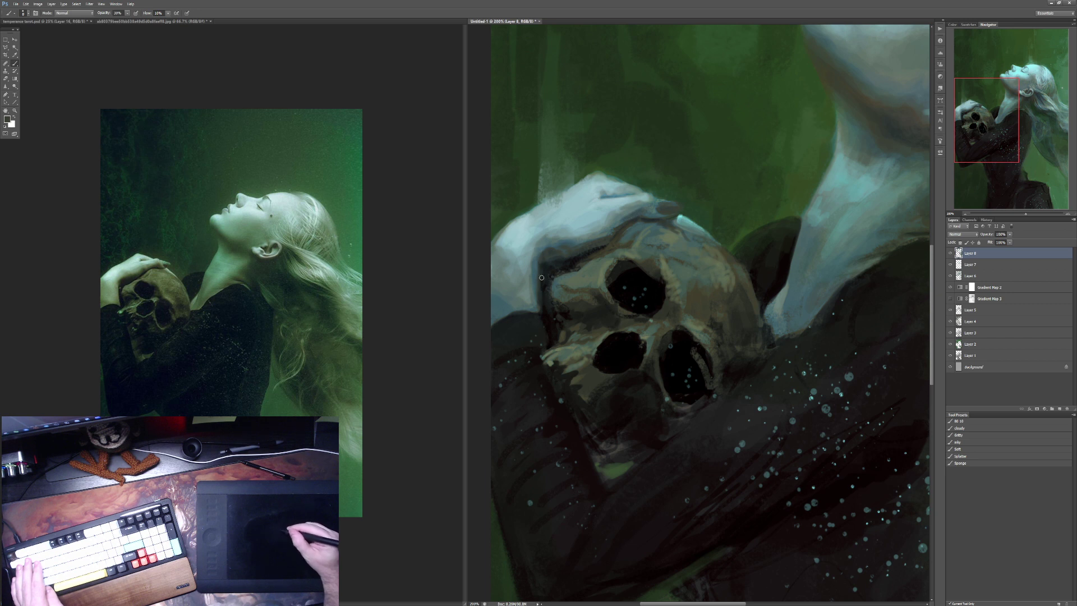
left_click(525, 254, "alt")
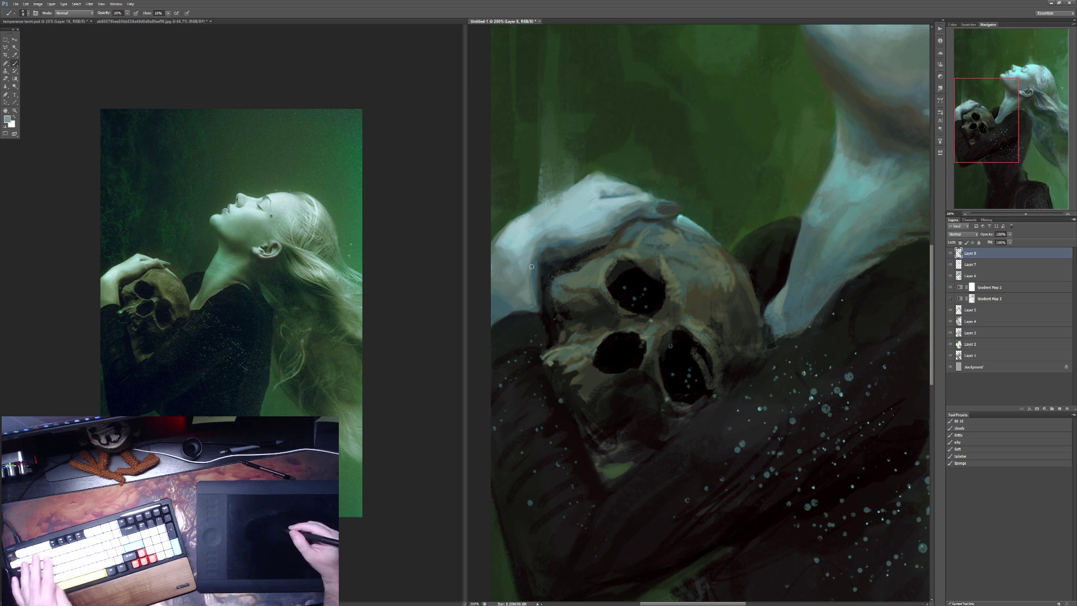
key("4")
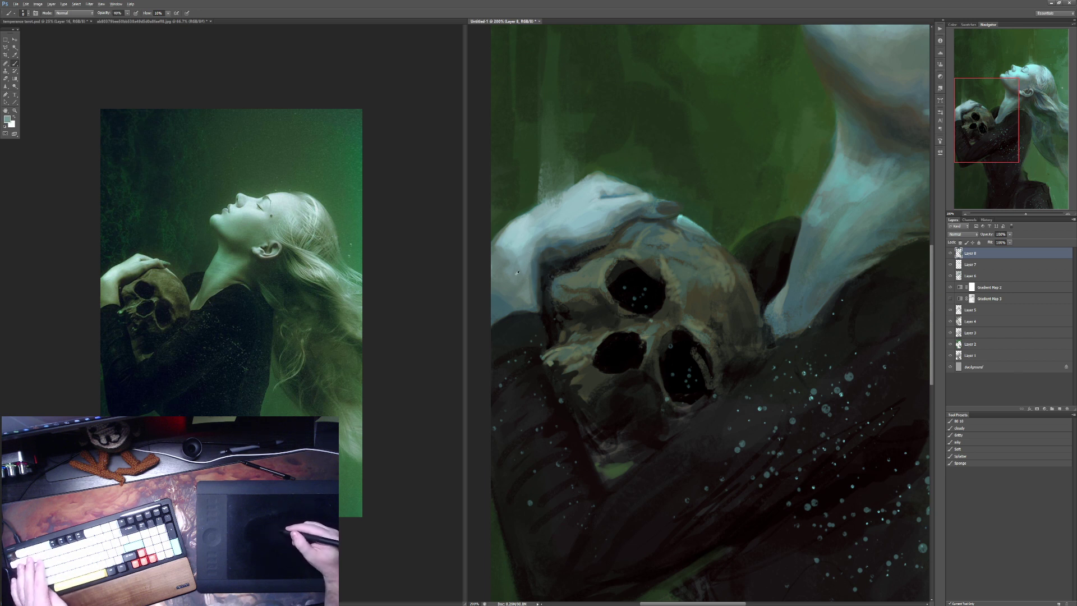
key("5")
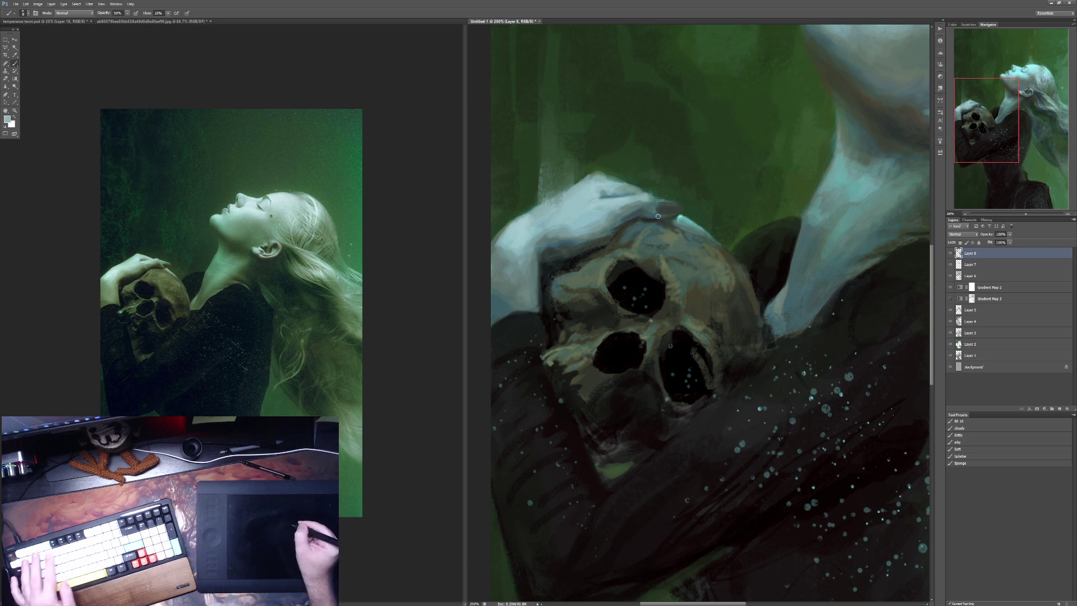
key("6")
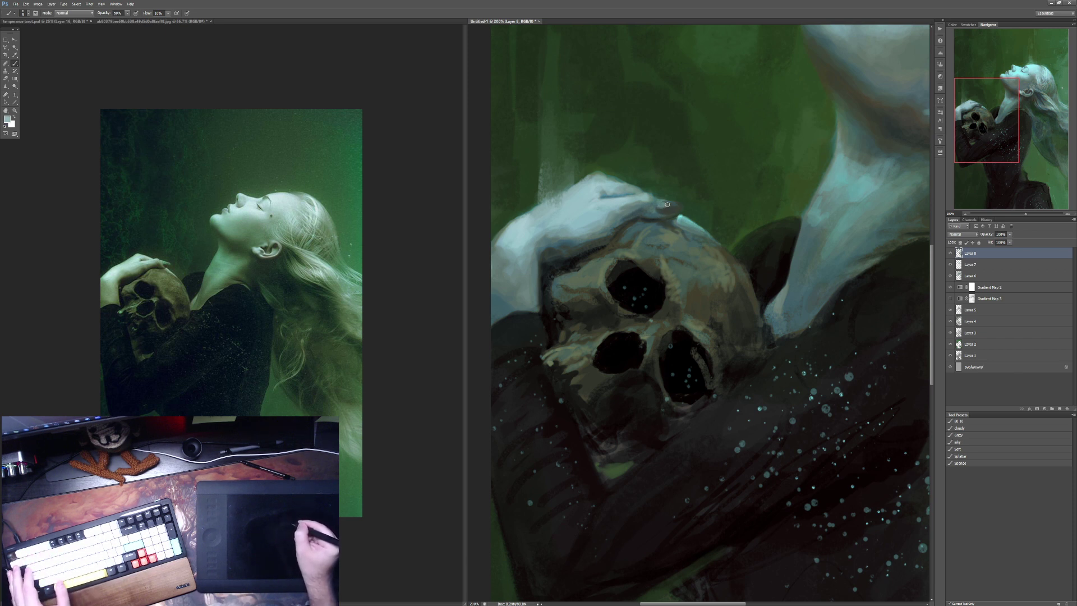
Step: Sample hand and skull tones and lighten the right edges of both eye sockets at 90% opacity
left_click(668, 208, "alt")
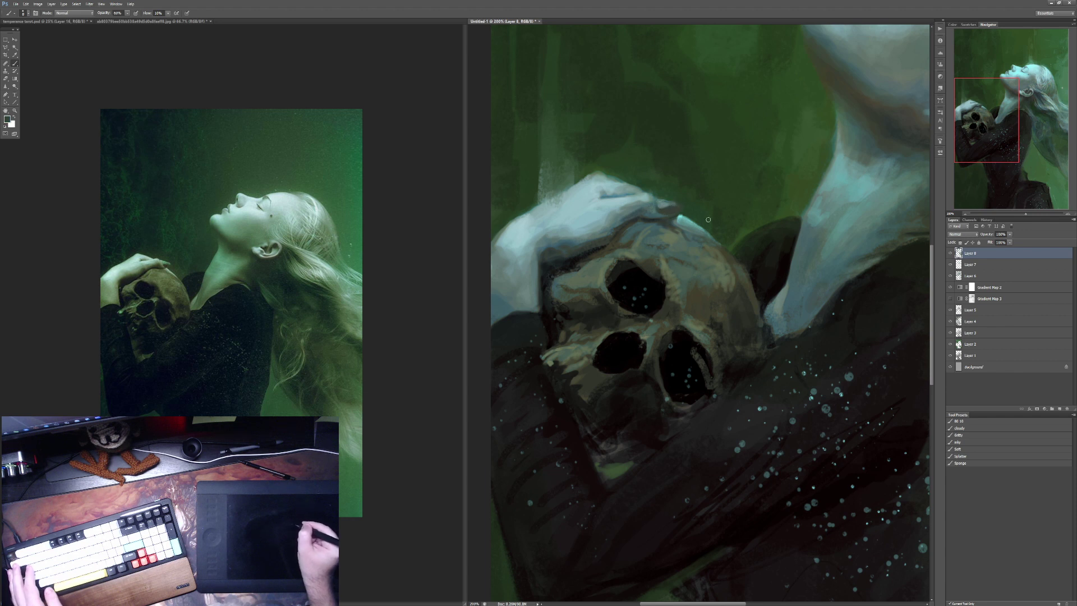
left_click(673, 223, "alt")
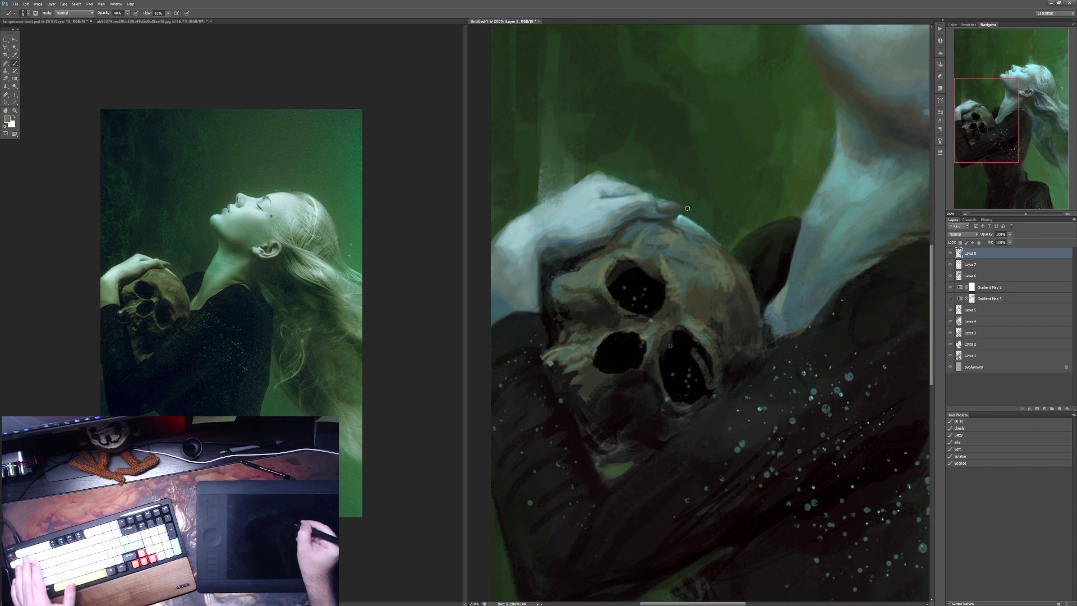
left_click(683, 215, "alt")
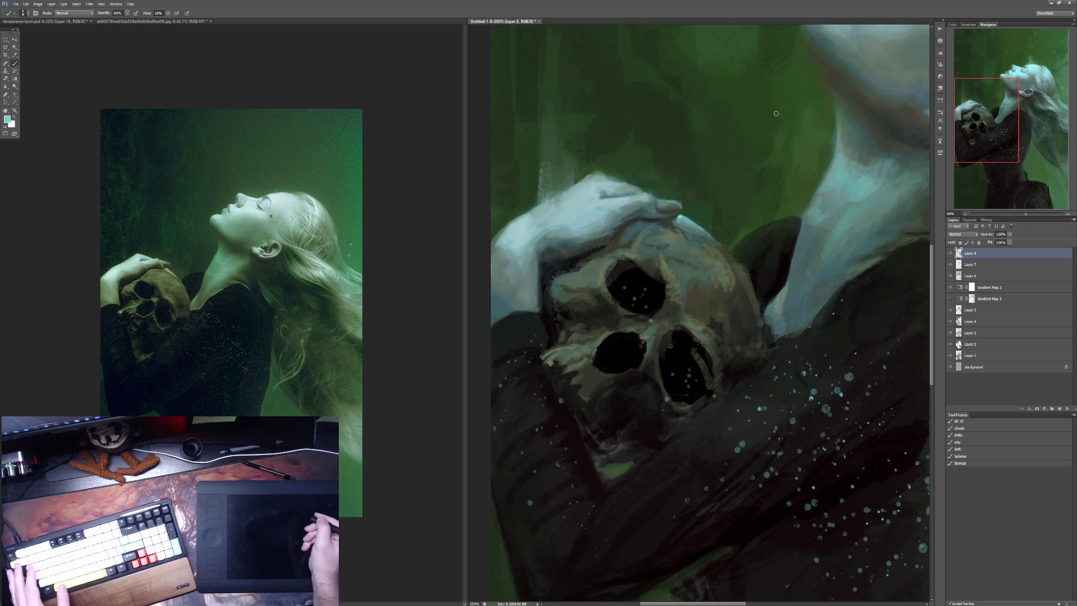
left_click(670, 269, "alt")
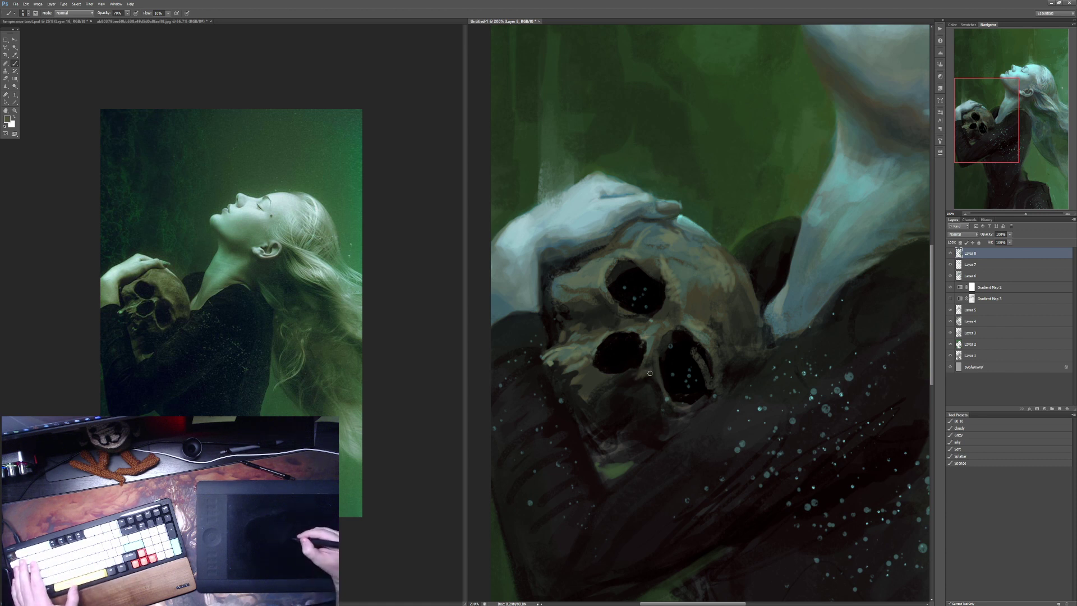
key("9")
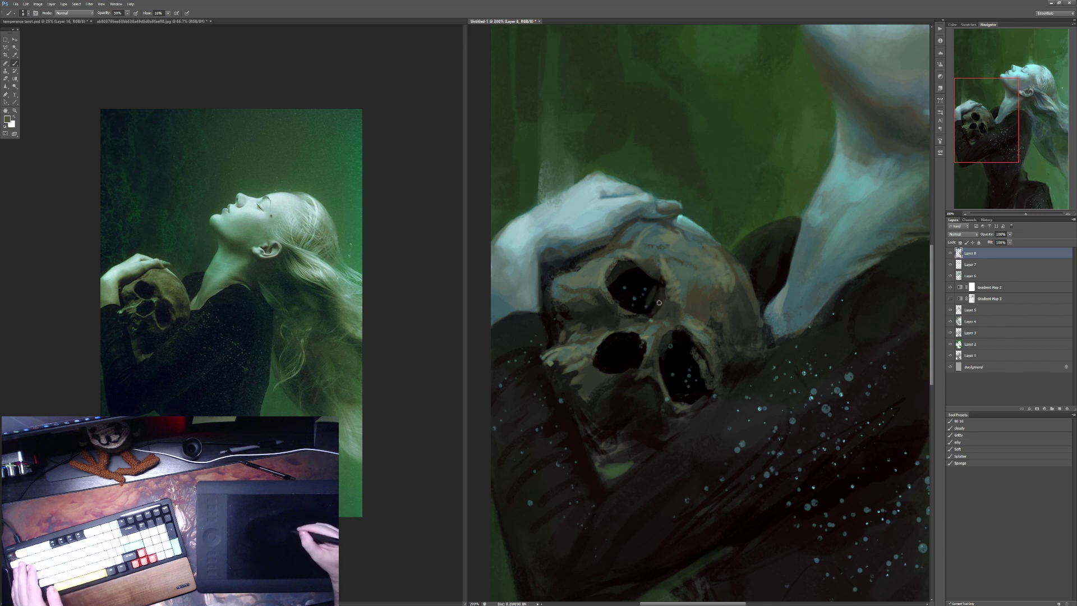
mouse_move(639, 280)
left_mouse_down()
mouse_move(645, 310)
mouse_move(663, 292)
left_mouse_up()
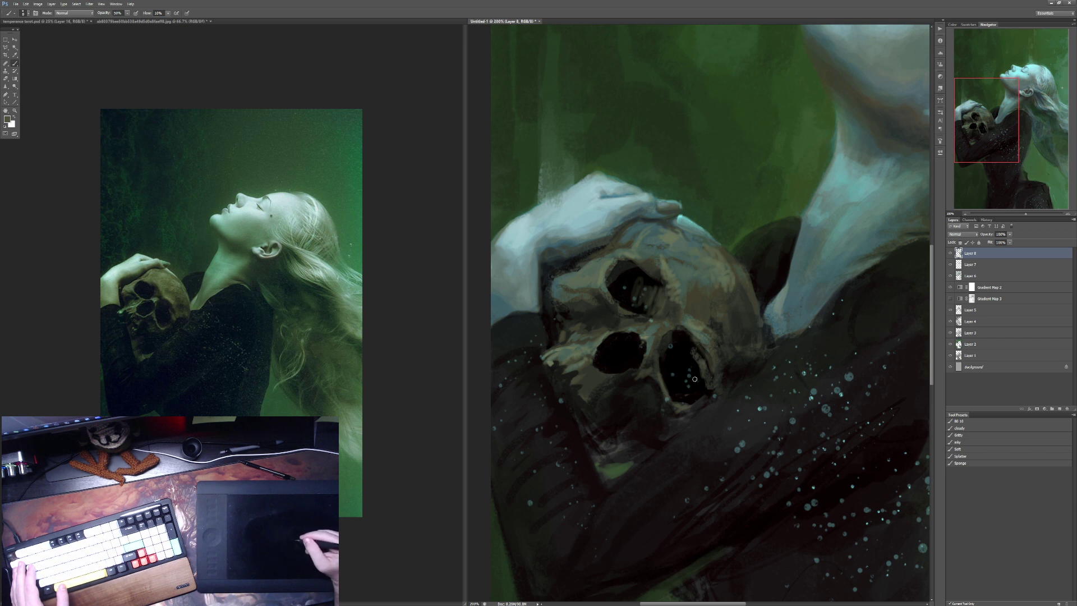
mouse_move(693, 390)
left_mouse_down()
mouse_move(699, 375)
mouse_move(706, 386)
mouse_move(689, 397)
left_mouse_up()
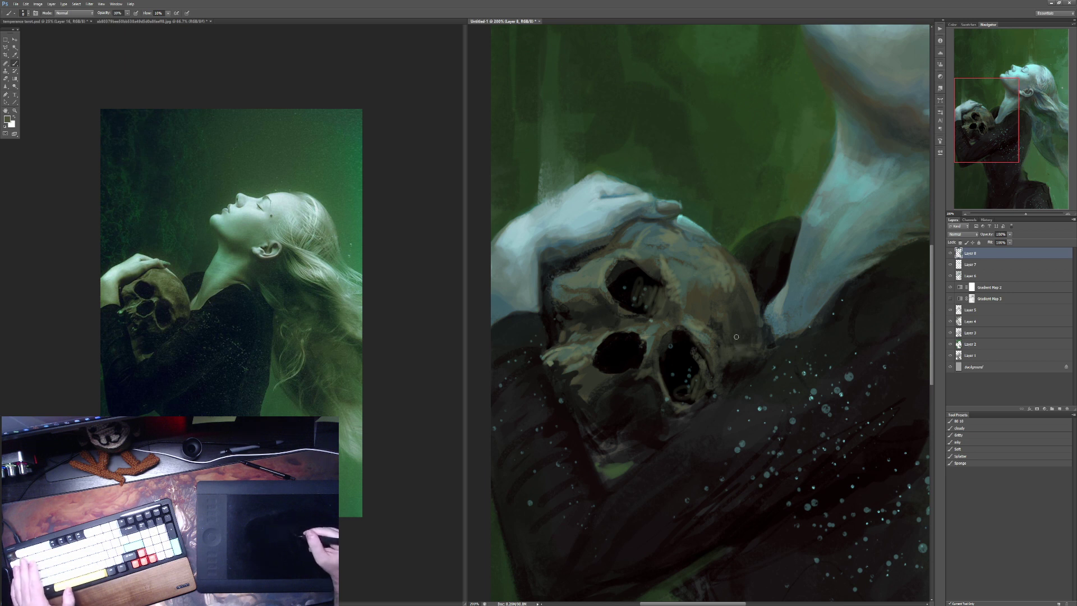
Step: Sample darker skull colours at 40–50% opacity, then zoom back out to the whole painting
left_click(720, 325, "alt")
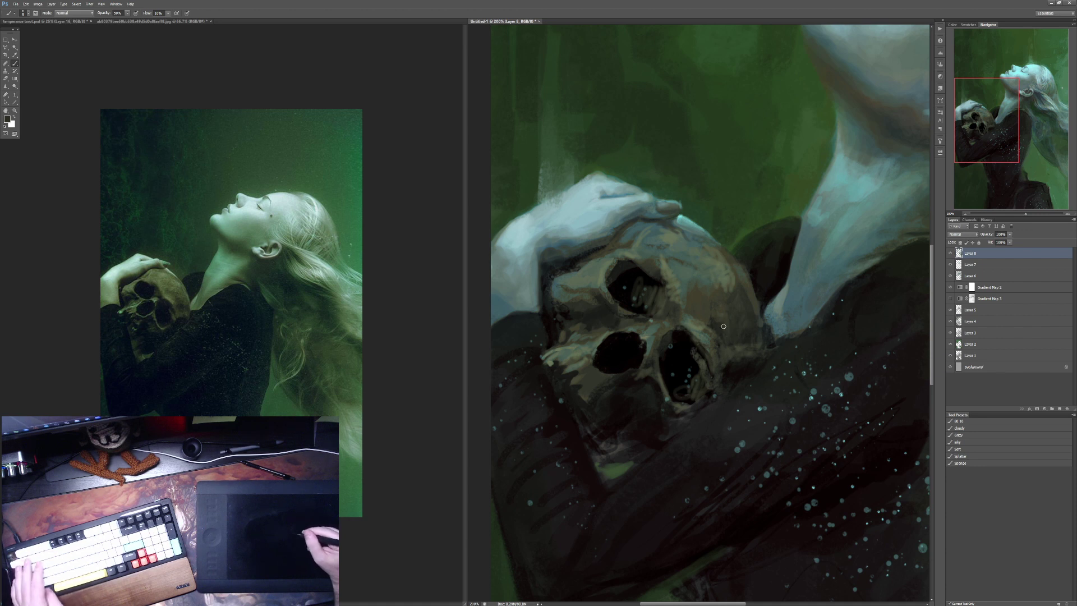
key("4")
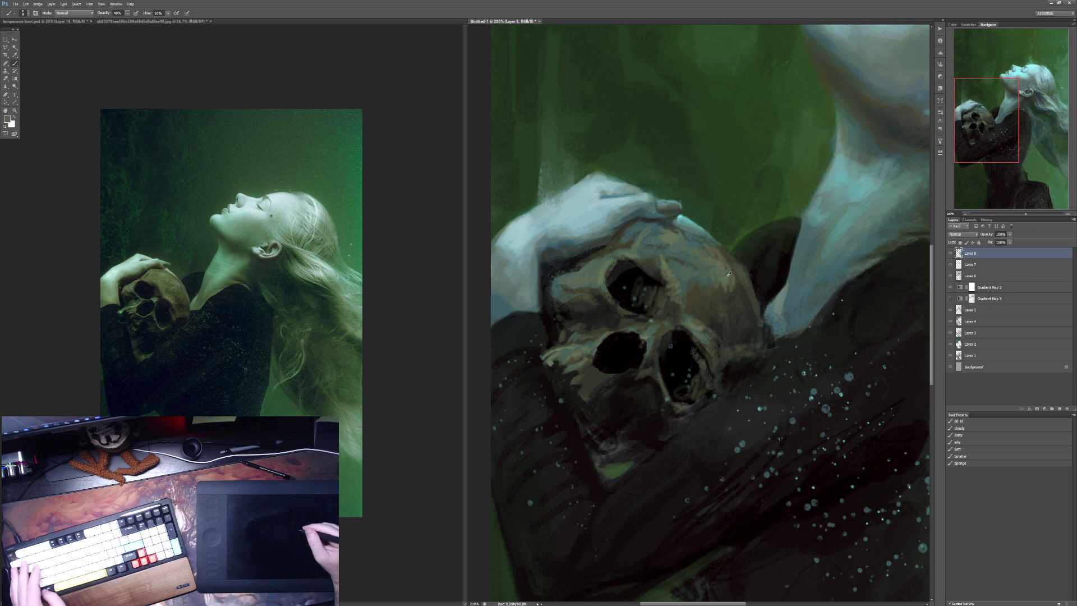
key("5")
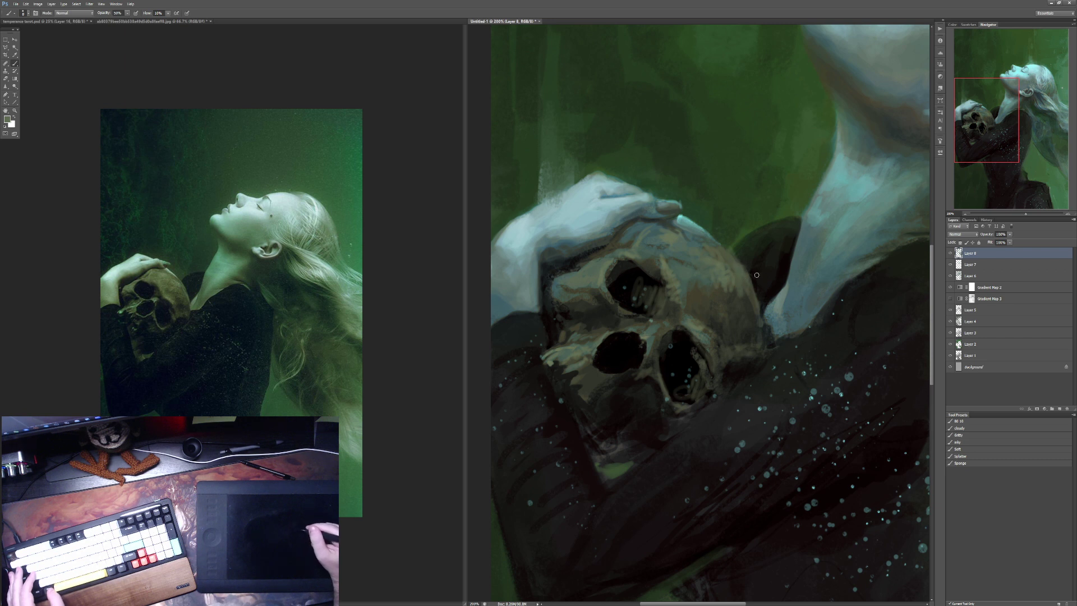
left_click(756, 321, "alt")
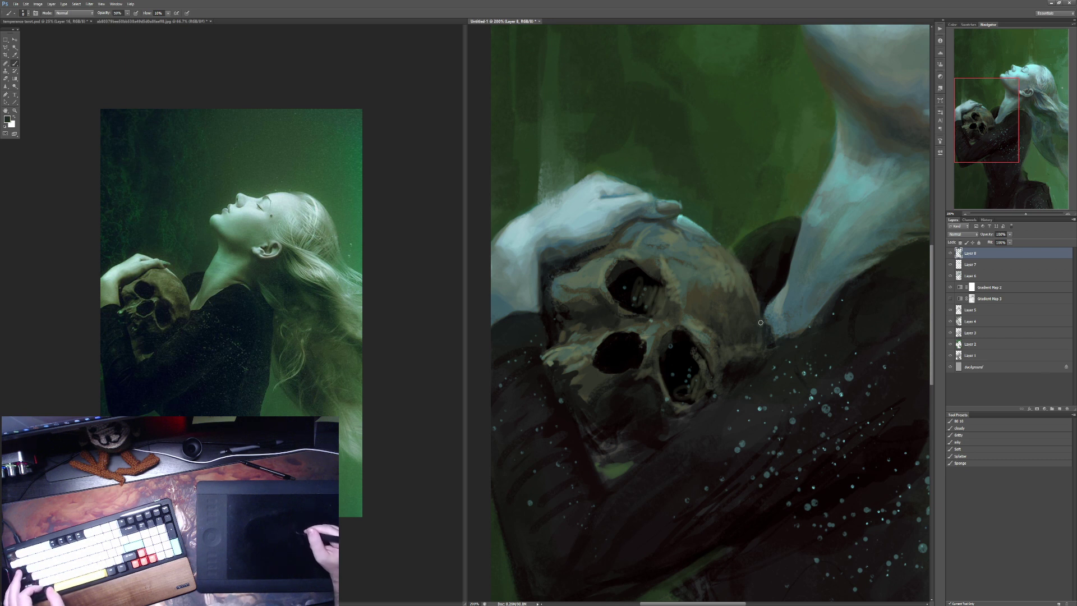
key("ctrl+minus")
key("ctrl+minus")
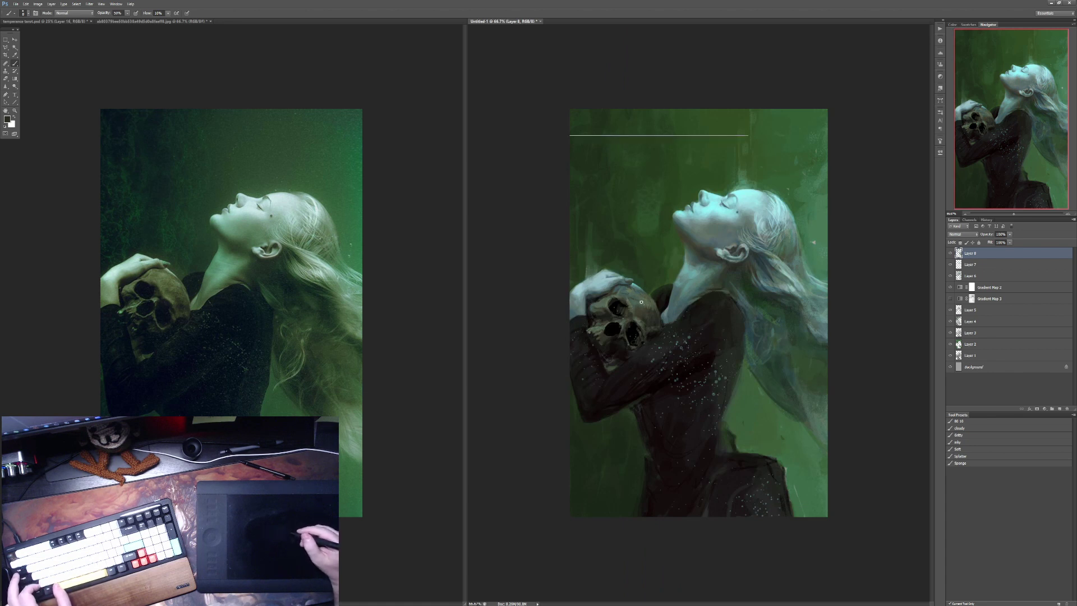
Step: Zoom in and out to review the whole painting, then bring up the Save As dialog
scroll(646, 297, "up", 2)
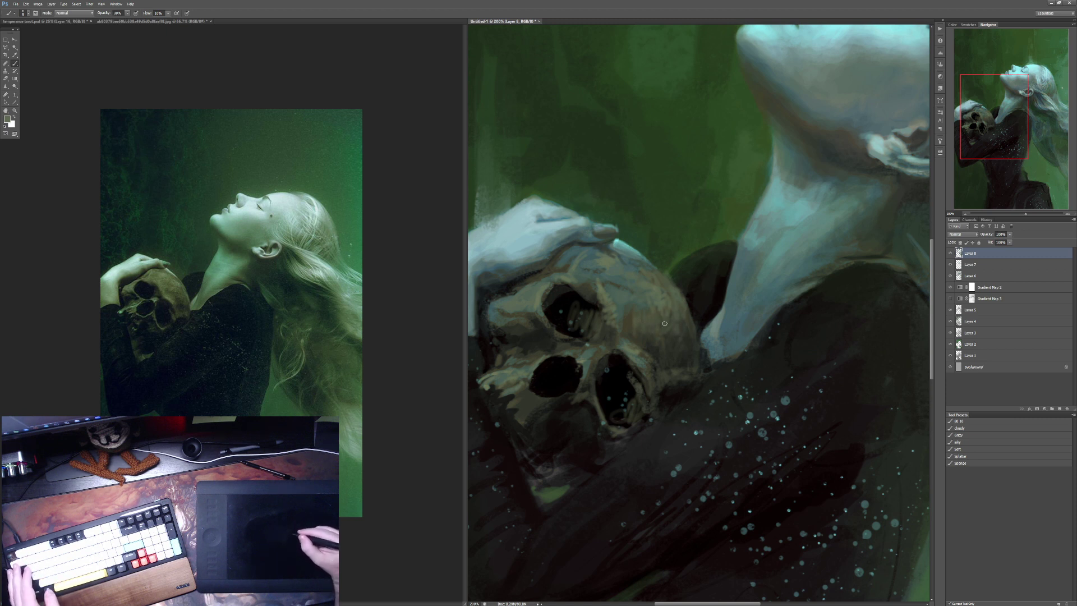
key("ctrl+minus")
key("ctrl+minus")
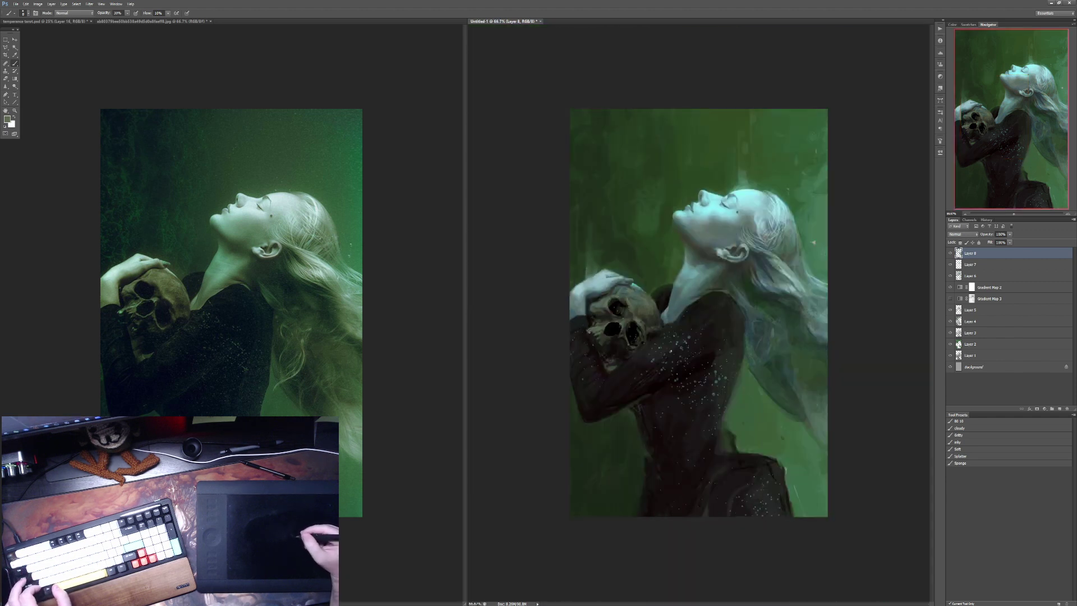
scroll(601, 321, "up", 1)
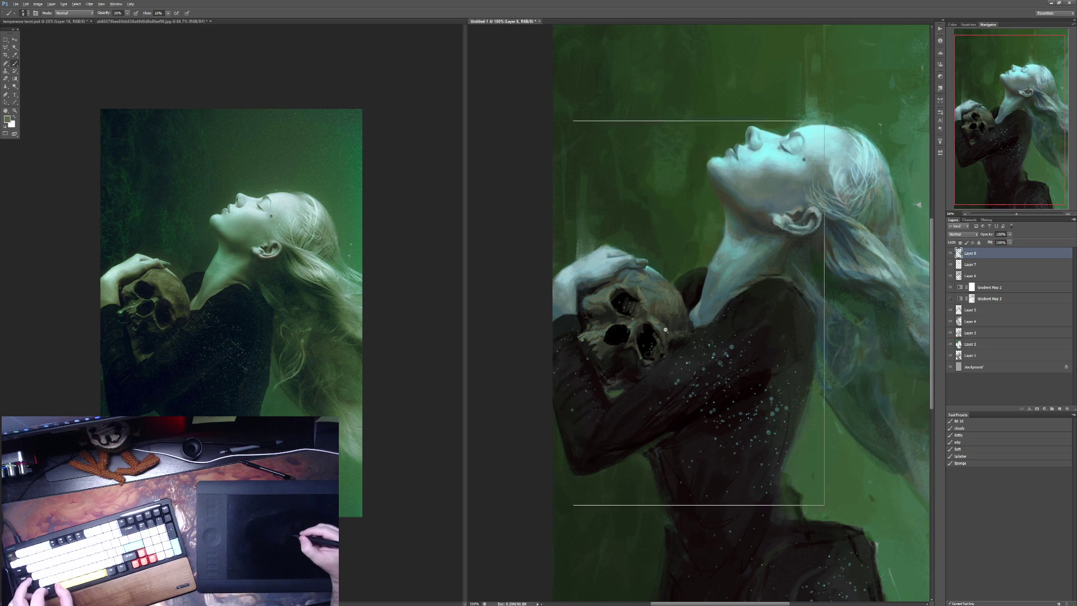
key("ctrl+minus")
key("ctrl+minus")
key("ctrl+plus")
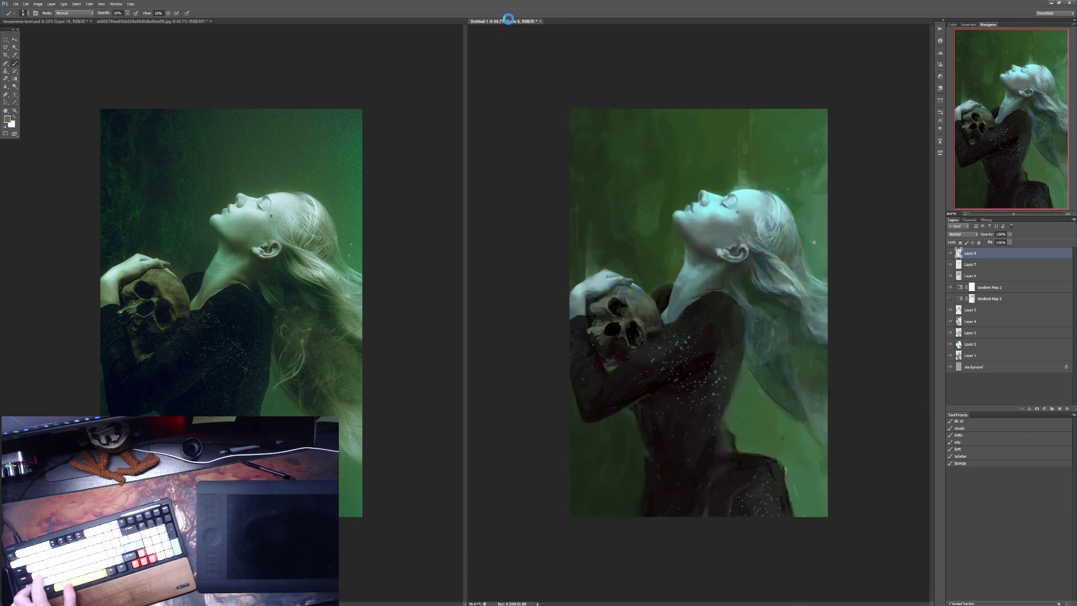
key("ctrl+s")
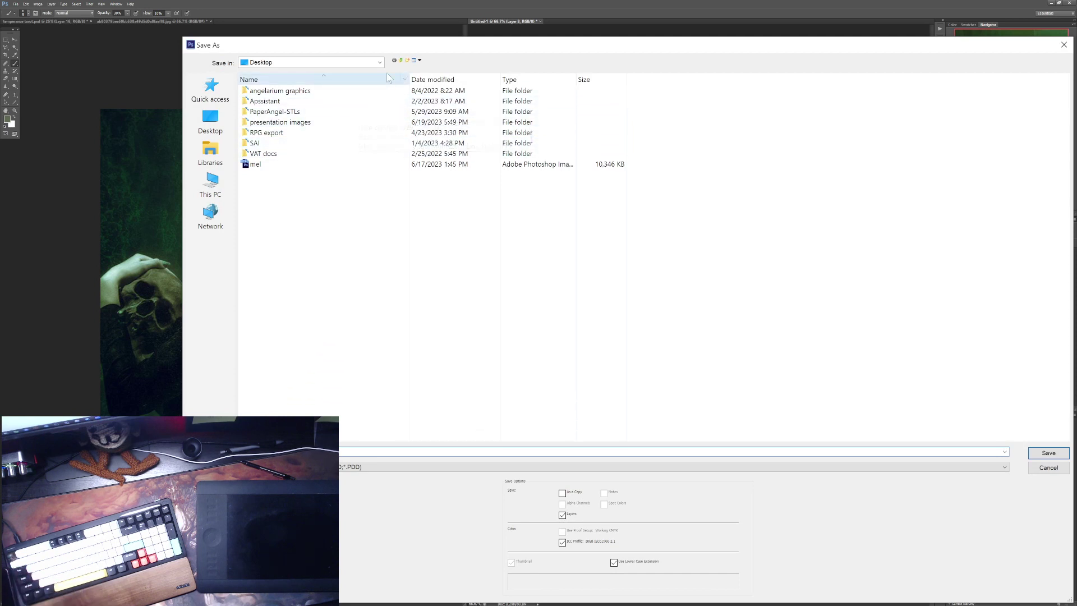
left_click(226, 188)
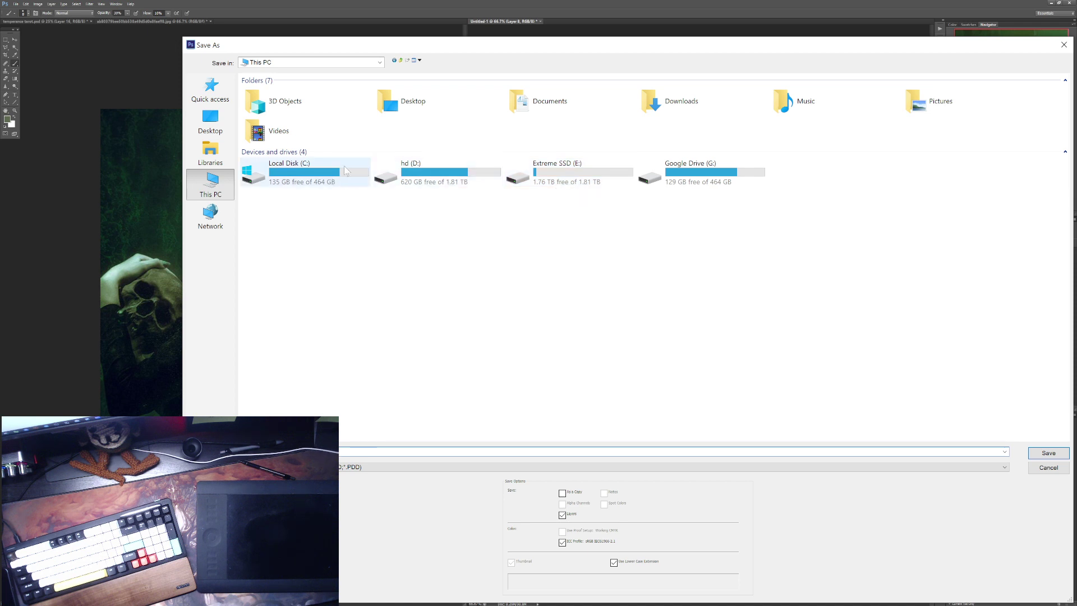
left_click(210, 122)
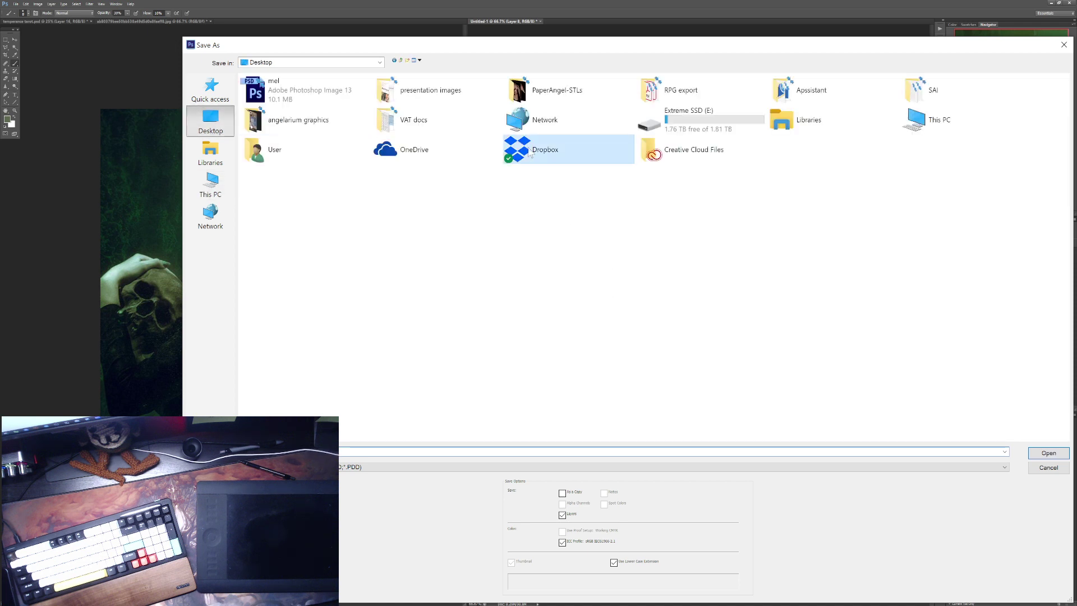
double_click(524, 149)
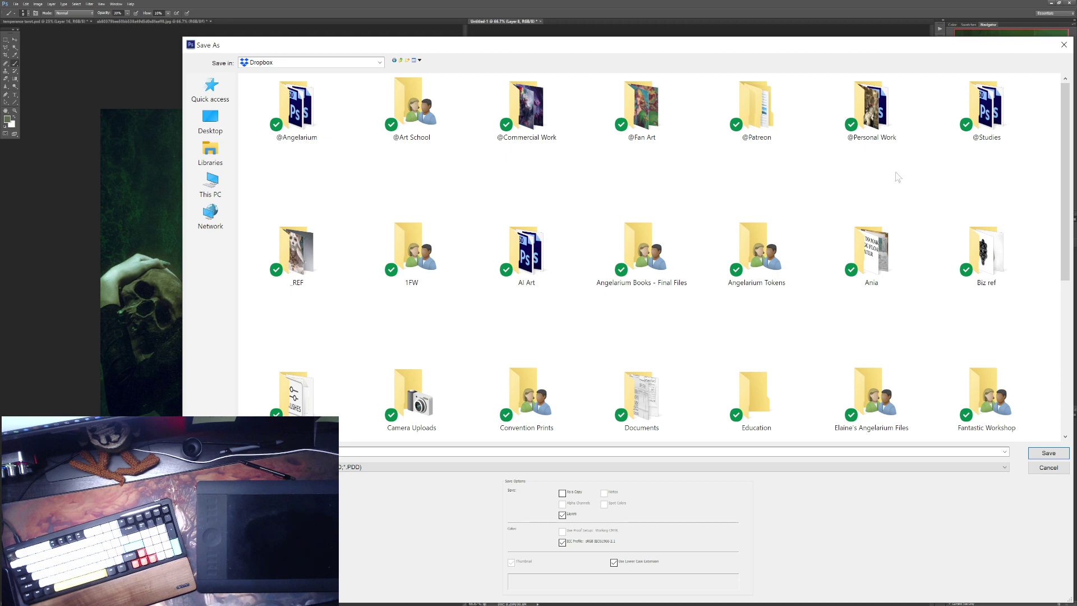
double_click(977, 113)
scroll(456, 193, "down", 5)
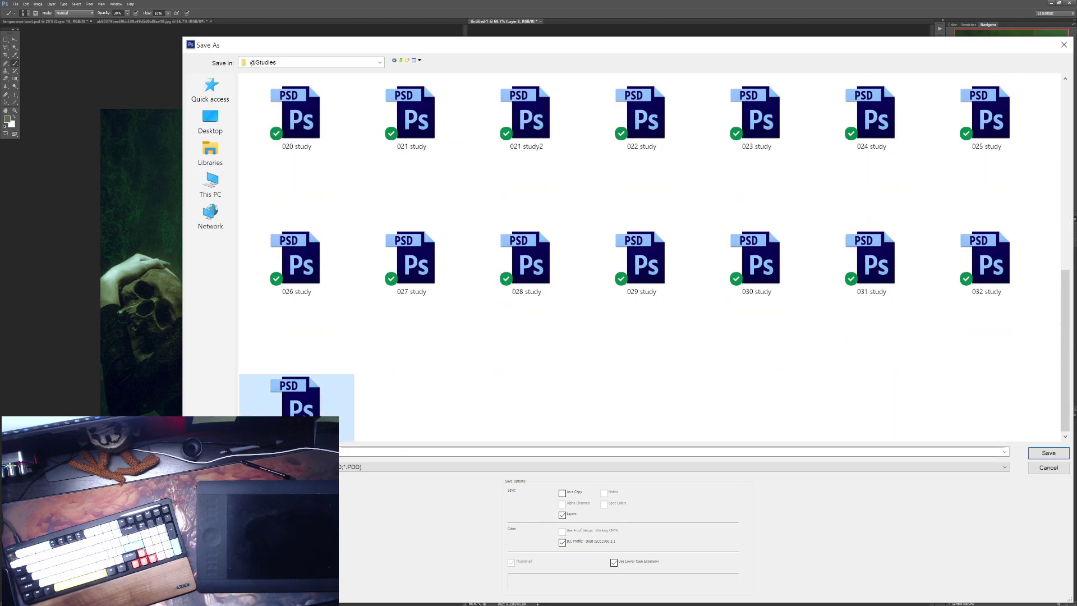
left_click(292, 452)
type("034 study")
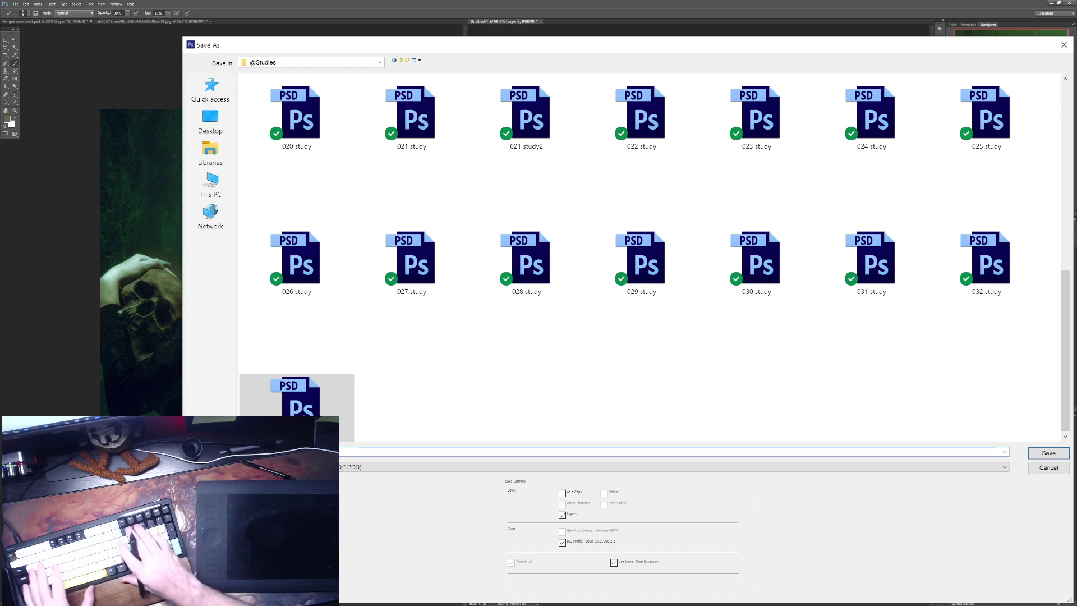
key("Return")
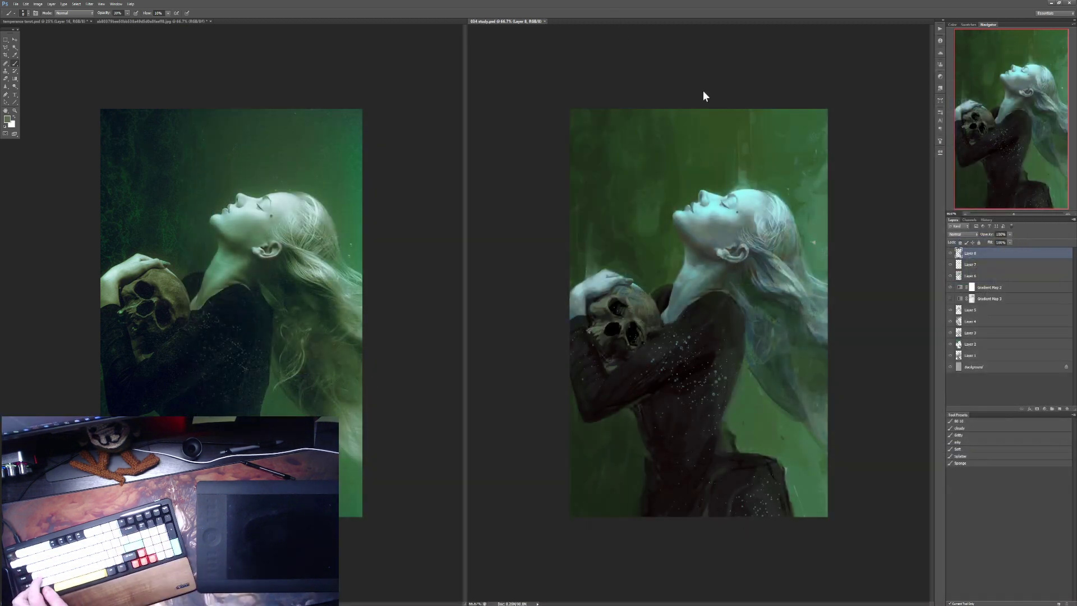
key("ctrl+alt+shift+s")
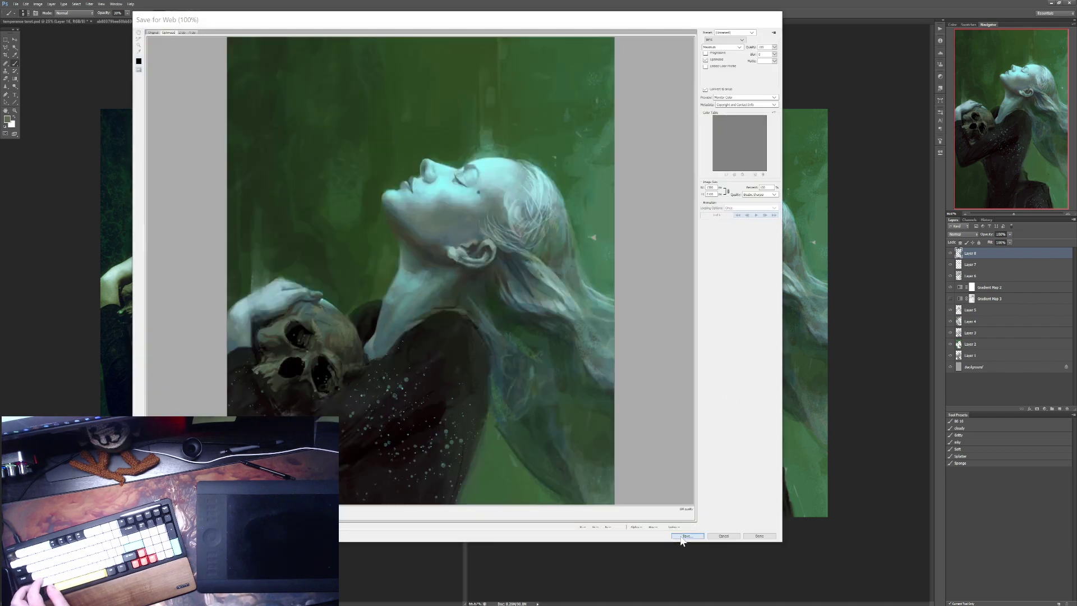
left_click(675, 537)
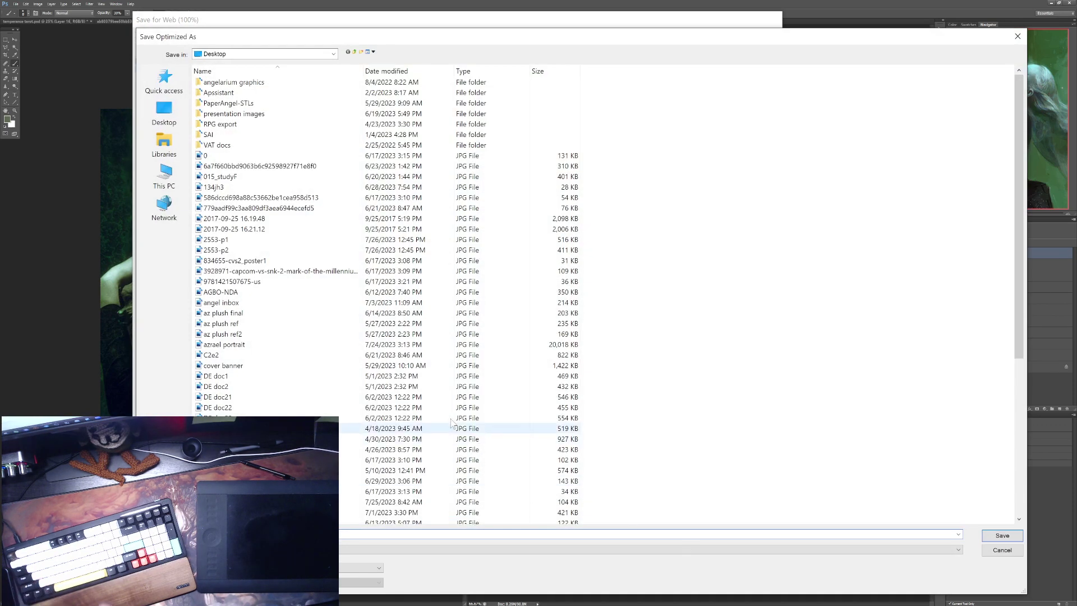
left_click(357, 52)
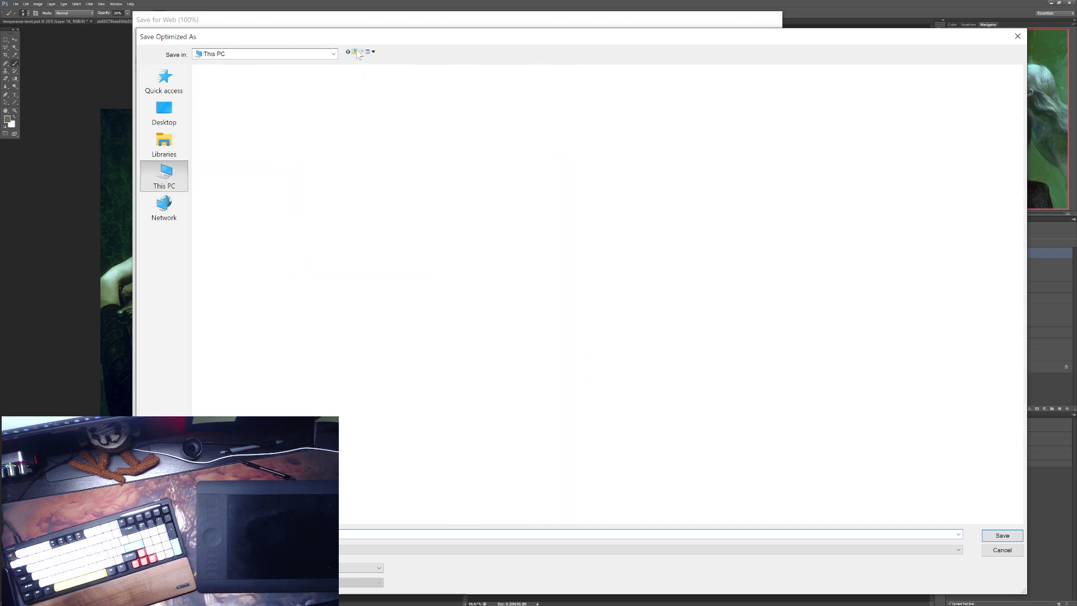
left_click(347, 51)
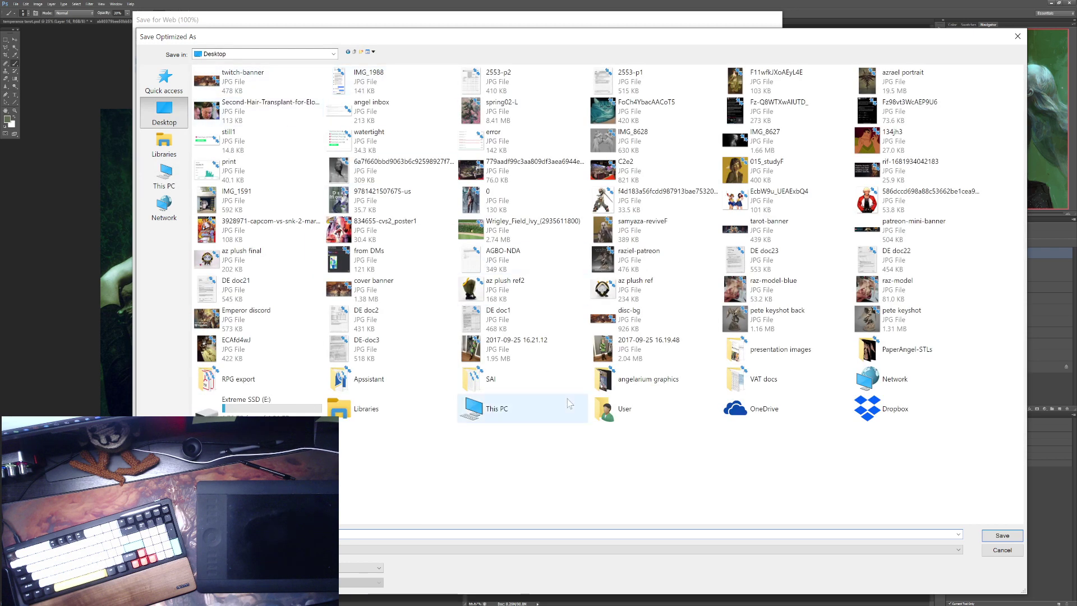
double_click(877, 410)
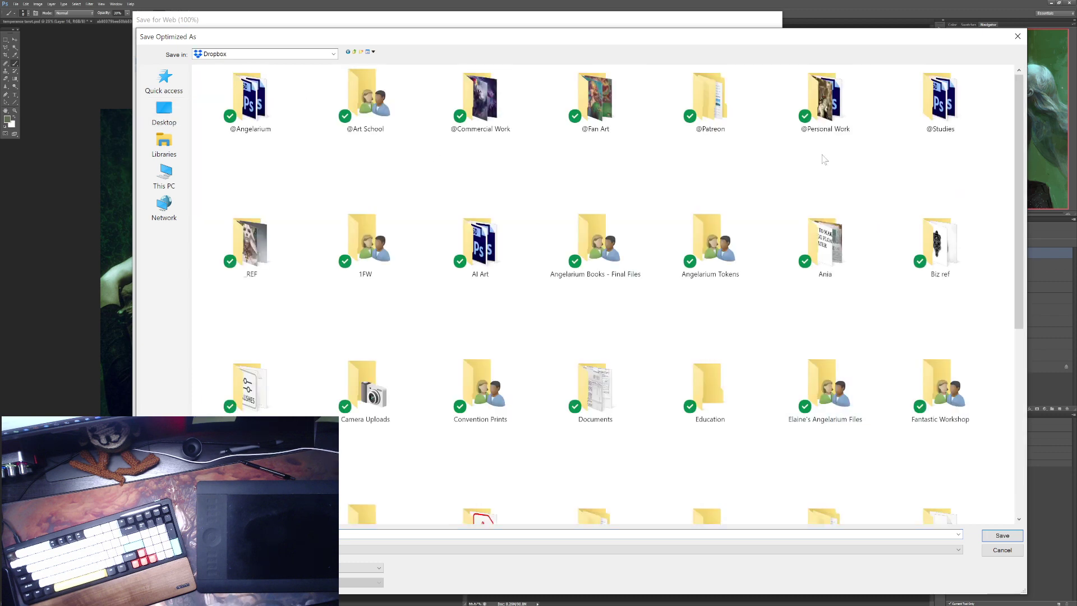
double_click(934, 125)
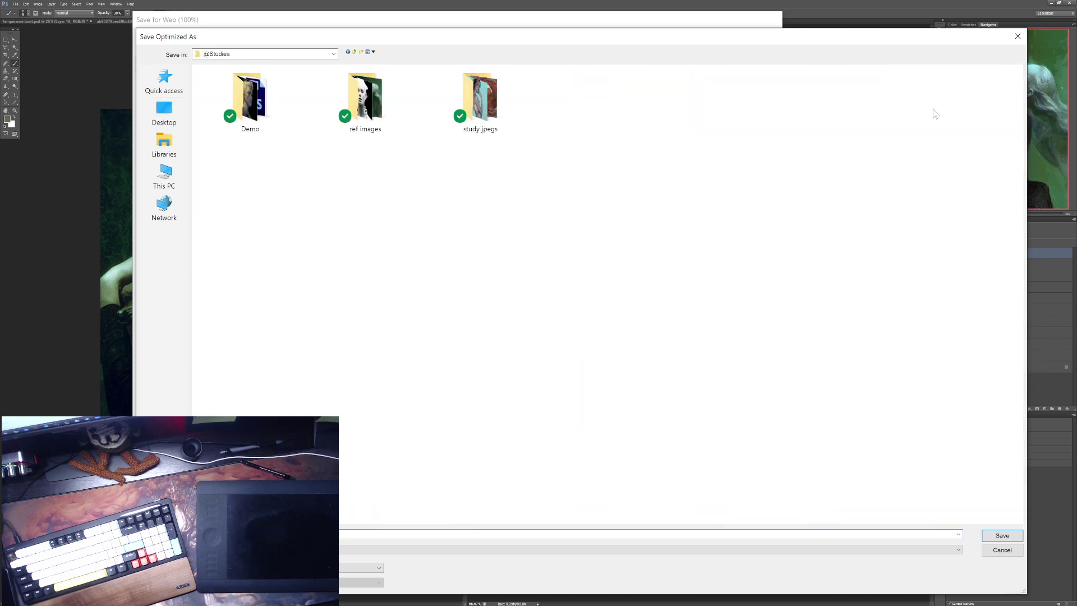
double_click(467, 106)
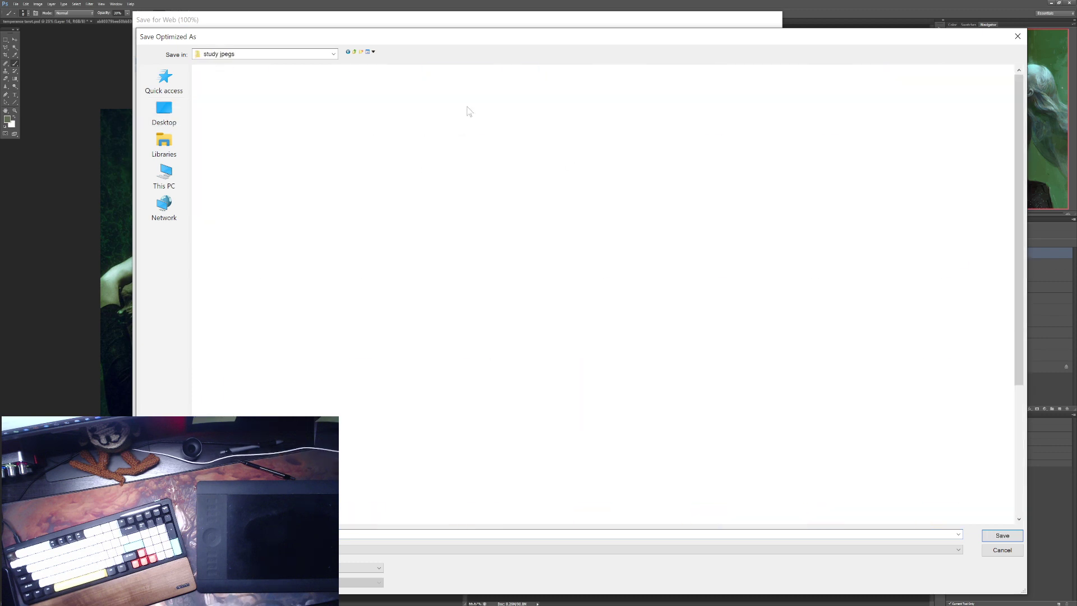
scroll(538, 447, "down", 3)
left_click(727, 486)
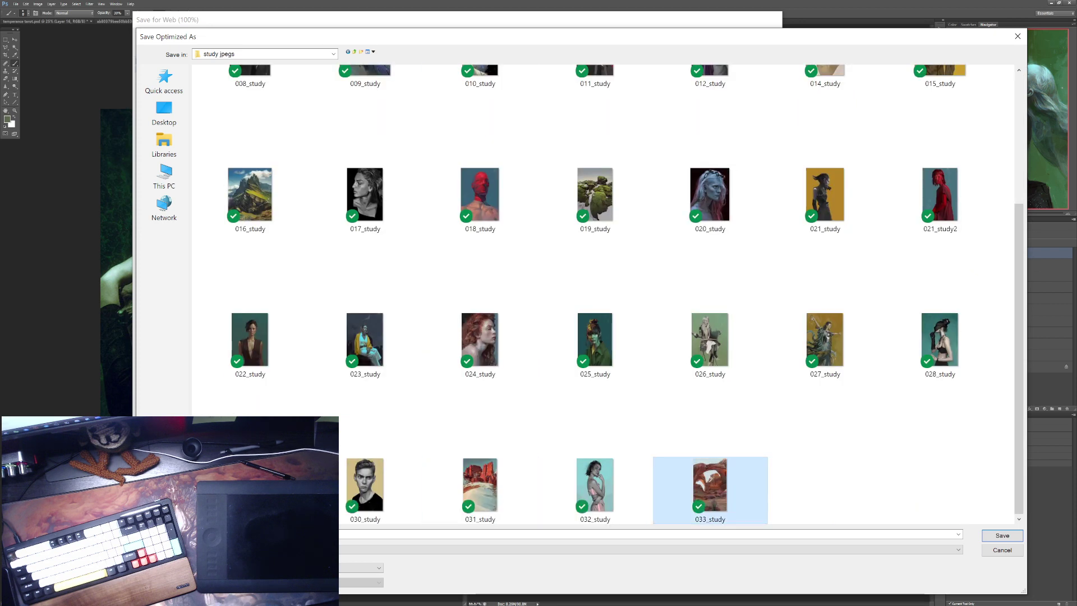
left_click(281, 534)
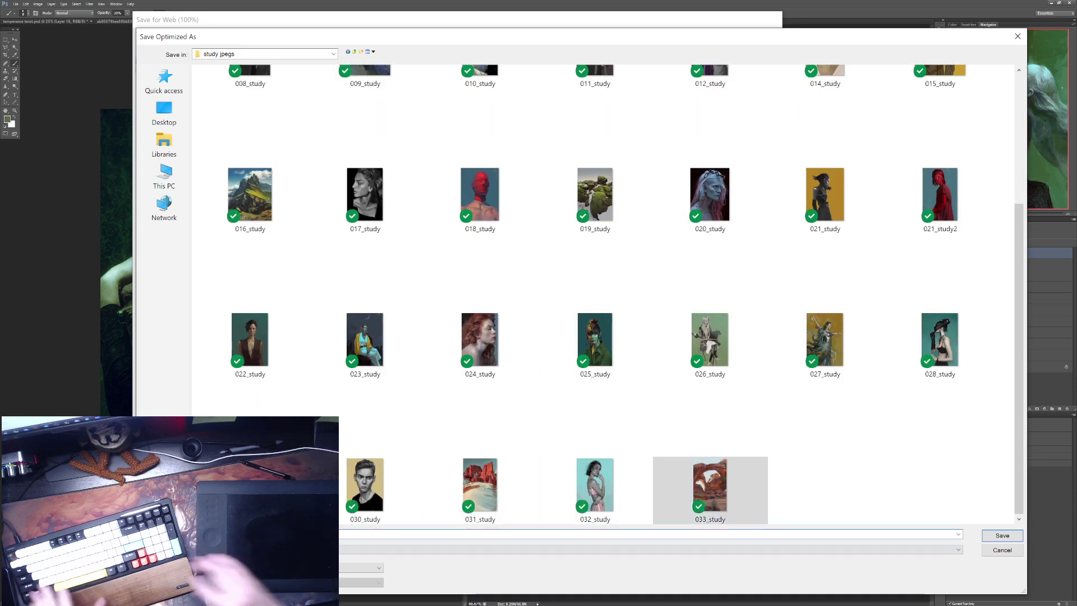
key("Return")
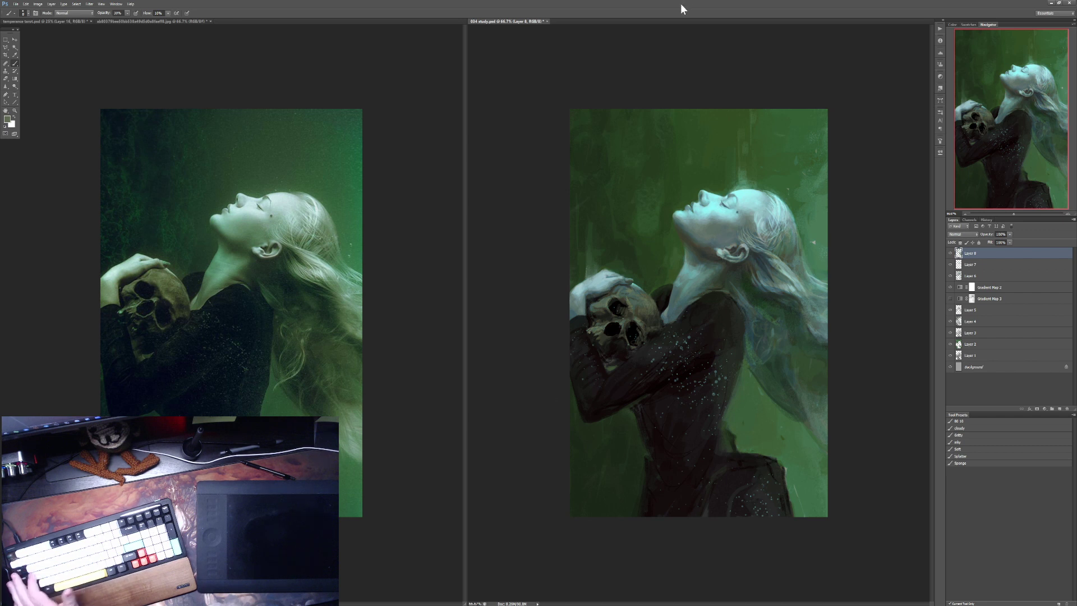
Step: Save and close the study, close the reference photo without saving, and switch to File Explorer
key("ctrl+s")
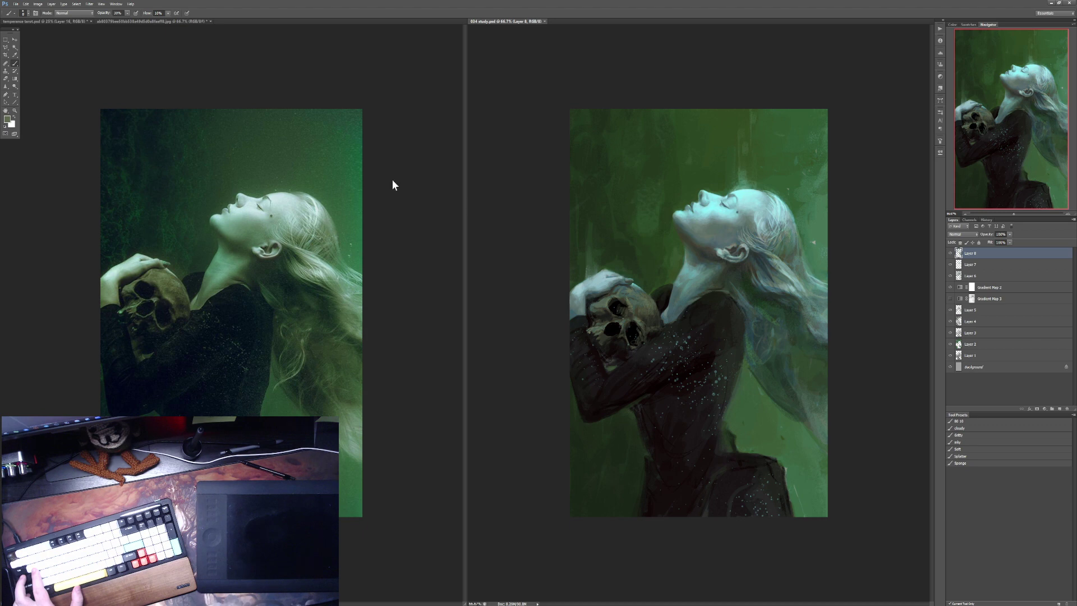
key("ctrl+w")
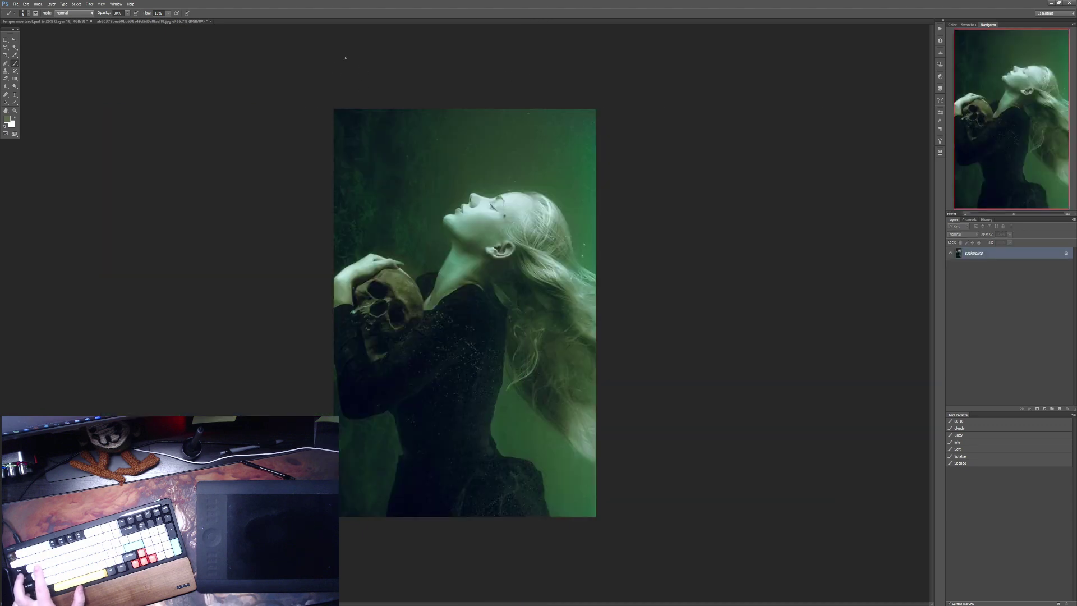
key("ctrl+w")
left_click(540, 224)
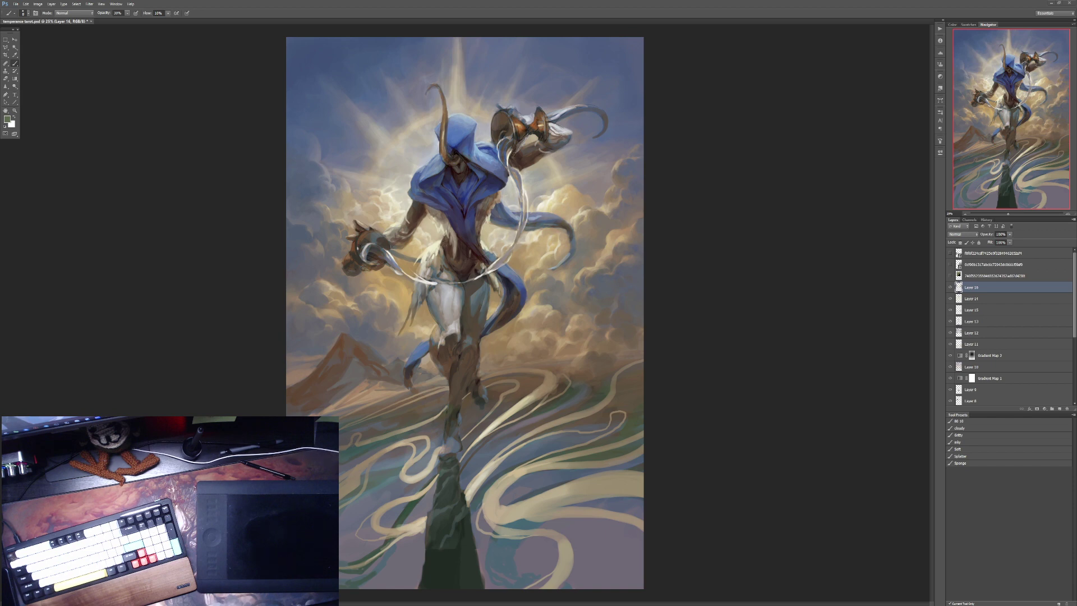
key("alt+Tab")
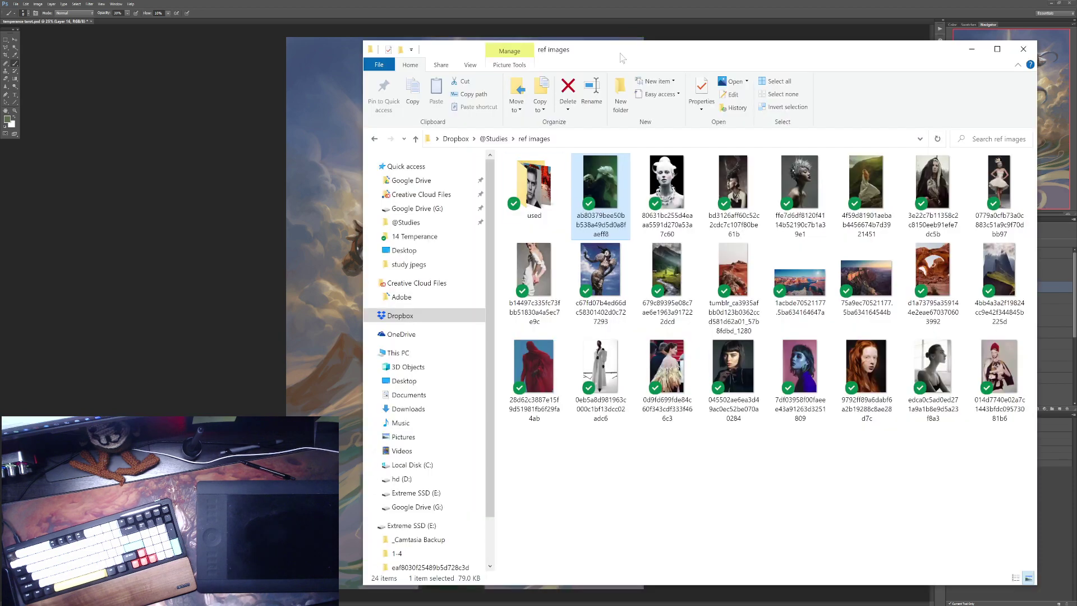
left_click(502, 141)
double_click(660, 179)
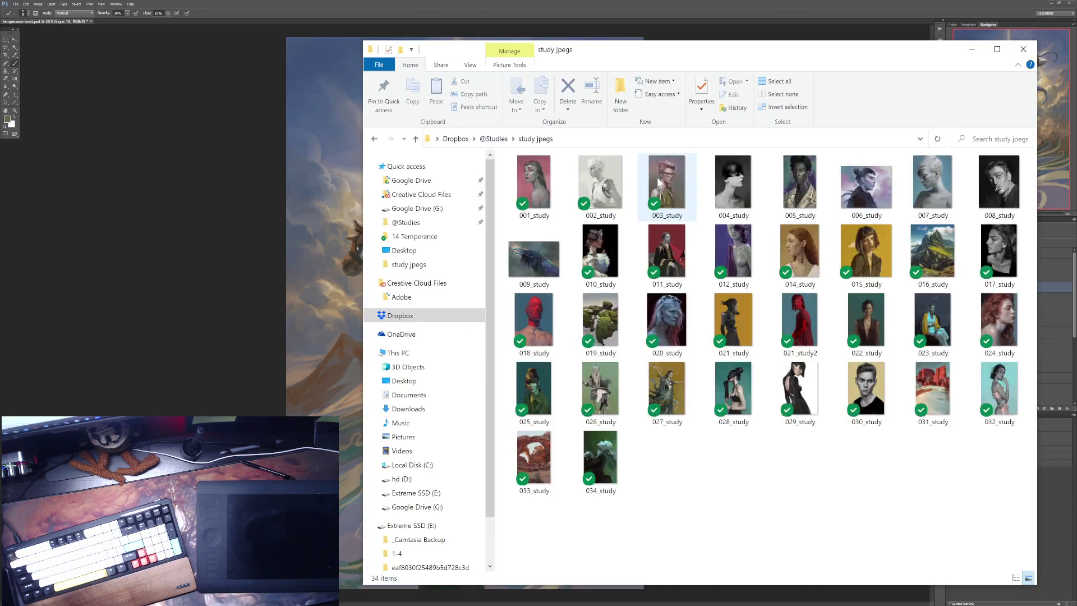
left_click(584, 462)
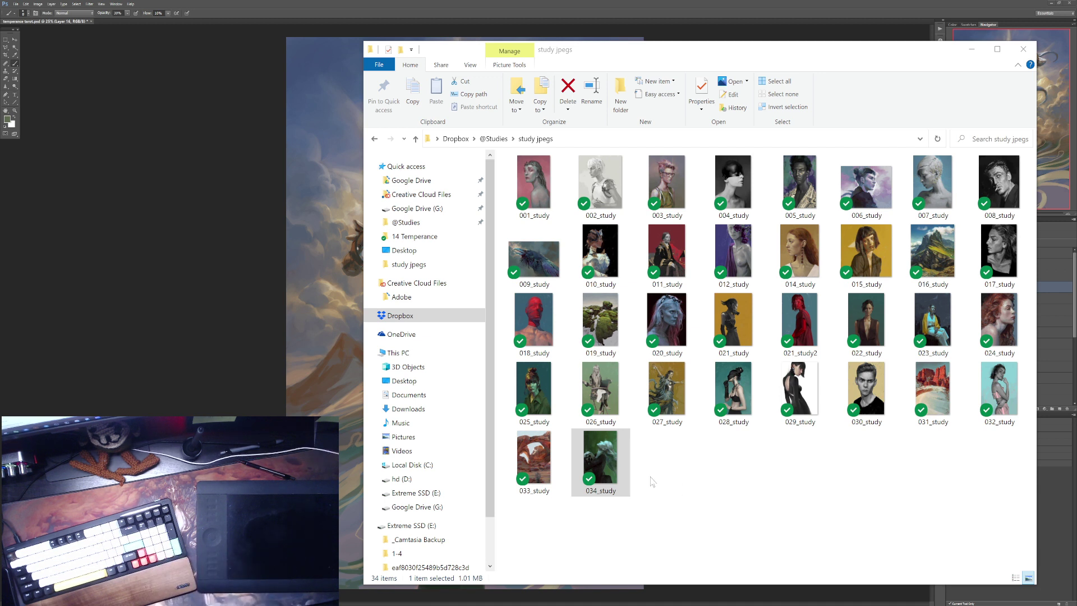
left_click(746, 485)
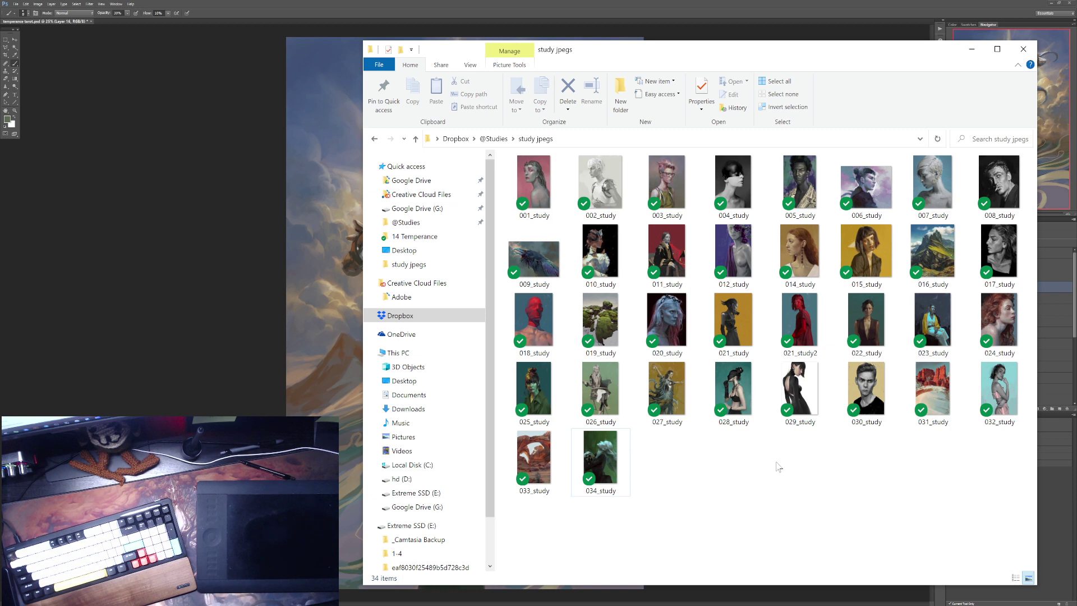
left_click(837, 6)
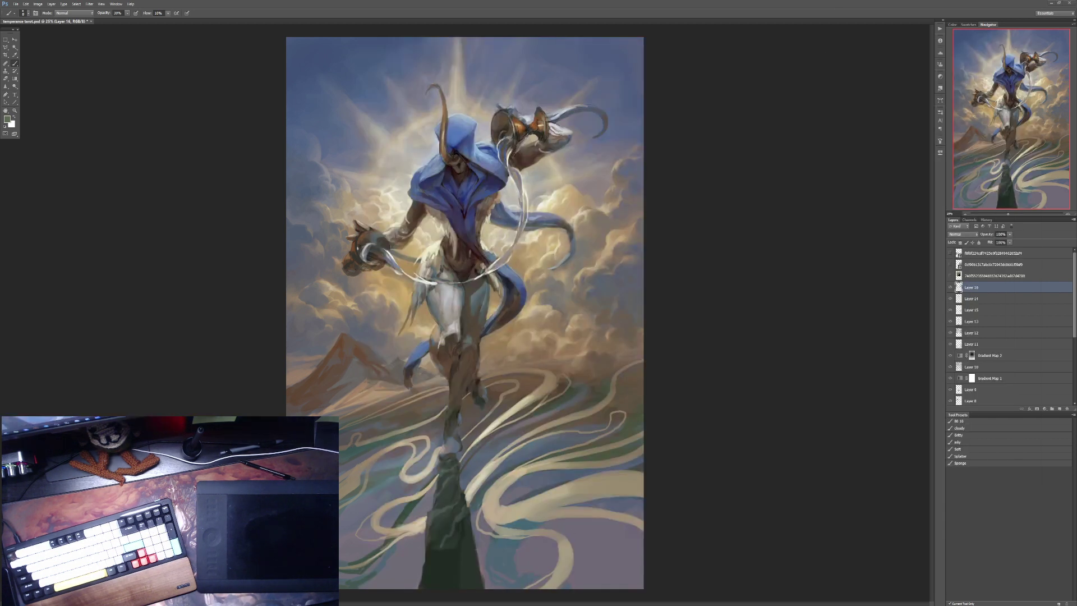